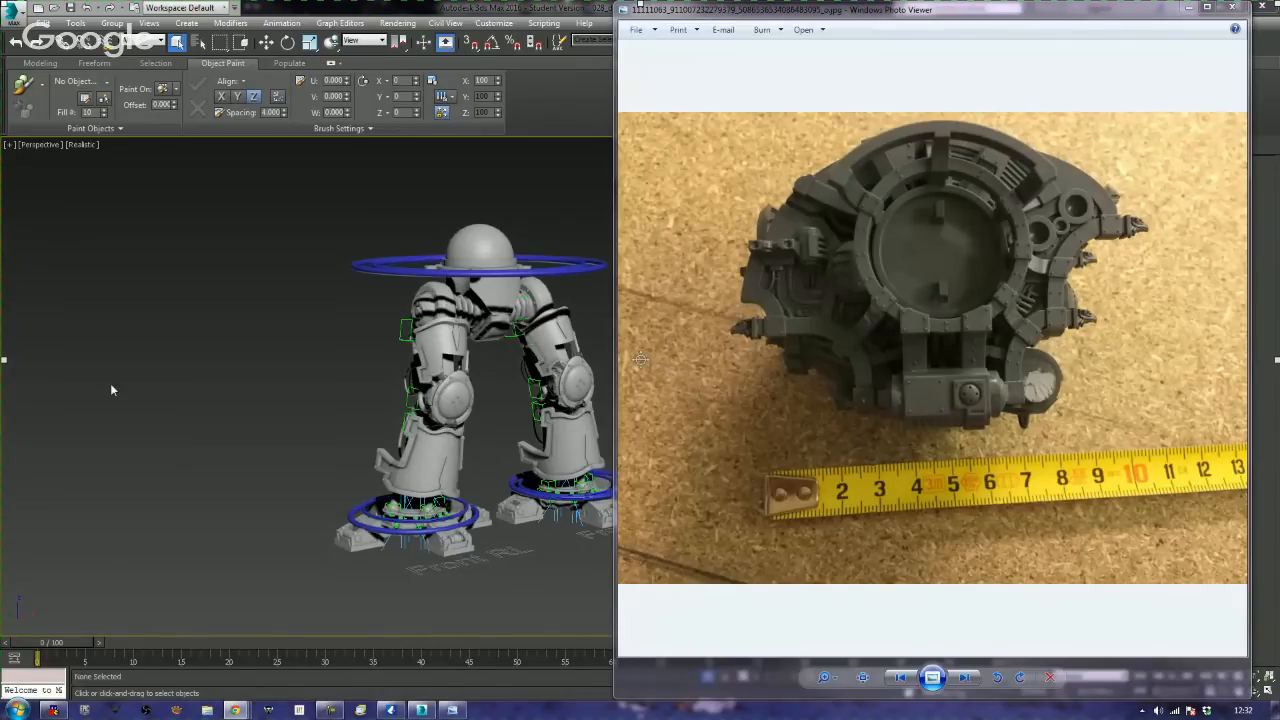
- Switch to 3ds Max and try moving the CONTROL_Right_Leg ring around the right foot to test the leg rig
click(218, 373)
alt+middle_drag(260, 383, 344, 487)
scroll(474, 434, up, 3)
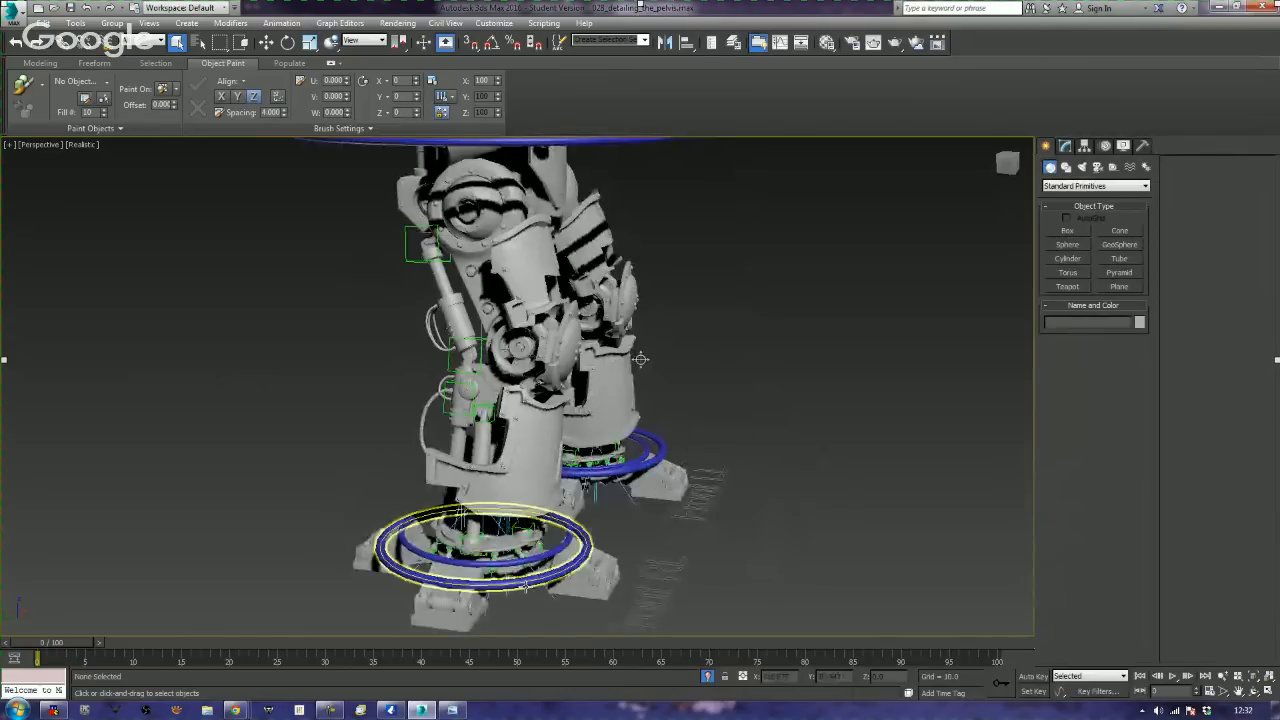
click(519, 564)
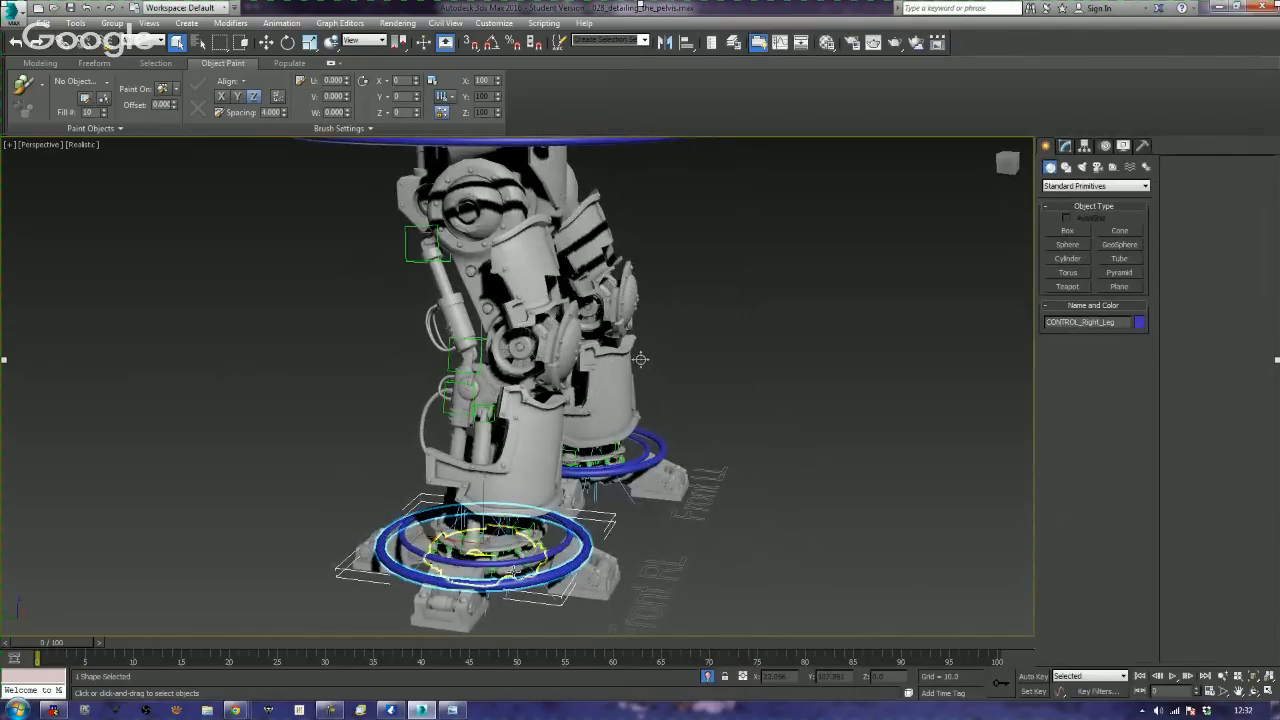
key(w)
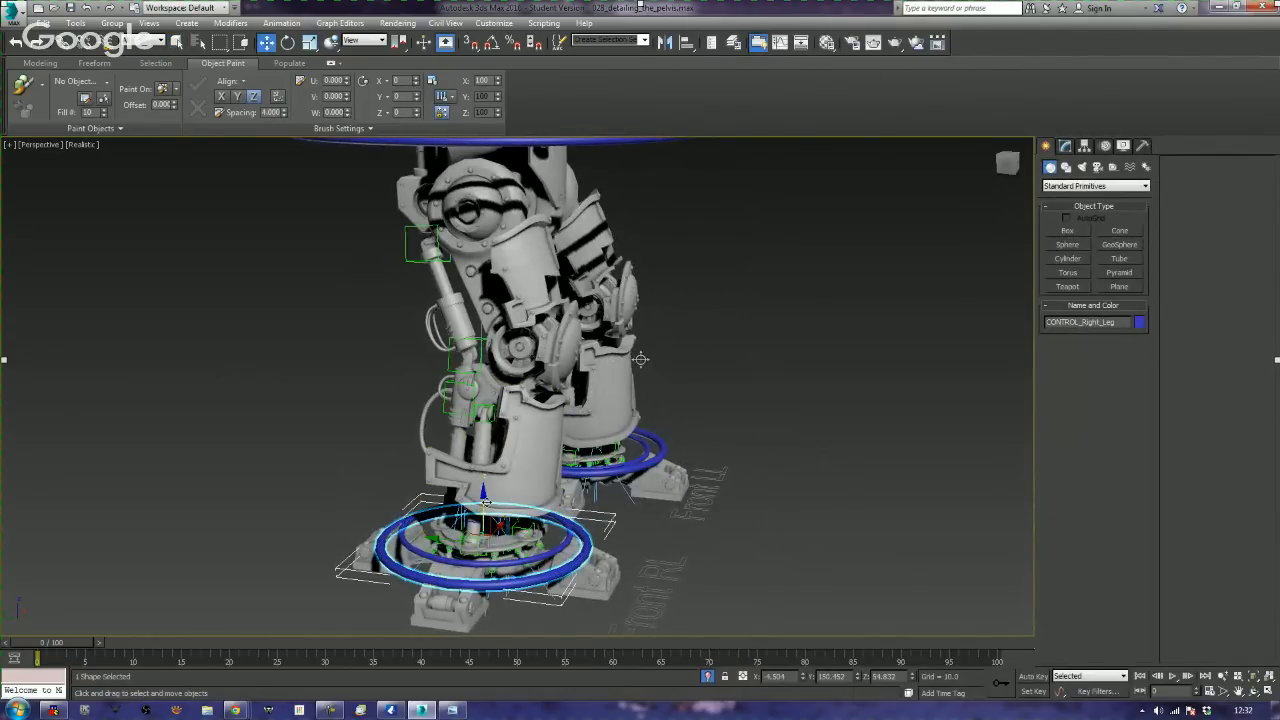
drag(484, 498, 512, 480)
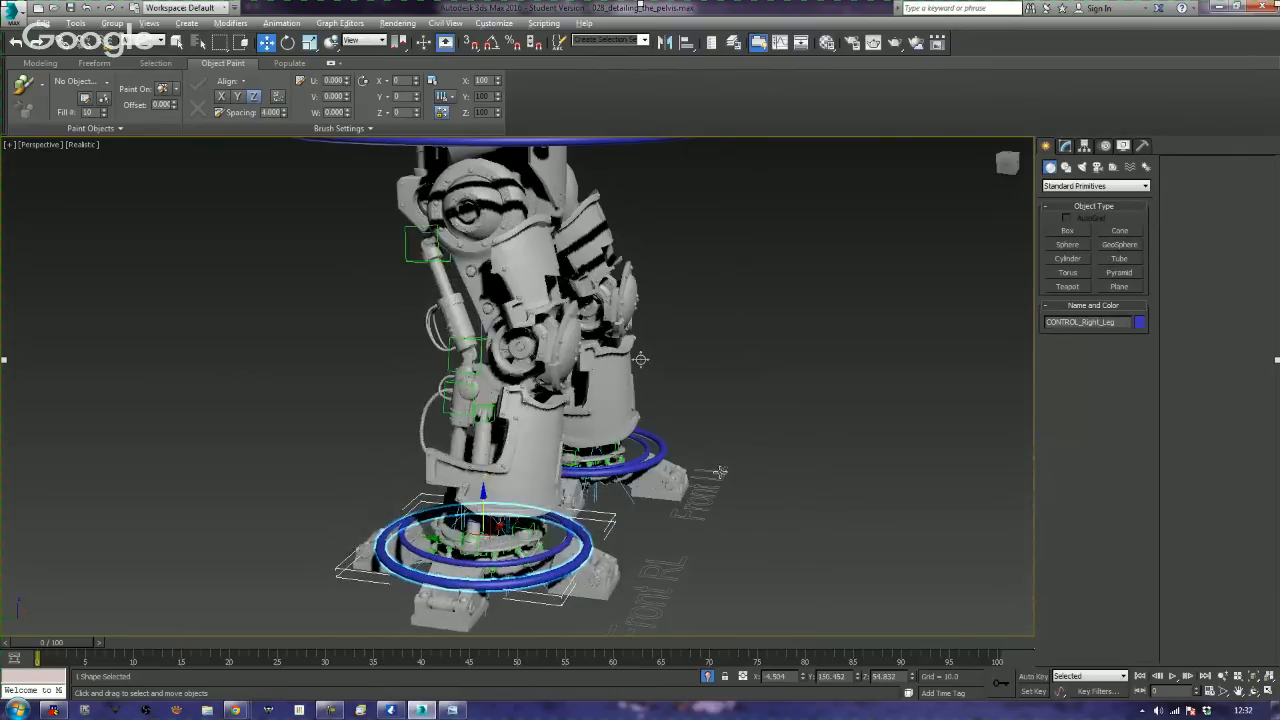
- Try moving the Hip_Control ring around the pelvis to test how both legs respond
alt+middle_drag(512, 480, 625, 469)
scroll(625, 469, down, 6)
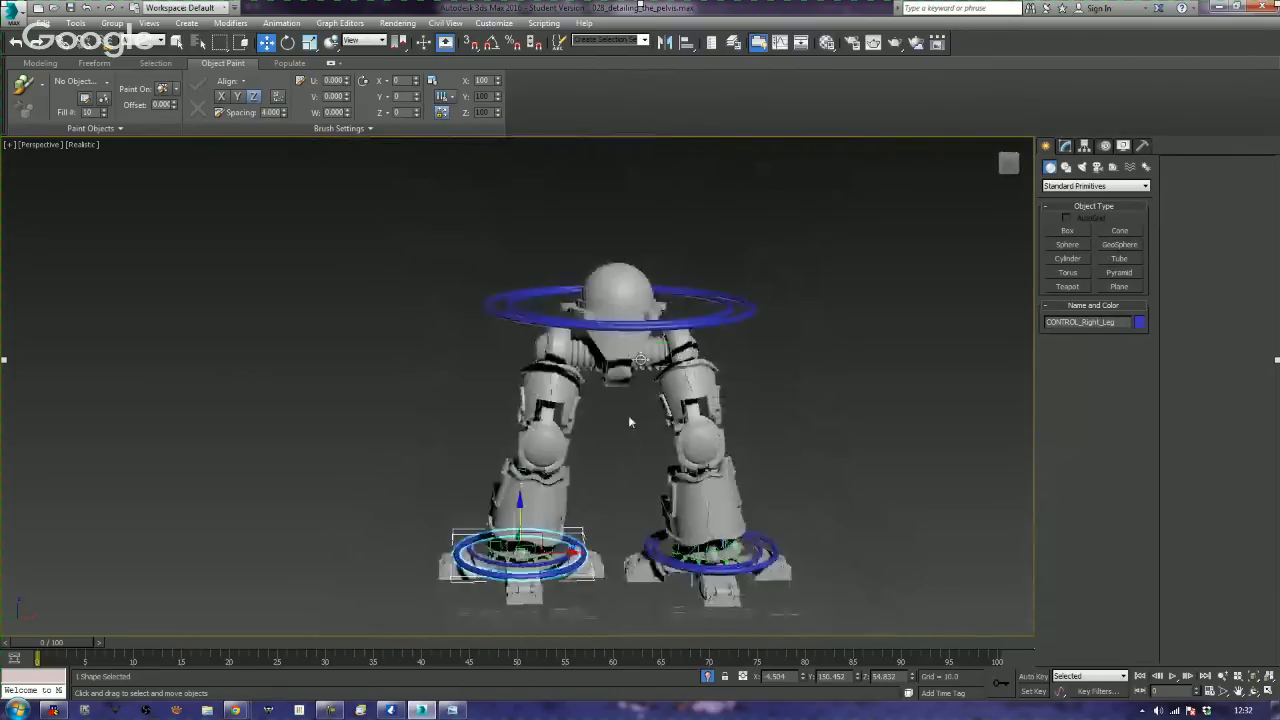
middle_drag(628, 418, 652, 370)
click(667, 260)
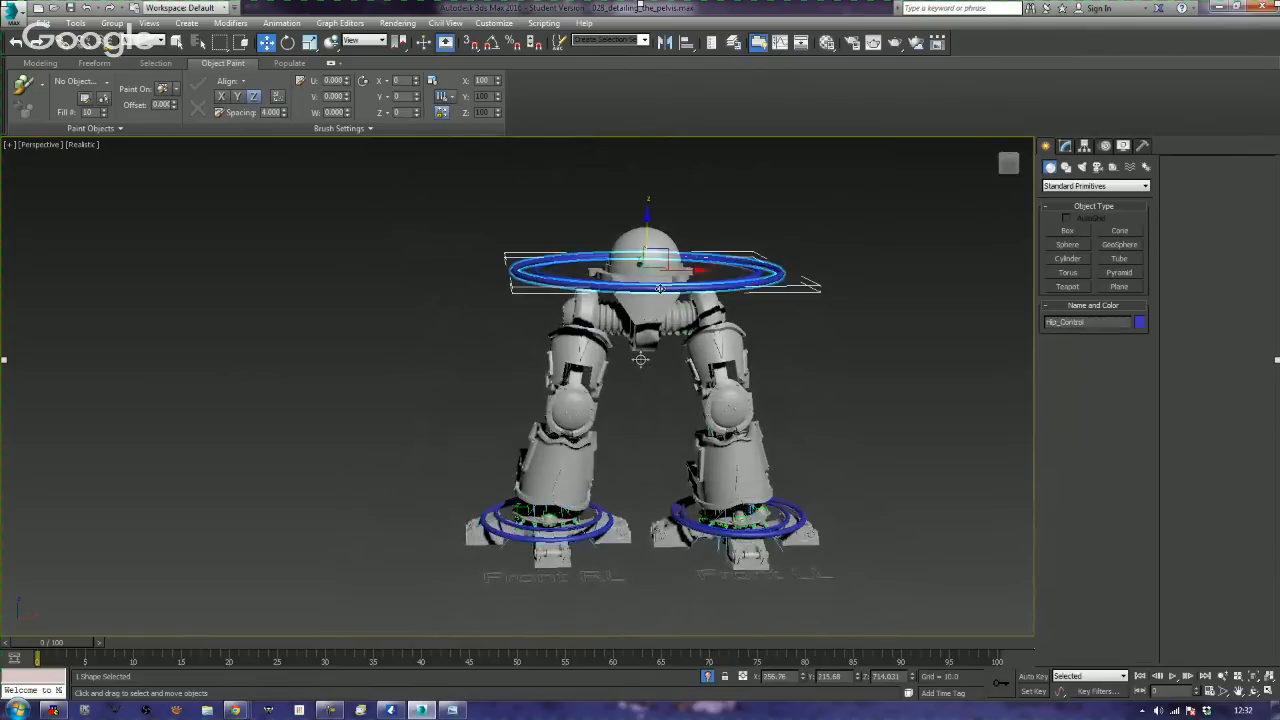
drag(667, 245, 713, 271)
alt+middle_drag(475, 345, 525, 372)
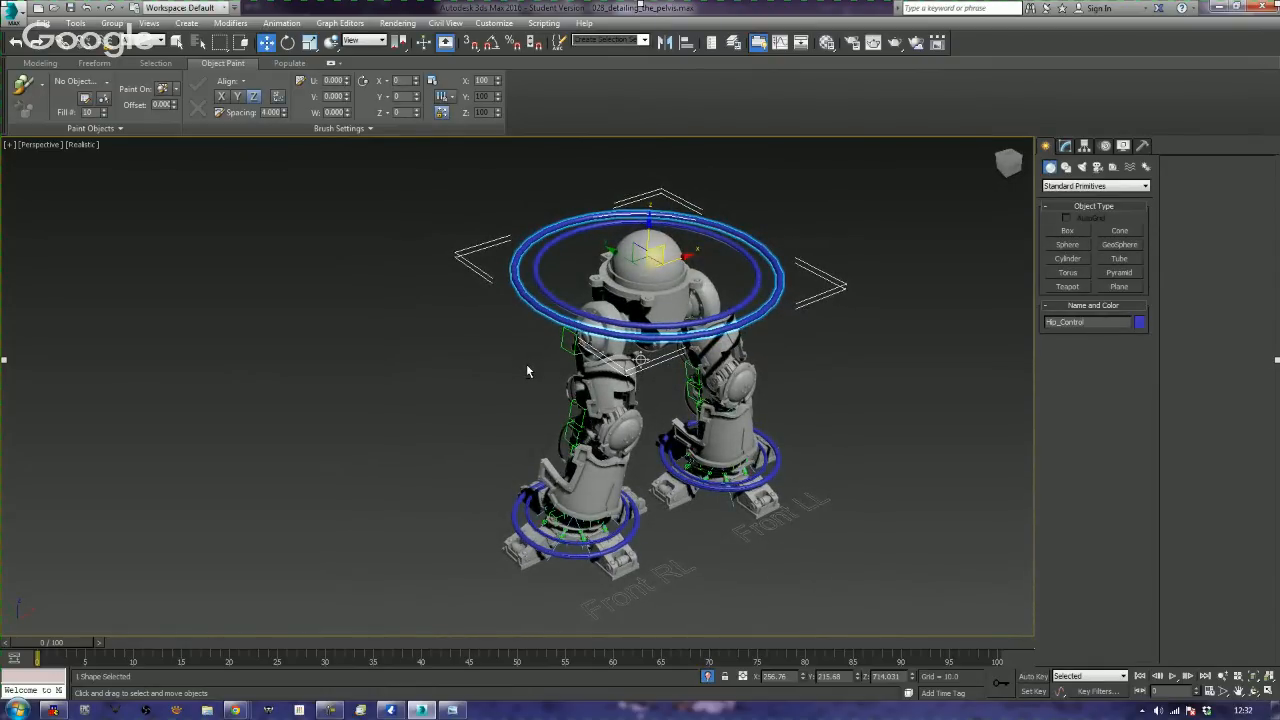
- Start opening another scene without saving the current changes, and browse to the Knight Titan model_files folder
mouse_move(235, 710)
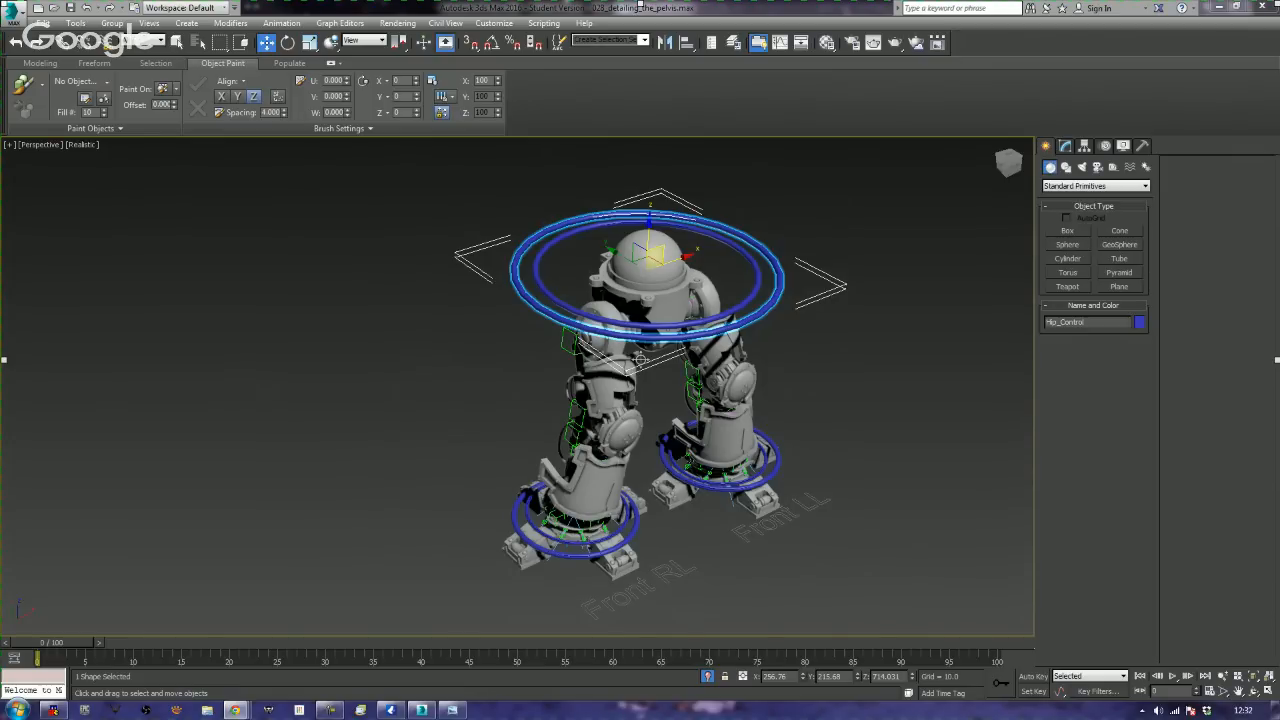
click(126, 281)
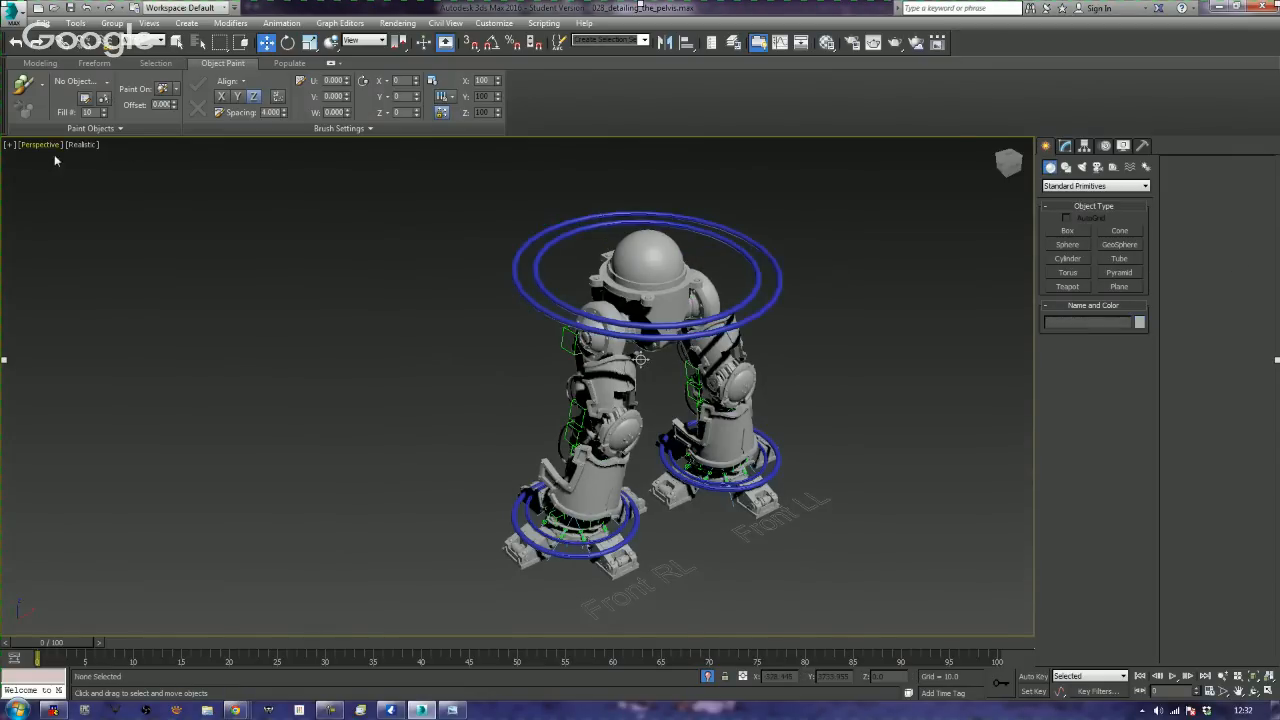
click(15, 12)
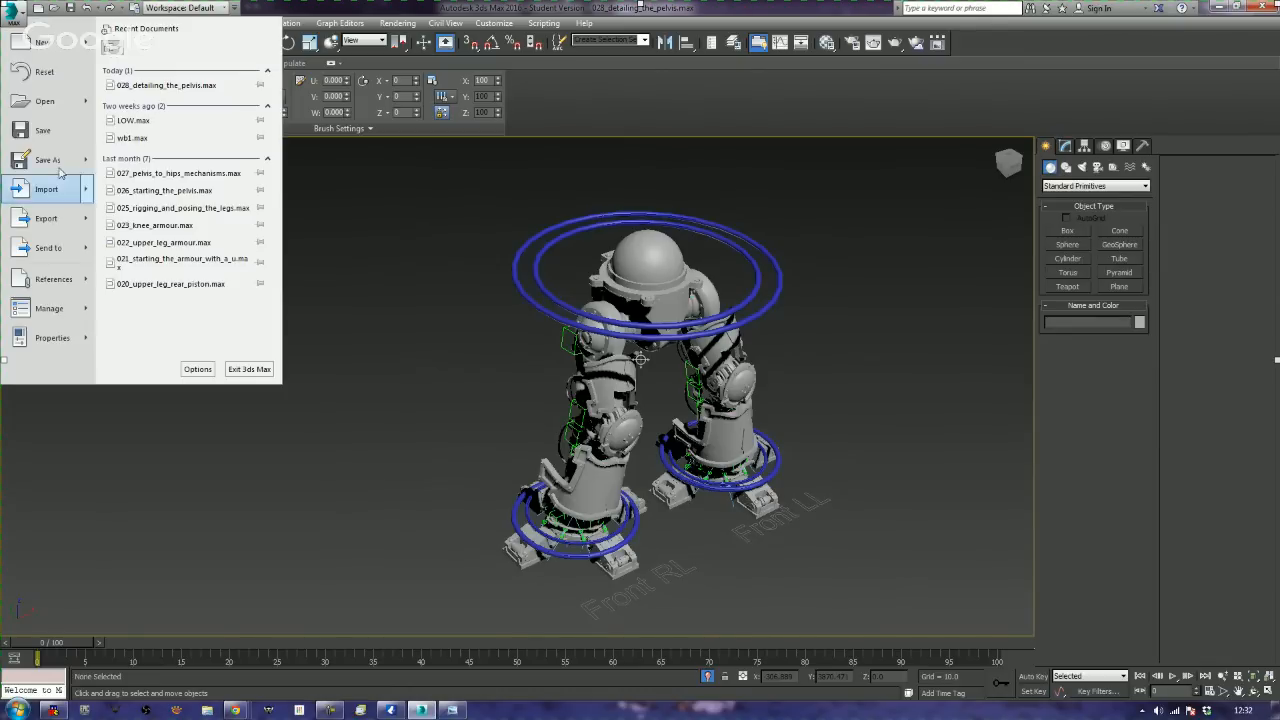
click(45, 102)
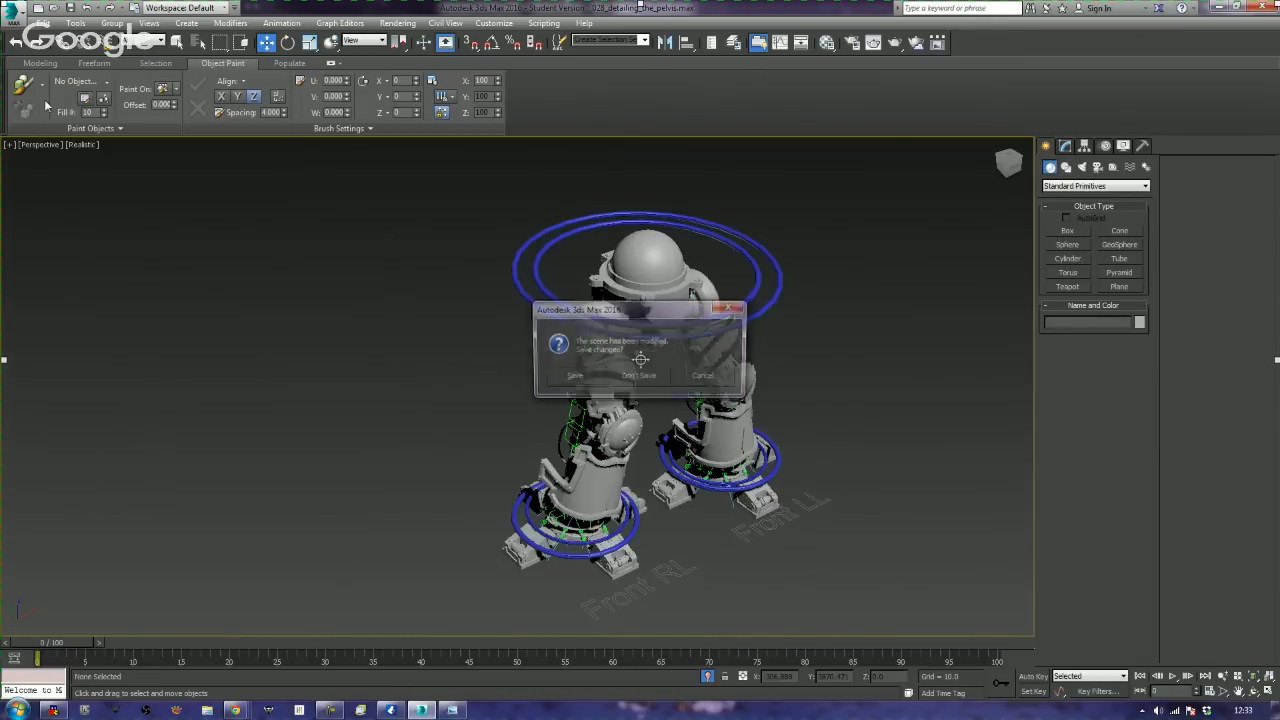
click(638, 376)
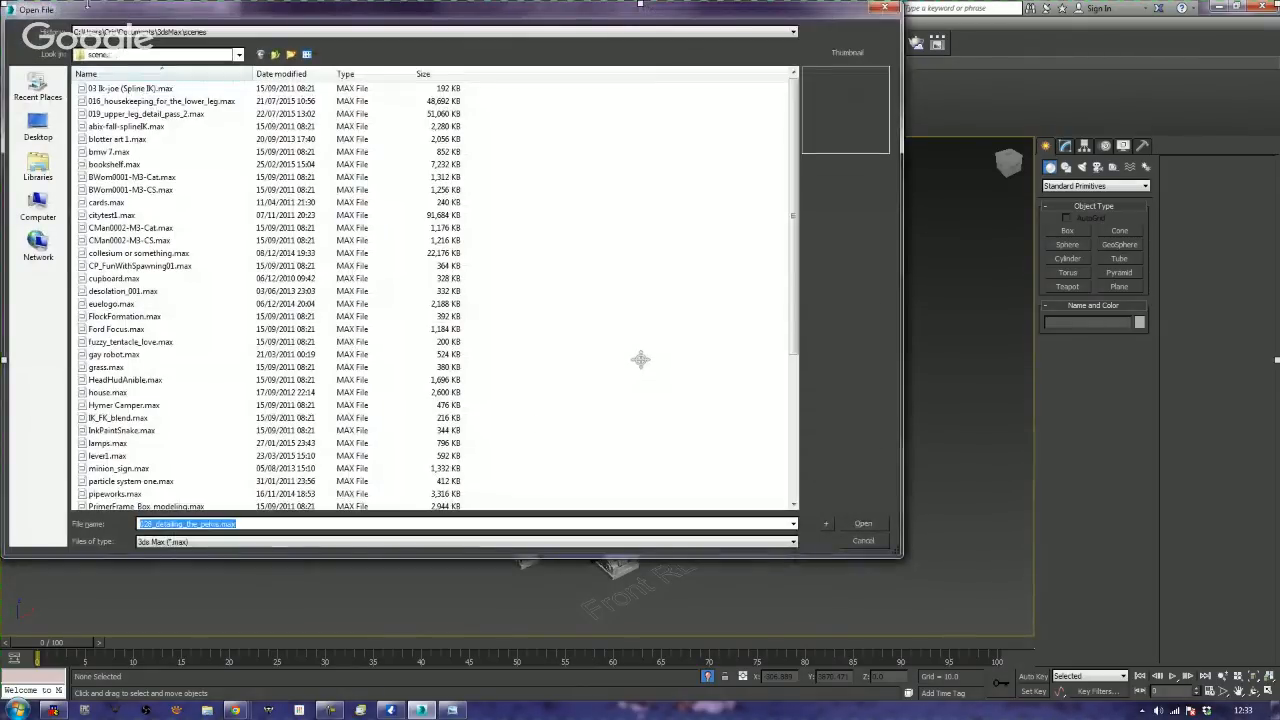
click(176, 32)
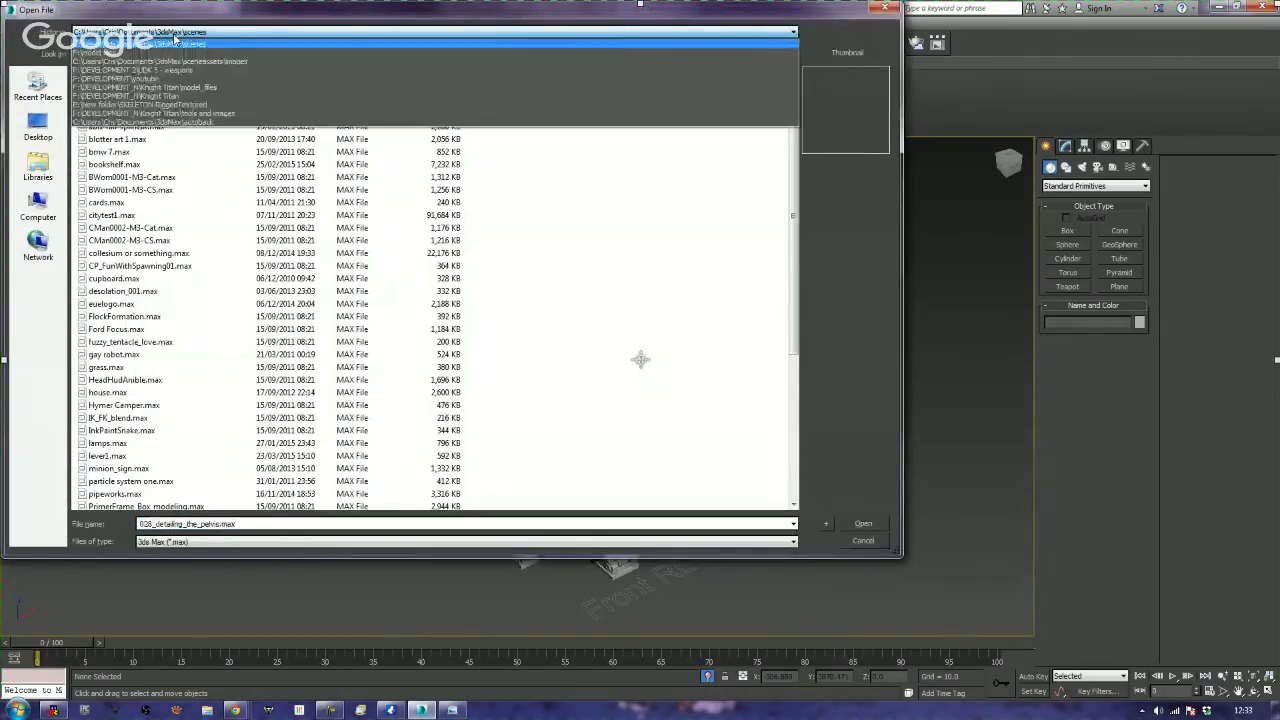
click(185, 88)
- Preview several early model files, open 003_the_toe.max and view the toe from a higher angle
click(151, 88)
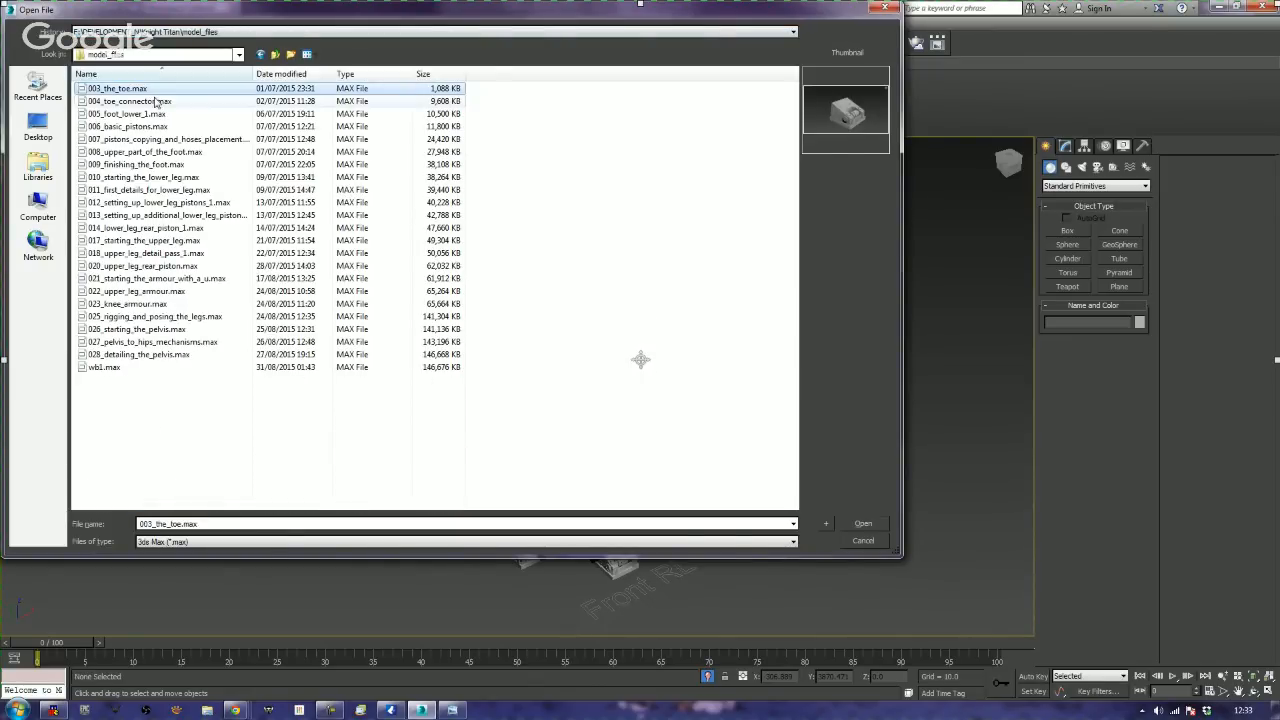
click(157, 127)
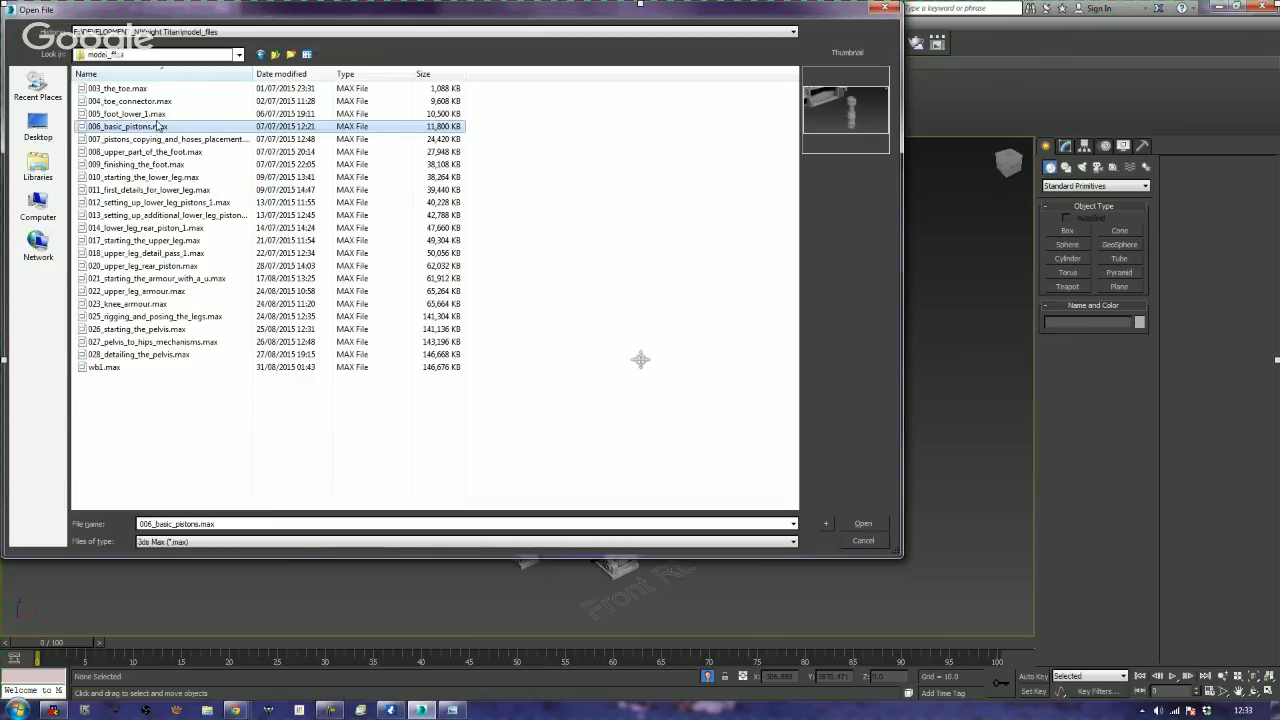
click(152, 139)
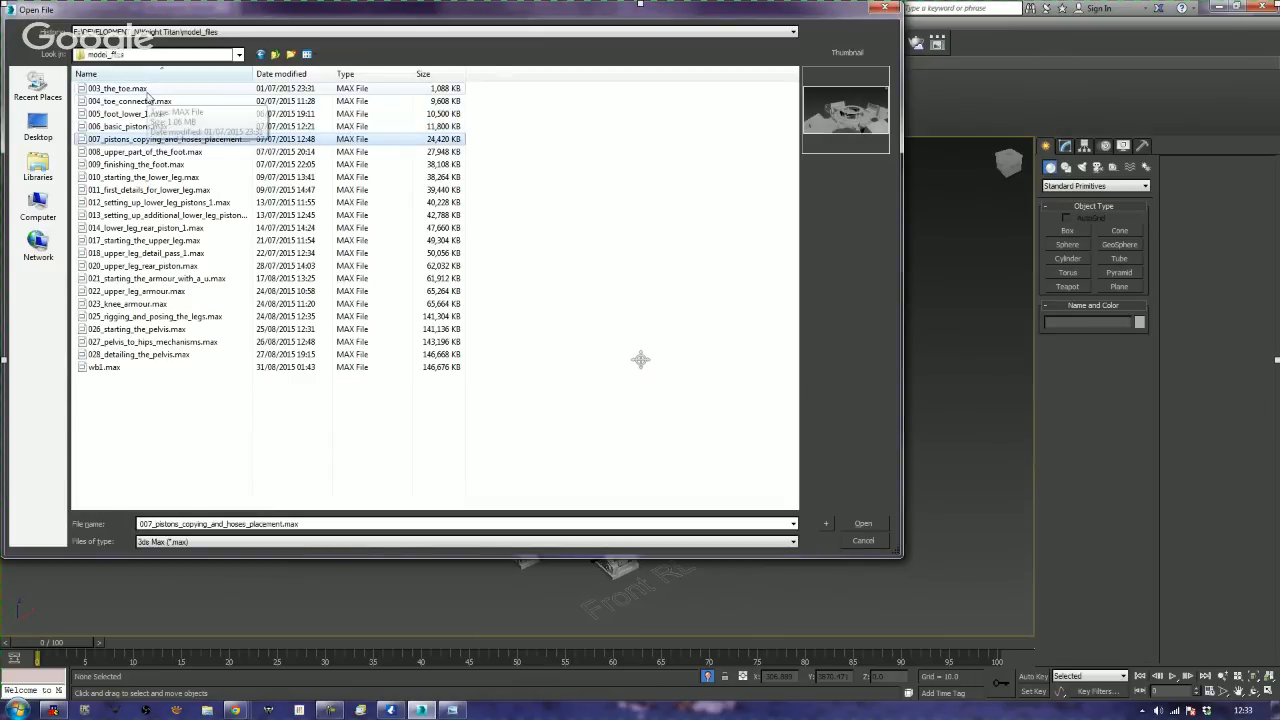
click(147, 89)
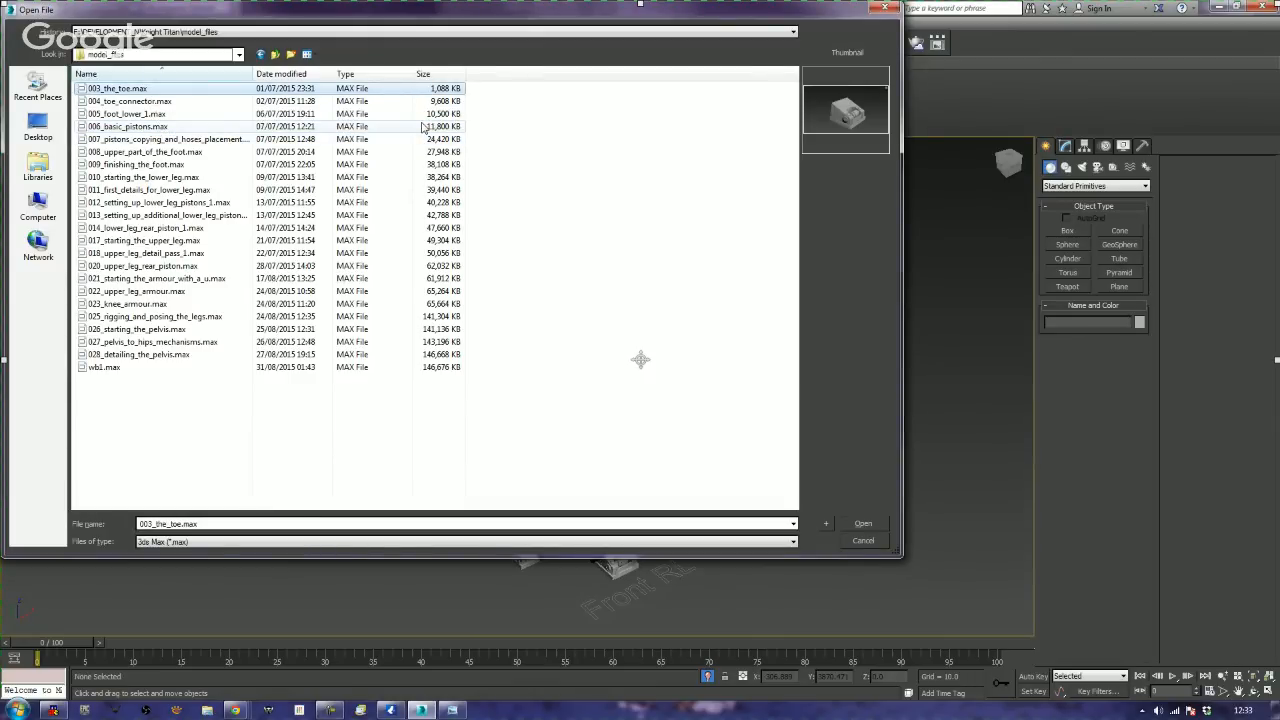
key(Return)
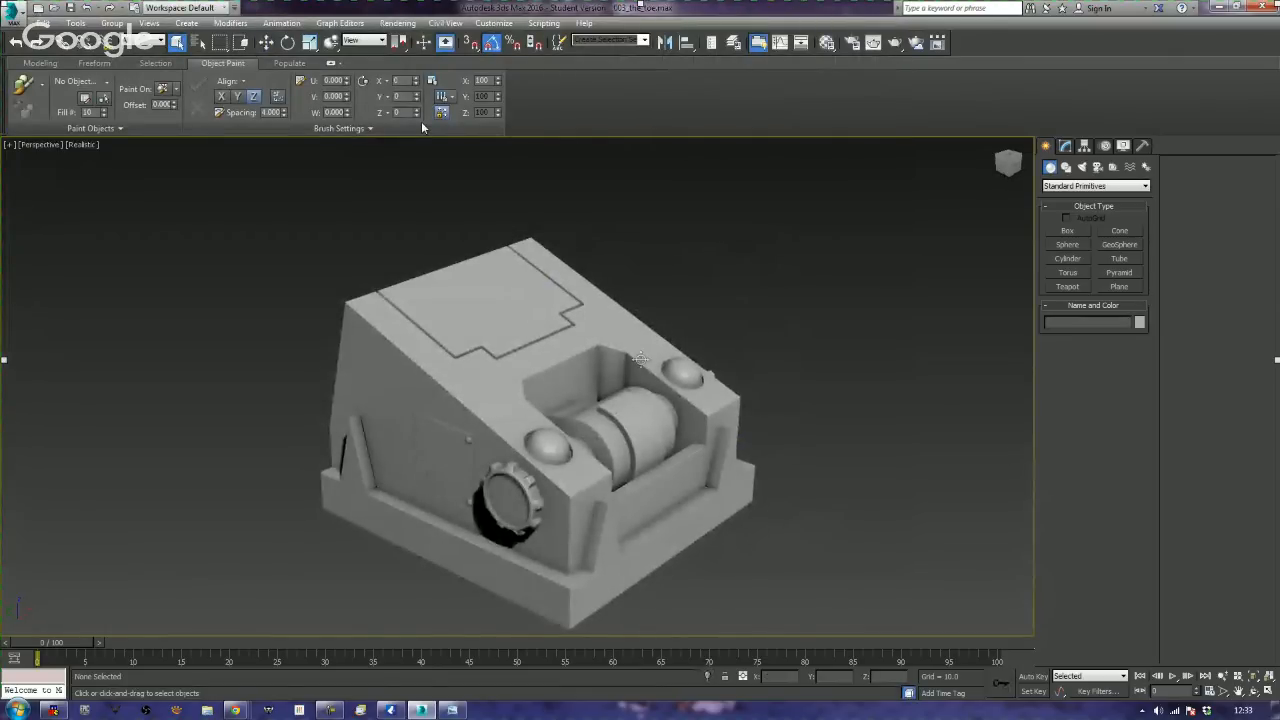
alt+middle_drag(457, 463, 520, 380)
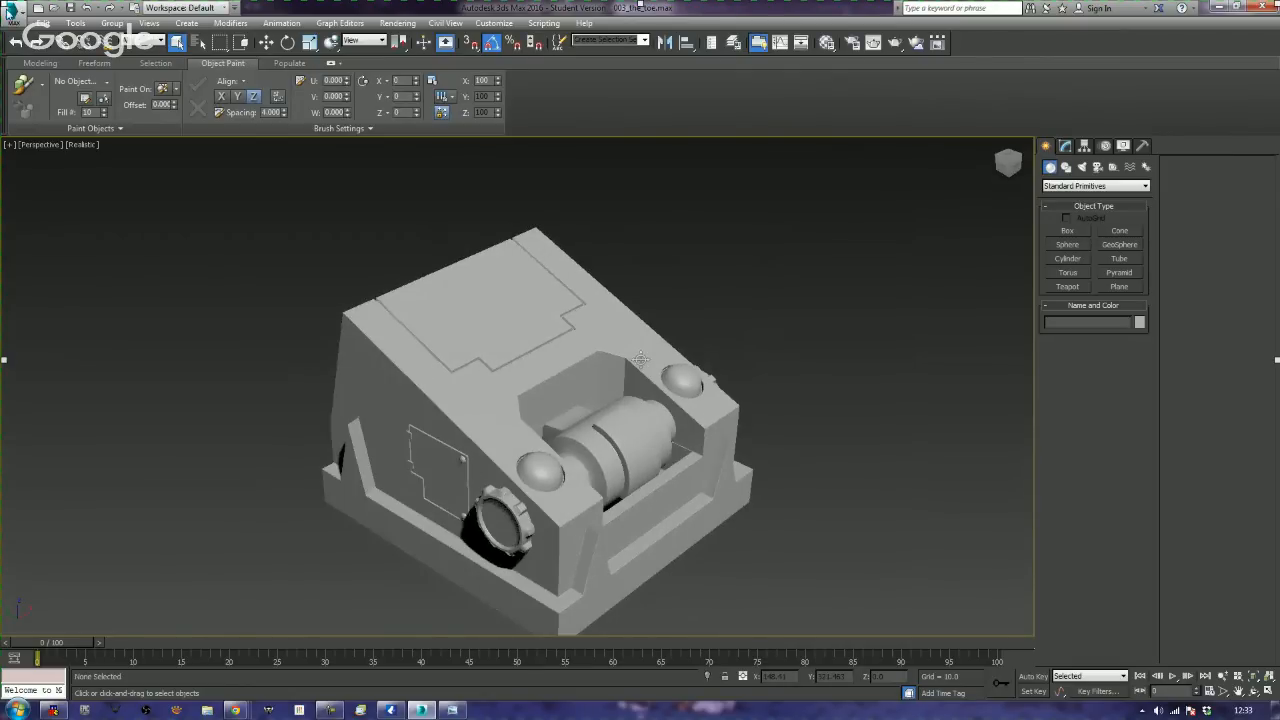
- Open the scene 009_finishing_the_foot.max from the model_files folder
click(10, 12)
click(47, 113)
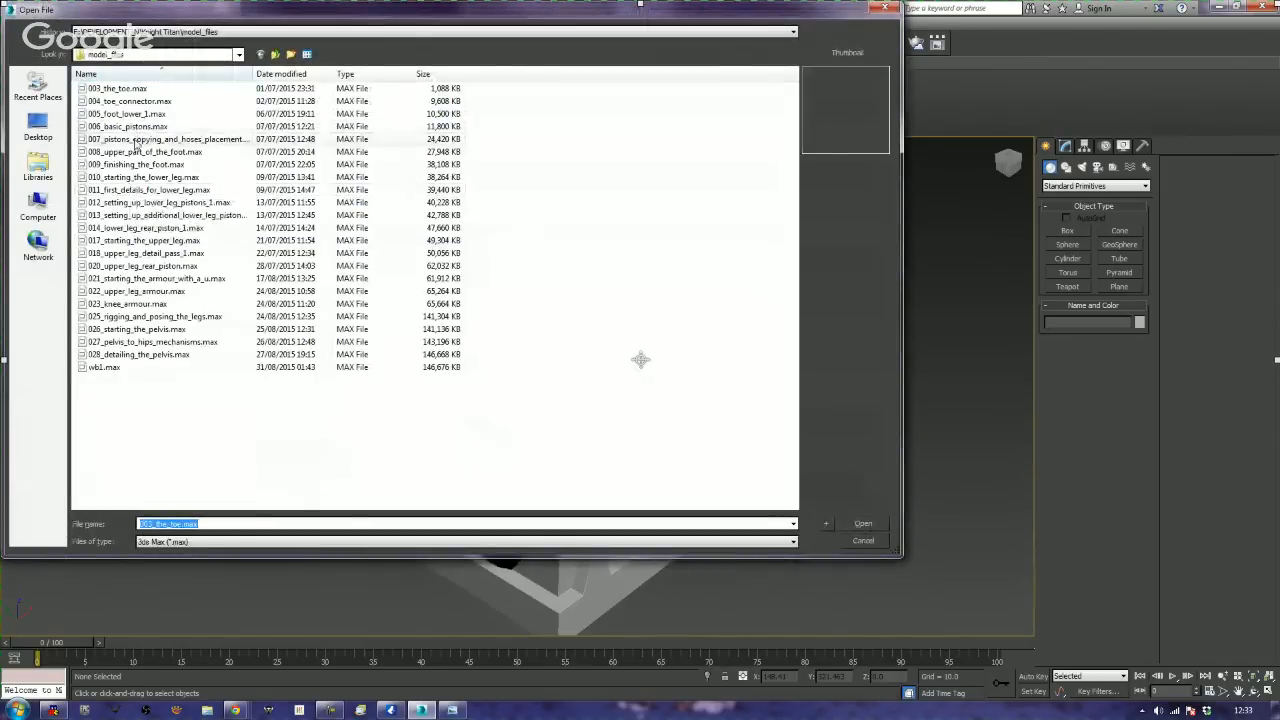
click(135, 164)
double_click(135, 164)
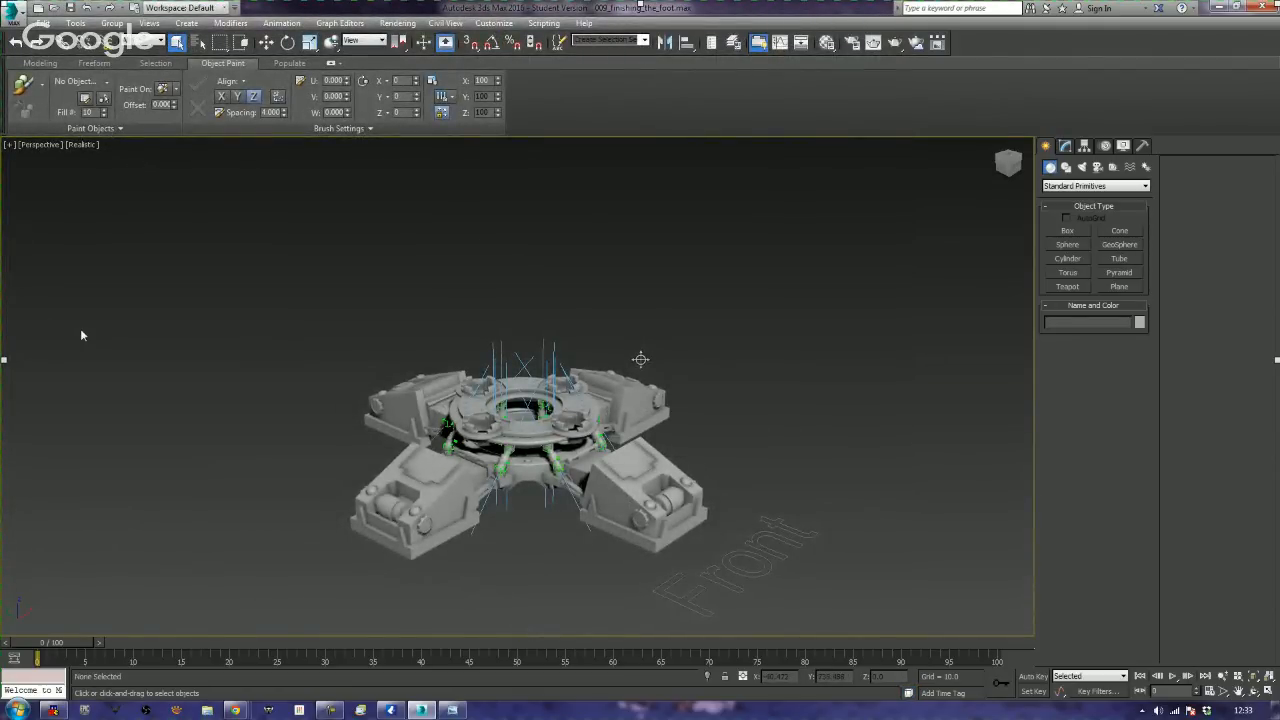
- Try rotating the upper_foot_control plate to test the foot's piston rig, and deselect it
scroll(520, 420, up, 5)
click(618, 478)
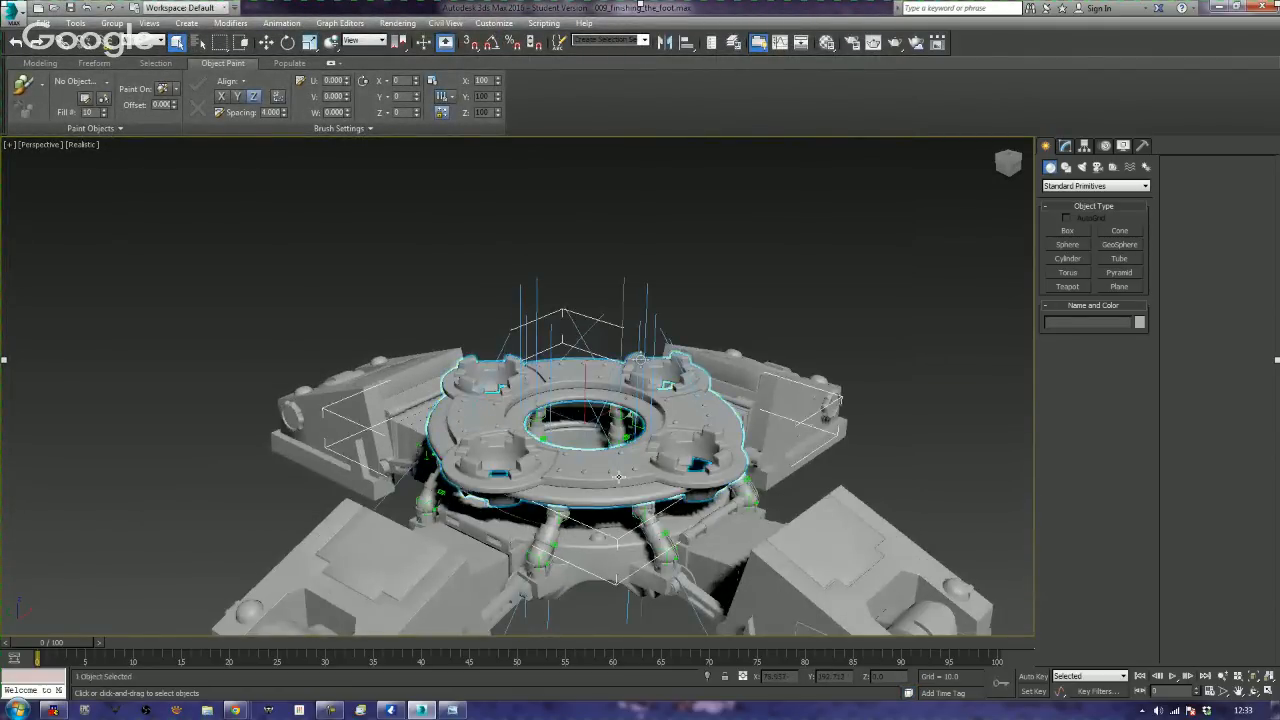
click(601, 447)
key(e)
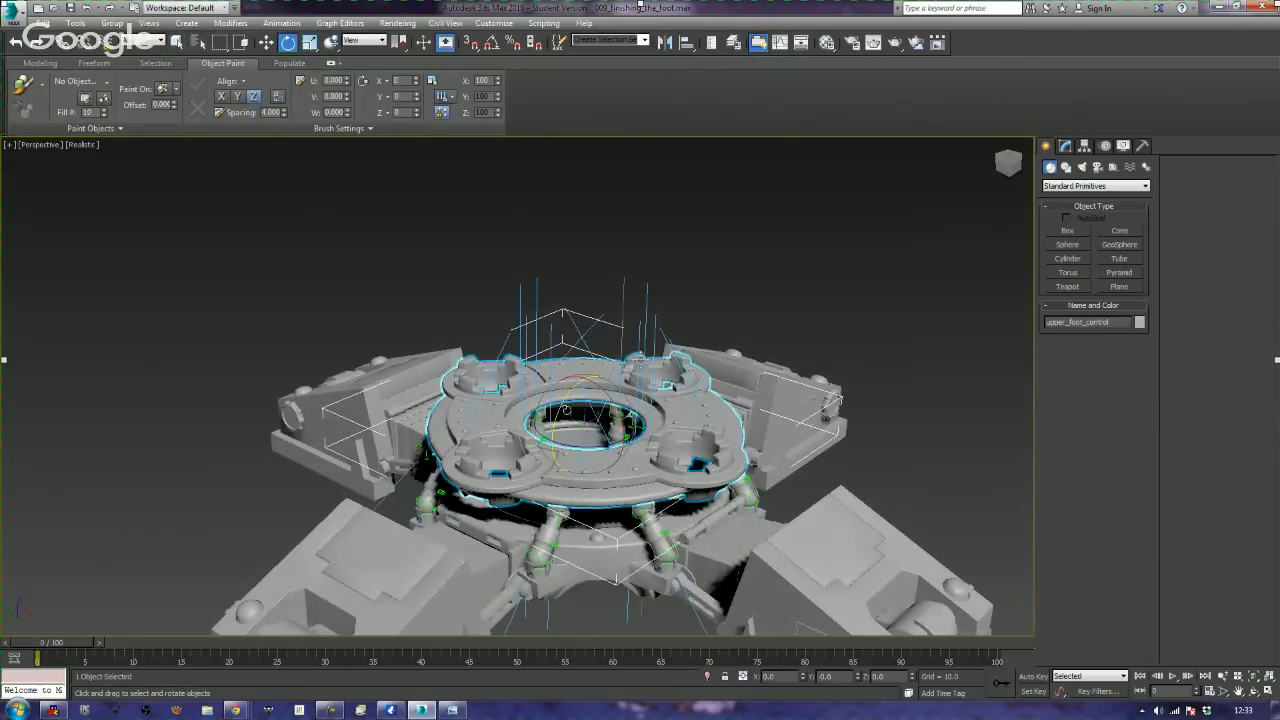
drag(636, 366, 638, 348)
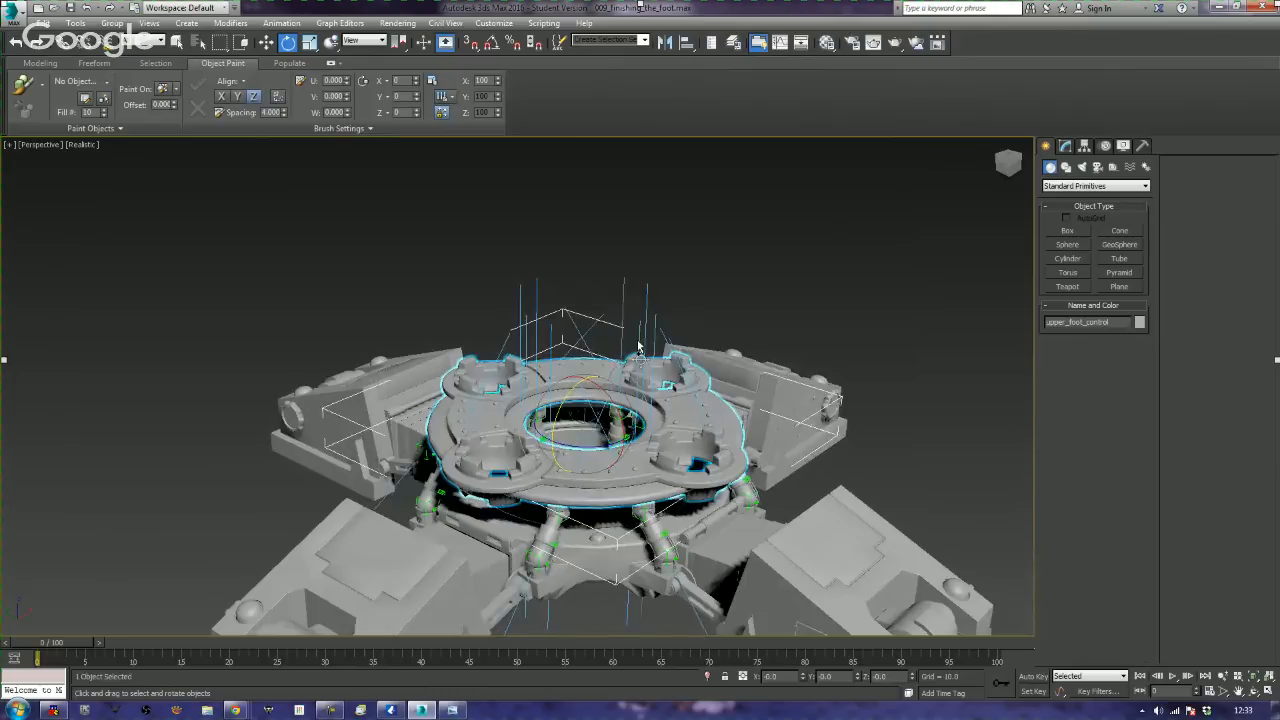
click(820, 227)
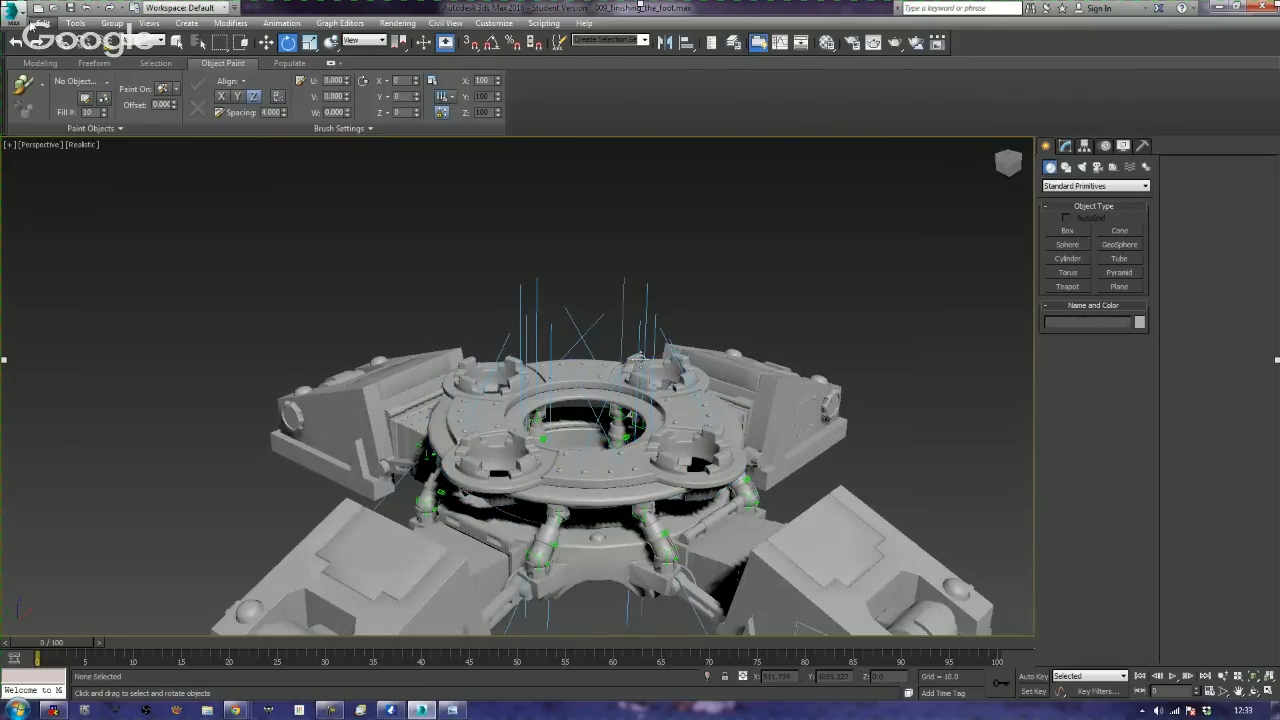
- Open 020_upper_leg_rear_piston.max without saving the foot scene, and inspect the whole leg from several sides
click(22, 24)
click(54, 113)
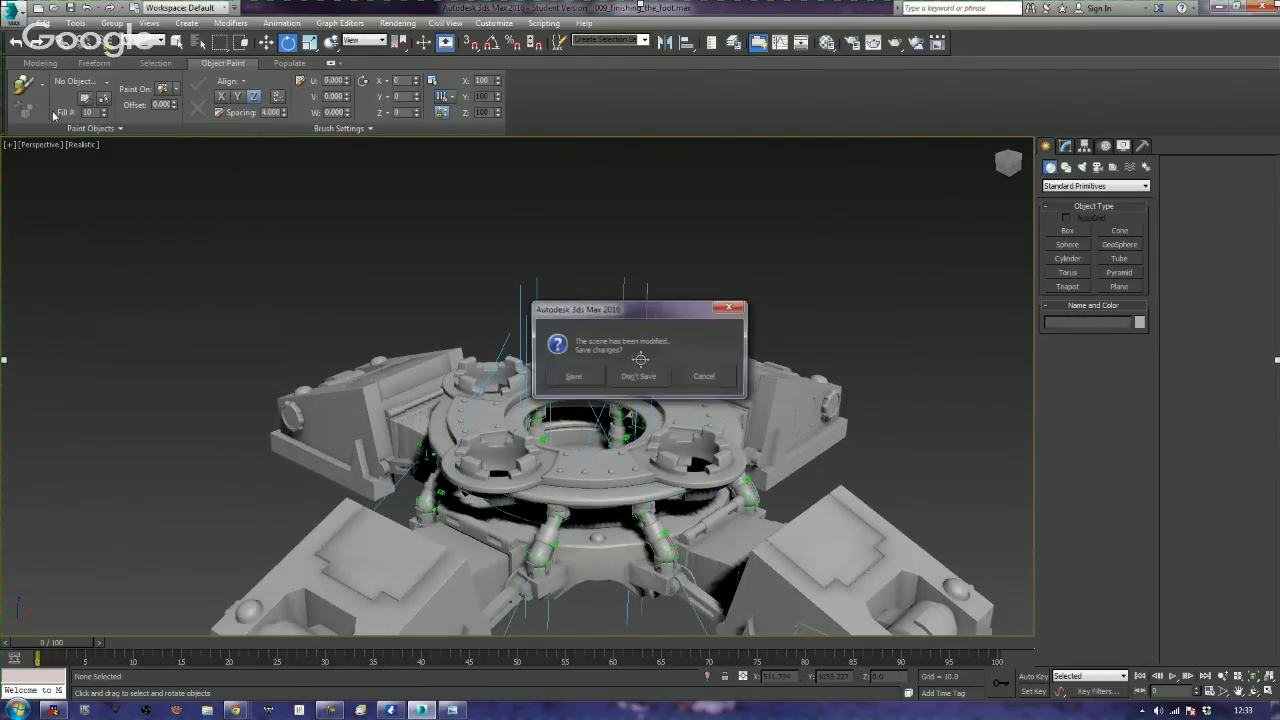
click(639, 378)
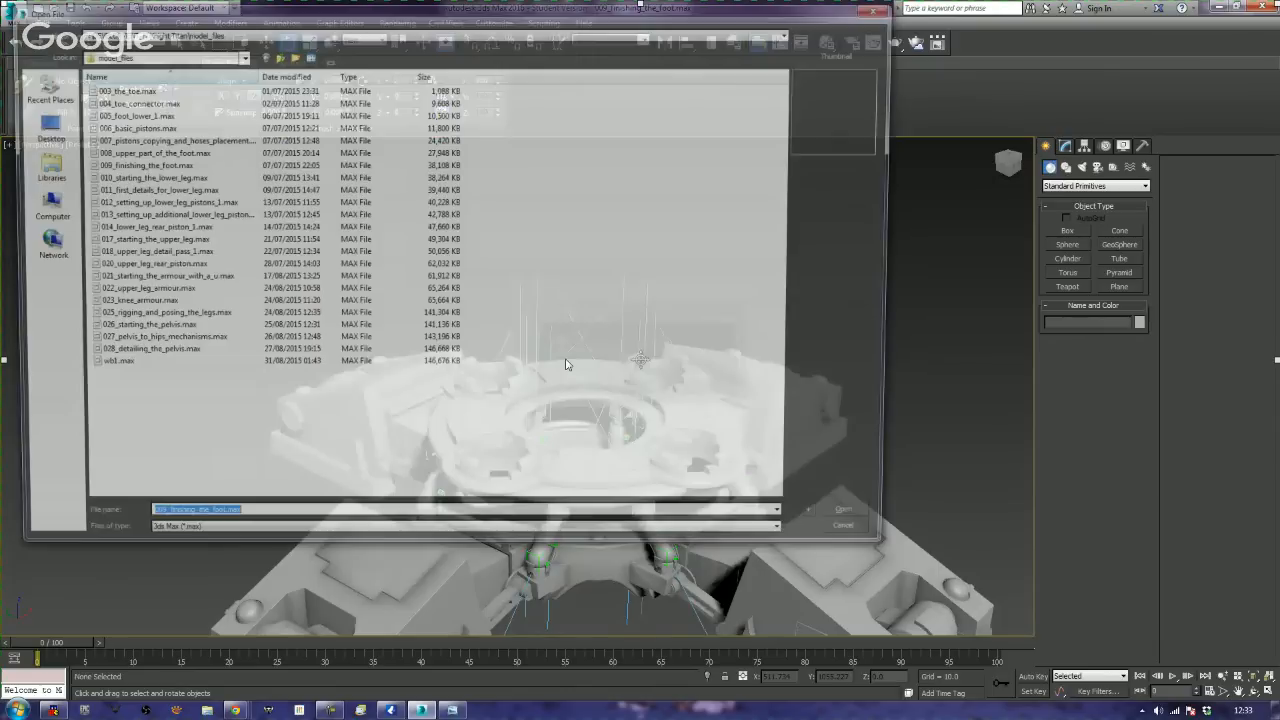
double_click(172, 266)
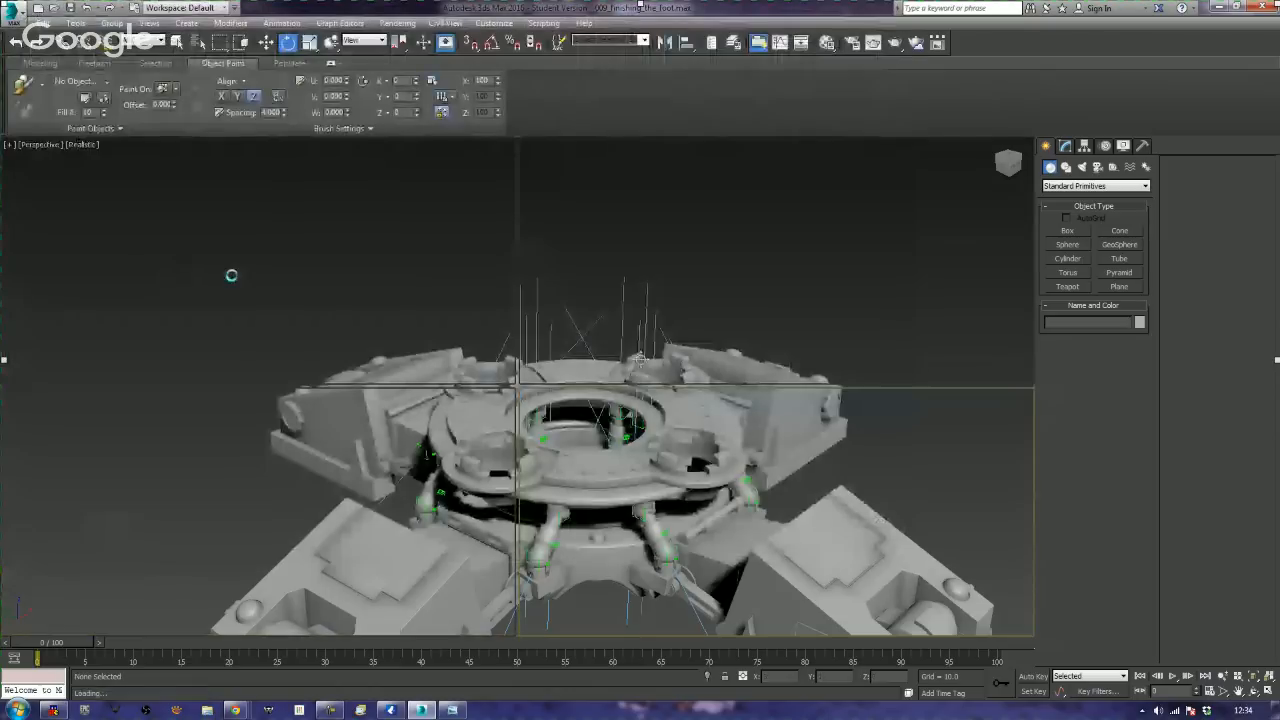
scroll(403, 323, down, 6)
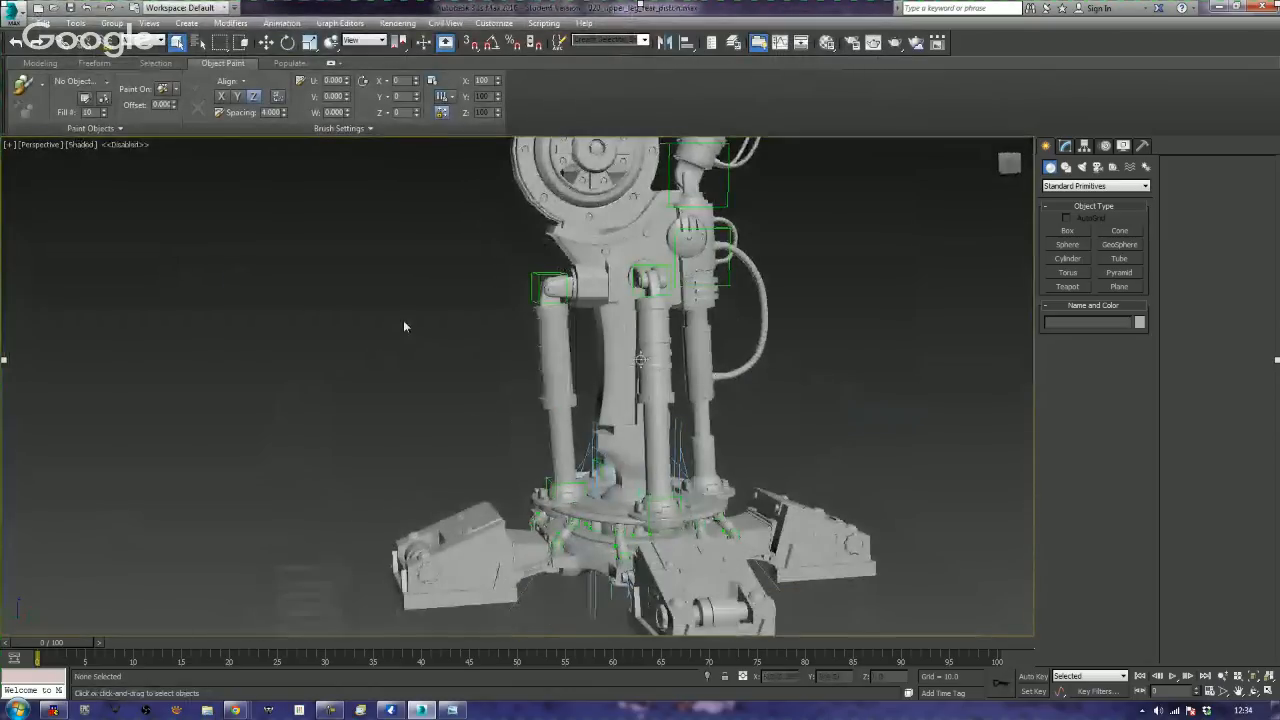
alt+middle_drag(406, 303, 463, 420)
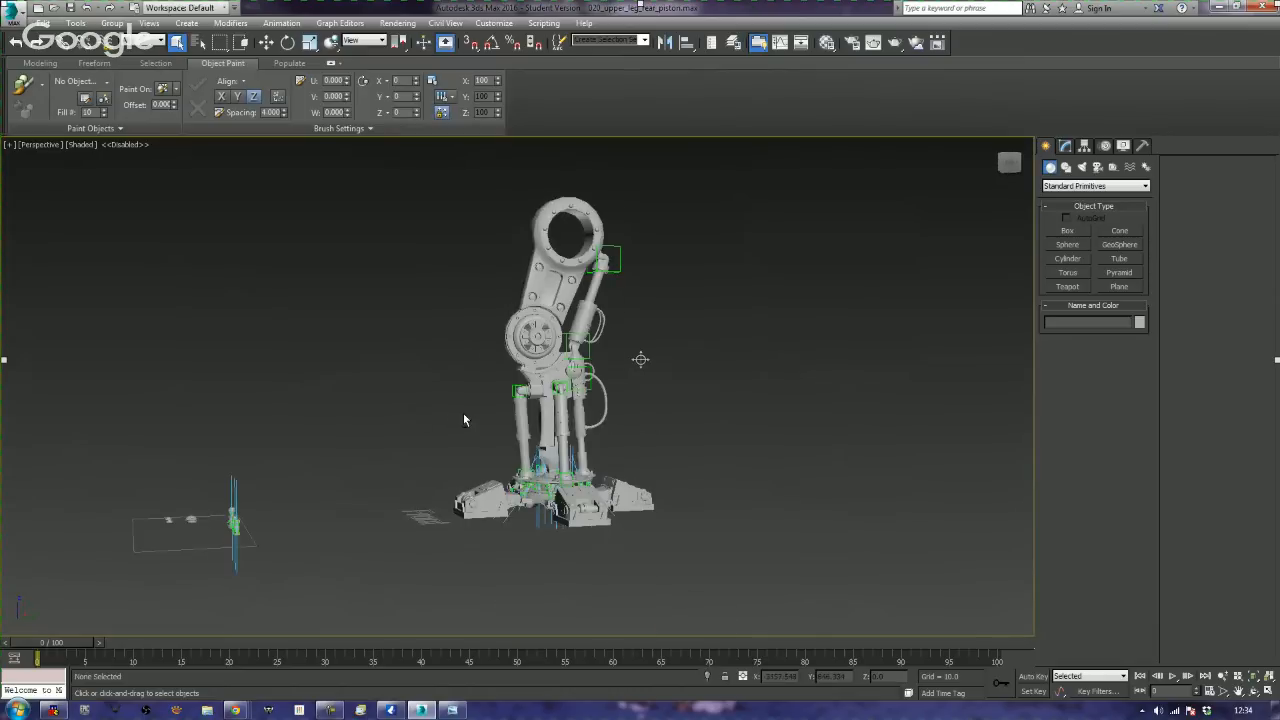
alt+middle_drag(364, 355, 502, 422)
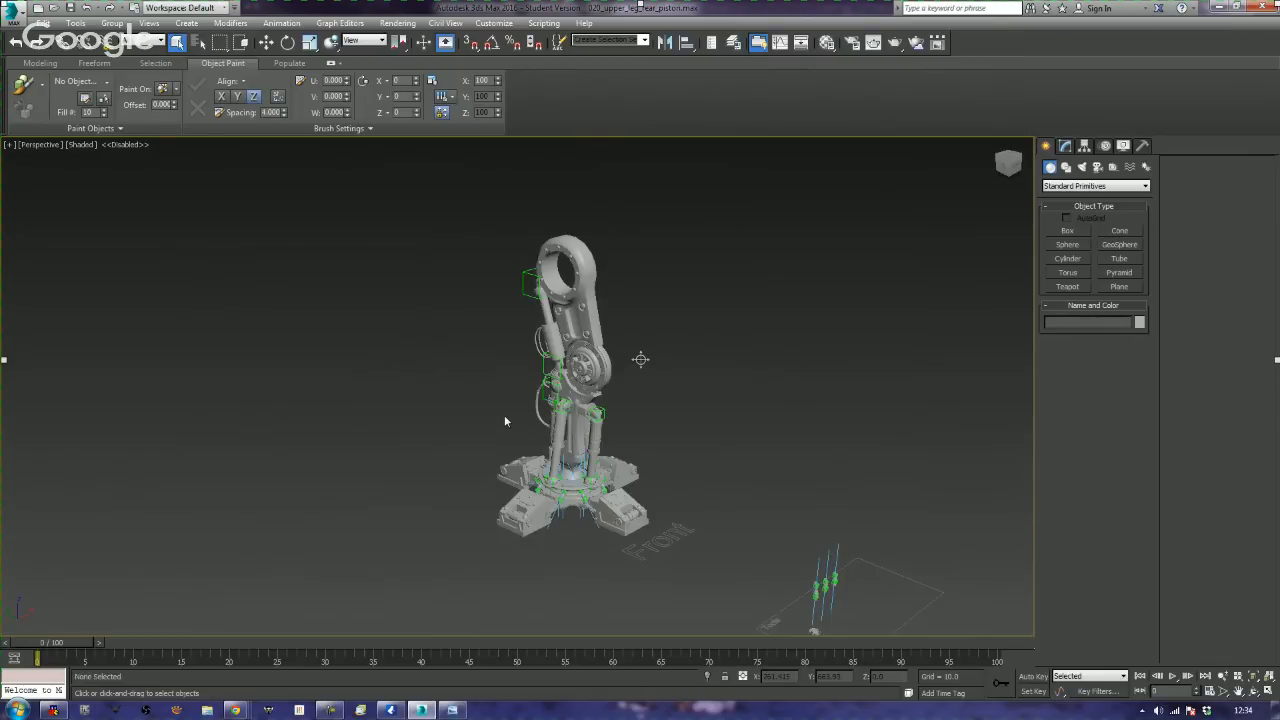
scroll(505, 418, up, 2)
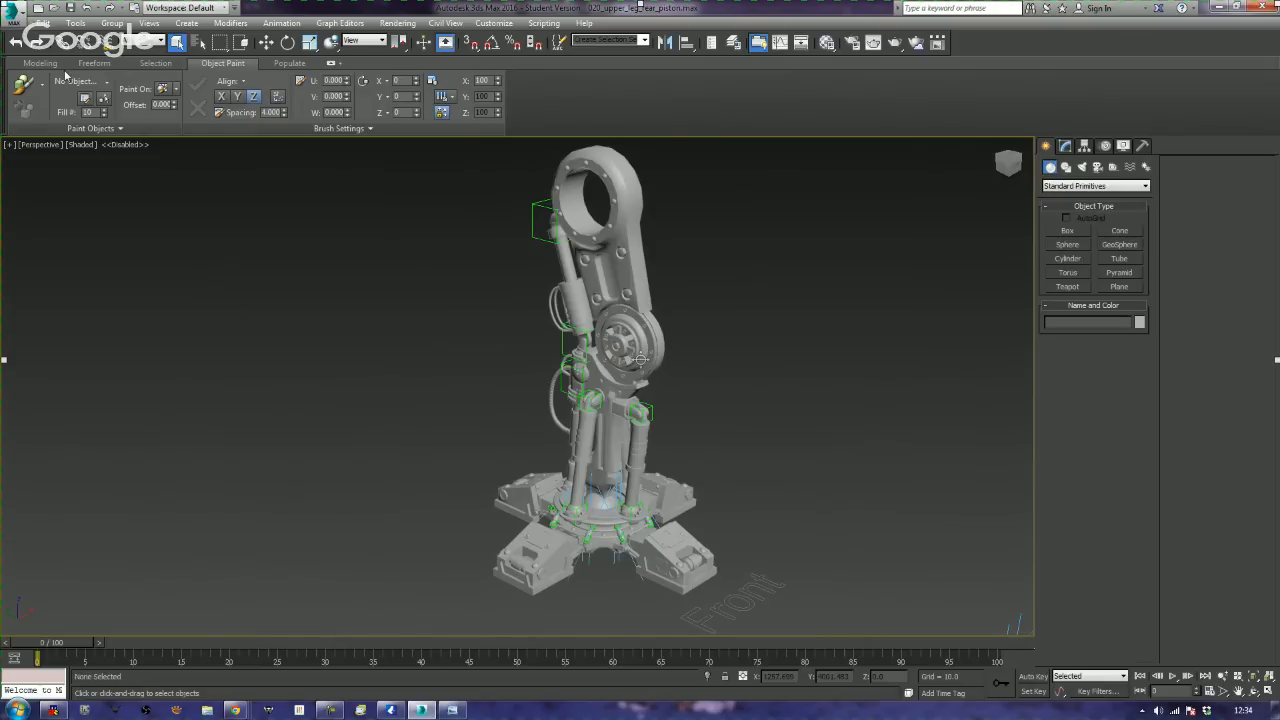
- Open the scene 025_rigging_and_posing_the_legs.max from the model_files folder
click(16, 11)
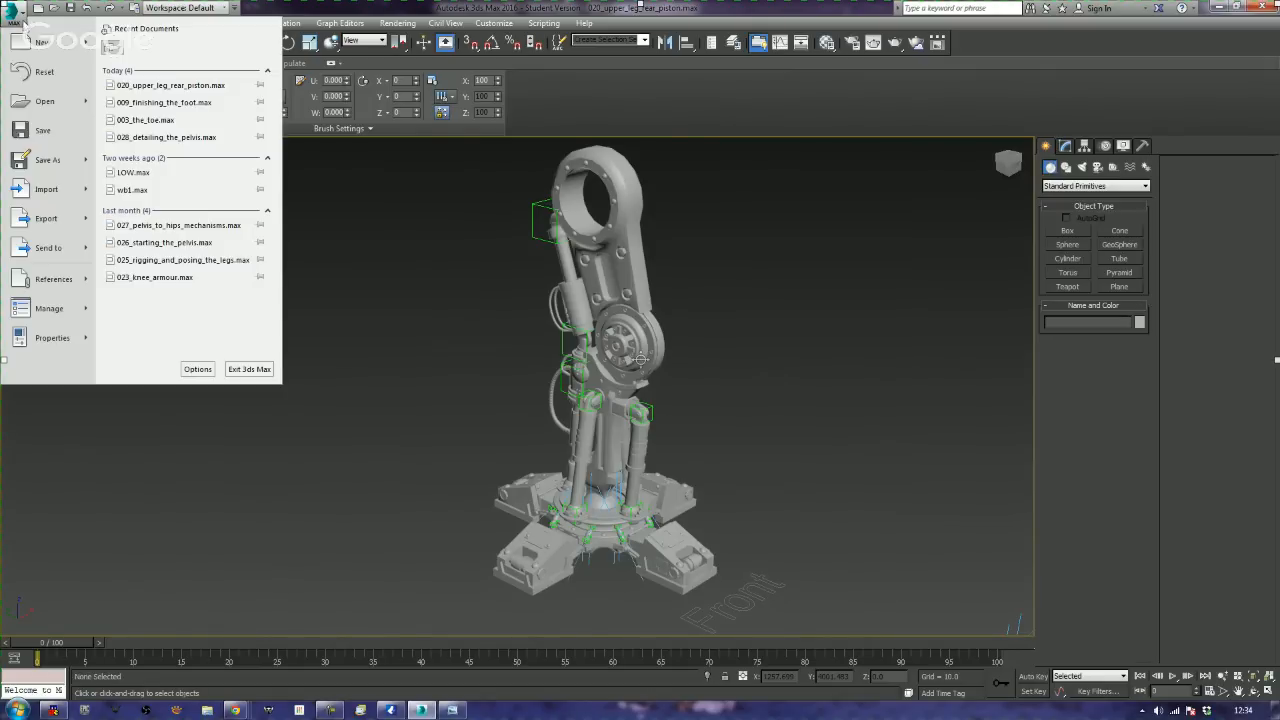
click(58, 108)
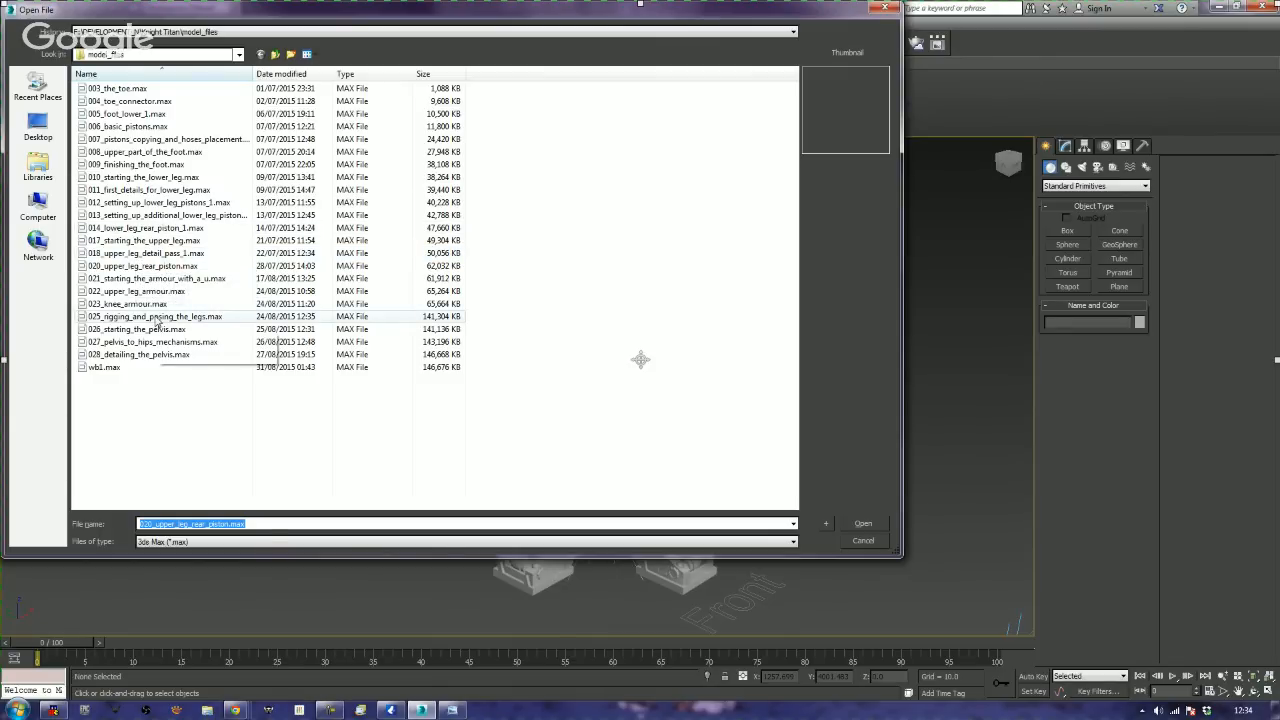
double_click(150, 316)
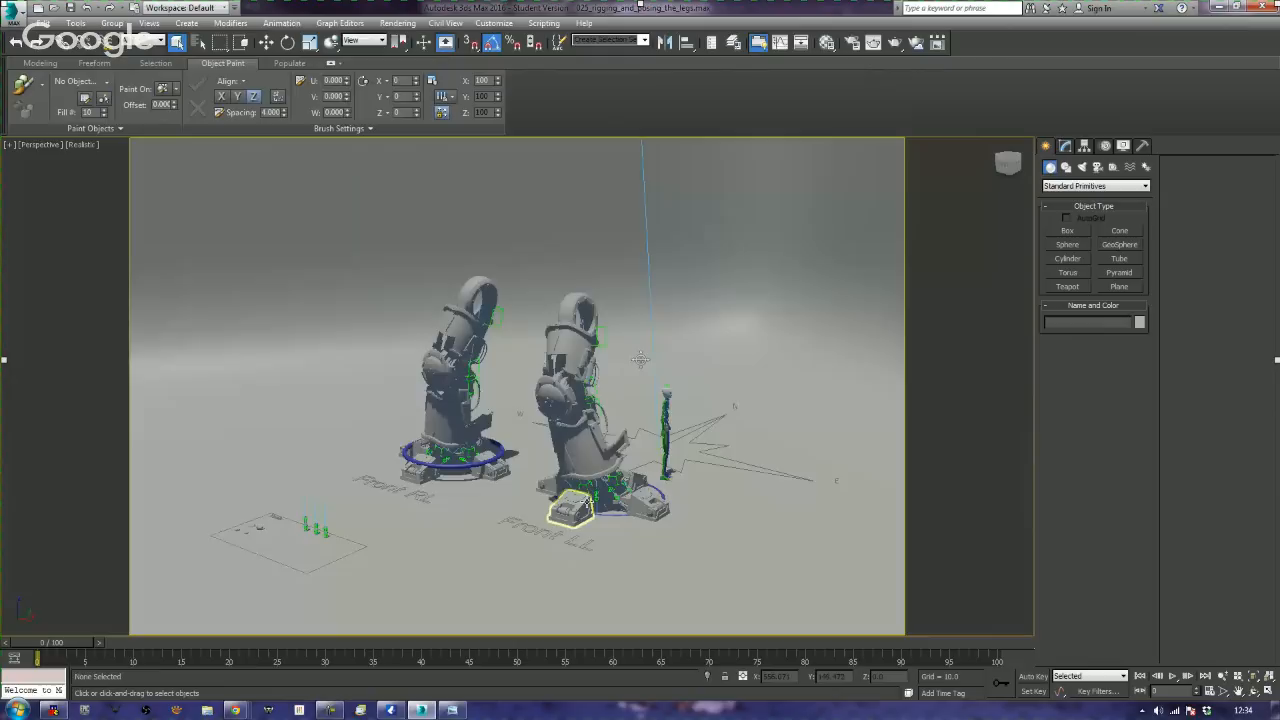
- Delete the large curved backdrop surface behind the two legs
alt+middle_drag(440, 487, 440, 295)
click(432, 287)
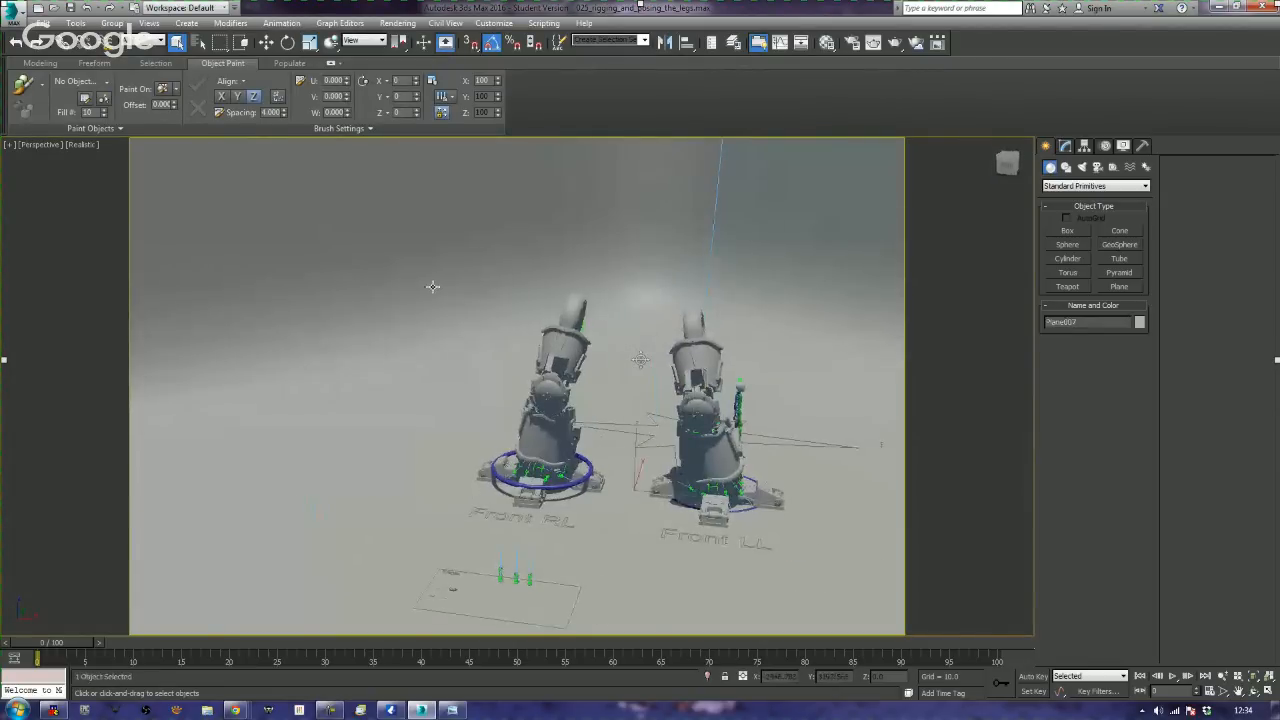
key(Delete)
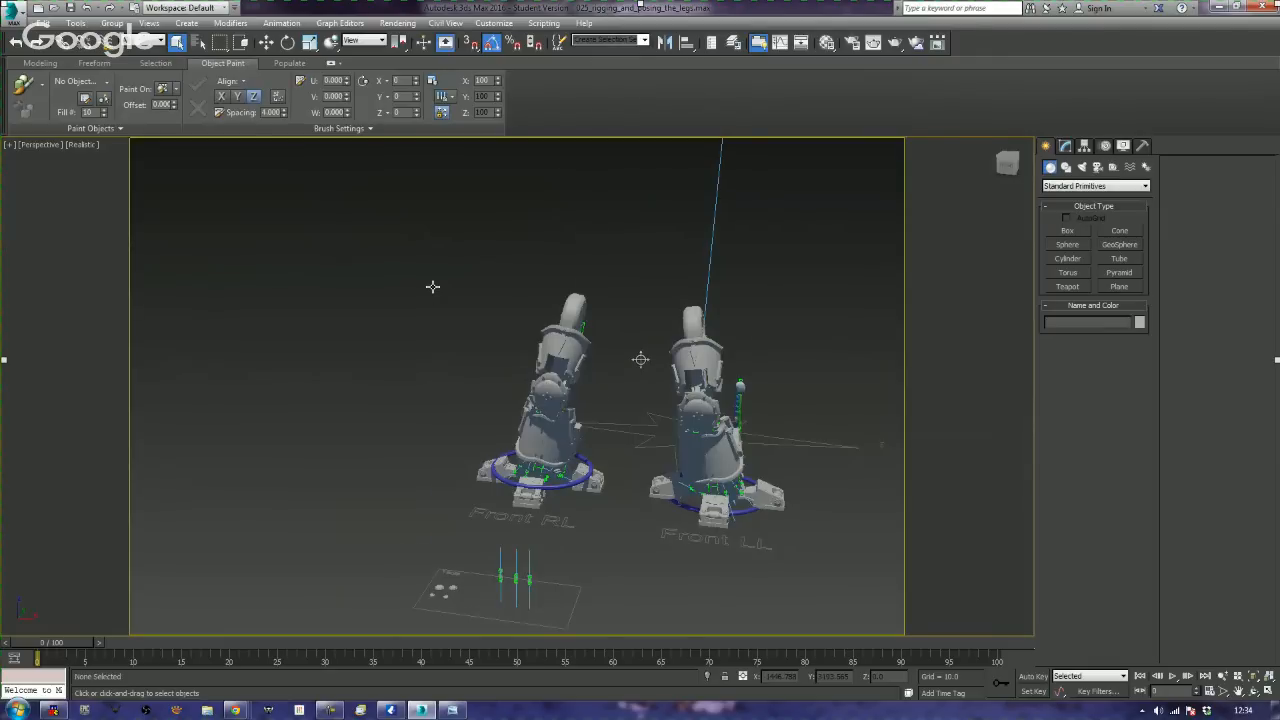
- Delete the upper-leg armour, knee cover and lower-leg armour from the Front LL leg to expose its mechanism
alt+middle_drag(432, 287, 603, 468)
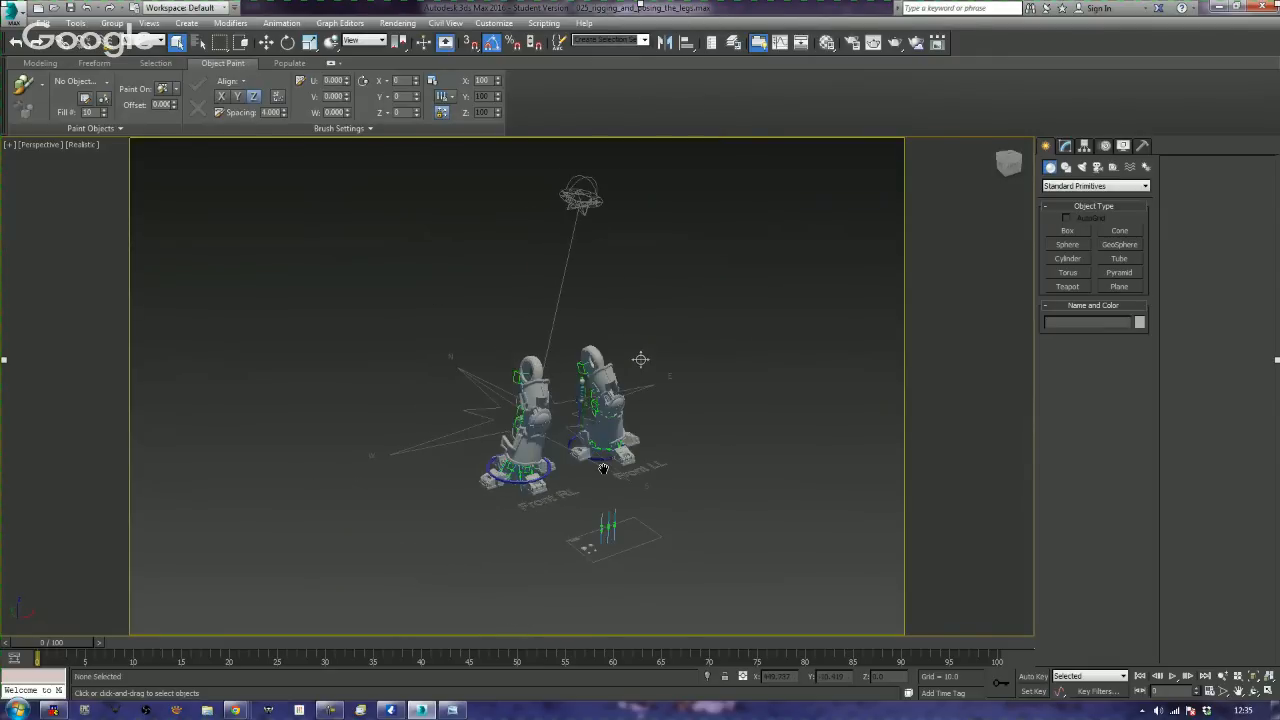
scroll(603, 468, up, 3)
scroll(604, 435, up, 2)
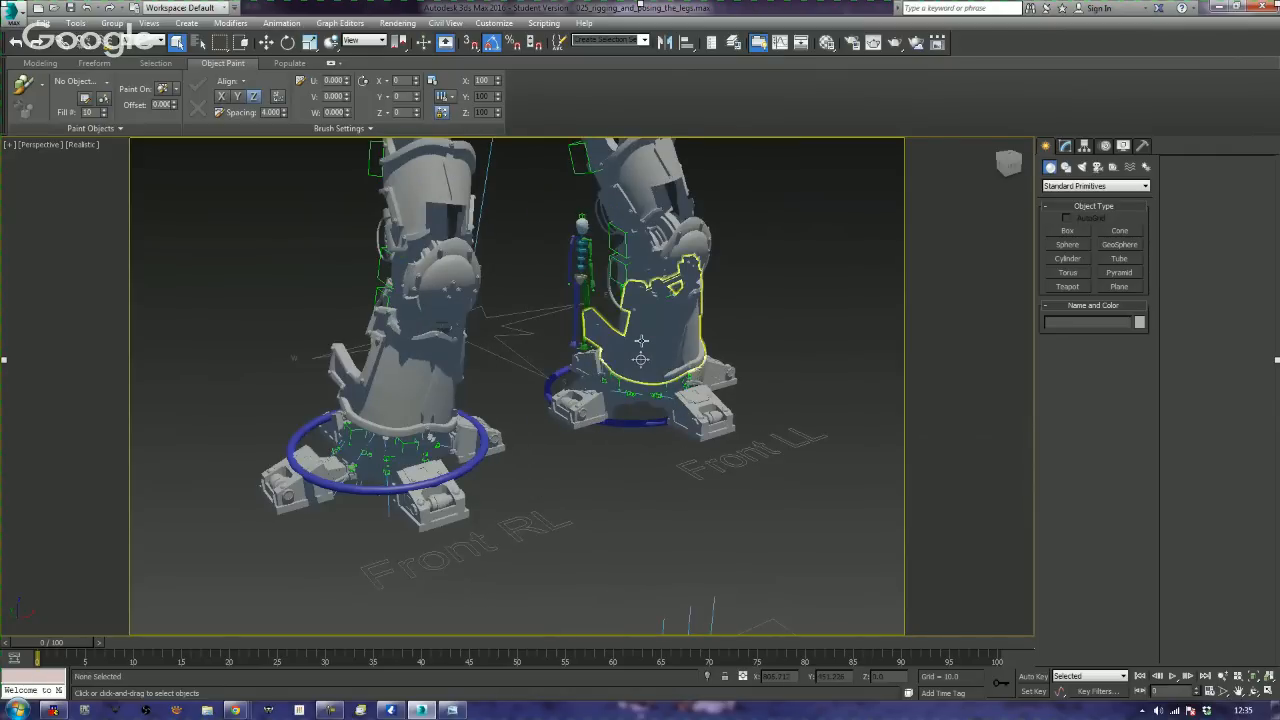
alt+middle_drag(641, 341, 642, 290)
click(643, 208)
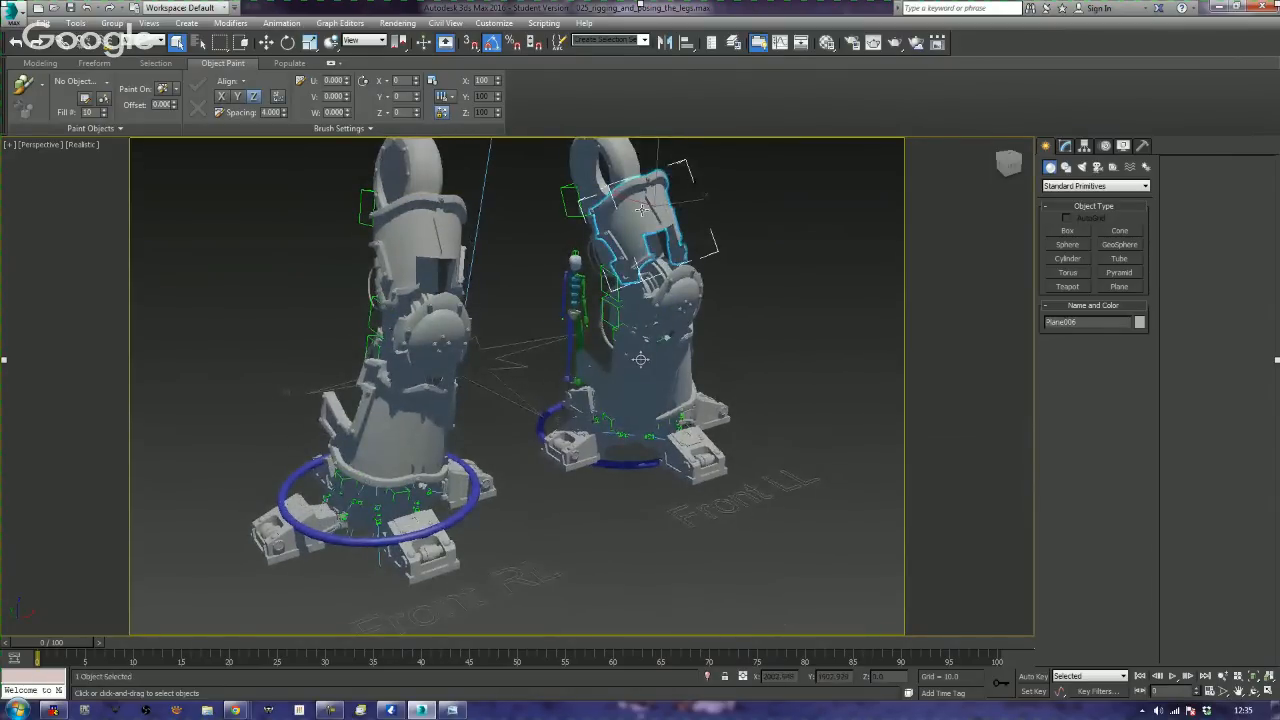
key(Delete)
click(676, 292)
key(Delete)
click(662, 378)
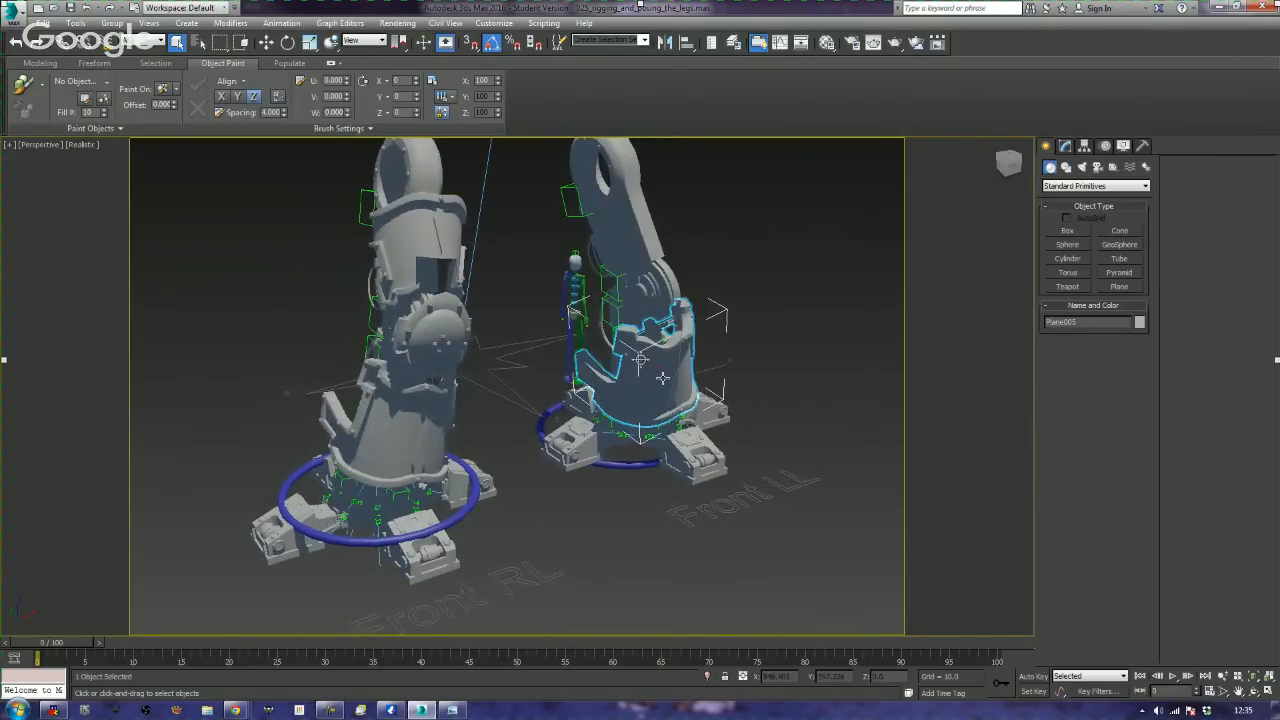
key(Delete)
- Switch the viewport to Shaded display and inspect the exposed Front LL leg beside the armoured Front RL leg
alt+middle_drag(738, 239, 760, 269)
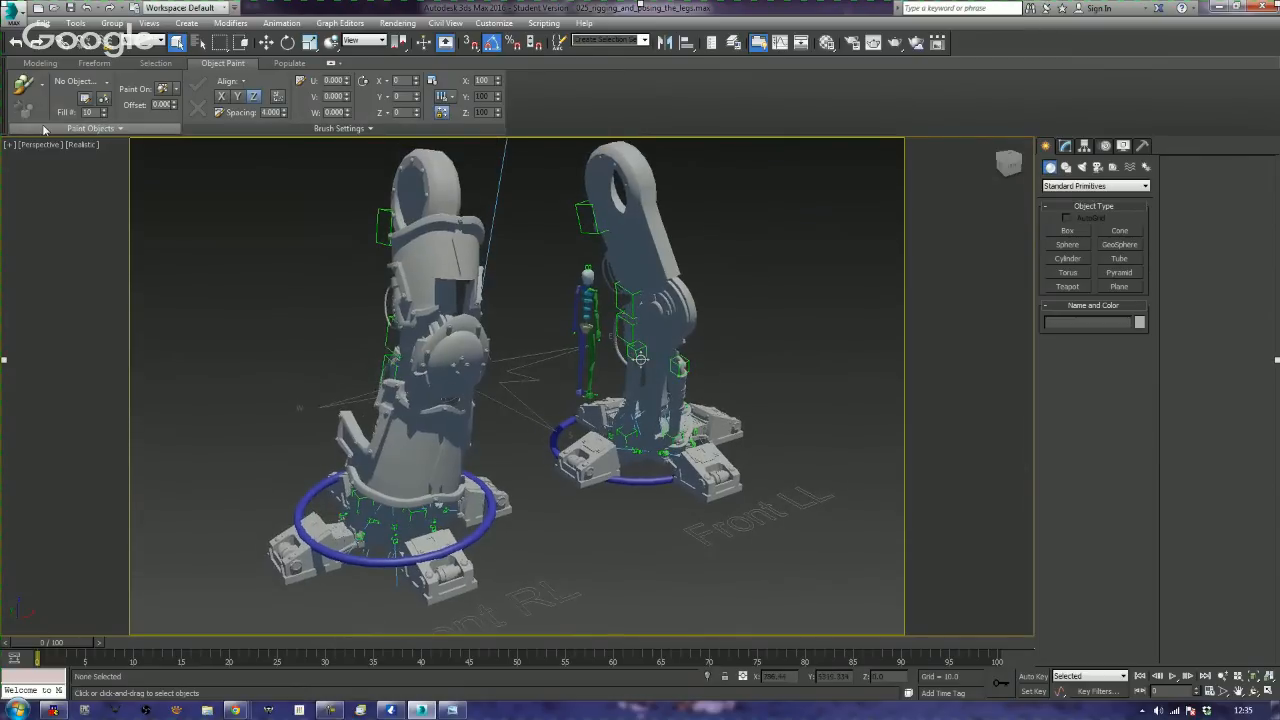
click(89, 144)
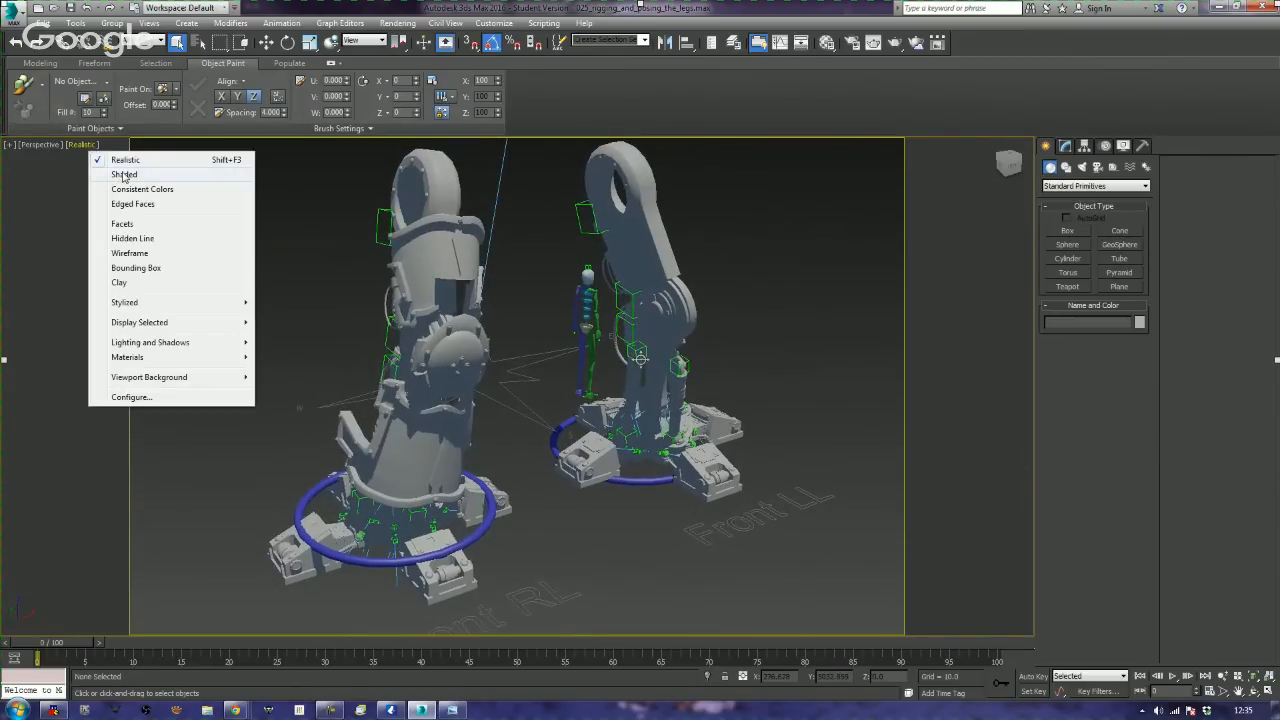
click(124, 175)
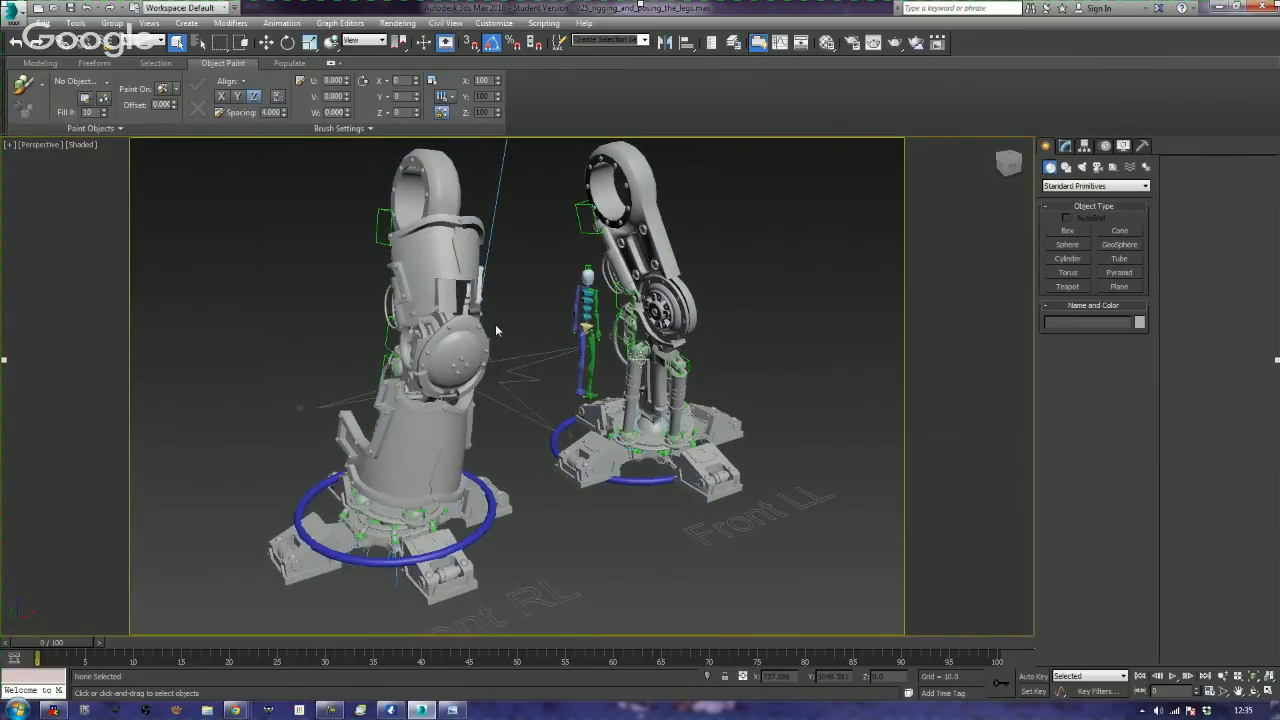
alt+middle_drag(495, 330, 575, 322)
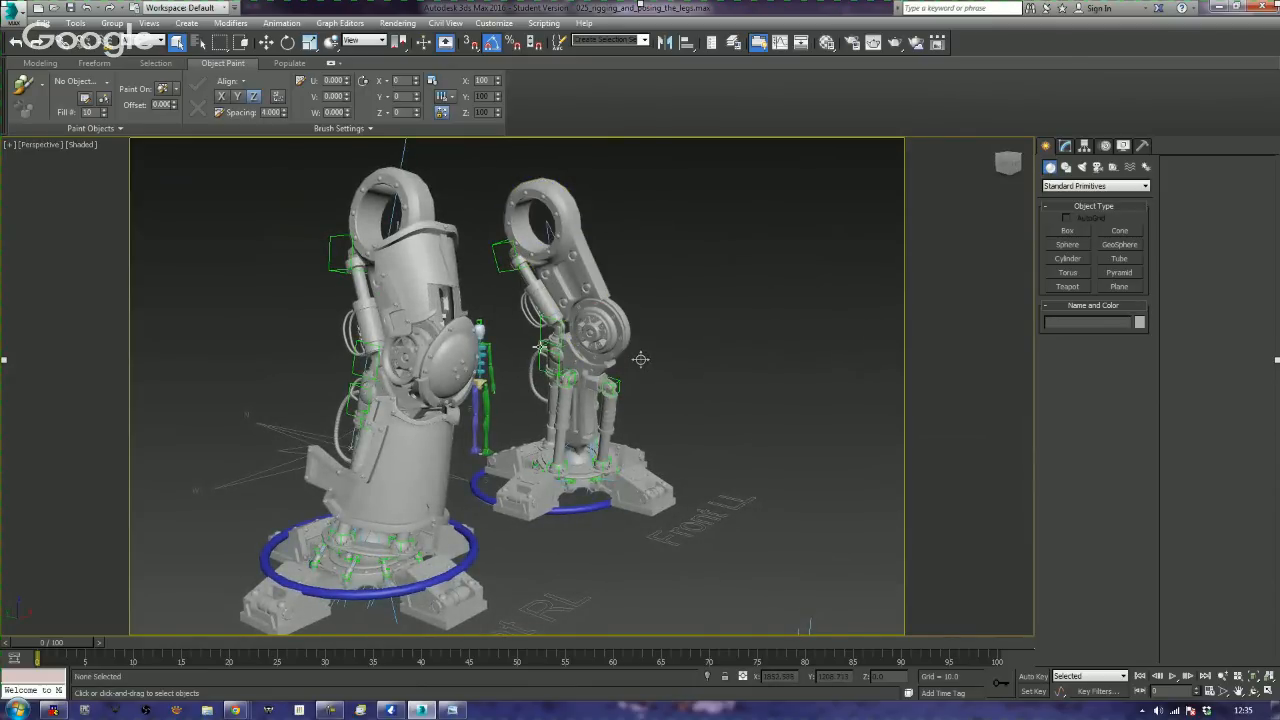
alt+middle_drag(580, 318, 620, 226)
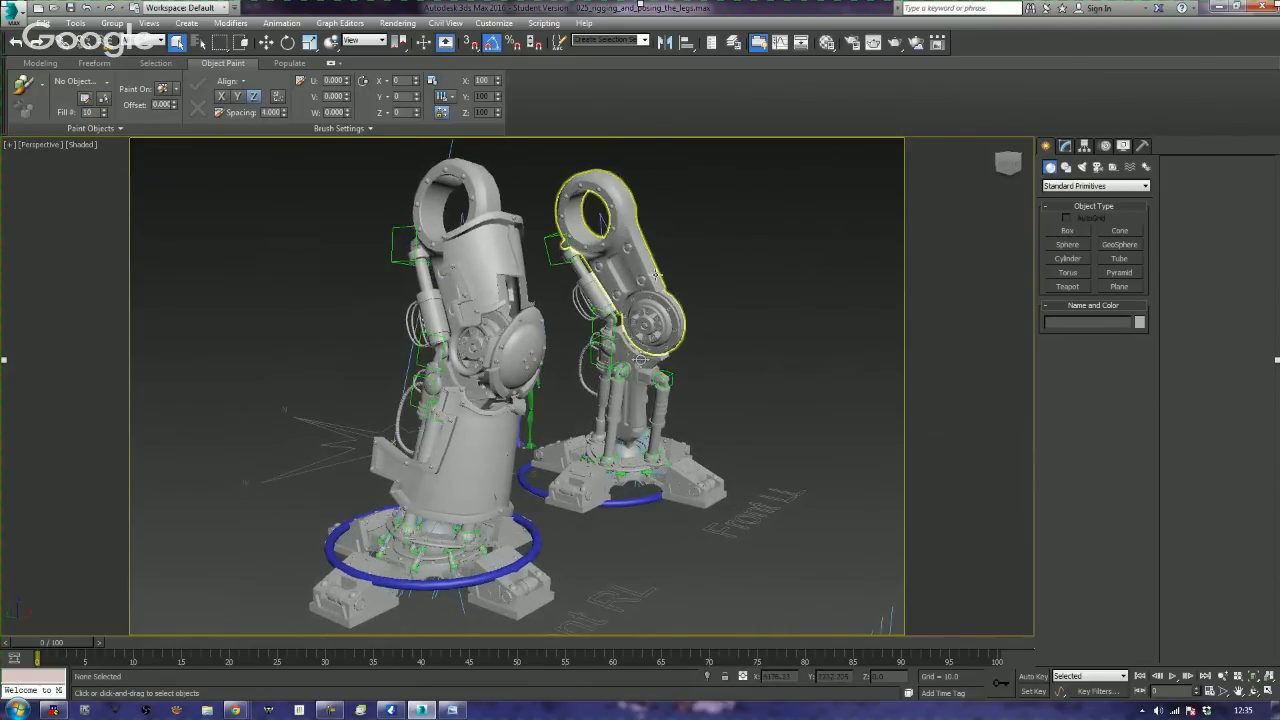
alt+middle_drag(656, 275, 592, 341)
- Select the upper_leg part of the Front RL leg and try moving it sideways to test the leg rig
click(584, 206)
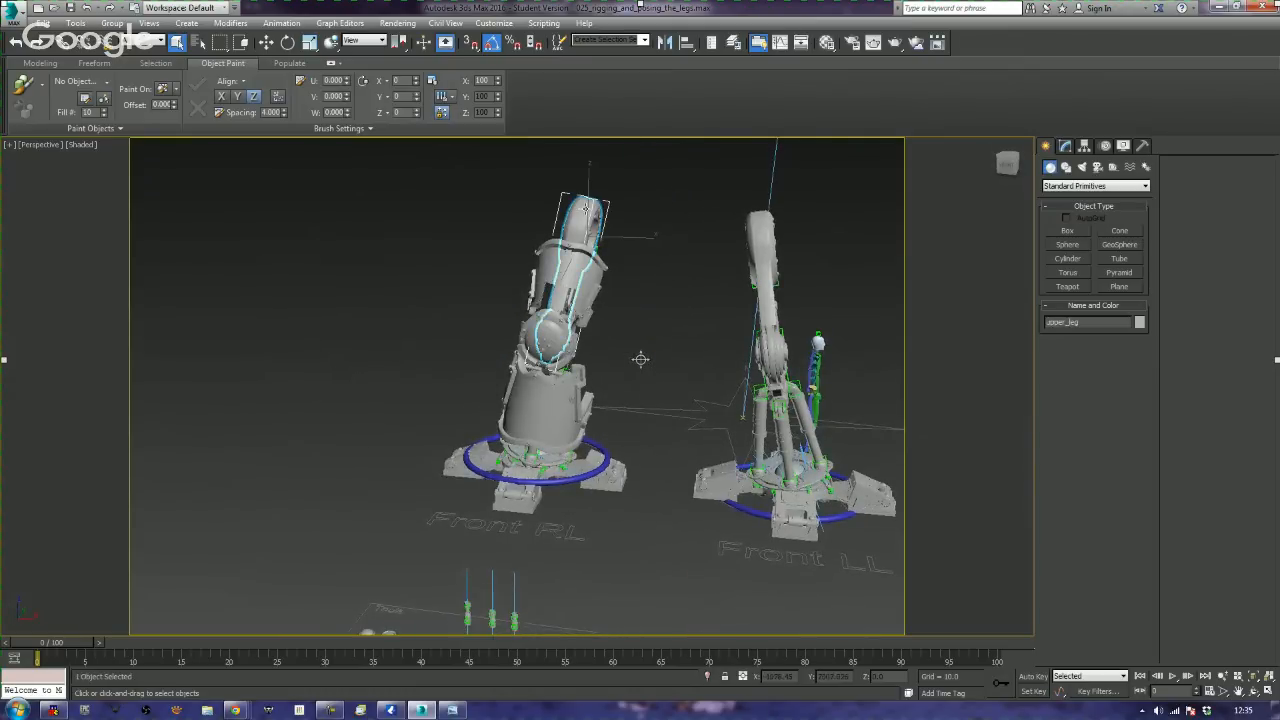
key(w)
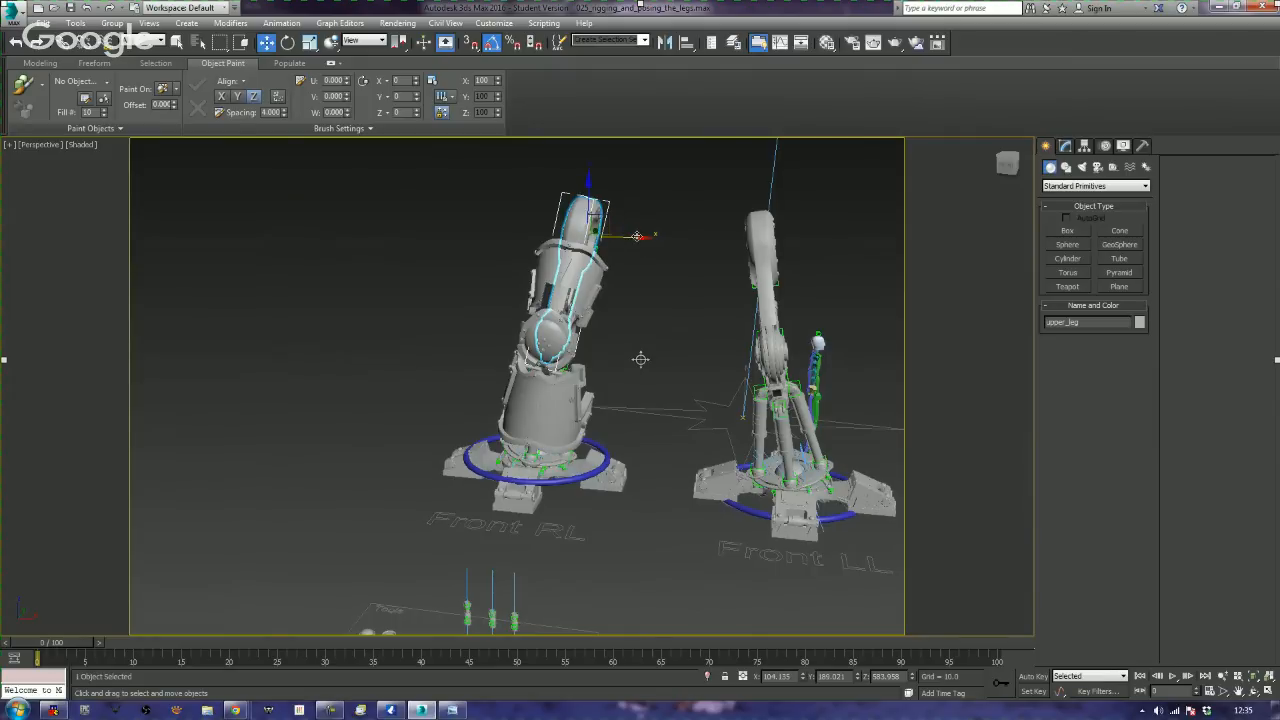
mouse_move(624, 236)
mouse_down()
mouse_move(562, 237)
mouse_move(640, 237)
mouse_move(579, 241)
mouse_move(633, 240)
mouse_move(622, 240)
mouse_up()
alt+middle_drag(630, 300, 662, 340)
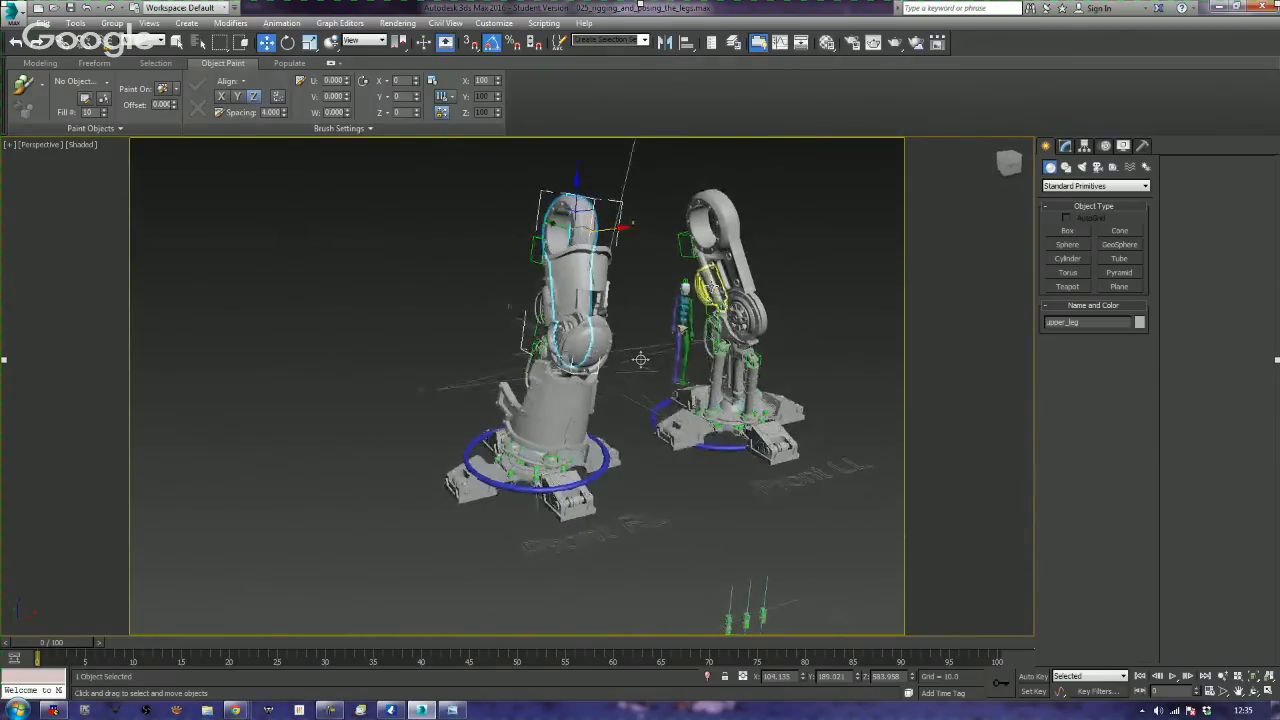
mouse_move(247, 225)
alt+middle_down()
mouse_move(246, 277)
mouse_move(229, 240)
alt+middle_up()
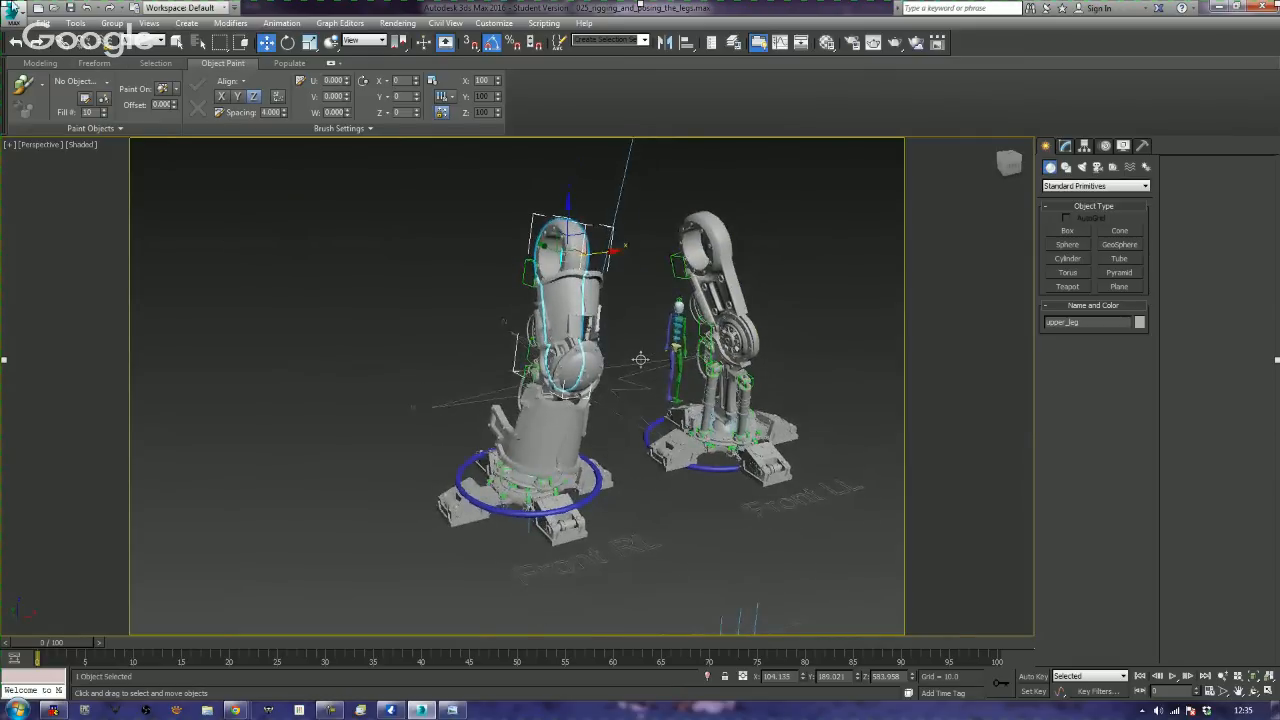
- Open 028_detailing_the_pelvis.max without saving the current scene, dismiss the isolation notice, and view the pelvis and legs from the front
click(10, 8)
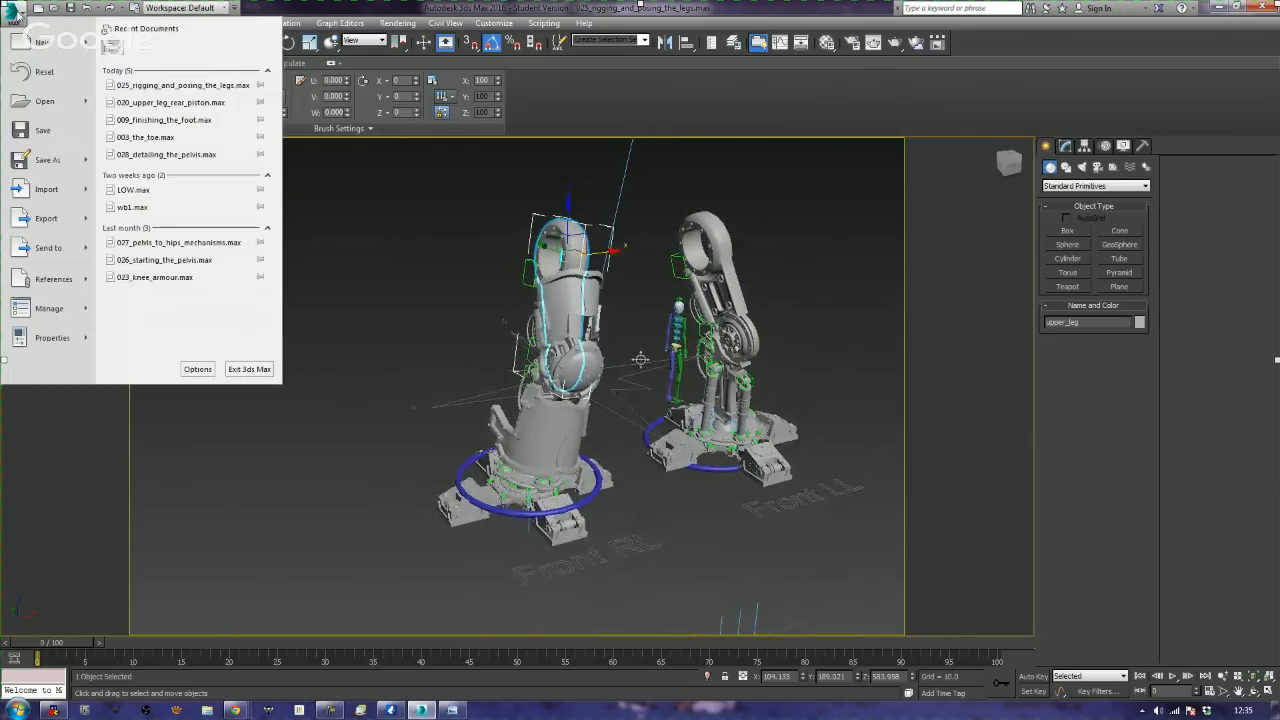
click(28, 108)
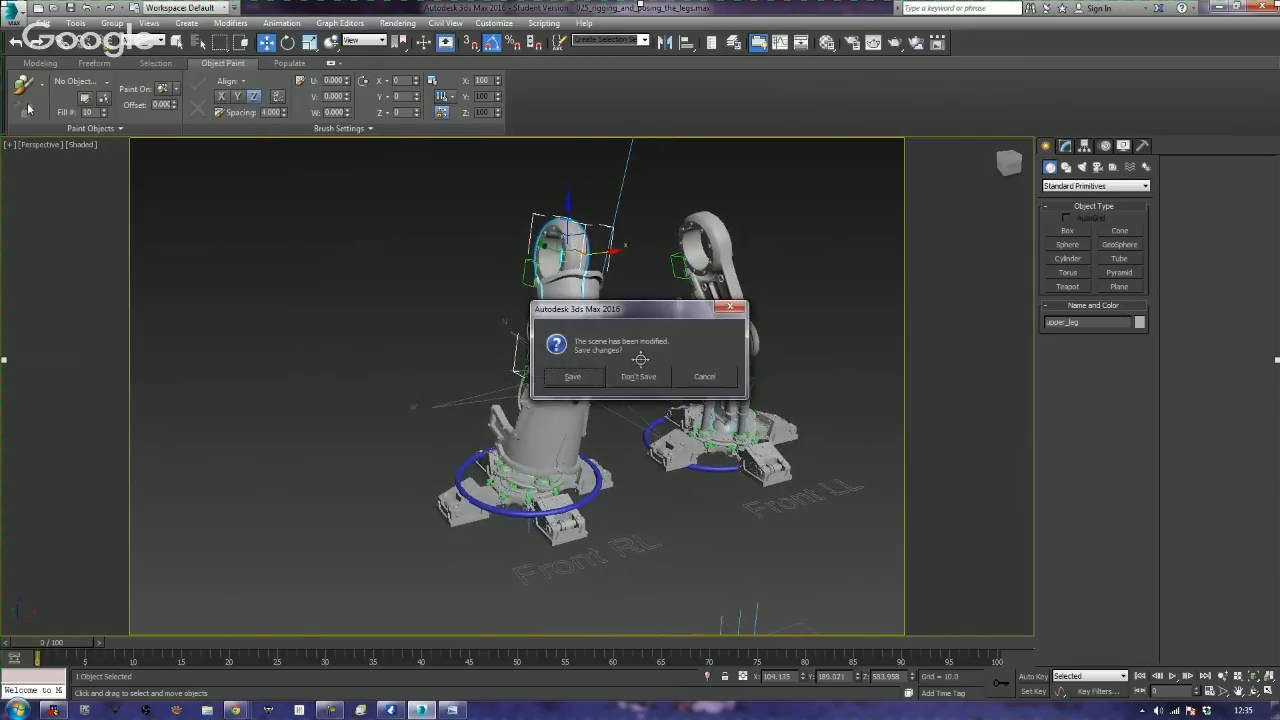
click(637, 384)
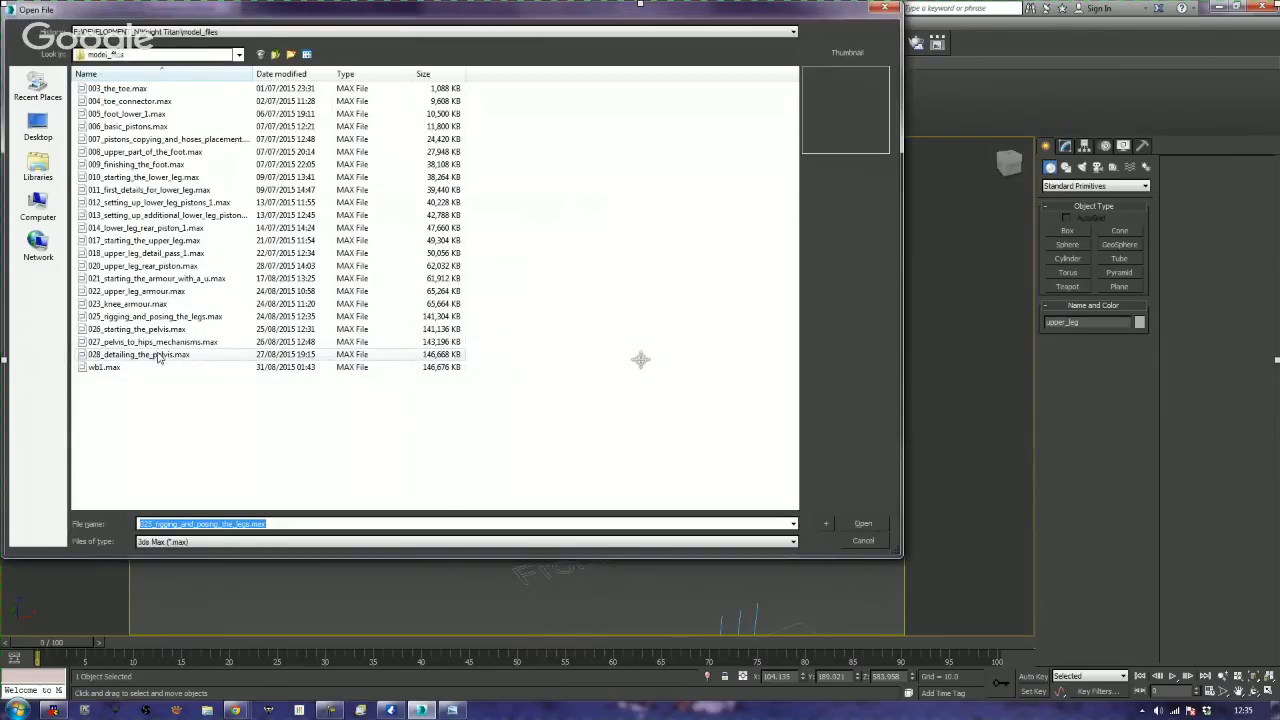
double_click(158, 356)
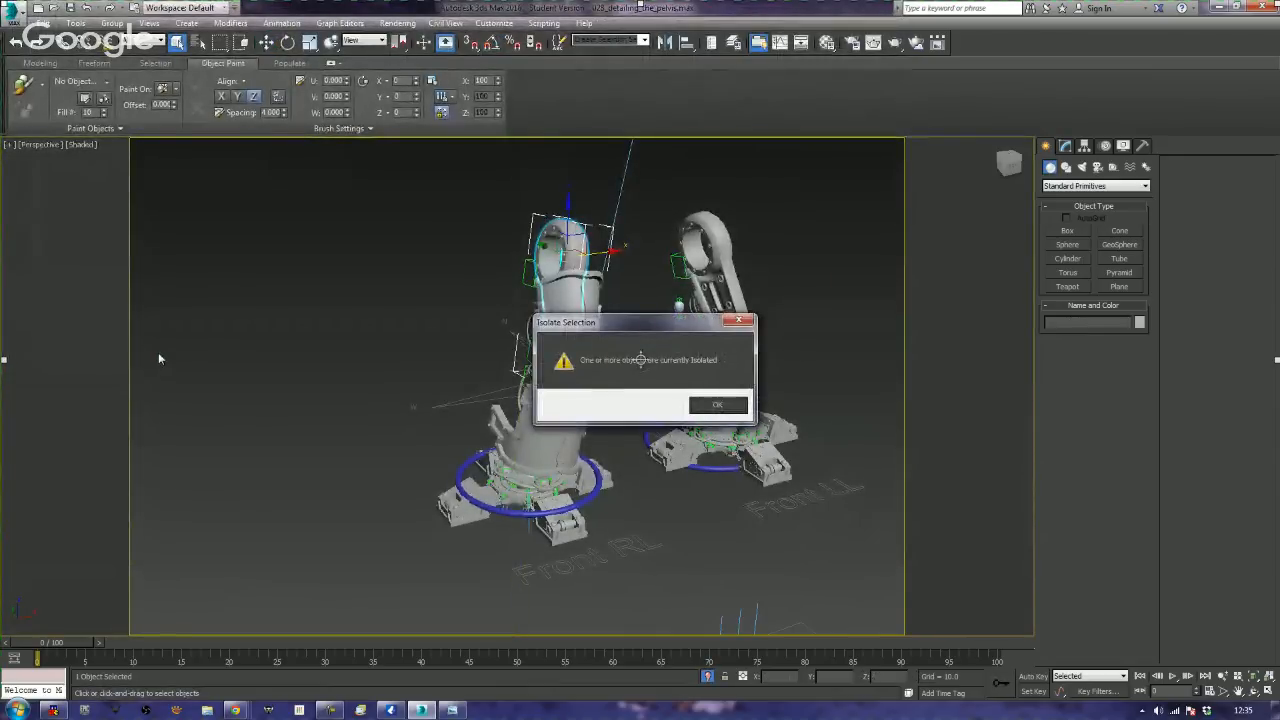
key(Return)
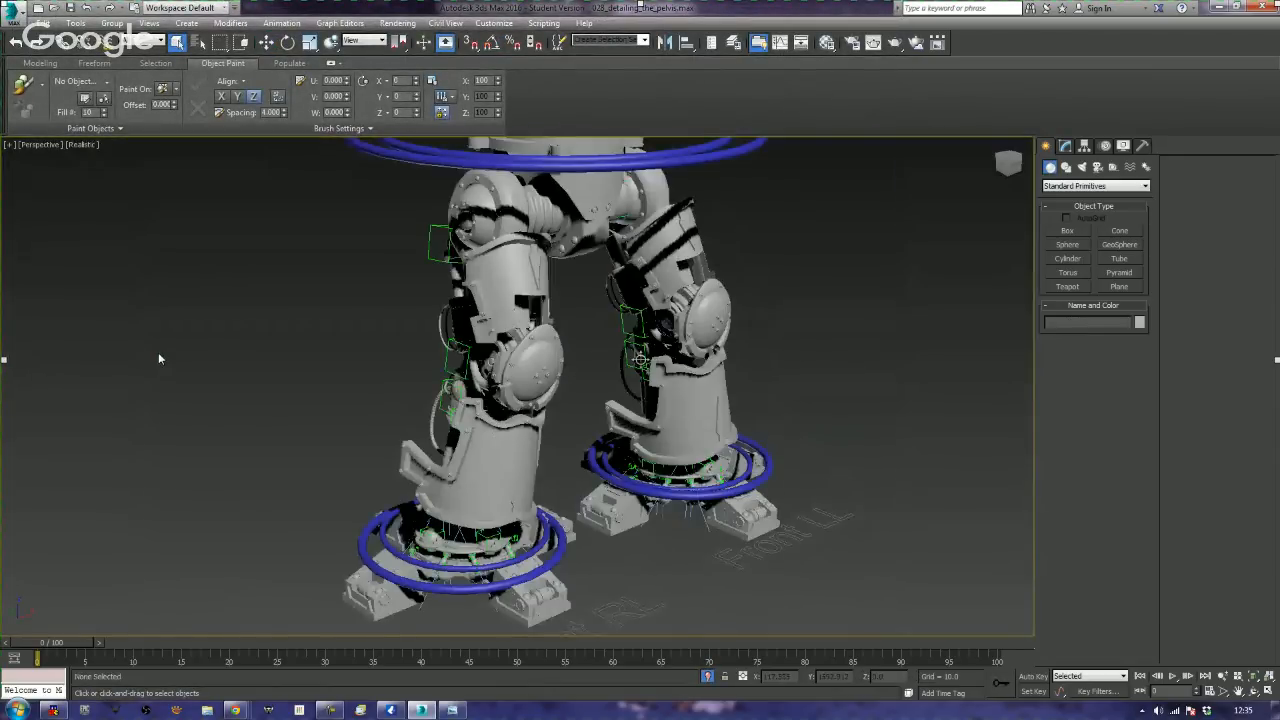
alt+middle_drag(572, 282, 700, 320)
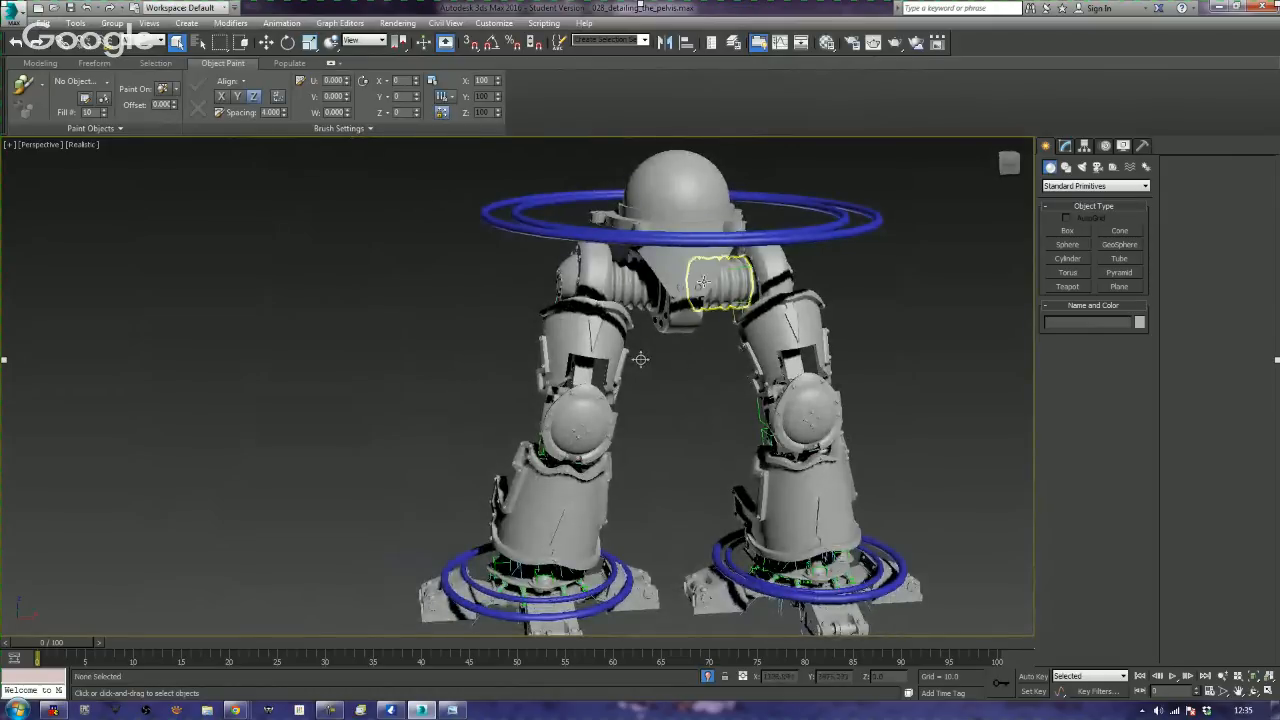
- Open the older mech scene from the F:\model files folder, continuing despite the missing external files
click(15, 17)
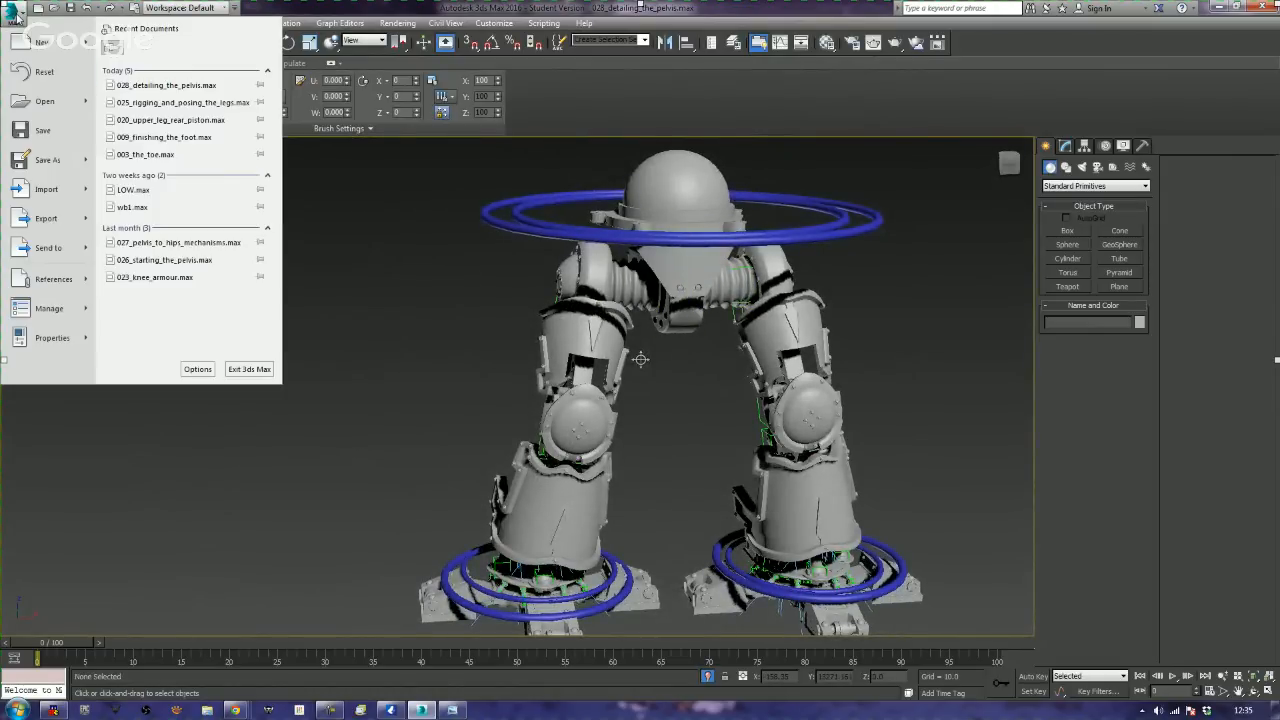
click(44, 101)
click(222, 33)
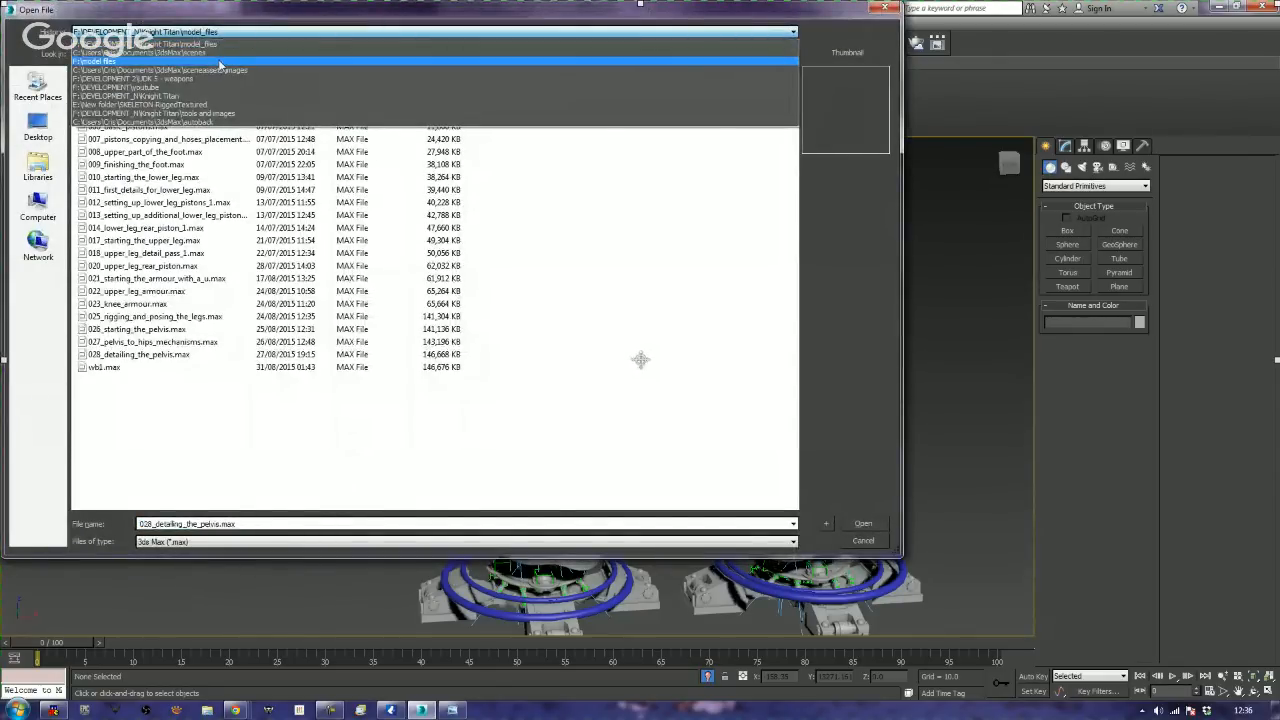
click(218, 61)
double_click(445, 215)
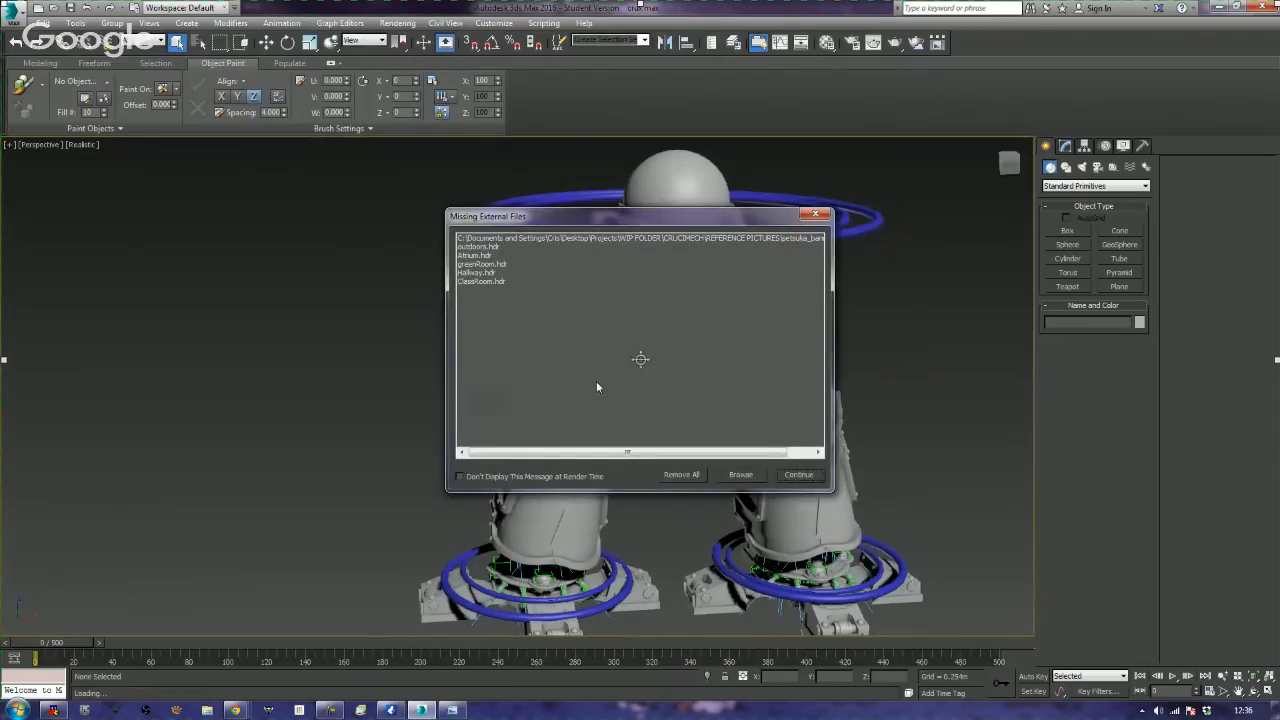
click(792, 476)
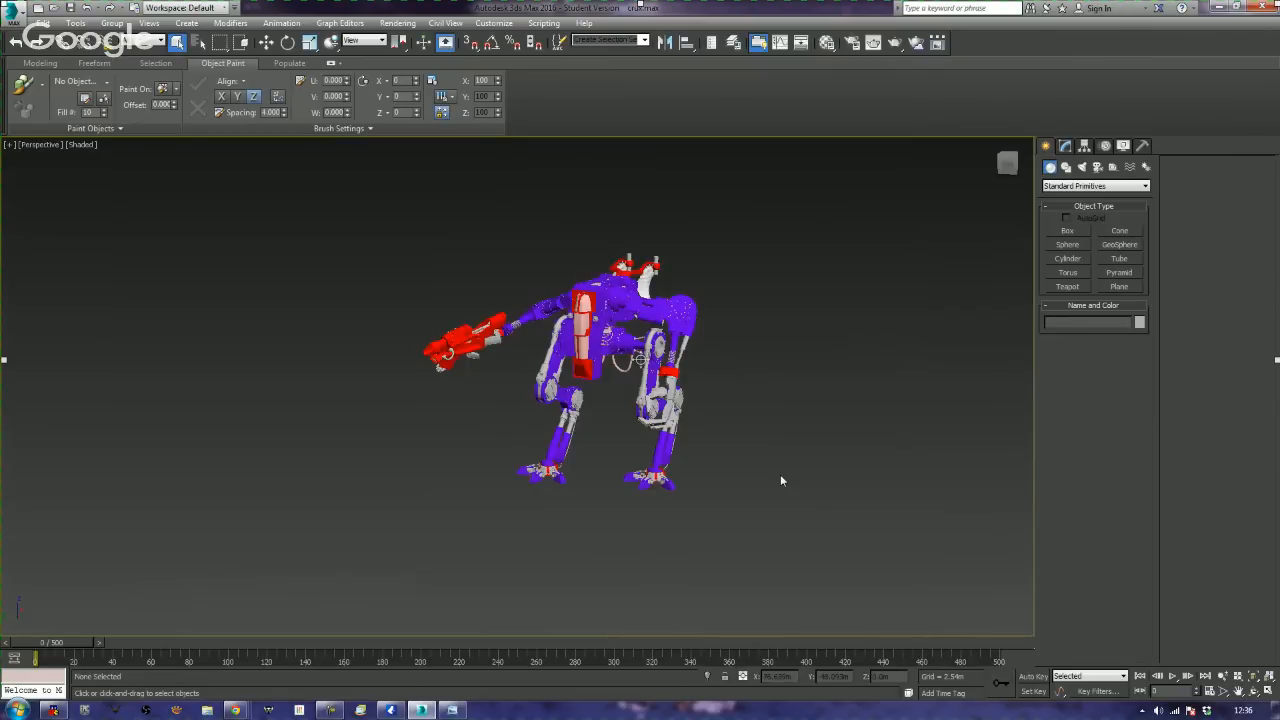
- Set the viewport to Realistic display and frame the purple and red mech's torso and legs from the front
click(84, 149)
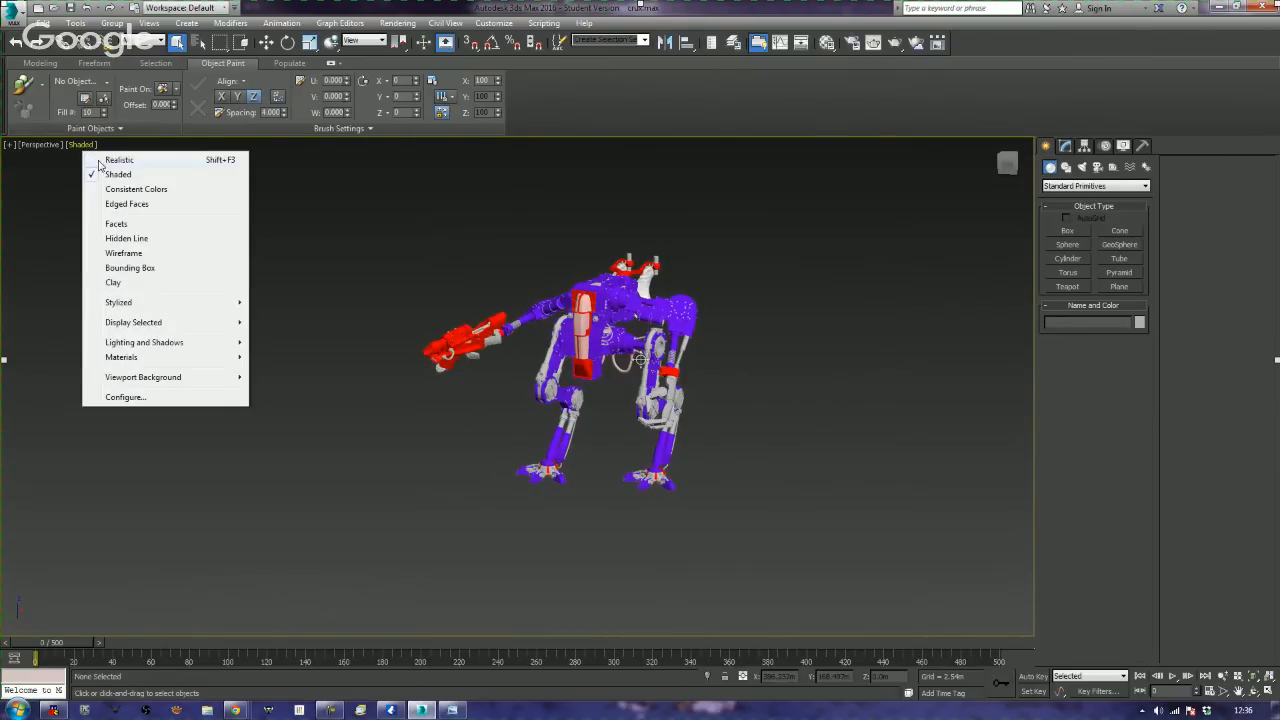
click(106, 159)
alt+middle_drag(628, 466, 625, 450)
scroll(625, 456, up, 4)
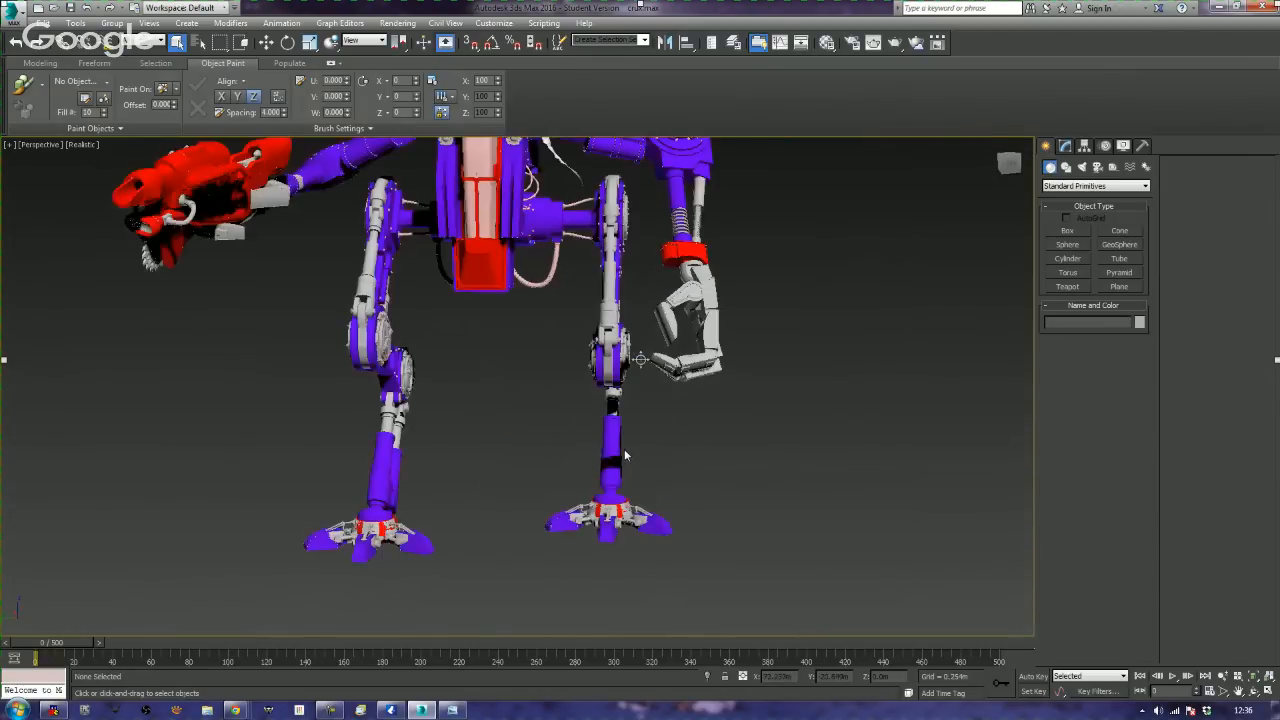
alt+middle_drag(700, 503, 610, 482)
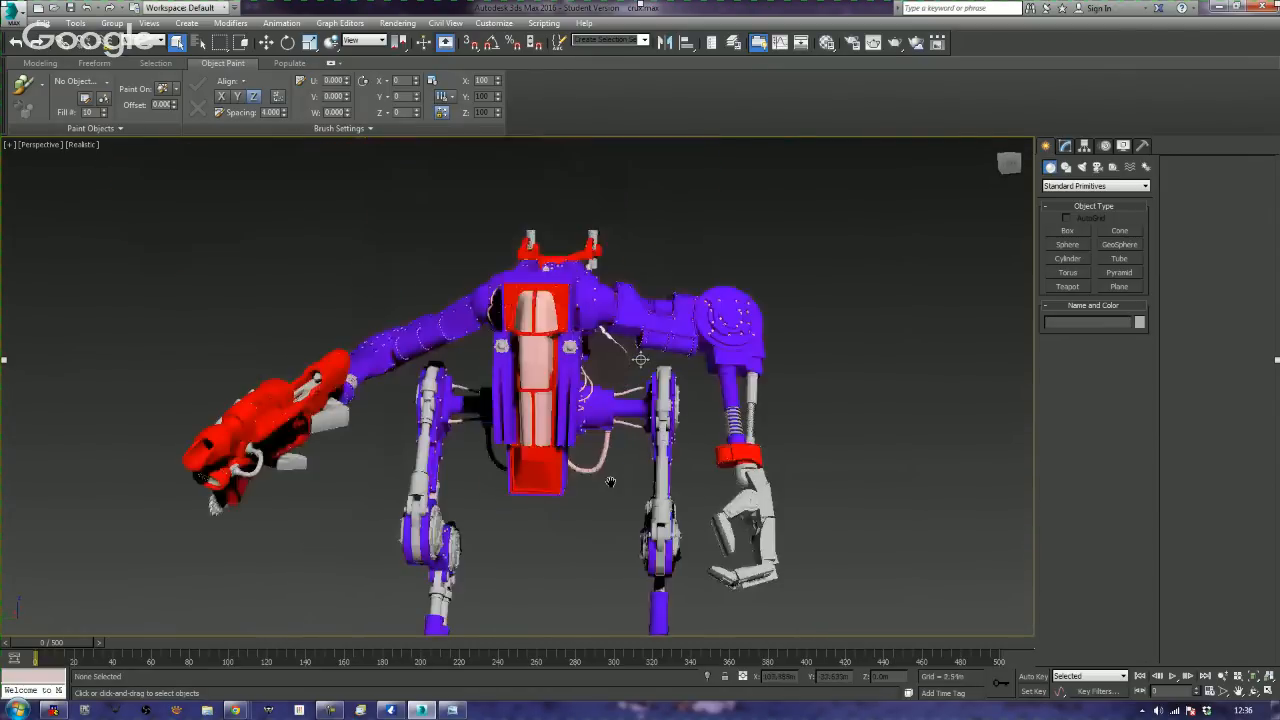
- Examine the mech's hip joint, hoses and upper leg from several angles, selecting the Mesher001 body mesh
scroll(653, 407, up, 5)
scroll(657, 400, up, 3)
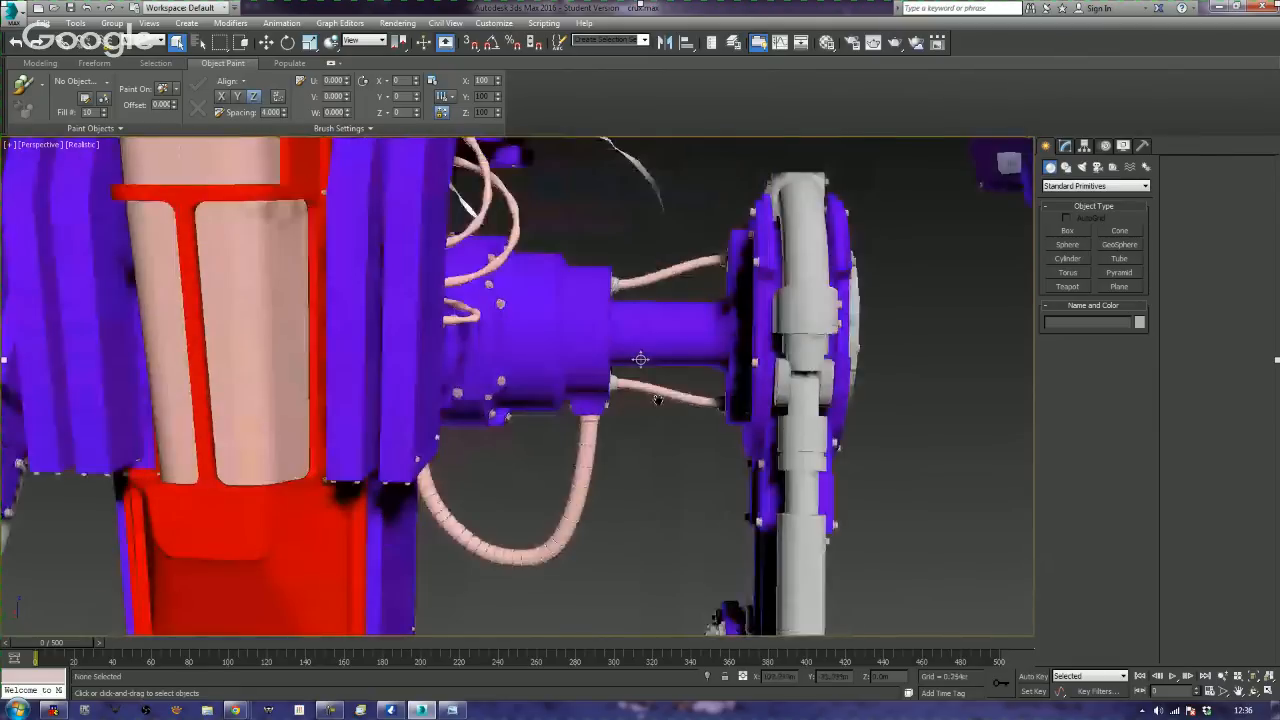
alt+middle_drag(657, 400, 636, 441)
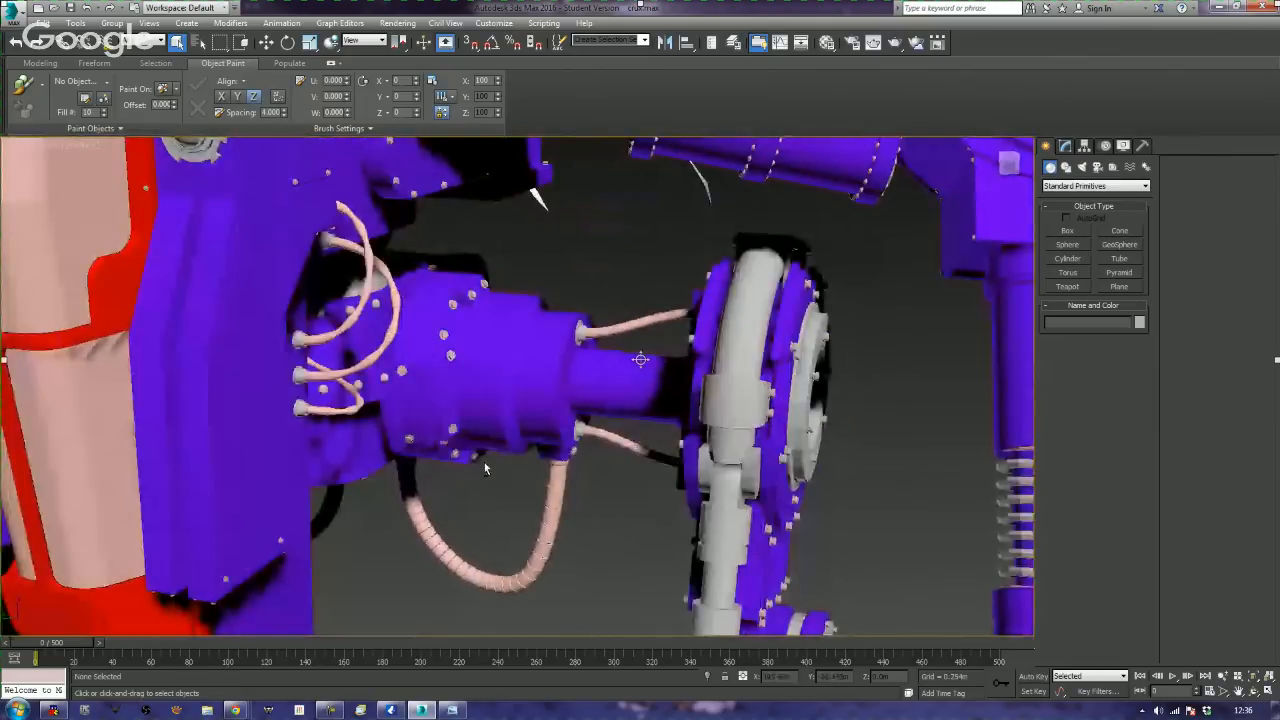
alt+middle_drag(471, 463, 740, 400)
click(766, 354)
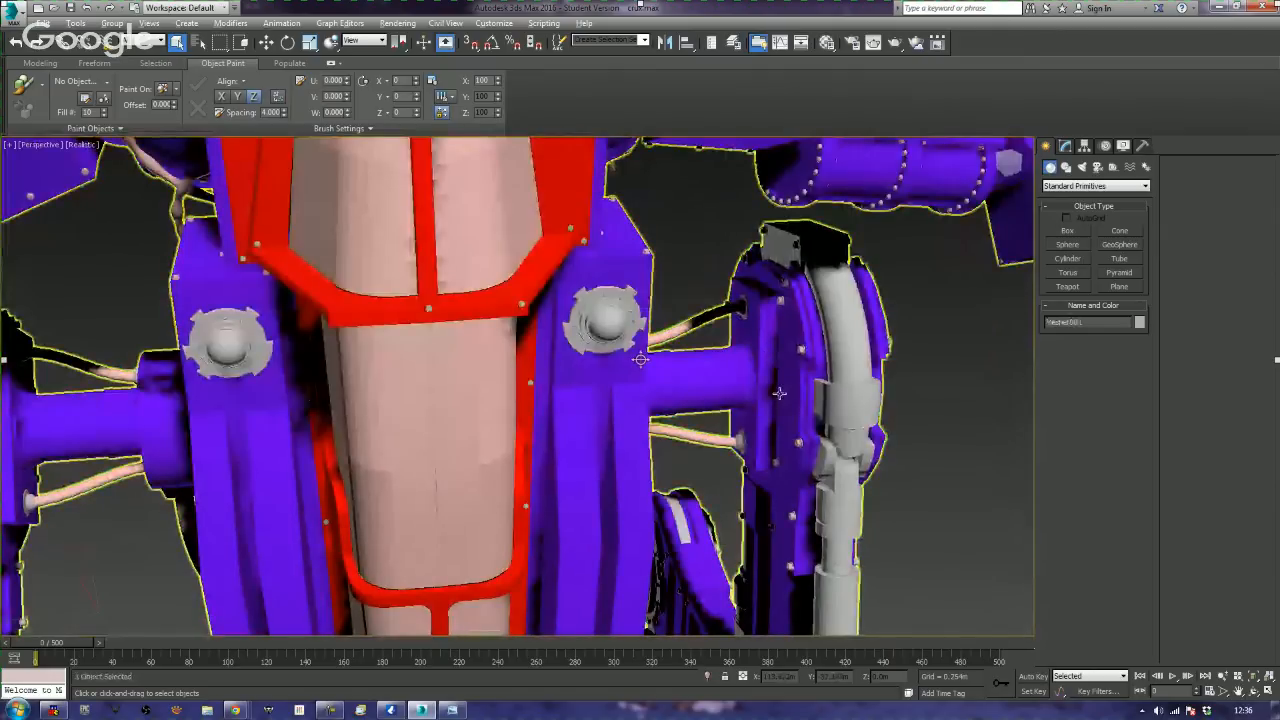
alt+middle_drag(766, 354, 744, 374)
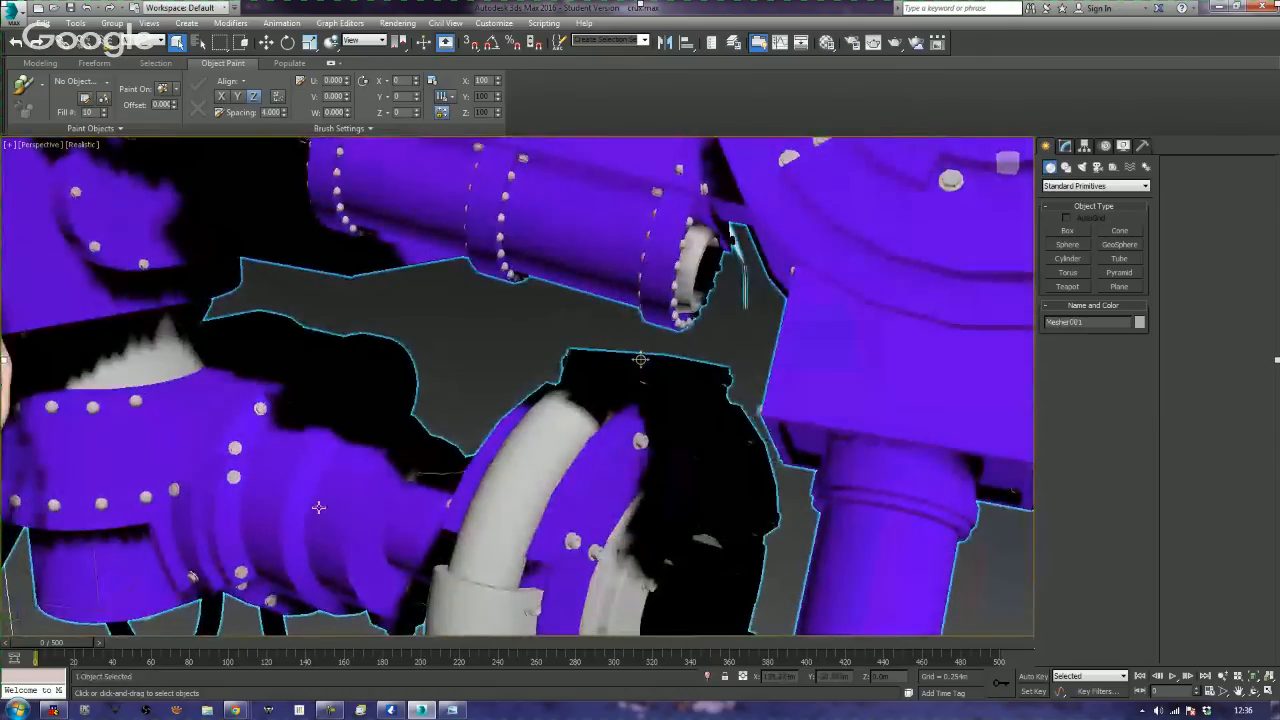
middle_drag(317, 507, 417, 446)
scroll(470, 415, down, 6)
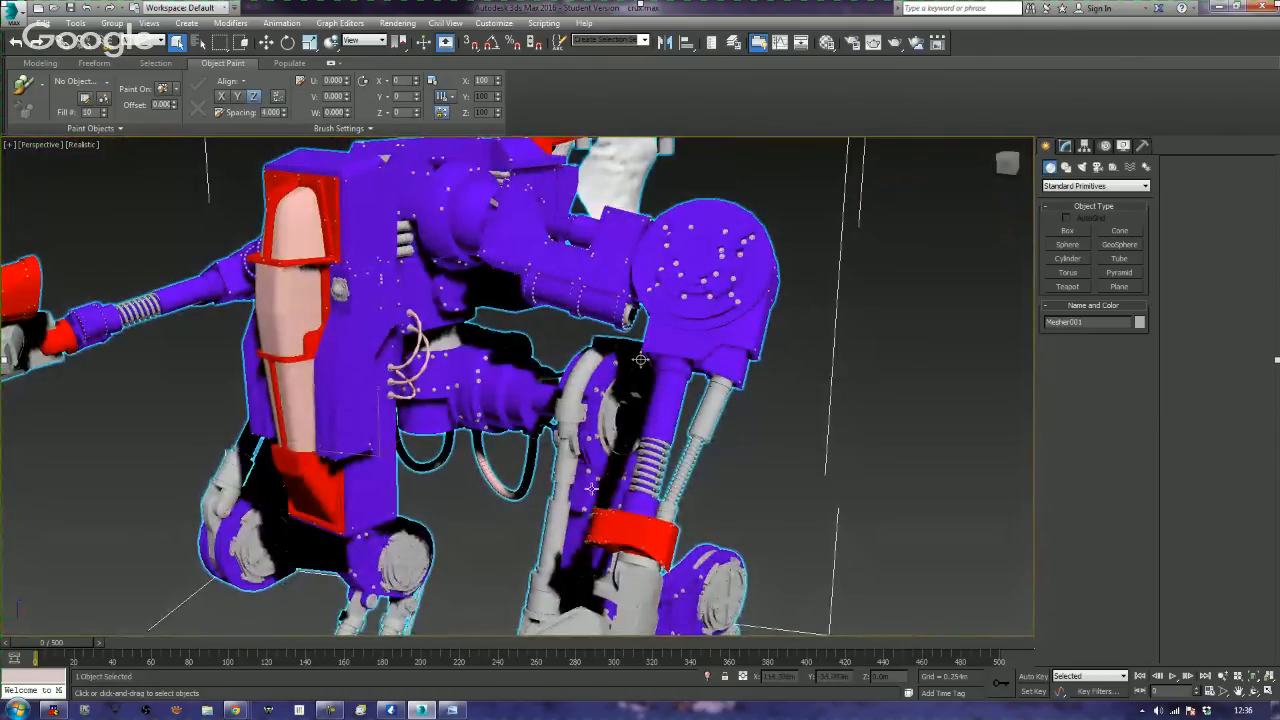
alt+middle_drag(533, 477, 555, 469)
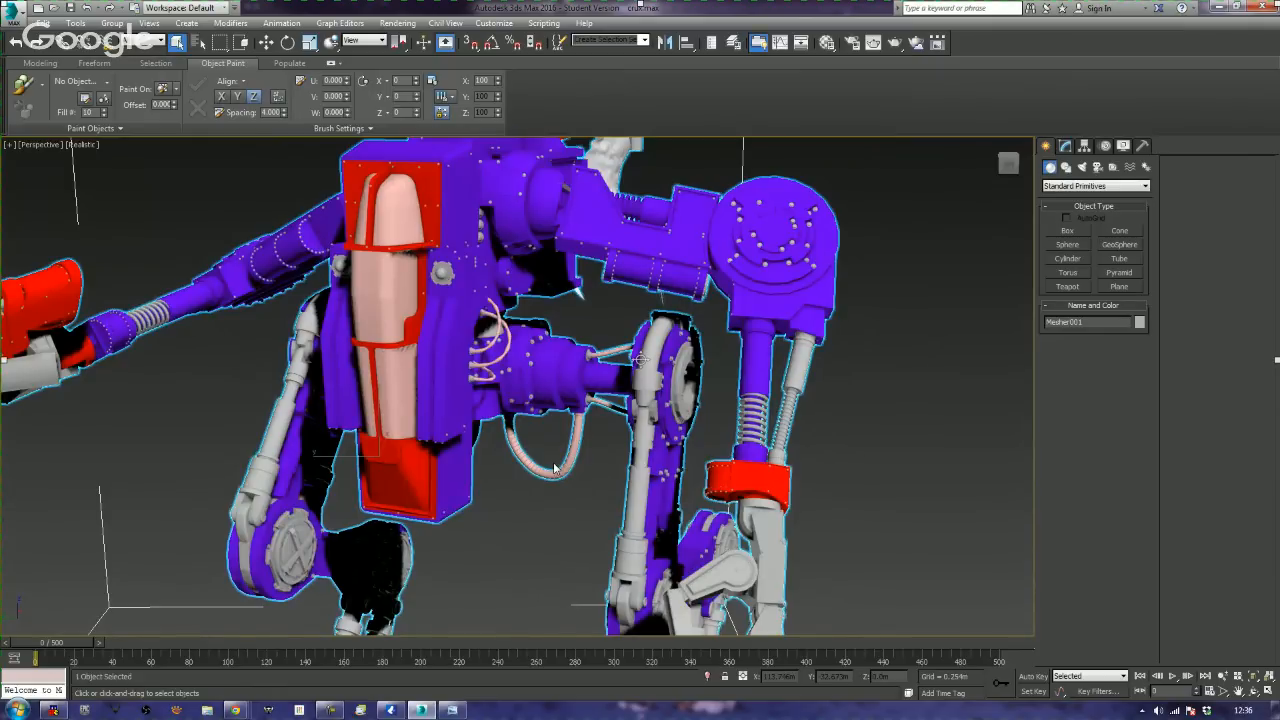
scroll(555, 468, down, 4)
alt+middle_drag(555, 468, 625, 435)
scroll(625, 435, up, 4)
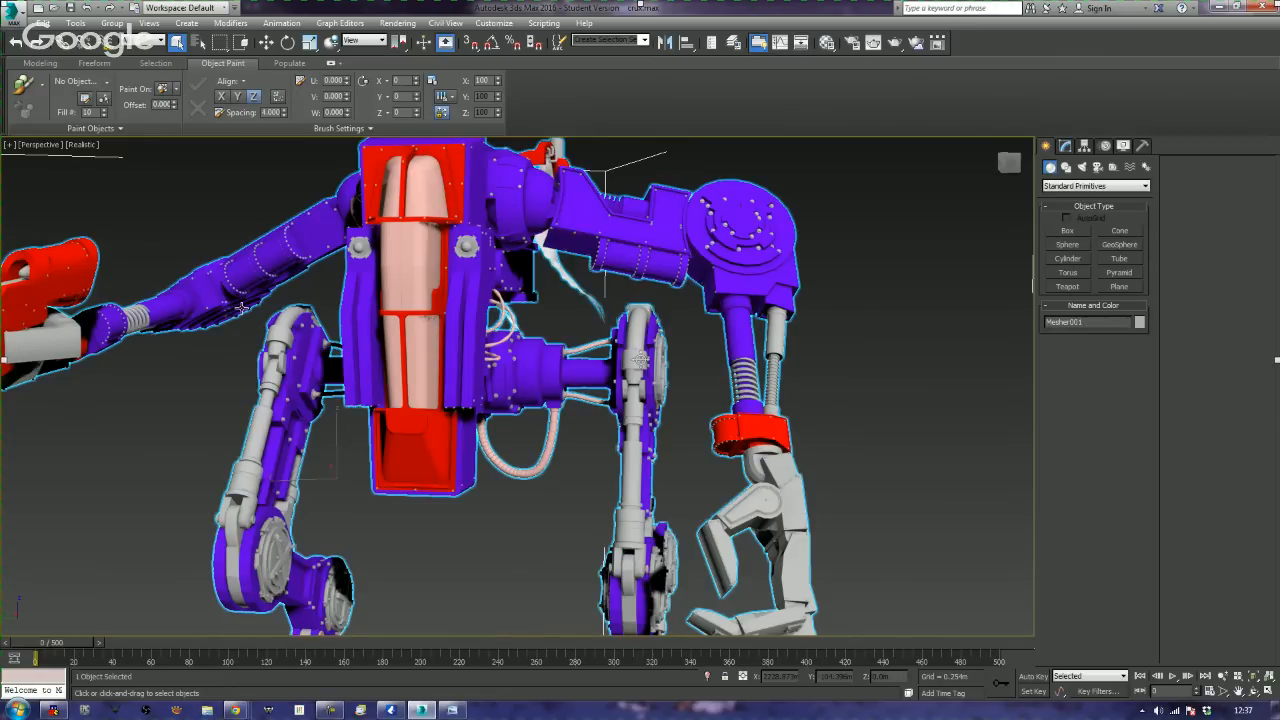
- Examine the older mech's rear hip assembly and hanging hoses up close, and frame the whole mech
scroll(257, 316, down, 3)
alt+middle_drag(257, 316, 526, 441)
scroll(453, 362, up, 6)
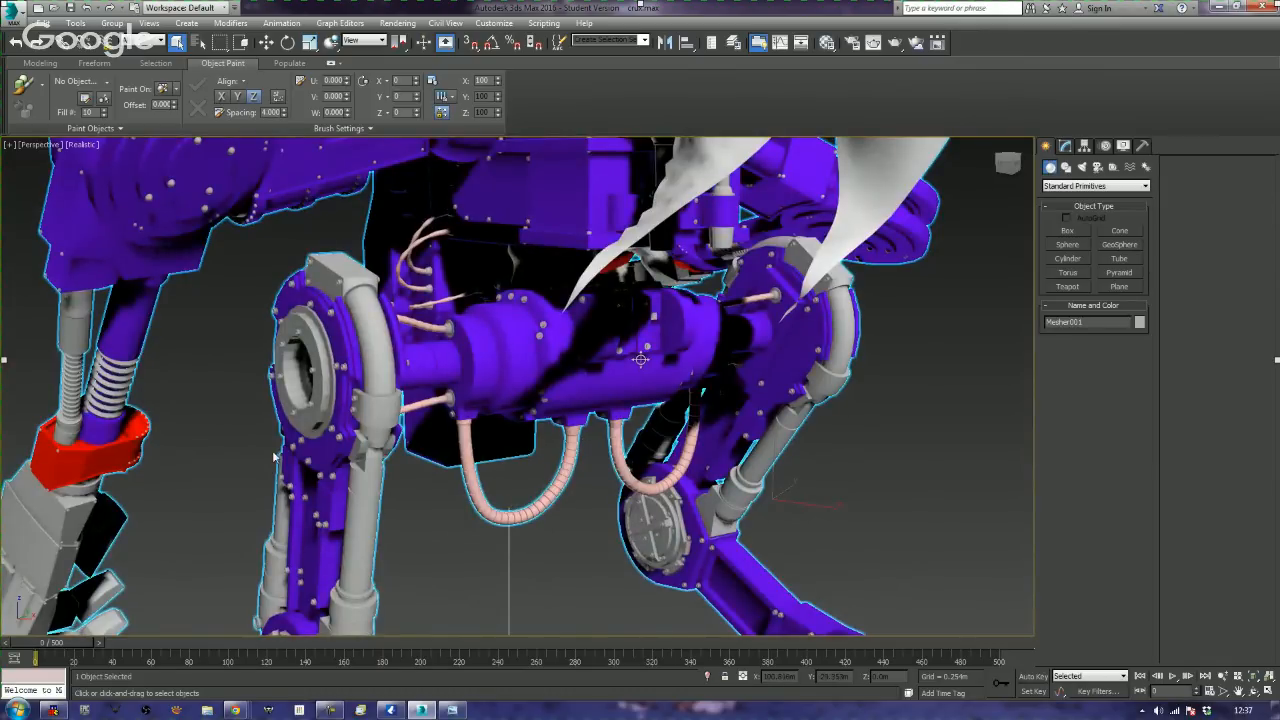
scroll(408, 468, down, 5)
scroll(498, 442, down, 5)
alt+middle_drag(498, 442, 637, 480)
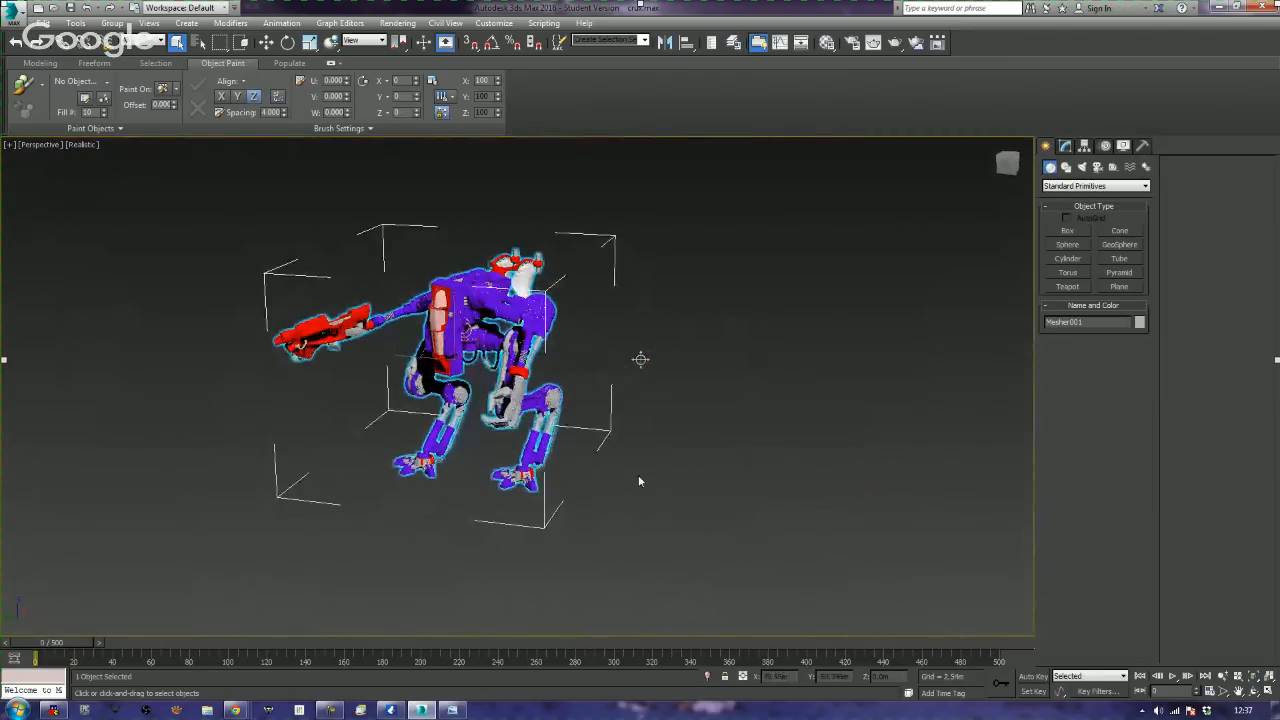
- Draw a box on the ground beside the older mech and delete it
click(1067, 231)
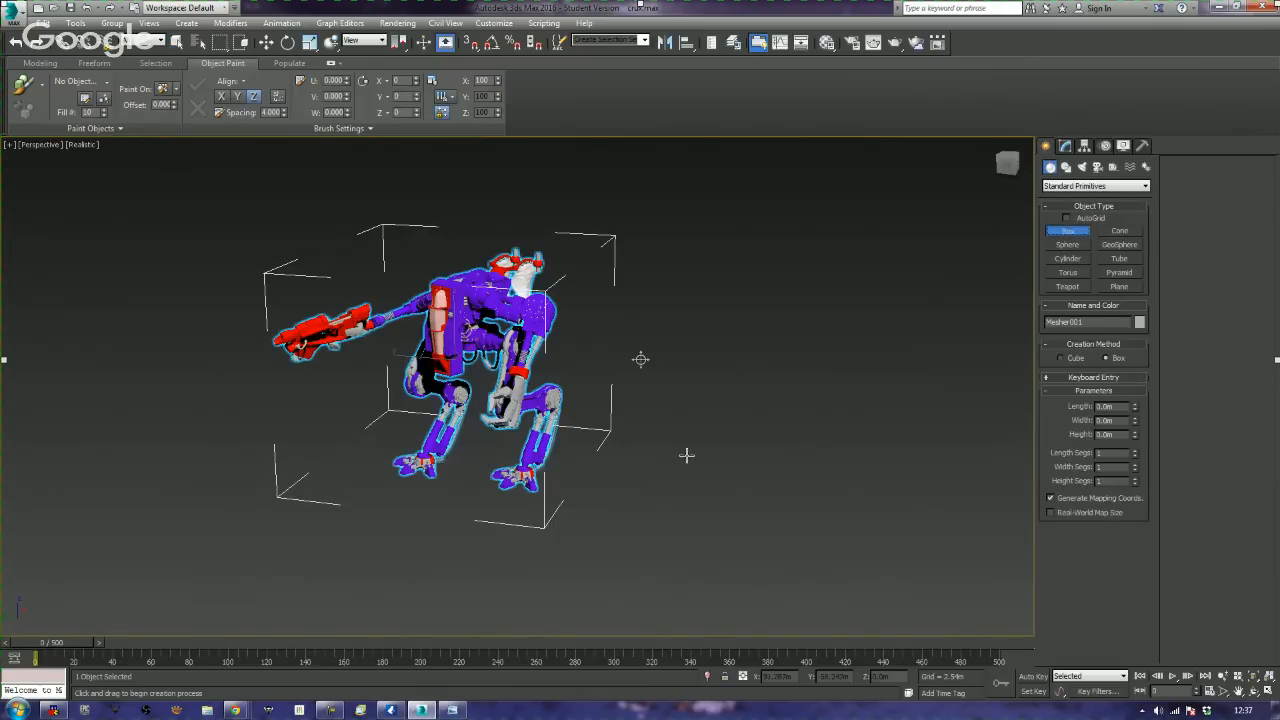
drag(660, 408, 724, 587)
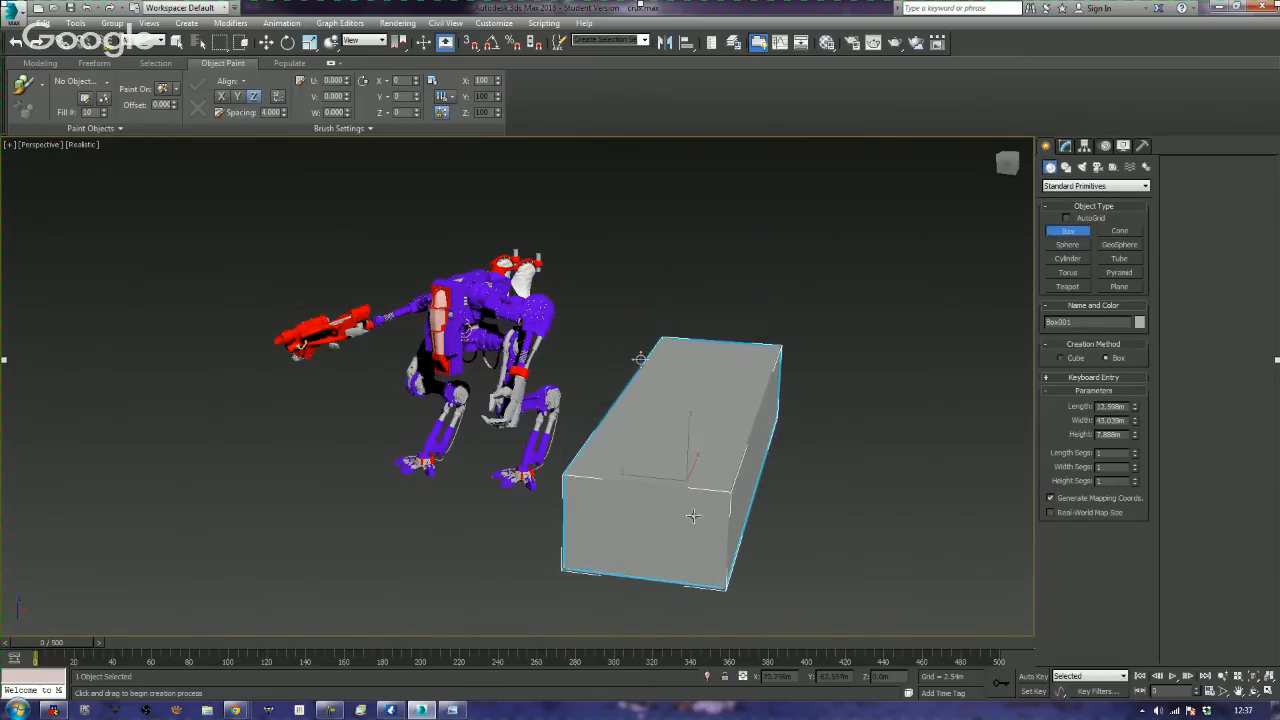
click(692, 511)
right_click(906, 438)
alt+middle_drag(298, 515, 394, 514)
key(Delete)
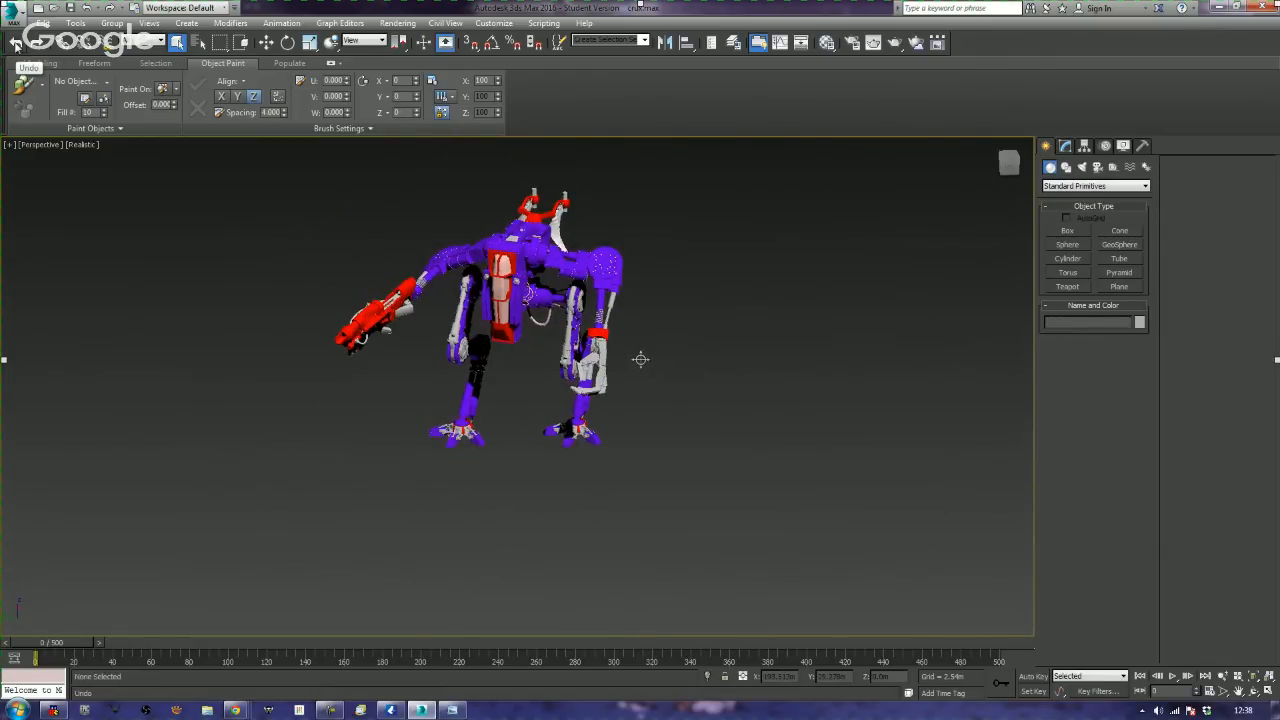
- Reopen the recent scene 028_detailing_the_pelvis.max without saving the current changes, and dismiss the isolation notice
click(17, 14)
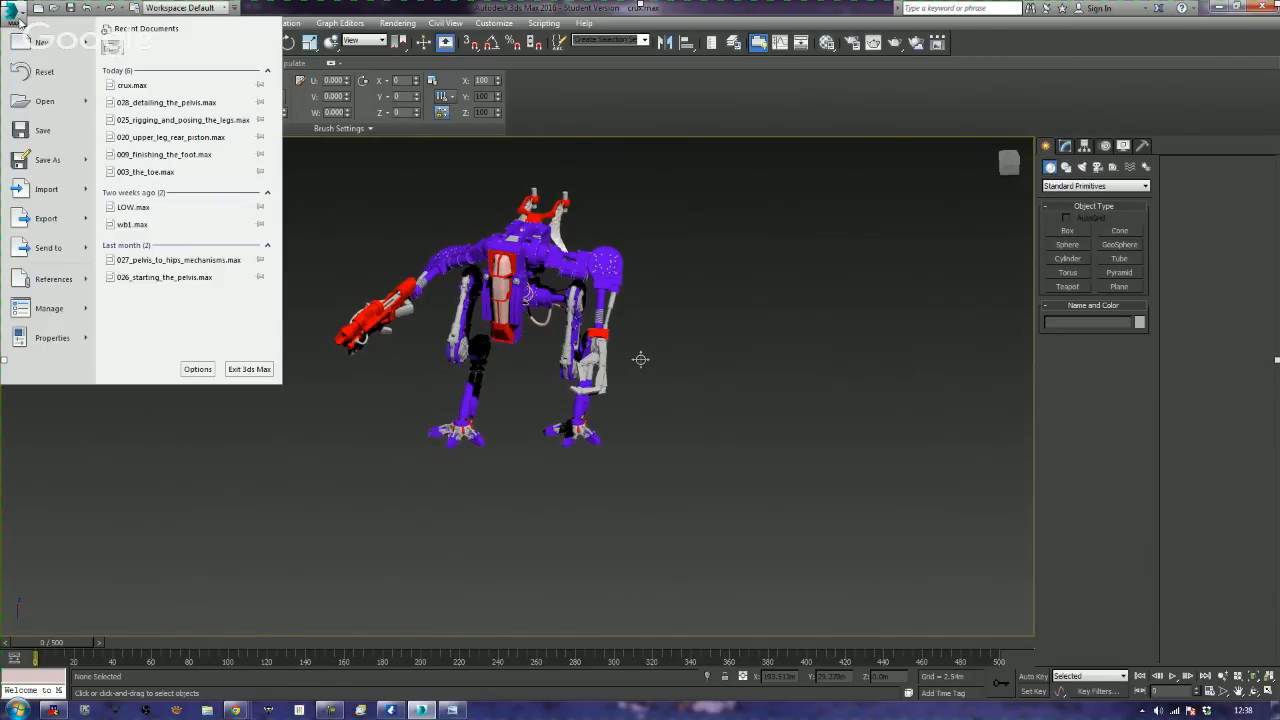
click(160, 102)
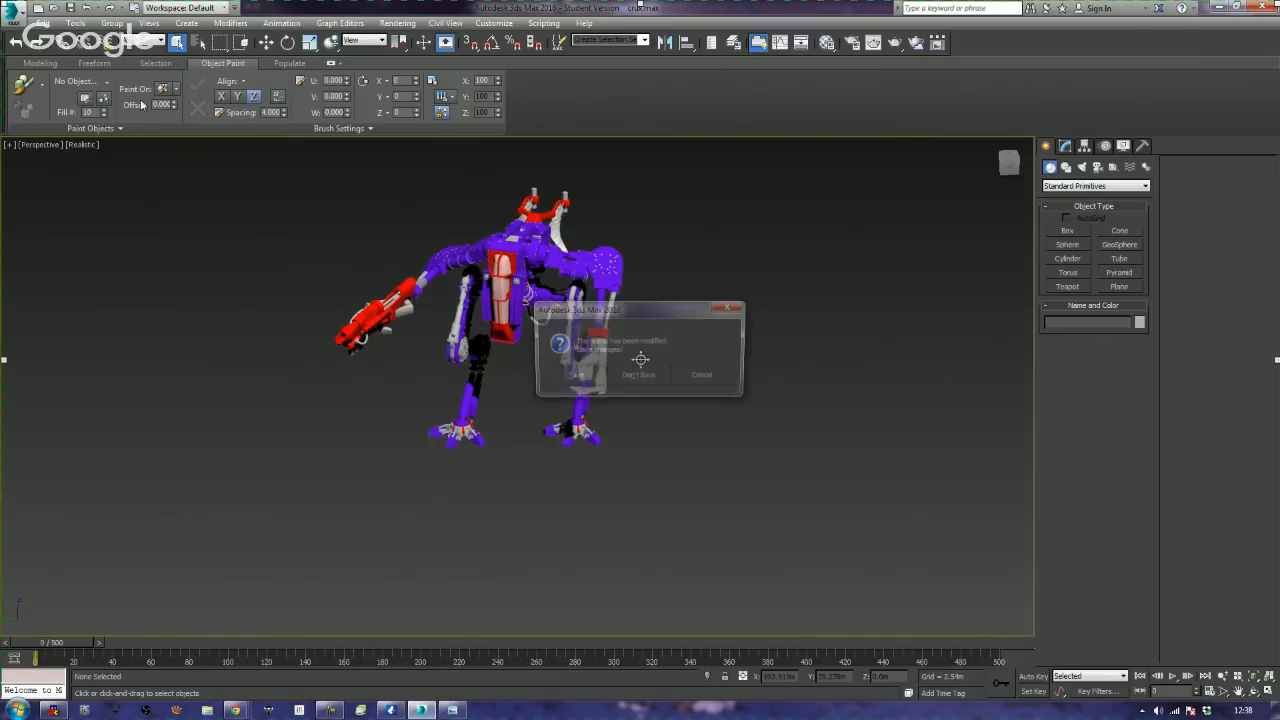
click(646, 375)
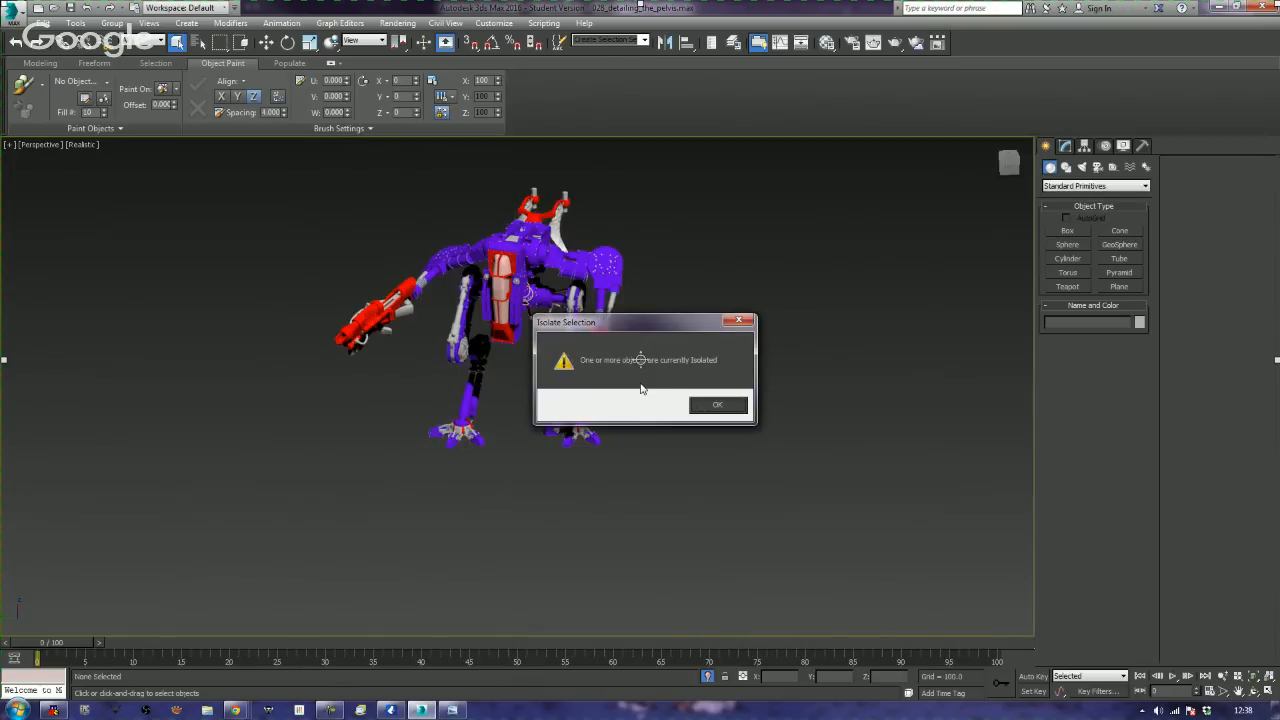
click(720, 410)
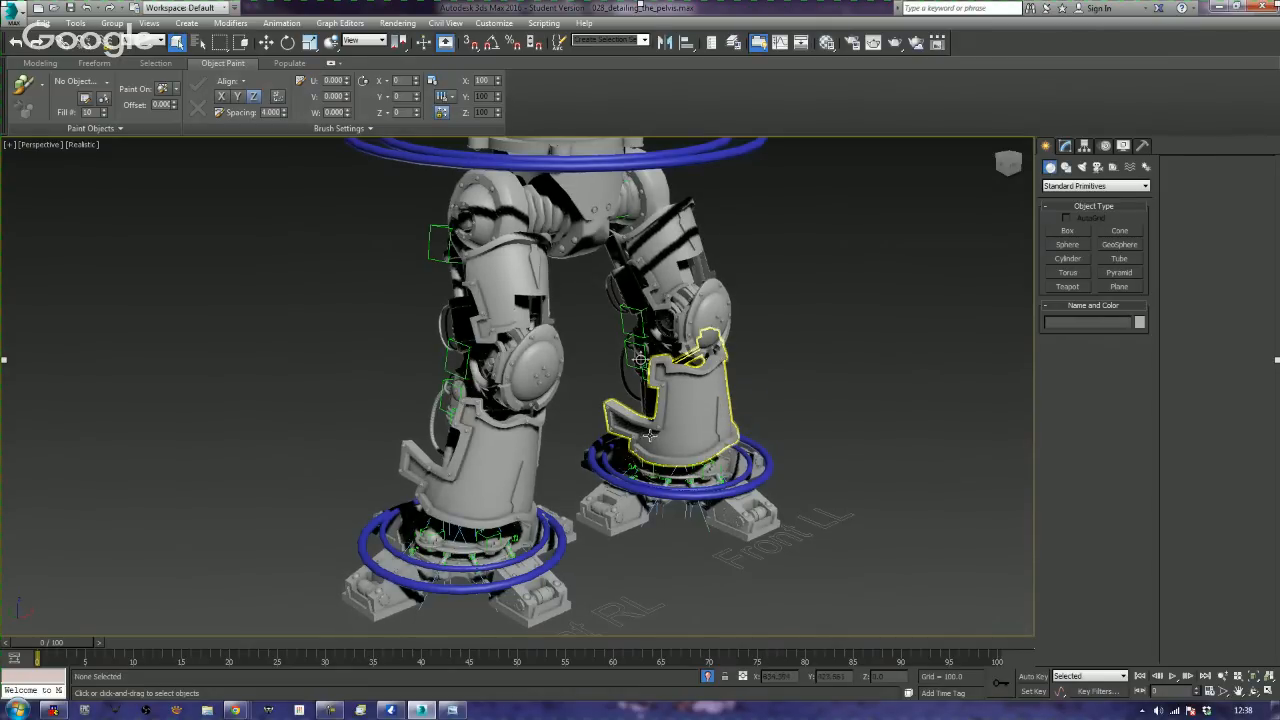
- Try moving the outer Hip_Control ring horizontally to shift the pelvis over the planted feet
alt+middle_drag(650, 385, 681, 333)
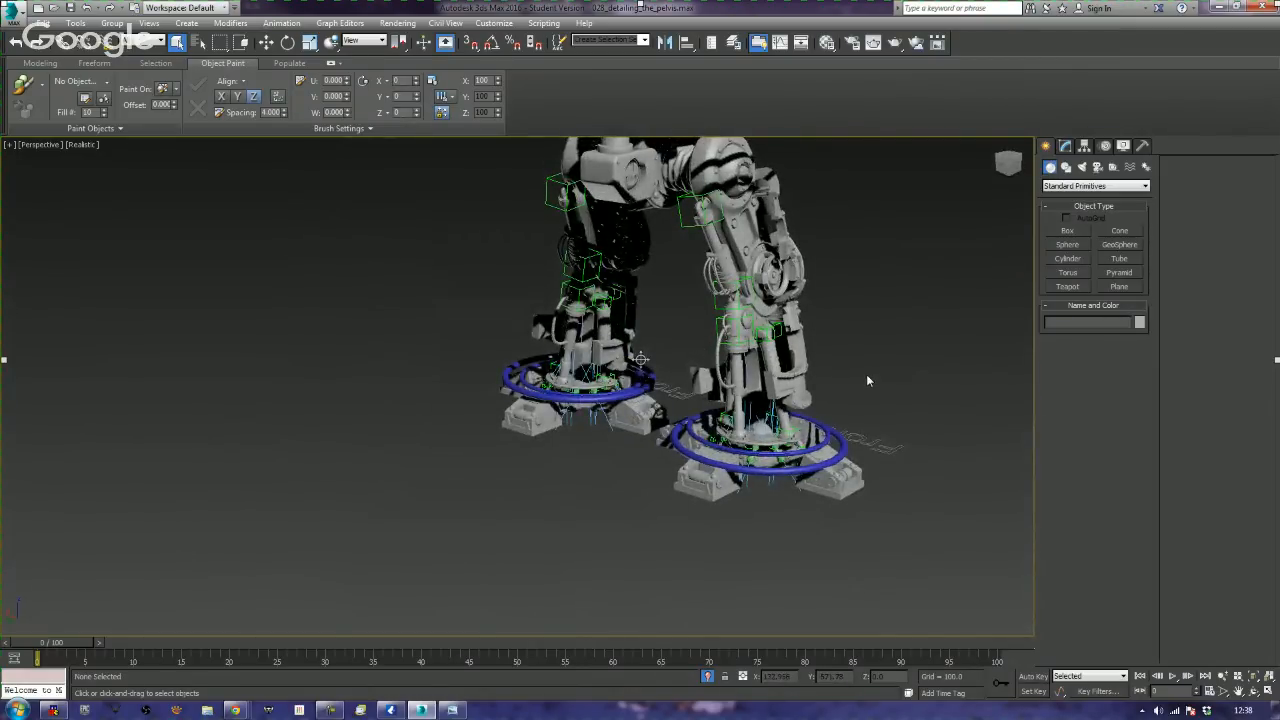
alt+middle_drag(863, 371, 670, 365)
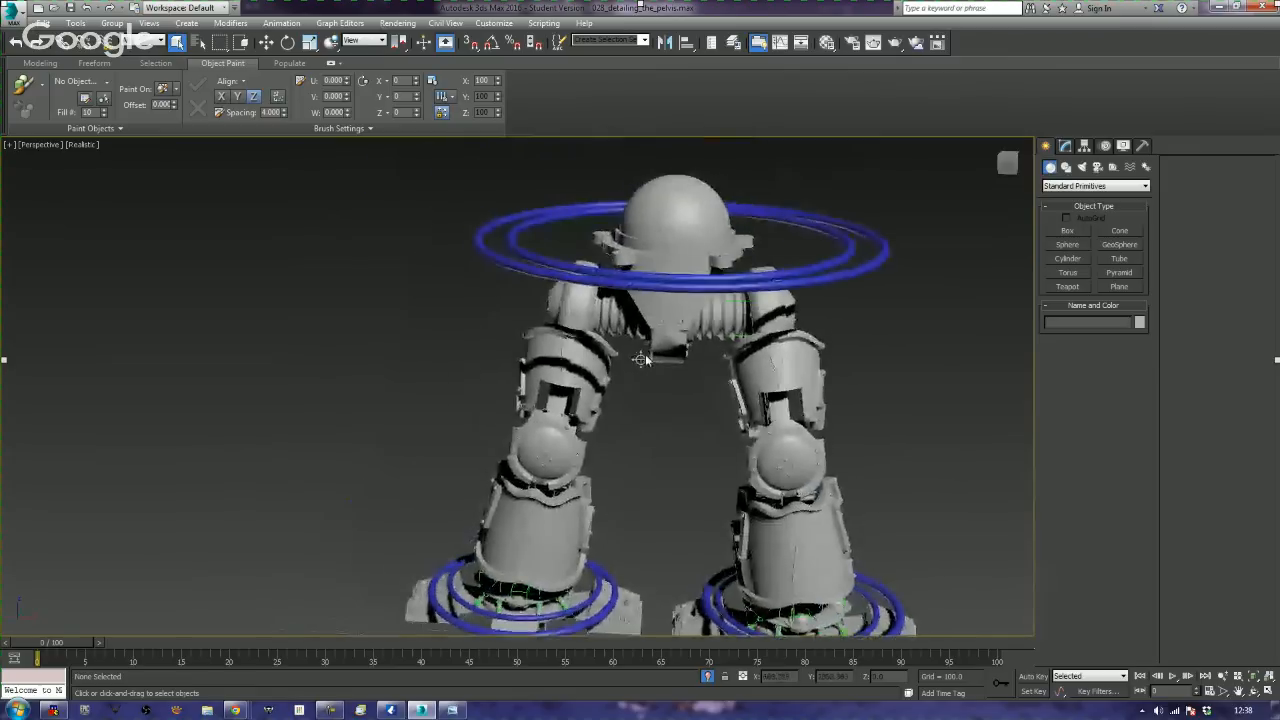
scroll(610, 313, up, 4)
middle_drag(620, 313, 661, 313)
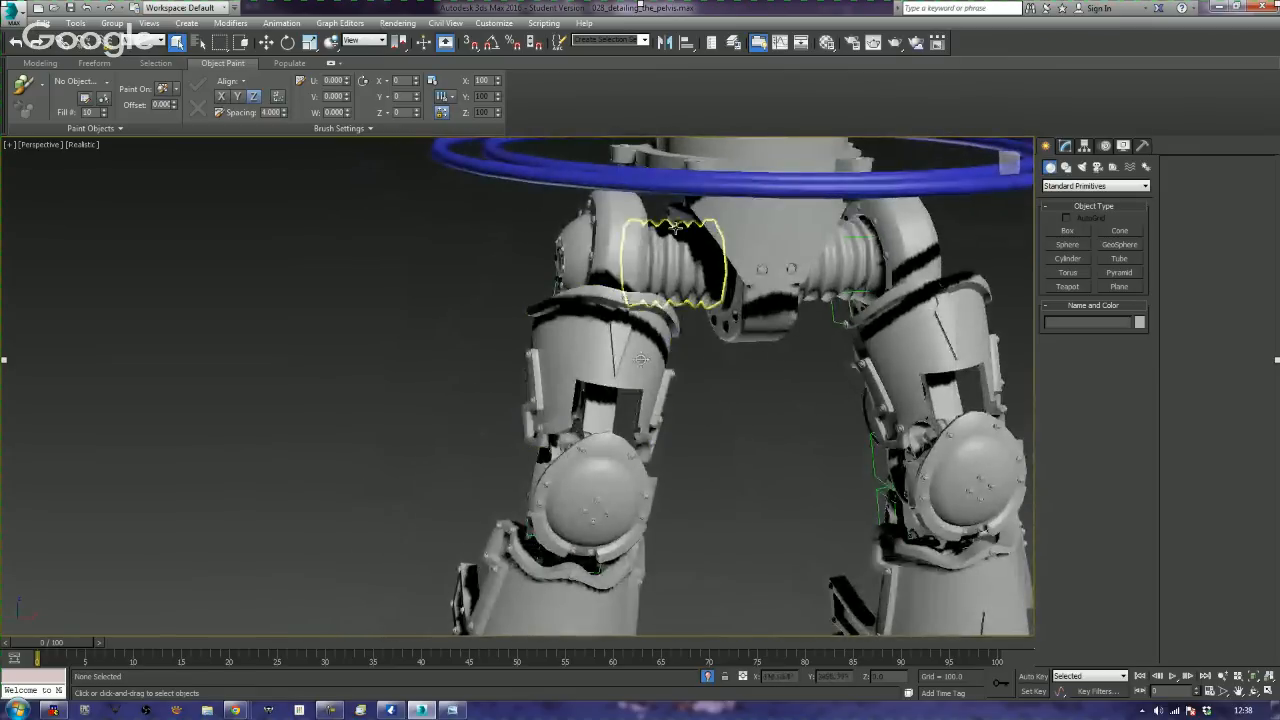
click(646, 188)
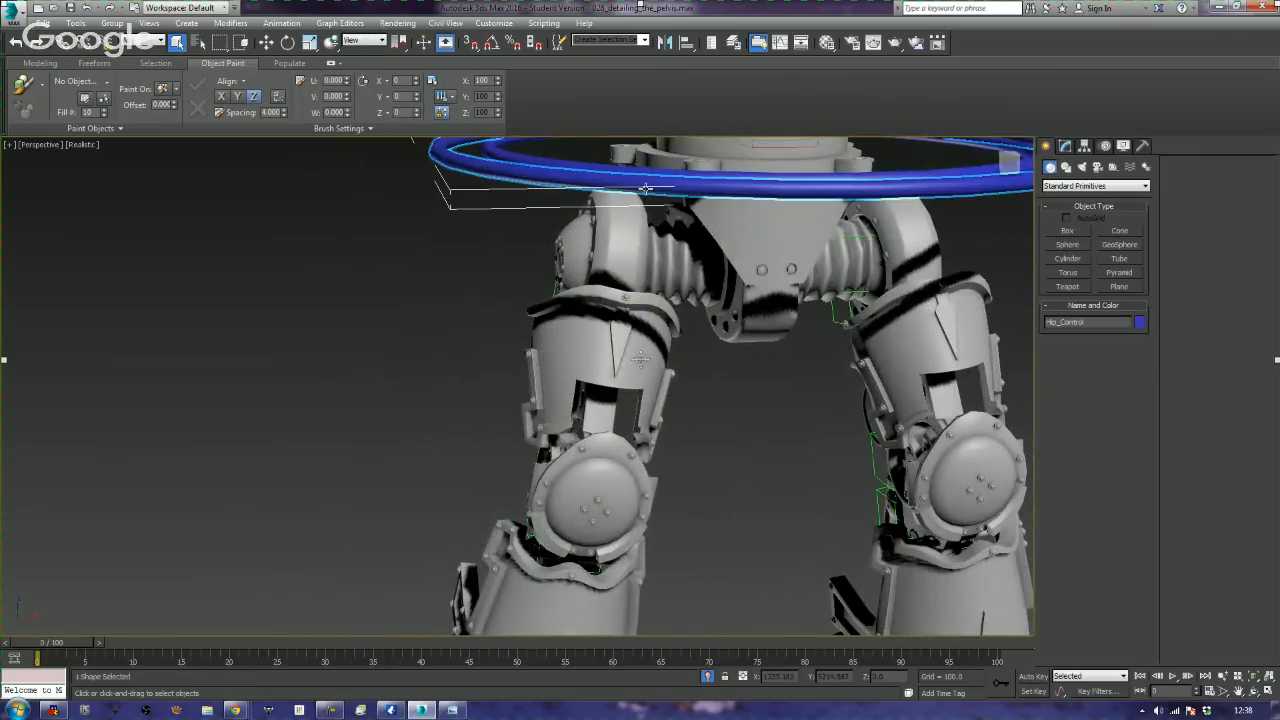
middle_drag(646, 188, 576, 238)
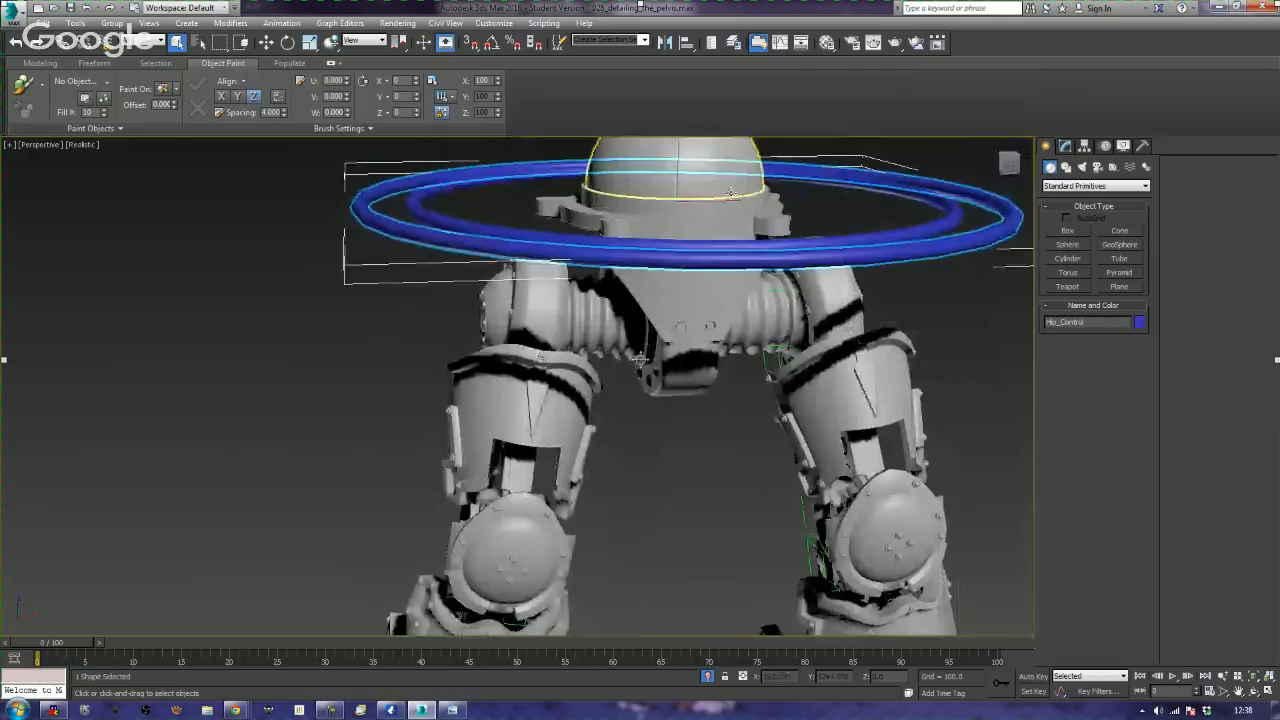
key(w)
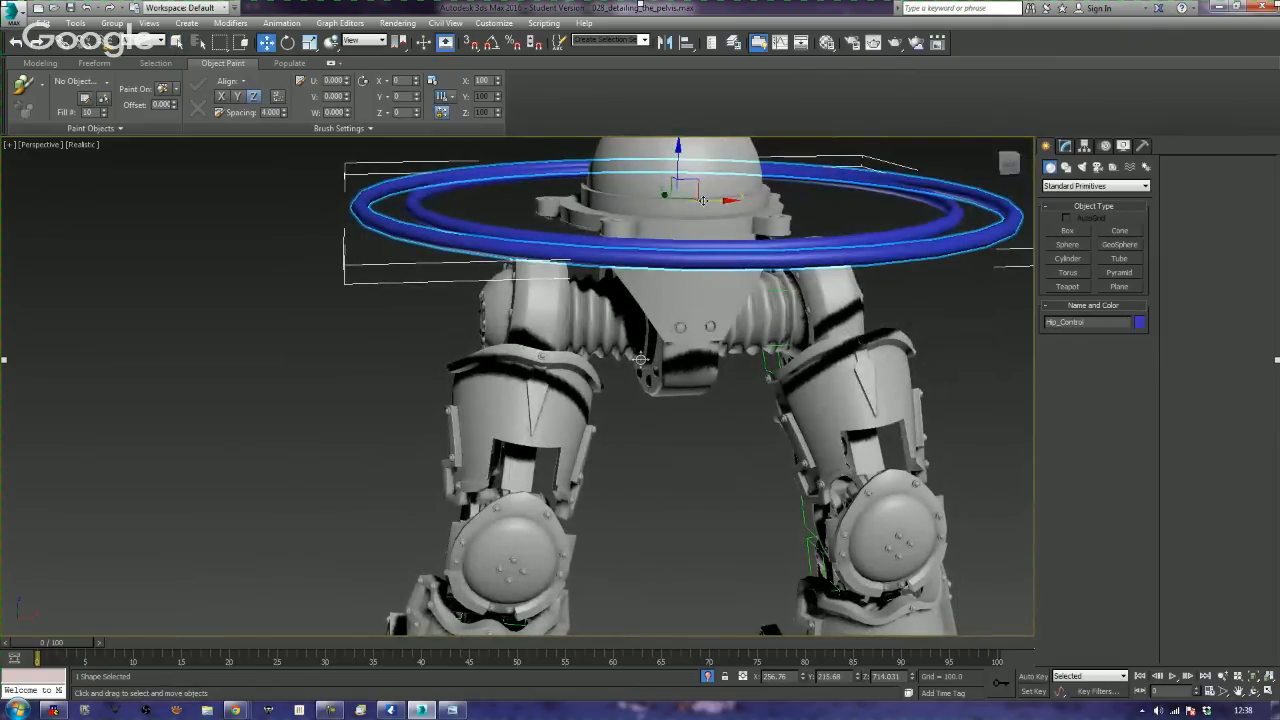
drag(703, 200, 798, 222)
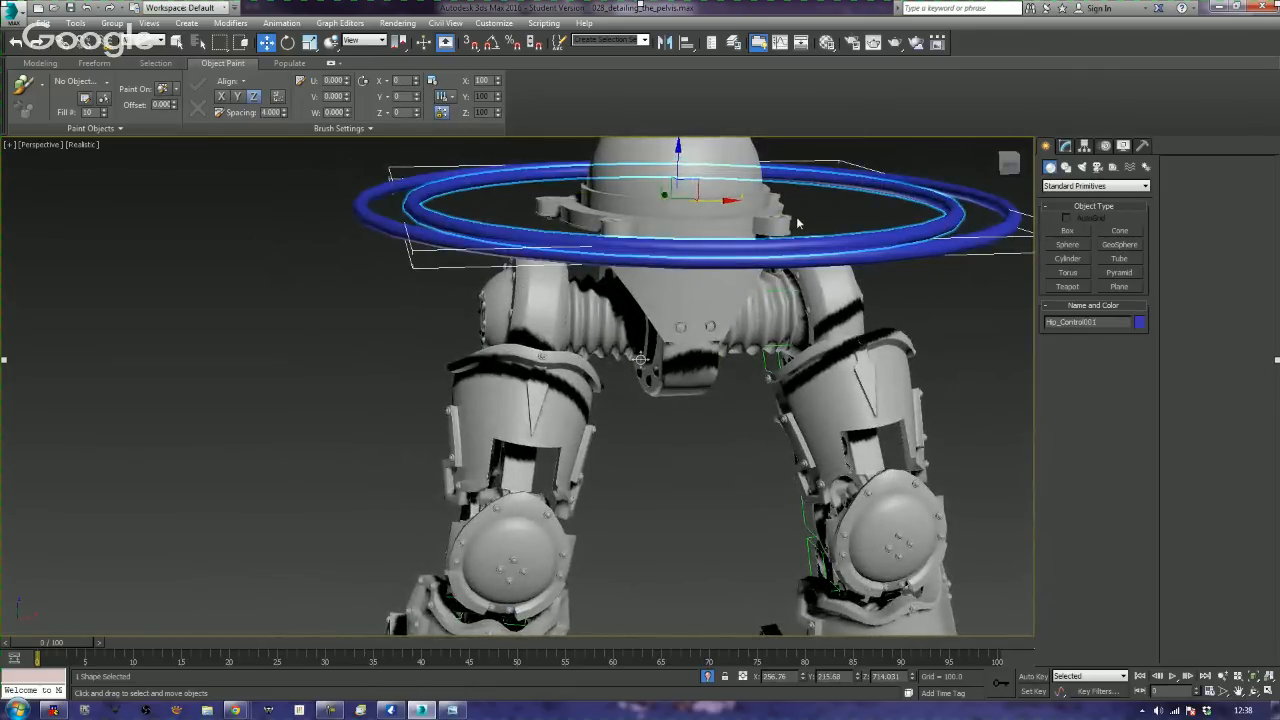
- Try rotating the inner Hip_Control001 ring to swivel the pelvis, and clear the selection
key(e)
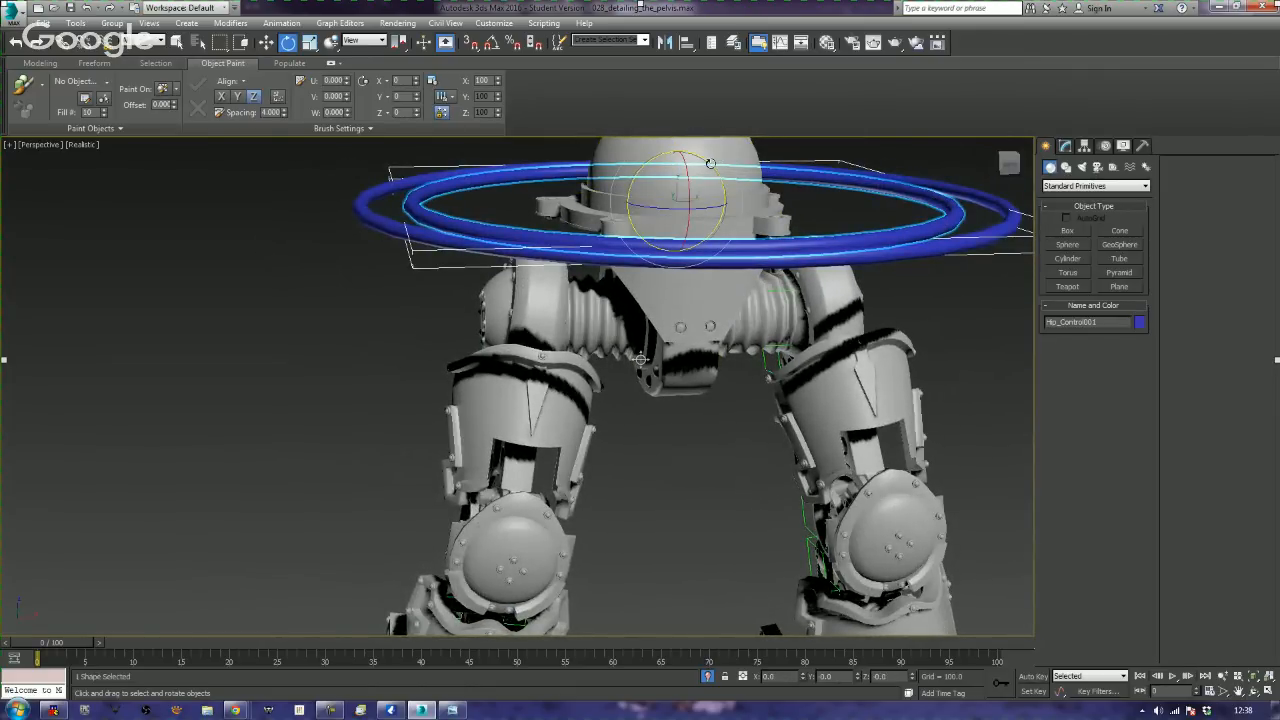
drag(710, 163, 680, 195)
click(344, 395)
- View the full legs, and check the reference photo with the tape measure in Windows Photo Viewer before returning to the scene
scroll(345, 394, down, 3)
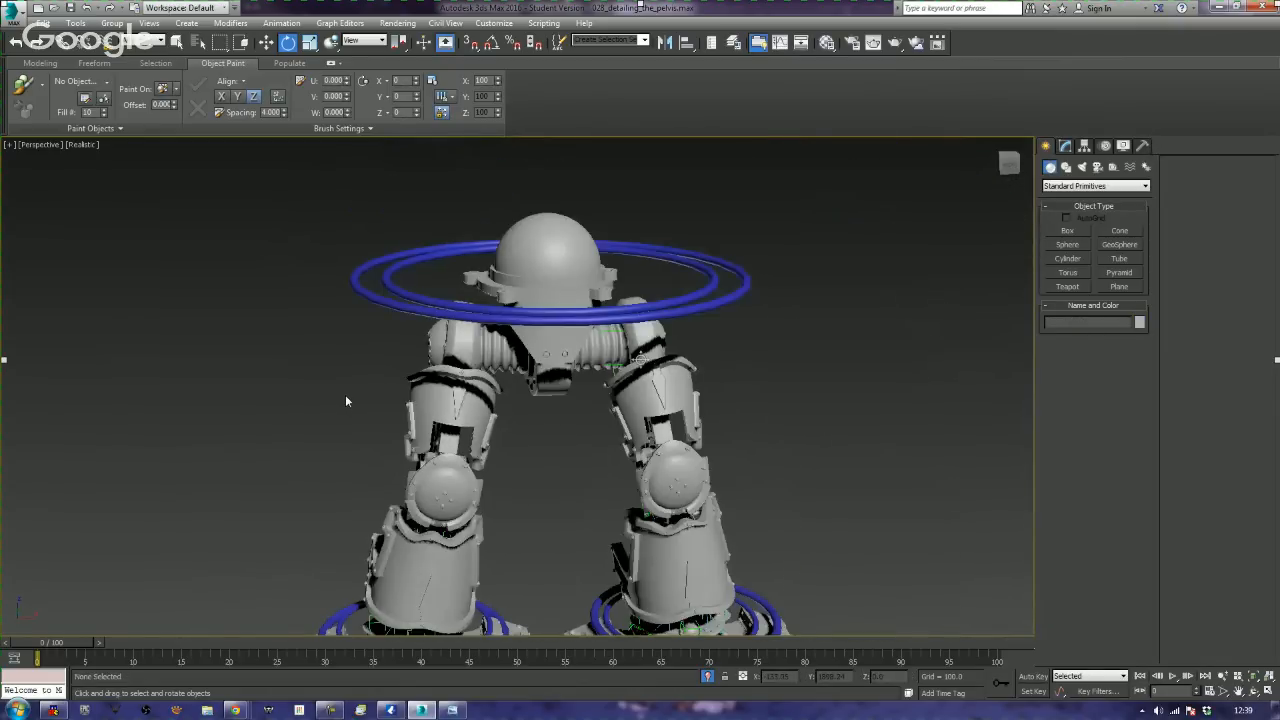
middle_drag(350, 424, 349, 363)
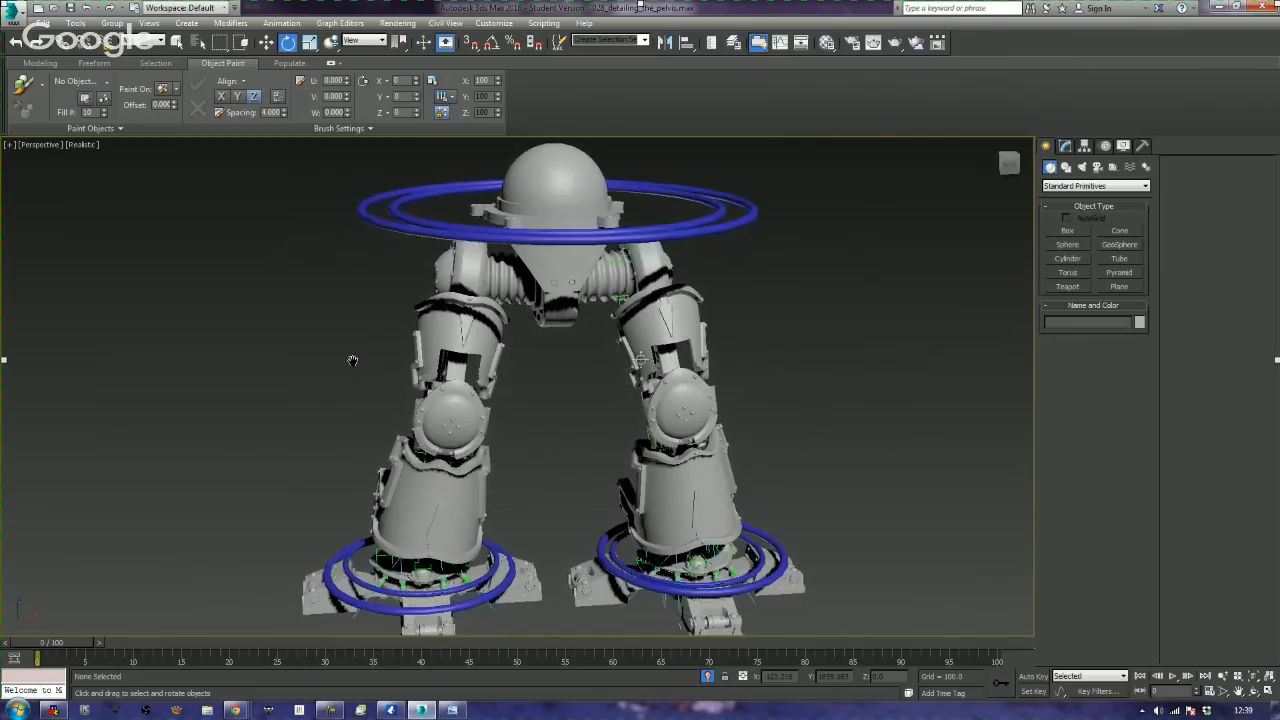
scroll(337, 361, down, 3)
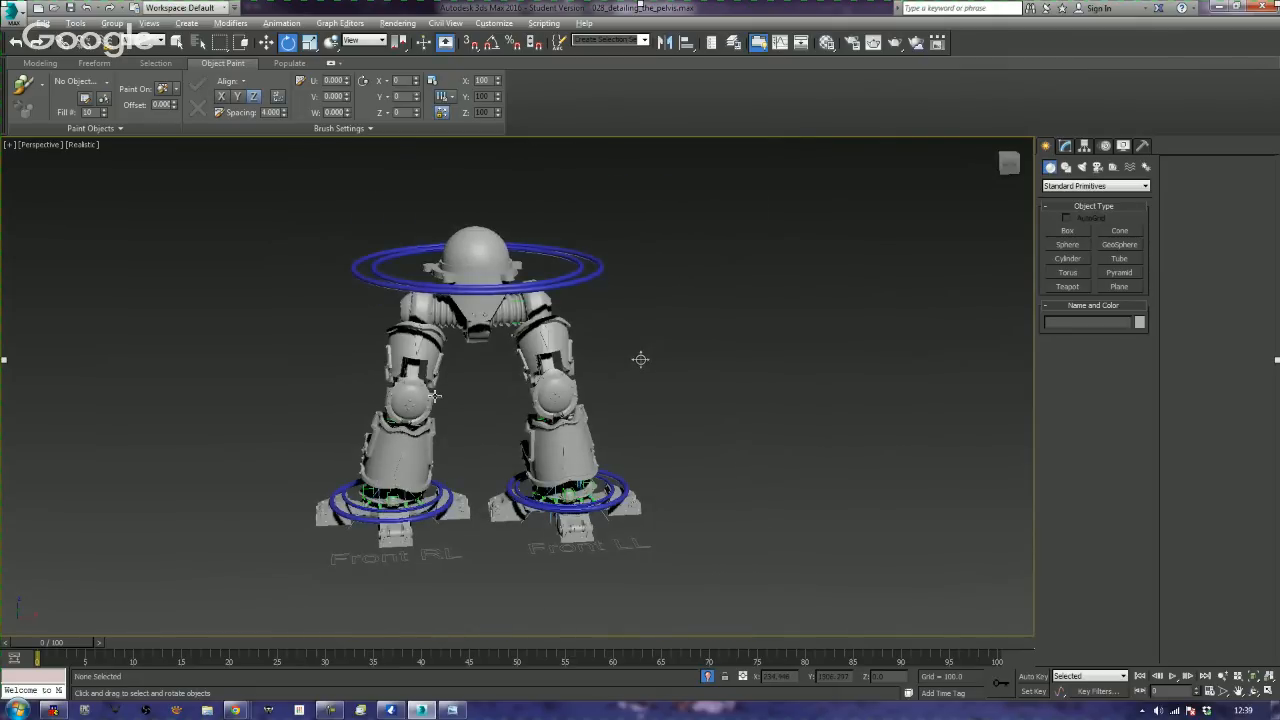
mouse_move(358, 389)
alt+middle_down()
mouse_move(313, 372)
mouse_move(395, 402)
mouse_move(454, 390)
mouse_move(318, 397)
mouse_move(306, 377)
mouse_move(359, 398)
mouse_move(348, 374)
alt+middle_up()
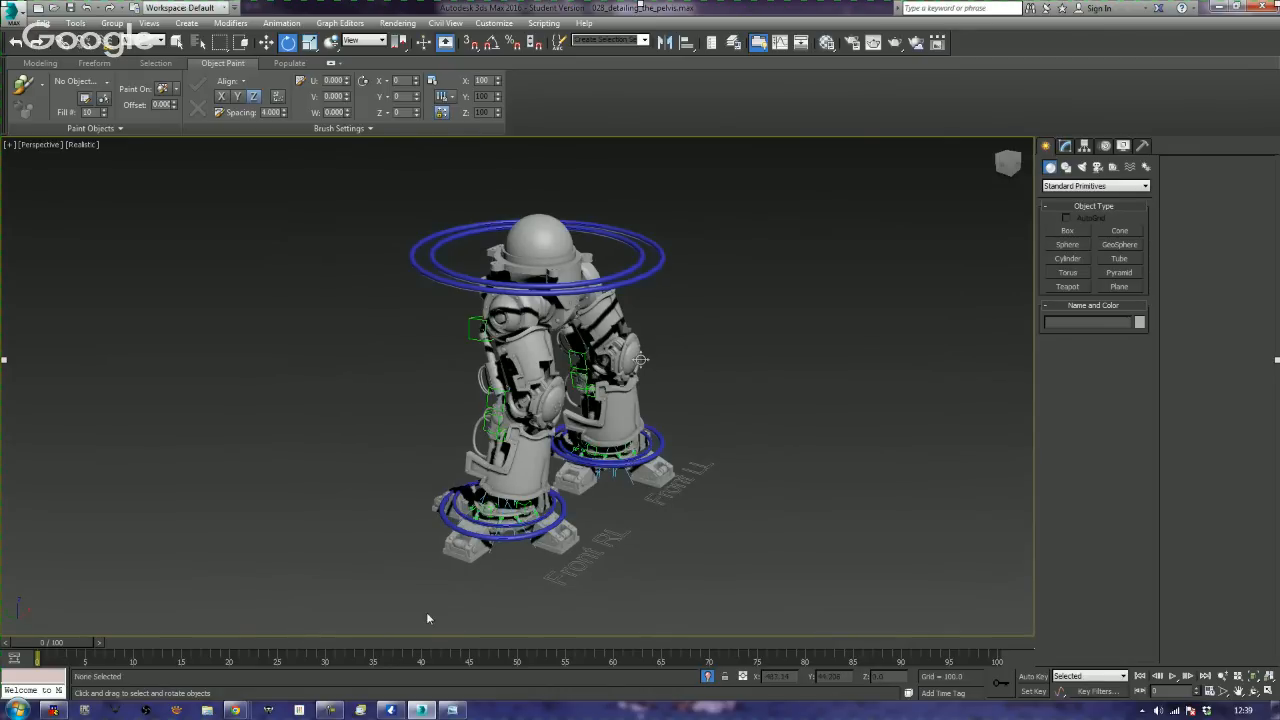
mouse_move(467, 709)
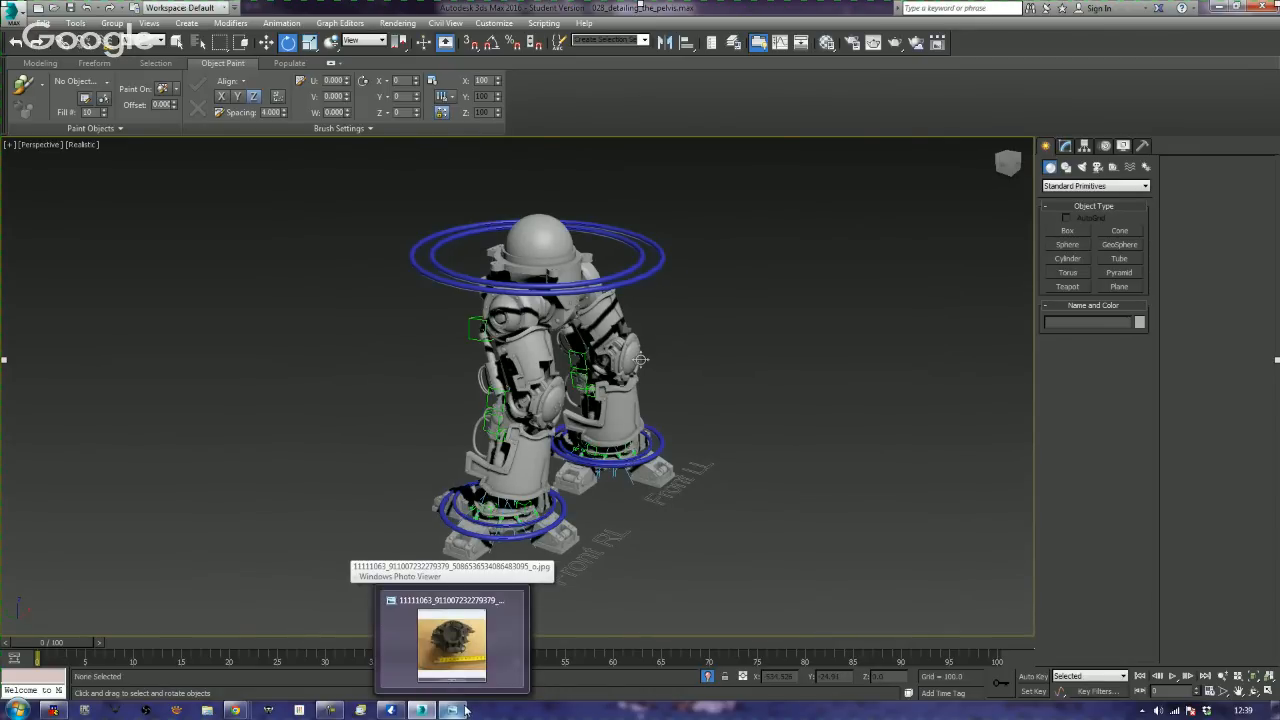
click(451, 640)
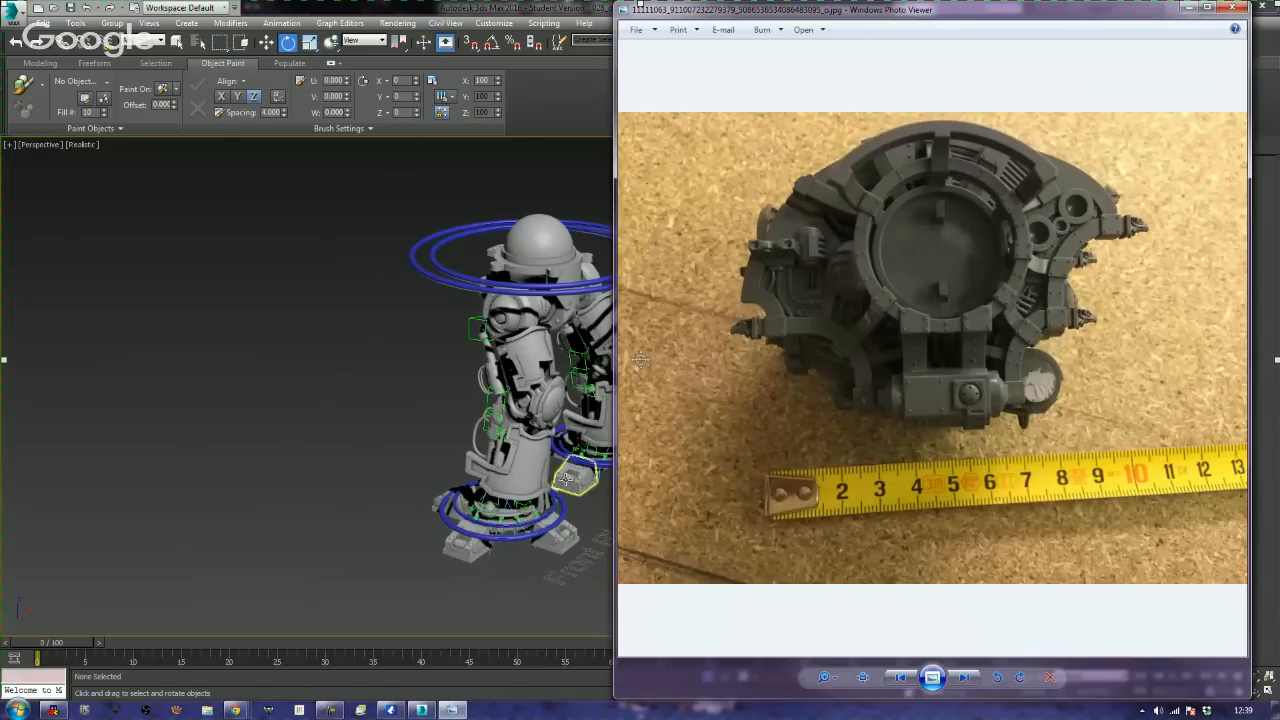
key(alt+F4)
- Draw a box about 408 wide and 285 high beside the legs and convert it to an editable poly
click(1062, 230)
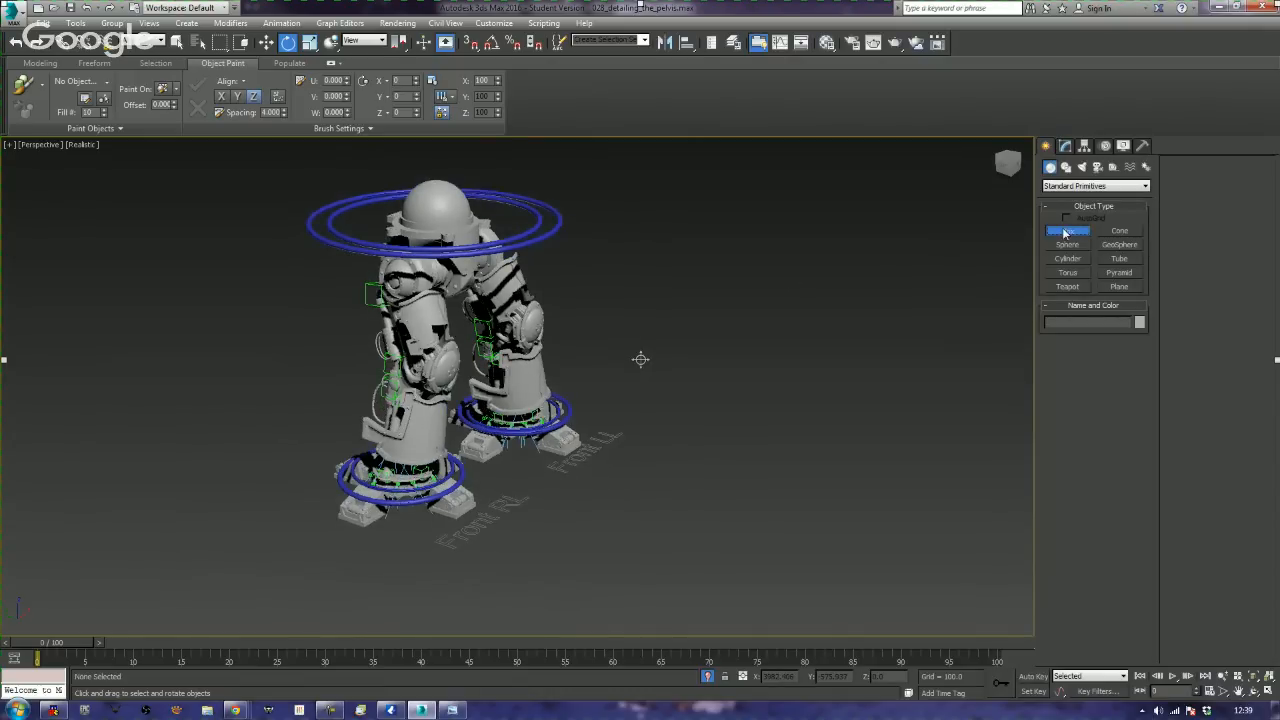
drag(775, 437, 820, 515)
click(812, 425)
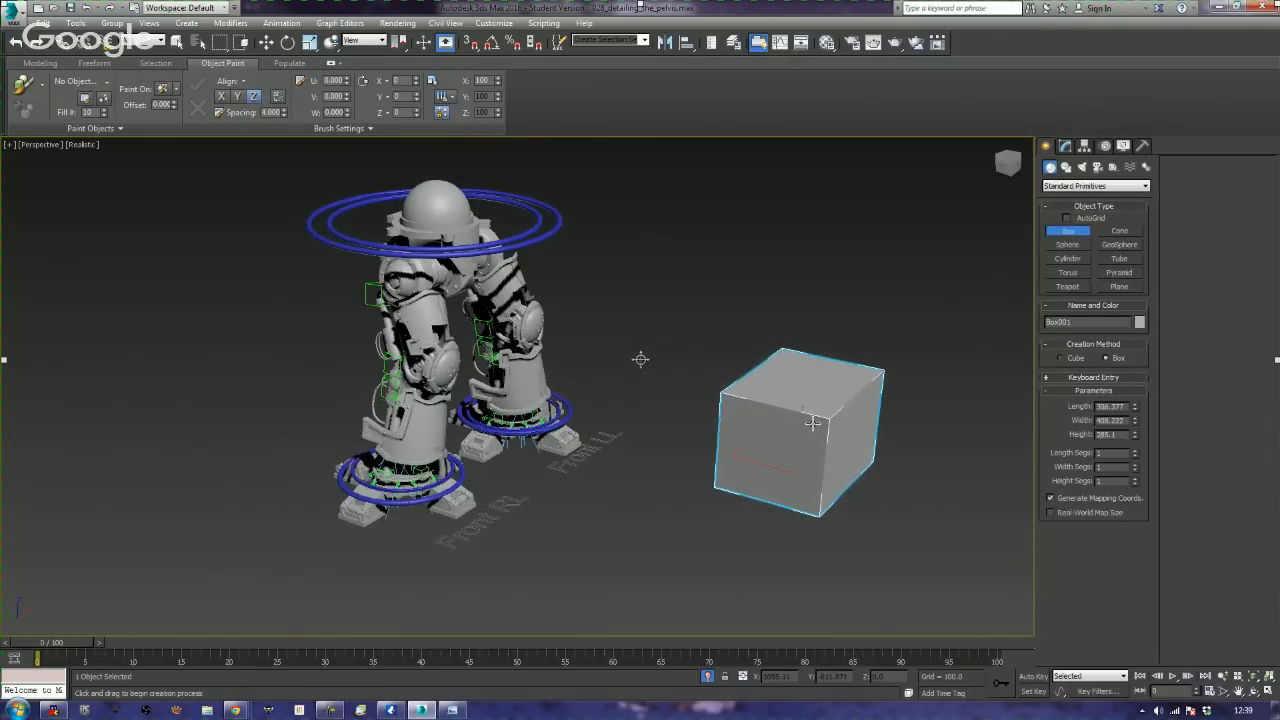
key(e)
right_click(806, 430)
mouse_move(865, 561)
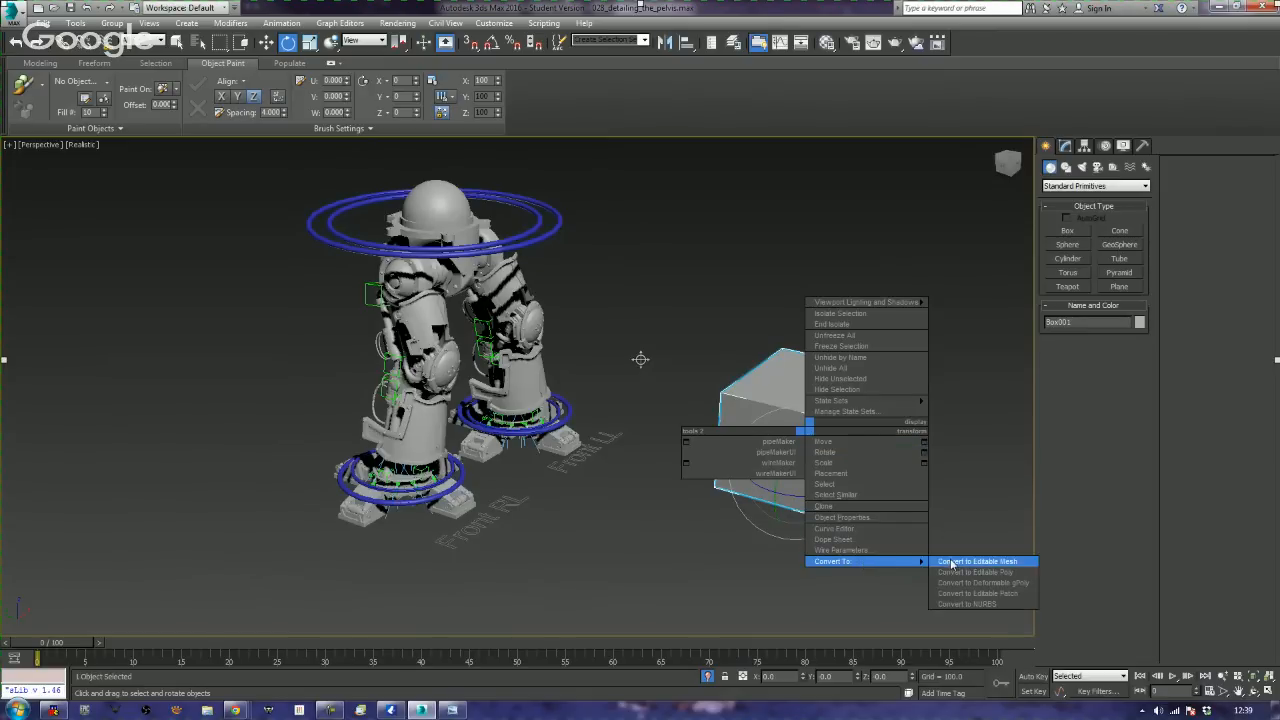
click(972, 570)
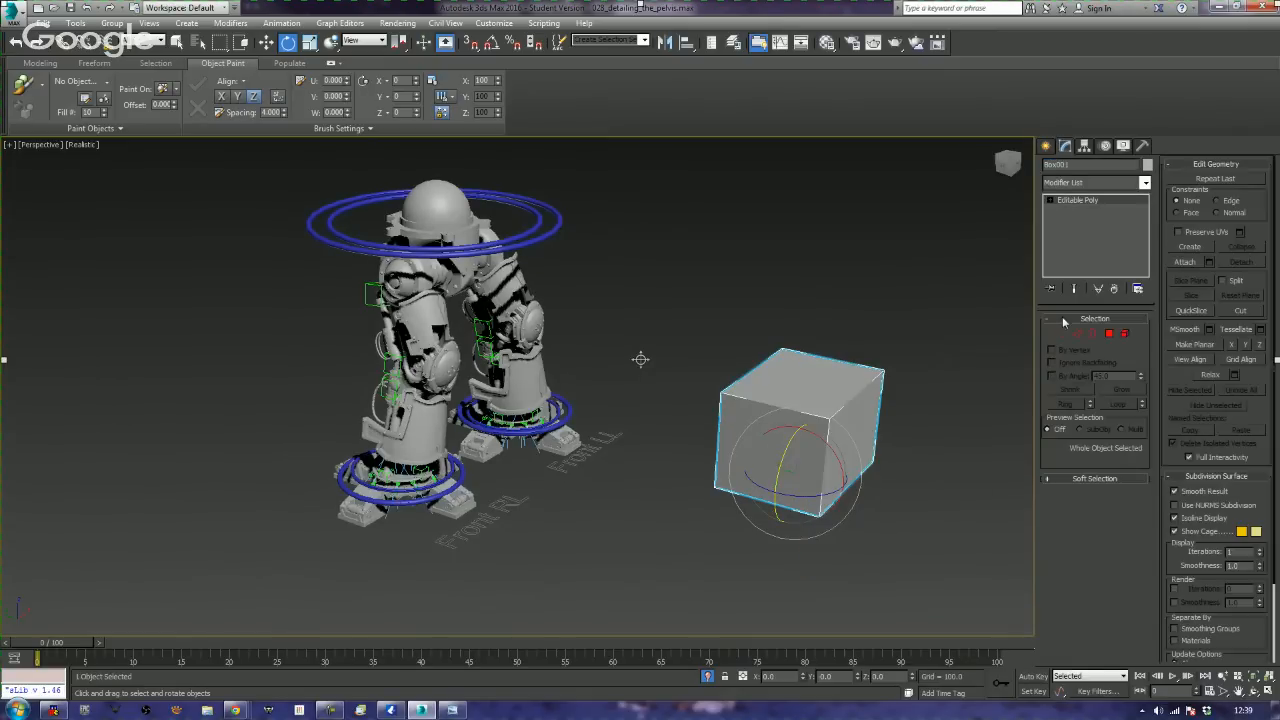
- Add a horizontal edge loop around the middle of the box with Swift Loop
click(42, 63)
click(473, 84)
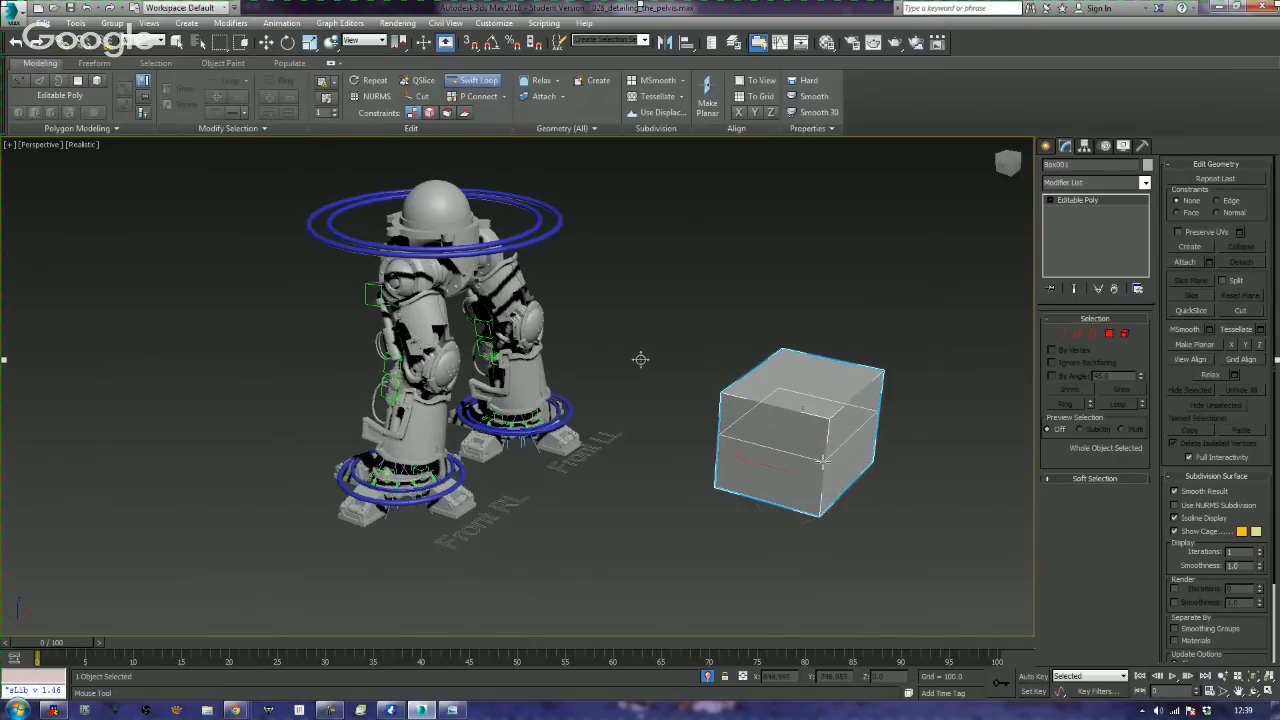
key(w)
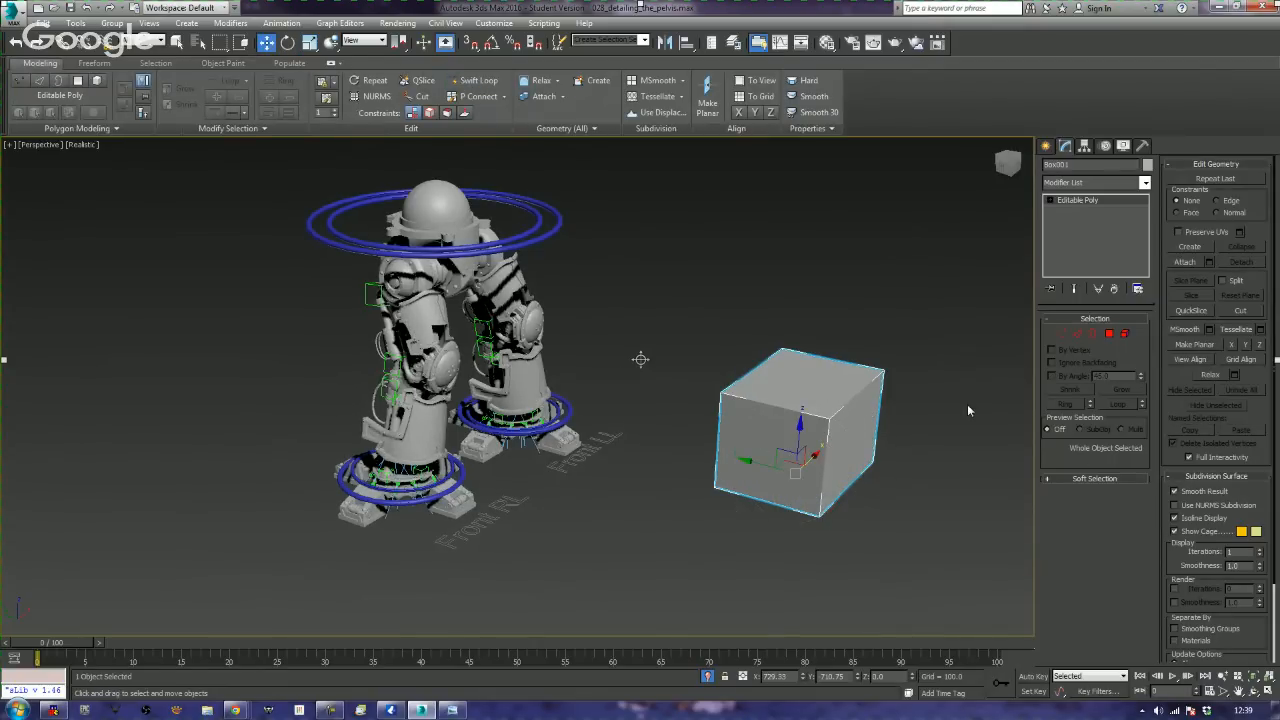
- Move the upper polygon on the box's end face outward so that end slopes, and leave polygon editing
click(1107, 334)
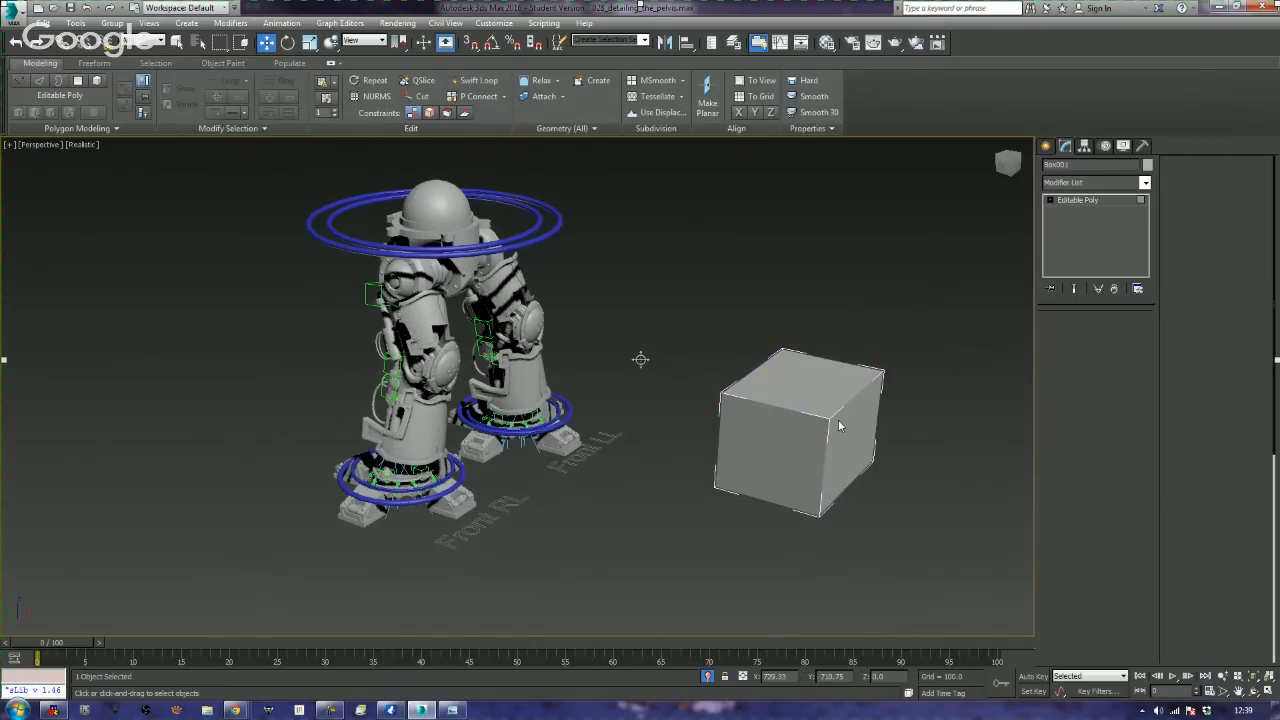
click(845, 425)
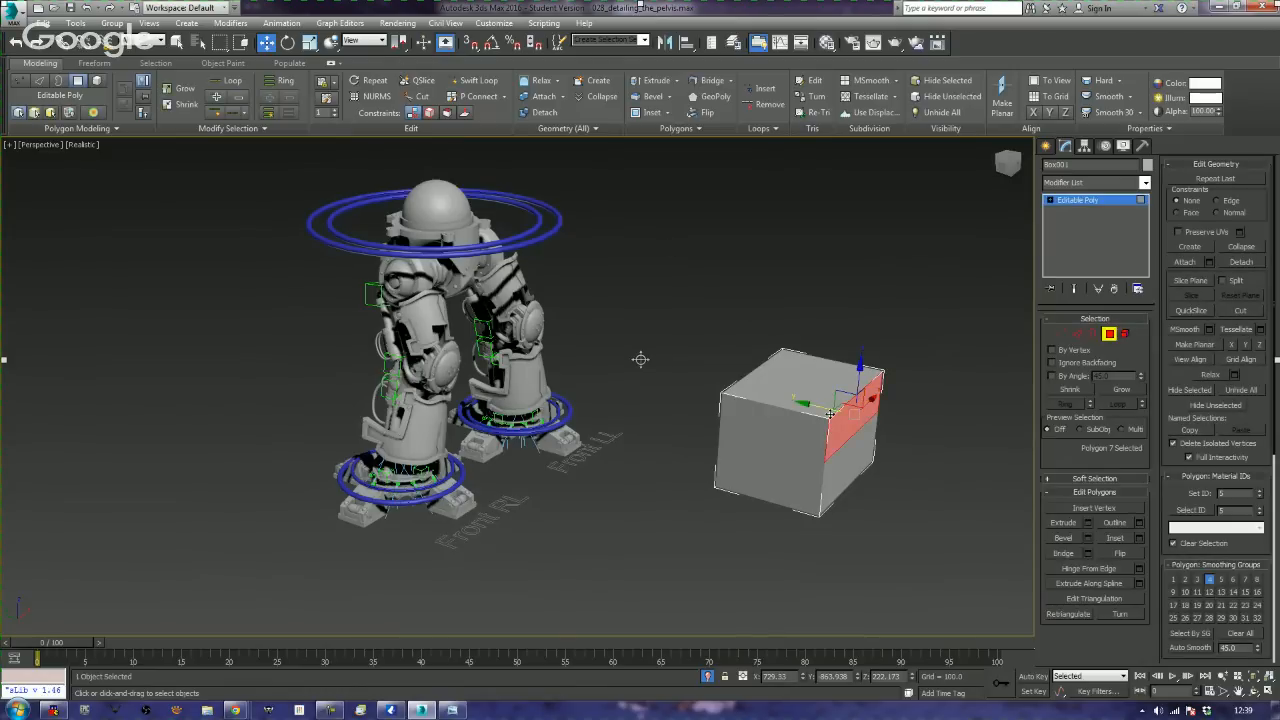
drag(822, 402, 844, 422)
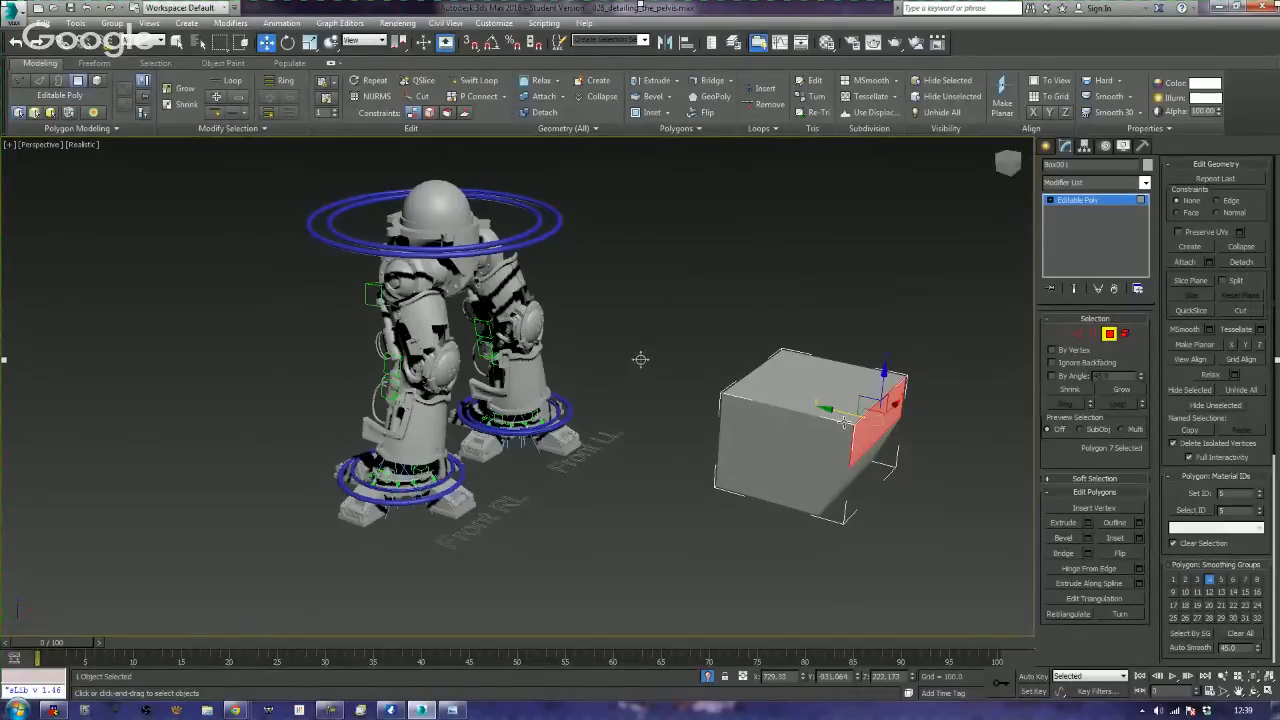
click(1110, 335)
- Show edged faces in the viewport and reselect the reshaped box to compare its edges with the leg meshes
key(F4)
mouse_move(730, 420)
alt+middle_down()
mouse_move(695, 416)
mouse_move(738, 438)
alt+middle_up()
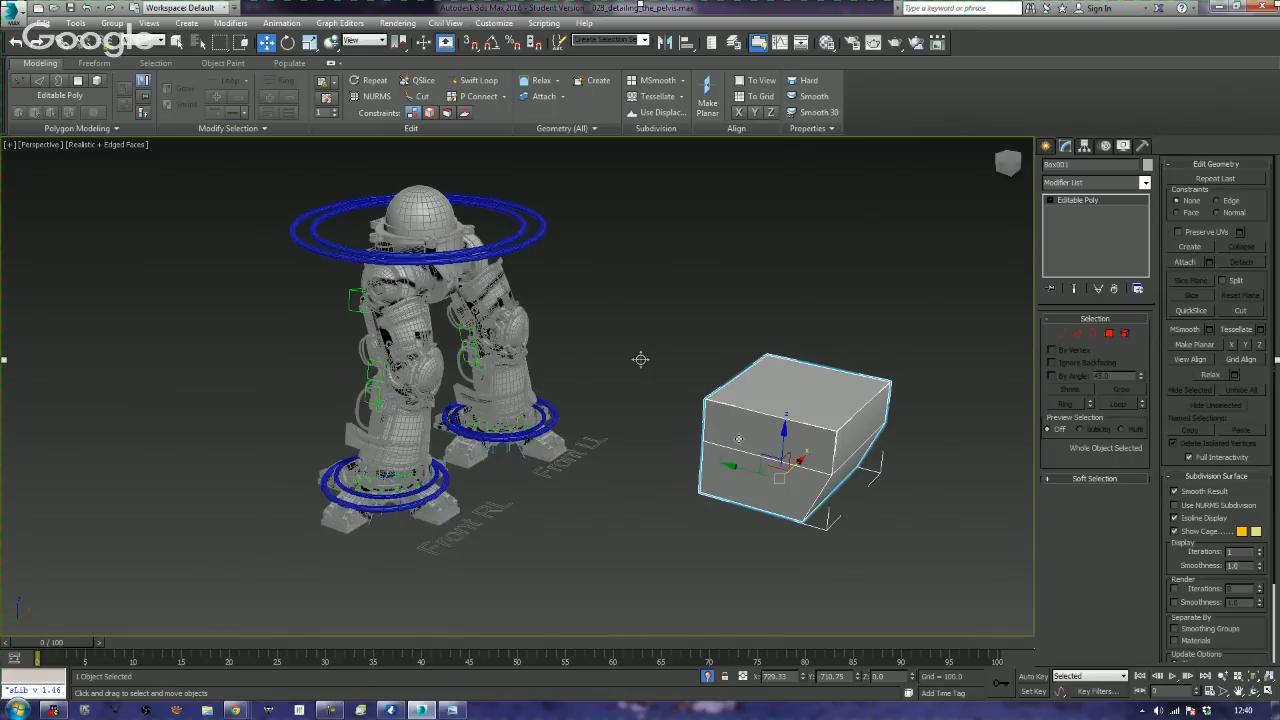
click(900, 273)
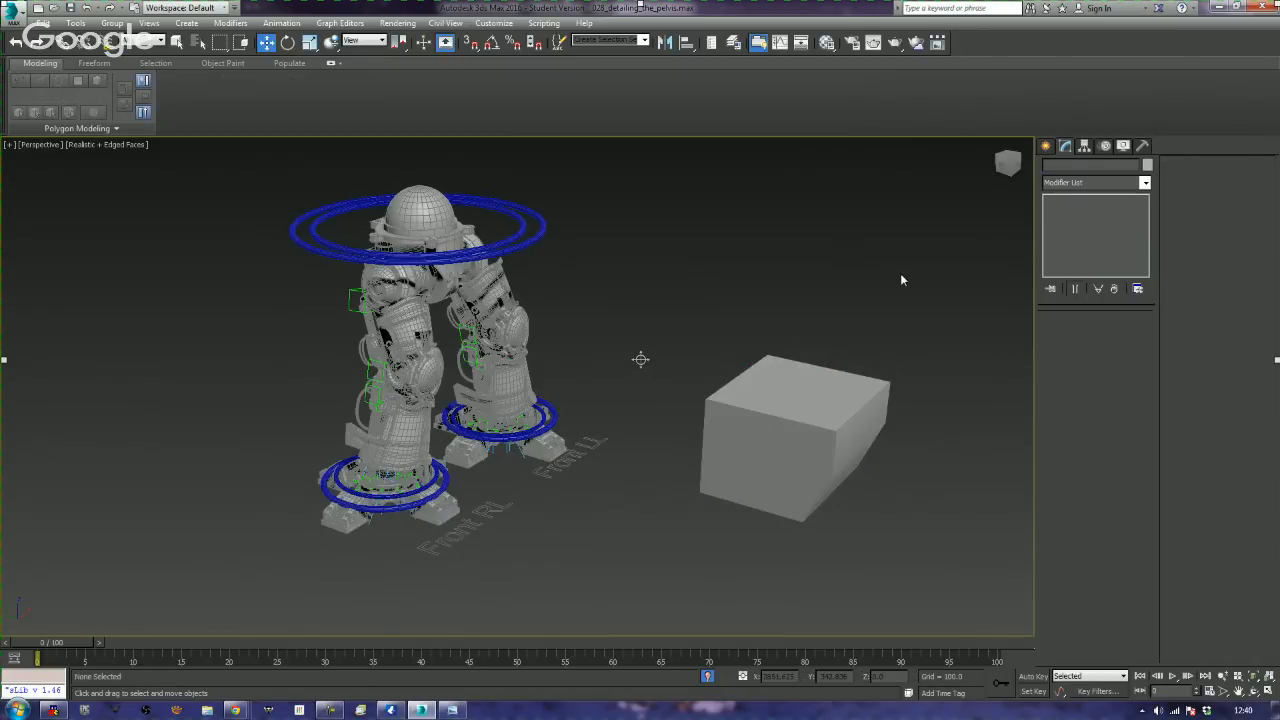
click(821, 377)
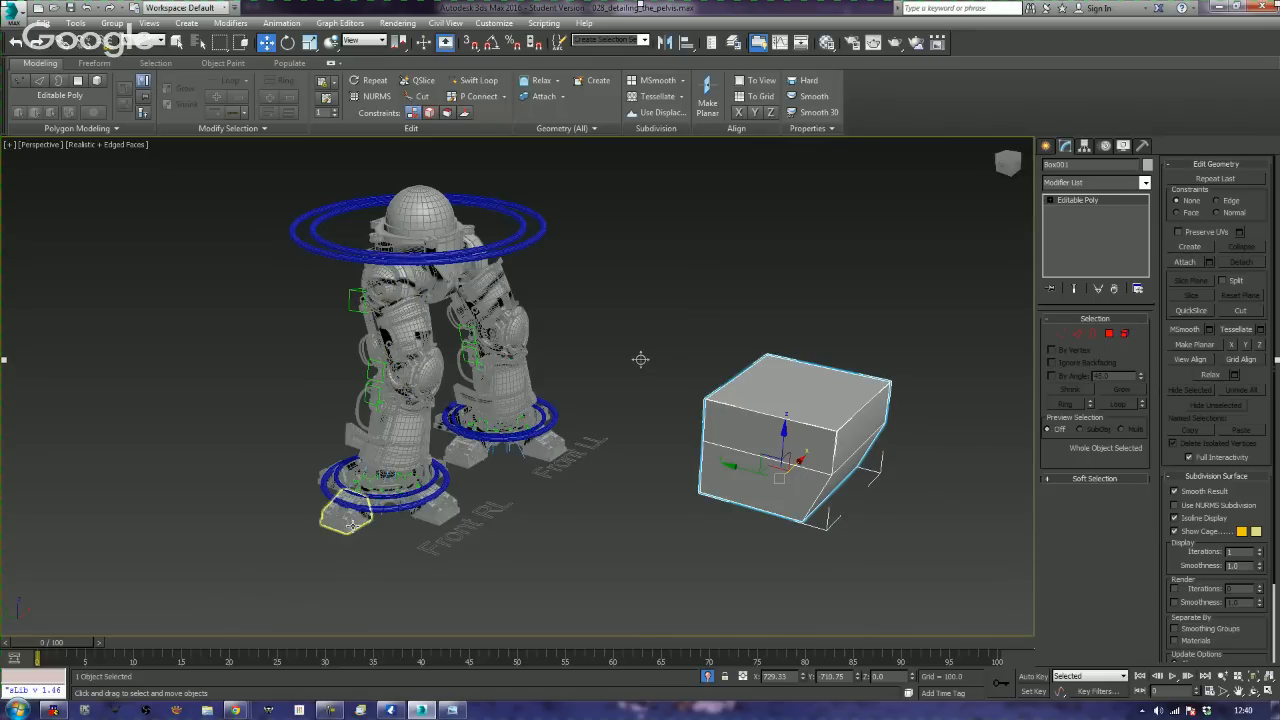
- Try moving the control ring around the right foot and undo the move
click(398, 508)
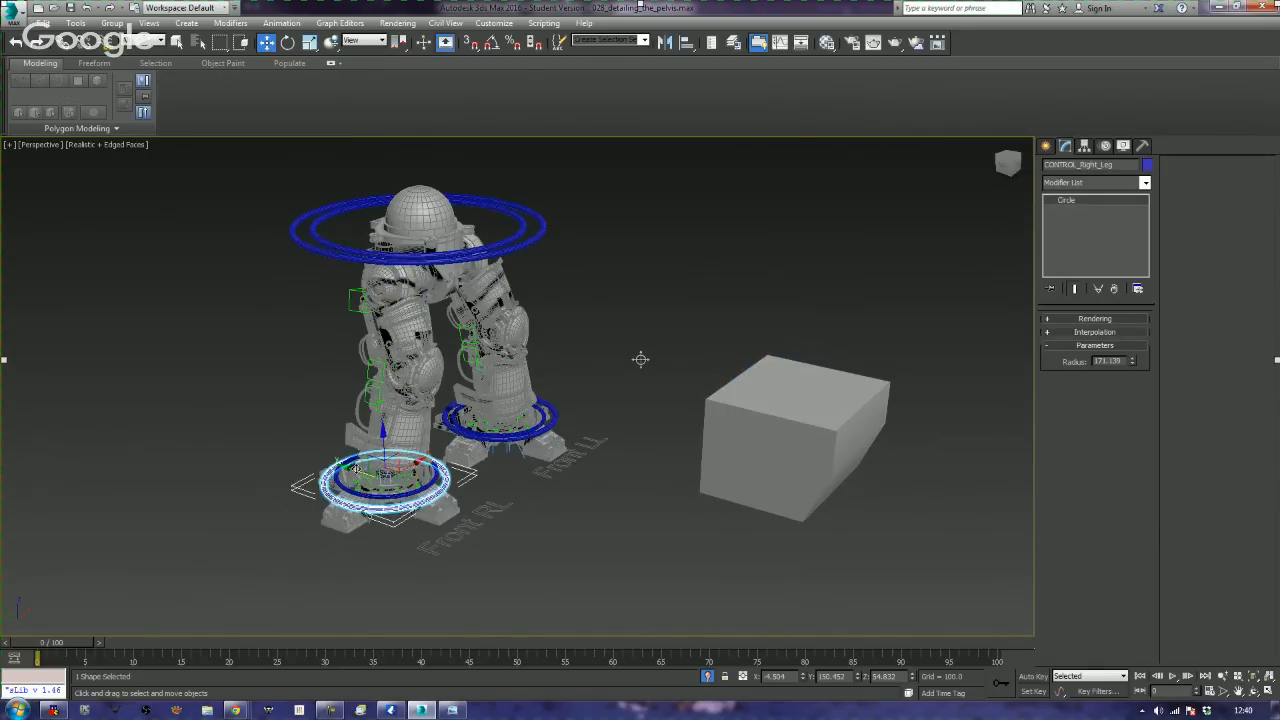
mouse_move(356, 468)
mouse_down()
mouse_move(370, 473)
mouse_move(308, 455)
mouse_move(334, 463)
mouse_move(346, 449)
mouse_up()
key(ctrl+z)
- Reselect the sloped box and move it from beside the legs up on top of the hips
click(740, 392)
scroll(740, 420, down, 3)
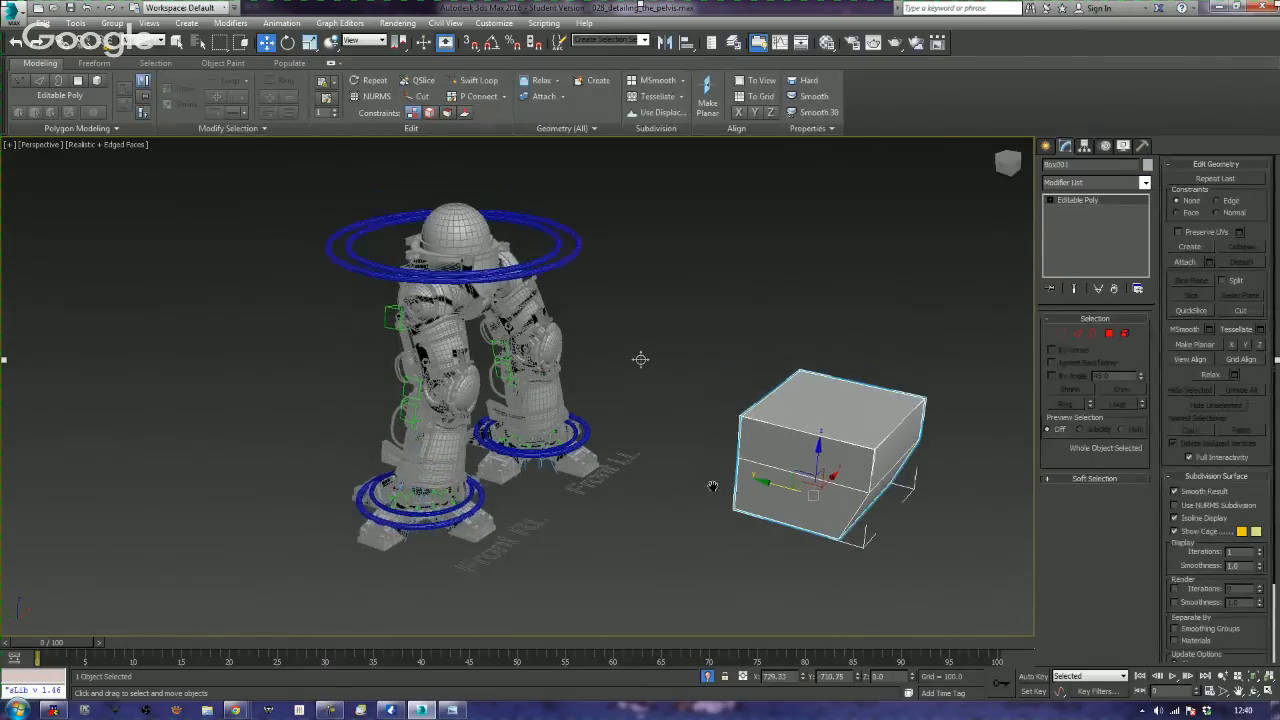
alt+middle_drag(745, 435, 752, 462)
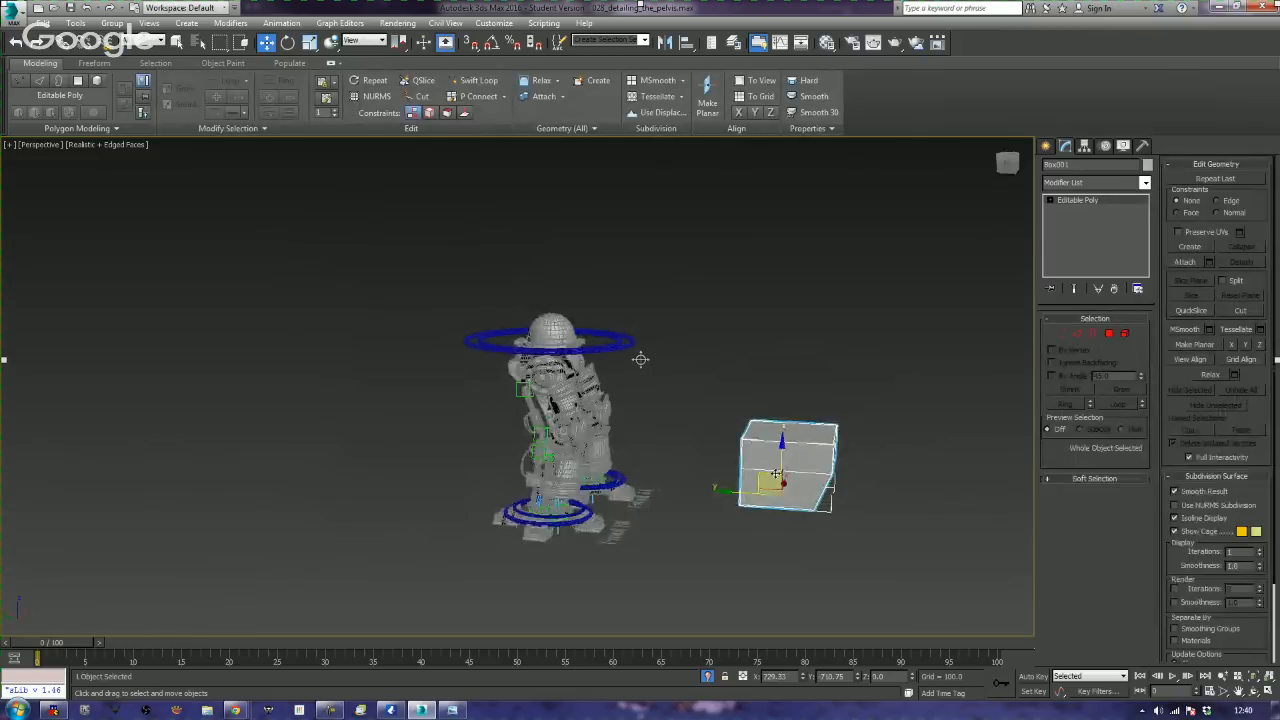
drag(752, 465, 559, 300)
alt+middle_drag(559, 300, 612, 318)
drag(617, 321, 515, 322)
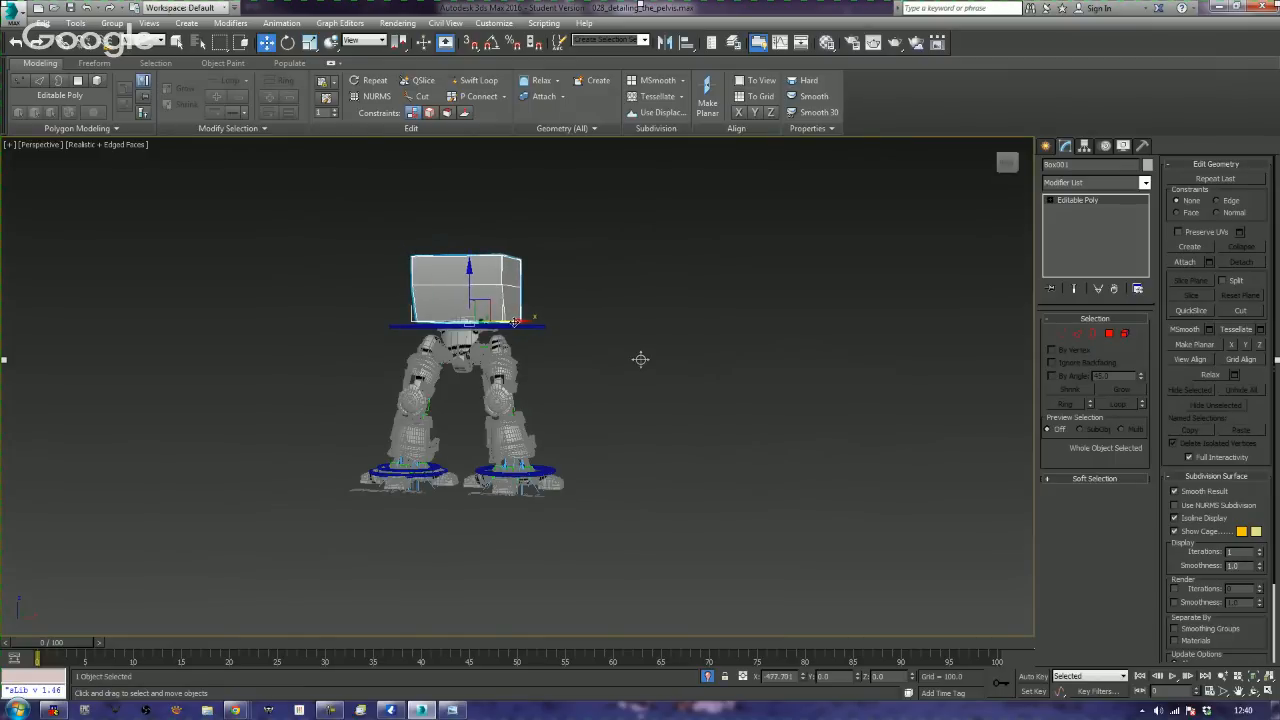
- Shift the box horizontally to line it up with the dome inside the hip ring
scroll(464, 369, down, 3)
alt+middle_drag(464, 369, 410, 318)
scroll(499, 385, up, 2)
drag(401, 312, 416, 312)
alt+middle_drag(528, 377, 353, 370)
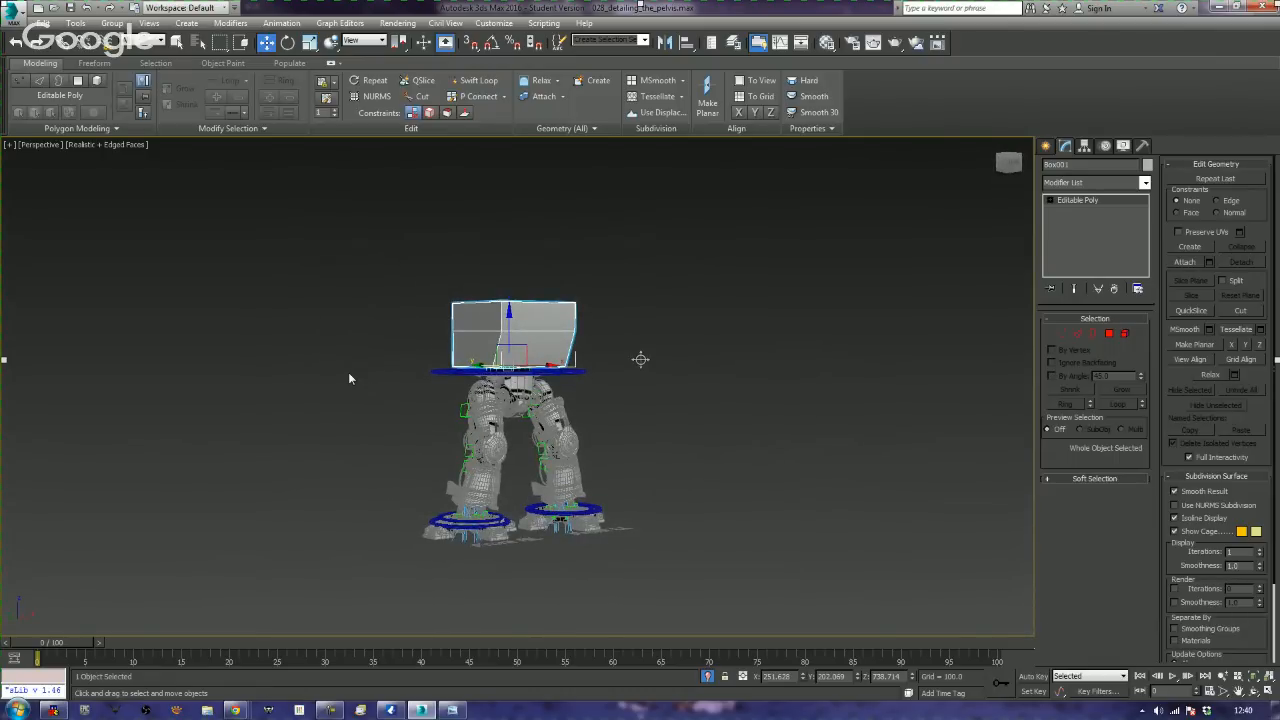
- Check the box's proportions against the legs and delete it
scroll(352, 375, up, 3)
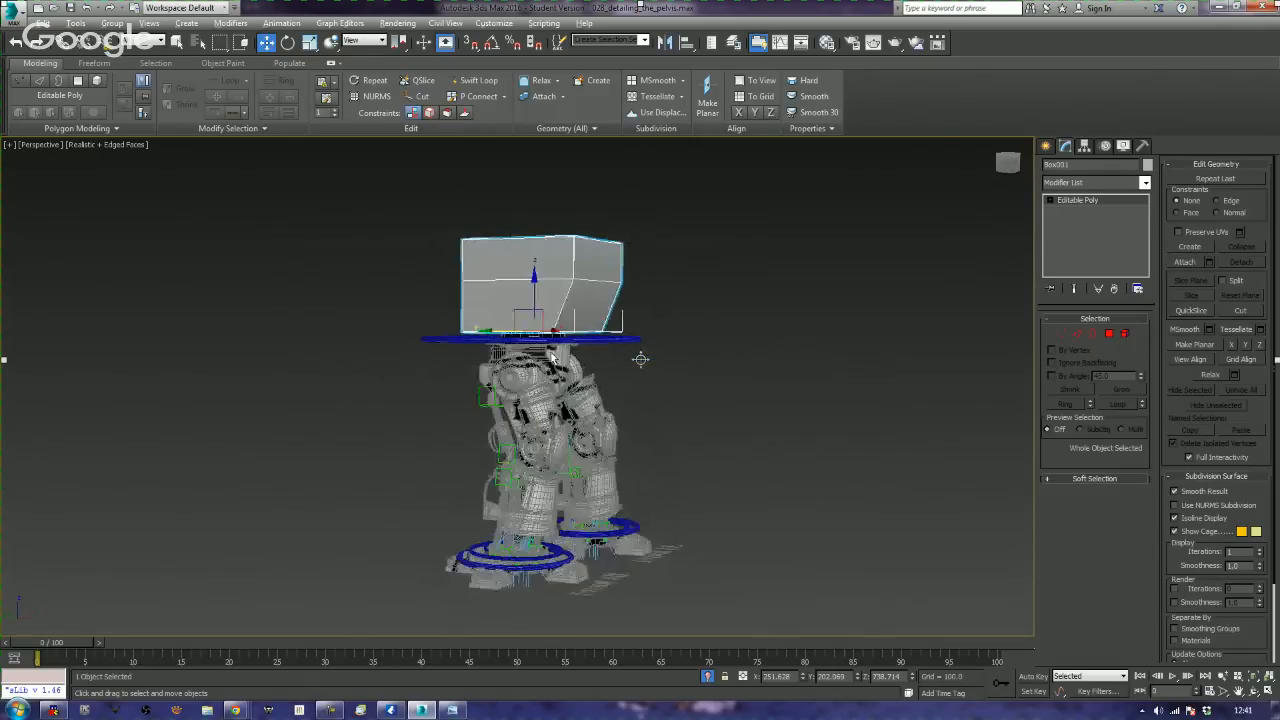
alt+middle_drag(484, 354, 525, 371)
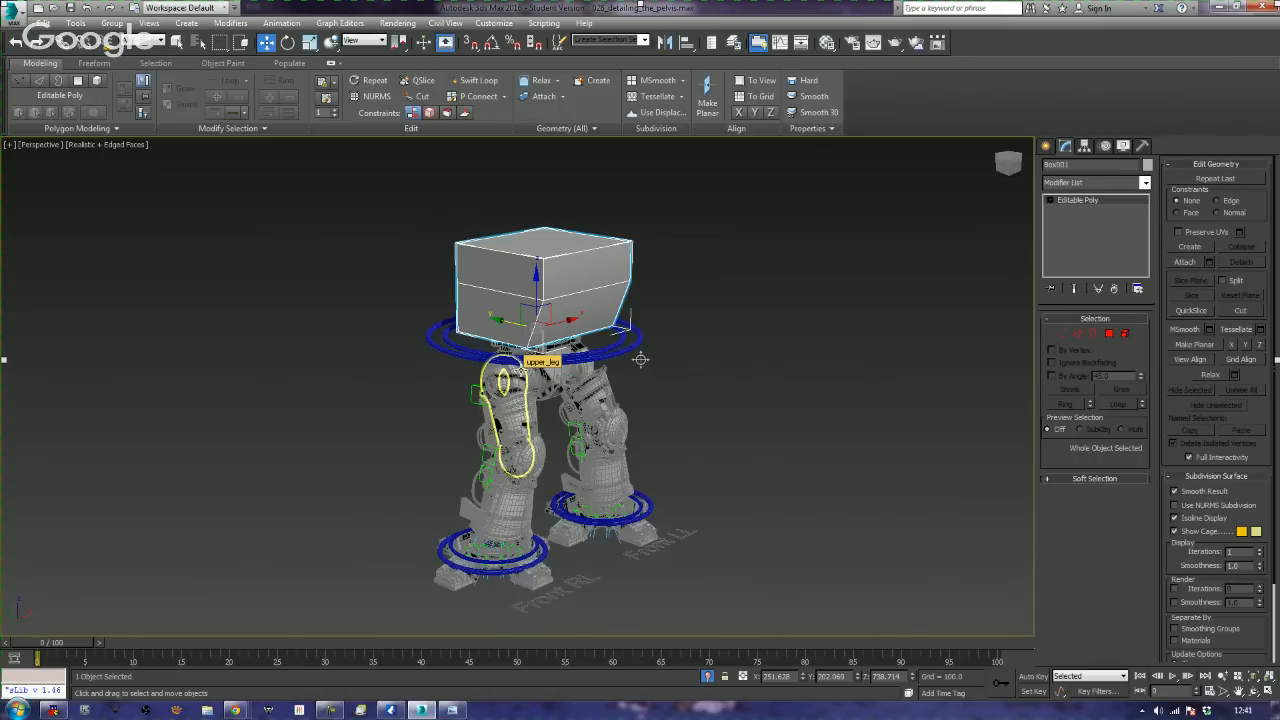
middle_drag(690, 320, 707, 334)
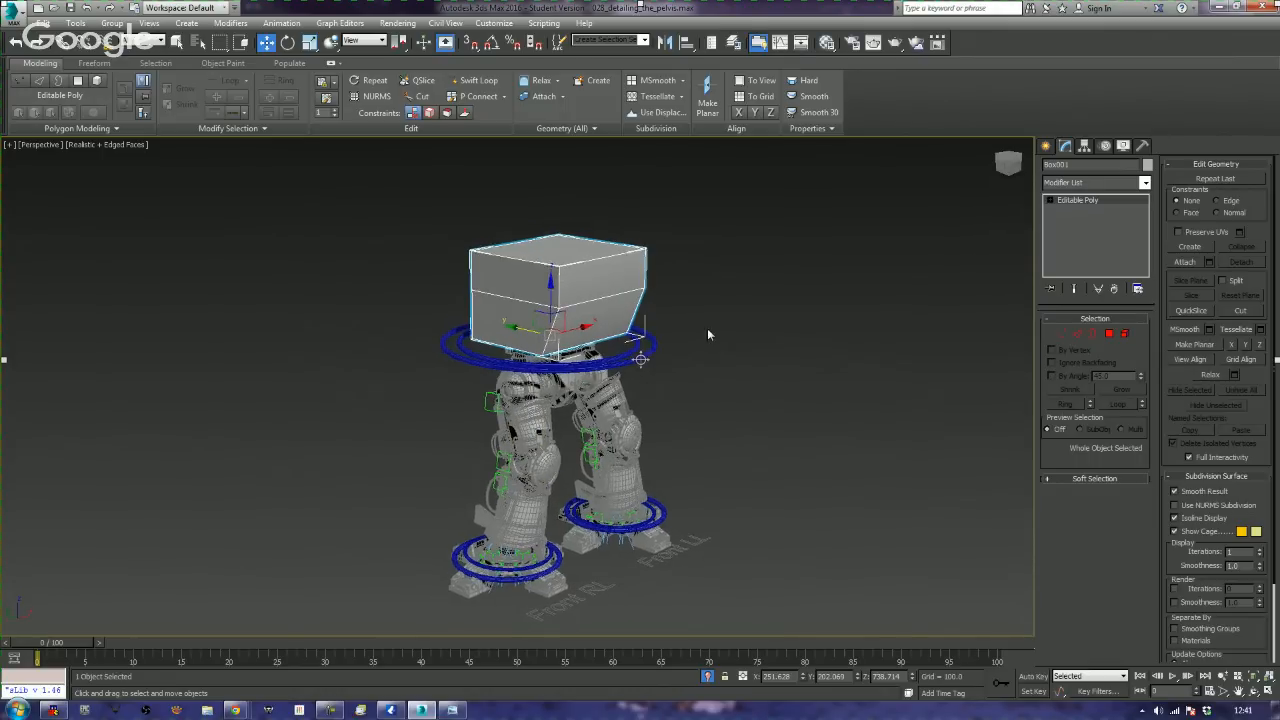
key(Delete)
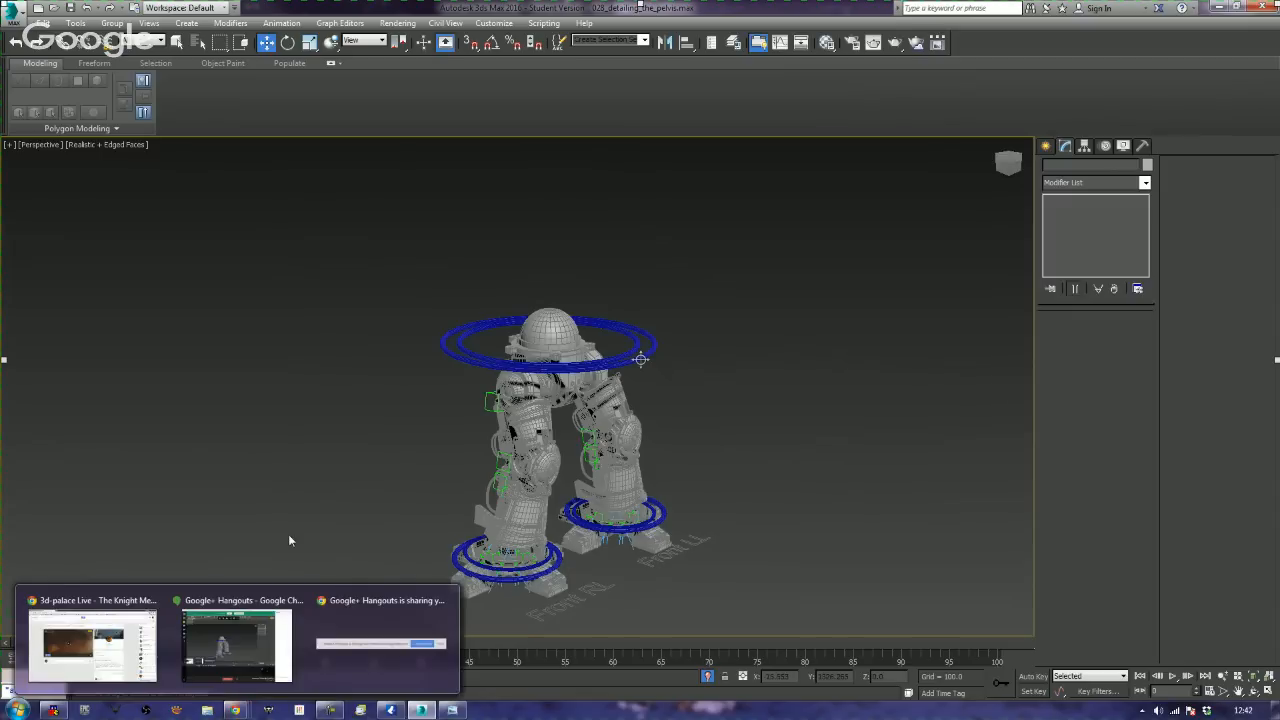
- Switch to Windows Photo Viewer and examine the reference photo of the torso beside the tape measure
click(462, 710)
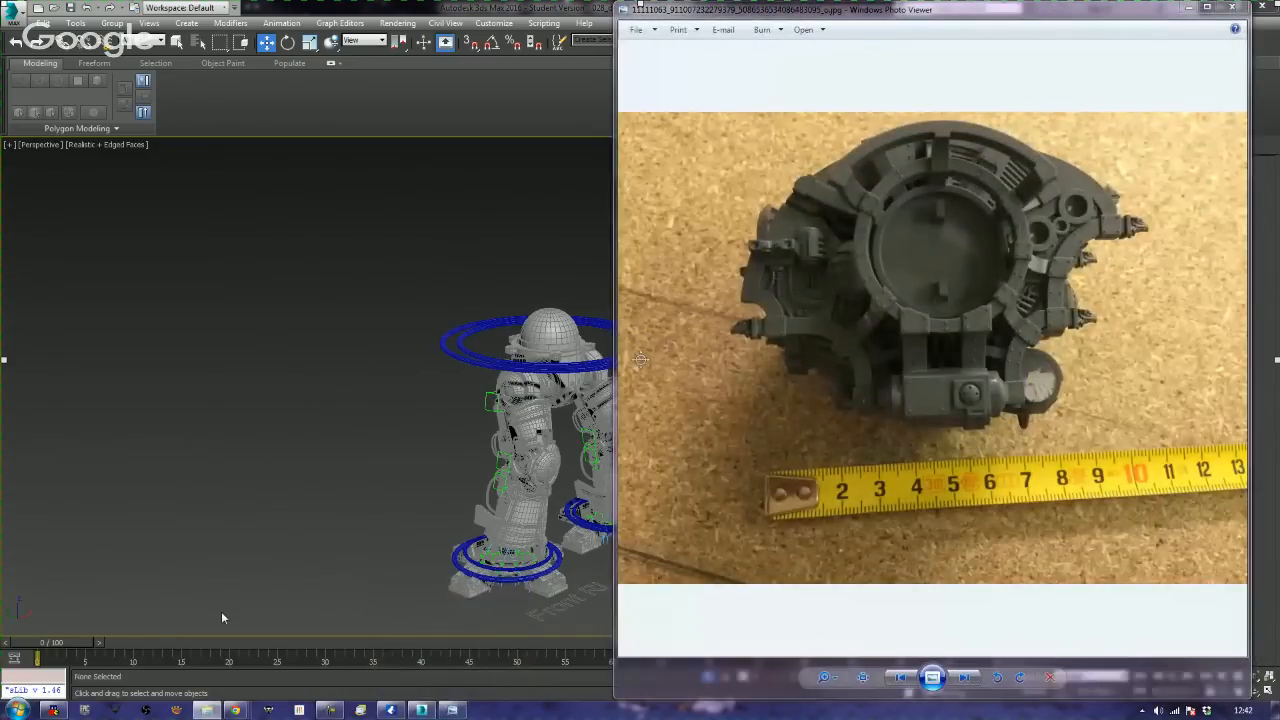
click(206, 710)
drag(350, 5, 0, 100)
key(alt+Tab)
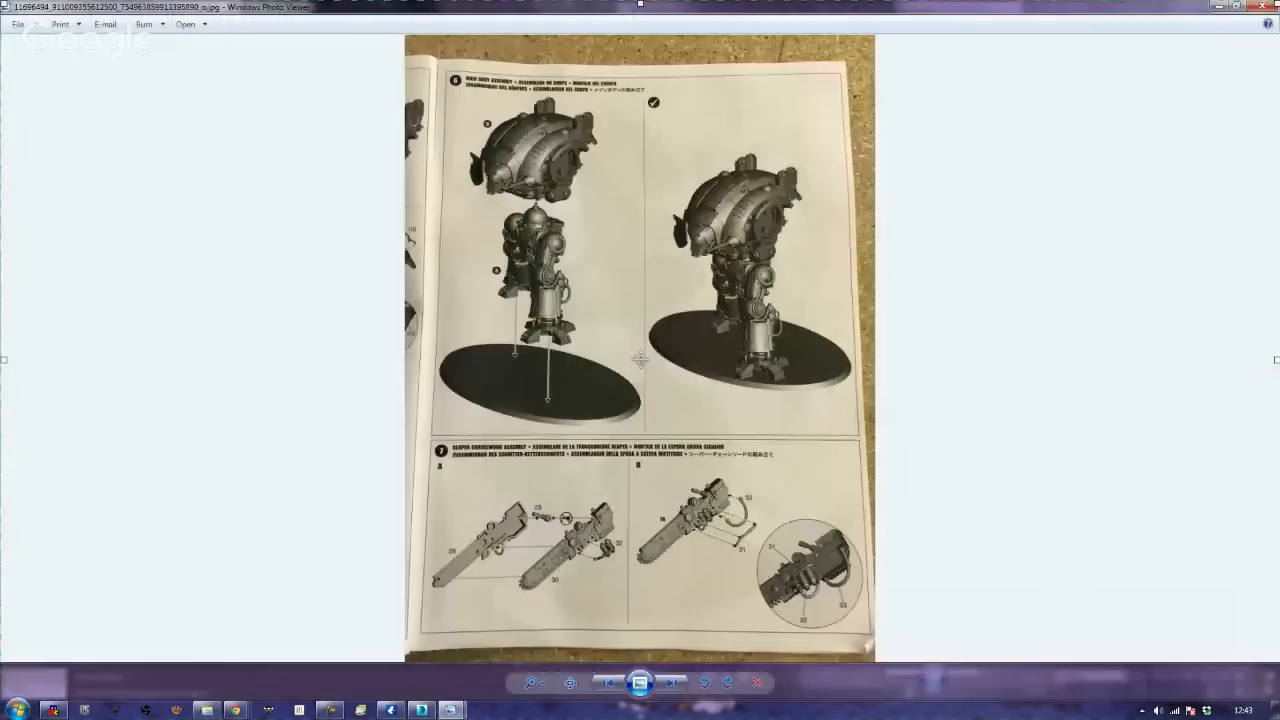
- Compare the assembly instruction photo with the leg model, close that photo and switch back to 3ds Max
drag(698, 10, 797, 38)
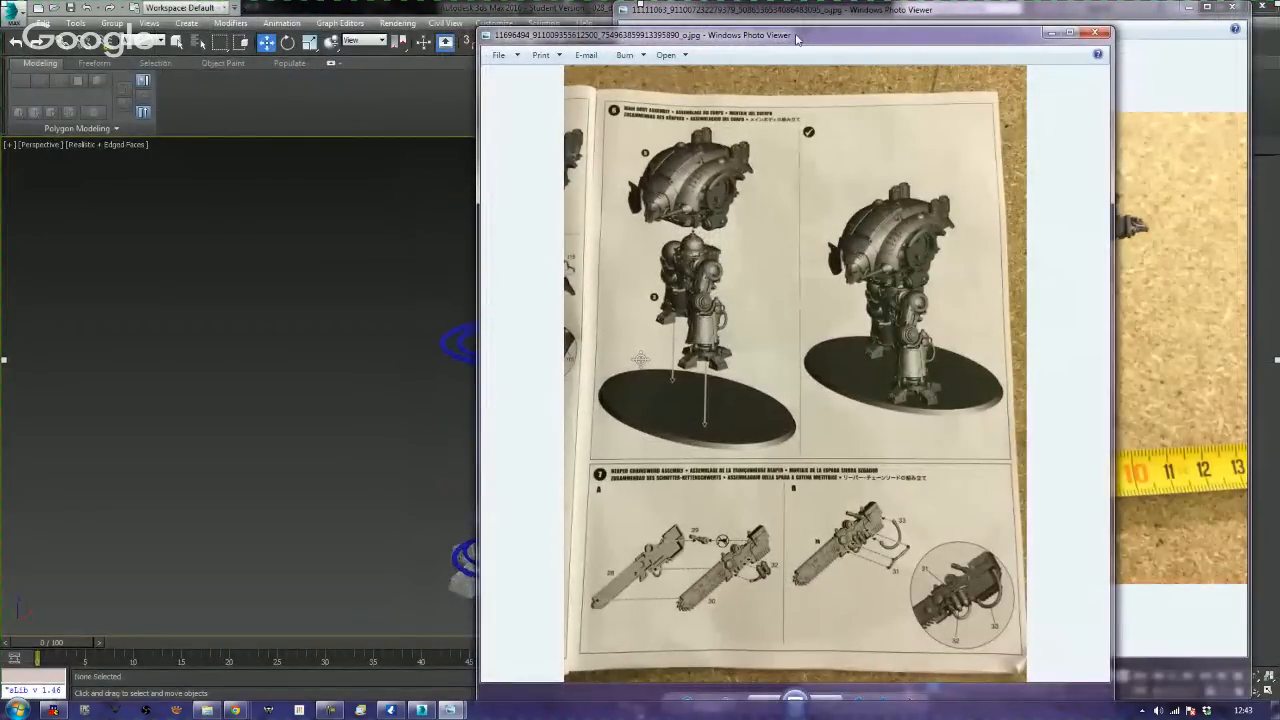
drag(797, 38, 974, 118)
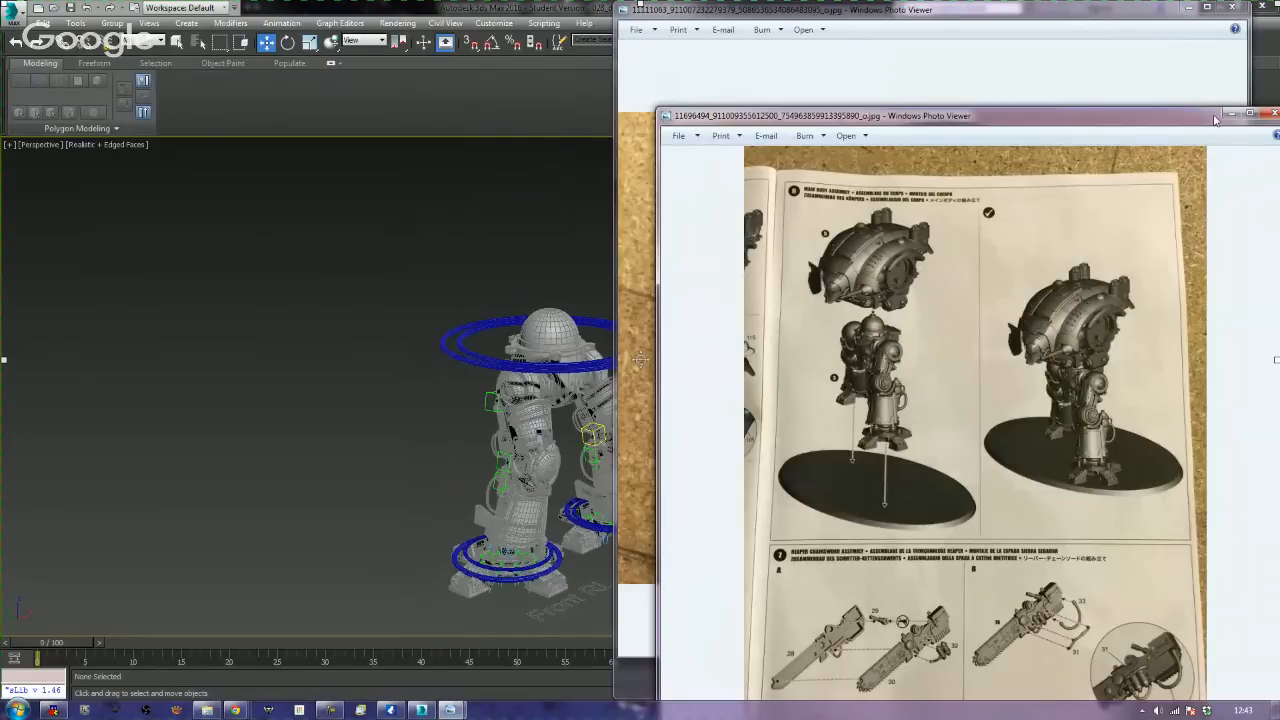
drag(1215, 120, 1049, 104)
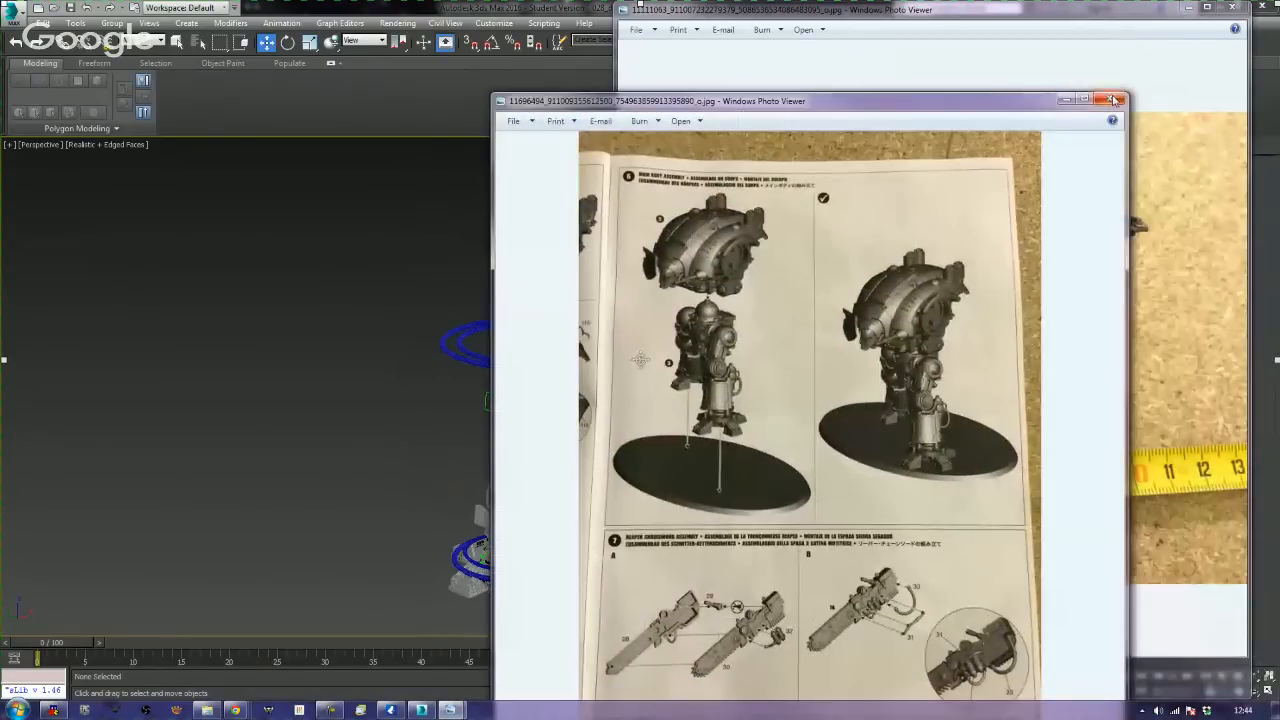
click(1113, 100)
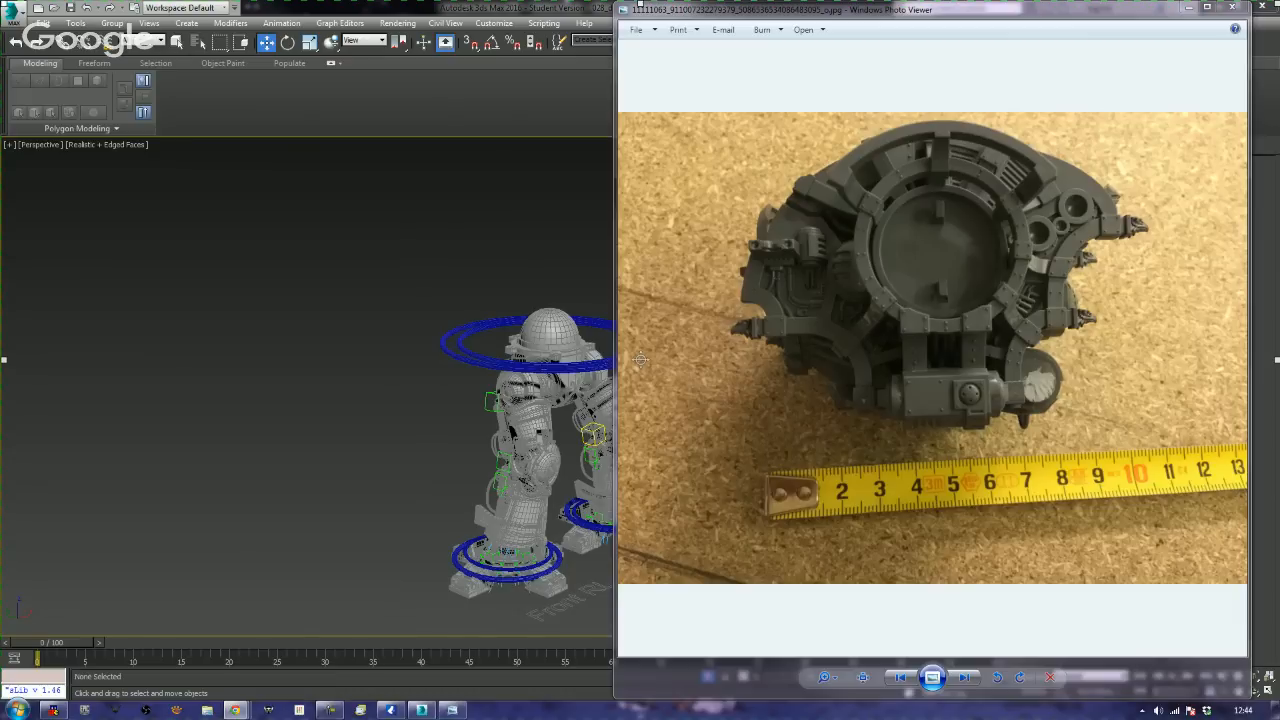
drag(1279, 620, 1279, 480)
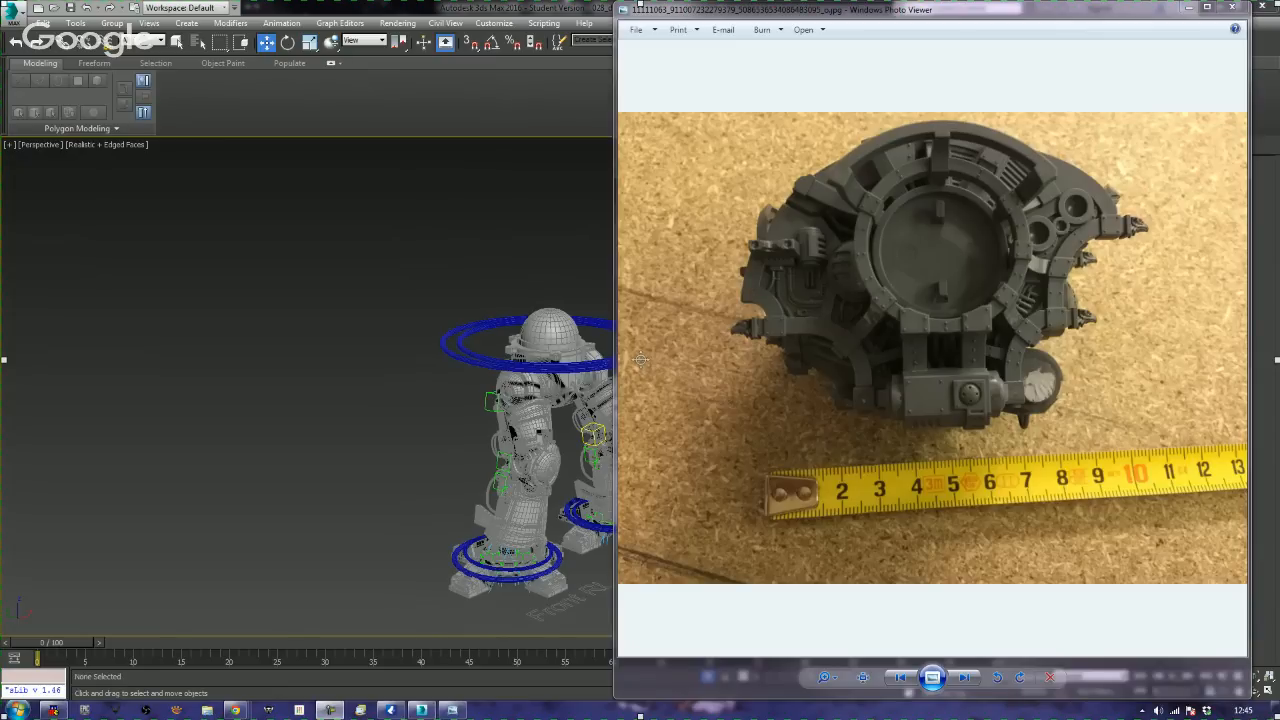
click(155, 519)
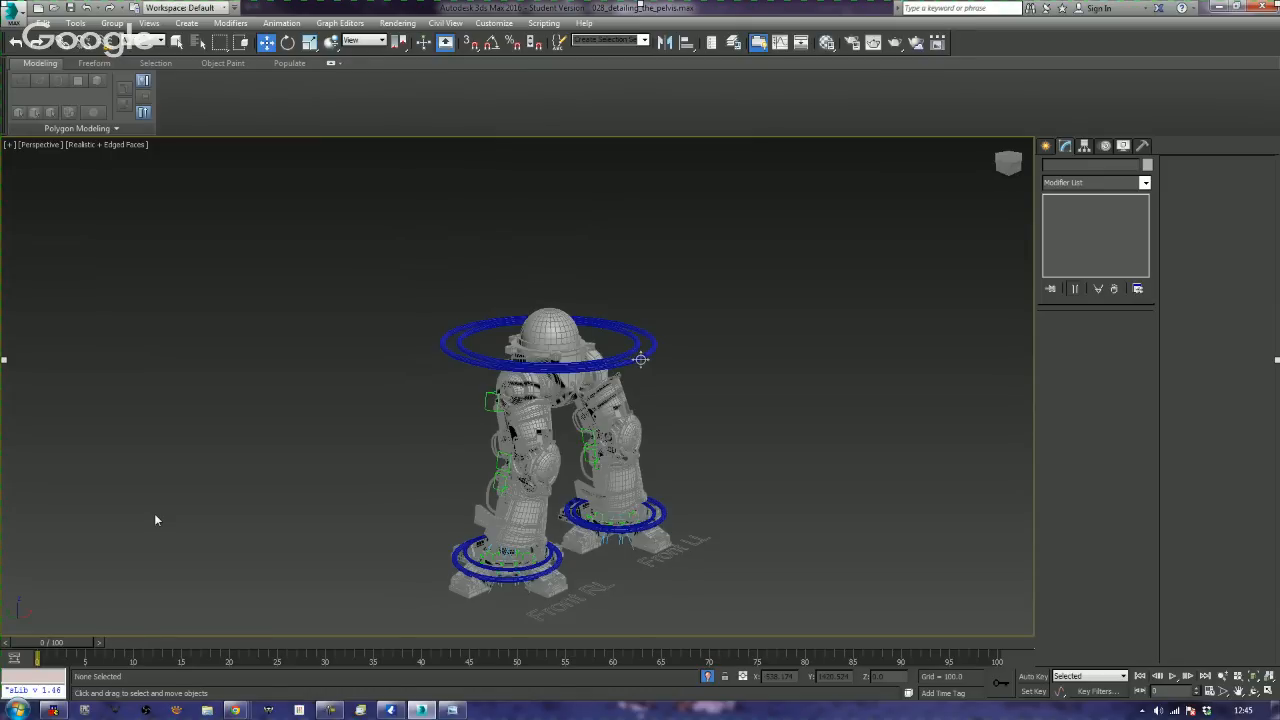
- Inspect the hip dome, upper-leg plate, hip joint sphere and the Front RL and Front LL labels by selecting each, and clear the selection
click(541, 325)
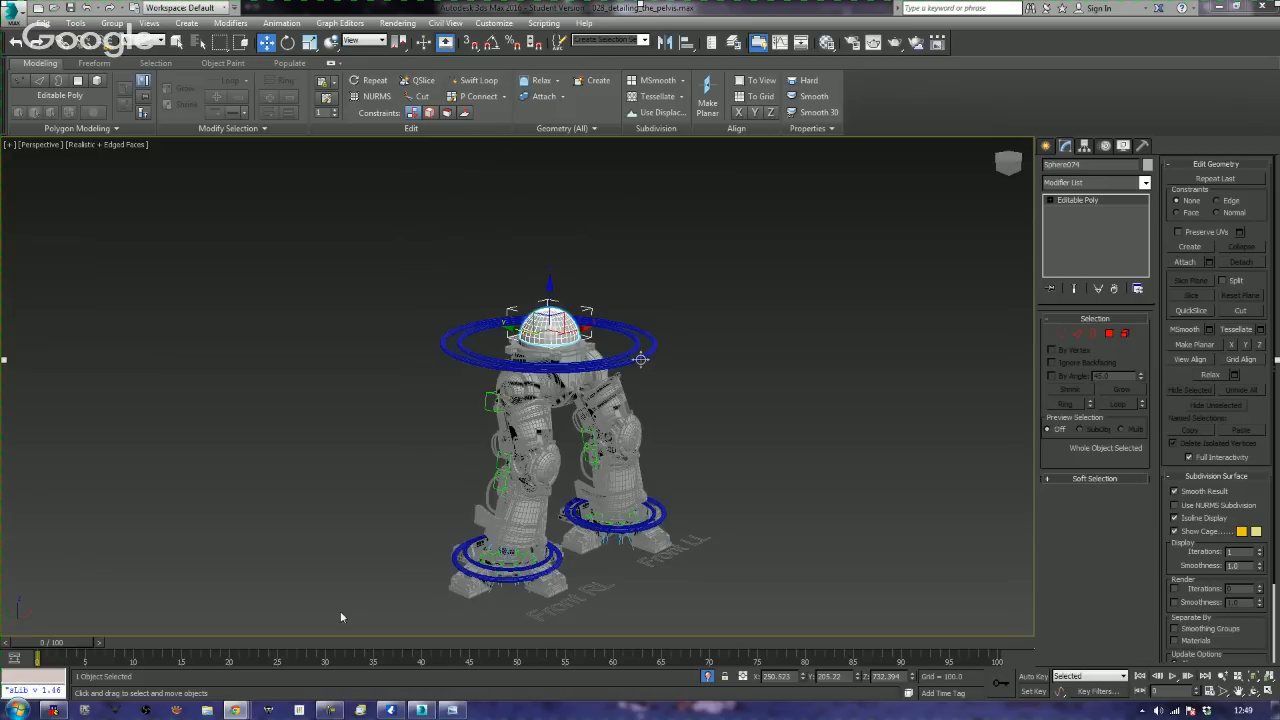
alt+middle_drag(279, 484, 451, 383)
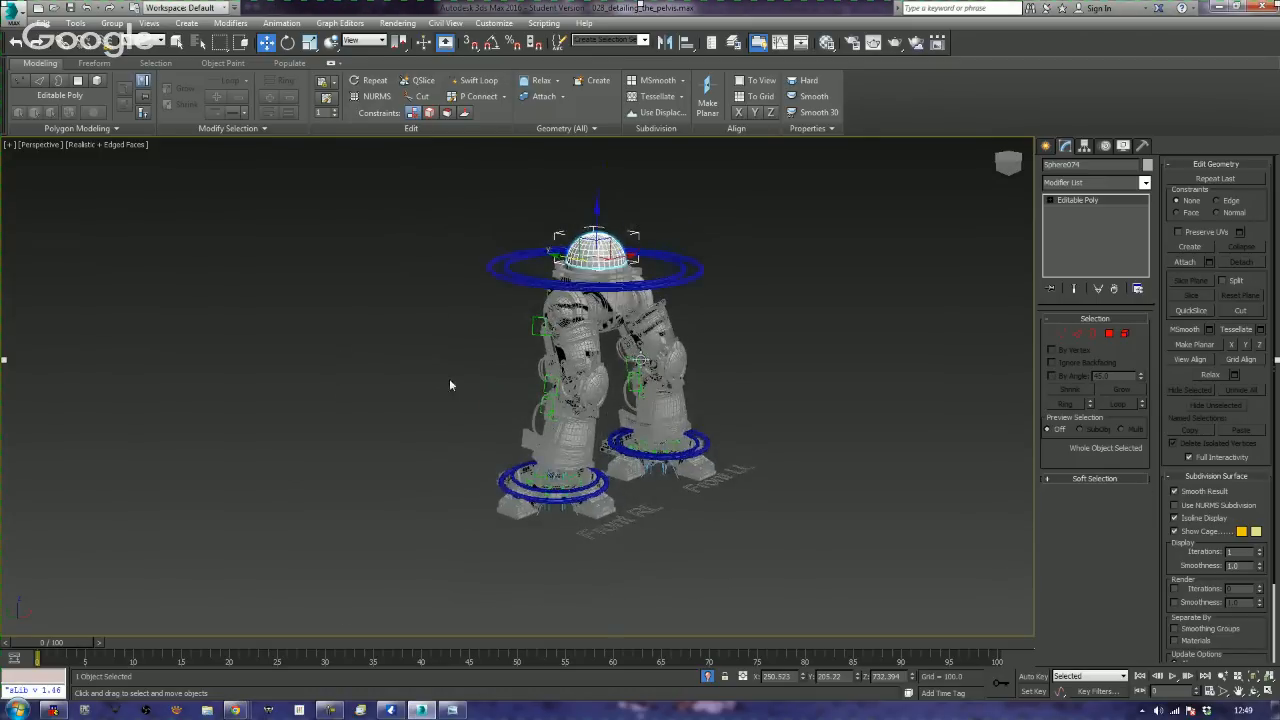
click(571, 338)
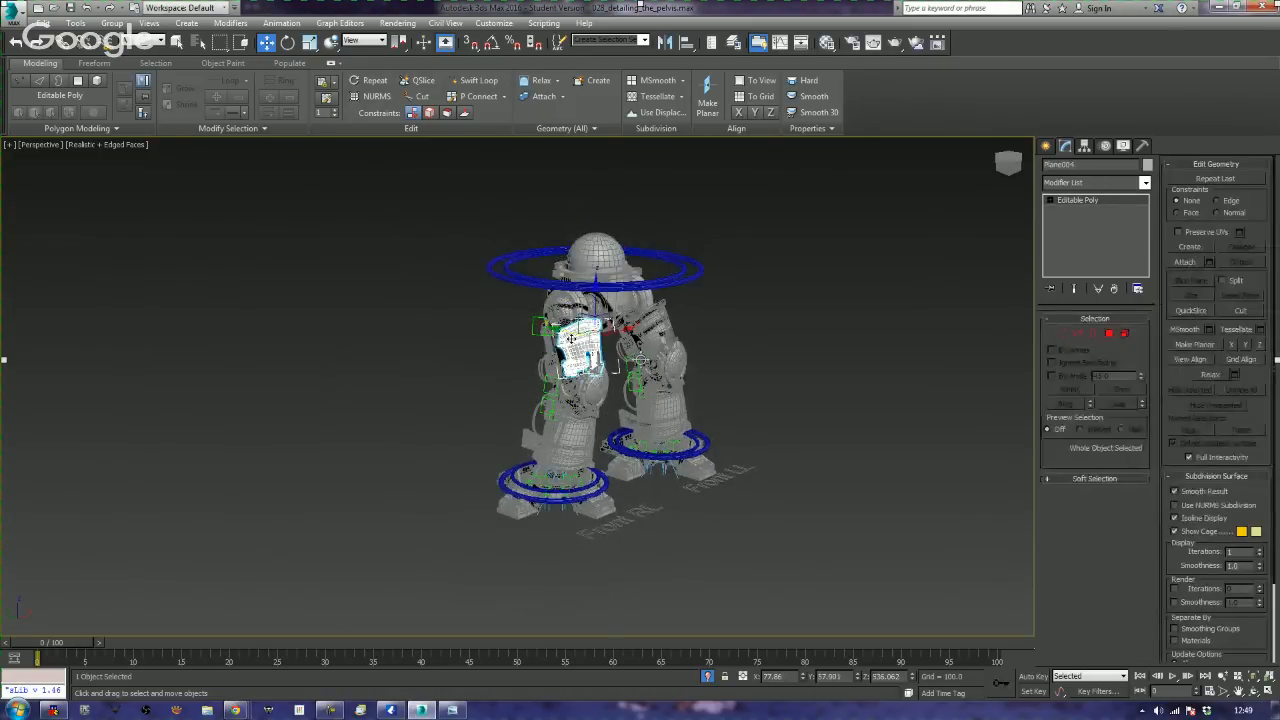
click(565, 312)
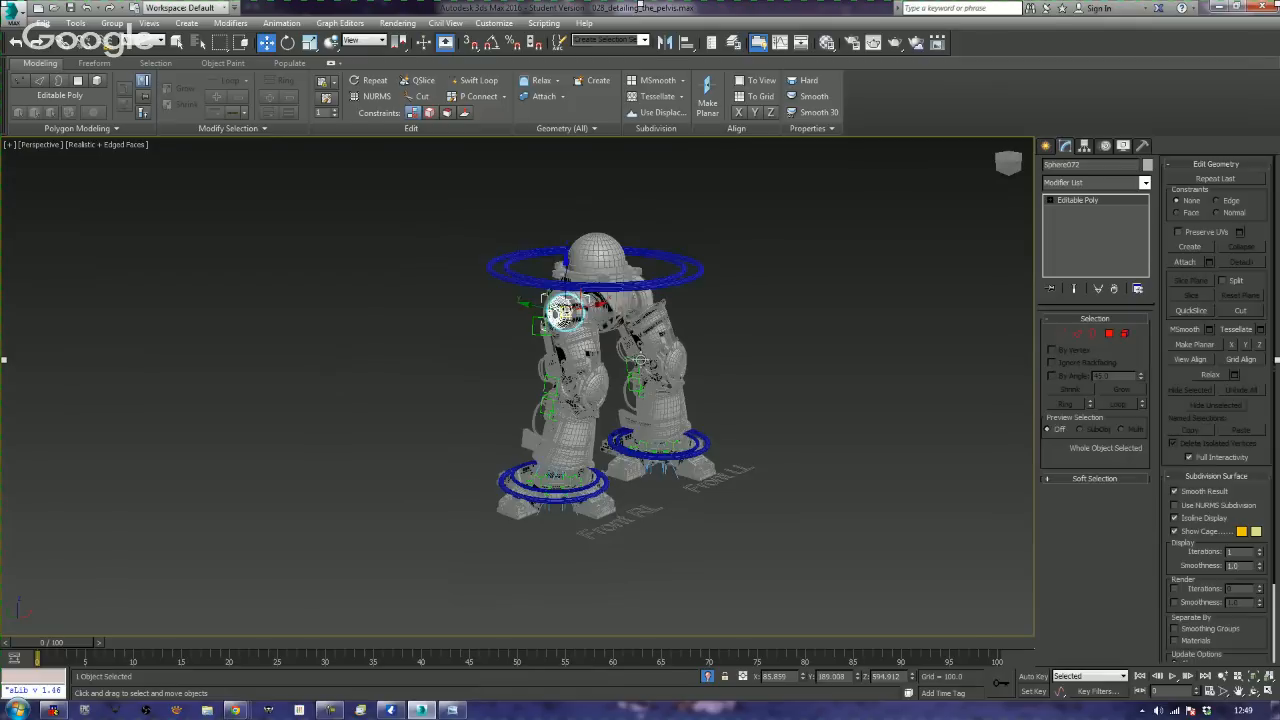
click(738, 311)
click(612, 522)
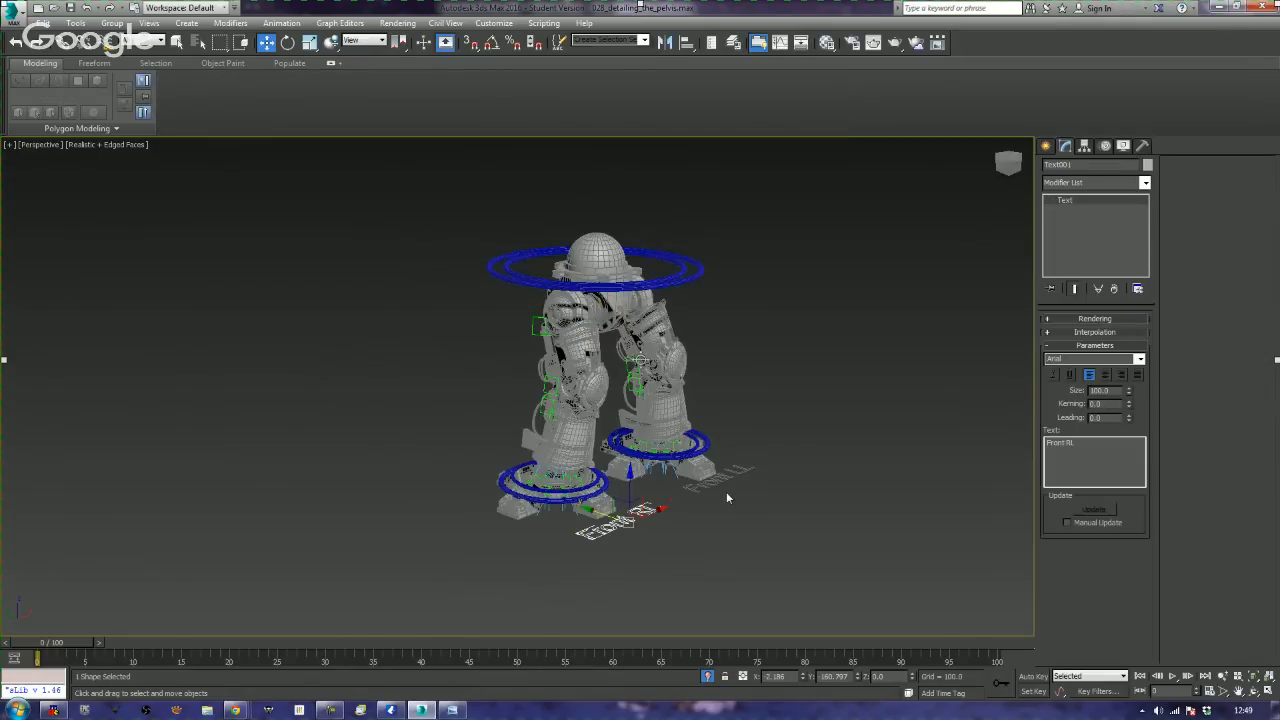
click(730, 484)
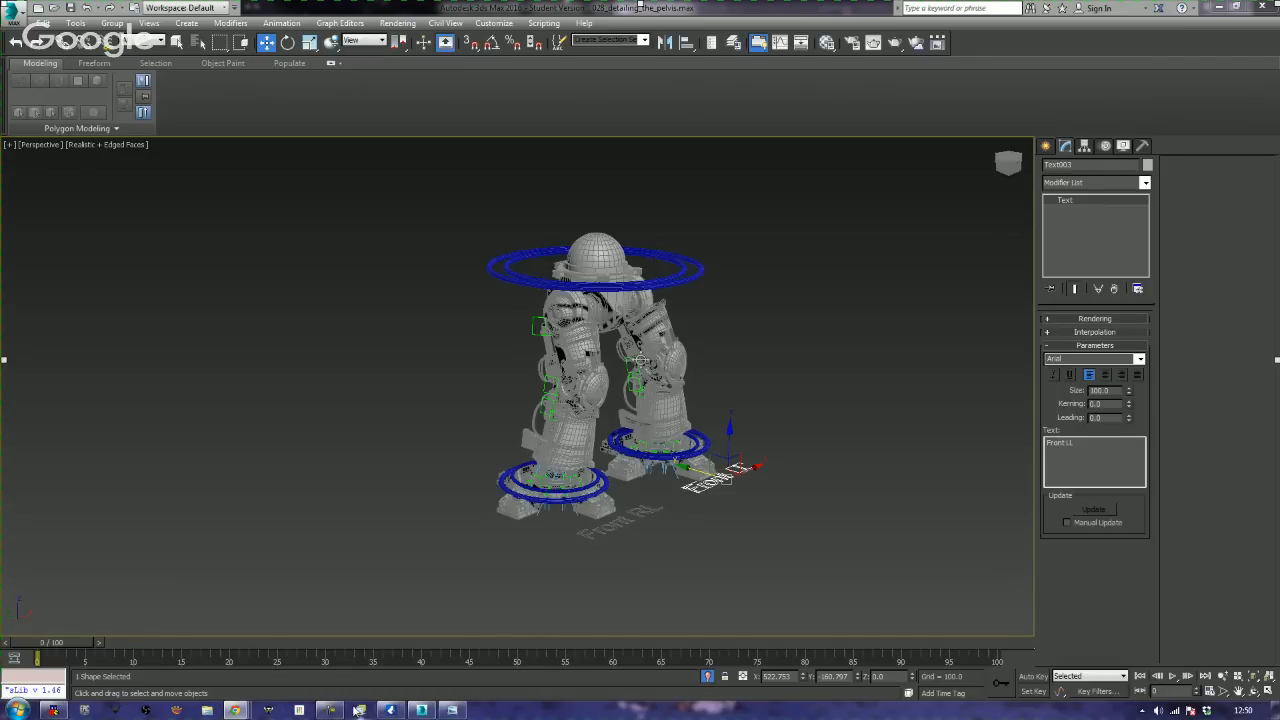
mouse_move(235, 710)
click(337, 480)
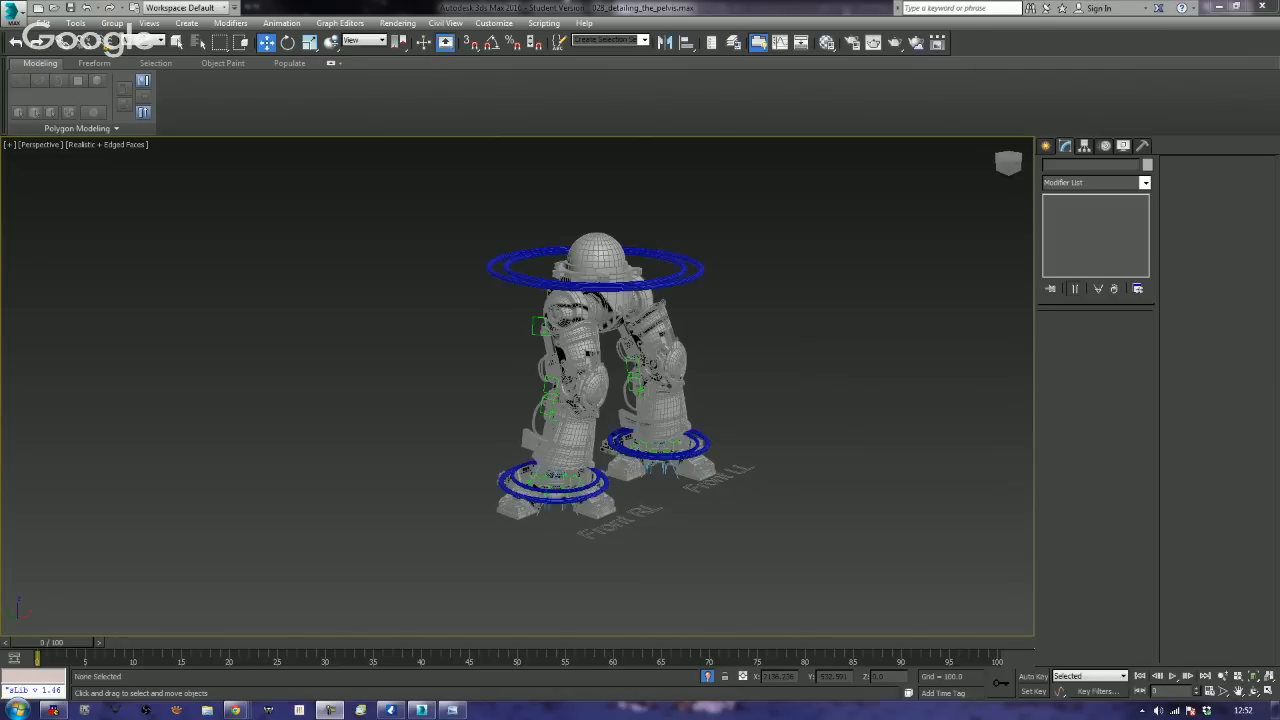
click(452, 710)
click(452, 710)
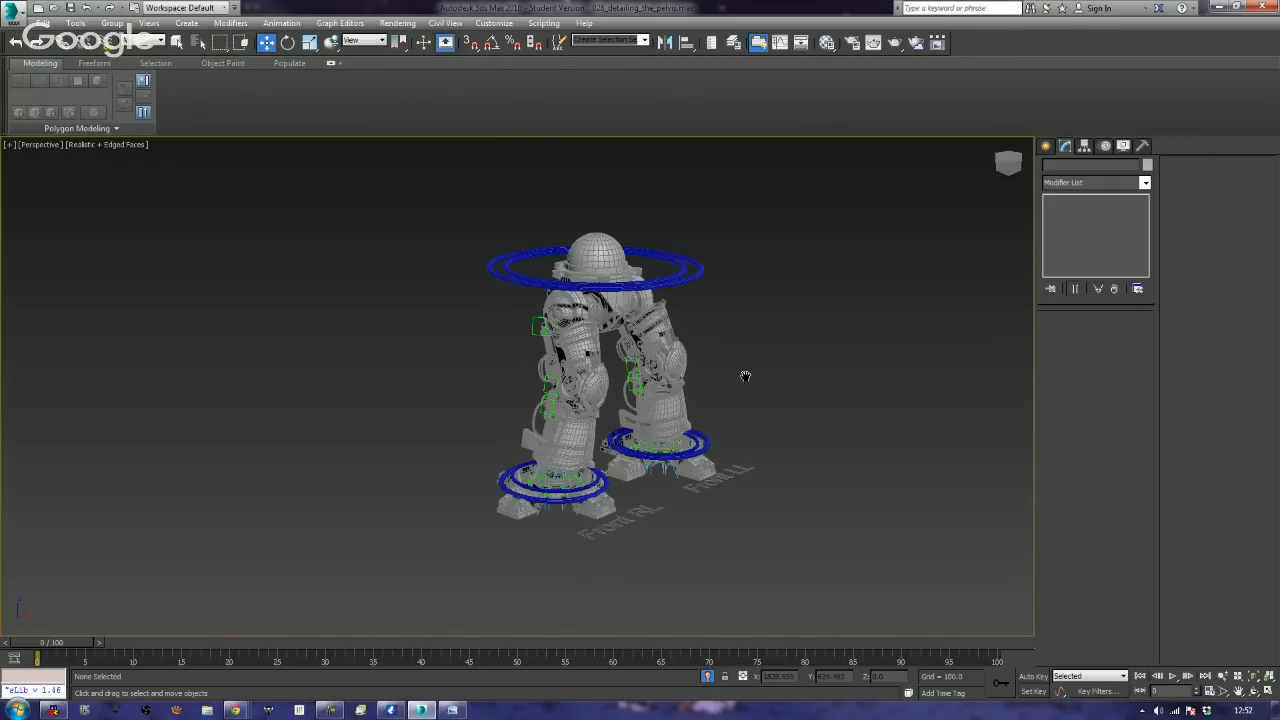
- Draw a box about 348 long, 402 wide and 341 high beside the legs in the Left view
alt+middle_drag(746, 374, 802, 421)
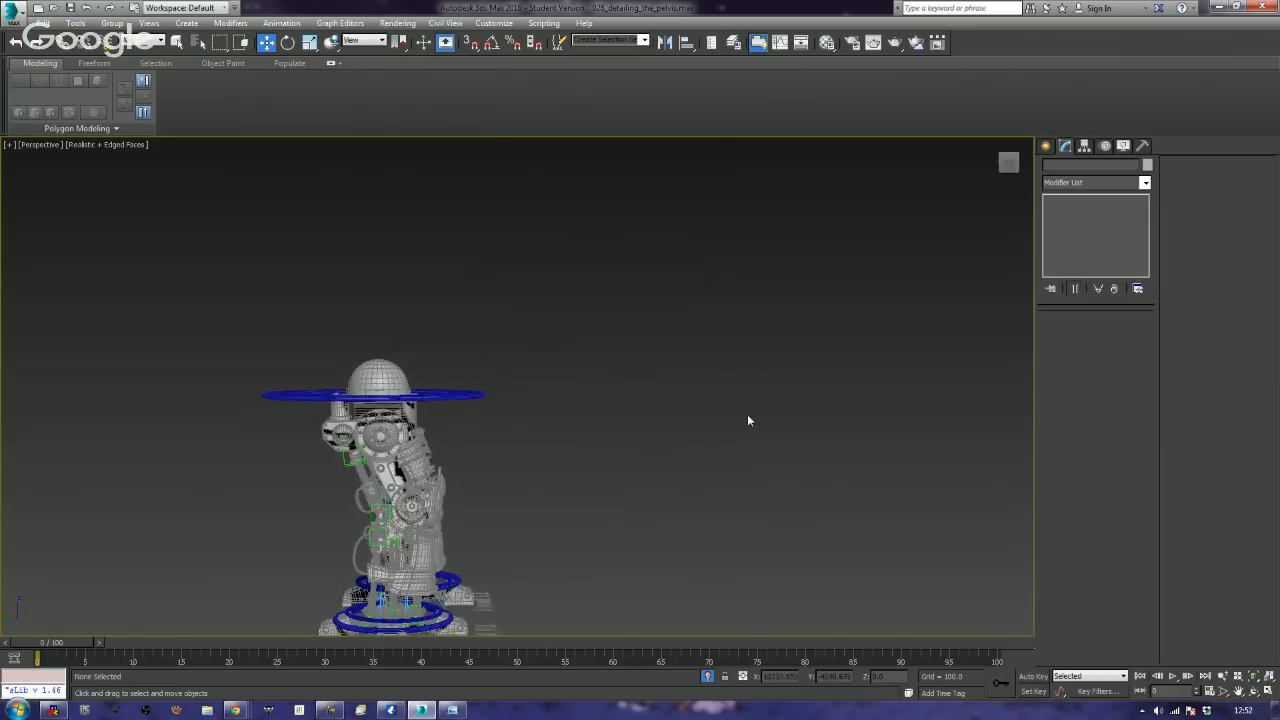
key(l)
scroll(747, 414, down, 8)
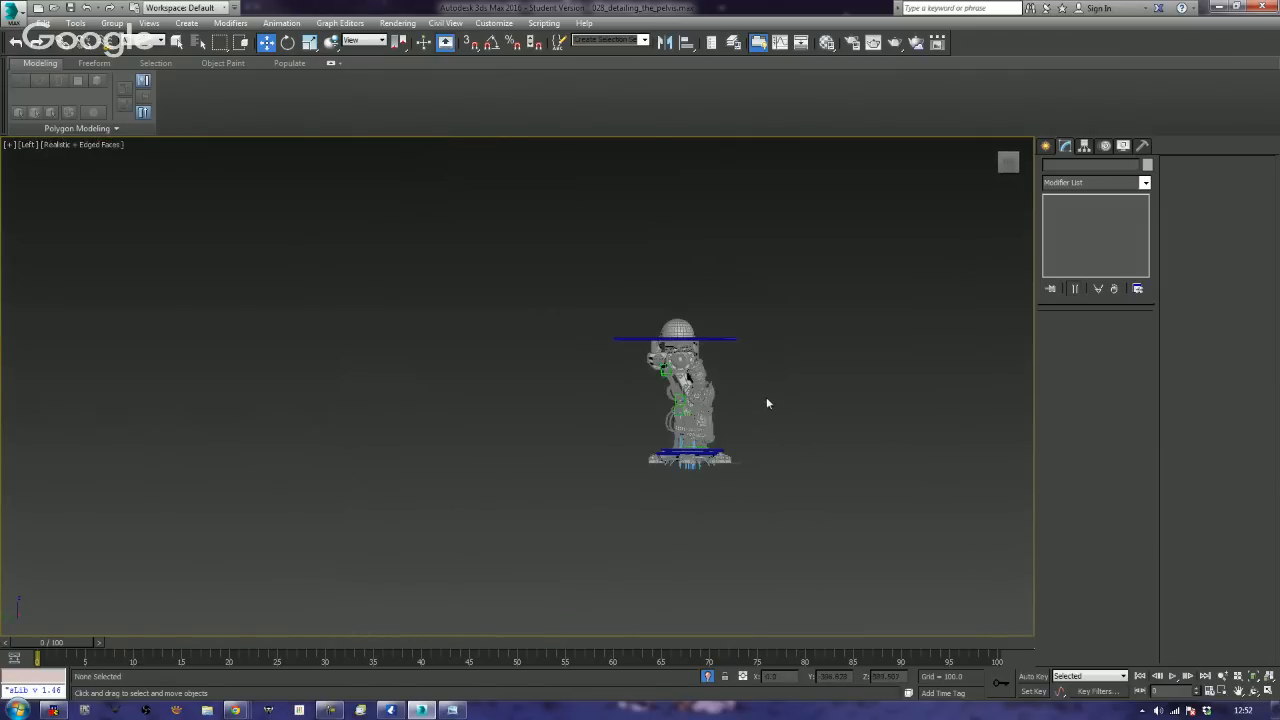
middle_drag(837, 306, 683, 391)
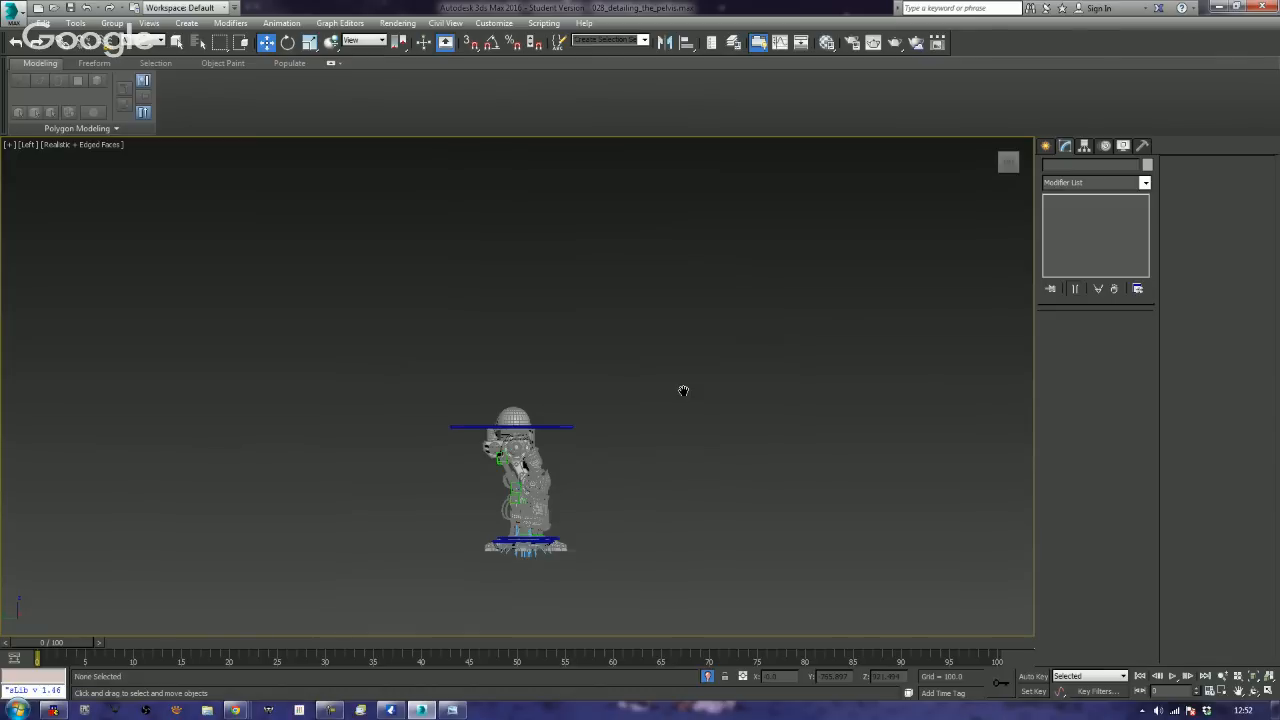
click(1046, 146)
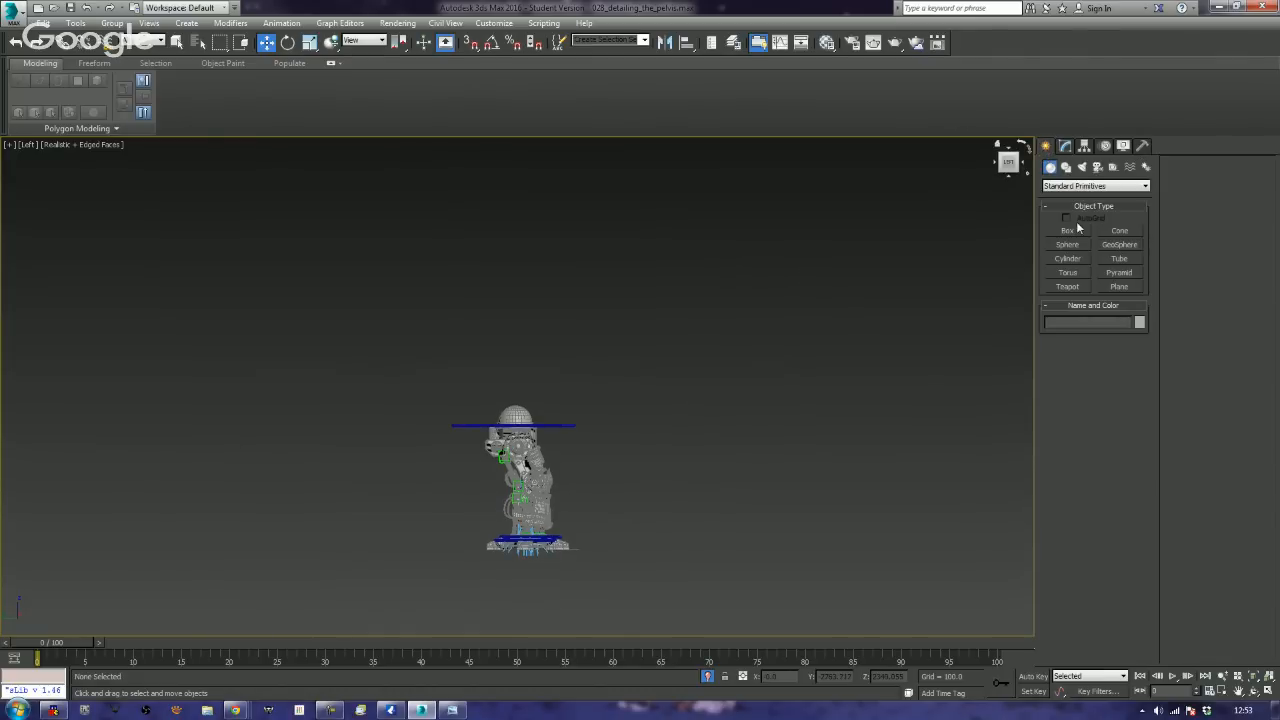
click(1072, 232)
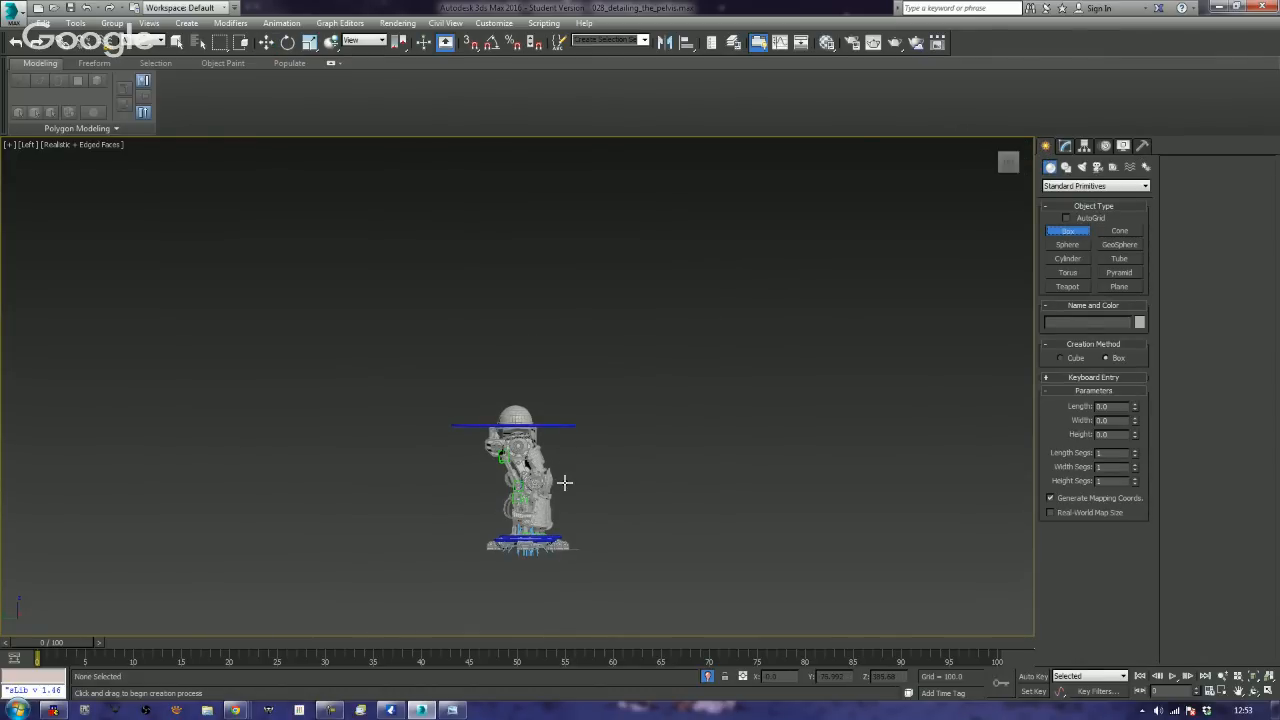
drag(565, 491, 636, 428)
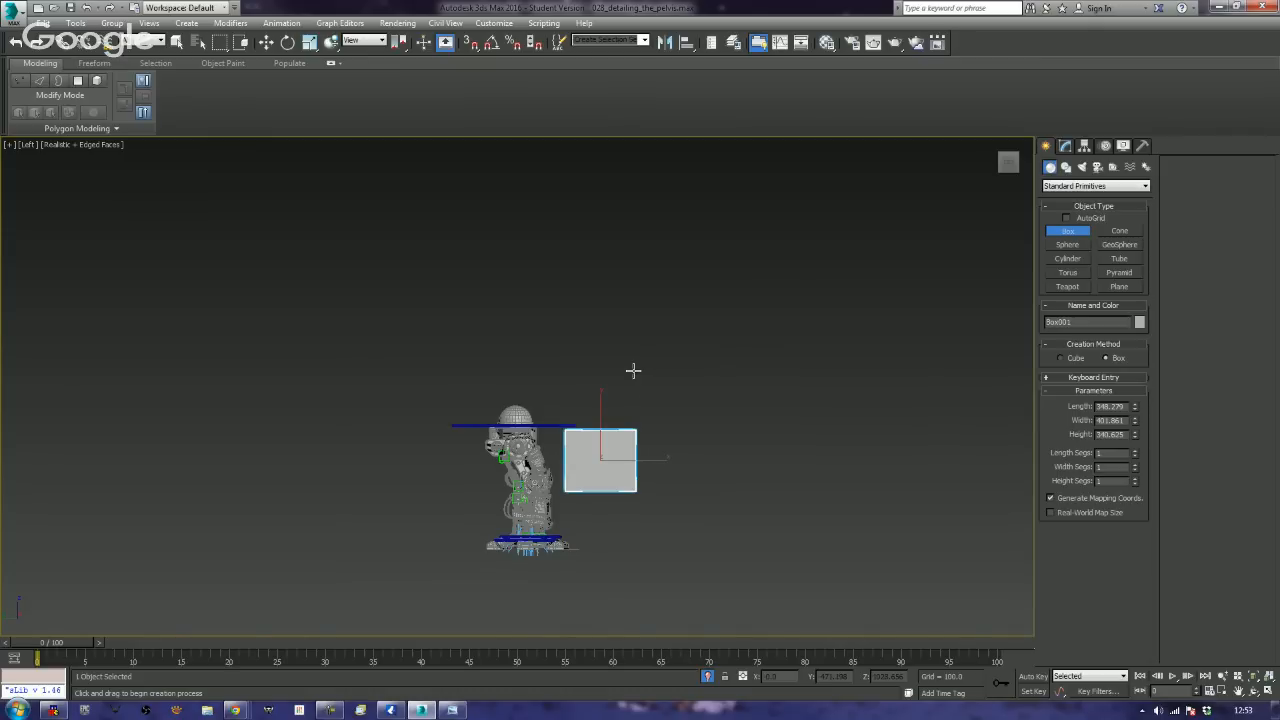
click(633, 371)
- Move the box in the Left view so it sits directly above the blue ring at the hips
key(w)
drag(605, 432, 530, 369)
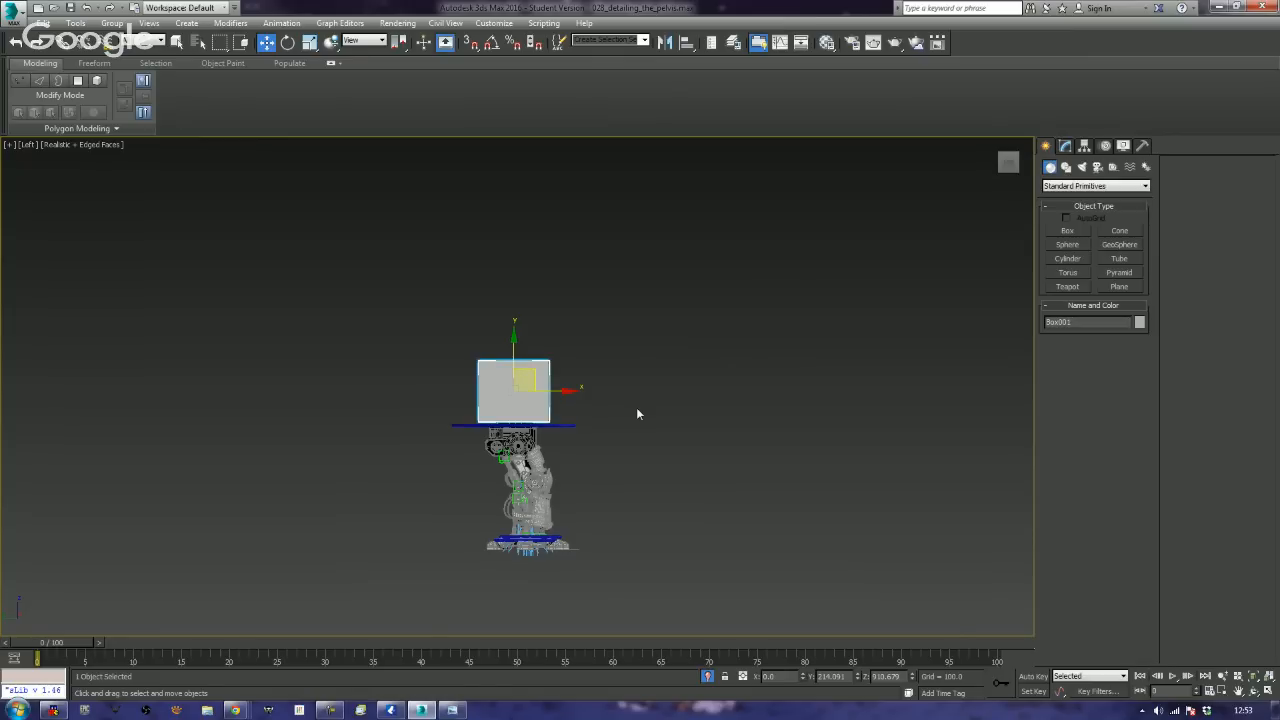
key(p)
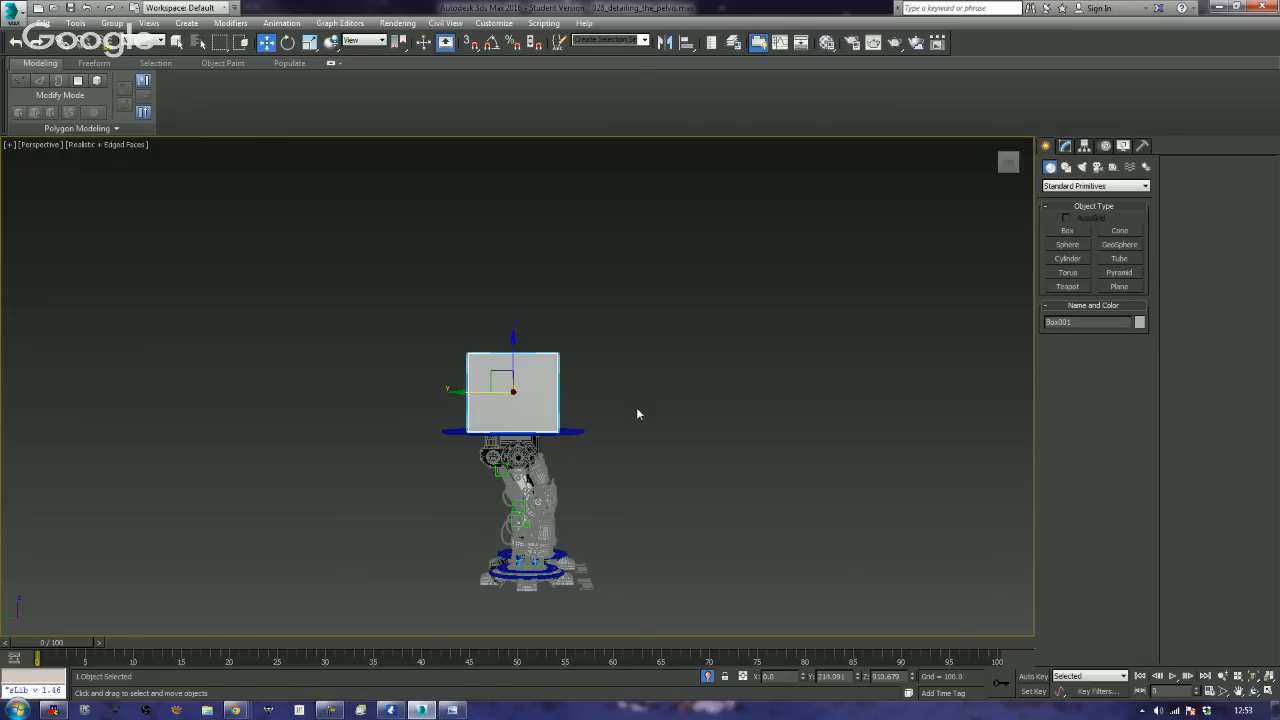
- Shift the box along X until it is centred over the pelvis in the Front view, at X about 425
alt+middle_drag(748, 430, 598, 397)
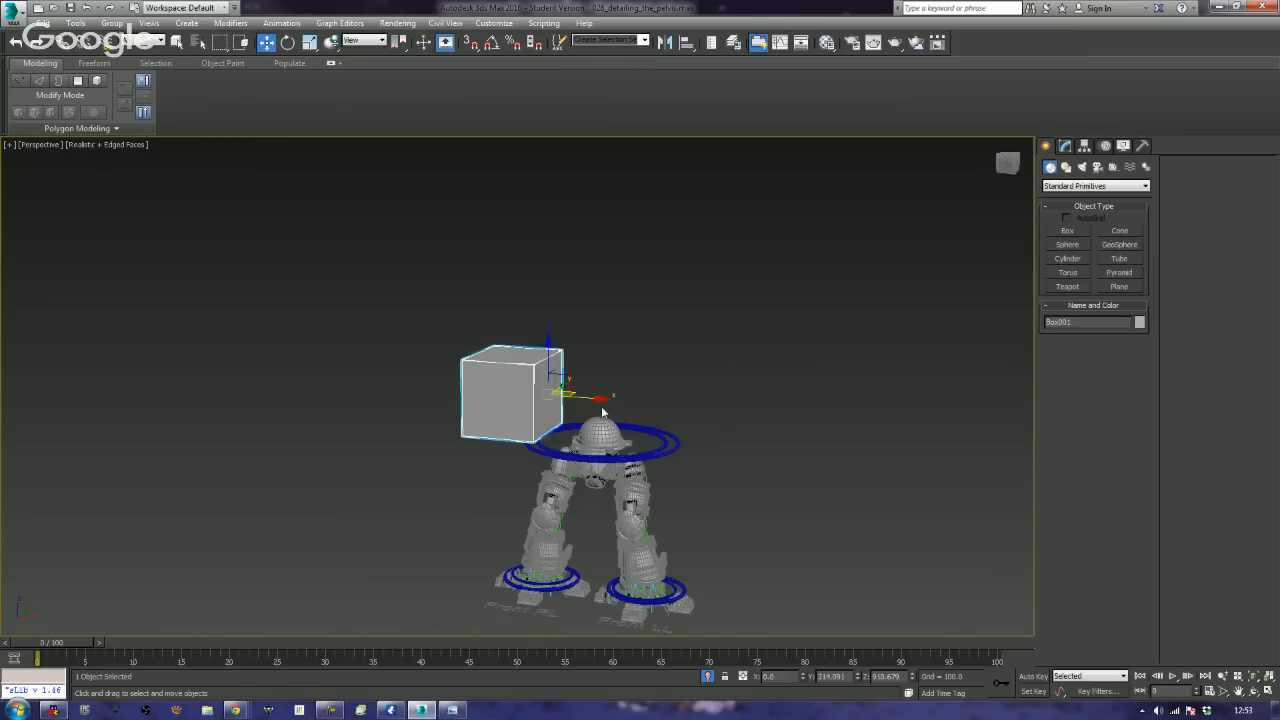
drag(597, 397, 649, 436)
alt+middle_drag(649, 436, 629, 497)
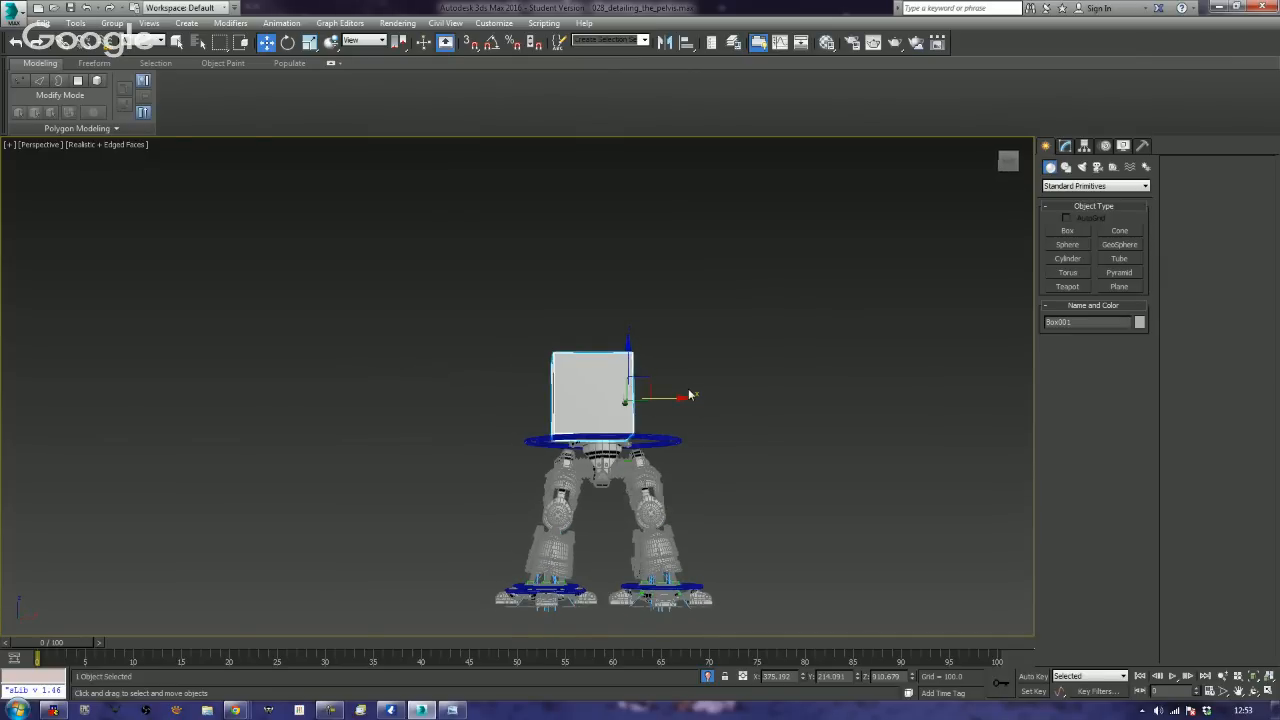
drag(688, 399, 698, 400)
alt+middle_drag(700, 453, 693, 468)
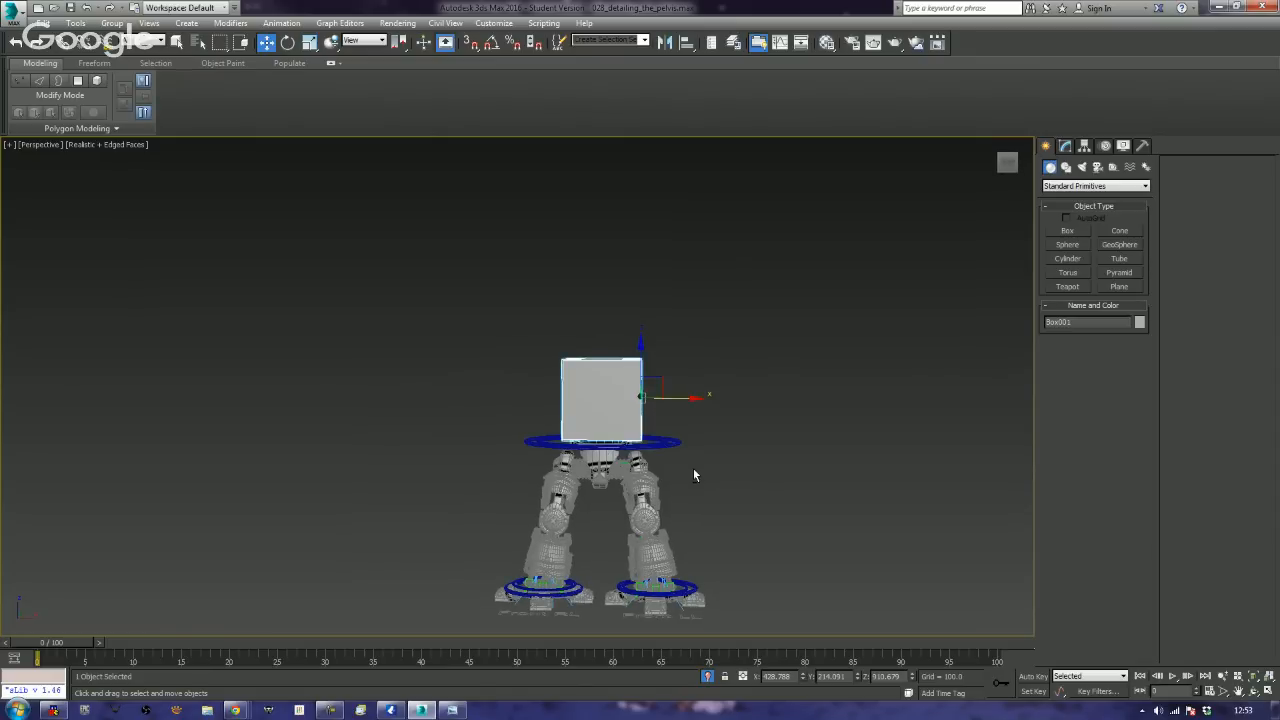
key(f)
key(z)
scroll(666, 386, down, 2)
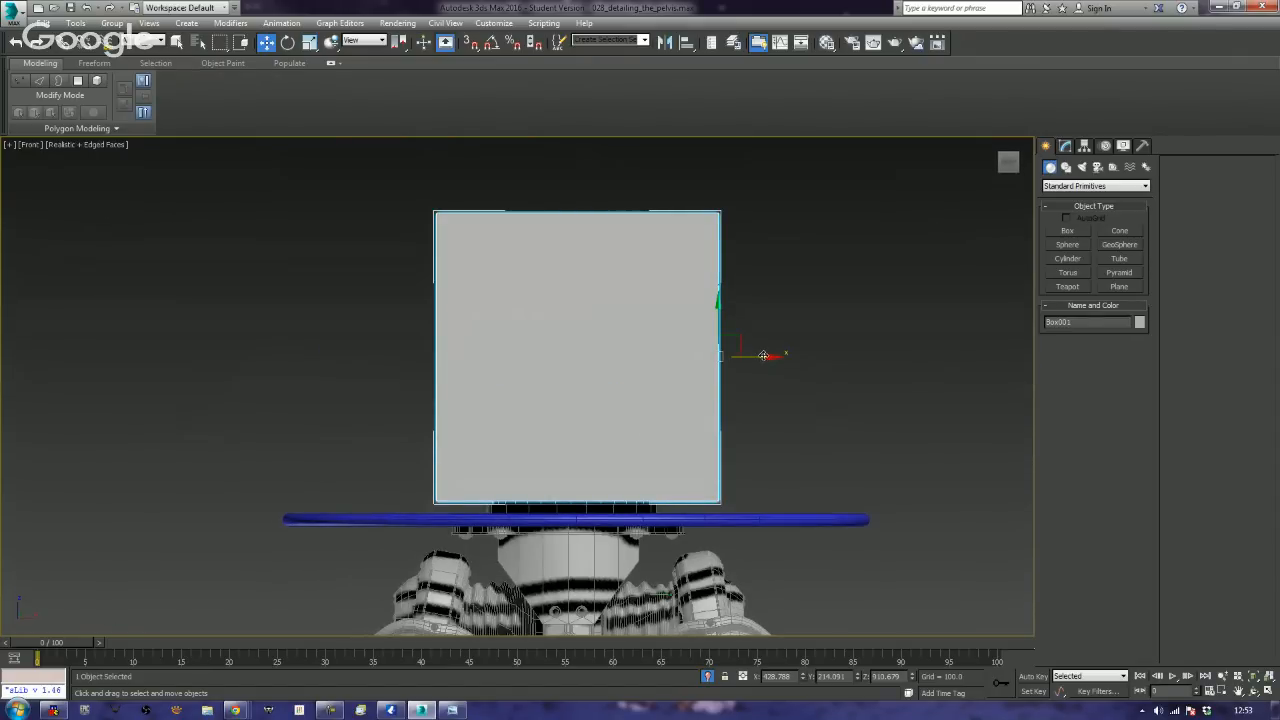
drag(763, 355, 760, 356)
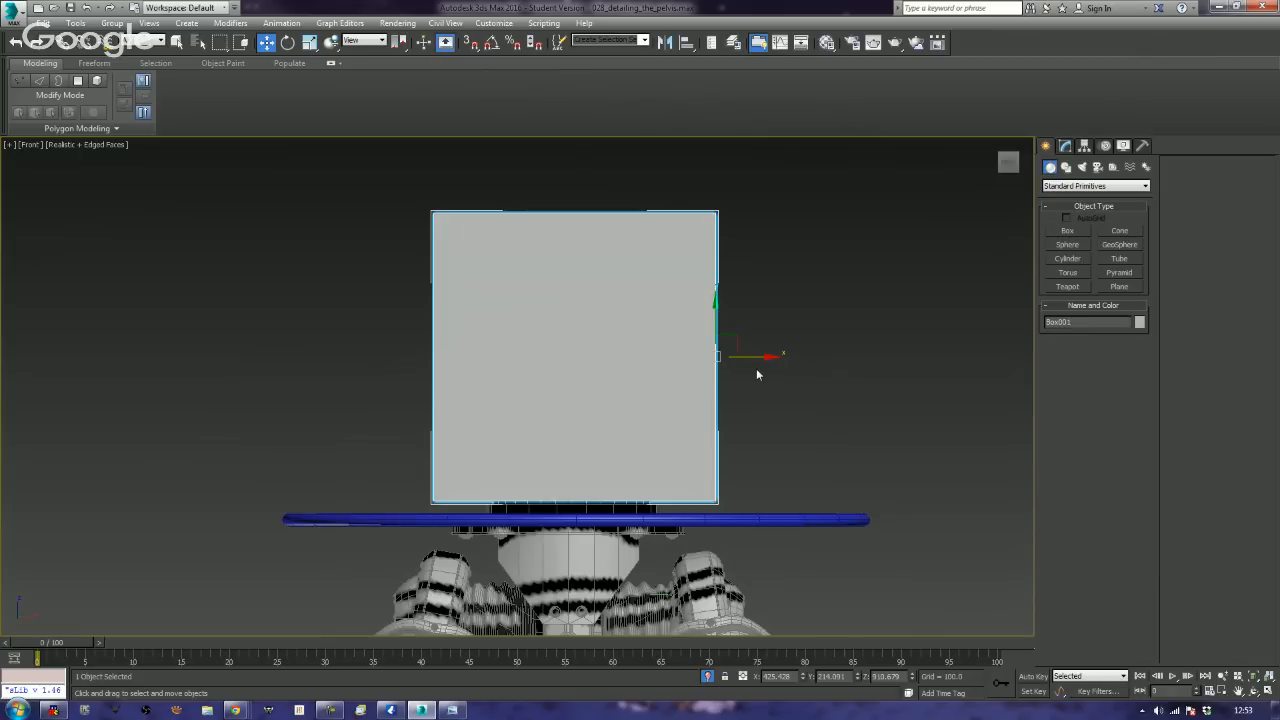
scroll(756, 368, down, 3)
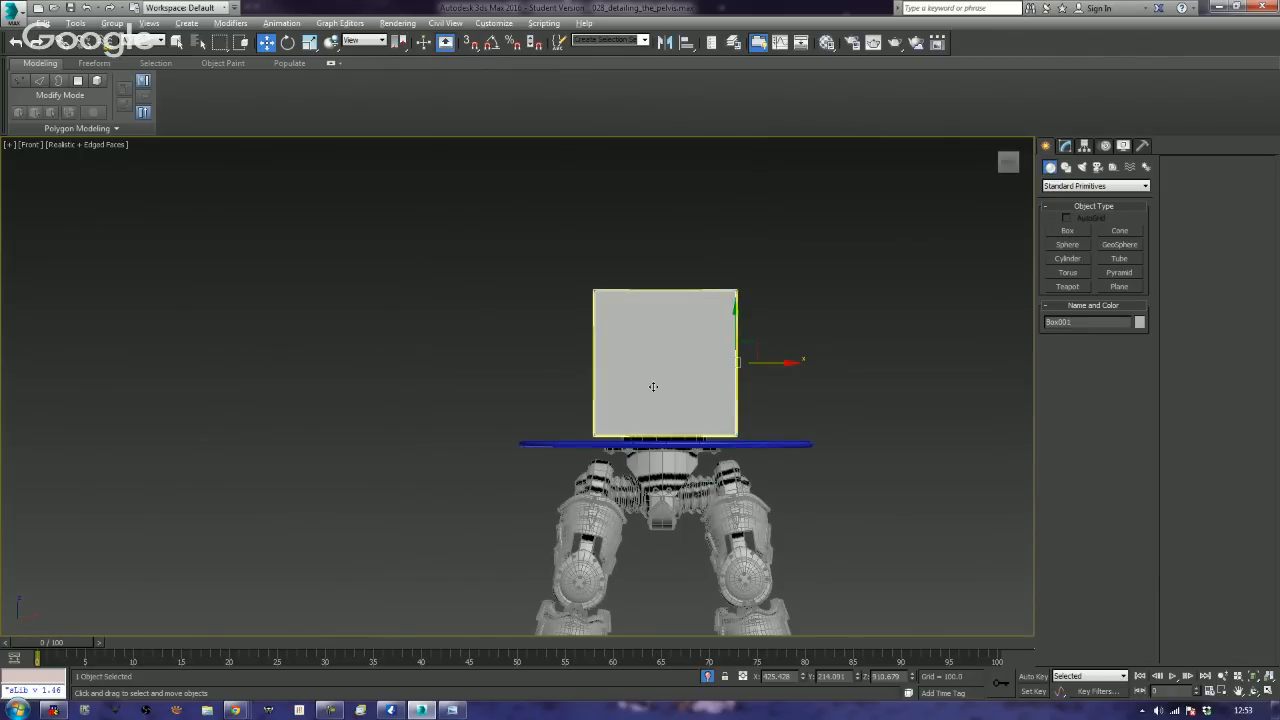
- Convert the box to an Editable Poly and center its pivot to the object
key(p)
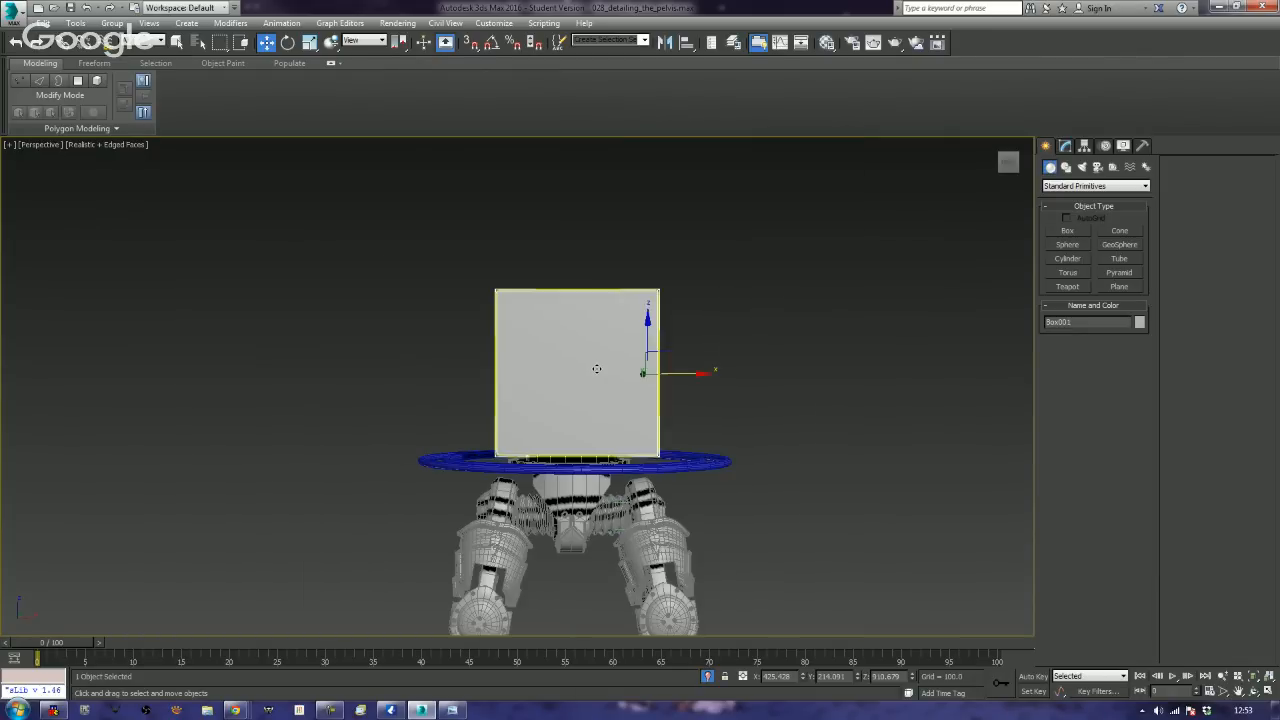
right_click(598, 386)
mouse_move(660, 522)
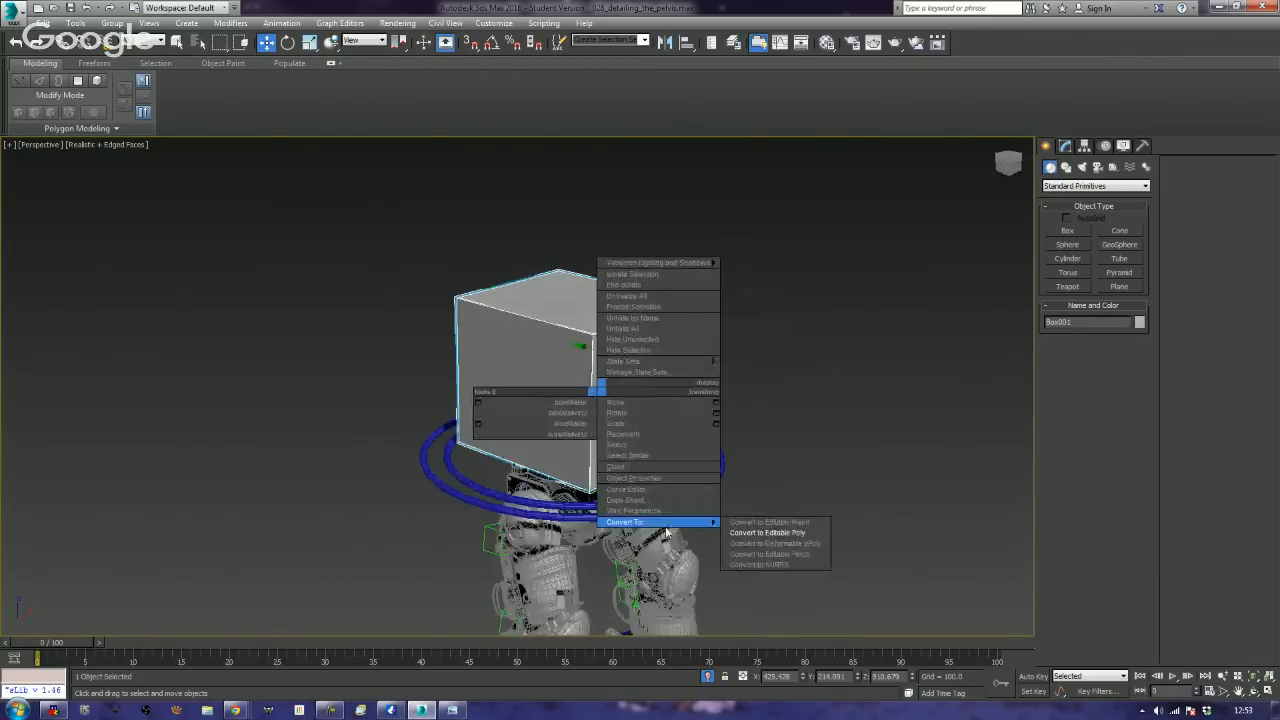
click(749, 534)
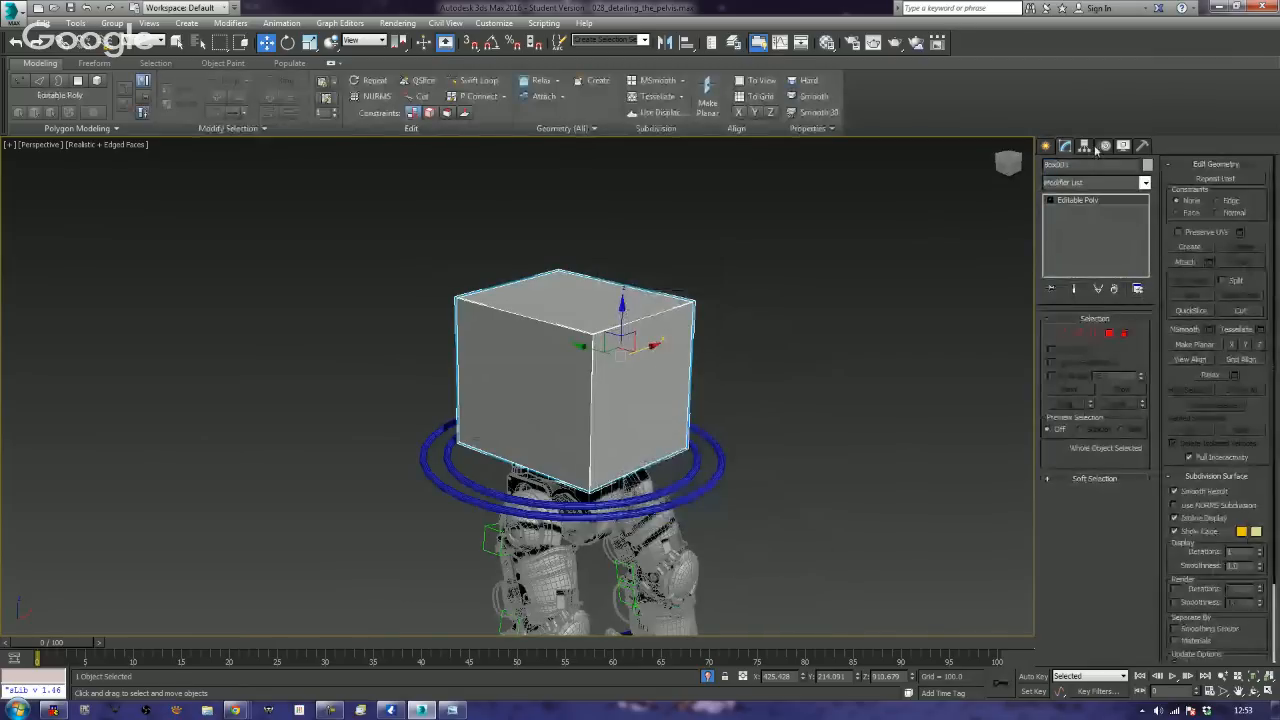
click(1085, 146)
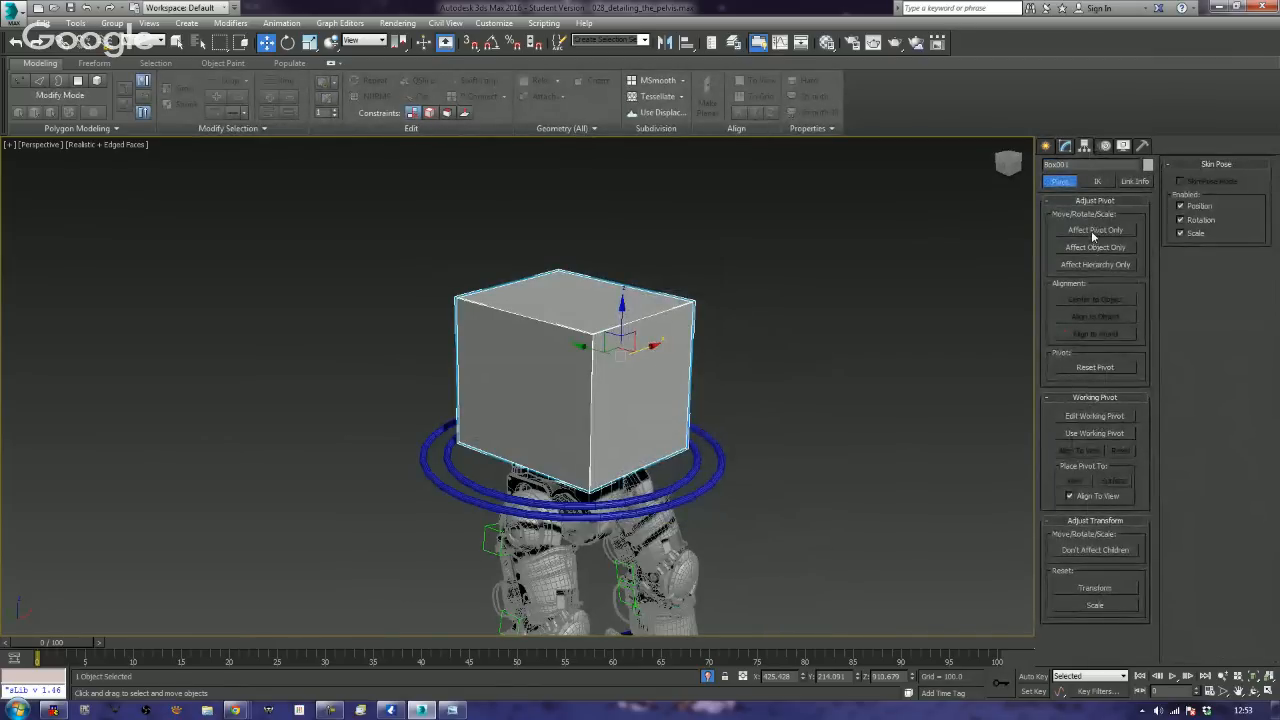
click(1095, 231)
click(1096, 300)
click(1095, 230)
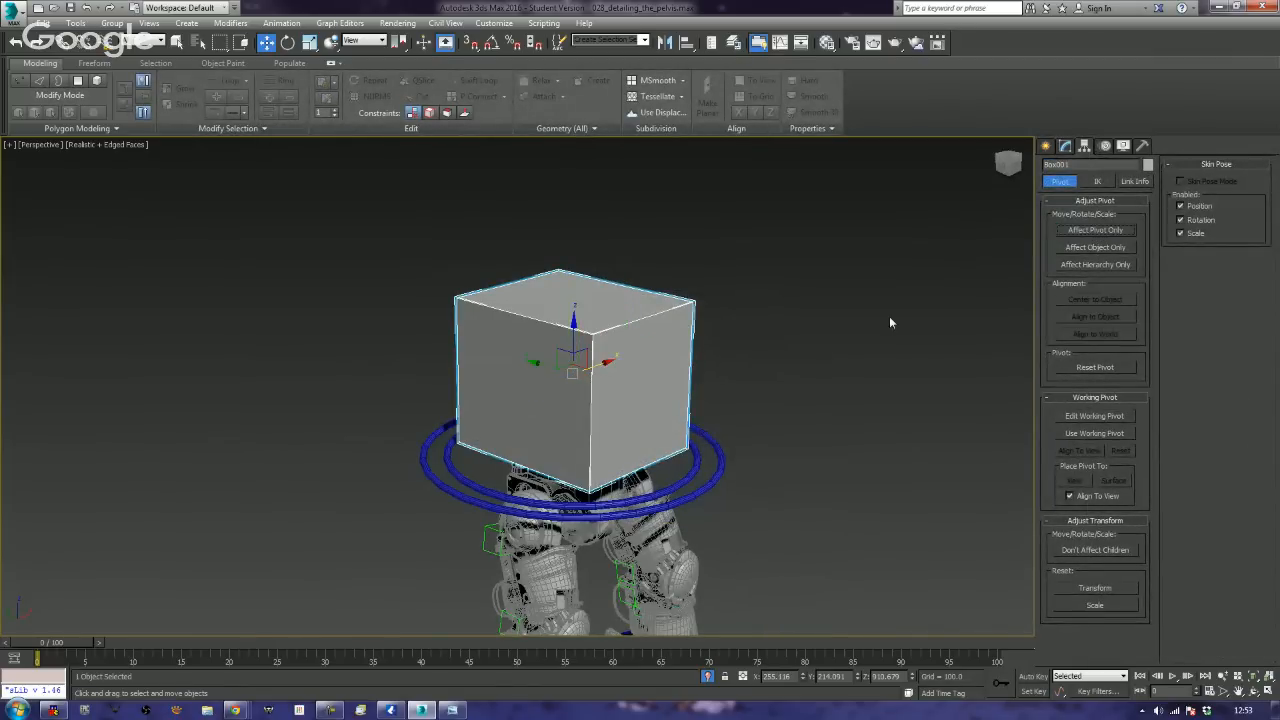
- Scale the box non-uniformly to about 116% along X and convert it to Editable Poly again
alt+middle_drag(889, 316, 820, 367)
key(e)
key(r)
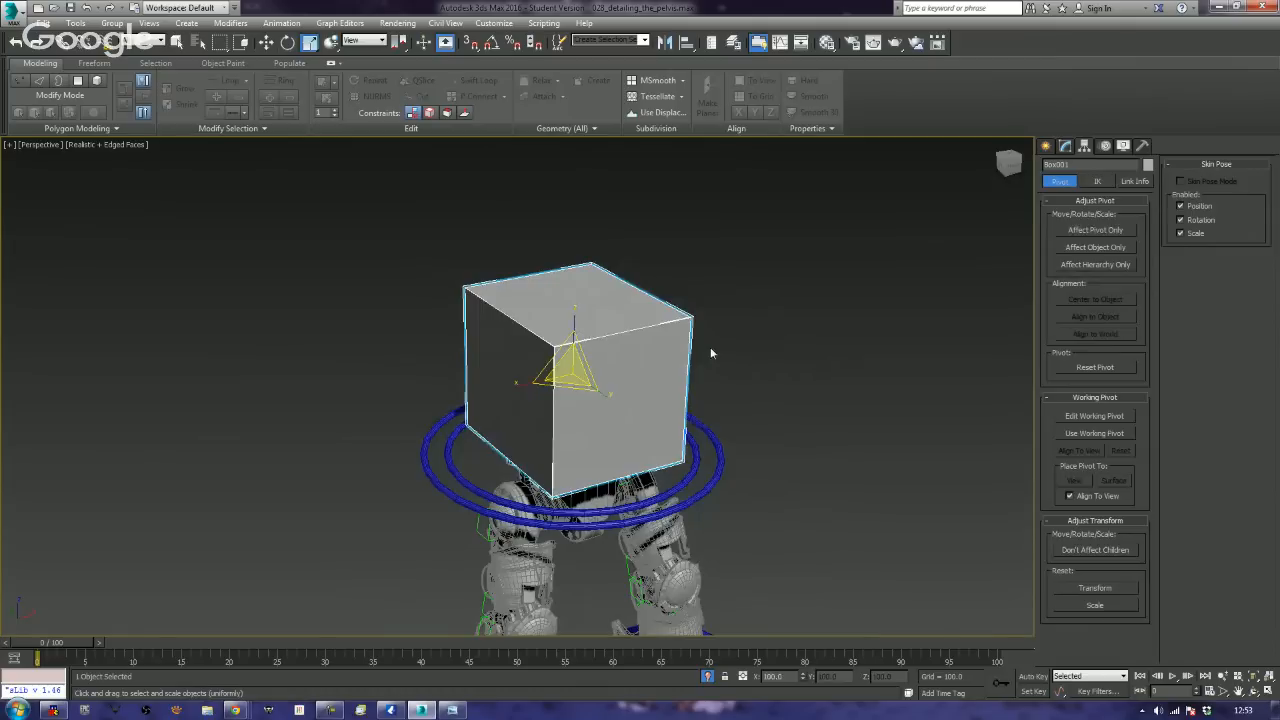
key(r)
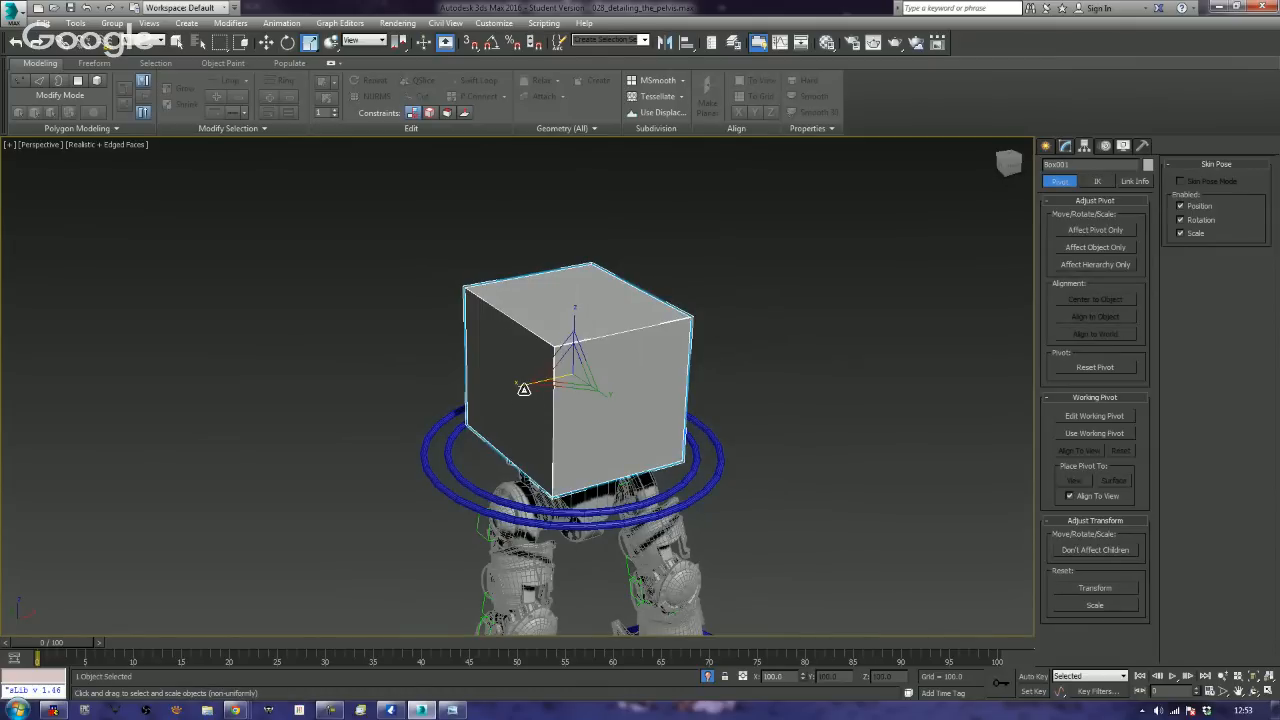
drag(526, 386, 517, 393)
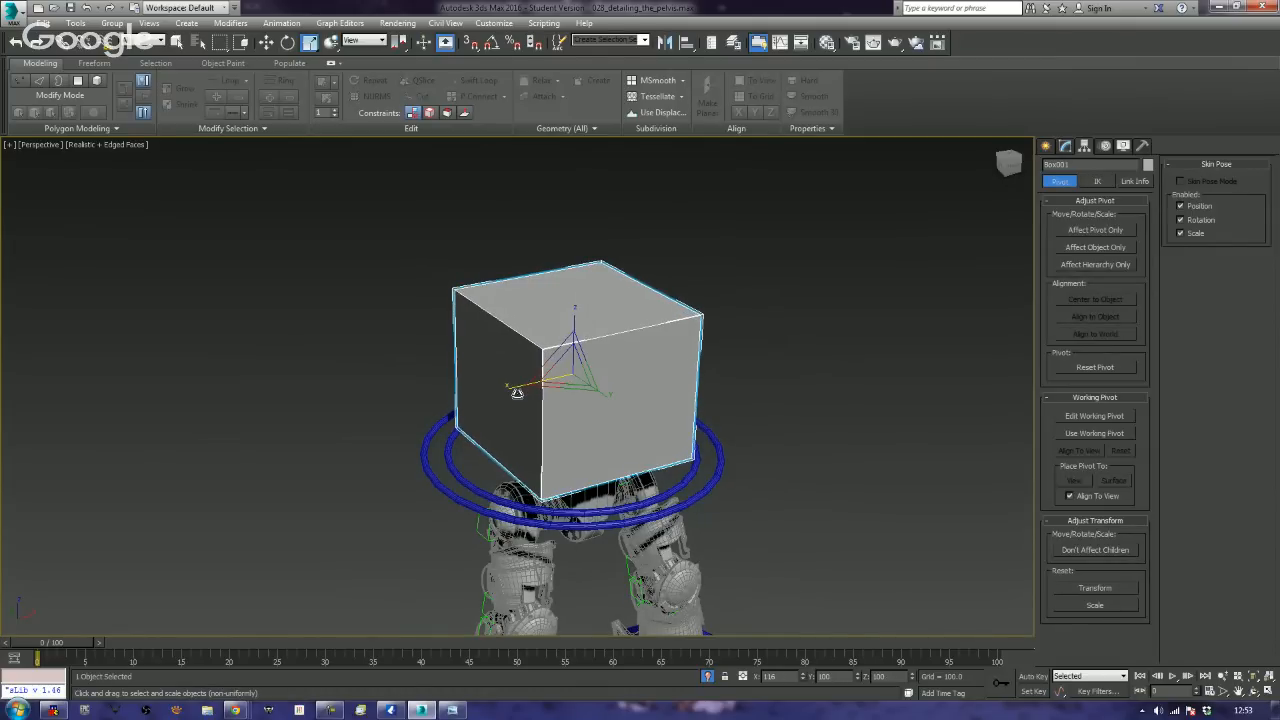
right_click(680, 390)
mouse_move(745, 526)
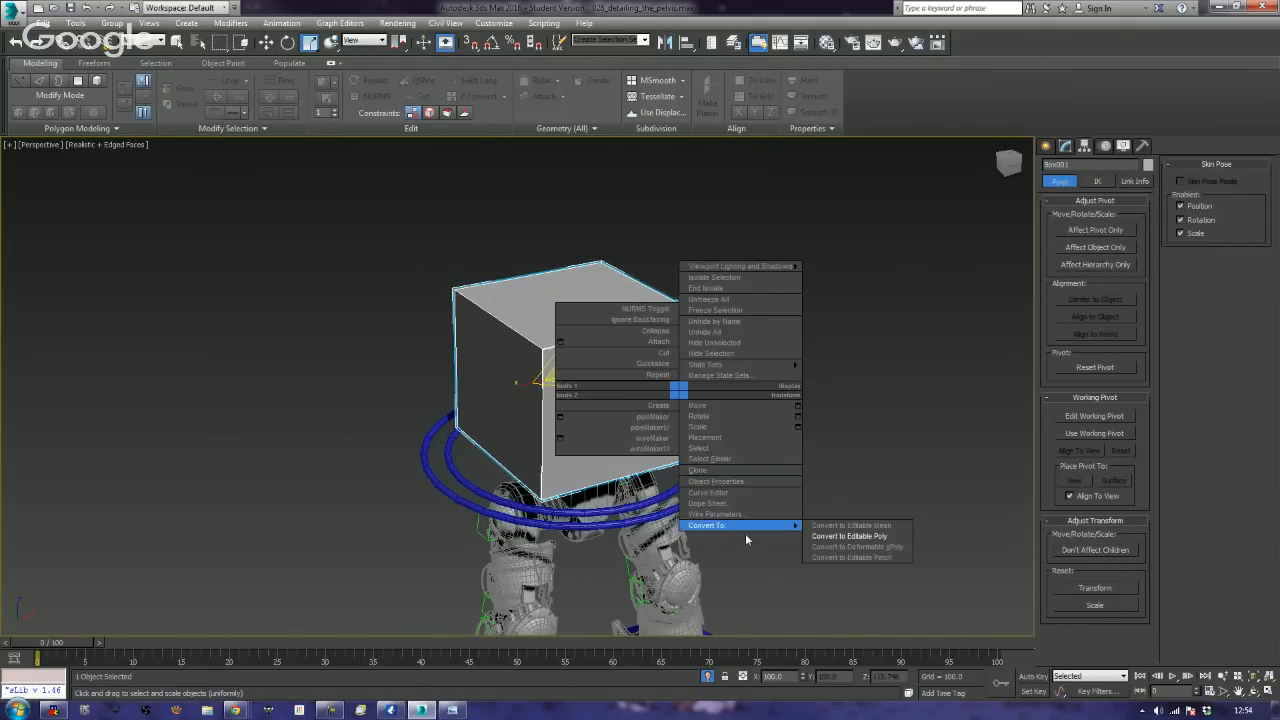
click(838, 536)
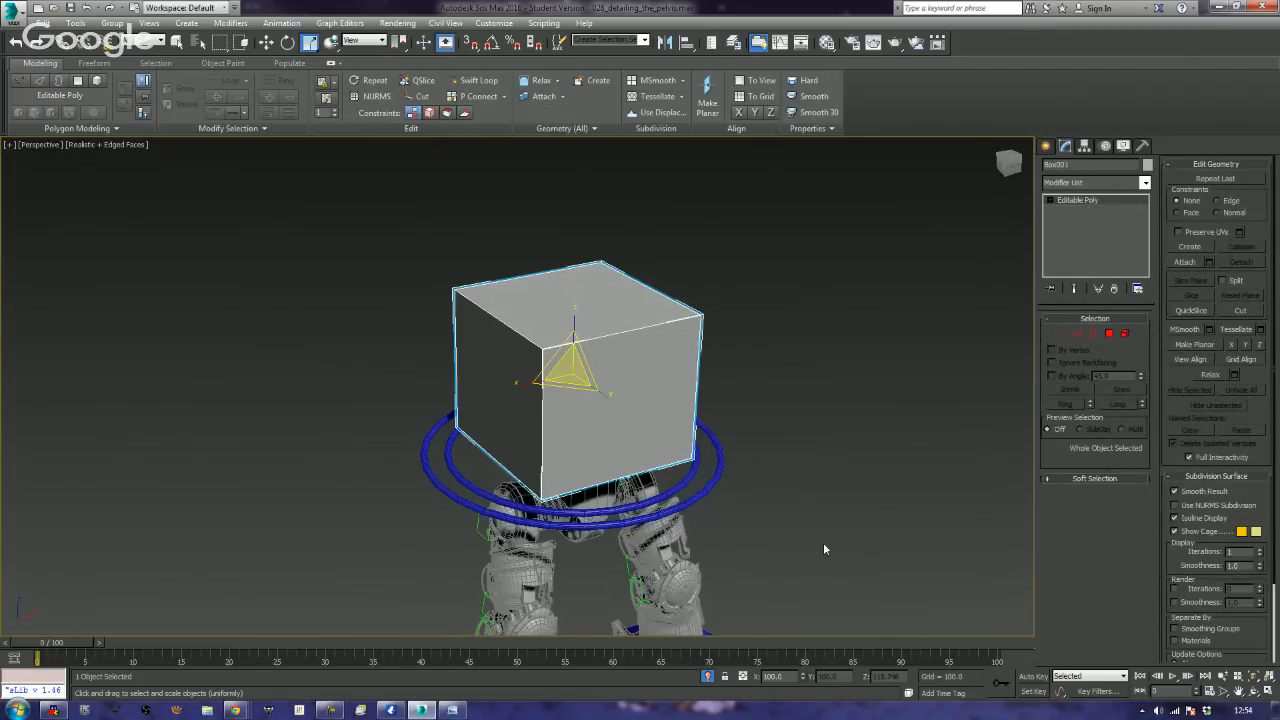
- Clone the Front LL text as a single copy raised from the floor to about Z 713, near hip-ring height
alt+middle_drag(446, 457, 540, 440)
scroll(647, 473, down, 4)
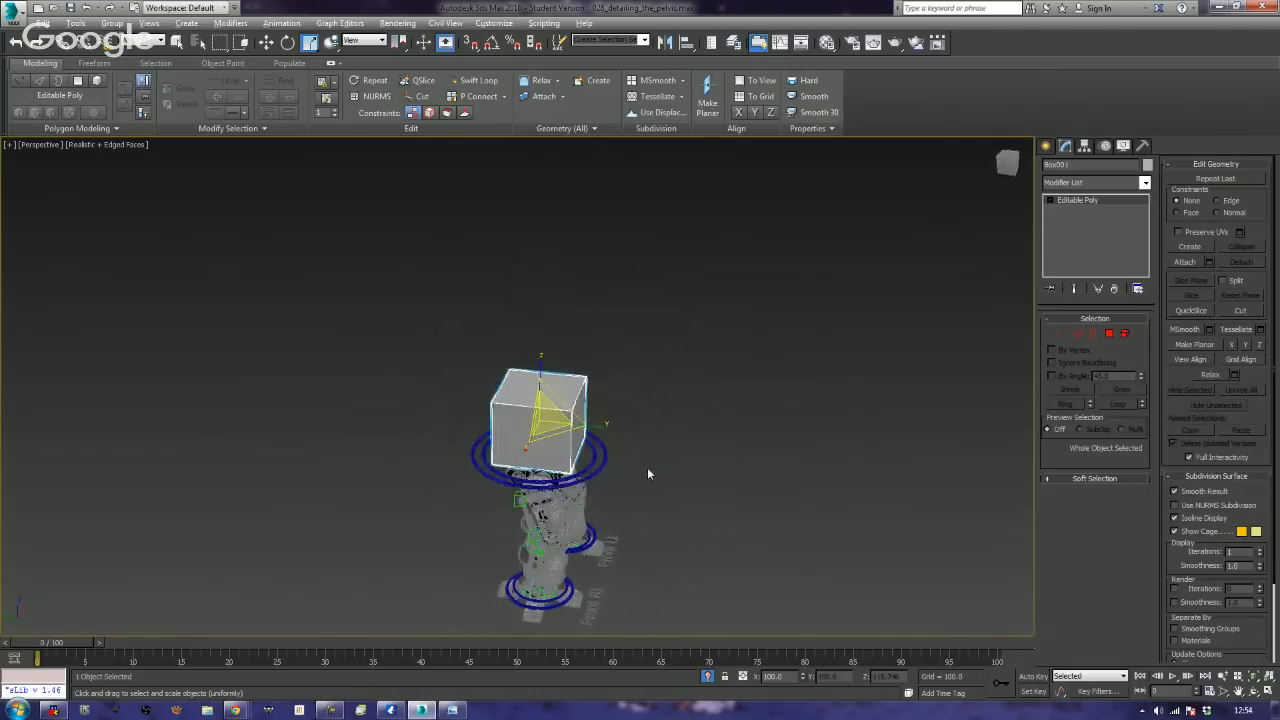
scroll(663, 440, up, 4)
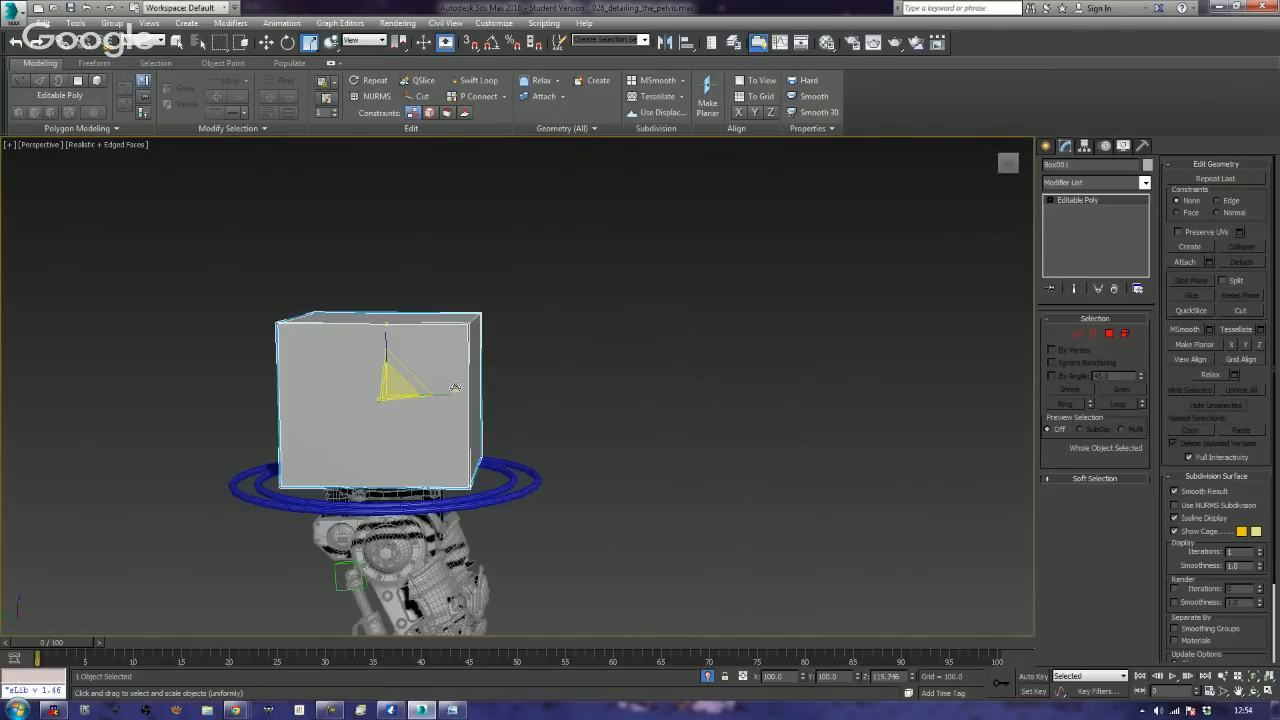
alt+middle_drag(455, 387, 650, 518)
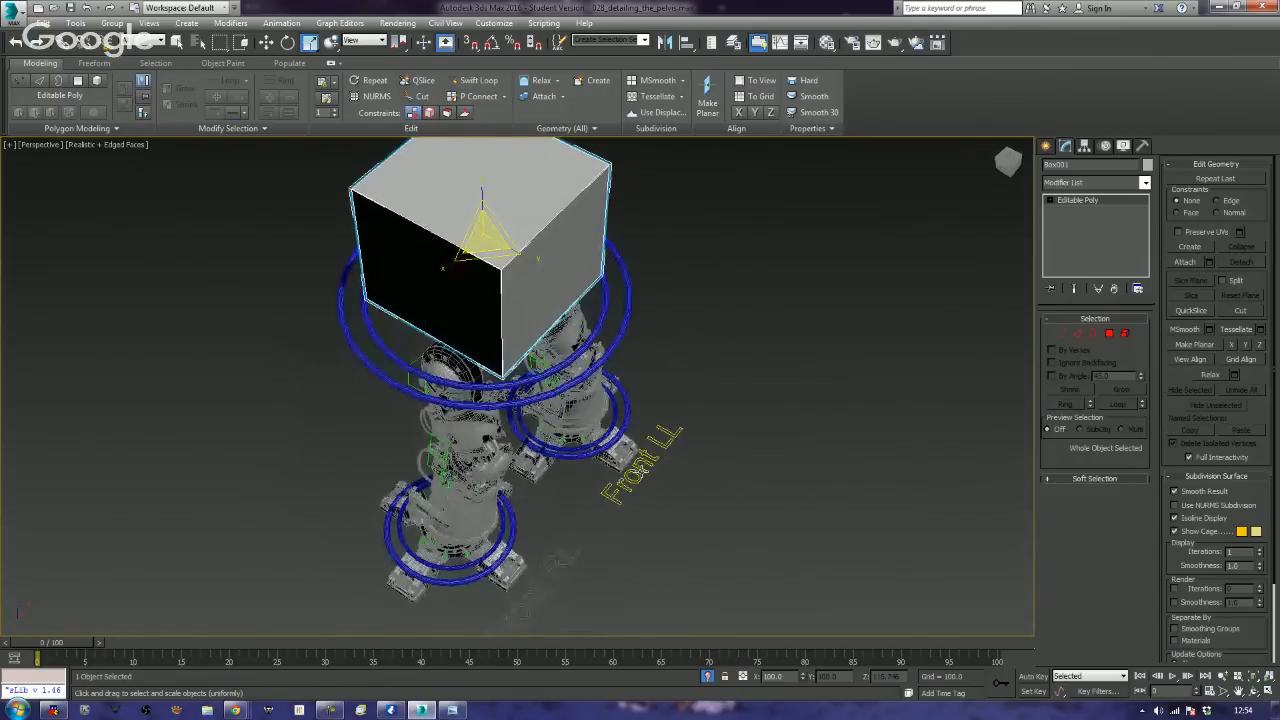
click(660, 436)
key(w)
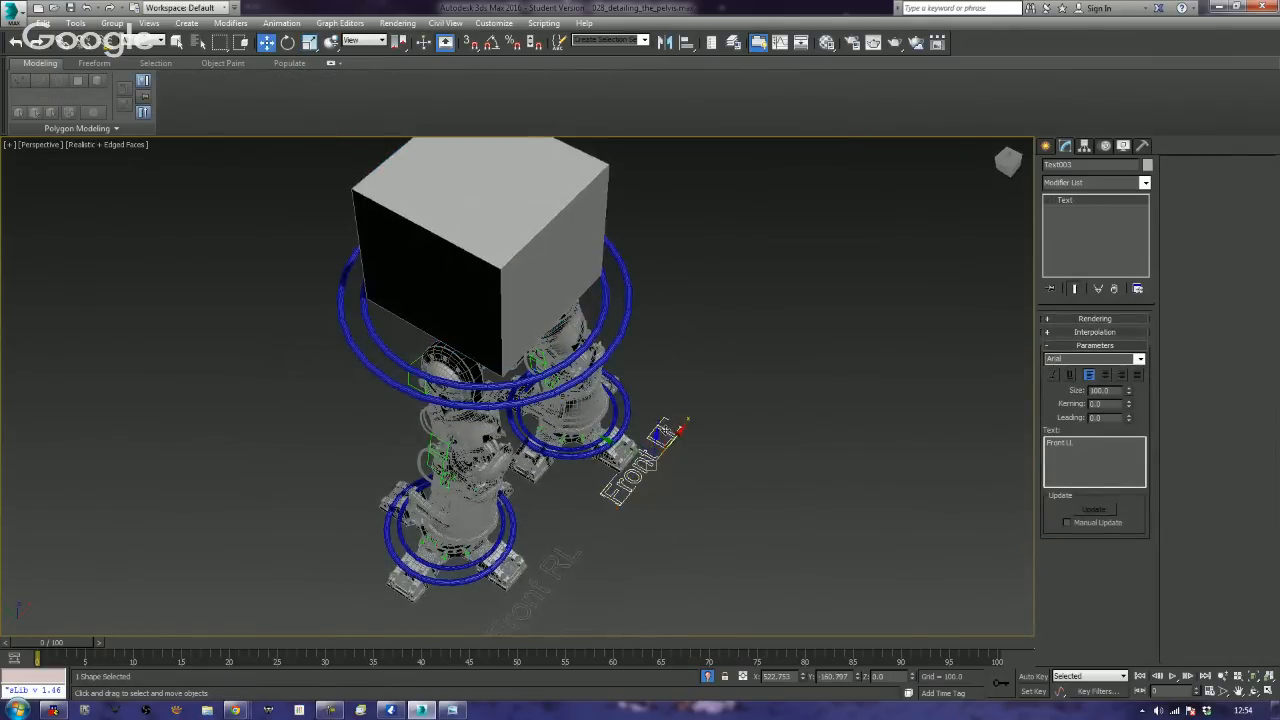
mouse_move(663, 430)
mouse_down()
mouse_move(670, 220)
mouse_move(668, 238)
mouse_up()
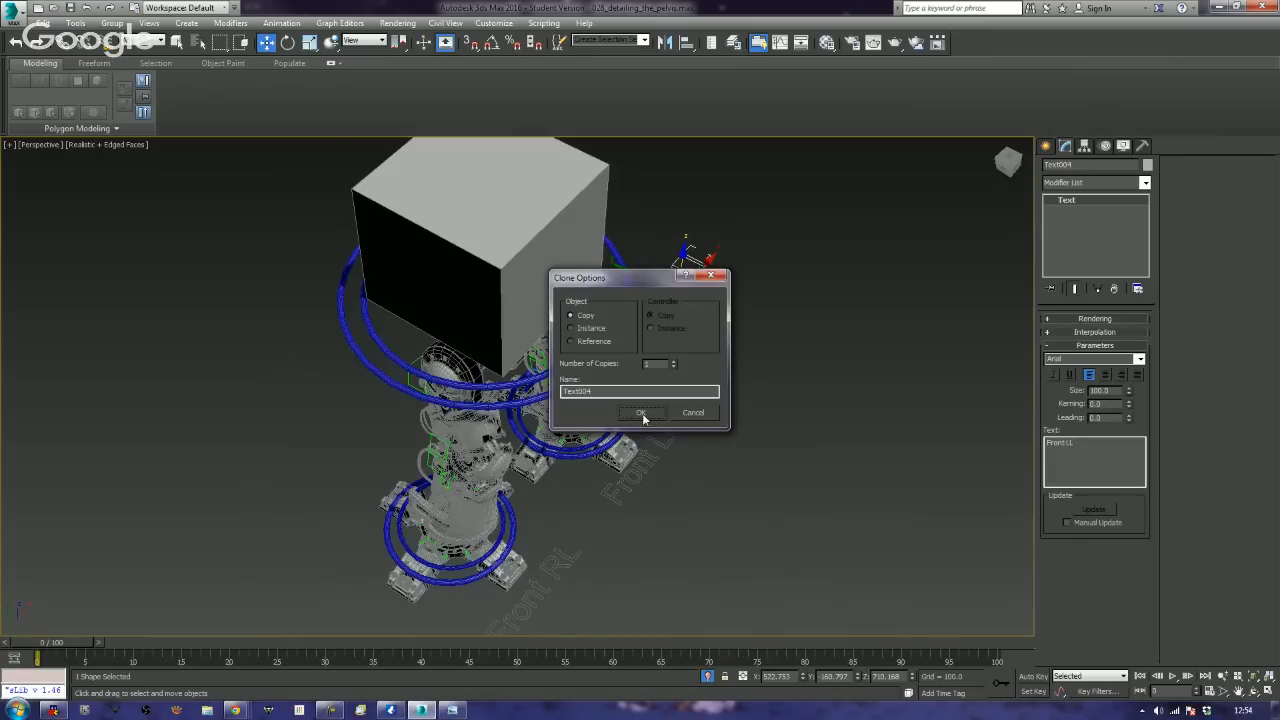
click(641, 412)
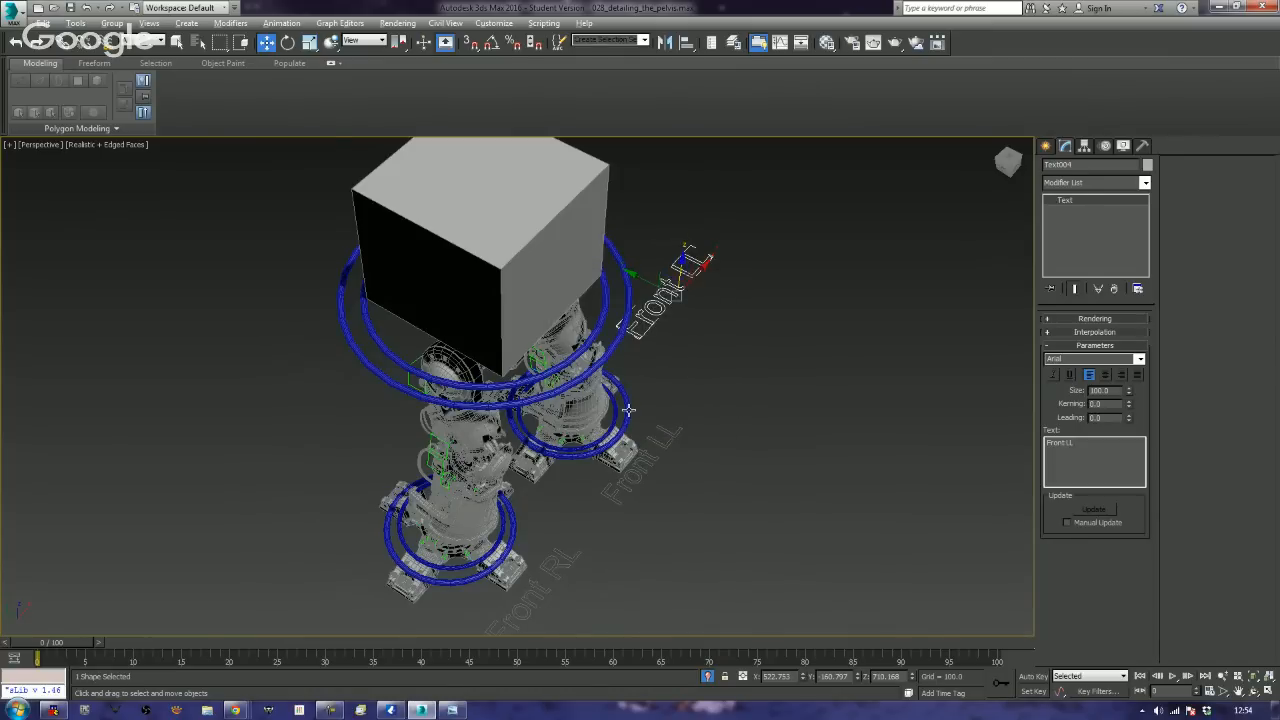
- Move the copied label to the middle in front of the box, at about X 249, Y 217, Z 759
mouse_move(805, 343)
alt+middle_down()
mouse_move(737, 354)
mouse_move(734, 369)
mouse_move(752, 368)
alt+middle_up()
drag(751, 368, 652, 371)
alt+middle_drag(572, 403, 697, 343)
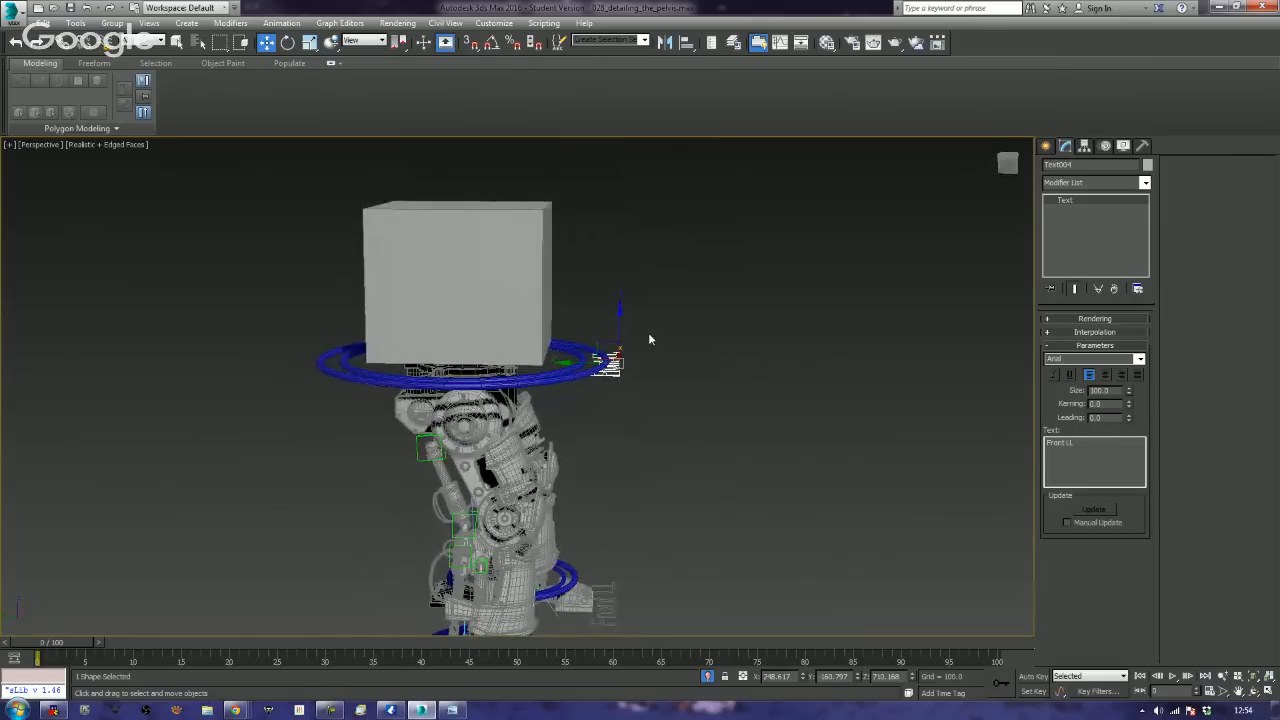
drag(606, 348, 784, 242)
click(782, 248)
alt+middle_drag(779, 255, 692, 362)
- Shorten the copied label's text to "Front" and clear the selection
click(690, 364)
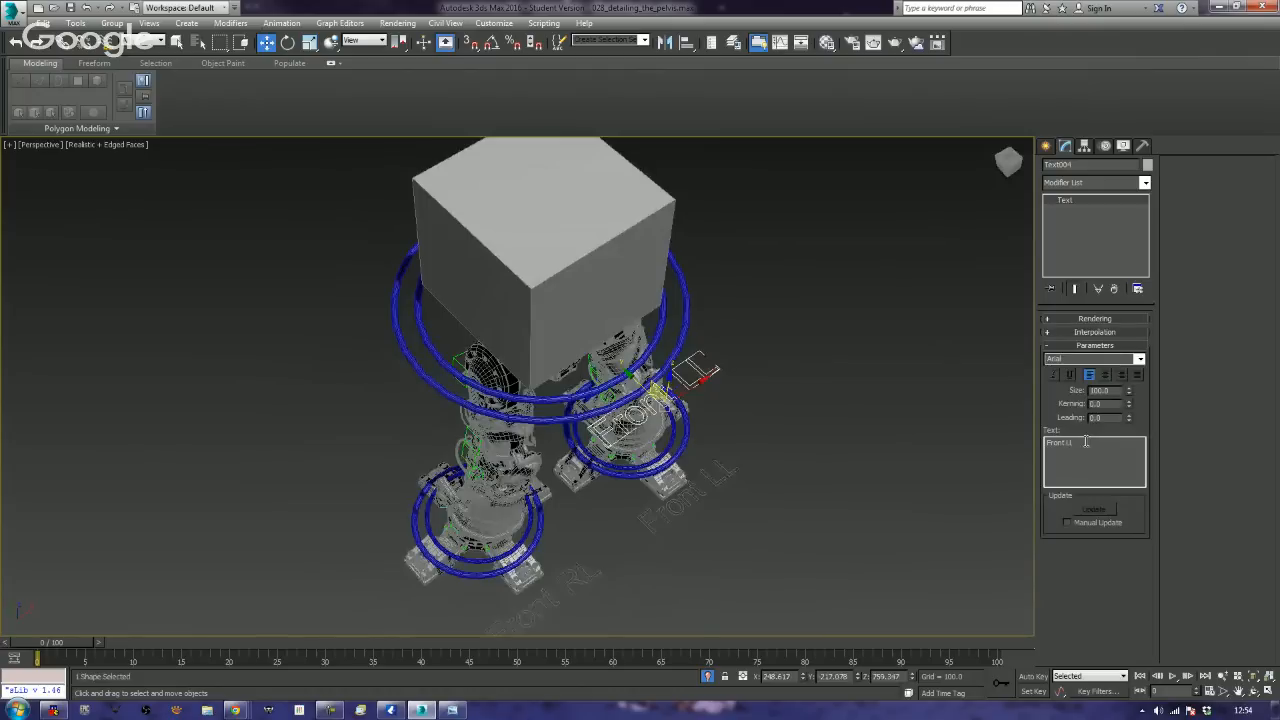
double_click(1086, 441)
key(BackSpace)
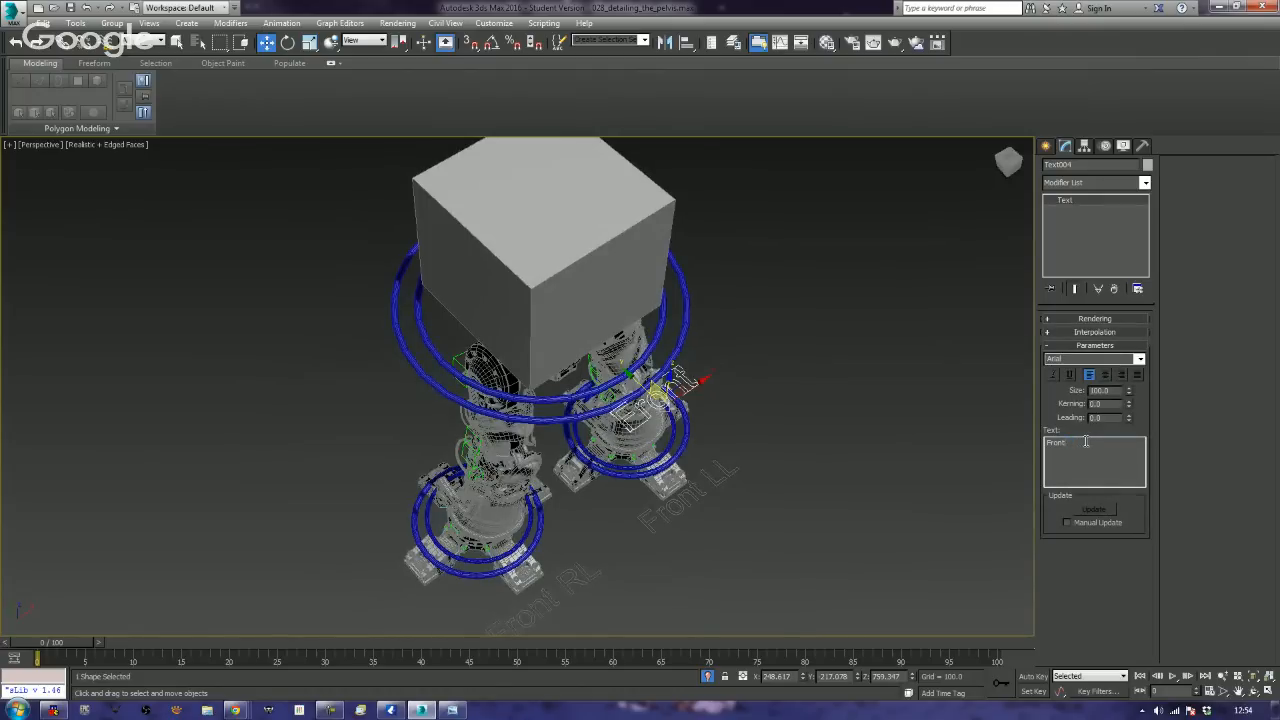
click(912, 423)
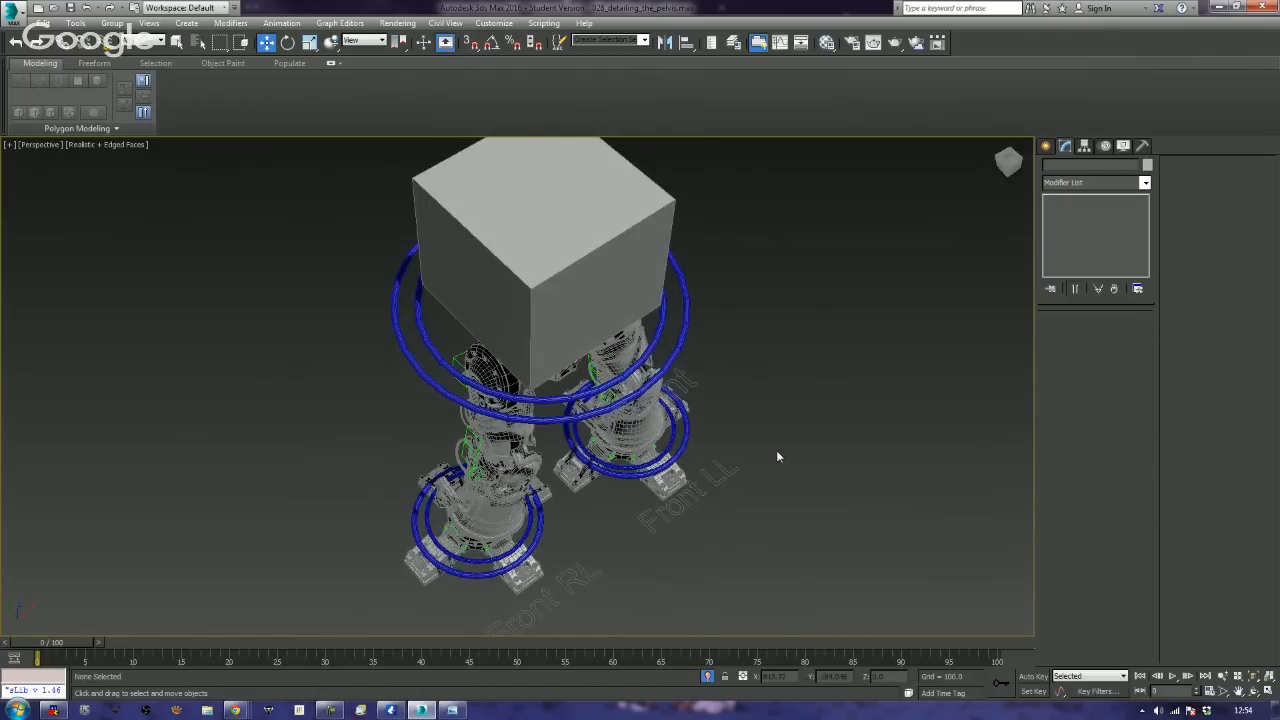
- Select the Front label together with the box, hide everything unselected and clear the selection
alt+middle_drag(777, 451, 781, 315)
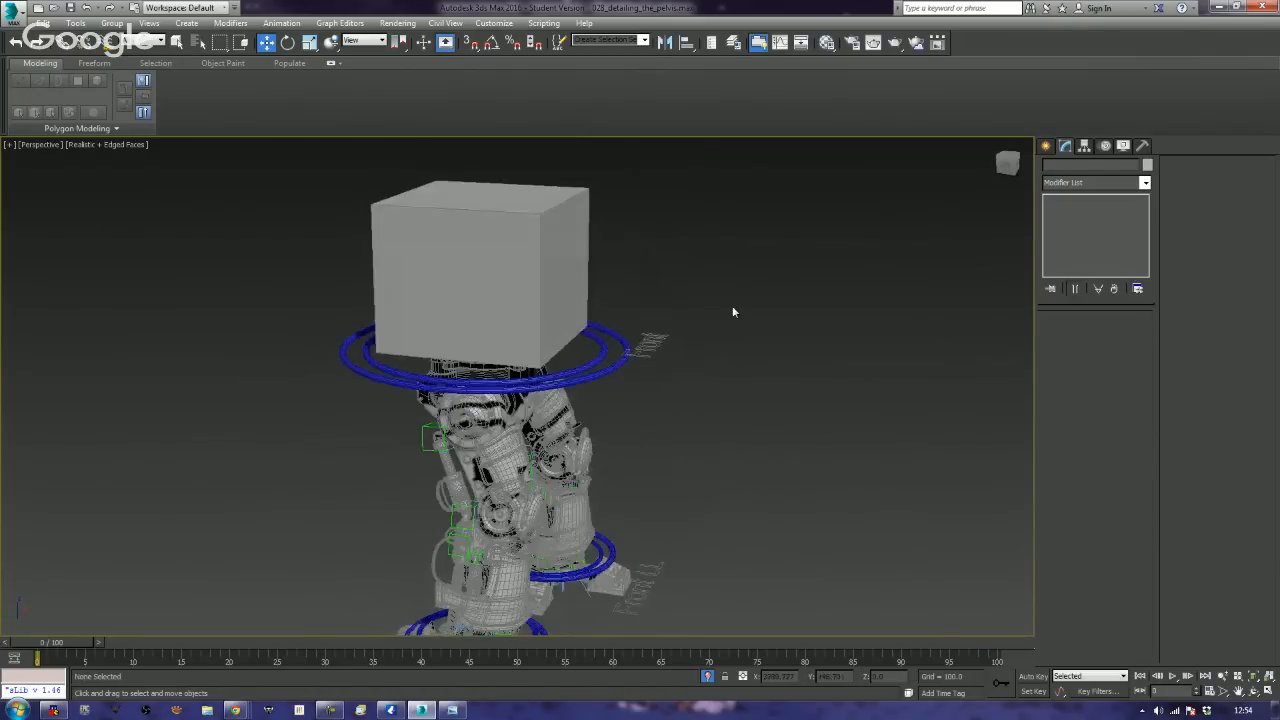
drag(719, 310, 652, 368)
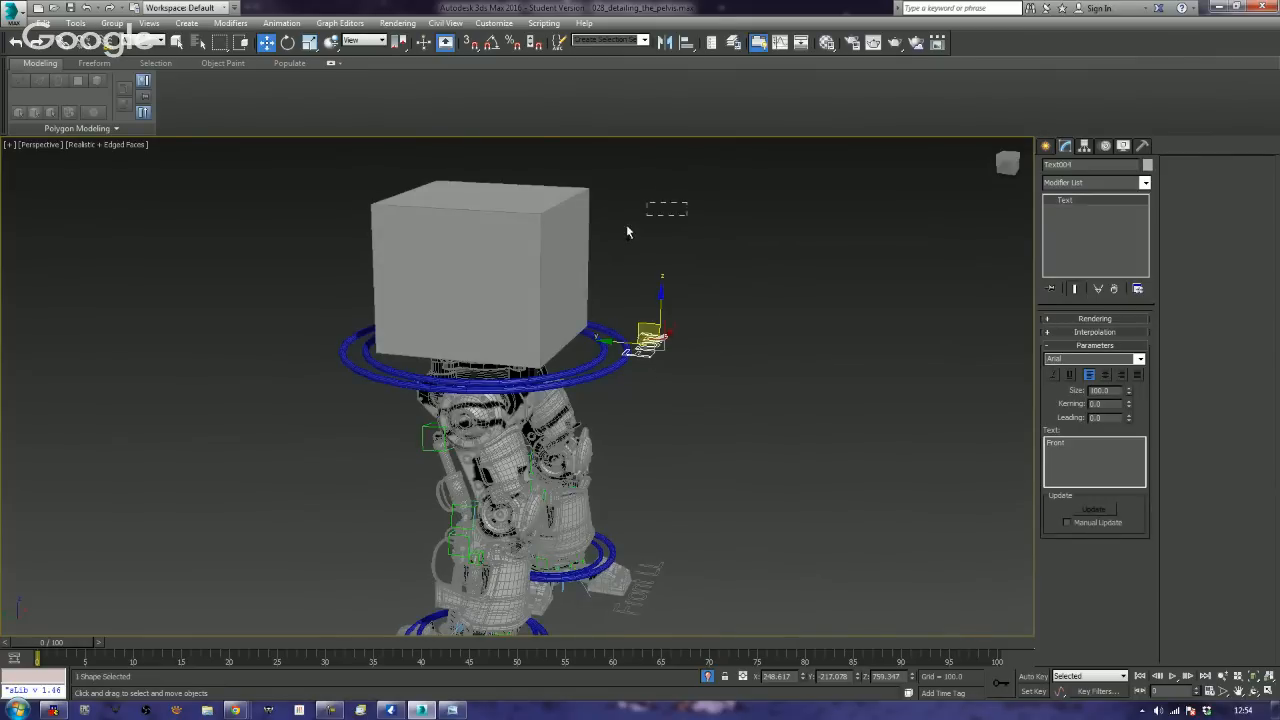
ctrl+drag(626, 232, 562, 258)
right_click(560, 258)
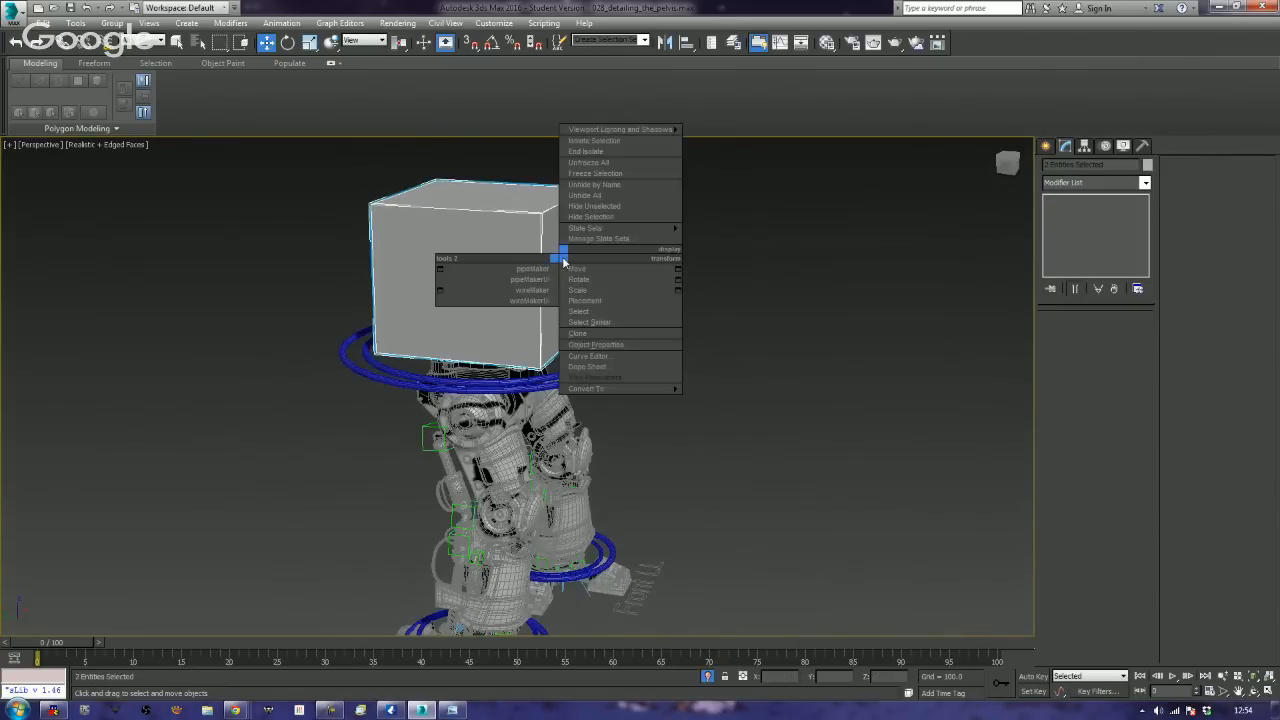
click(614, 210)
click(858, 328)
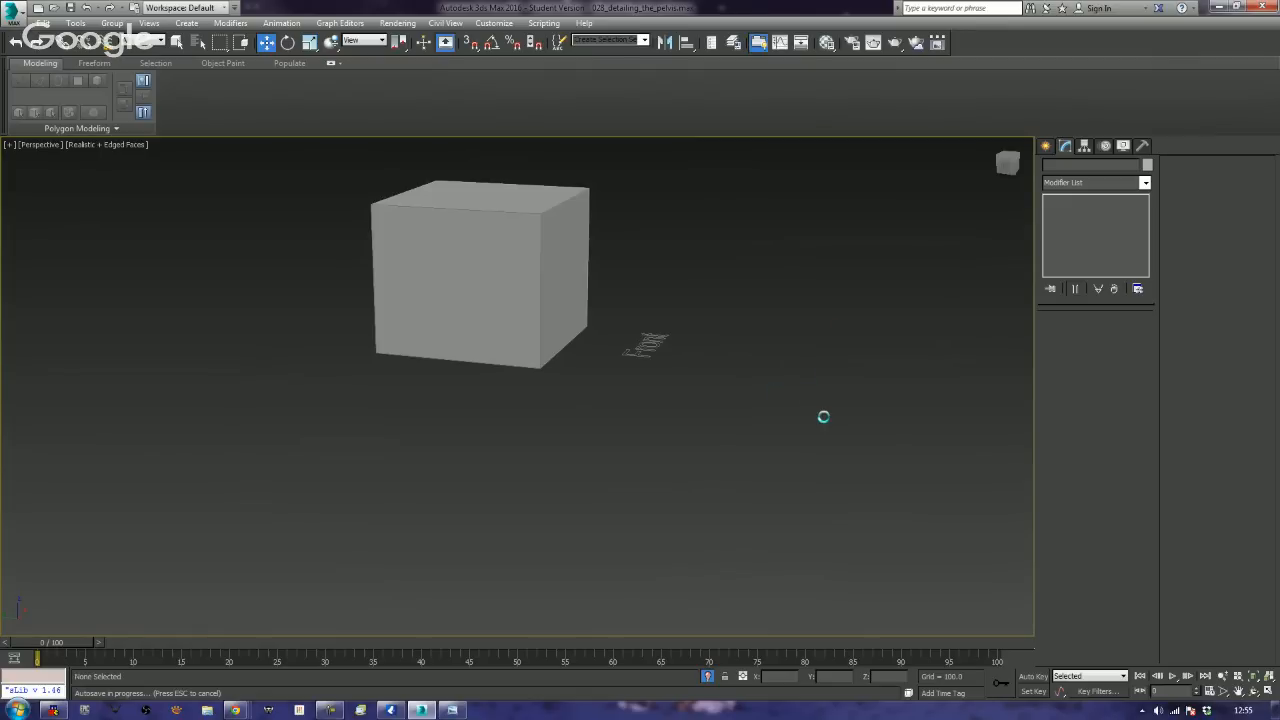
scroll(823, 417, up, 5)
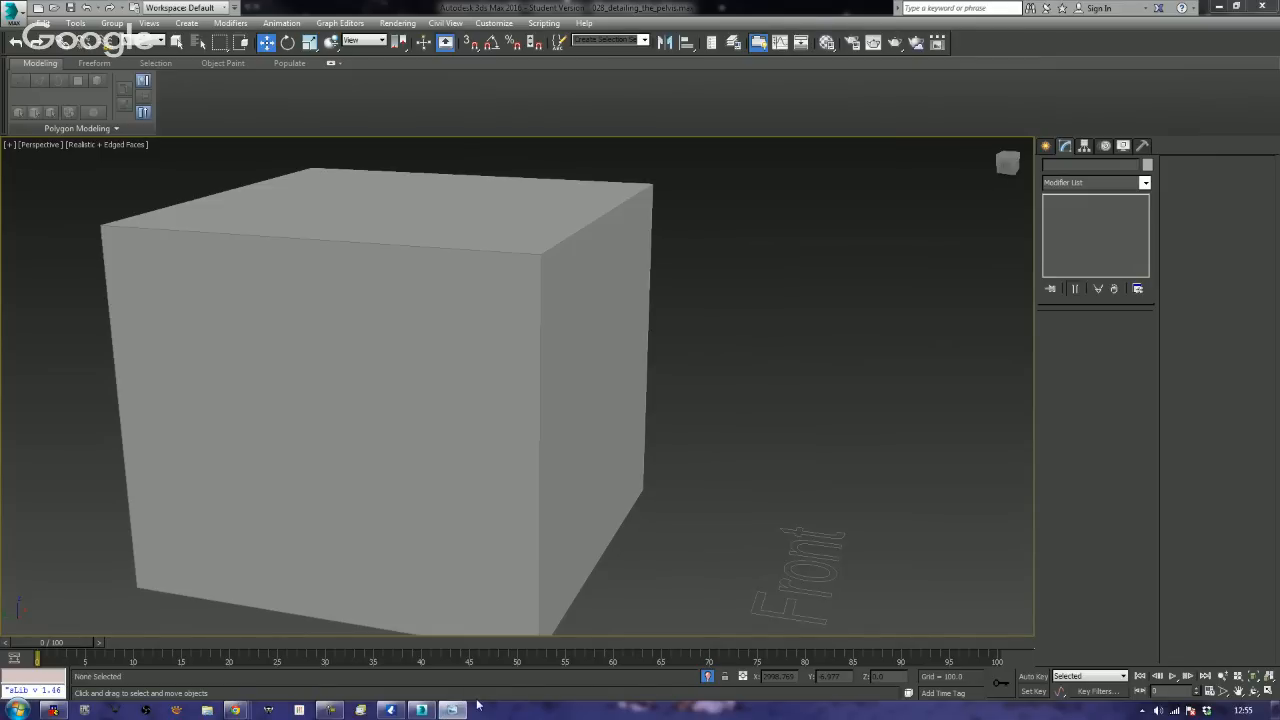
scroll(820, 410, down, 6)
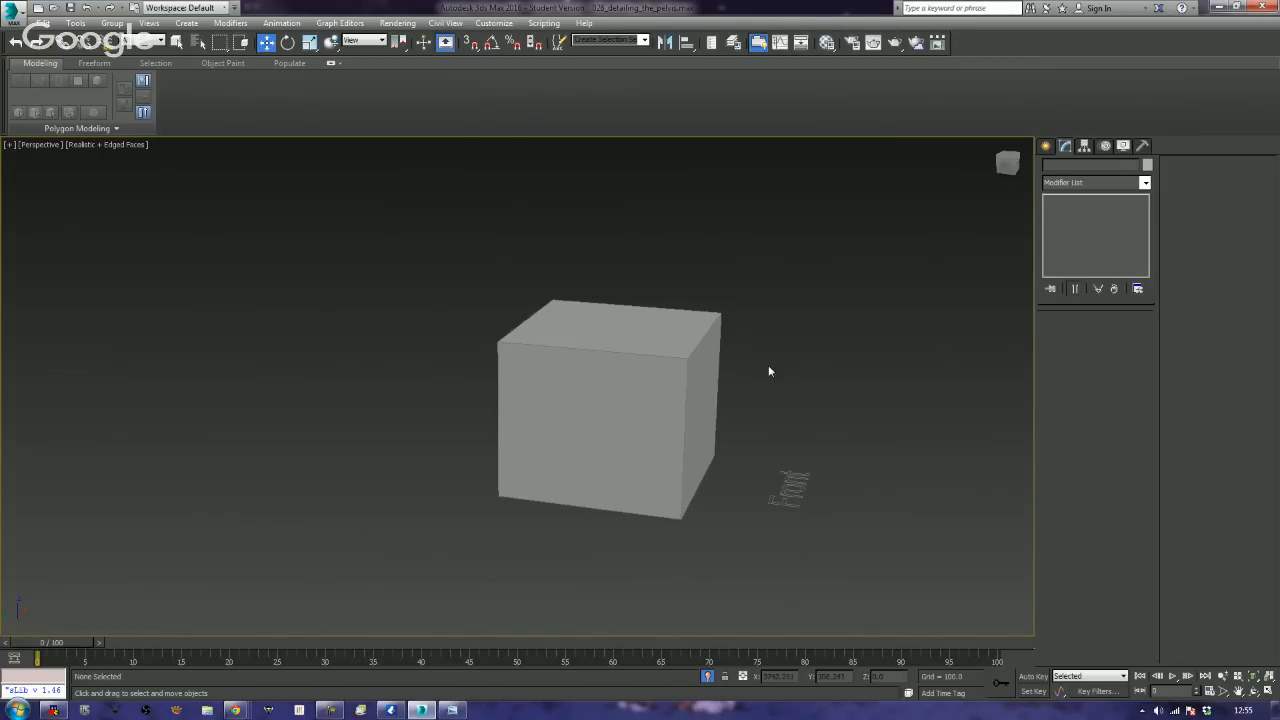
scroll(780, 415, up, 5)
scroll(790, 425, down, 4)
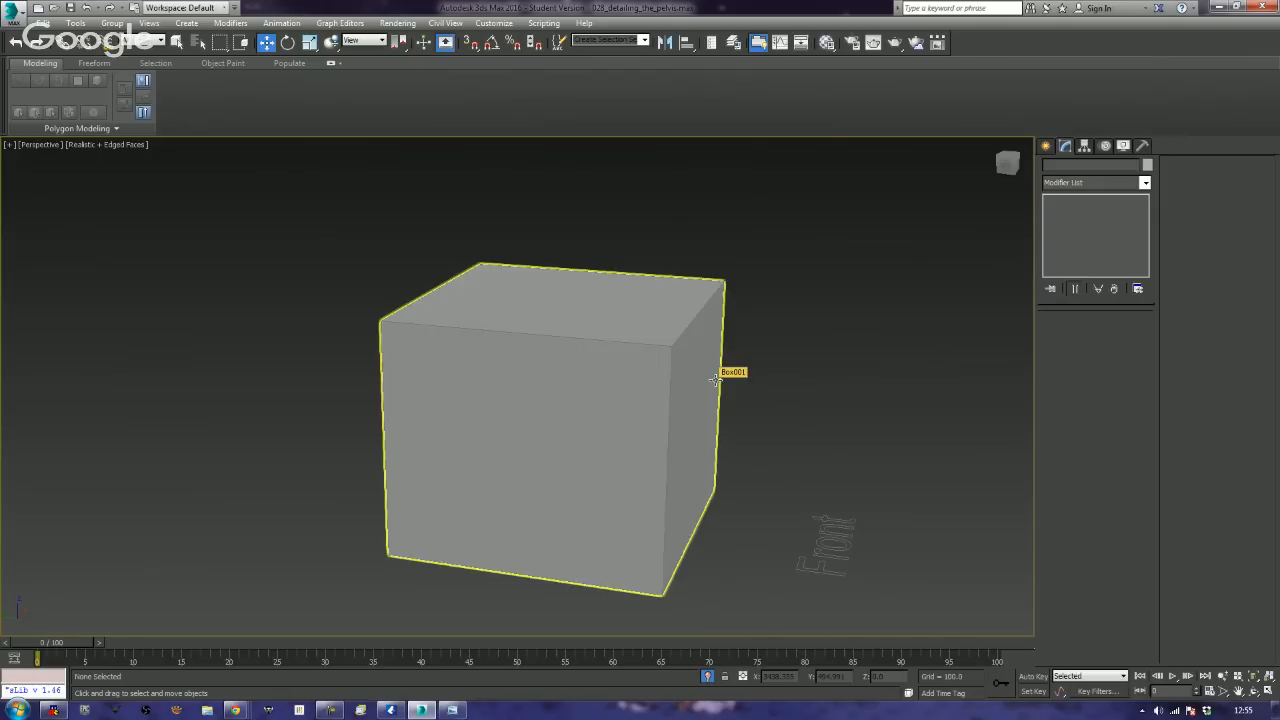
- Create a cylinder with AutoGrid on the box's side face, about 66 in radius and 27 in height
alt+middle_drag(805, 440, 758, 403)
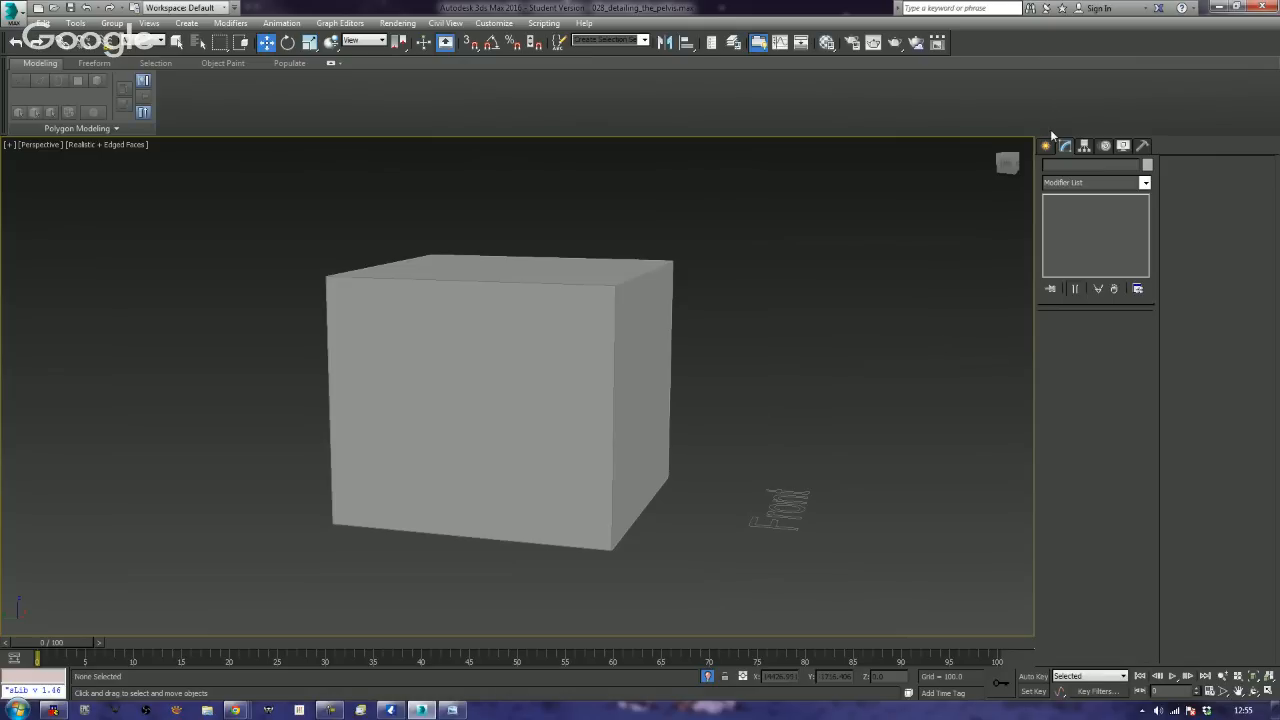
click(1045, 146)
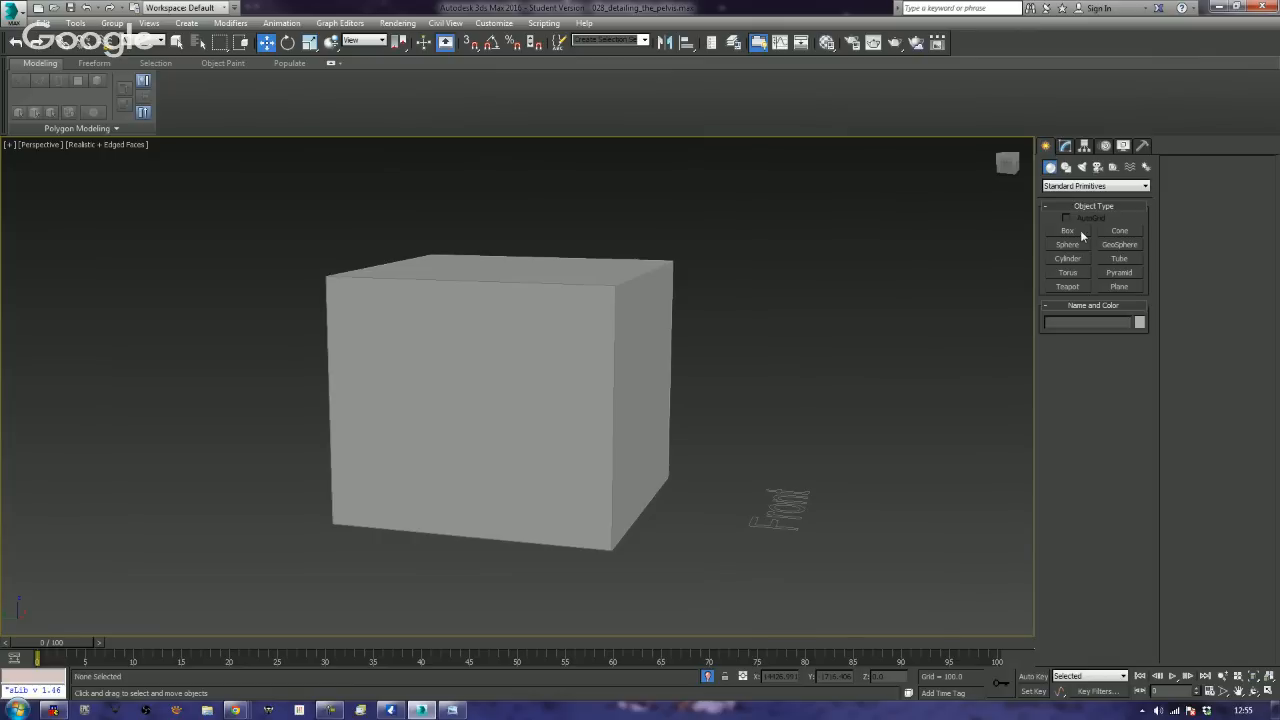
click(1068, 259)
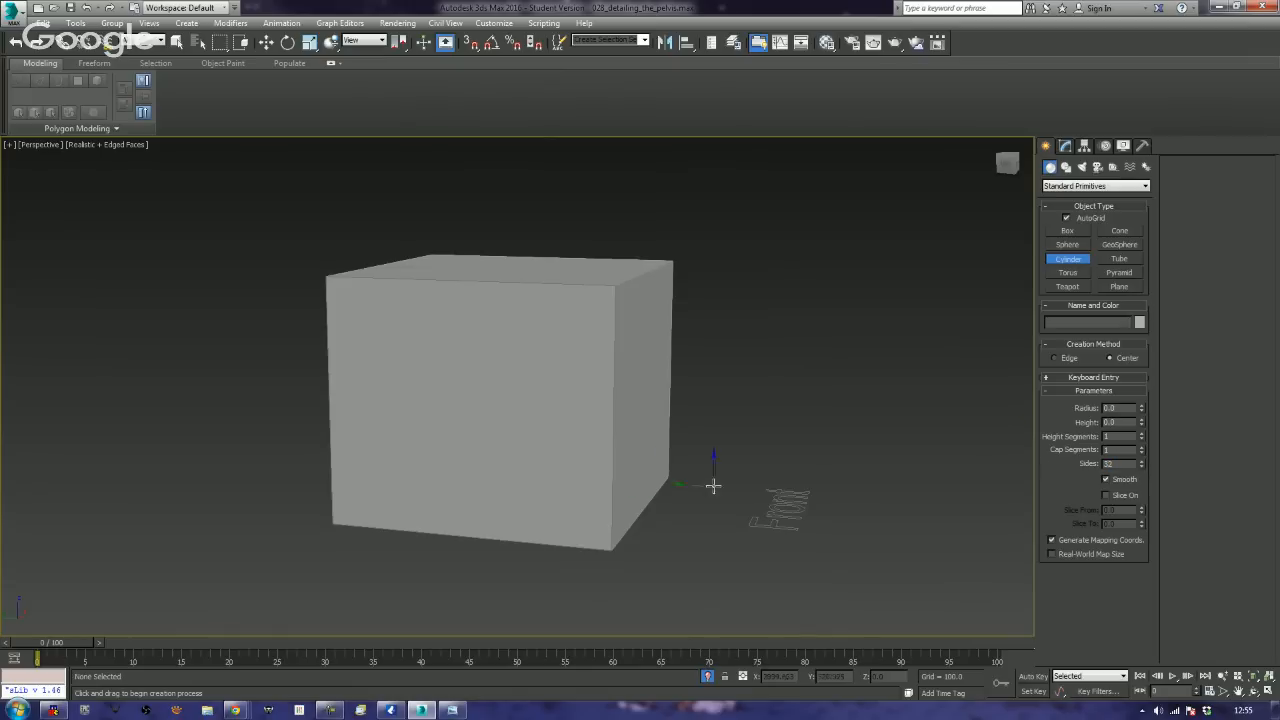
alt+middle_drag(709, 486, 774, 442)
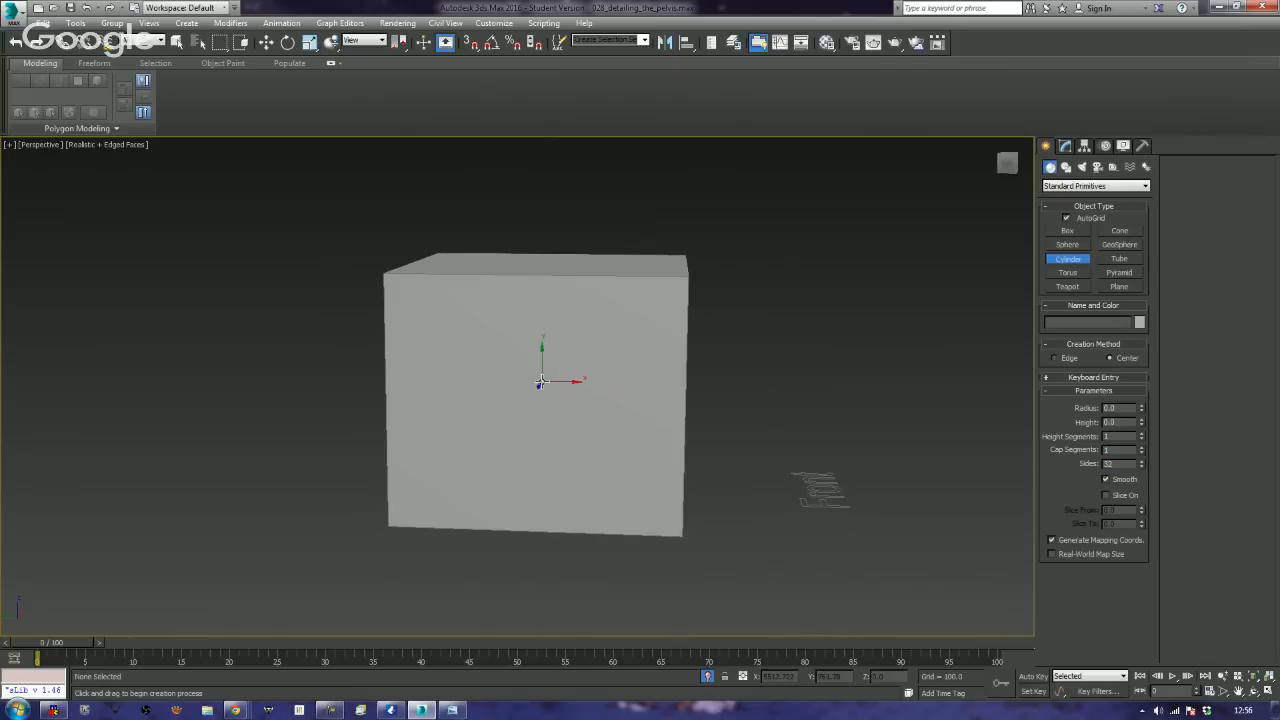
drag(541, 381, 568, 441)
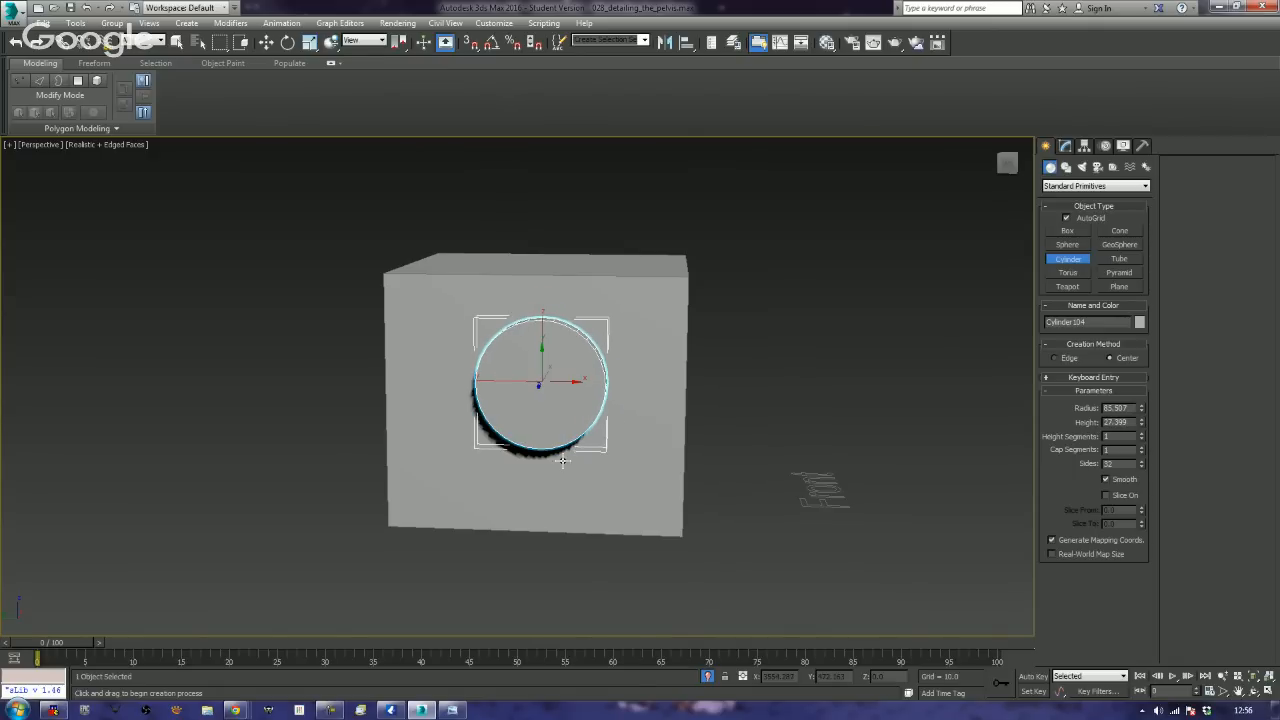
alt+middle_drag(316, 453, 414, 463)
right_click(517, 390)
- Convert the new cylinder on the box's side to an Editable Poly
right_click(517, 390)
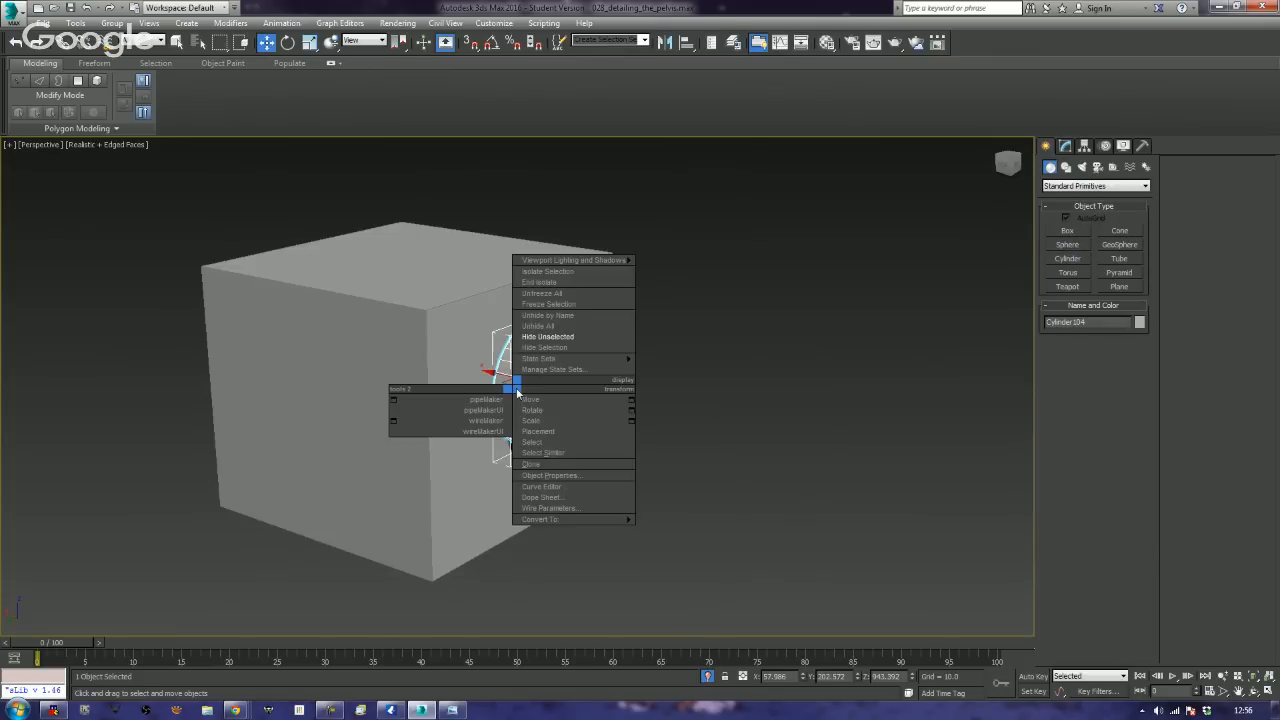
mouse_move(572, 520)
click(665, 530)
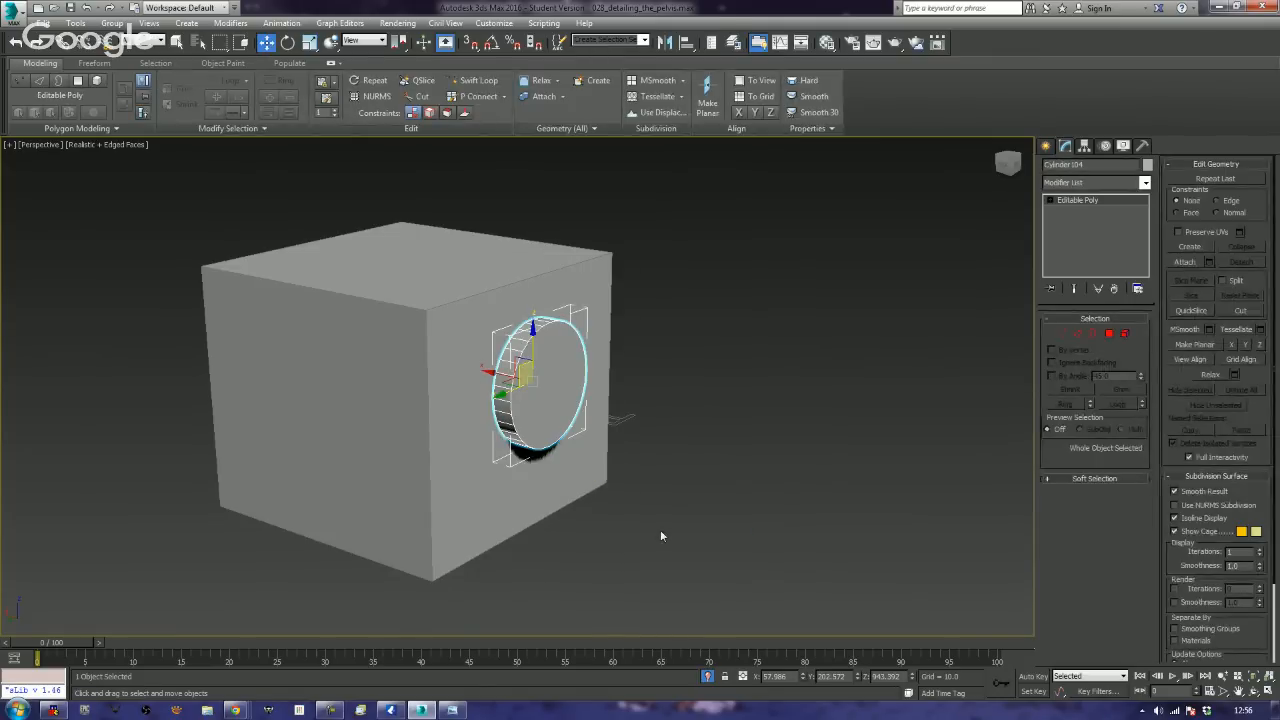
- Bevel the cylinder's outer cap polygon inwards to form a narrow flat rim around a recessed face
key(z)
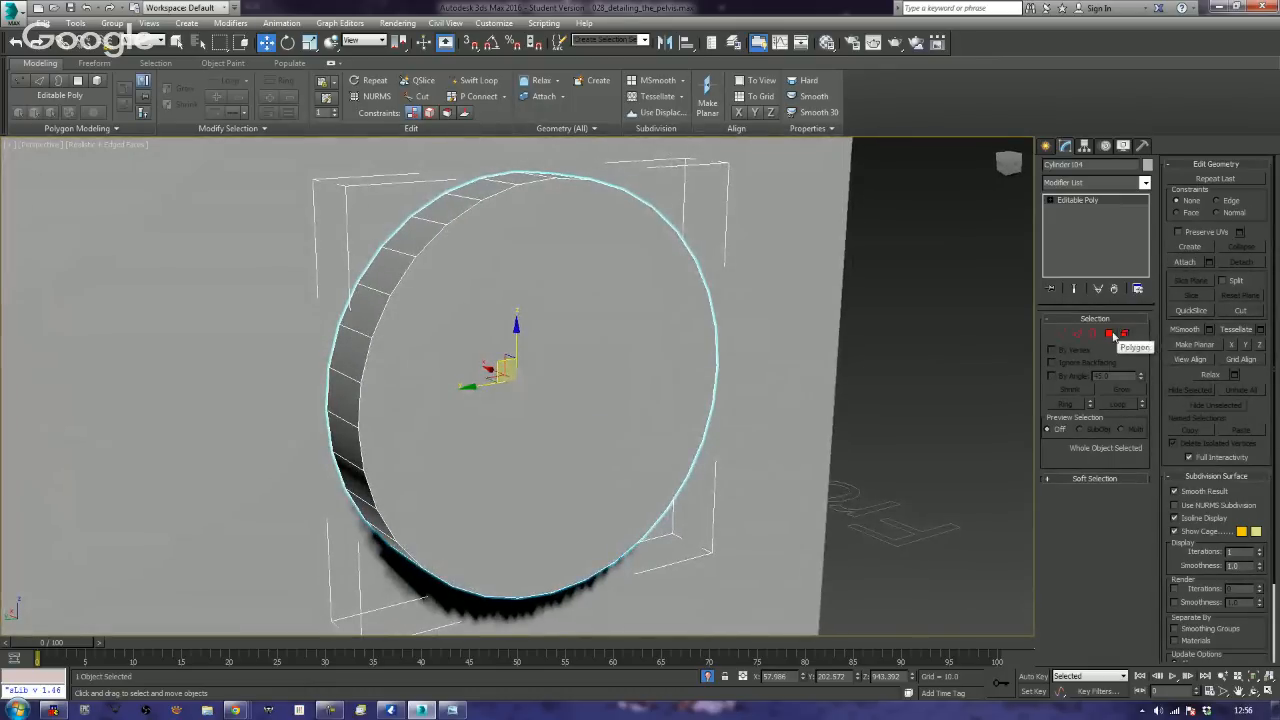
click(1111, 334)
click(585, 421)
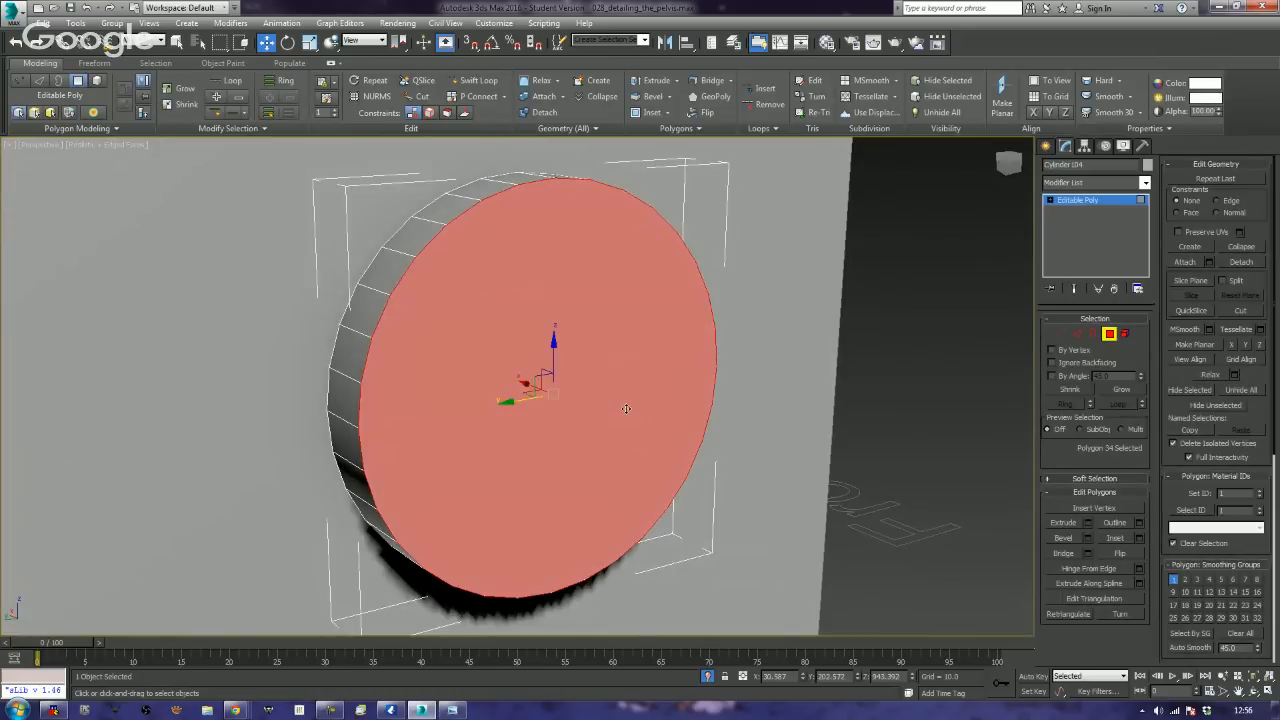
scroll(586, 397, down, 2)
scroll(586, 397, down, 3)
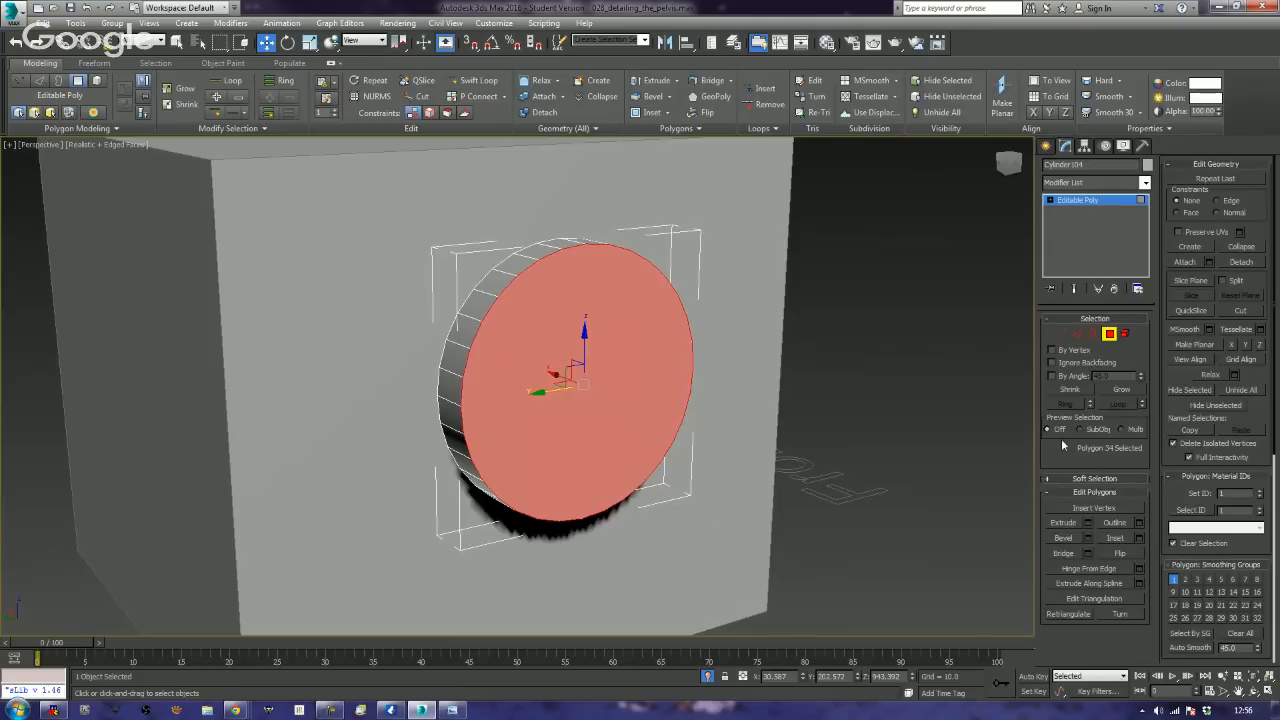
click(1063, 538)
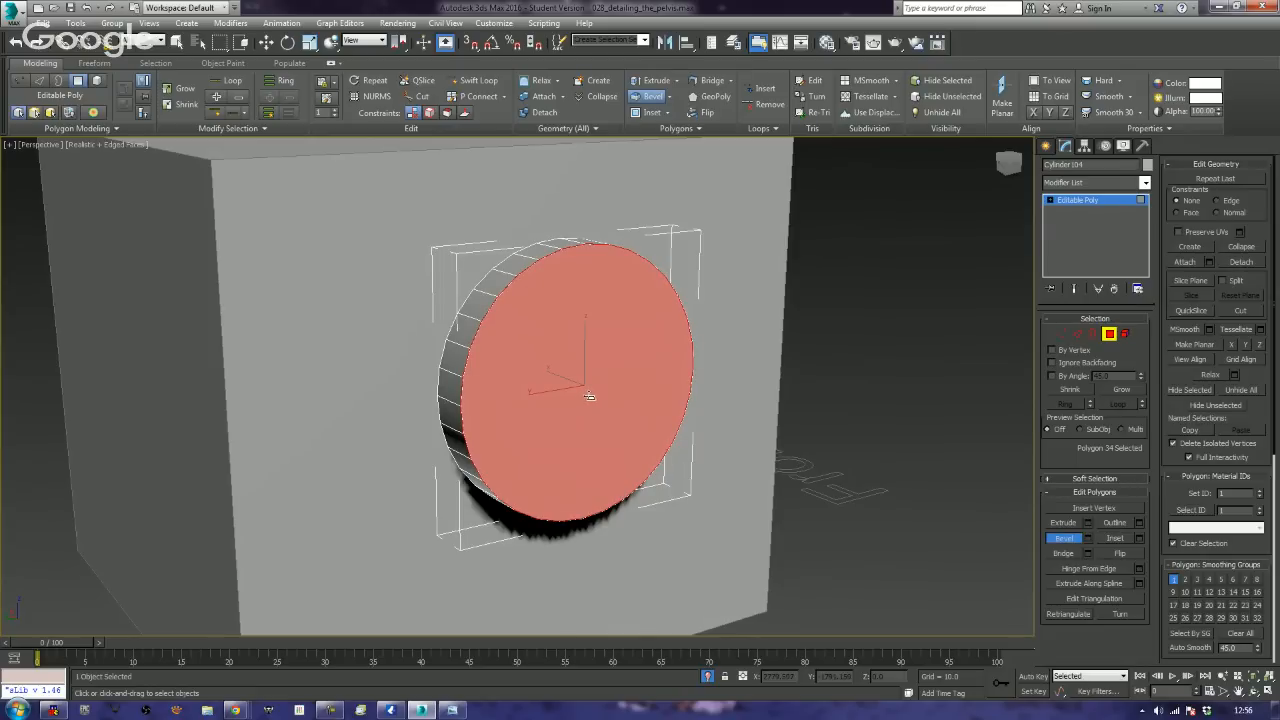
drag(593, 394, 611, 478)
drag(601, 346, 617, 399)
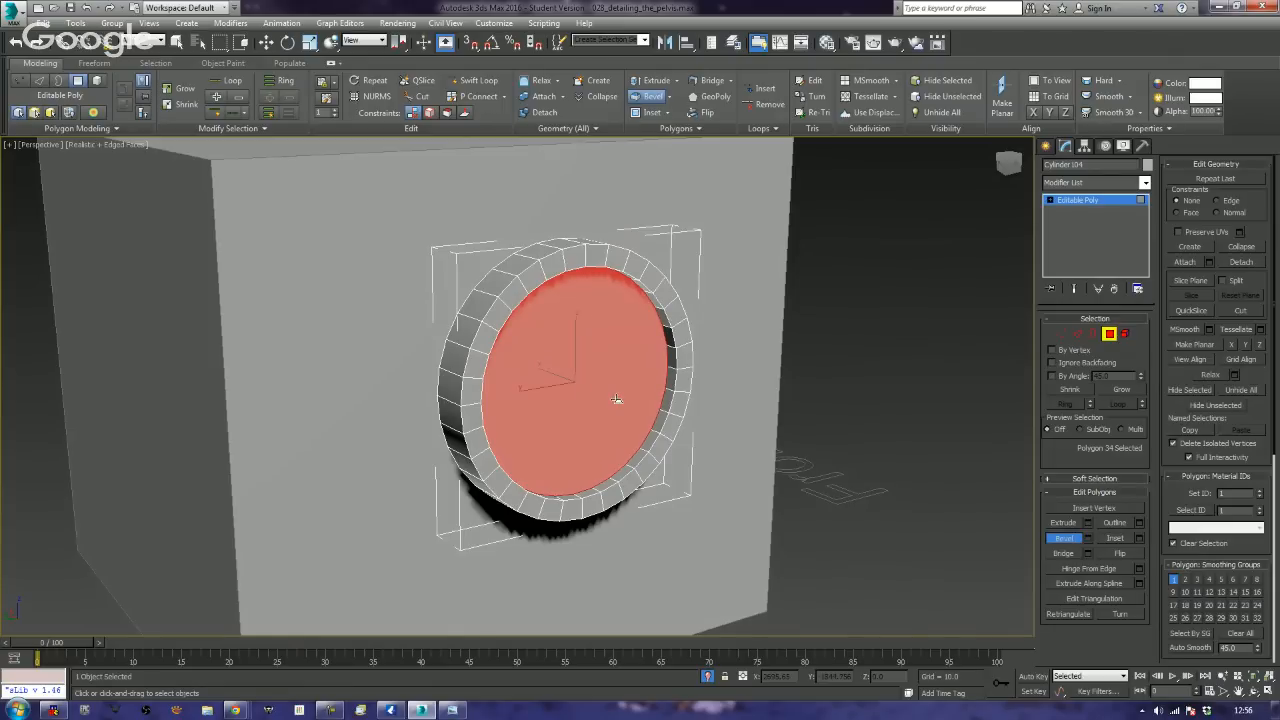
click(544, 397)
- Add an edge loop around the middle of the cylinder's outer side wall with Swift Loop
middle_drag(544, 397, 618, 420)
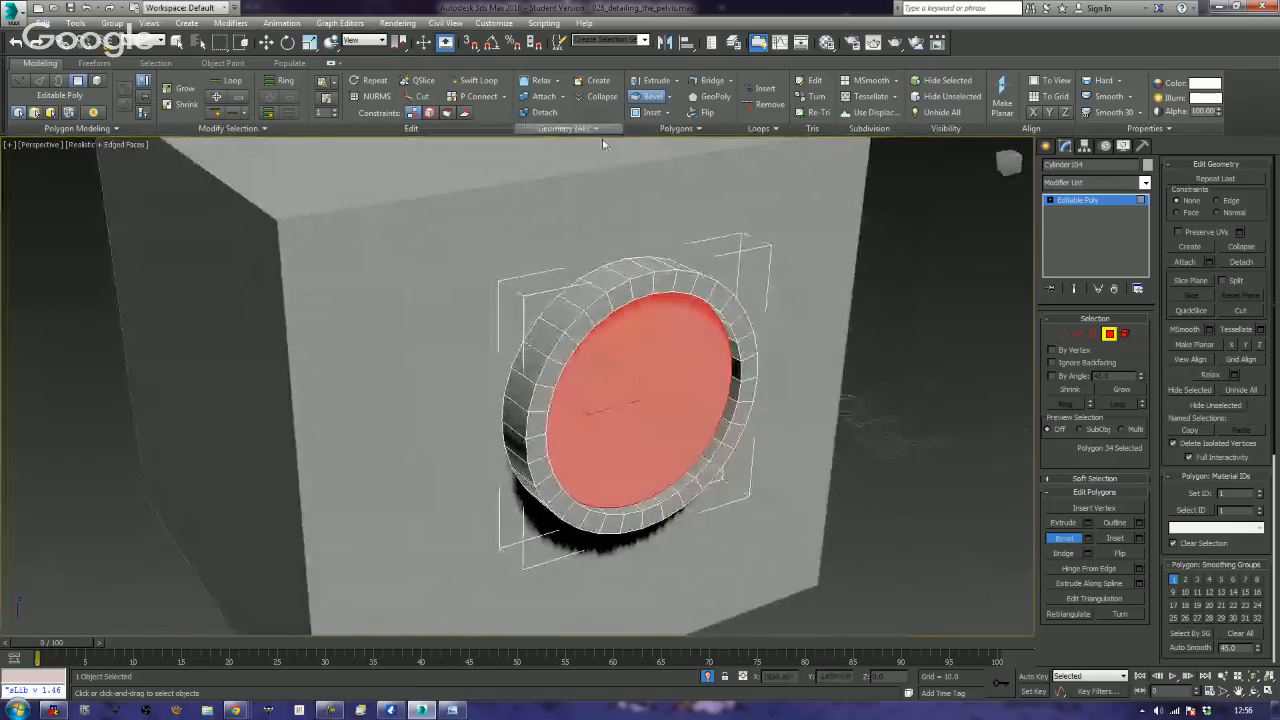
click(474, 80)
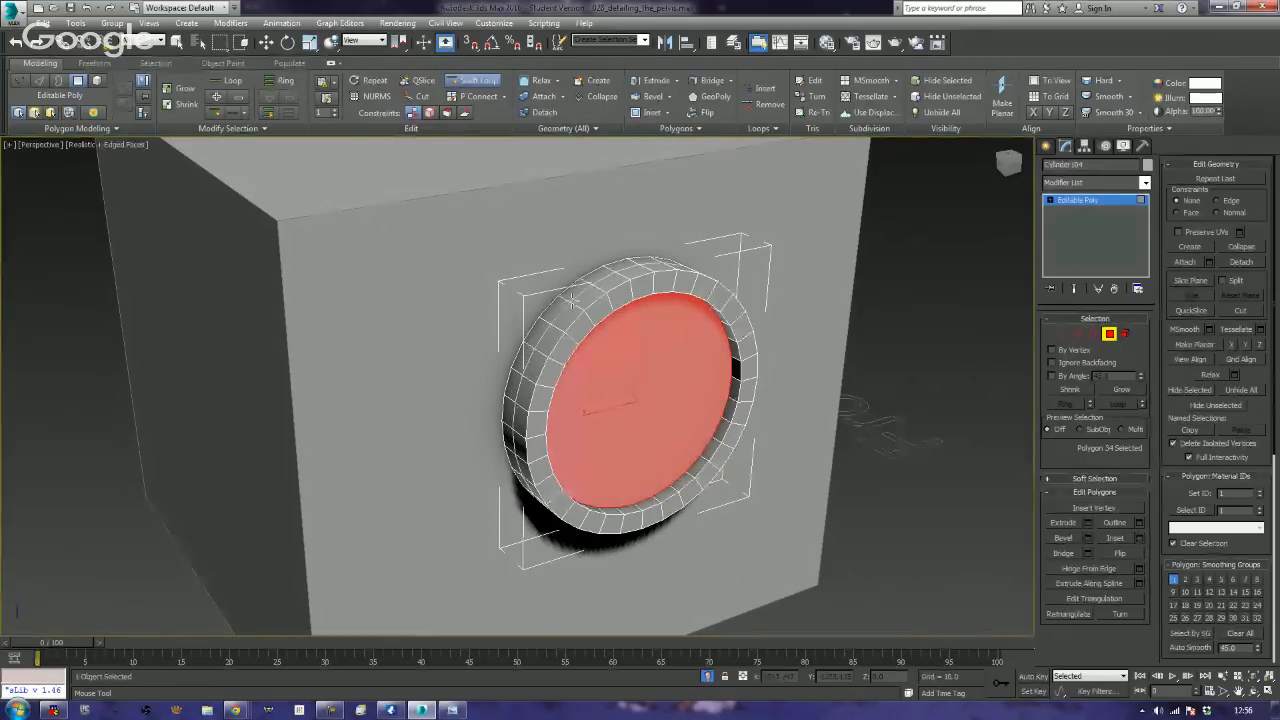
key(w)
alt+middle_drag(432, 398, 604, 385)
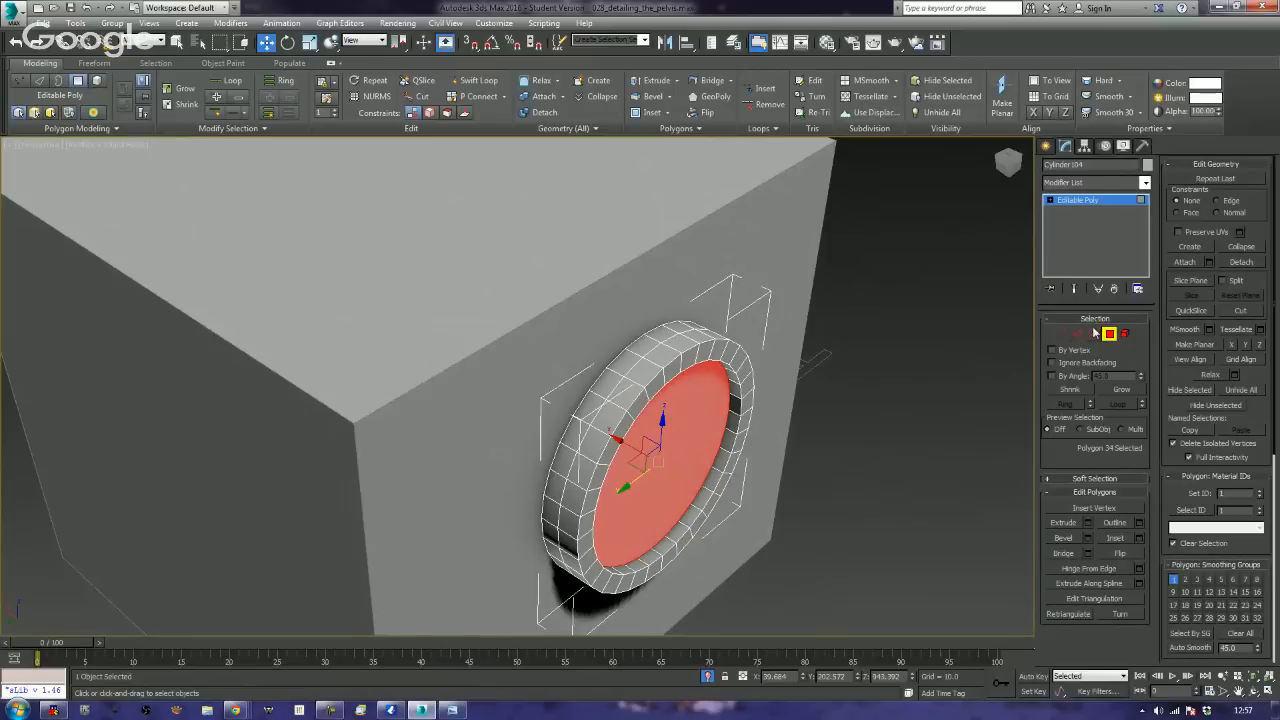
middle_drag(839, 450, 819, 336)
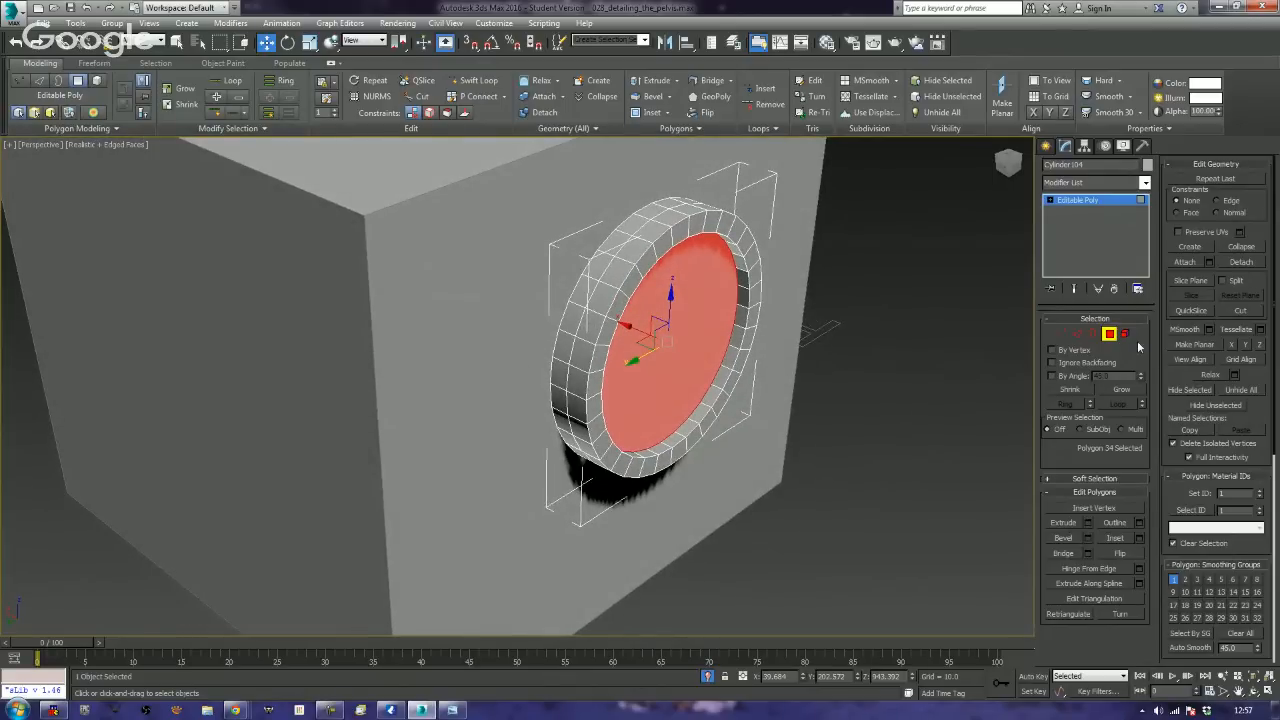
- Leave polygon editing and clone the whole cylinder as a single copy moved away from the box to about X -20
click(1108, 334)
alt+middle_drag(670, 395, 687, 401)
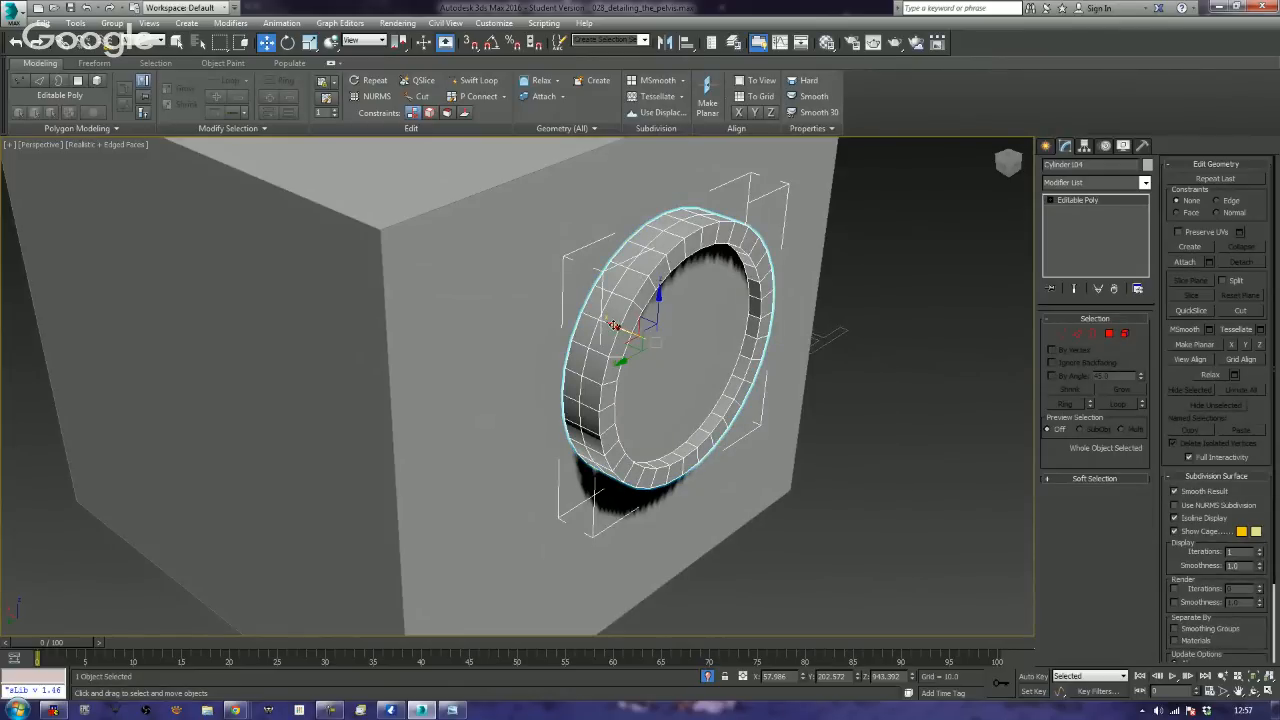
shift+drag(618, 328, 818, 402)
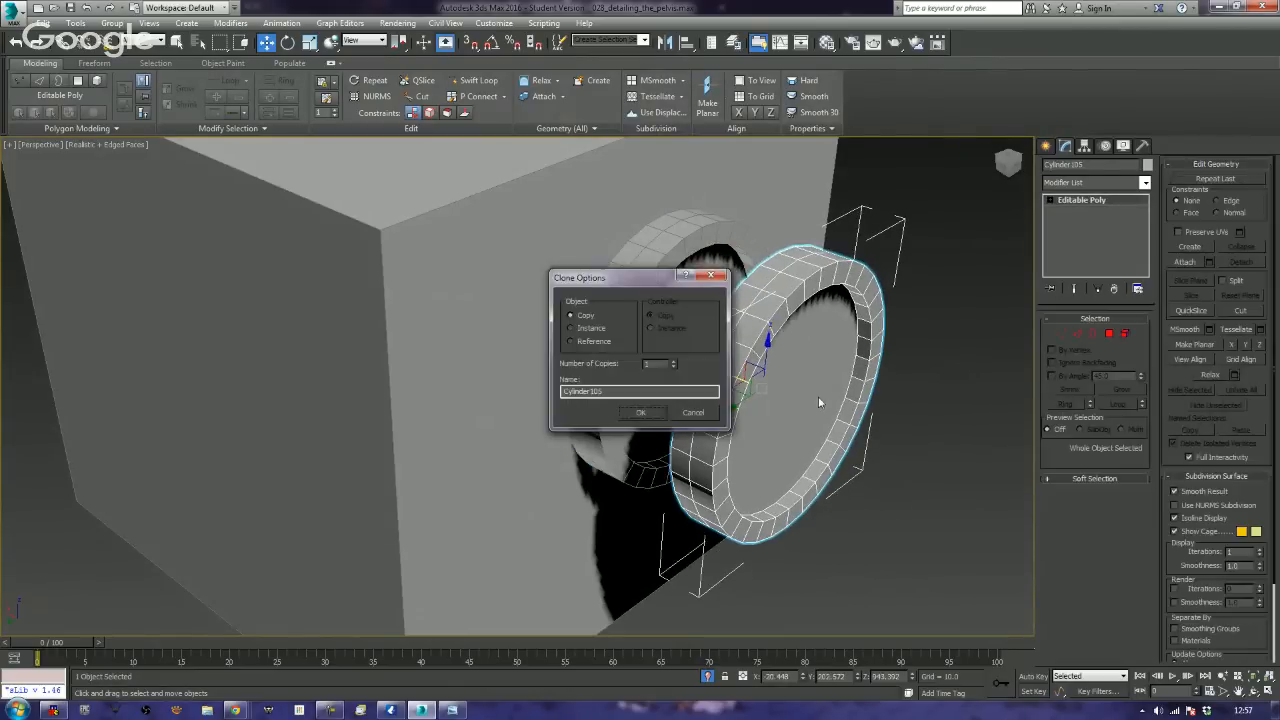
click(638, 412)
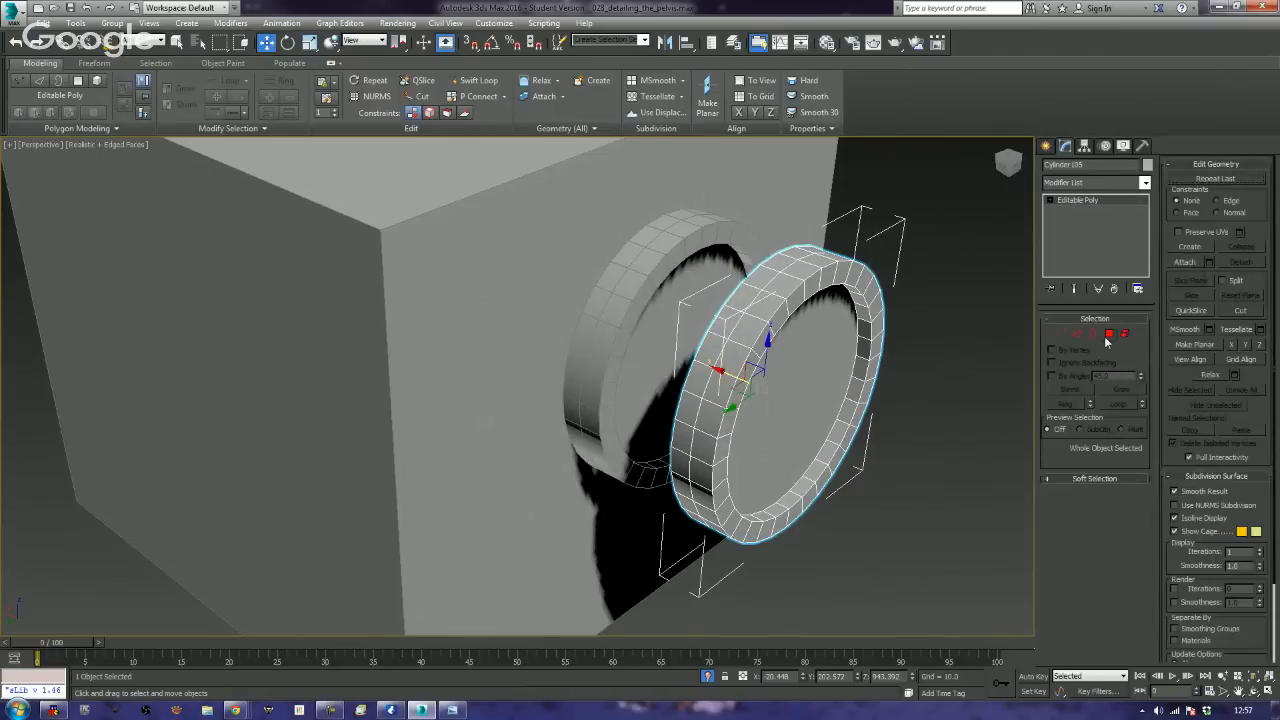
- Delete the copy's recessed front cap, and its back cap together with the adjoining side-wall polygons, leaving an open ring
click(1109, 333)
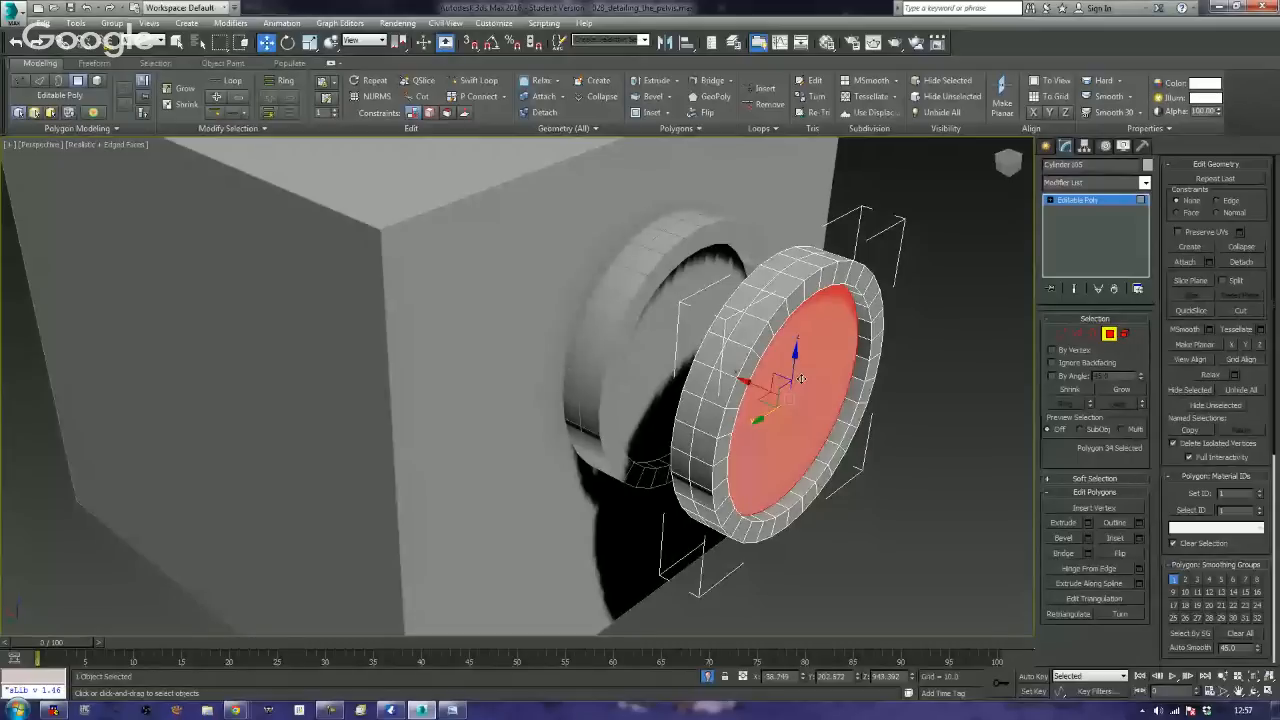
key(Delete)
alt+middle_drag(738, 428, 758, 375)
click(758, 375)
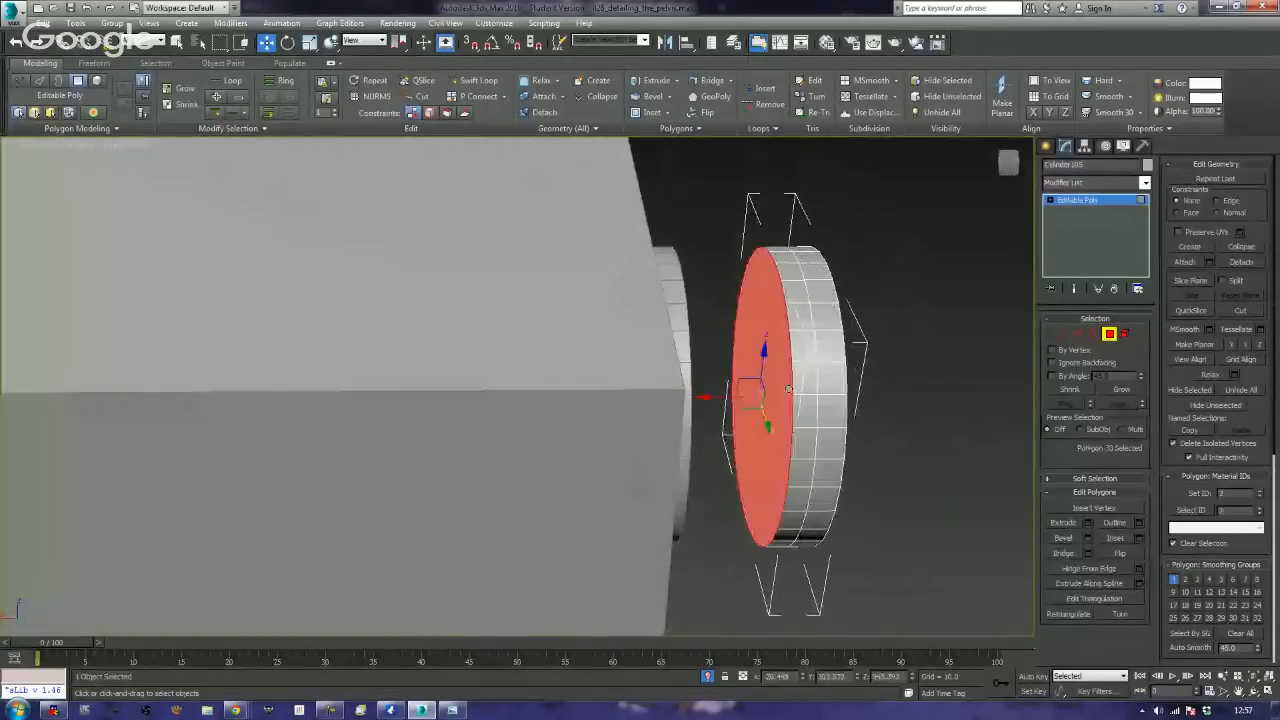
click(1116, 391)
key(Delete)
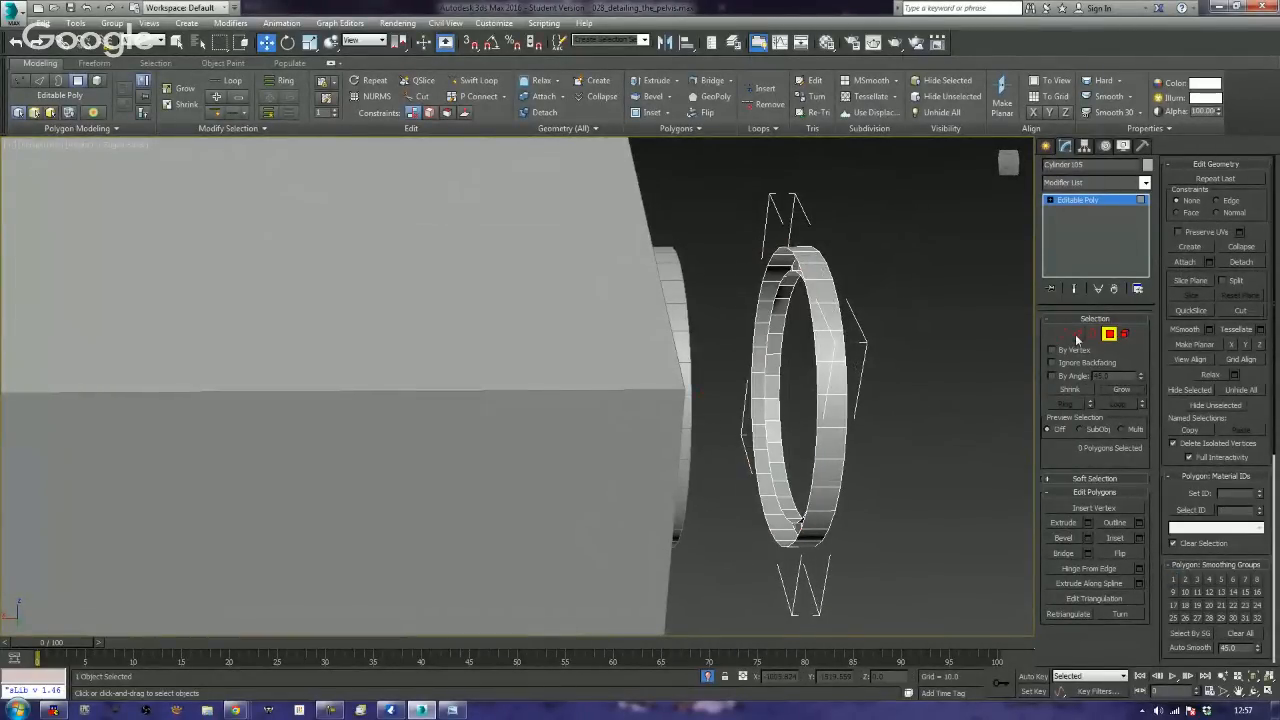
- Try to pick the open ring's border edges in a close-up wireframe Top view
alt+middle_drag(928, 472, 915, 520)
key(t)
key(y)
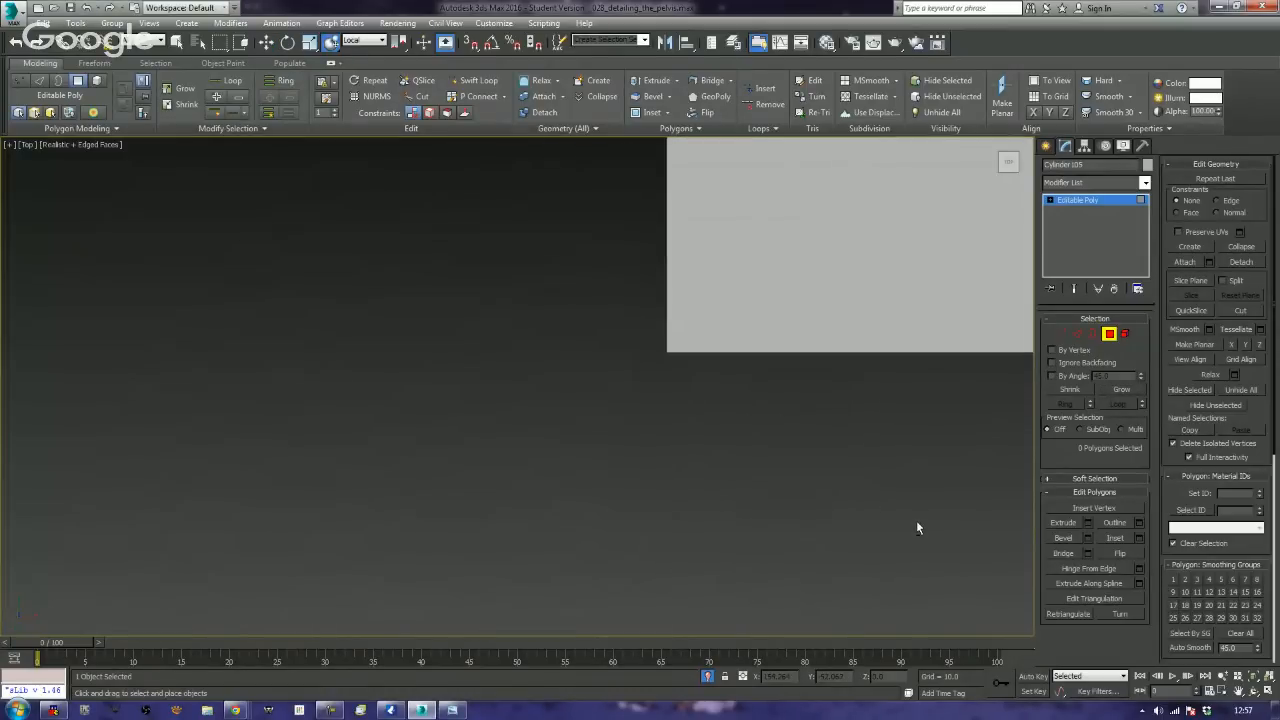
key(z)
middle_drag(760, 471, 857, 475)
key(F3)
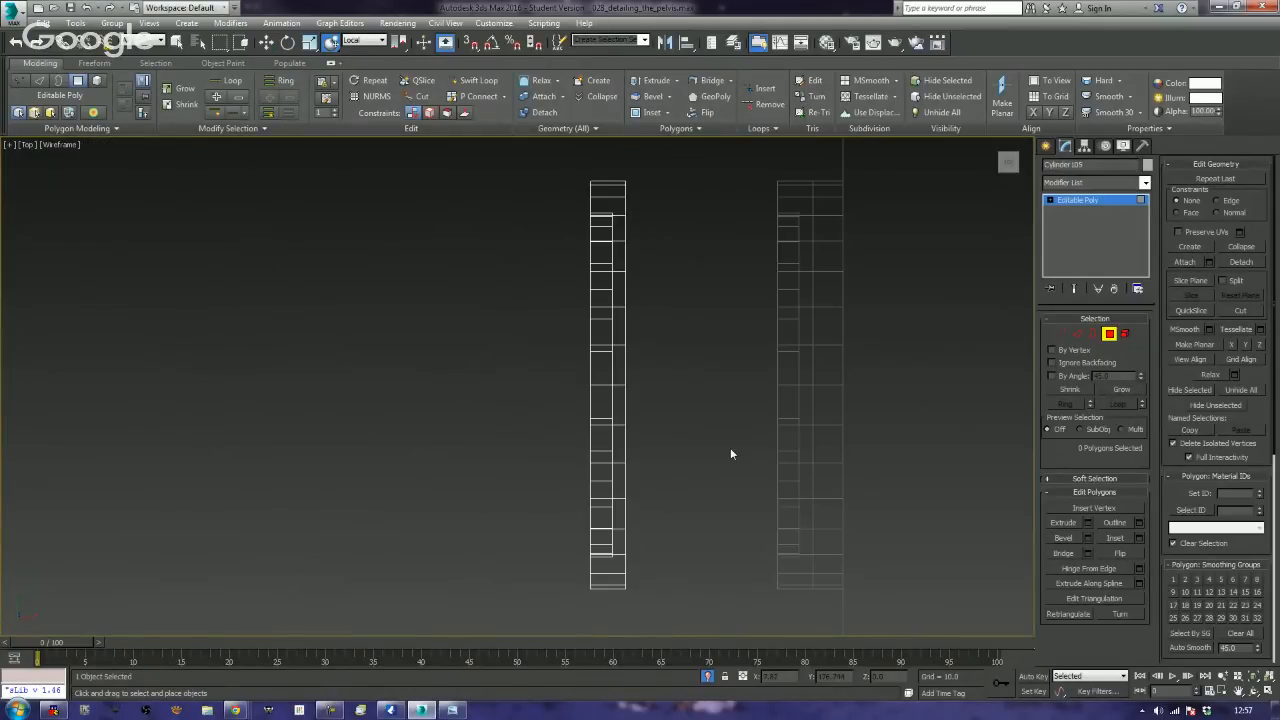
scroll(677, 412, up, 2)
middle_drag(718, 390, 804, 396)
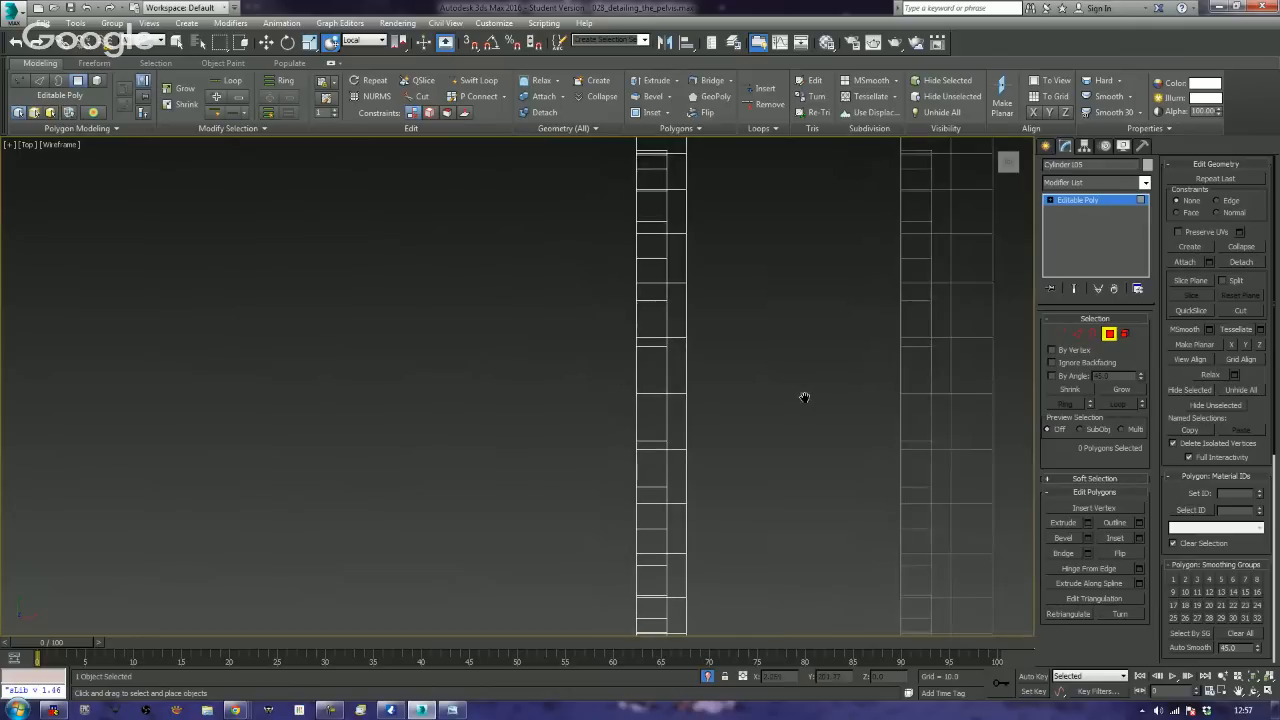
click(1092, 334)
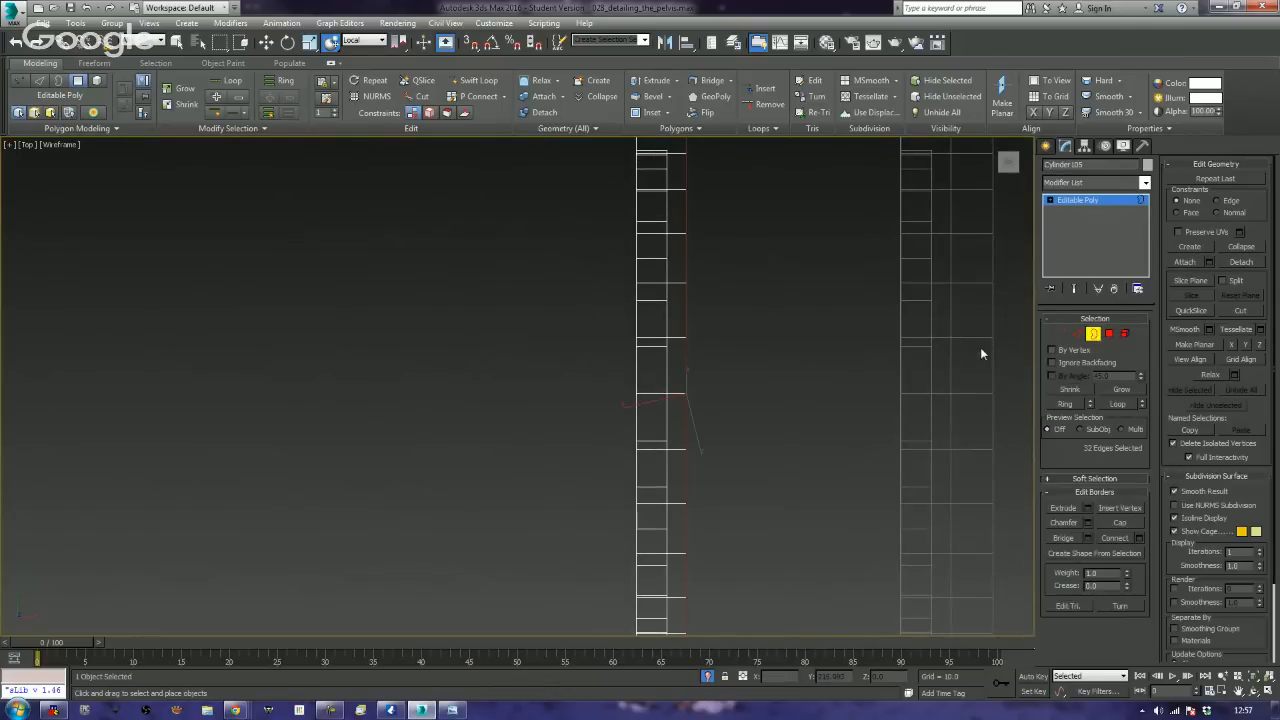
click(666, 372)
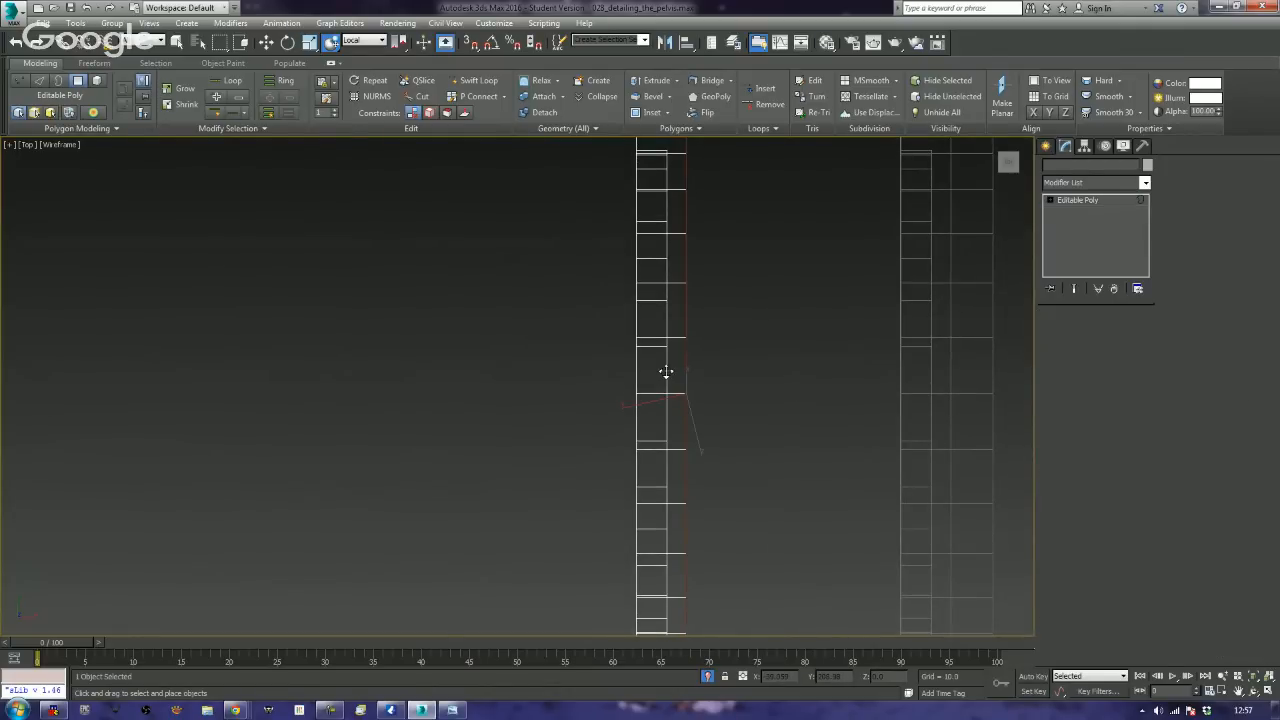
click(741, 363)
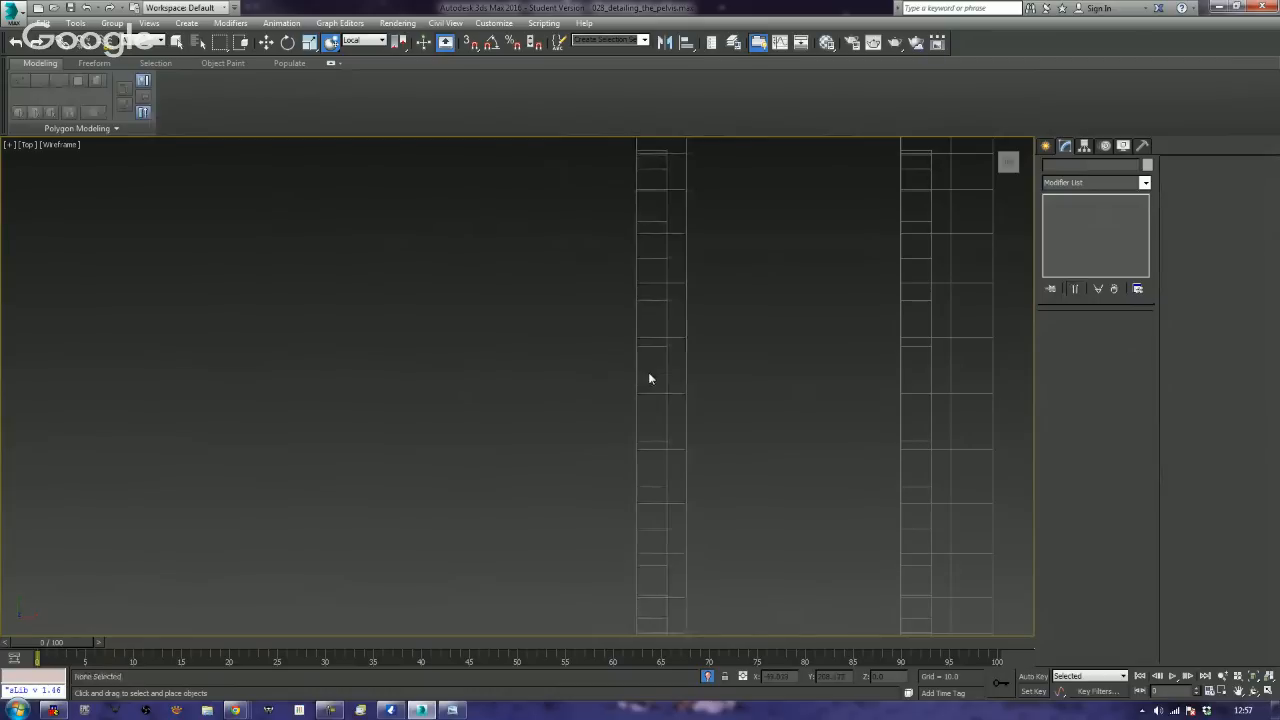
click(671, 374)
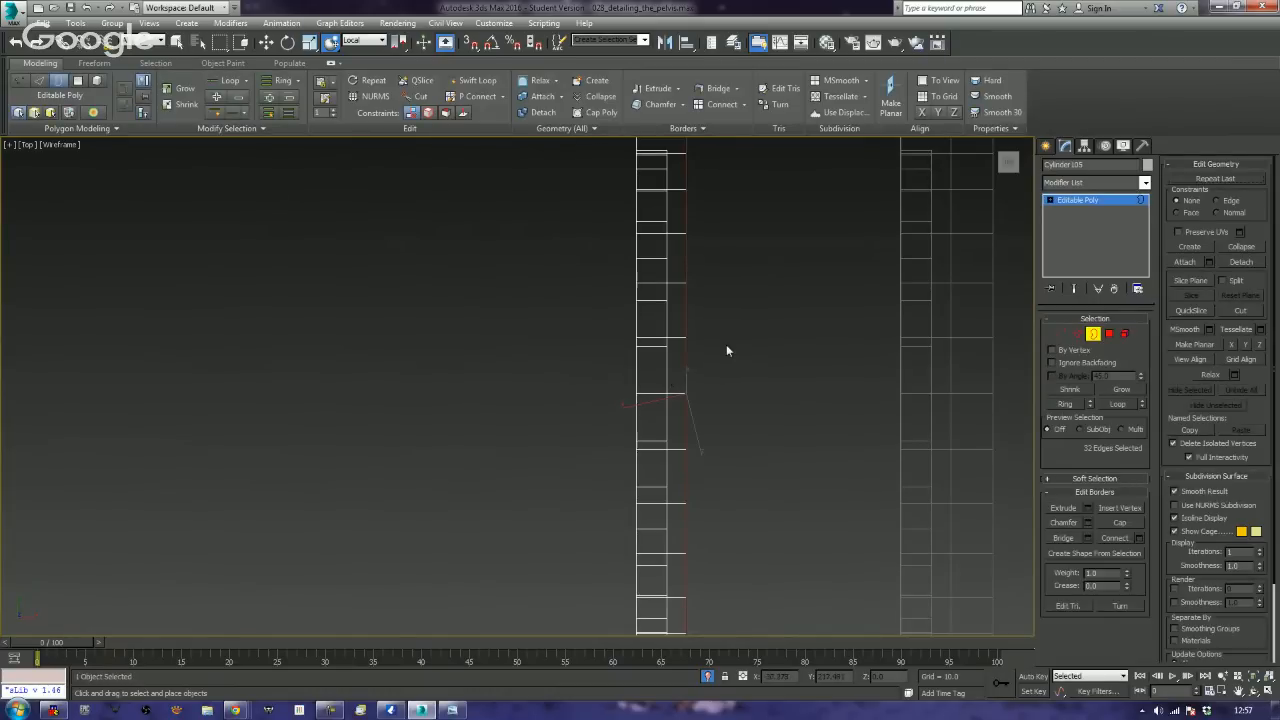
click(764, 337)
- Return to a shaded Perspective view and select the open ring for border editing
key(p)
key(z)
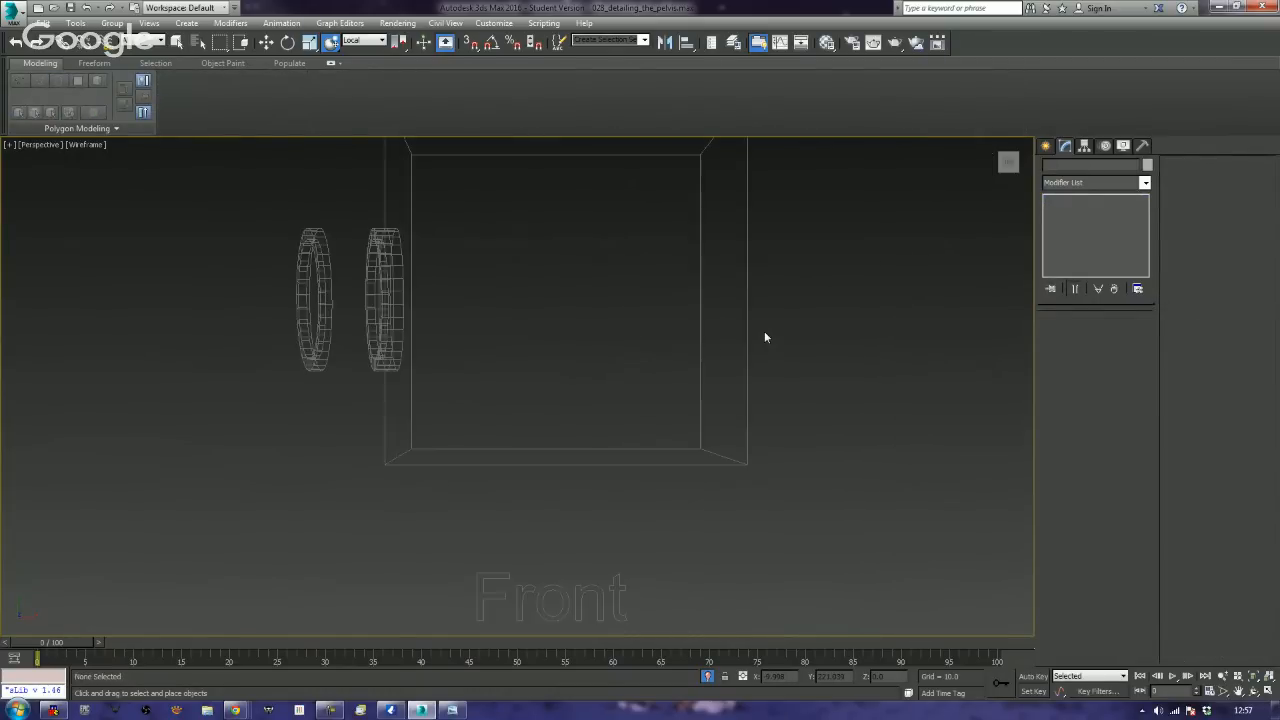
scroll(760, 335, down, 3)
alt+middle_drag(754, 334, 707, 366)
key(F3)
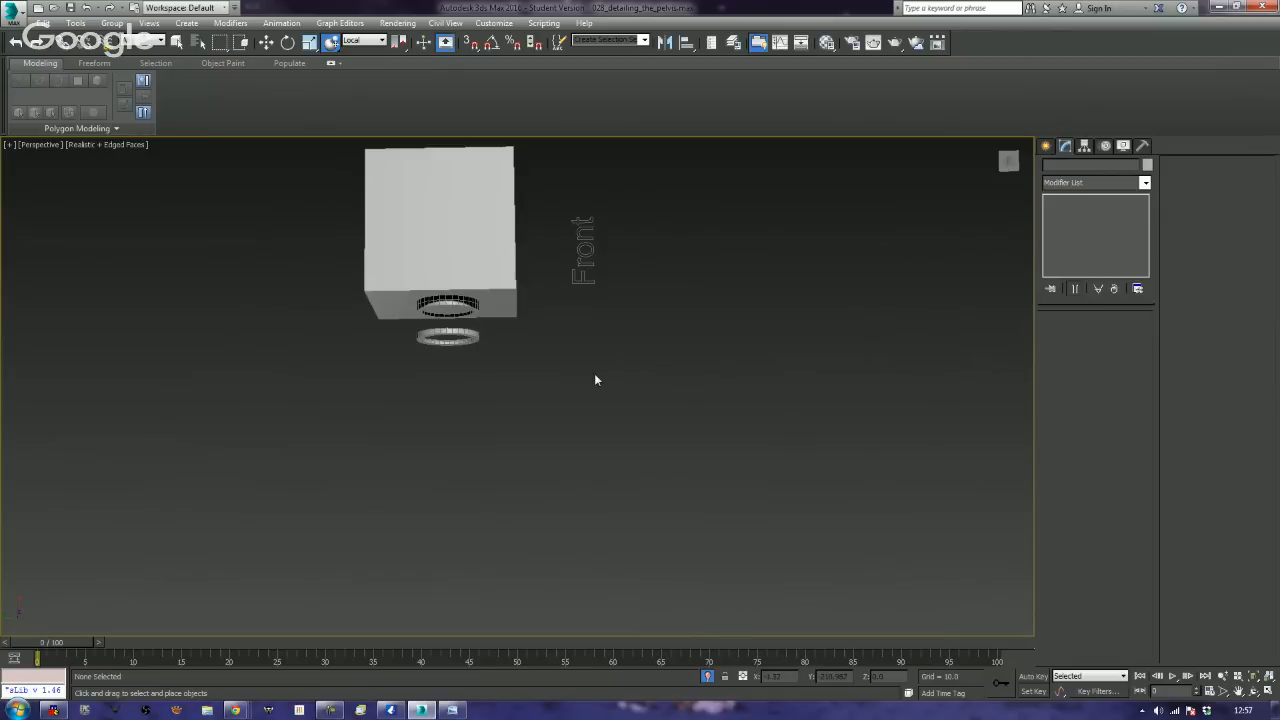
alt+middle_drag(594, 377, 743, 386)
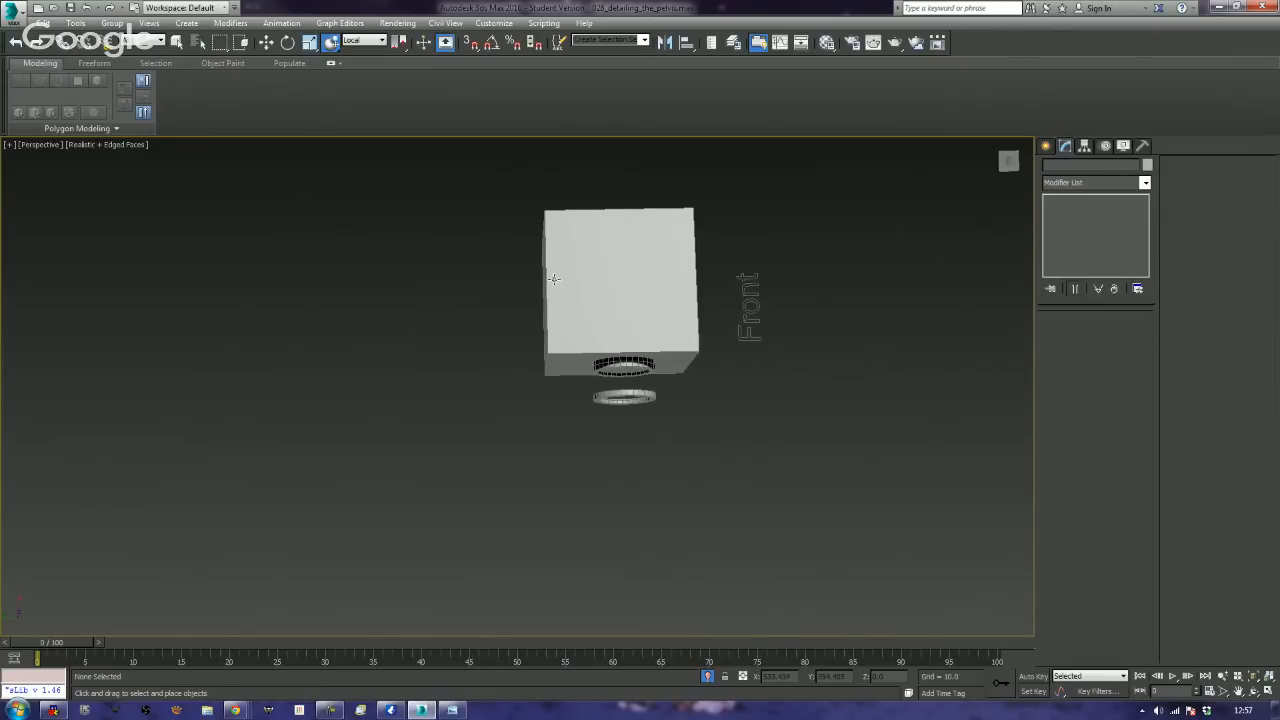
alt+middle_drag(552, 280, 623, 443)
scroll(630, 355, up, 5)
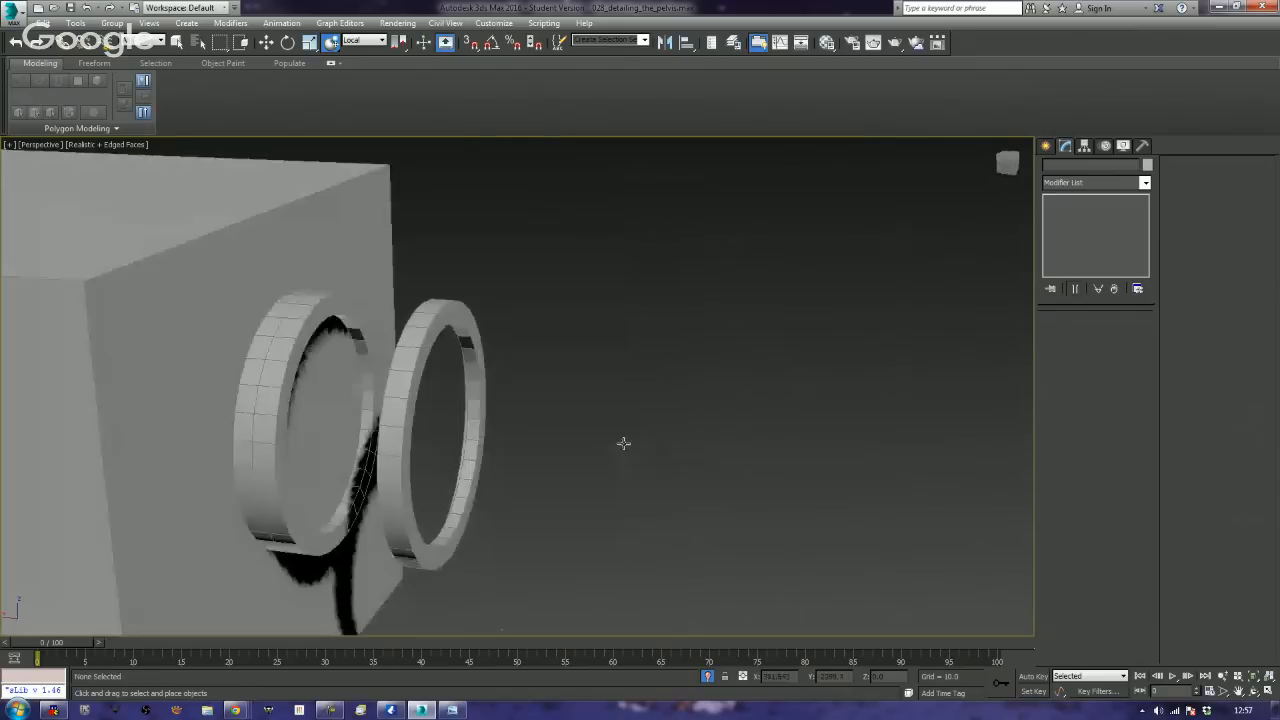
click(462, 458)
scroll(531, 375, up, 8)
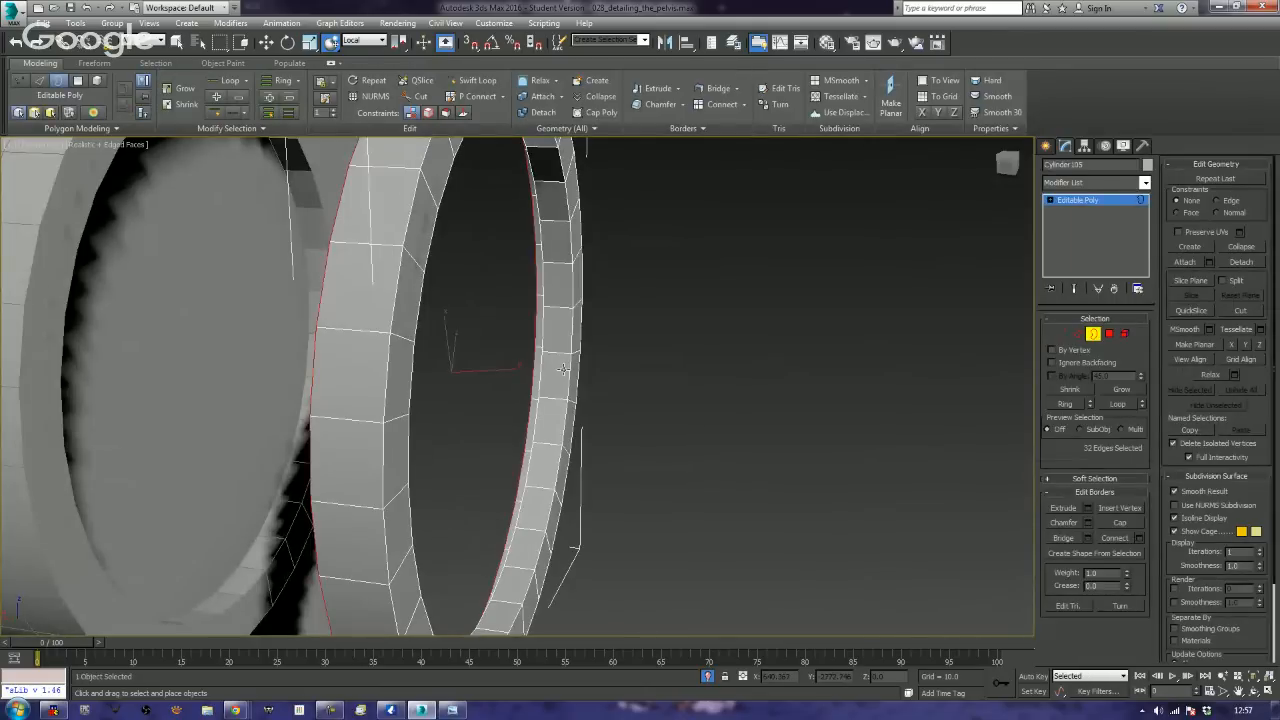
click(1093, 334)
click(1094, 334)
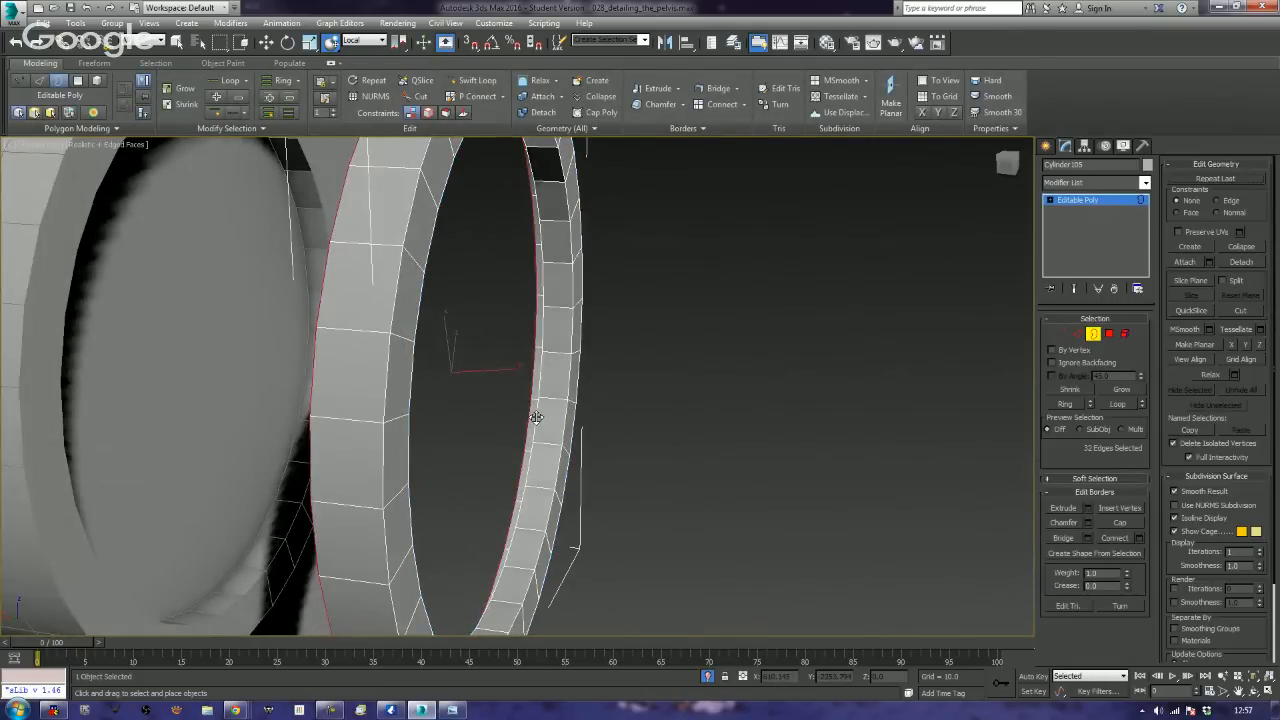
- Select the open ring's inner border and move it along X in the wireframe Top view until it lines up with the outer border
key(q)
alt+middle_drag(446, 447, 500, 443)
click(448, 455)
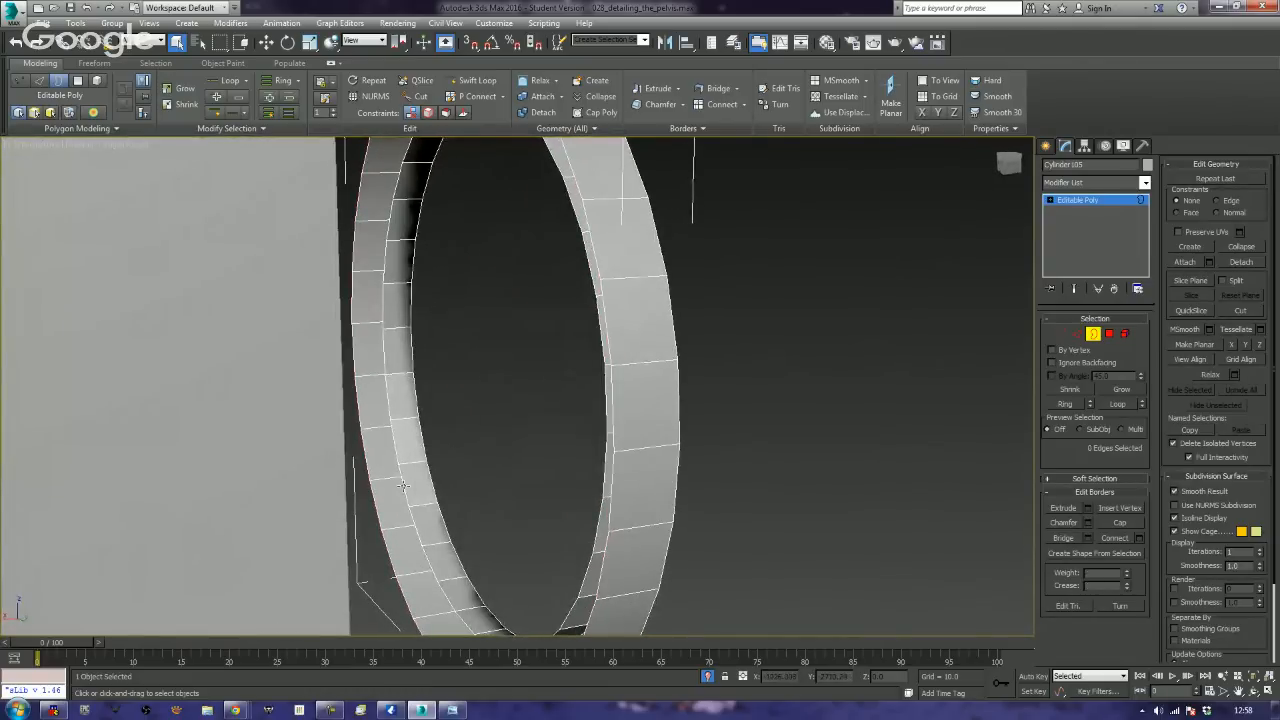
key(ctrl+z)
alt+middle_drag(530, 449, 470, 486)
key(t)
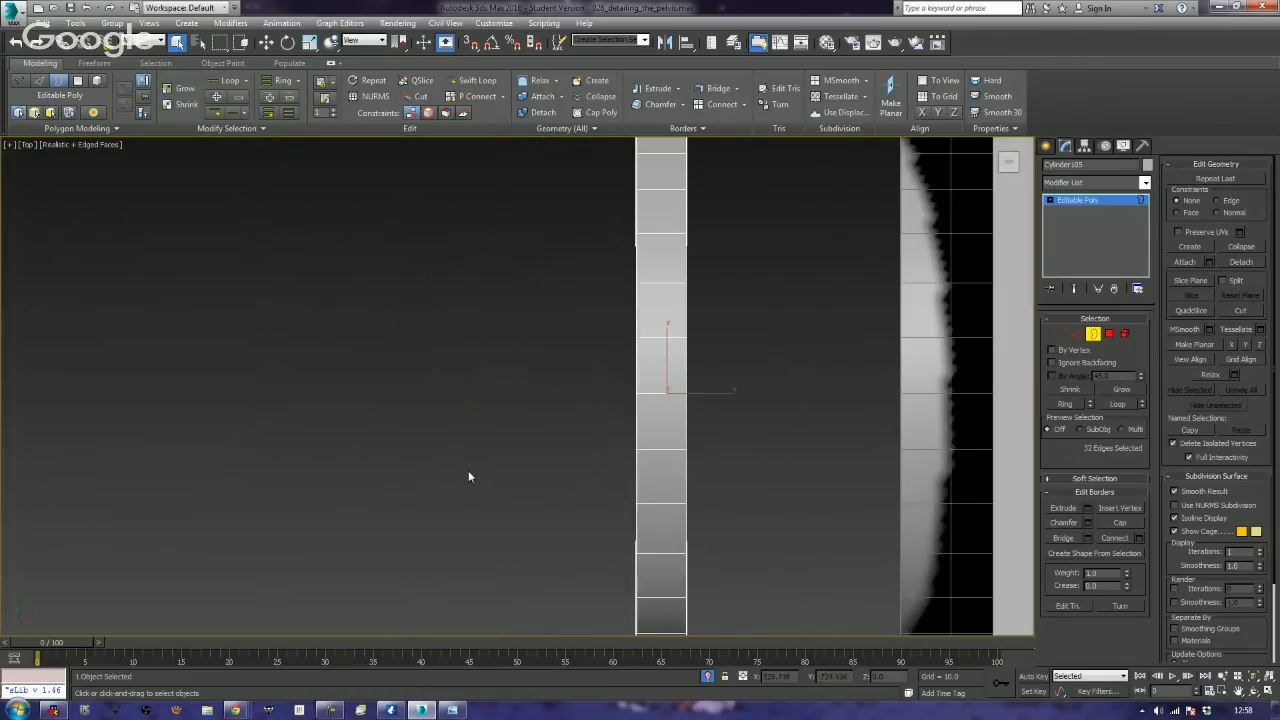
key(F3)
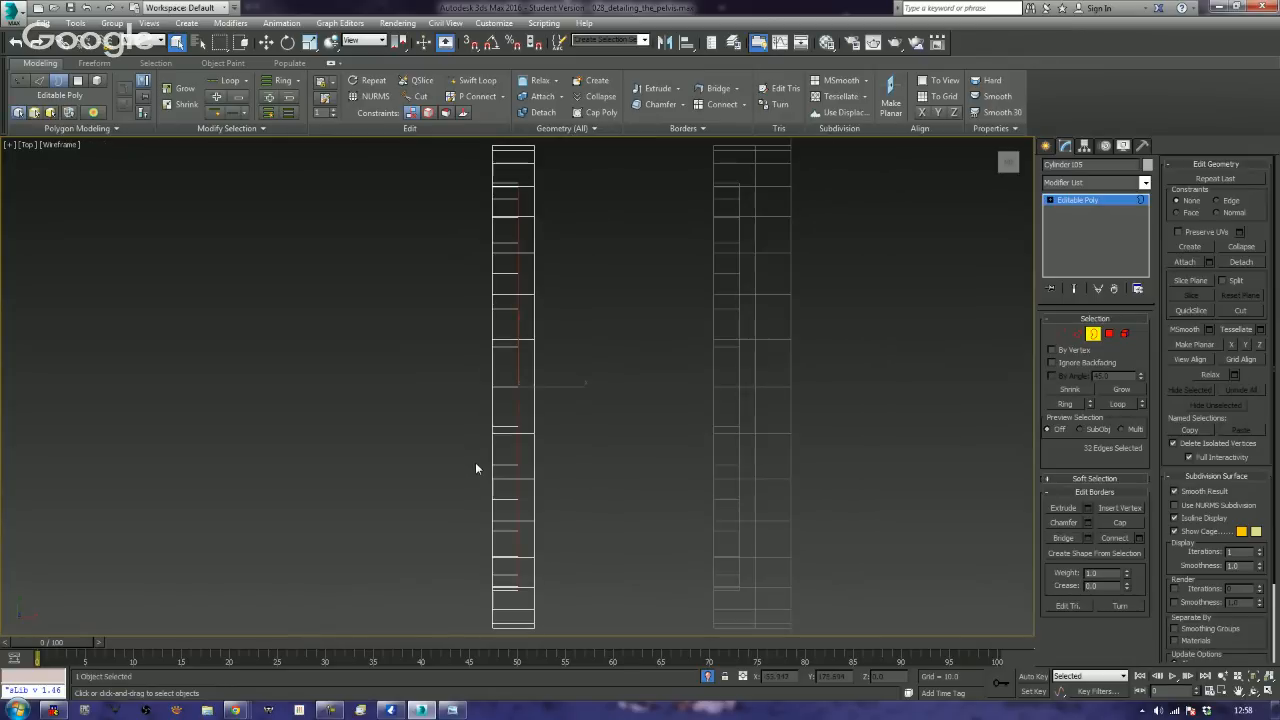
key(w)
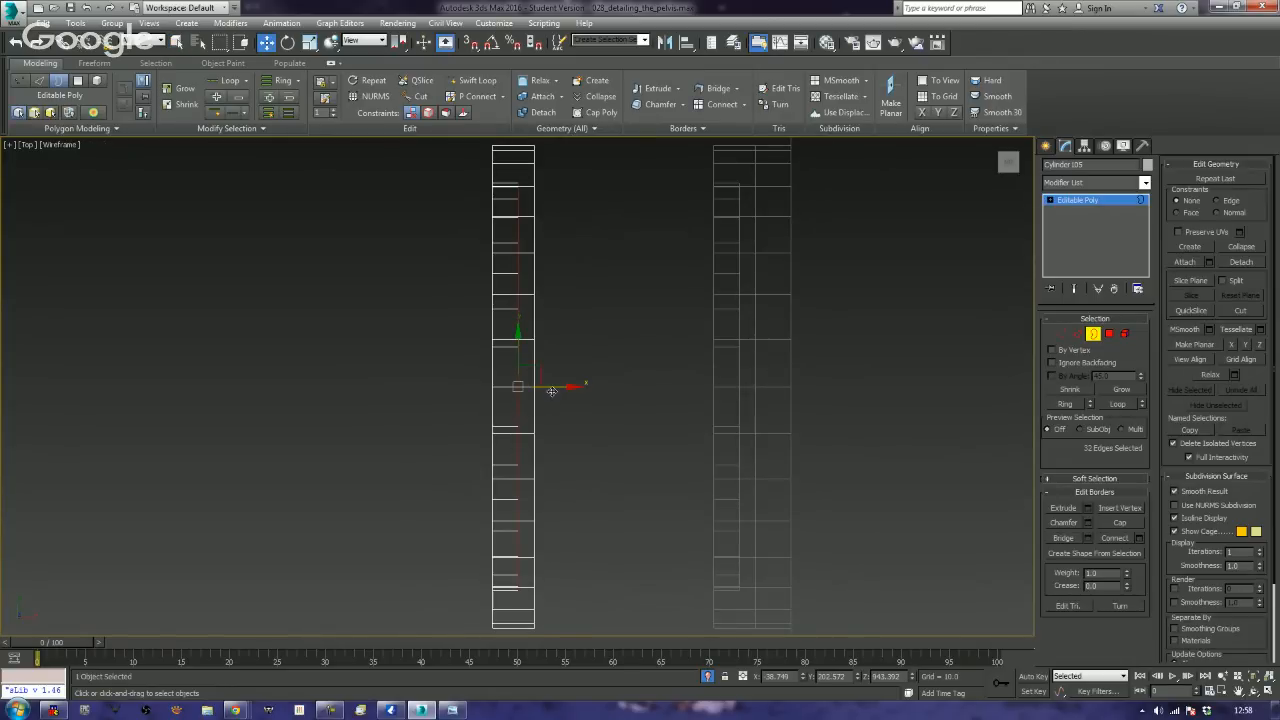
drag(553, 387, 571, 389)
scroll(566, 394, up, 4)
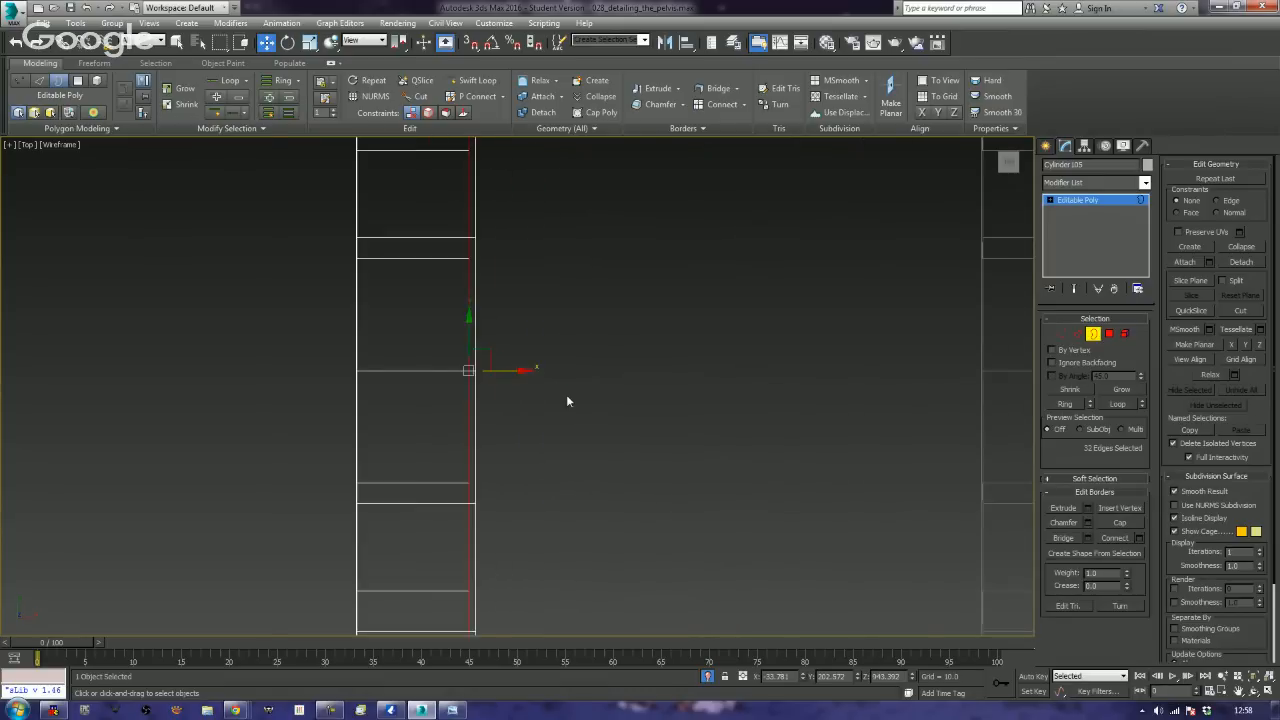
scroll(566, 400, up, 1)
scroll(477, 356, up, 3)
middle_drag(477, 356, 810, 437)
drag(716, 474, 733, 471)
scroll(733, 473, down, 5)
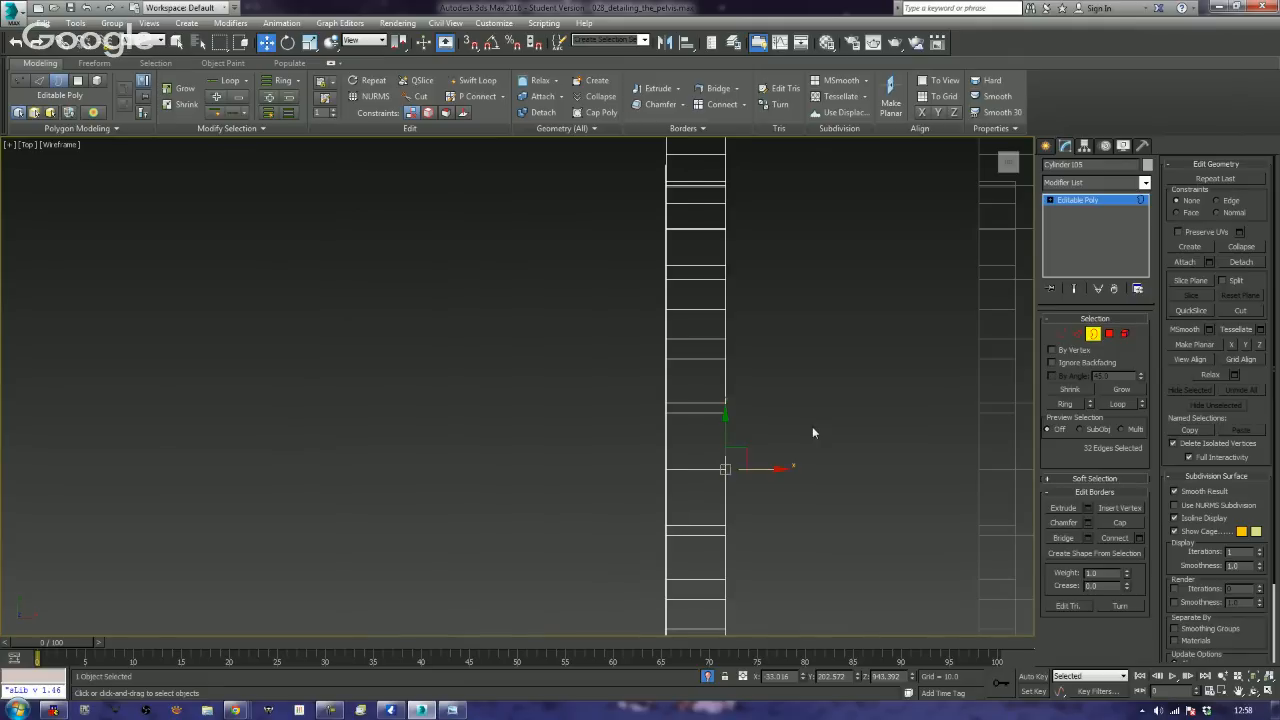
- Bridge the ring's inner and outer borders to close its box-facing side, and leave border editing
middle_drag(827, 389, 757, 384)
scroll(756, 386, up, 1)
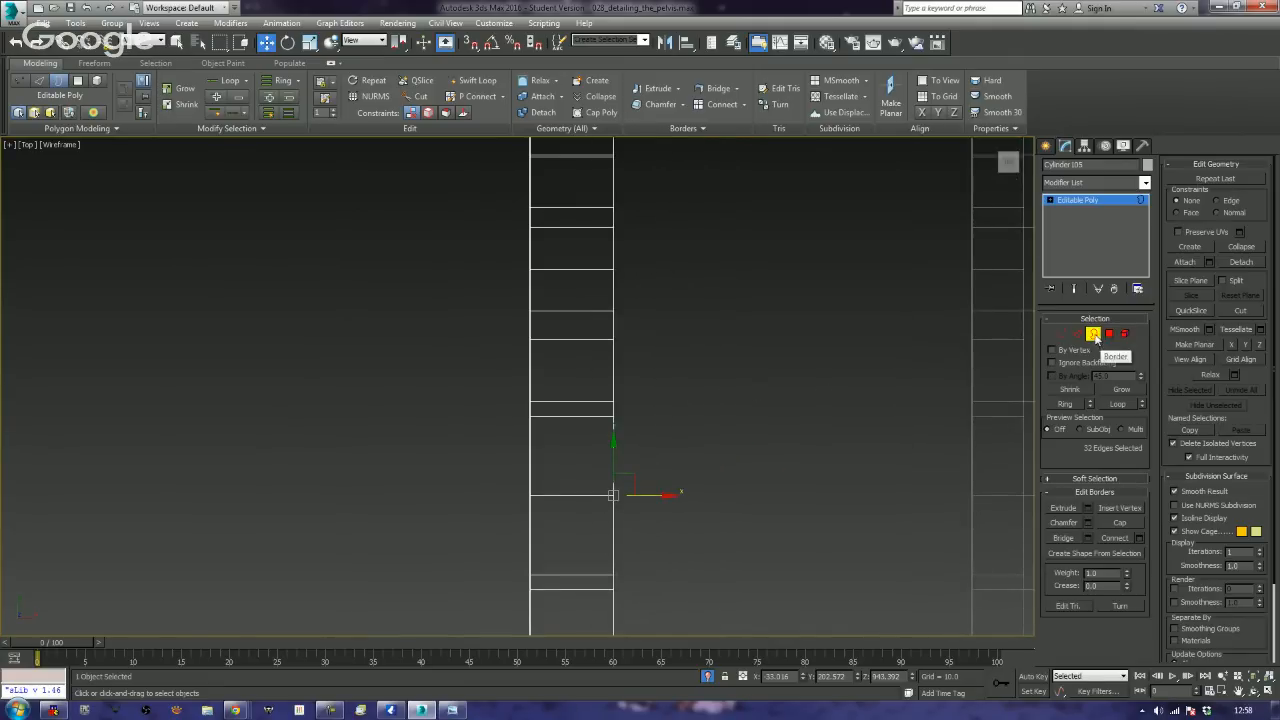
click(1094, 334)
middle_drag(943, 387, 887, 361)
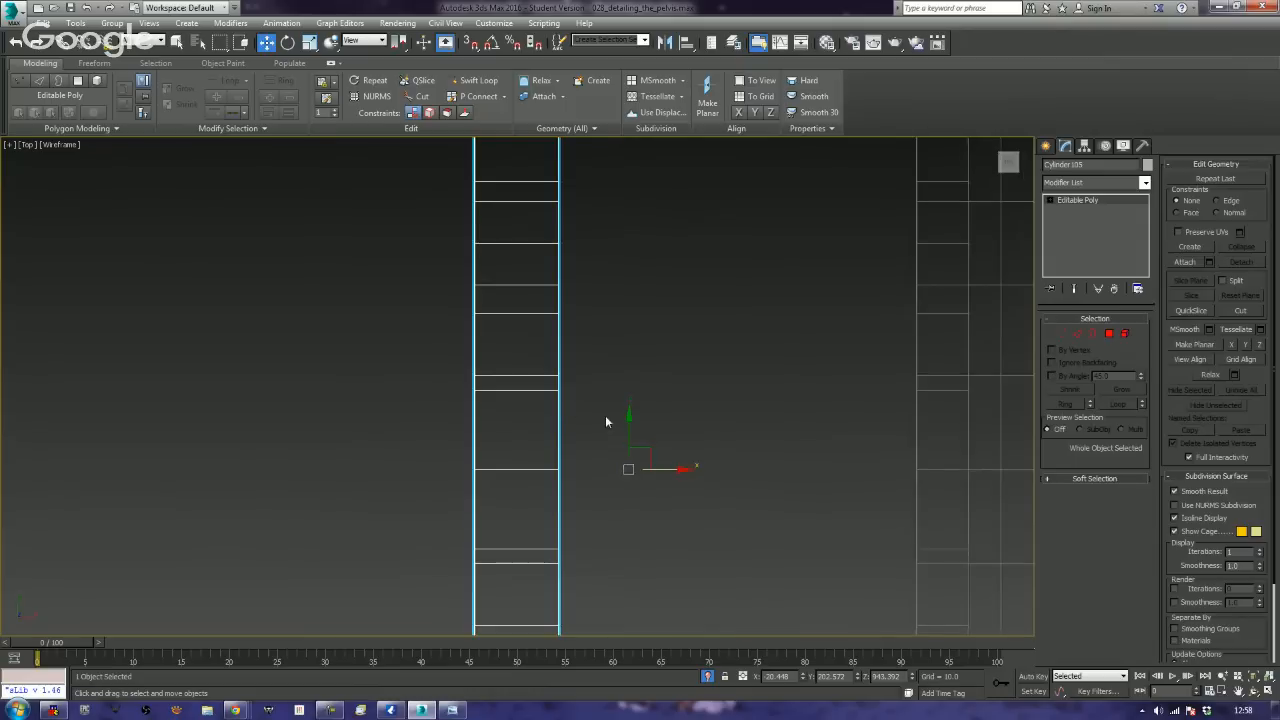
key(p)
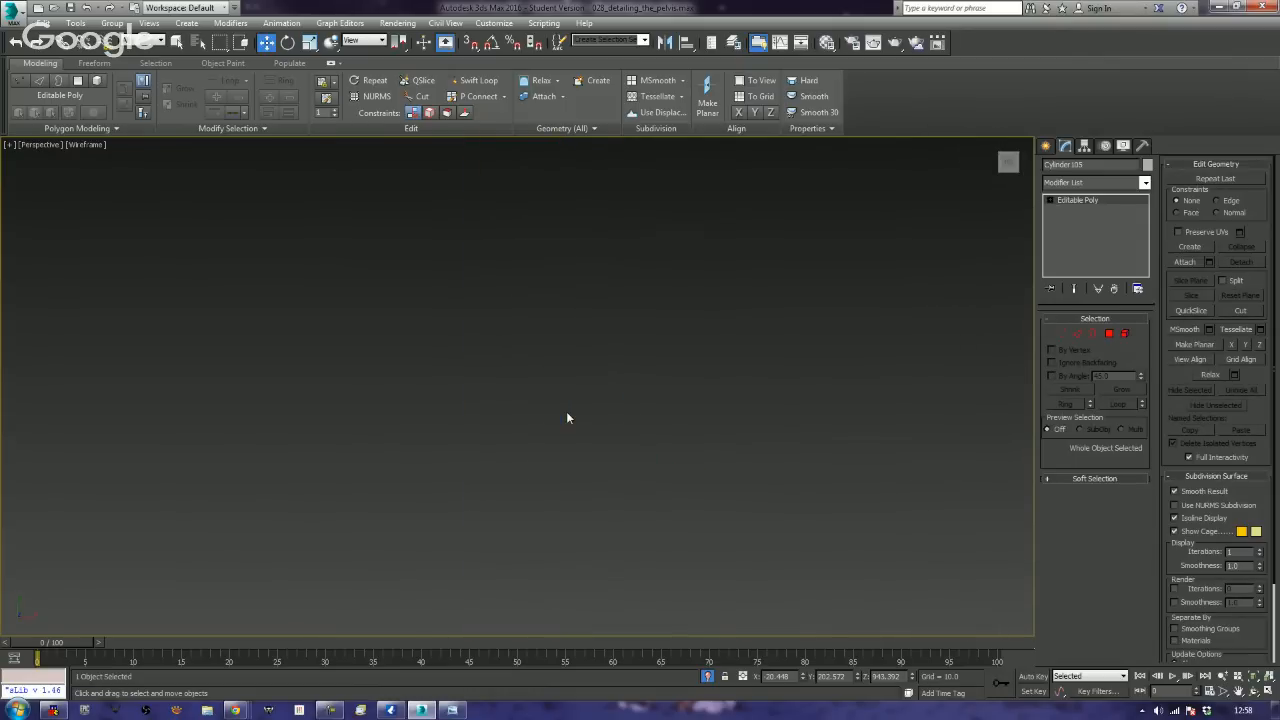
key(z)
alt+middle_drag(567, 429, 1084, 333)
click(1093, 335)
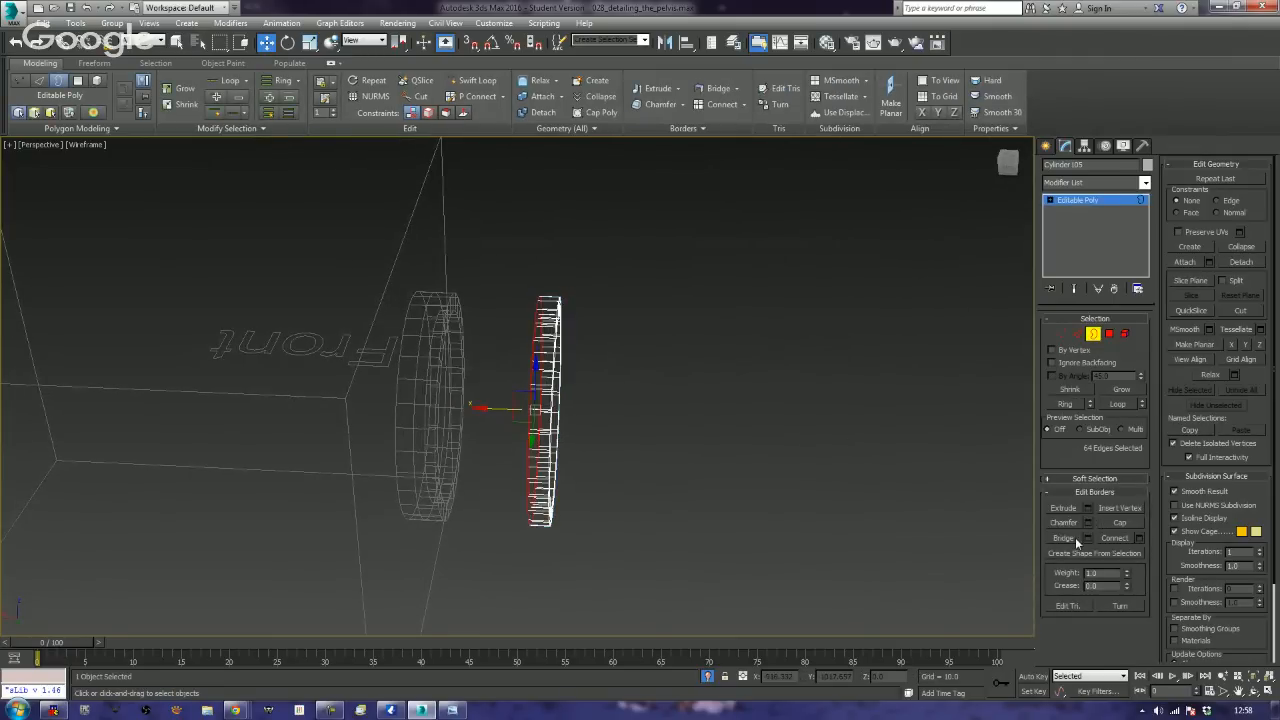
click(1093, 335)
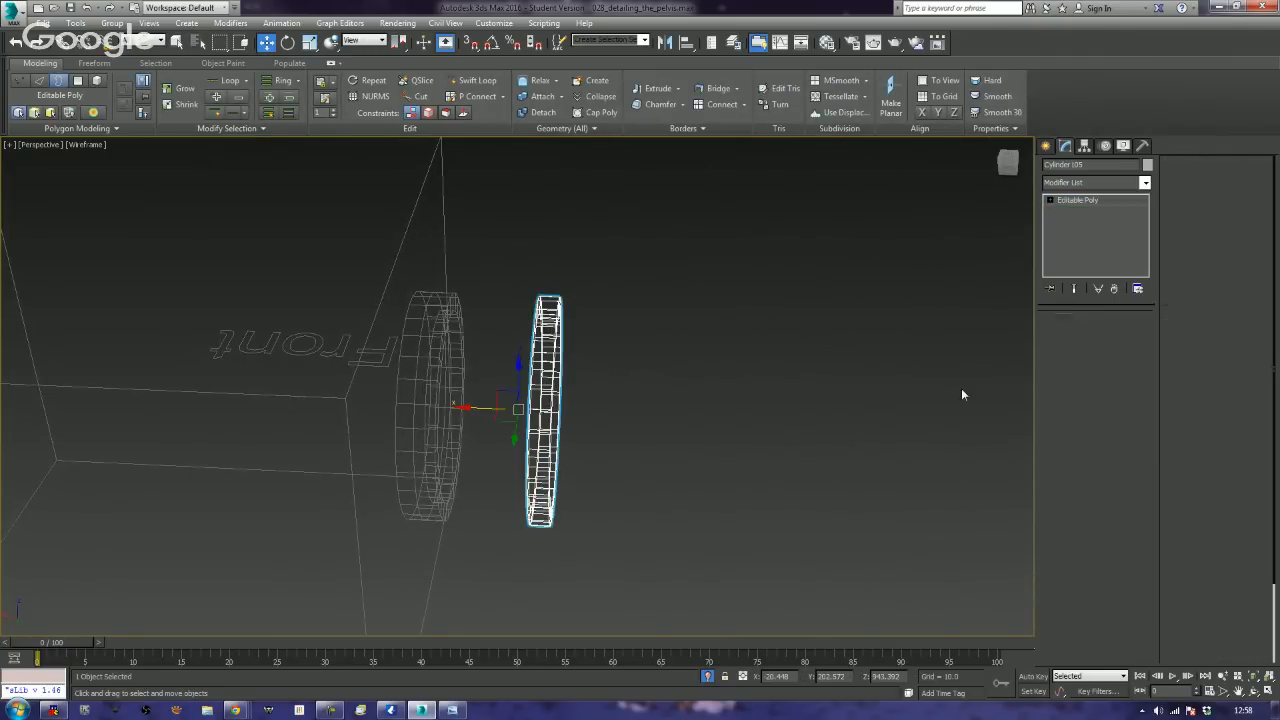
key(F3)
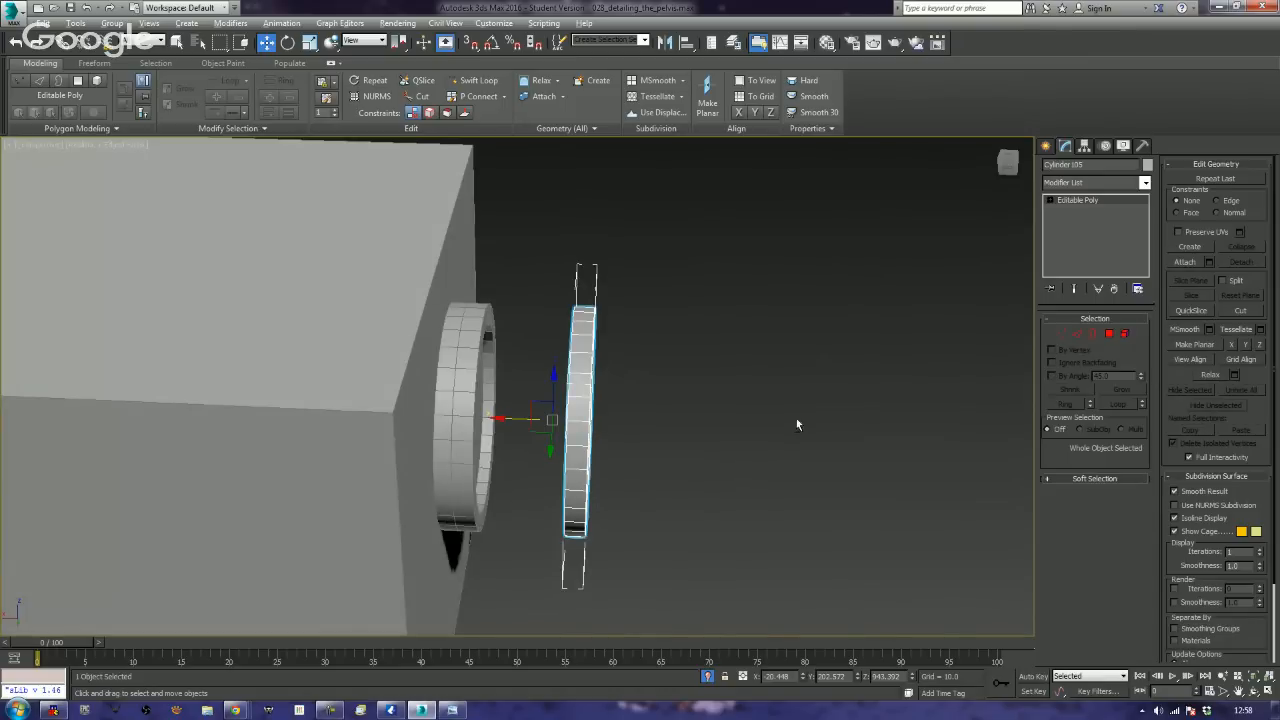
- Scale the whole closed ring uniformly to about 120%
alt+middle_drag(797, 425, 648, 431)
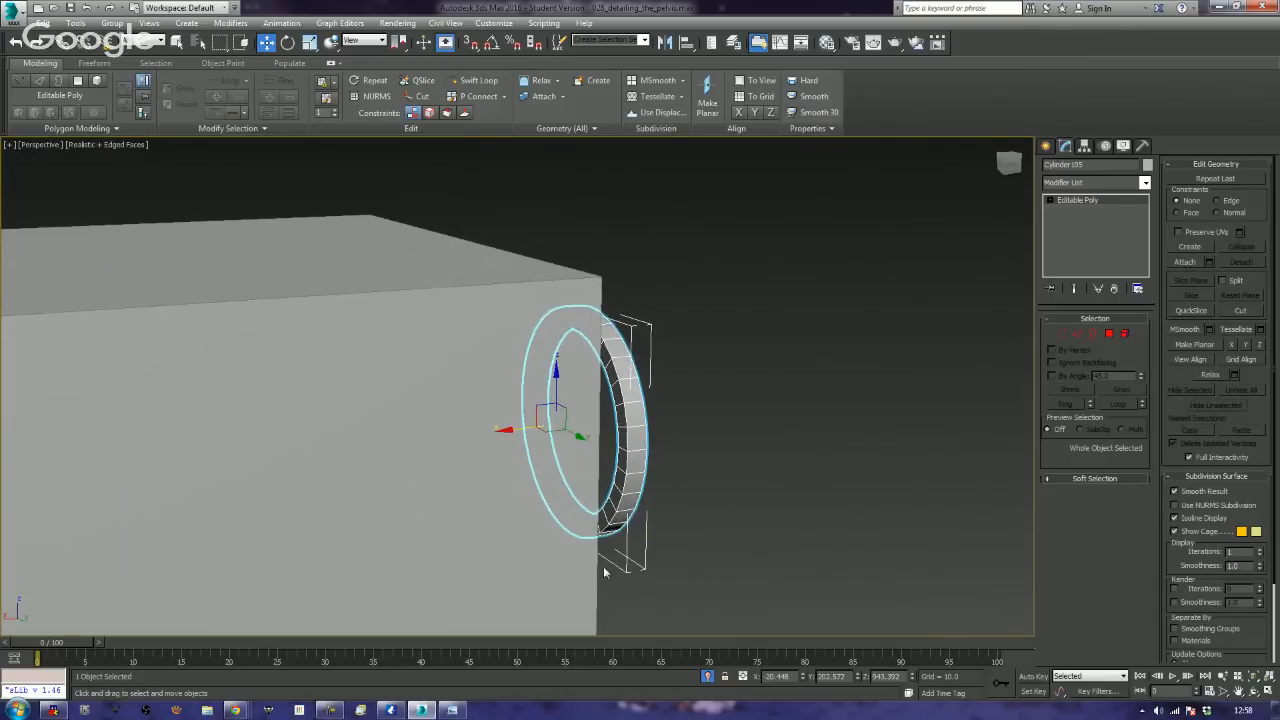
alt+middle_drag(604, 572, 820, 387)
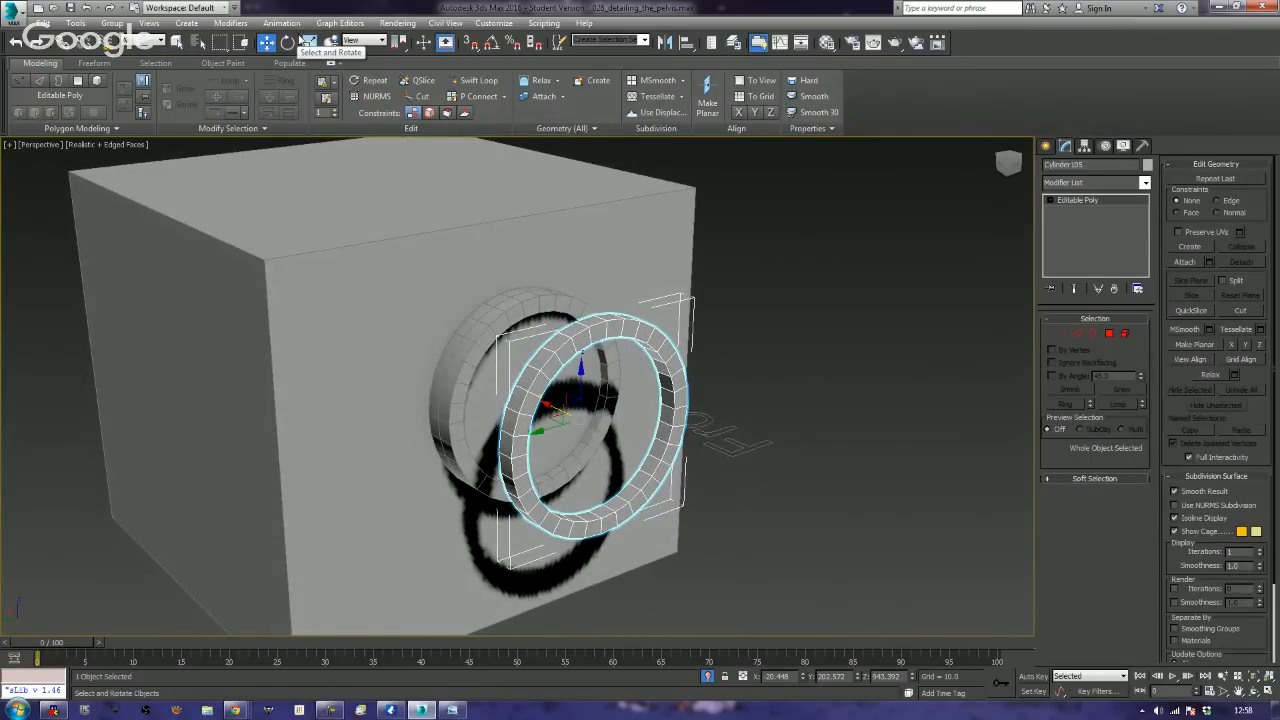
click(310, 42)
alt+middle_drag(440, 300, 534, 297)
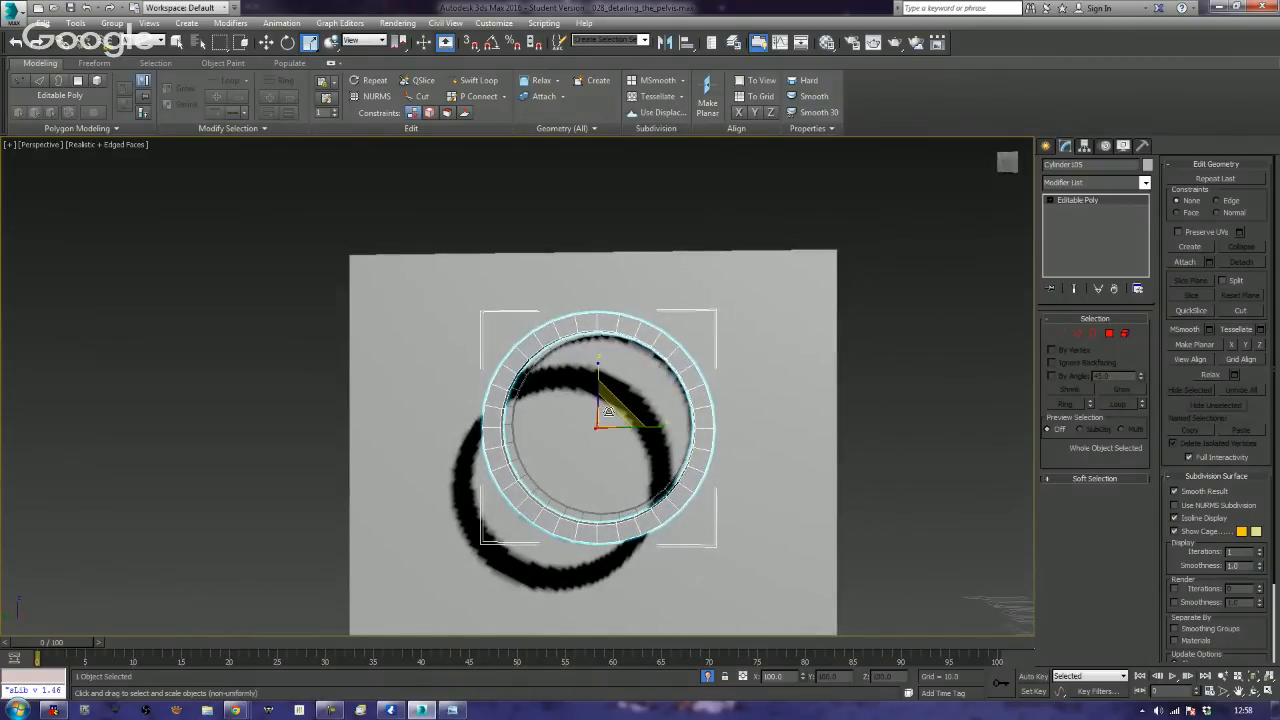
key(z)
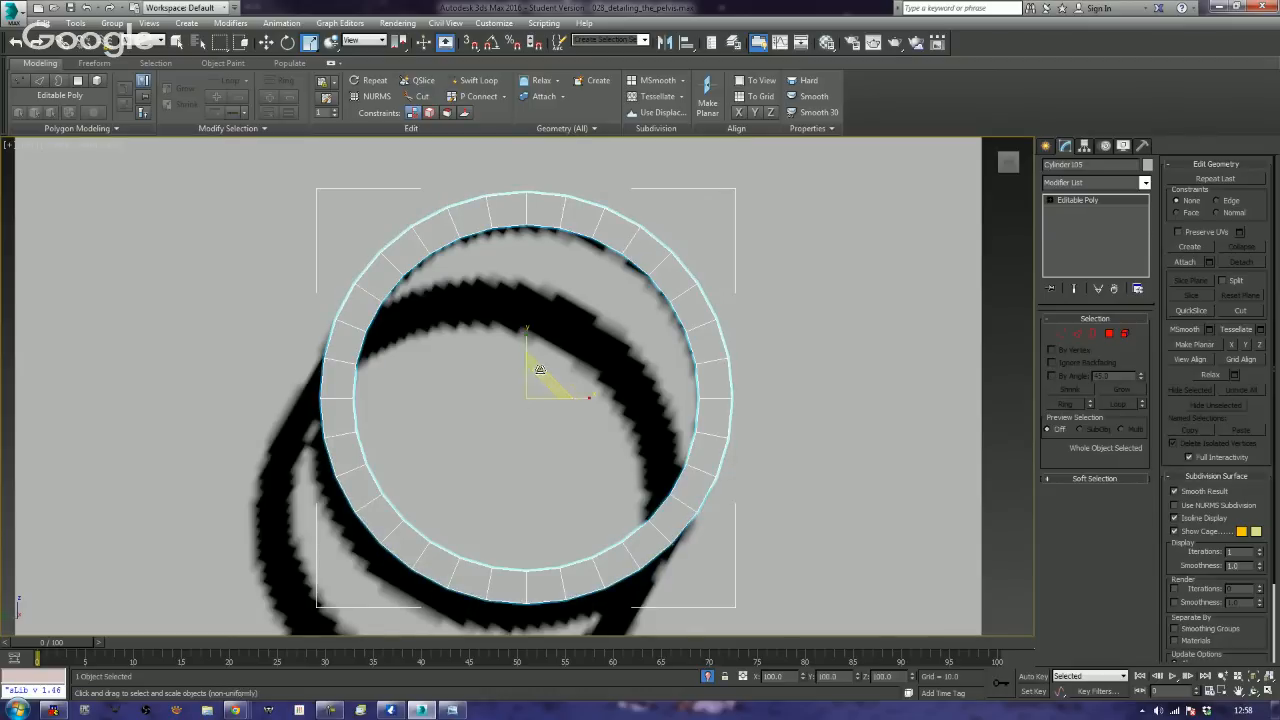
drag(533, 385, 559, 372)
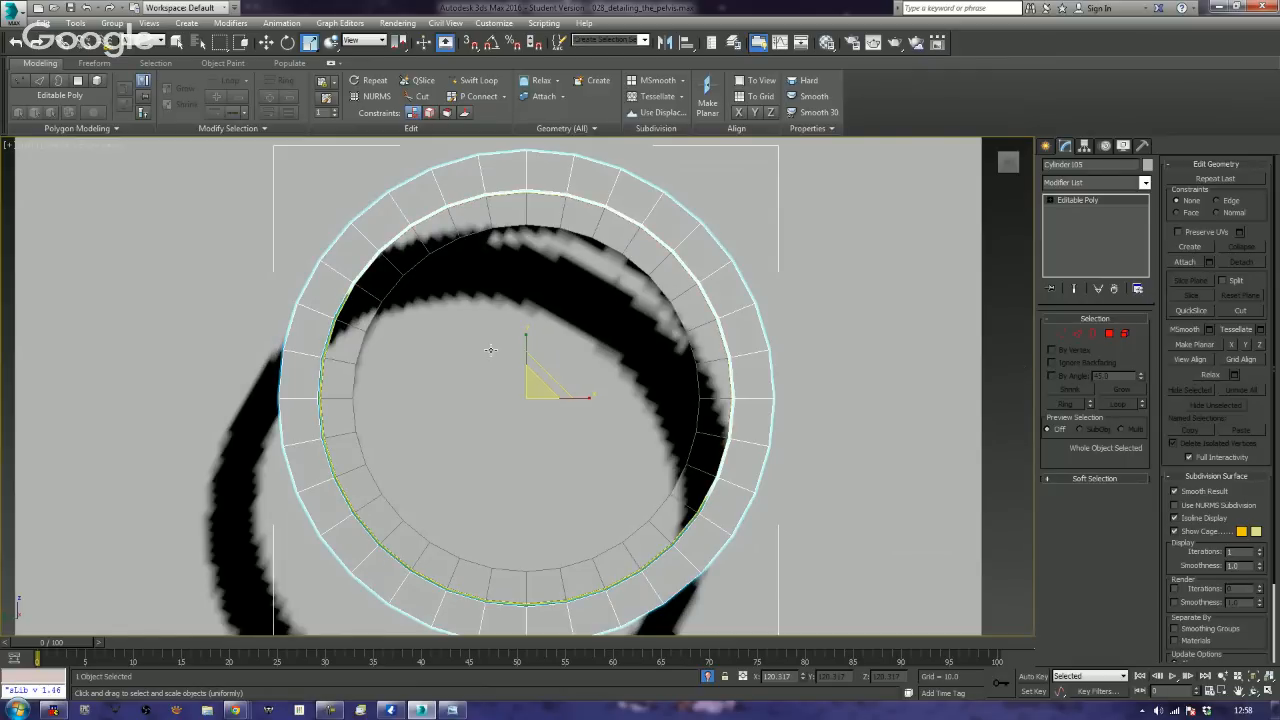
key(l)
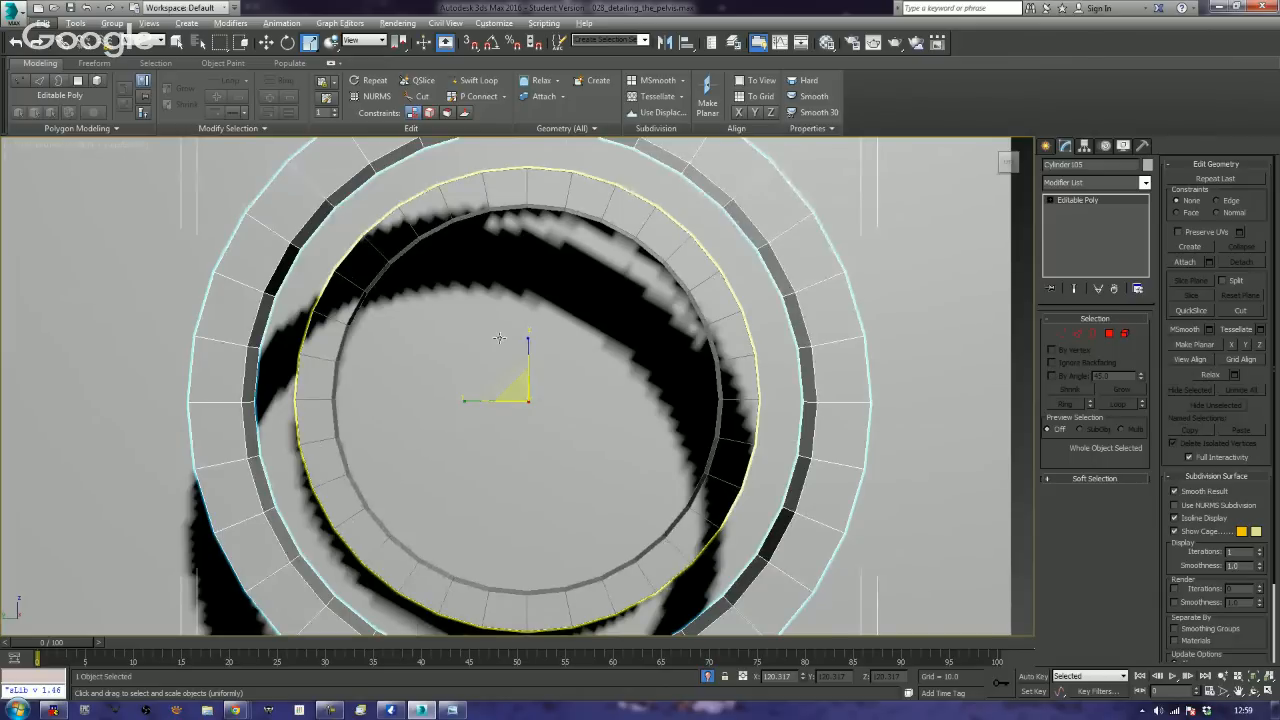
- Select the polygons around the ring's outer wall and scale them to 104% in Y and Z
alt+middle_drag(499, 338, 997, 377)
click(1077, 333)
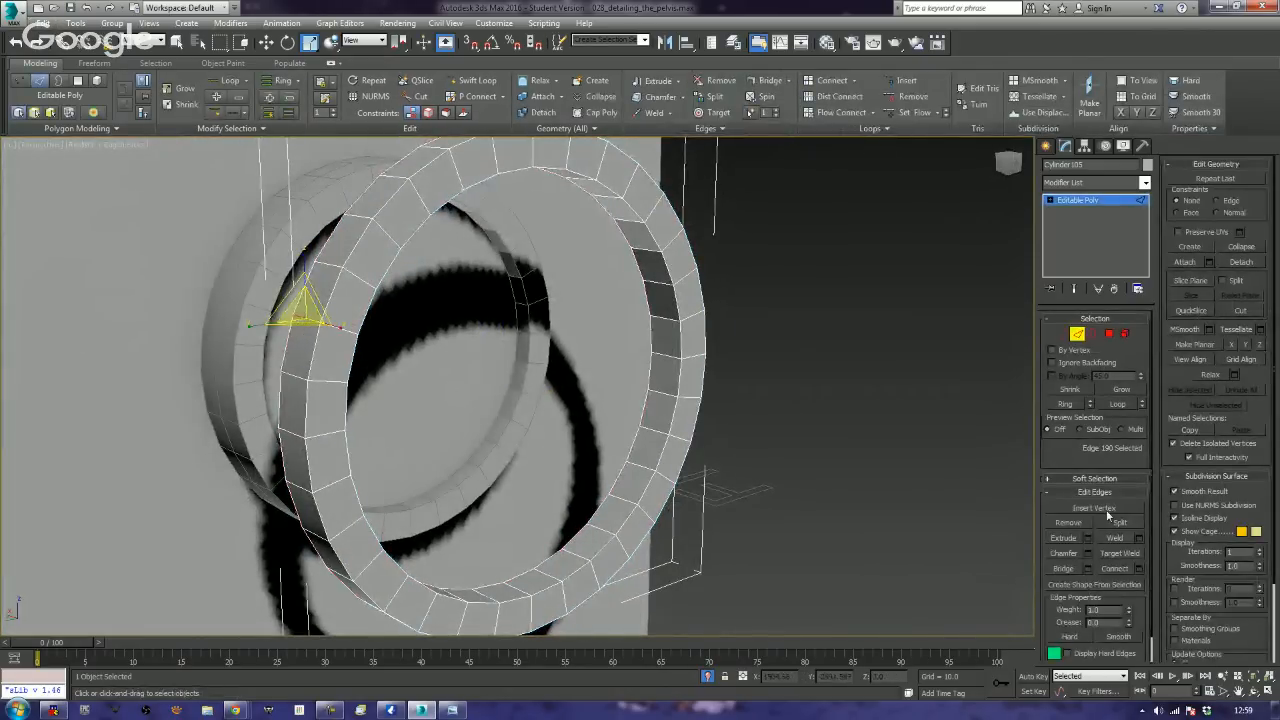
click(1069, 404)
alt+middle_drag(1020, 414, 733, 370)
drag(735, 370, 737, 358)
alt+middle_drag(614, 385, 700, 390)
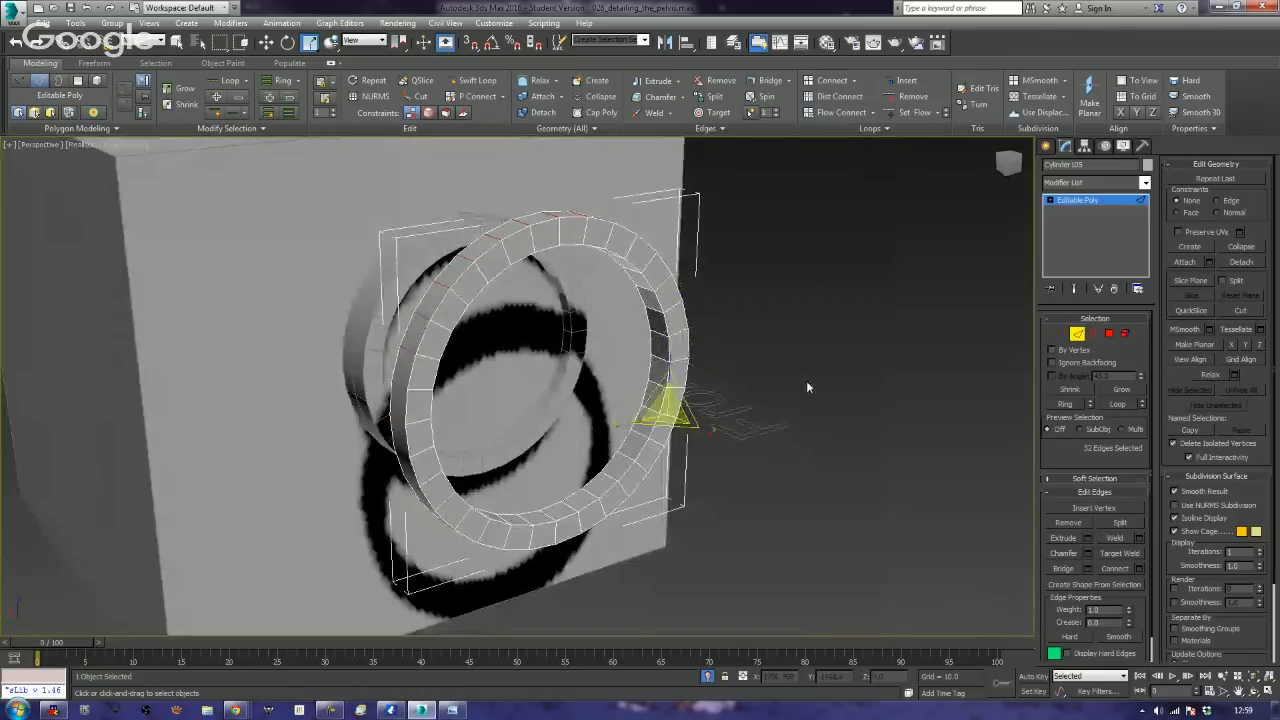
click(1110, 334)
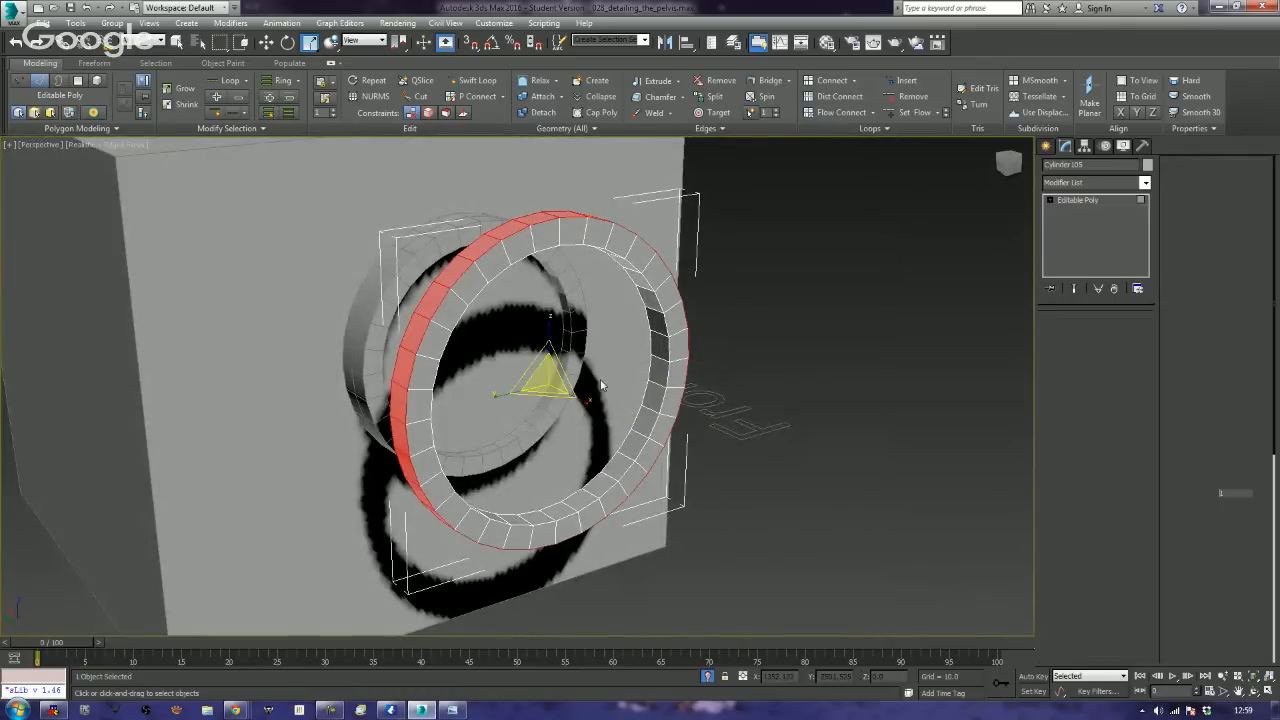
drag(526, 368, 524, 368)
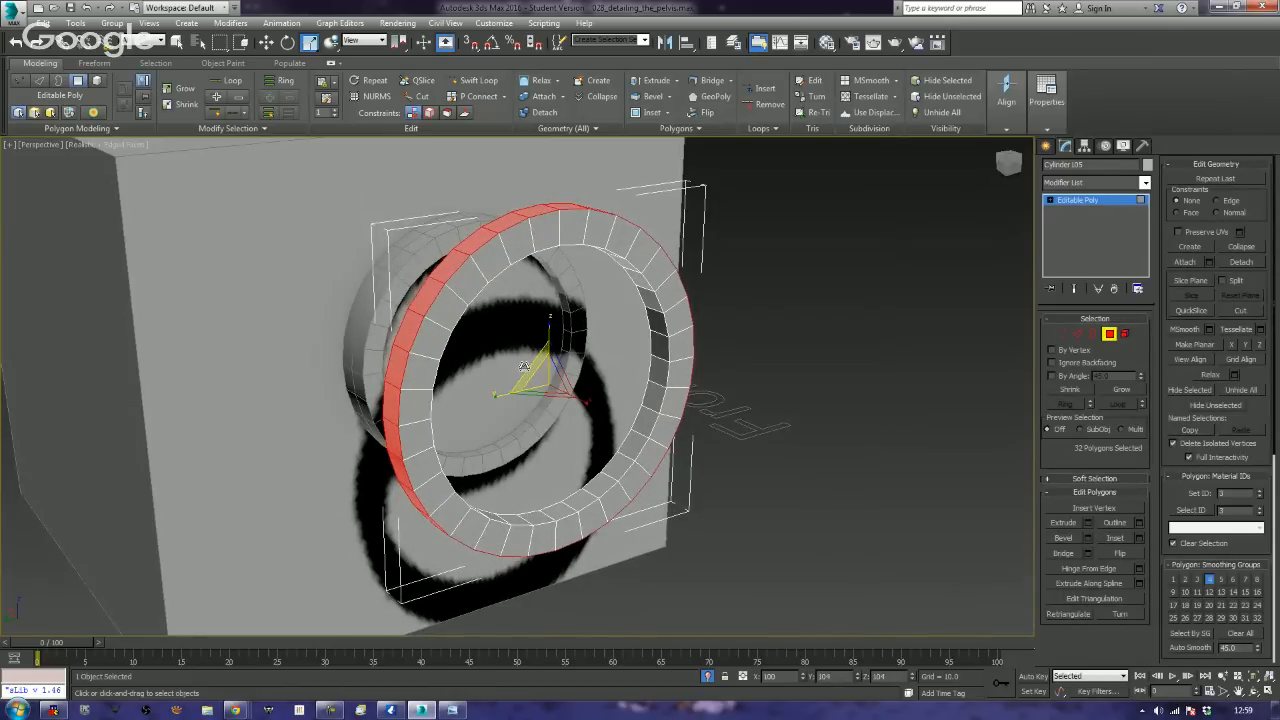
- Ring-select the radial edges on the ring's box-facing side, move them about 5.8 along X toward the box, and clear the selection
alt+middle_drag(380, 371, 580, 410)
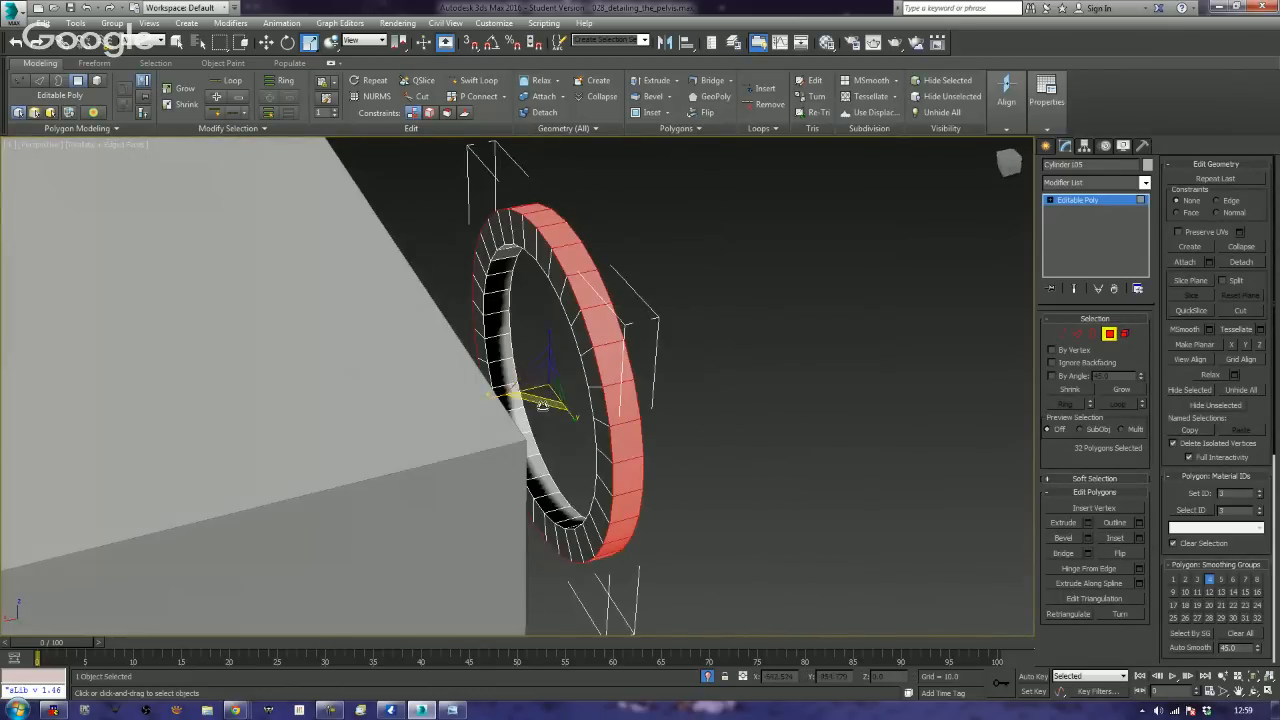
click(1077, 334)
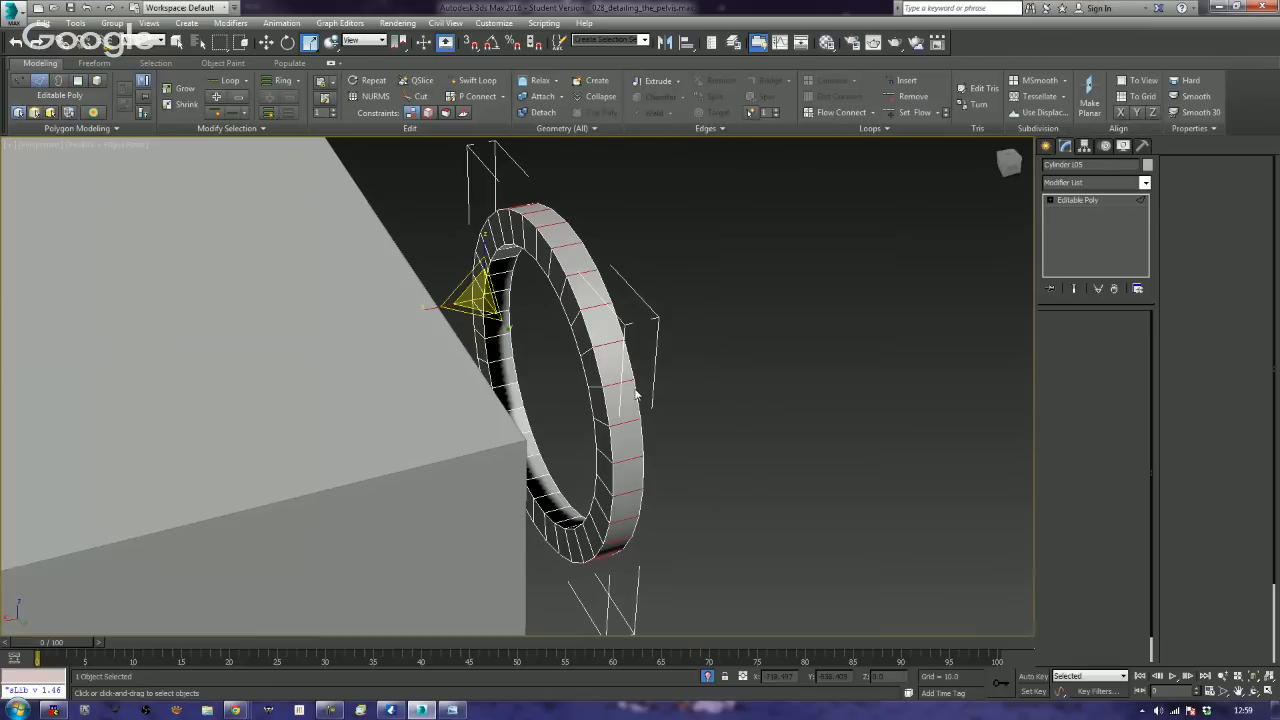
click(591, 387)
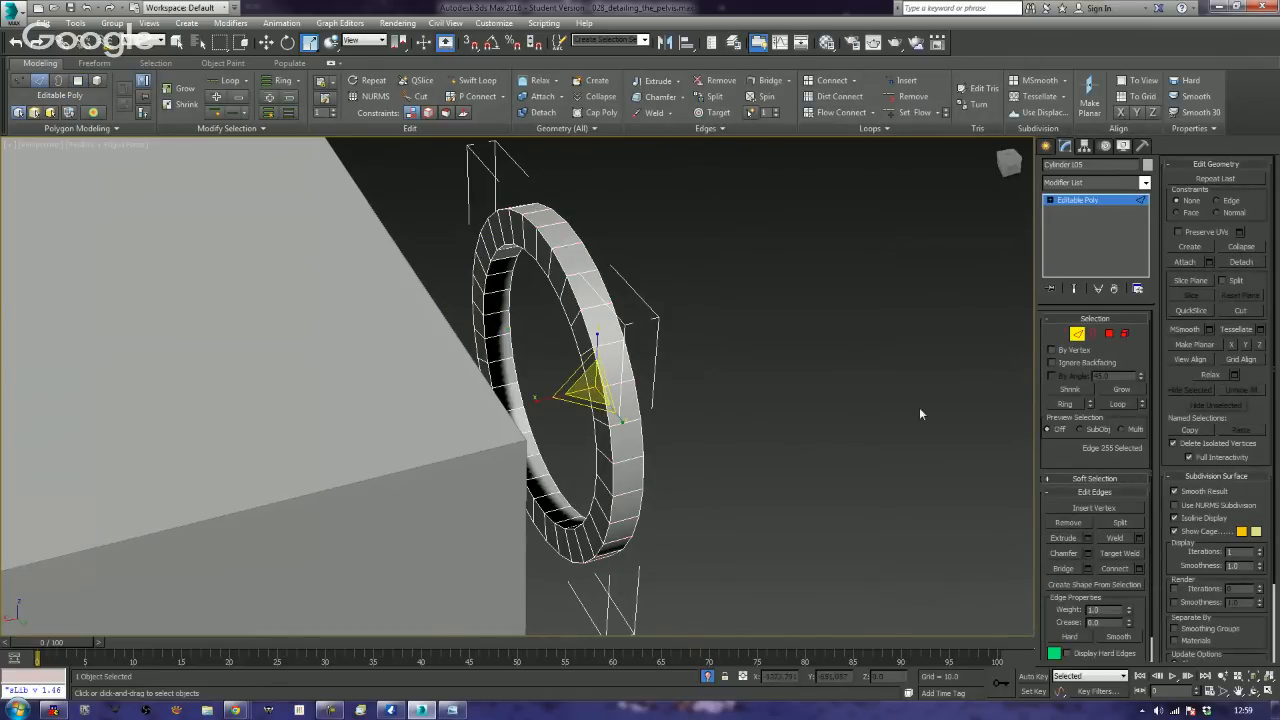
click(1065, 404)
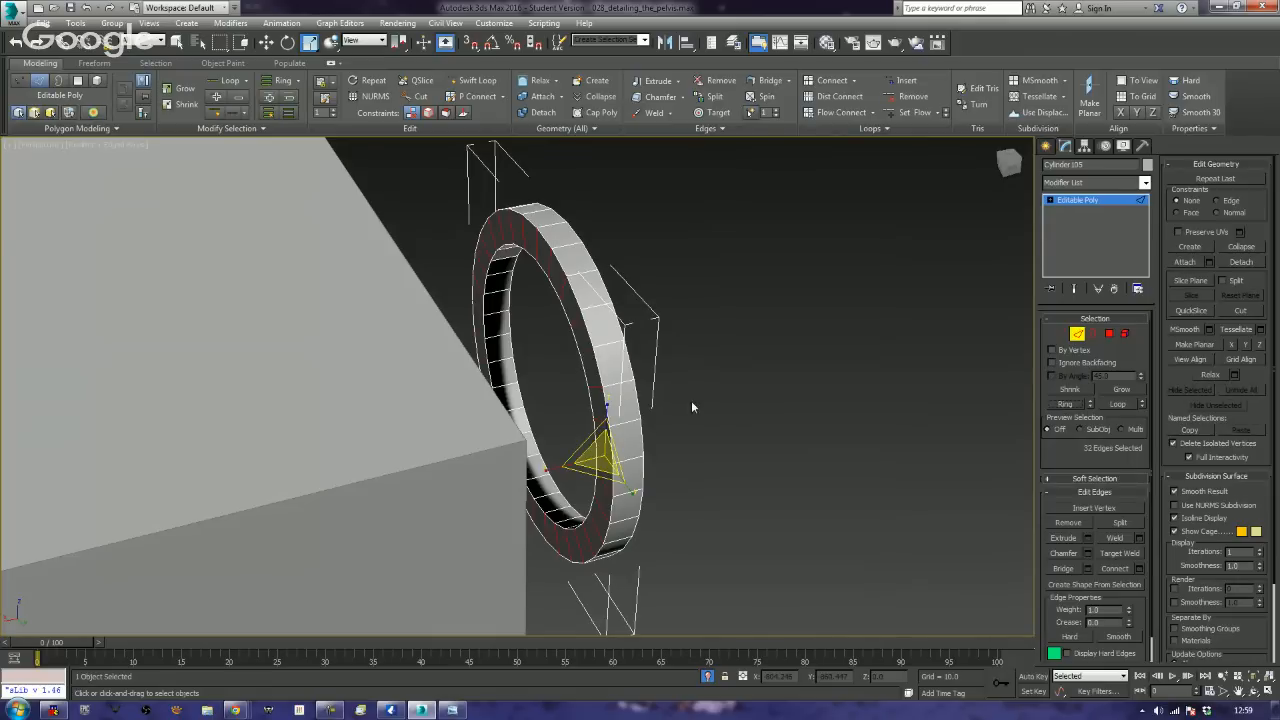
key(w)
drag(562, 468, 553, 470)
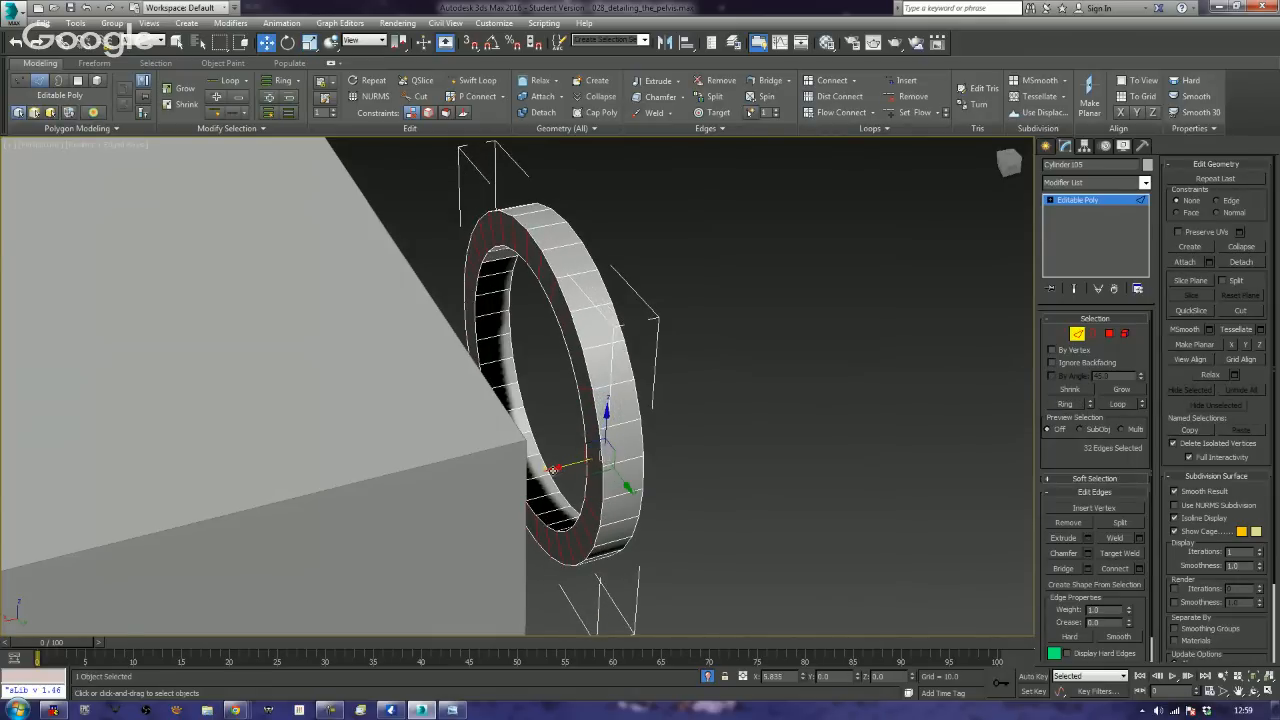
click(832, 459)
alt+middle_drag(838, 465, 688, 414)
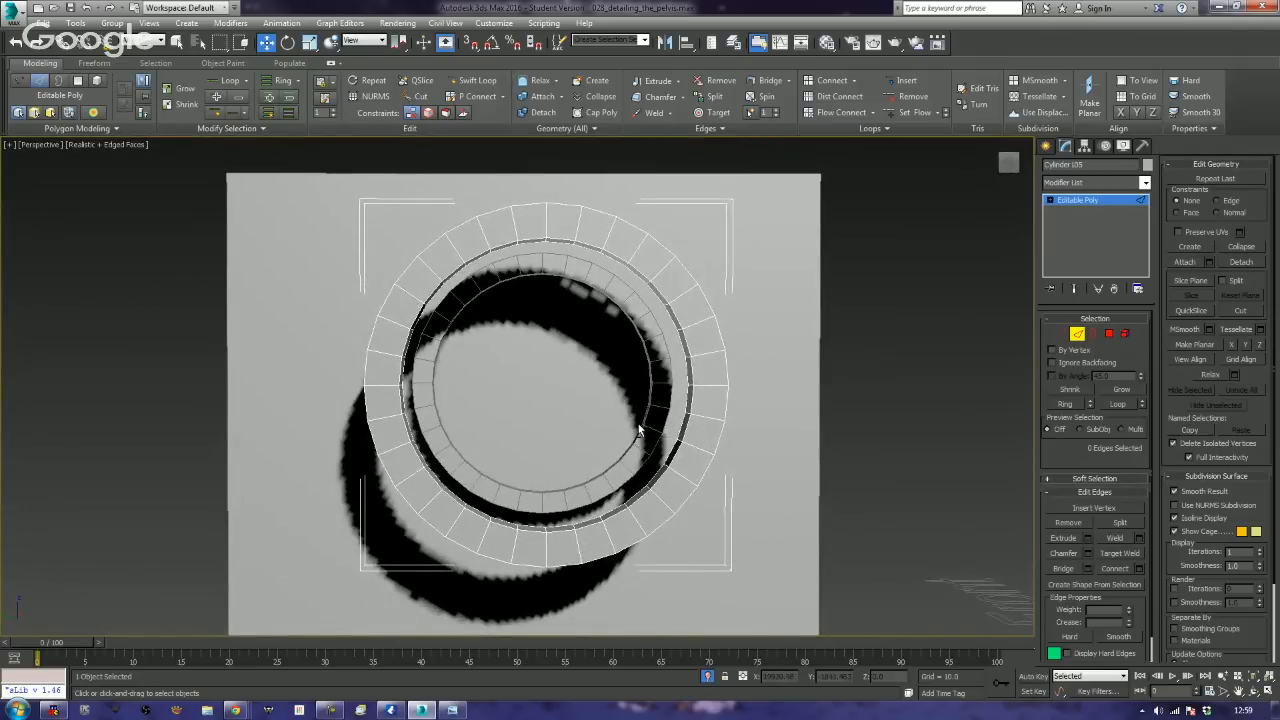
alt+middle_drag(531, 354, 624, 395)
middle_drag(368, 344, 454, 353)
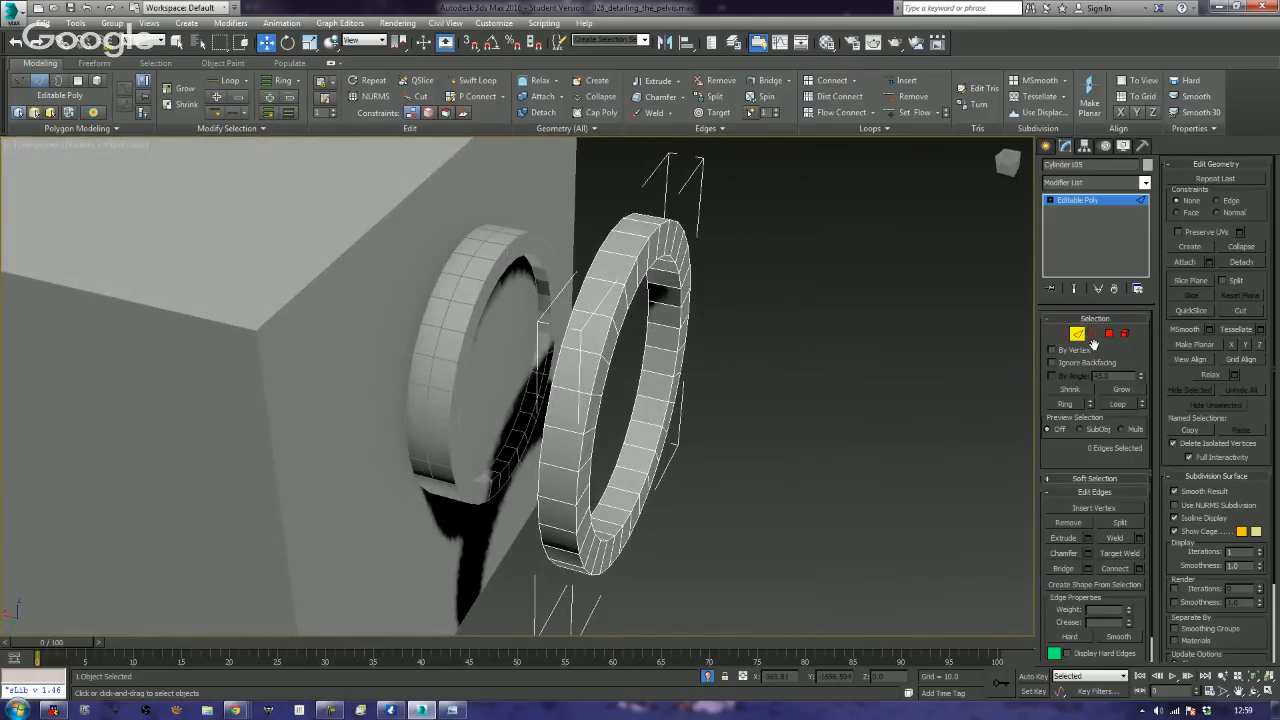
- Leave edge editing, select both the inner round cylinder and the larger ring, move them about 18.5 along X away from the box, and deselect
click(1077, 333)
click(440, 340)
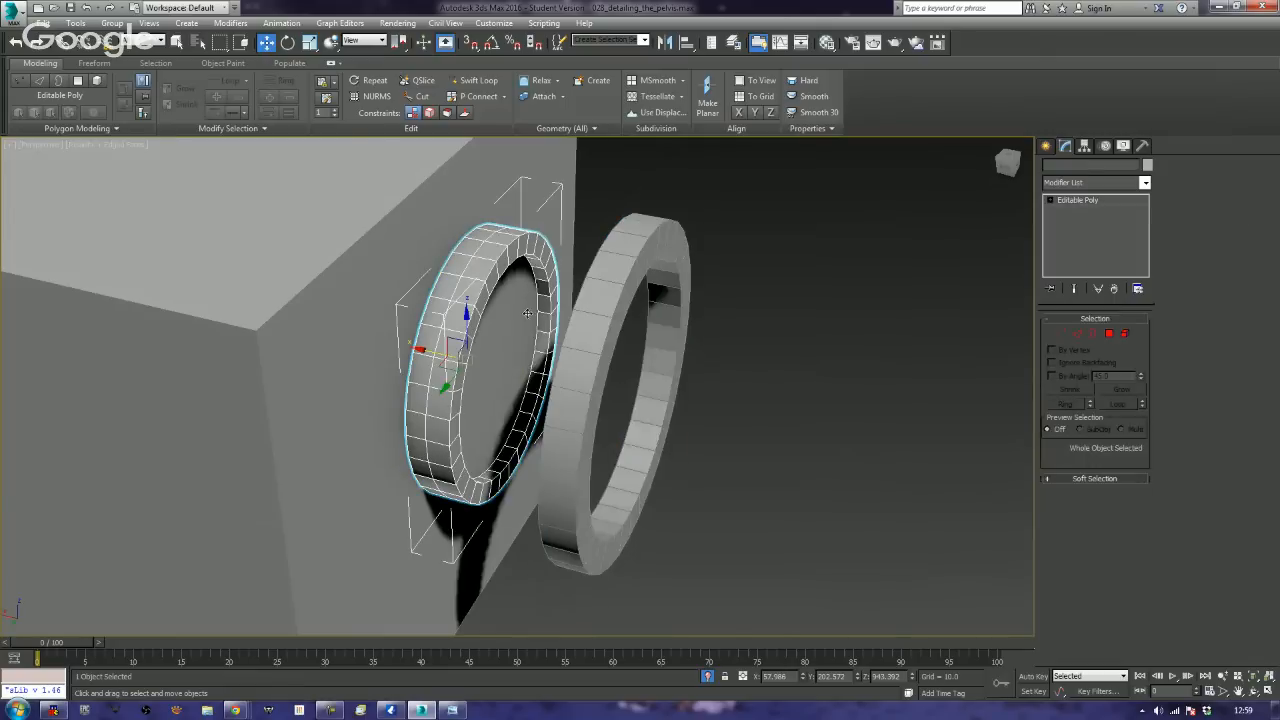
ctrl+click(596, 356)
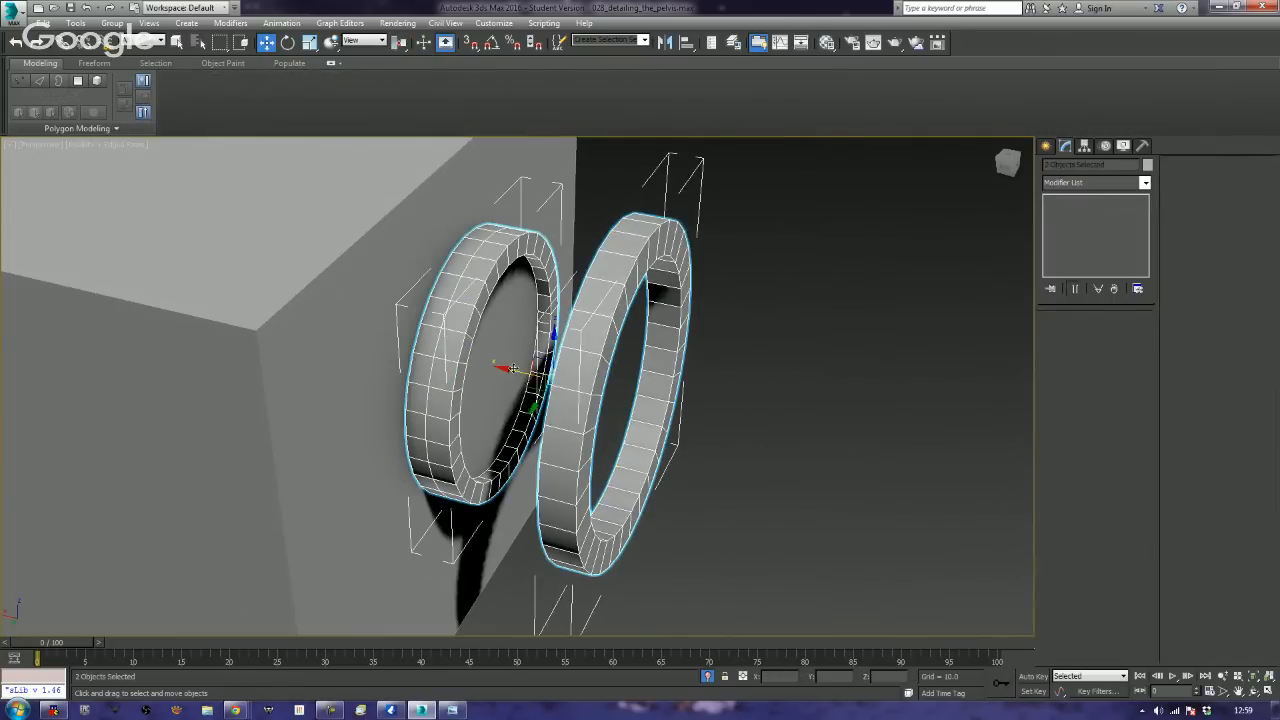
drag(508, 370, 536, 375)
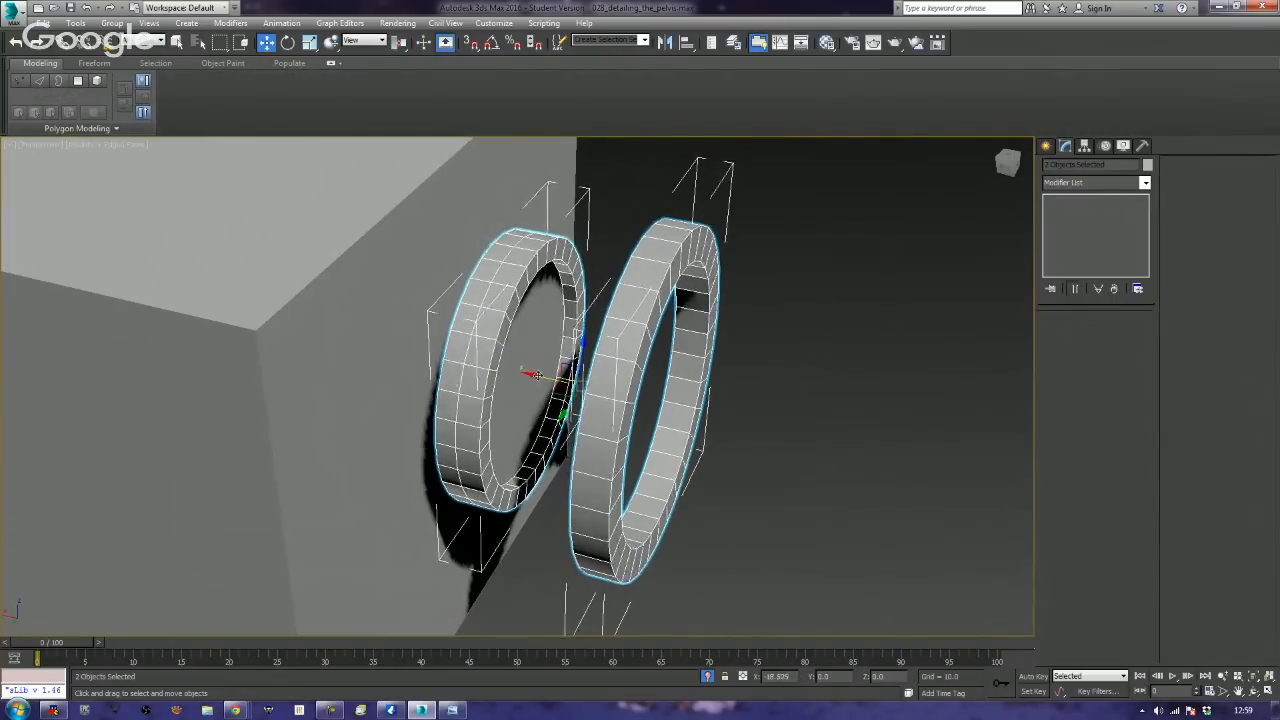
click(772, 458)
- Move the larger ring alone about 41 along X toward the round cylinder, and clear the selection
alt+middle_drag(772, 458, 700, 440)
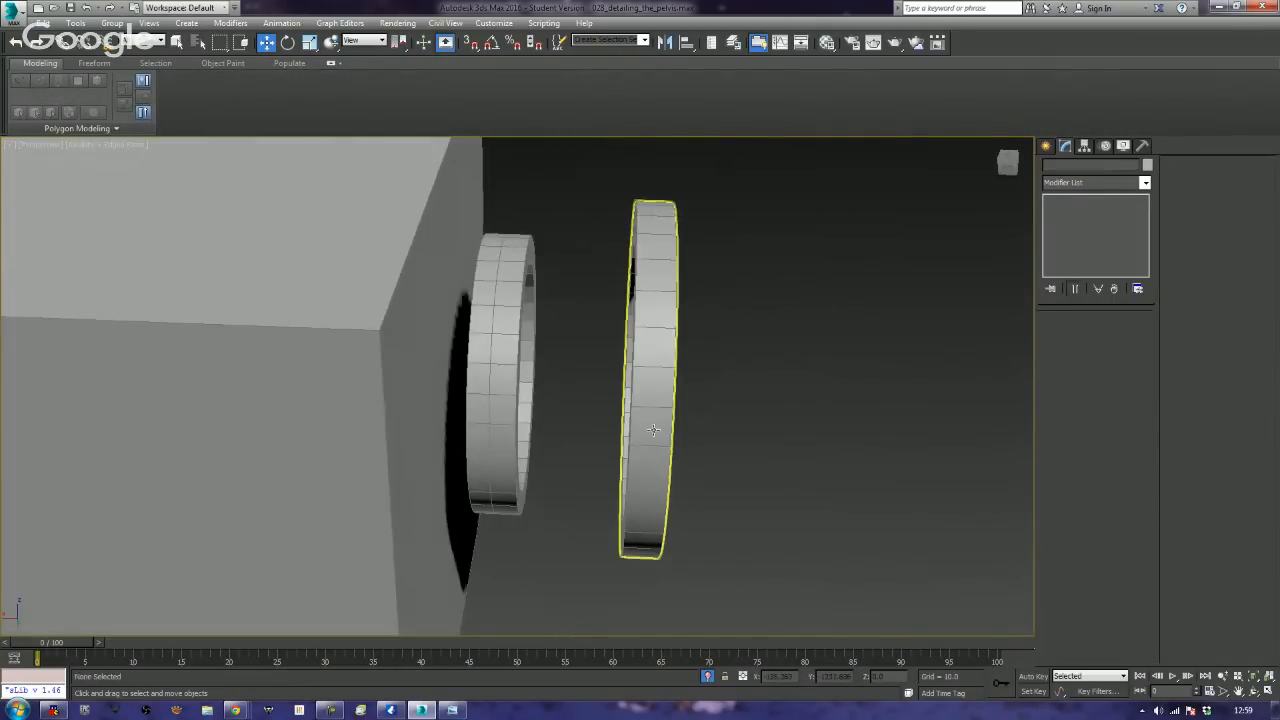
click(633, 416)
drag(568, 377, 501, 399)
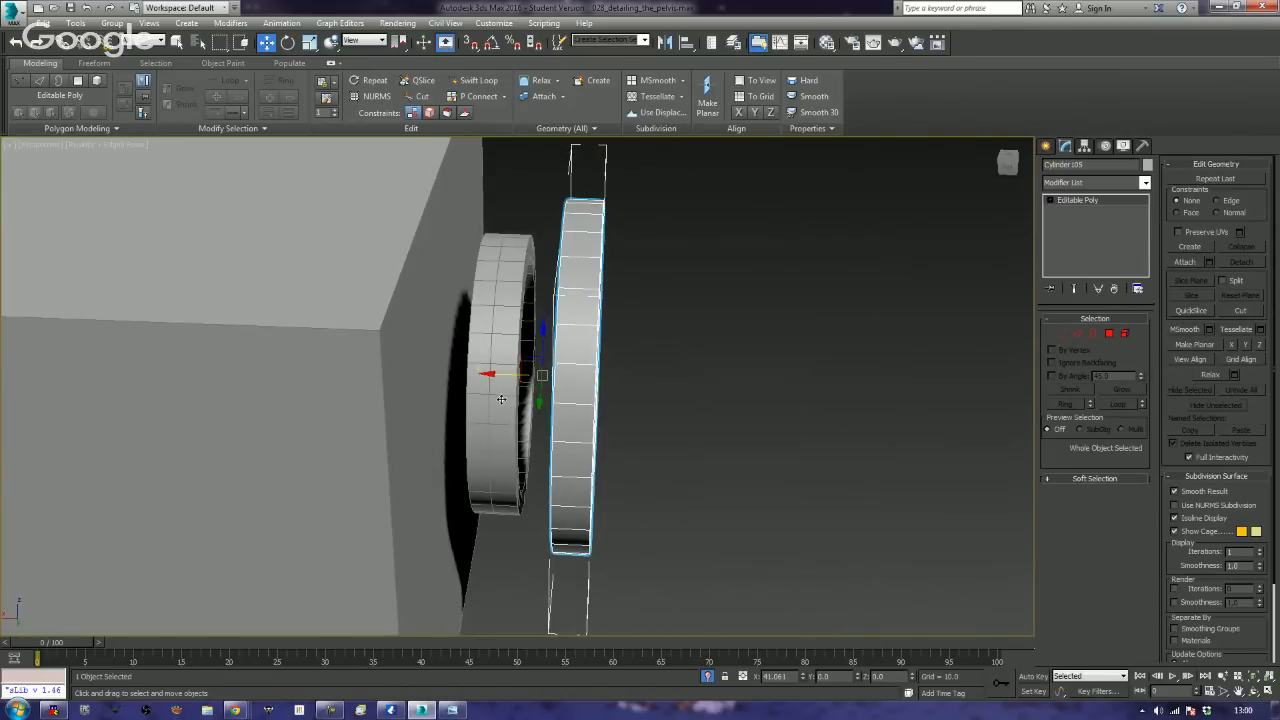
alt+middle_drag(501, 399, 485, 427)
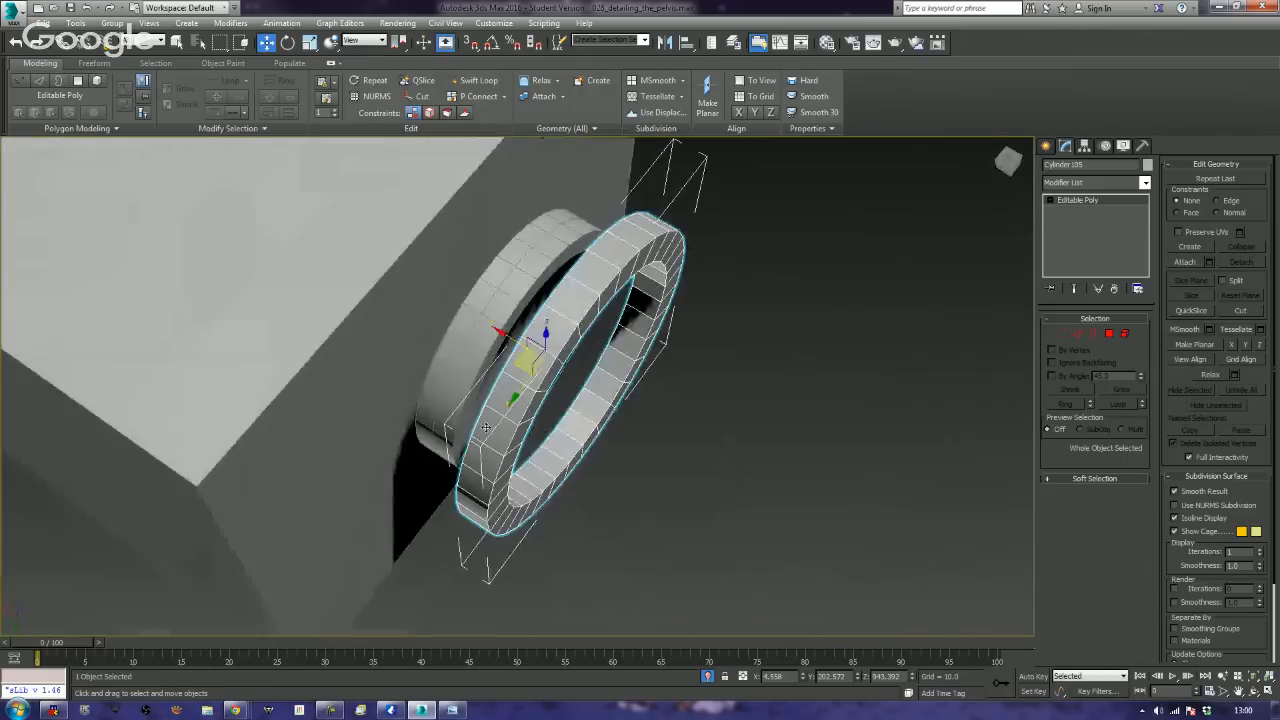
scroll(485, 427, down, 8)
middle_drag(547, 400, 589, 404)
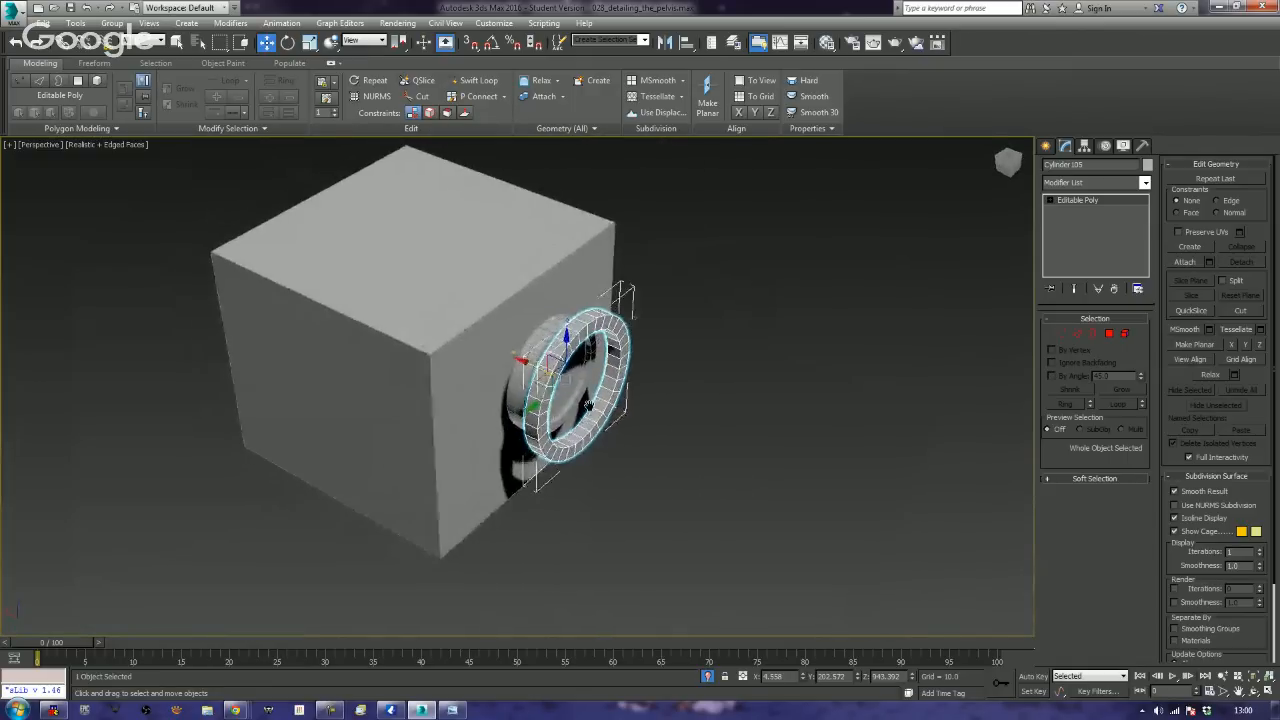
scroll(589, 404, up, 5)
key(ctrl+d)
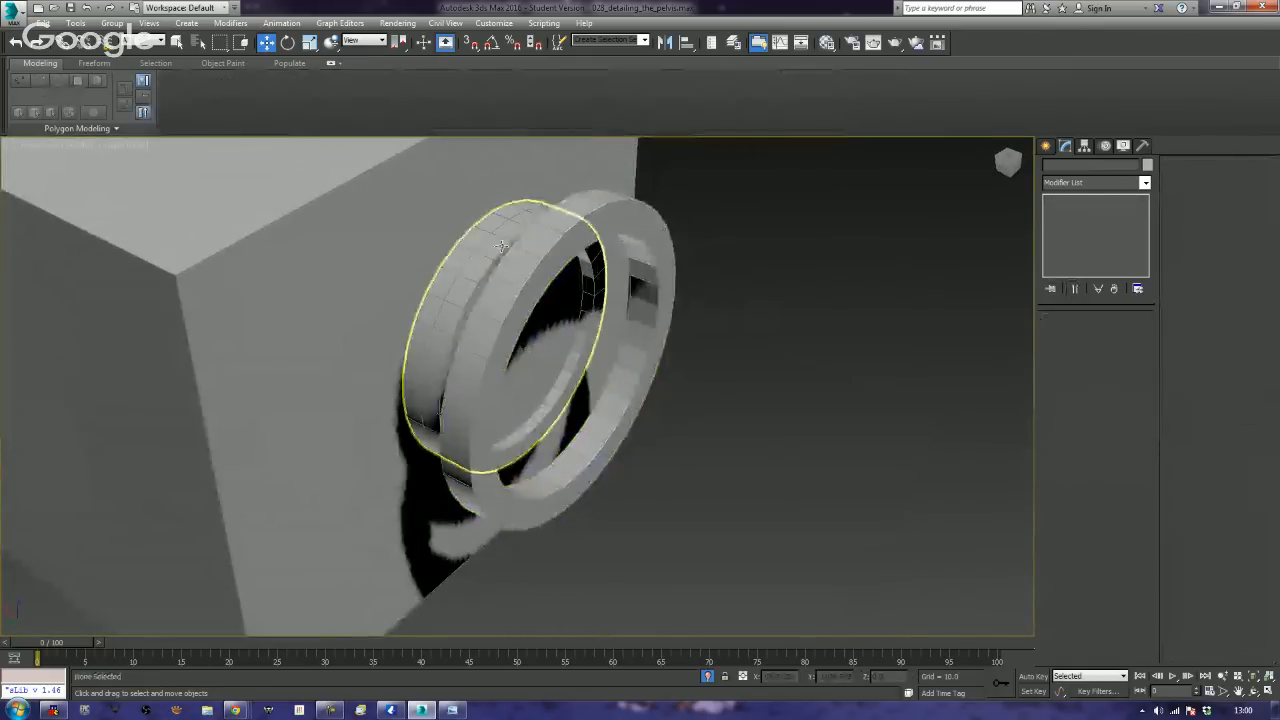
- Select the two adjacent box-side polygons at the crest of the round cylinder's outer wall and extrude them upward by about 14
alt+middle_drag(502, 246, 550, 343)
click(557, 335)
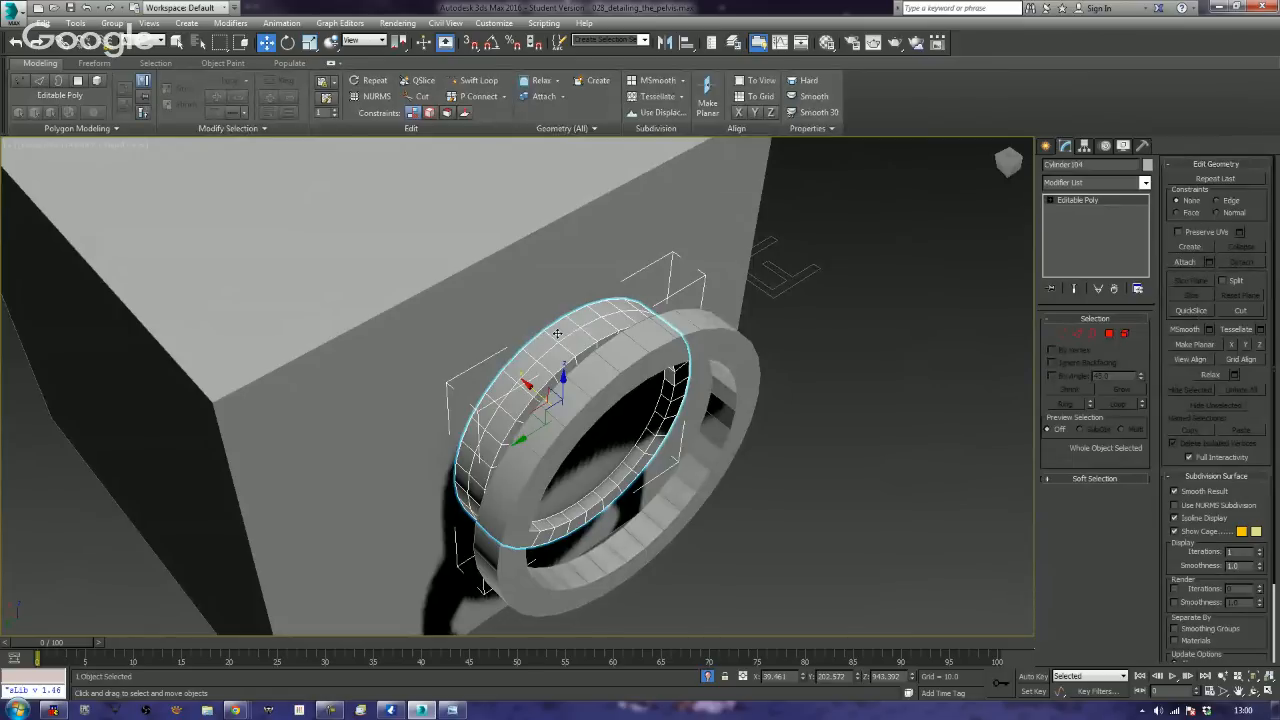
alt+middle_drag(557, 333, 697, 375)
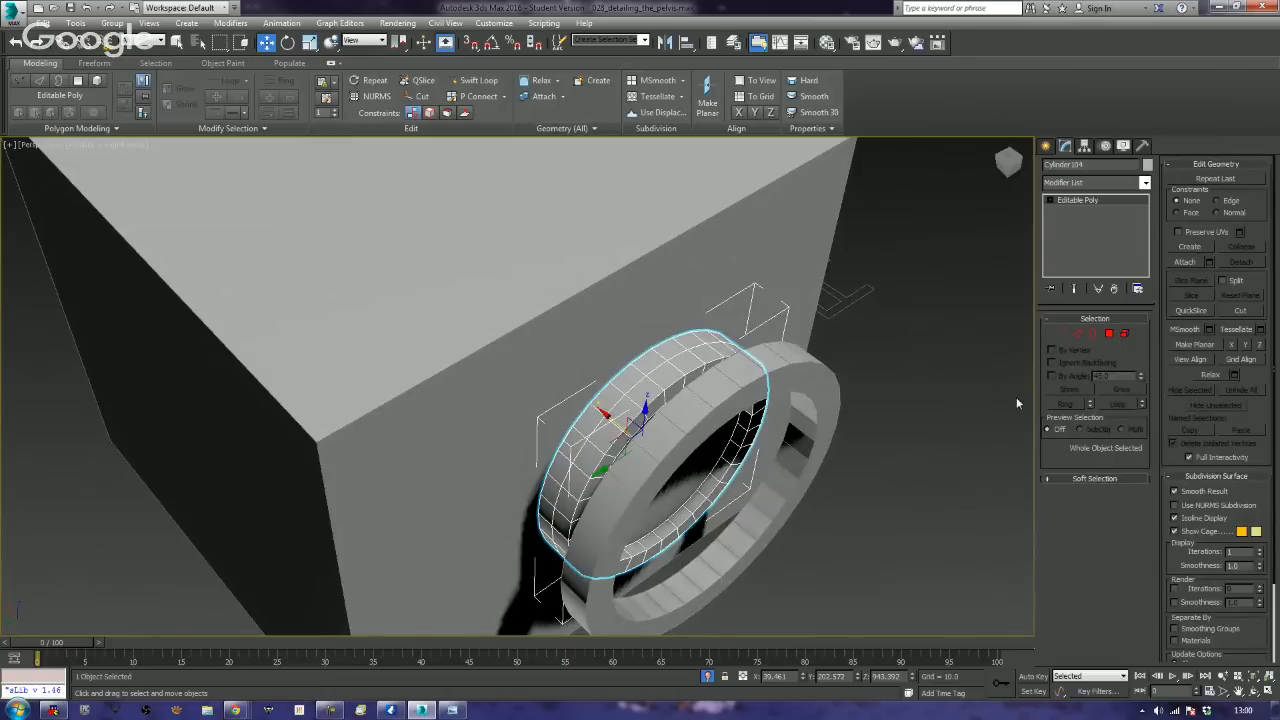
click(1109, 333)
click(690, 470)
click(672, 347)
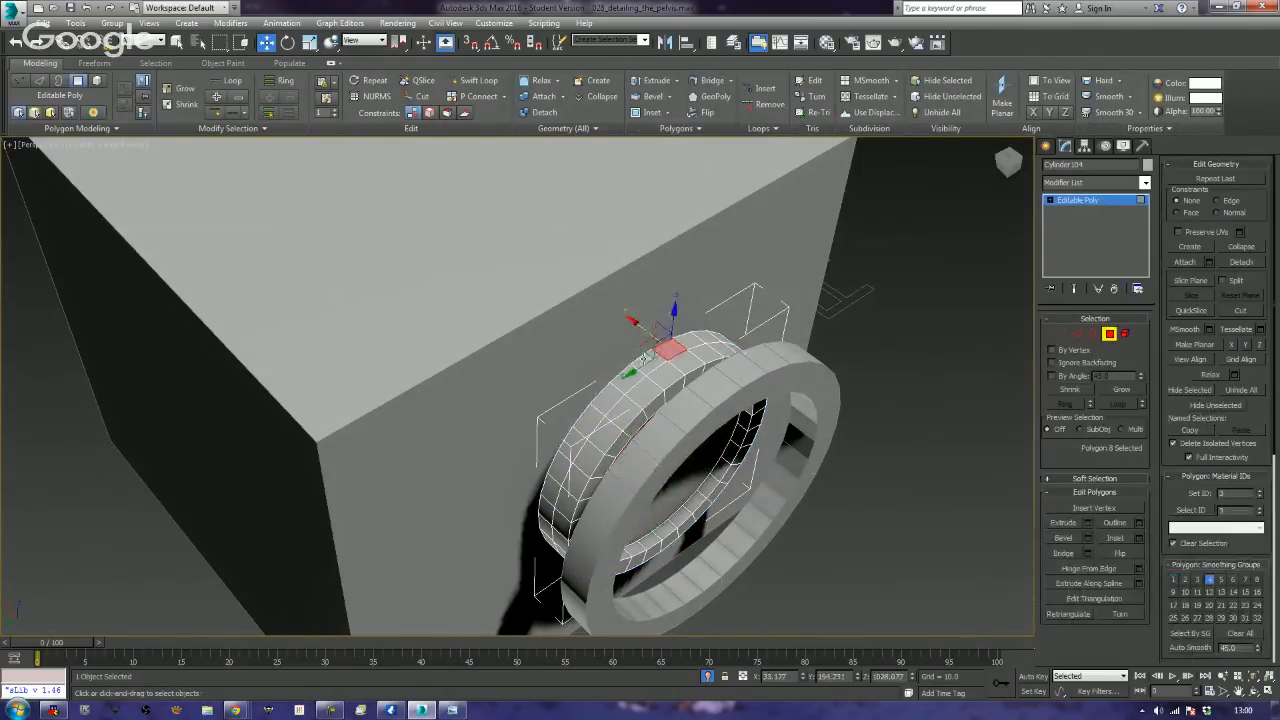
ctrl+click(648, 357)
alt+middle_drag(650, 365, 760, 390)
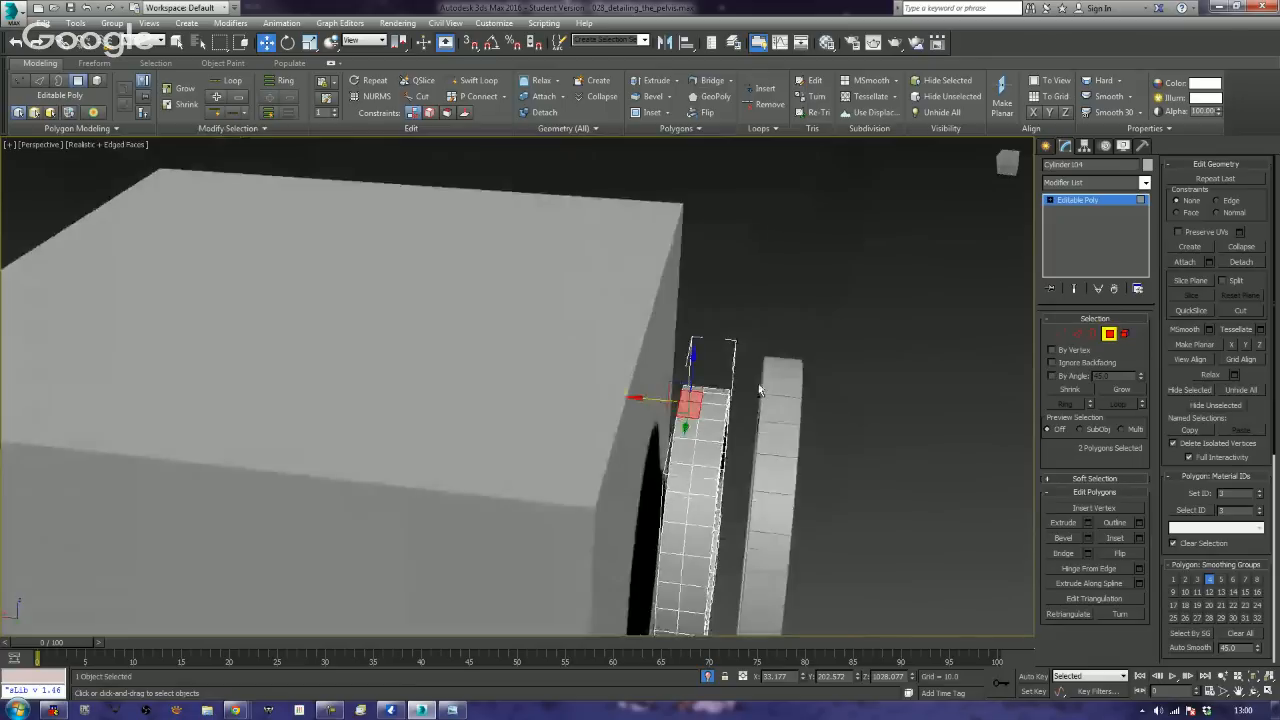
click(1071, 523)
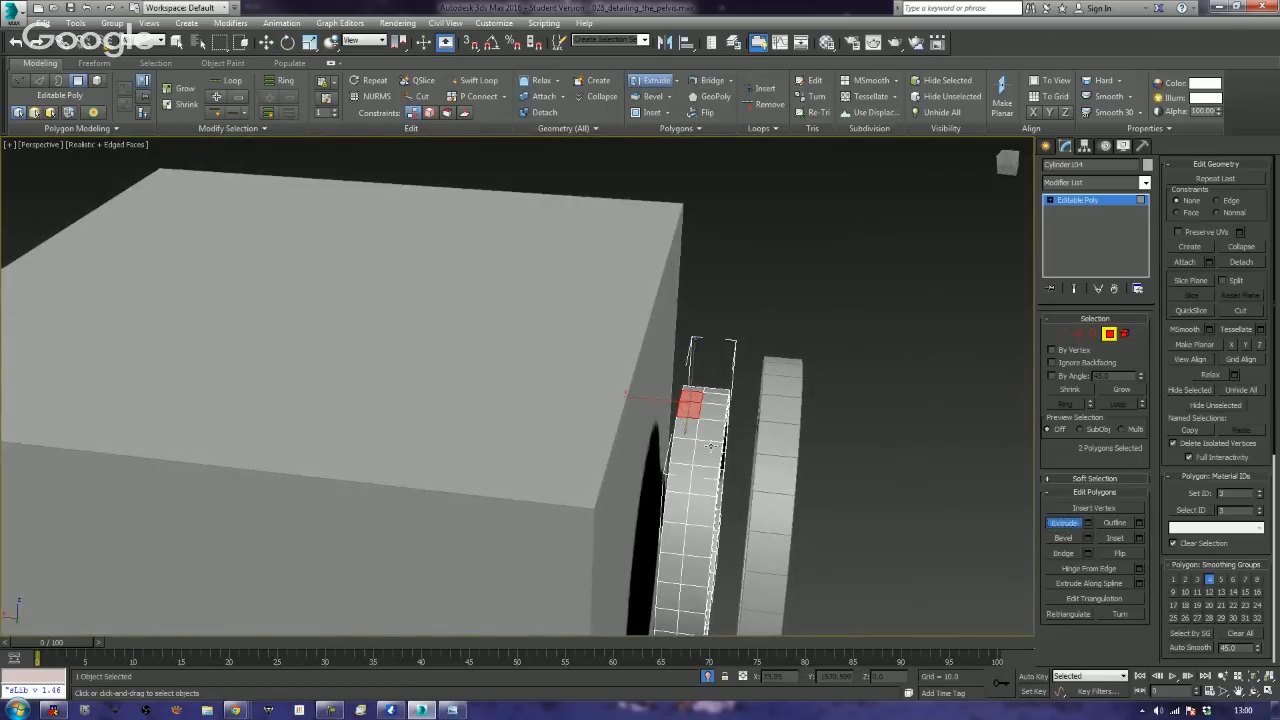
drag(683, 400, 699, 316)
right_click(699, 316)
- Select the extruded block's two upper edges facing away from the box and move them along X toward the box to slant that side
scroll(700, 322, up, 6)
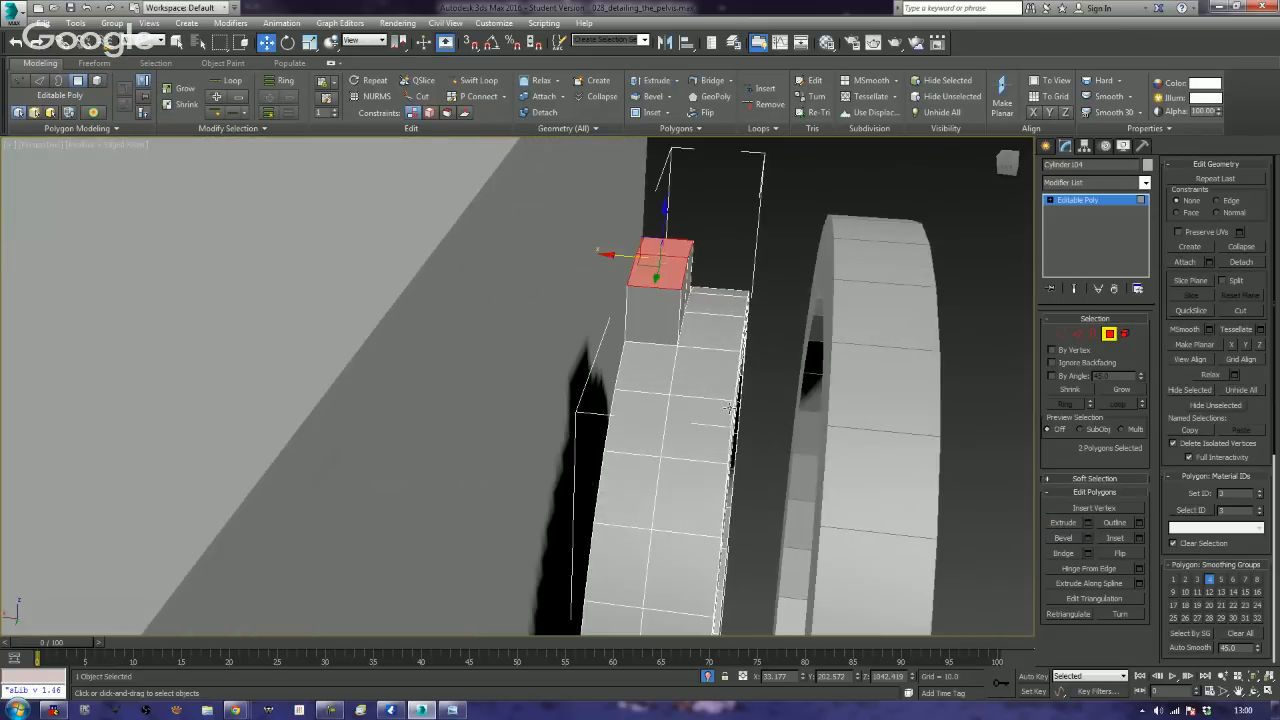
middle_drag(702, 327, 735, 340)
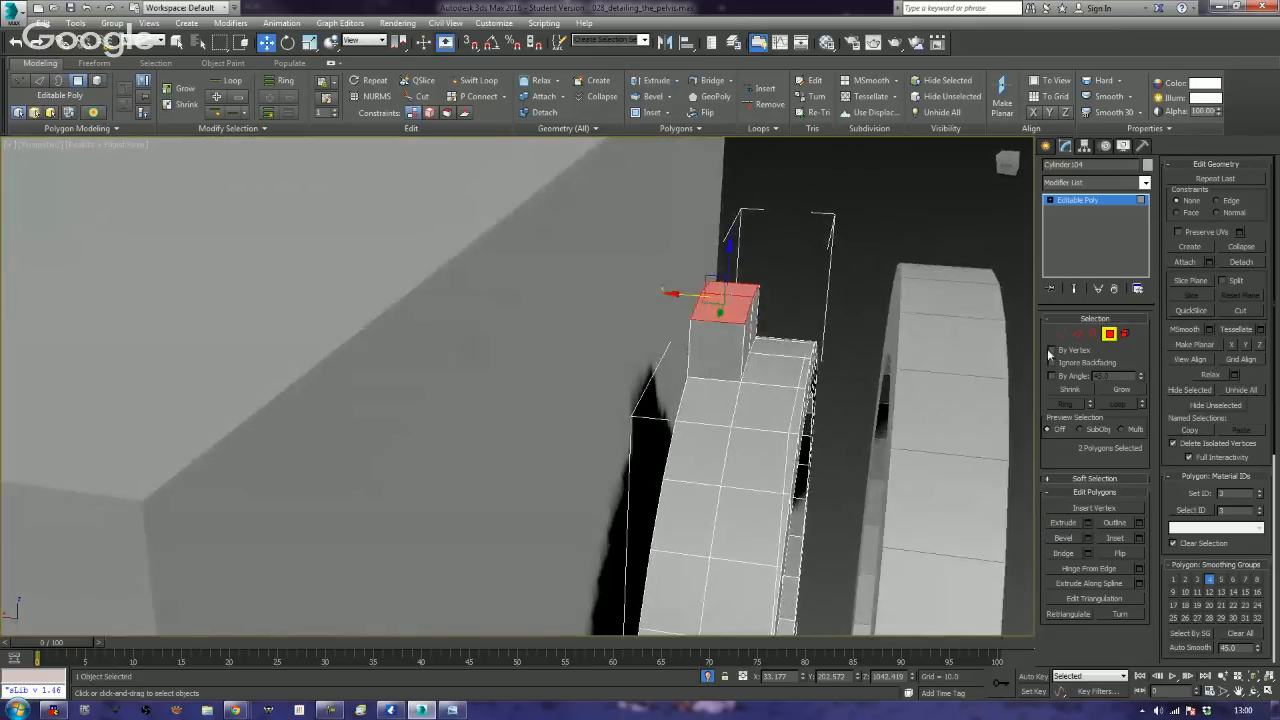
click(1078, 335)
alt+middle_drag(733, 293, 674, 297)
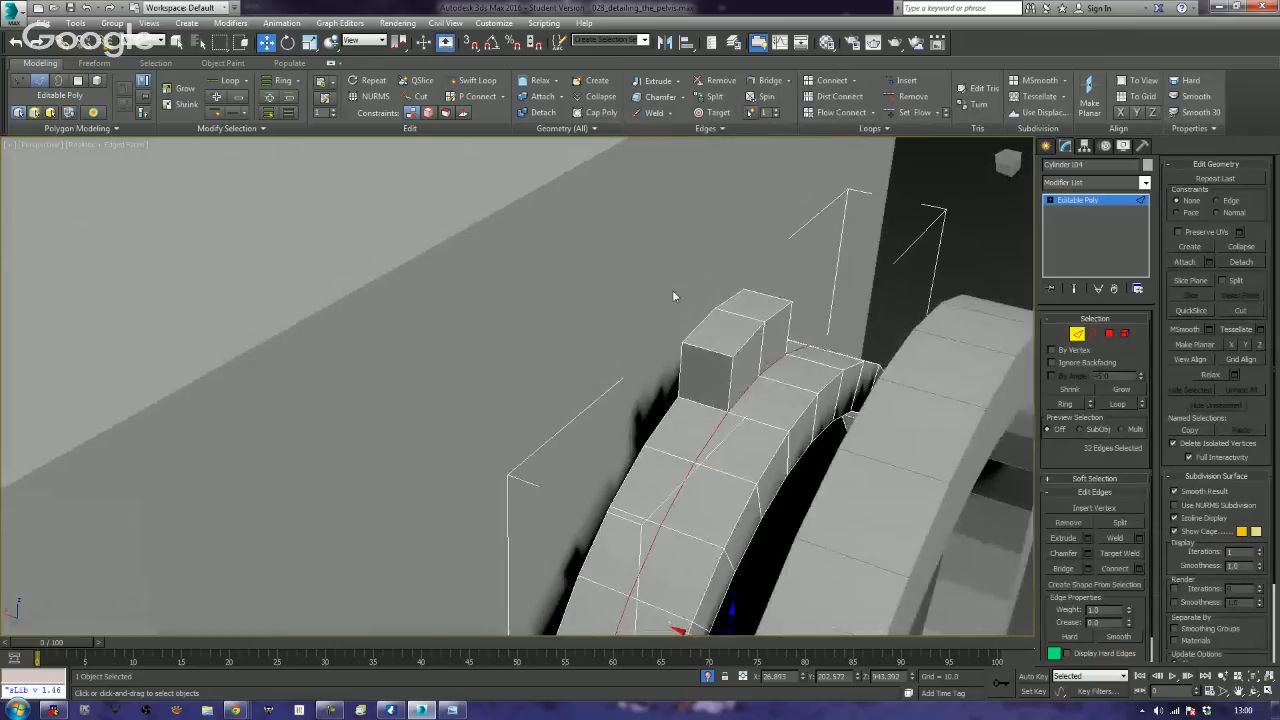
click(772, 304)
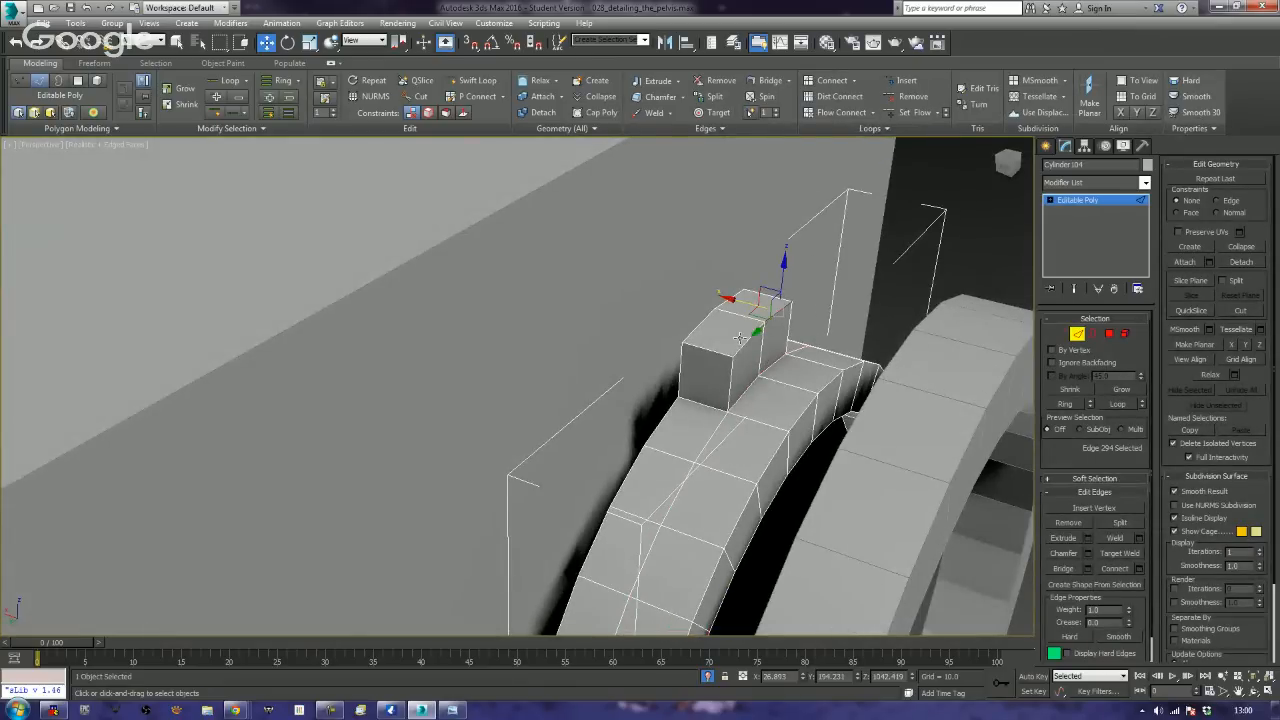
ctrl+click(744, 345)
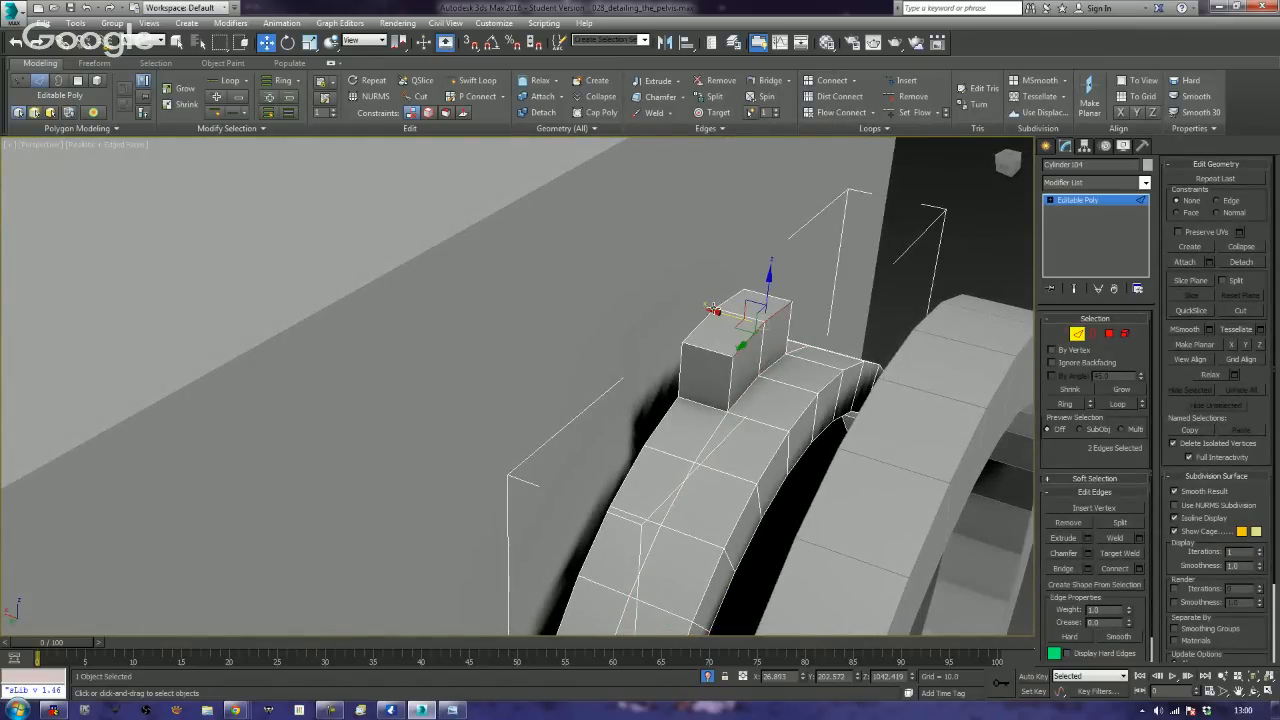
drag(717, 311, 705, 309)
key(r)
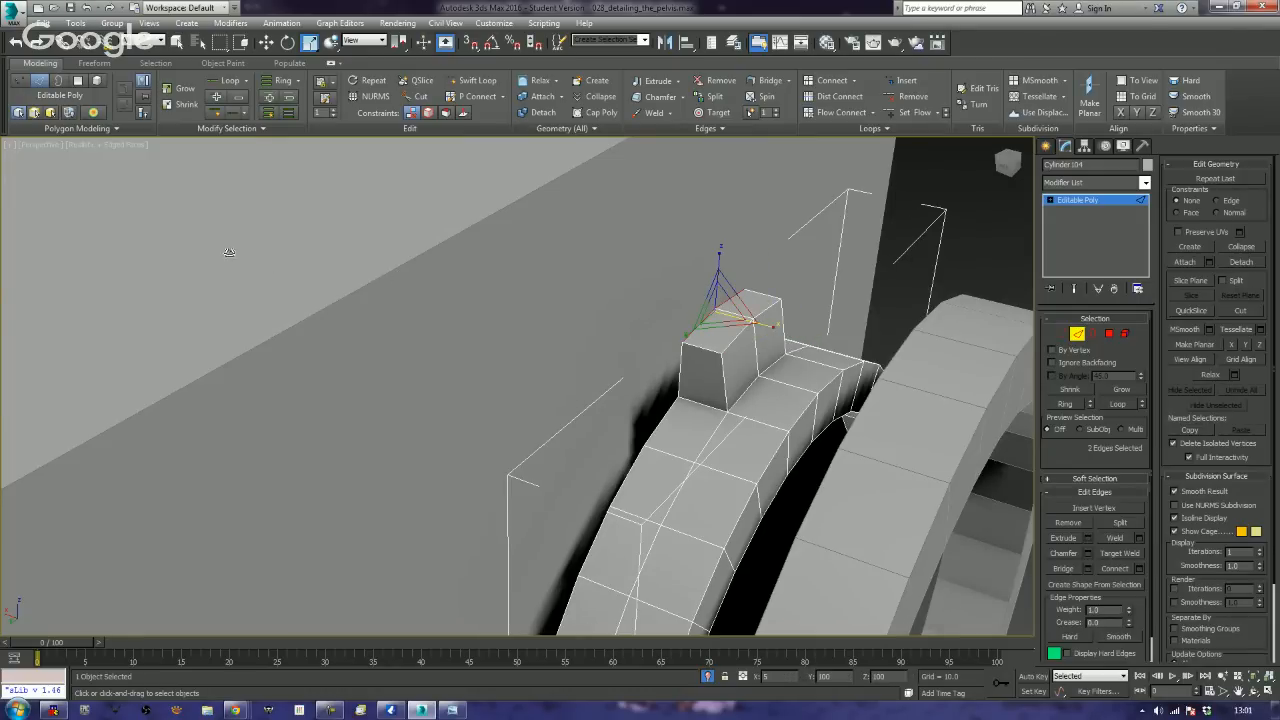
- Select the tapered block's two upper polygons and inset them together by a narrow margin
alt+middle_drag(720, 300, 778, 353)
key(4)
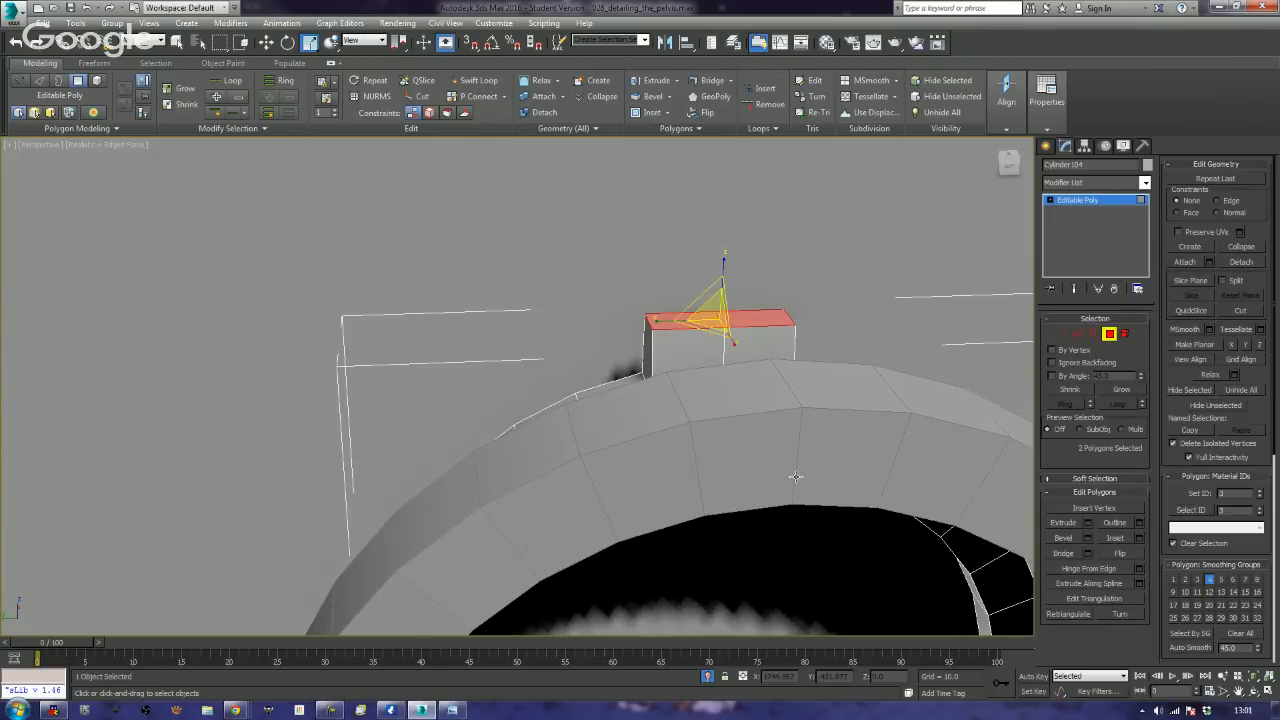
alt+middle_drag(601, 379, 722, 450)
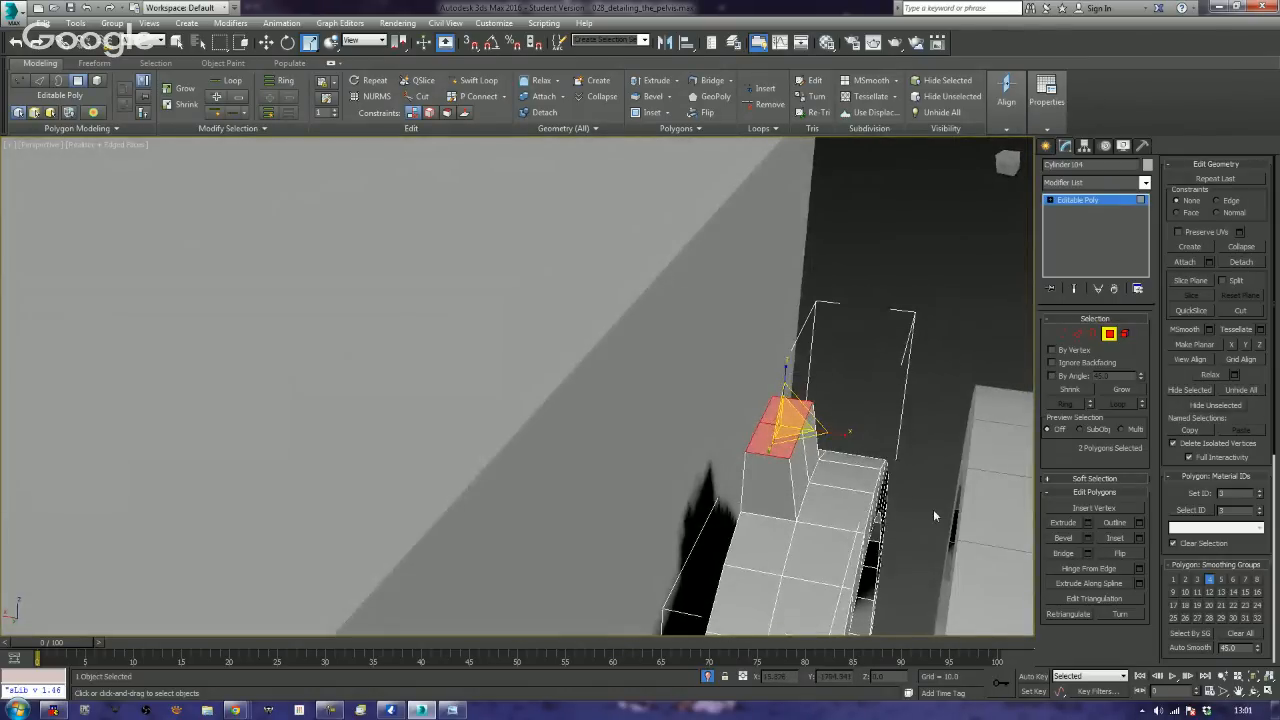
scroll(930, 515, up, 3)
middle_drag(928, 515, 981, 545)
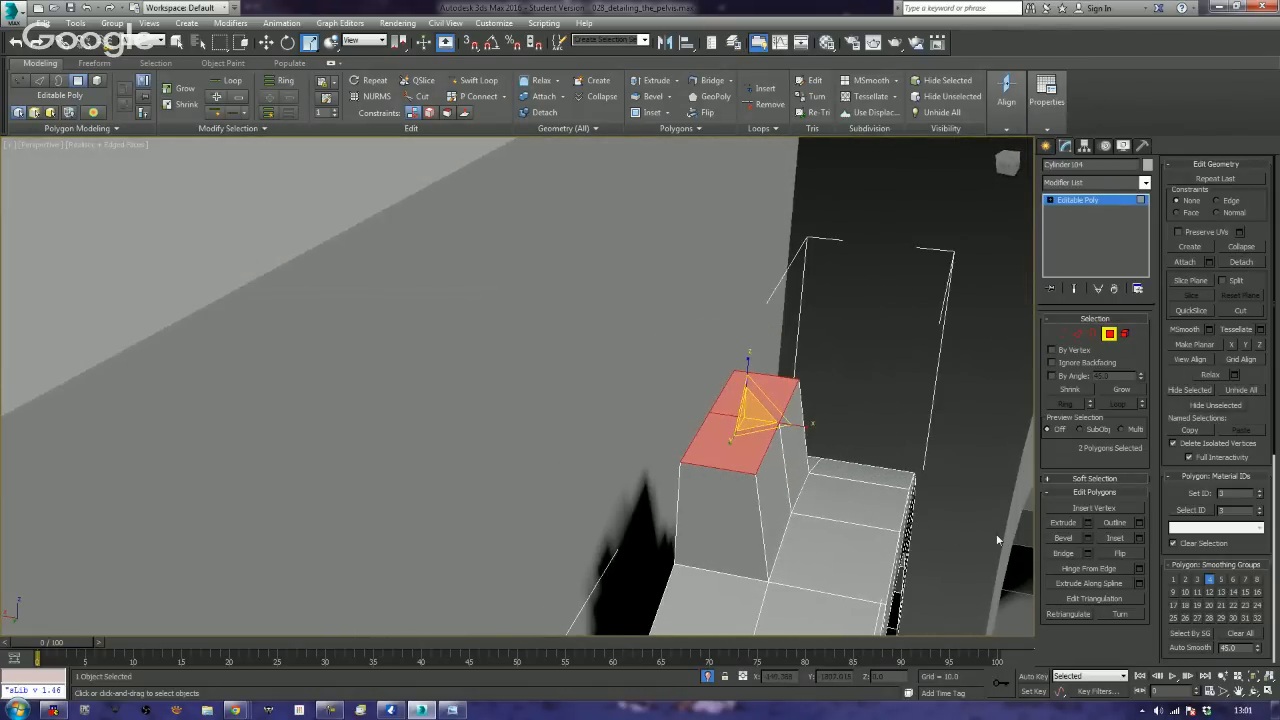
click(1114, 538)
drag(748, 457, 746, 452)
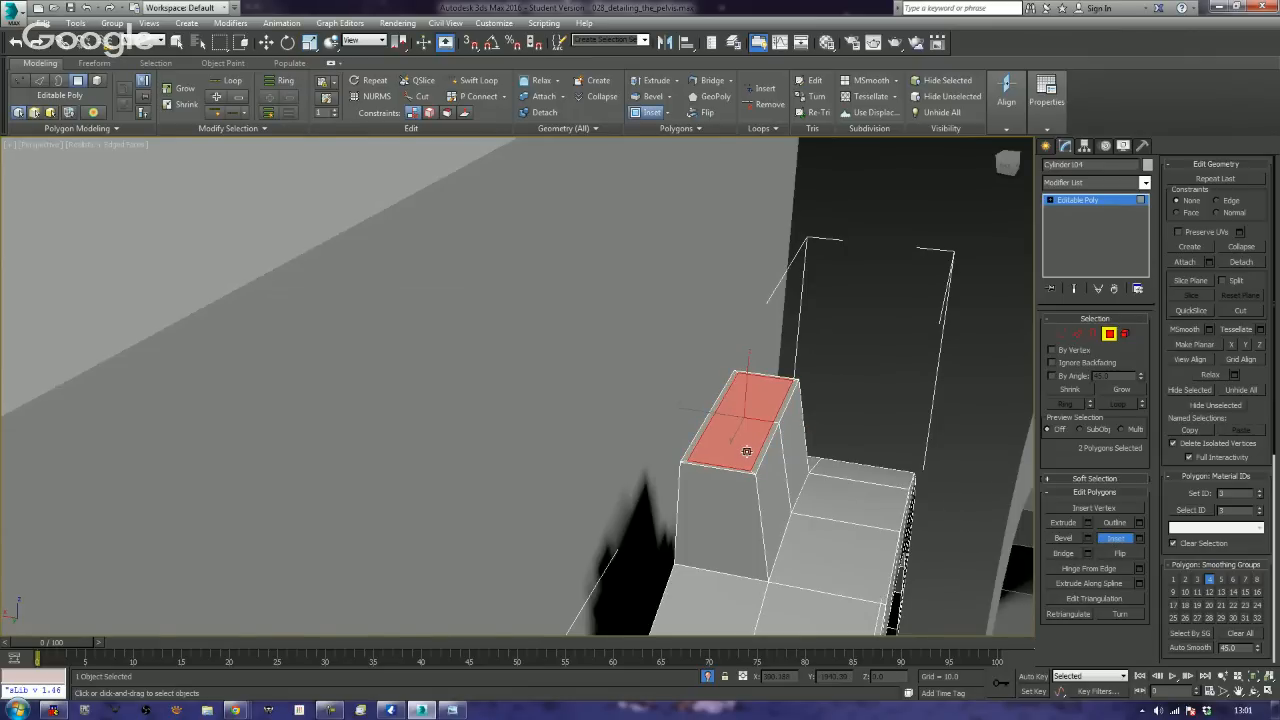
alt+middle_drag(802, 447, 667, 505)
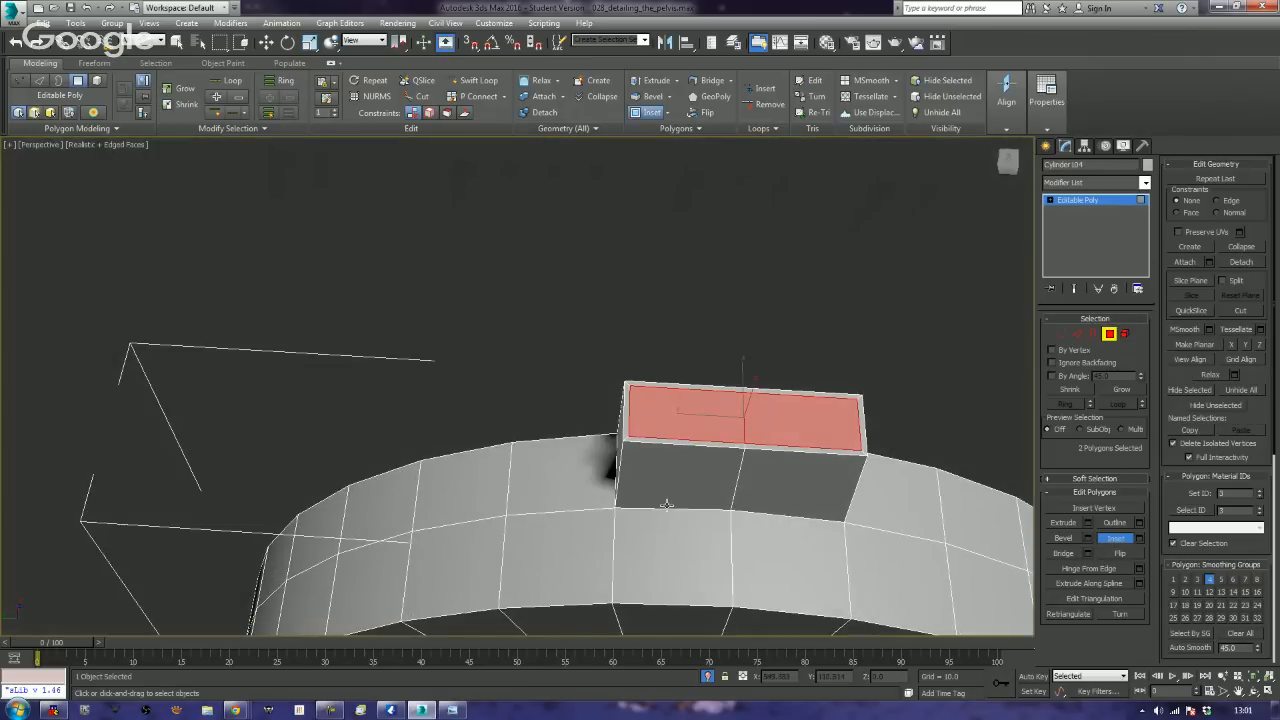
- Extrude the two inset polygons upward into a tall narrow post on the tapered block
alt+middle_drag(722, 320, 772, 443)
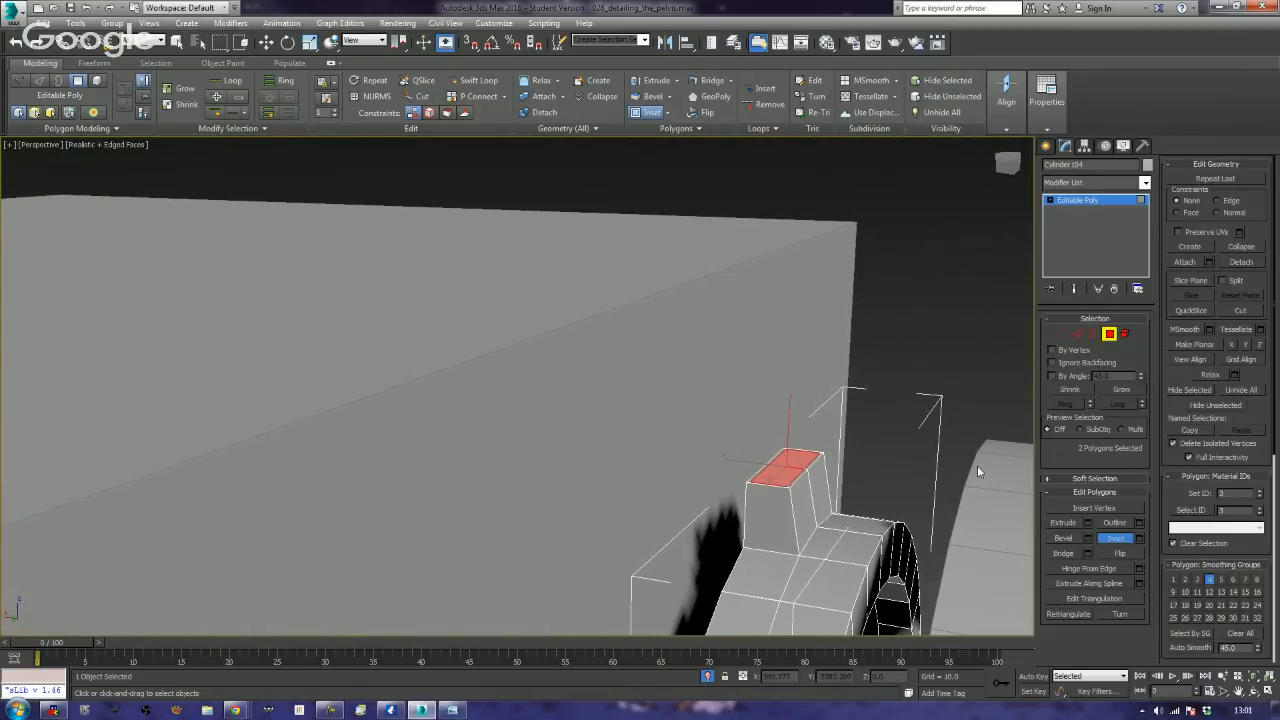
click(1063, 523)
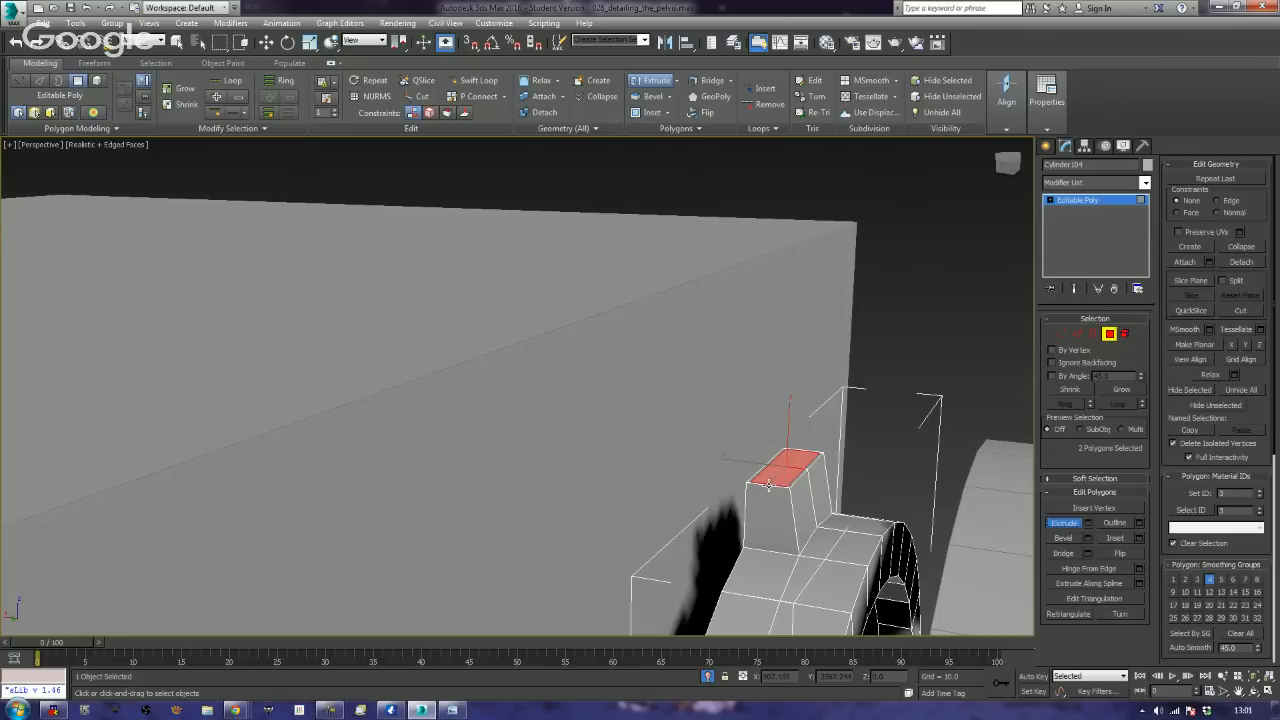
drag(768, 484, 746, 363)
alt+middle_drag(746, 363, 783, 429)
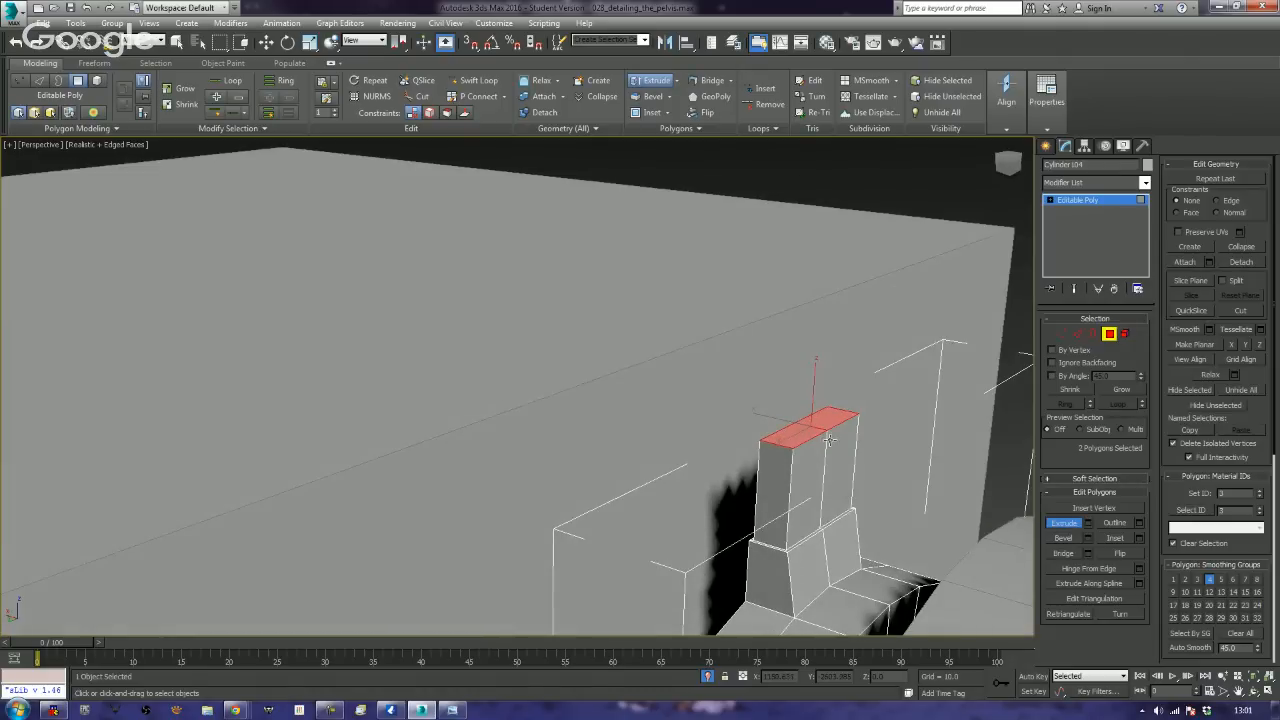
- Bevel the post's end polygons slightly outward, then raise them into a wider block, undoing and repeating the upward bevel once
click(1068, 539)
alt+middle_drag(700, 410, 727, 418)
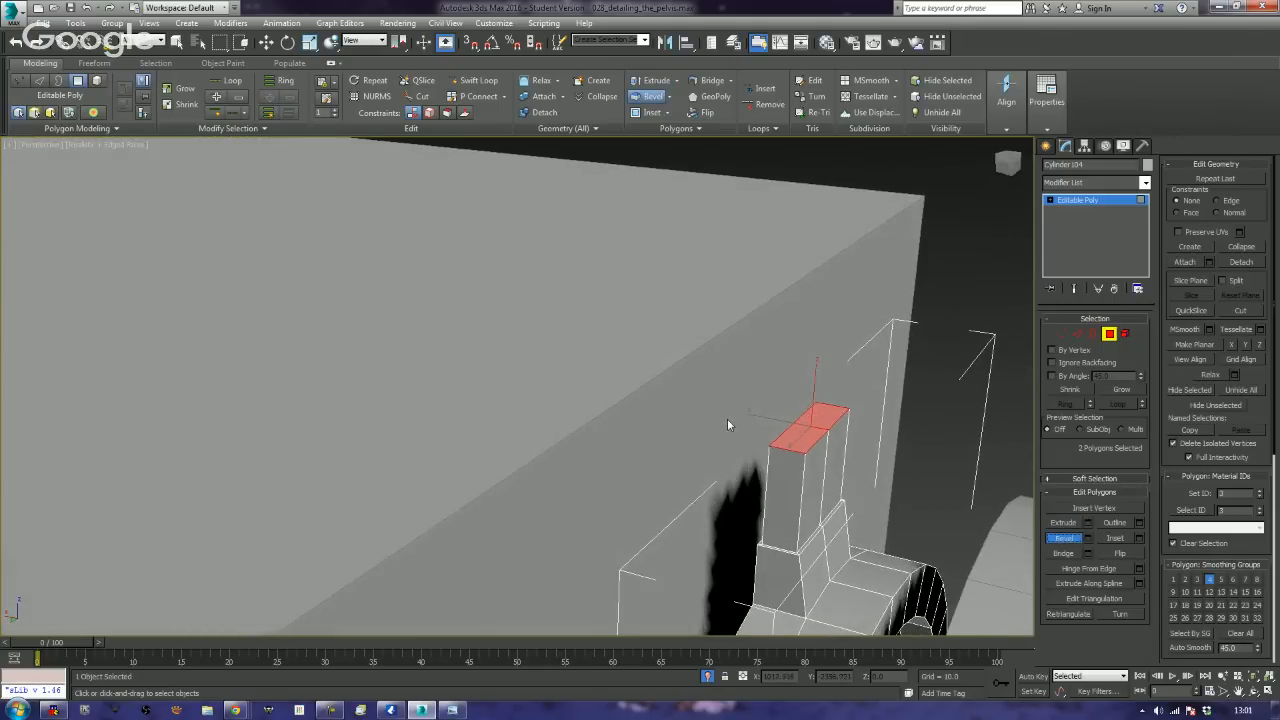
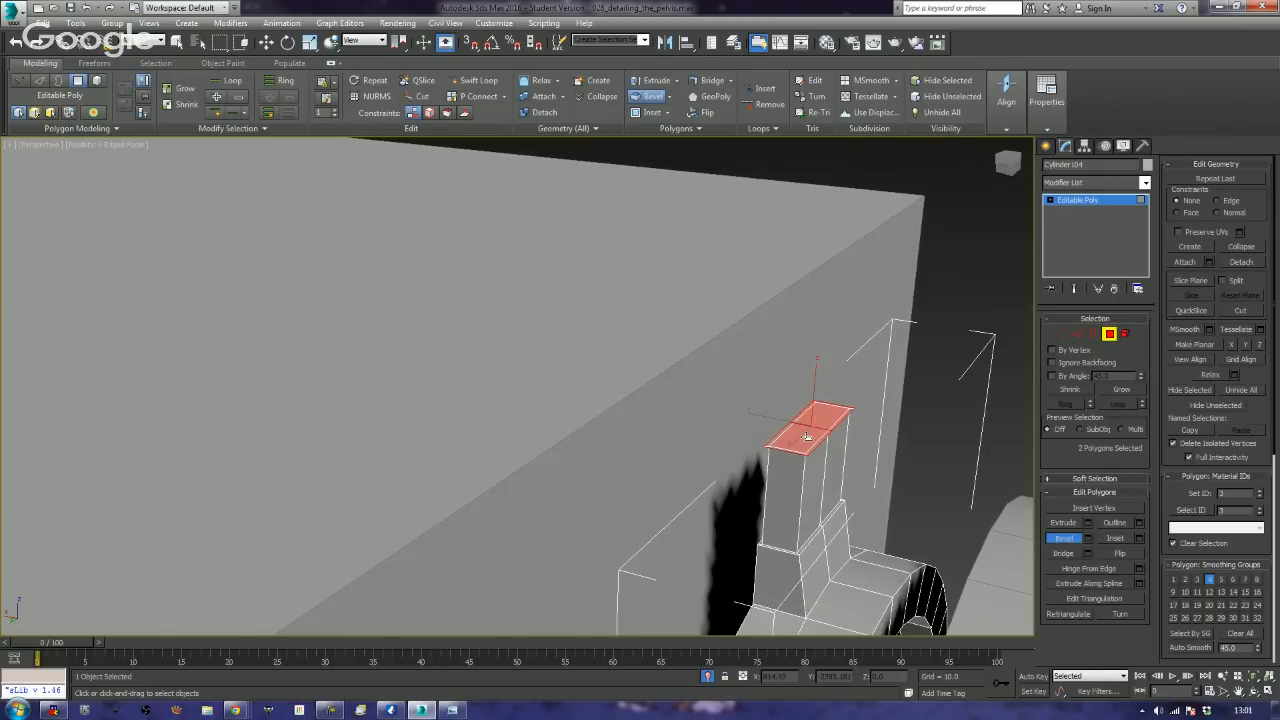
drag(806, 437, 804, 305)
click(804, 305)
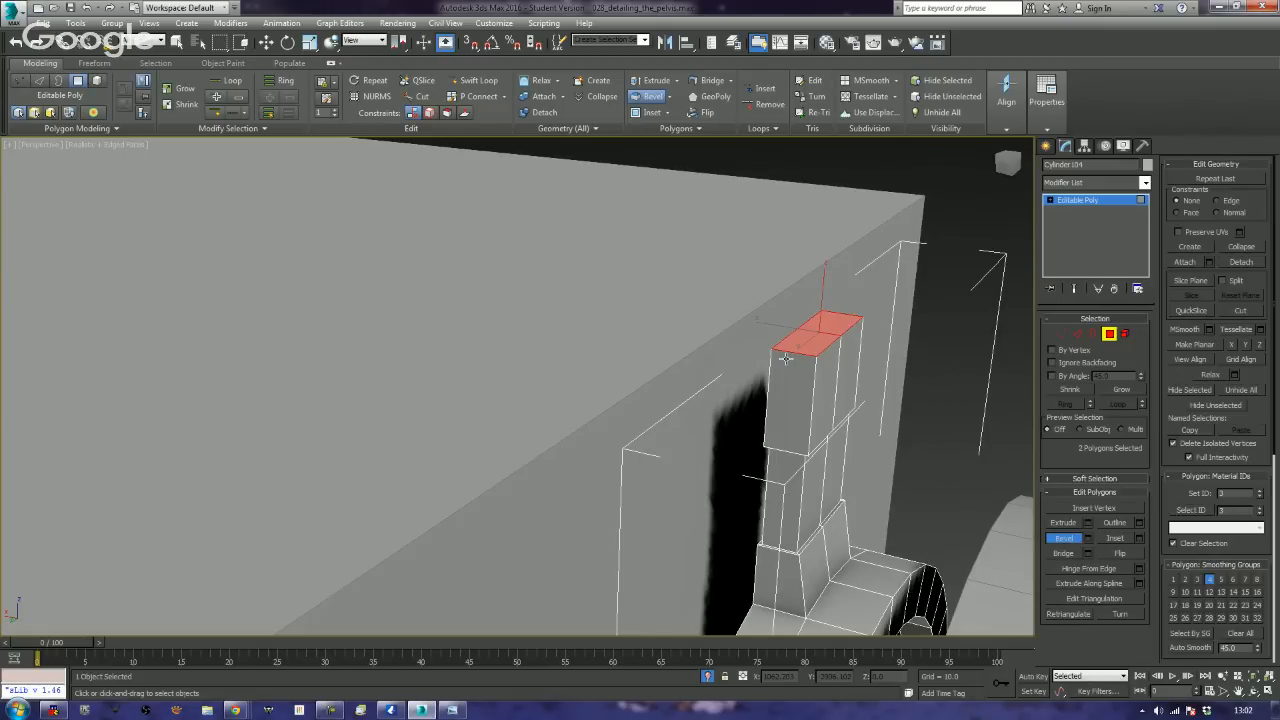
key(ctrl+z)
drag(811, 428, 822, 283)
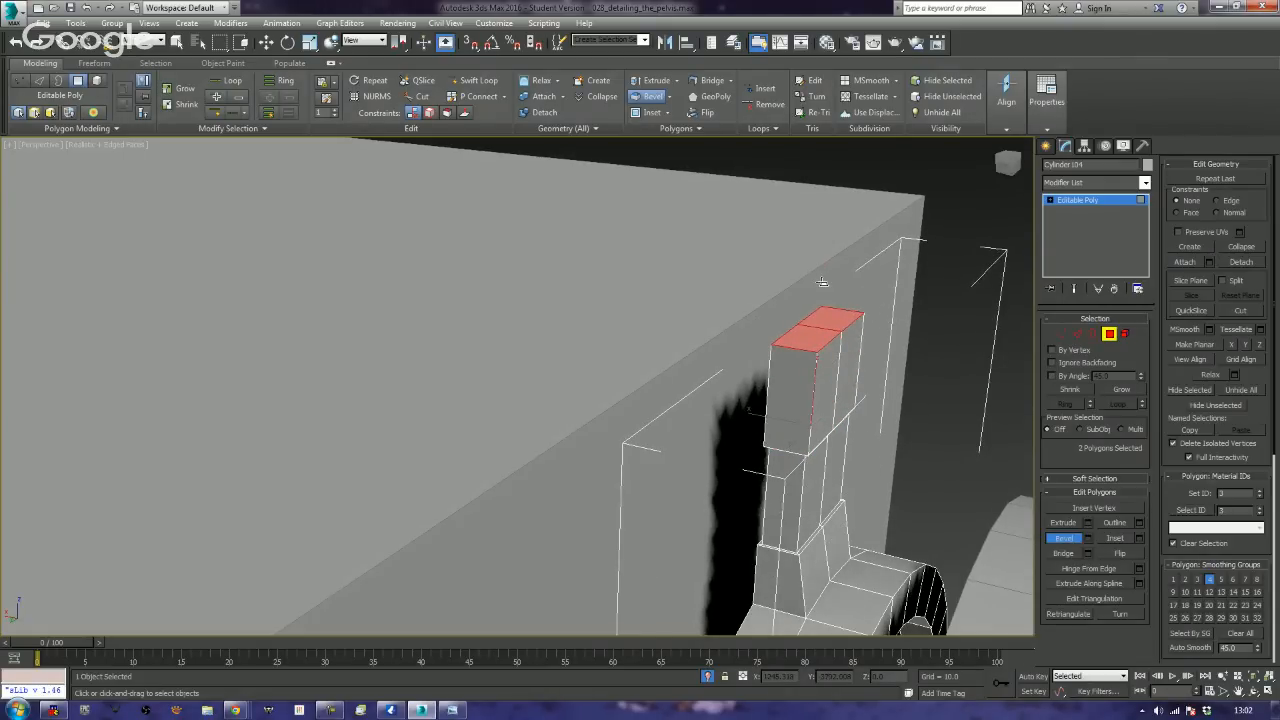
click(822, 282)
- Select the wider block's two upper edges facing away from the box and move them about 6.8 along X toward the box
click(1077, 336)
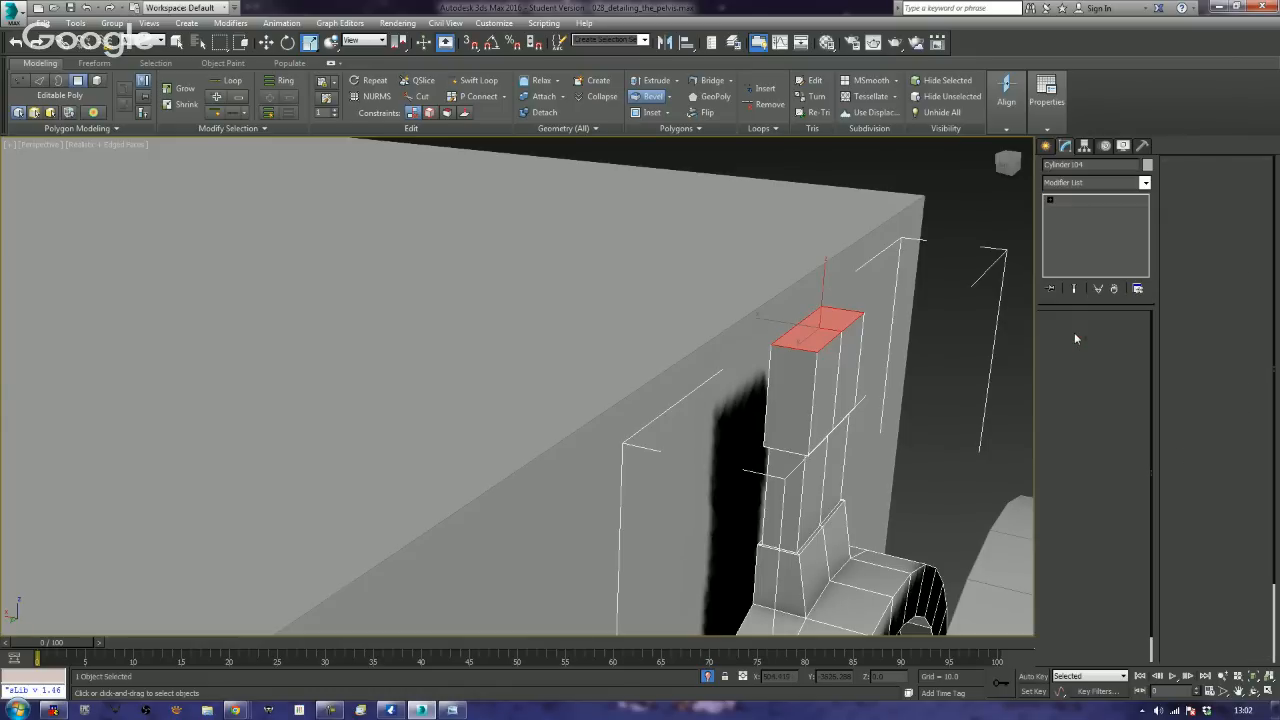
click(857, 322)
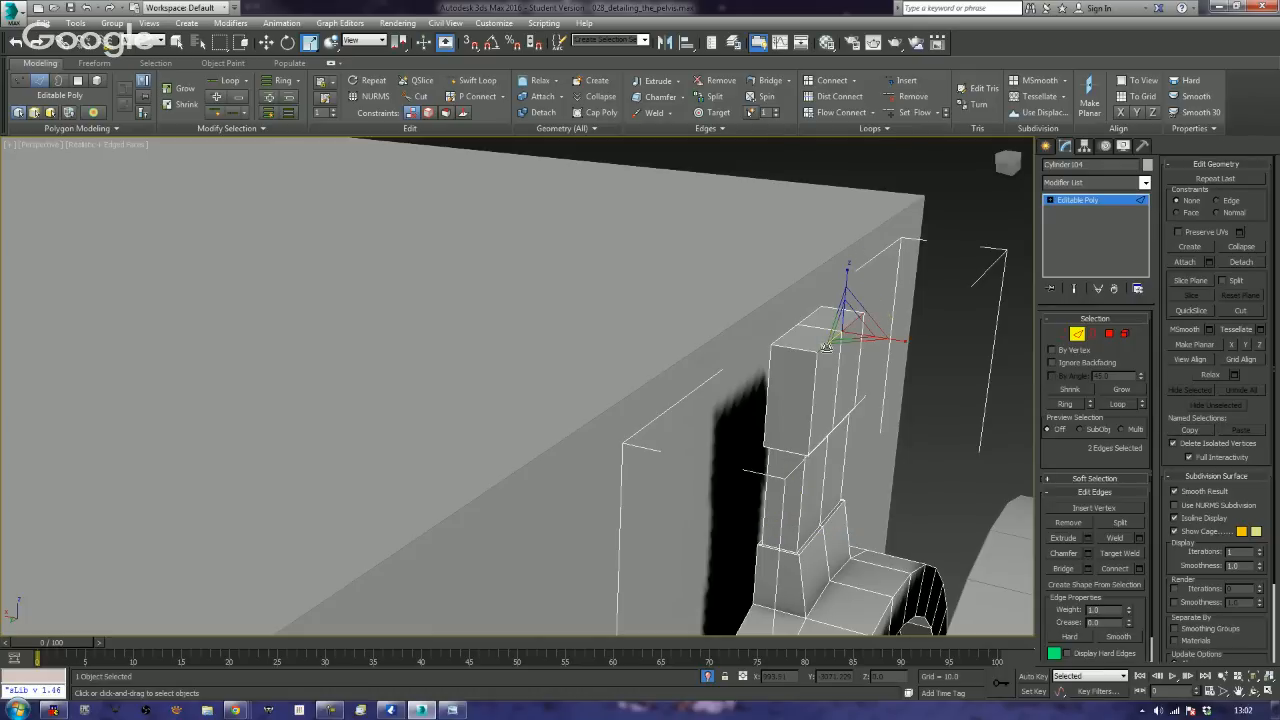
key(w)
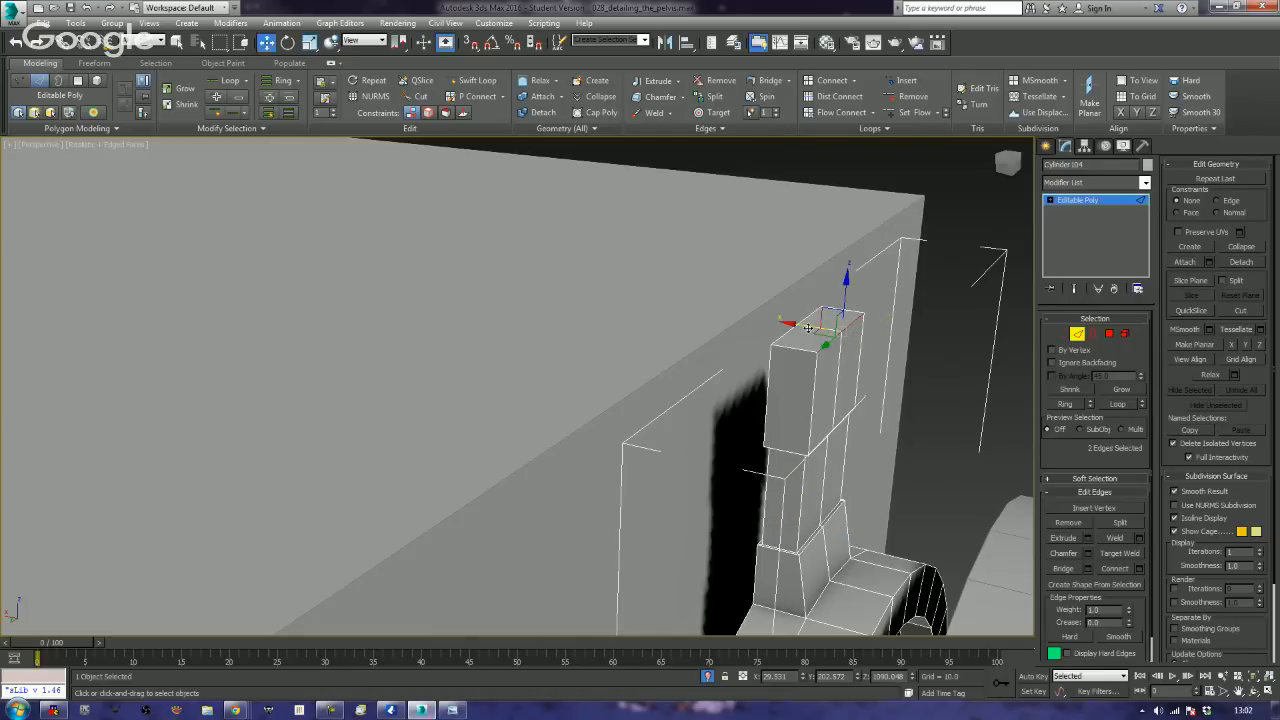
drag(808, 327, 756, 320)
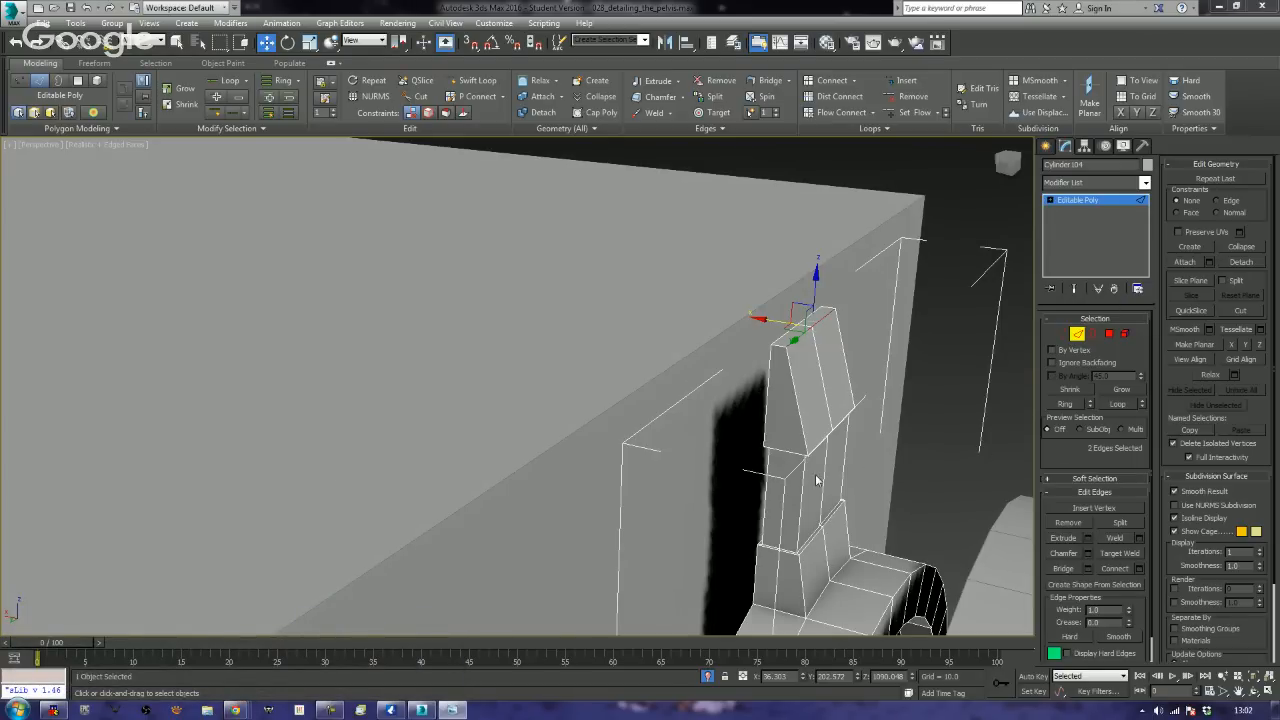
- Select the vertices of the bracket's wider upper block and lower them about 11 along Z
alt+middle_drag(815, 481, 707, 447)
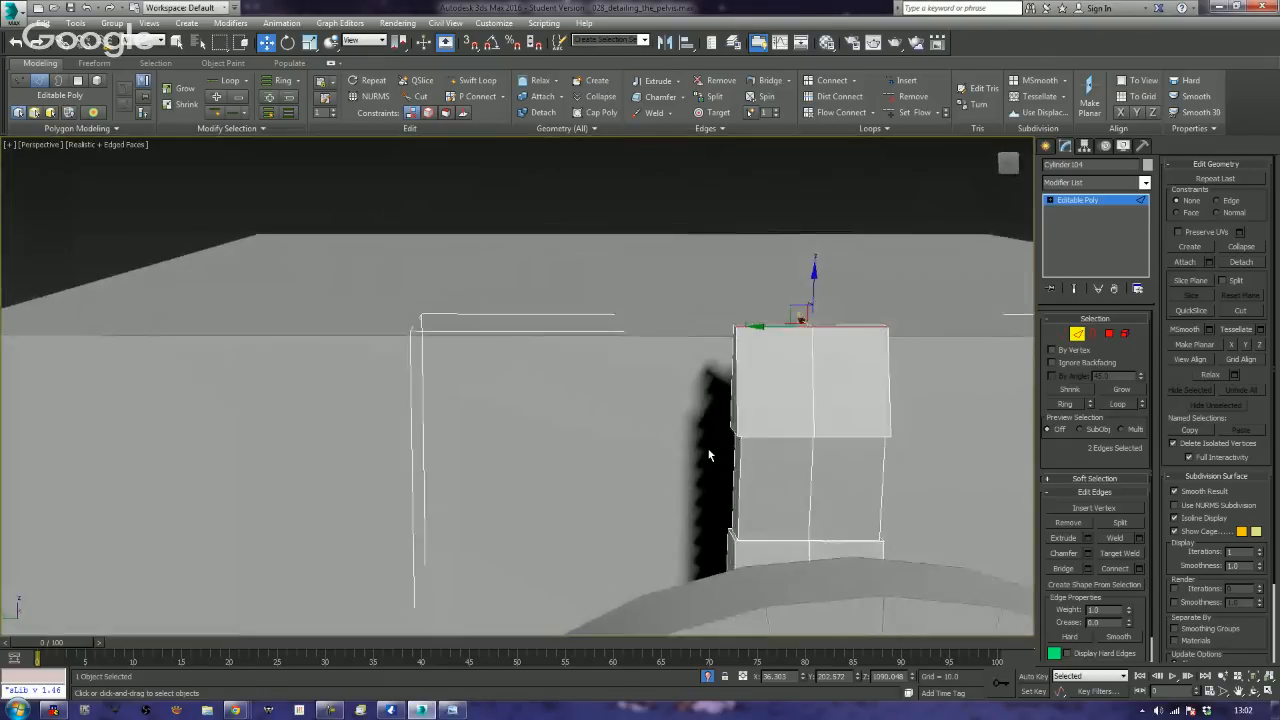
click(1061, 333)
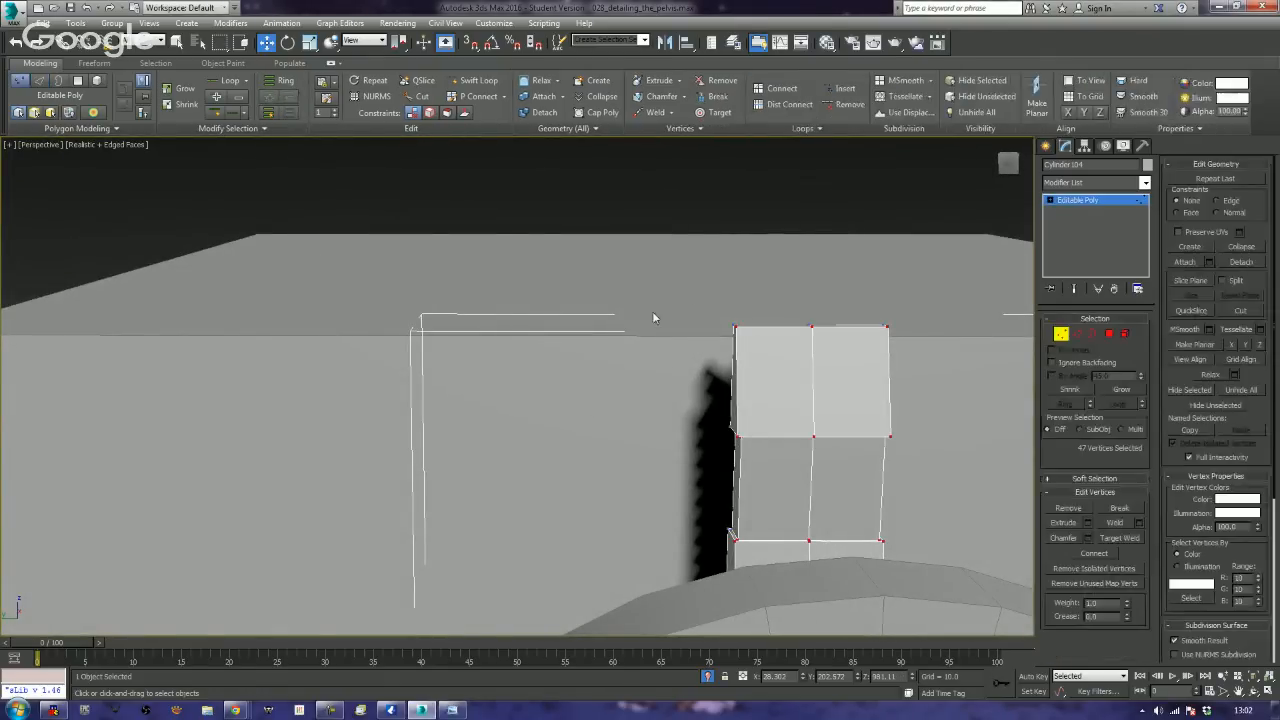
drag(700, 298, 937, 466)
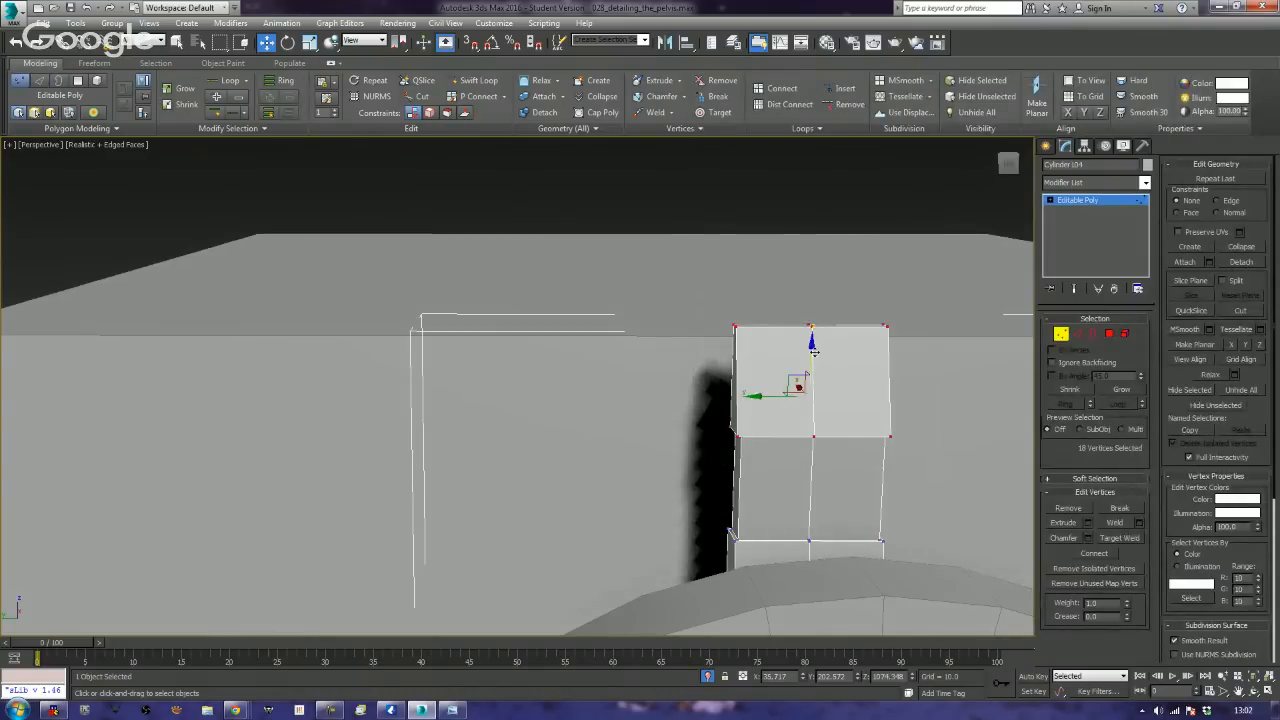
drag(814, 352, 823, 376)
- In a wireframe front view, raise the six vertices at the block's lower corner away from the box, shifting them slightly inward to slope the underside
alt+middle_drag(661, 432, 836, 422)
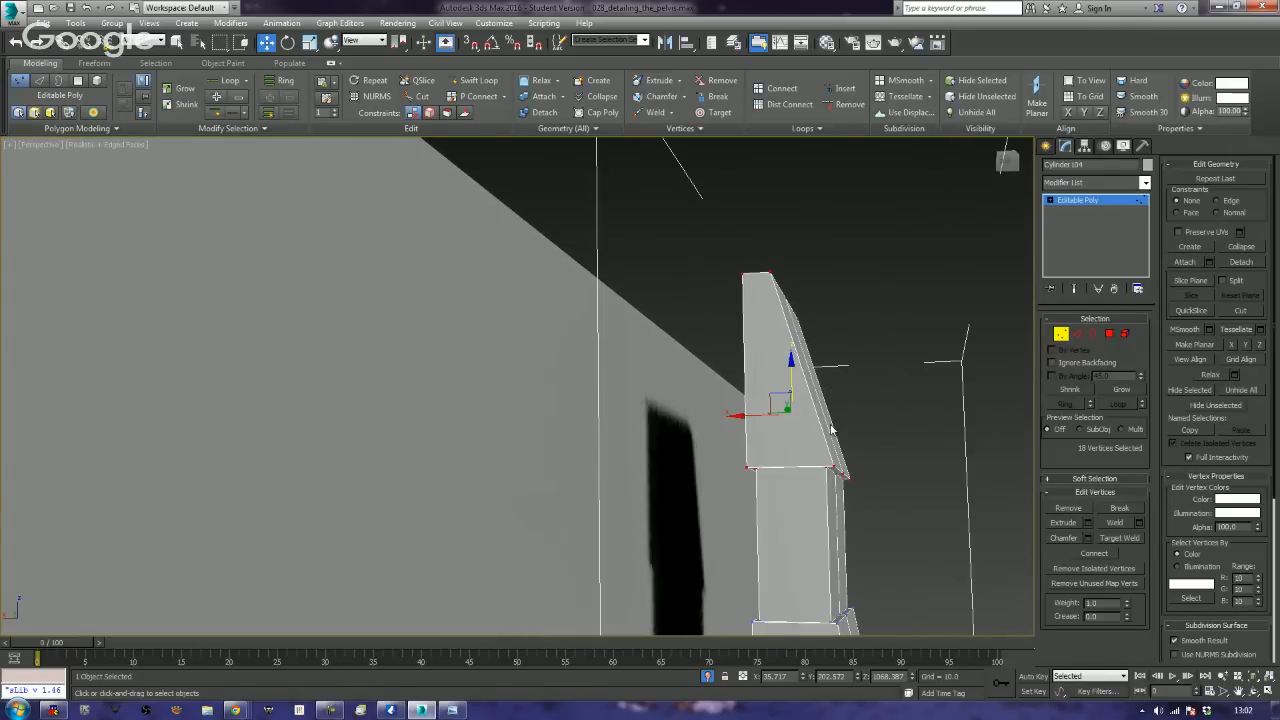
key(f)
scroll(726, 429, up, 3)
middle_drag(652, 372, 760, 233)
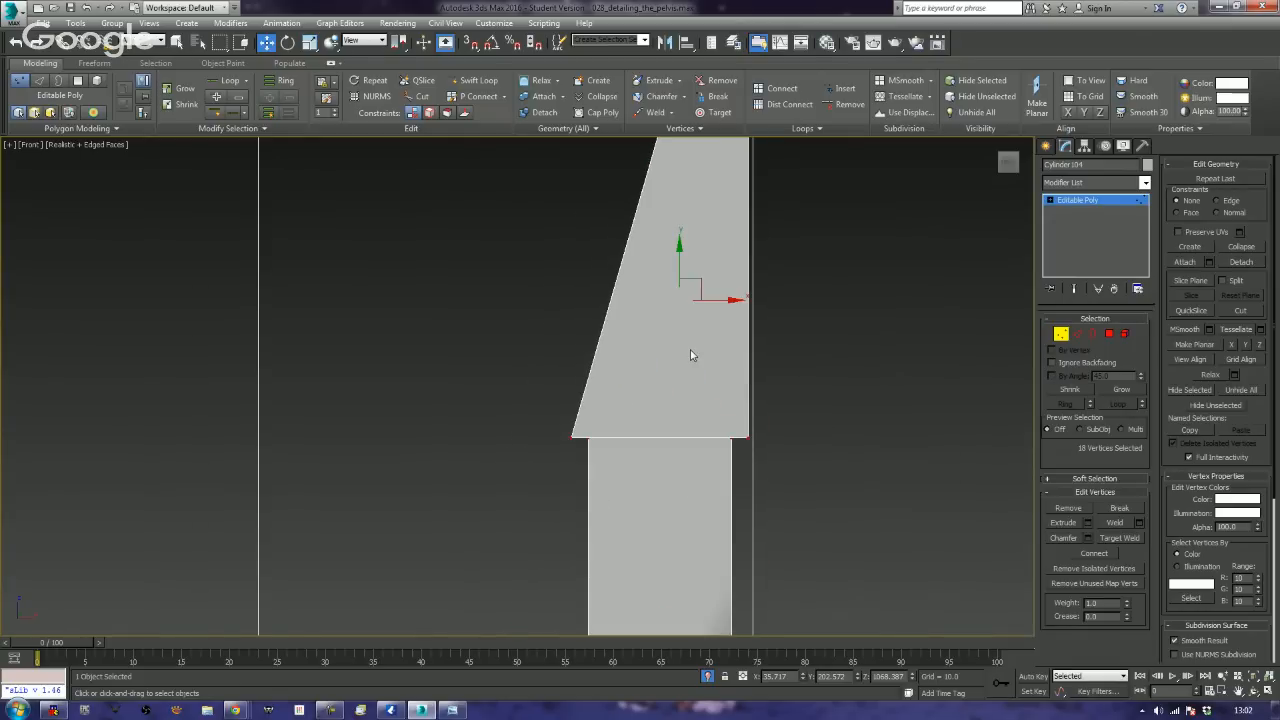
scroll(690, 355, up, 2)
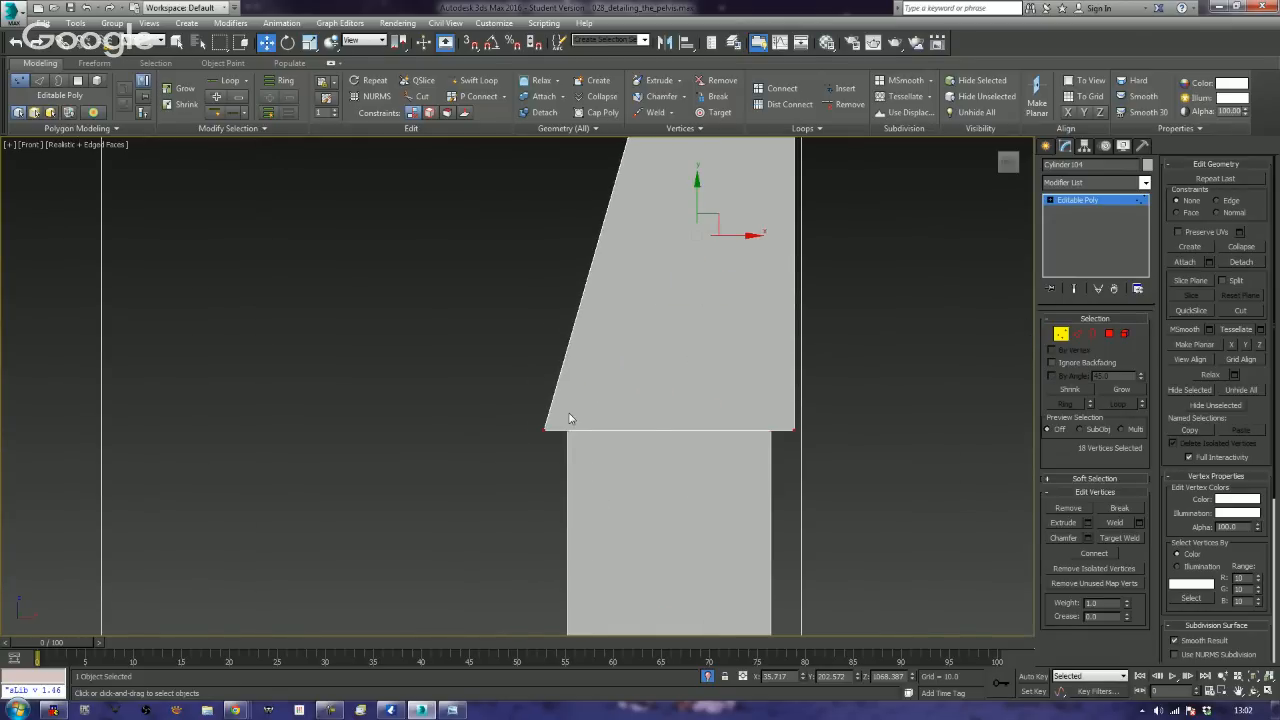
drag(512, 401, 600, 336)
key(F3)
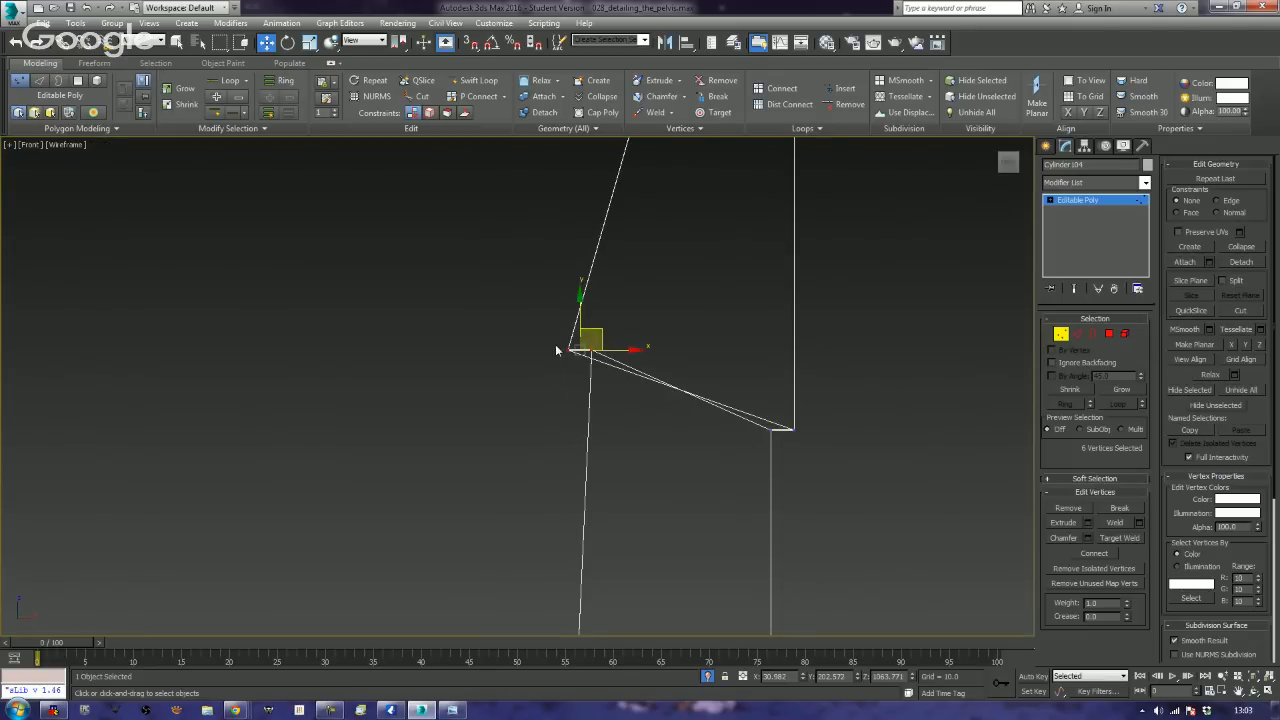
- Move the post's three upper vertices on the side away from the box directly beneath the block's outer corner
scroll(578, 376, up, 3)
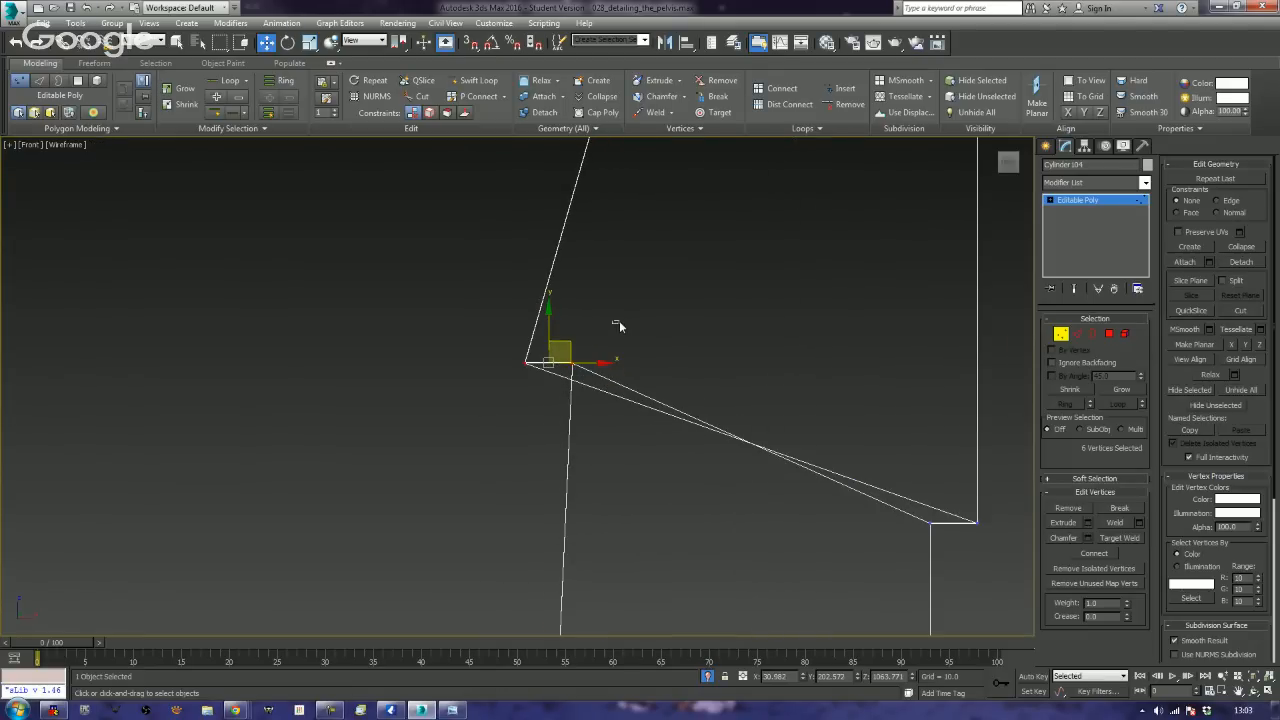
drag(564, 378, 548, 352)
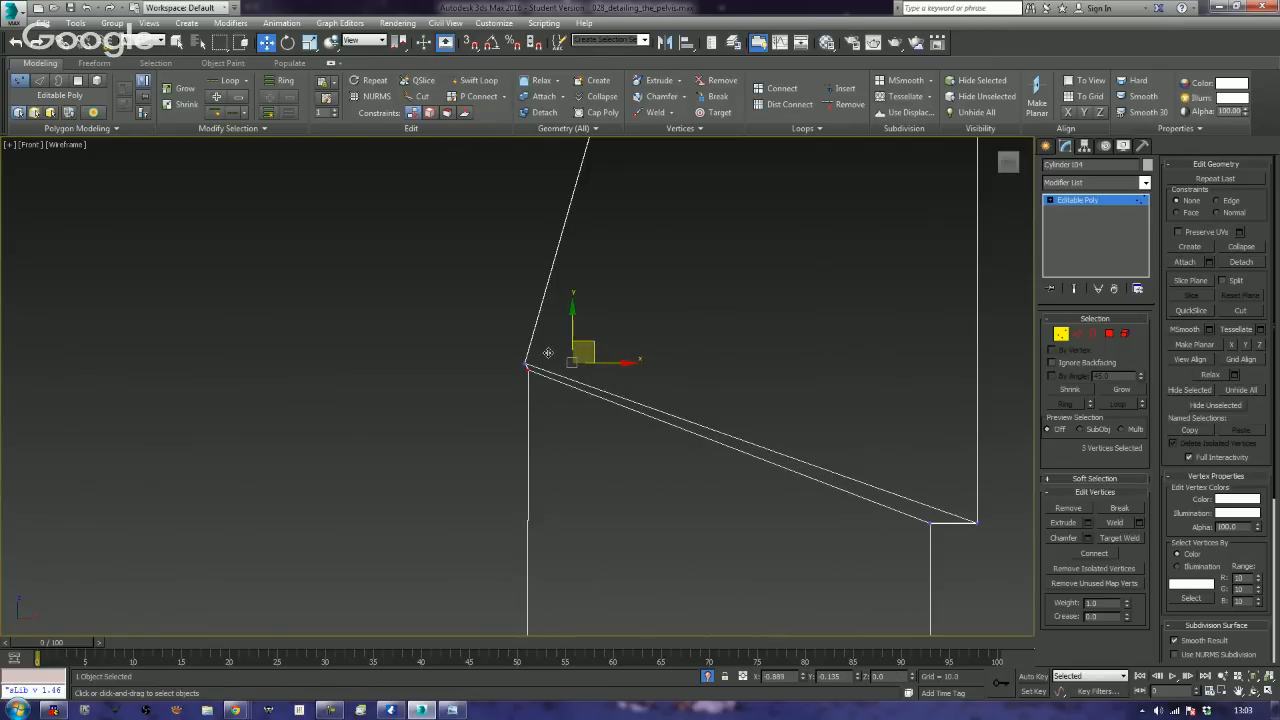
drag(548, 352, 520, 364)
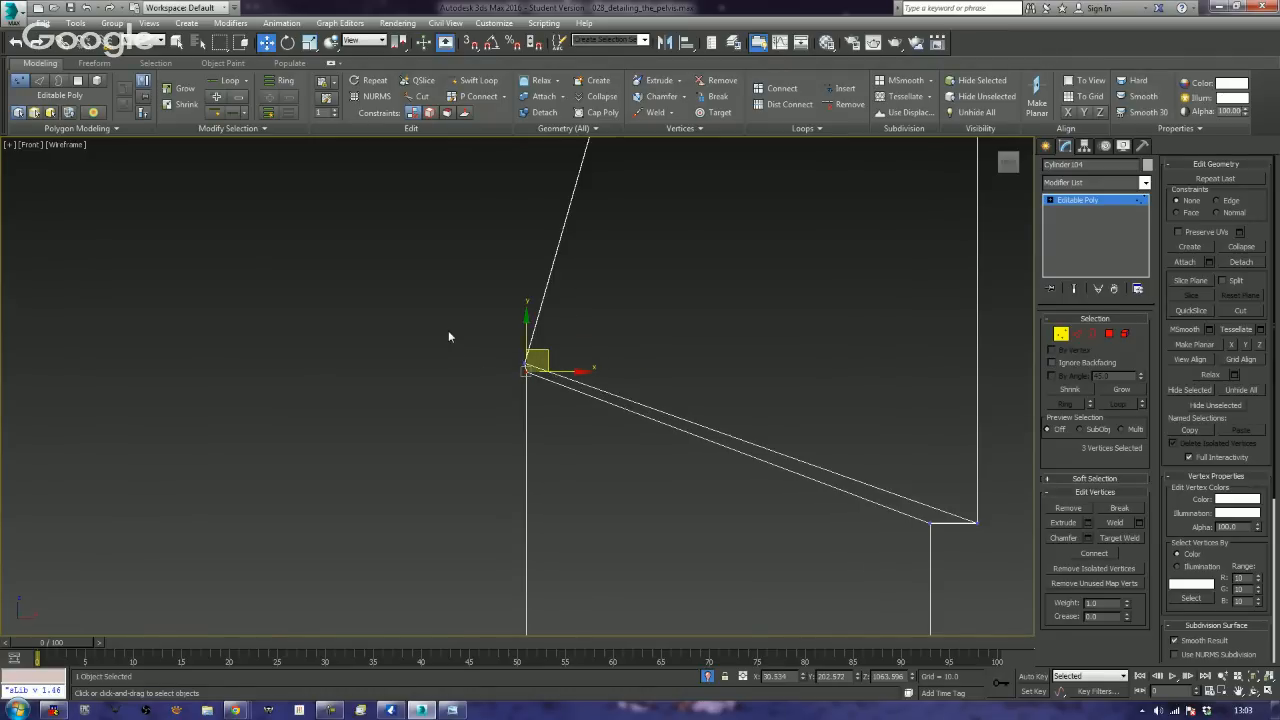
- Shift the block's outer lower corner vertices outward into an overhang and lower its box-side corner vertices slightly to line up the sloped underside
mouse_move(449, 334)
middle_down()
mouse_move(477, 347)
mouse_move(453, 334)
middle_up()
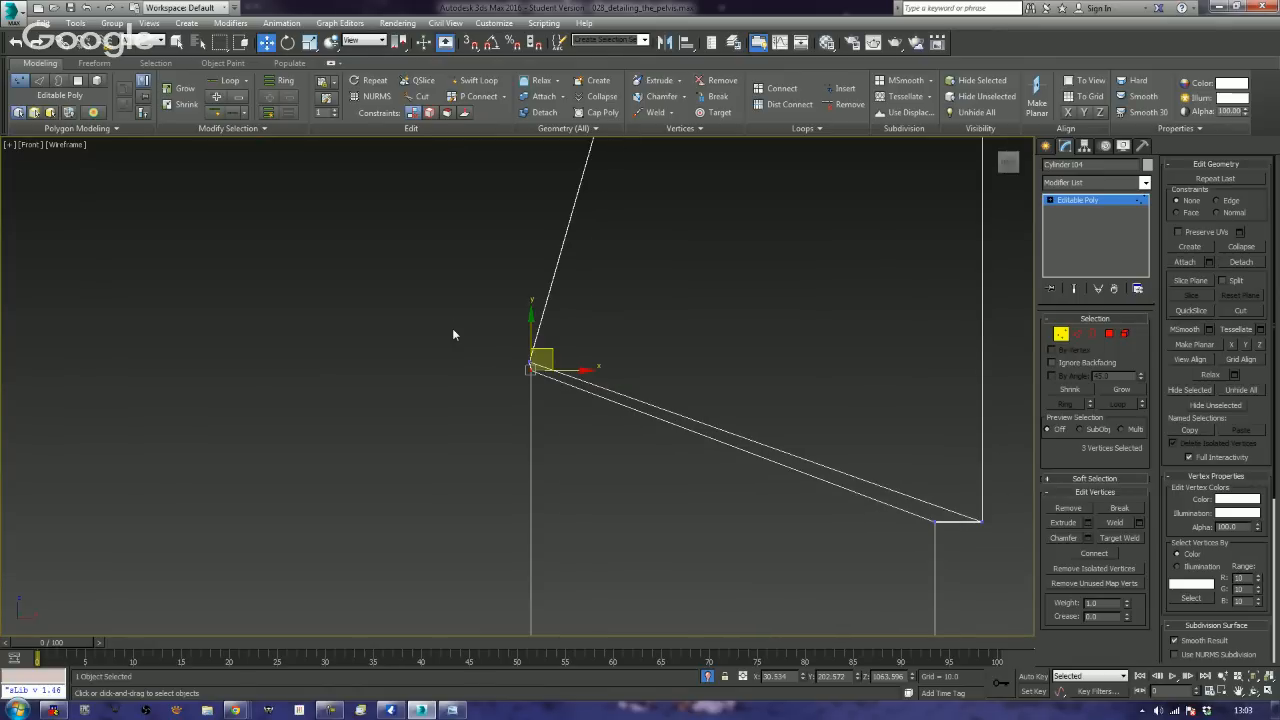
click(452, 334)
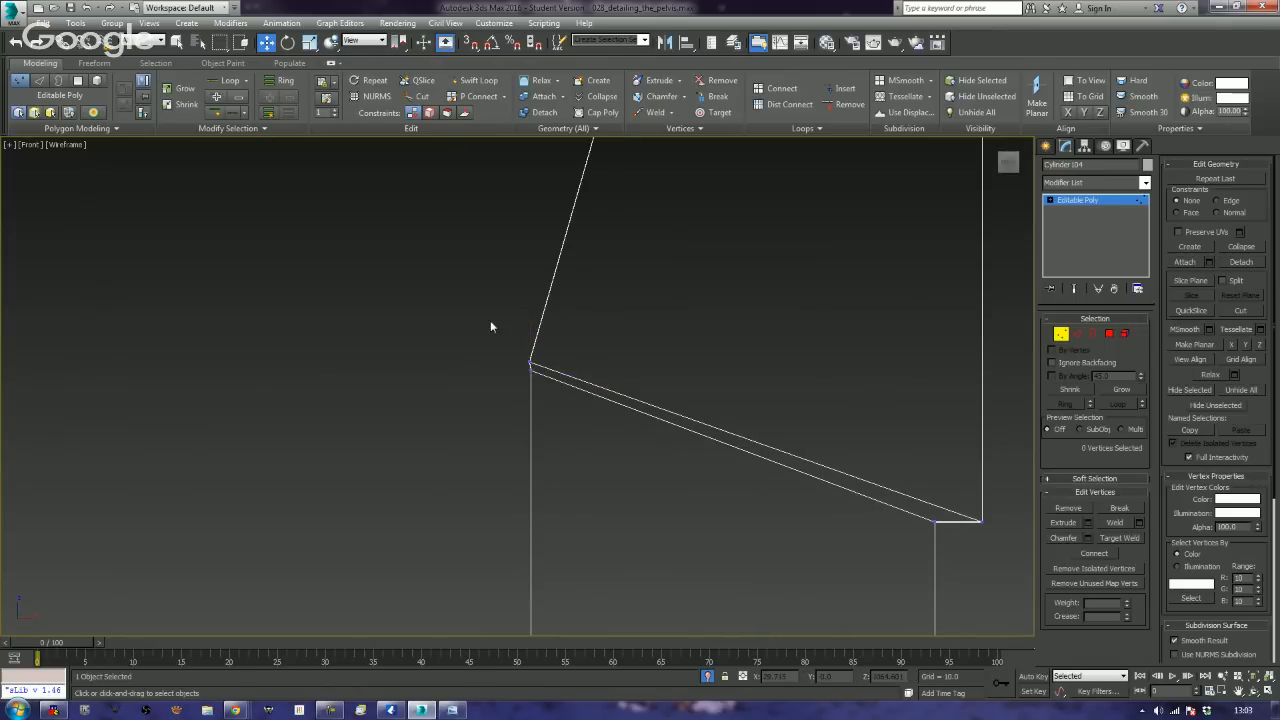
drag(498, 324, 519, 345)
drag(1010, 502, 977, 548)
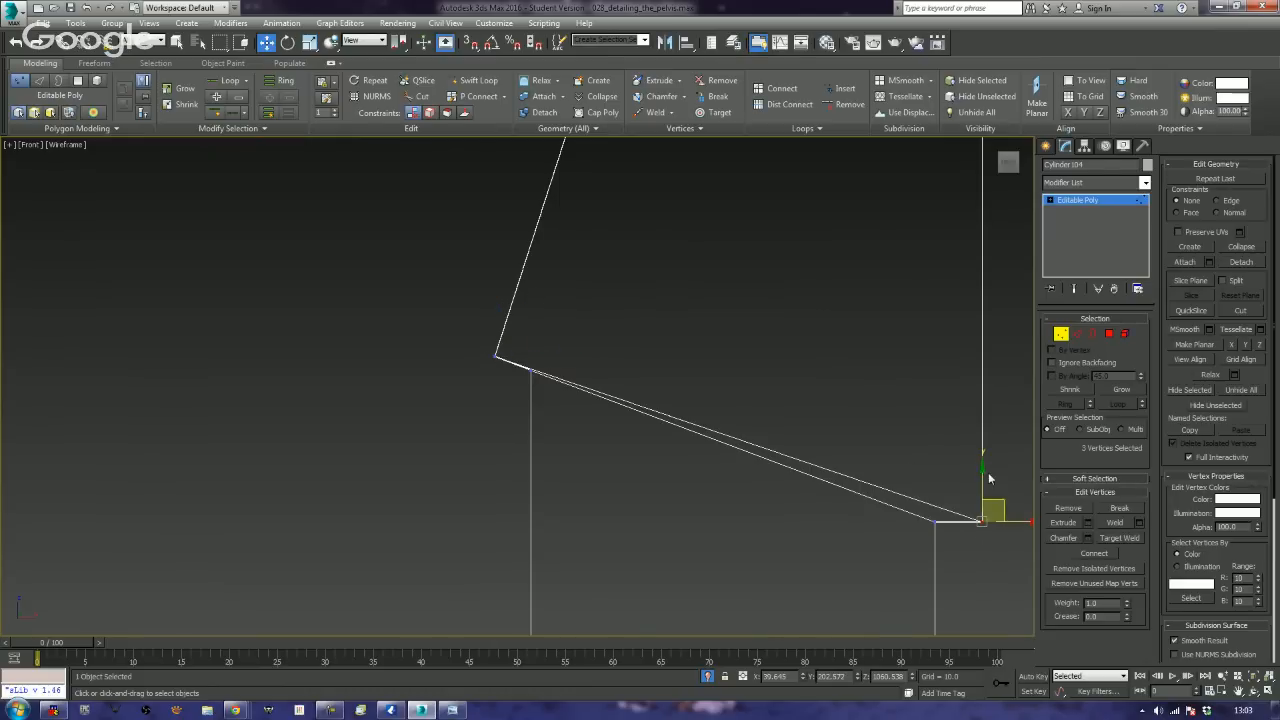
drag(982, 472, 986, 487)
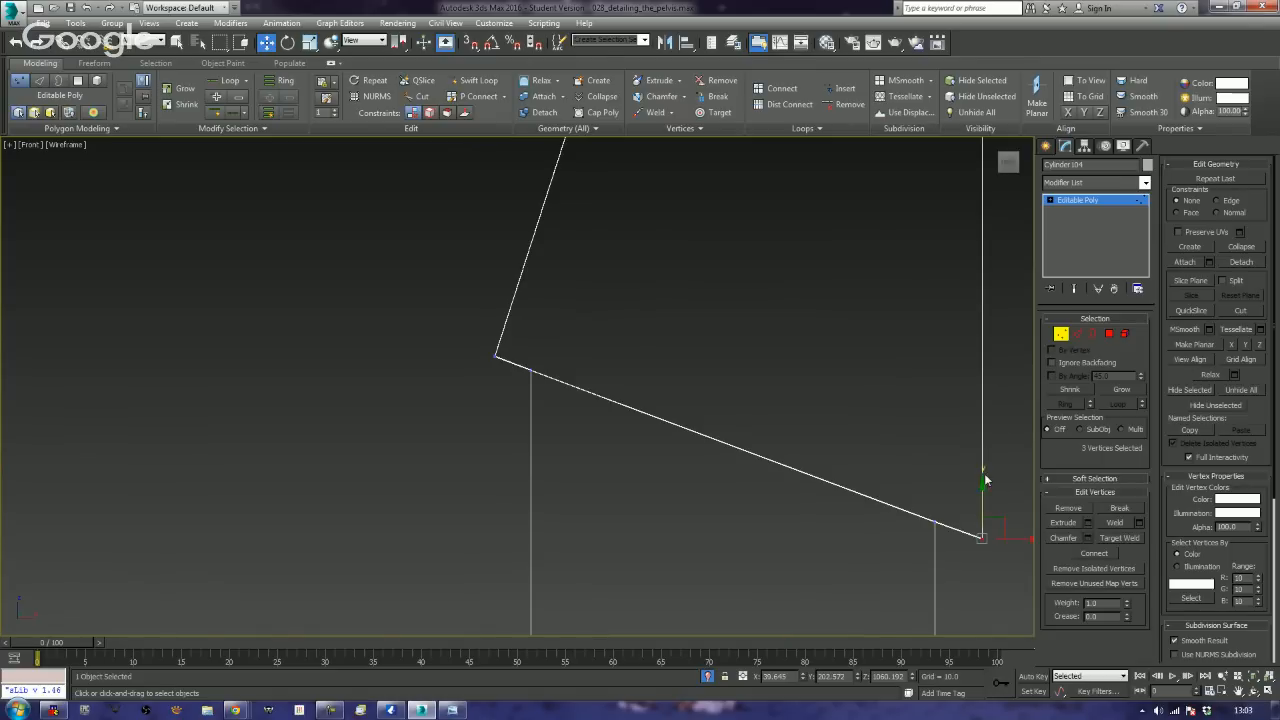
- Return to a shaded perspective view of the bracket's reshaped upper block
scroll(733, 400, down, 10)
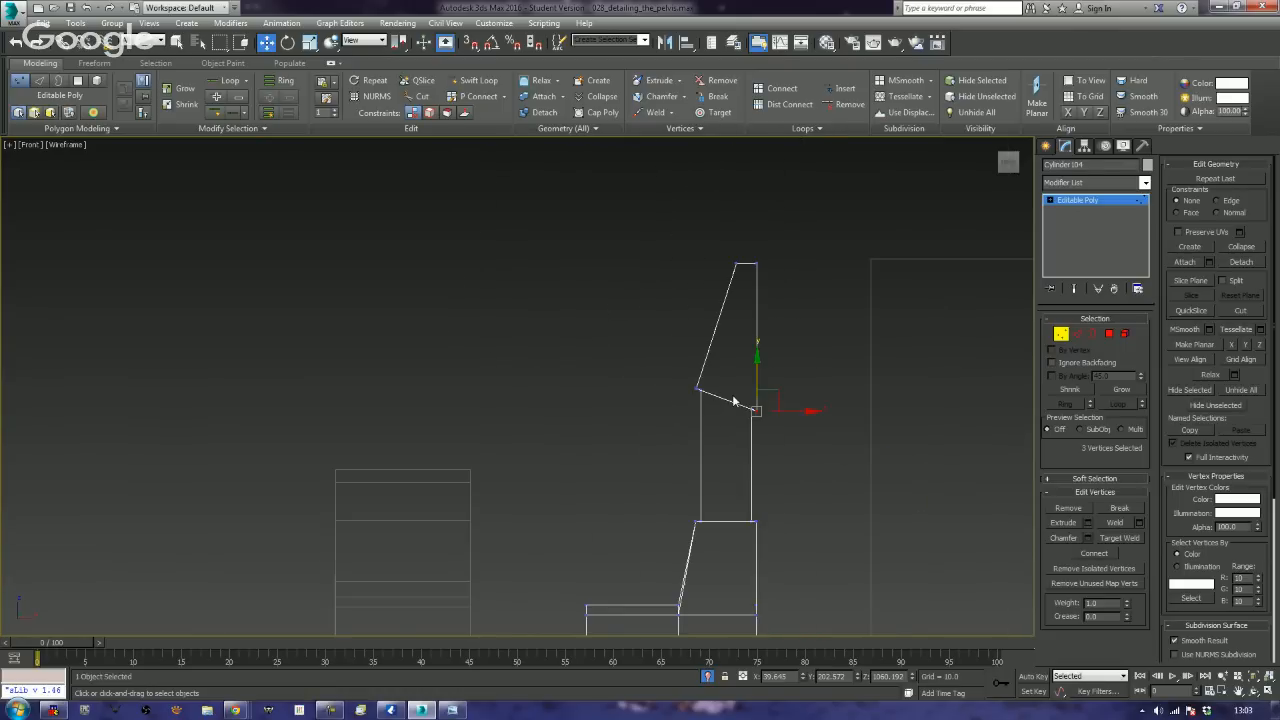
key(p)
key(z)
alt+middle_drag(732, 394, 663, 453)
scroll(737, 424, down, 5)
key(F3)
scroll(724, 413, down, 5)
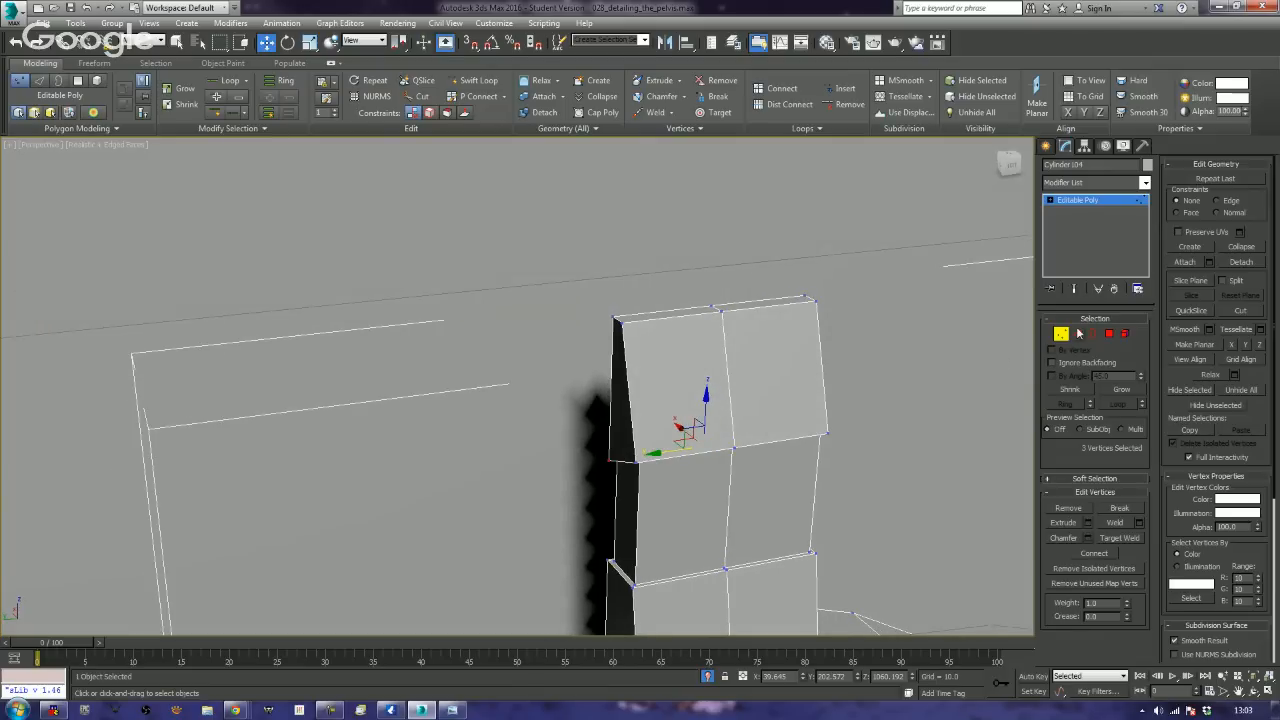
click(1077, 338)
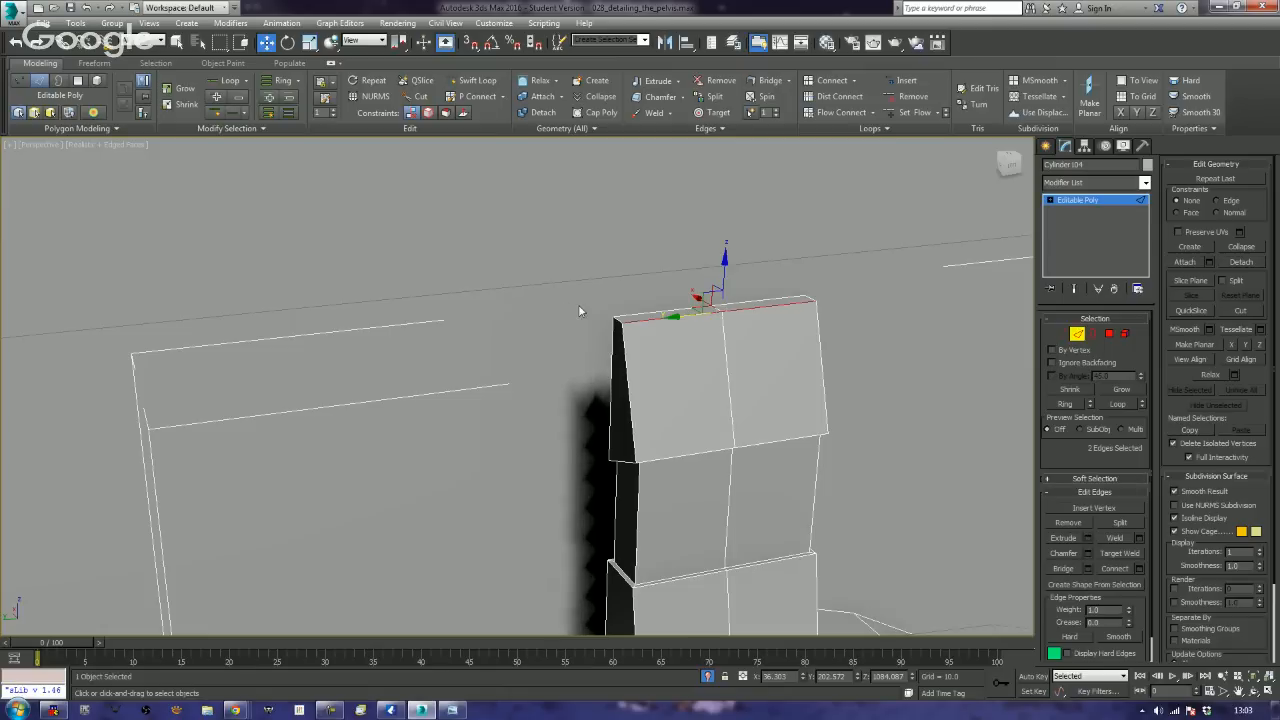
drag(578, 304, 608, 344)
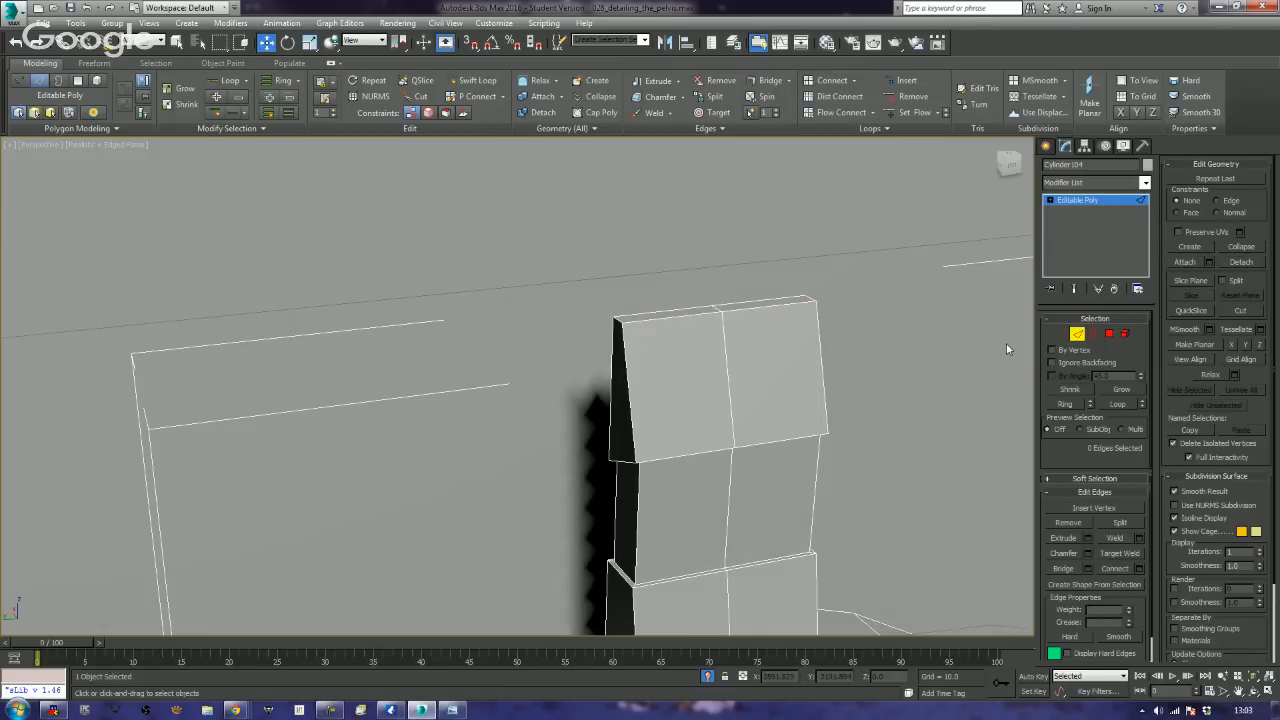
click(1077, 334)
- Select the upper block's six topmost vertices and scale them narrower along Y
click(1061, 333)
alt+middle_drag(817, 394, 766, 371)
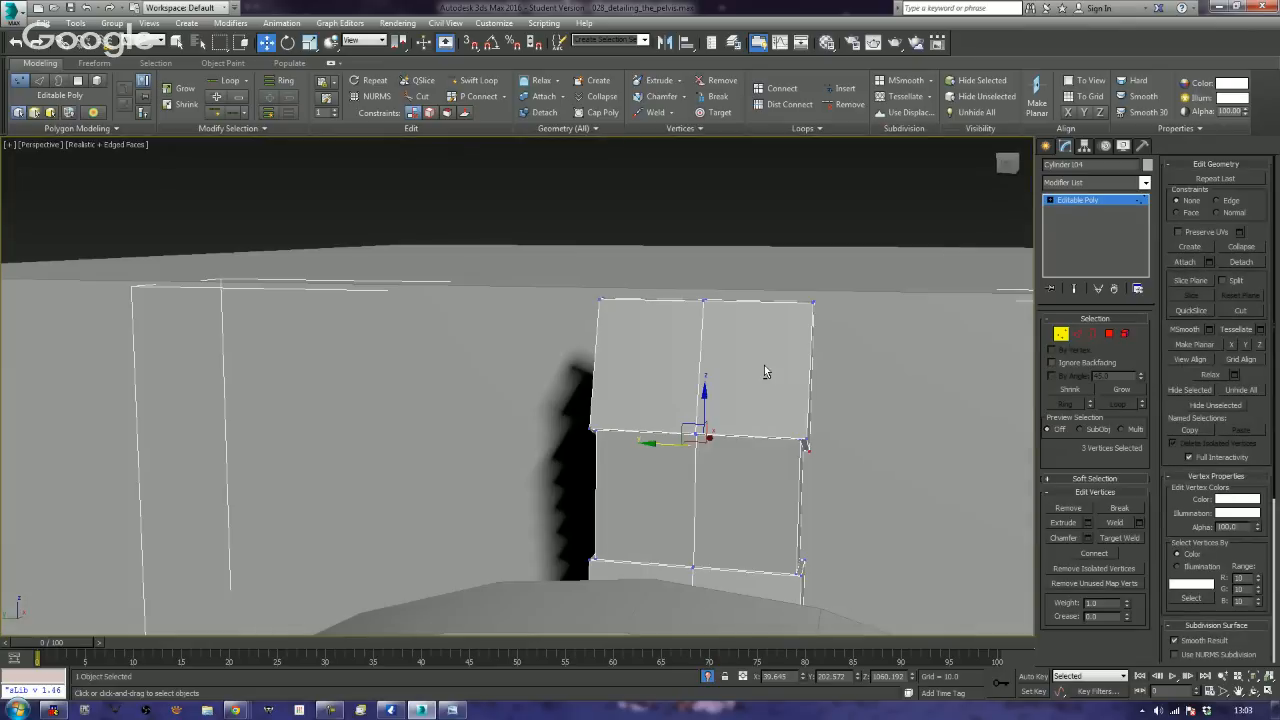
alt+middle_drag(605, 424, 585, 370)
drag(557, 272, 851, 336)
key(r)
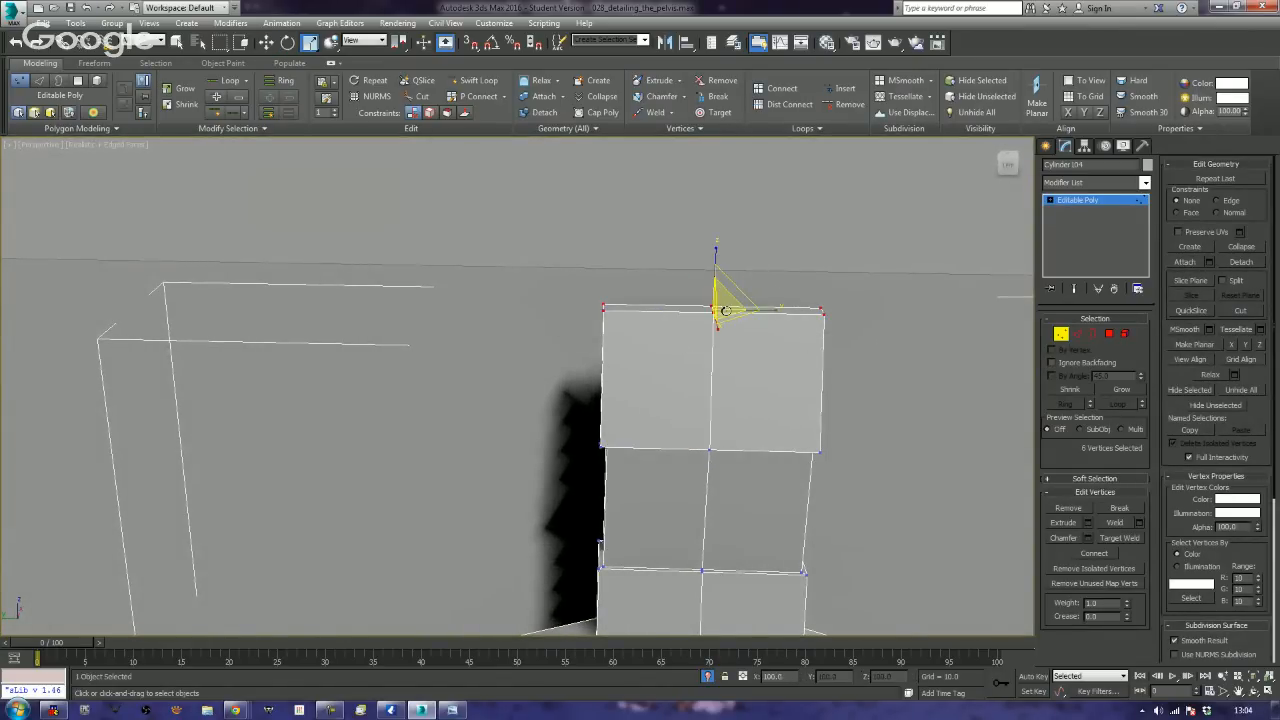
drag(784, 310, 751, 314)
- Select the vertices along the block's lower edge and the post's base, and scale them narrower along Y
alt+middle_drag(677, 494, 700, 478)
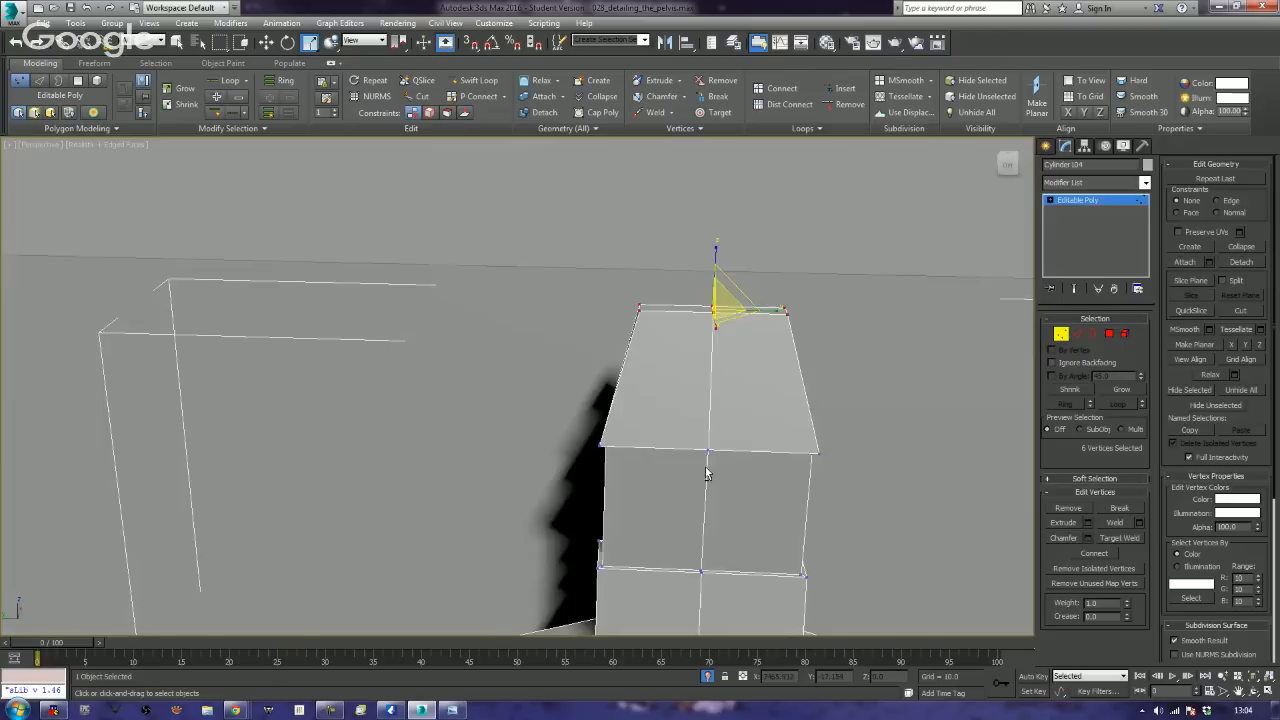
alt+middle_drag(686, 540, 662, 393)
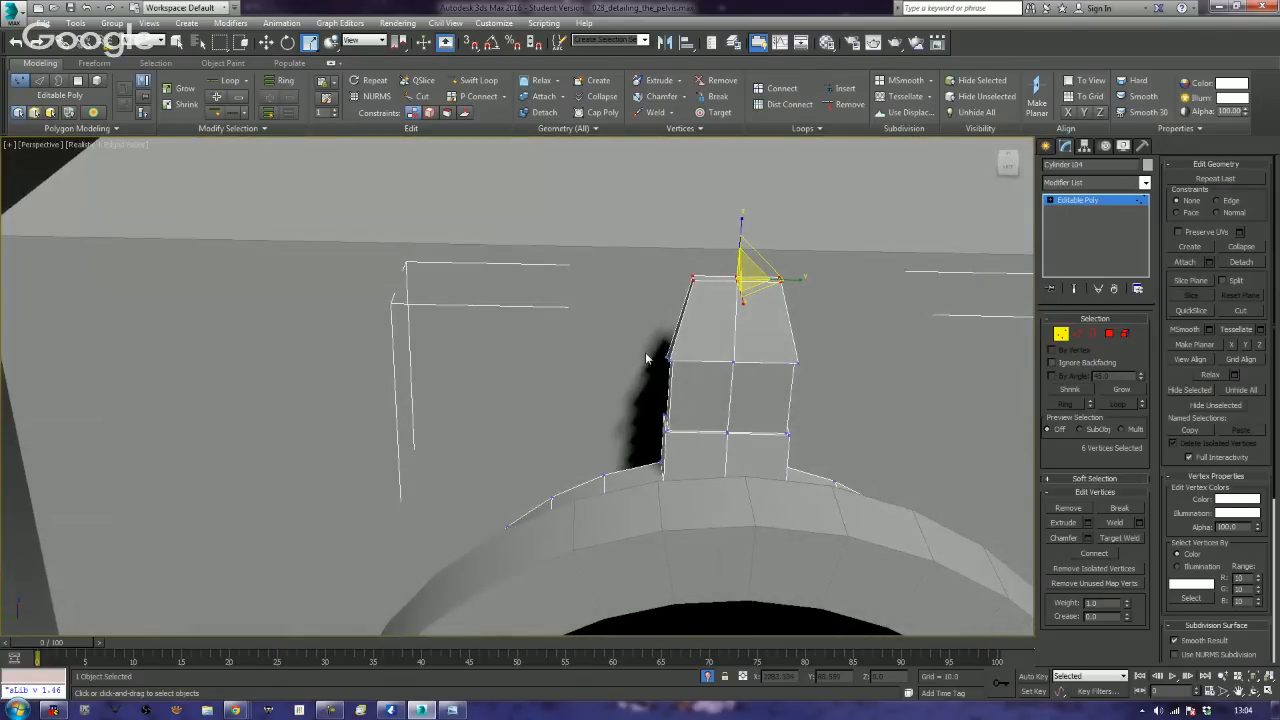
drag(631, 347, 804, 451)
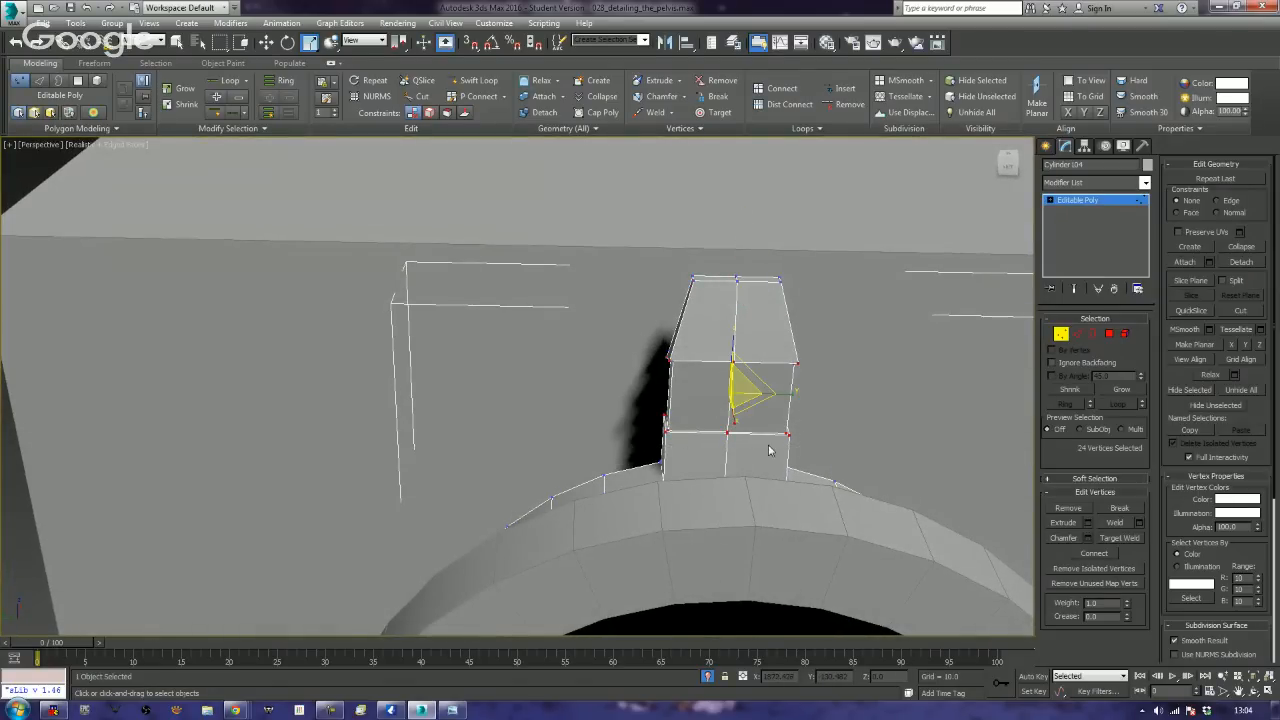
drag(771, 393, 760, 401)
- In the left view, widen the same selected vertices horizontally to 105% to line the block's sides up with its narrowed top
key(l)
key(z)
middle_drag(635, 348, 728, 457)
scroll(737, 517, down, 5)
scroll(734, 508, up, 3)
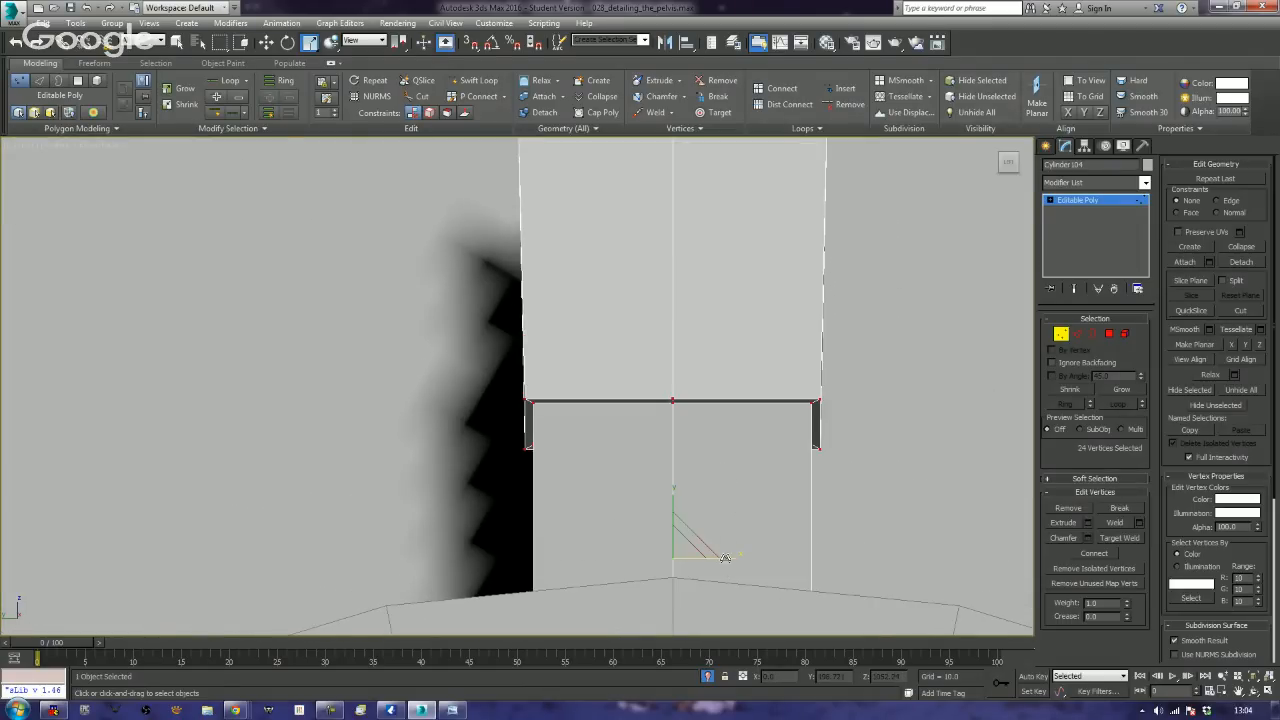
drag(727, 555, 729, 555)
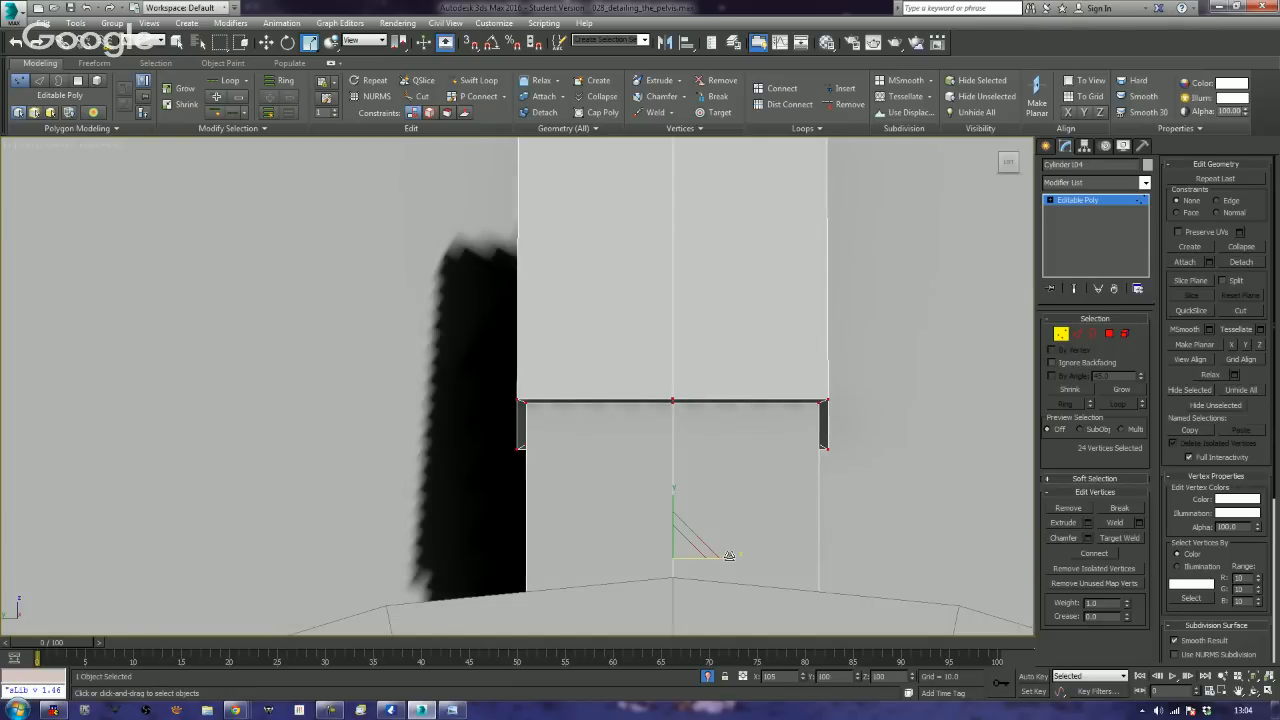
drag(729, 555, 729, 555)
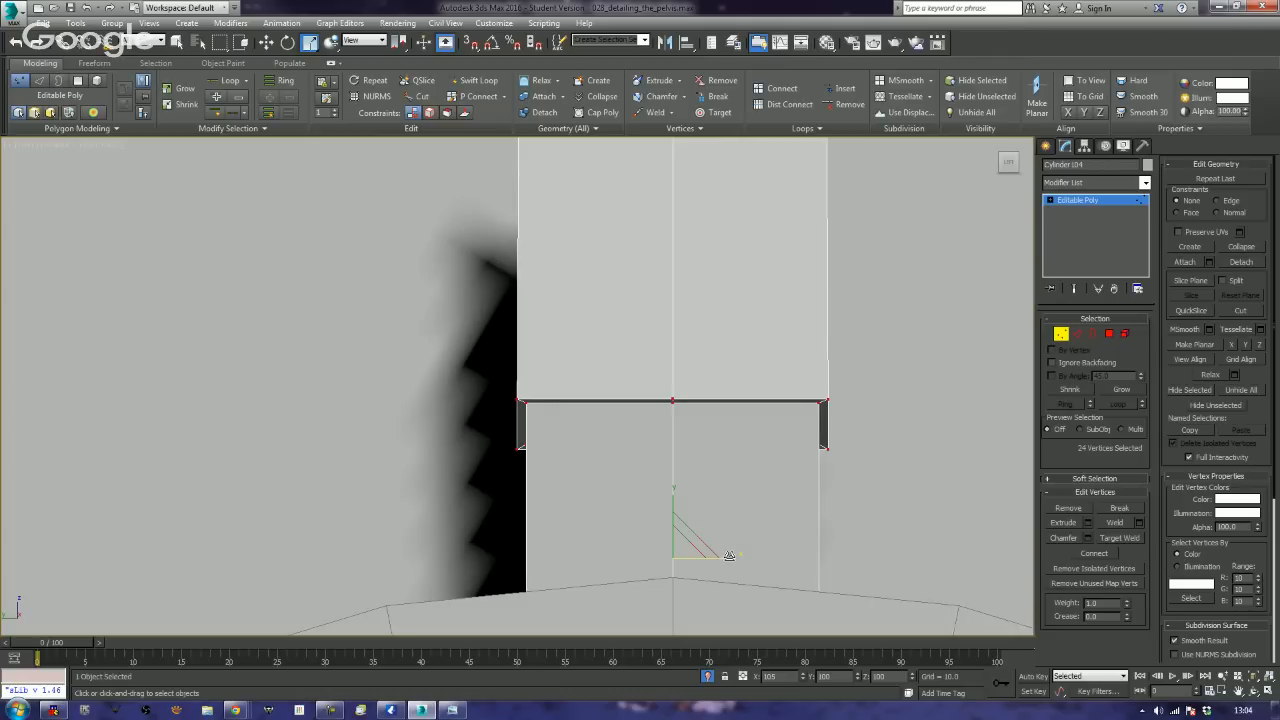
scroll(750, 467, down, 3)
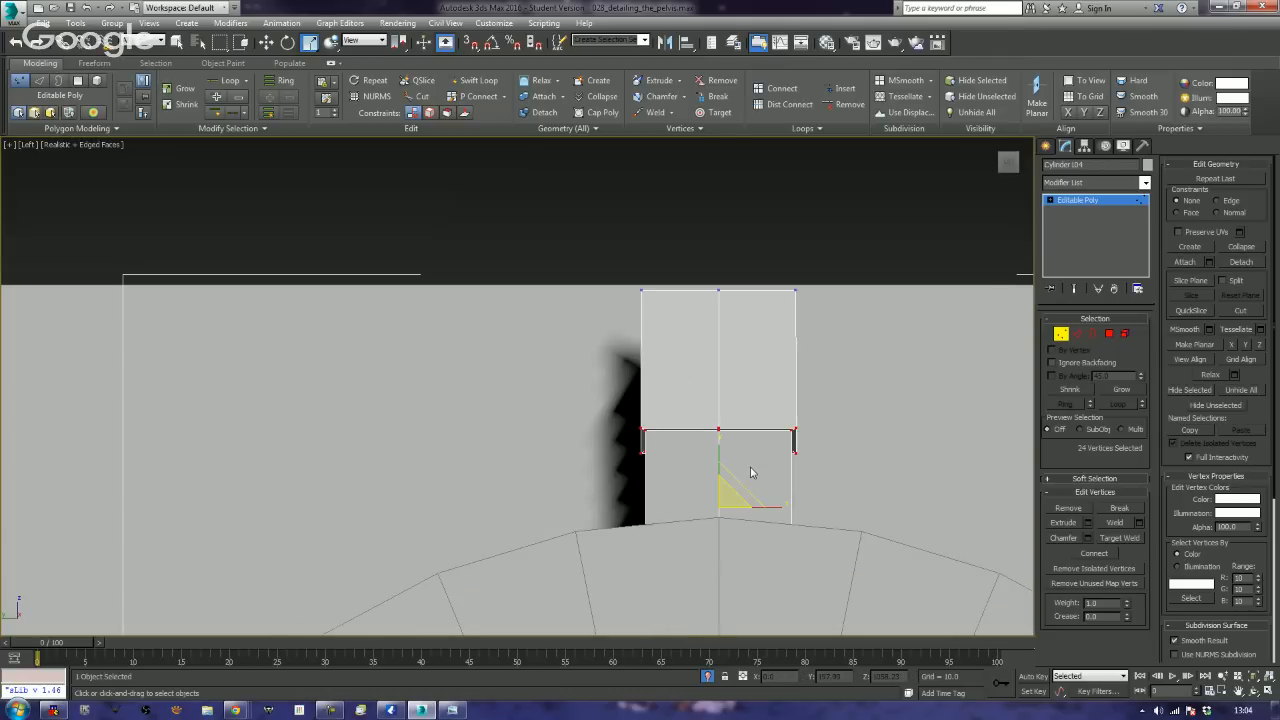
- Select the upper block's two polygons facing the box and extrude them slightly toward it
key(p)
scroll(734, 465, down, 3)
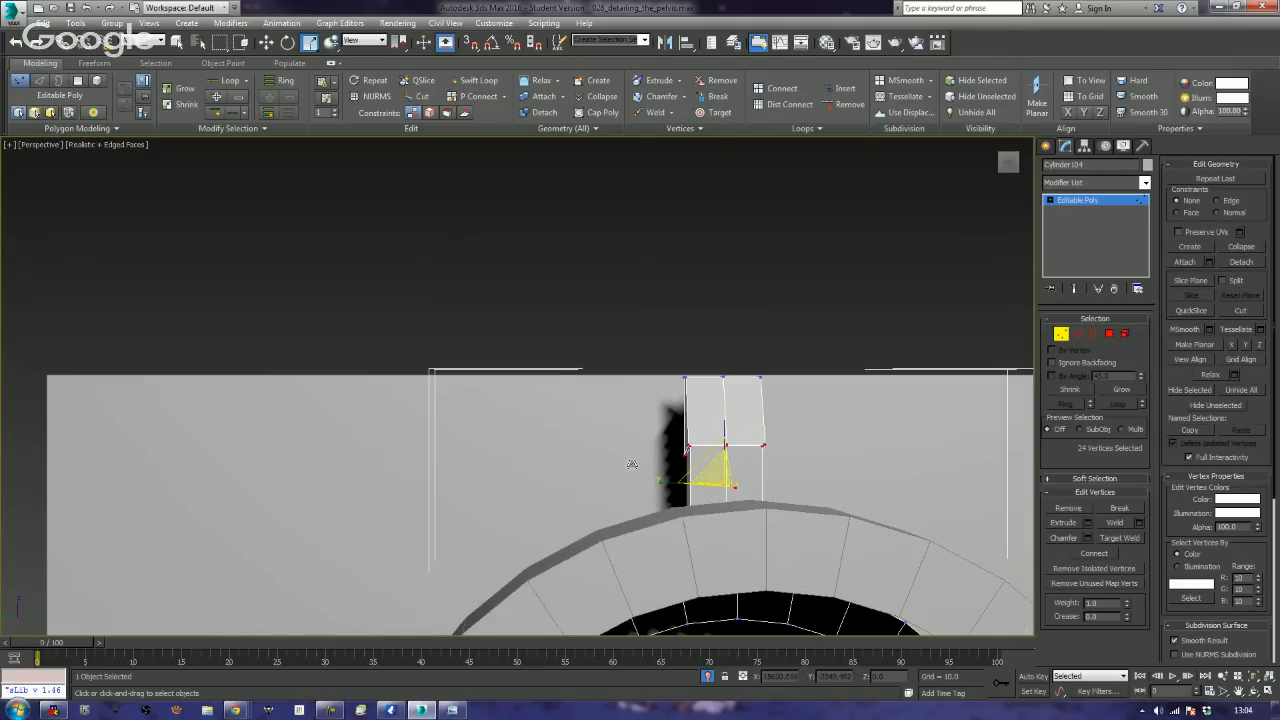
alt+middle_drag(631, 463, 797, 427)
click(1109, 333)
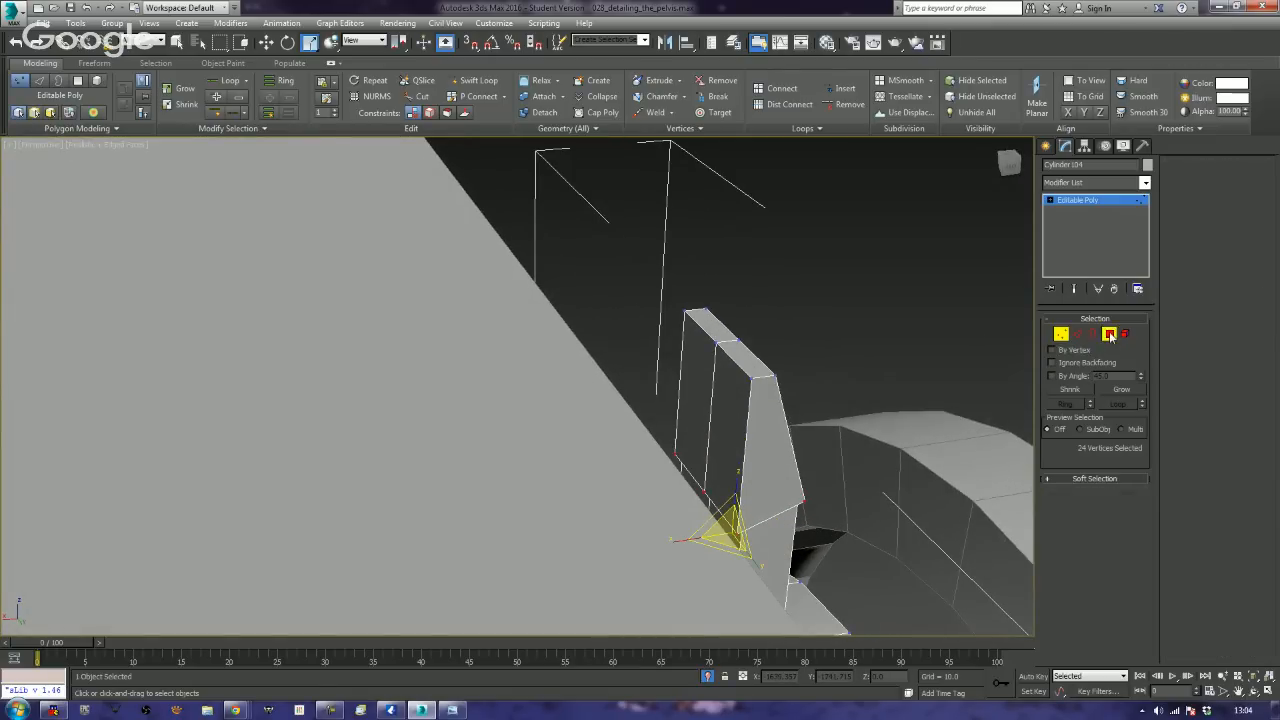
click(710, 398)
ctrl+click(741, 431)
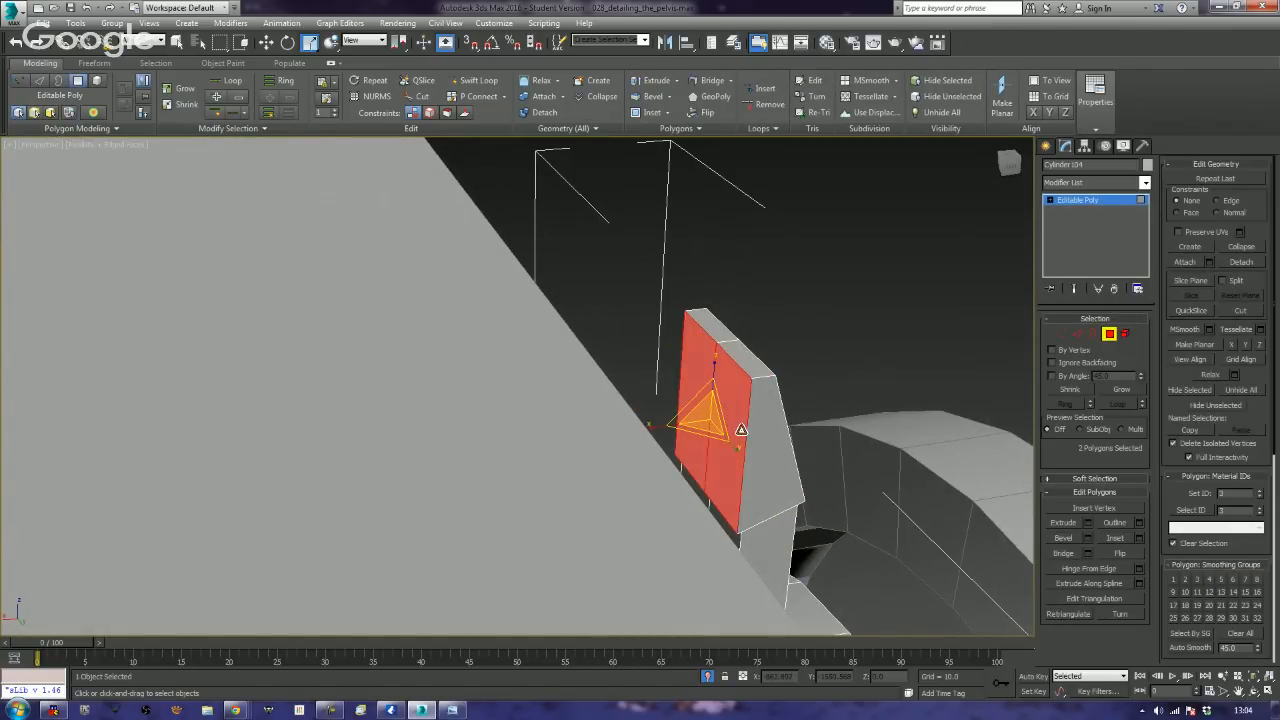
alt+middle_drag(752, 427, 749, 473)
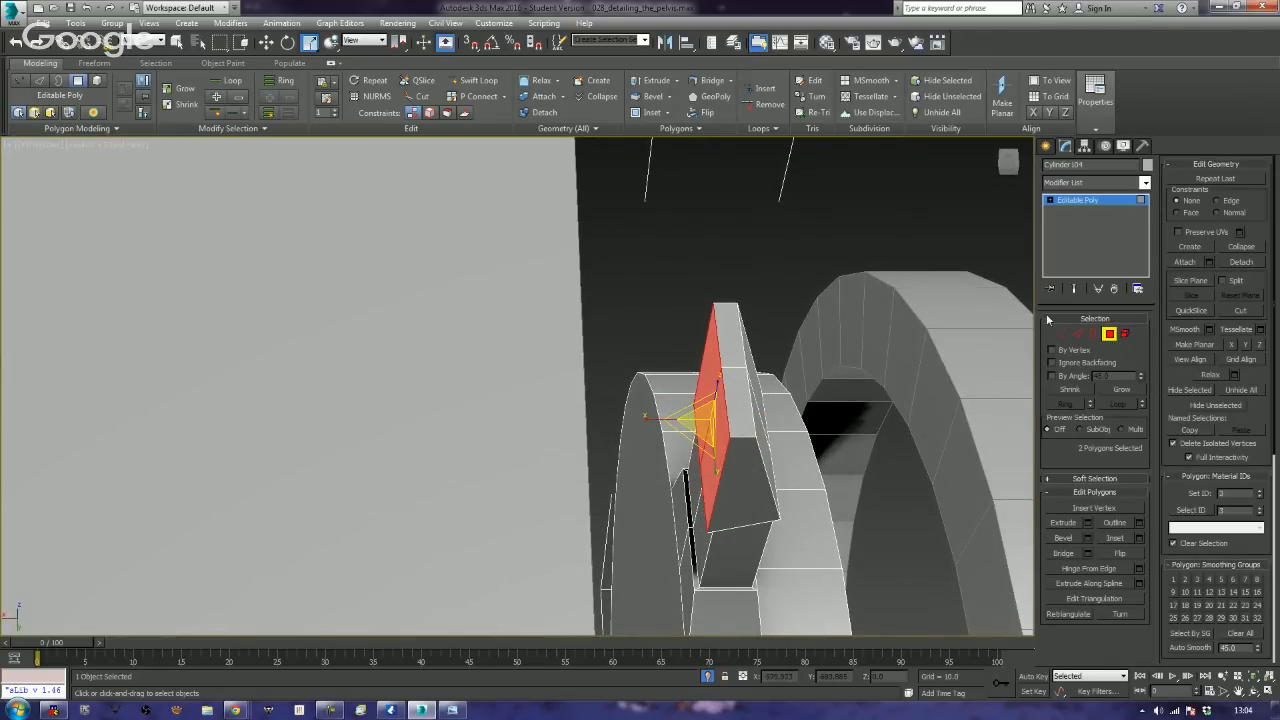
click(1071, 524)
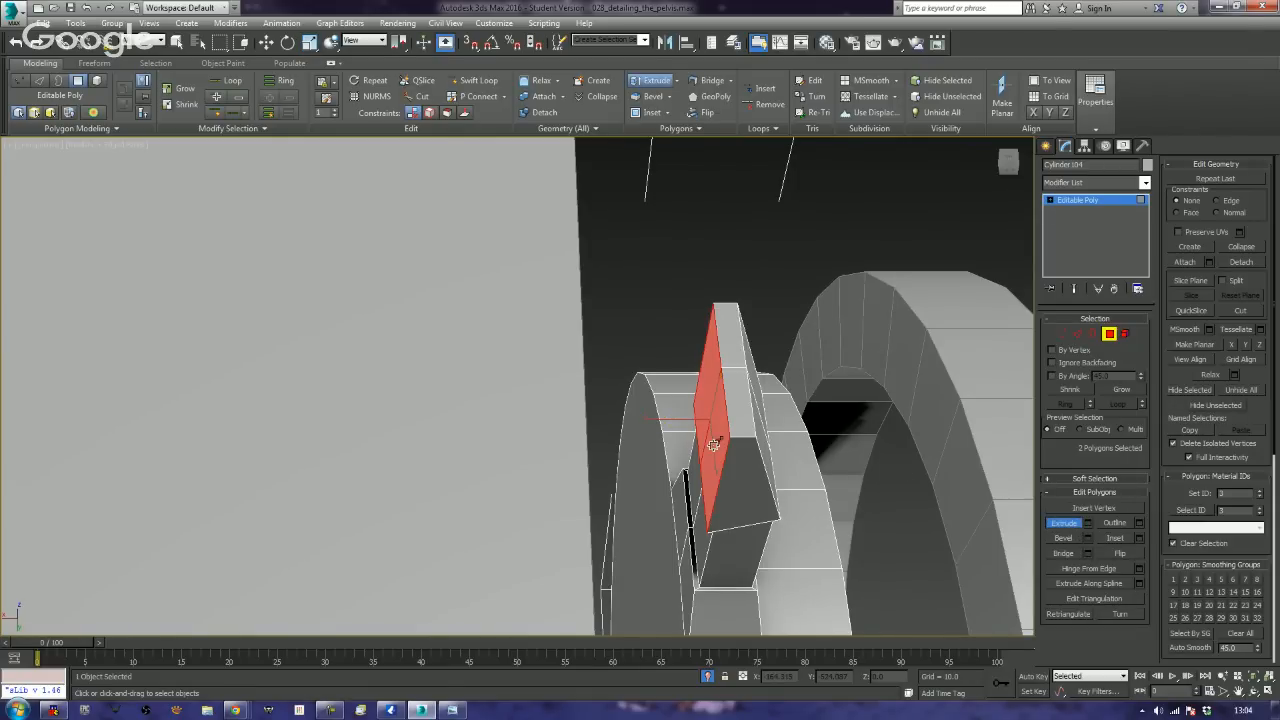
drag(713, 444, 721, 433)
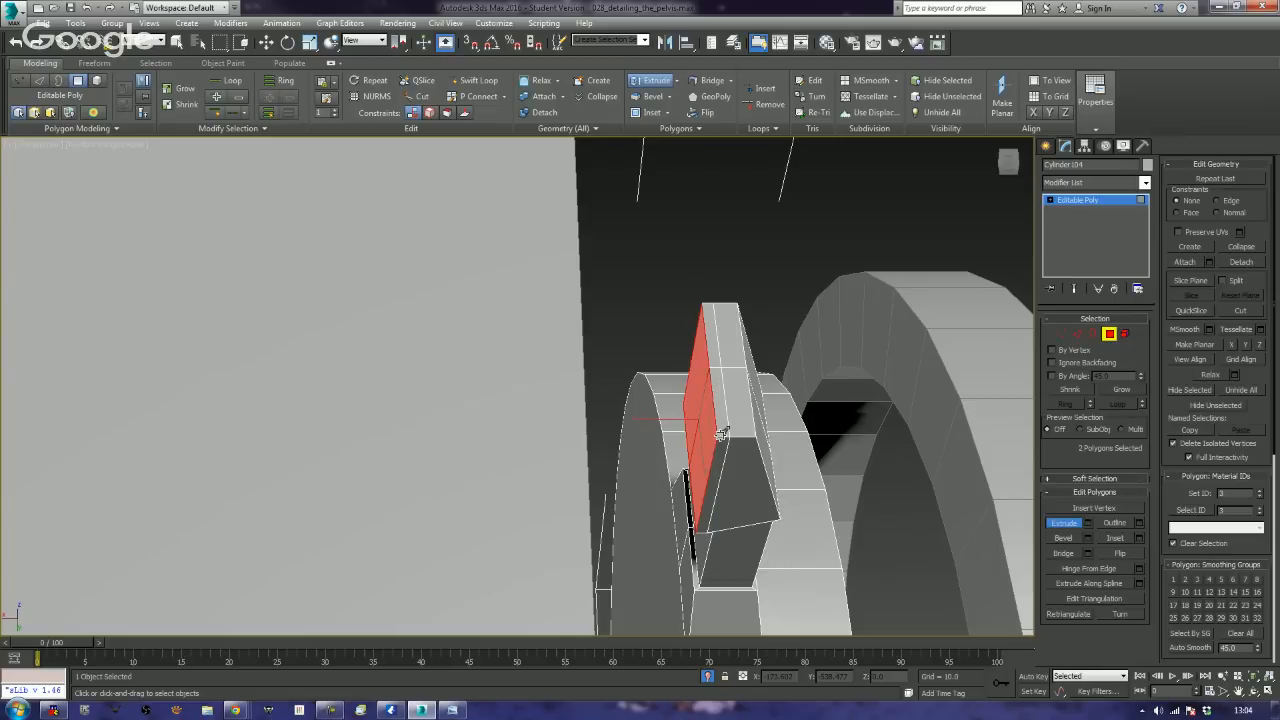
- Select the five narrow polygons along the top, side and lower edge of the thin layer extruded toward the box
click(716, 482)
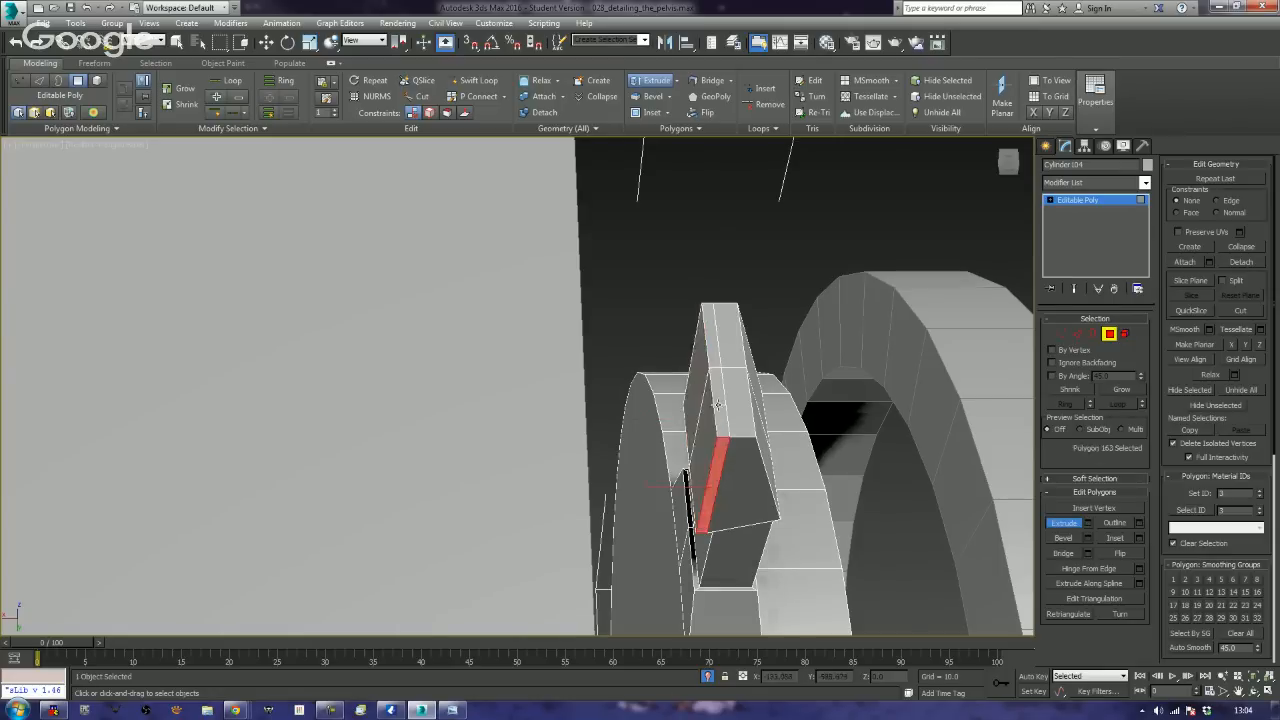
ctrl+click(713, 331)
ctrl+click(725, 392)
alt+middle_drag(722, 378, 514, 386)
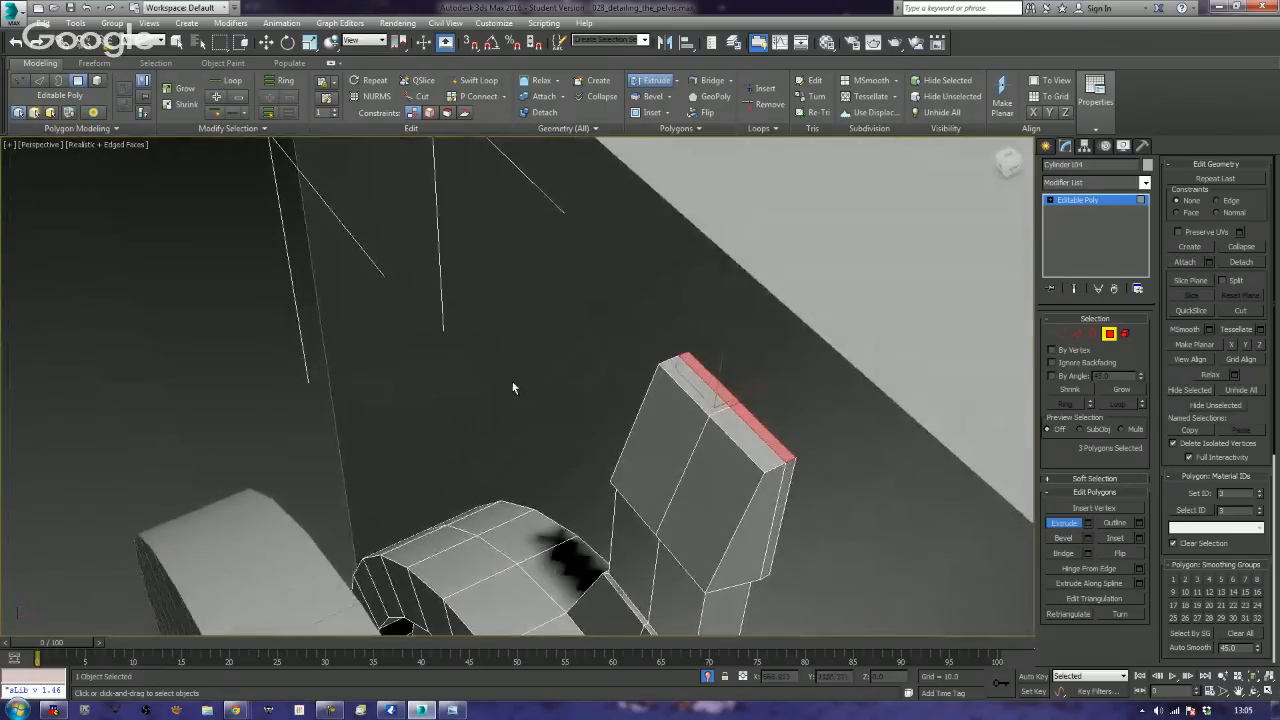
ctrl+click(782, 511)
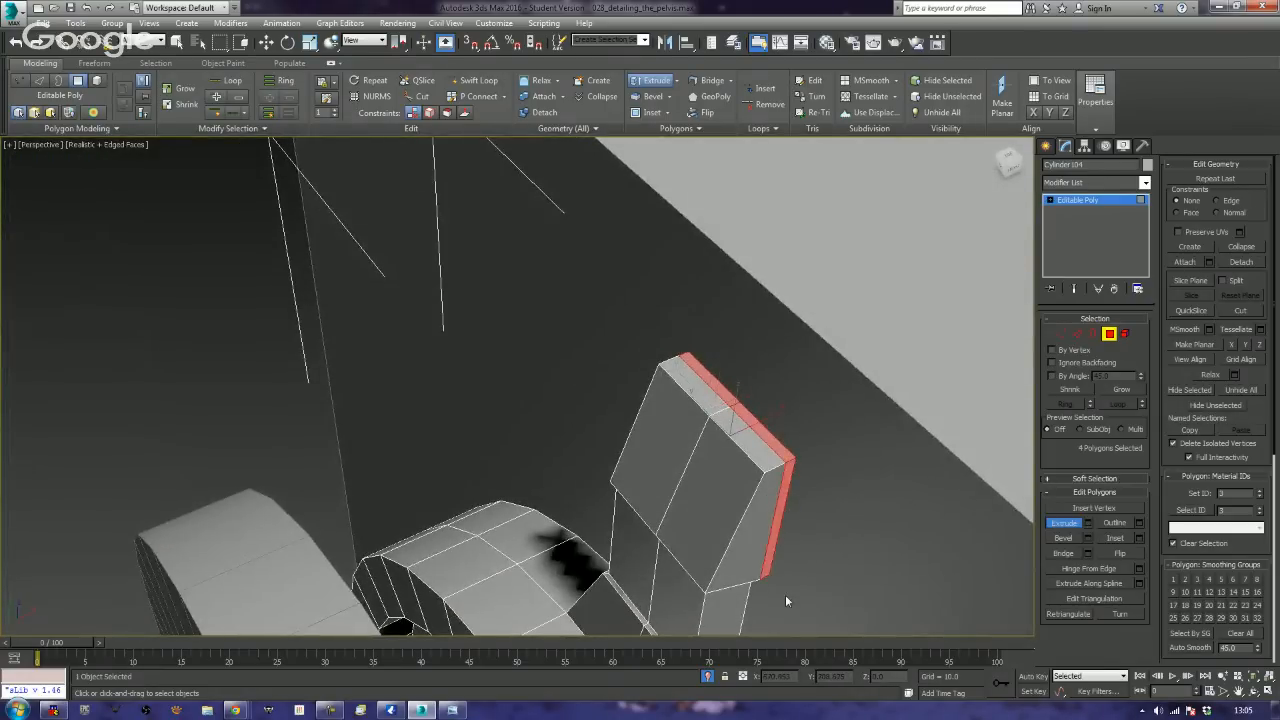
alt+middle_drag(786, 600, 945, 500)
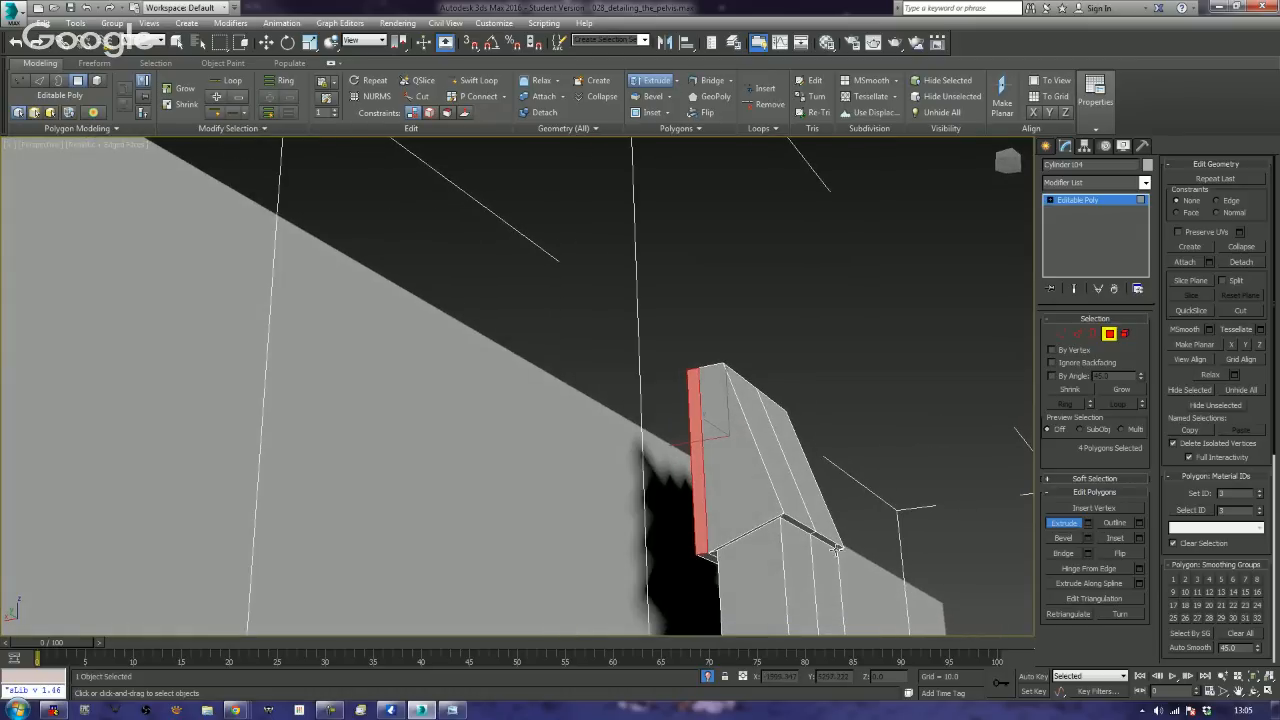
ctrl+click(706, 557)
alt+middle_drag(746, 399, 727, 464)
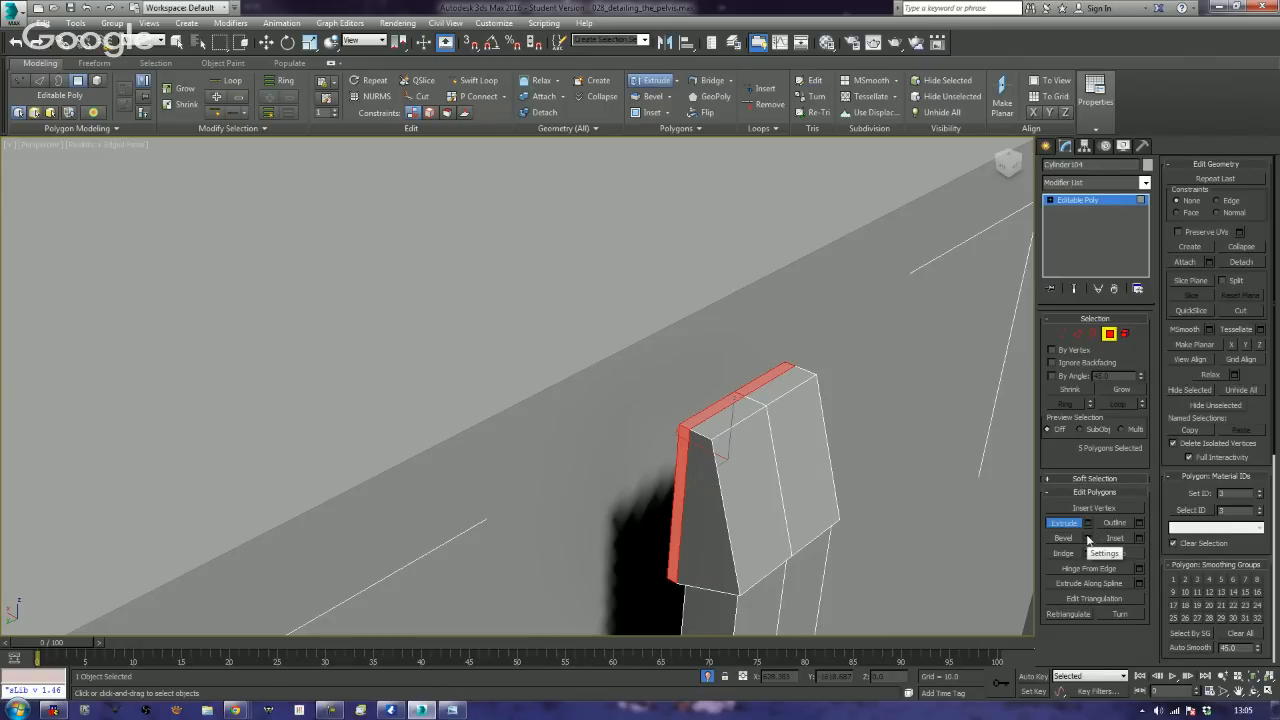
- Try to extrude the five selected edge polygons by 1.605 using Local Normal, then undo the extrusion
click(1086, 523)
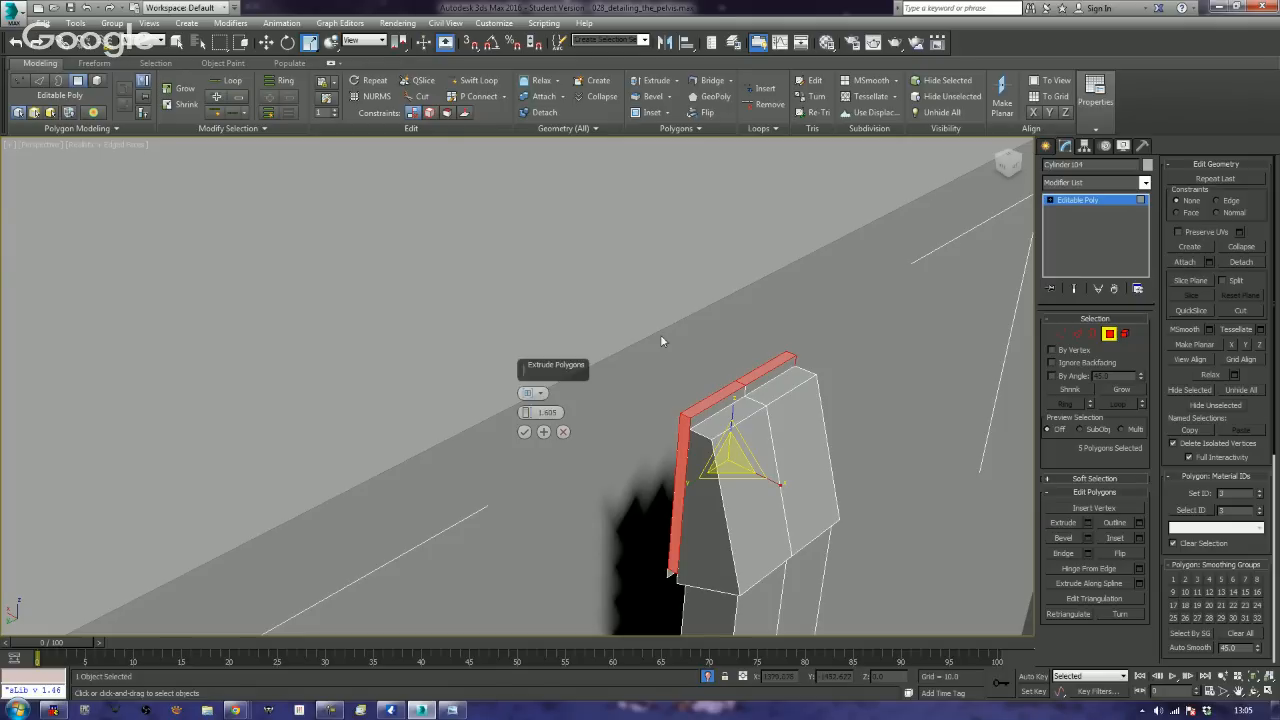
click(533, 398)
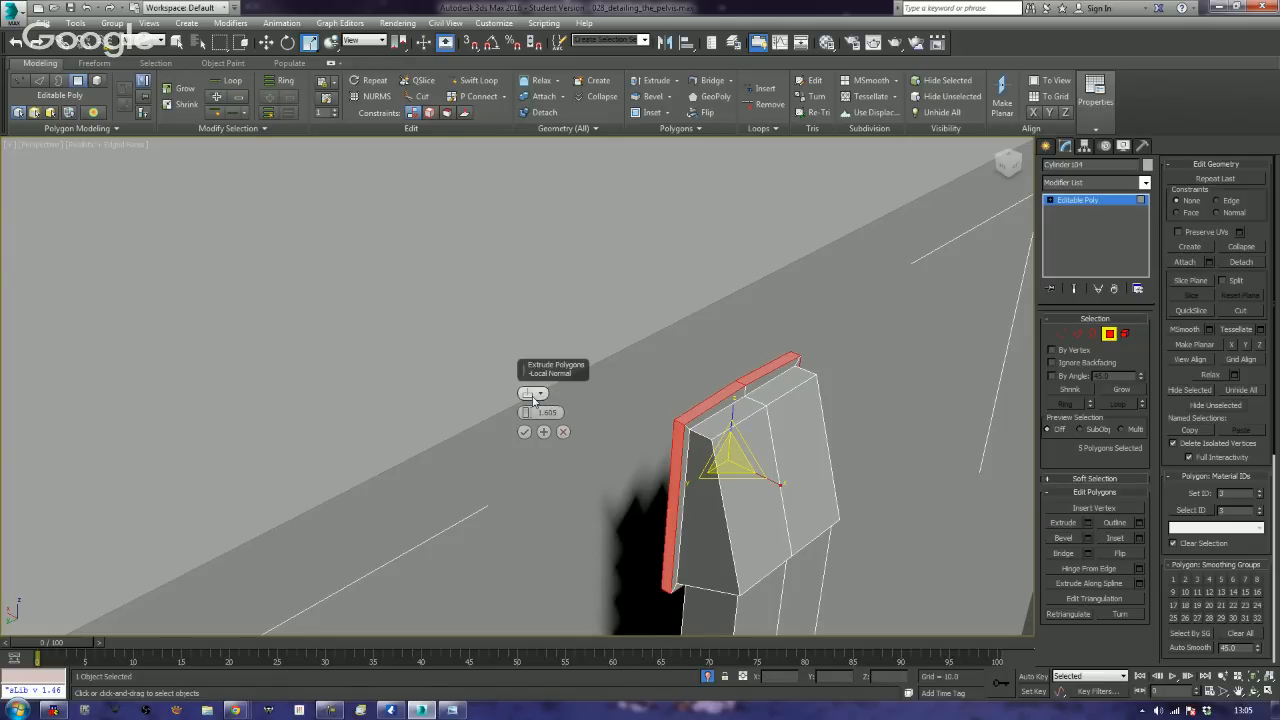
click(524, 432)
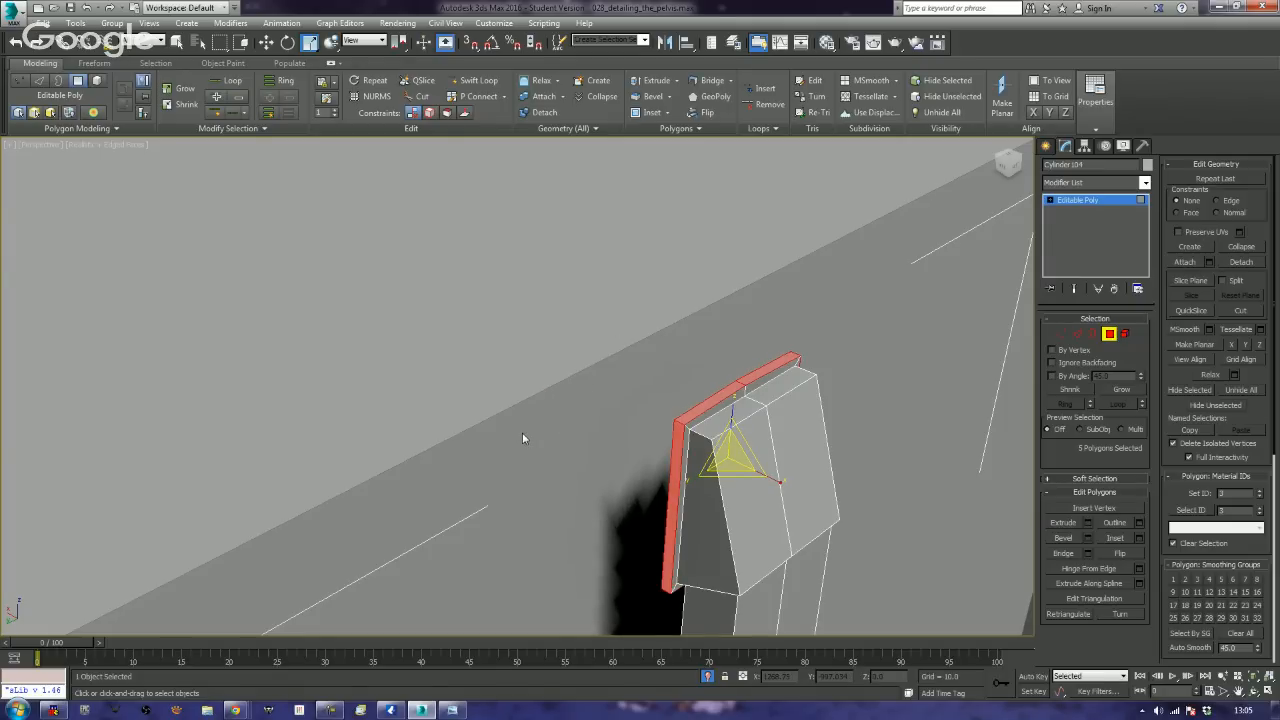
click(773, 367)
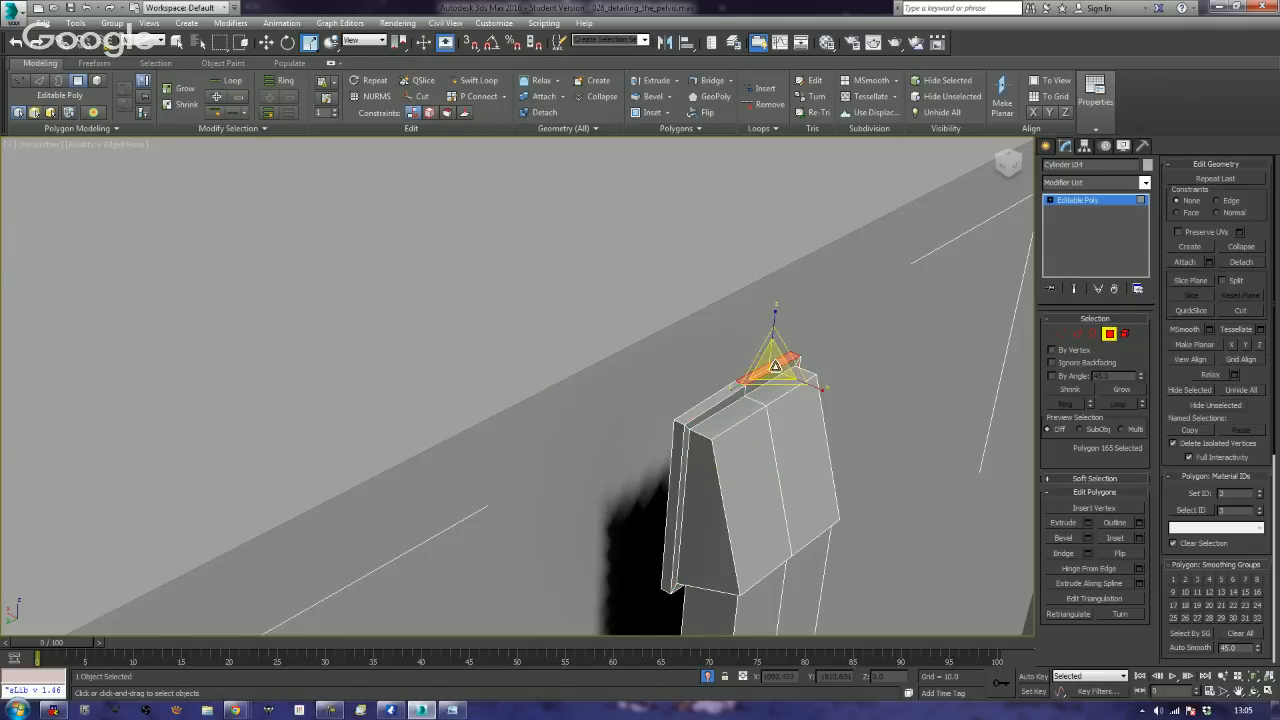
ctrl+click(728, 394)
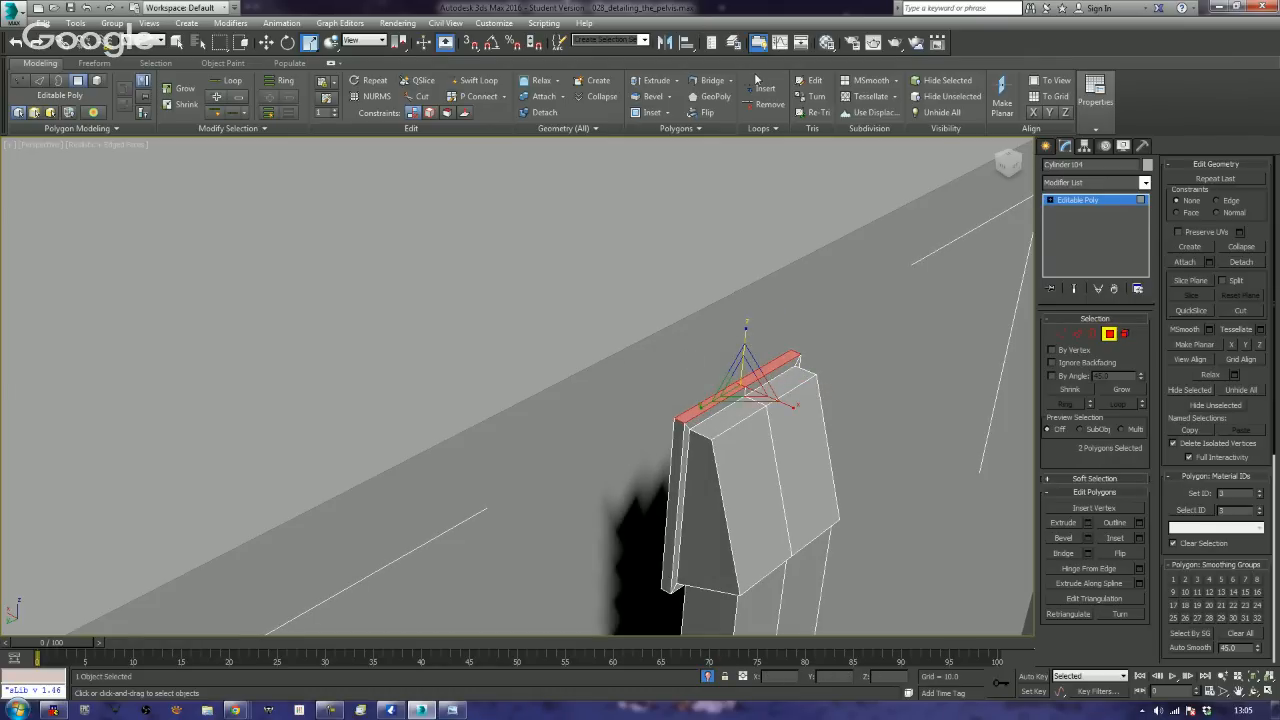
alt+middle_drag(740, 398, 944, 455)
scroll(776, 381, up, 5)
scroll(792, 381, down, 5)
key(ctrl+Page_Up)
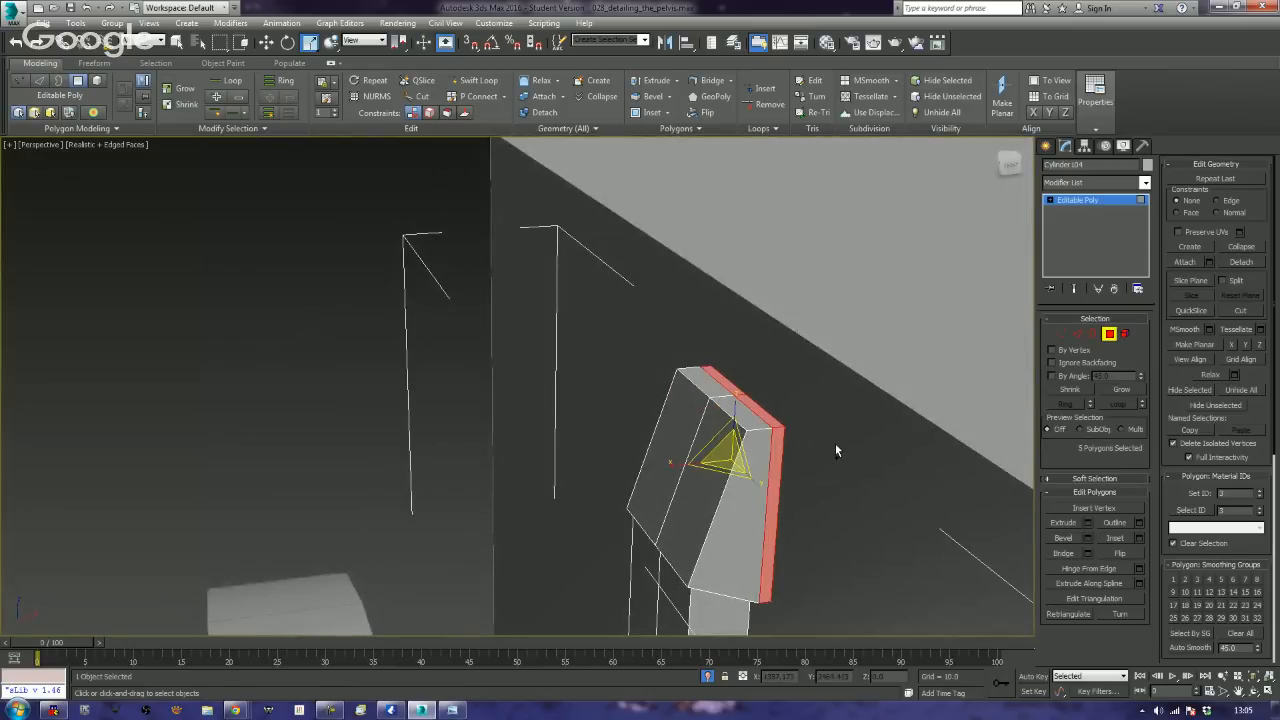
- Add the missing lower edge polygon to the selection and extrude all six edge polygons by 1.605 along their local normals
mouse_move(835, 443)
alt+middle_down()
mouse_move(880, 441)
mouse_move(851, 479)
mouse_move(829, 443)
alt+middle_up()
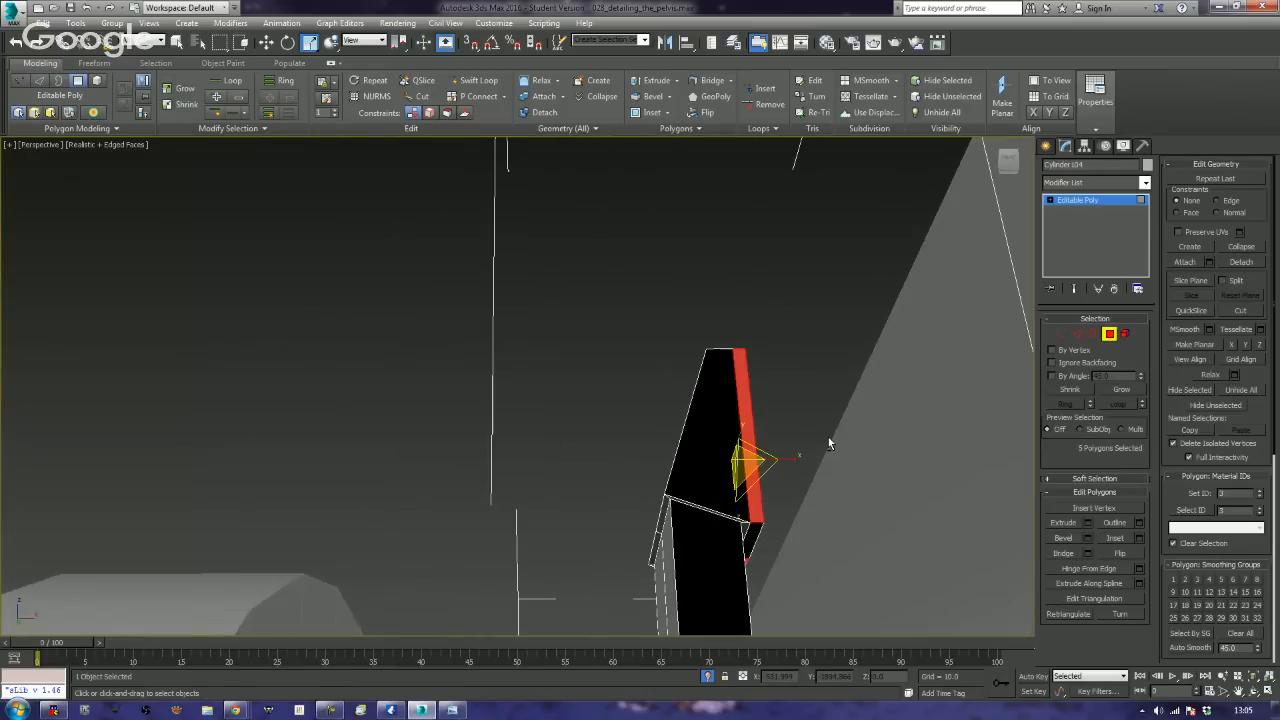
ctrl+click(755, 534)
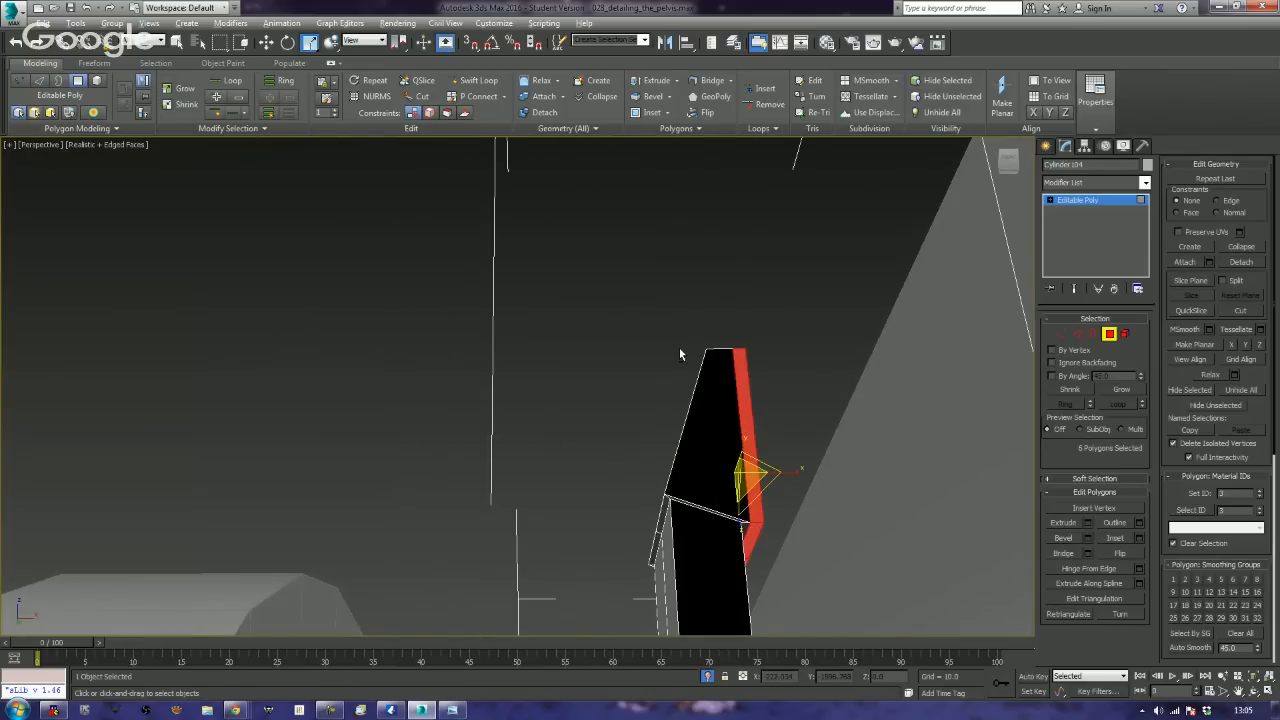
alt+middle_drag(679, 354, 843, 432)
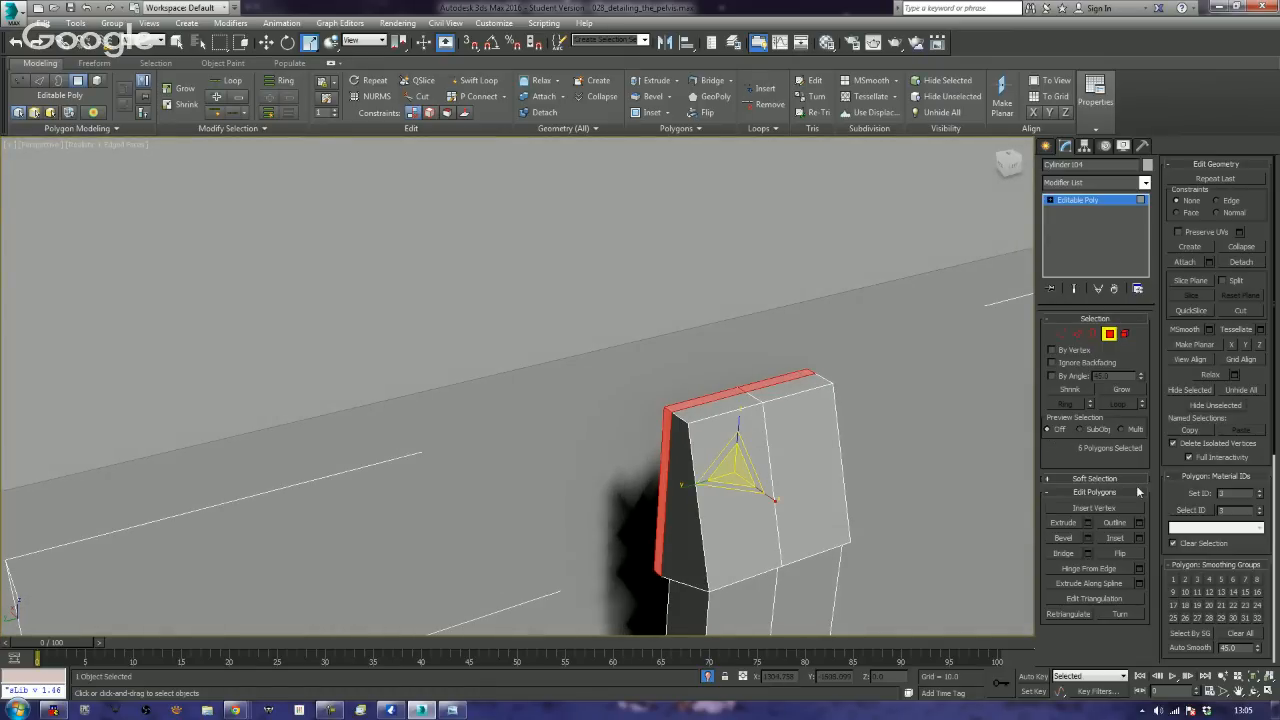
click(1088, 523)
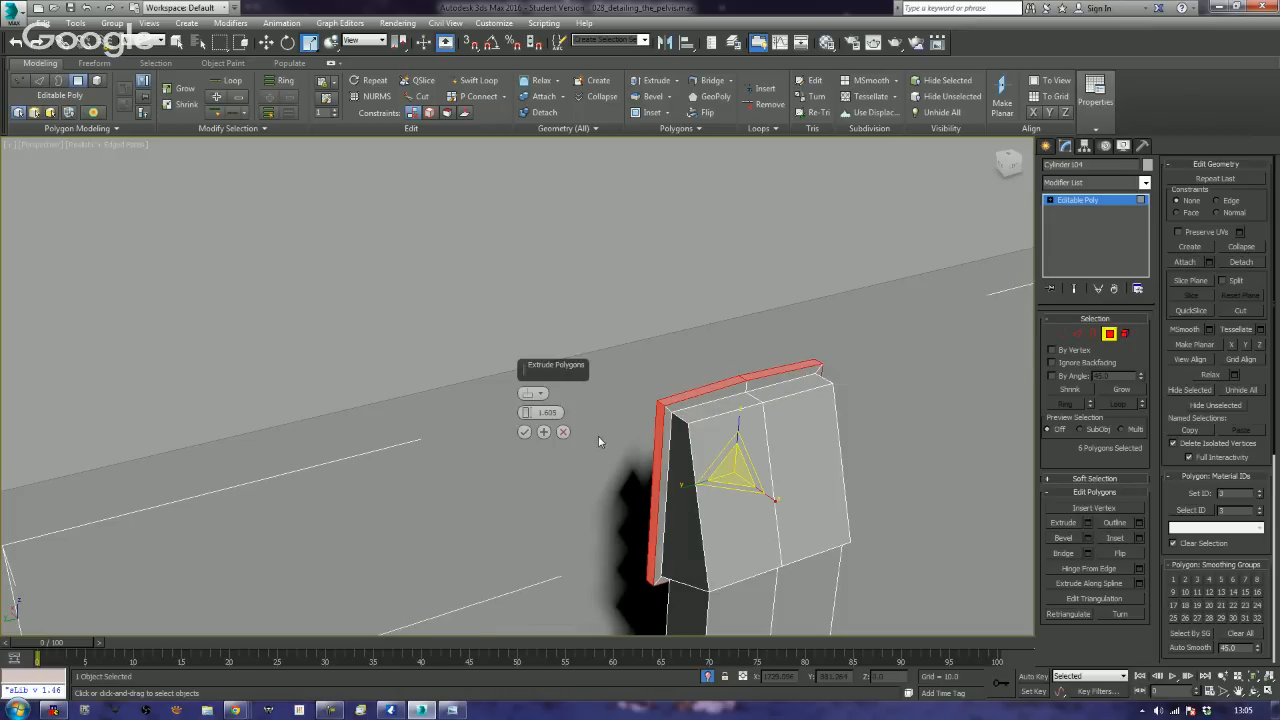
click(524, 432)
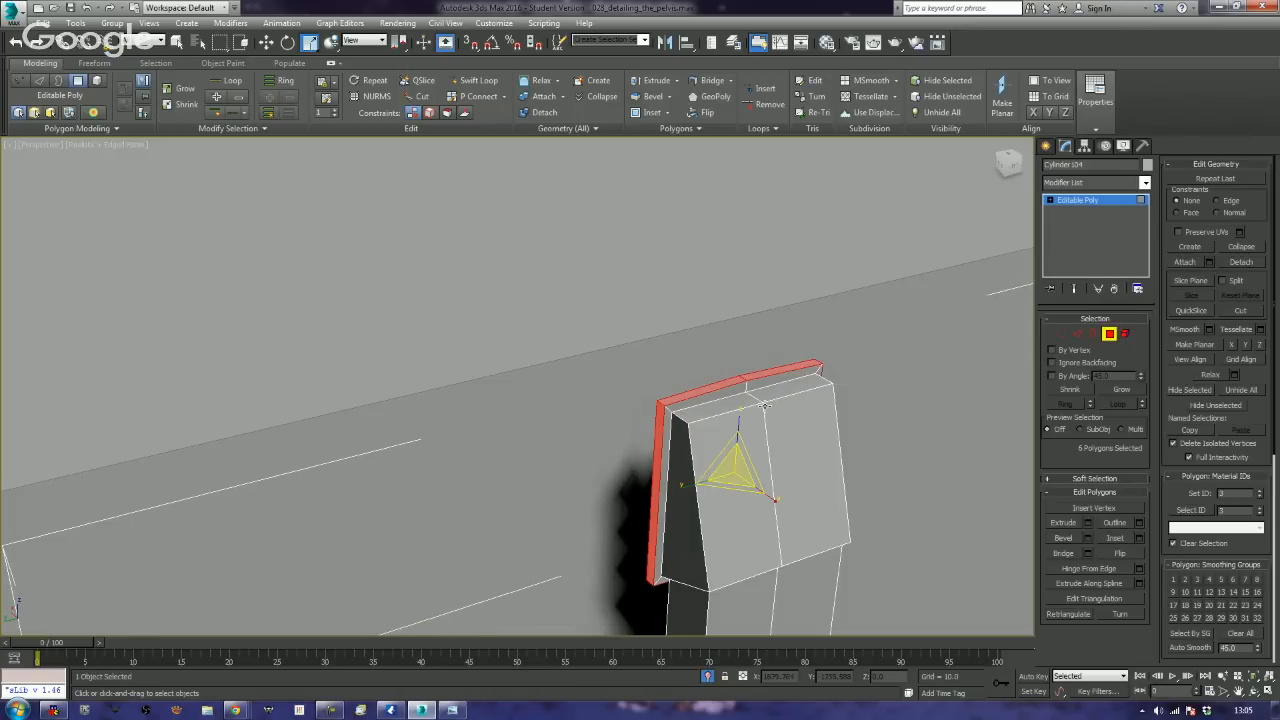
- Scale the rim's two top polygons flat along Z, and flatten its two underside polygons the same way
click(735, 383)
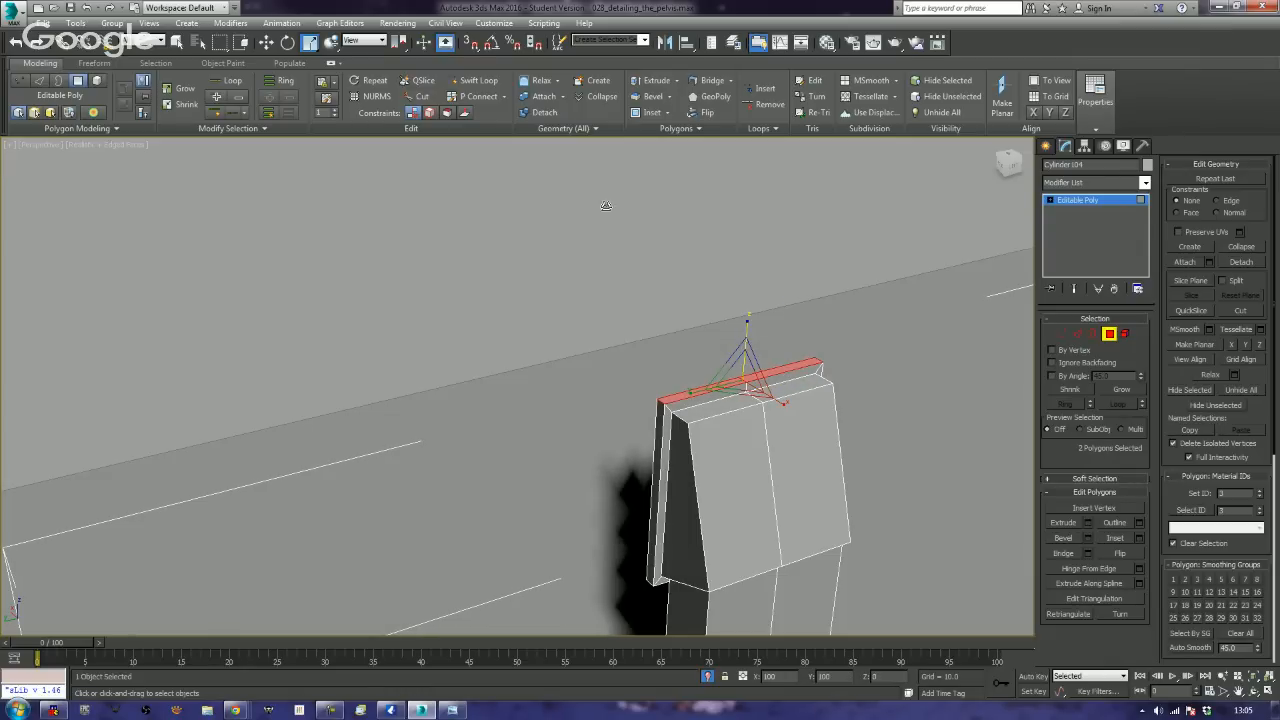
alt+middle_drag(520, 534, 584, 452)
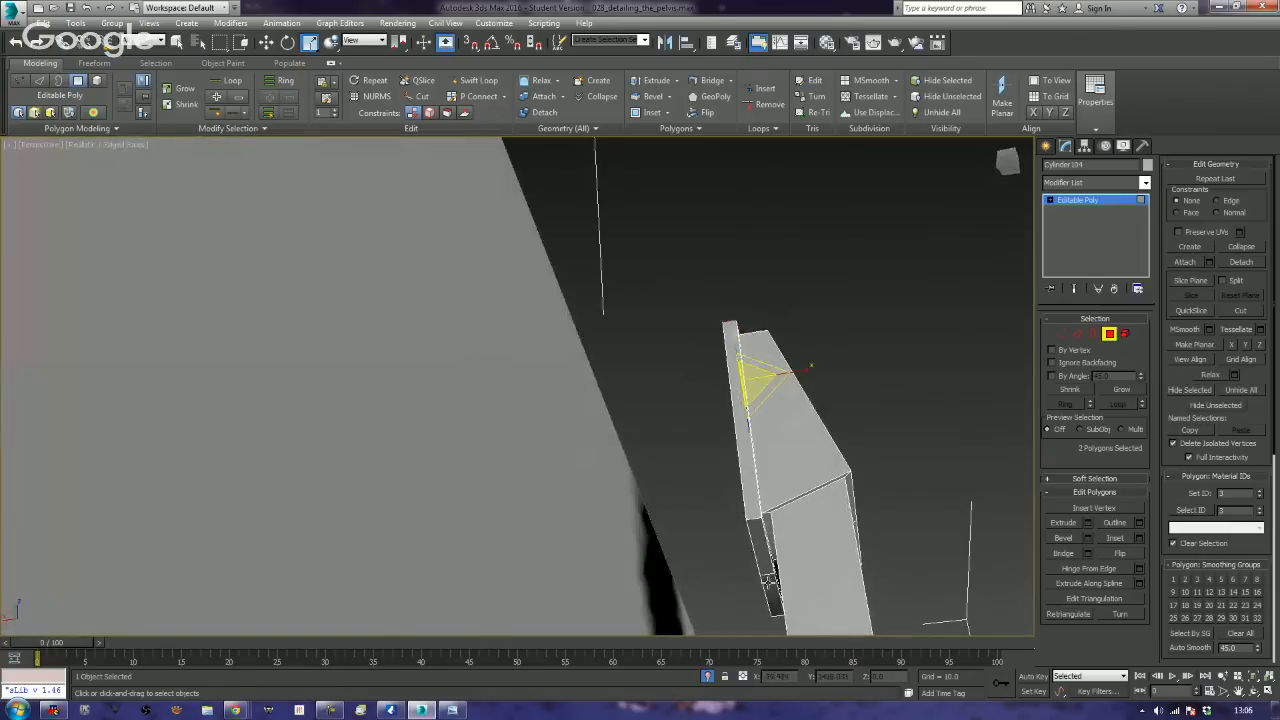
click(770, 595)
ctrl+click(756, 540)
alt+middle_drag(829, 444, 796, 421)
middle_drag(809, 560, 803, 417)
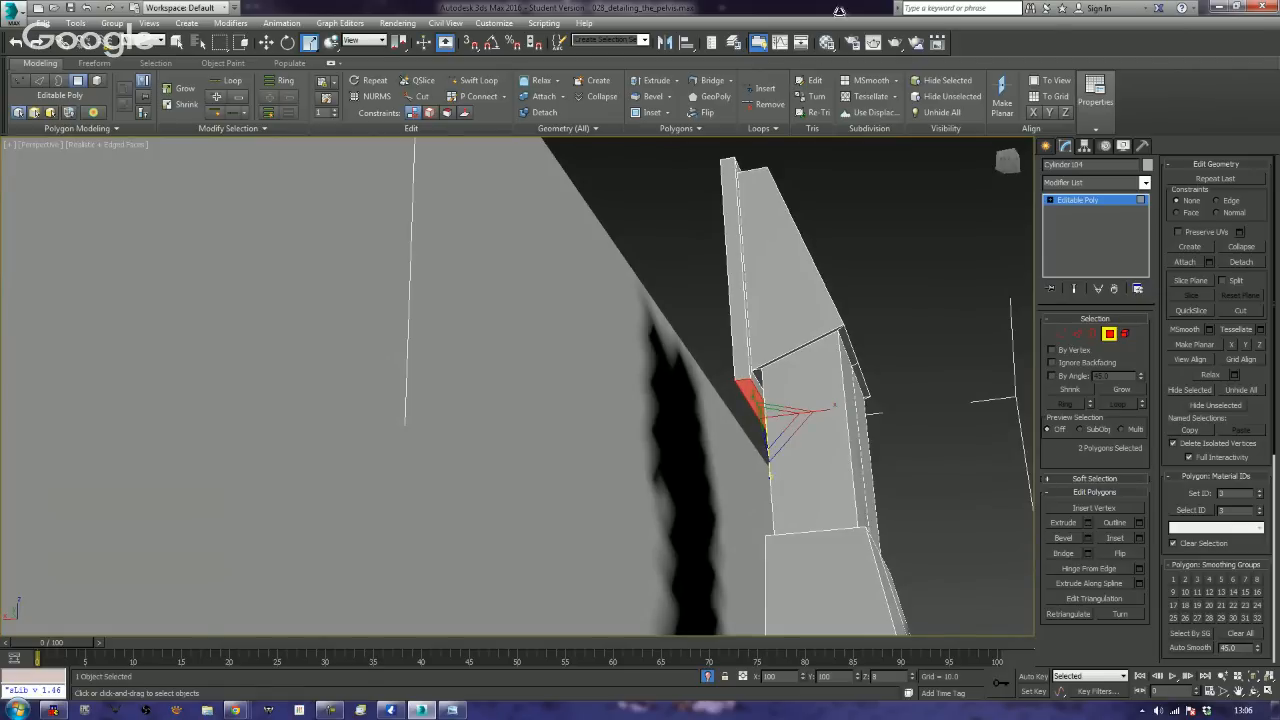
alt+middle_drag(811, 258, 770, 291)
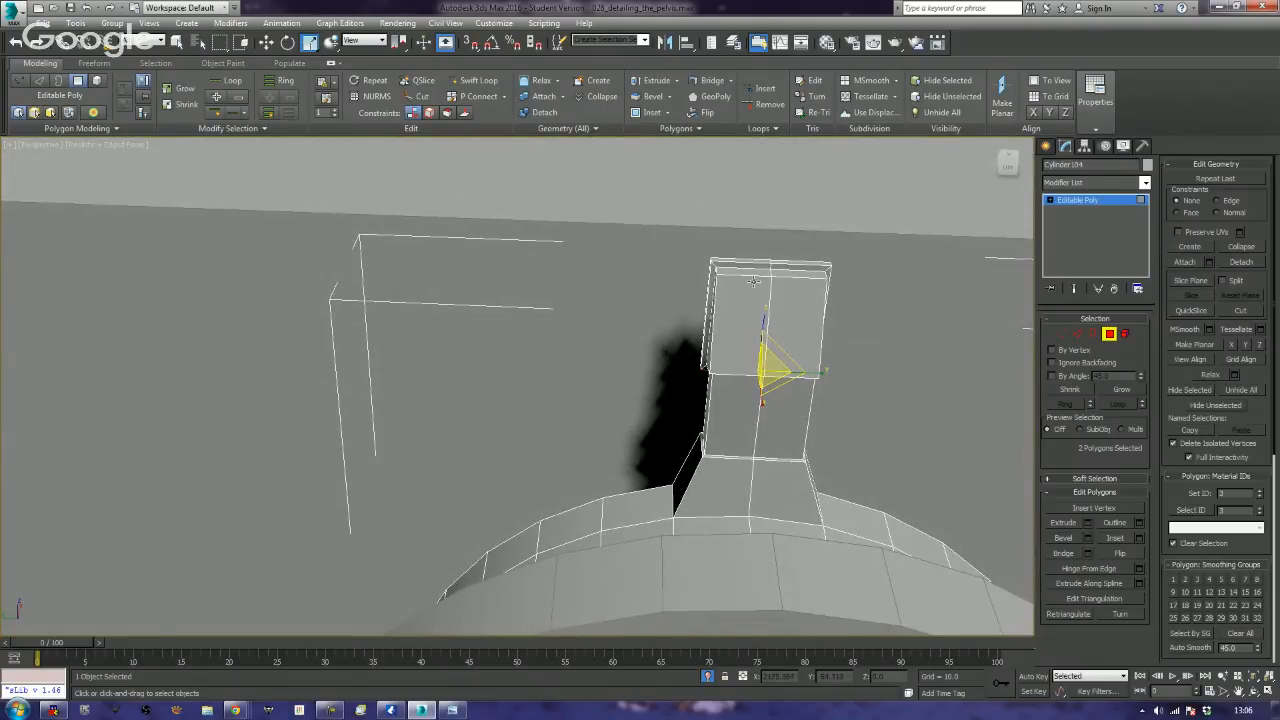
- Select the two ring polygons beside the bracket post's base and detach them as a clone
alt+middle_drag(857, 405, 692, 430)
click(711, 447)
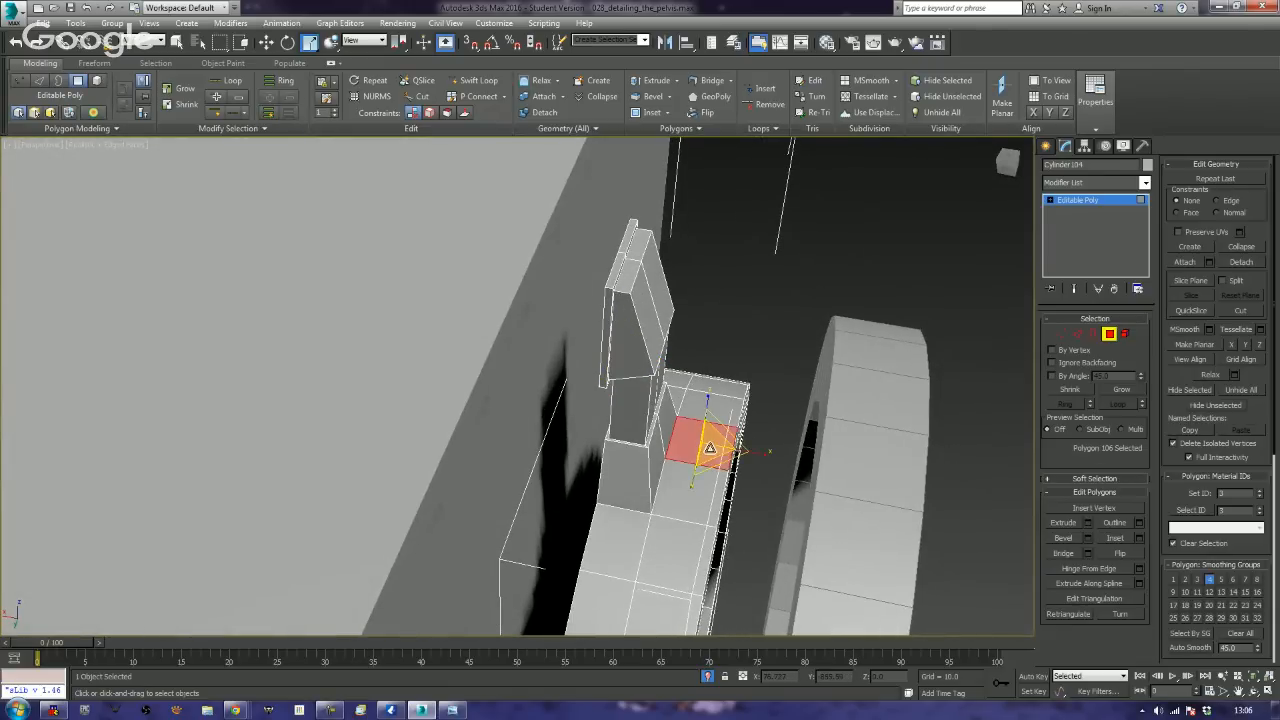
ctrl+click(703, 493)
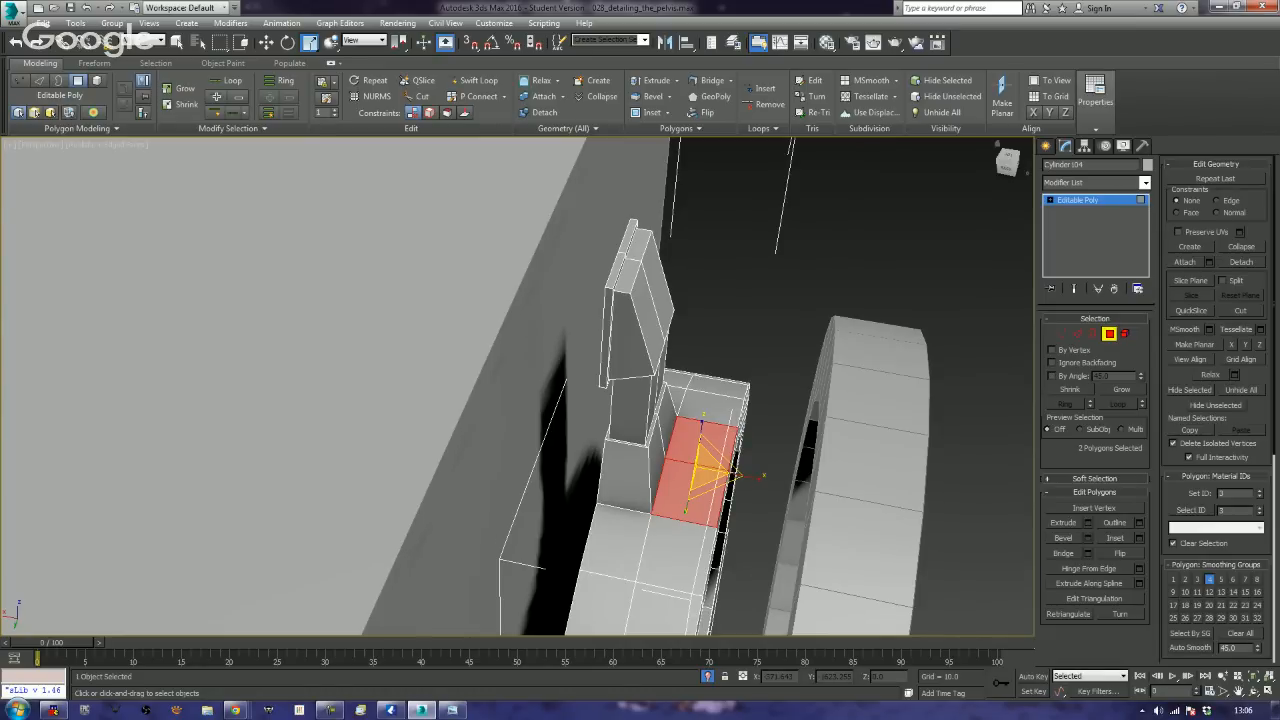
click(1241, 262)
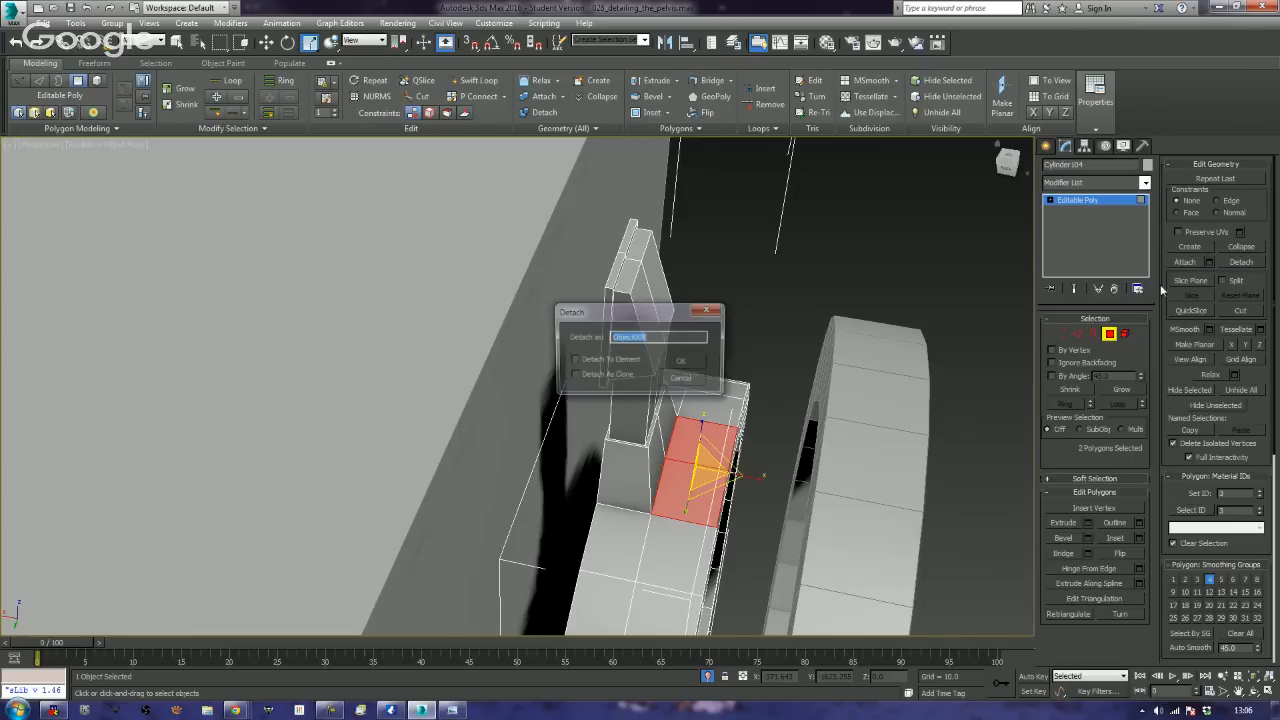
click(606, 376)
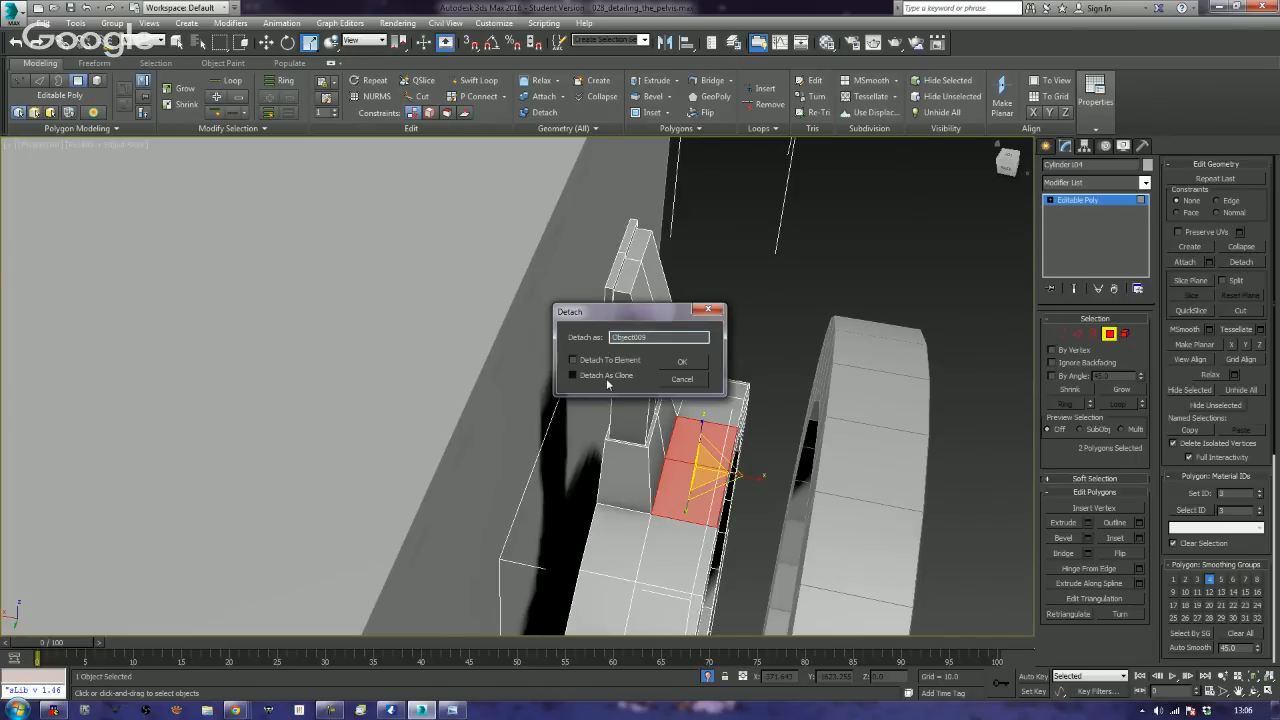
click(684, 361)
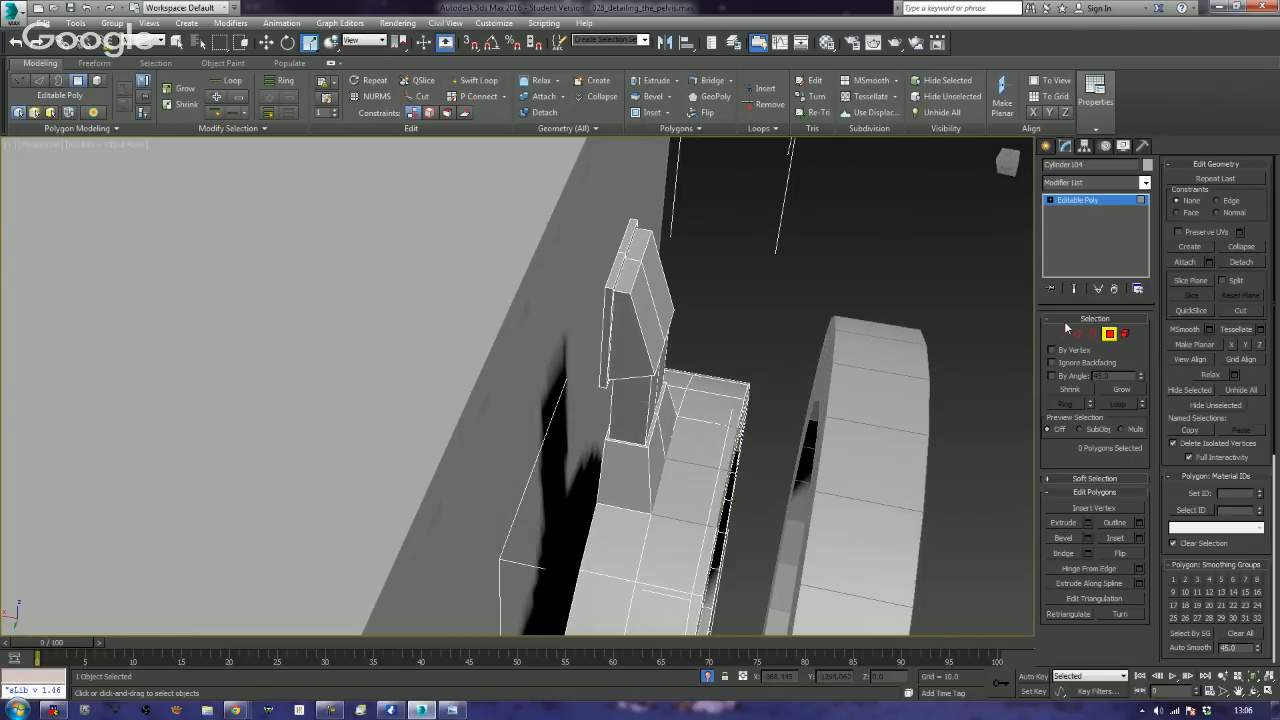
- Select the detached piece and extrude its two polygons upward into a low block on the ring
click(1109, 333)
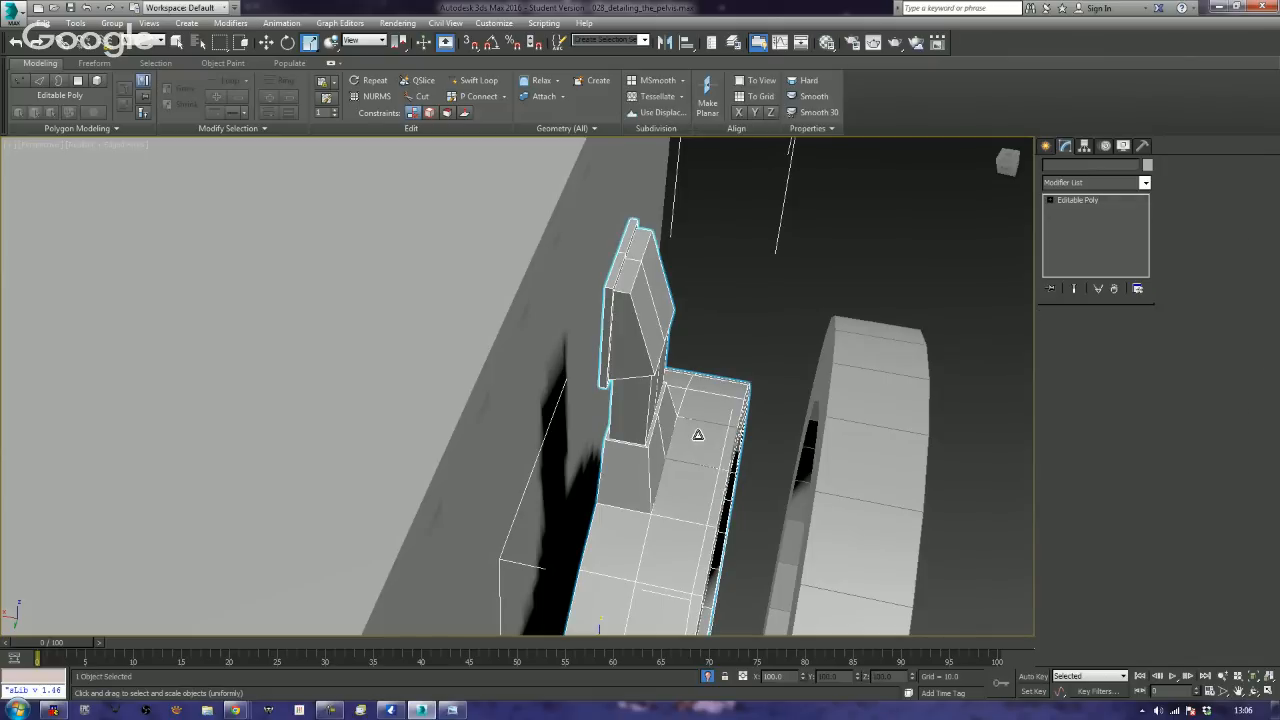
click(698, 434)
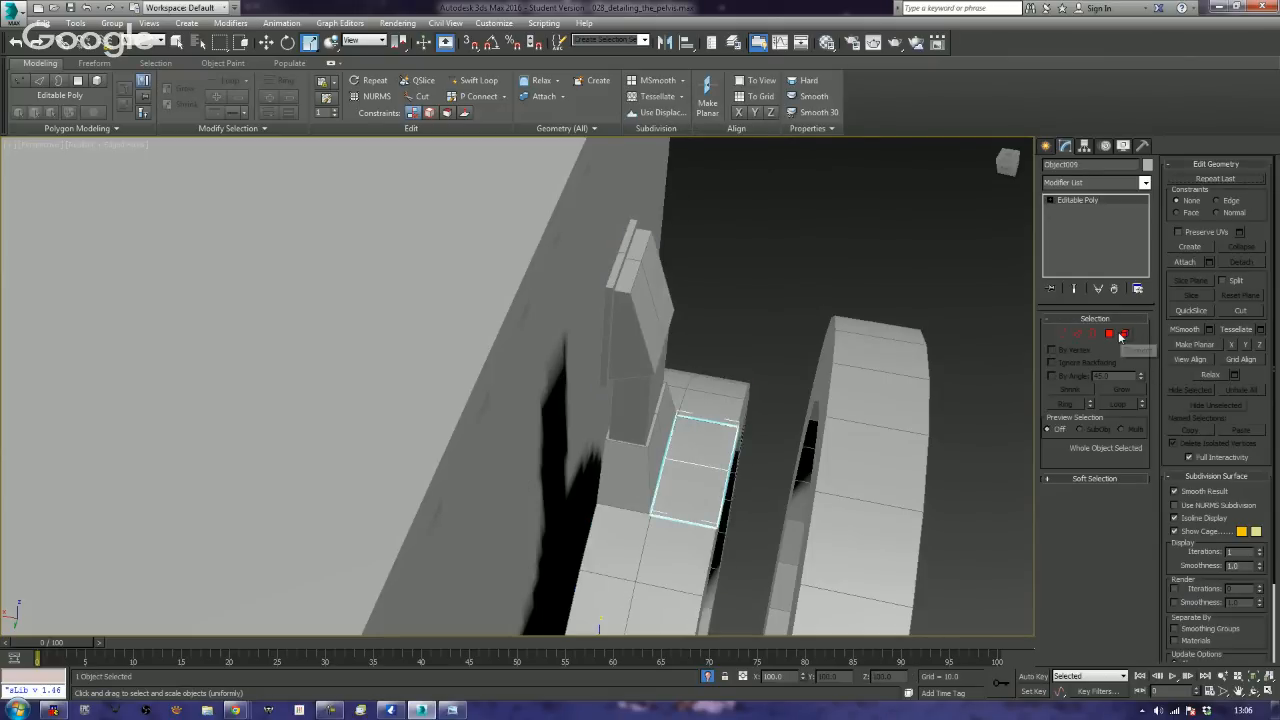
click(1109, 333)
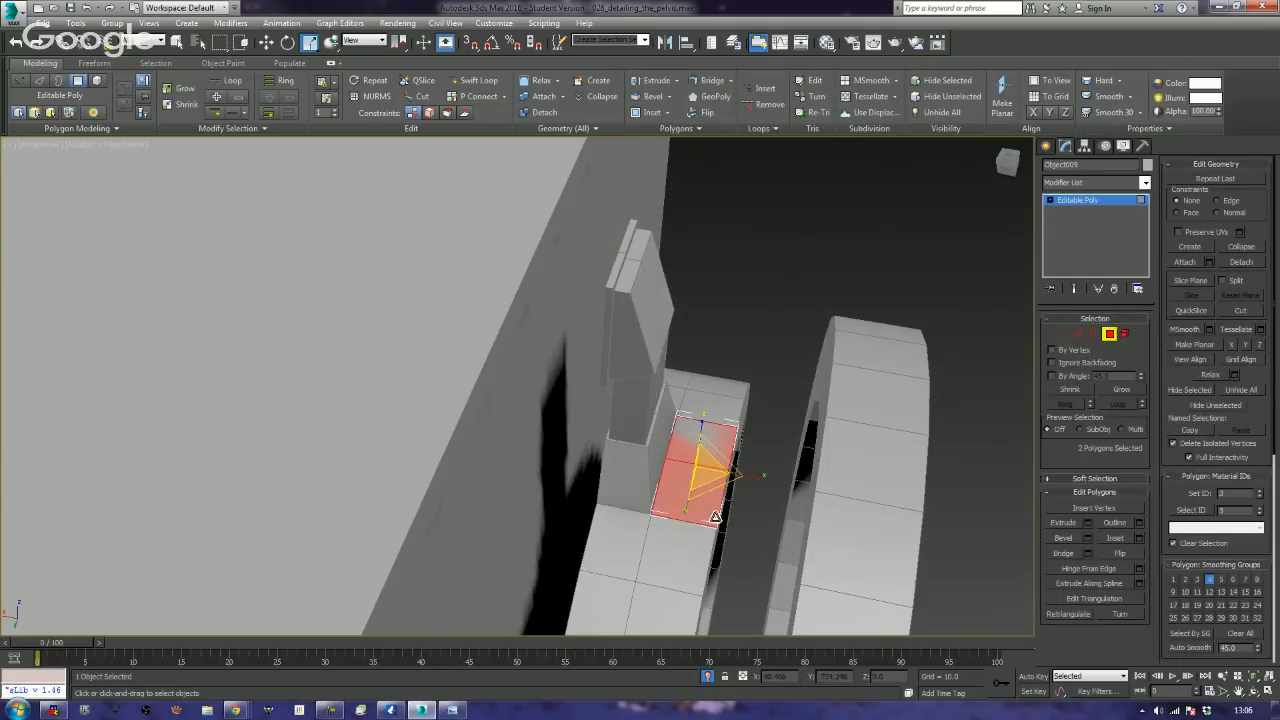
alt+middle_drag(715, 517, 1075, 517)
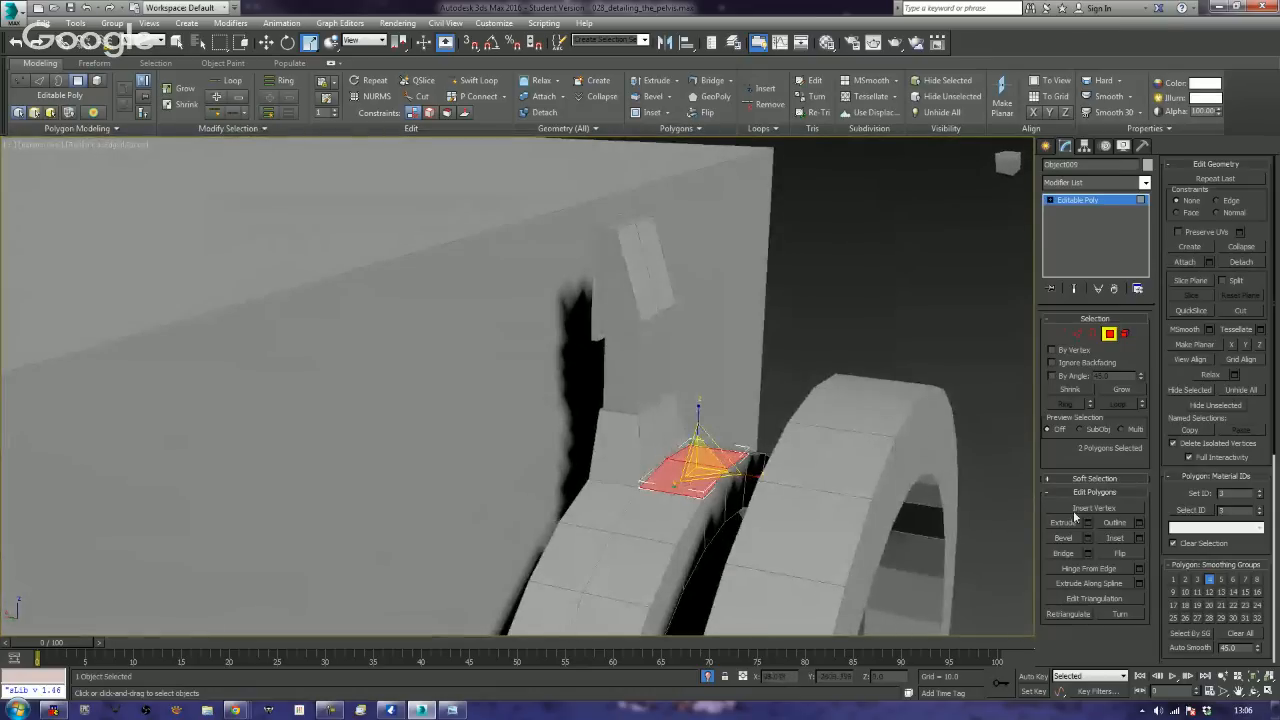
click(1064, 523)
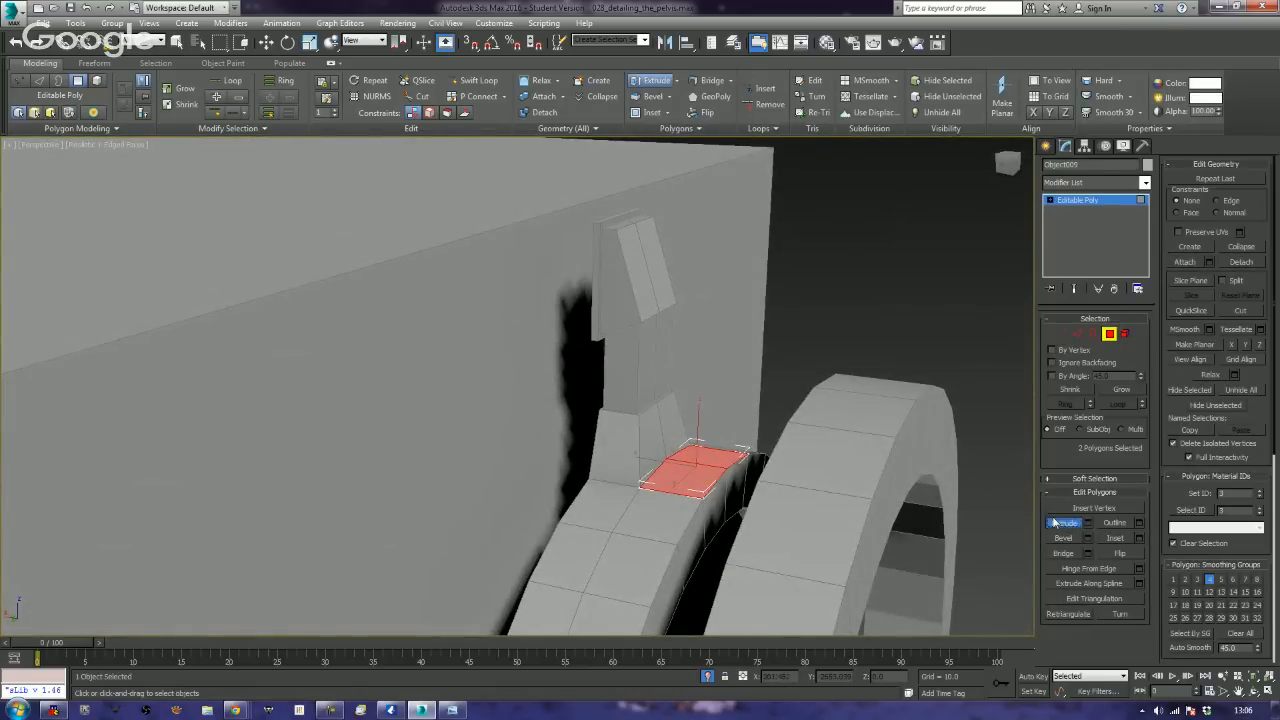
drag(643, 466, 698, 426)
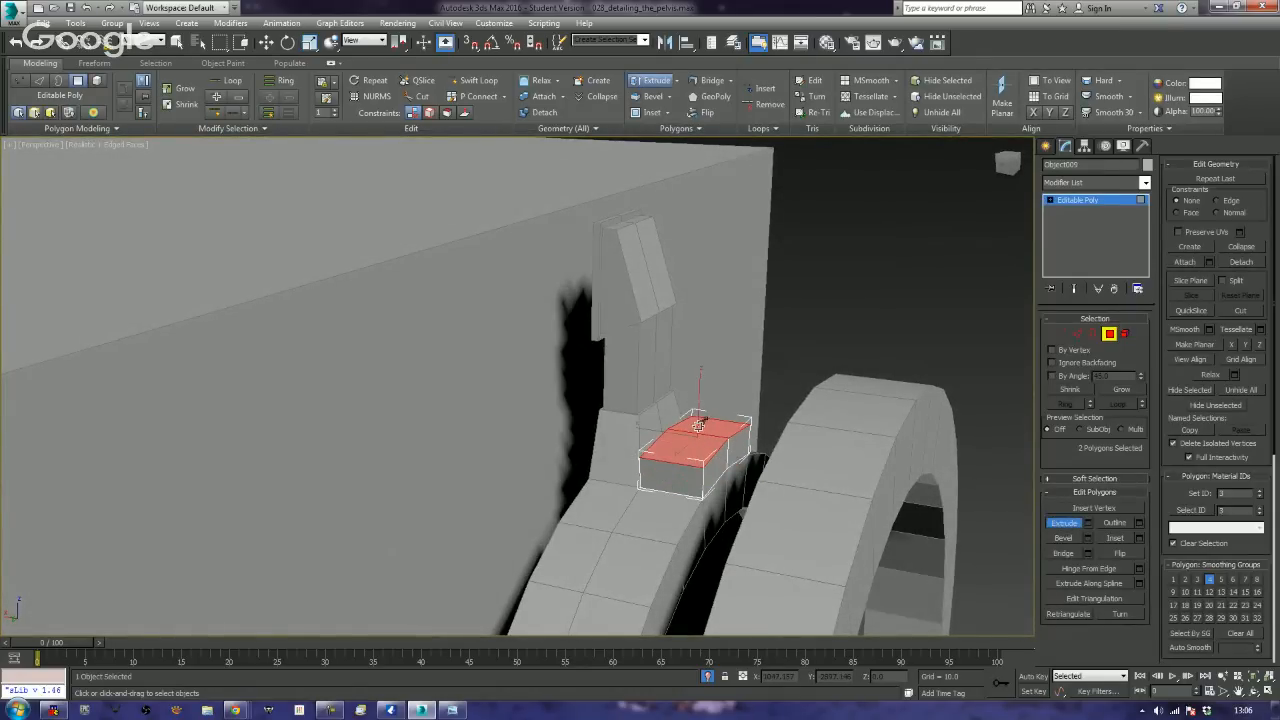
alt+middle_drag(700, 430, 759, 467)
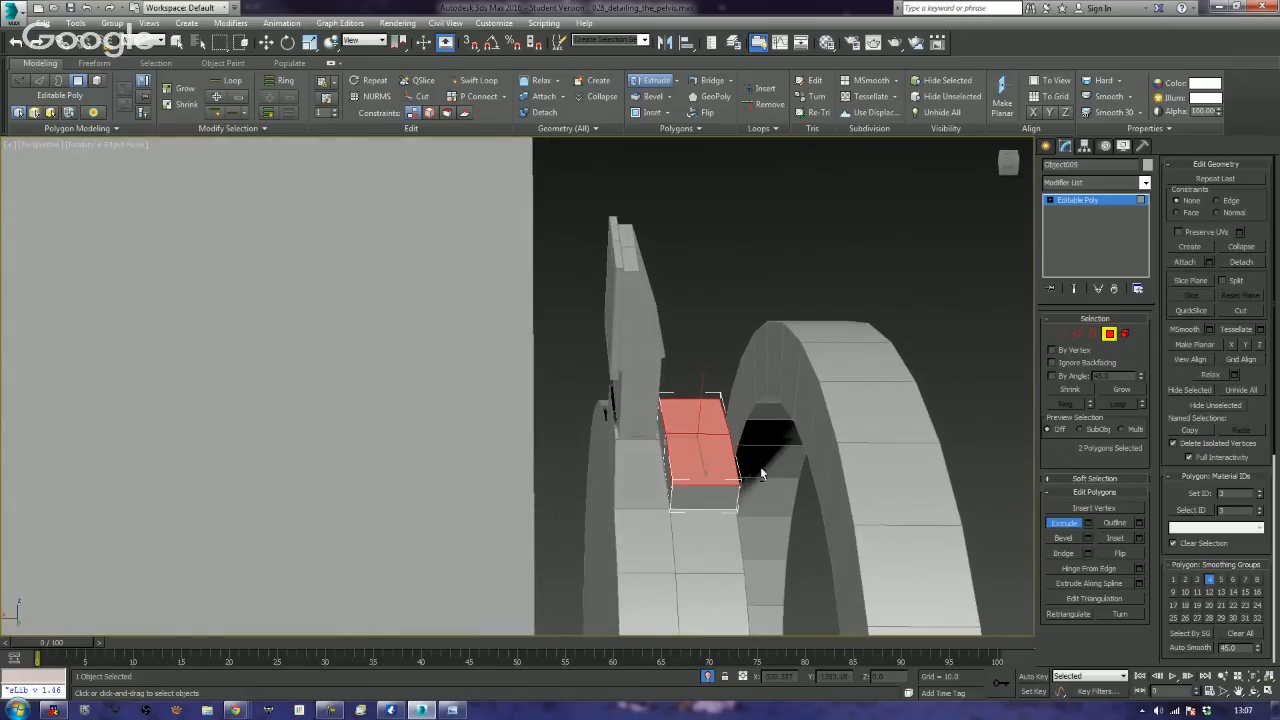
- Move the new block's two top edges next to the post away from it along X to slope that side
middle_drag(698, 427, 743, 429)
scroll(756, 467, up, 3)
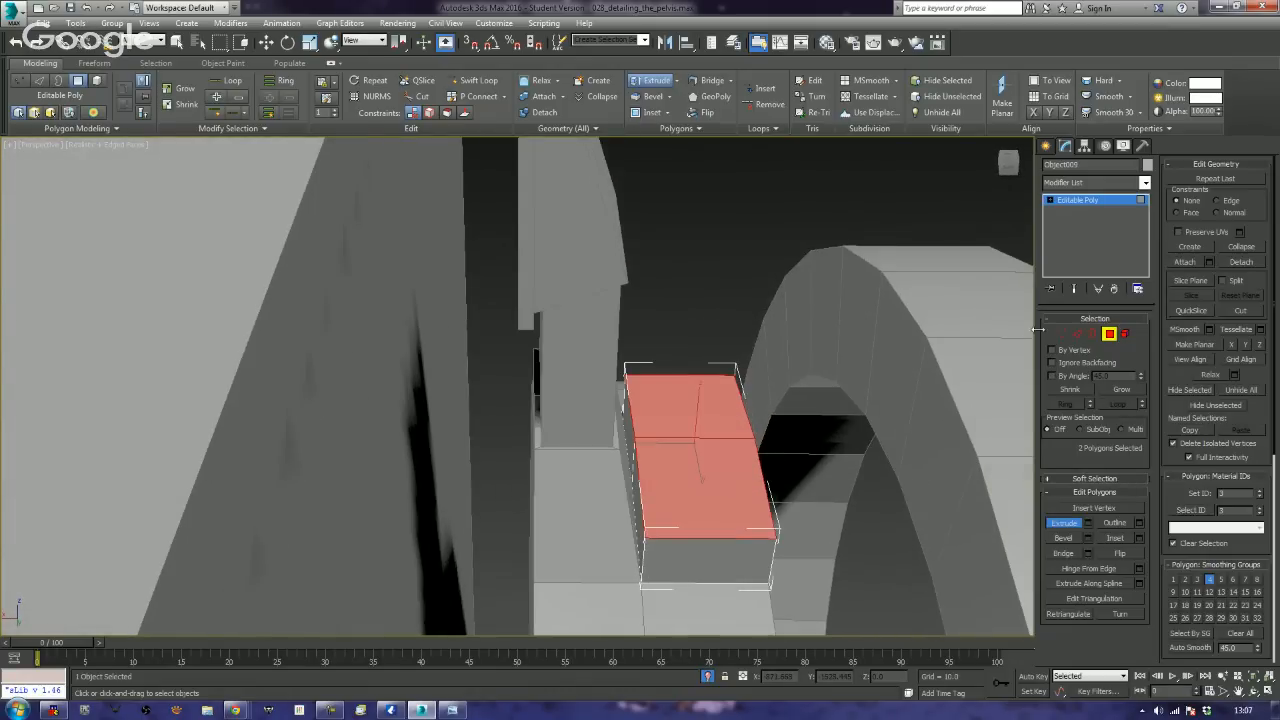
click(1077, 335)
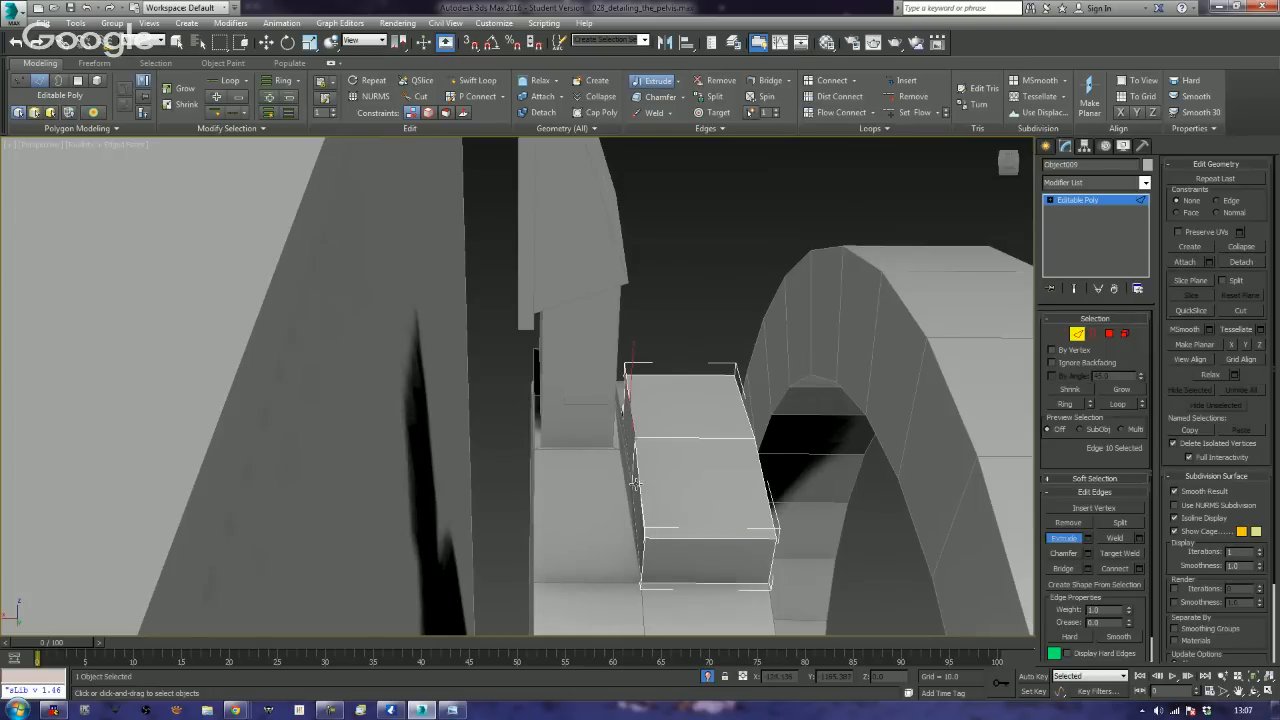
double_click(638, 482)
key(w)
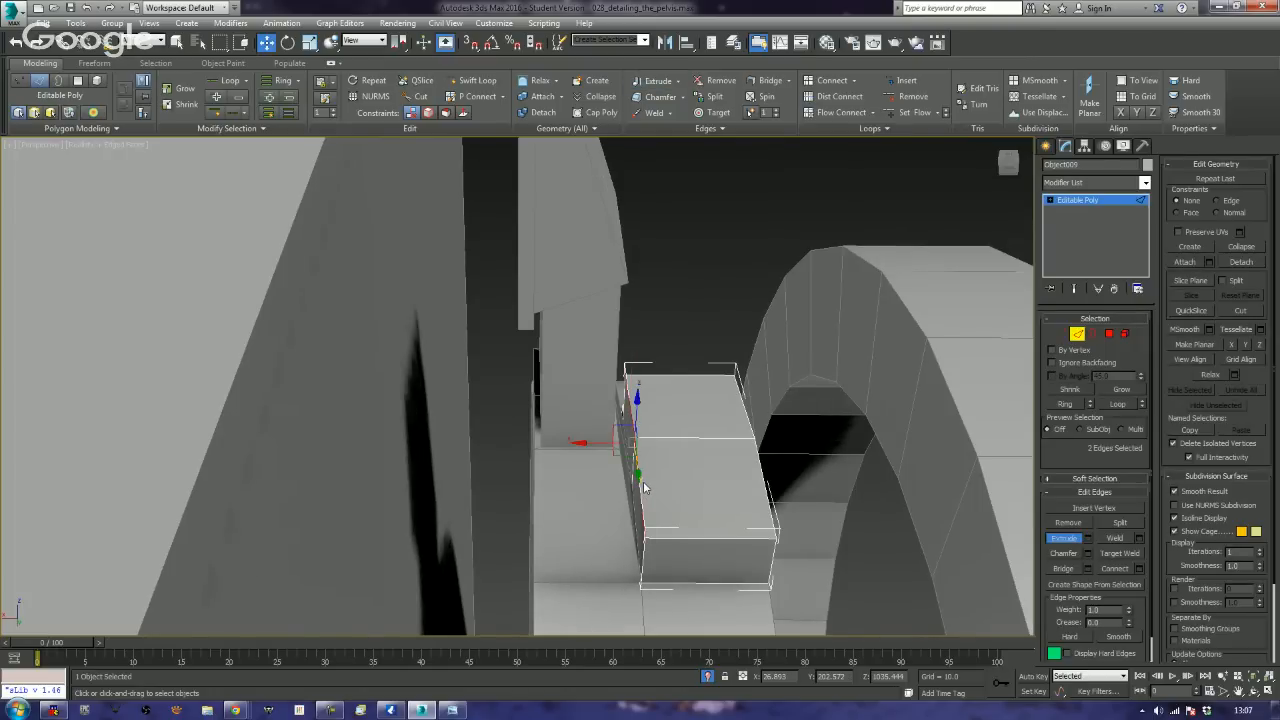
drag(604, 441, 648, 441)
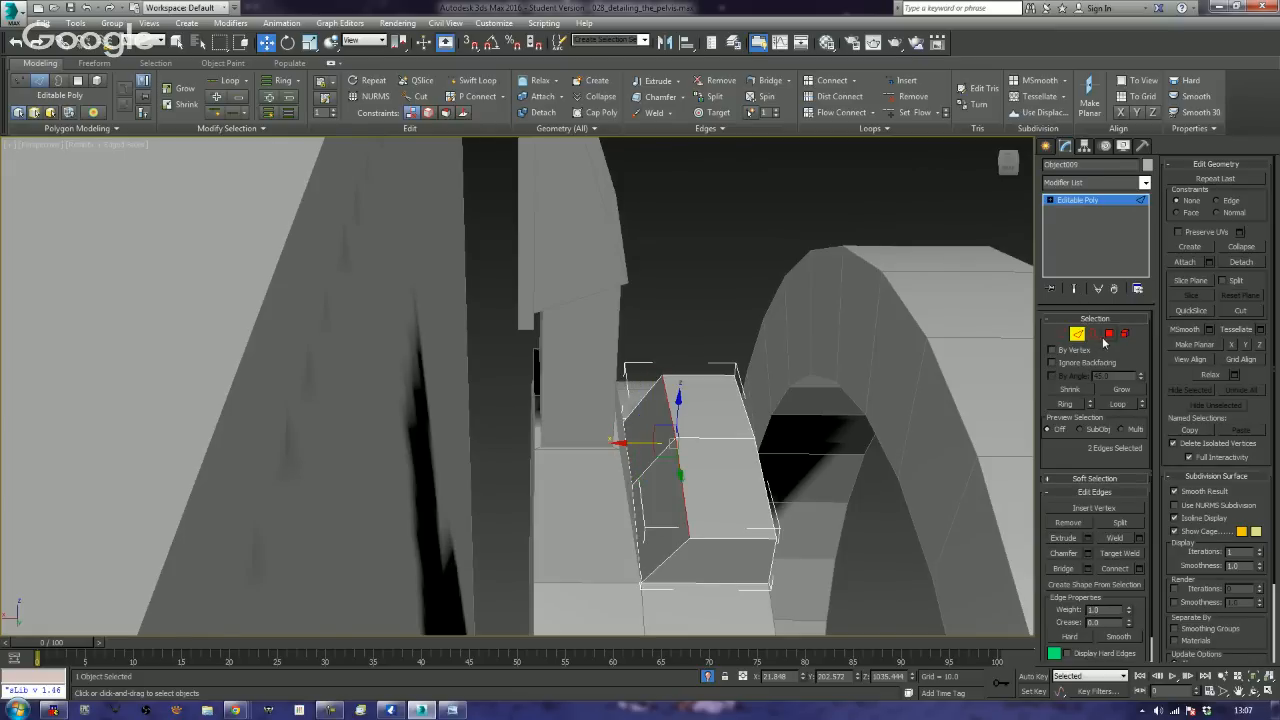
- Return to the new block's two top polygons and start rotating them
click(1109, 333)
key(e)
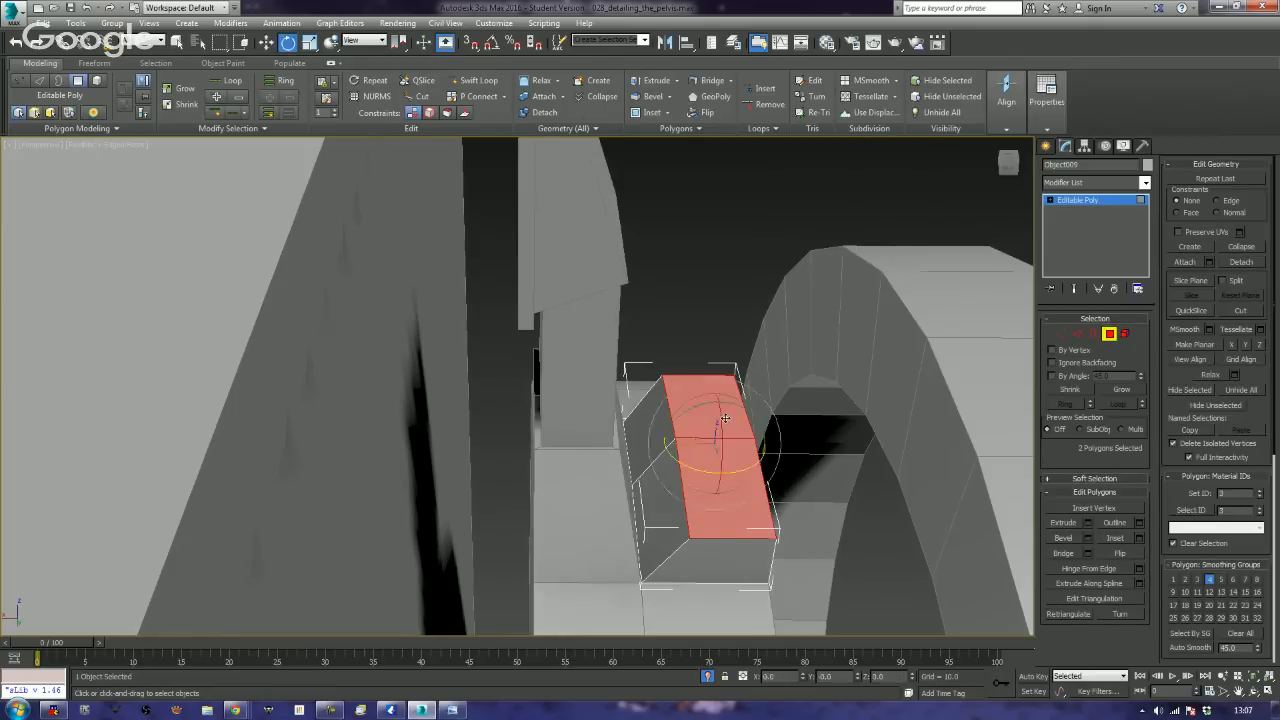
- Scale the block's two selected top polygons inward along the Y axis to roughly the width of the neighbouring bracket
key(r)
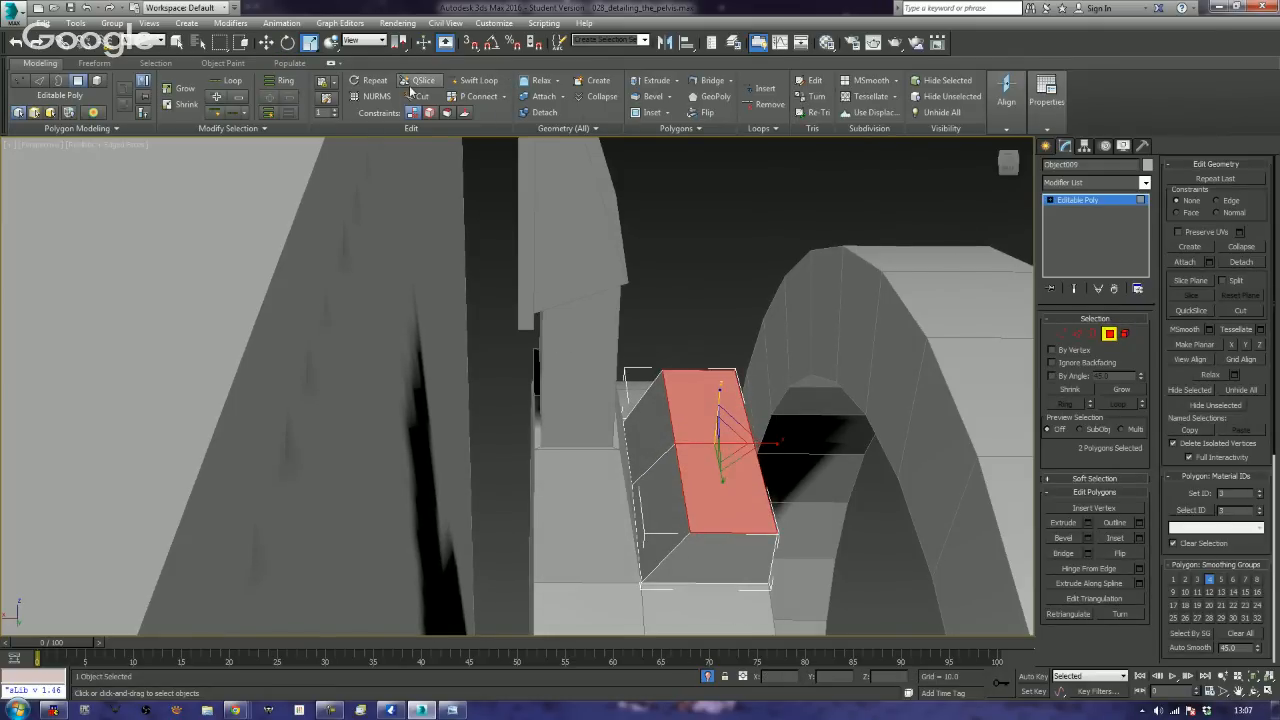
alt+middle_drag(630, 376, 792, 470)
key(z)
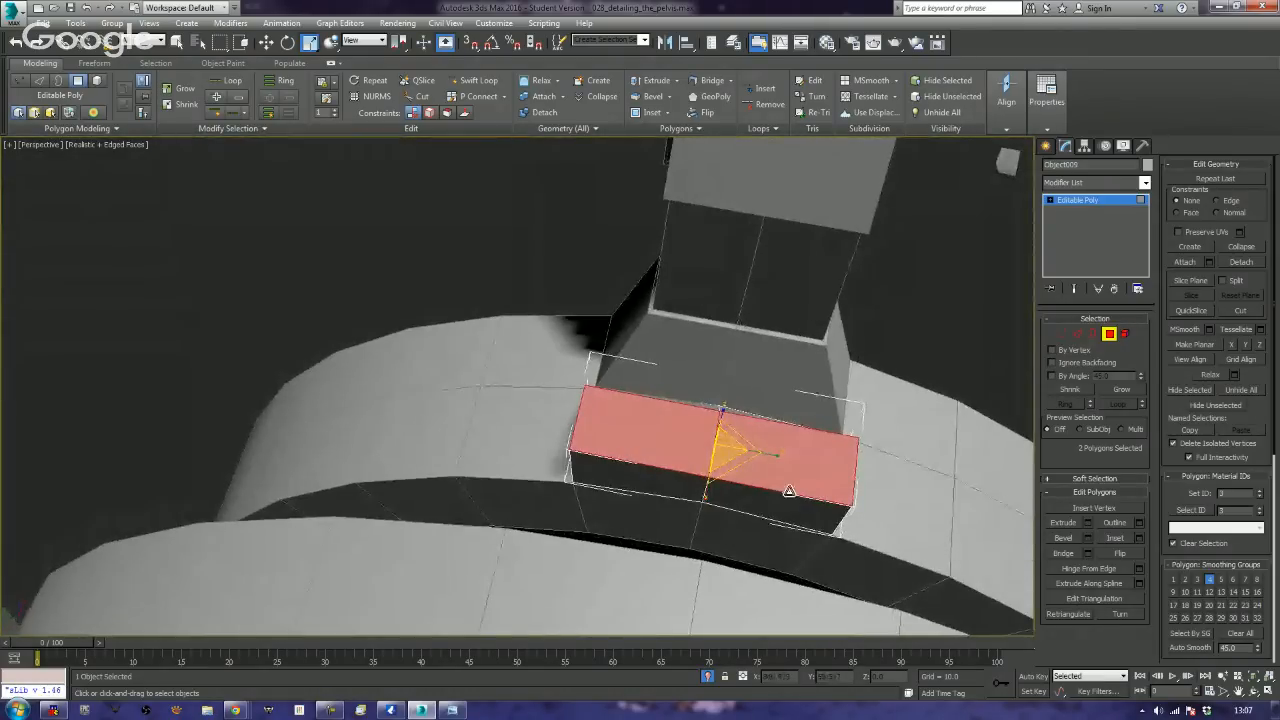
drag(793, 451, 755, 454)
mouse_move(755, 454)
alt+middle_down()
mouse_move(730, 470)
mouse_move(766, 486)
mouse_move(818, 460)
mouse_move(760, 459)
alt+middle_up()
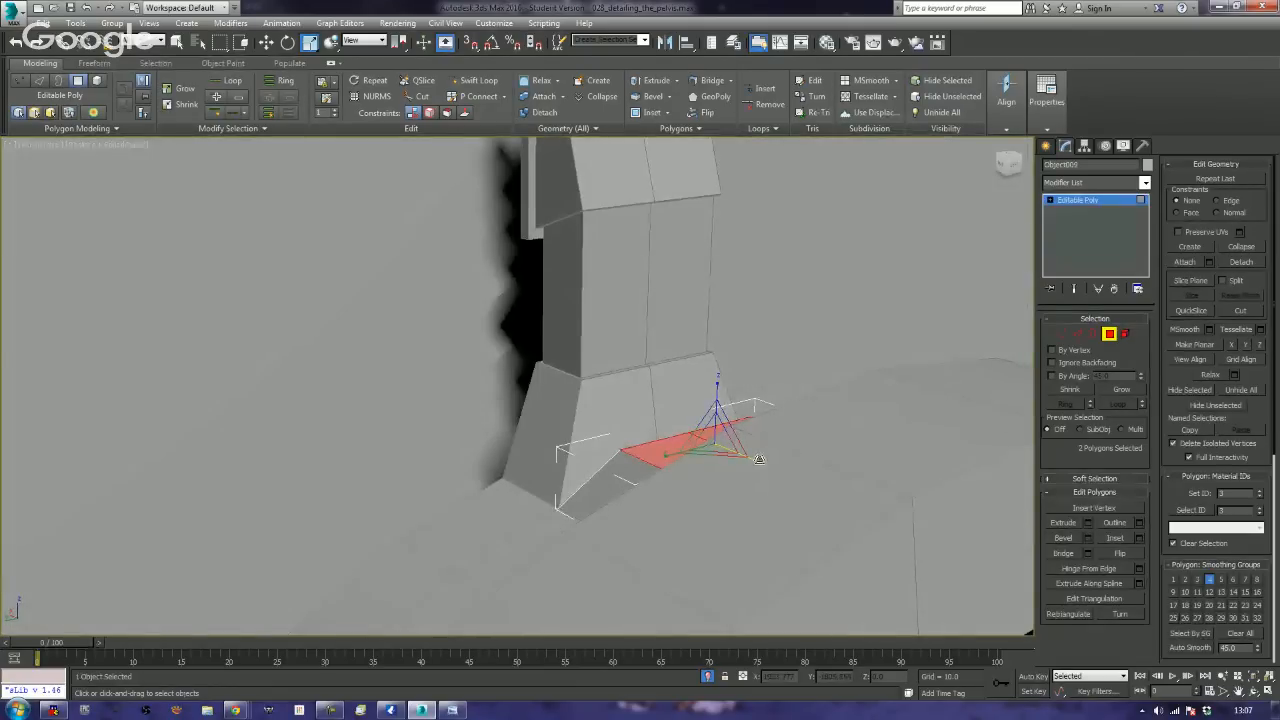
- In the Left wireframe view, move the block's two top polygons down about 6.4 units, almost level with the base's edge
key(l)
key(z)
scroll(634, 397, down, 5)
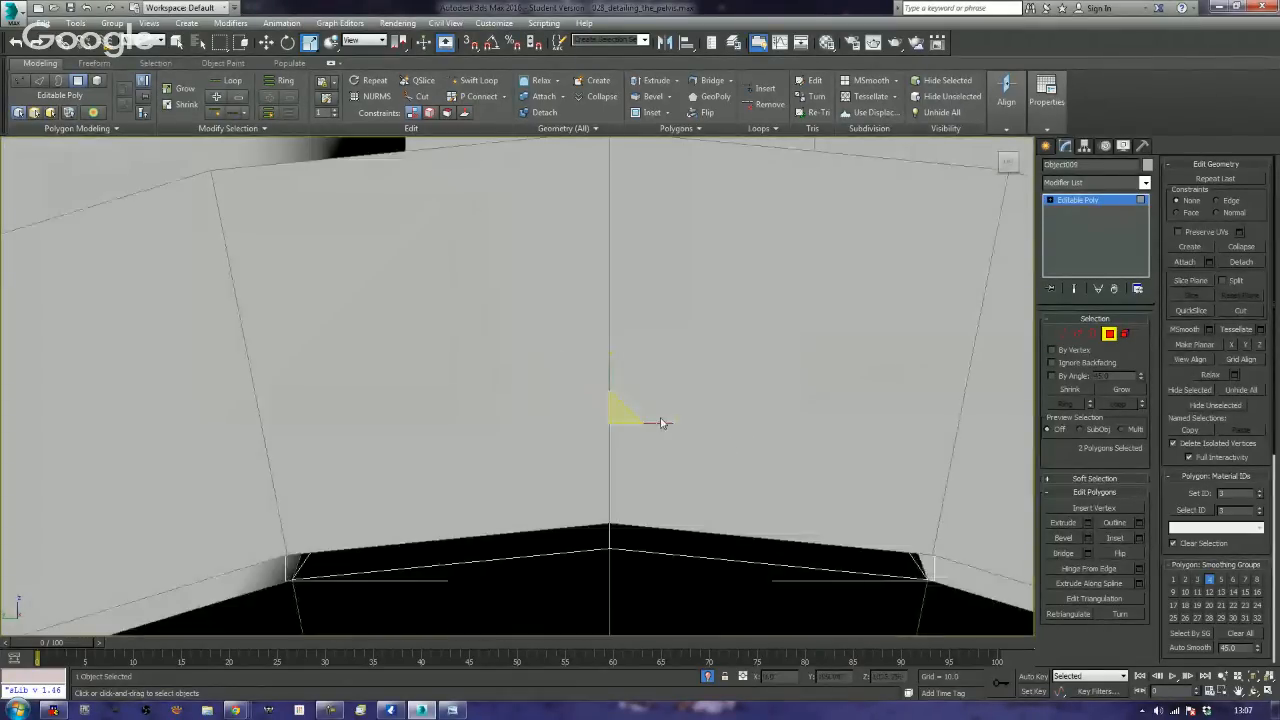
key(F3)
scroll(657, 391, down, 5)
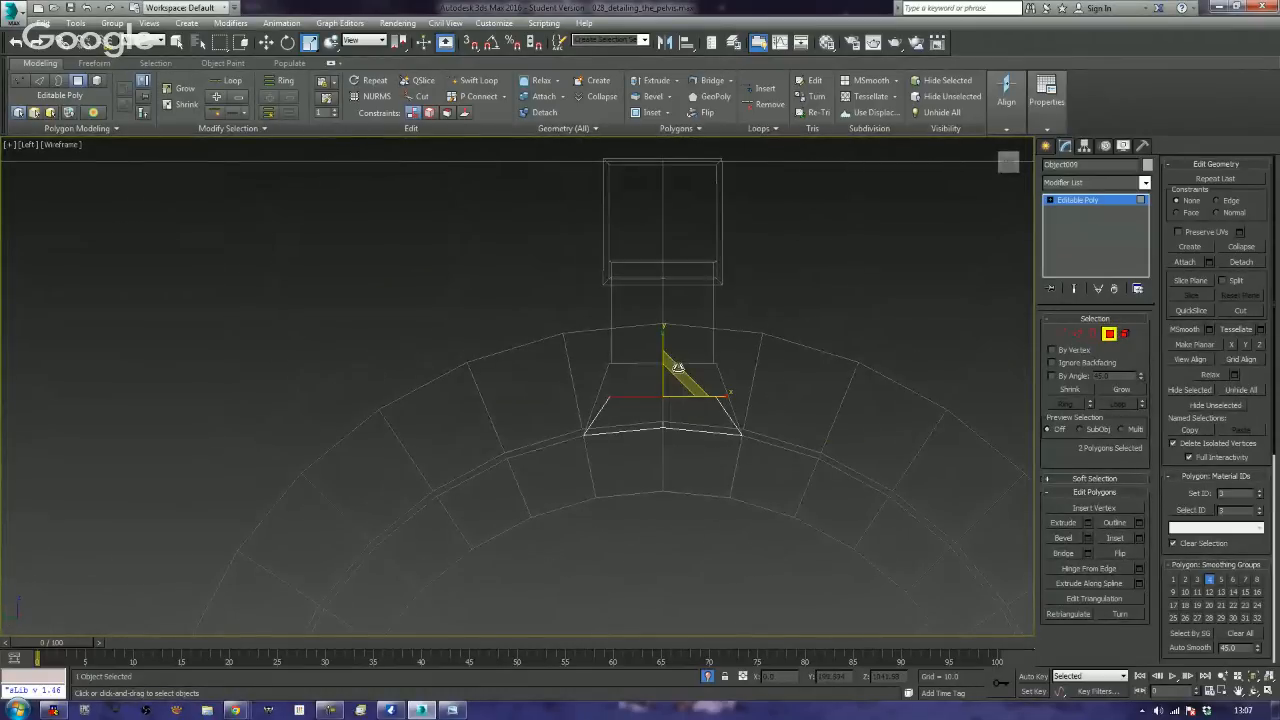
scroll(679, 370, up, 4)
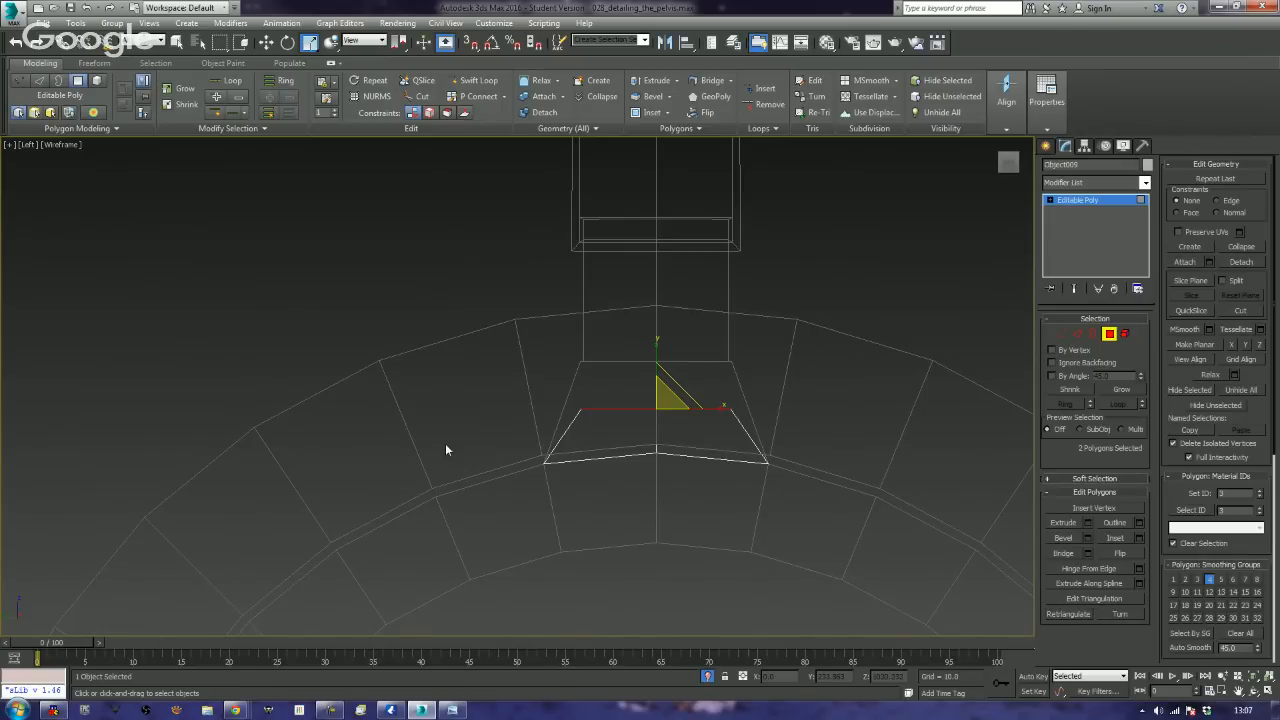
alt+middle_drag(446, 449, 597, 487)
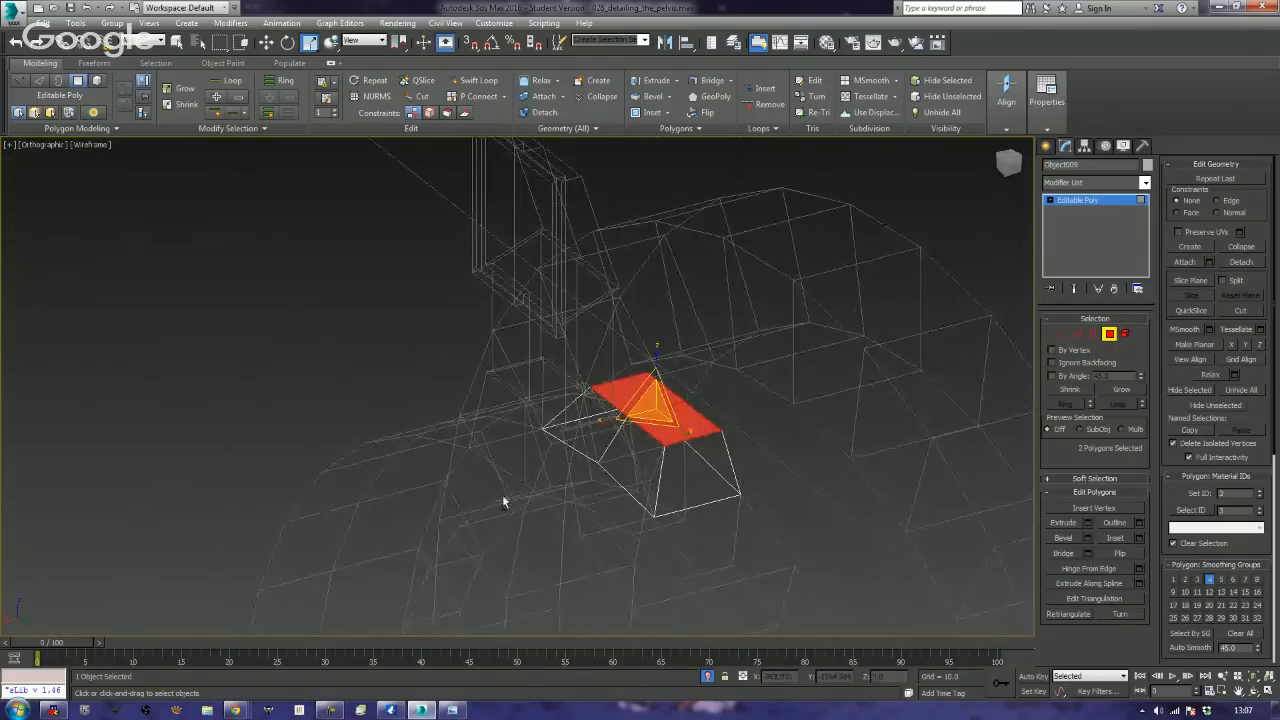
alt+middle_drag(502, 494, 678, 464)
alt+middle_drag(581, 455, 635, 432)
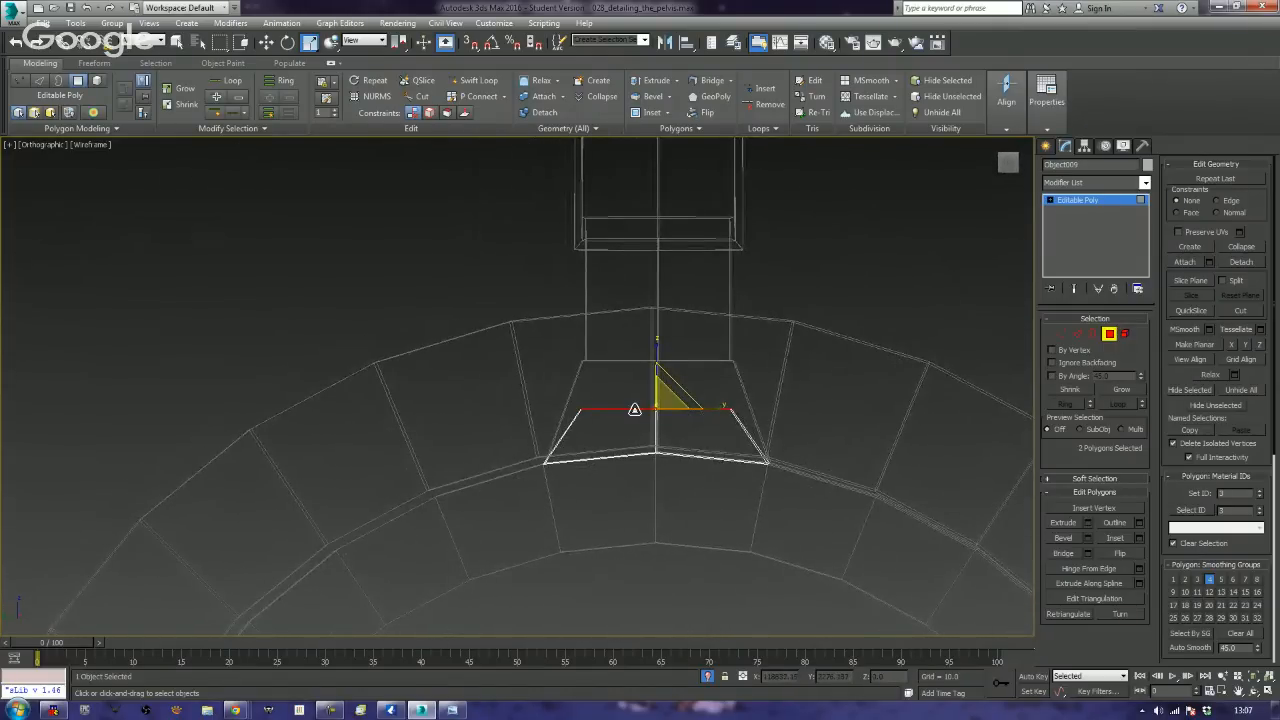
key(l)
scroll(671, 366, up, 5)
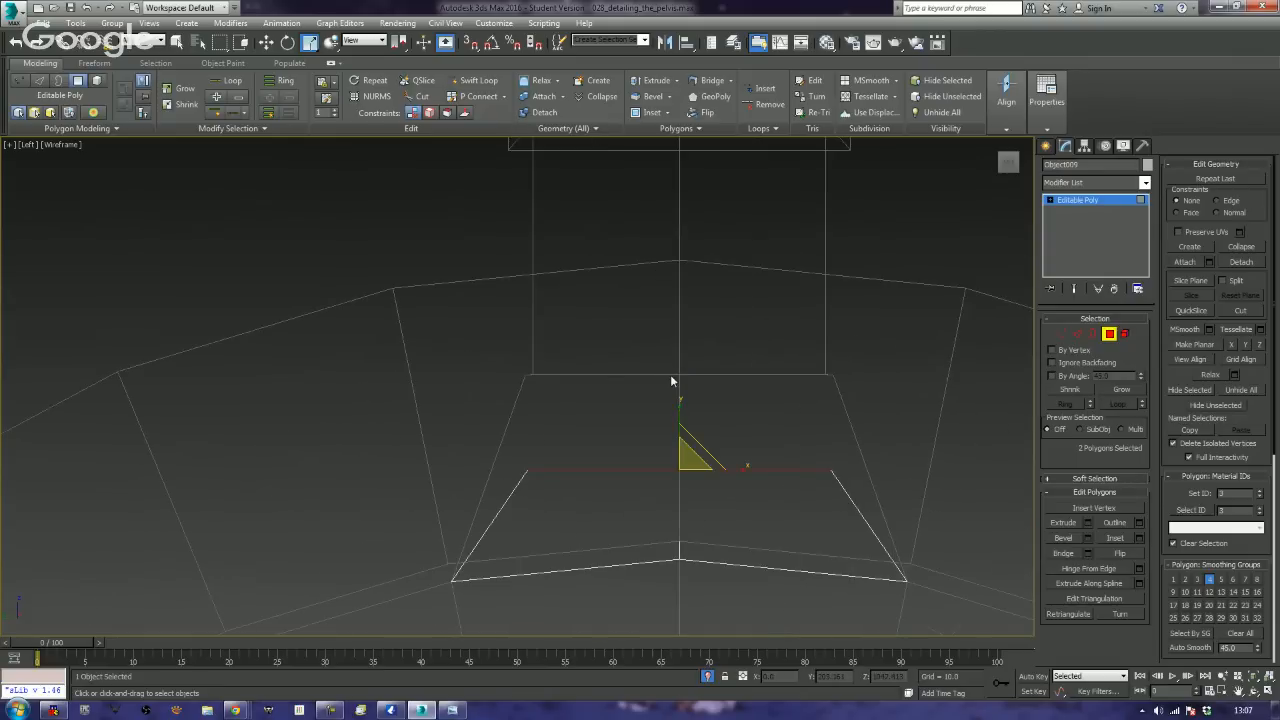
middle_drag(671, 380, 654, 308)
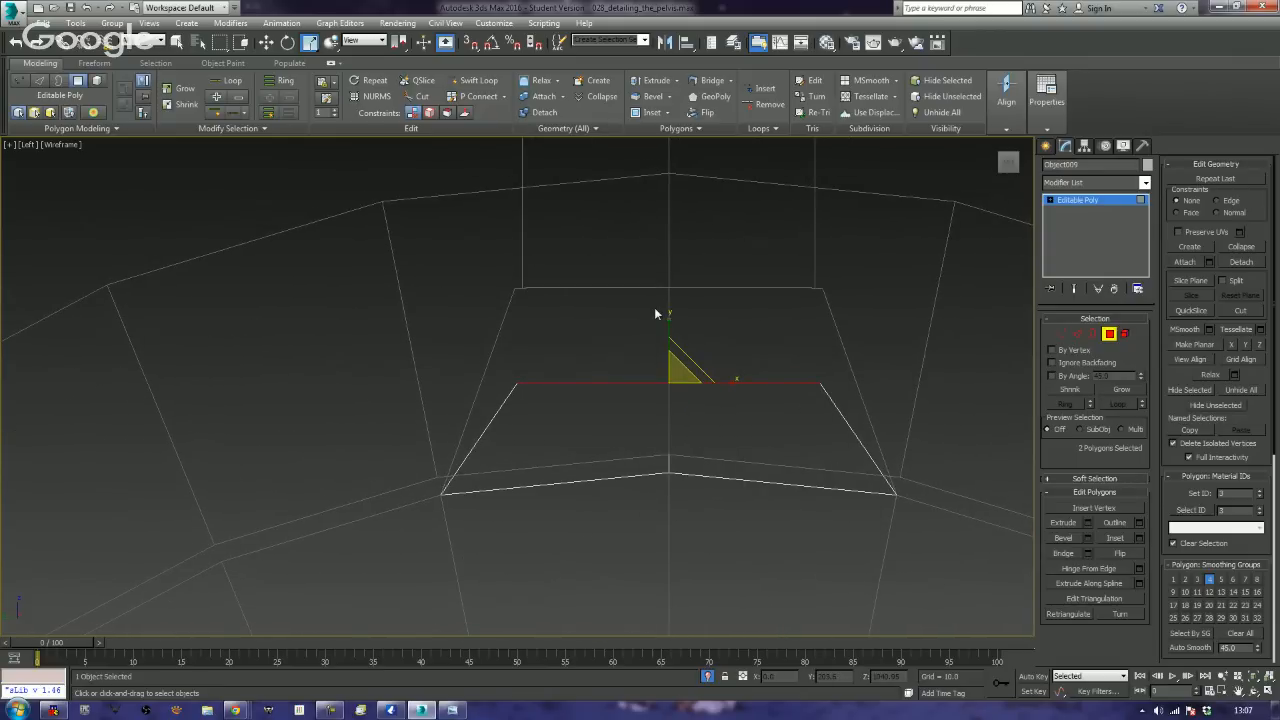
key(w)
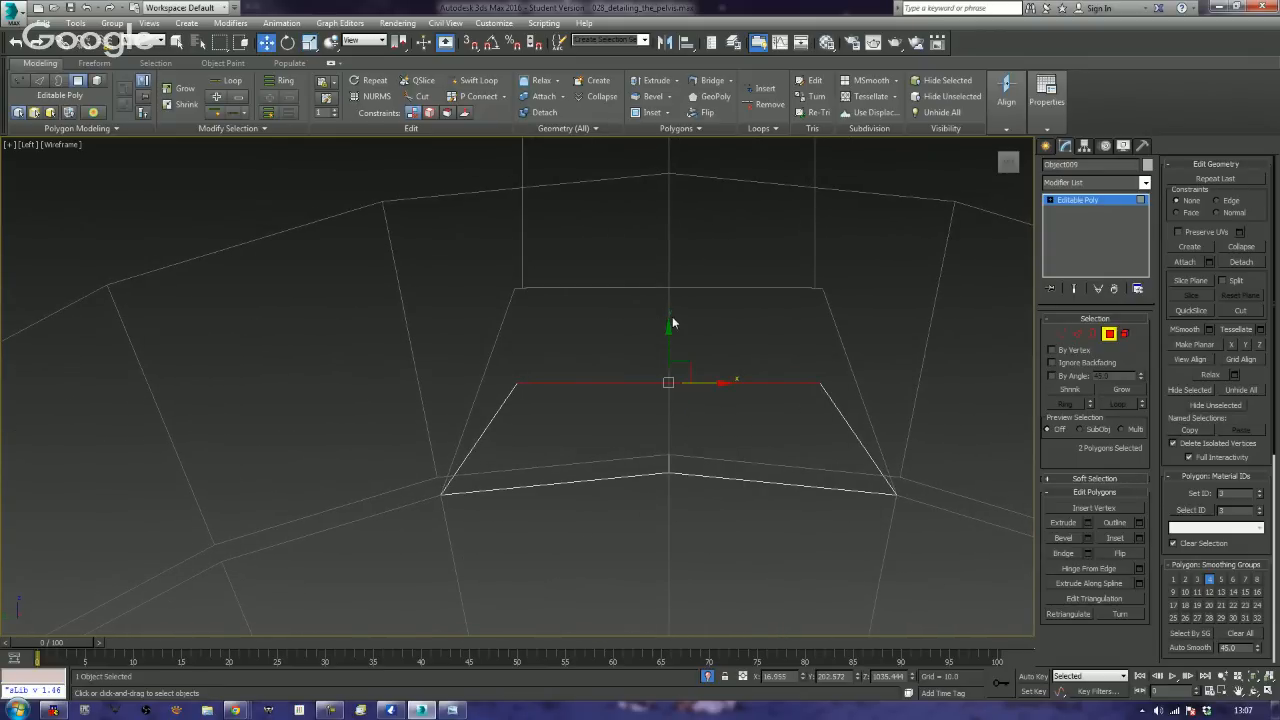
drag(666, 334, 685, 420)
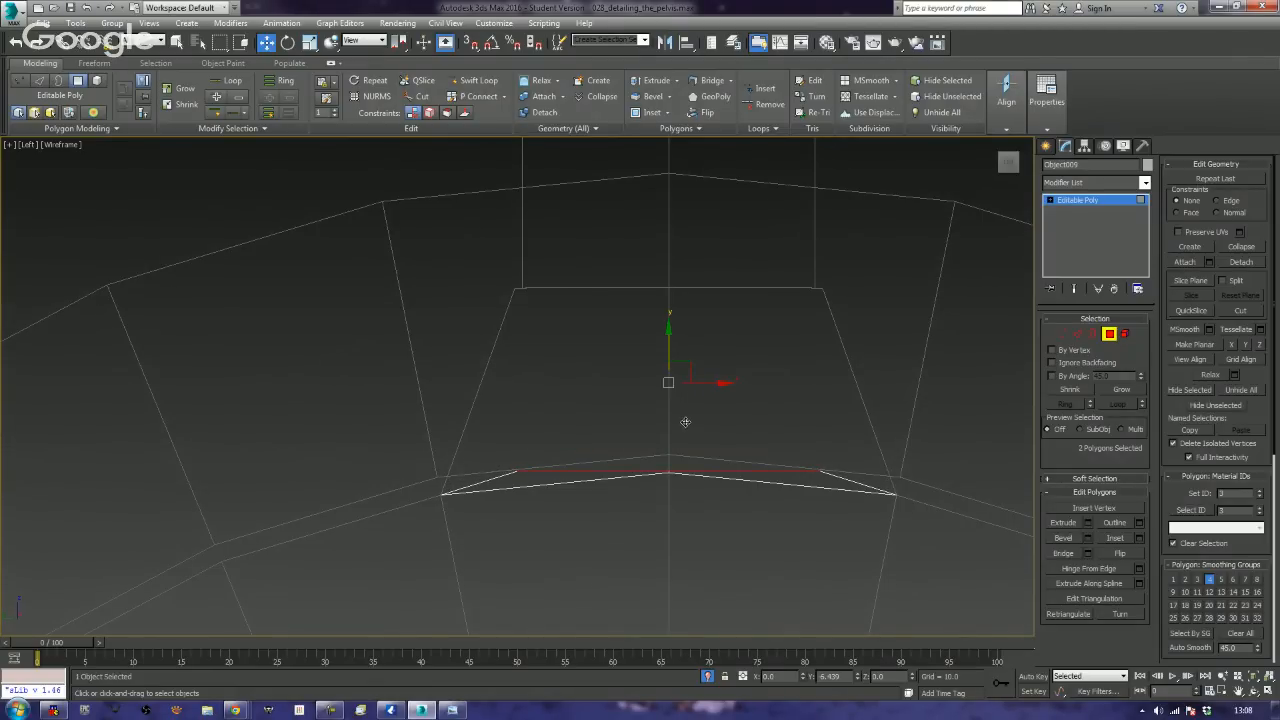
- Extrude the two top polygons upward to form a rectangular post beside the bracket, in shaded perspective
key(p)
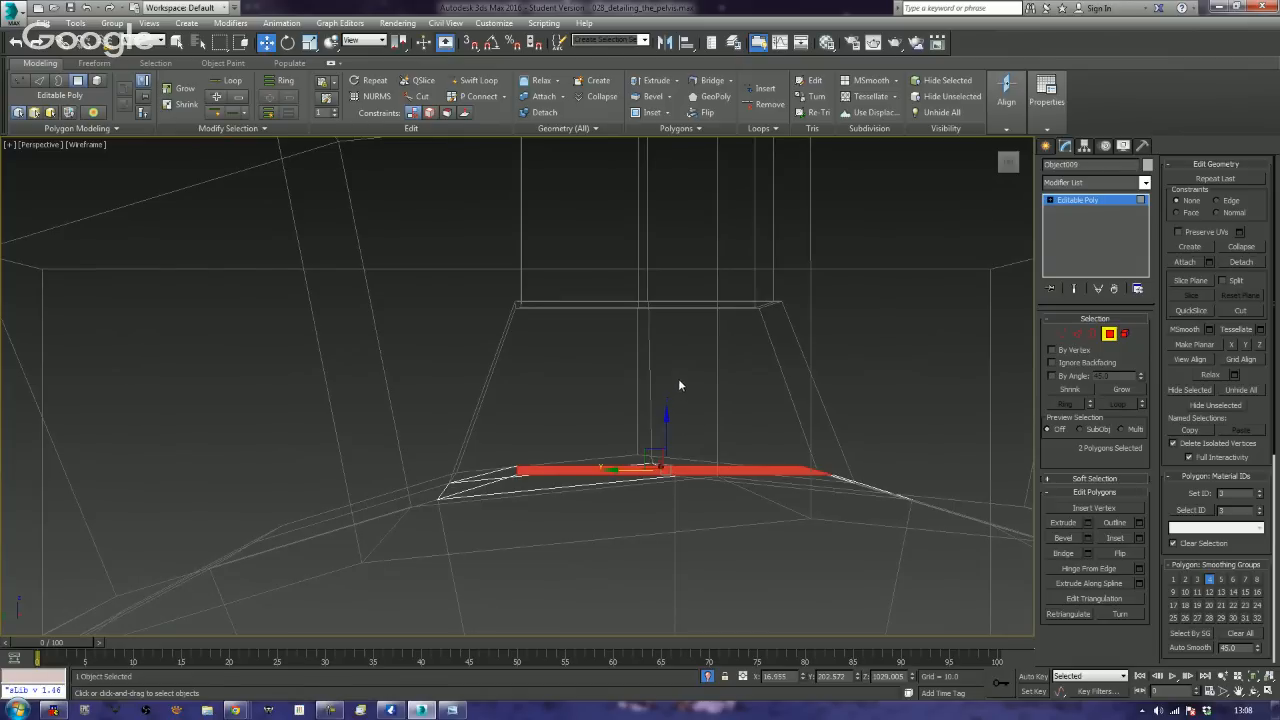
key(F3)
mouse_move(680, 371)
alt+middle_down()
mouse_move(642, 360)
mouse_move(724, 380)
mouse_move(725, 436)
mouse_move(568, 457)
mouse_move(697, 452)
mouse_move(740, 415)
mouse_move(566, 443)
mouse_move(740, 432)
mouse_move(712, 438)
alt+middle_up()
scroll(723, 418, up, 4)
click(1064, 523)
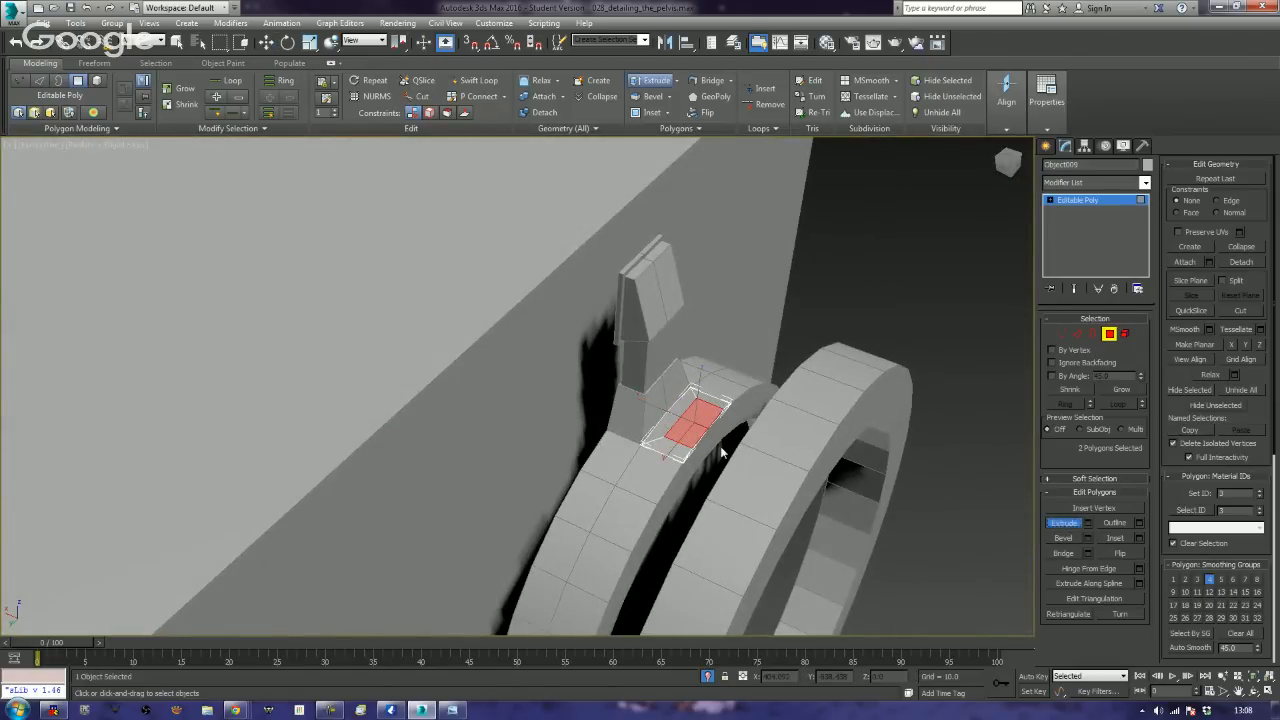
drag(692, 418, 718, 279)
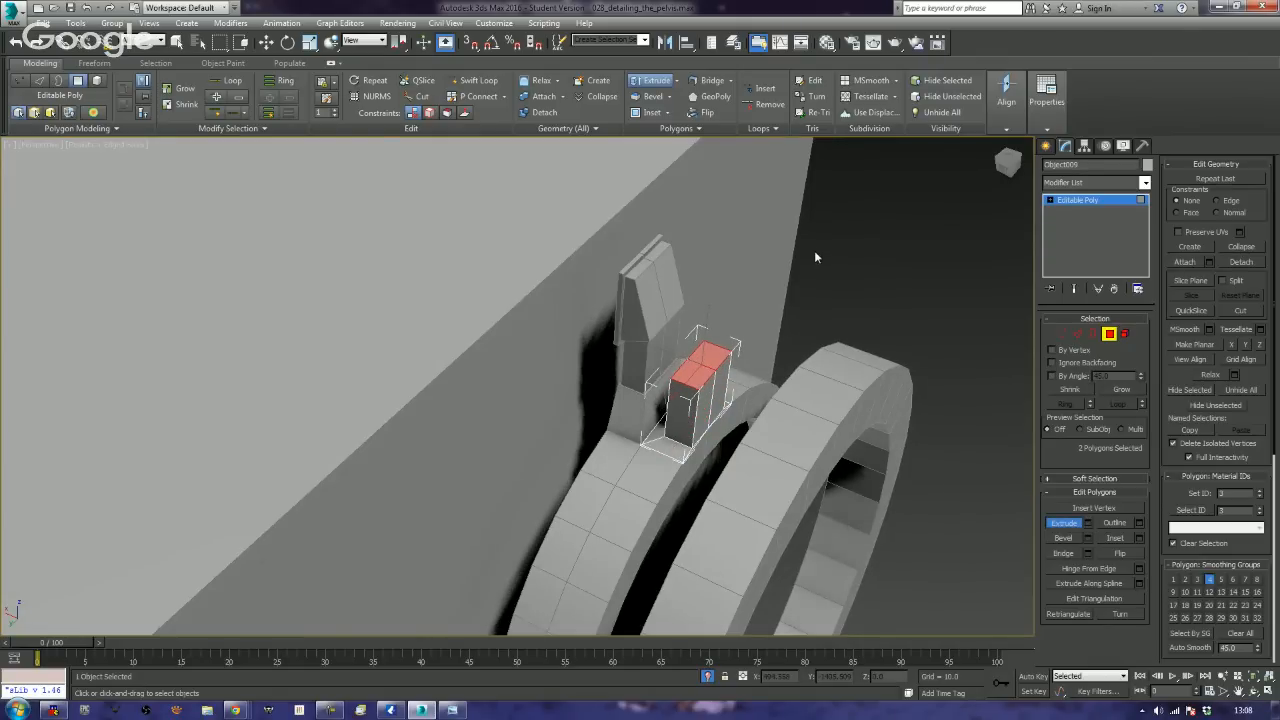
- Lower the post's top polygons by about 1.6 units in the Left wireframe view
key(l)
key(z)
scroll(684, 375, down, 1)
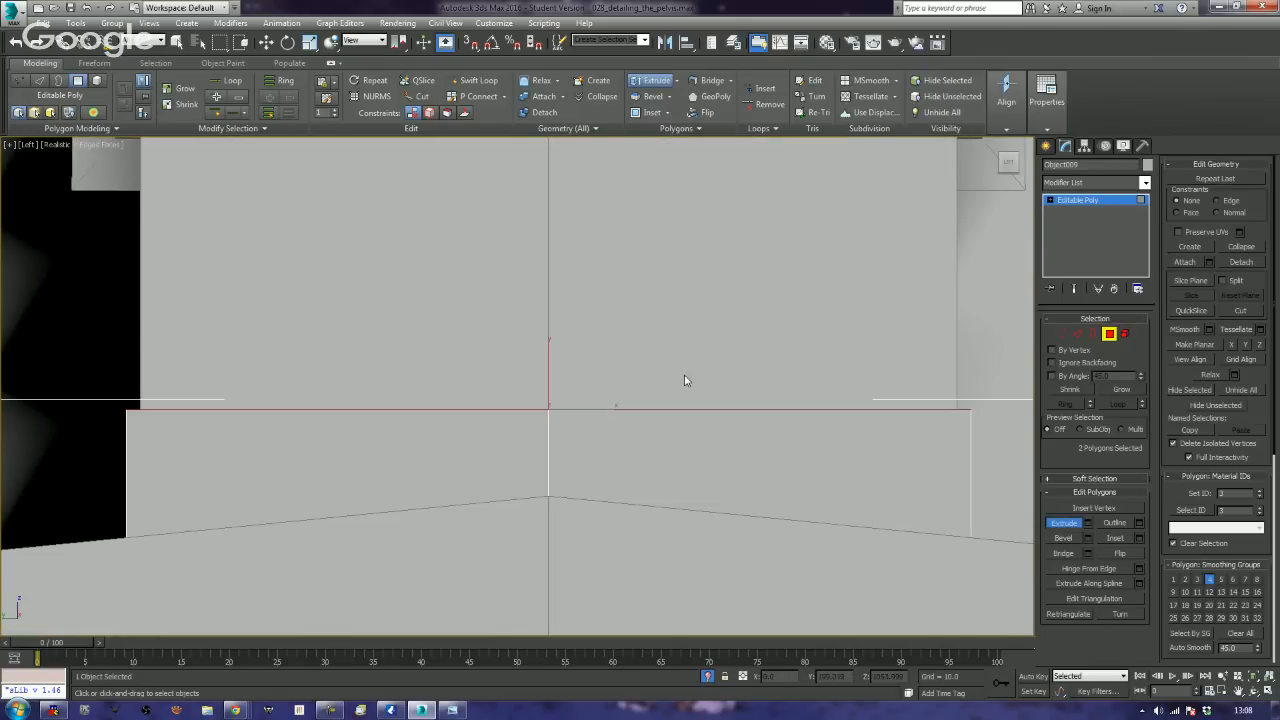
key(F3)
scroll(706, 363, down, 2)
middle_drag(688, 362, 756, 340)
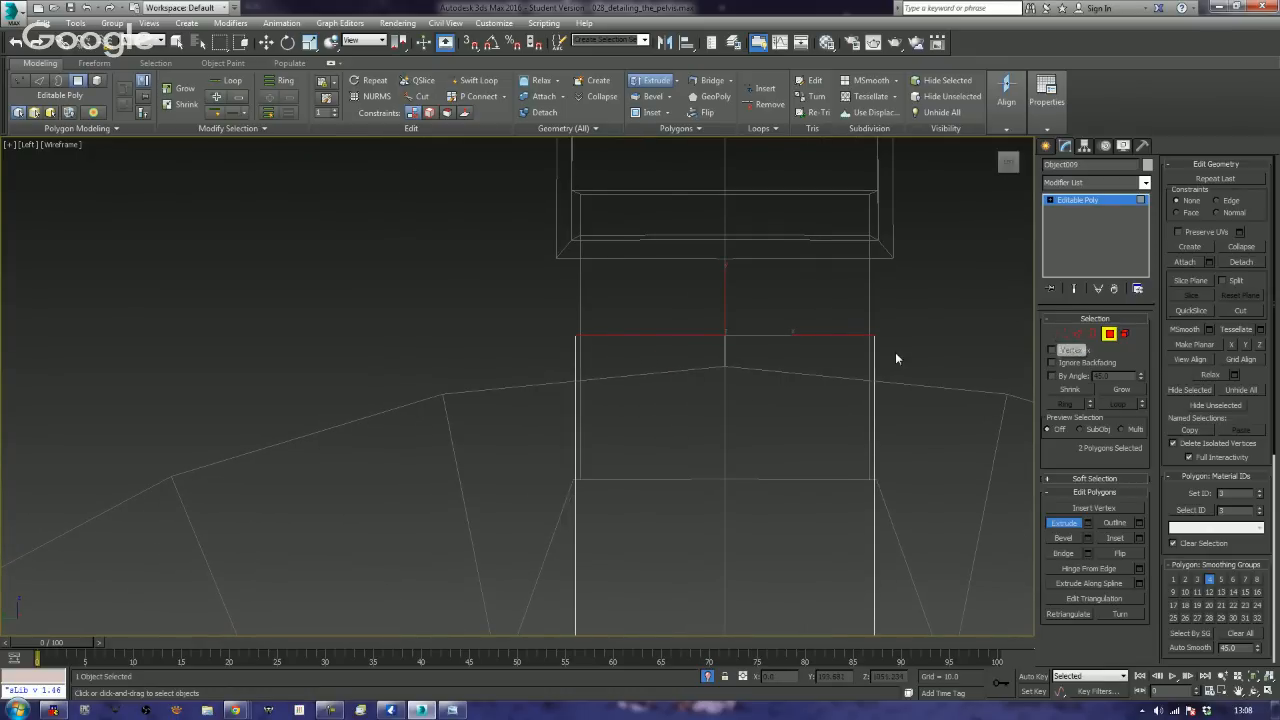
middle_drag(714, 348, 720, 375)
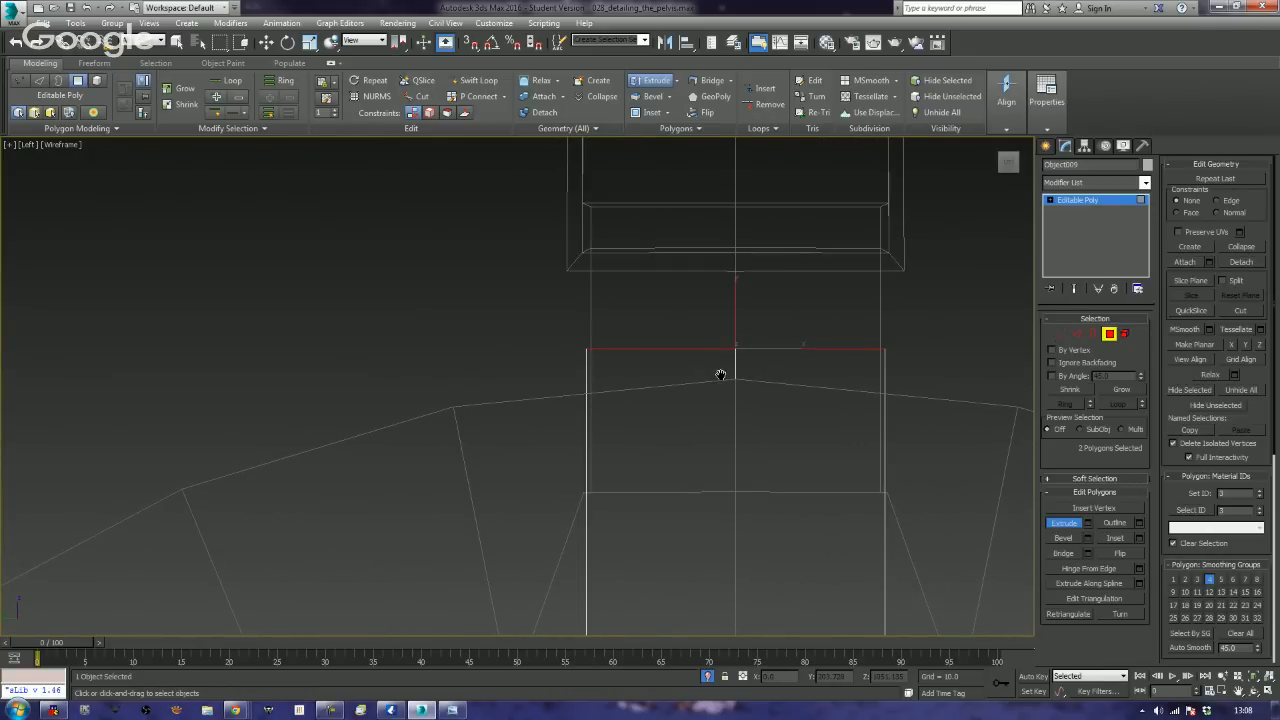
click(266, 42)
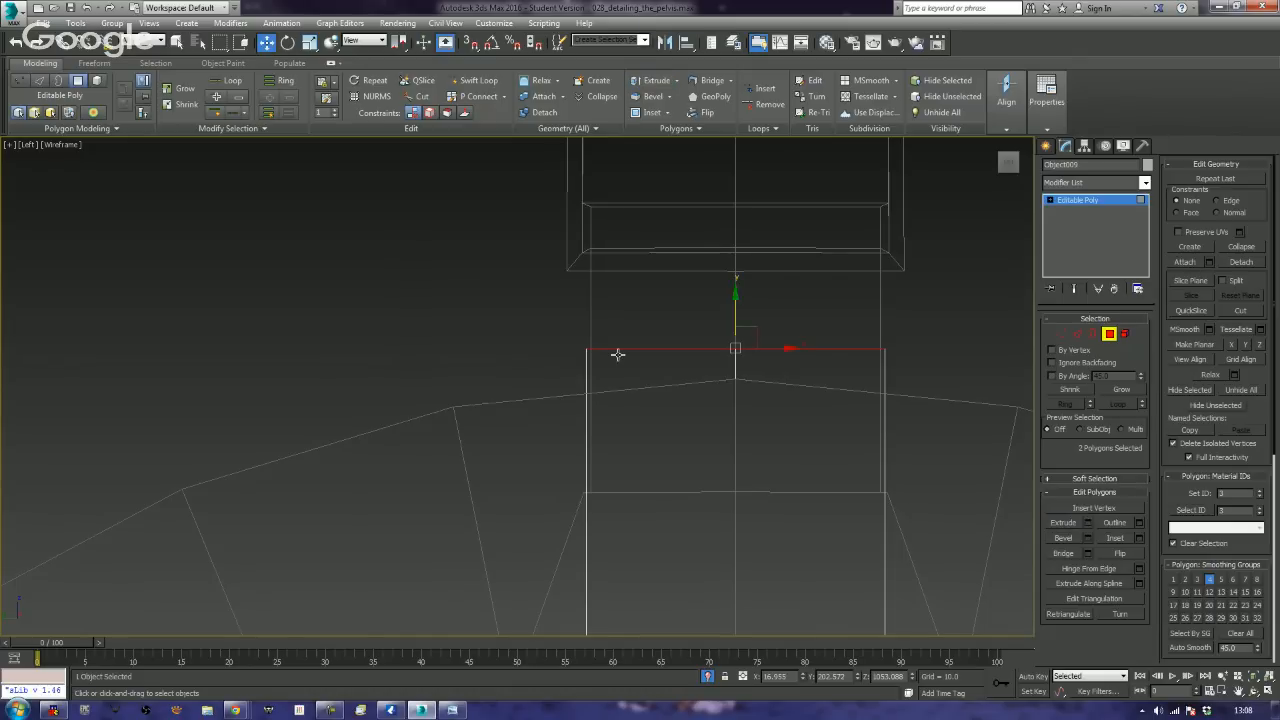
drag(734, 299, 733, 305)
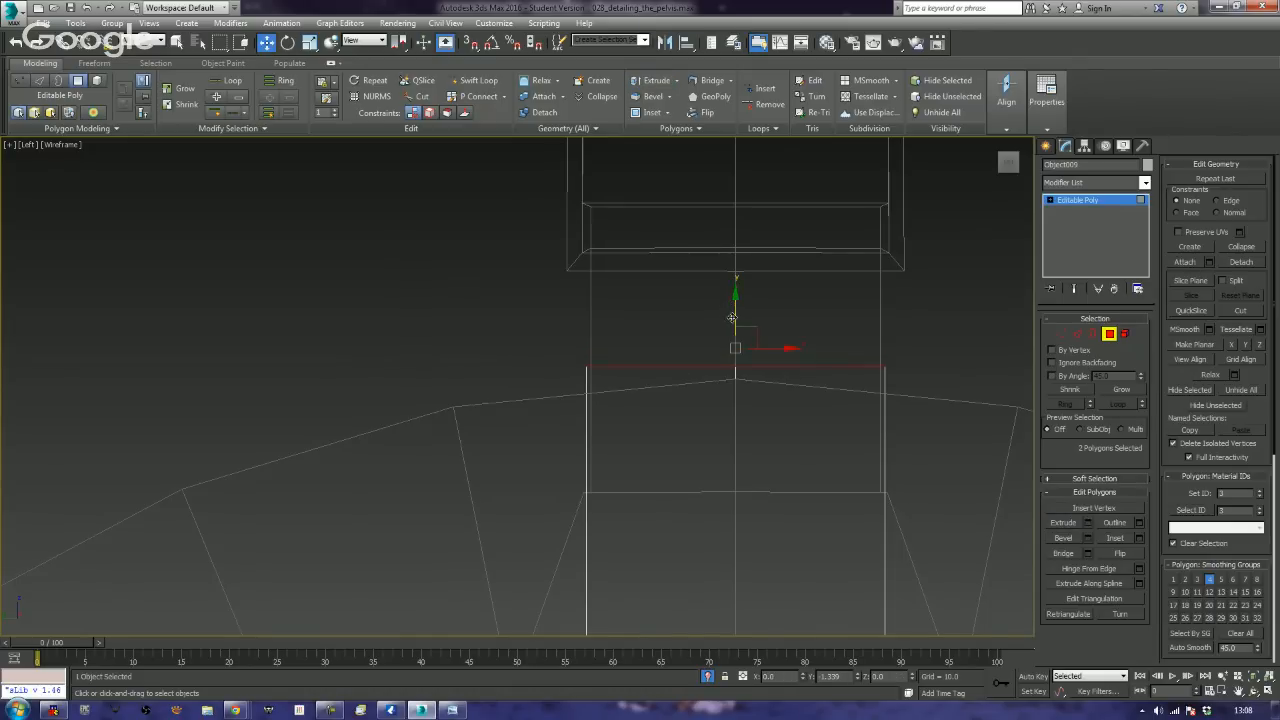
- Raise the post's top polygons about 0.7 units, slightly above the ring's outer edge, and finish polygon editing
middle_drag(773, 476, 728, 332)
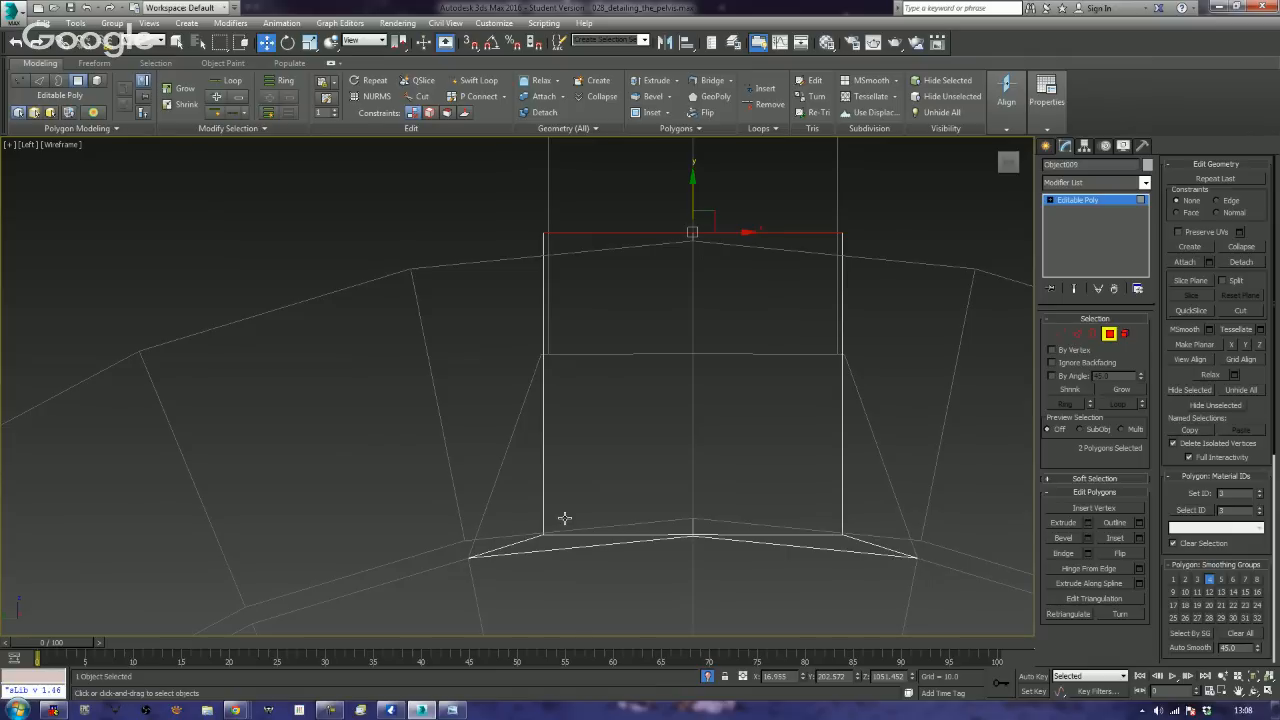
mouse_move(707, 582)
middle_down()
mouse_move(717, 517)
mouse_move(703, 562)
middle_up()
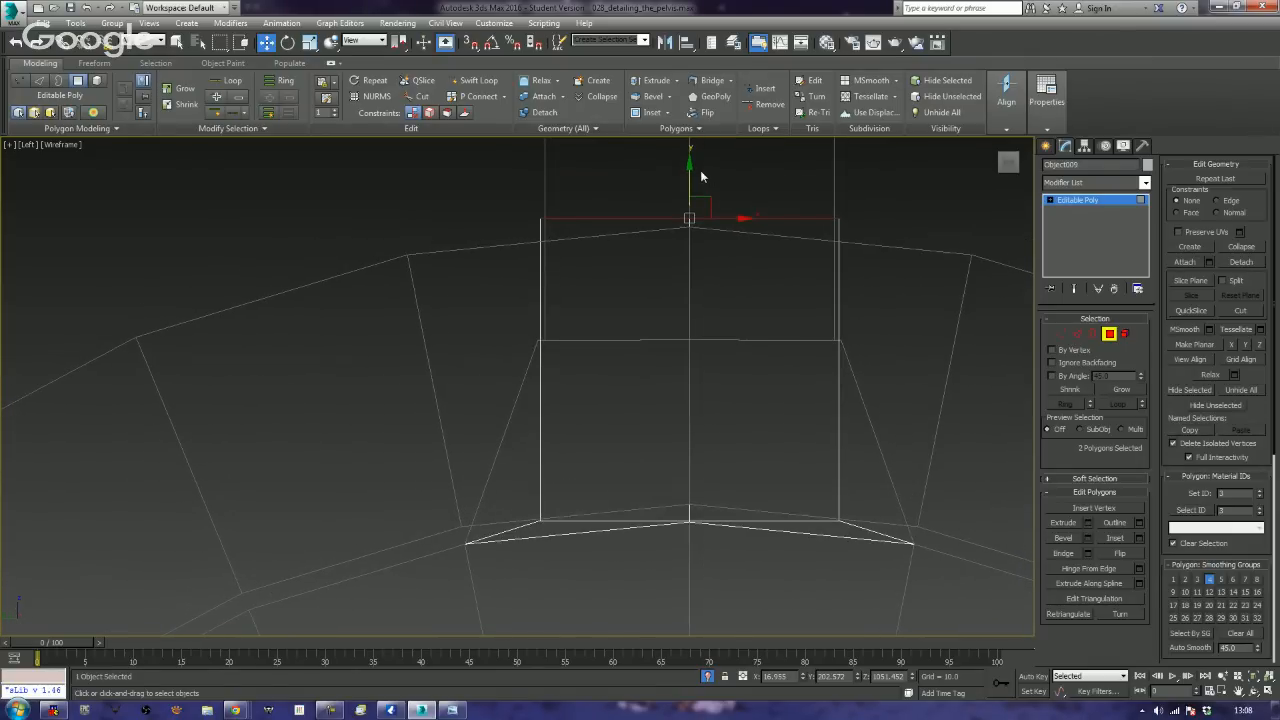
drag(691, 173, 691, 163)
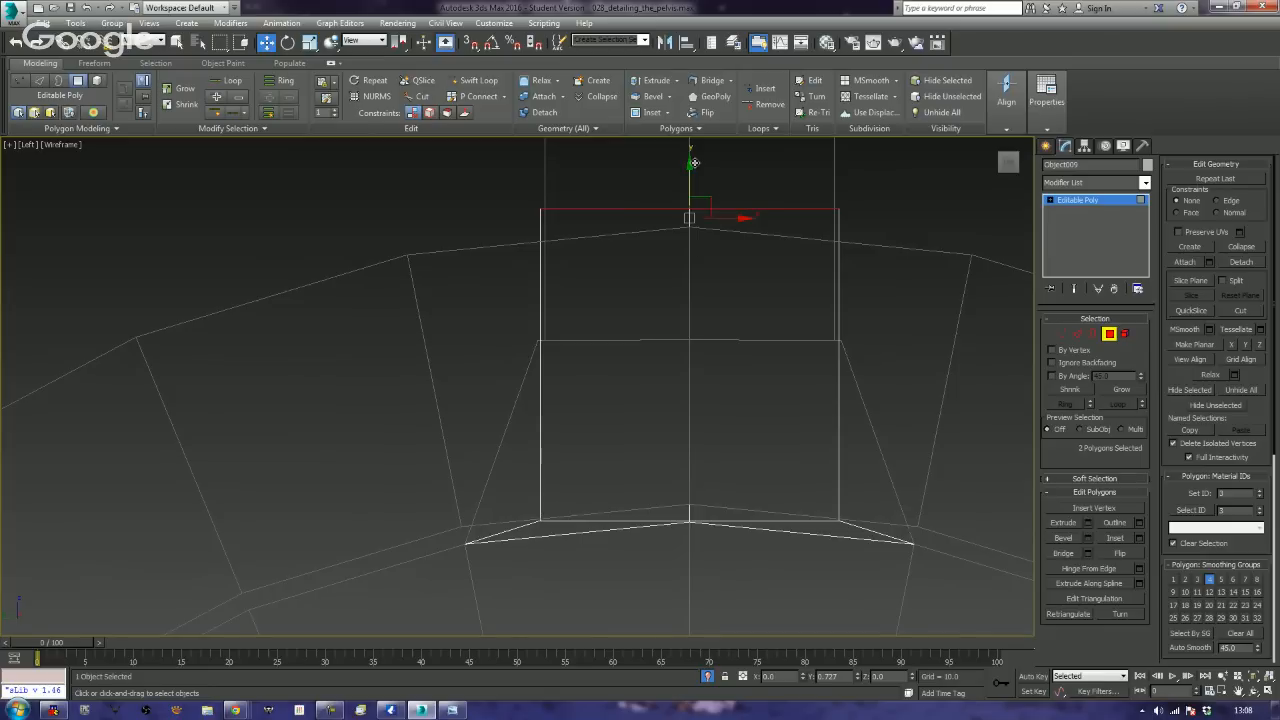
click(1106, 337)
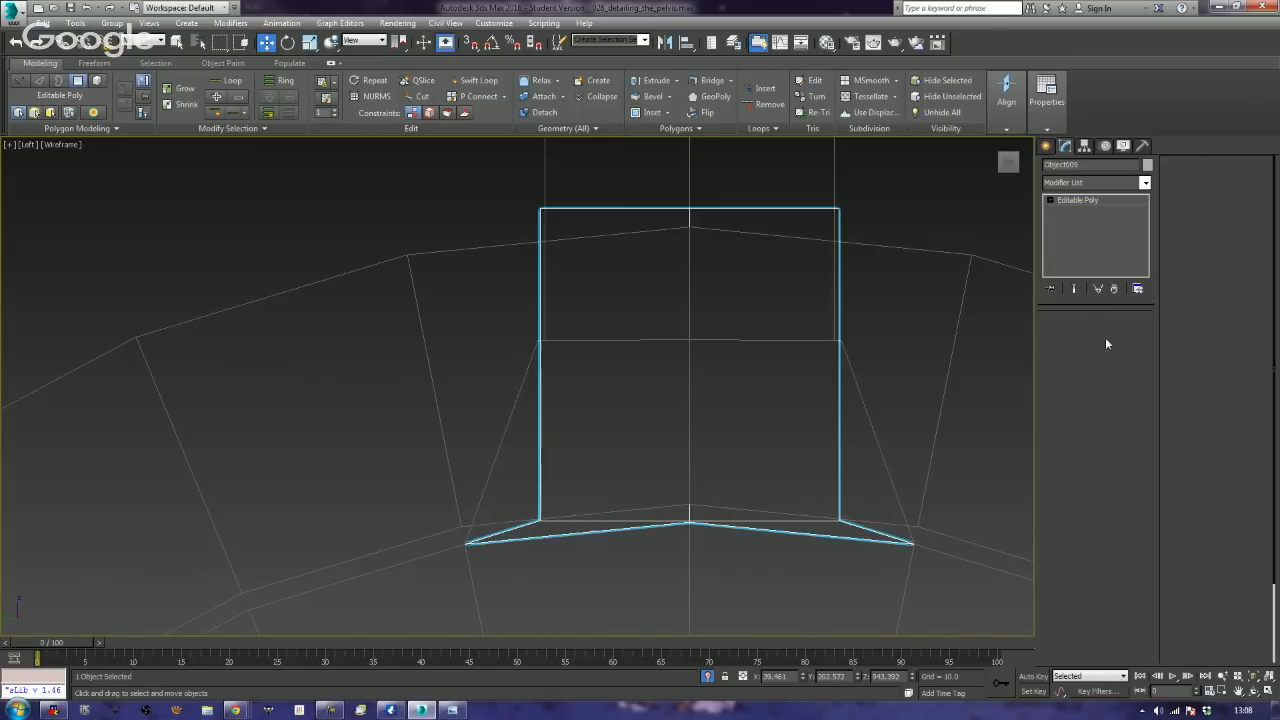
- Select the larger front ring and scale it up slightly and uniformly, to about 122.1 in X and Y
click(973, 315)
click(957, 317)
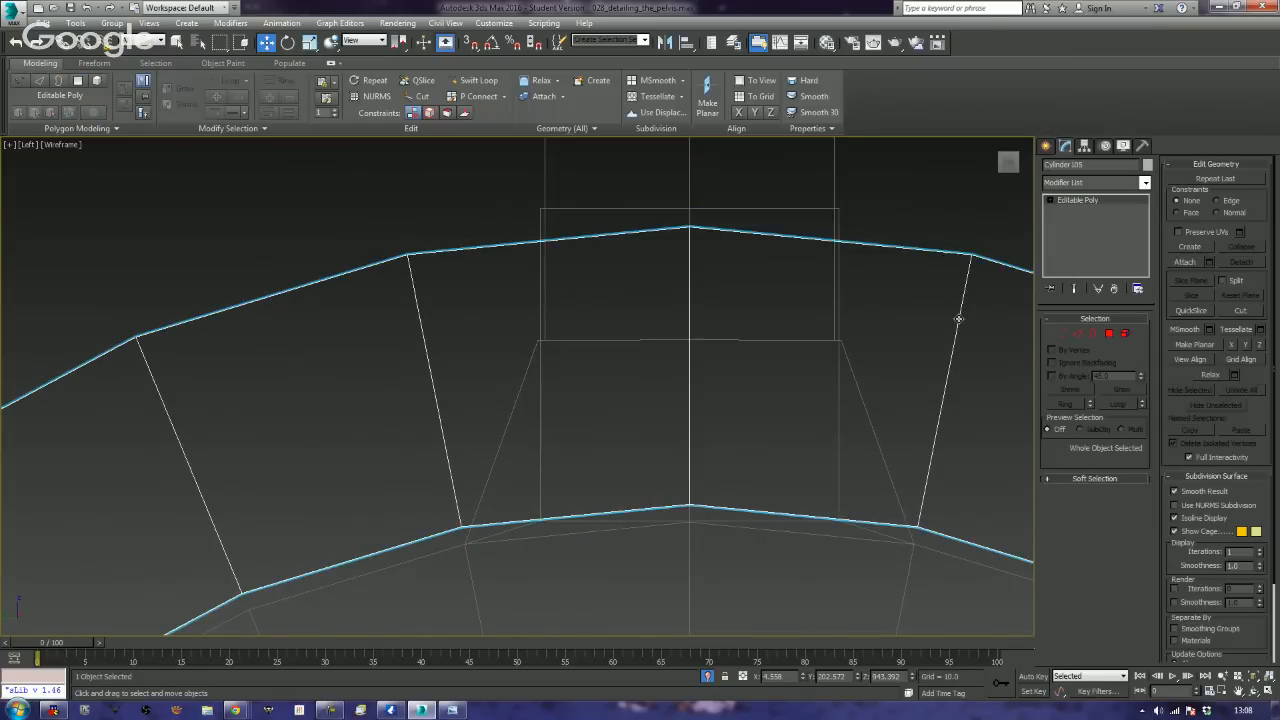
scroll(766, 377, down, 5)
middle_drag(772, 376, 731, 364)
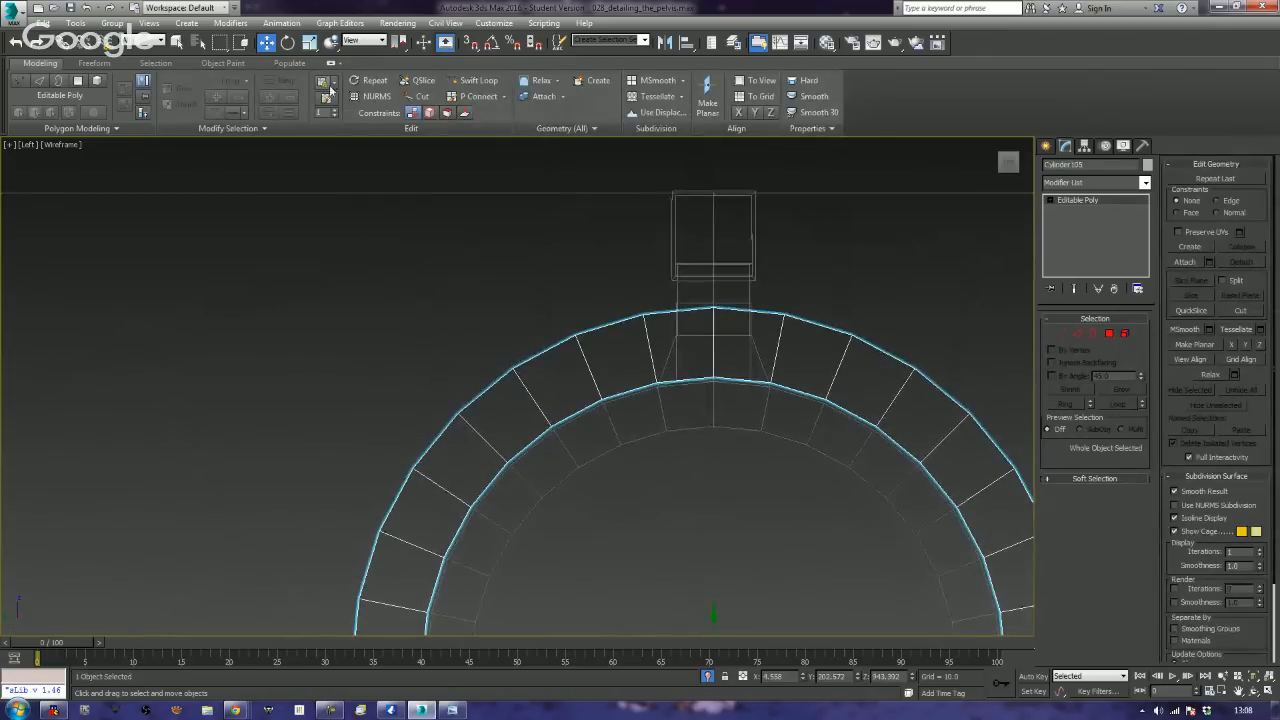
click(314, 46)
middle_drag(608, 464, 614, 366)
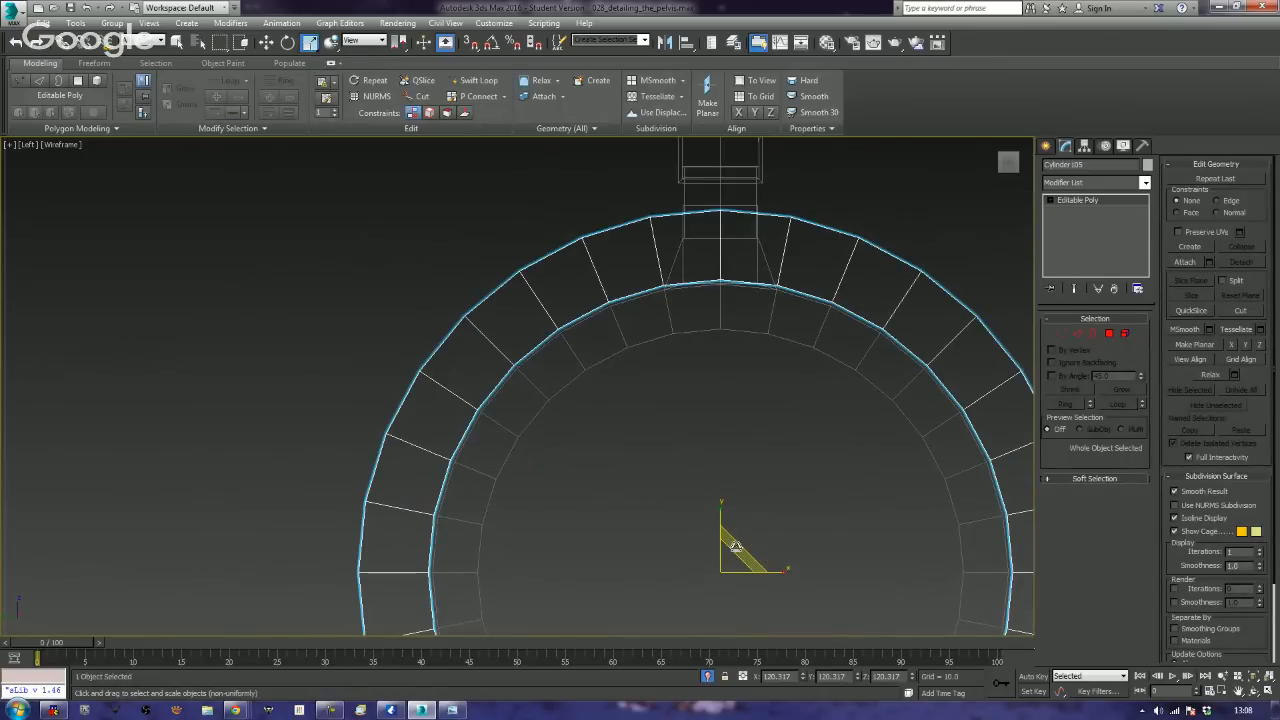
drag(735, 546, 735, 546)
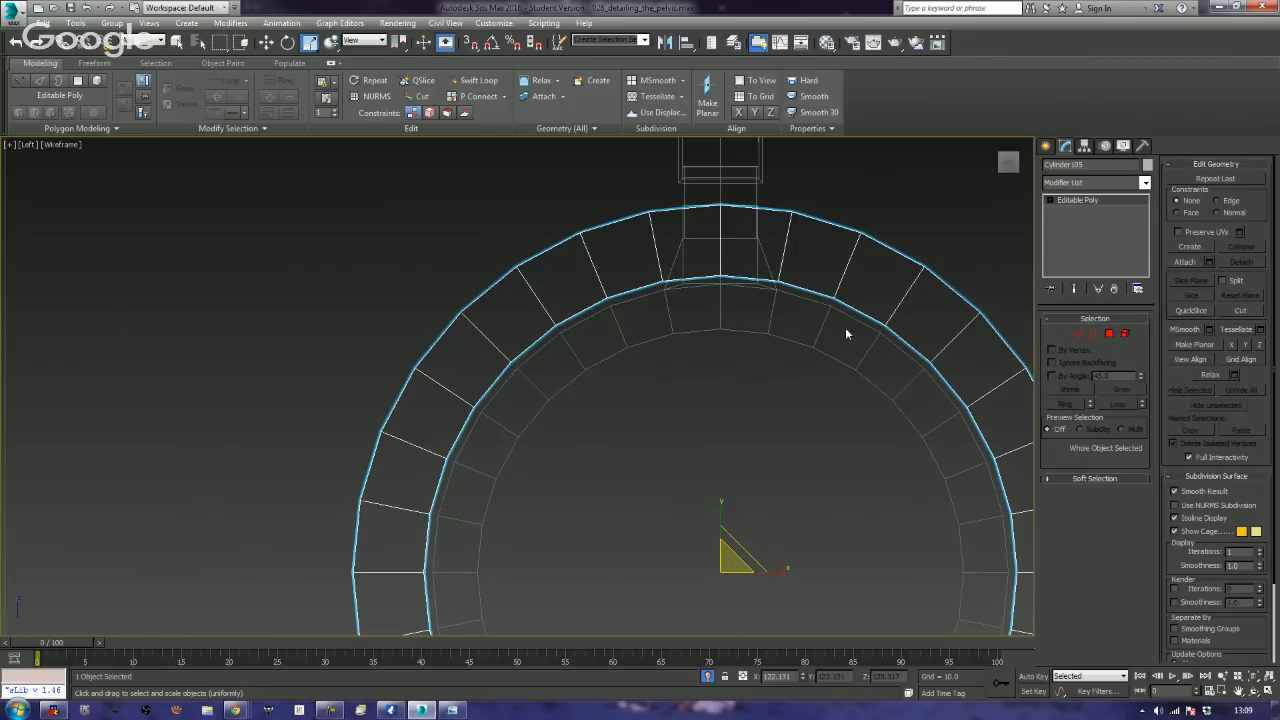
- Examine the enlarged ring, the rear ring with its bracket and the new post together in shaded perspective
key(p)
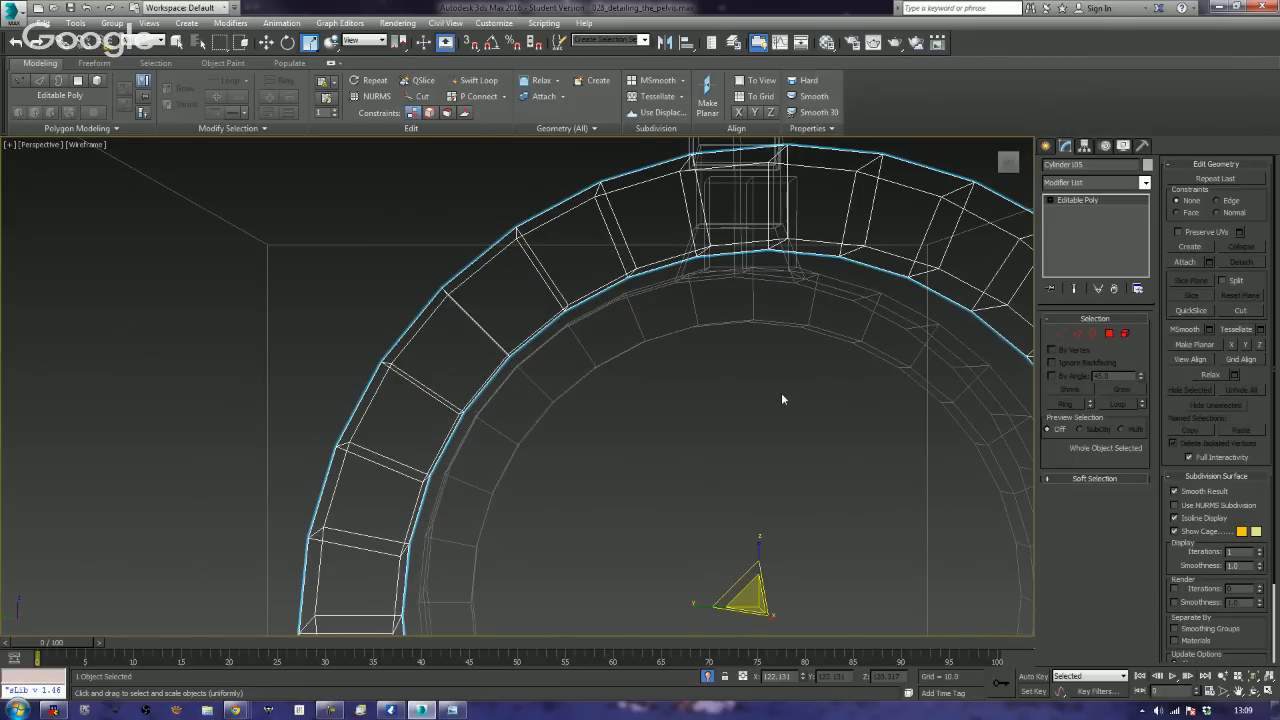
key(F3)
mouse_move(782, 398)
alt+middle_down()
mouse_move(811, 457)
mouse_move(694, 466)
mouse_move(674, 400)
mouse_move(686, 452)
mouse_move(694, 394)
mouse_move(628, 352)
mouse_move(778, 377)
mouse_move(676, 382)
alt+middle_up()
ctrl+click(620, 437)
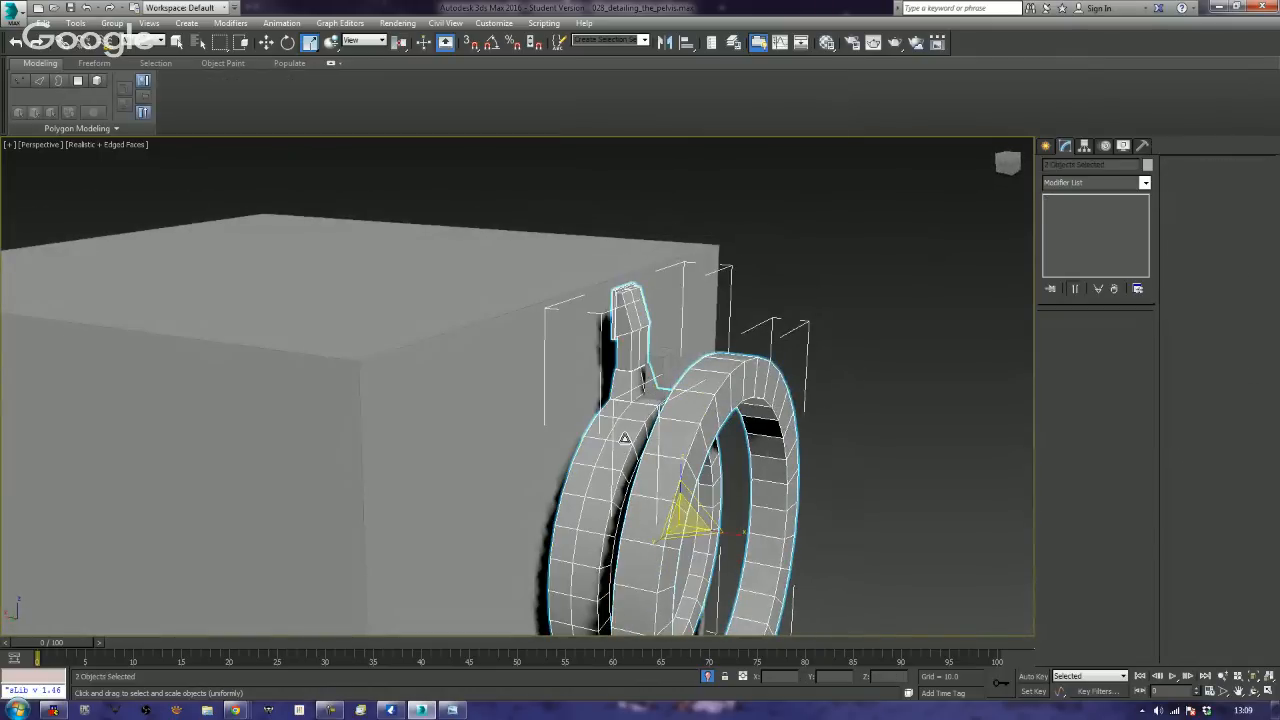
ctrl+click(660, 374)
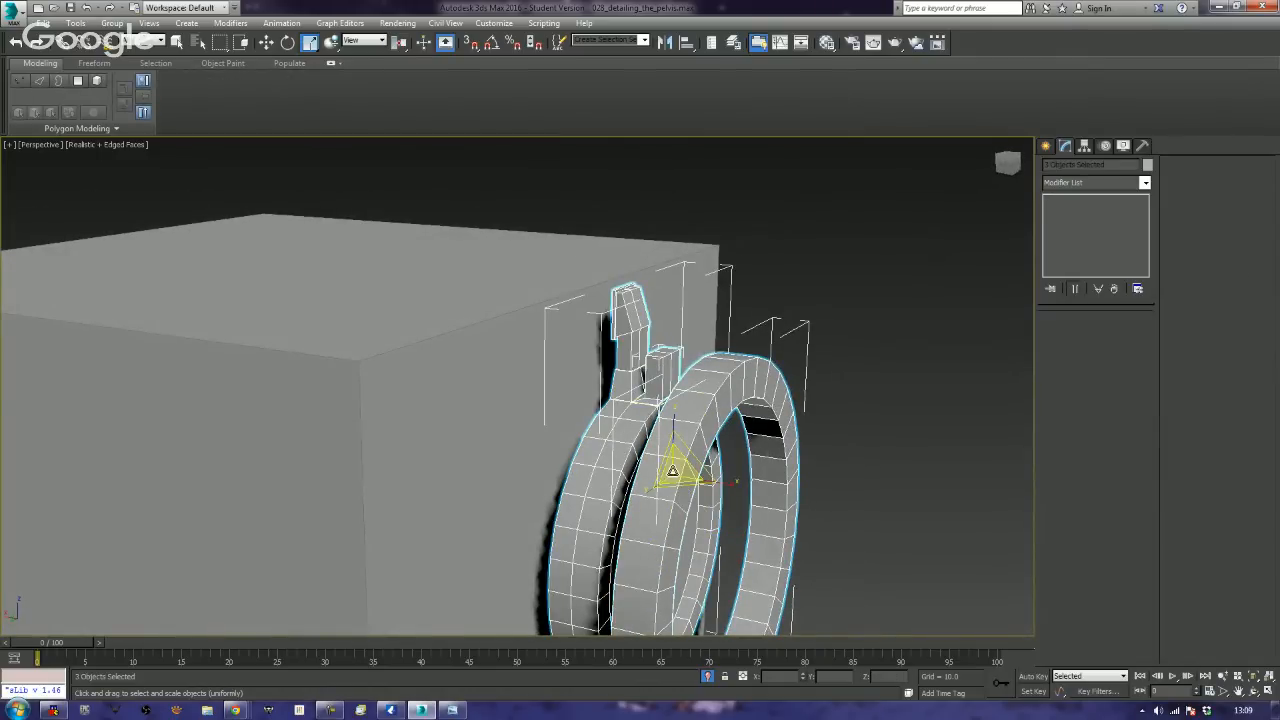
drag(672, 469, 672, 487)
mouse_move(672, 487)
alt+middle_down()
mouse_move(660, 472)
mouse_move(615, 471)
mouse_move(697, 490)
alt+middle_up()
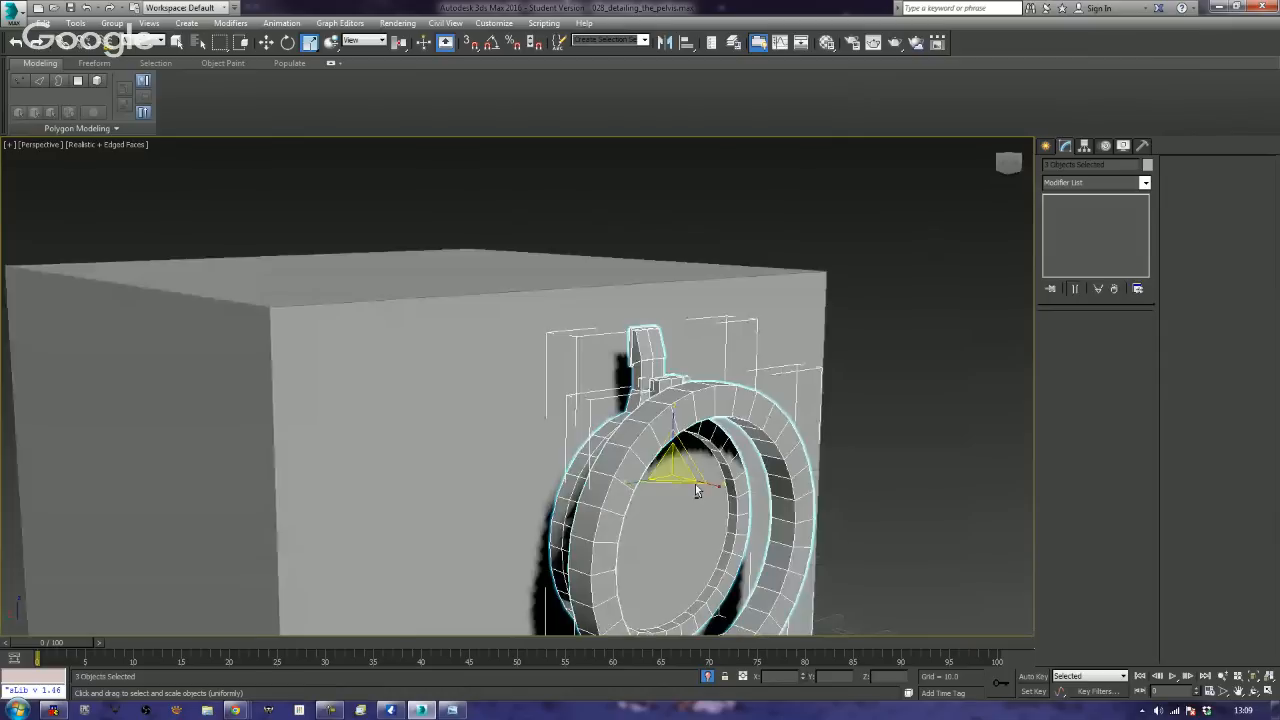
right_click(646, 420)
click(968, 378)
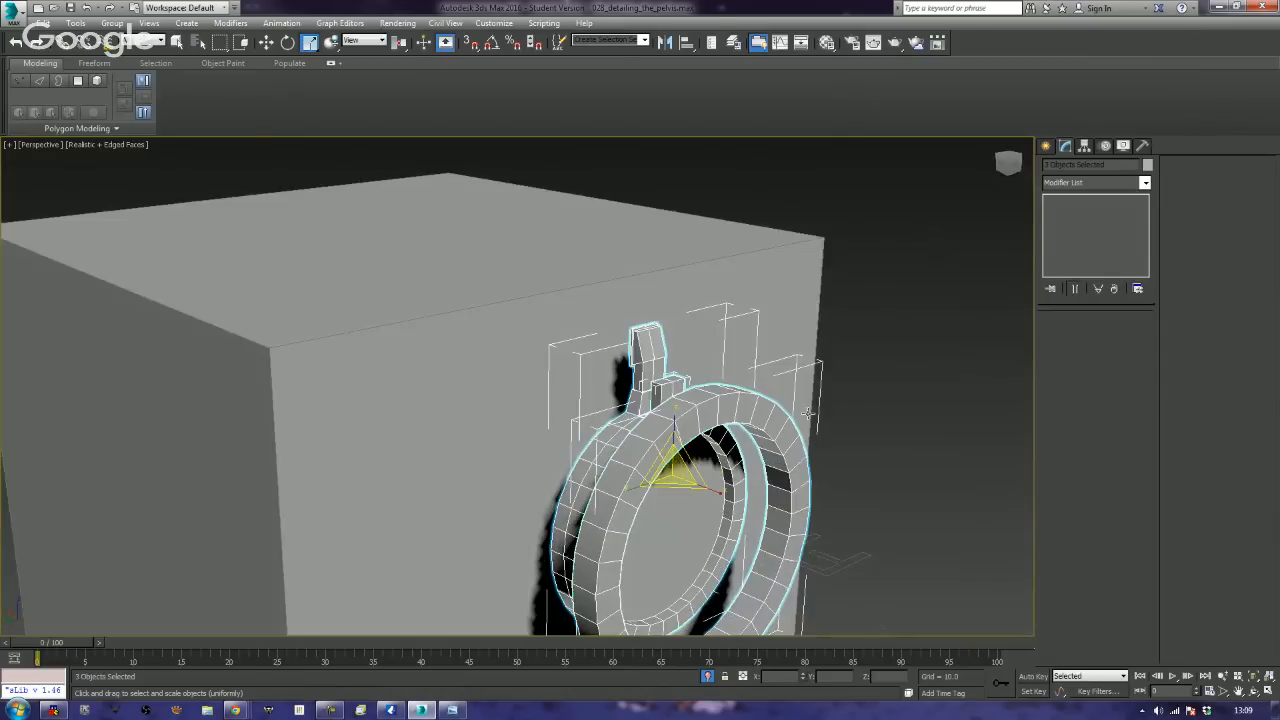
click(968, 378)
- Extrude the post's two side polygons facing the larger front ring so the post reaches across that ring's width
scroll(700, 393, up, 3)
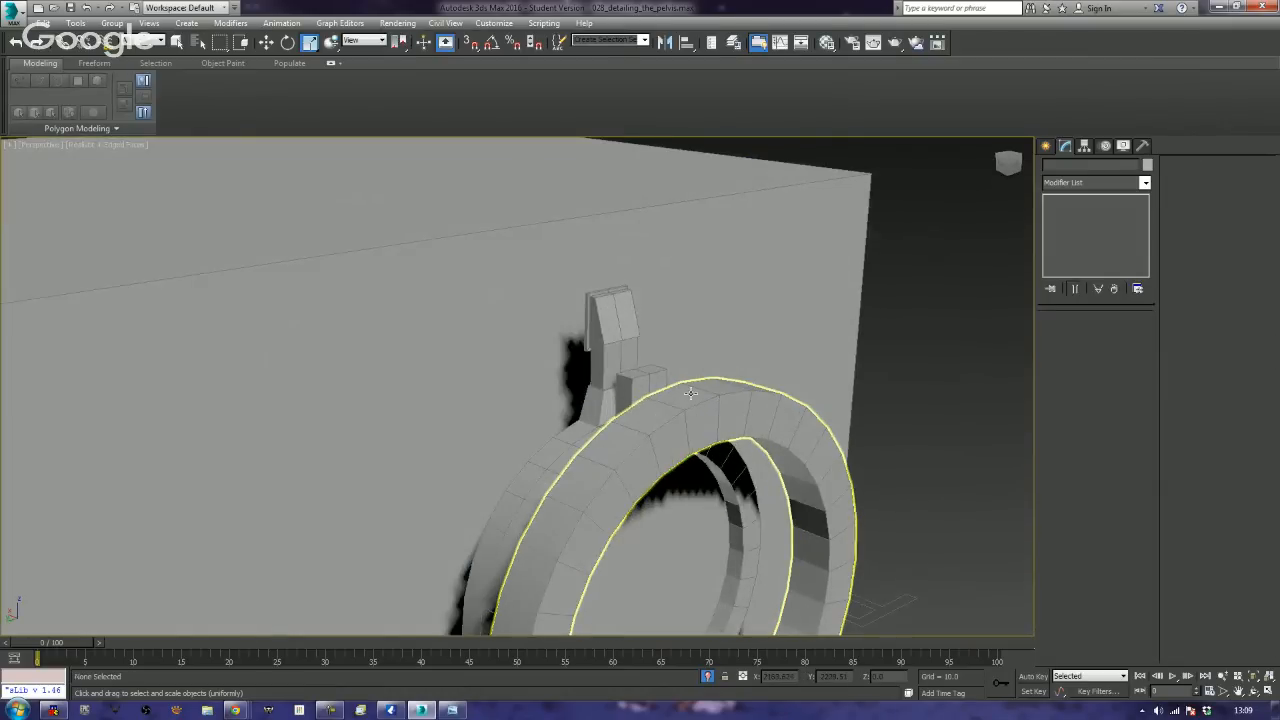
click(648, 386)
alt+middle_drag(648, 386, 706, 414)
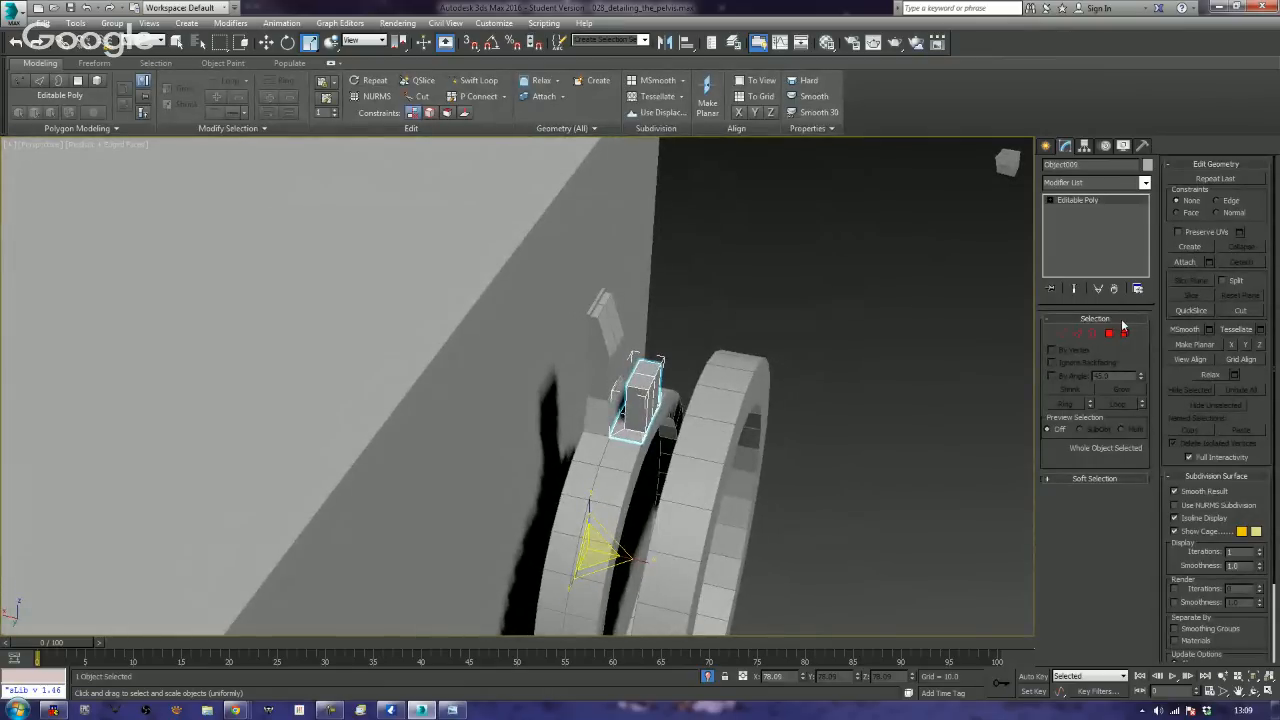
click(1110, 333)
alt+middle_drag(648, 408, 652, 395)
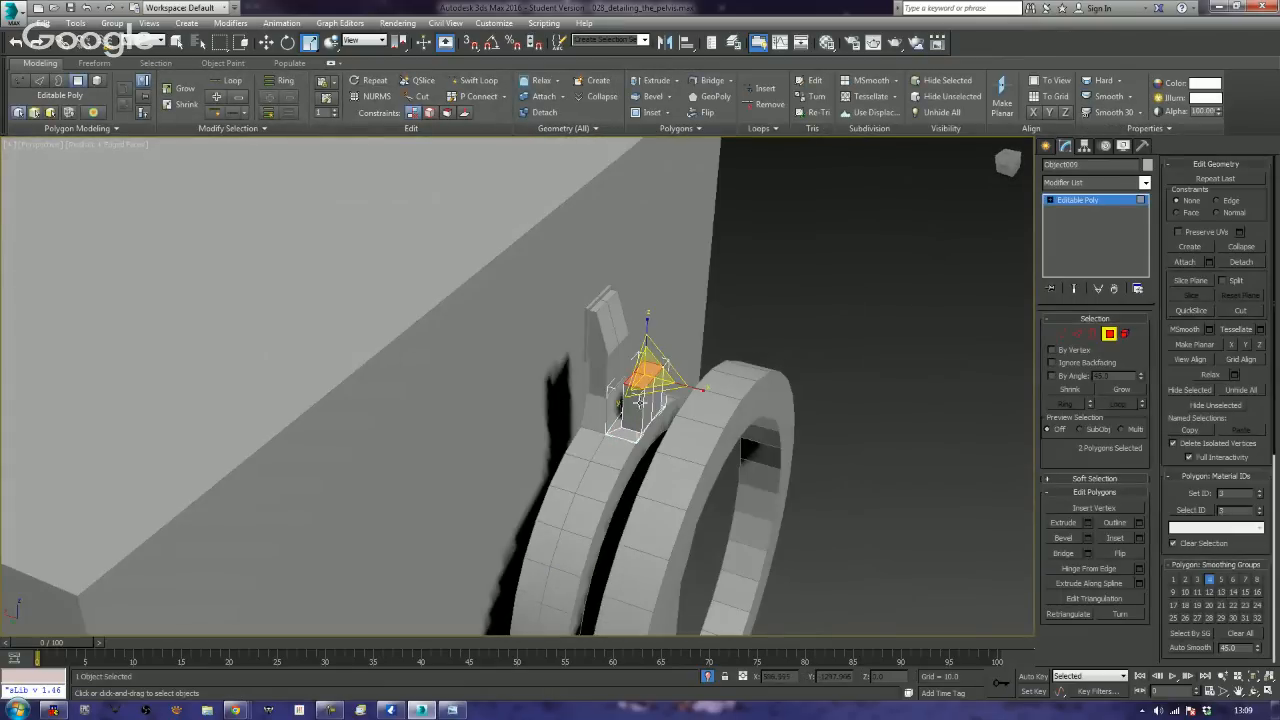
click(650, 398)
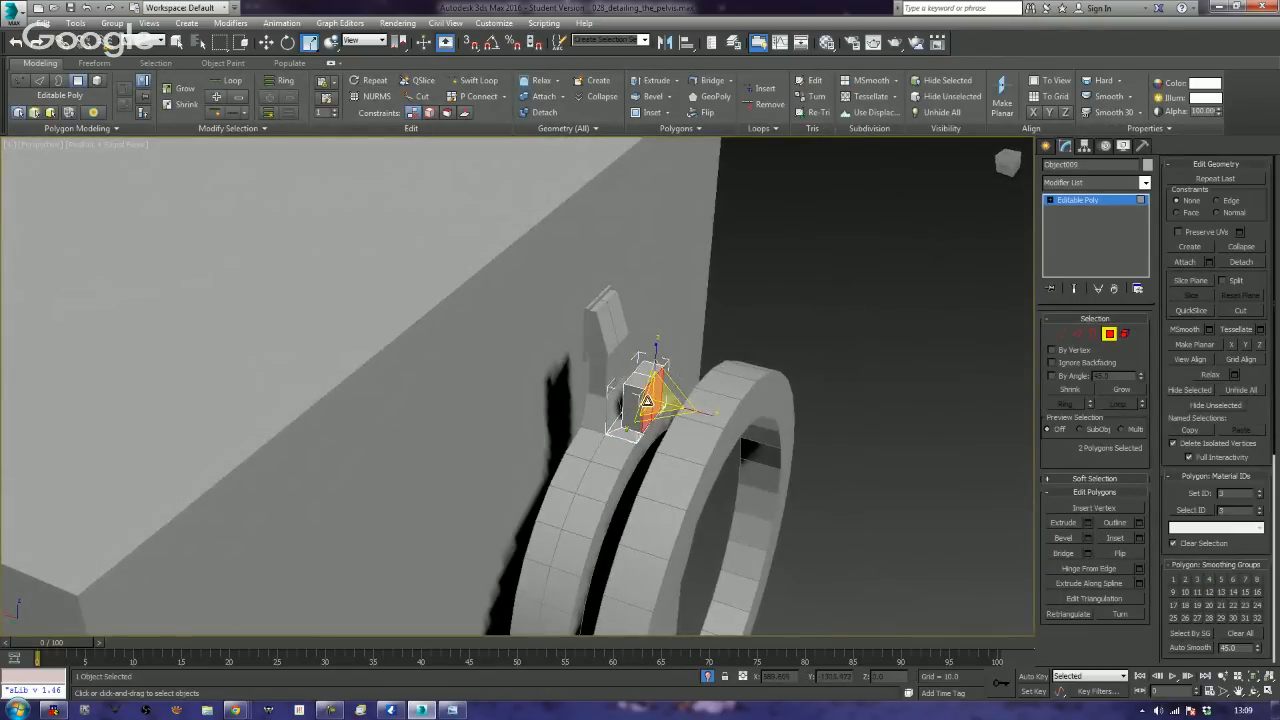
click(1070, 523)
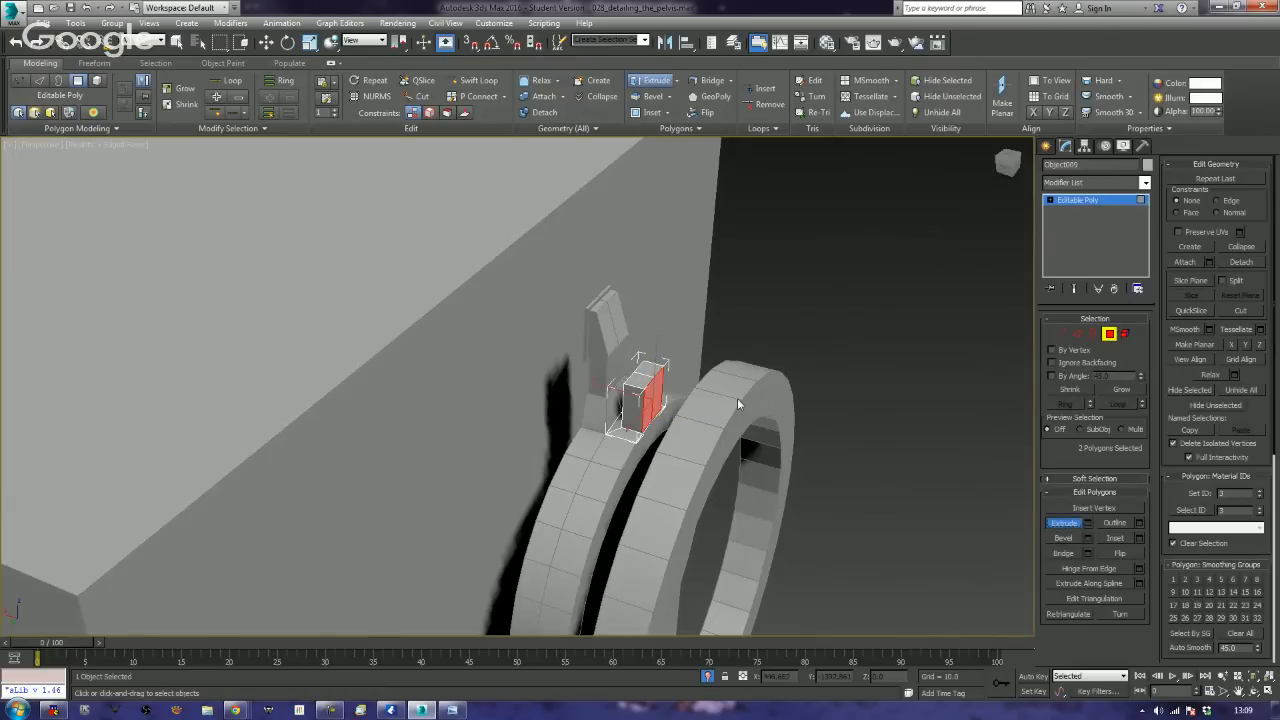
drag(652, 403, 758, 147)
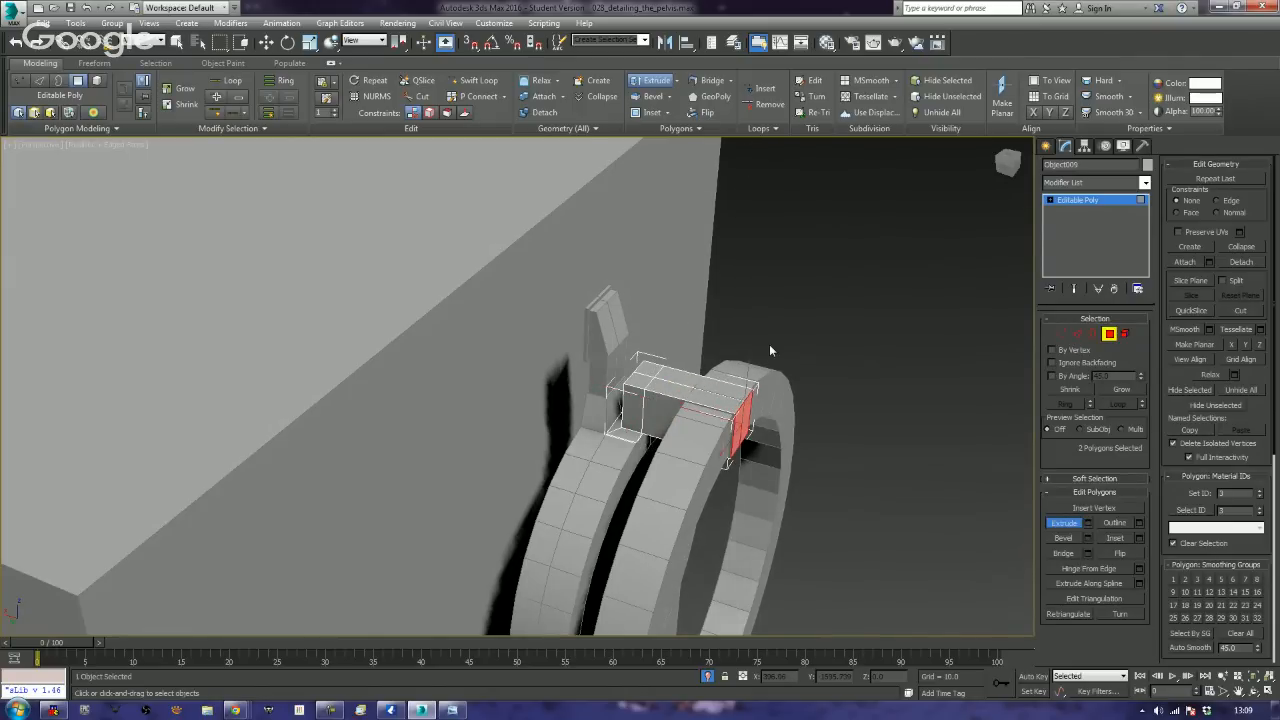
- Raise the four top polygons of the extended post about 1.5 units, just above the front ring's outer surface
alt+middle_drag(769, 344, 776, 380)
click(777, 380)
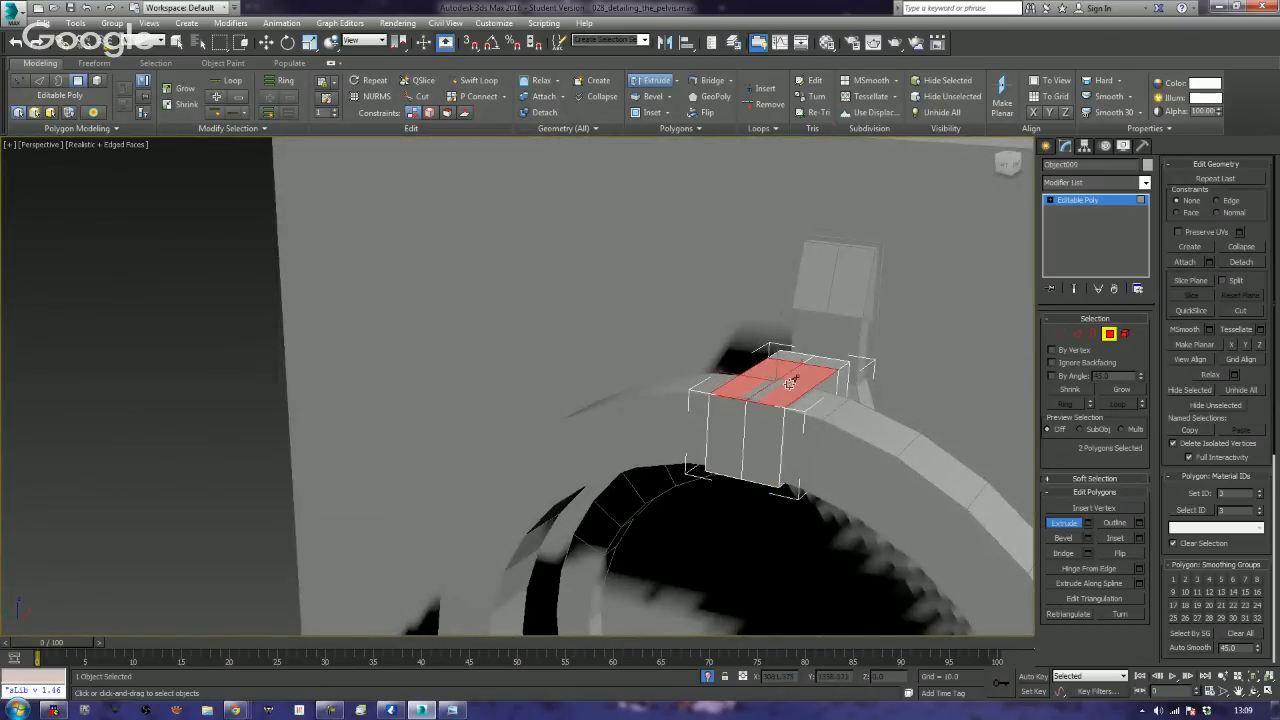
ctrl+click(784, 356)
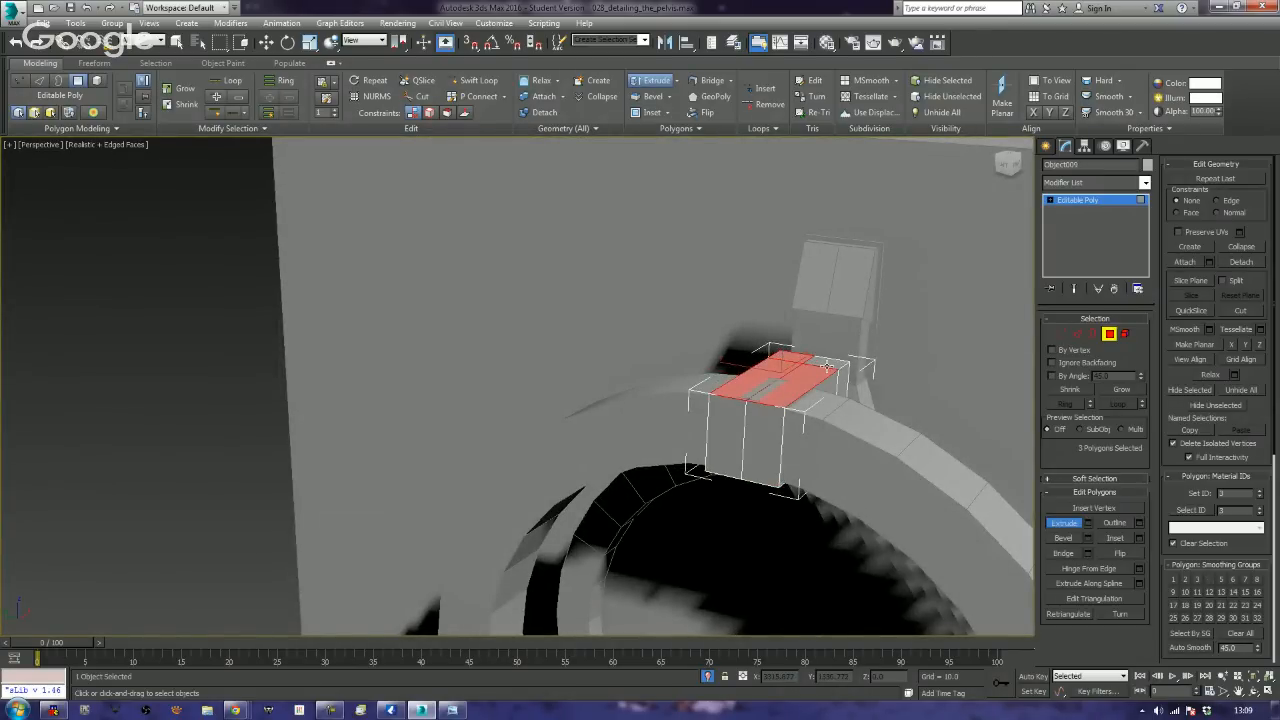
ctrl+click(826, 364)
key(w)
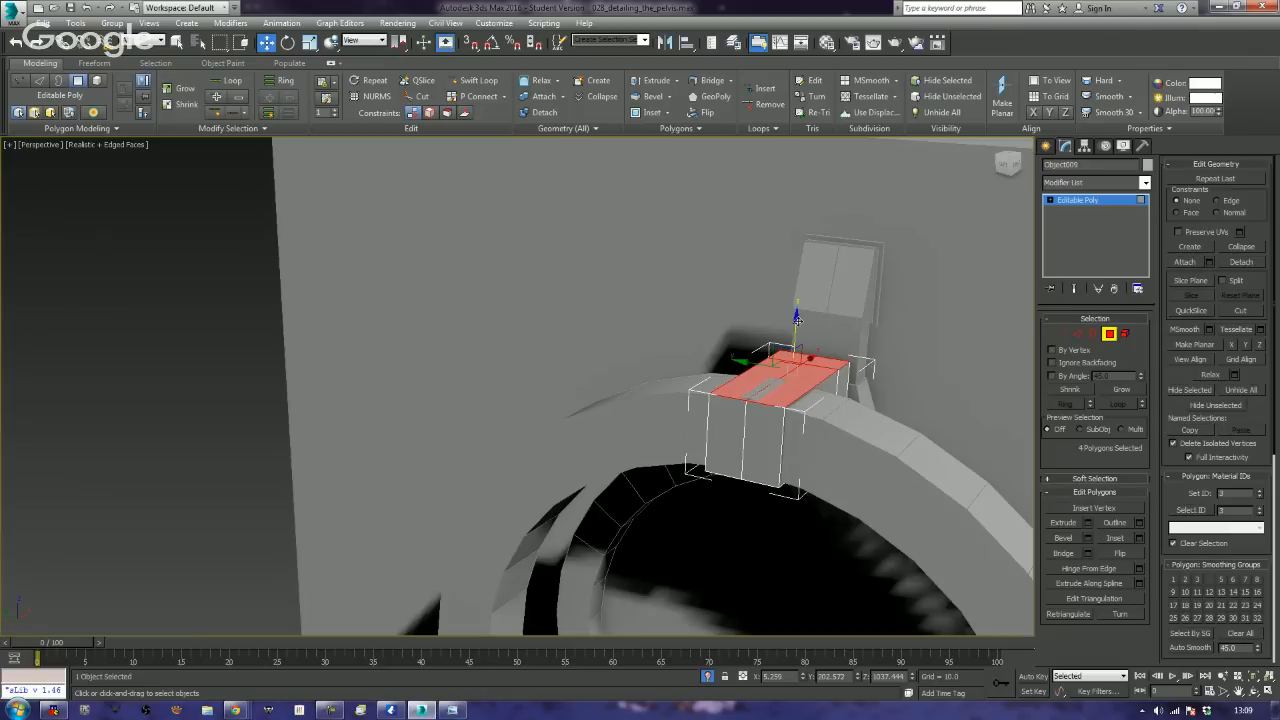
drag(797, 320, 797, 313)
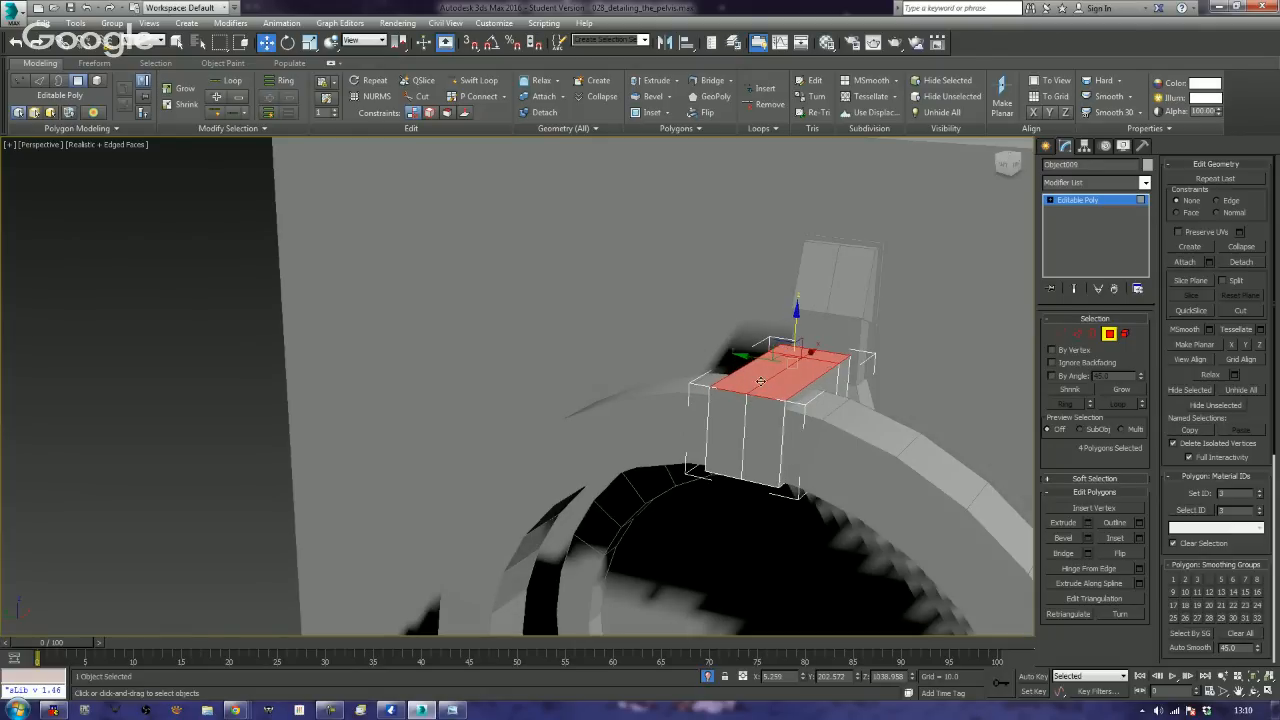
- Move the two top edges at the extrusion's seam about 6.3 units along X towards the front ring, forming a slope
alt+middle_drag(728, 560, 838, 411)
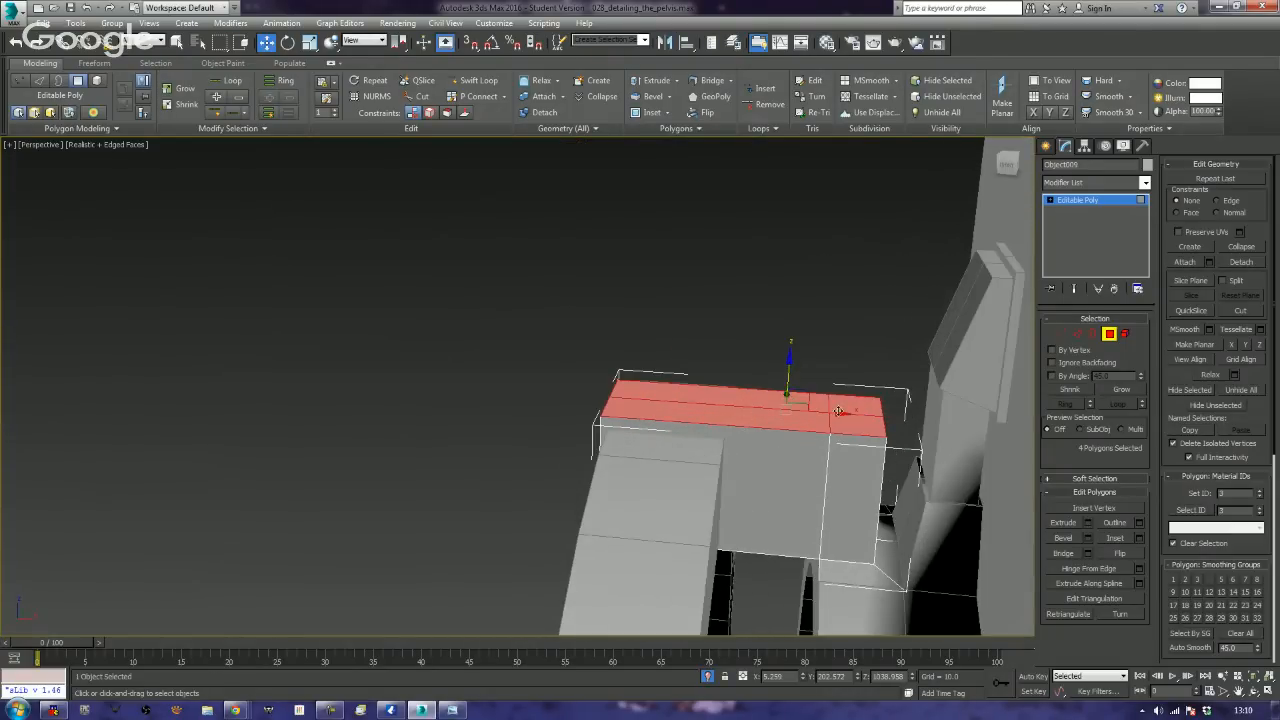
click(1077, 335)
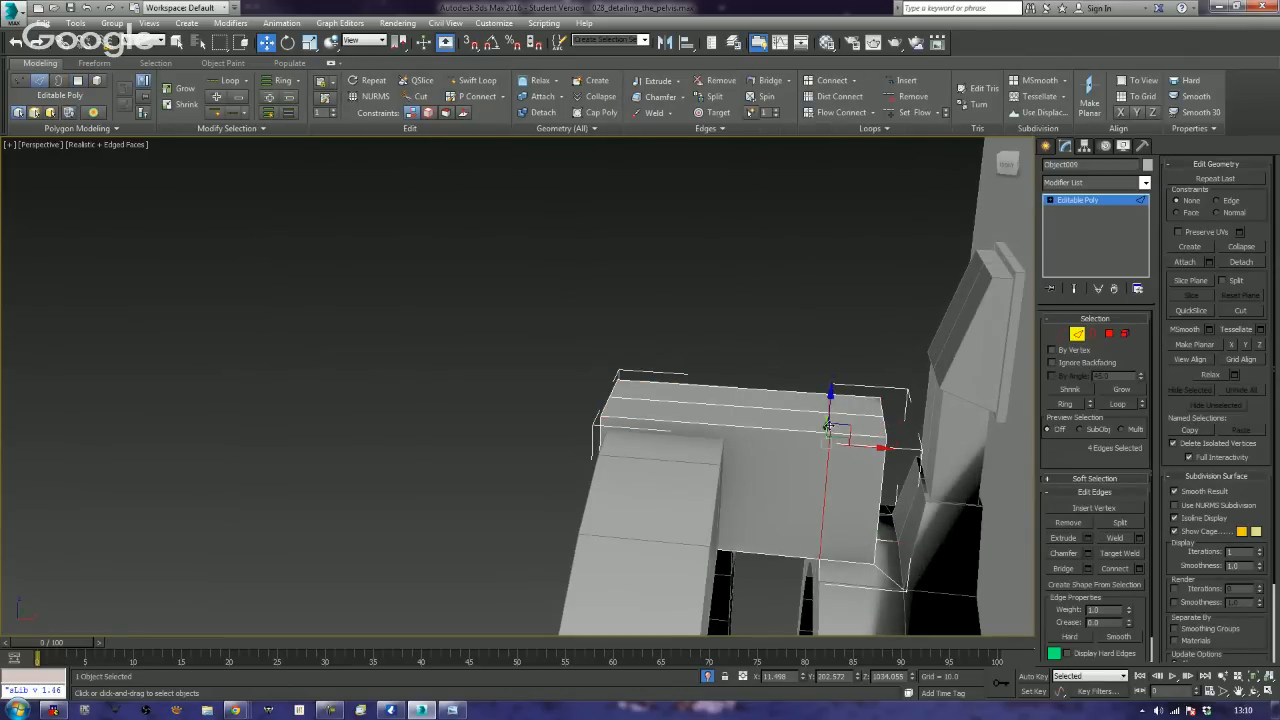
click(835, 399)
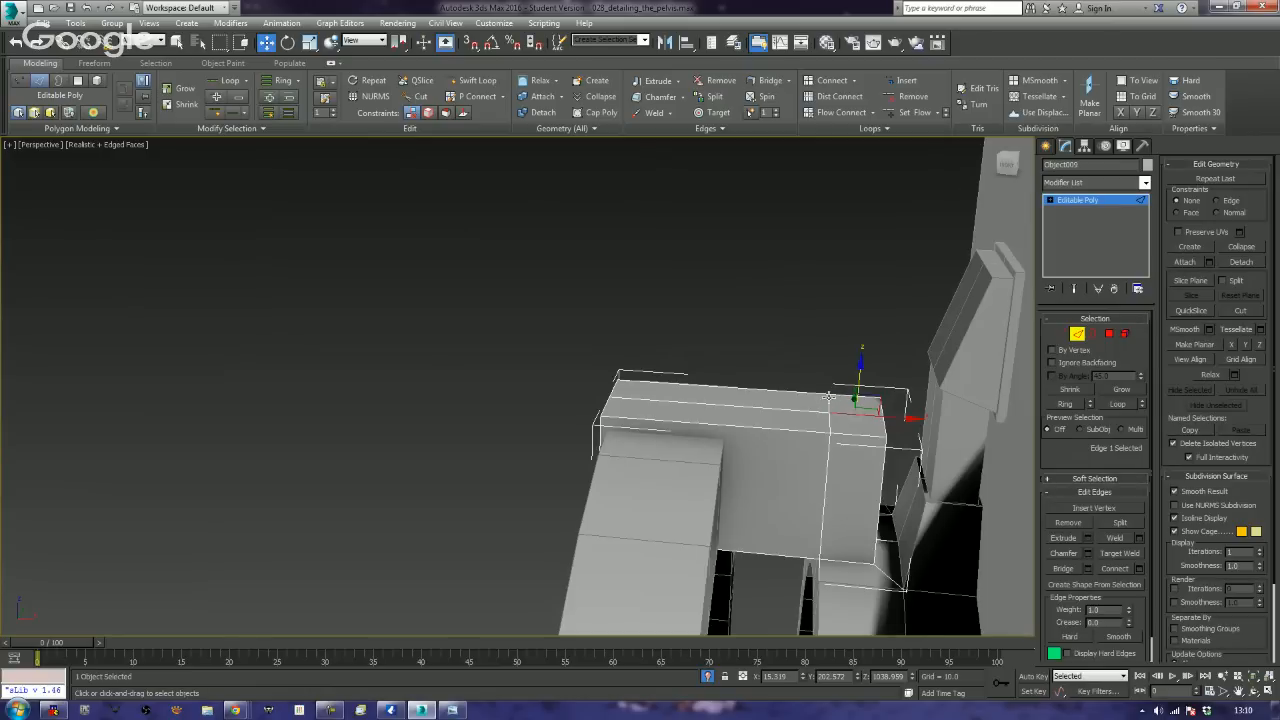
click(831, 416)
ctrl+click(828, 424)
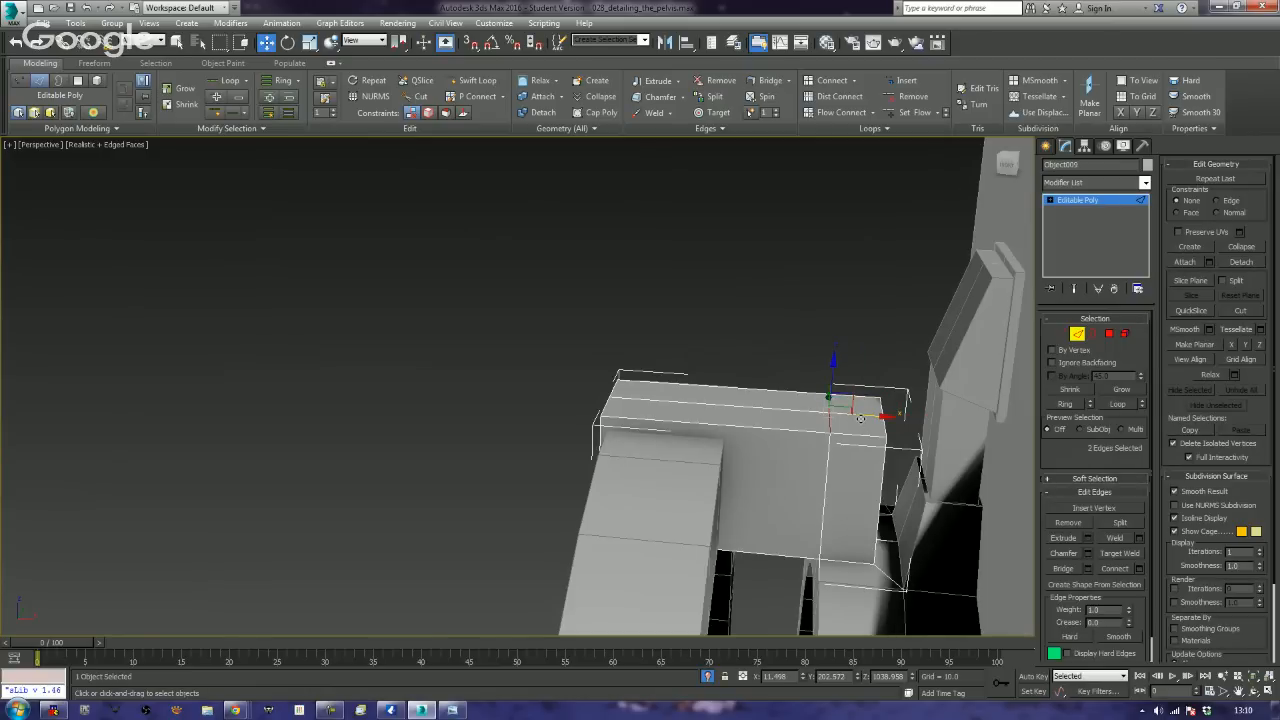
drag(869, 413, 823, 416)
click(357, 315)
- Chamfer the two edges at the top of the arm's slope repeatedly to round the bend
alt+middle_drag(377, 417, 749, 426)
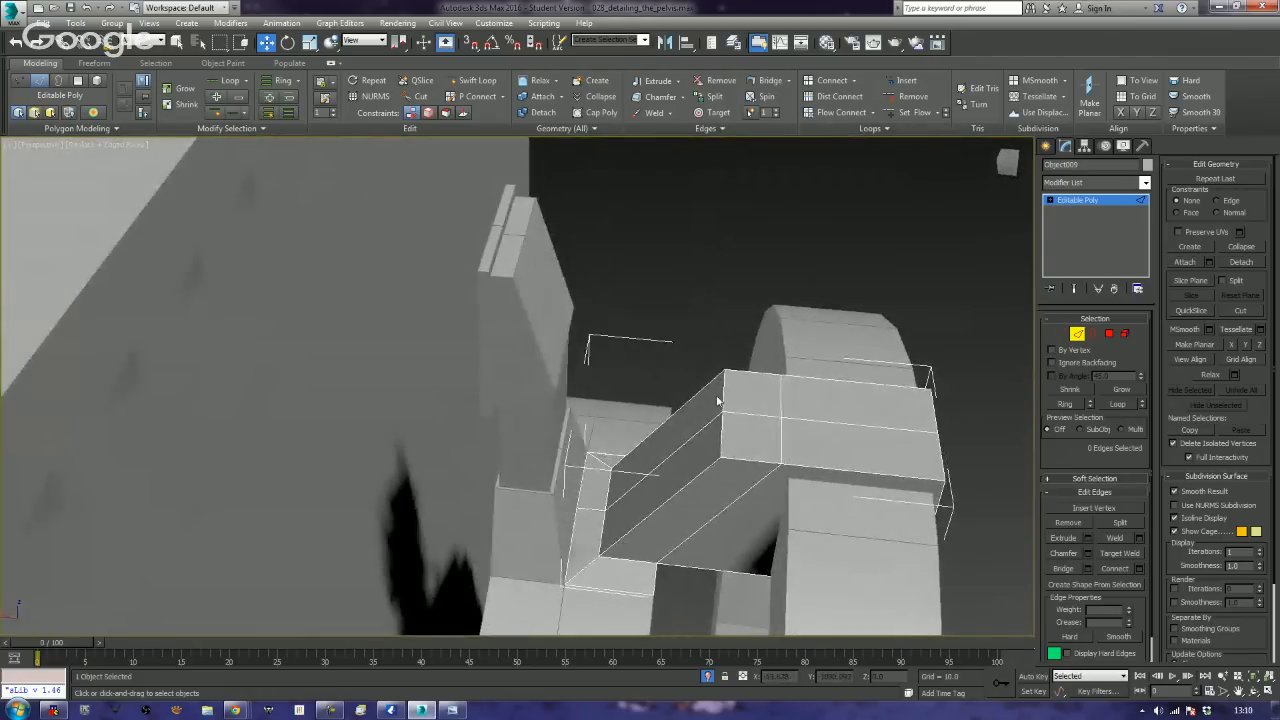
click(720, 402)
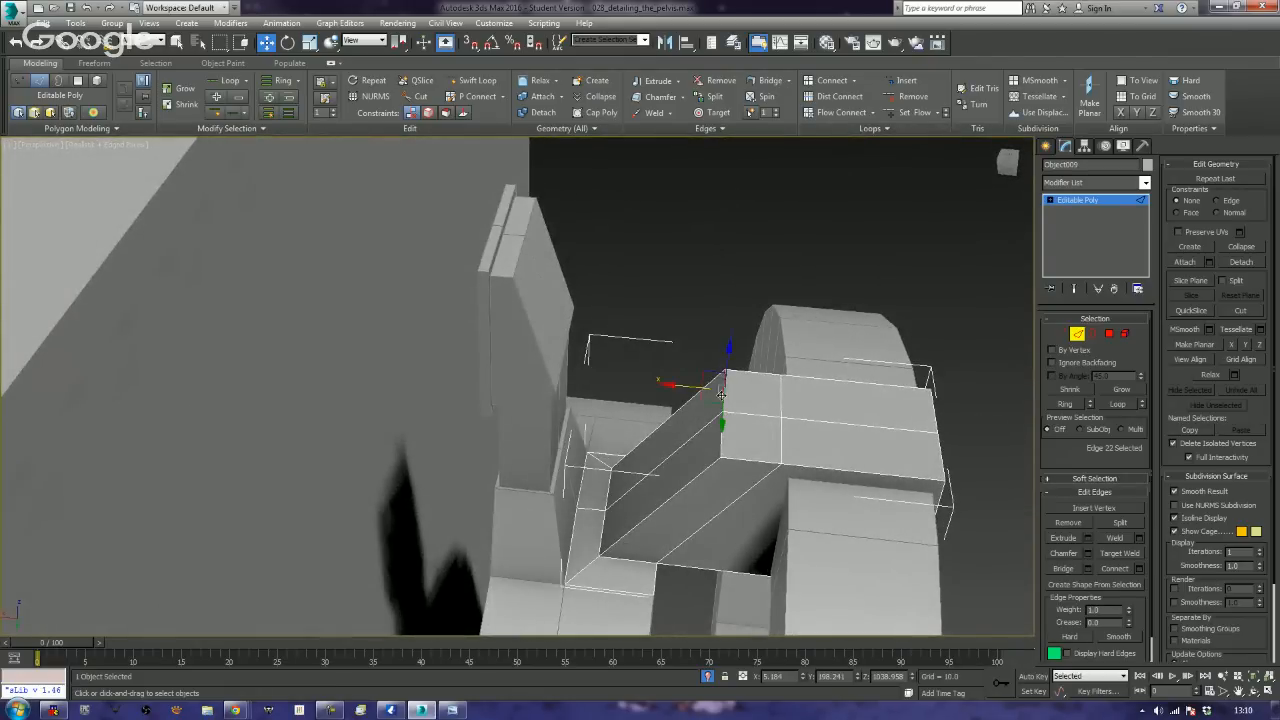
click(1065, 553)
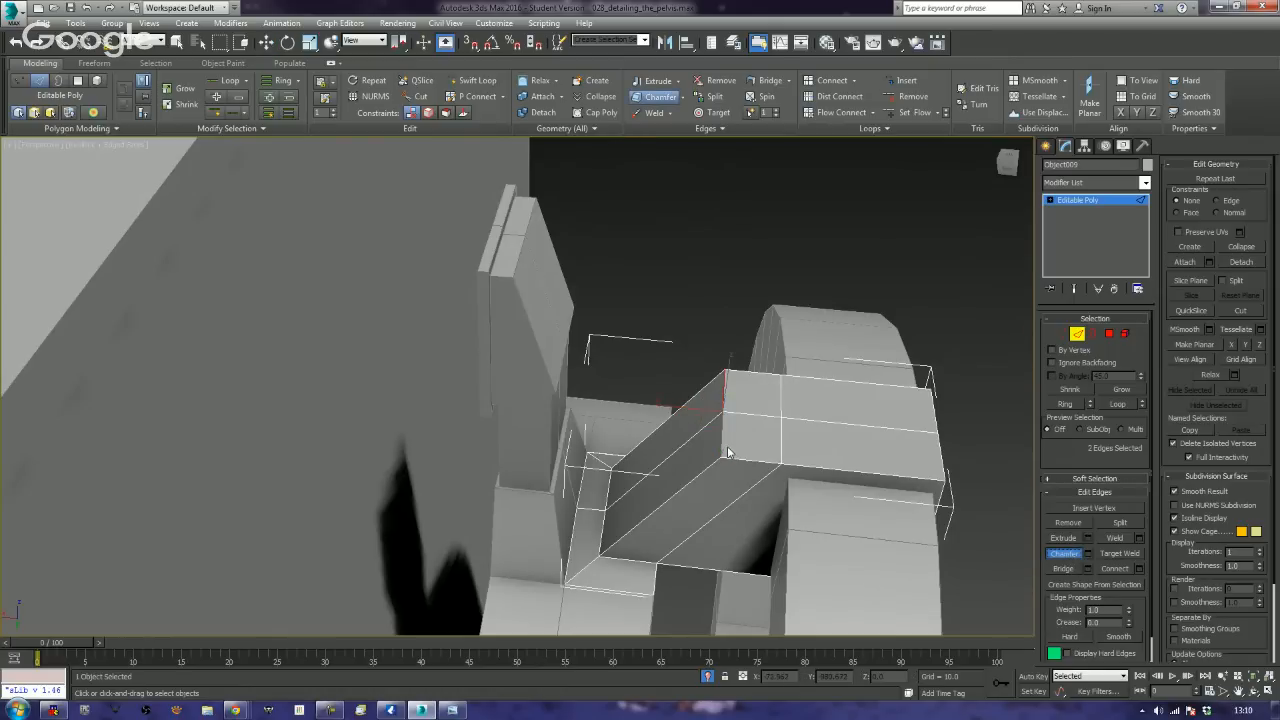
drag(722, 443, 734, 423)
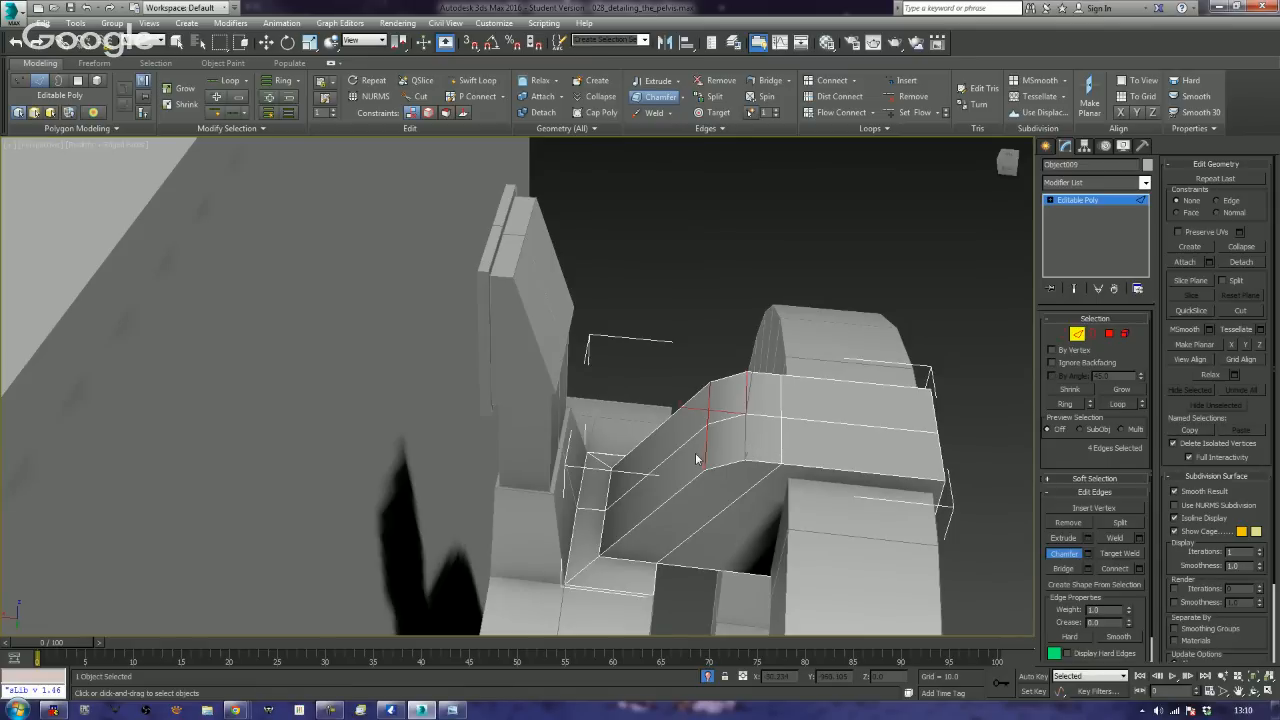
drag(744, 449, 762, 443)
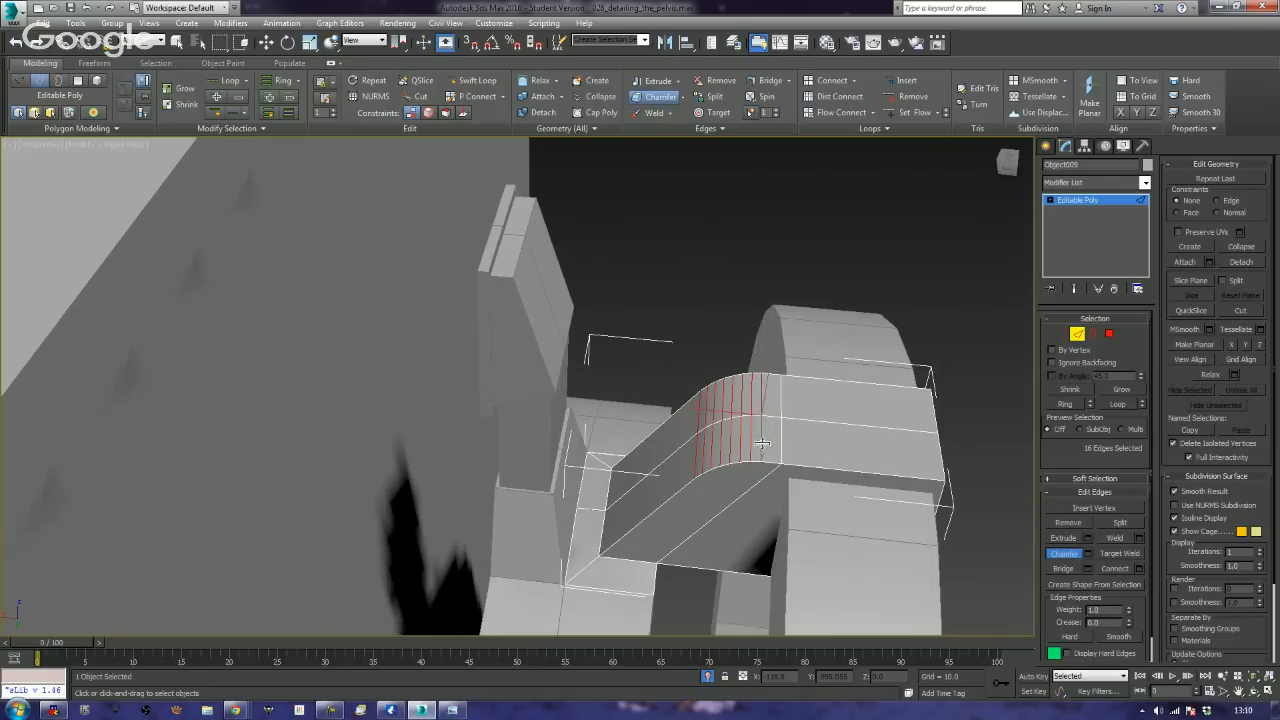
click(850, 287)
- Try to scale the two end polygons of the arm, and finish polygon editing
alt+middle_drag(850, 287, 898, 388)
scroll(948, 440, up, 5)
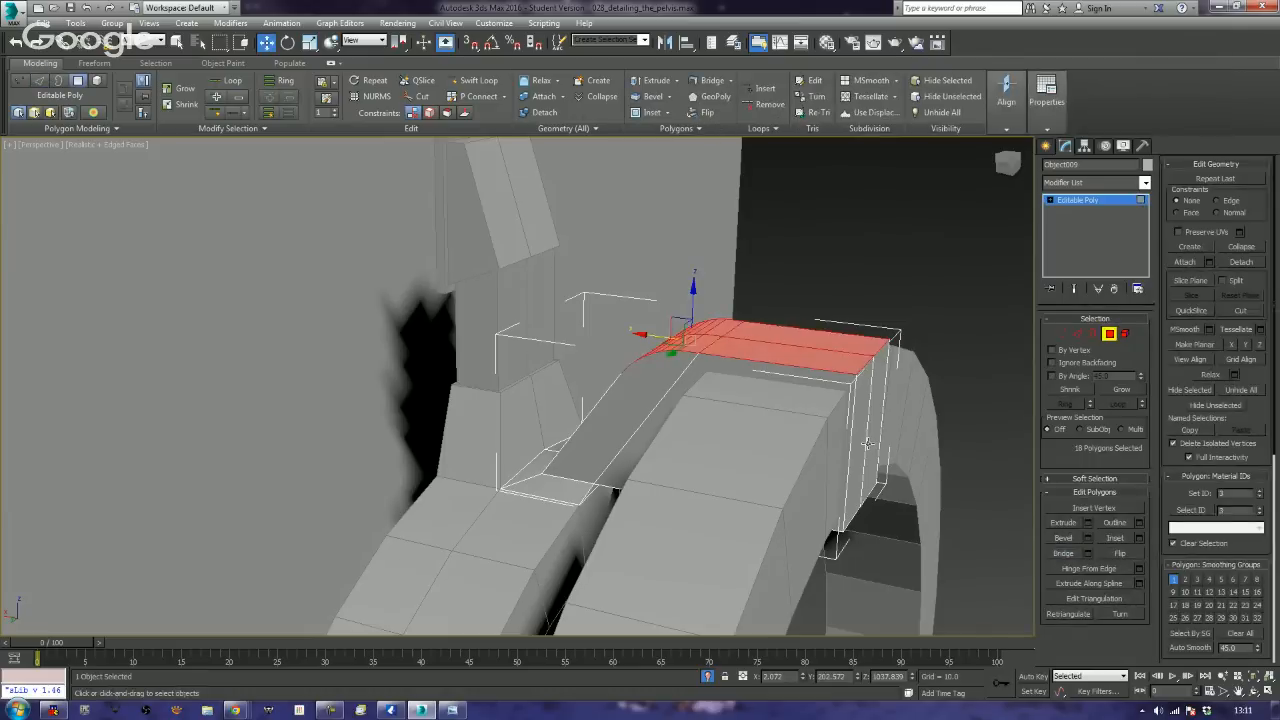
click(879, 390)
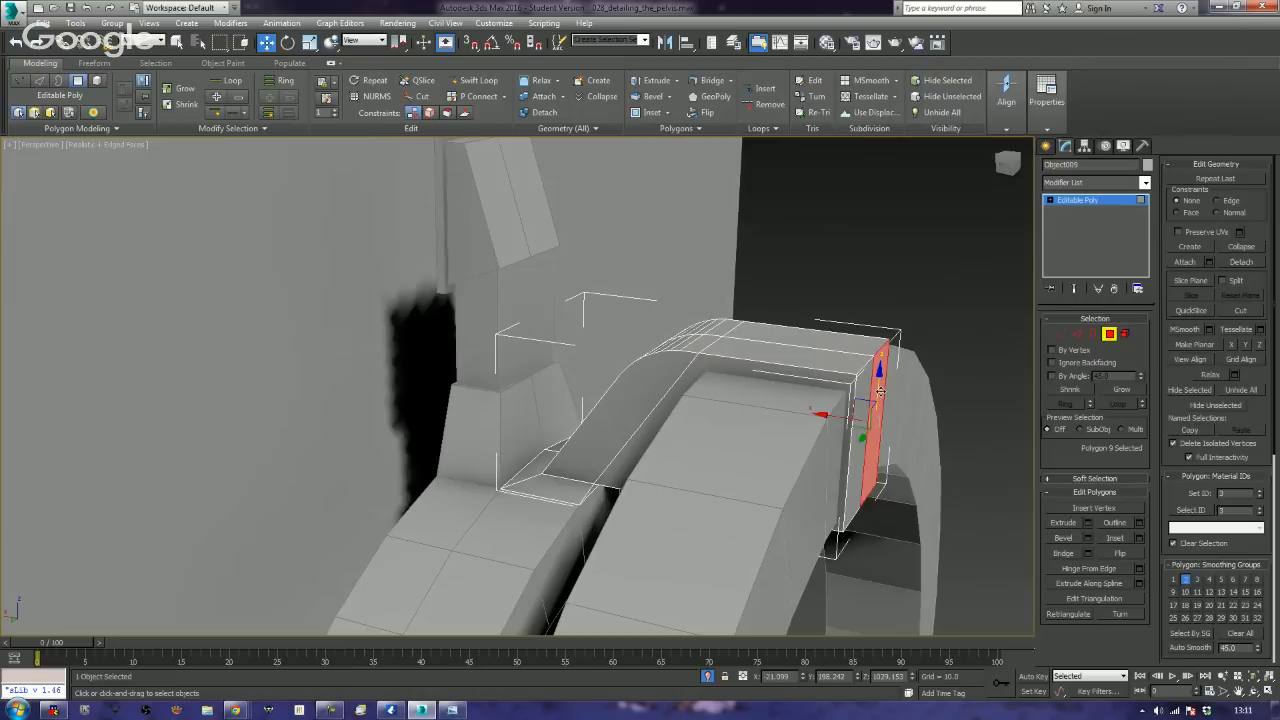
ctrl+click(853, 455)
key(e)
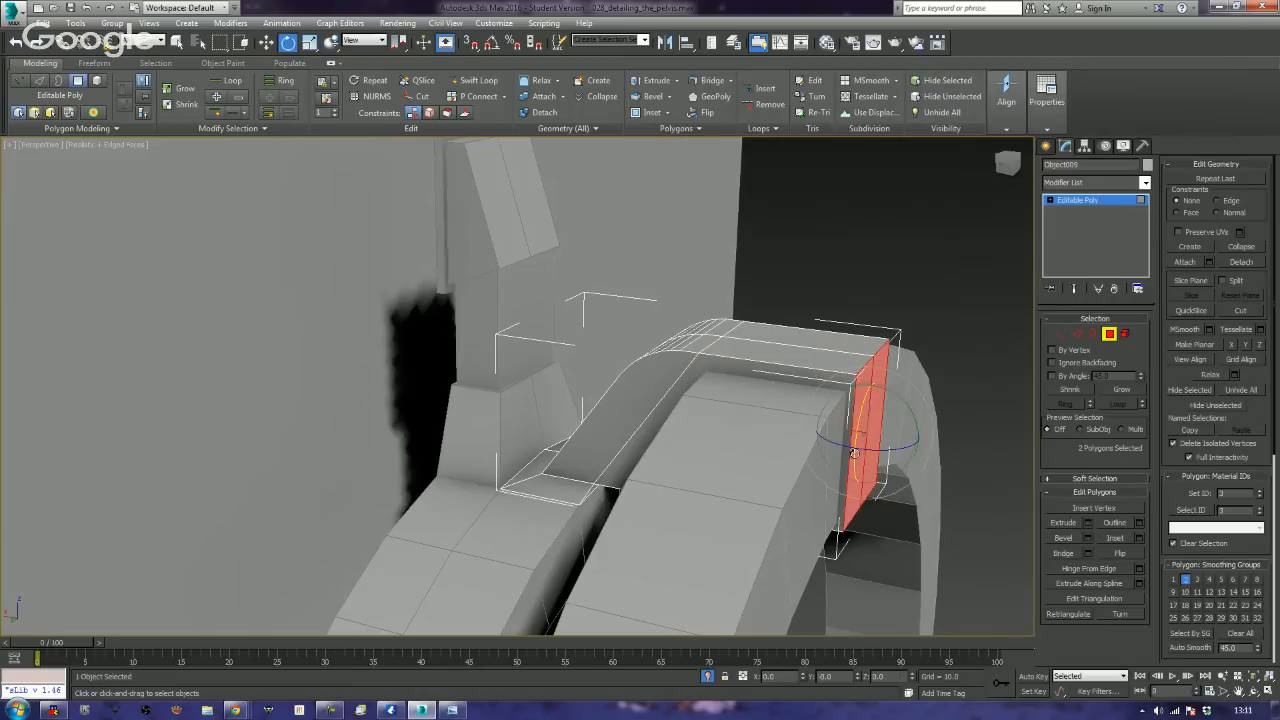
key(r)
drag(929, 440, 17, 342)
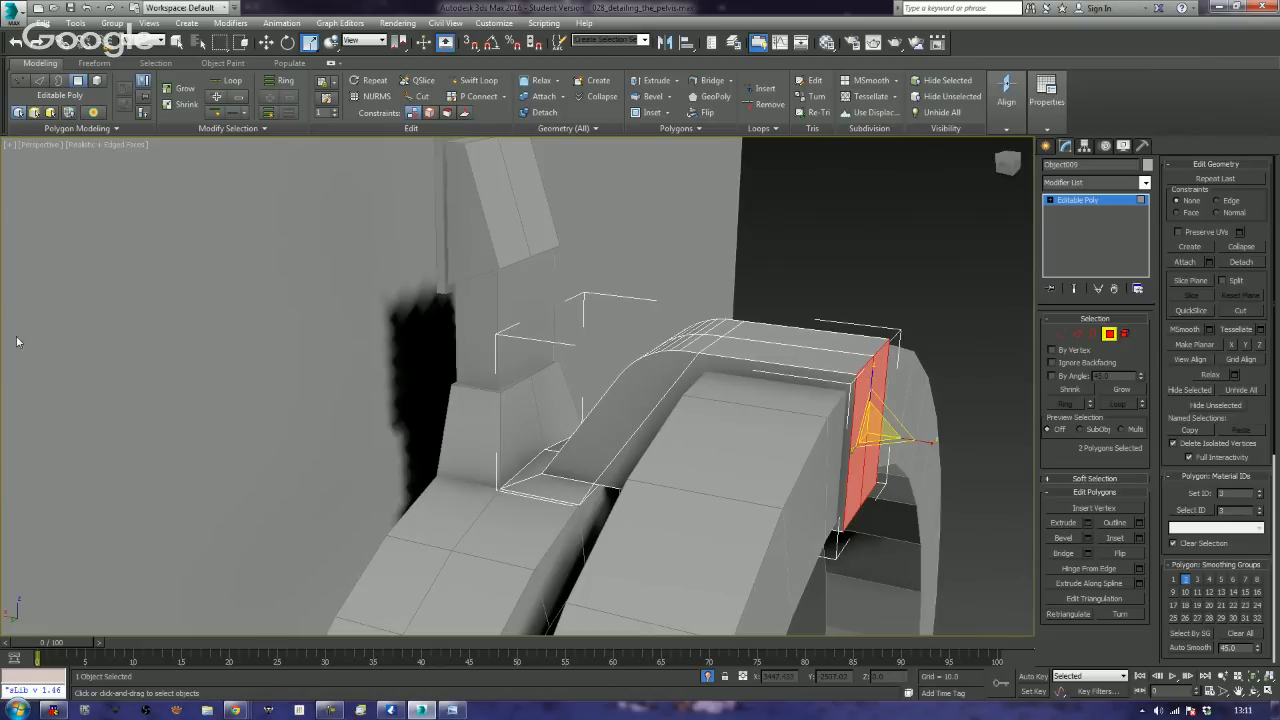
click(1108, 334)
- Create one scaled-up copy of the larger front ring, enlarged to about 152.4 in X and Y
alt+middle_drag(974, 409, 869, 484)
click(835, 481)
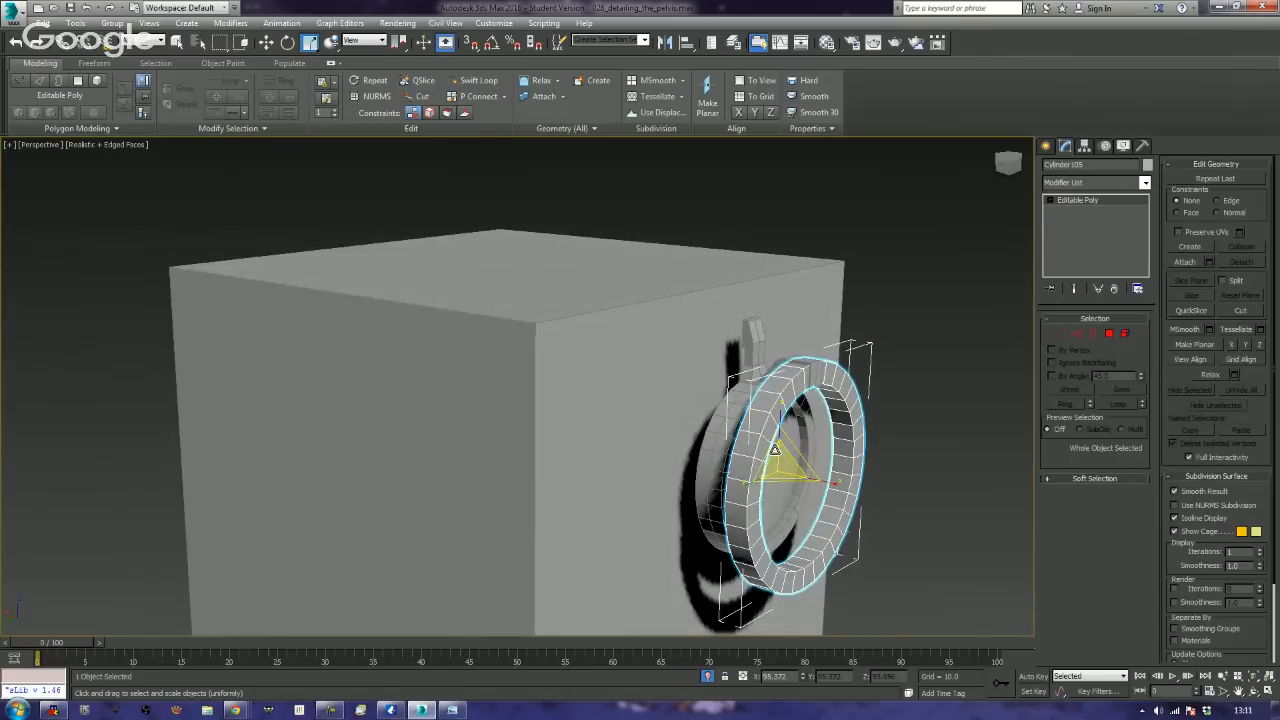
shift+drag(762, 442, 755, 423)
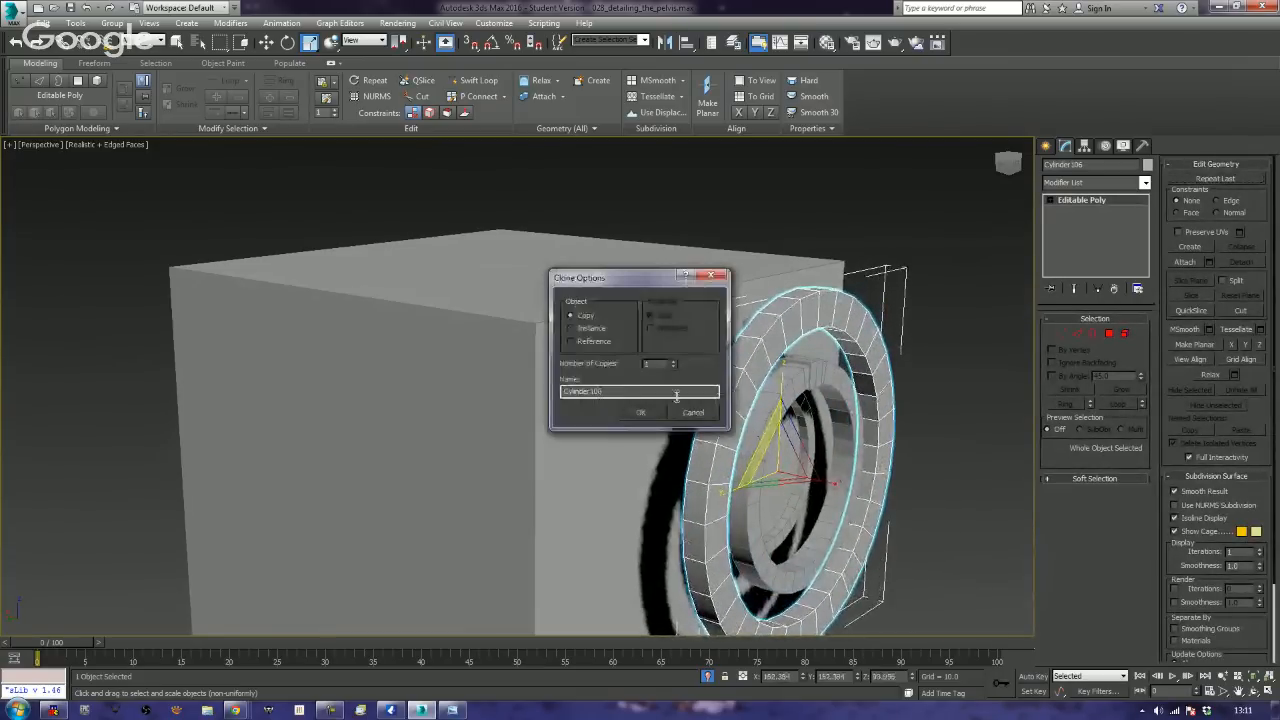
click(643, 415)
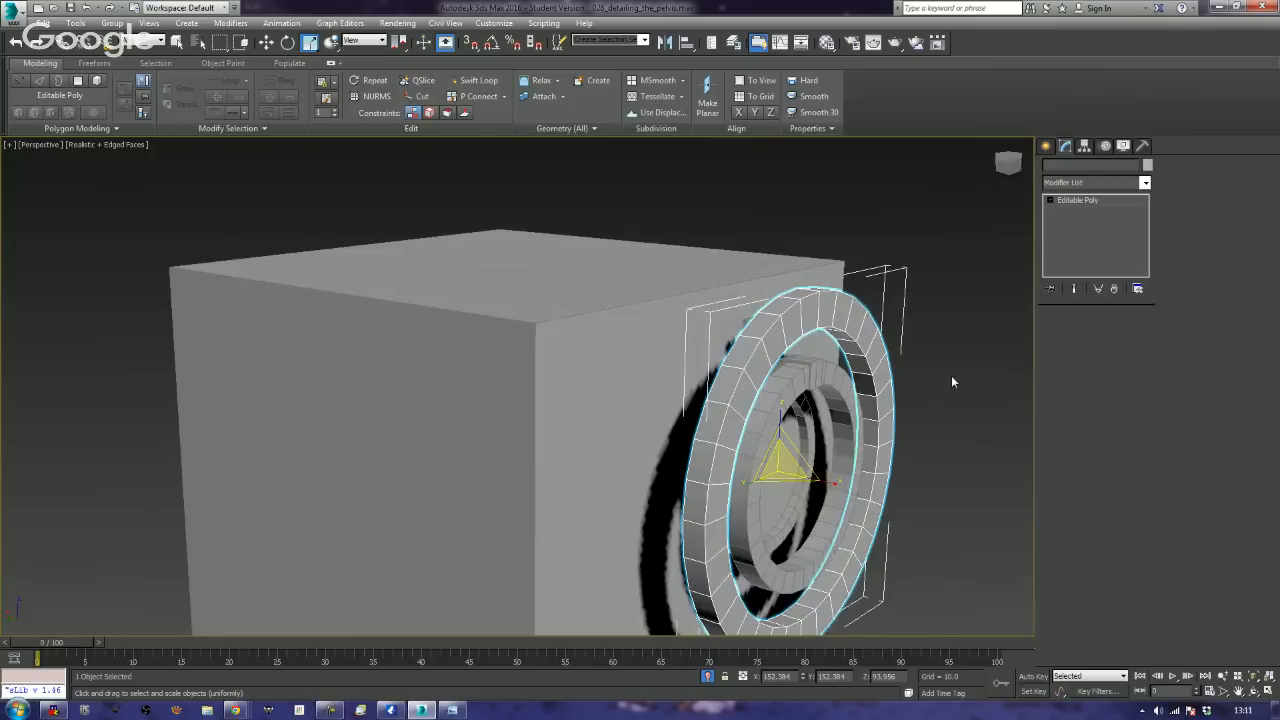
- Scale the copied ring's 32 outer polygons slightly inward to thin its band
click(1108, 333)
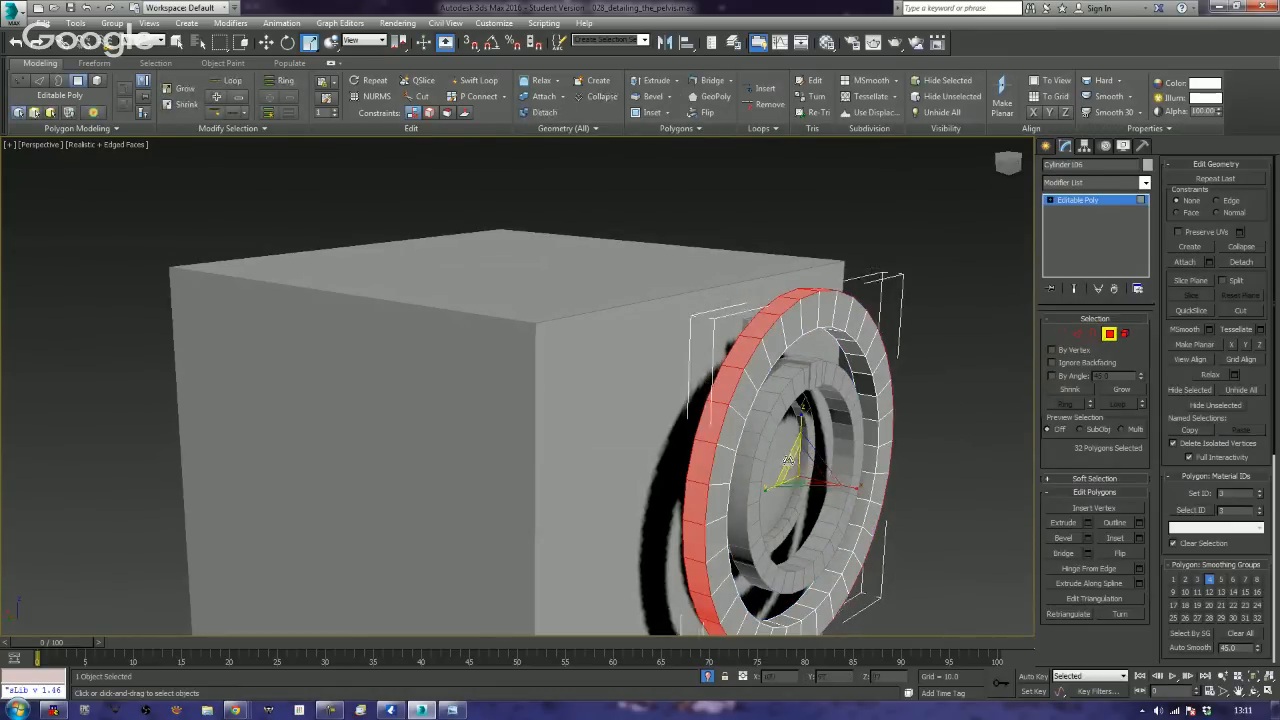
drag(781, 464, 790, 462)
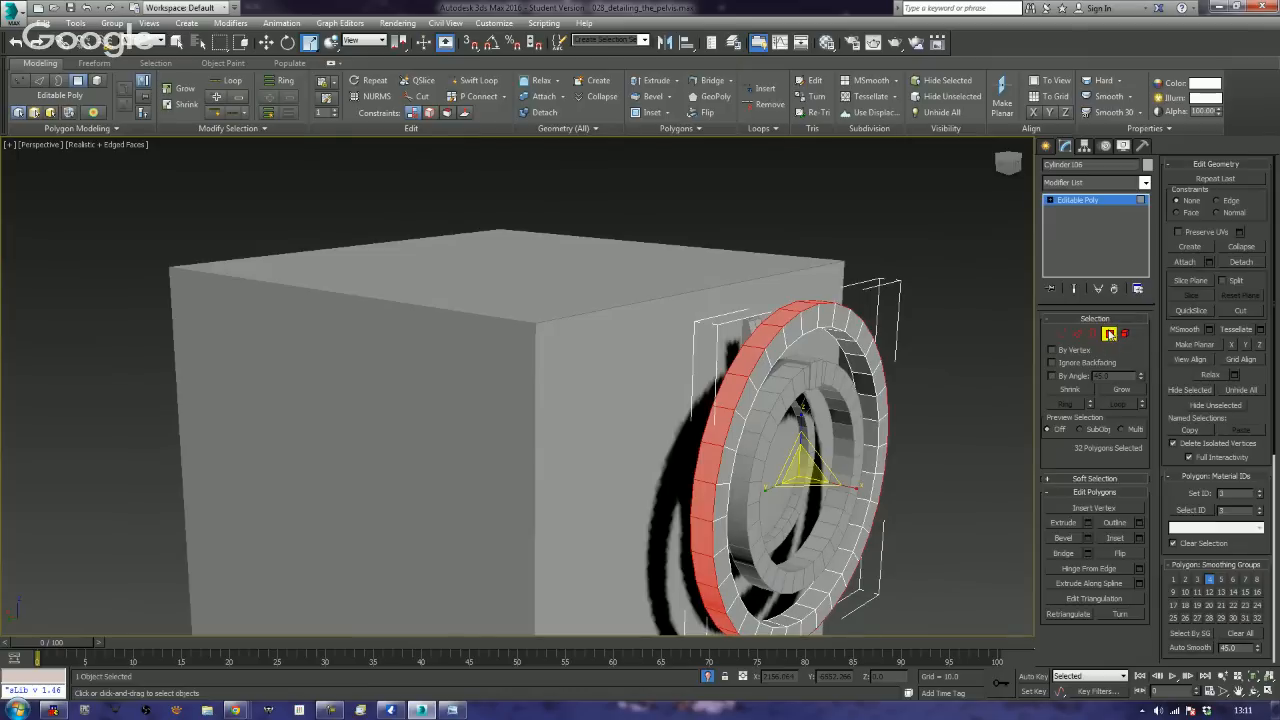
click(1109, 334)
- Delete the lower and side polygons of the copied ring in the Left view, keeping only the upper arc over the post
alt+middle_drag(932, 429, 880, 458)
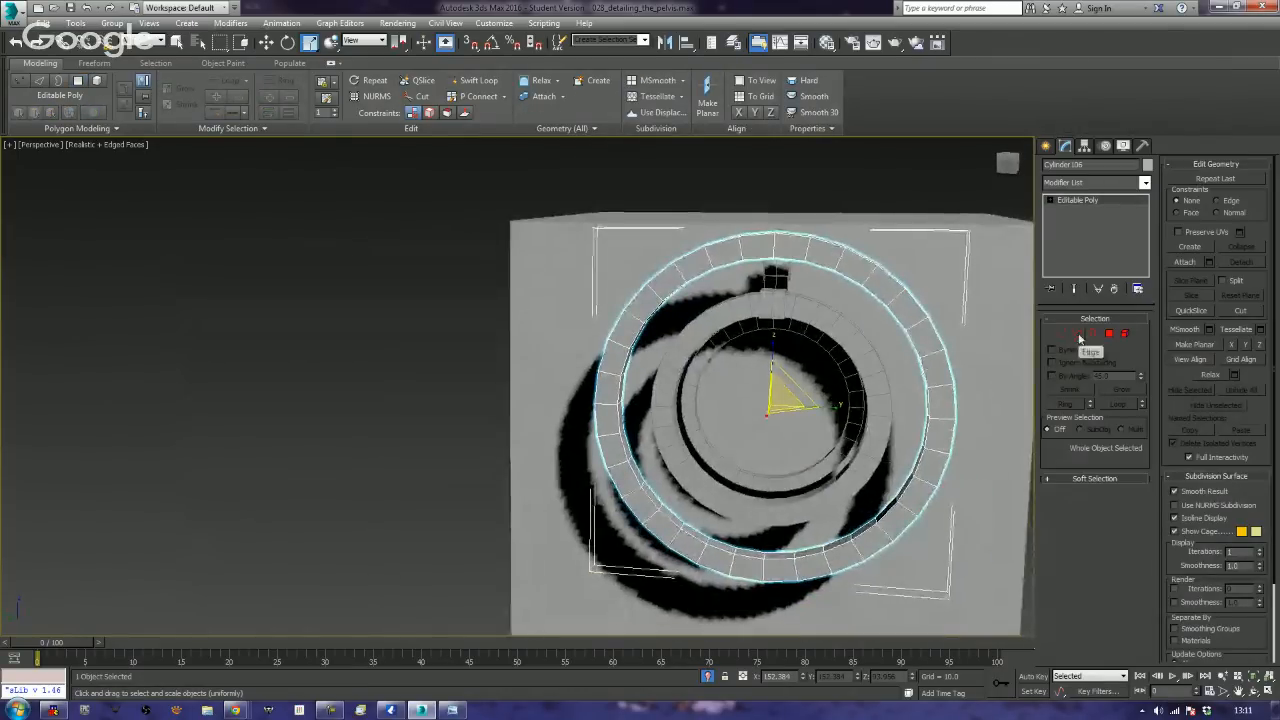
click(1109, 334)
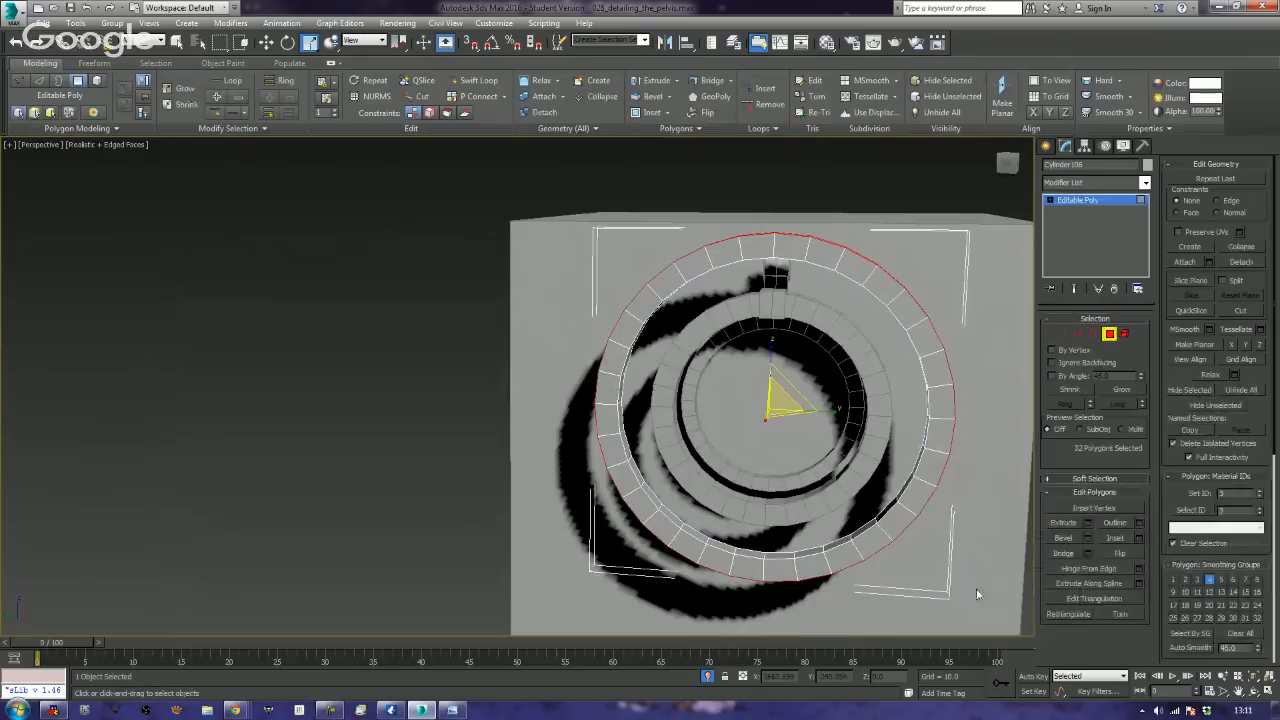
drag(970, 612, 478, 374)
key(l)
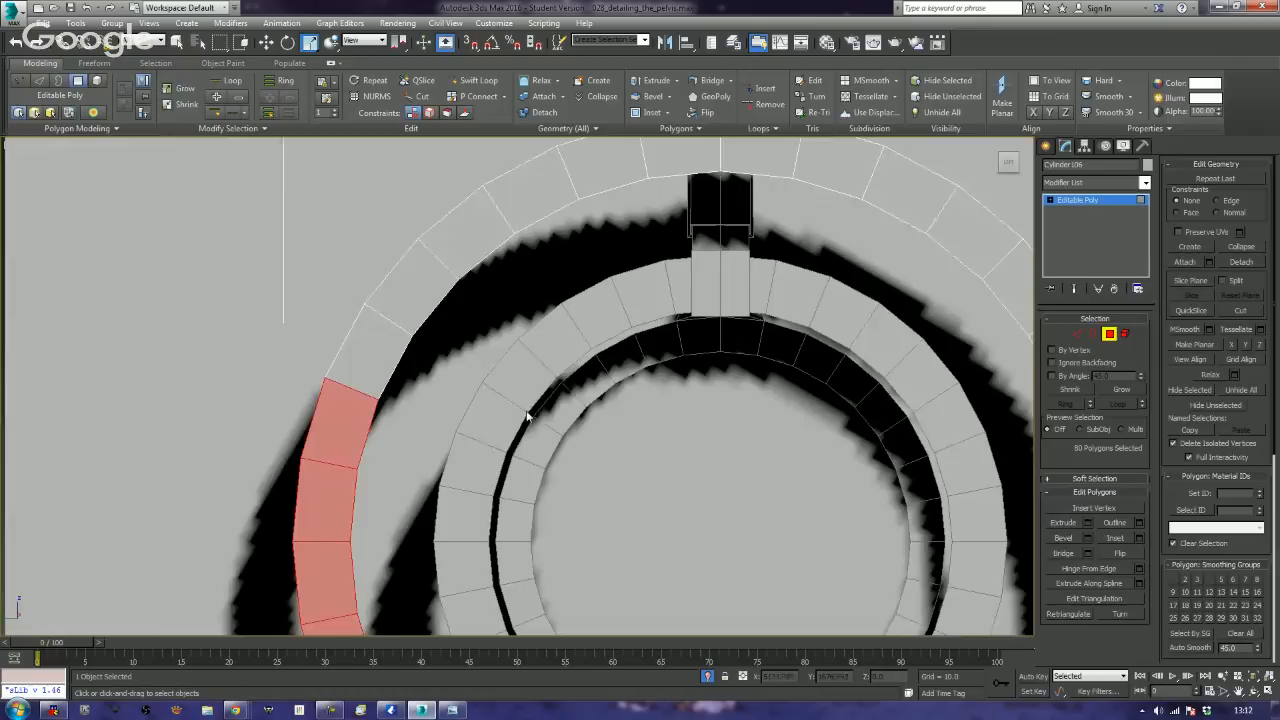
scroll(633, 393, down, 4)
middle_drag(633, 393, 662, 413)
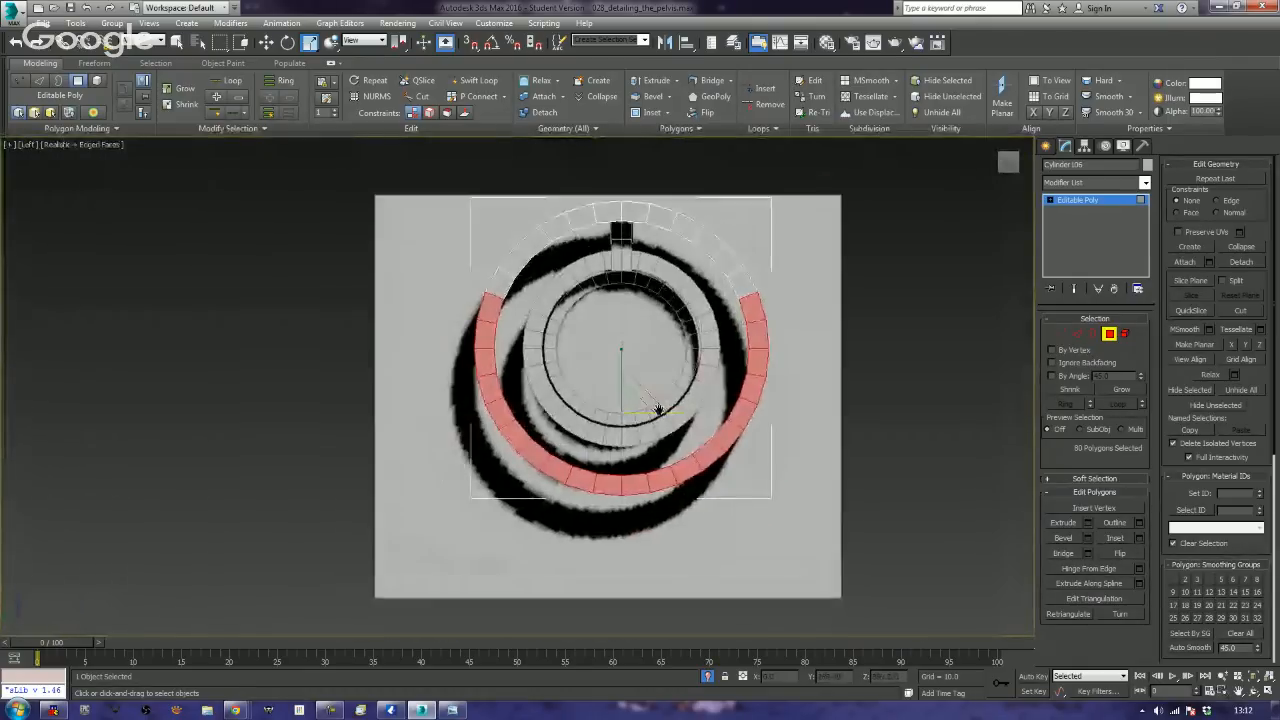
drag(904, 580, 657, 453)
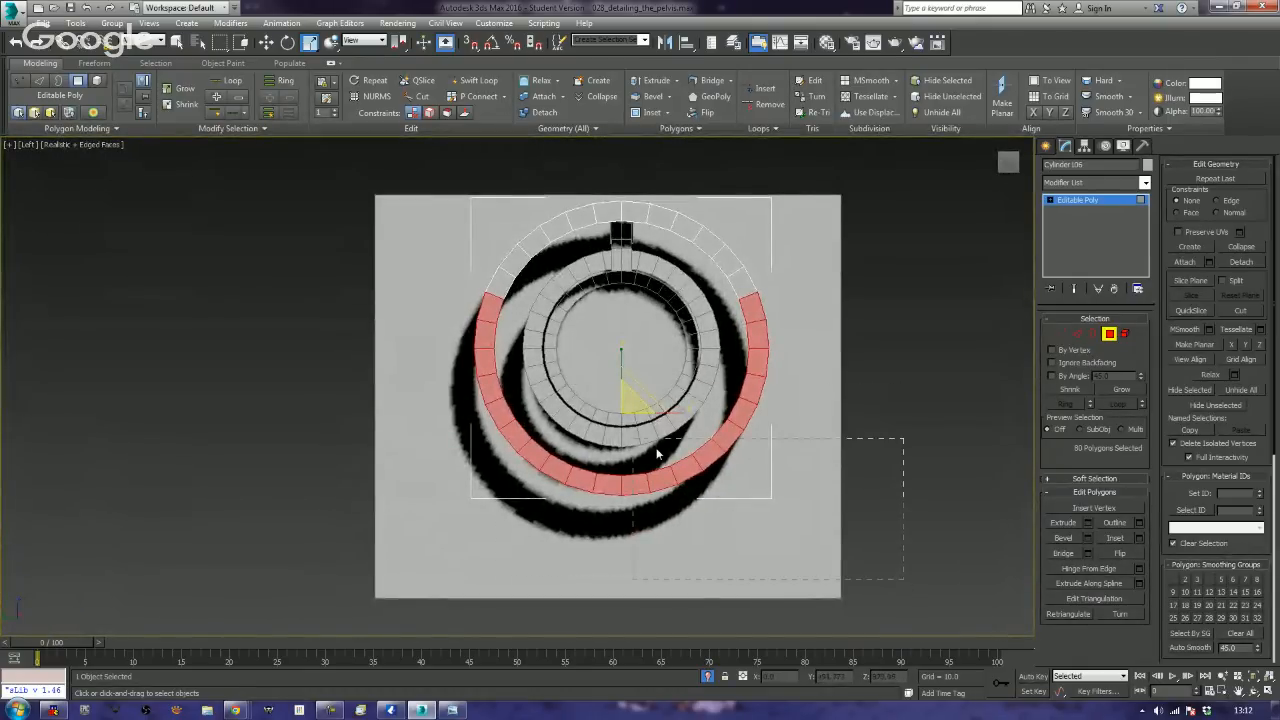
drag(346, 331, 346, 295)
key(Delete)
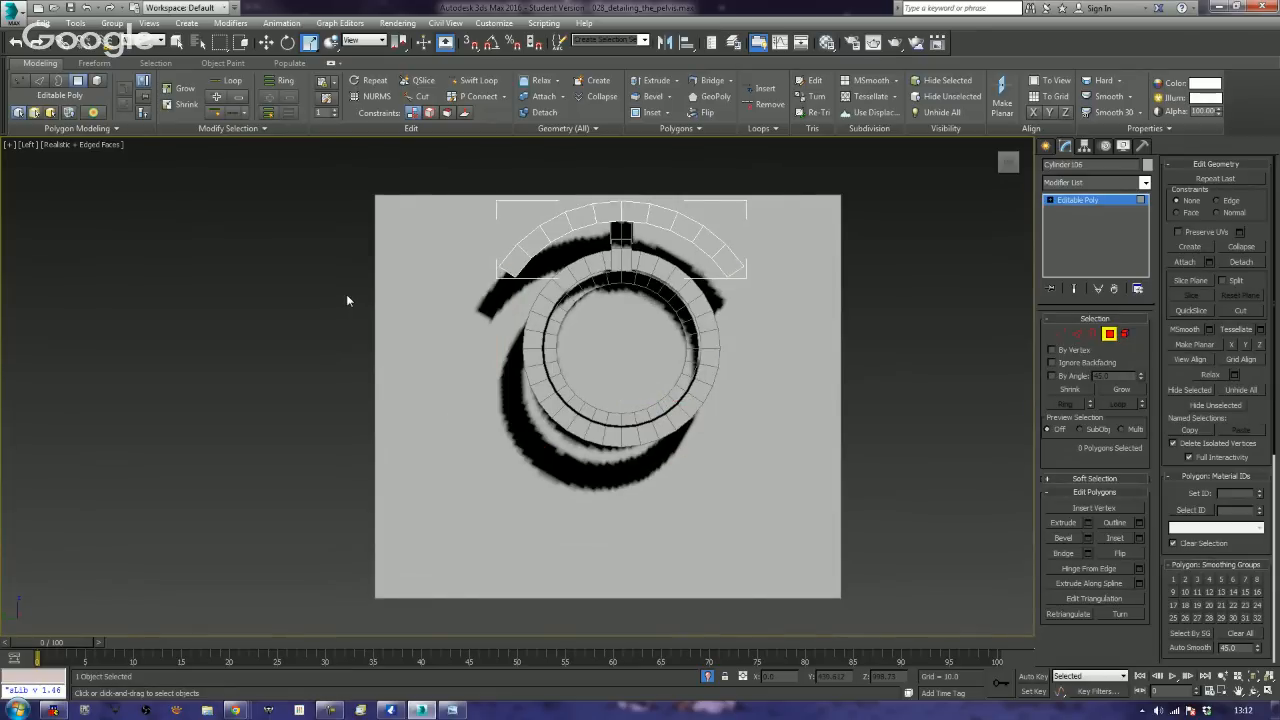
key(p)
scroll(346, 294, up, 5)
alt+middle_drag(489, 423, 1034, 327)
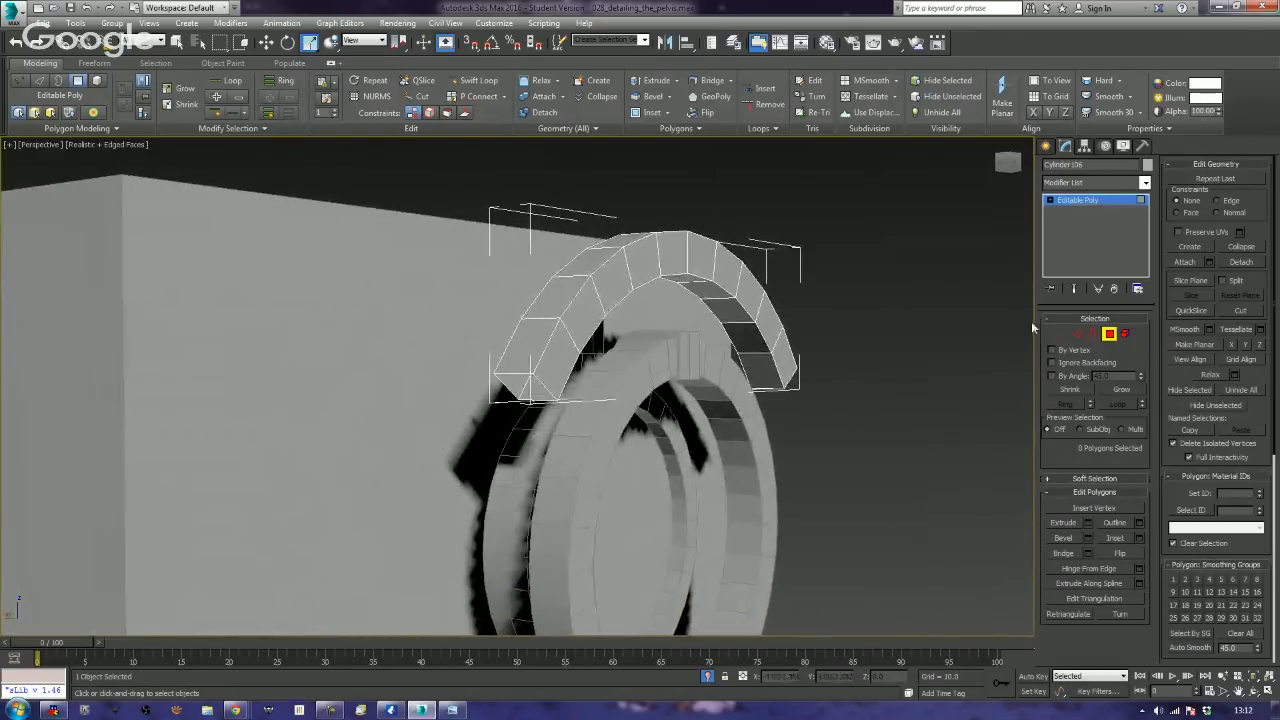
- Cap the two open ends of the upper arc and finish border editing
click(1092, 334)
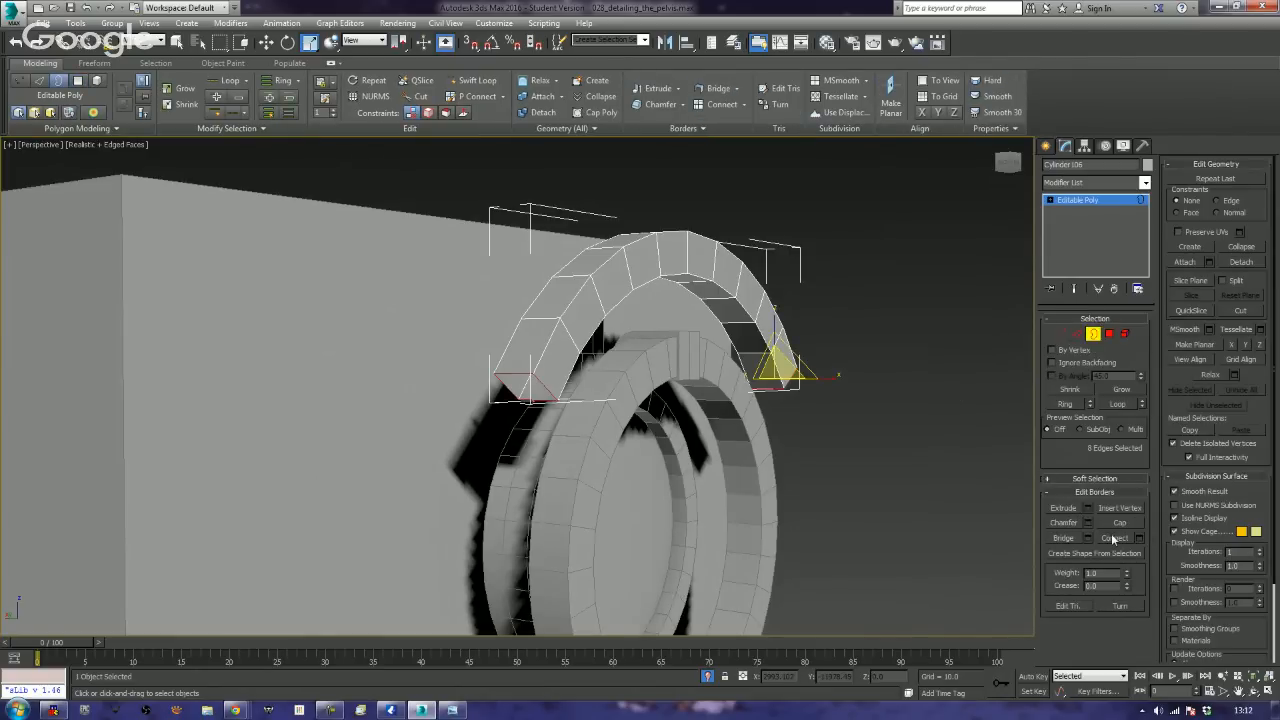
click(1119, 523)
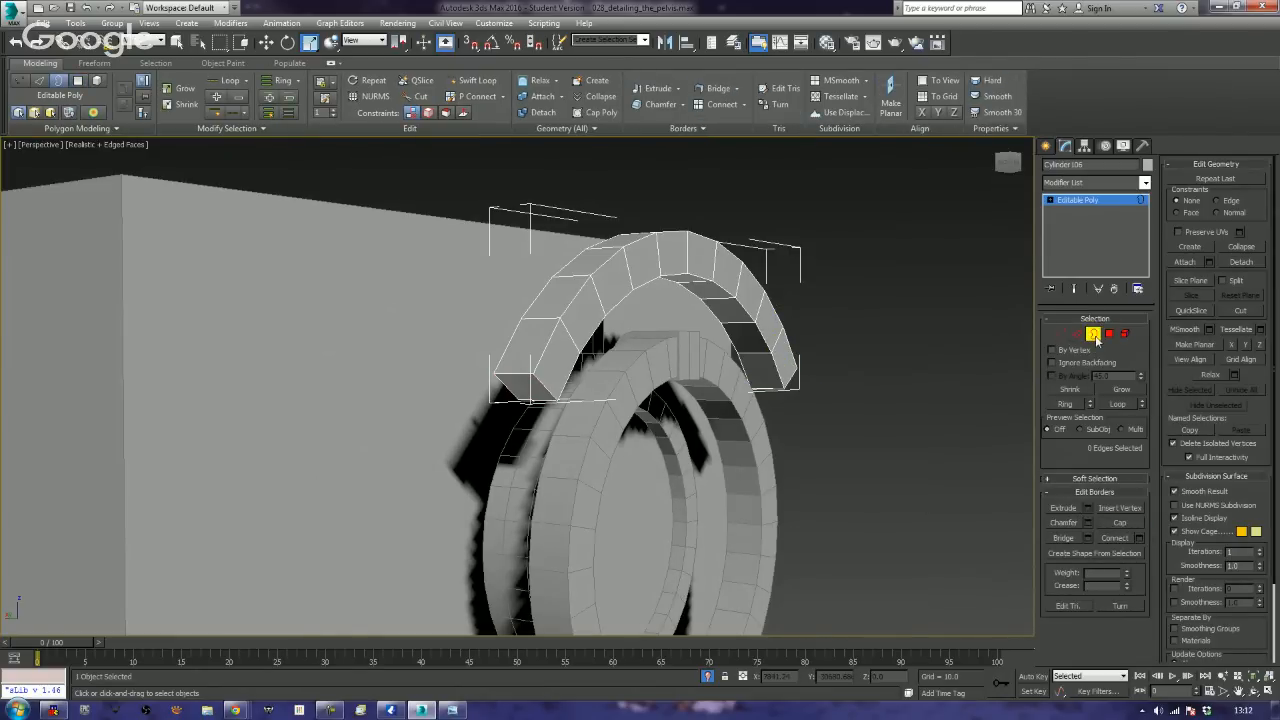
click(1094, 336)
- Move the capped arc outward along X until it stands clear in front of the larger front ring
alt+middle_drag(860, 455, 920, 457)
key(w)
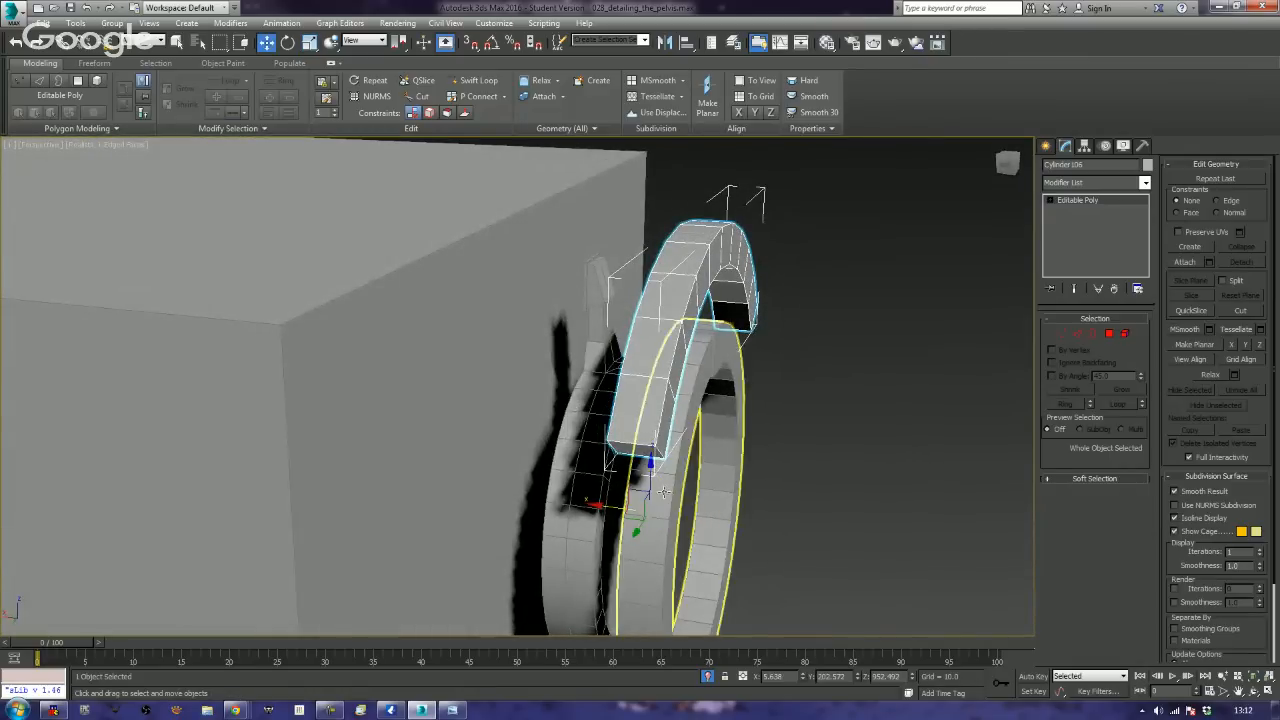
drag(663, 492, 671, 505)
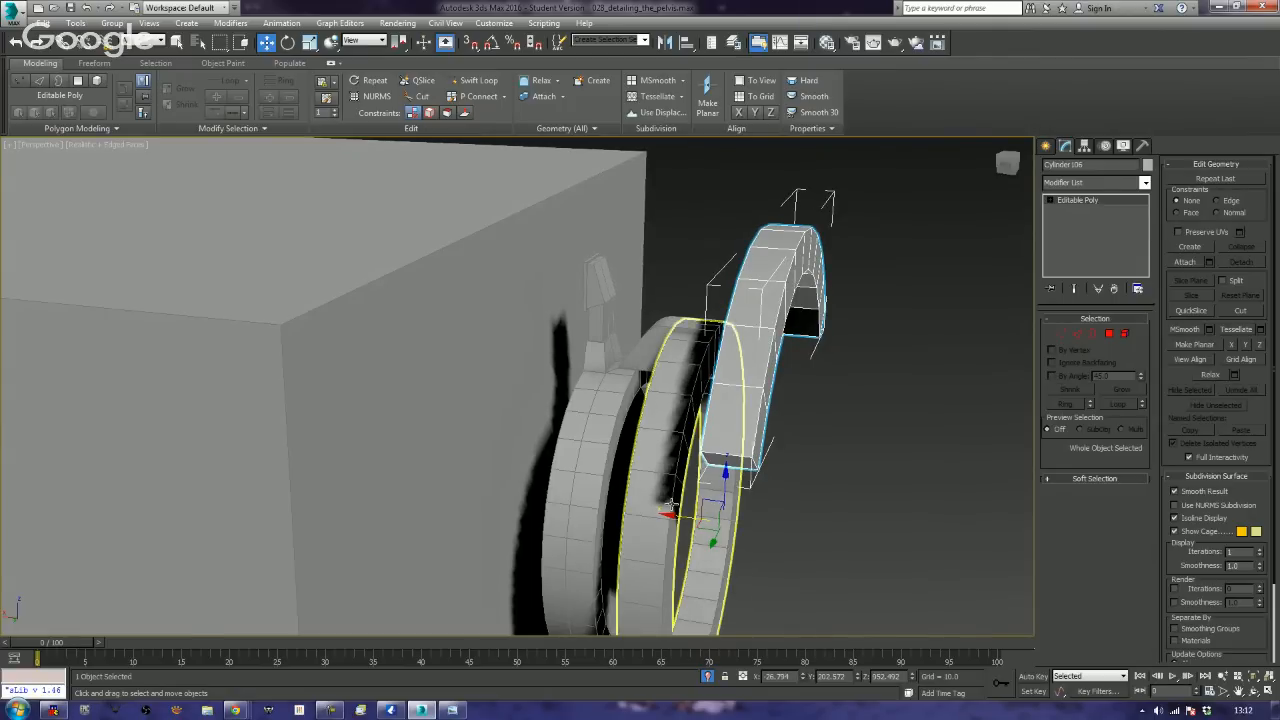
- Hide the large pelvis box so only the joint parts remain in view
scroll(690, 490, down, 5)
alt+middle_drag(770, 465, 654, 517)
scroll(764, 487, up, 4)
alt+middle_drag(764, 487, 545, 390)
click(540, 437)
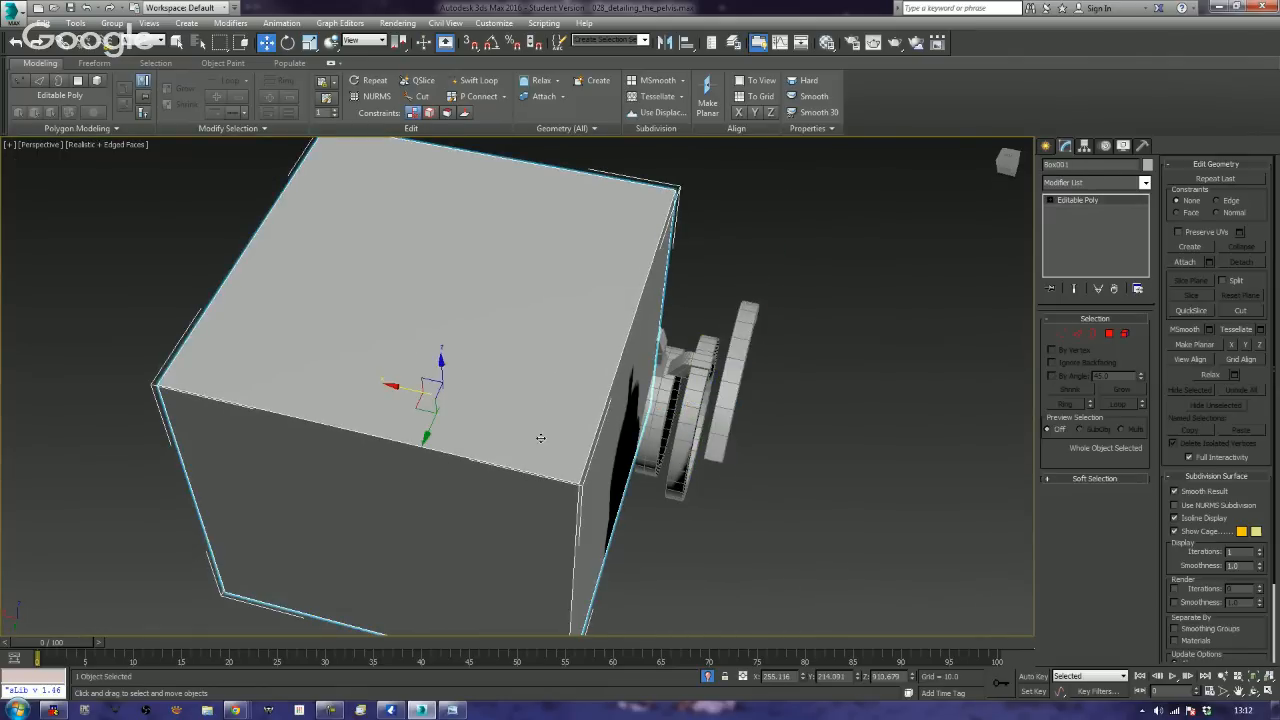
right_click(457, 393)
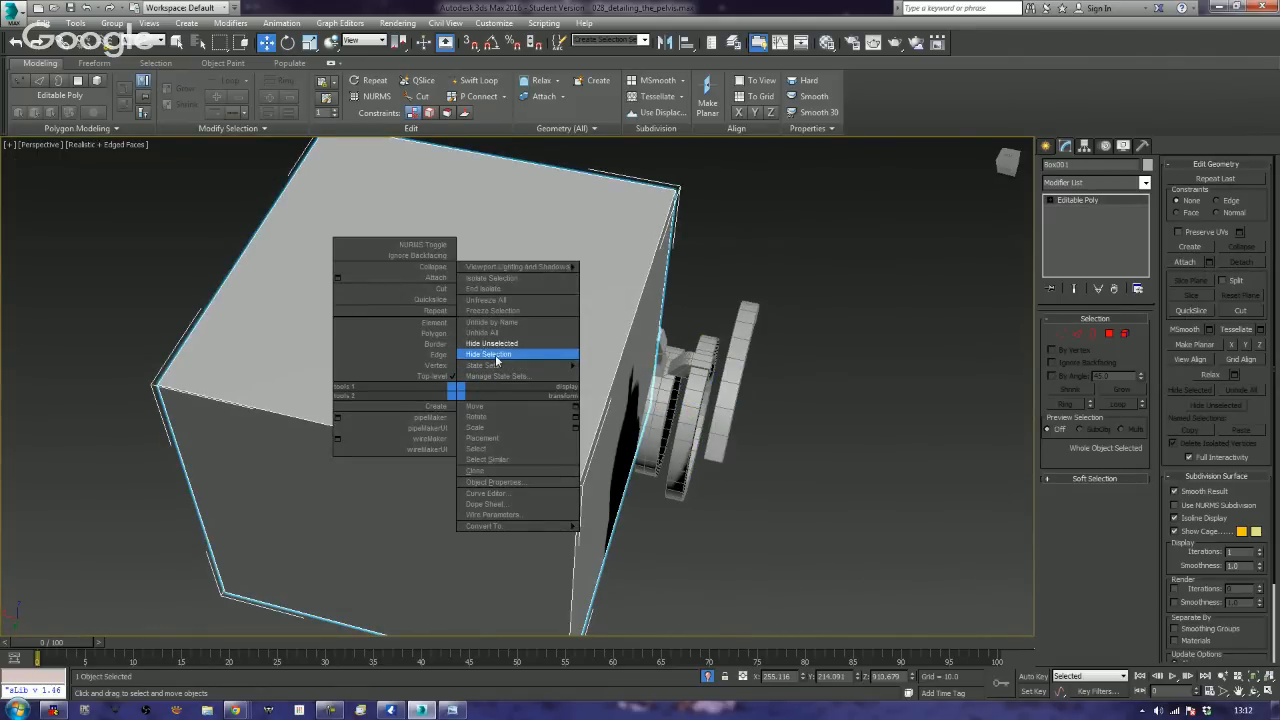
click(498, 357)
- Create one copy of the block crossing the front ring, placed beside the rings at about Y 338.95
alt+middle_drag(506, 413, 580, 363)
scroll(667, 441, up, 3)
scroll(645, 447, up, 3)
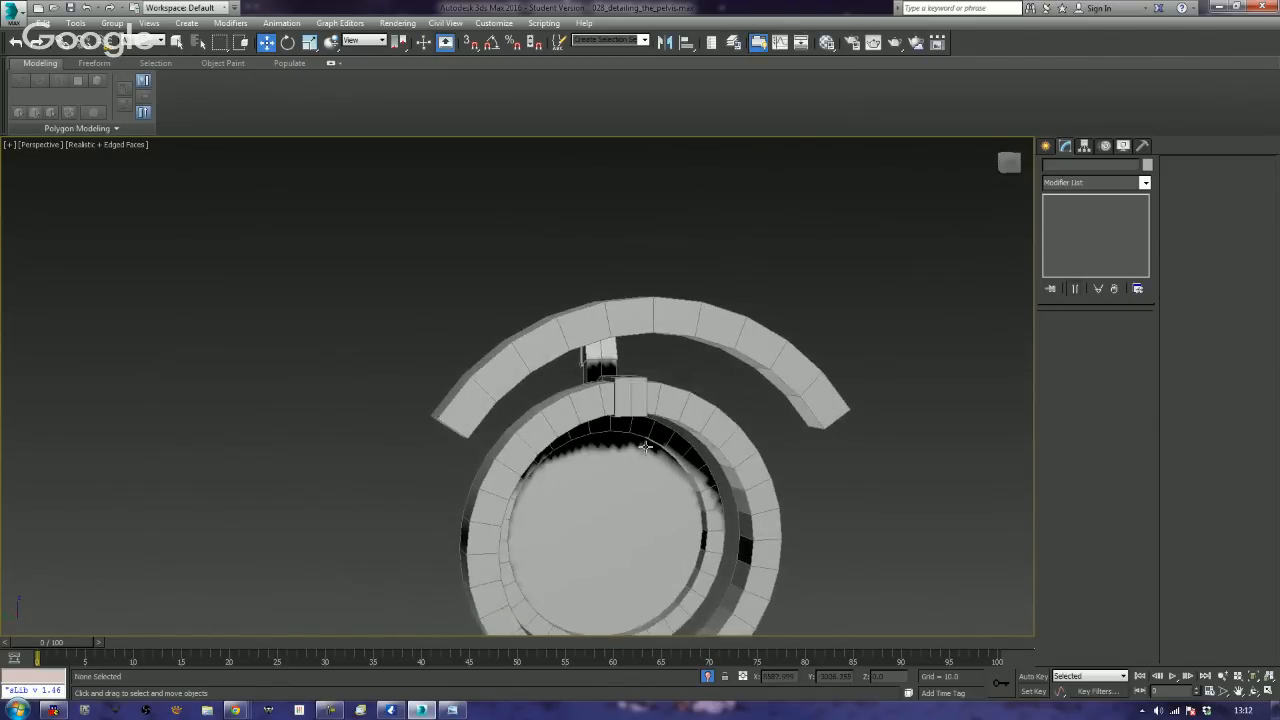
click(614, 393)
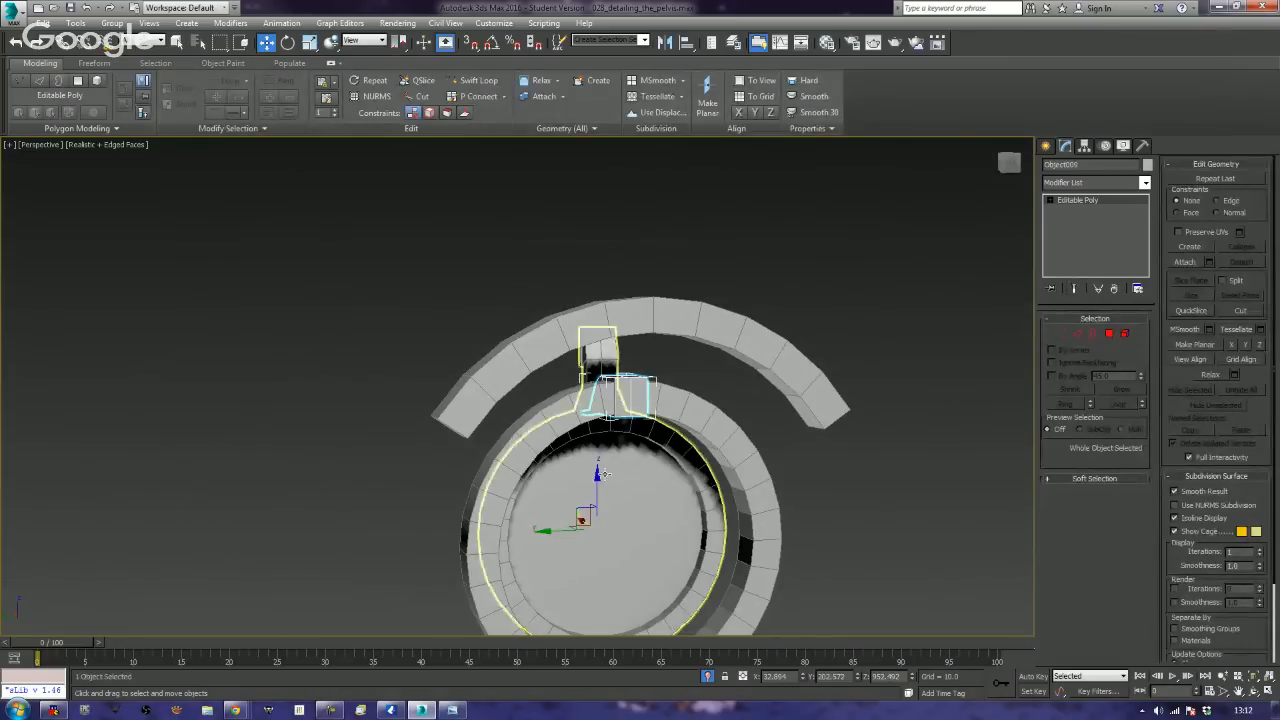
shift+drag(545, 533, 320, 561)
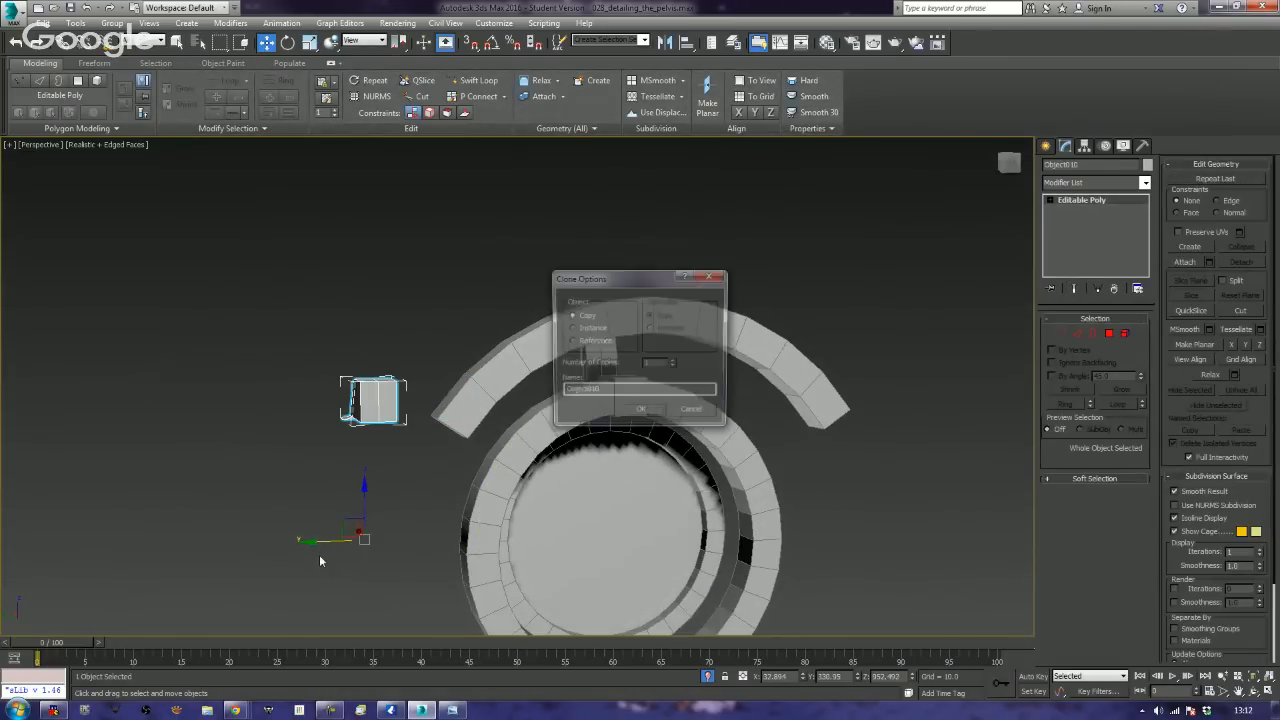
click(640, 412)
click(442, 288)
- Extrude the two front end polygons of the original block outward past the arc's outer face
mouse_move(442, 288)
alt+middle_down()
mouse_move(572, 443)
mouse_move(659, 427)
mouse_move(553, 418)
alt+middle_up()
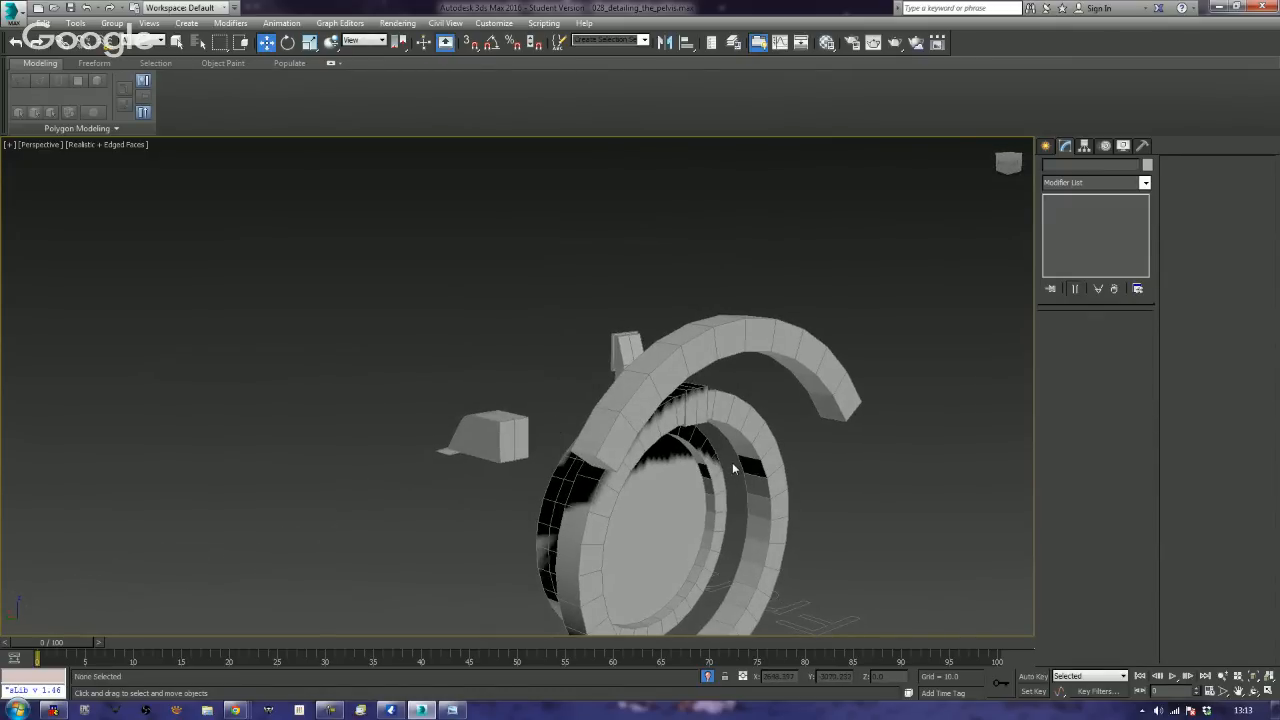
middle_drag(733, 468, 741, 413)
scroll(743, 418, up, 2)
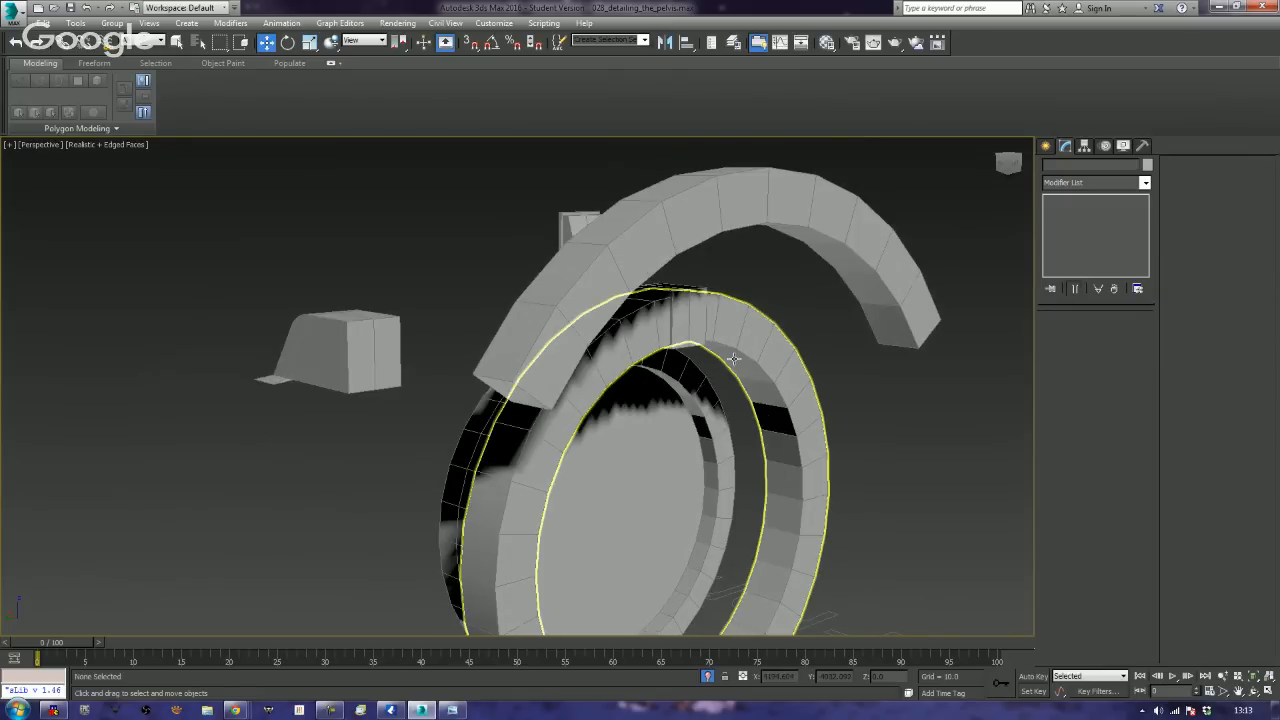
scroll(713, 411, up, 1)
mouse_move(738, 433)
alt+middle_down()
mouse_move(676, 391)
mouse_move(734, 408)
alt+middle_up()
click(648, 445)
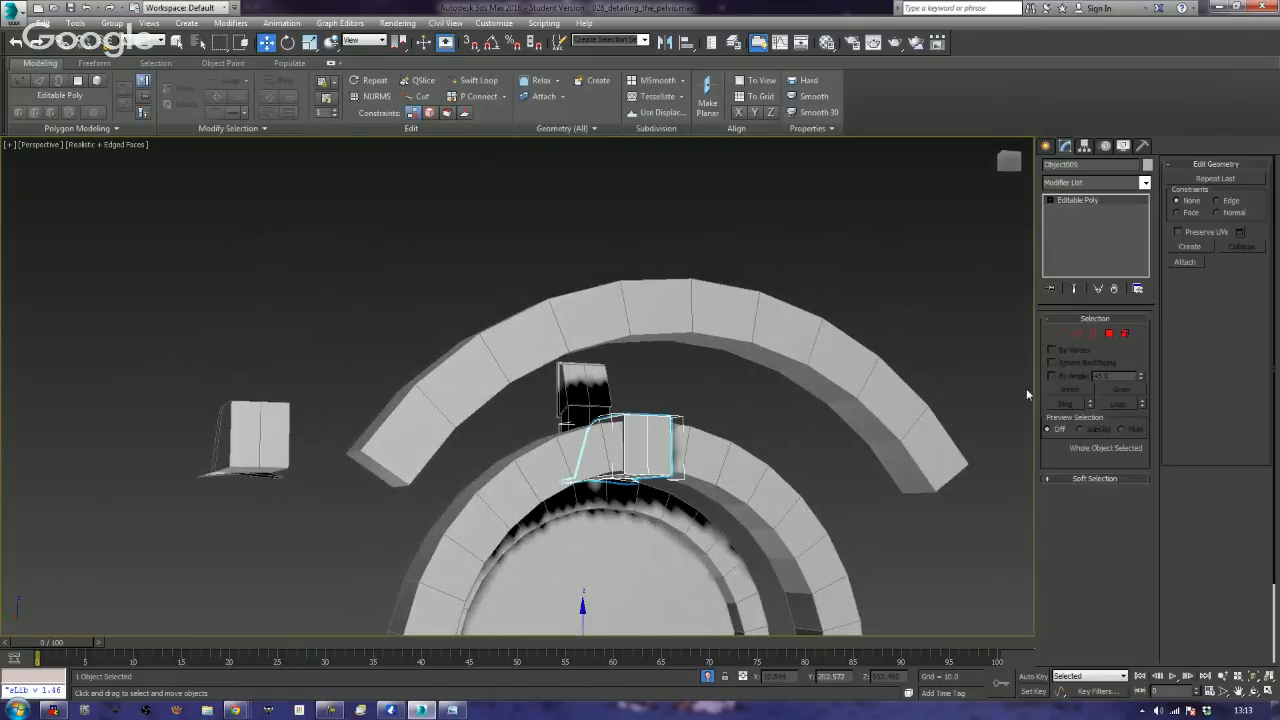
click(1109, 334)
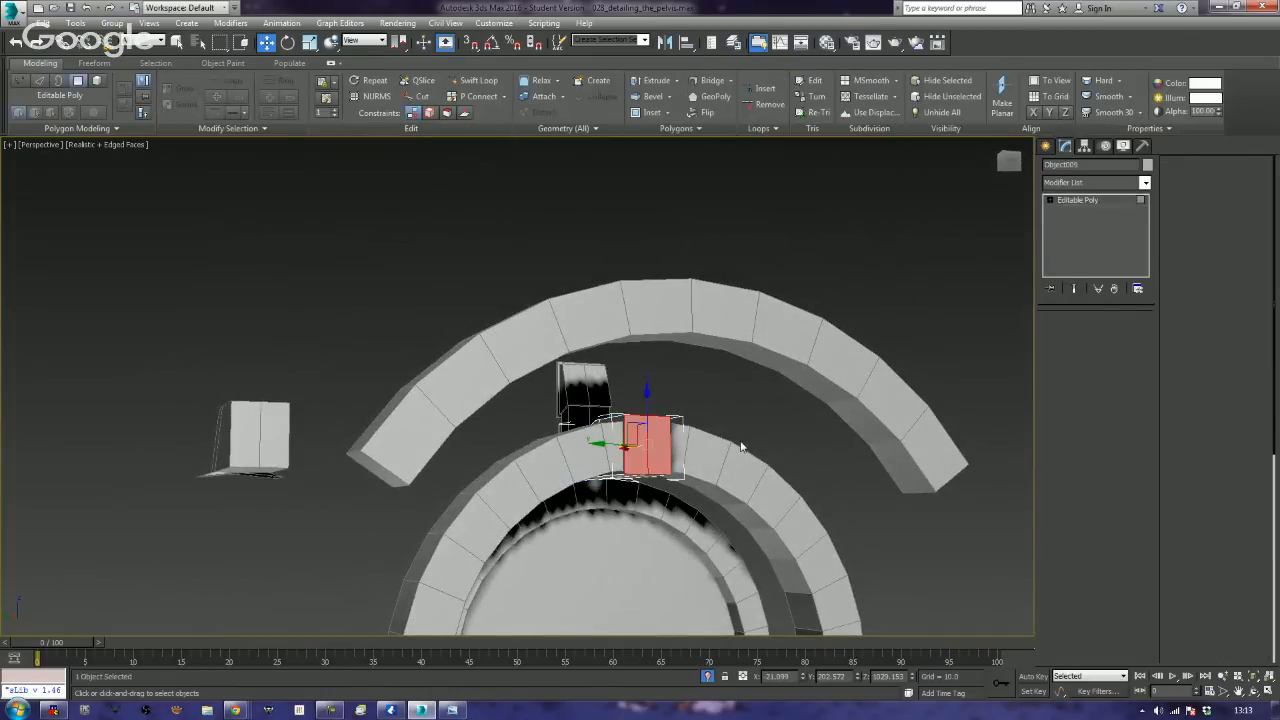
alt+middle_drag(580, 440, 652, 466)
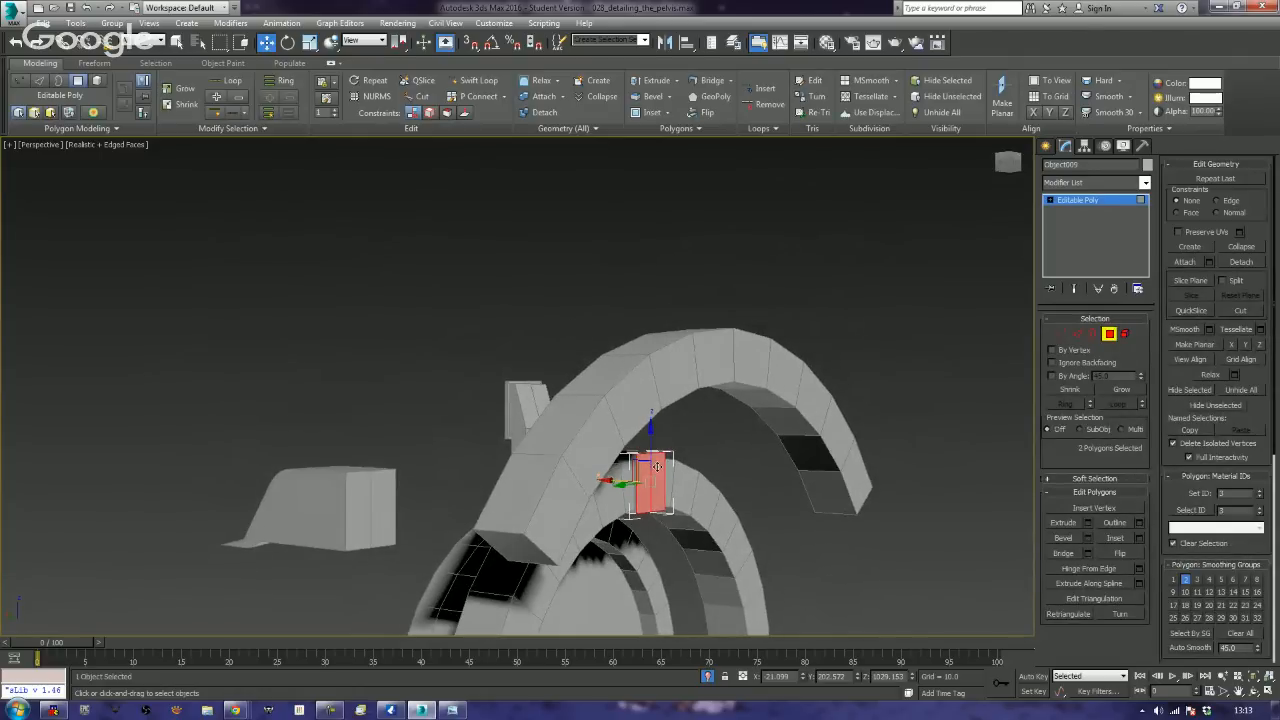
click(1054, 523)
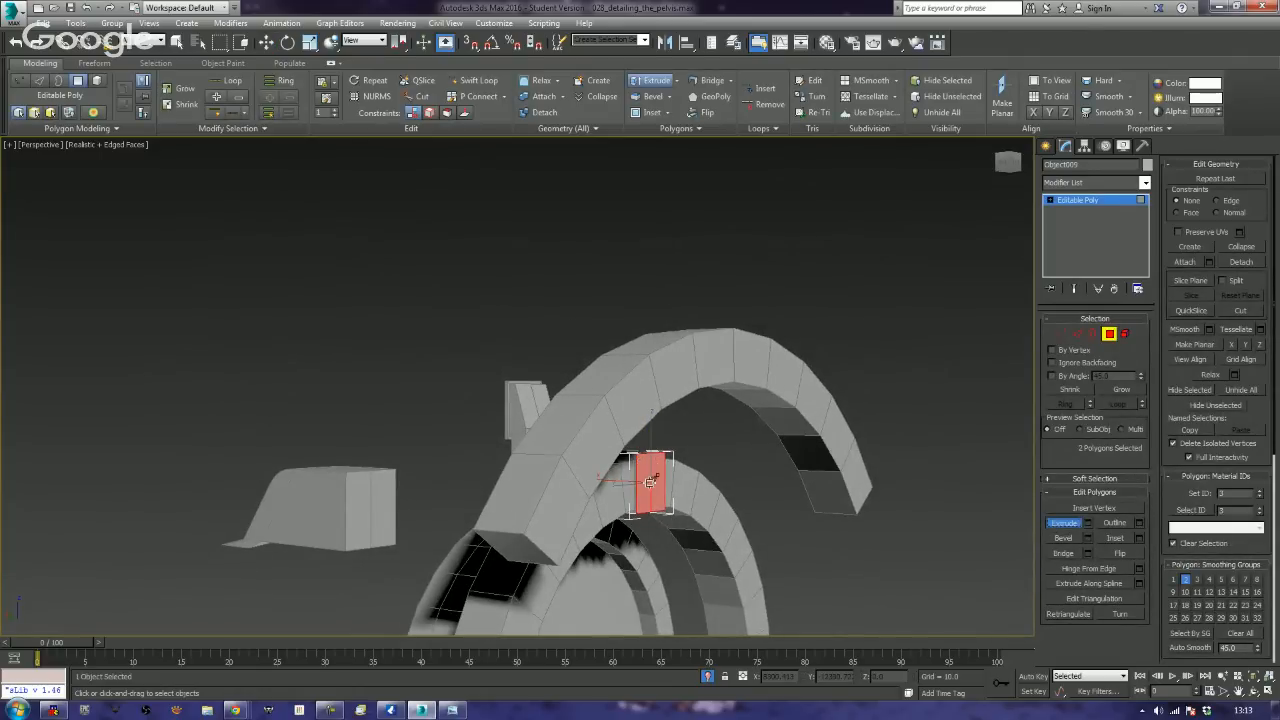
drag(650, 481, 866, 216)
- Move the extruded end polygons back to about X -52.74, flush with the arc's outer face in the Front view
key(f)
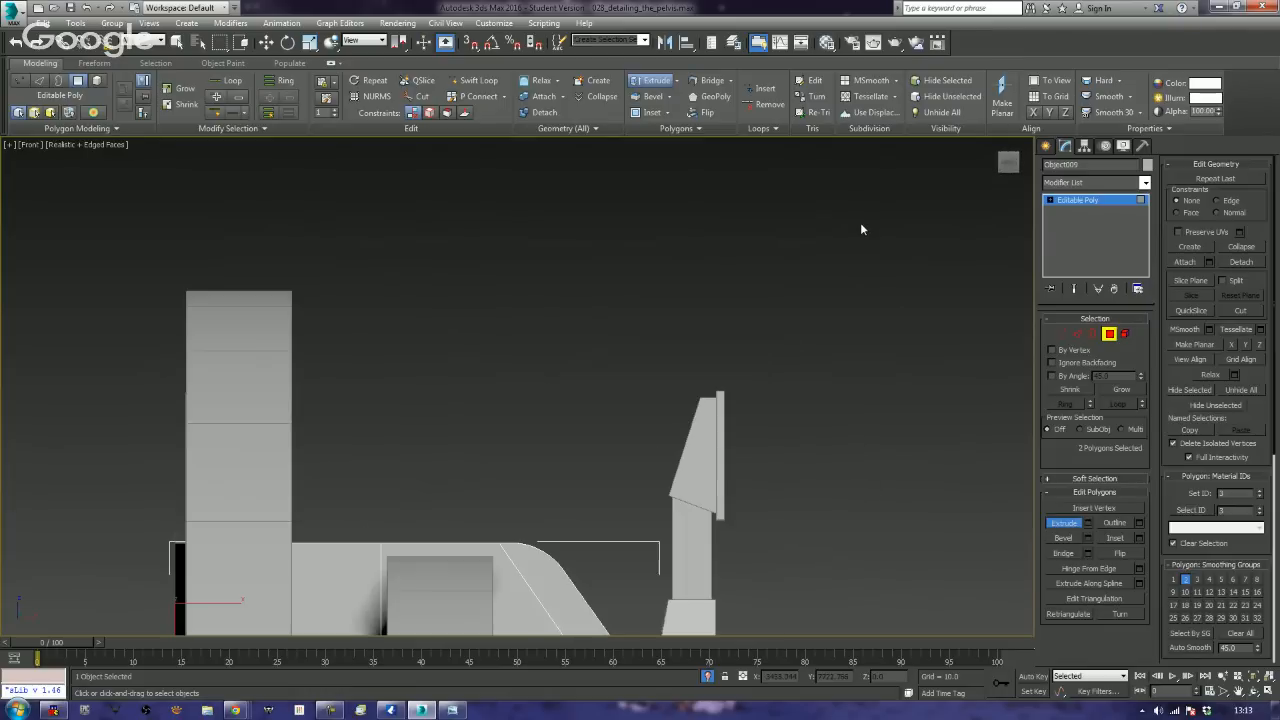
middle_drag(604, 359, 806, 209)
scroll(806, 209, up, 1)
scroll(560, 371, up, 5)
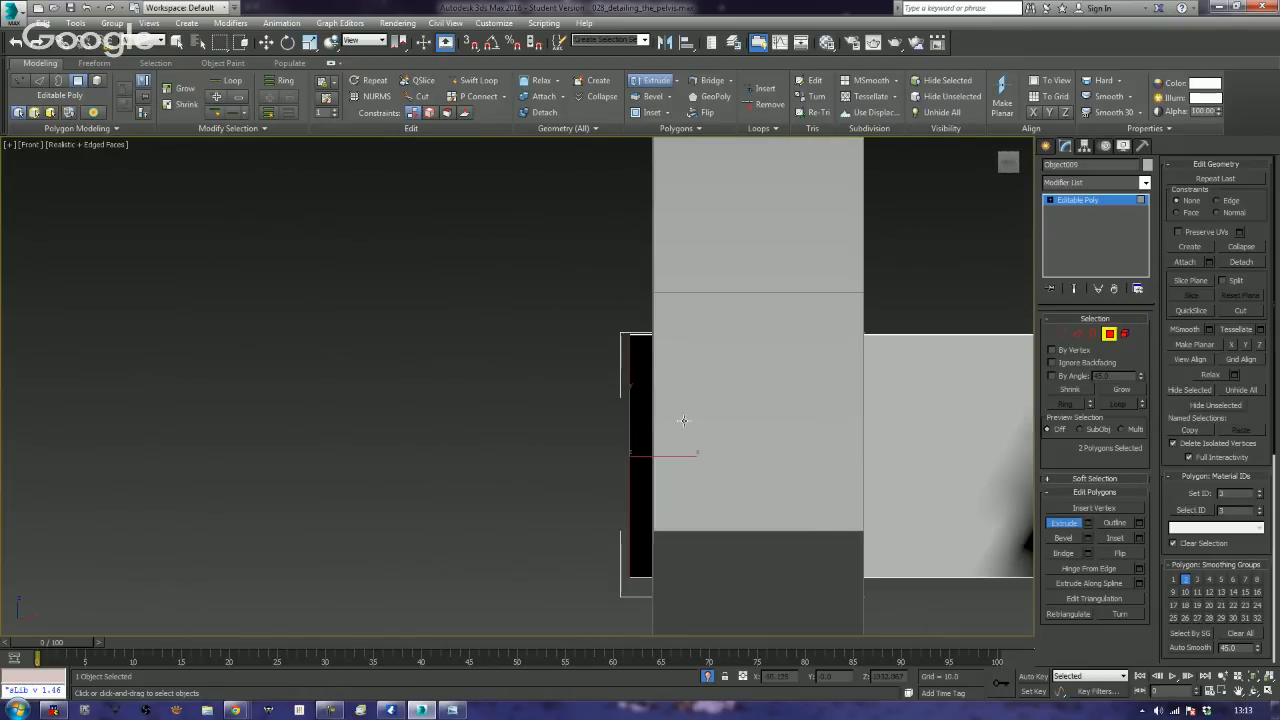
scroll(684, 420, up, 2)
key(w)
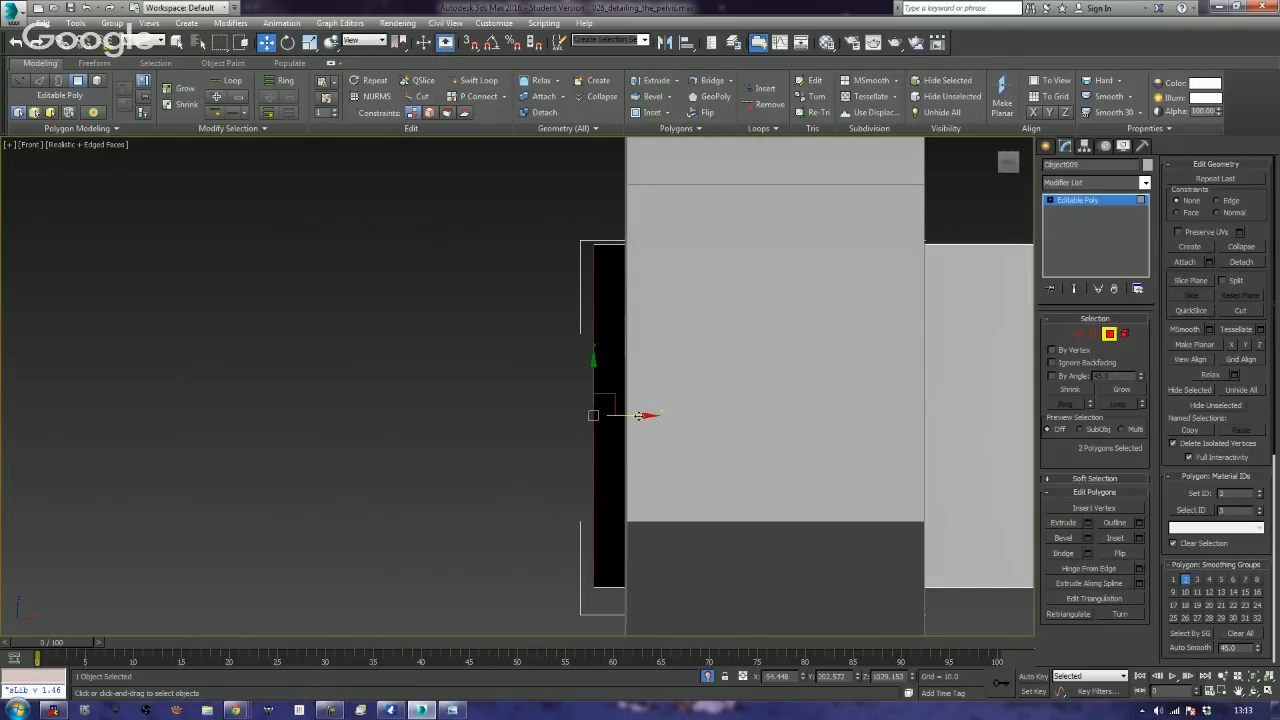
drag(638, 415, 667, 418)
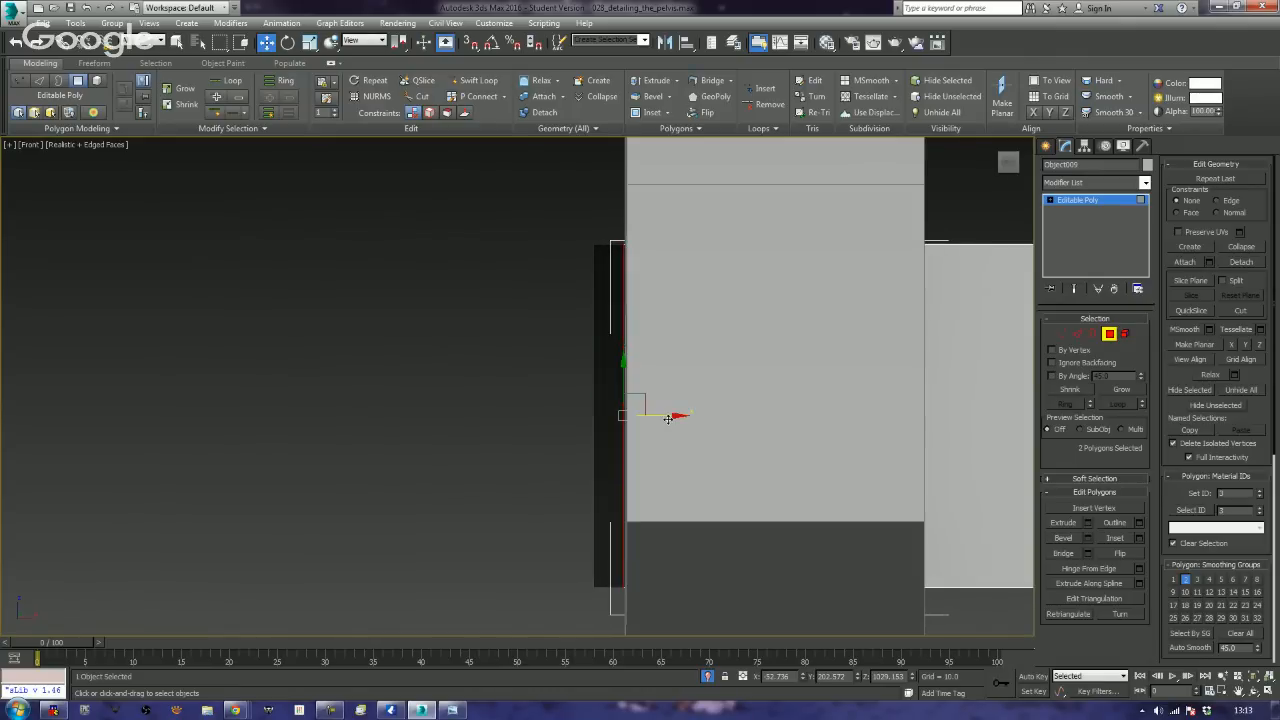
click(510, 428)
- Insert an edge loop around the block with Swift Loop, in line with the arc's inner face in the Front view
key(p)
scroll(509, 424, down, 5)
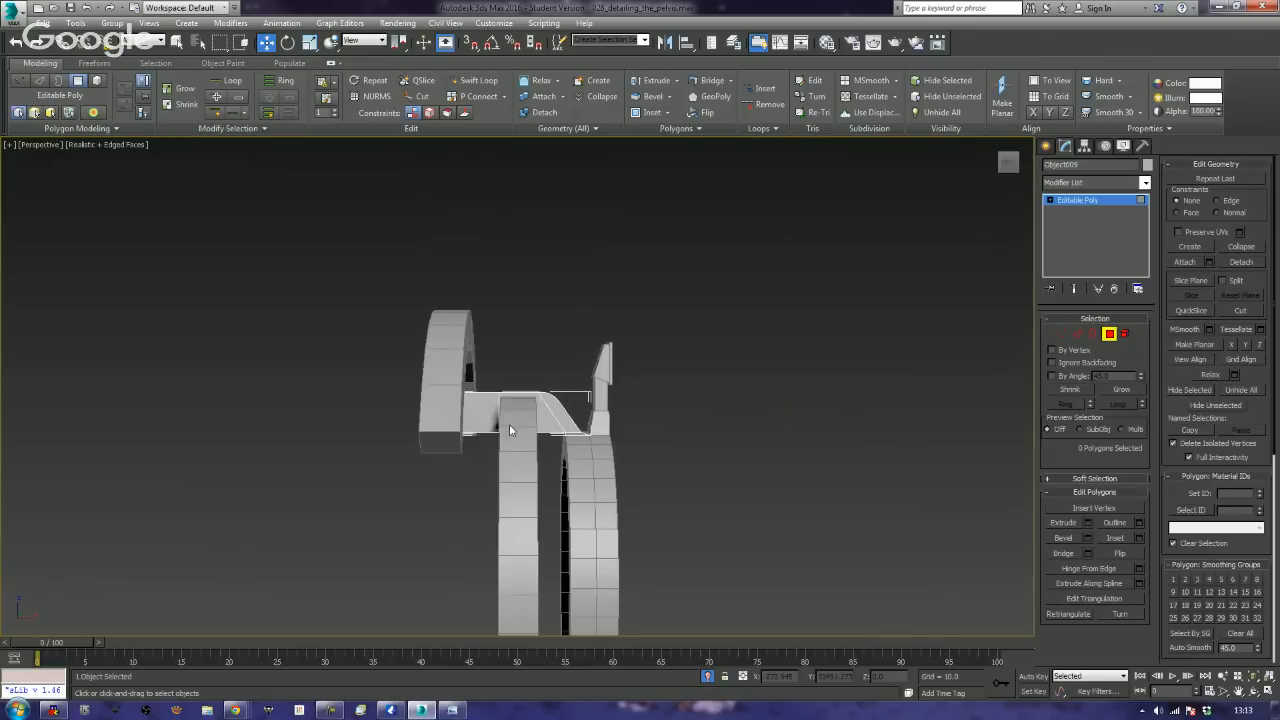
scroll(509, 424, down, 5)
alt+middle_drag(476, 428, 697, 460)
scroll(610, 462, up, 4)
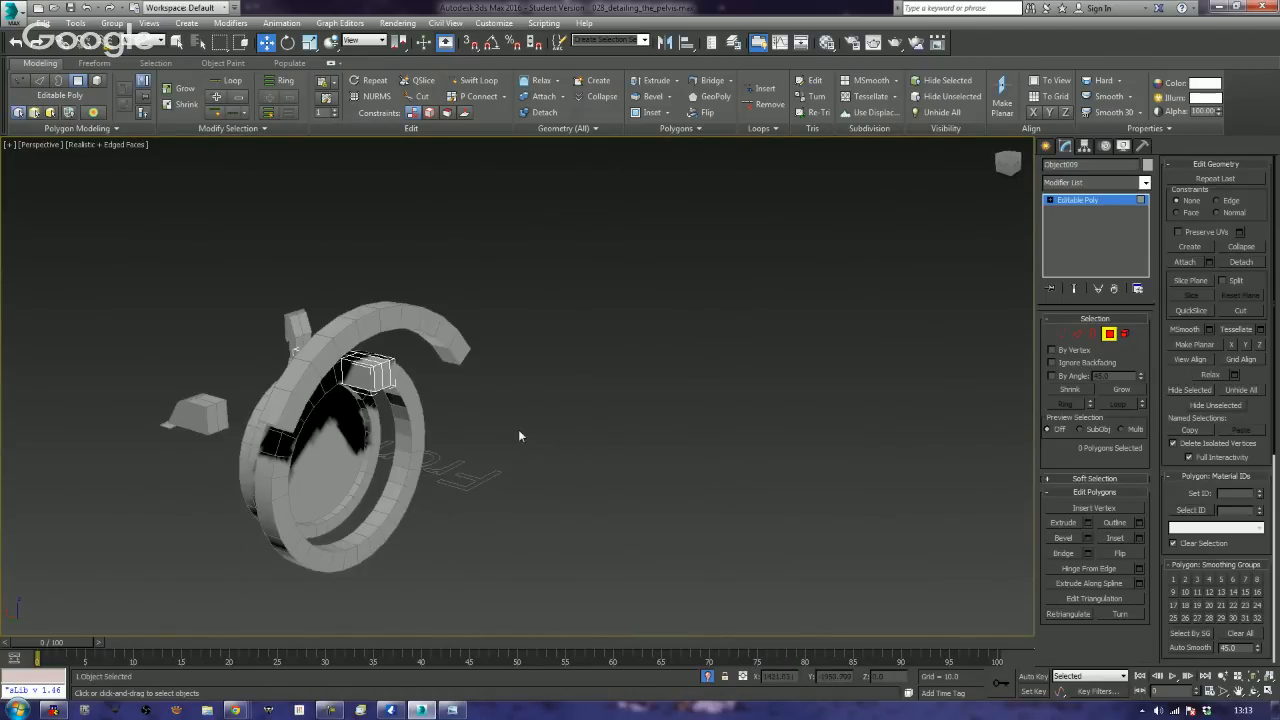
alt+middle_drag(519, 436, 739, 416)
scroll(571, 420, up, 4)
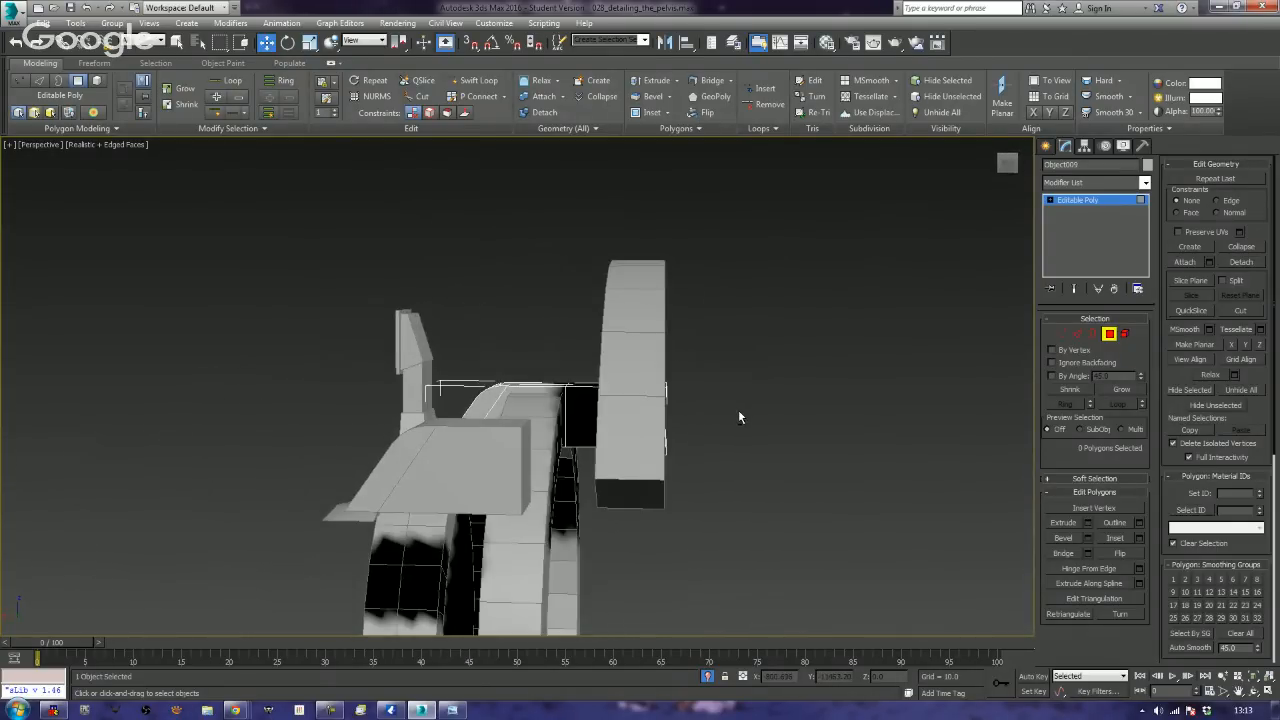
key(f)
scroll(732, 404, up, 5)
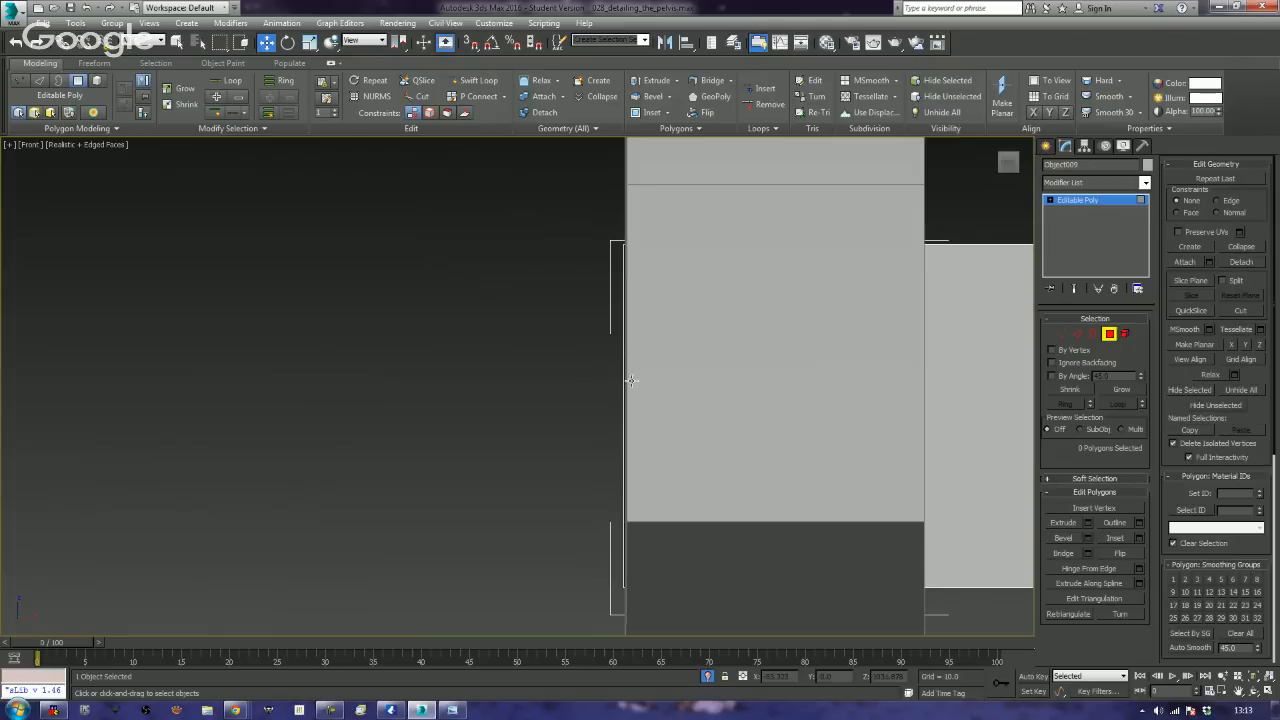
middle_drag(709, 372, 449, 370)
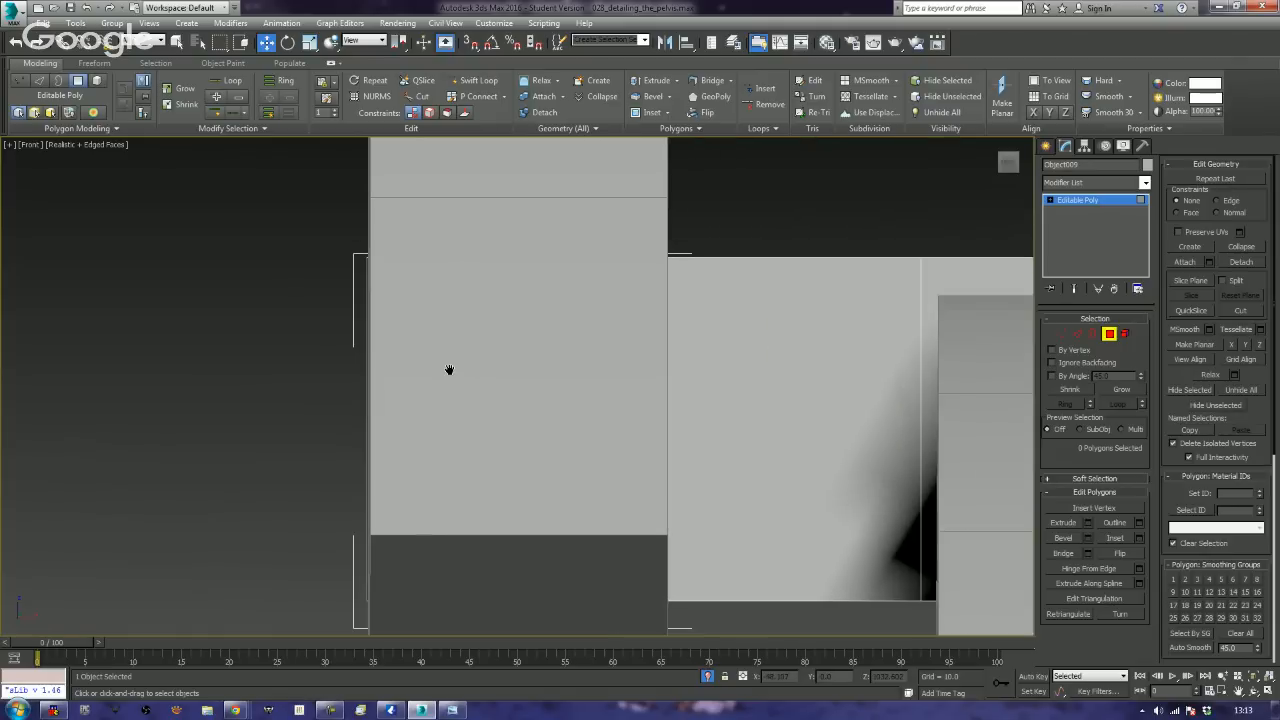
click(703, 348)
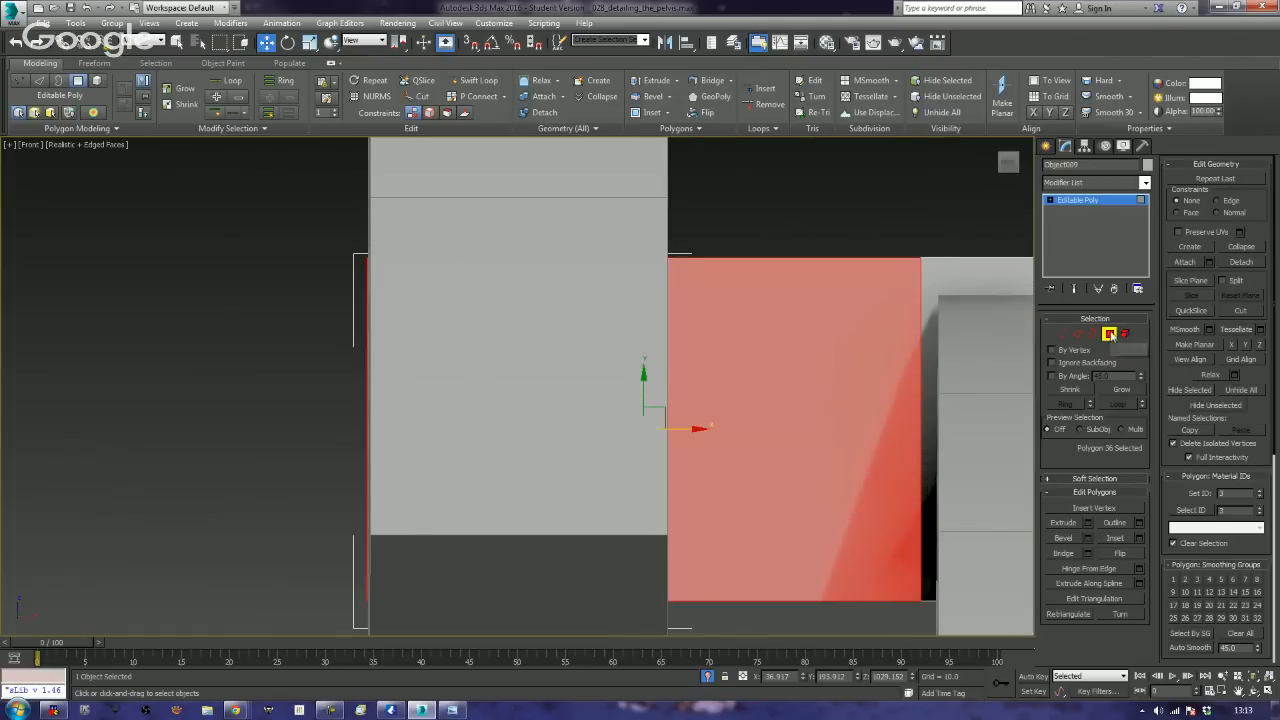
click(1110, 333)
key(F3)
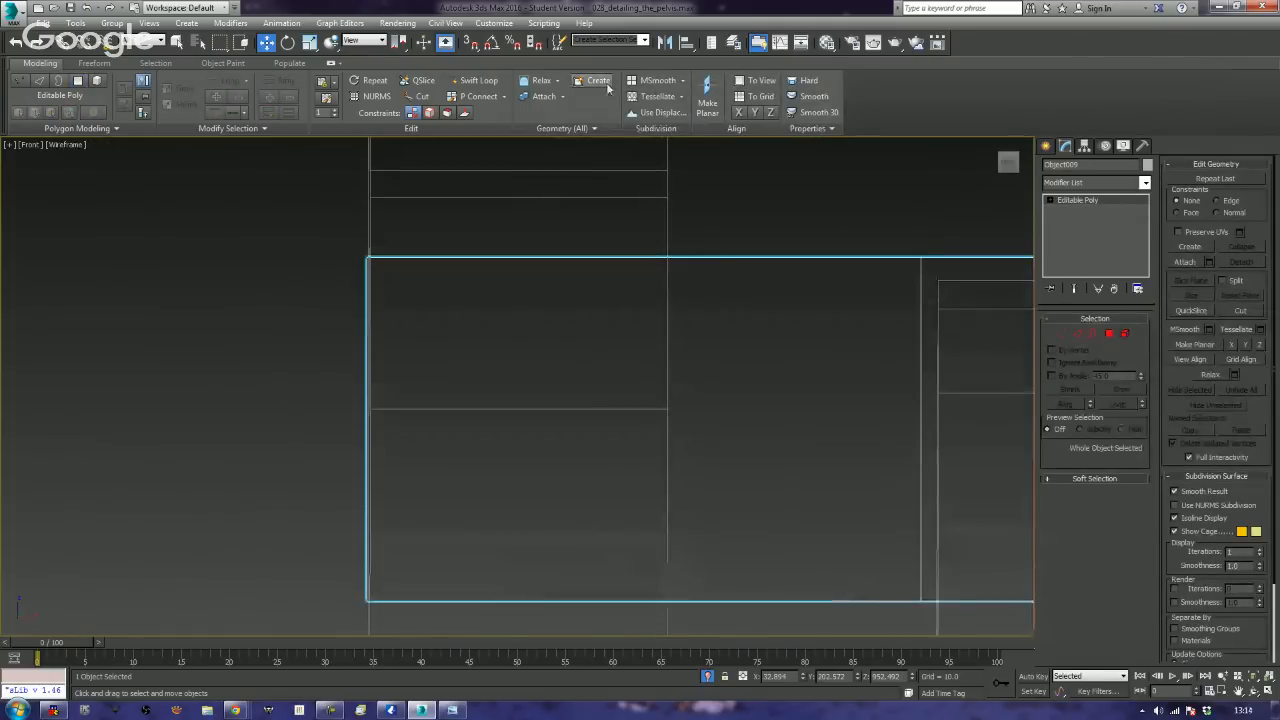
click(476, 80)
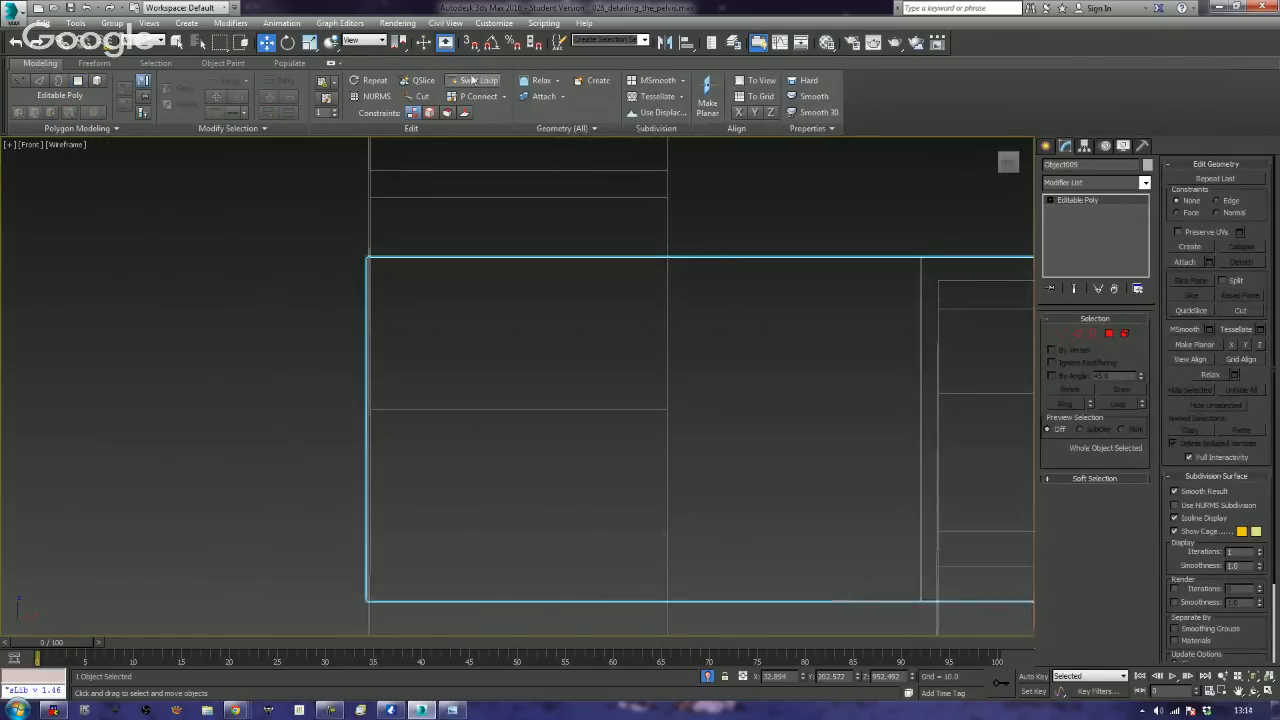
click(668, 302)
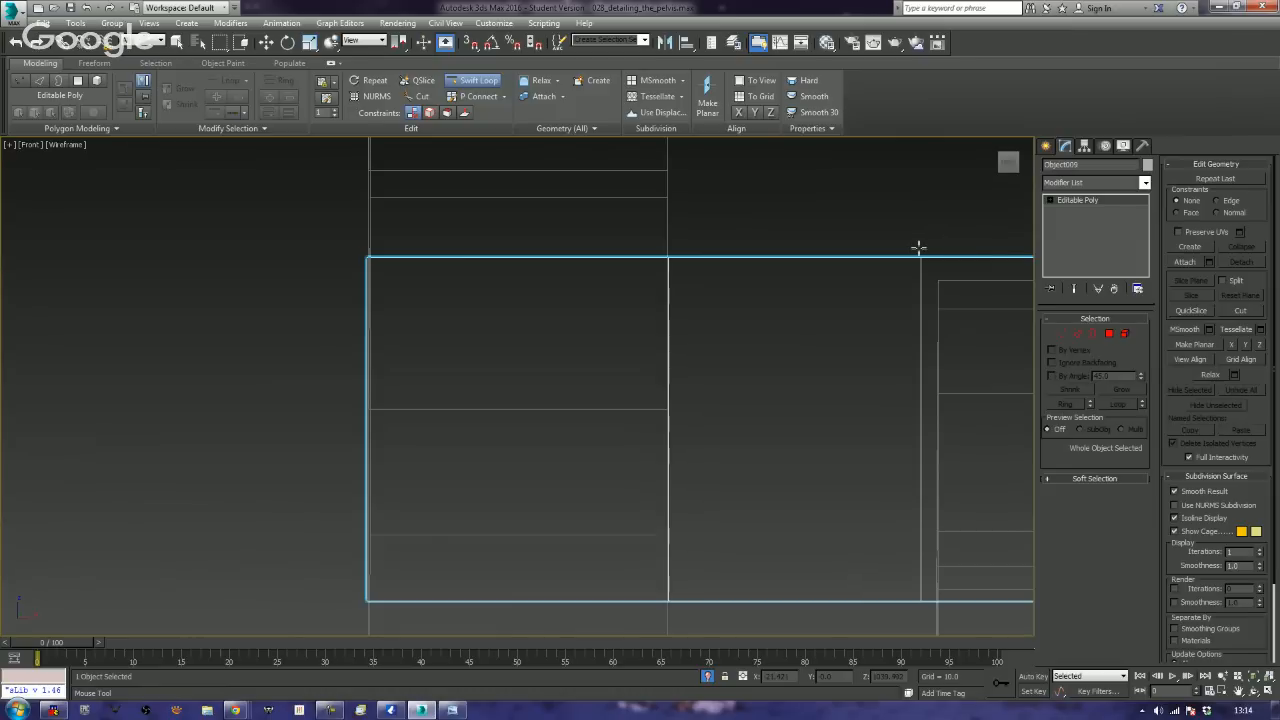
- Extrude the two top polygons at the block's outer end upward to the underside of the arc
key(F3)
key(p)
scroll(694, 336, down, 4)
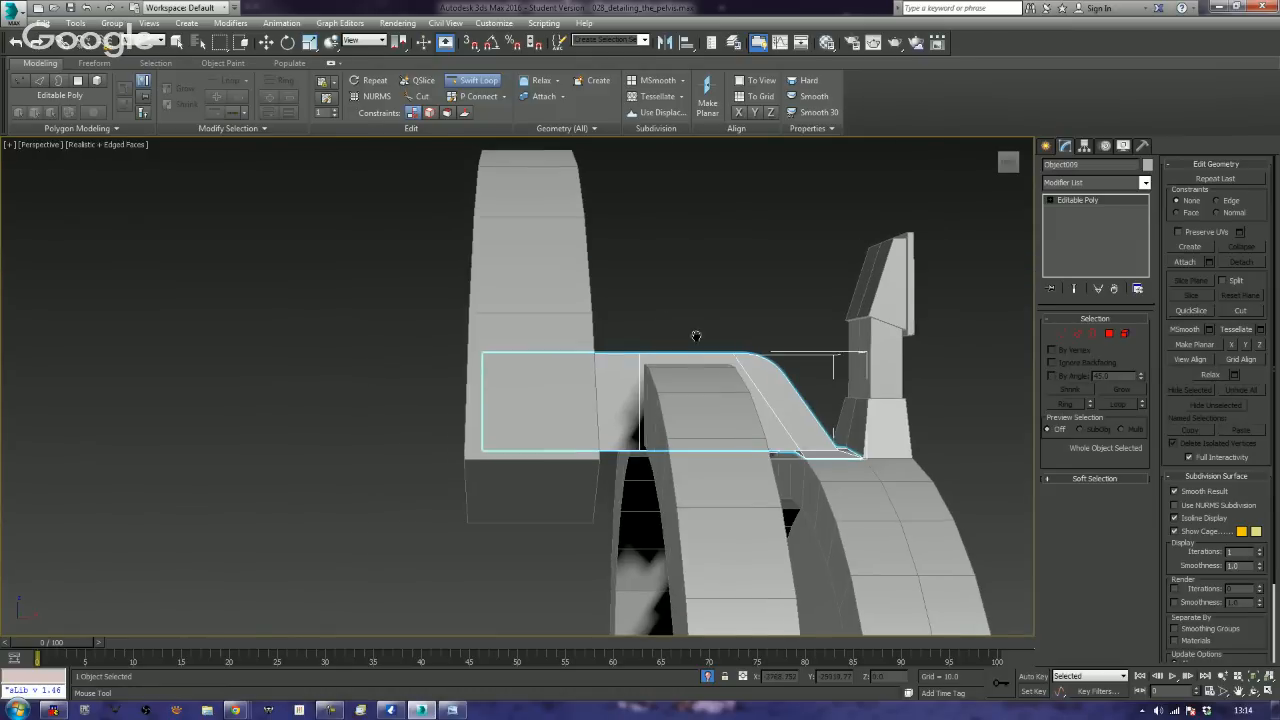
alt+middle_drag(694, 340, 794, 487)
key(w)
click(1108, 334)
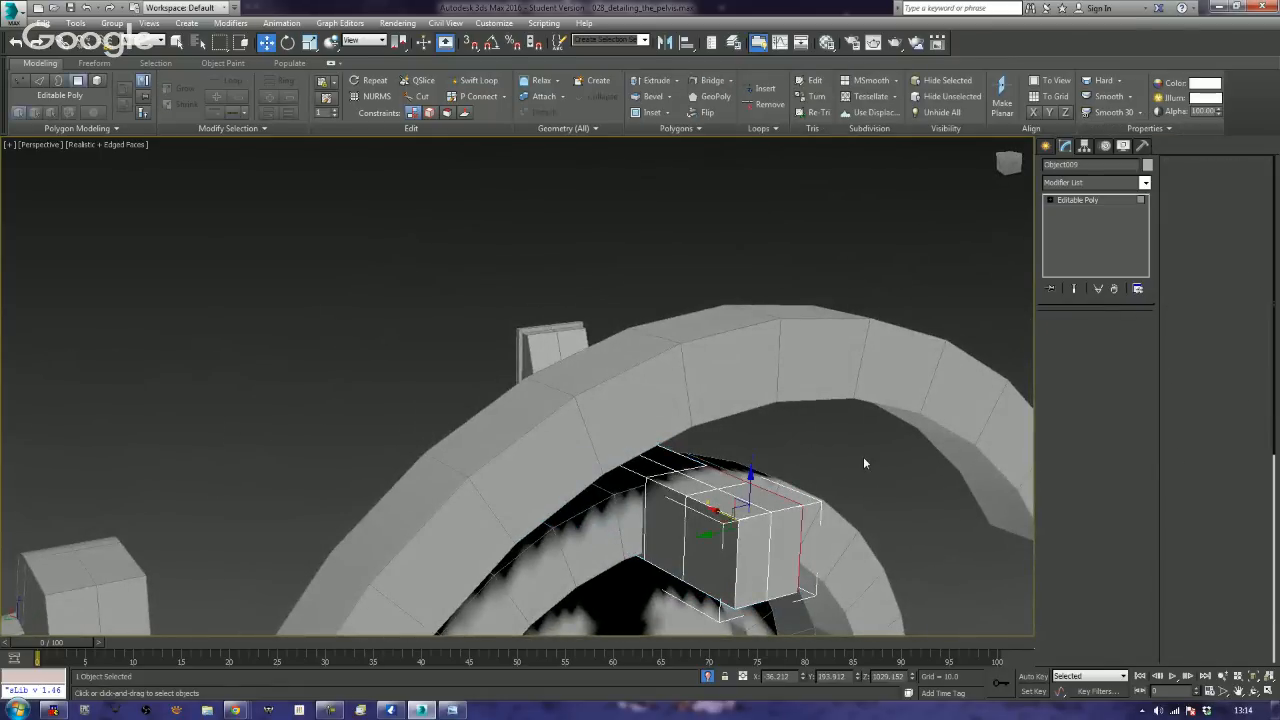
click(745, 500)
ctrl+click(727, 507)
mouse_move(727, 507)
alt+middle_down()
mouse_move(720, 483)
mouse_move(730, 486)
alt+middle_up()
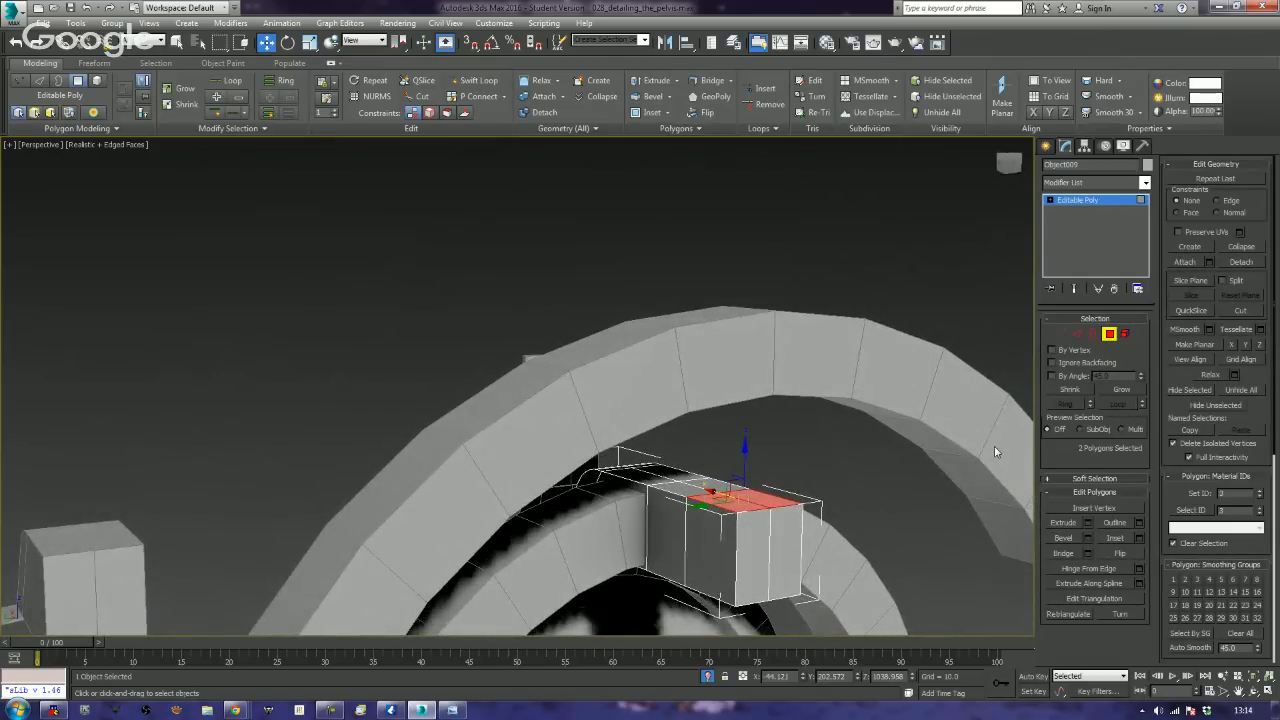
click(1066, 523)
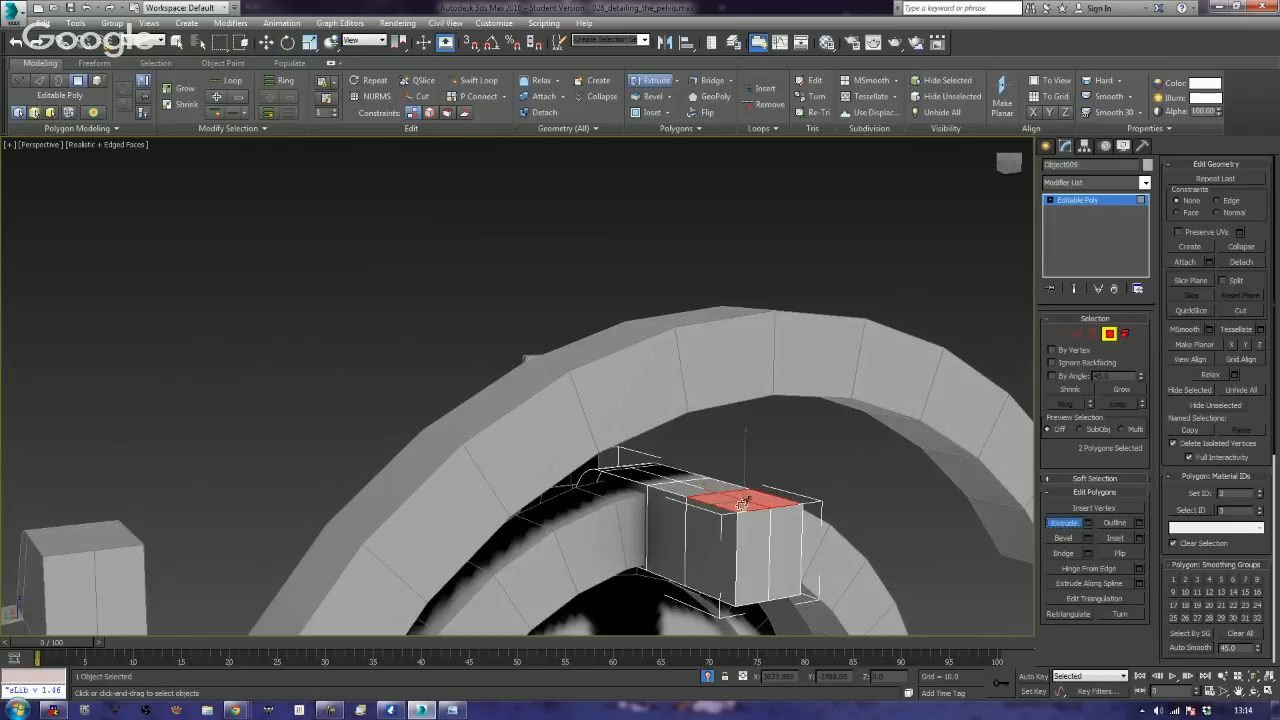
mouse_move(733, 508)
mouse_down()
mouse_move(731, 409)
mouse_move(749, 330)
mouse_up()
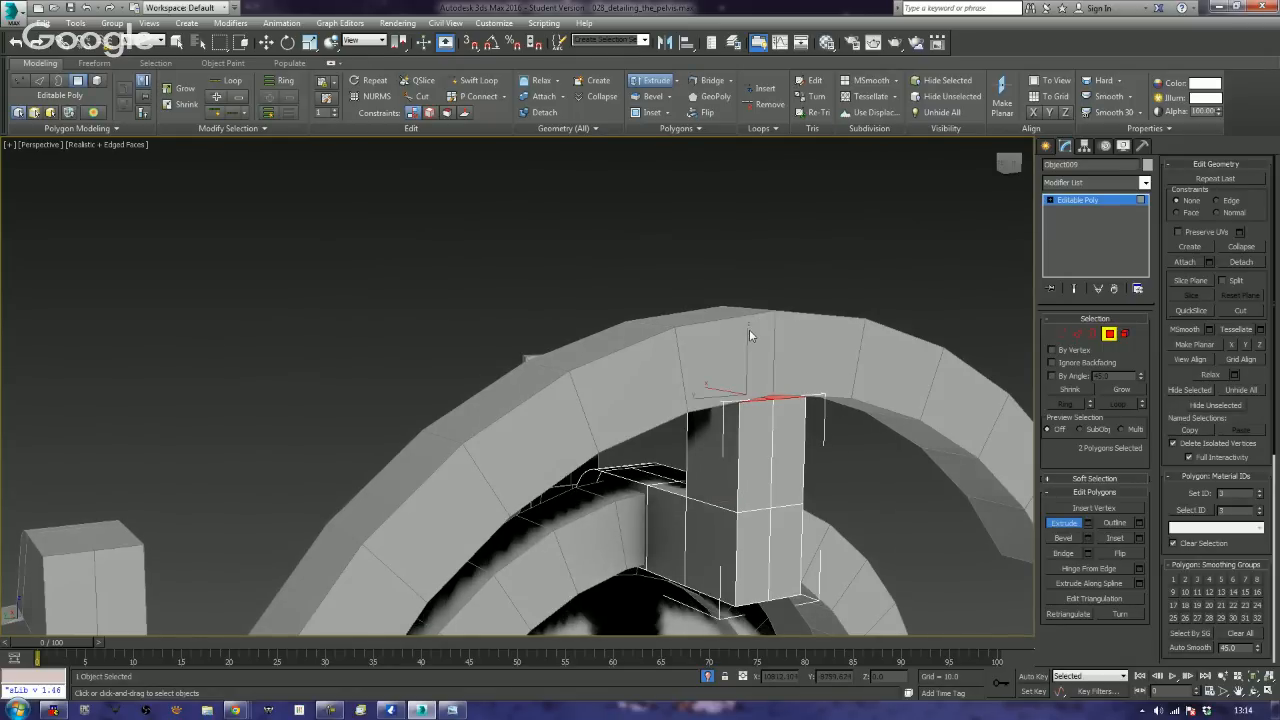
- Raise the block's two top polygons slightly in the Left view so their side corners meet the arc's underside
key(f)
key(z)
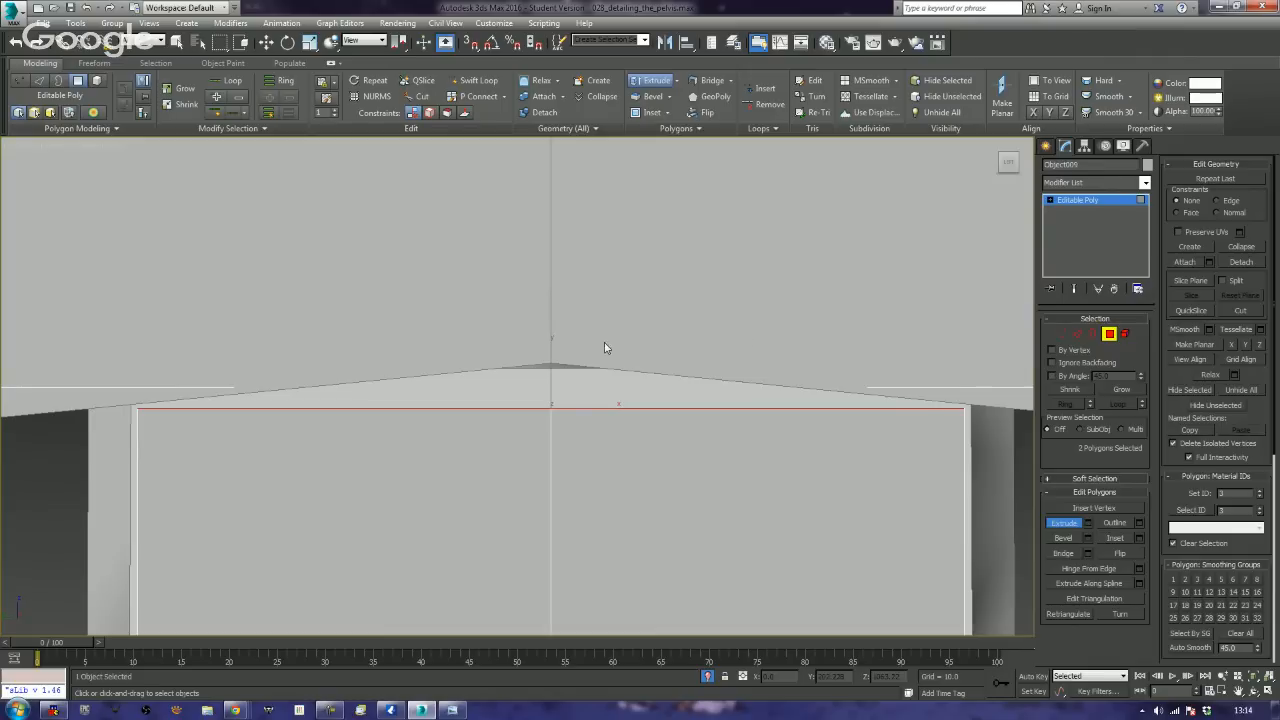
middle_drag(867, 377, 697, 364)
key(w)
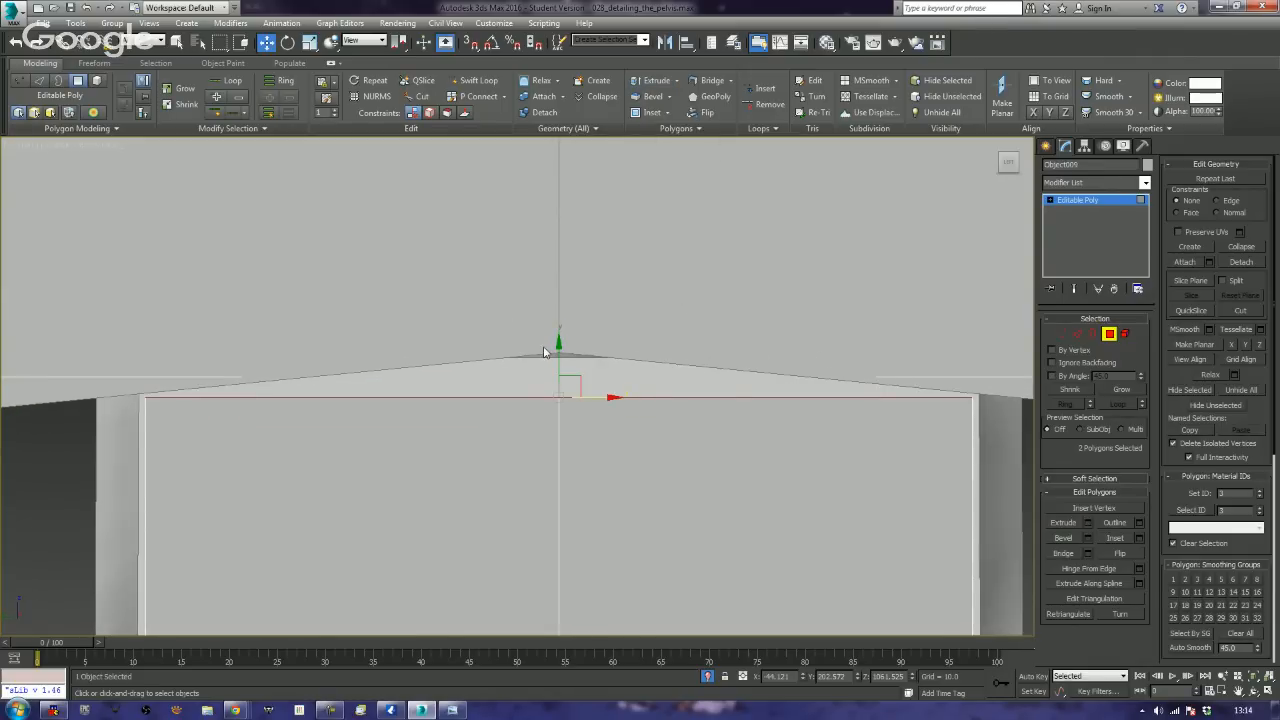
drag(559, 349, 567, 346)
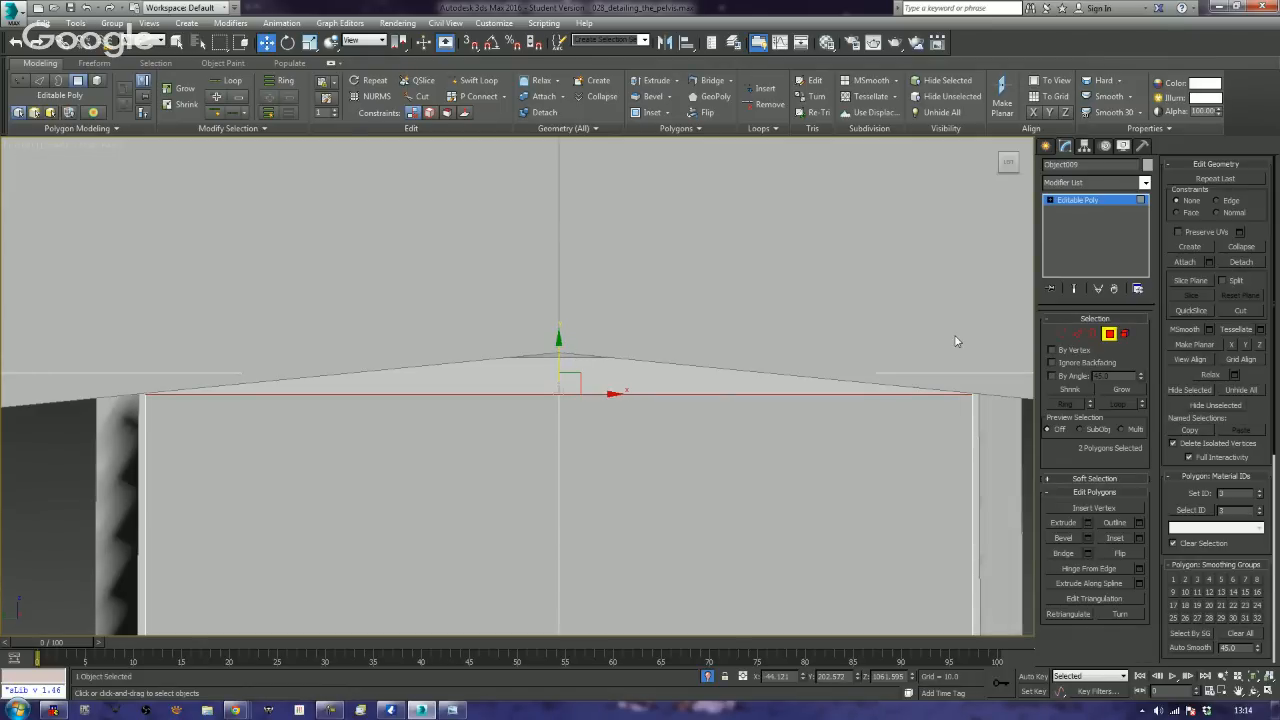
- Move the block's two middle top vertices up to Z 1062.45, at the peak of the arc's underside
click(1063, 333)
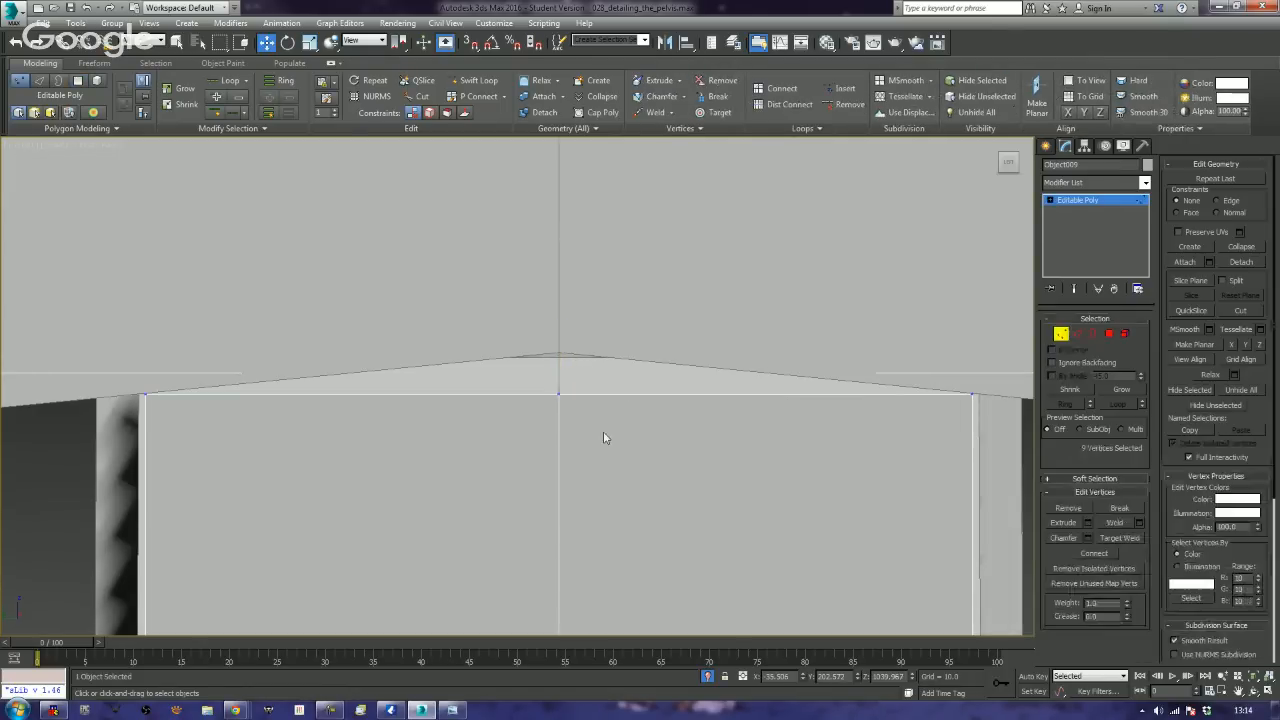
mouse_move(598, 431)
mouse_down()
mouse_move(513, 371)
mouse_move(562, 335)
mouse_move(571, 305)
mouse_up()
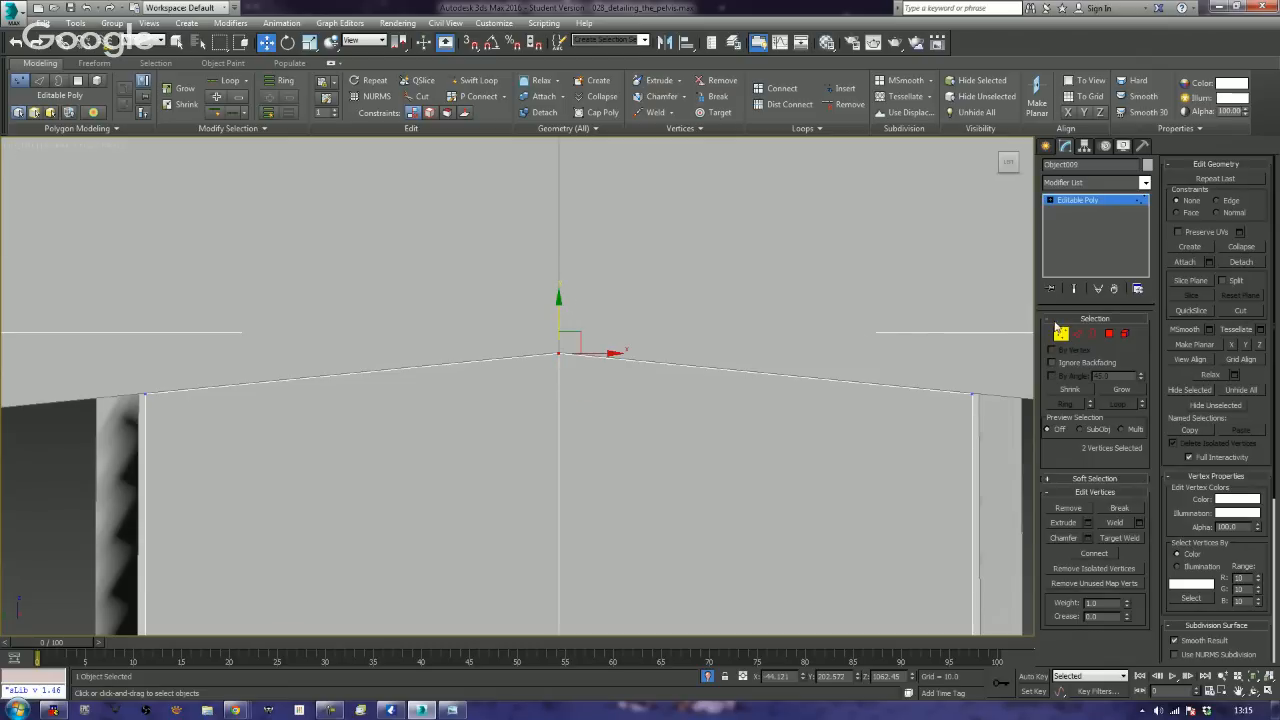
key(1)
scroll(718, 461, down, 6)
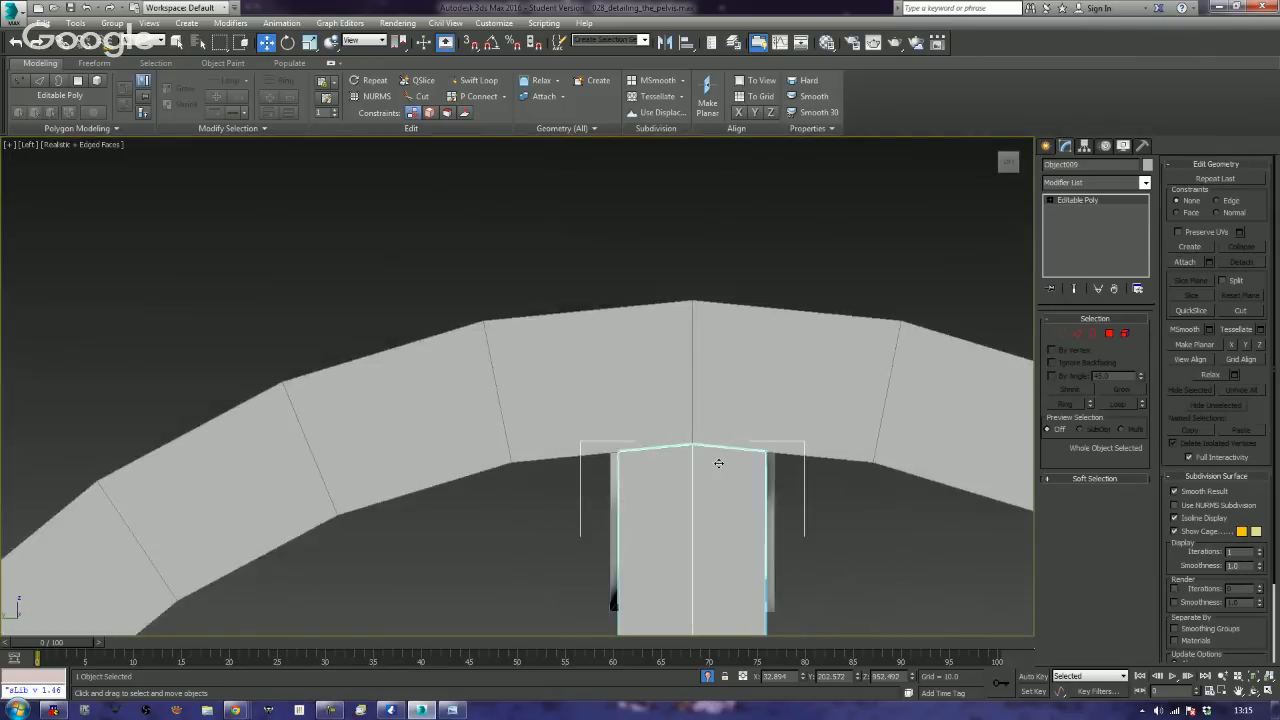
- Move the two inner corner edges at the upright's base away from the arc to about X -26.9, and chamfer them into a rounded corner
key(p)
key(z)
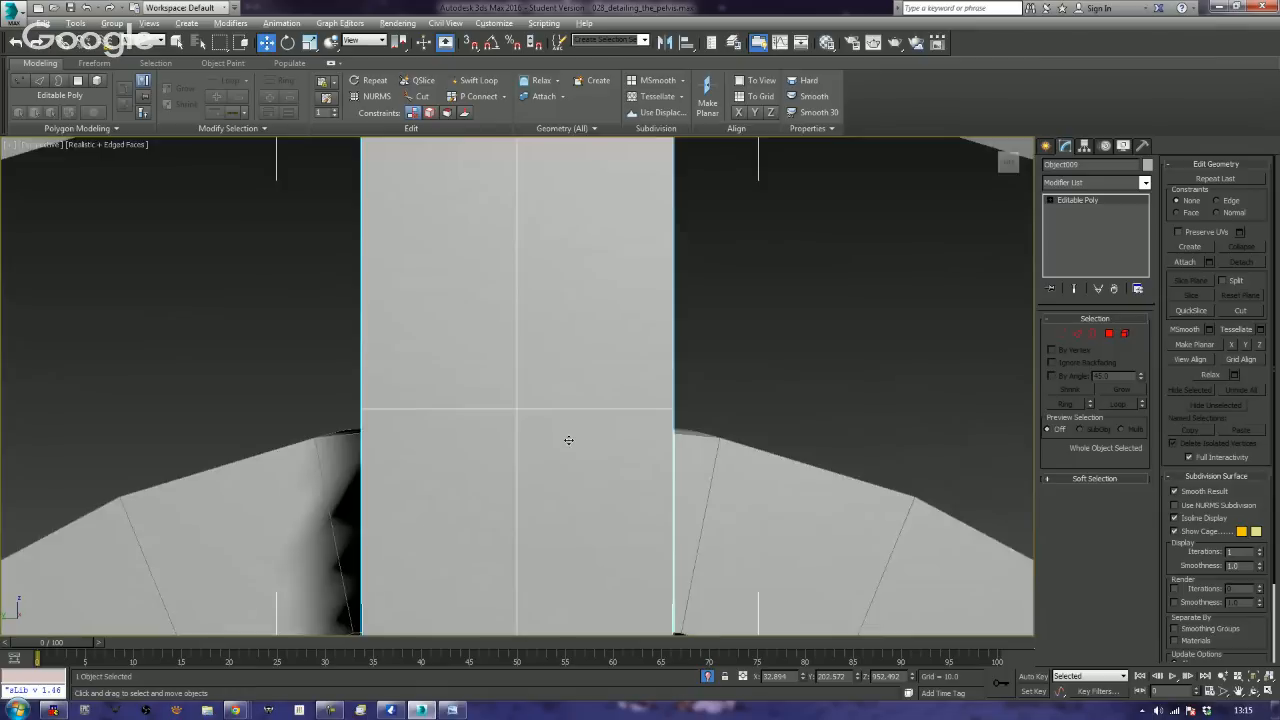
alt+middle_drag(568, 440, 757, 424)
scroll(620, 426, down, 6)
scroll(687, 415, up, 5)
scroll(663, 434, up, 5)
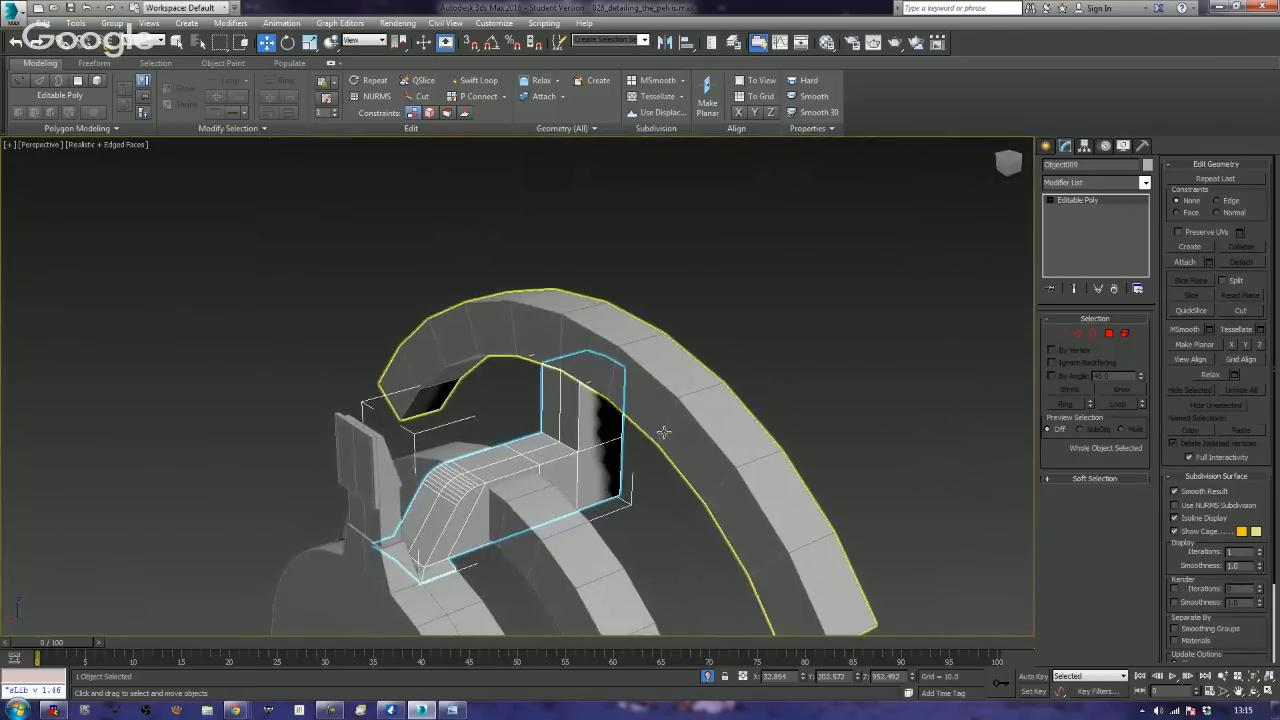
click(1077, 337)
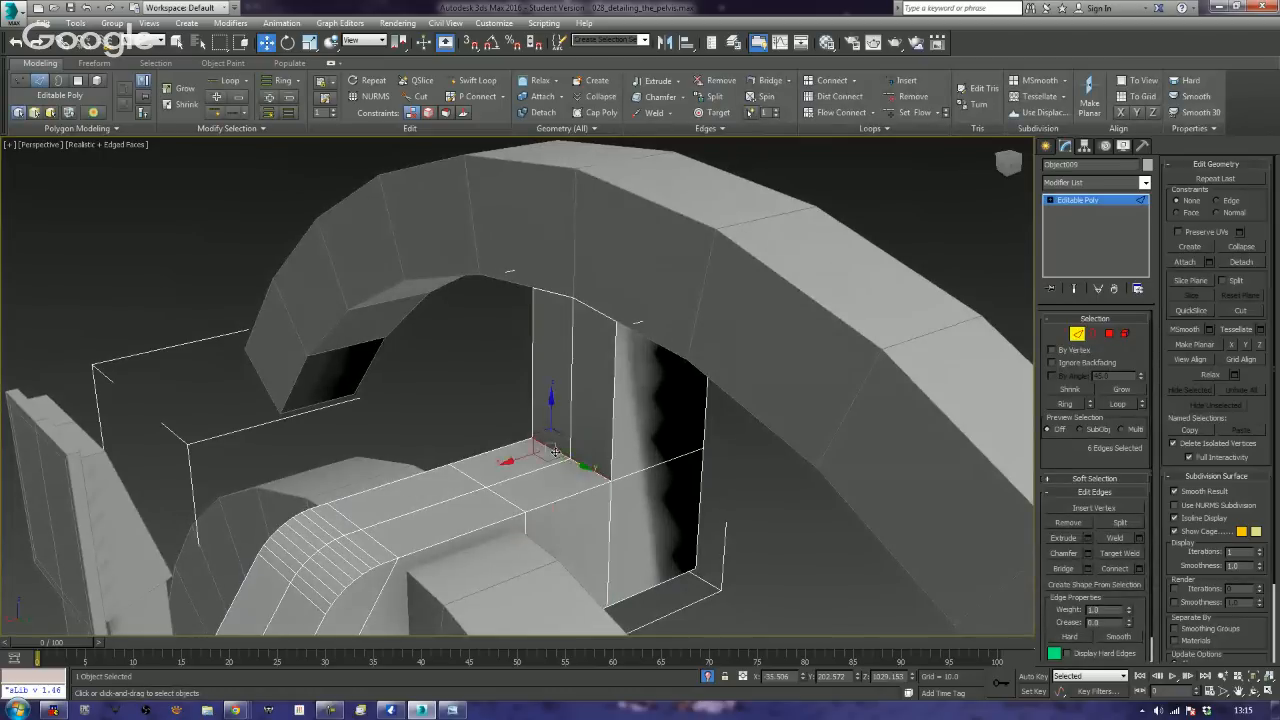
click(528, 474)
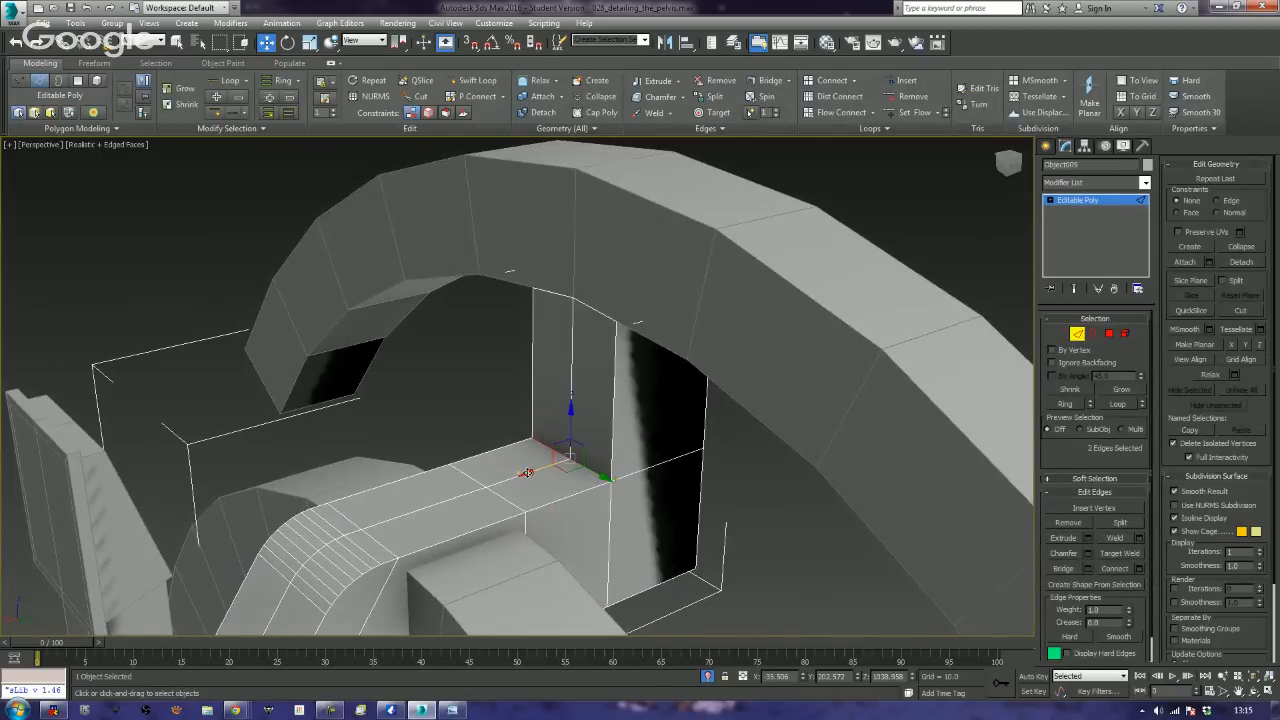
drag(527, 473, 479, 497)
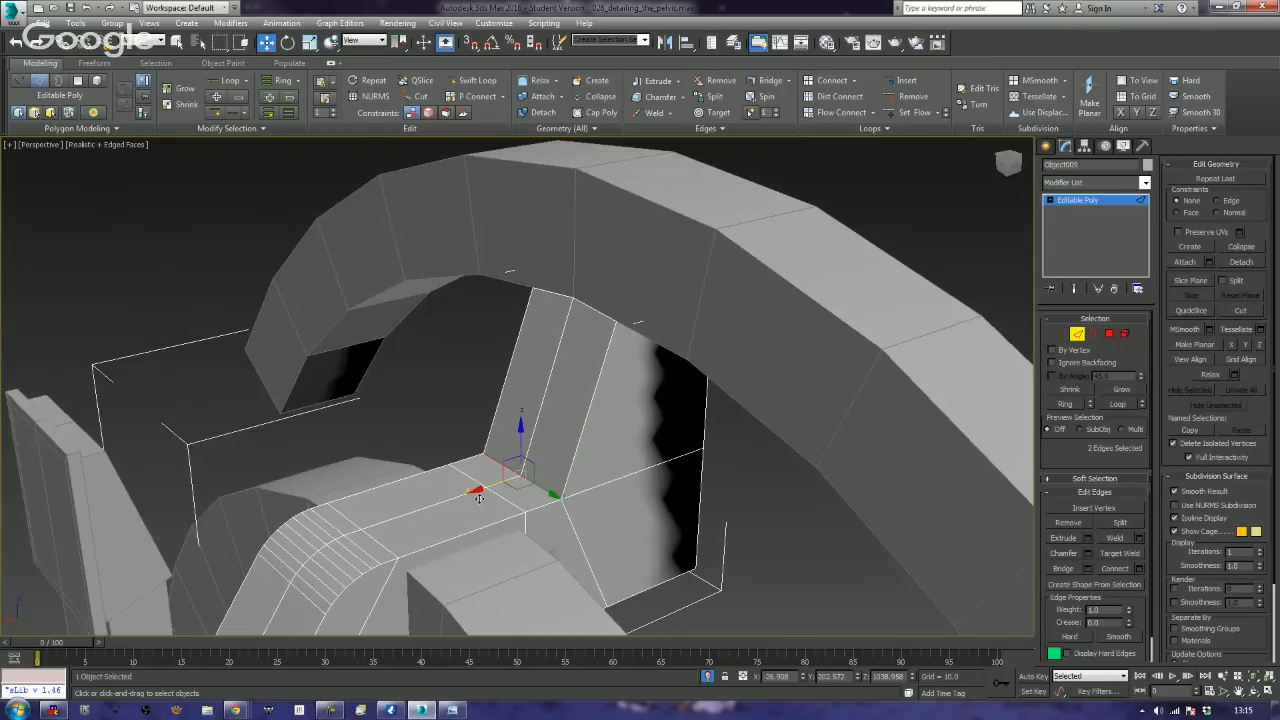
click(1060, 554)
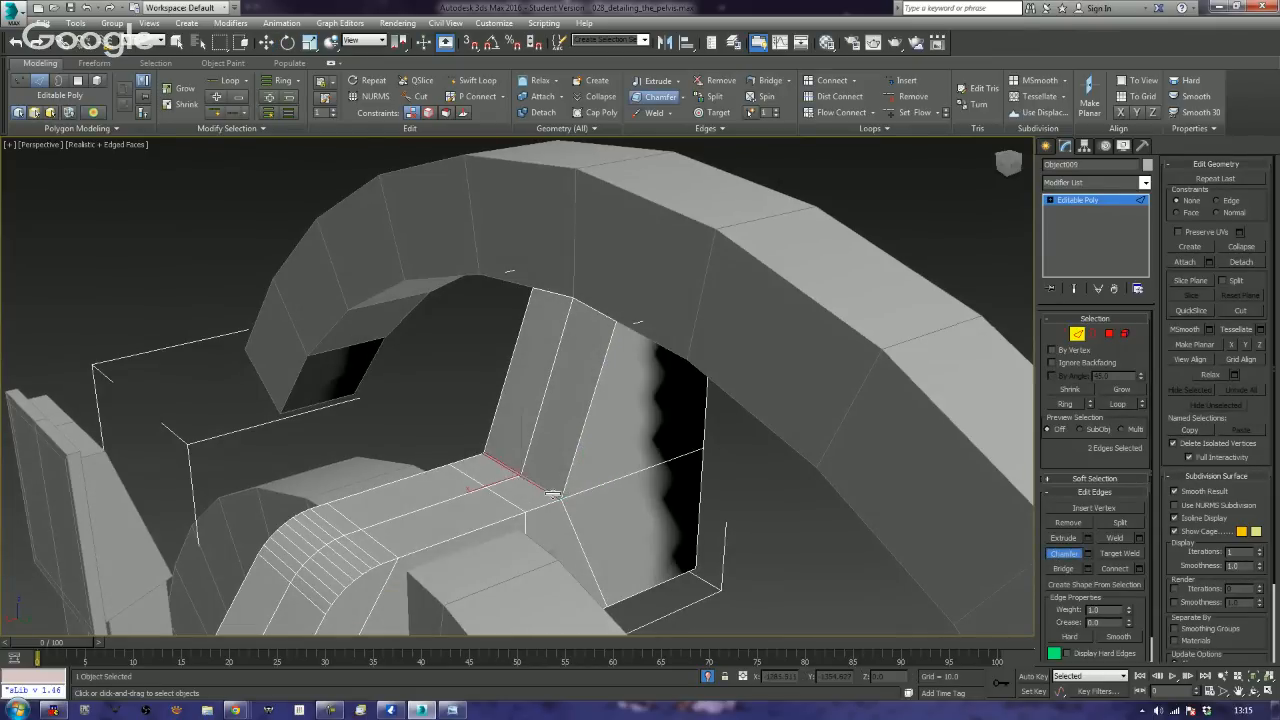
drag(553, 494, 565, 480)
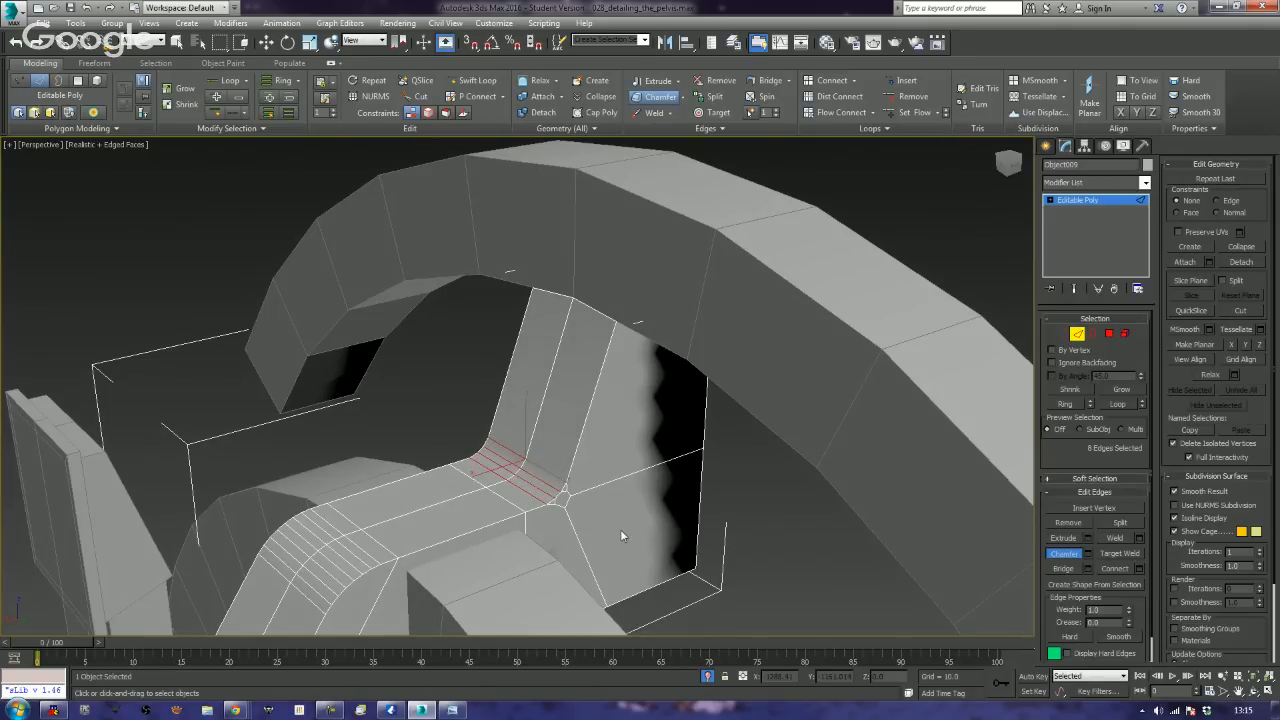
- Move the two lower polygons on the block's outer end inward to about X -46.0
alt+middle_drag(607, 536, 630, 521)
alt+middle_drag(617, 476, 634, 386)
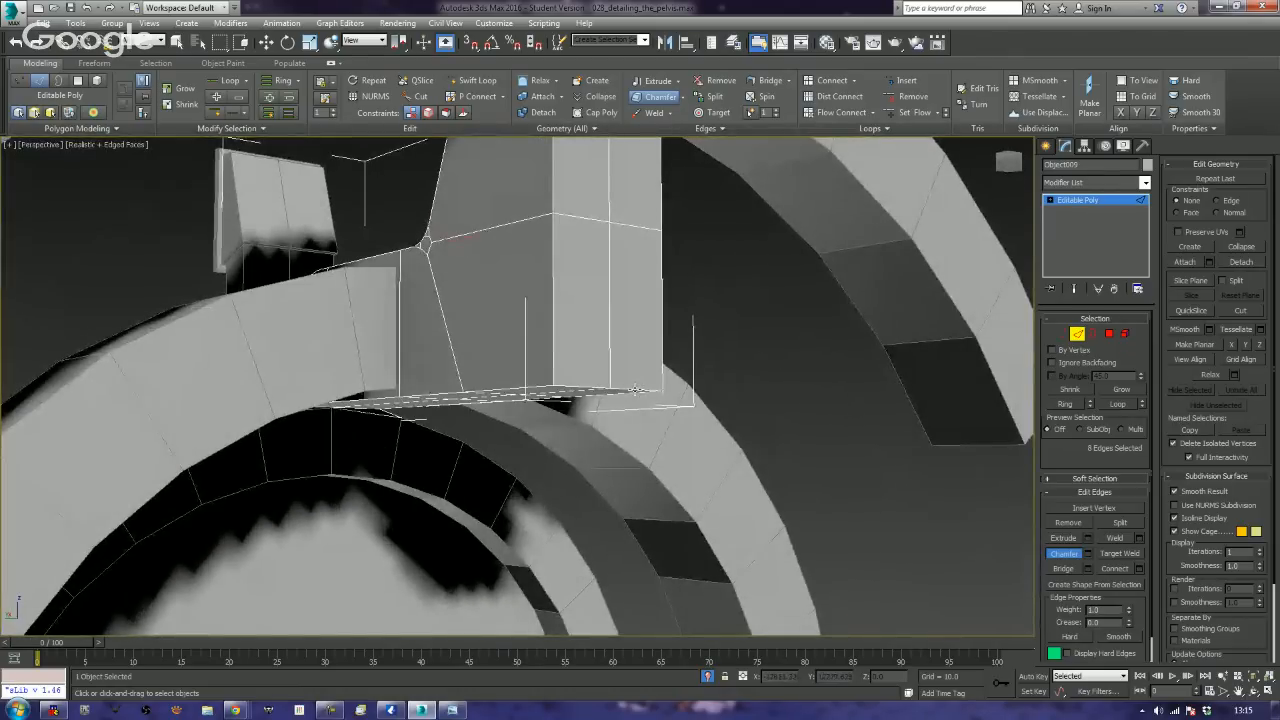
click(634, 389)
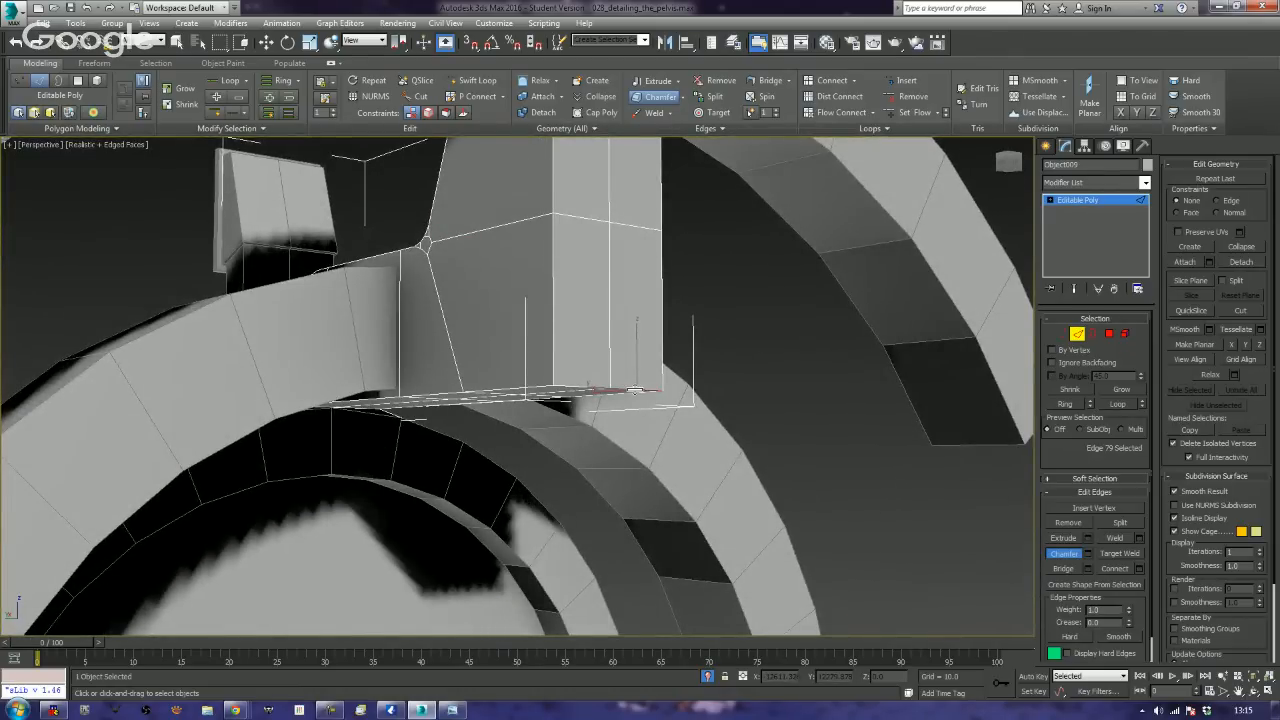
alt+middle_drag(563, 266, 610, 356)
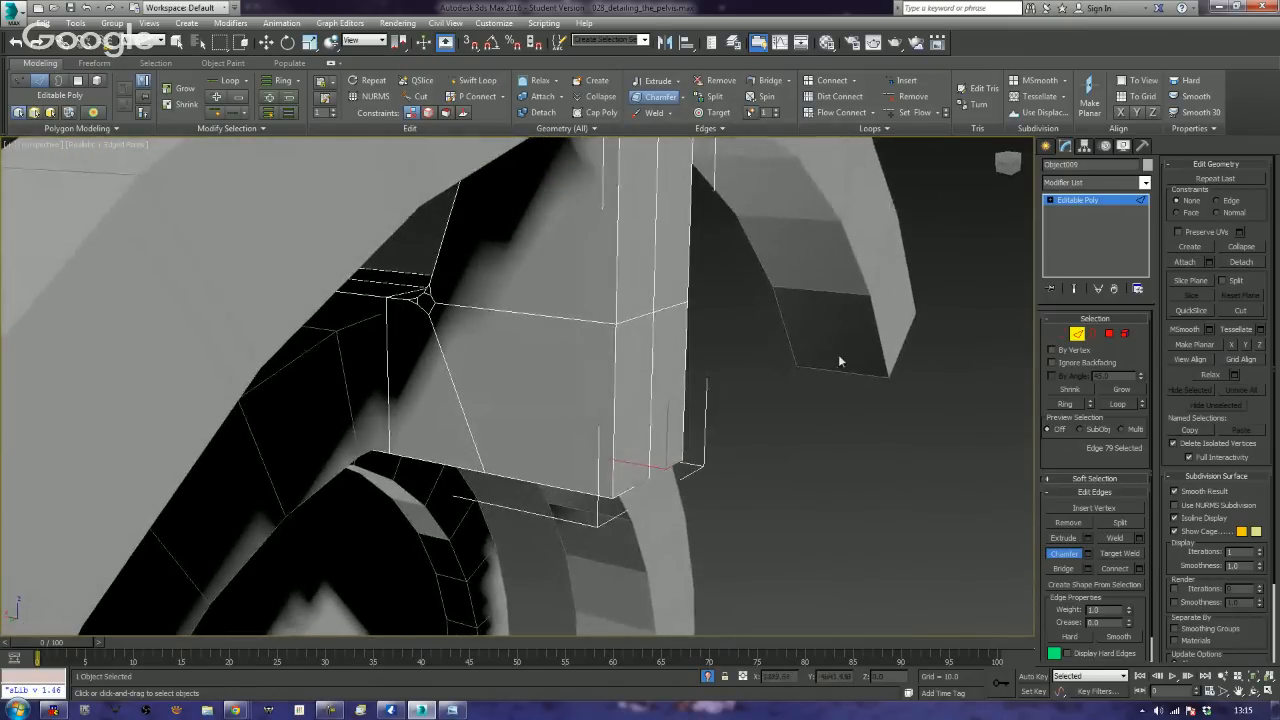
click(1109, 334)
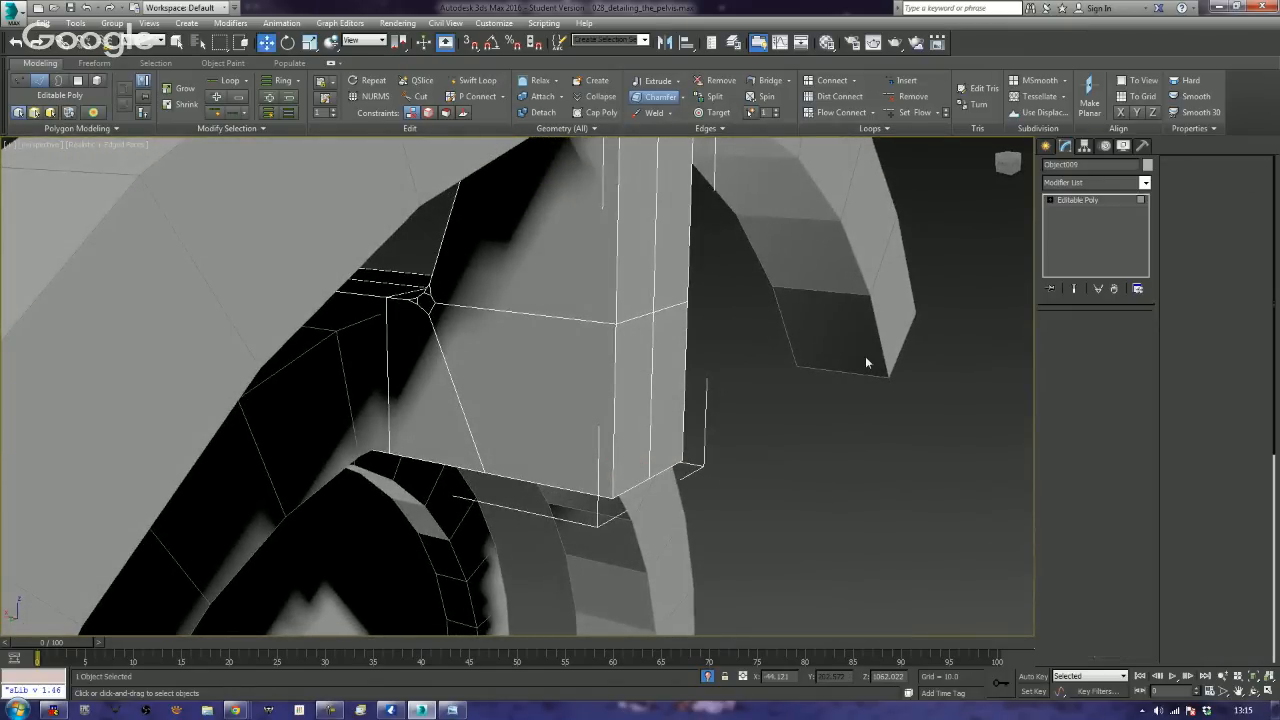
click(647, 399)
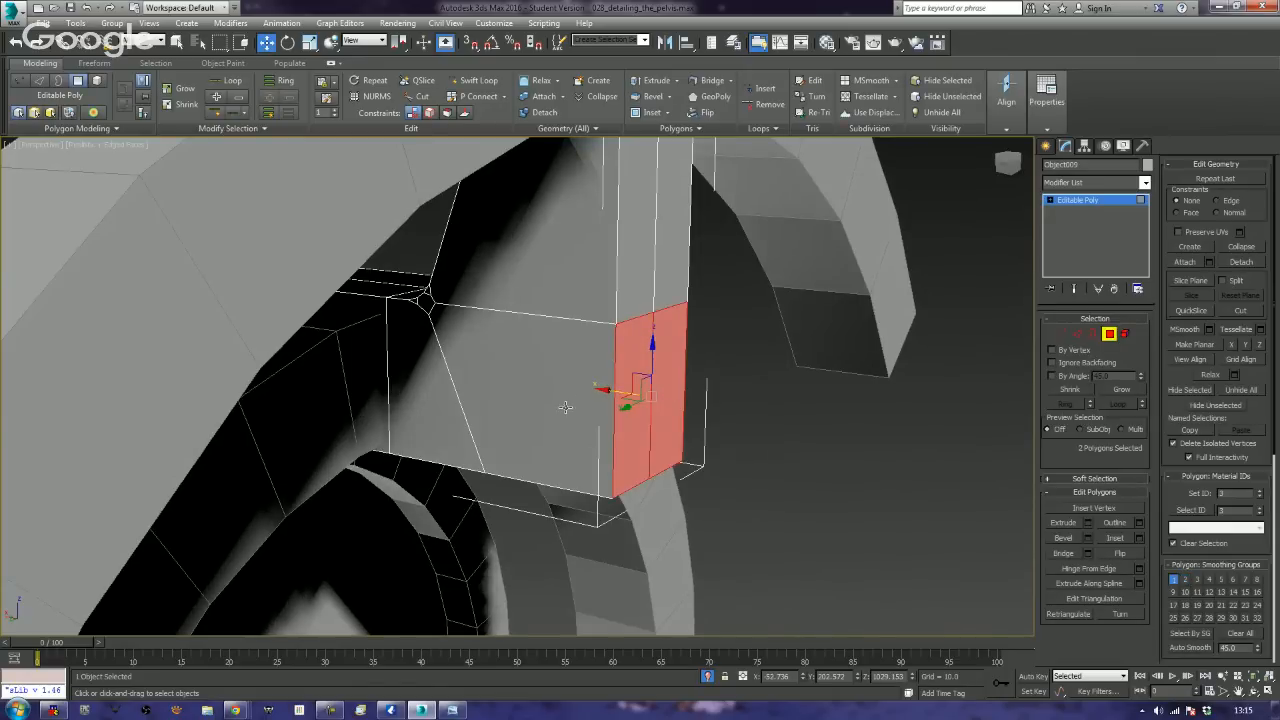
ctrl+click(552, 378)
drag(550, 378, 510, 377)
- Chamfer the horizontal edge loop across the block's outer end repeatedly to round the bend between the lower face and the slanted upright
alt+middle_drag(510, 377, 630, 458)
scroll(586, 470, up, 2)
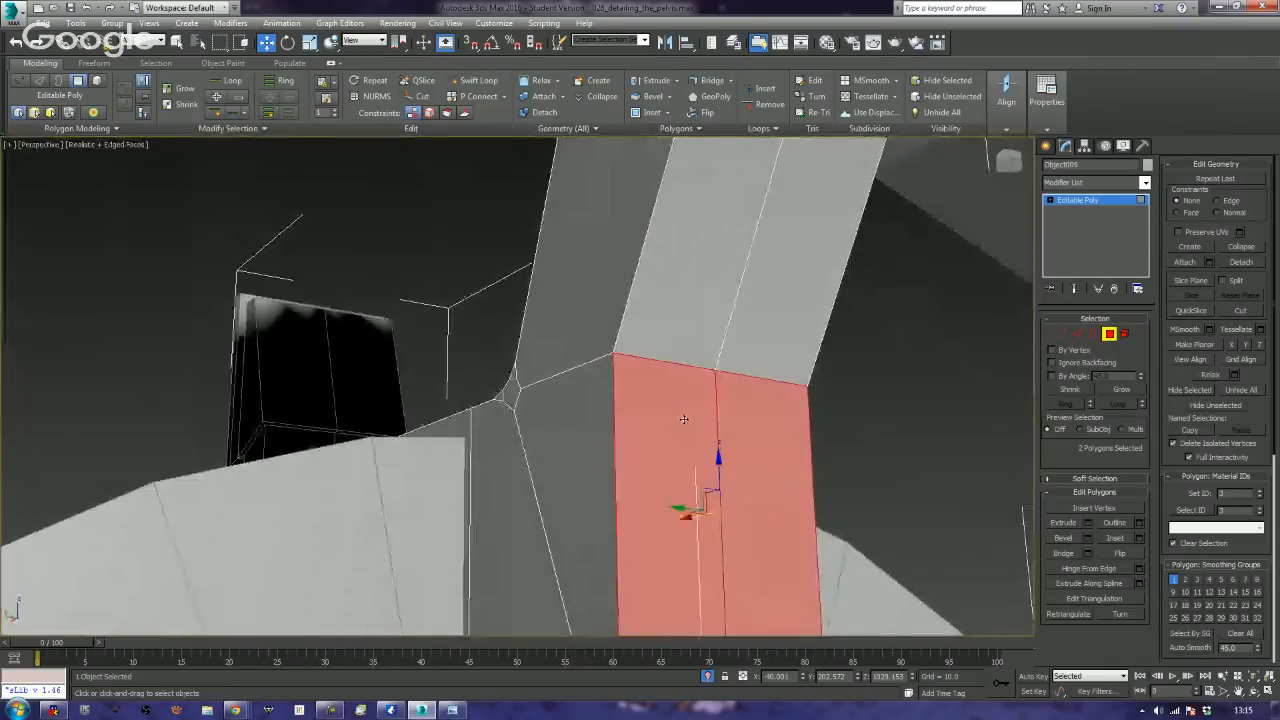
click(1078, 333)
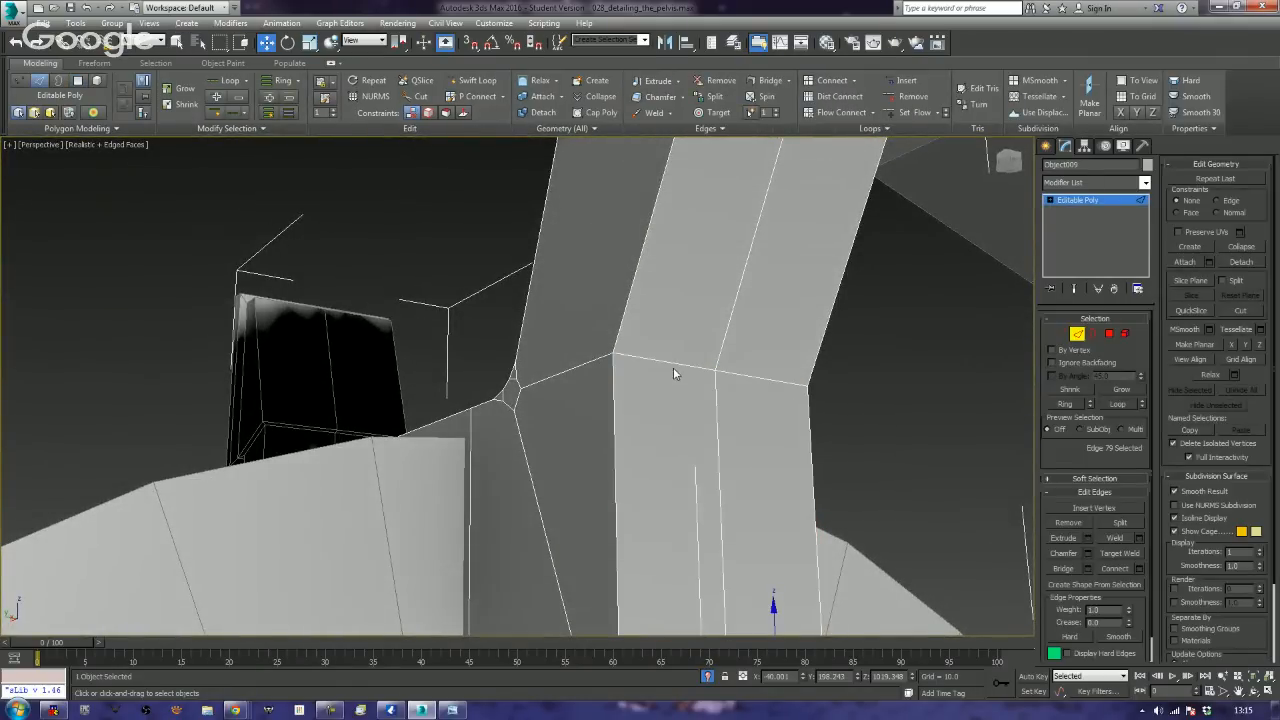
double_click(676, 366)
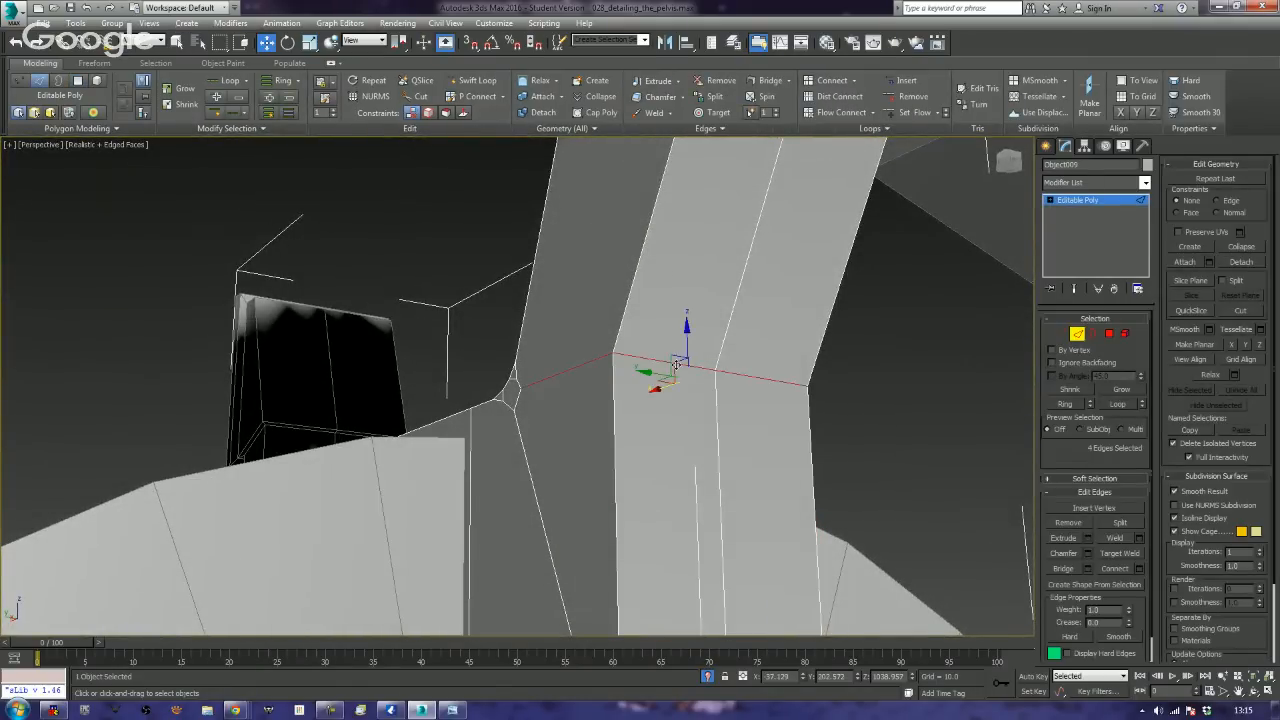
click(1063, 553)
drag(680, 372, 708, 327)
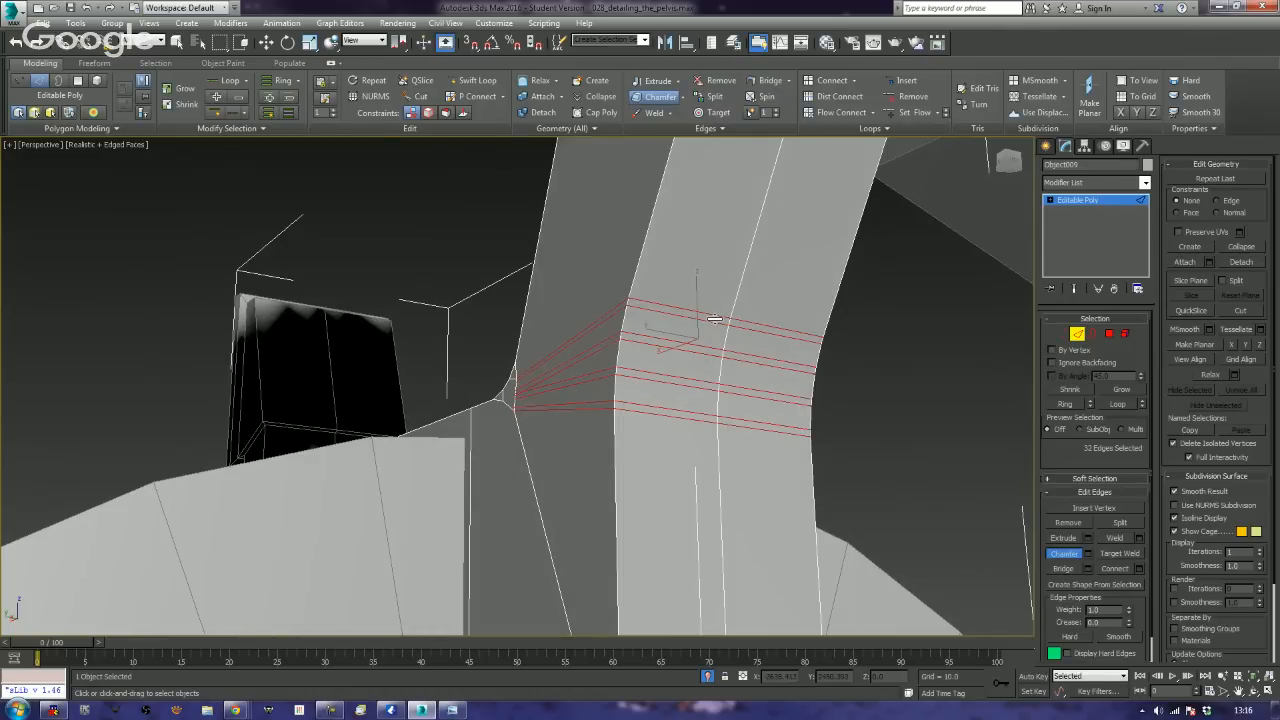
drag(714, 318, 717, 317)
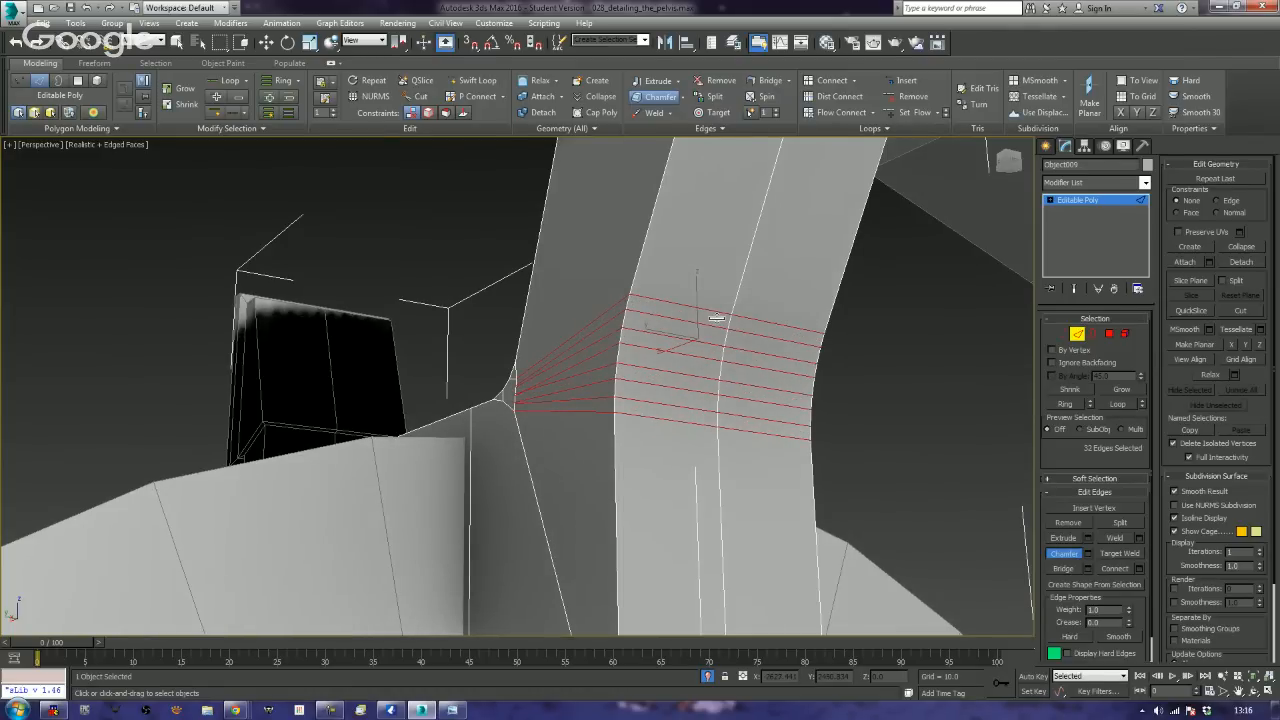
- Deselect the edges and examine the reshaped block and its joint with the arc from several angles
click(923, 392)
scroll(922, 392, down, 6)
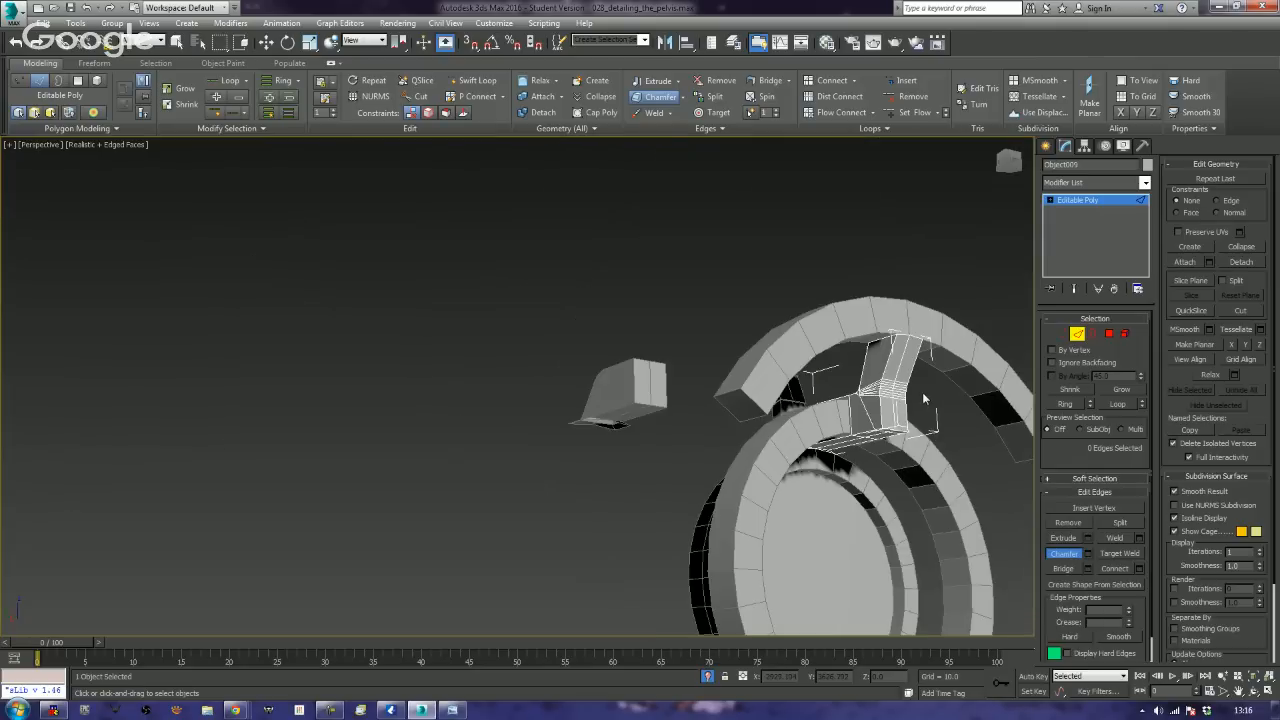
alt+middle_drag(922, 392, 982, 477)
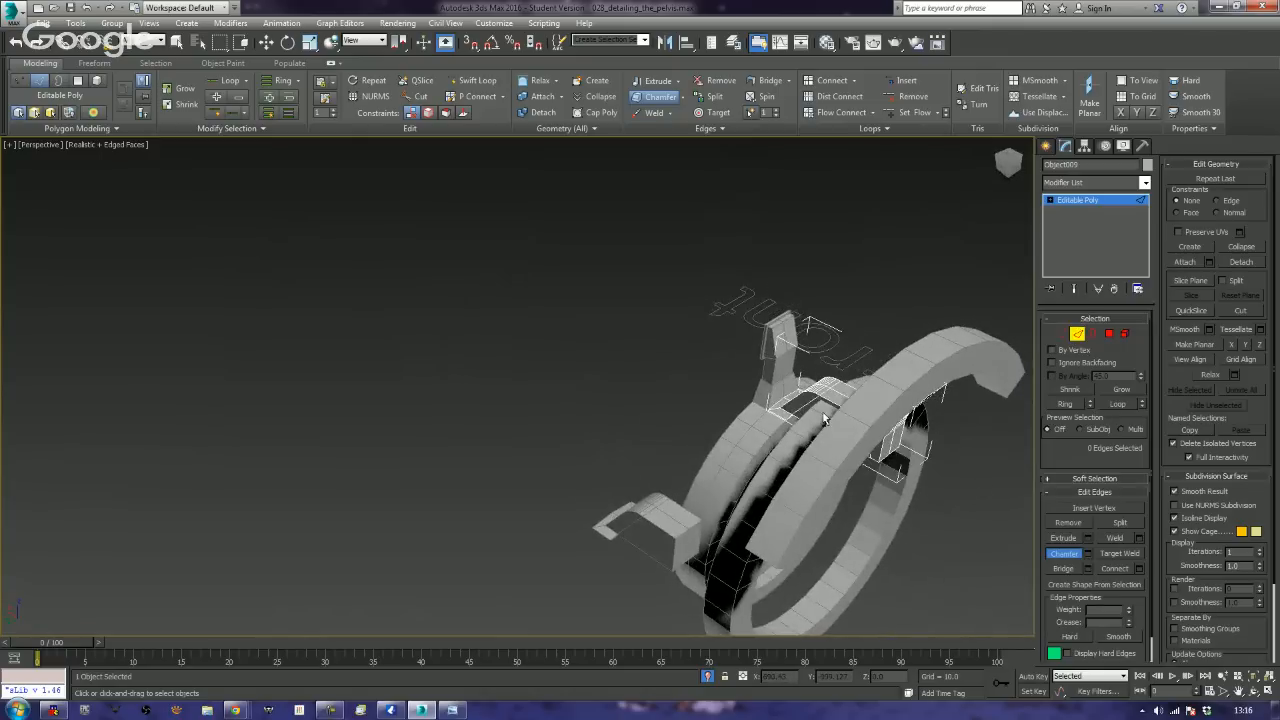
alt+middle_drag(825, 418, 786, 393)
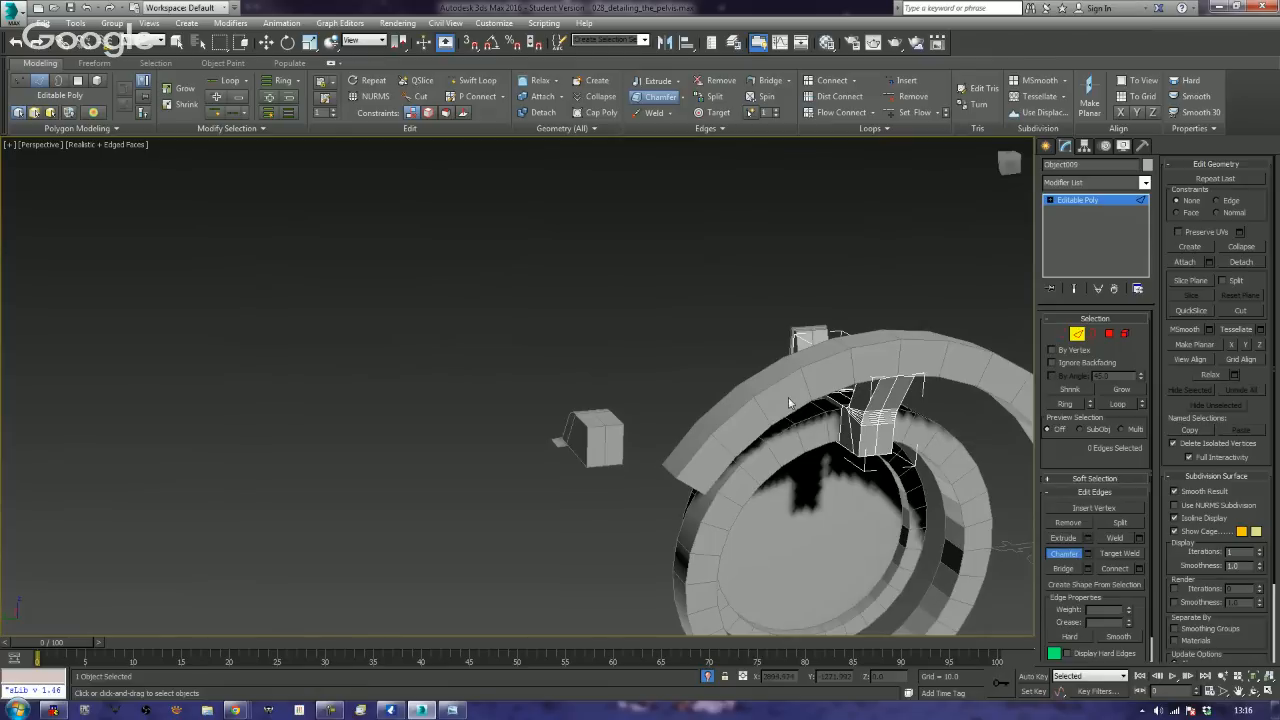
scroll(788, 397, up, 1)
scroll(788, 398, up, 1)
scroll(862, 410, up, 2)
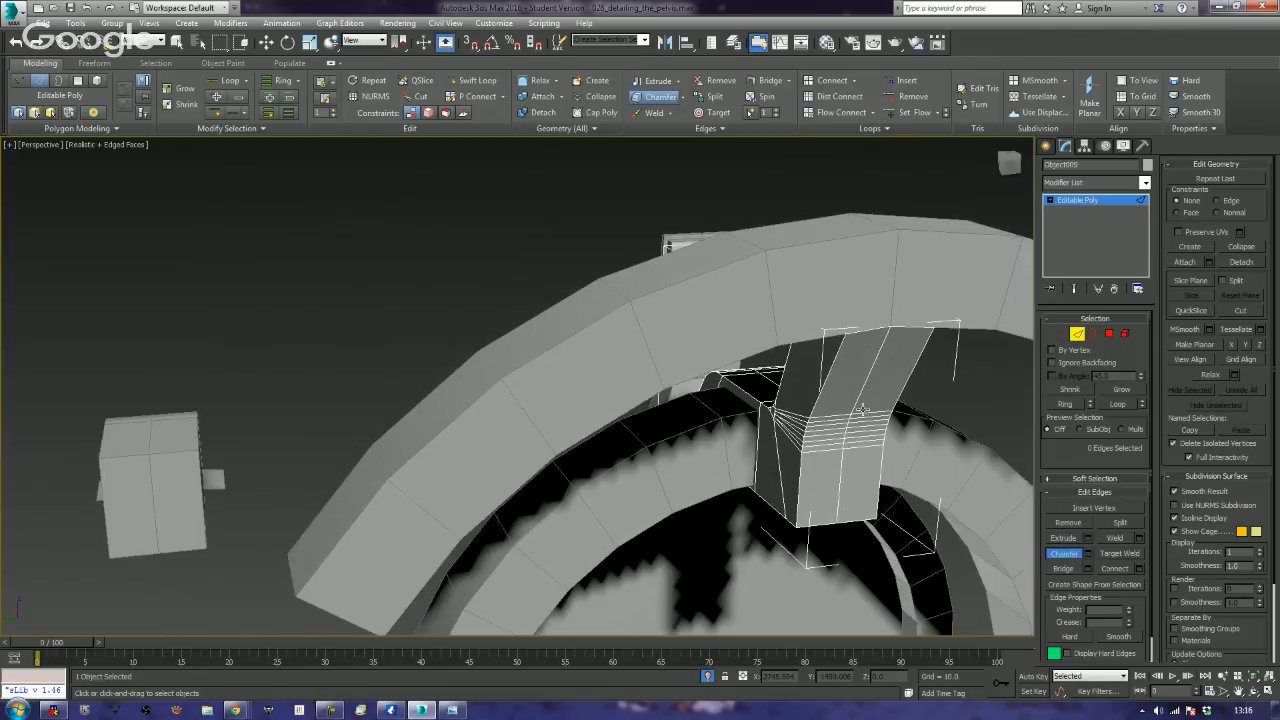
middle_drag(873, 398, 744, 384)
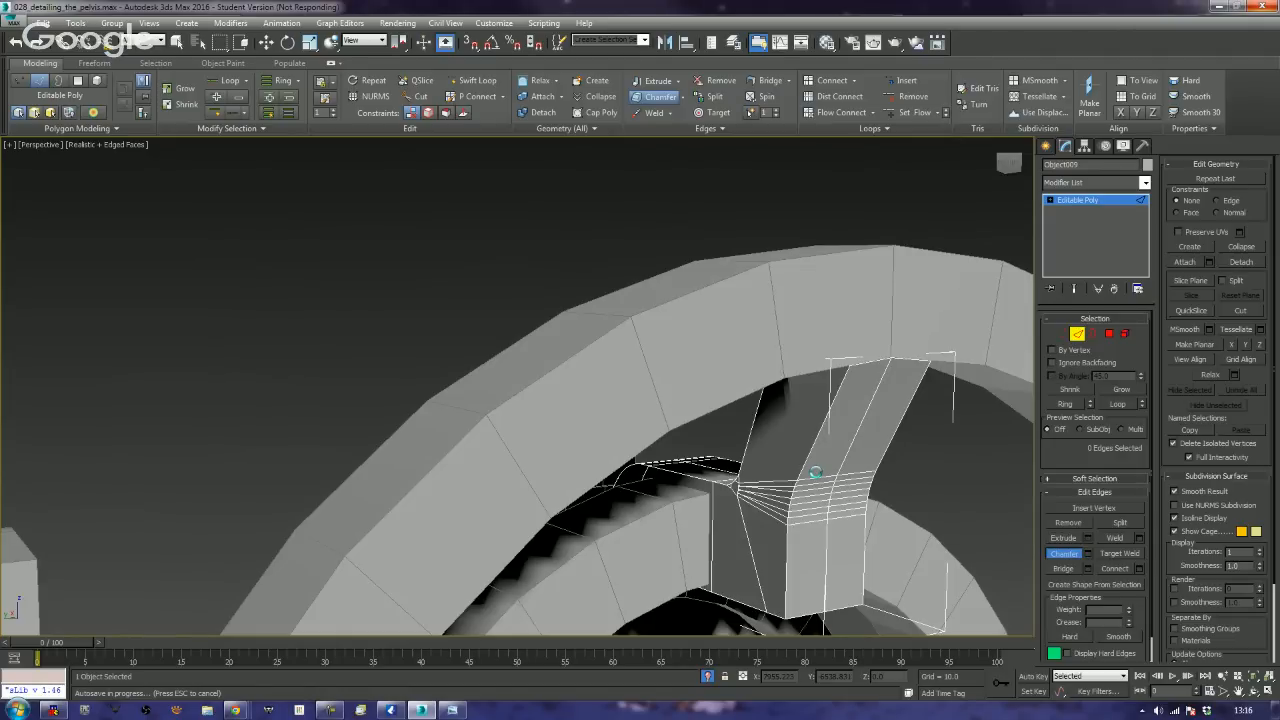
scroll(816, 472, down, 3)
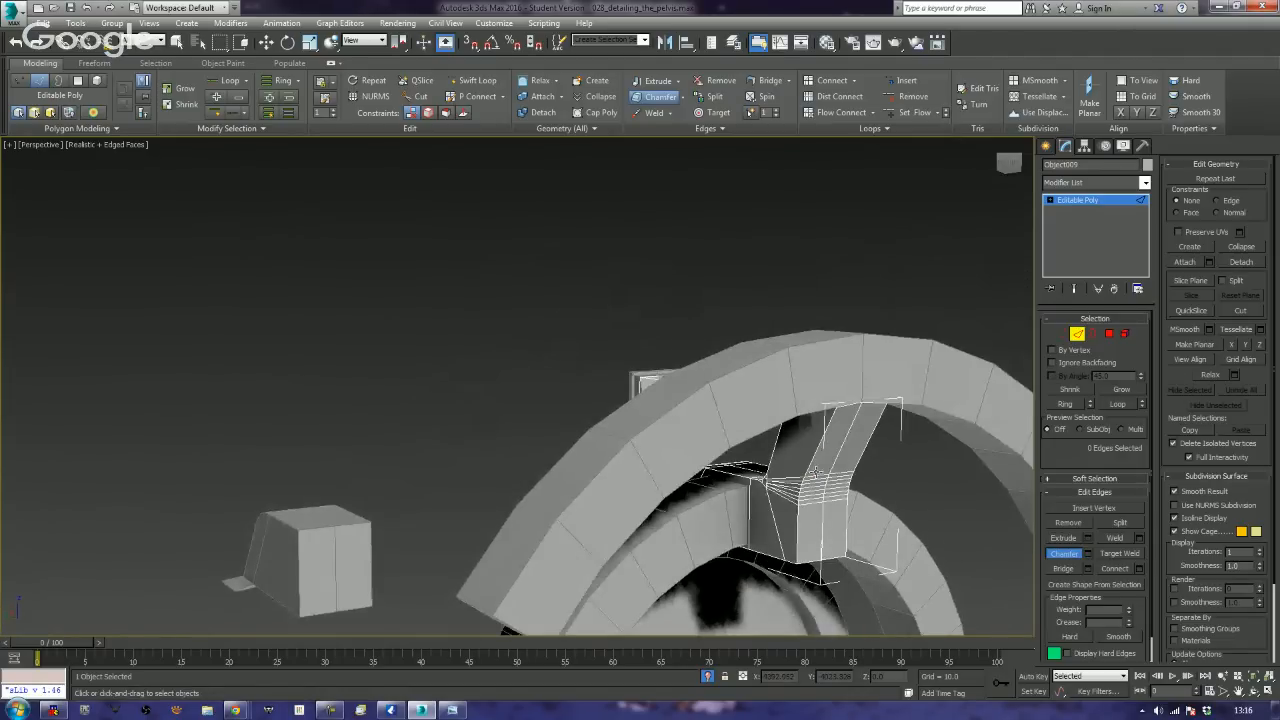
scroll(816, 472, up, 3)
middle_drag(906, 356, 926, 376)
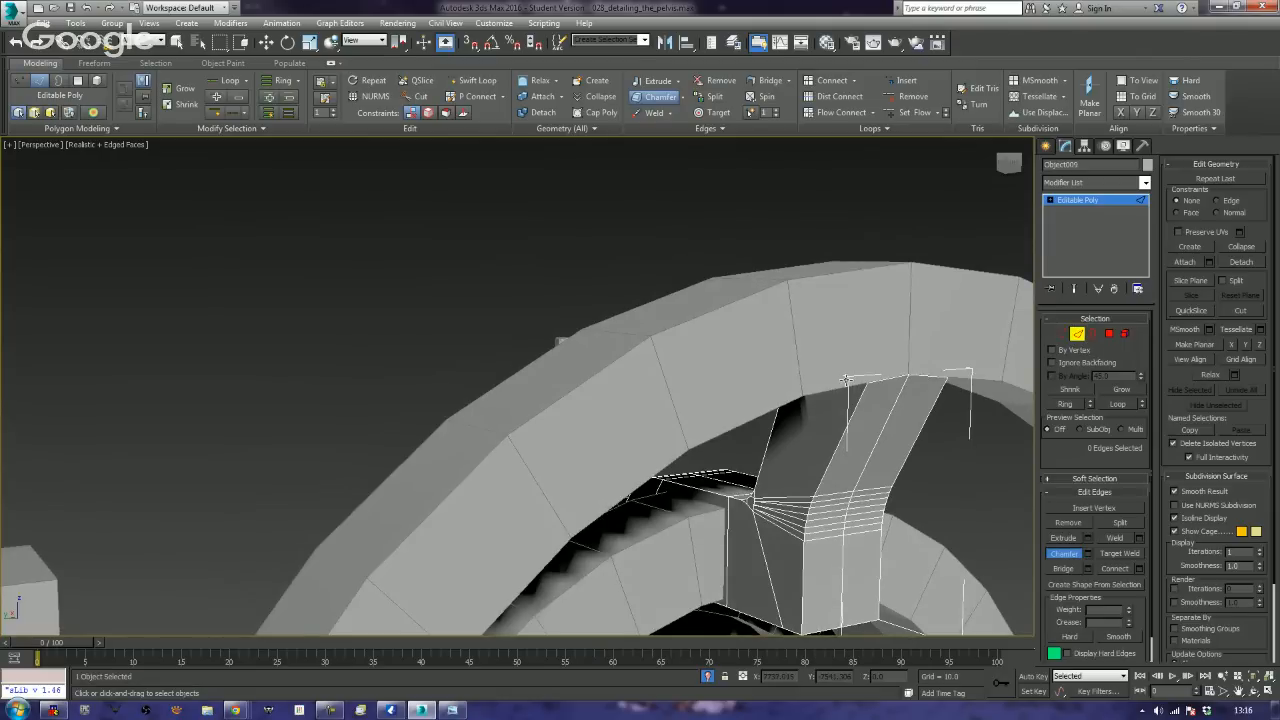
- Try to shift the middle edge on top of the block's upright along X beneath the arc
click(876, 380)
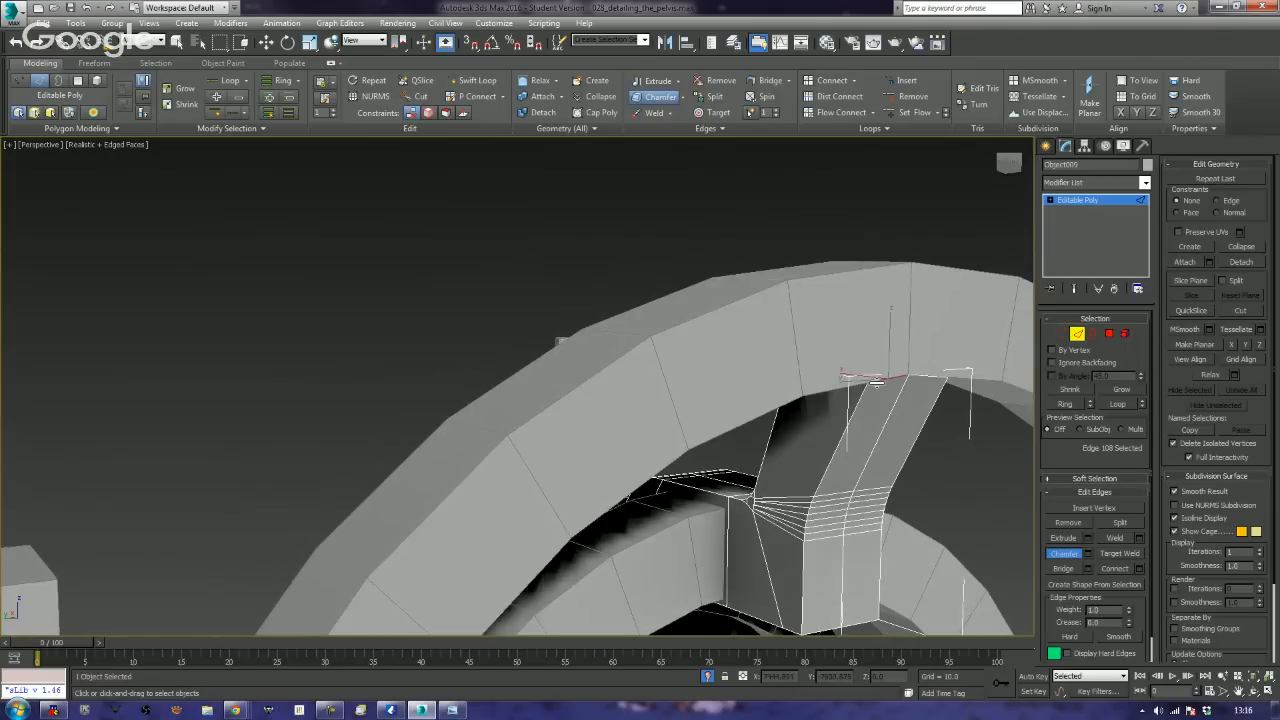
ctrl+click(928, 374)
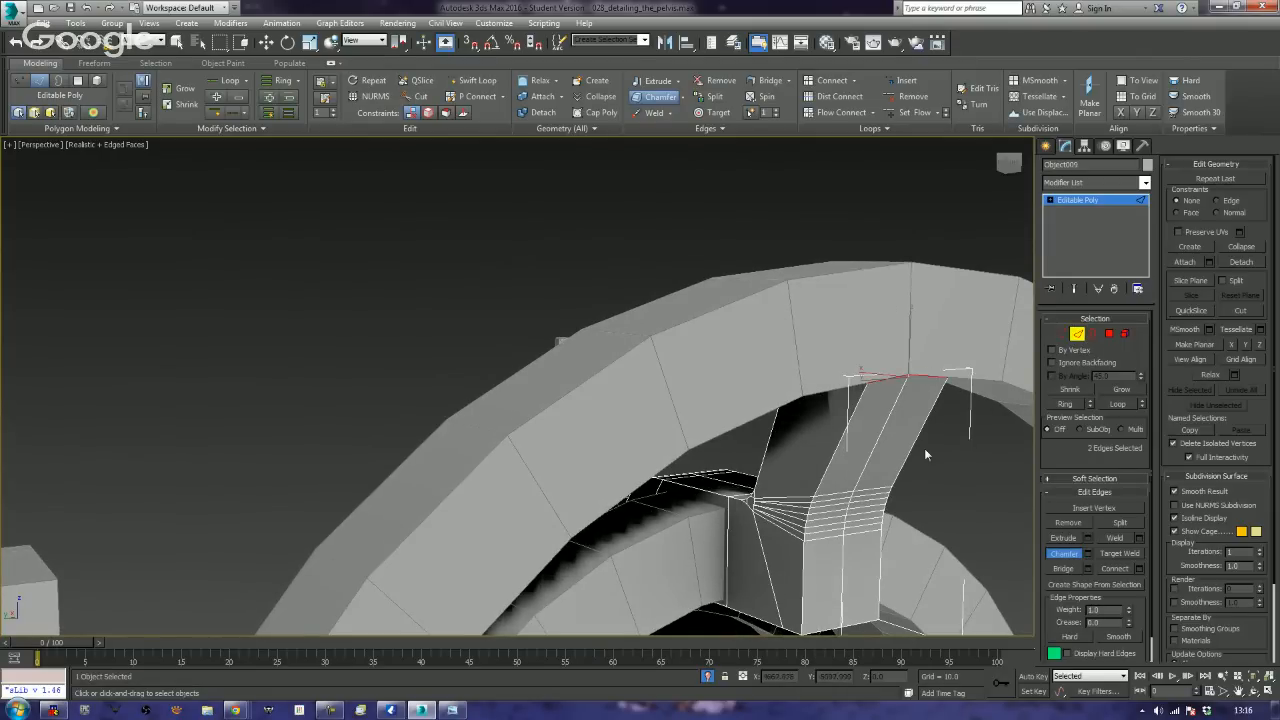
key(w)
alt+middle_drag(814, 360, 876, 372)
click(876, 368)
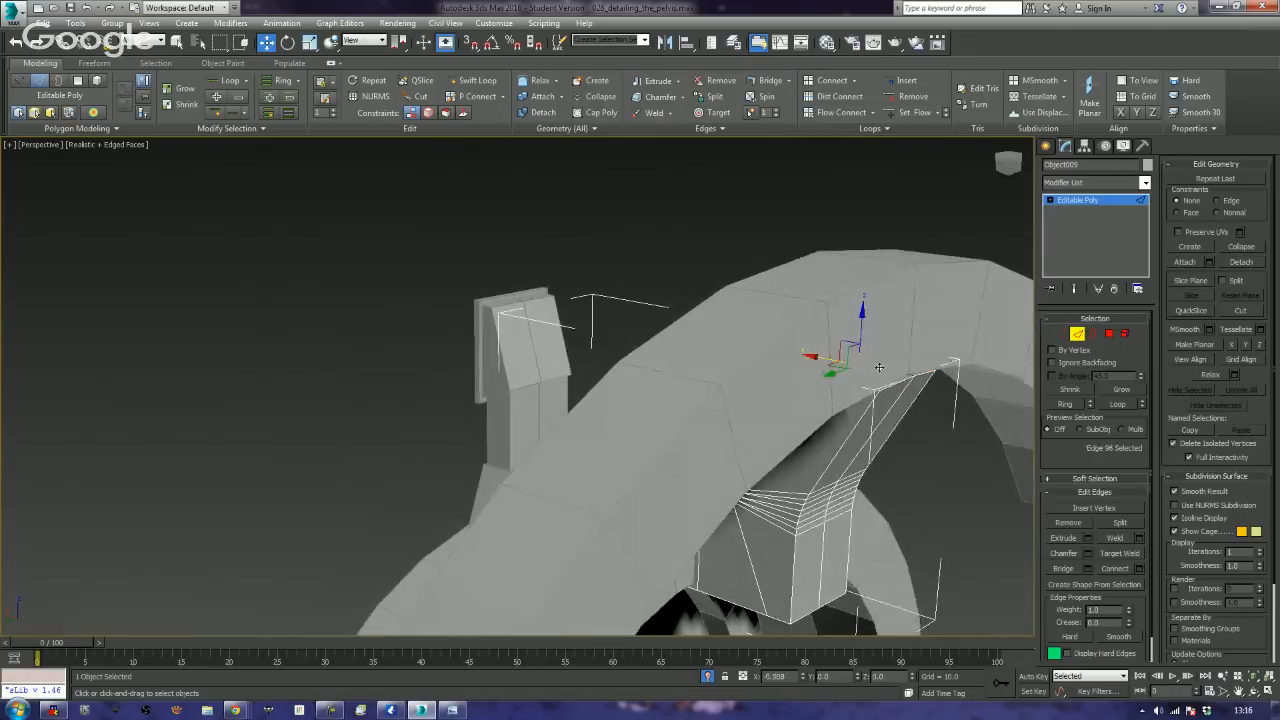
drag(884, 369, 887, 371)
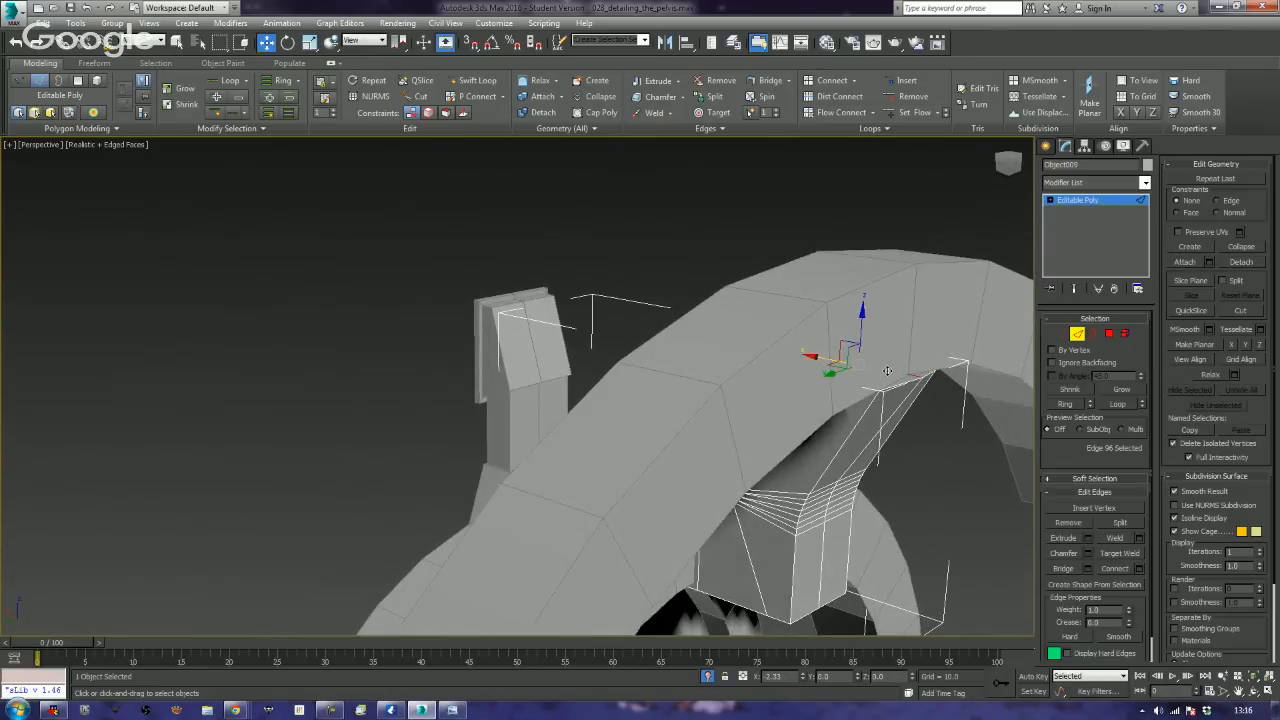
alt+middle_drag(898, 410, 865, 427)
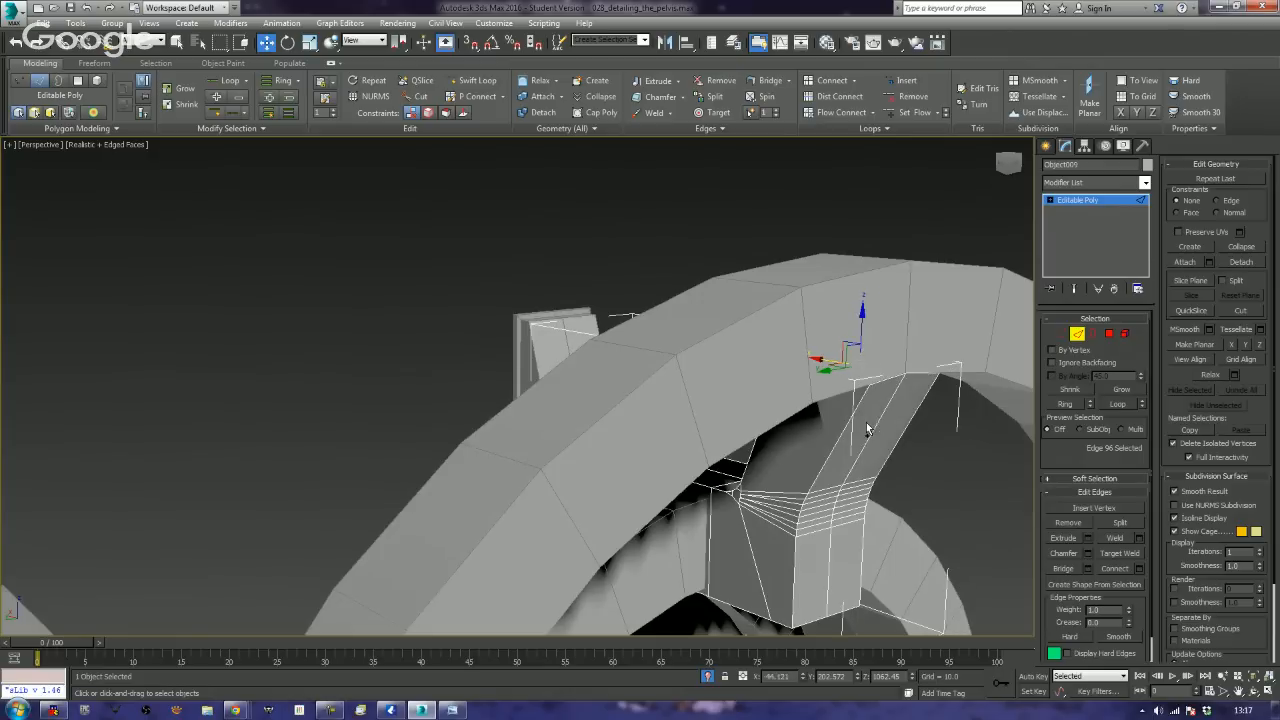
- Shift the two edges at the top outer end of the block's upright along X to about -54.2
ctrl+click(928, 370)
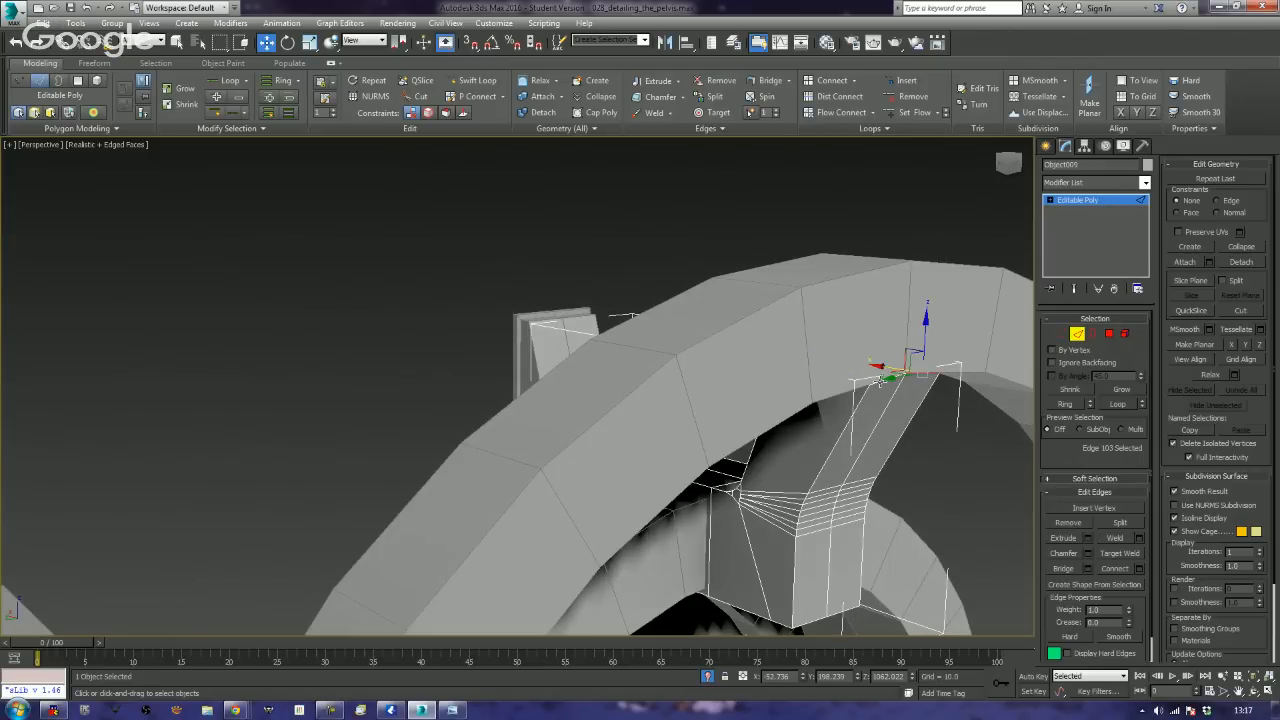
drag(872, 371, 903, 392)
scroll(903, 392, up, 8)
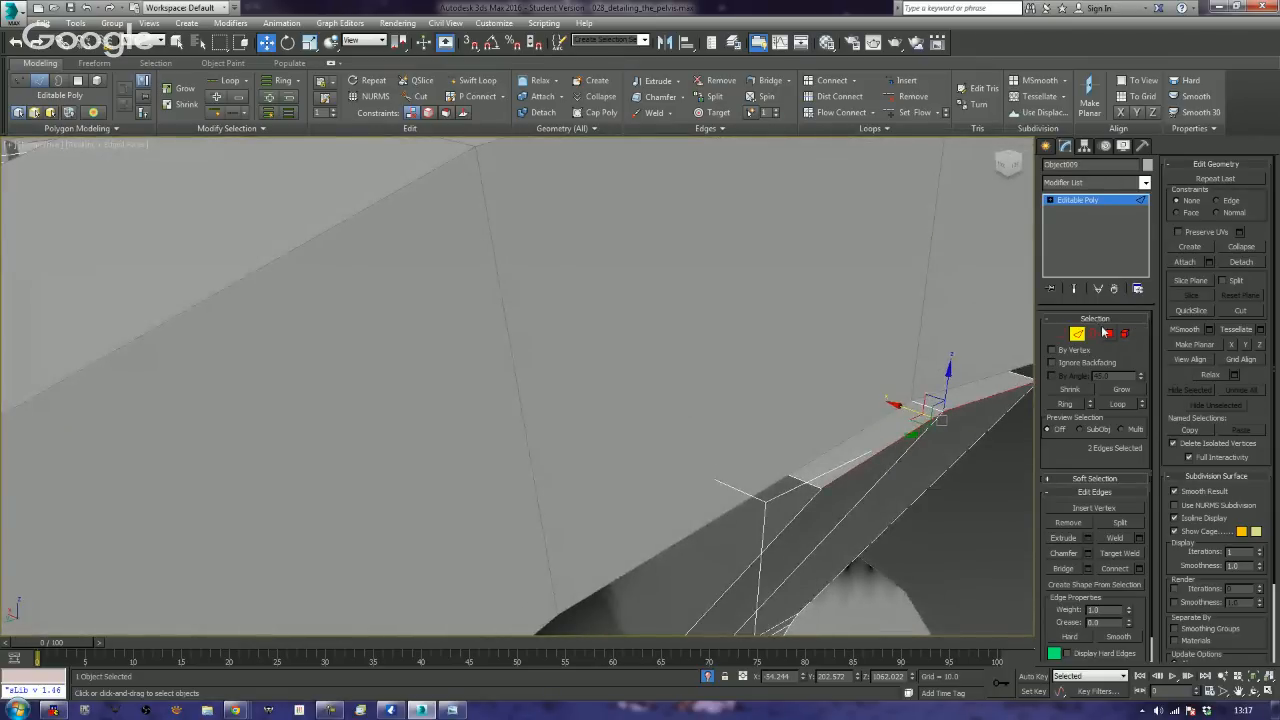
- Extrude the two top polygons of the upright upward through the arc until they stand slightly above its outer surface
ctrl+click(1106, 333)
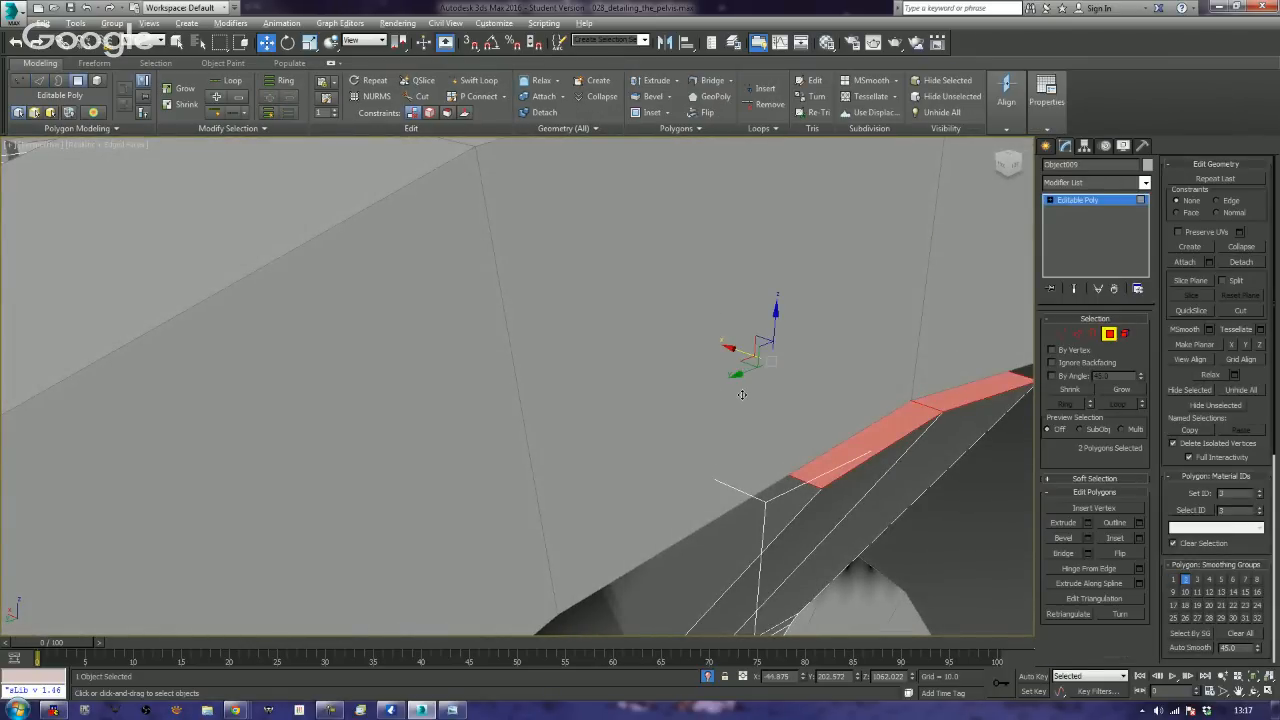
alt+middle_drag(742, 394, 855, 386)
alt+middle_drag(730, 384, 861, 496)
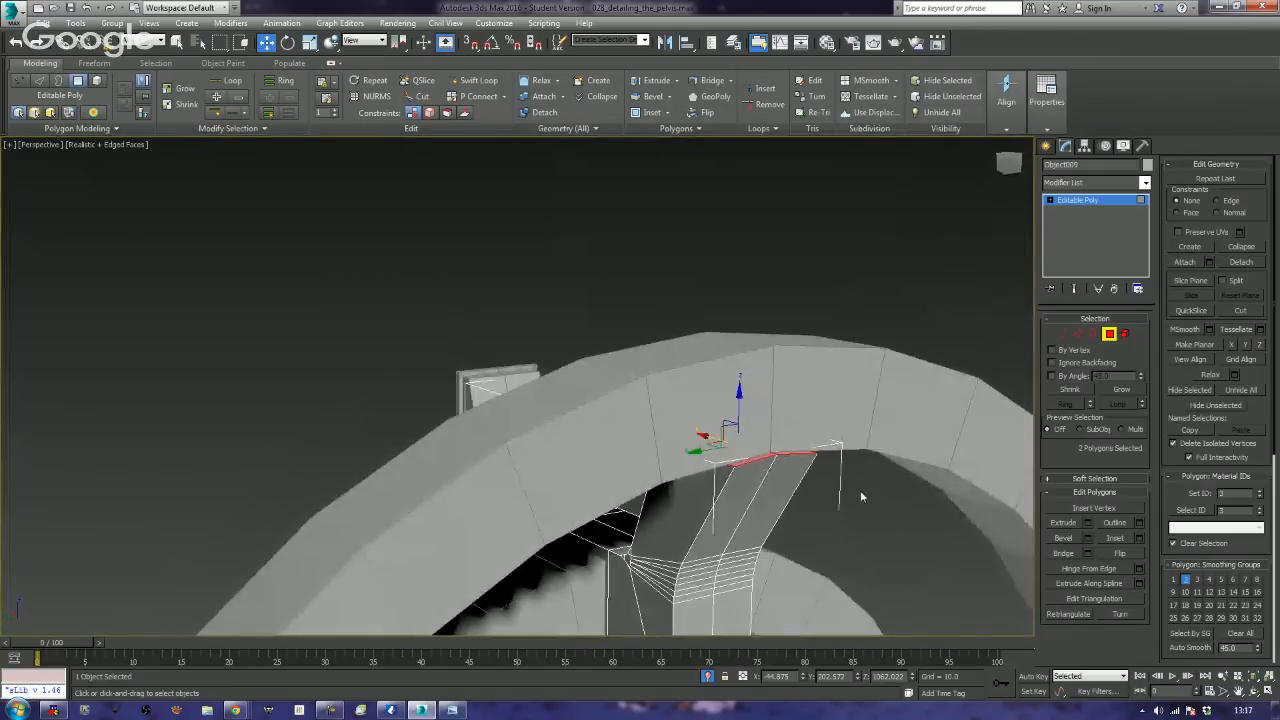
click(1063, 523)
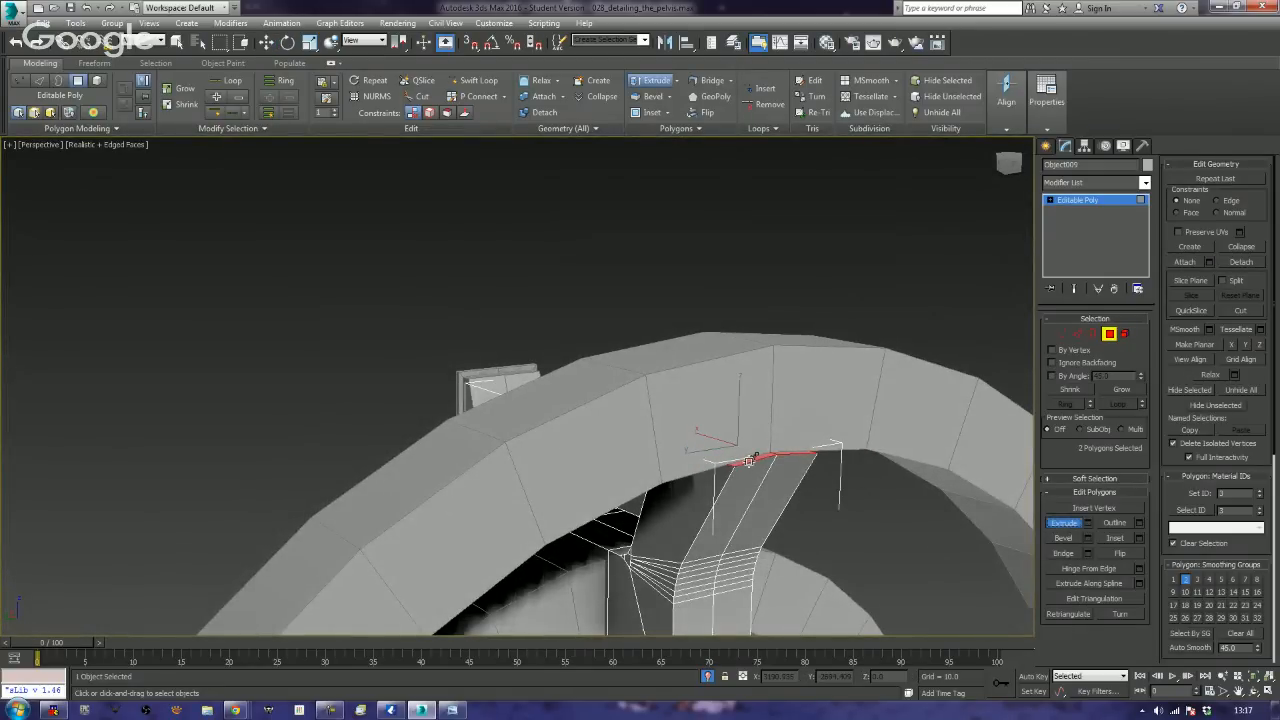
drag(750, 465, 785, 316)
alt+middle_drag(783, 356, 895, 383)
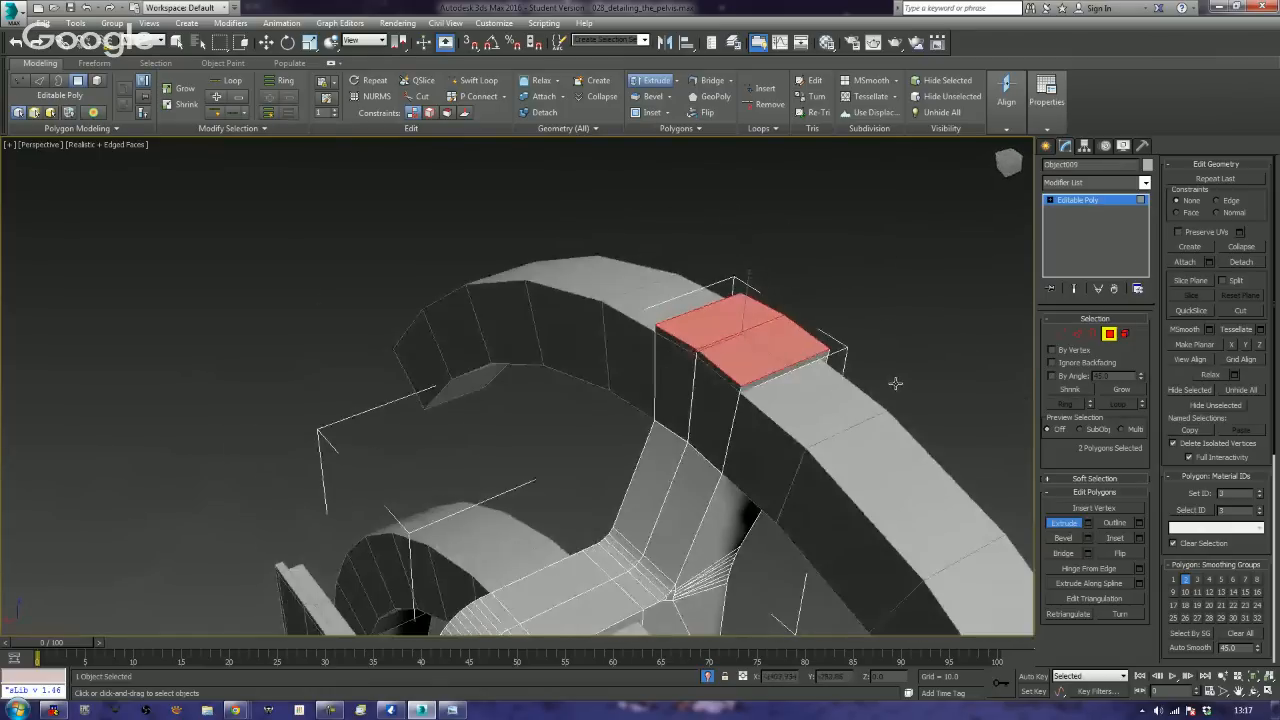
- Move the two front polygons of the extruded section slightly outward along X from the arc's front face, then clear the selection
click(681, 344)
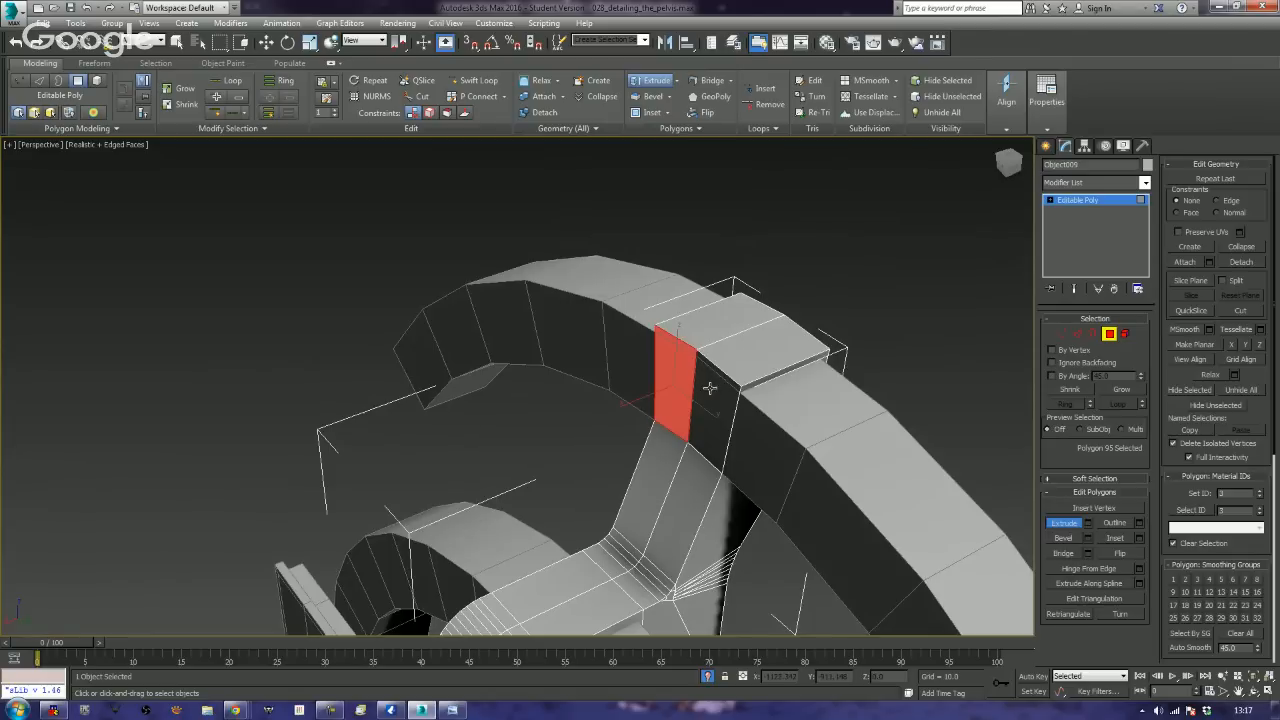
ctrl+click(710, 386)
key(w)
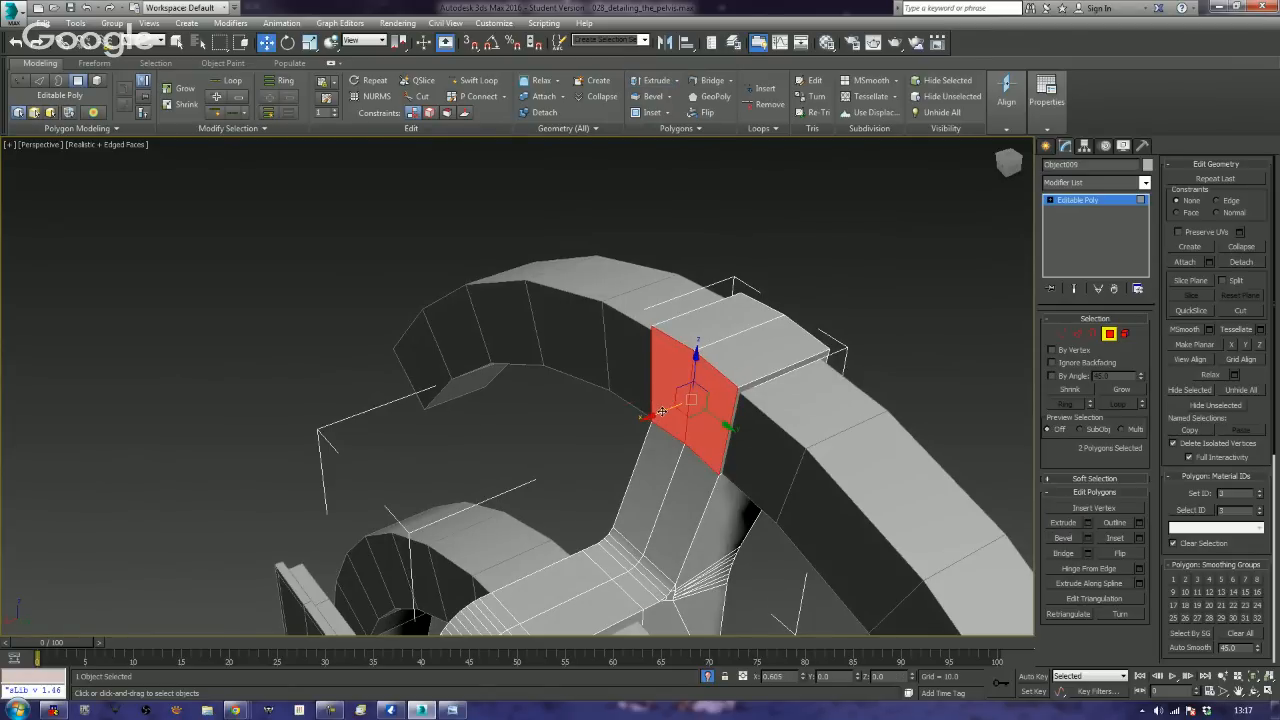
drag(663, 411, 661, 413)
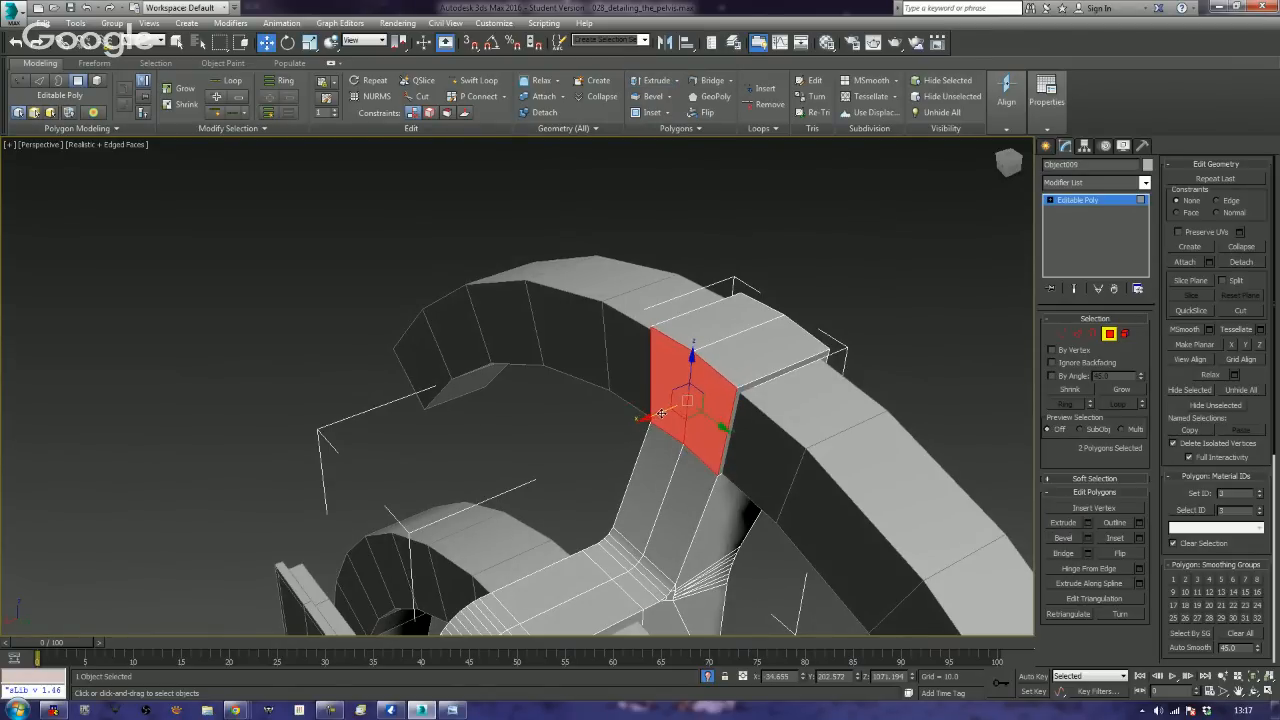
click(950, 287)
- With angle snap on, rotate a copy of the whole support 55 degrees around the ring's centre to the arc's left end
alt+middle_drag(929, 283, 681, 259)
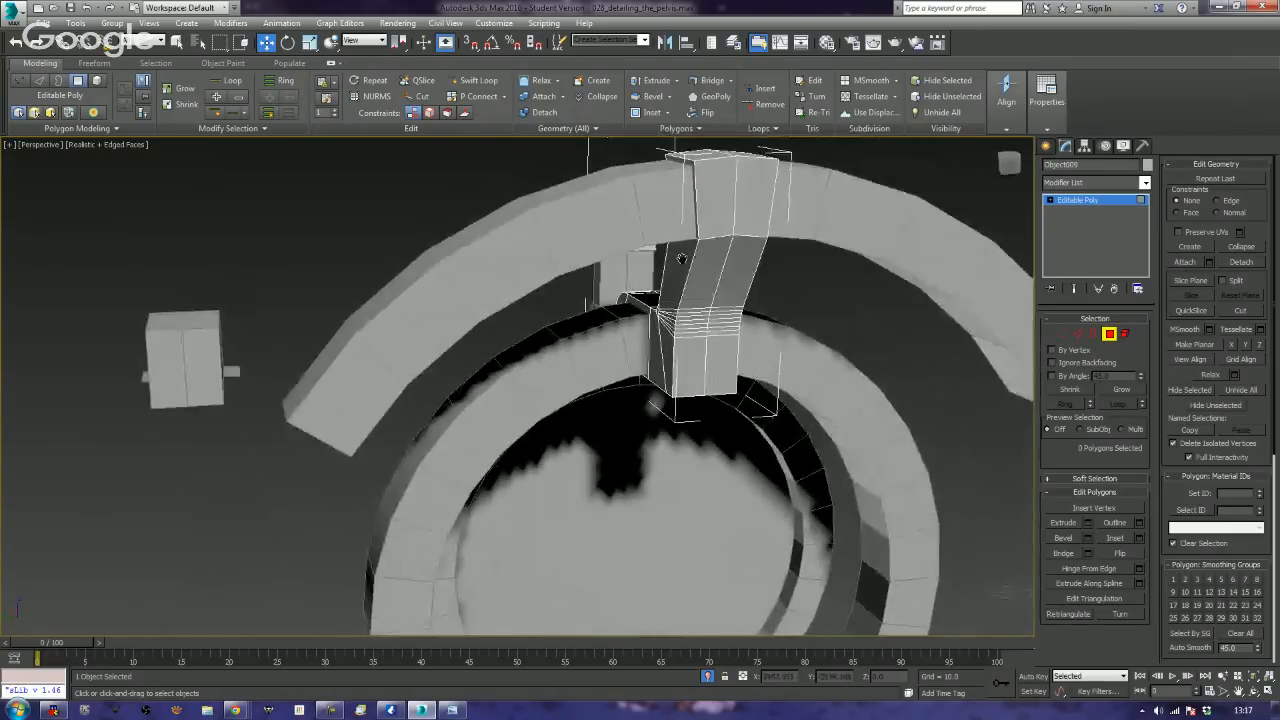
alt+middle_drag(696, 316, 666, 307)
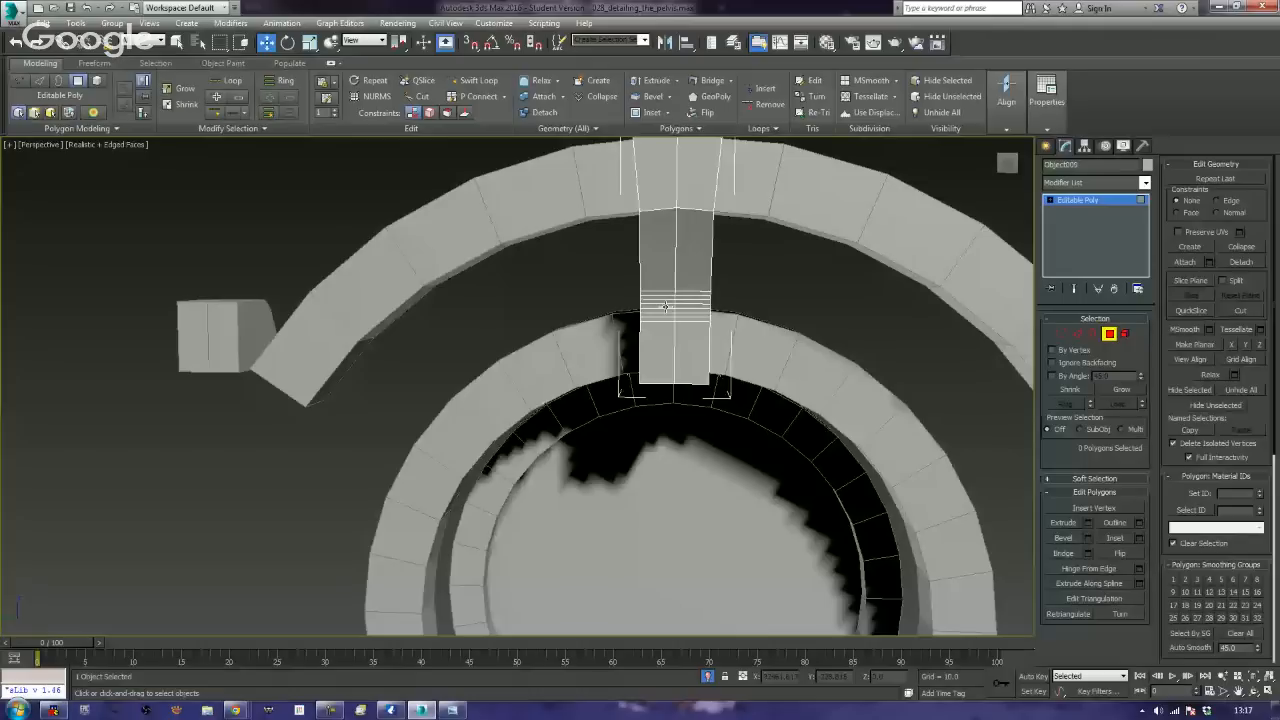
scroll(666, 307, down, 4)
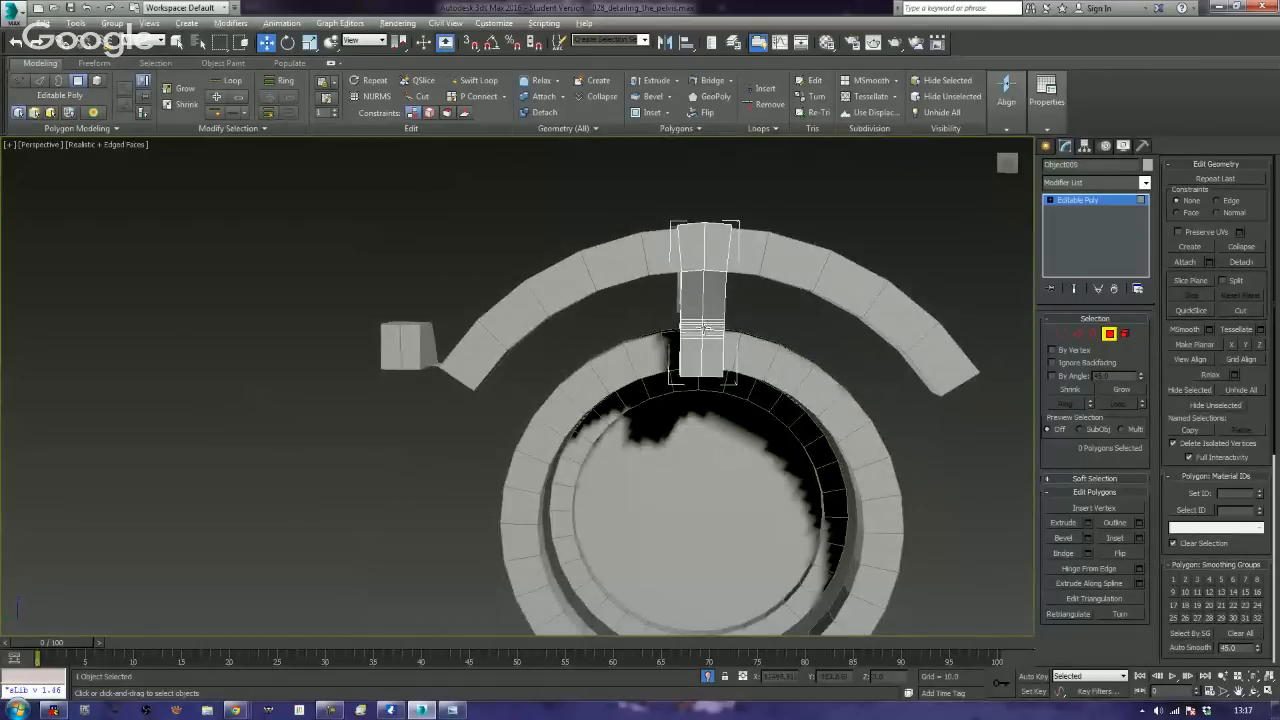
alt+middle_drag(705, 328, 795, 358)
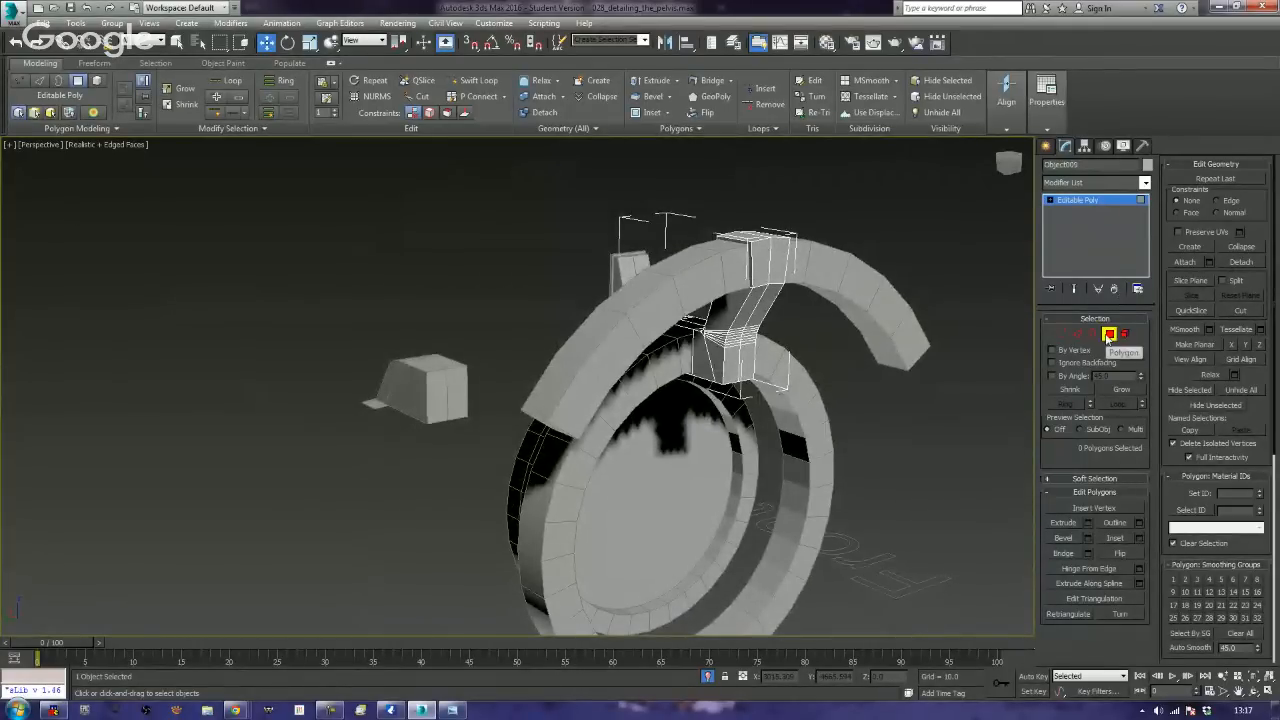
click(1108, 336)
alt+middle_drag(684, 383, 649, 383)
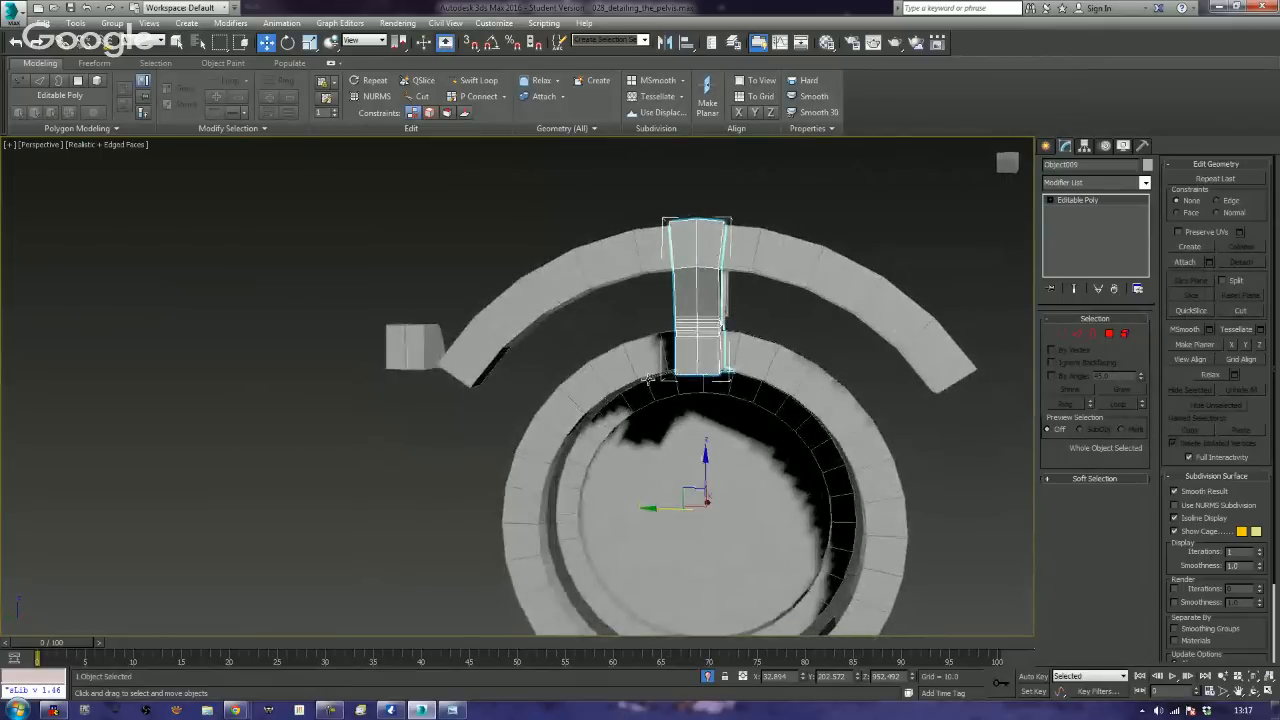
key(e)
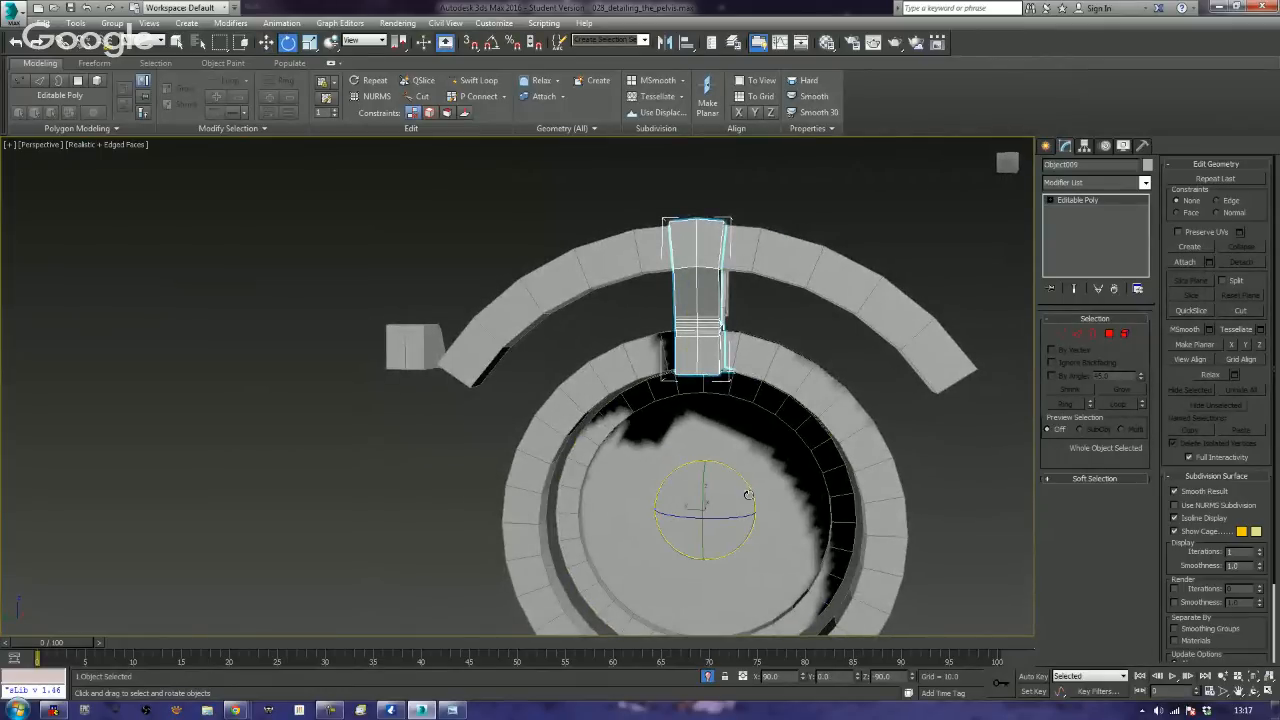
mouse_move(749, 491)
mouse_down()
mouse_move(766, 491)
mouse_move(763, 503)
mouse_move(733, 466)
mouse_up()
key(a)
click(656, 413)
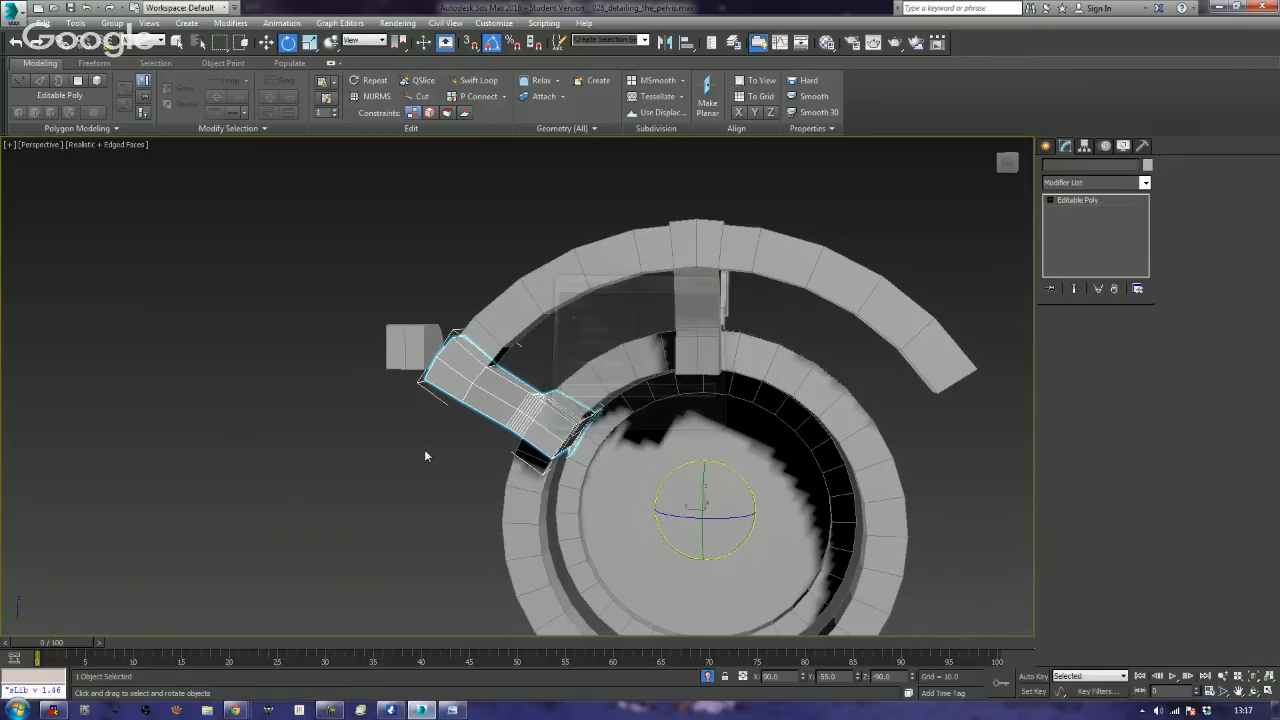
- Rotate another copy of the centre support 55 degrees the opposite way to the arc's right end and deselect it
mouse_move(424, 449)
alt+middle_down()
mouse_move(612, 447)
mouse_move(586, 460)
mouse_move(390, 455)
mouse_move(430, 452)
alt+middle_up()
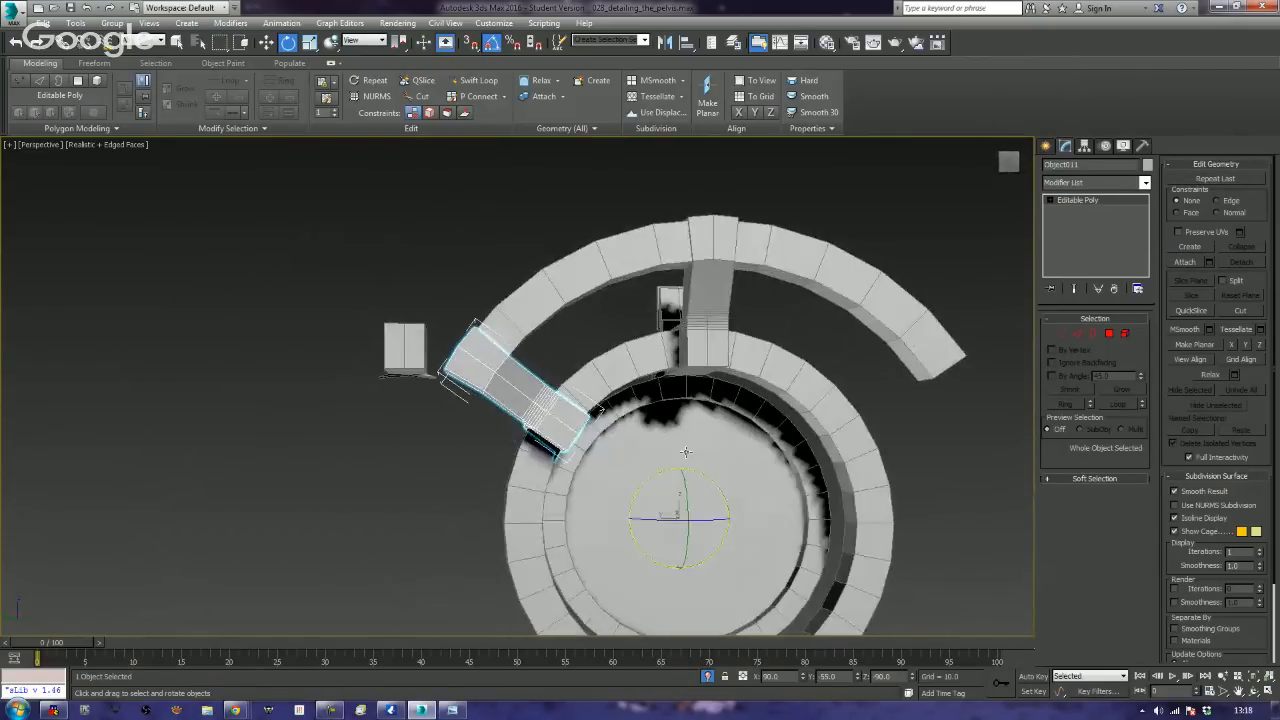
click(710, 352)
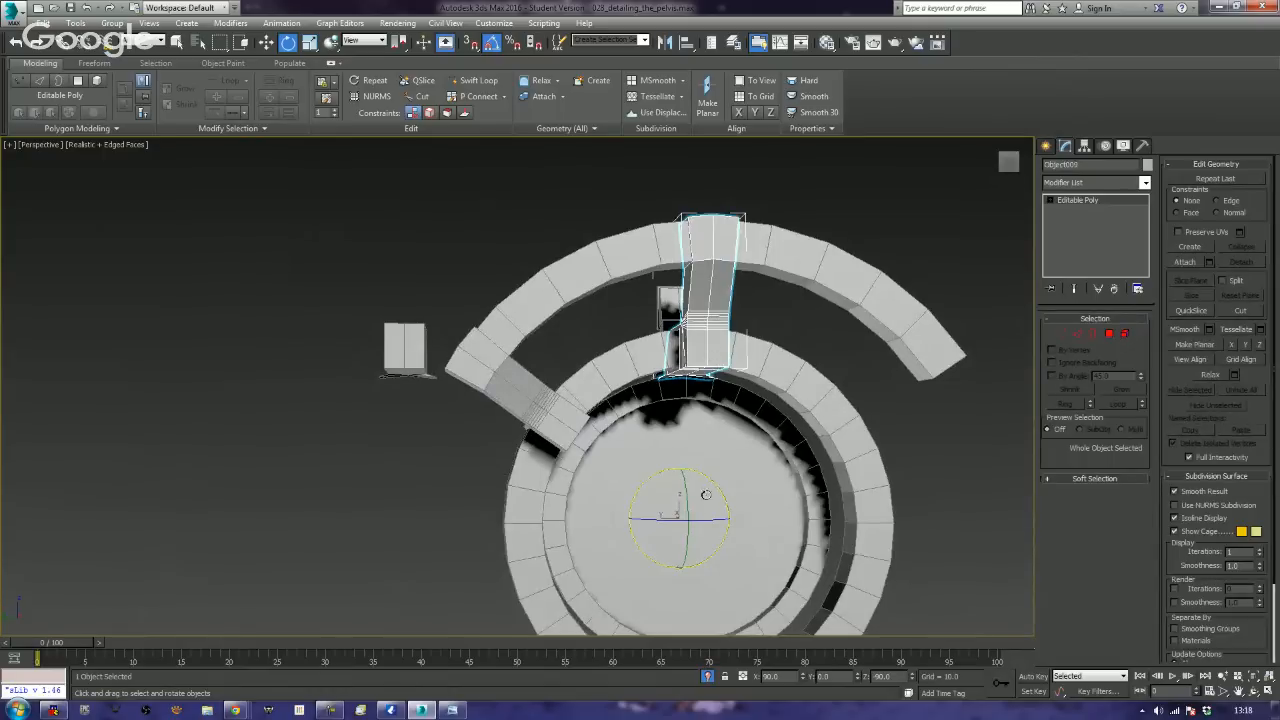
mouse_move(710, 484)
shift+mouse_down()
mouse_move(757, 491)
mouse_move(754, 502)
shift+mouse_up()
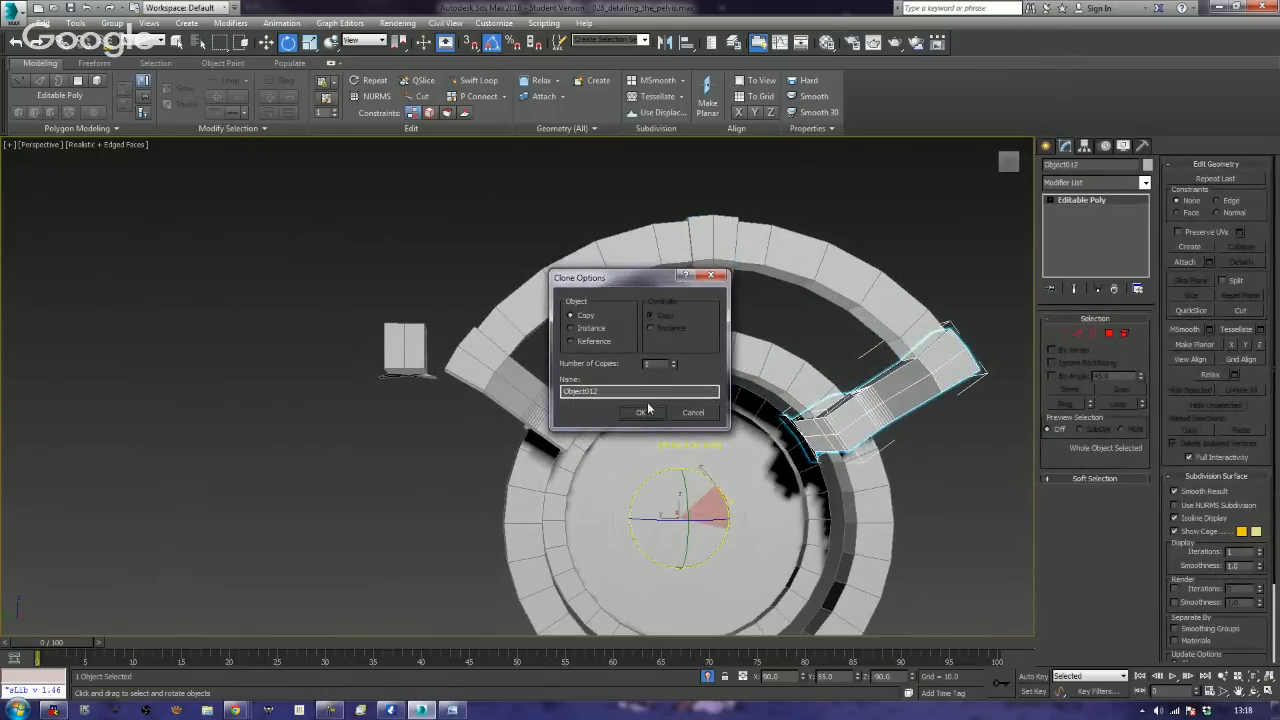
click(643, 413)
click(378, 467)
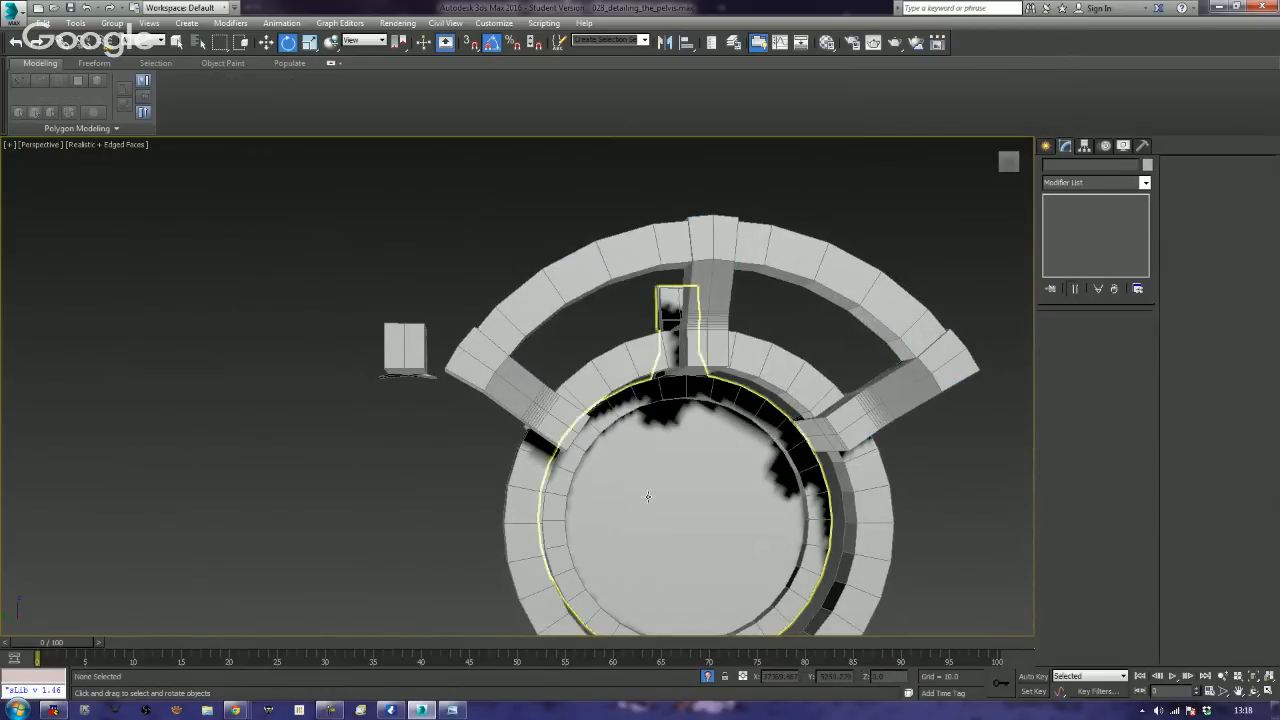
- Align the separate block beside the rings to the central disc by pivot point in X, Y and Z
scroll(591, 407, down, 3)
alt+middle_drag(591, 407, 519, 483)
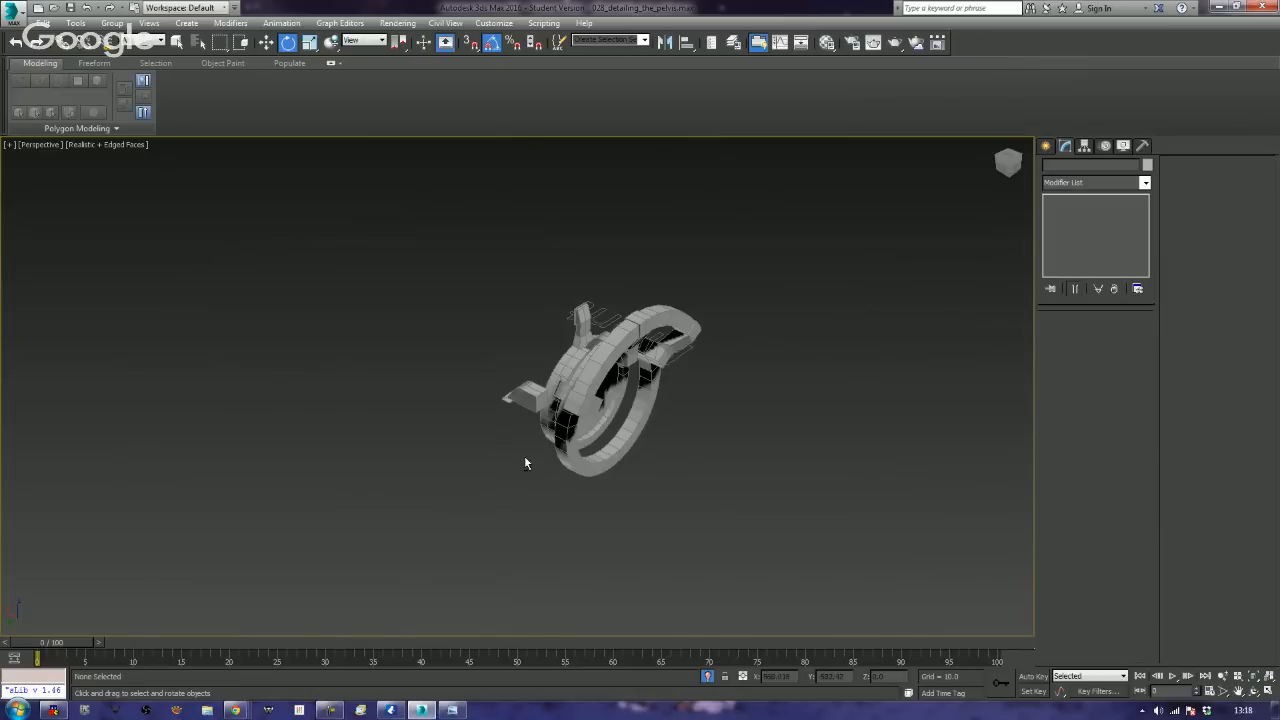
alt+middle_drag(759, 520, 726, 475)
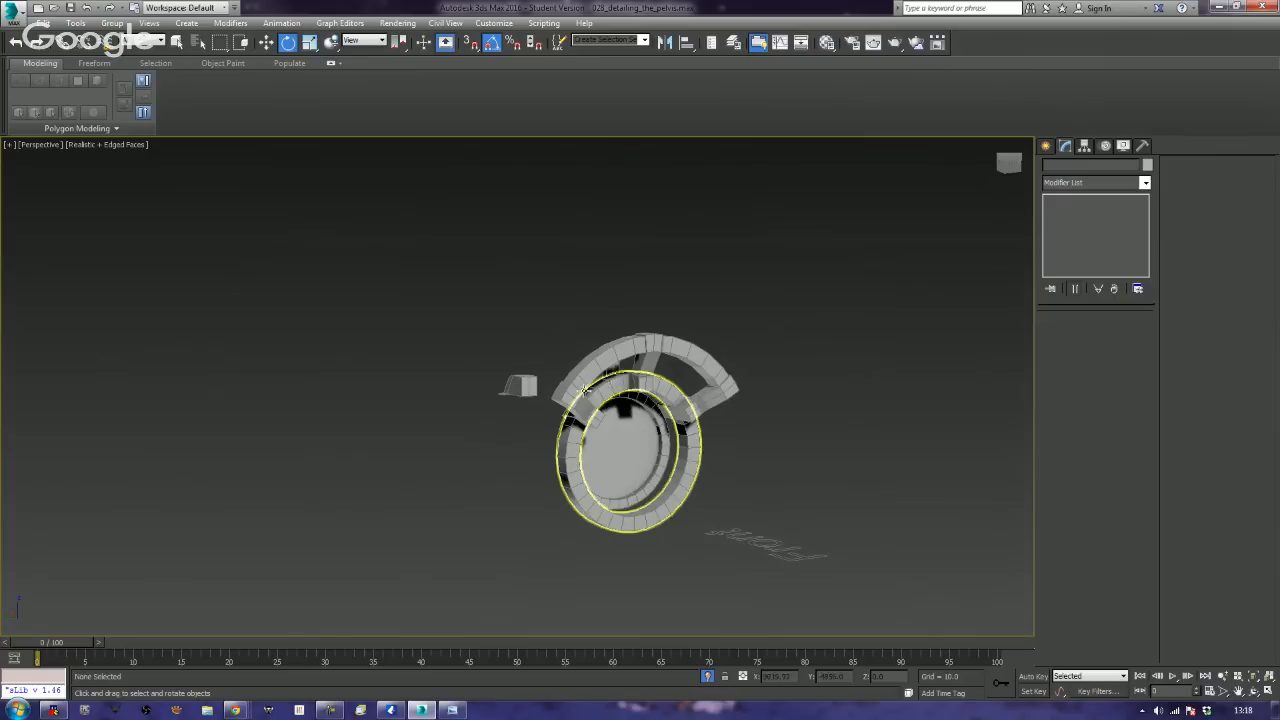
click(522, 390)
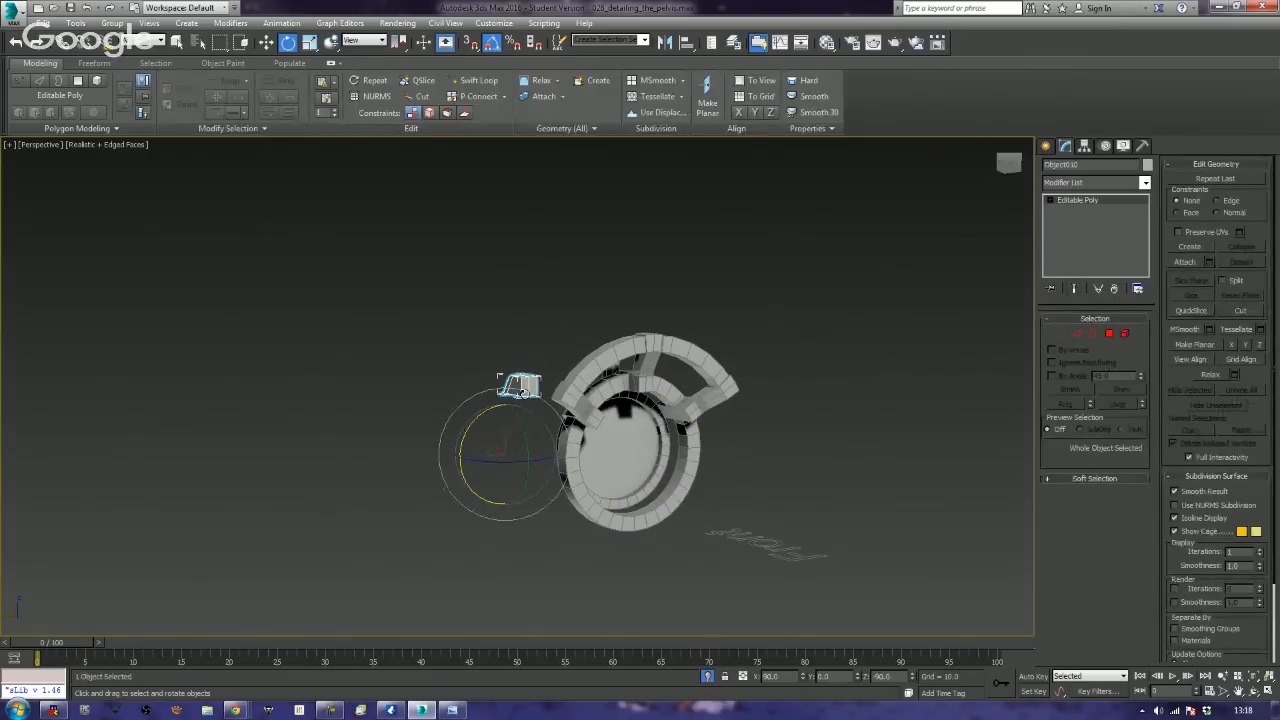
click(686, 42)
click(645, 448)
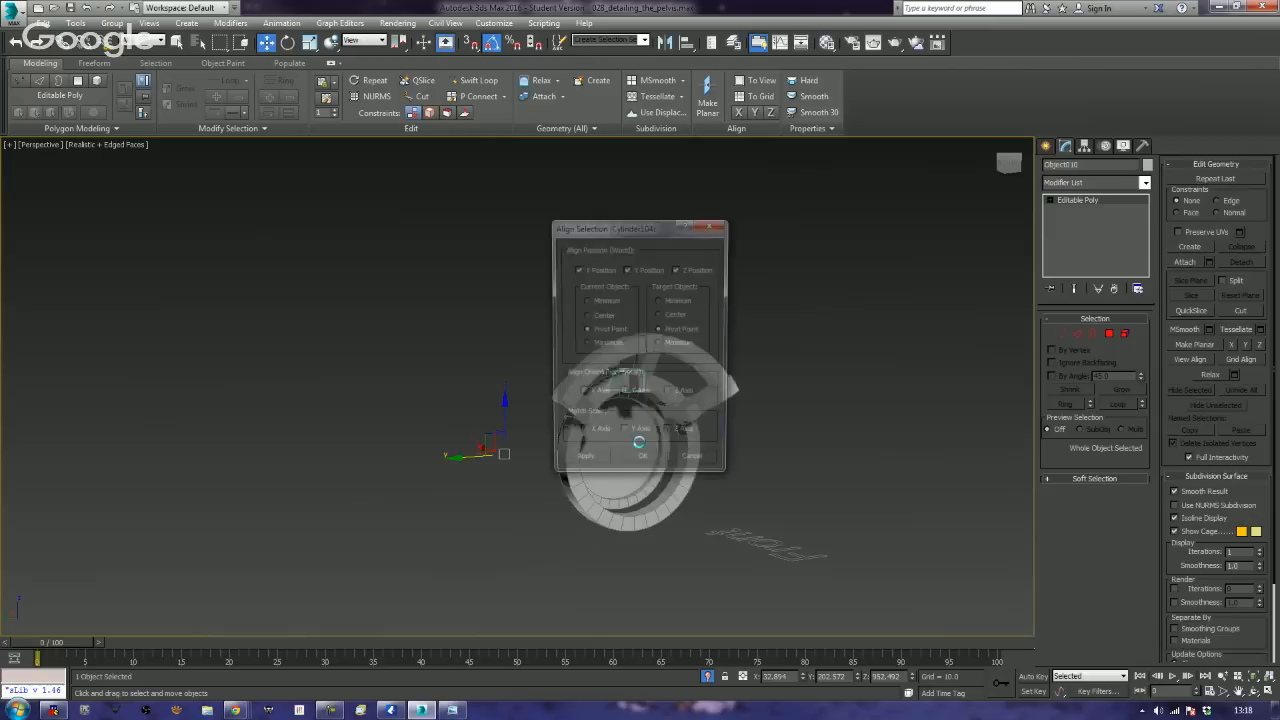
click(642, 465)
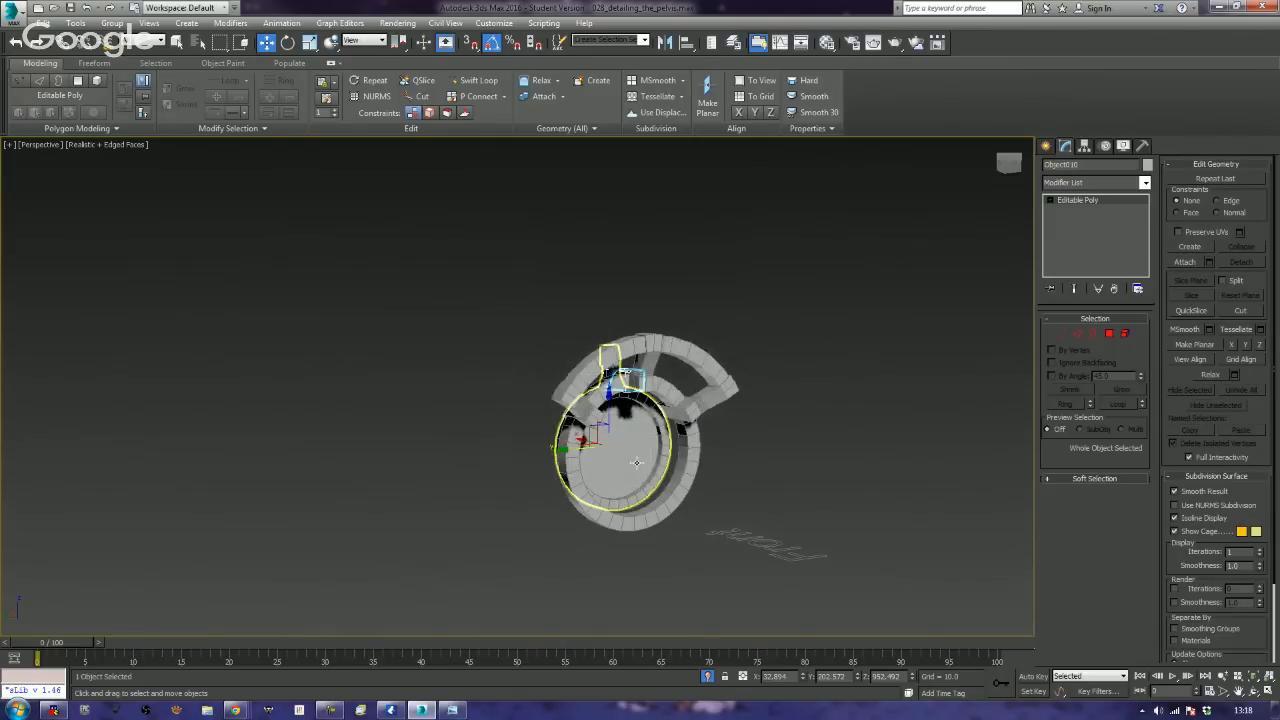
- Rotate the aligned block 140 degrees around the ring's centre onto the ring's lower left section
alt+middle_drag(636, 462, 789, 503)
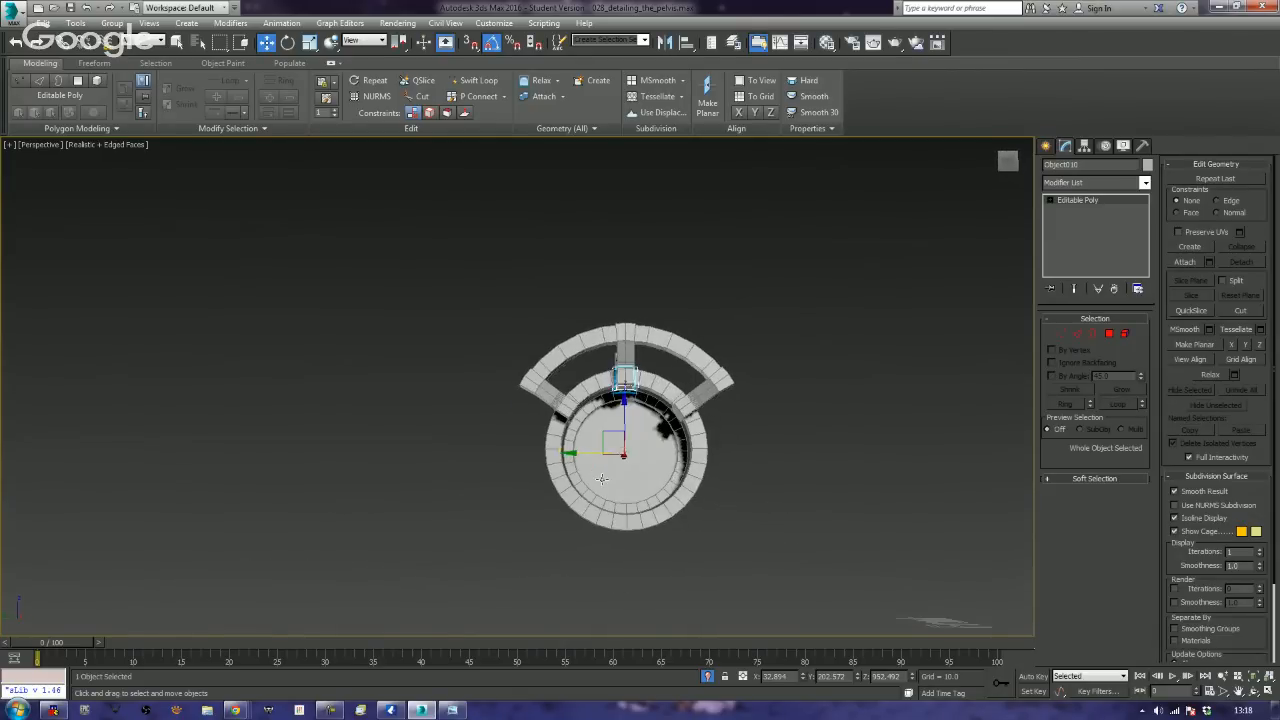
key(e)
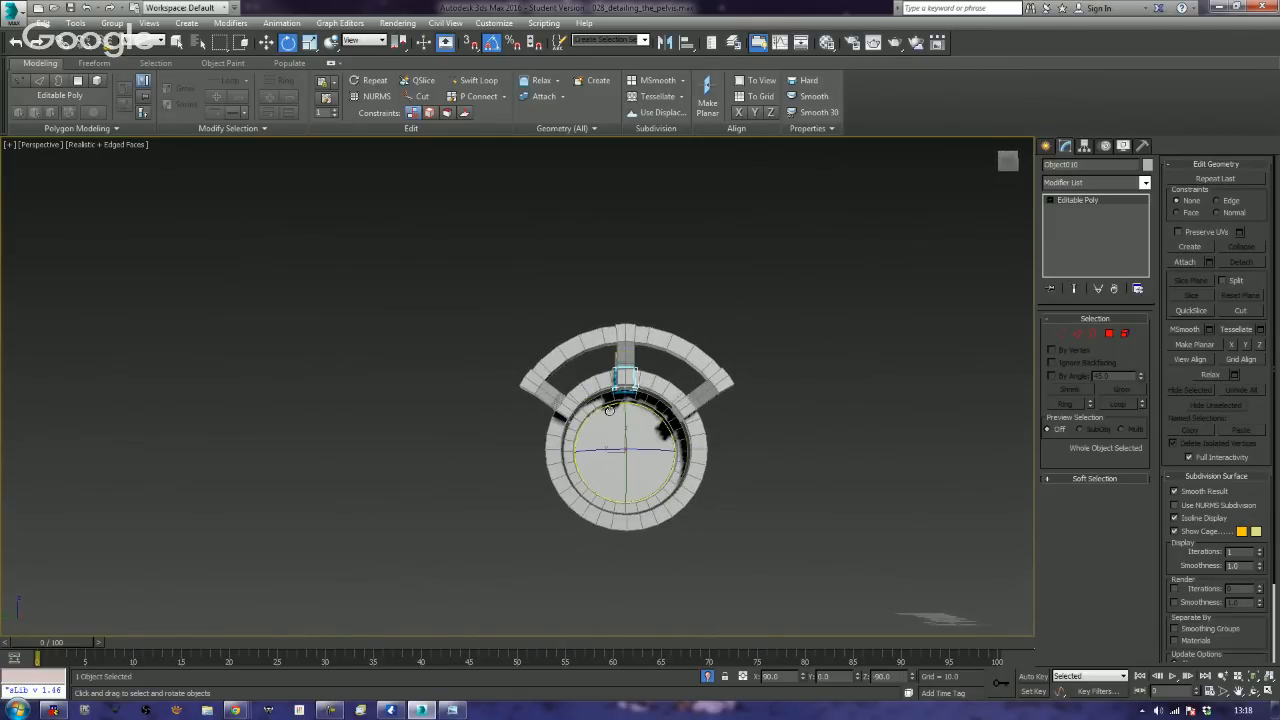
drag(606, 406, 519, 441)
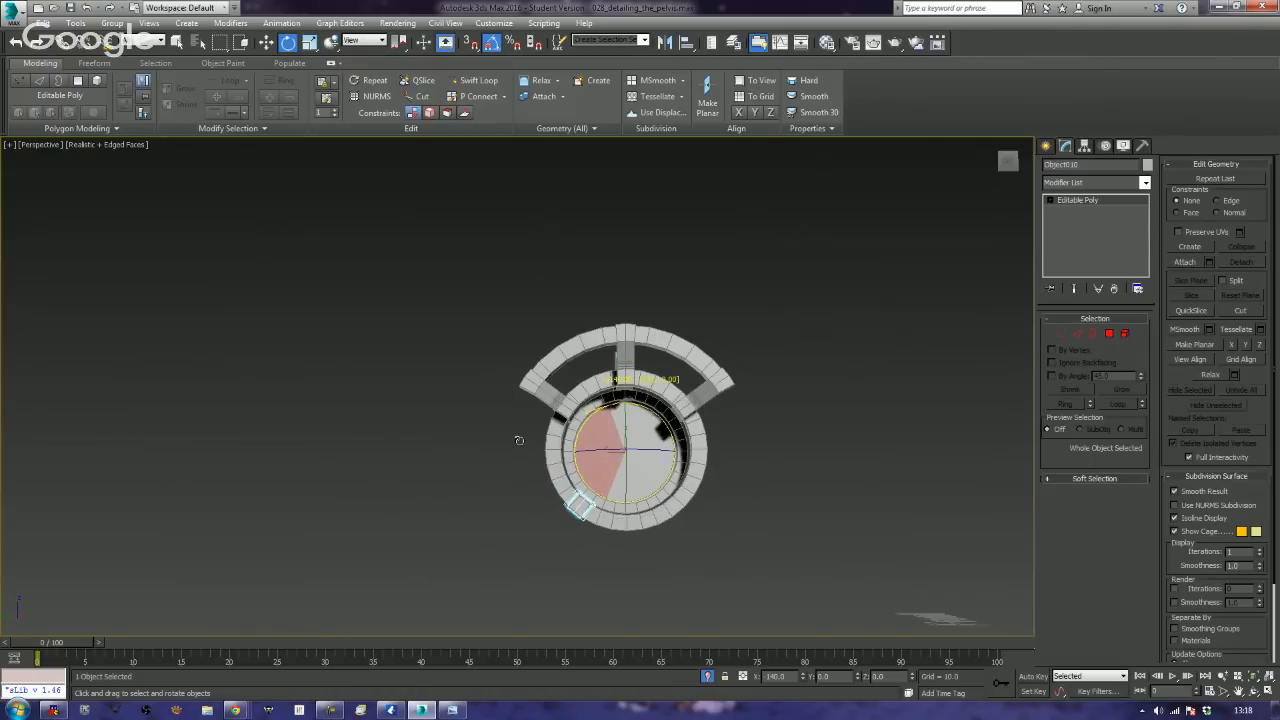
drag(519, 440, 519, 440)
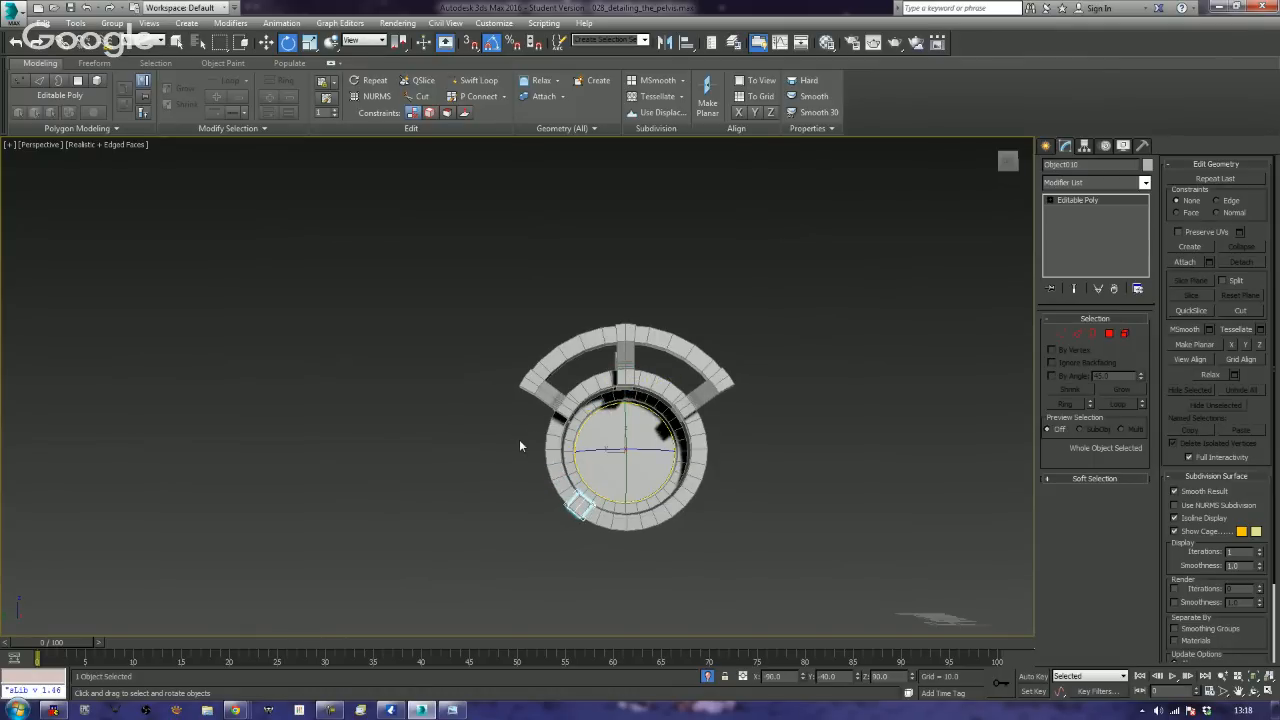
- Try to place a rotated copy of the block on the ring's lower right section and inspect it from the side
mouse_move(655, 386)
mouse_down()
mouse_move(865, 418)
mouse_move(783, 468)
mouse_up()
click(641, 413)
click(429, 457)
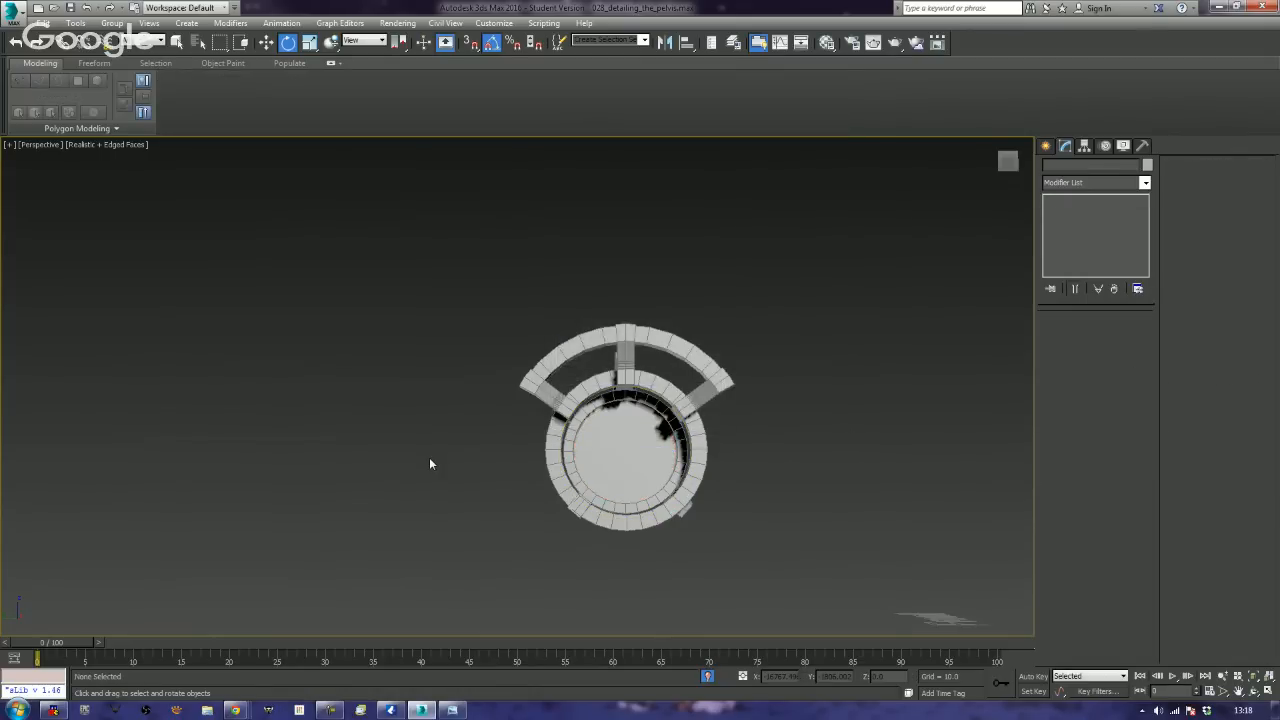
mouse_move(429, 457)
alt+middle_down()
mouse_move(504, 479)
mouse_move(611, 479)
mouse_move(472, 482)
mouse_move(373, 461)
mouse_move(351, 473)
alt+middle_up()
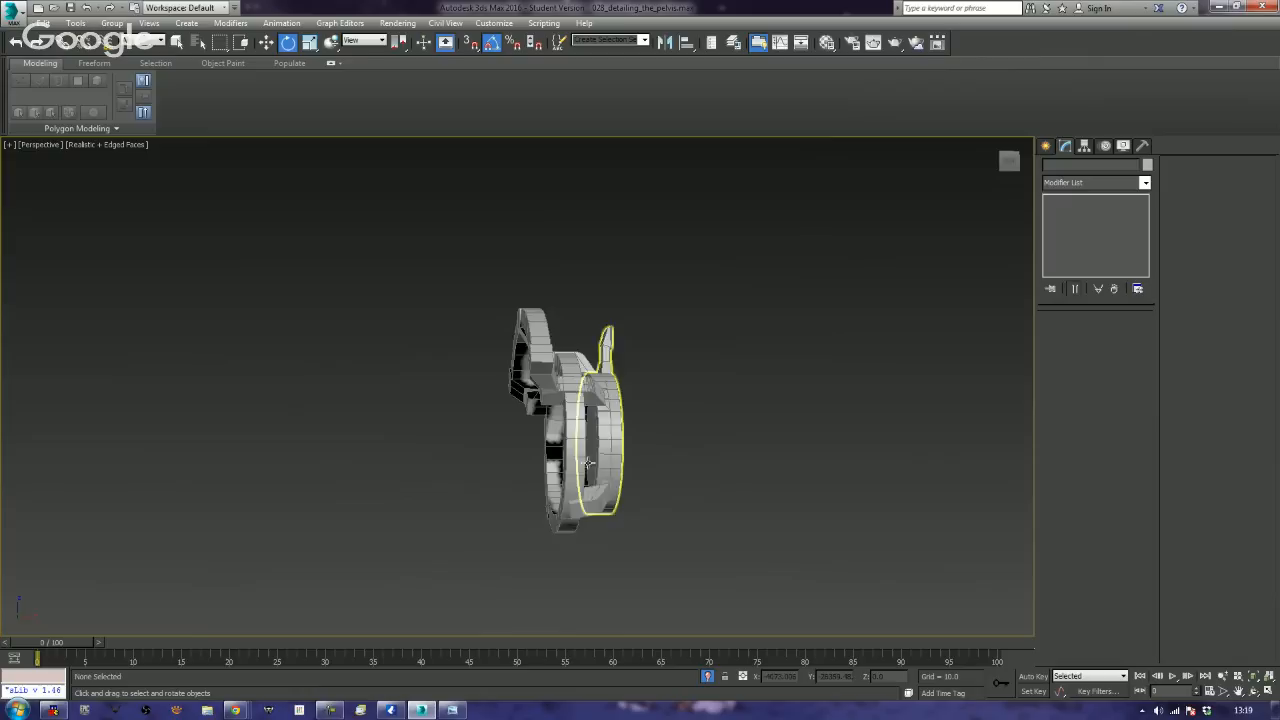
- Copy the lower left block by rotation around the ring's centre and turn the copy to the matching lower right position
click(600, 505)
click(592, 501)
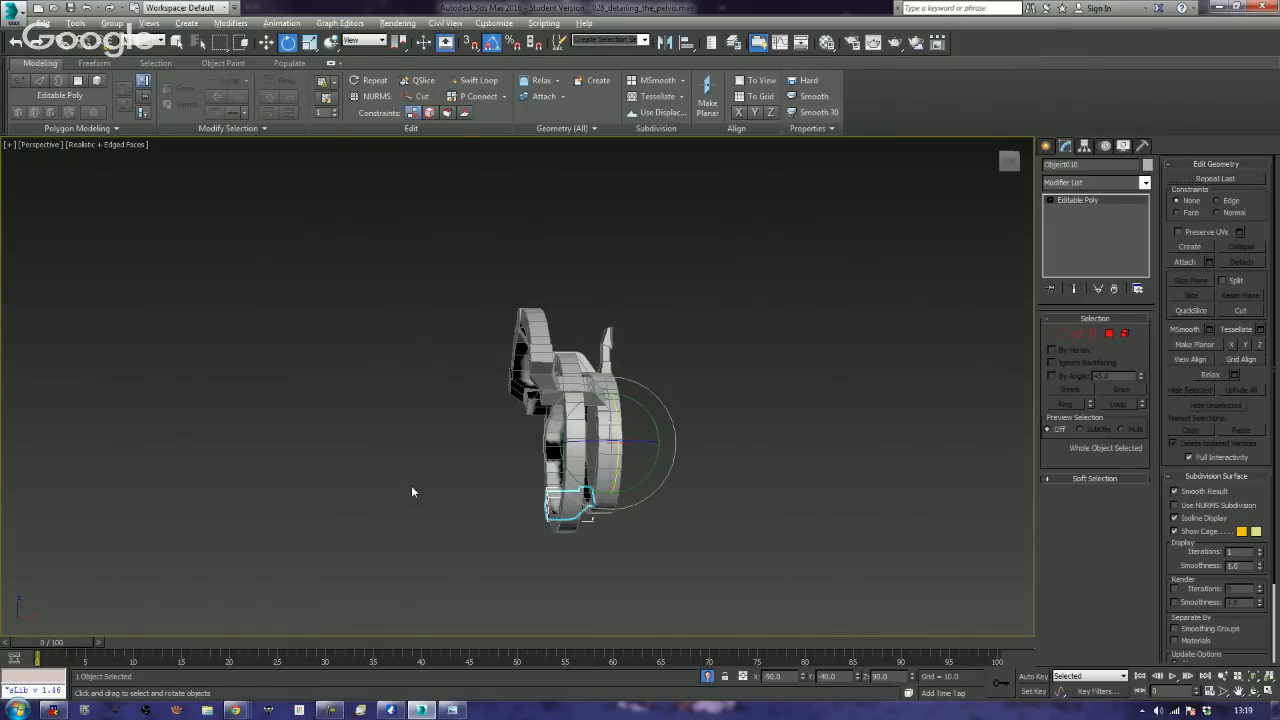
alt+middle_drag(411, 485, 620, 430)
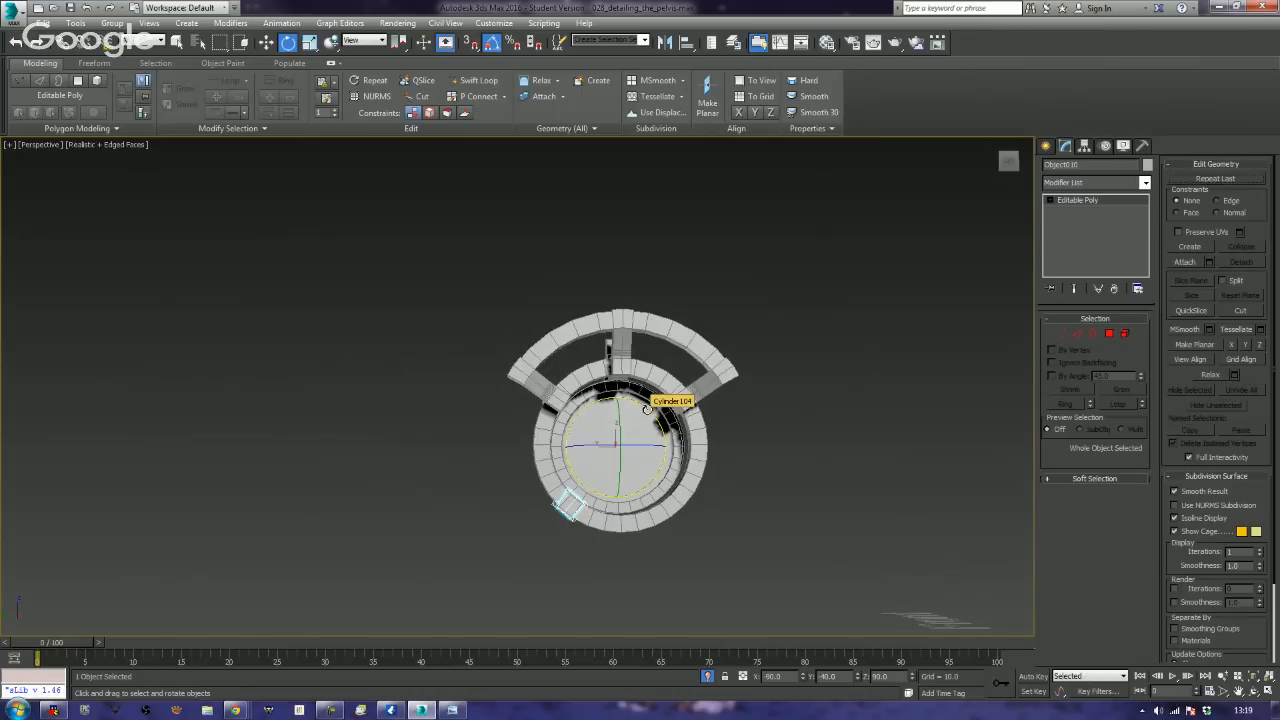
shift+drag(647, 408, 750, 444)
click(643, 414)
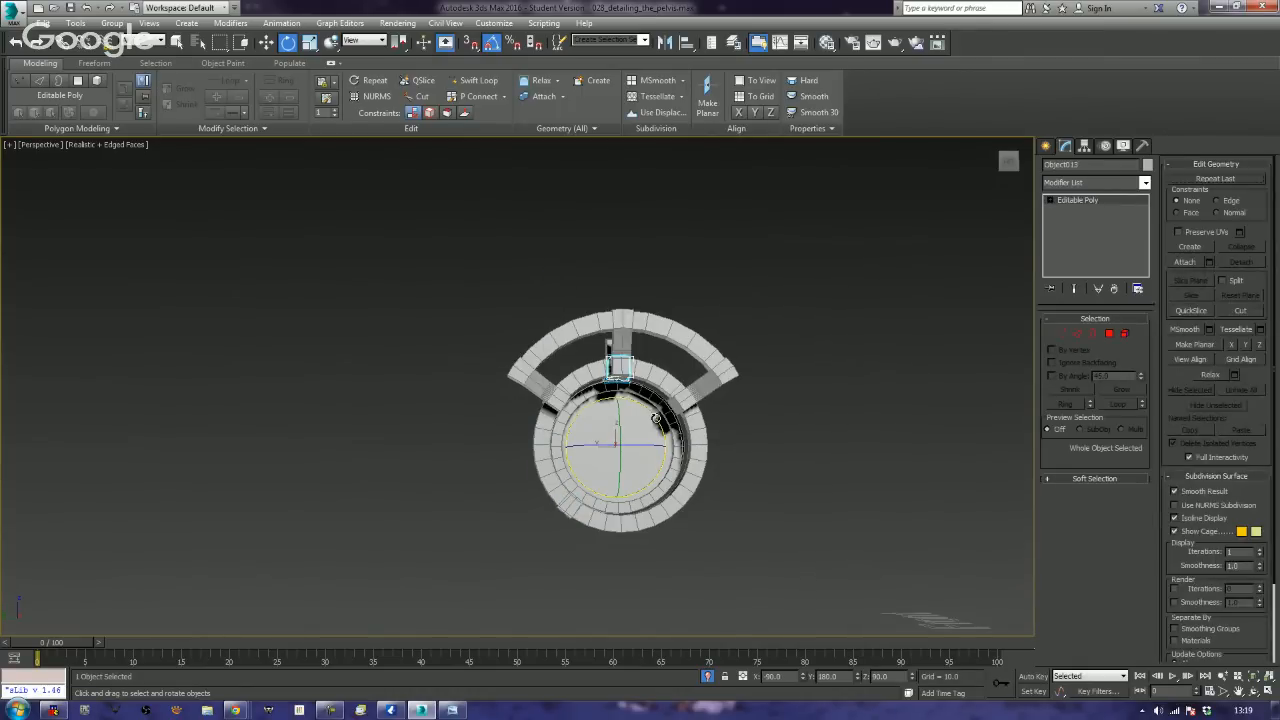
drag(656, 418, 787, 460)
click(743, 479)
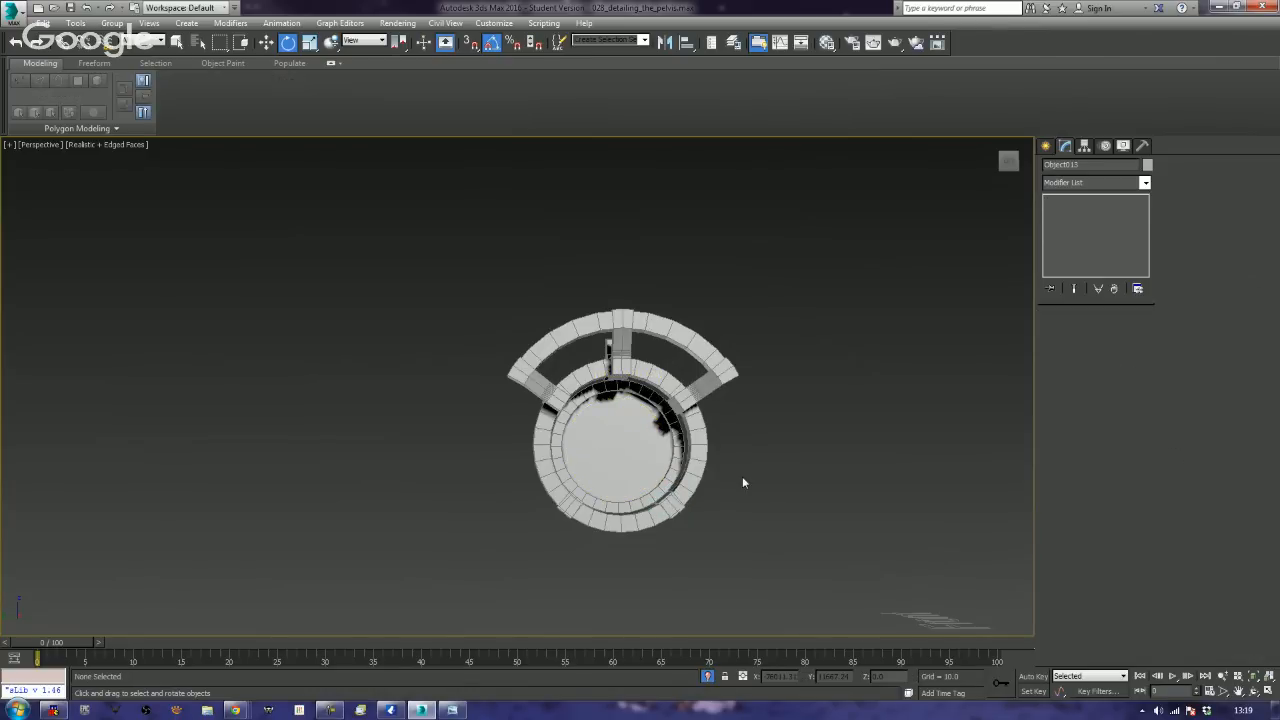
alt+middle_drag(423, 517, 466, 528)
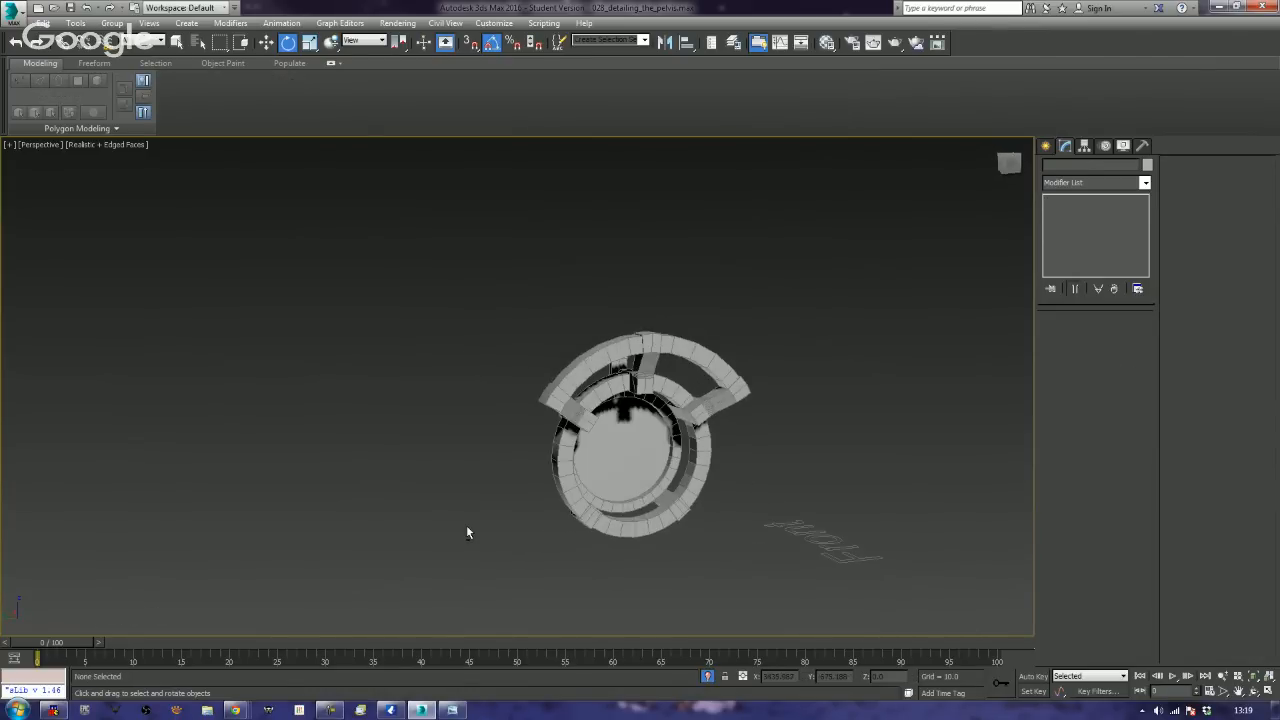
key(F4)
middle_drag(766, 460, 718, 425)
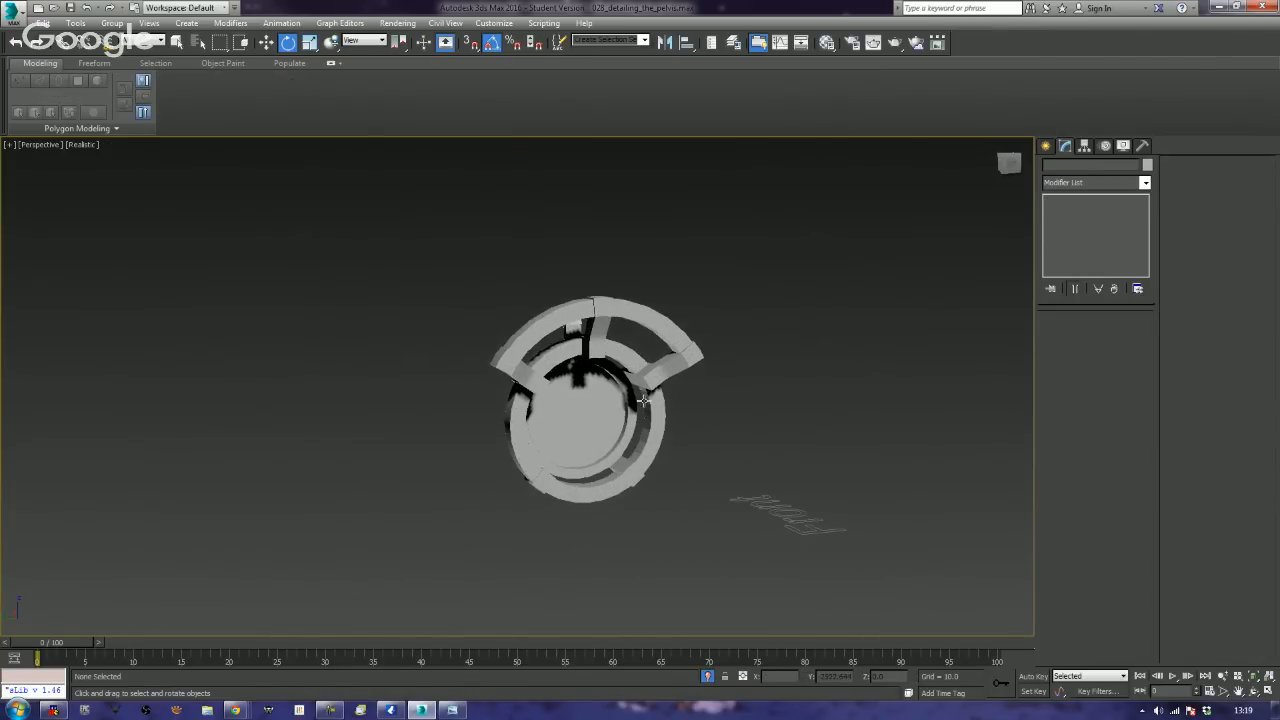
click(86, 143)
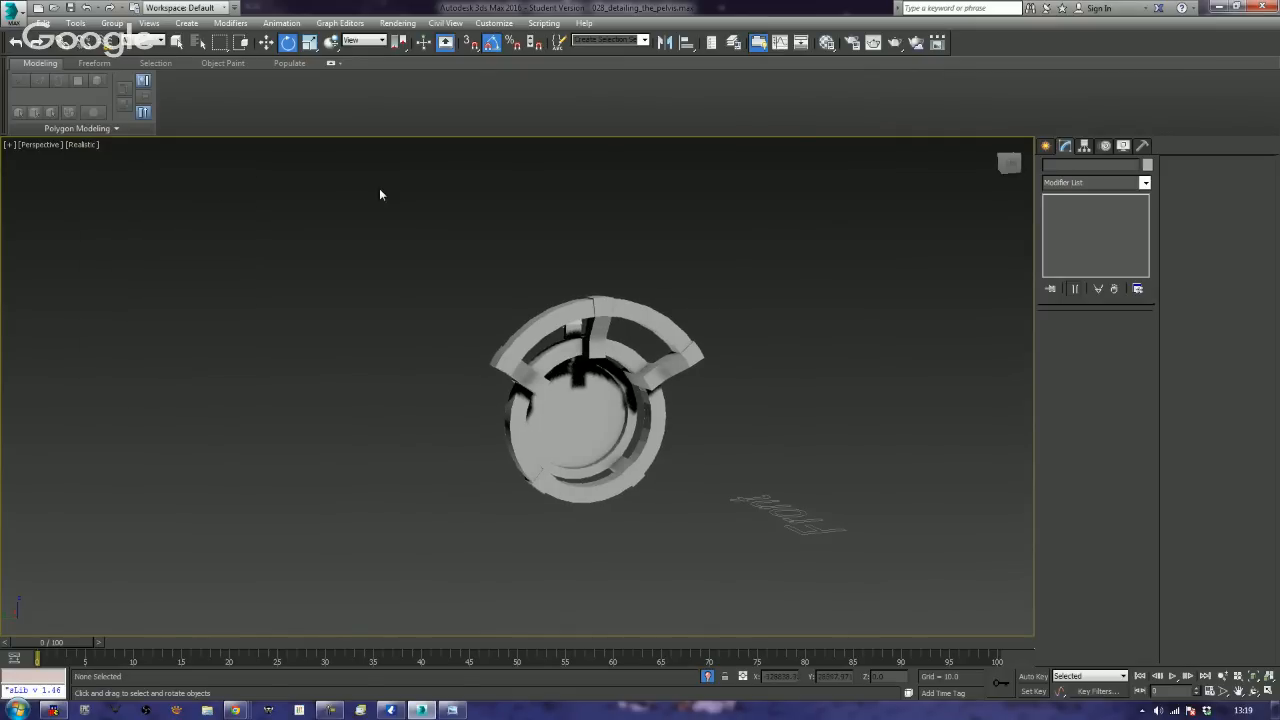
alt+middle_drag(466, 347, 590, 410)
- Select all polygons of the prong on top of the front disc and detach them as a clone
click(590, 410)
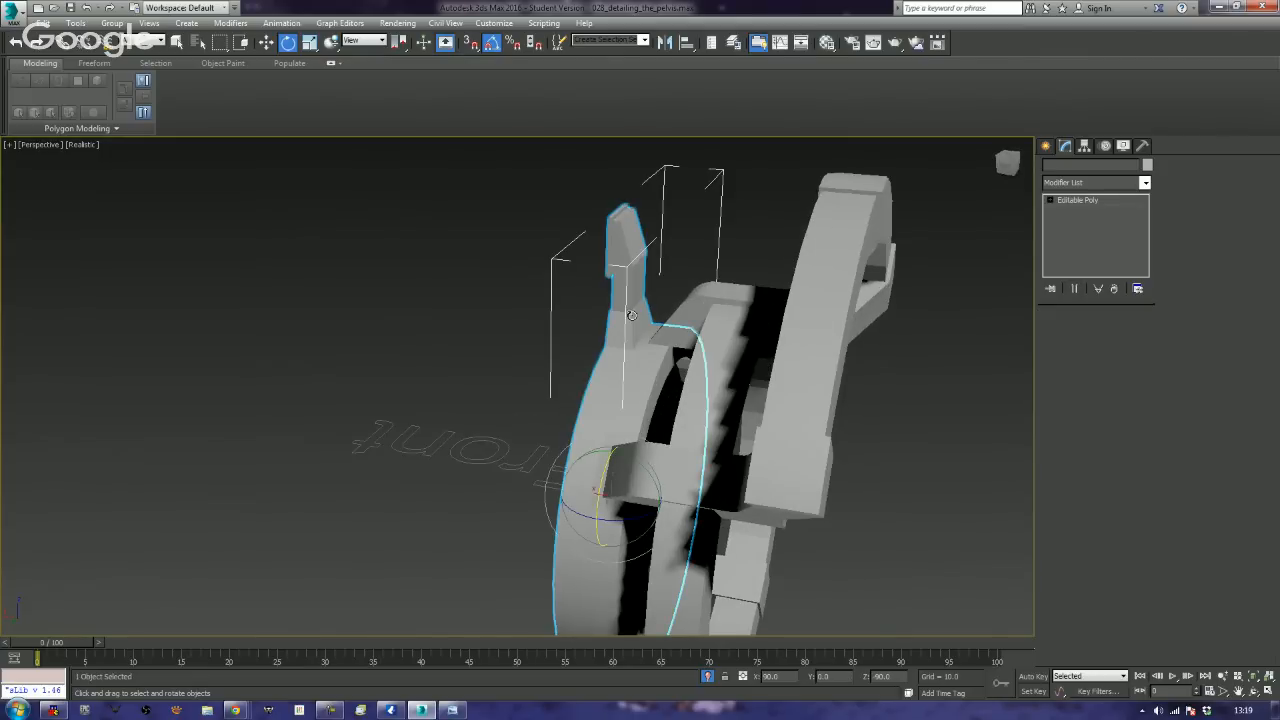
key(F4)
alt+middle_drag(506, 386, 630, 375)
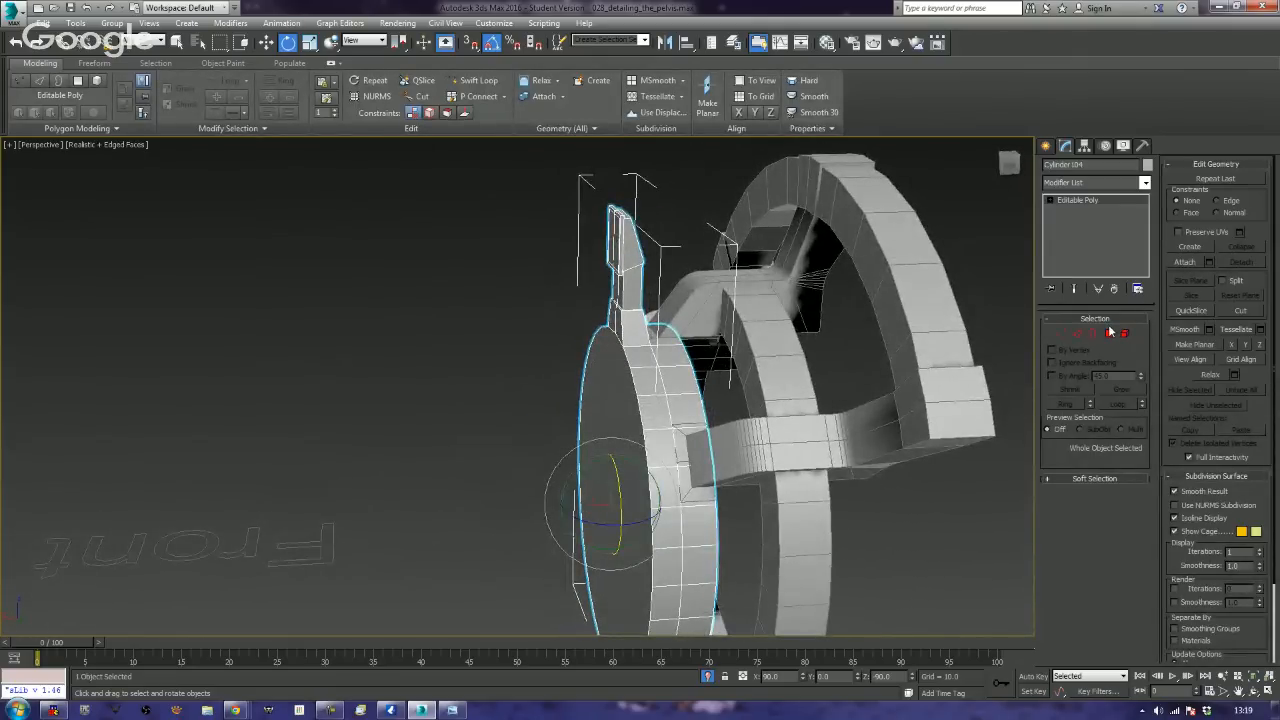
click(1109, 332)
alt+middle_drag(540, 300, 570, 236)
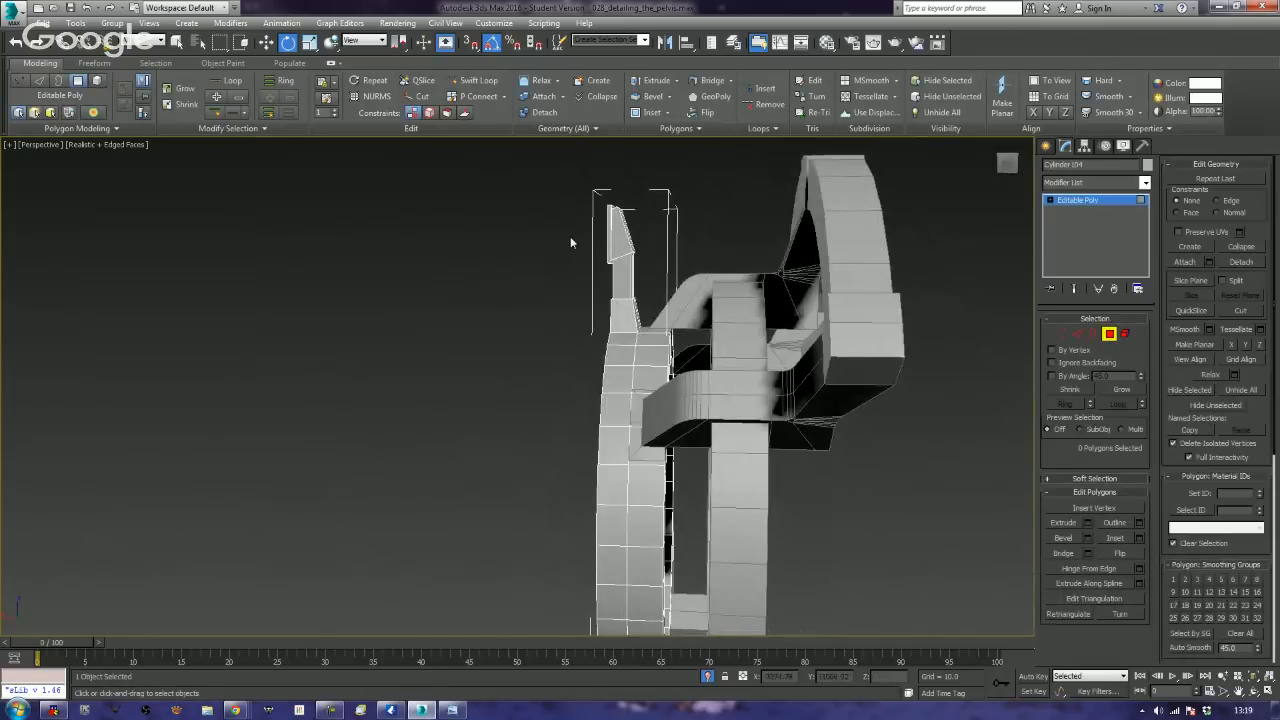
drag(593, 192, 645, 316)
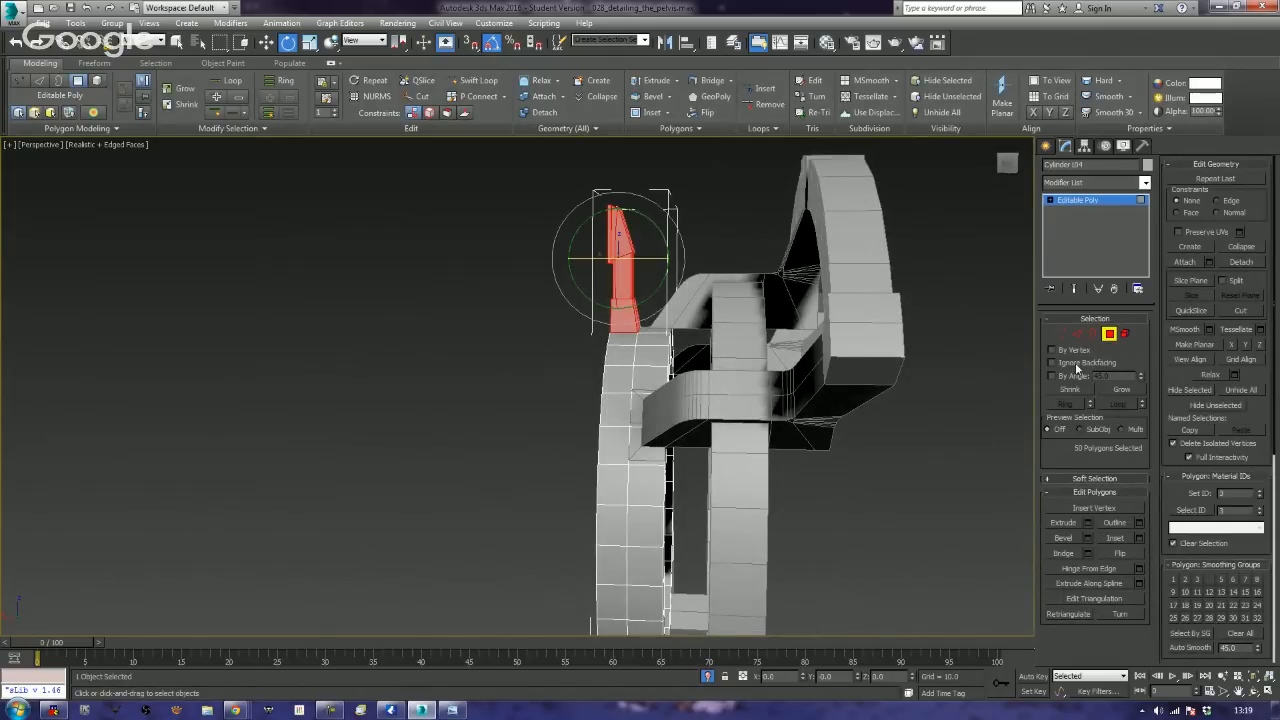
click(1239, 262)
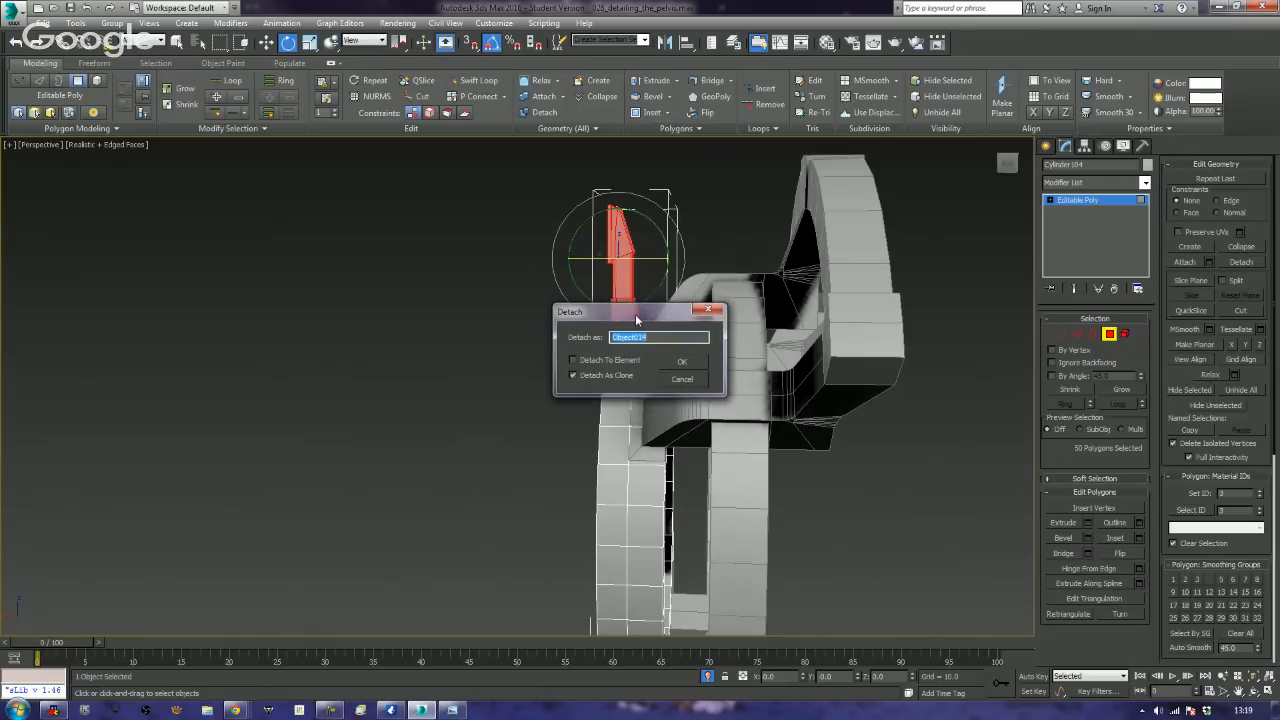
click(682, 362)
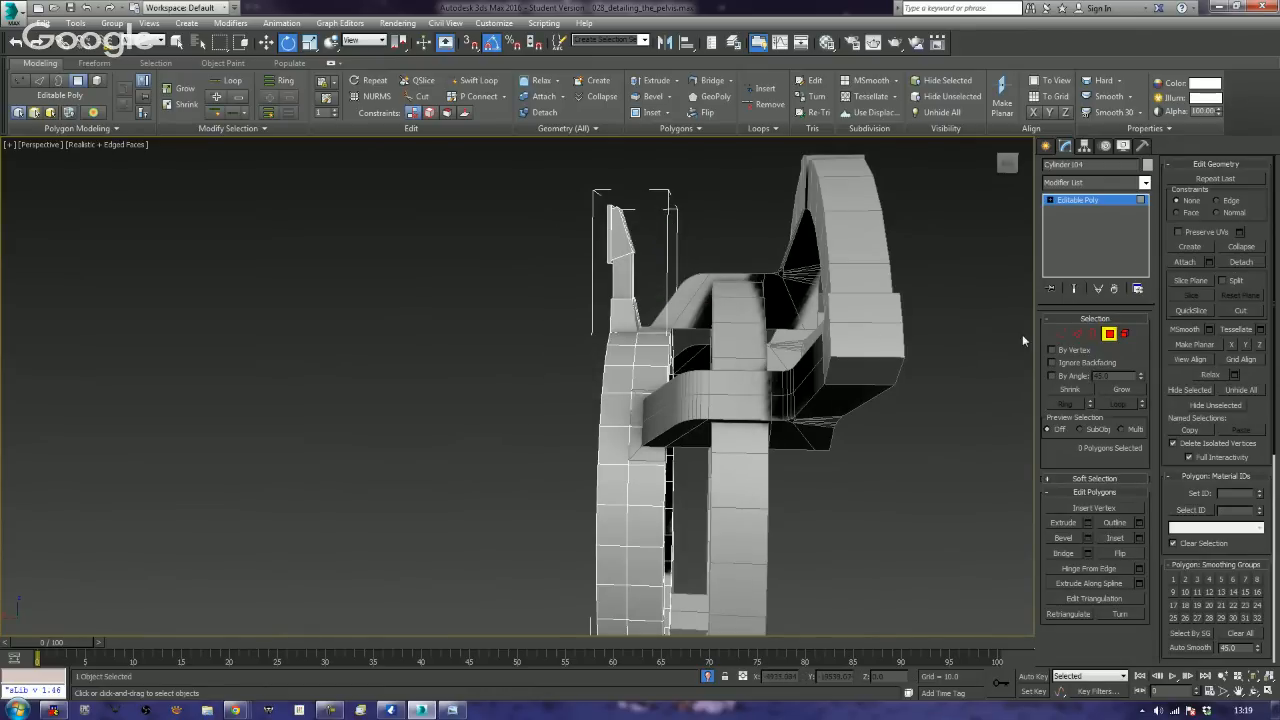
click(1109, 334)
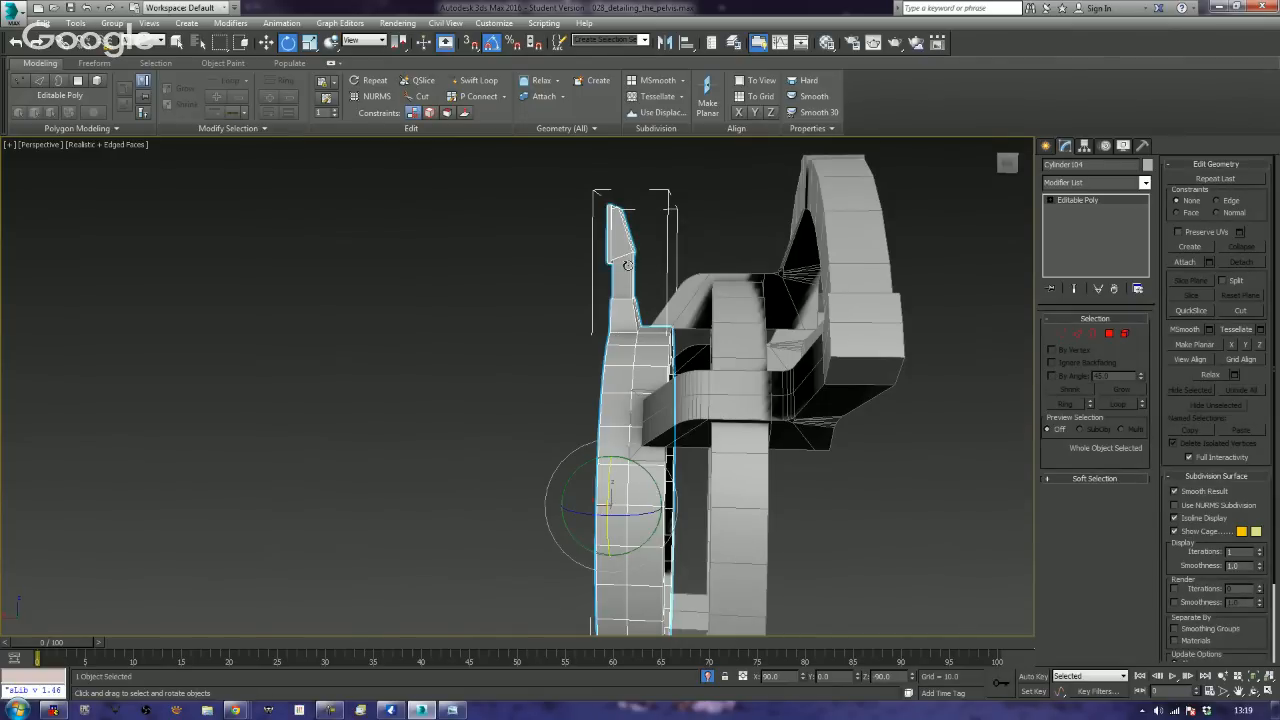
- Rotate the detached prong 55 degrees around the disc's centre to one upper side support and copy it by rotation to the opposite upper one
click(663, 240)
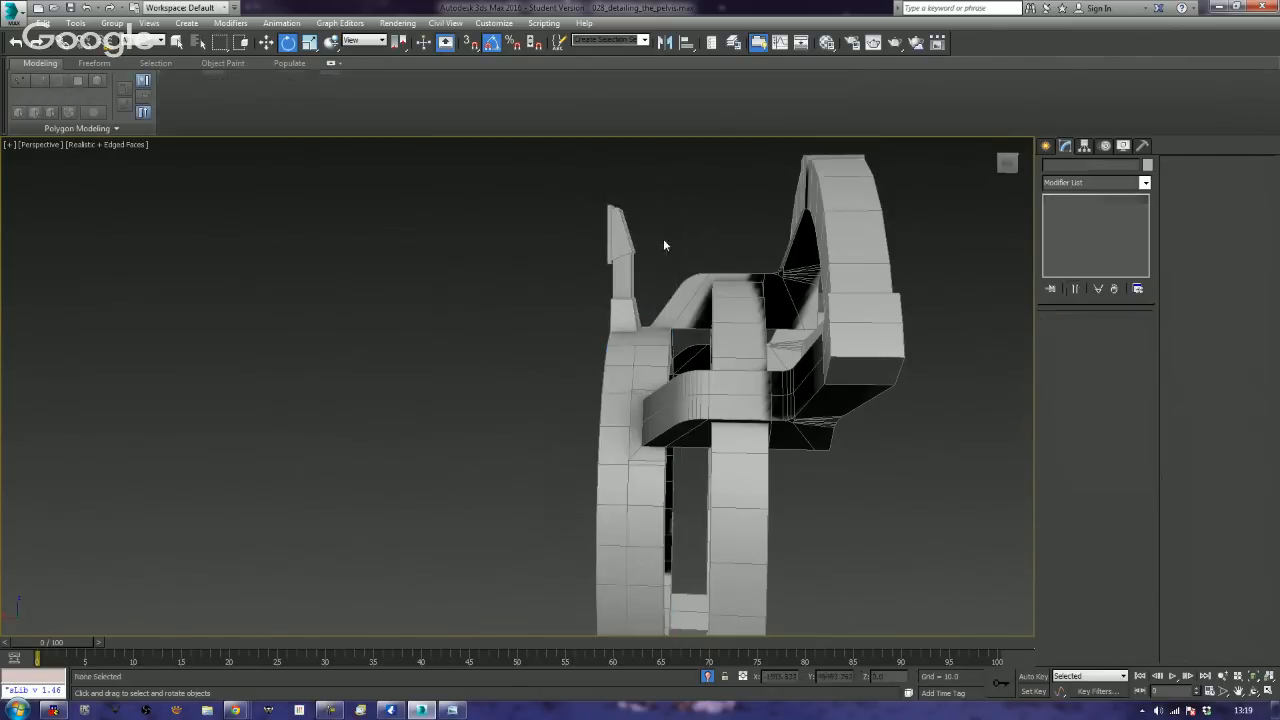
click(630, 238)
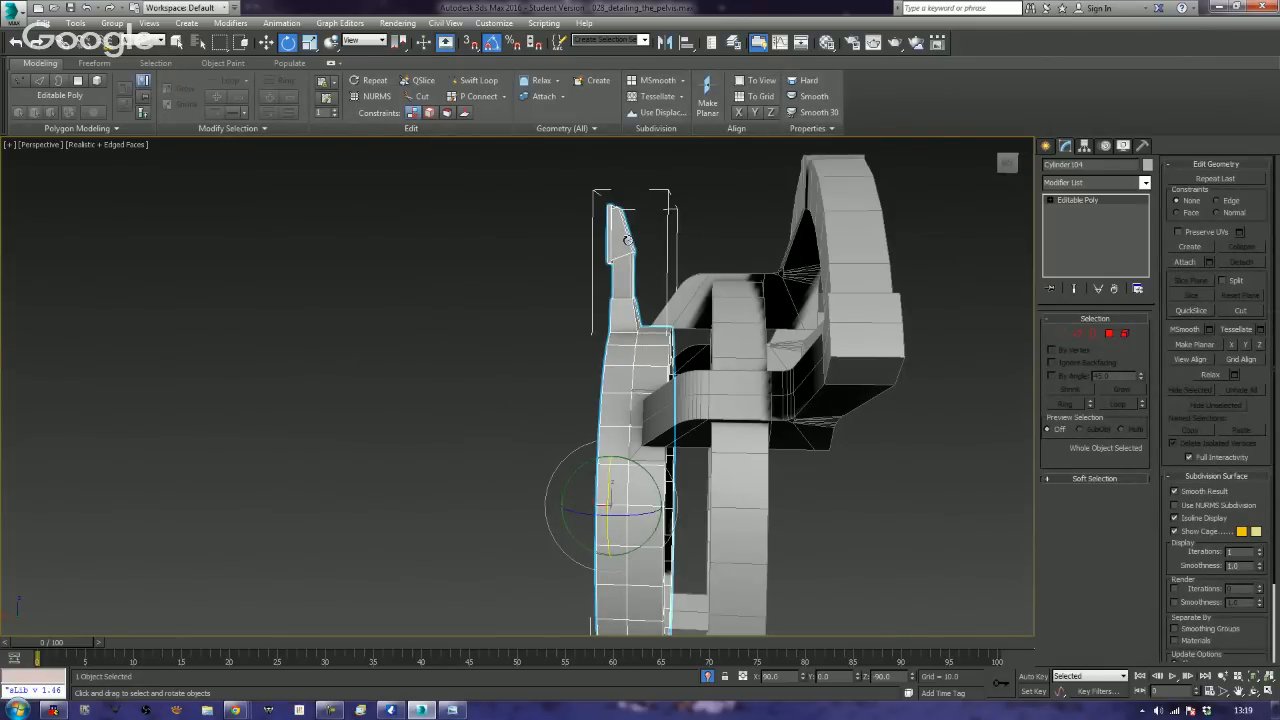
alt+middle_drag(627, 240, 714, 324)
scroll(660, 300, up, 5)
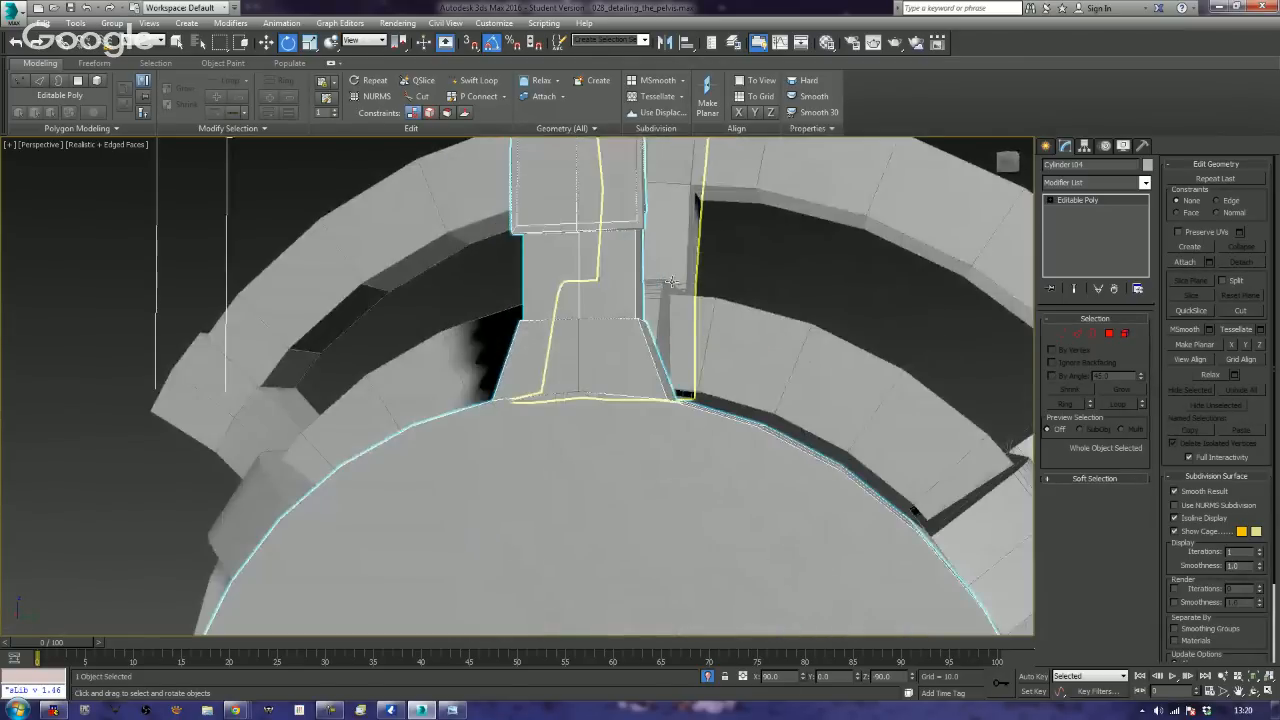
click(578, 356)
scroll(775, 330, down, 5)
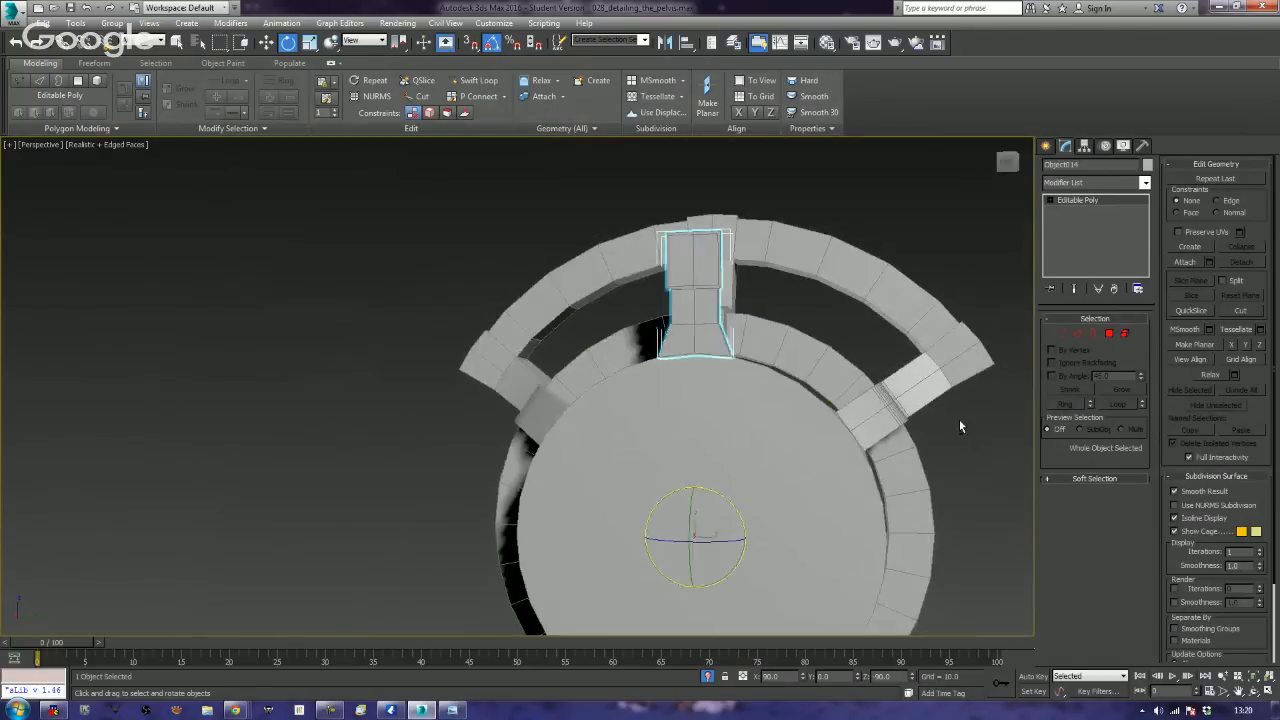
alt+middle_drag(959, 419, 791, 403)
key(w)
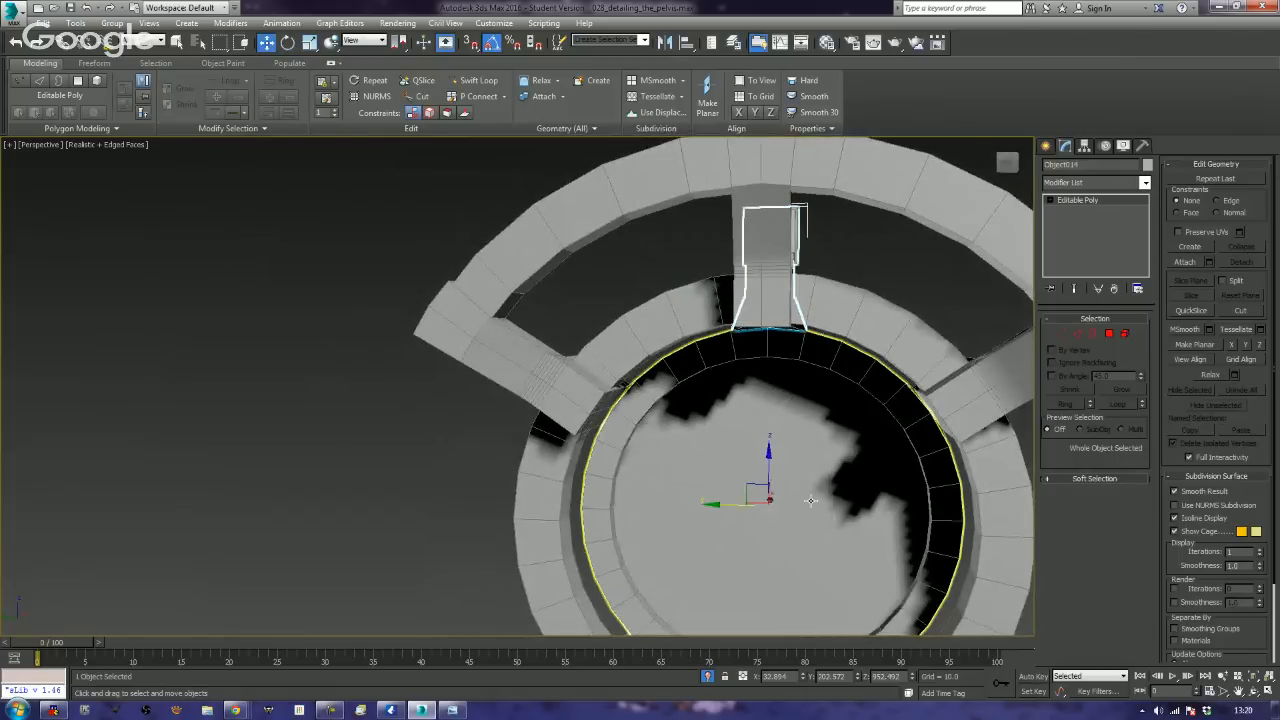
key(e)
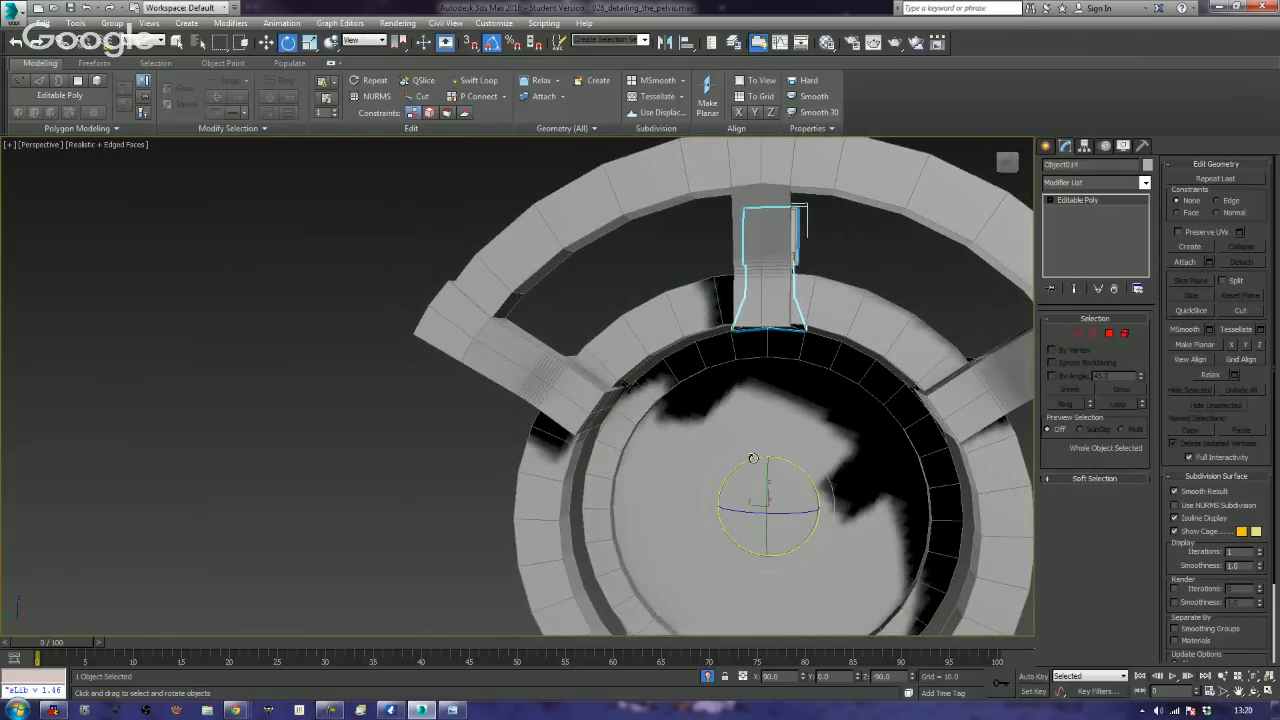
mouse_move(753, 458)
mouse_down()
mouse_move(715, 459)
mouse_move(831, 435)
mouse_move(803, 422)
mouse_up()
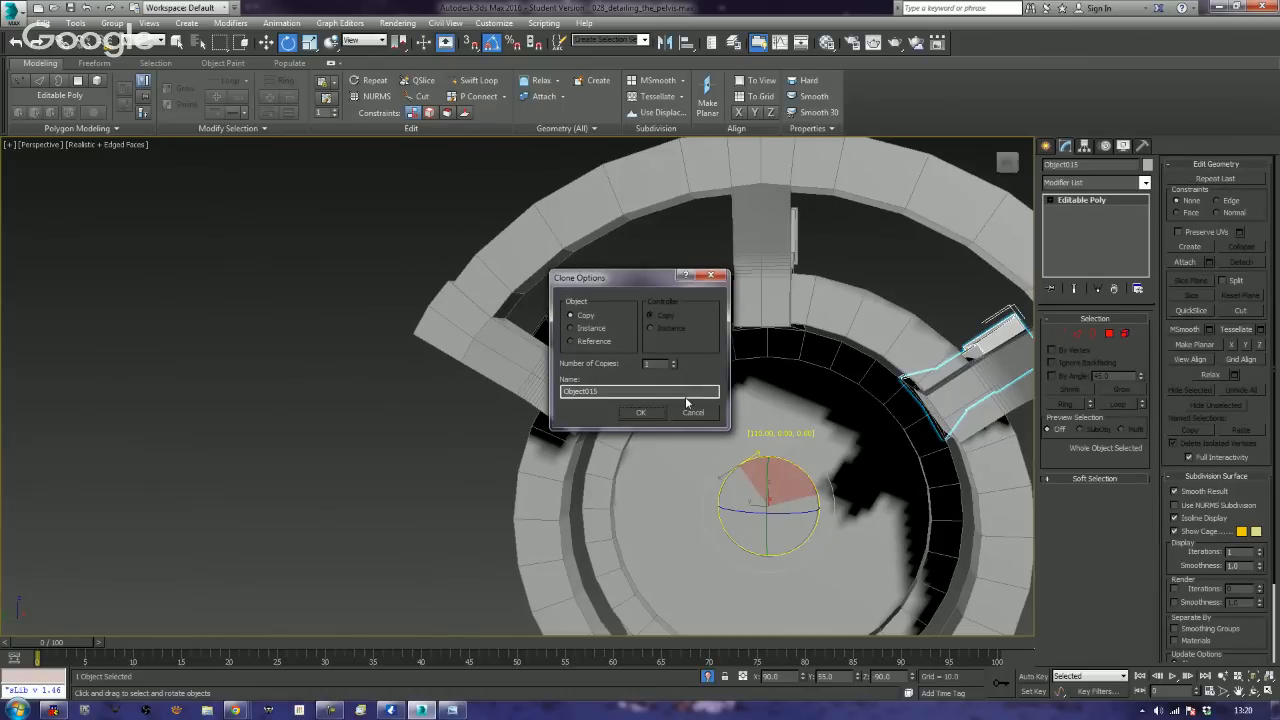
click(652, 410)
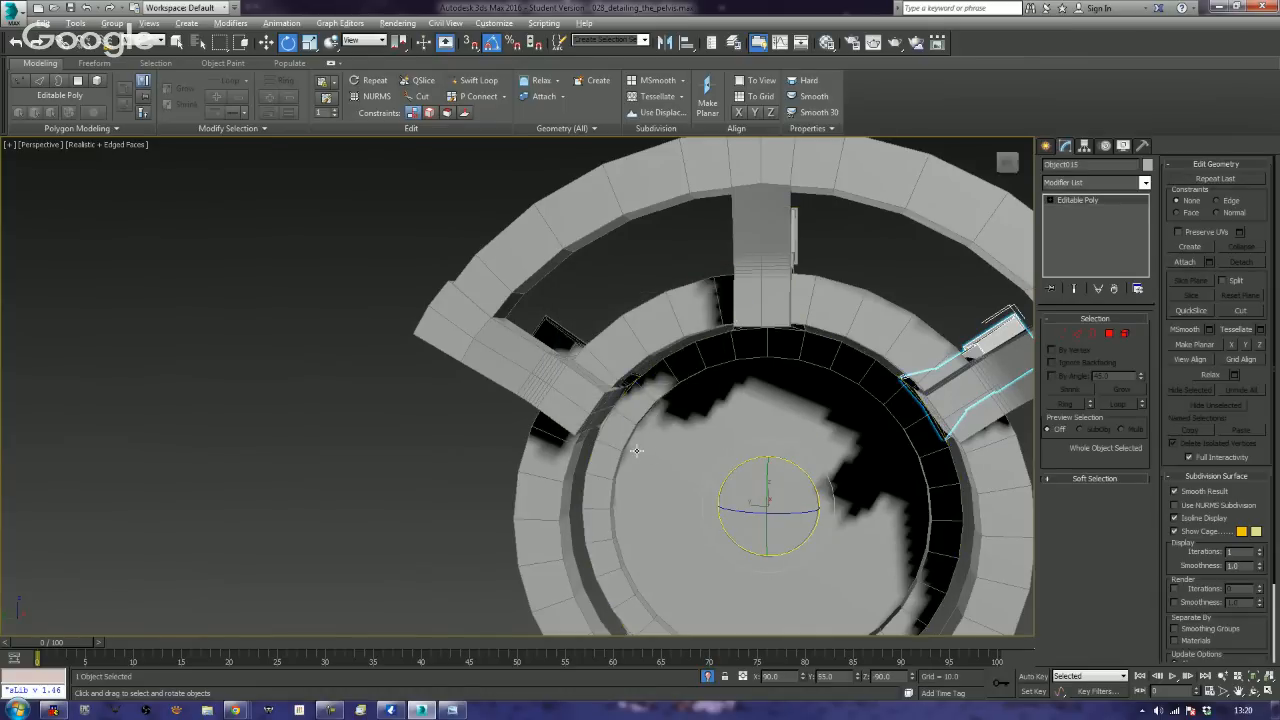
- Copy the prong by rotation to both horizontal sides of the disc, 90 degrees from the top prong
scroll(723, 451, up, 5)
alt+middle_drag(763, 458, 674, 349)
mouse_move(680, 373)
shift+mouse_down()
mouse_move(470, 377)
mouse_move(510, 378)
mouse_move(480, 395)
mouse_move(491, 381)
shift+mouse_up()
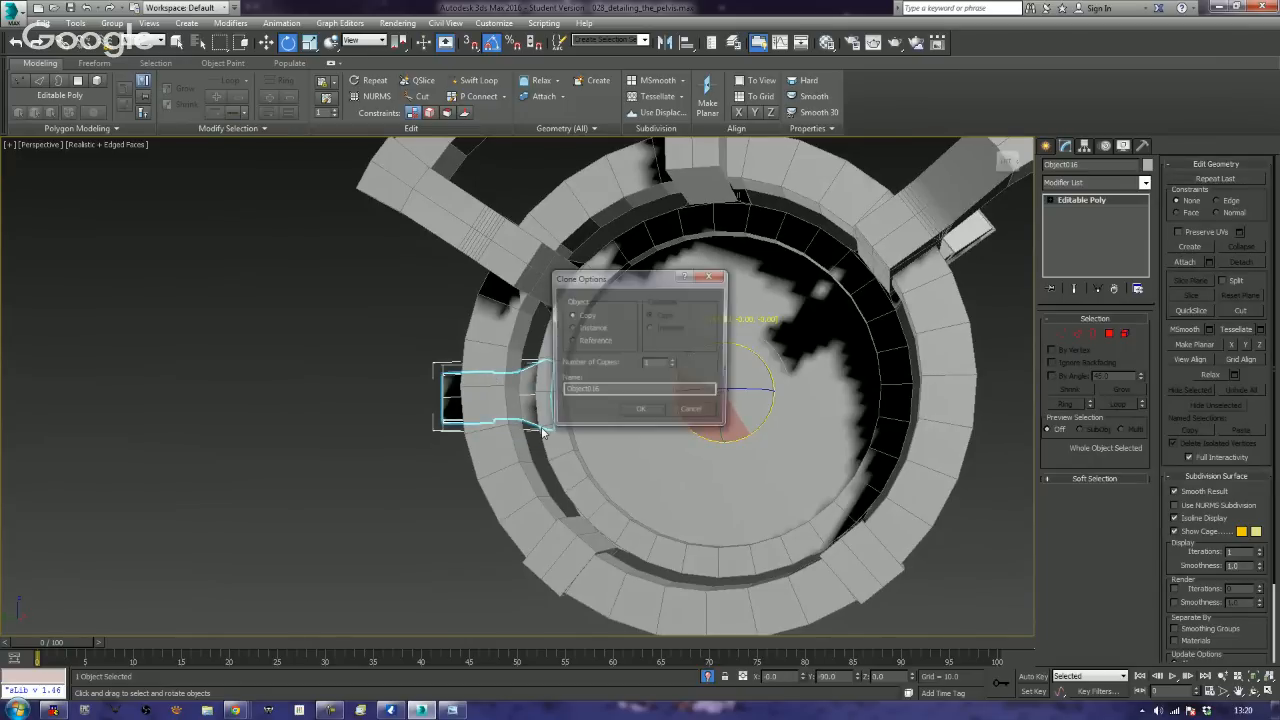
click(636, 411)
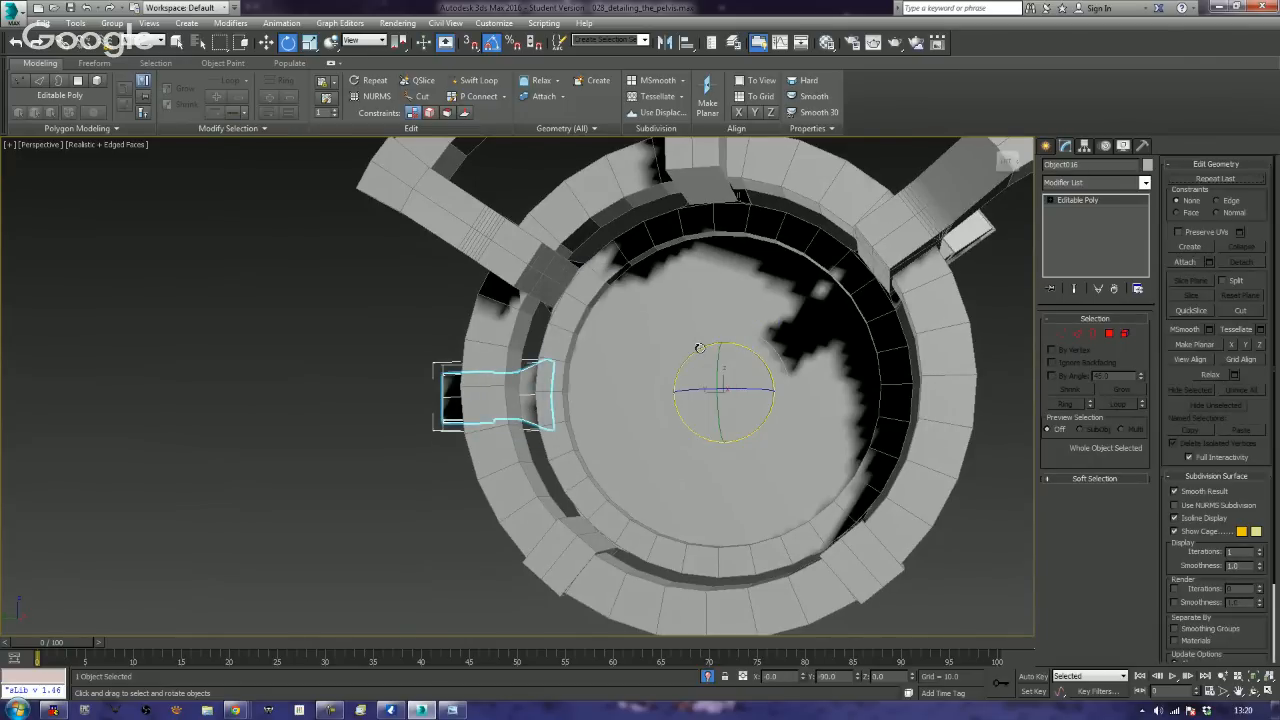
mouse_move(697, 348)
shift+mouse_down()
mouse_move(835, 343)
mouse_move(823, 328)
shift+mouse_up()
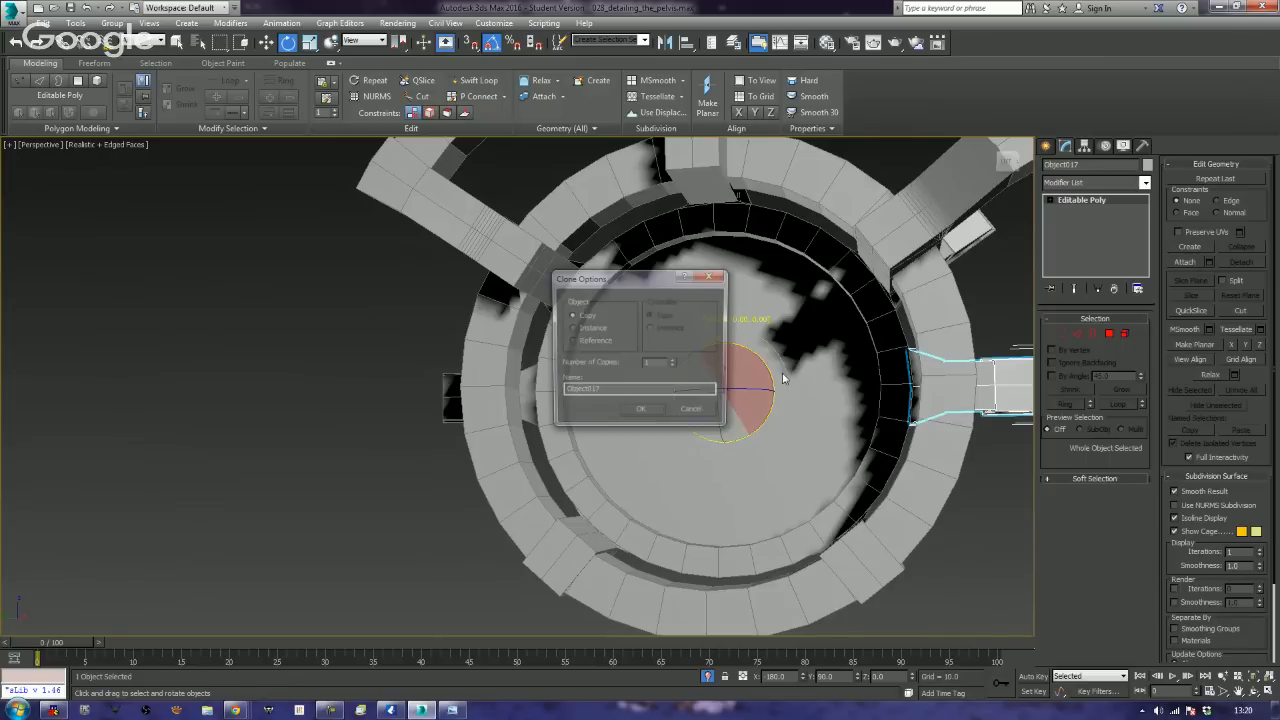
click(645, 413)
click(319, 426)
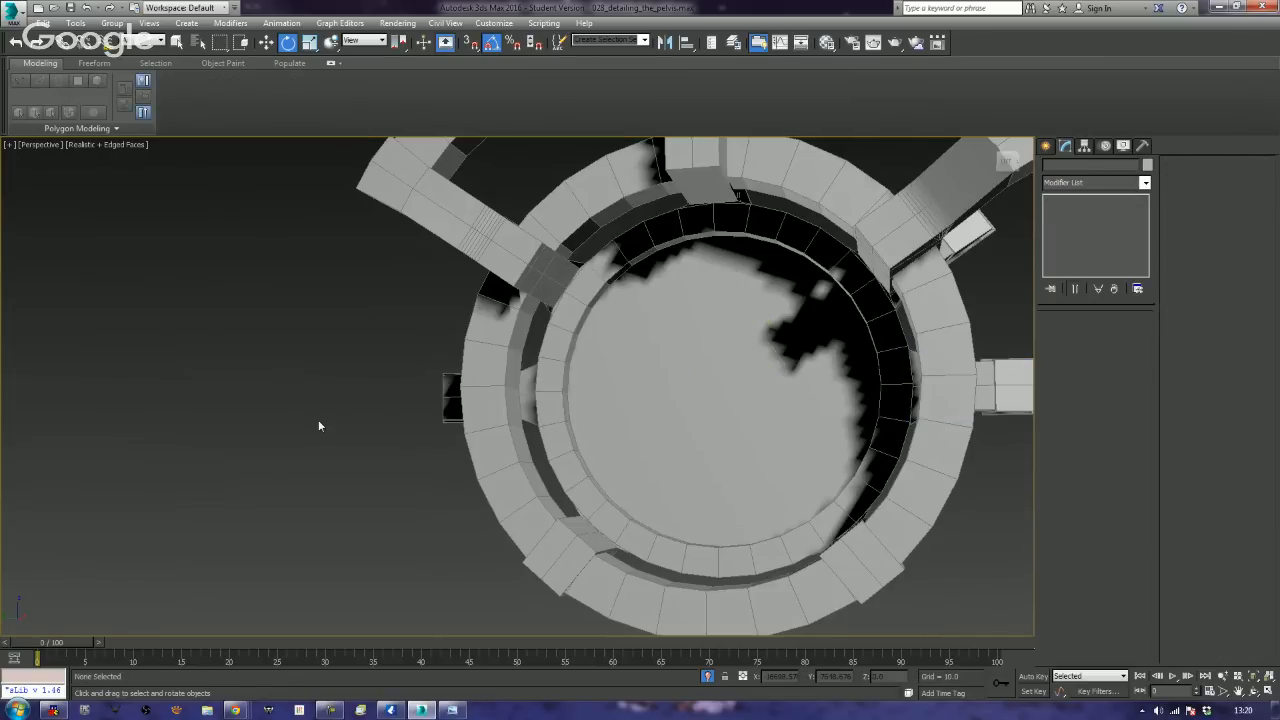
- Extrude the large front face of the disc slightly outward
key(z)
alt+middle_drag(318, 421, 508, 460)
middle_drag(771, 387, 690, 376)
scroll(691, 377, up, 3)
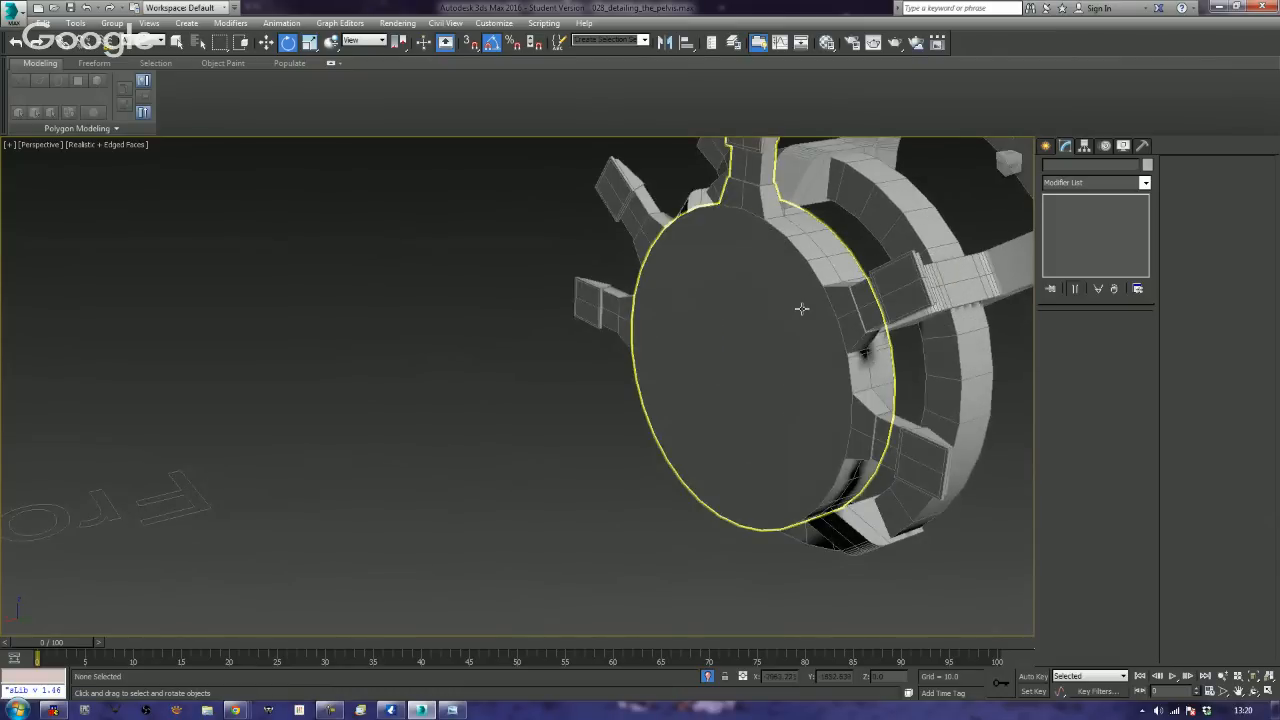
click(760, 326)
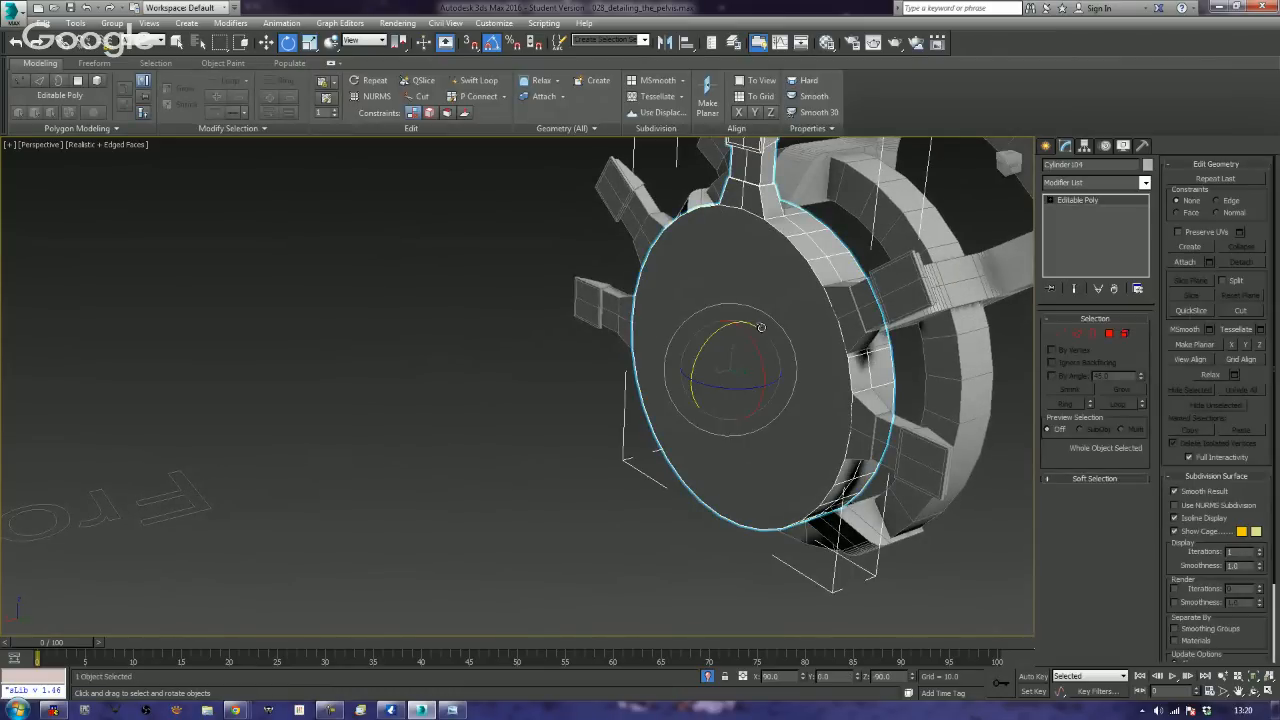
click(1108, 334)
click(786, 298)
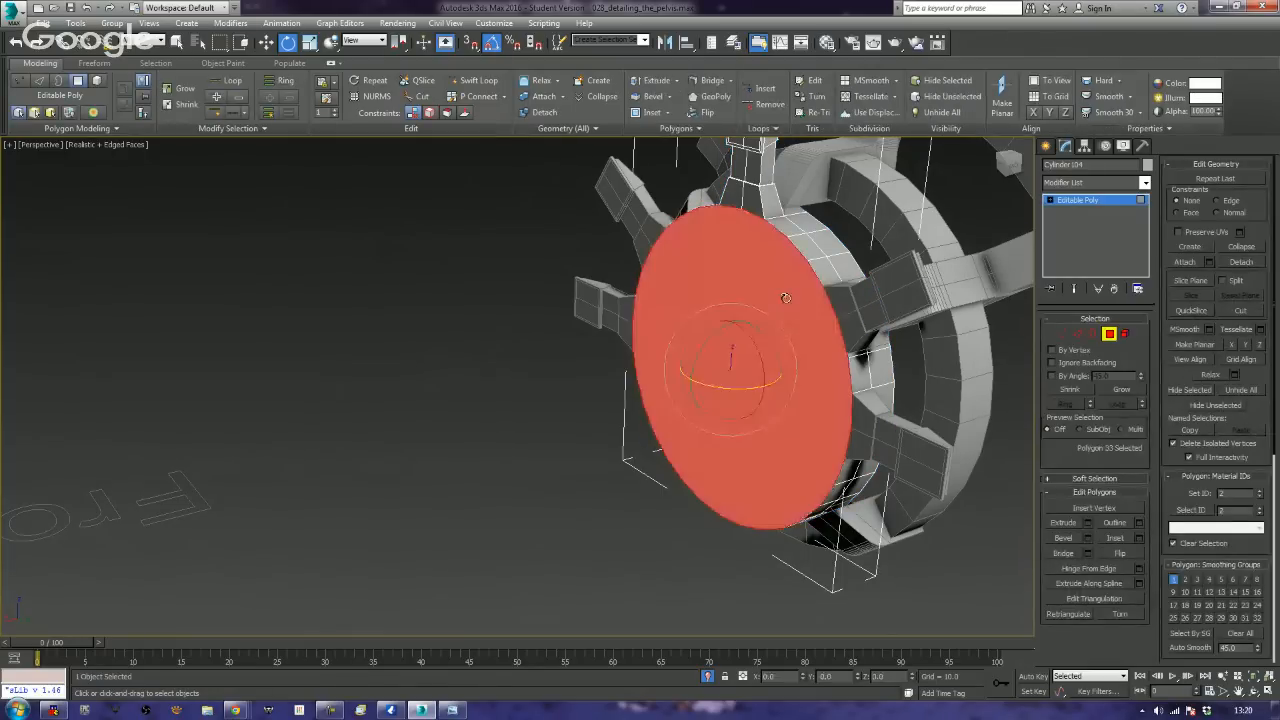
click(1064, 523)
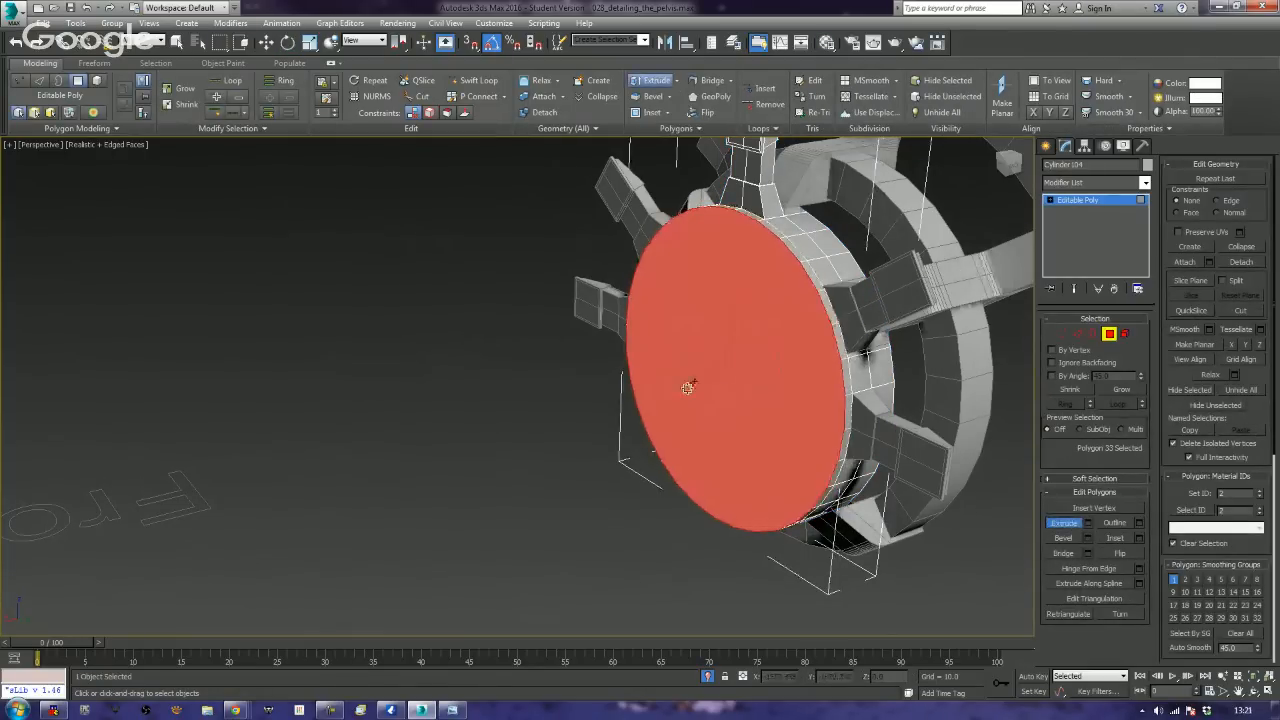
click(427, 392)
click(663, 367)
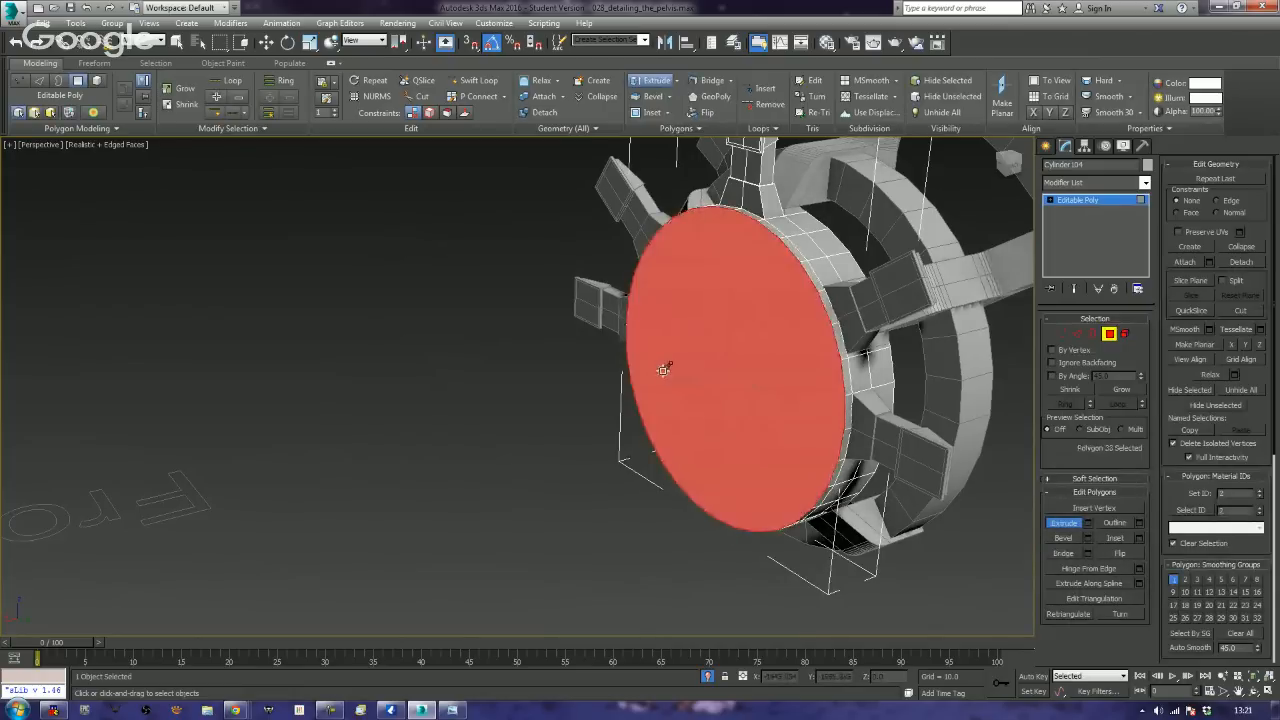
- Move the disc's extruded front face back along X by about 2.1 units in the front view
key(f)
scroll(662, 369, down, 5)
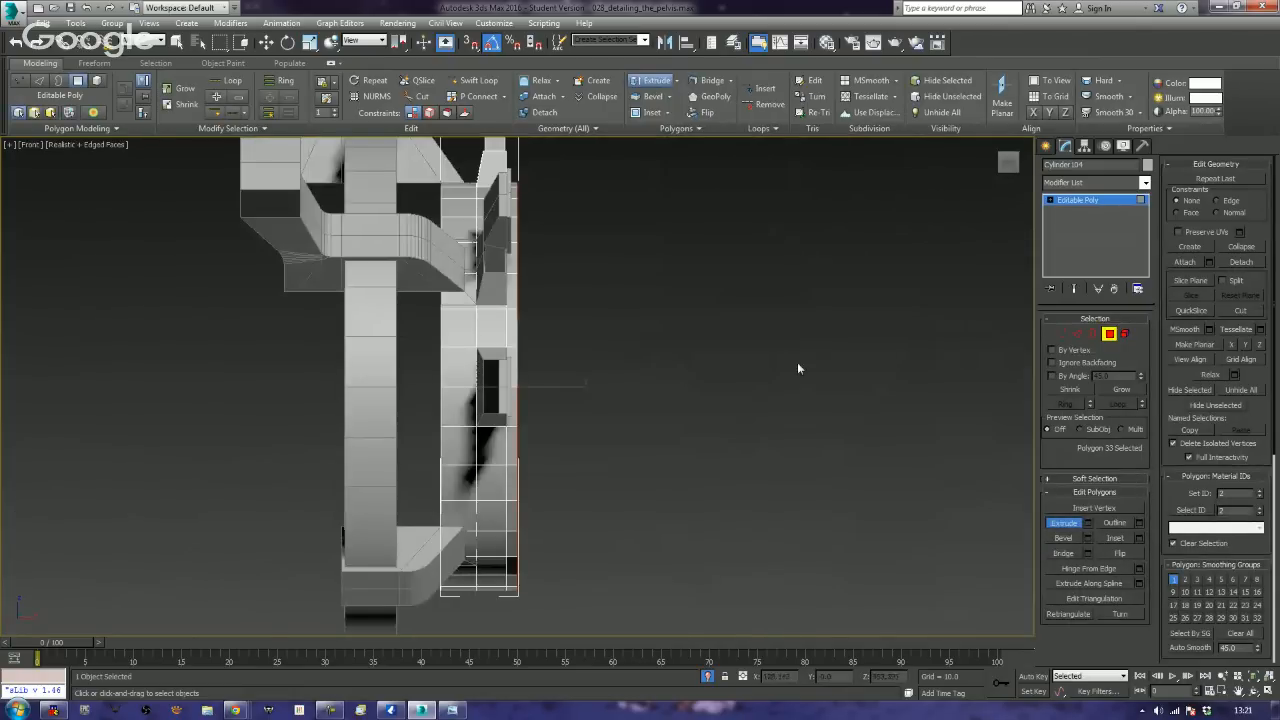
middle_drag(666, 371, 743, 554)
scroll(708, 420, up, 4)
key(w)
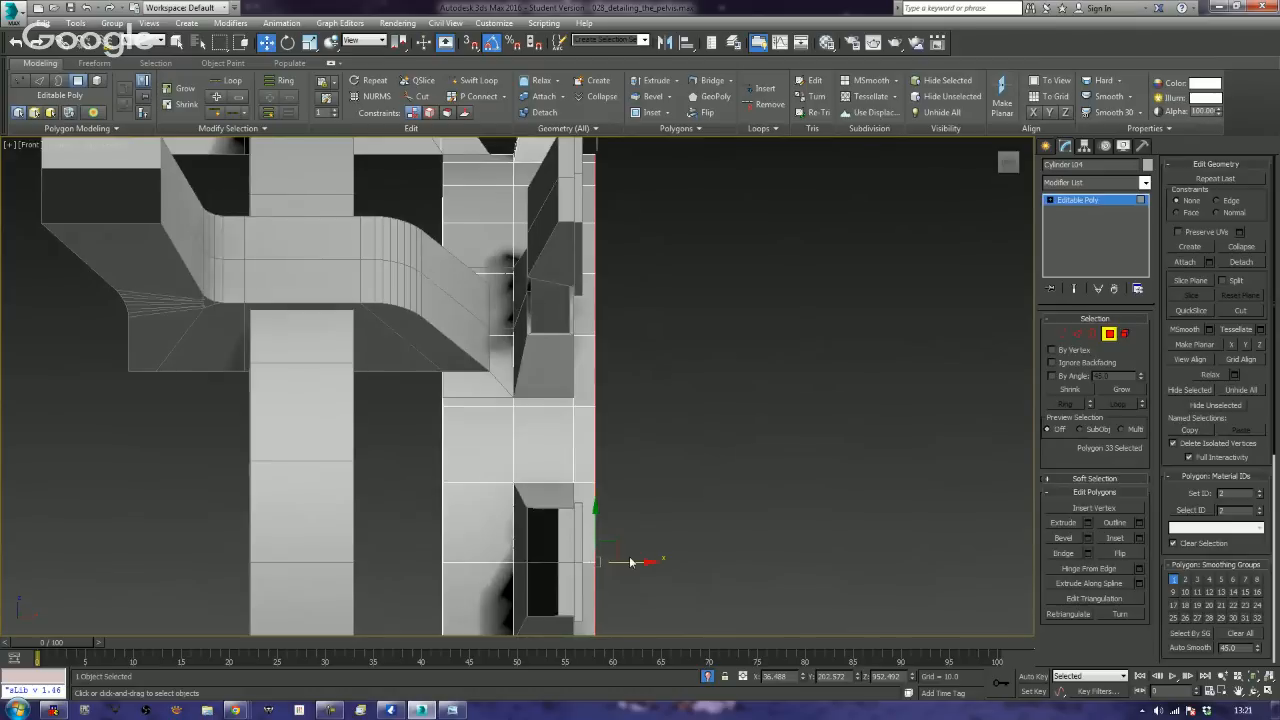
drag(637, 562, 624, 564)
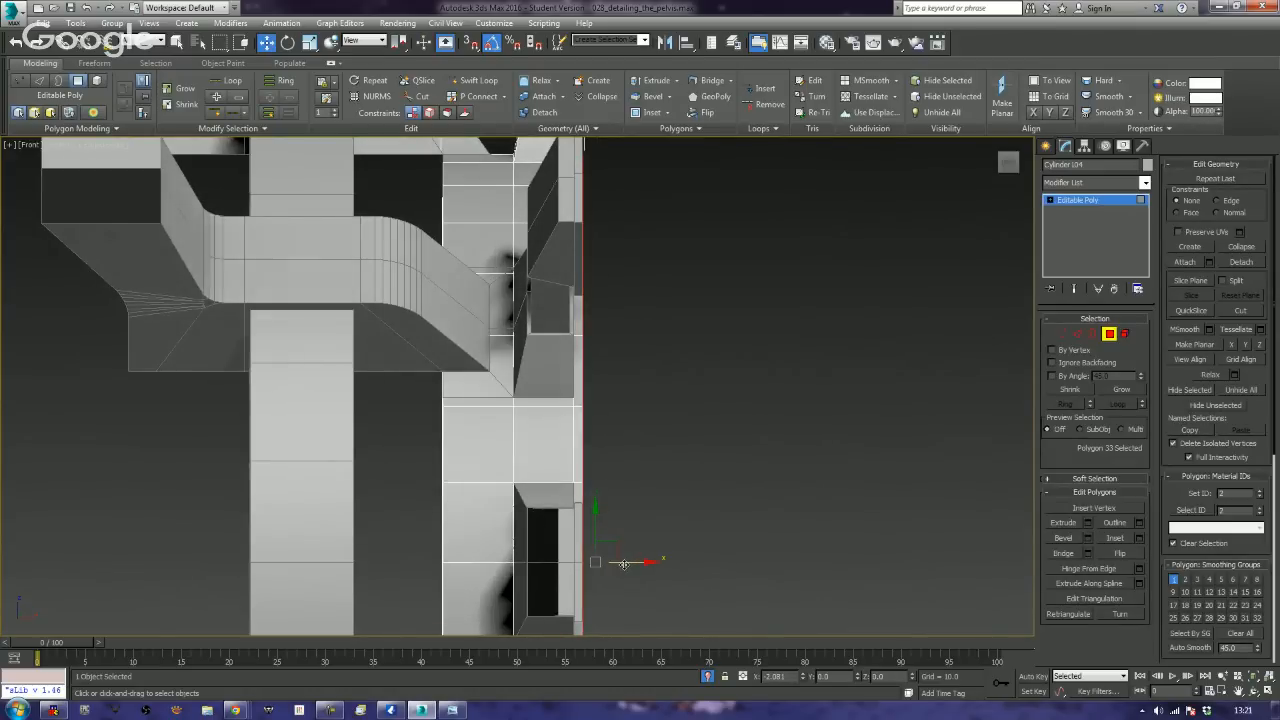
click(733, 428)
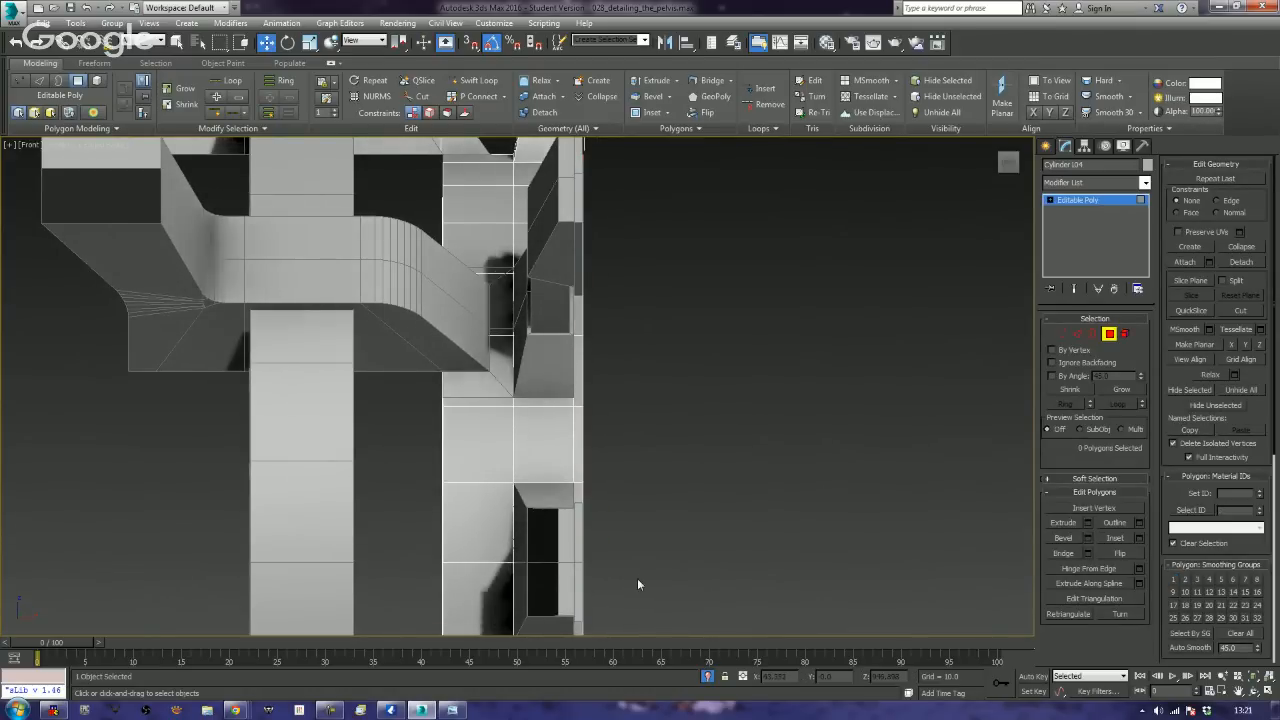
- Reselect the disc's front face, nudge it slightly further inward along X and return to the whole model in perspective
middle_drag(684, 537, 461, 418)
key(ctrl+z)
scroll(737, 471, up, 5)
middle_drag(799, 388, 720, 383)
drag(622, 398, 617, 398)
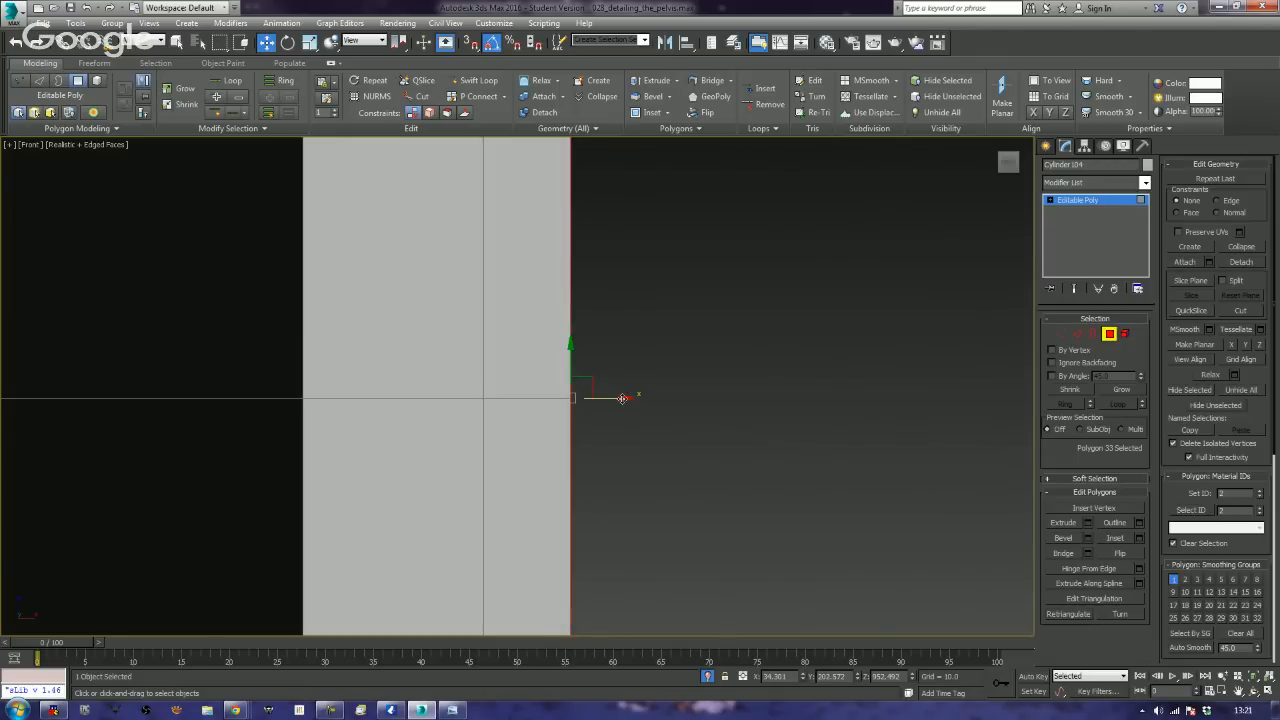
click(1109, 334)
scroll(871, 405, down, 5)
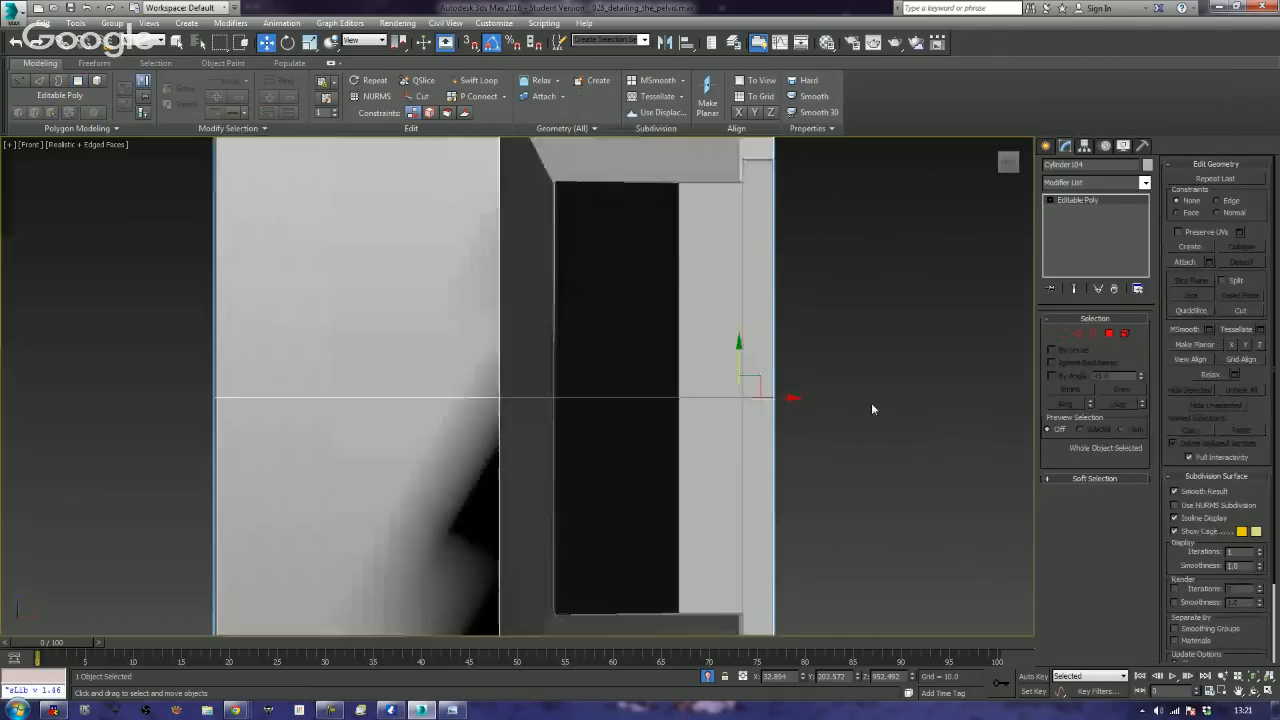
key(p)
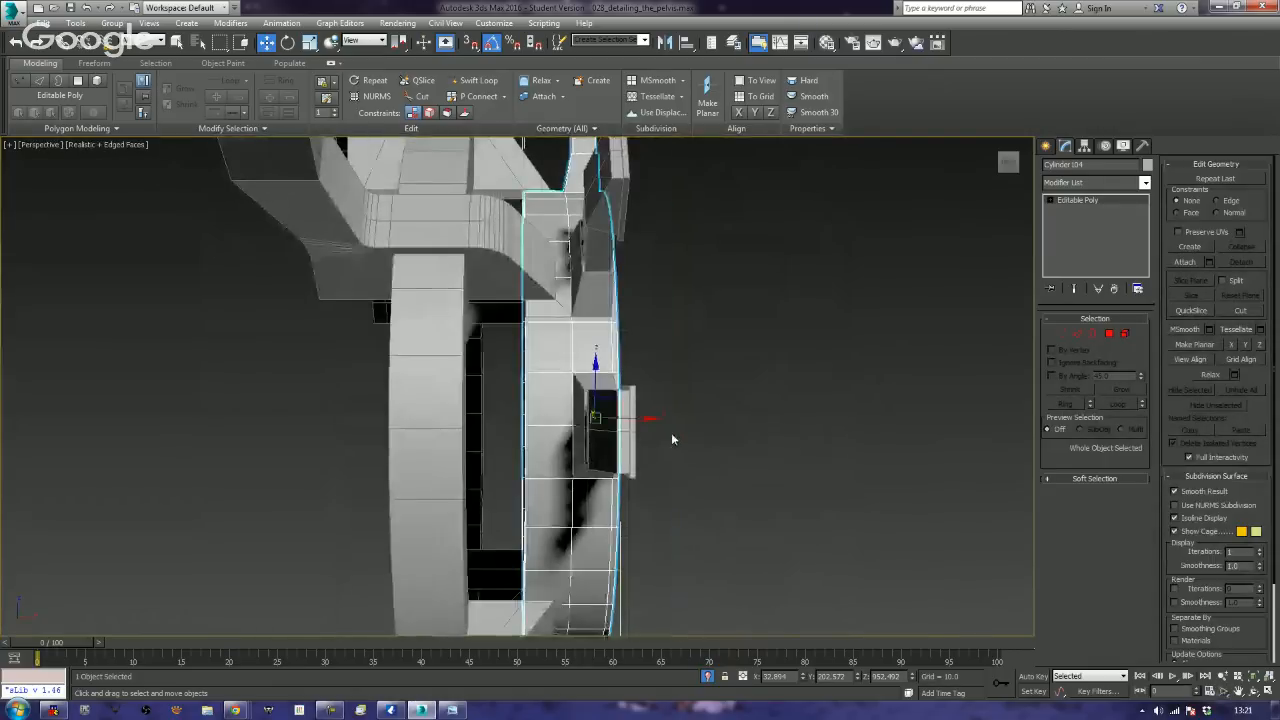
scroll(671, 432, down, 5)
alt+middle_drag(671, 432, 680, 402)
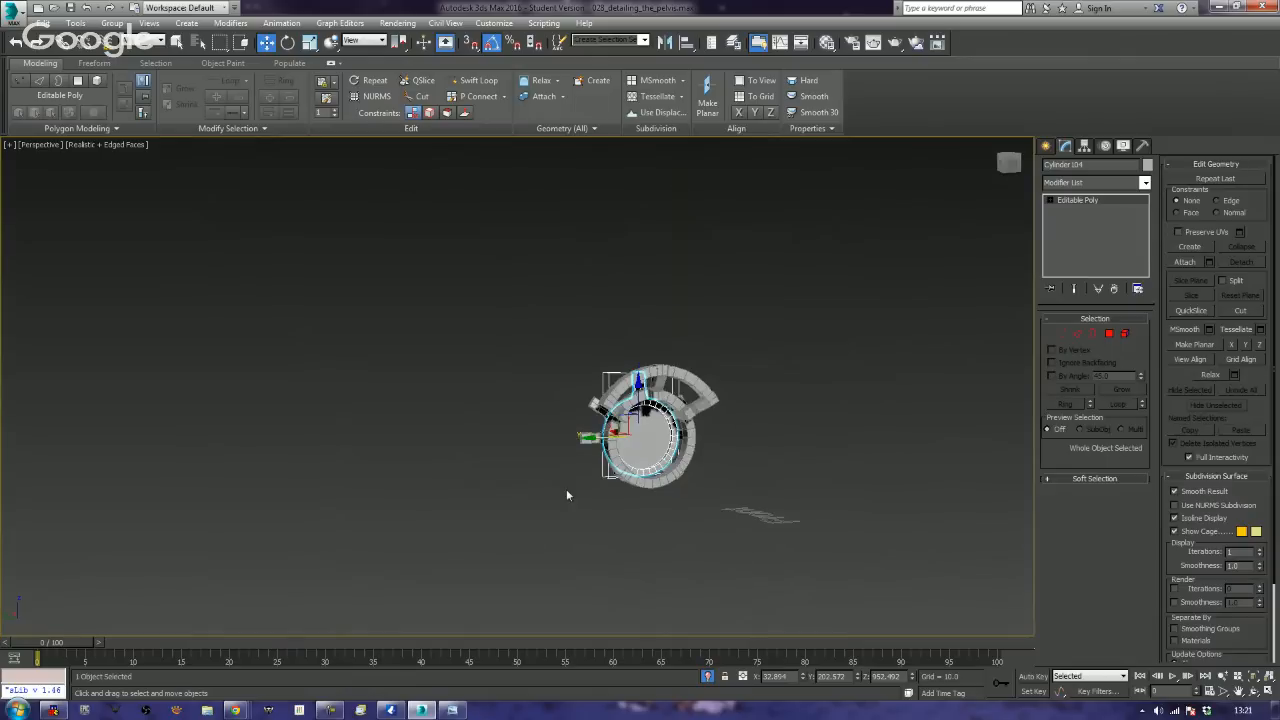
- In the left view, make a copy of the ring surrounding the disc and place it beside the model
middle_drag(600, 486, 676, 432)
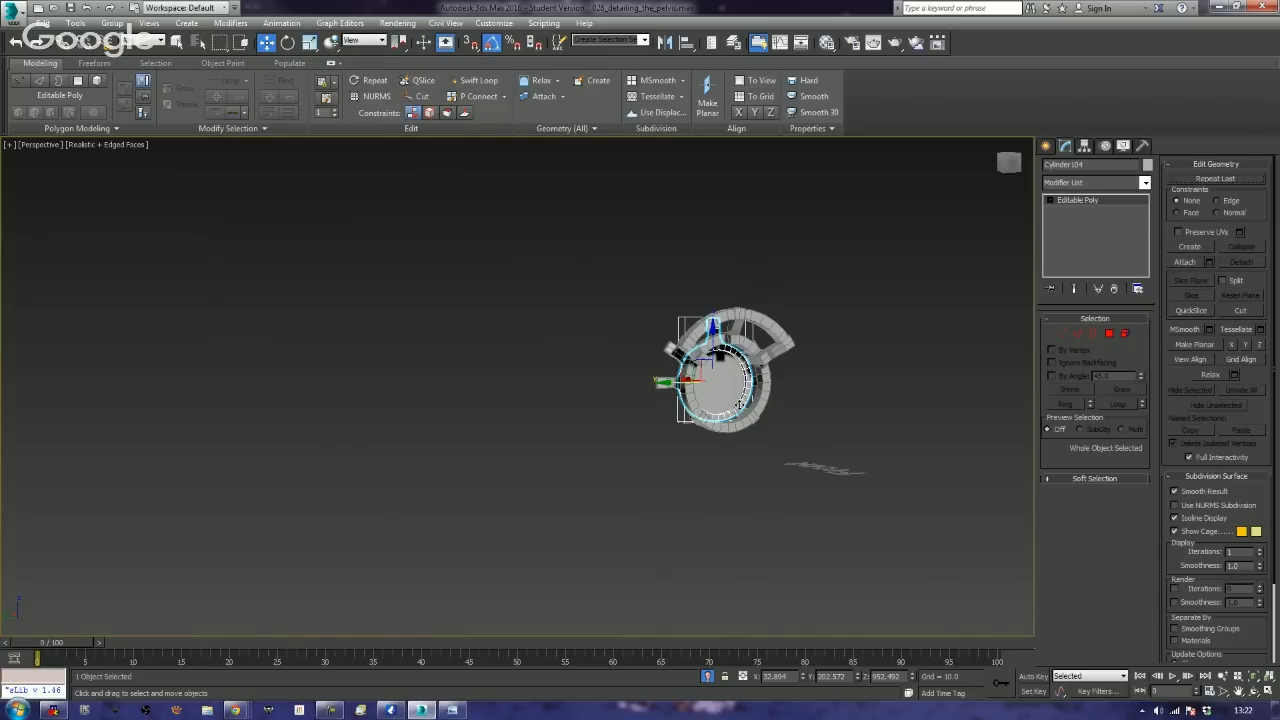
key(l)
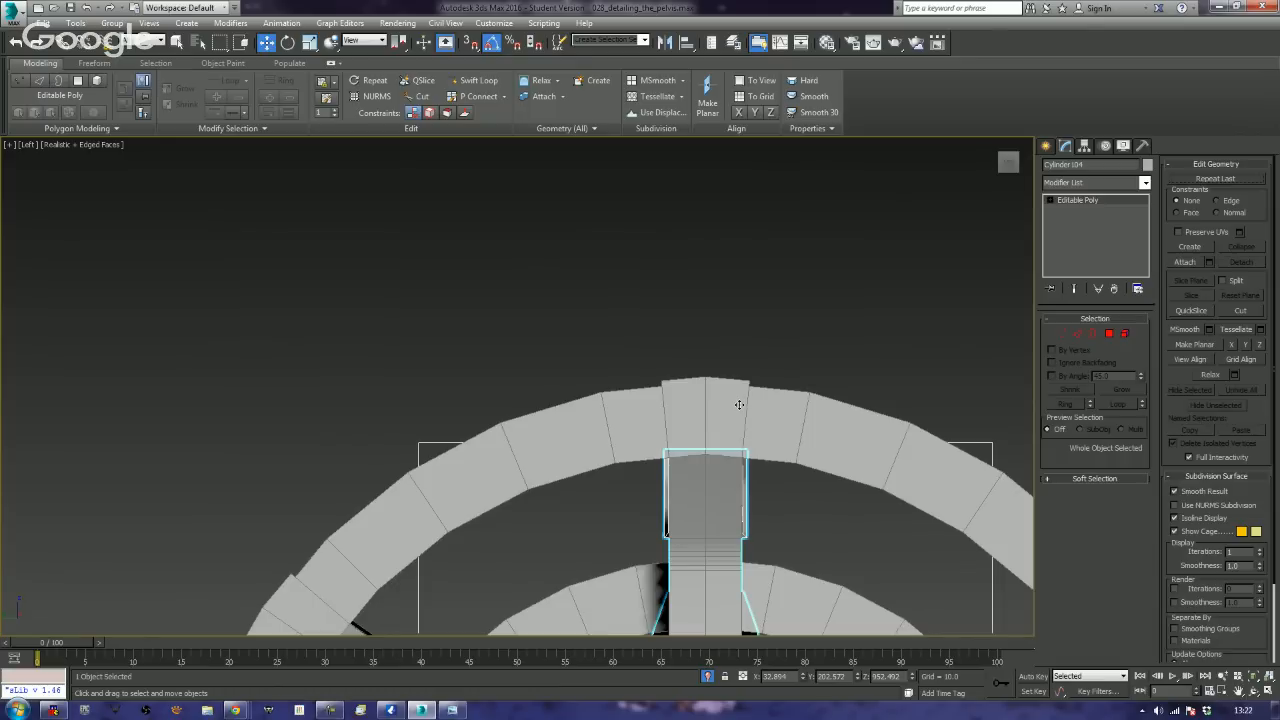
key(z)
click(177, 371)
scroll(367, 436, up, 3)
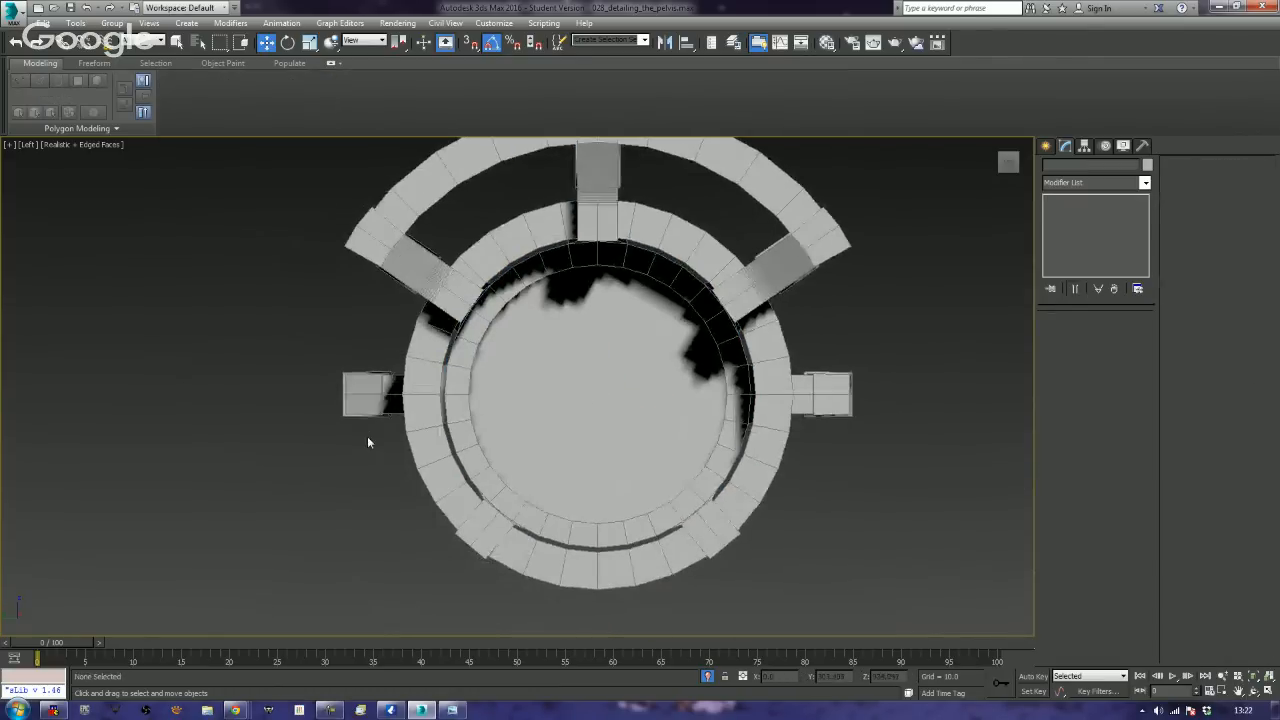
click(467, 441)
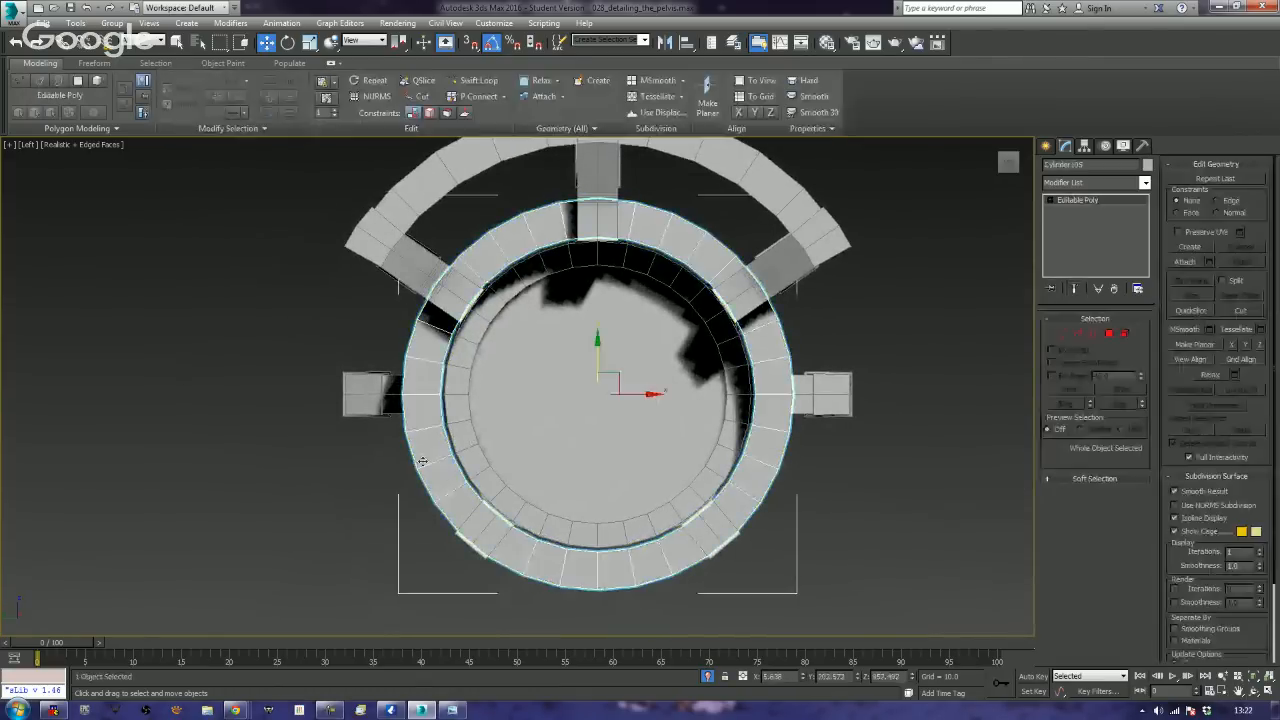
shift+drag(650, 400, 191, 386)
click(641, 411)
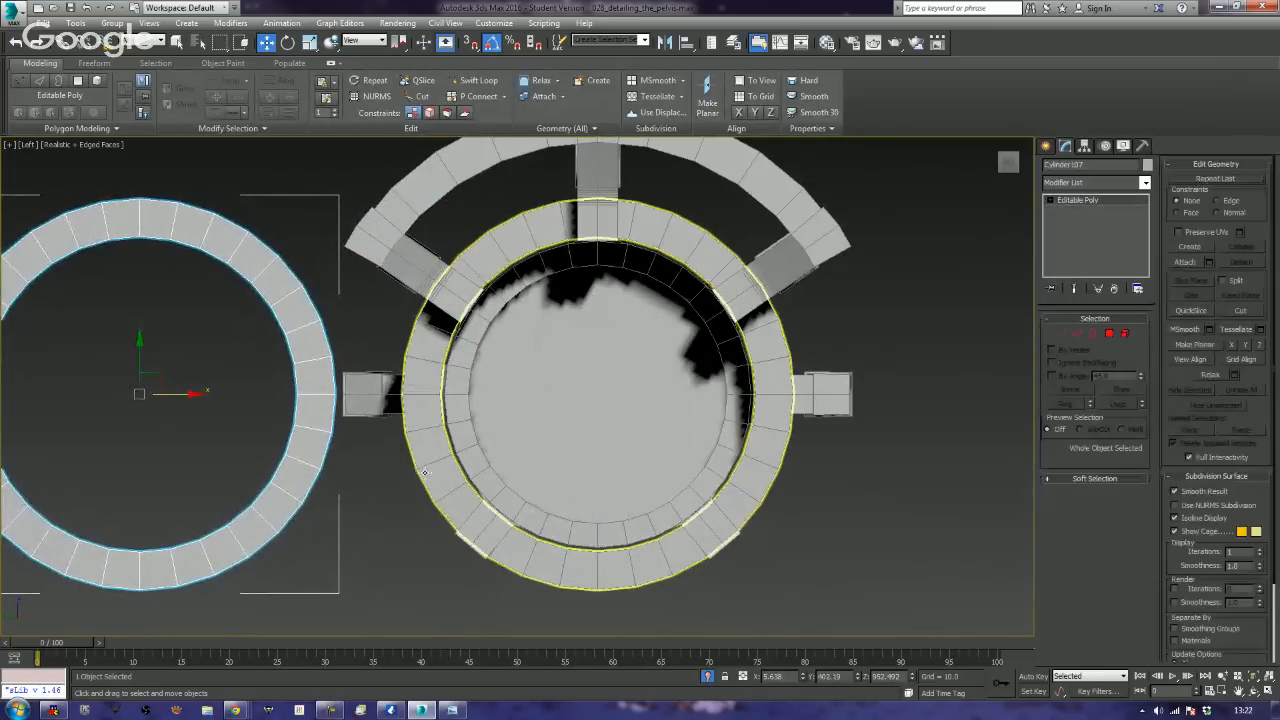
- Delete three quarters of the copied ring's polygons, keeping only the upper quarter arc nearest the model
middle_drag(371, 477, 631, 466)
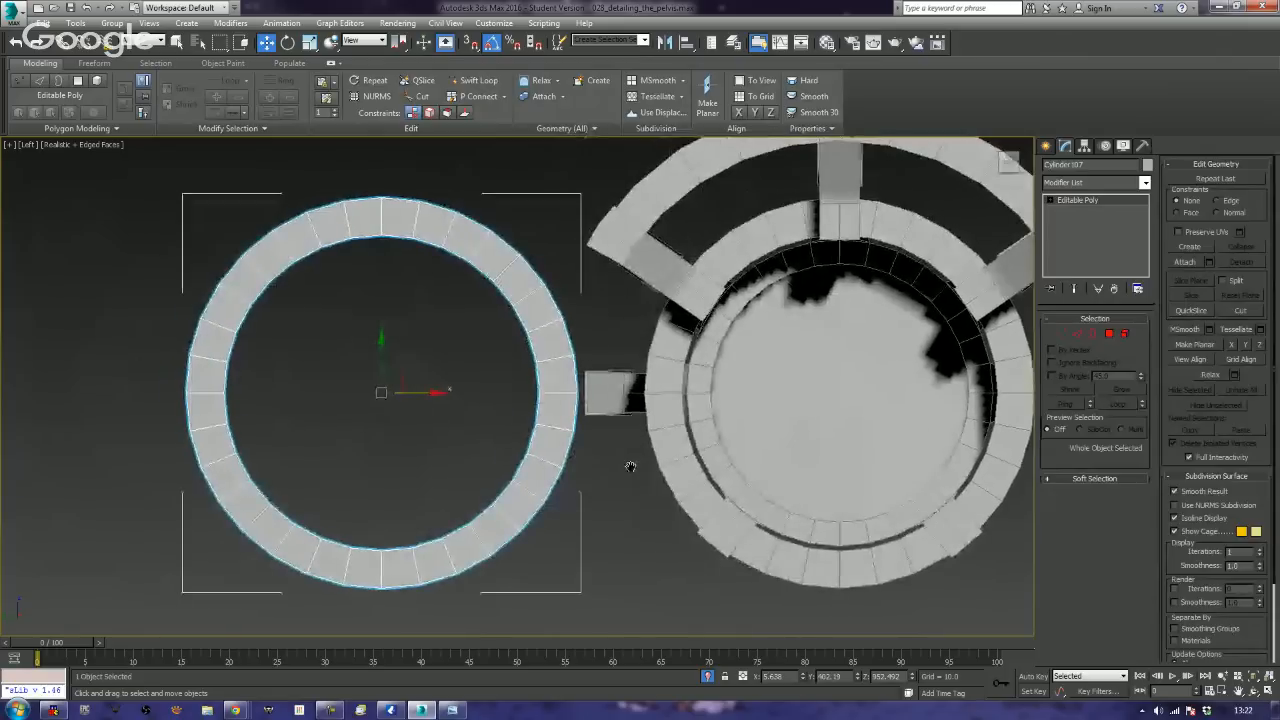
scroll(631, 466, up, 3)
key(z)
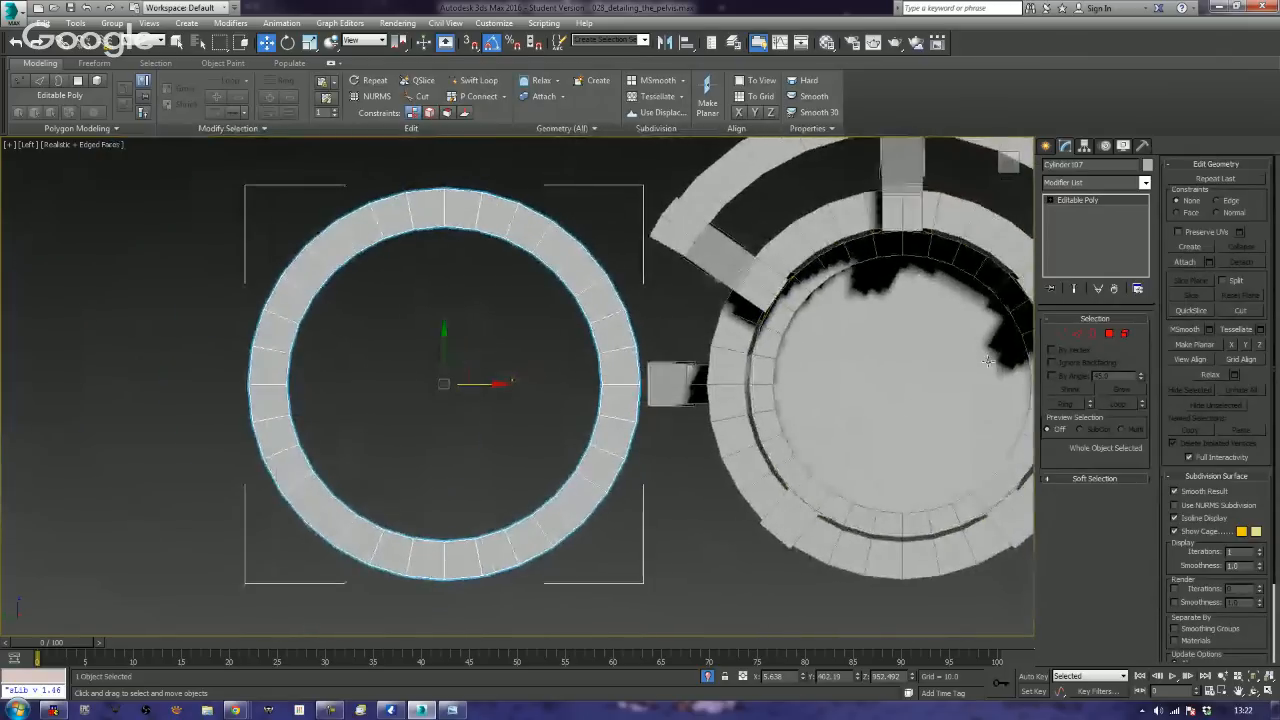
click(1109, 333)
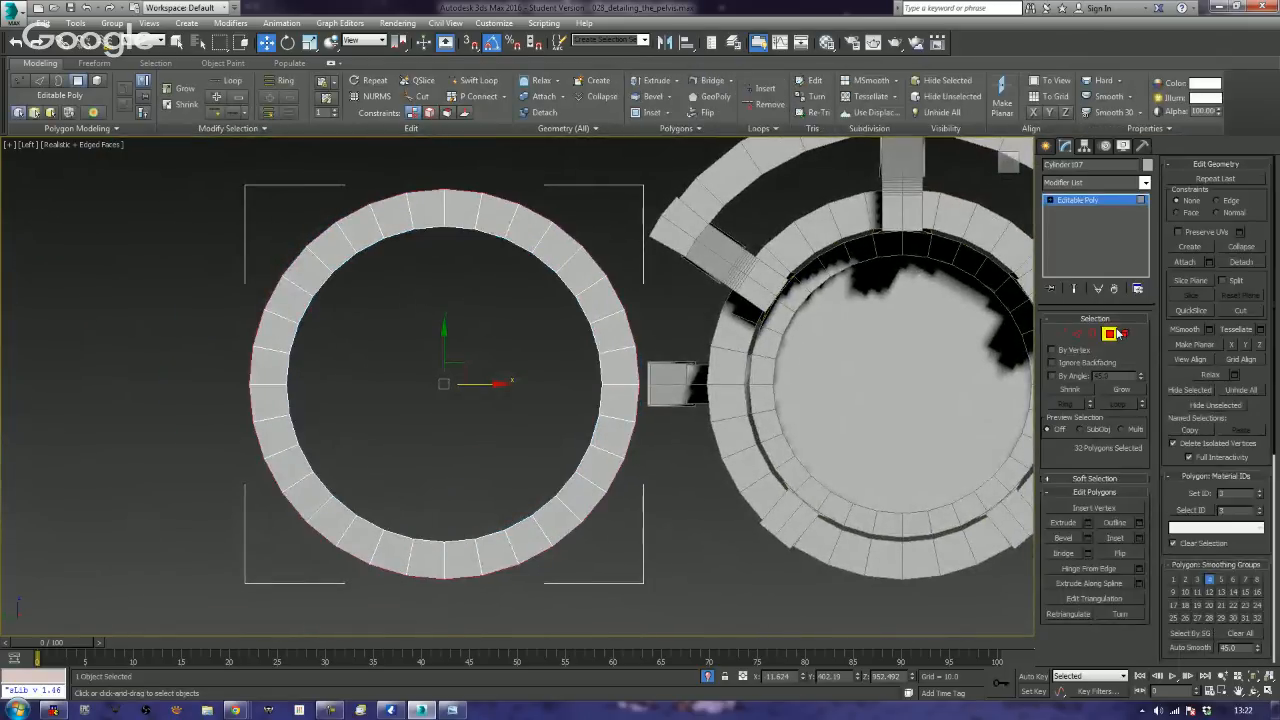
drag(161, 185, 653, 428)
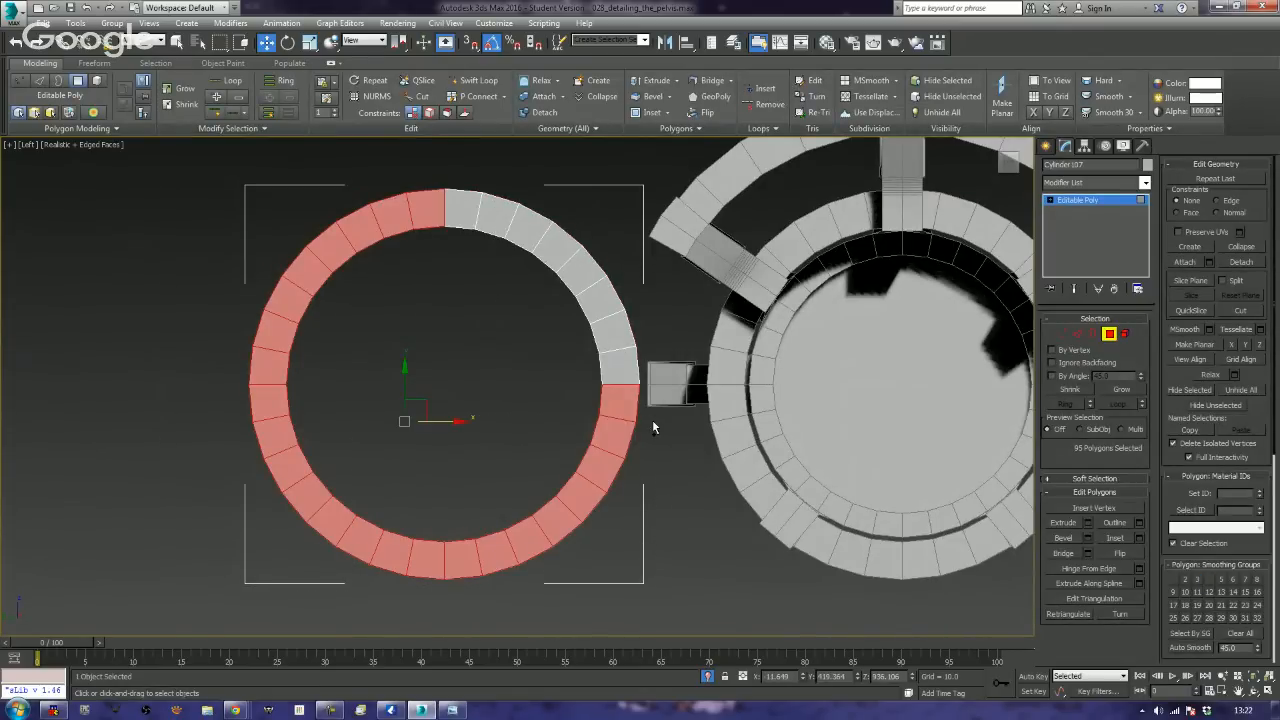
key(Delete)
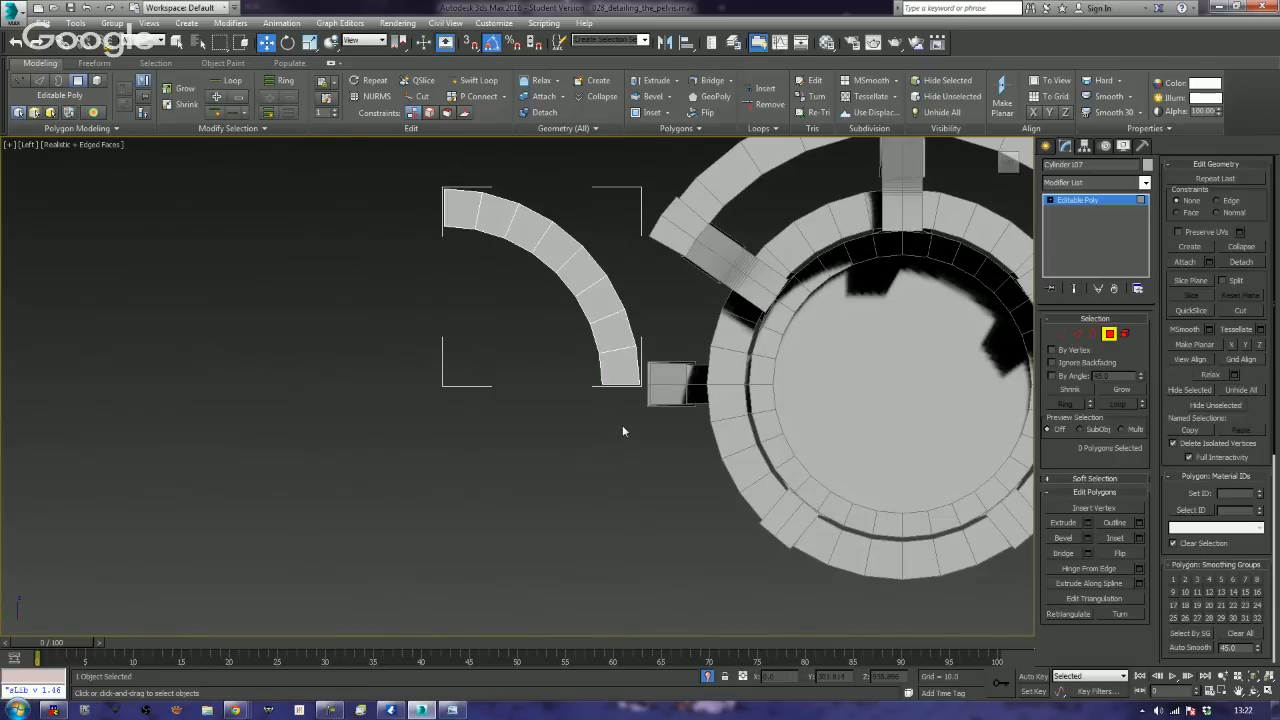
click(1108, 335)
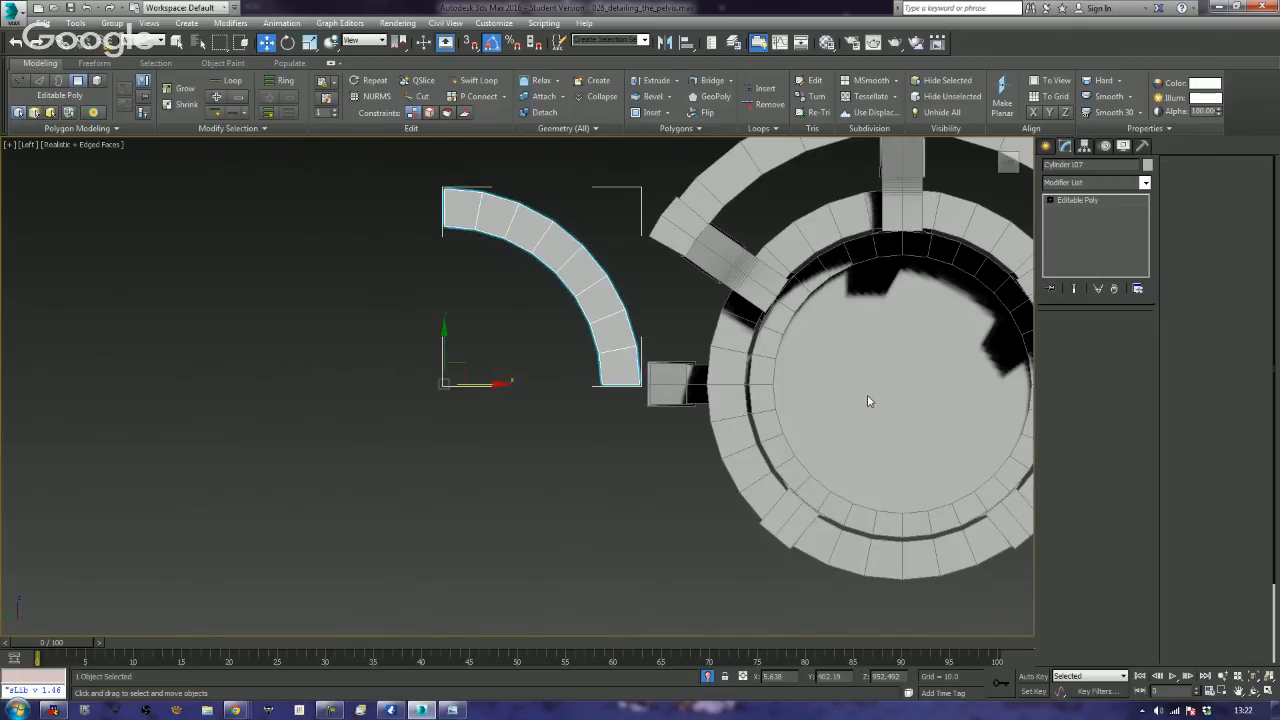
- Move the quarter arc down beside the lower part of the model, and shift it about 37 units along X in the top view
scroll(767, 418, down, 4)
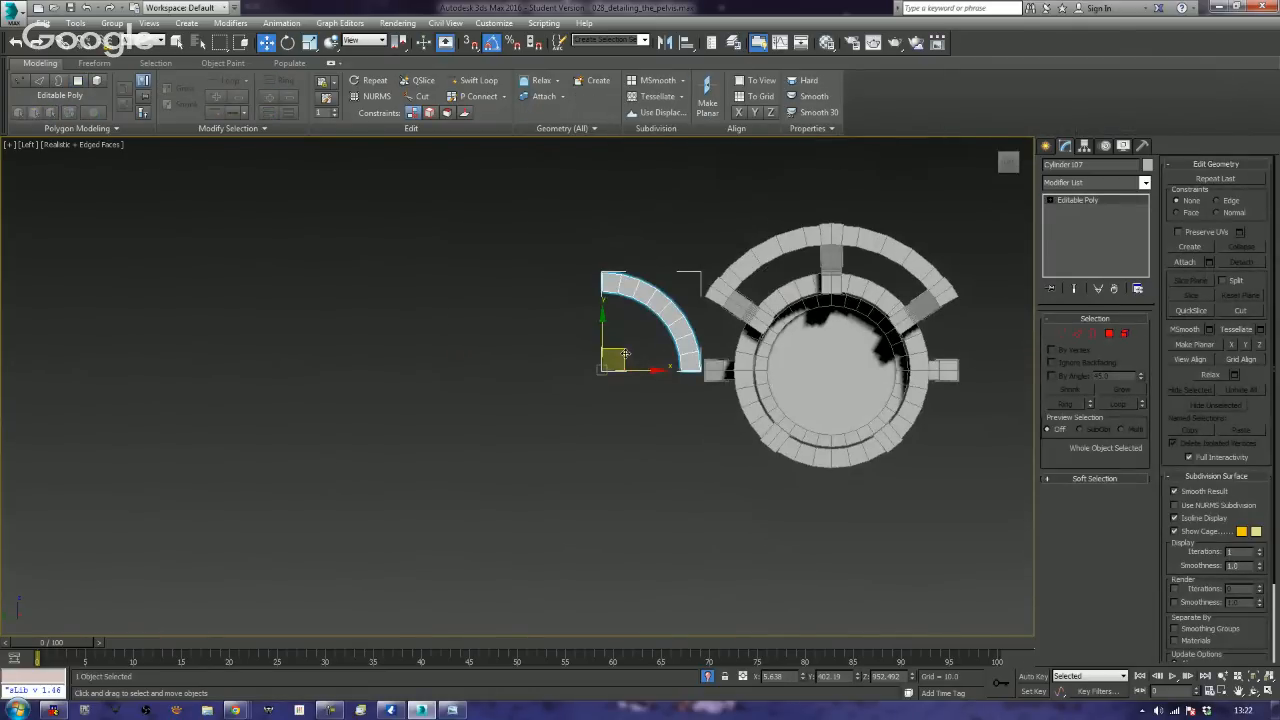
drag(628, 359, 662, 482)
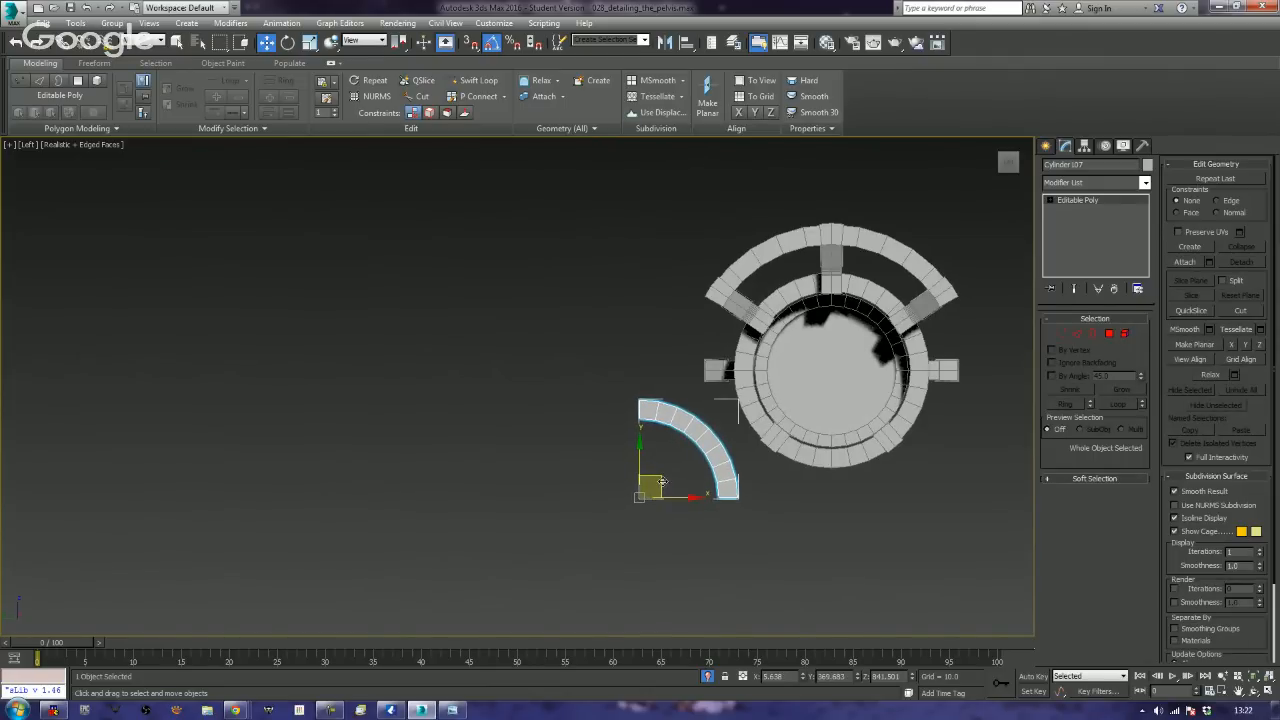
key(t)
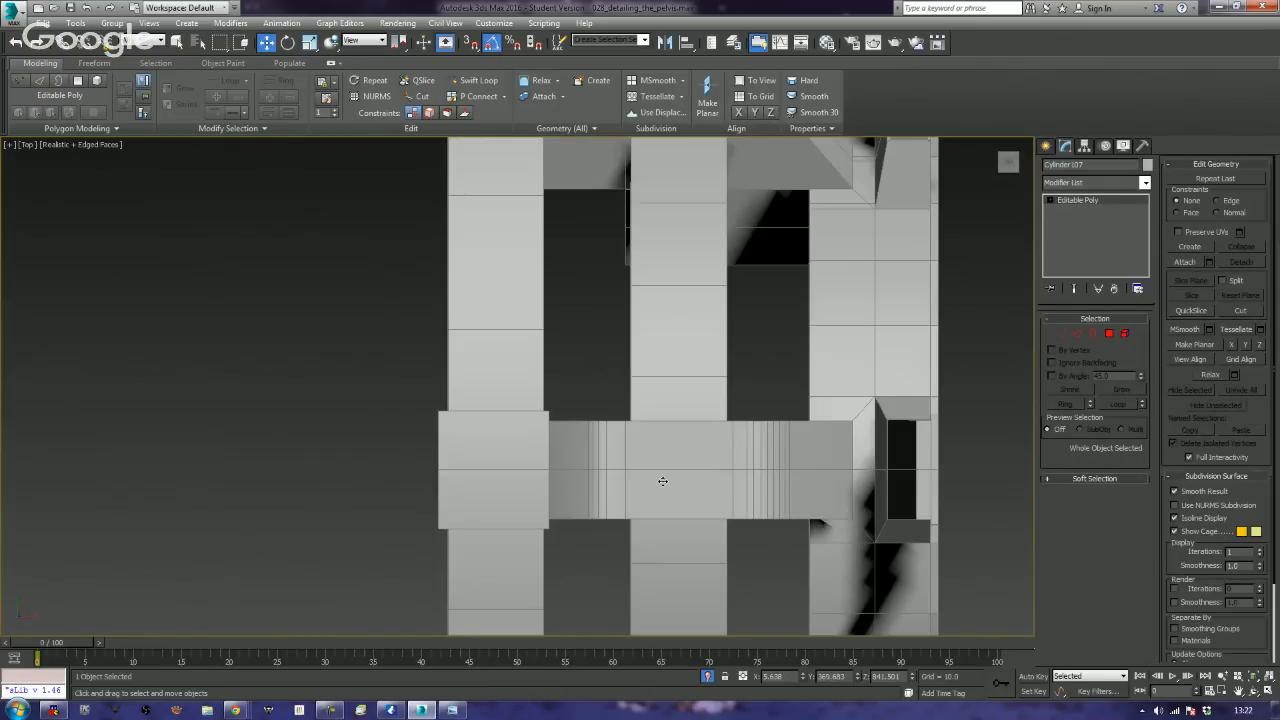
scroll(662, 481, down, 8)
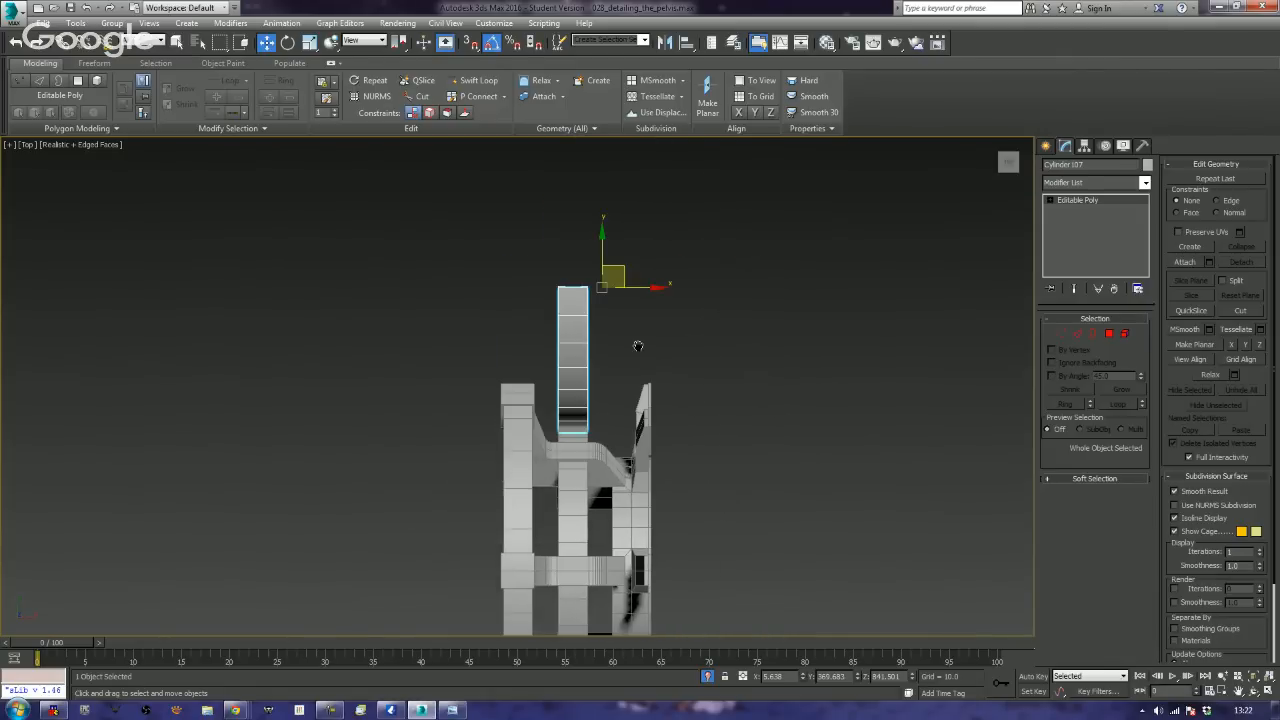
middle_drag(638, 346, 660, 357)
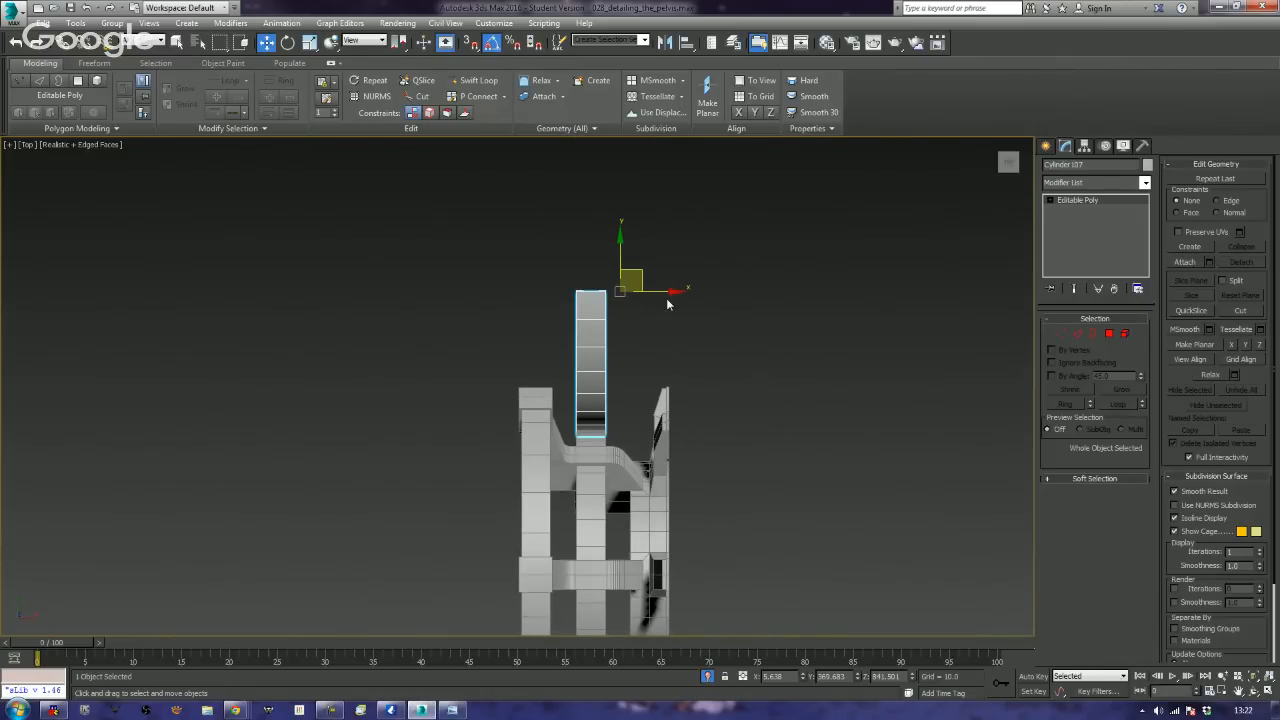
drag(668, 303, 728, 303)
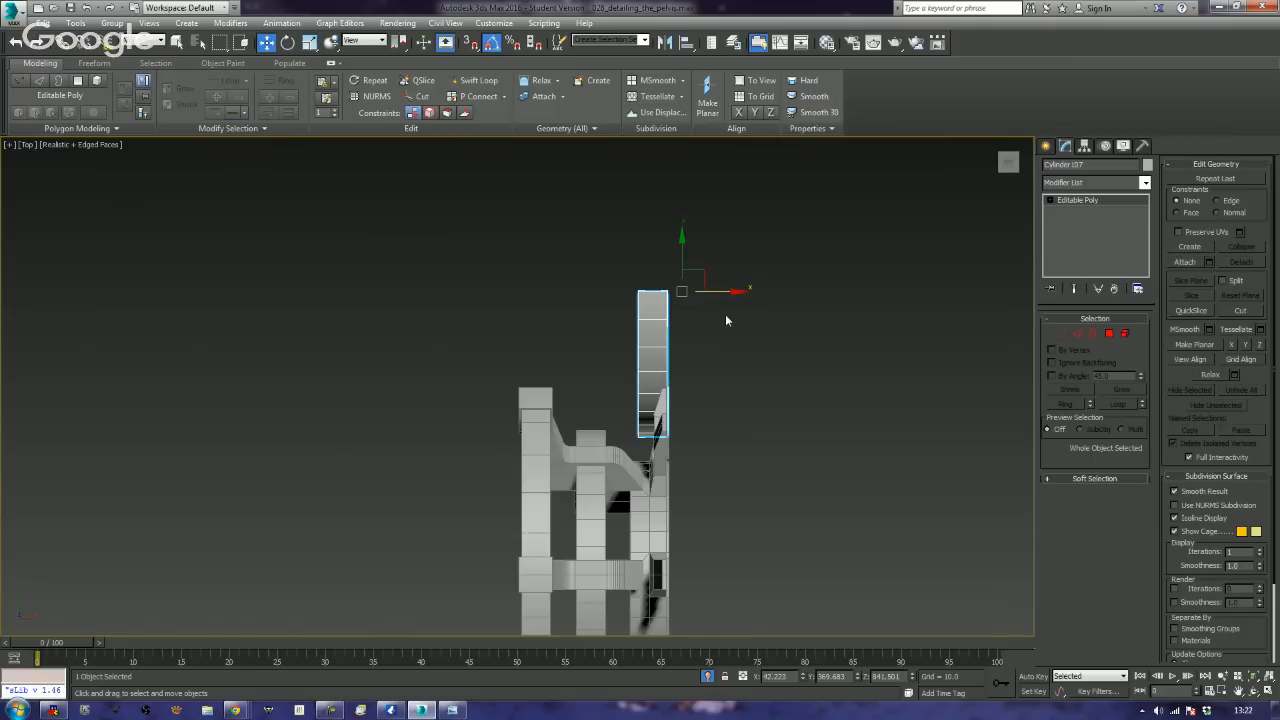
- In perspective, move the quarter arc further down and closer beneath the lower side of the ring
key(p)
key(z)
alt+middle_drag(541, 411, 685, 300)
scroll(638, 363, down, 10)
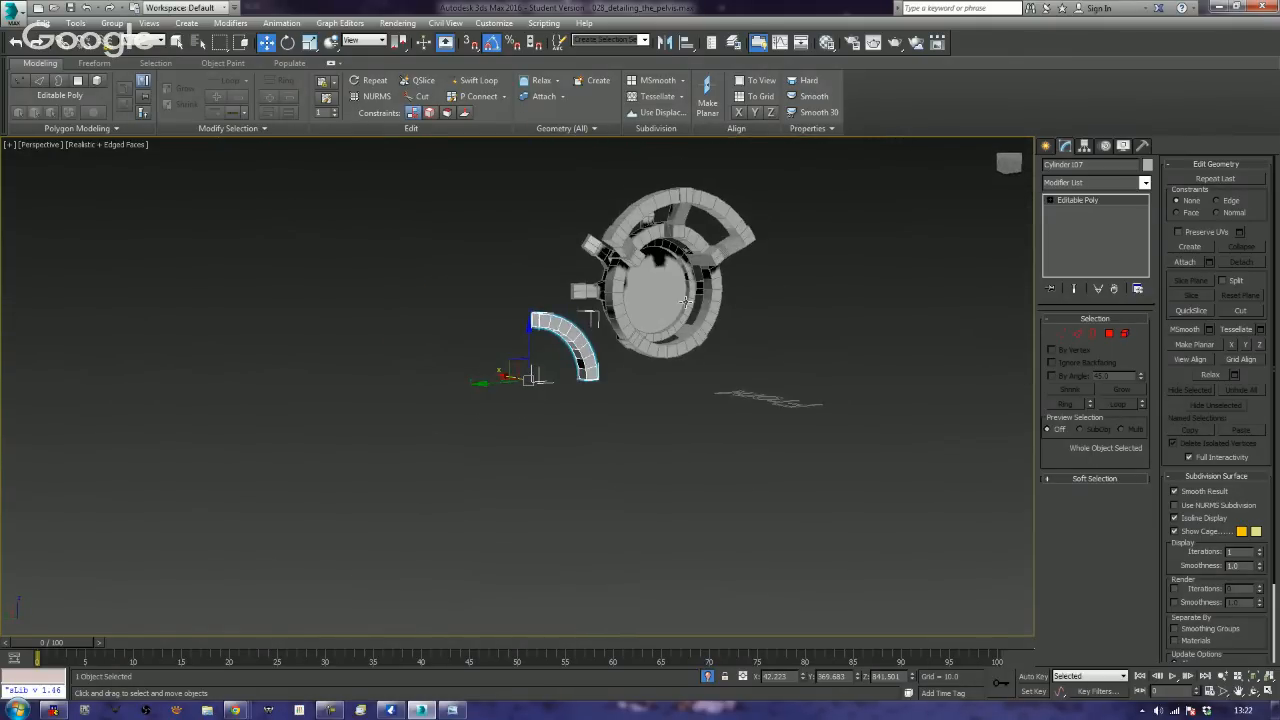
alt+middle_drag(637, 370, 588, 360)
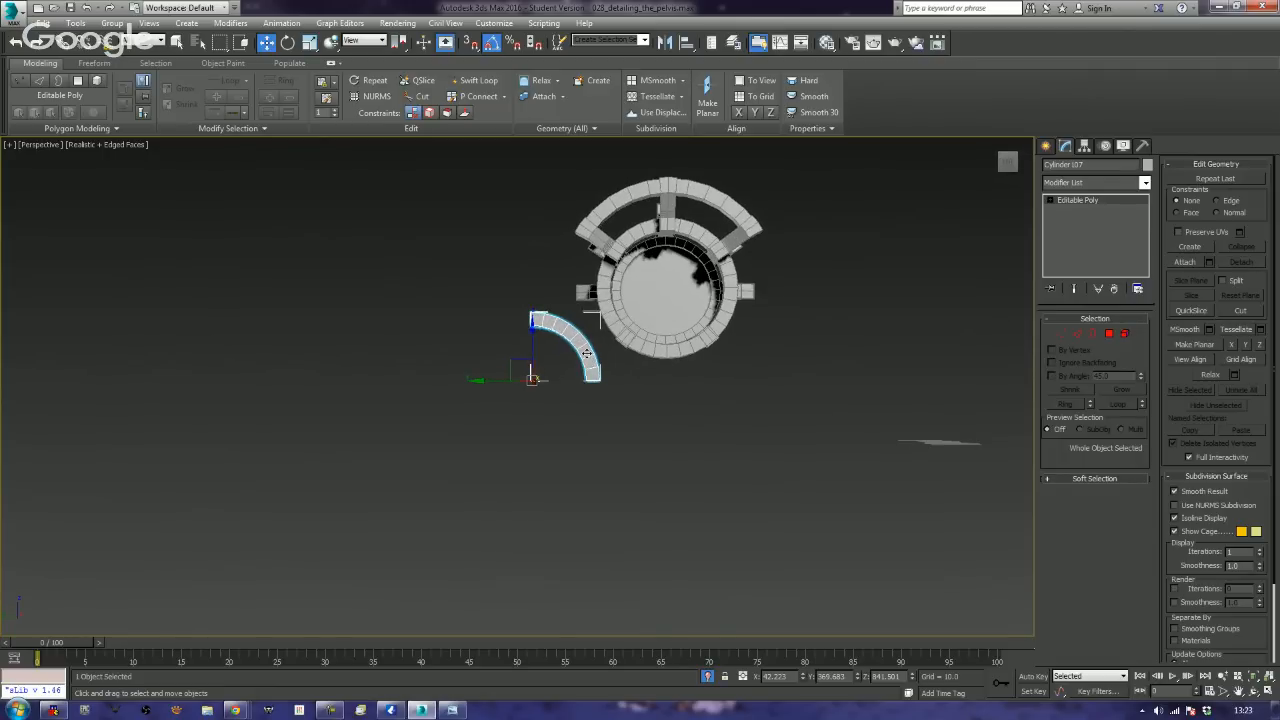
scroll(587, 352, up, 3)
scroll(623, 324, up, 3)
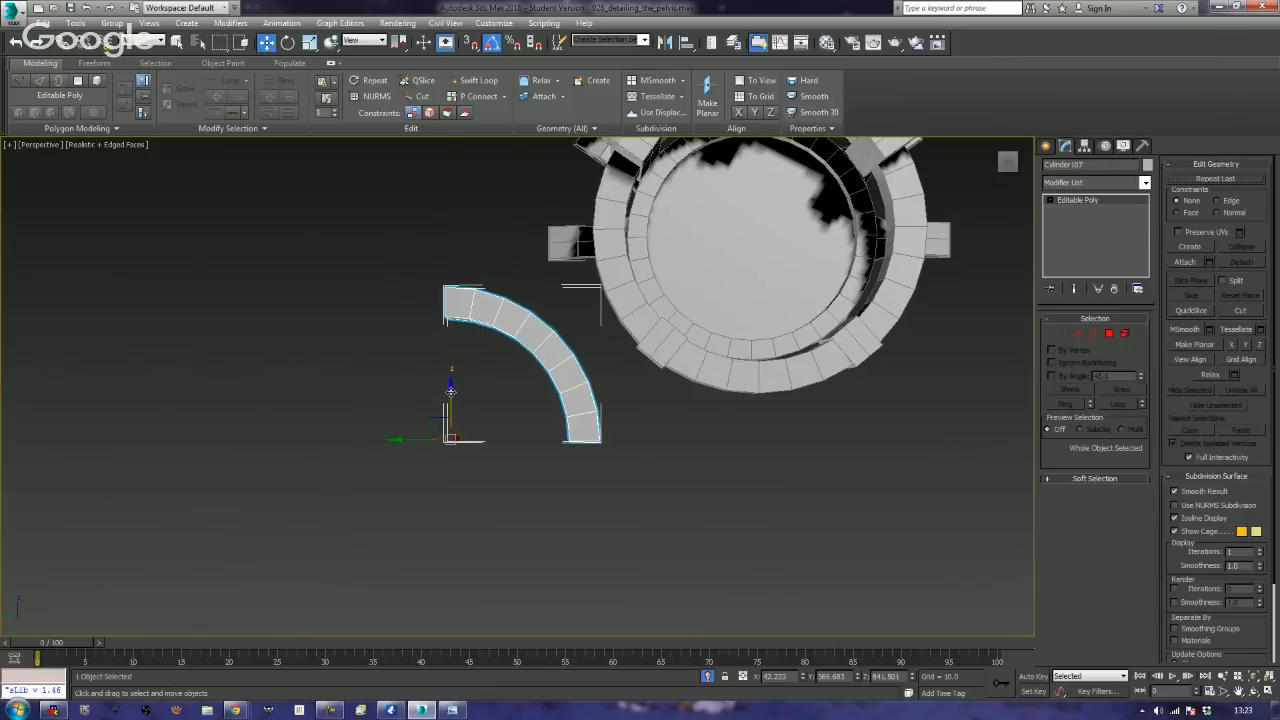
drag(452, 388, 483, 493)
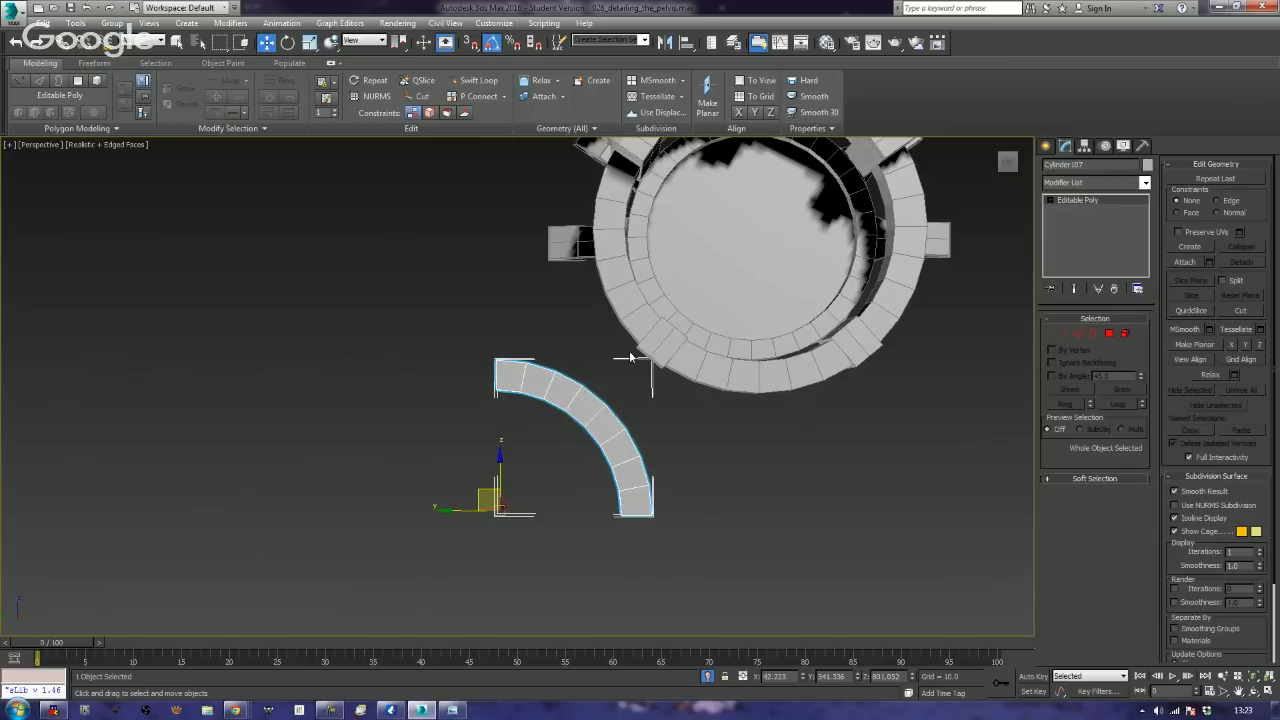
- Select the open borders at both ends of the quarter arc and cap them
middle_drag(630, 357, 631, 424)
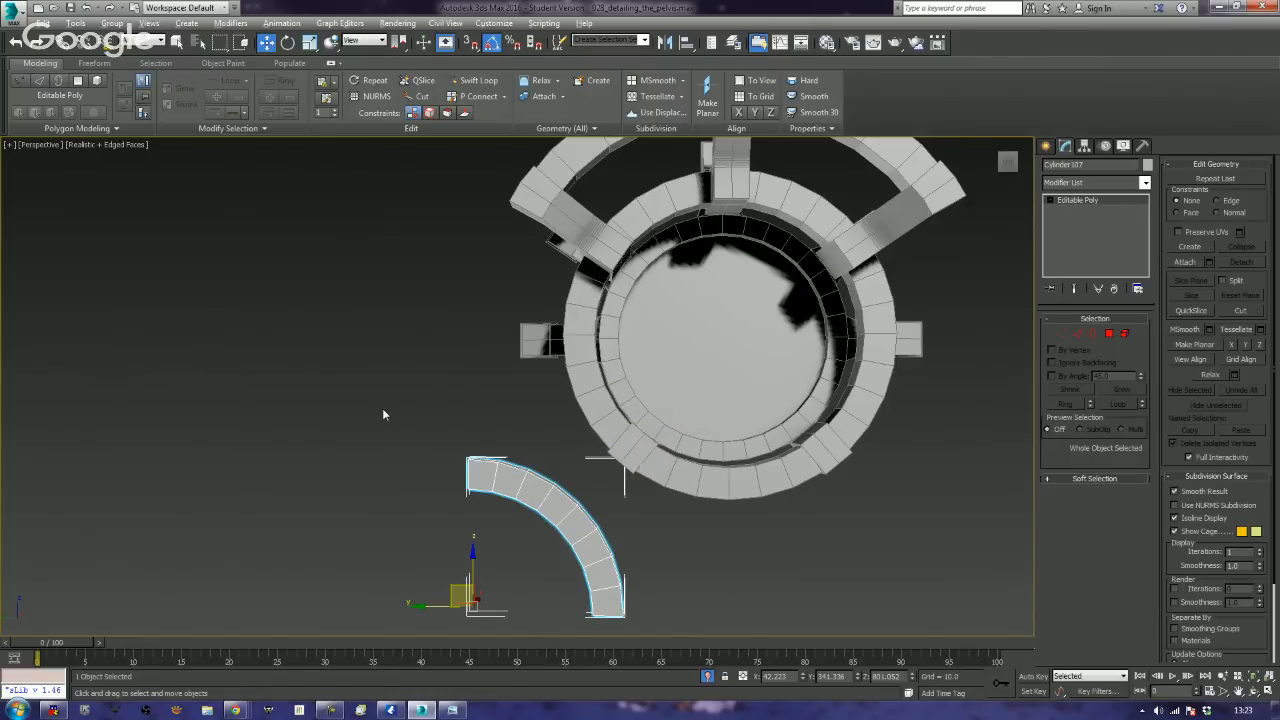
alt+middle_drag(382, 408, 993, 437)
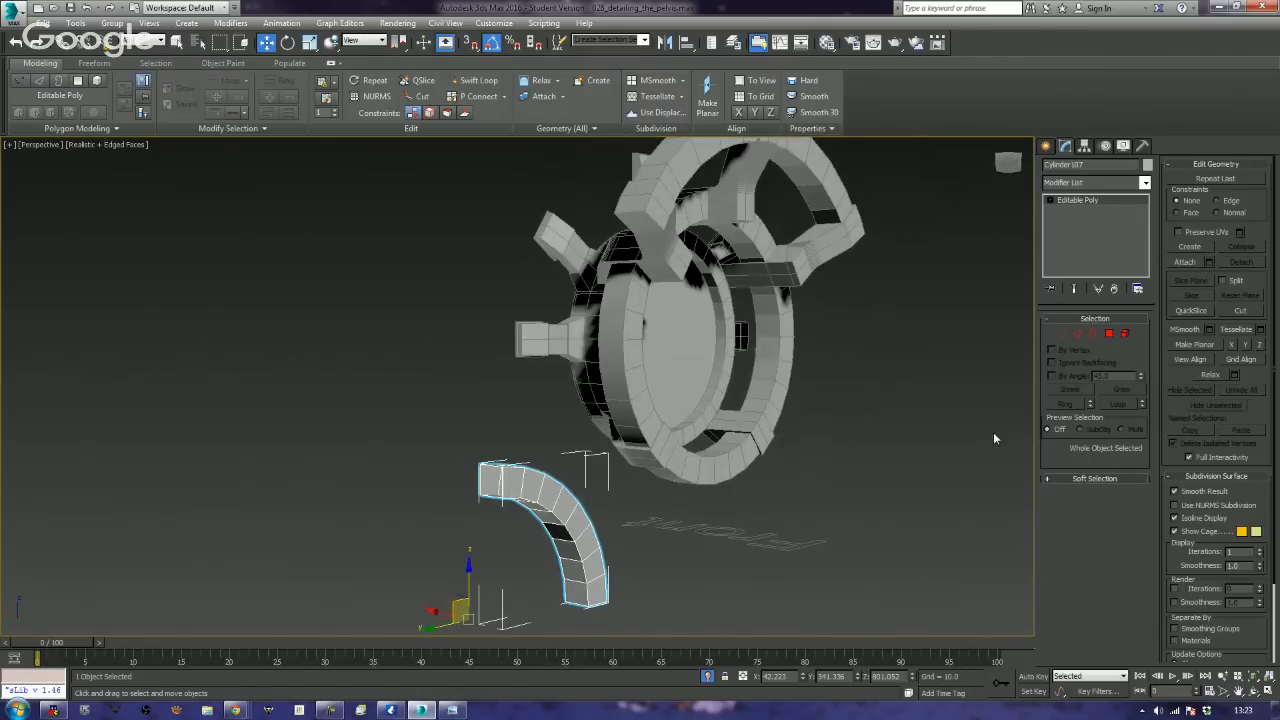
click(1097, 337)
key(ctrl+a)
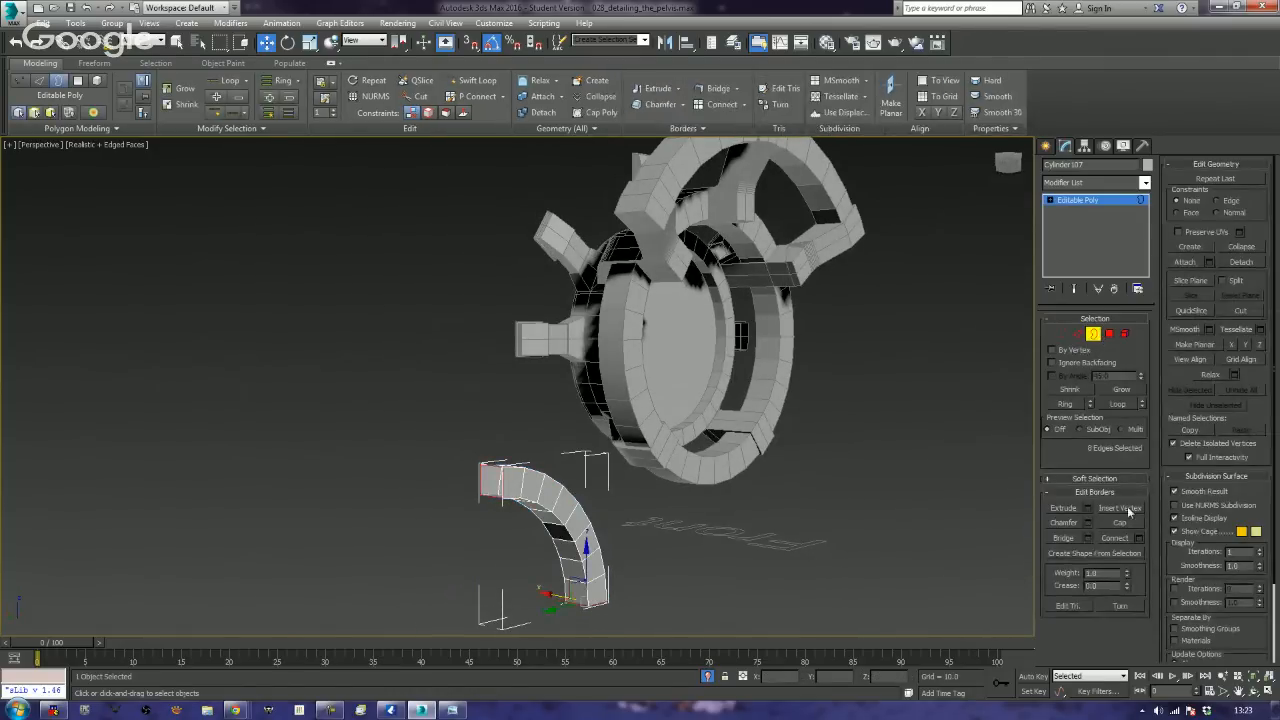
- Extrude the quarter arc's upper end face outward twice to add two straight segments
click(1109, 333)
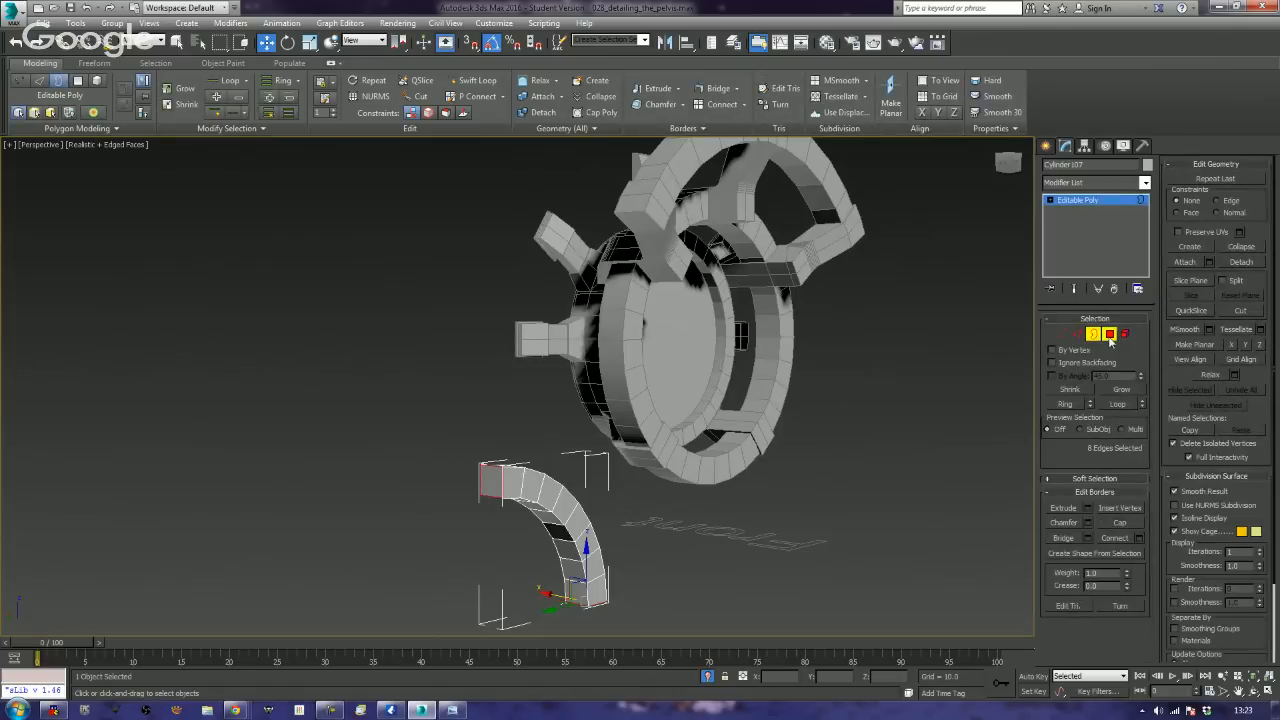
click(492, 484)
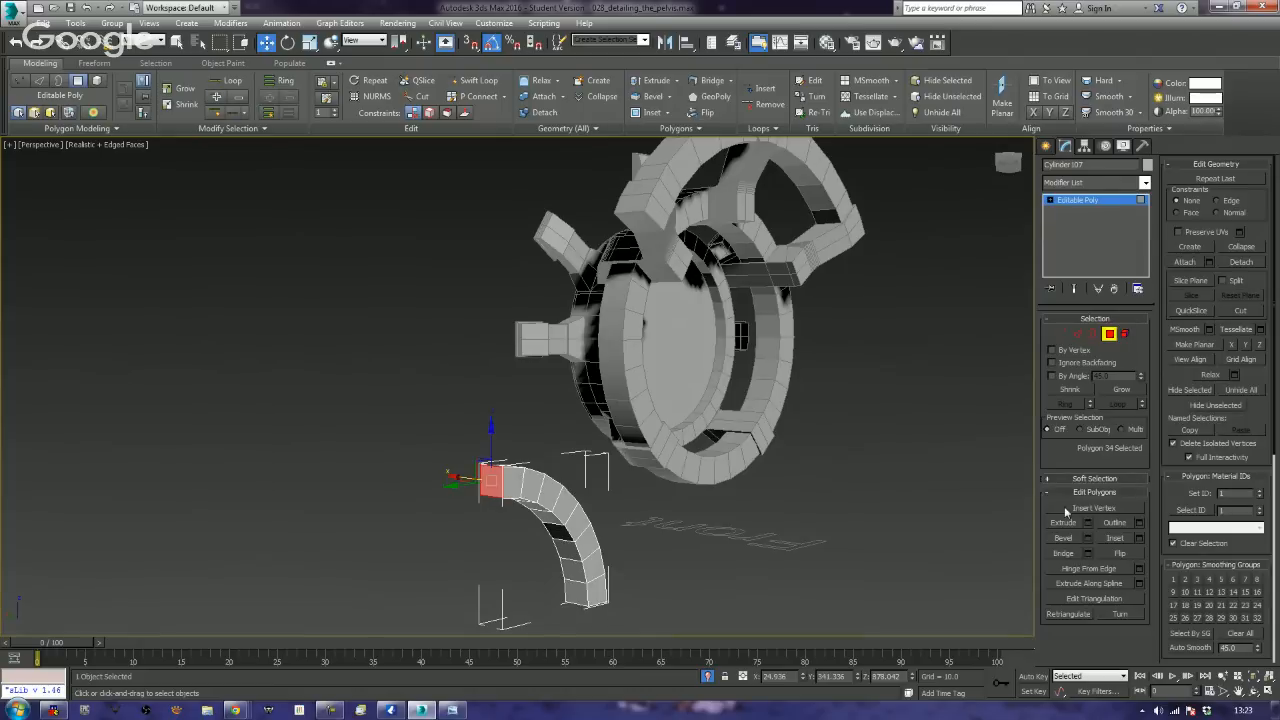
click(1065, 522)
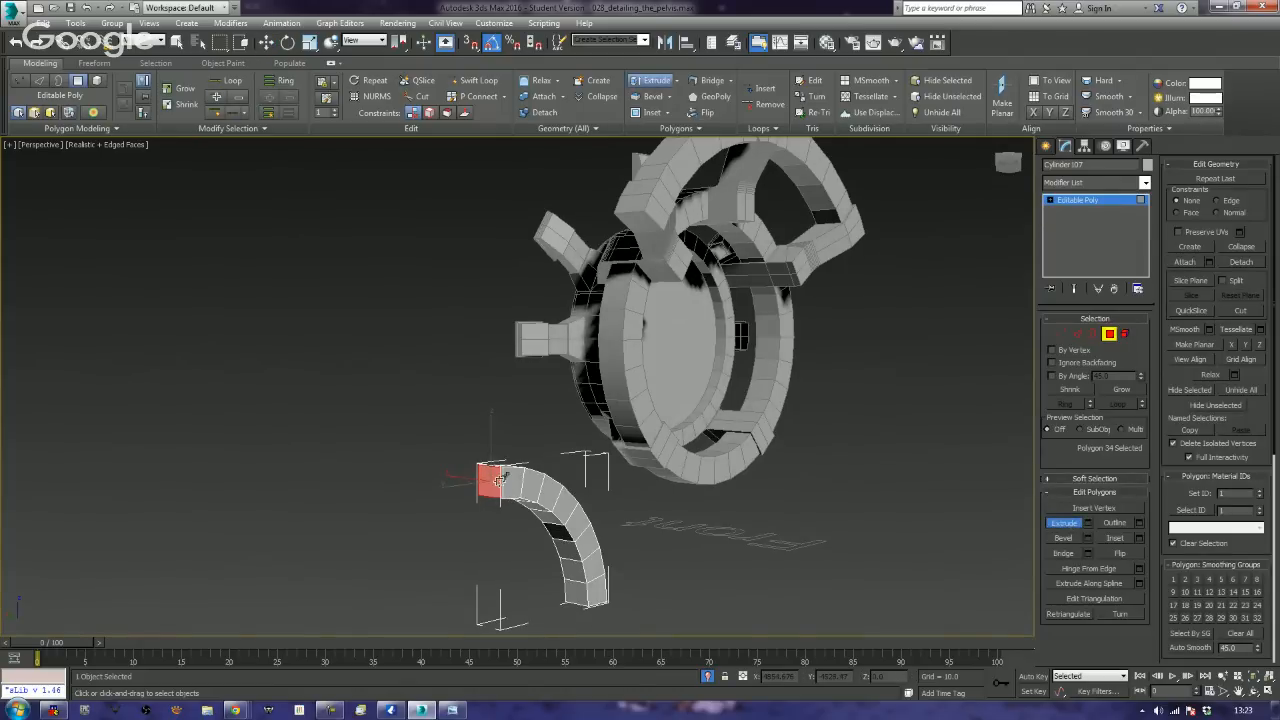
drag(500, 480, 555, 365)
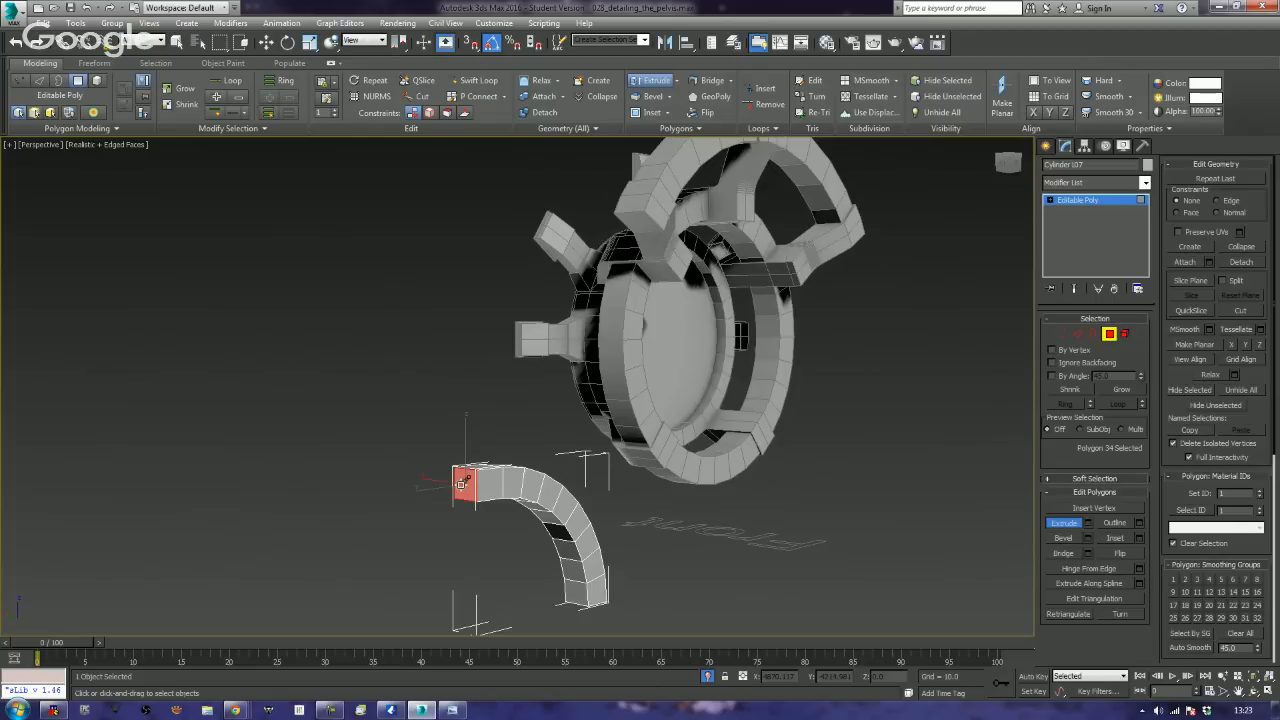
drag(463, 484, 480, 359)
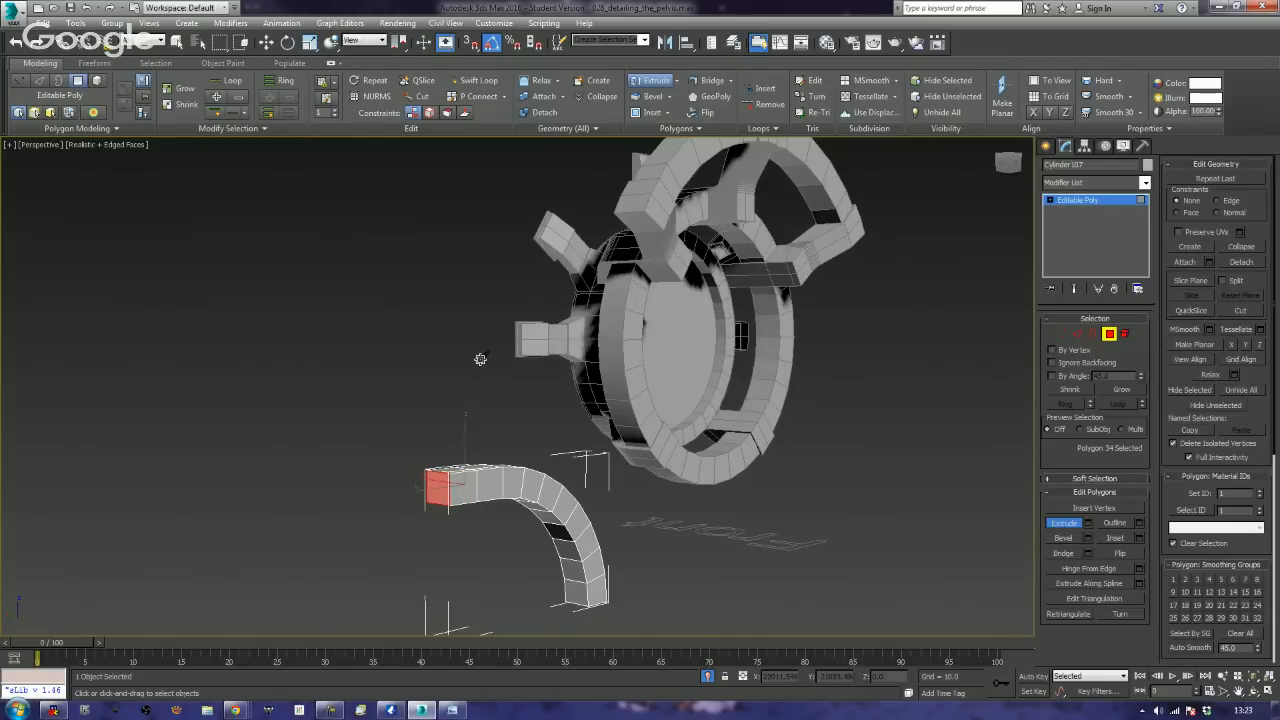
click(421, 349)
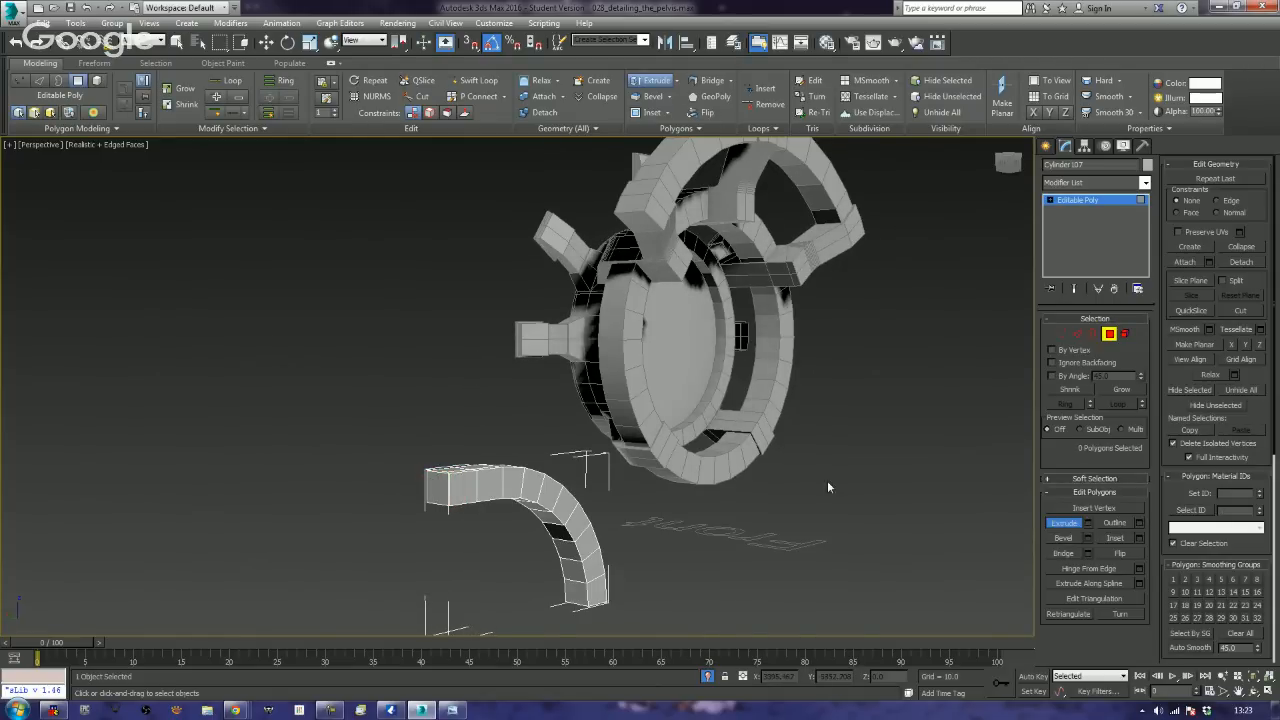
- Leave polygon editing of the quarter arc and open the angled support beneath the ring for polygon editing
alt+middle_drag(803, 497, 737, 475)
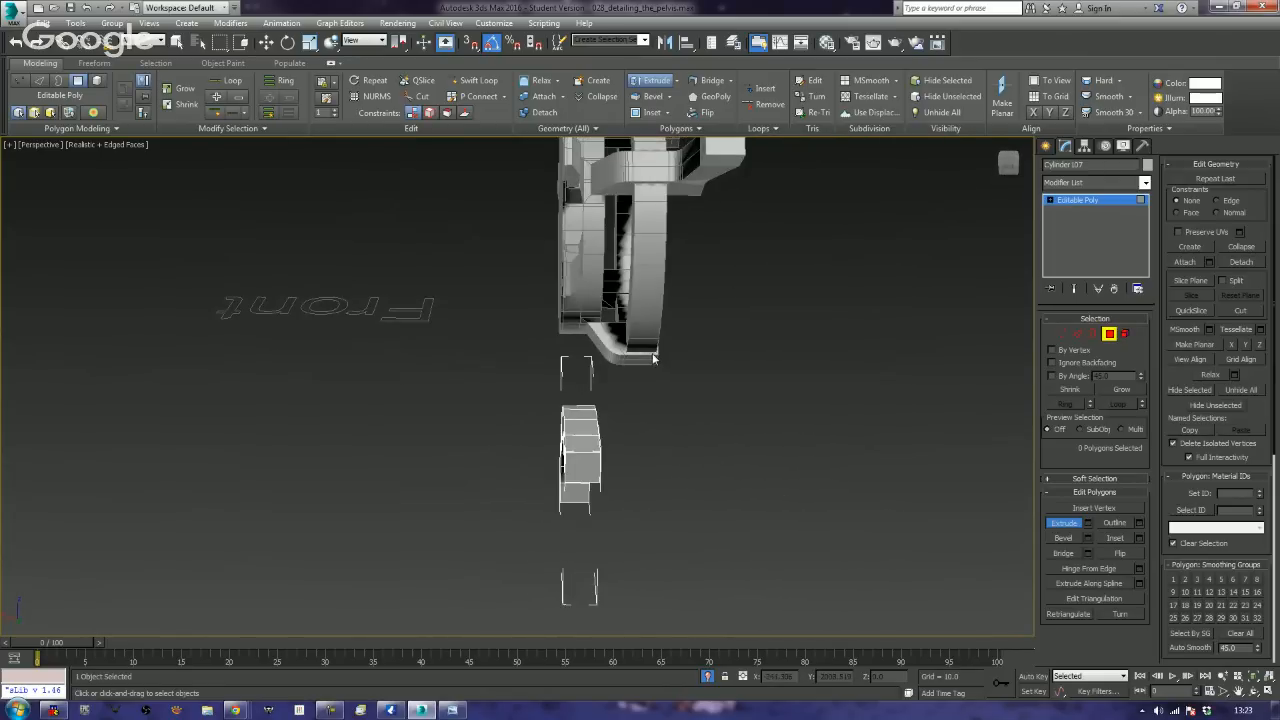
alt+middle_drag(646, 366, 666, 420)
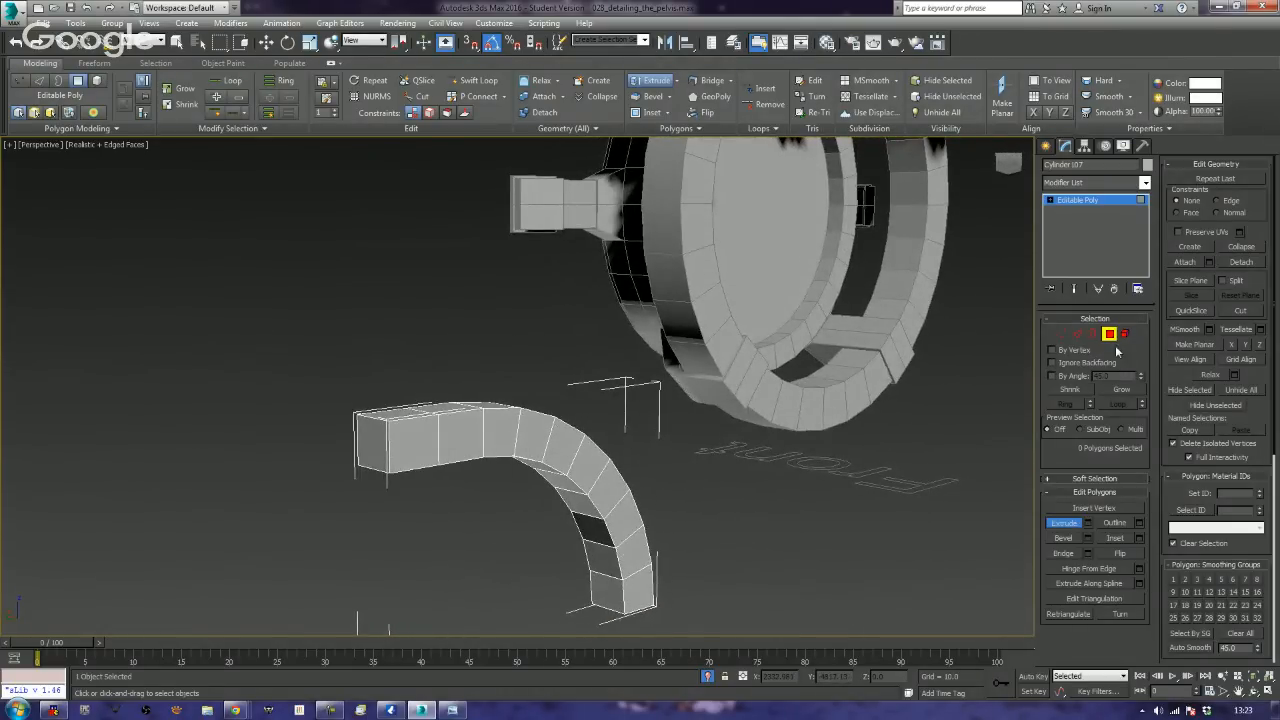
click(1110, 334)
key(e)
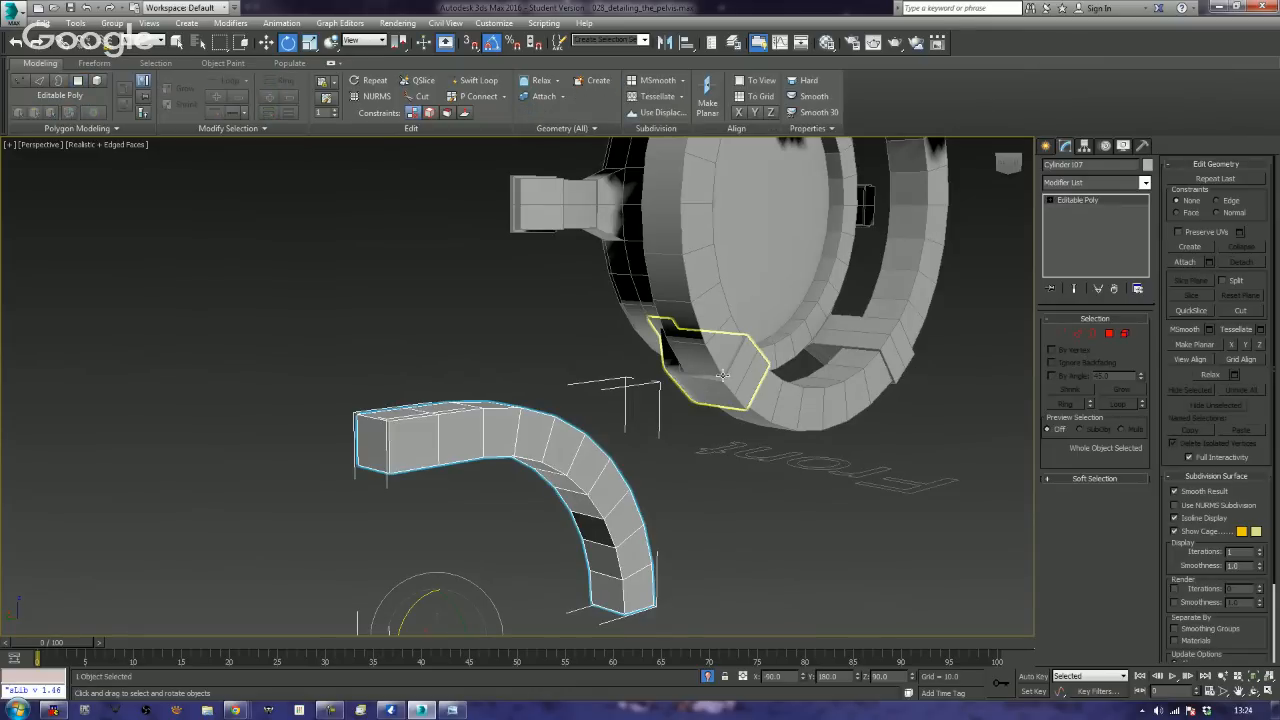
click(720, 381)
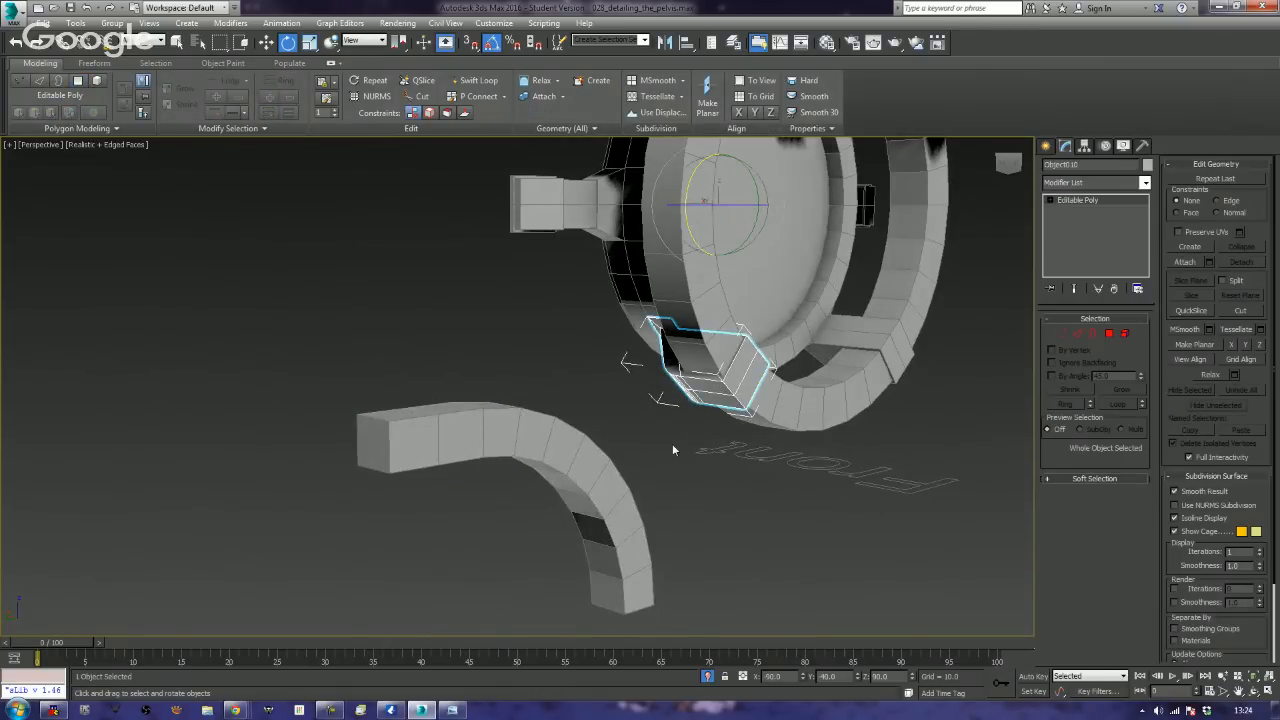
alt+middle_drag(686, 470, 829, 457)
mouse_move(758, 418)
alt+middle_down()
mouse_move(792, 403)
mouse_move(789, 367)
mouse_move(758, 390)
mouse_move(744, 361)
alt+middle_up()
click(1109, 333)
scroll(753, 375, up, 2)
scroll(753, 376, up, 2)
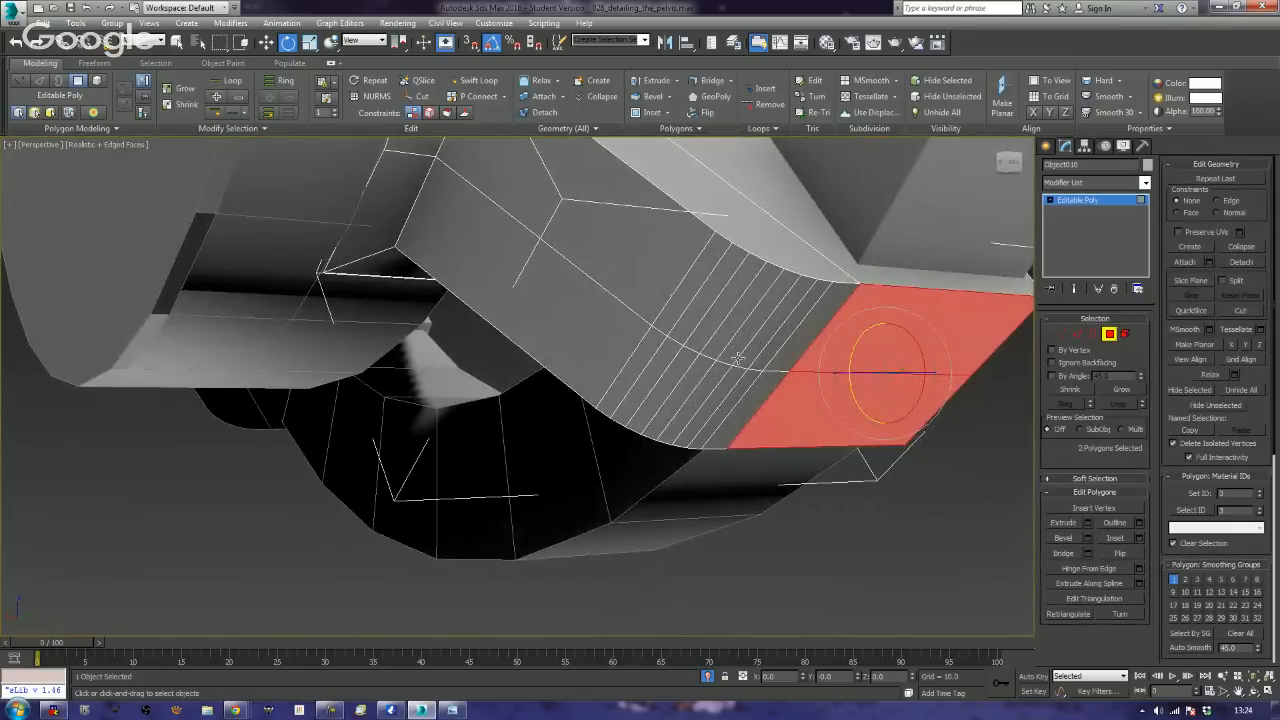
- Add the narrow bend strips and the two sloped polygons to the selection, covering the support's whole outer face
ctrl+click(676, 316)
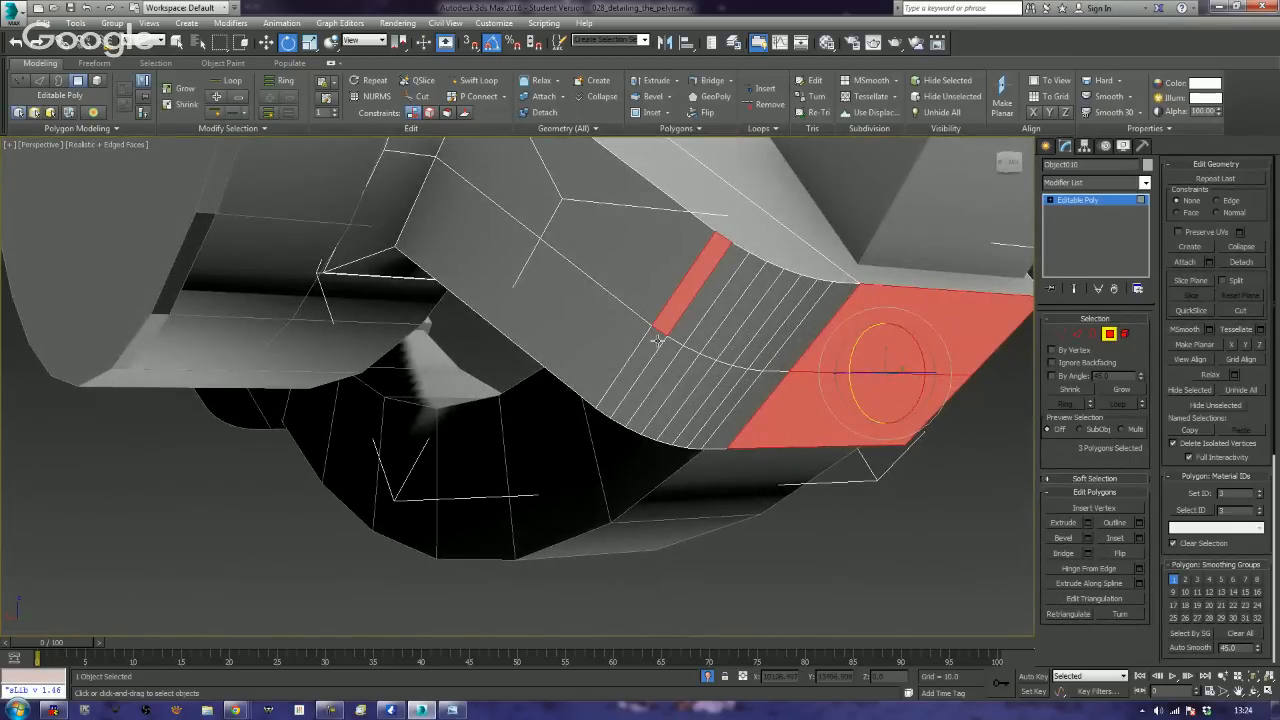
ctrl+click(653, 343)
ctrl+click(663, 363)
ctrl+click(678, 320)
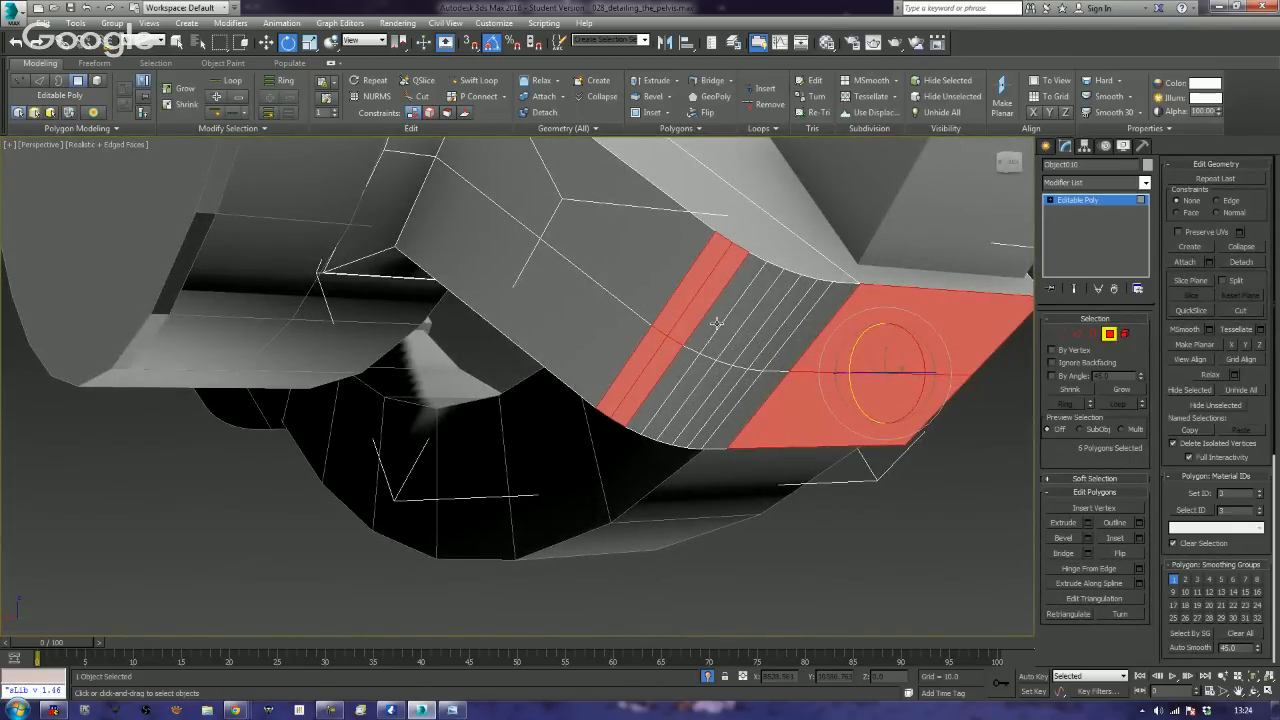
ctrl+click(717, 326)
ctrl+click(740, 342)
ctrl+click(755, 347)
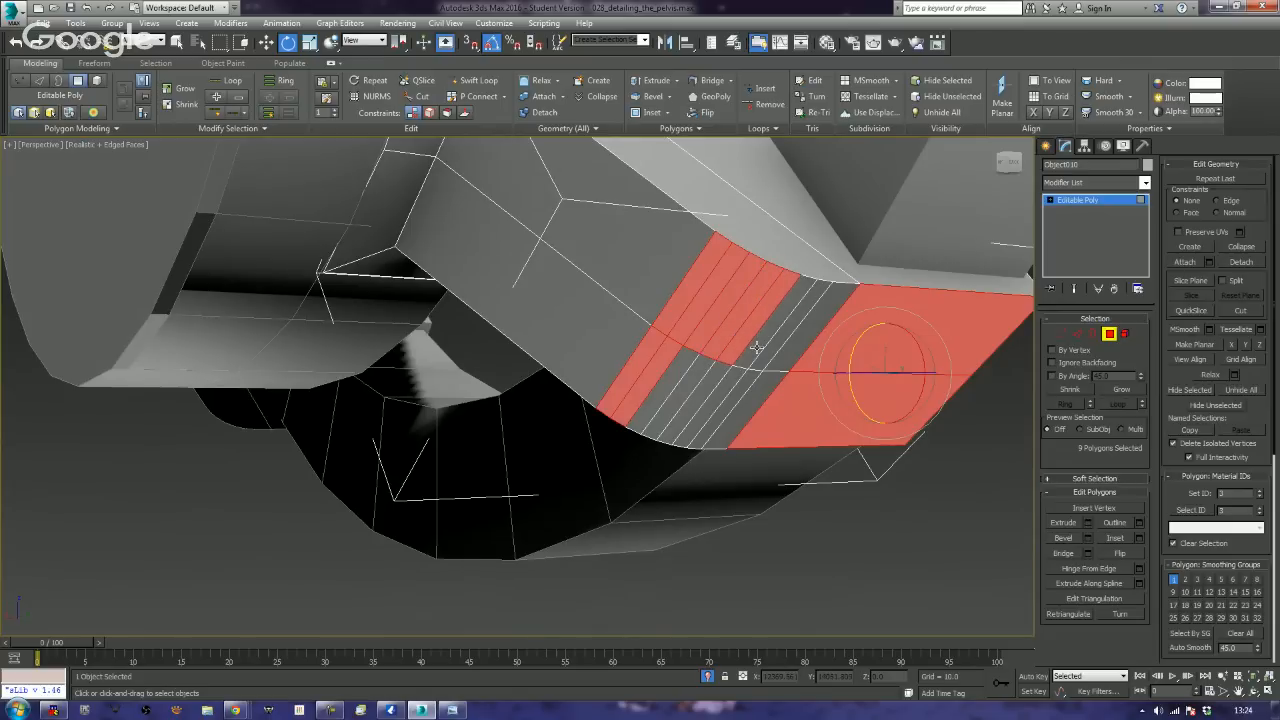
ctrl+click(778, 350)
ctrl+click(778, 349)
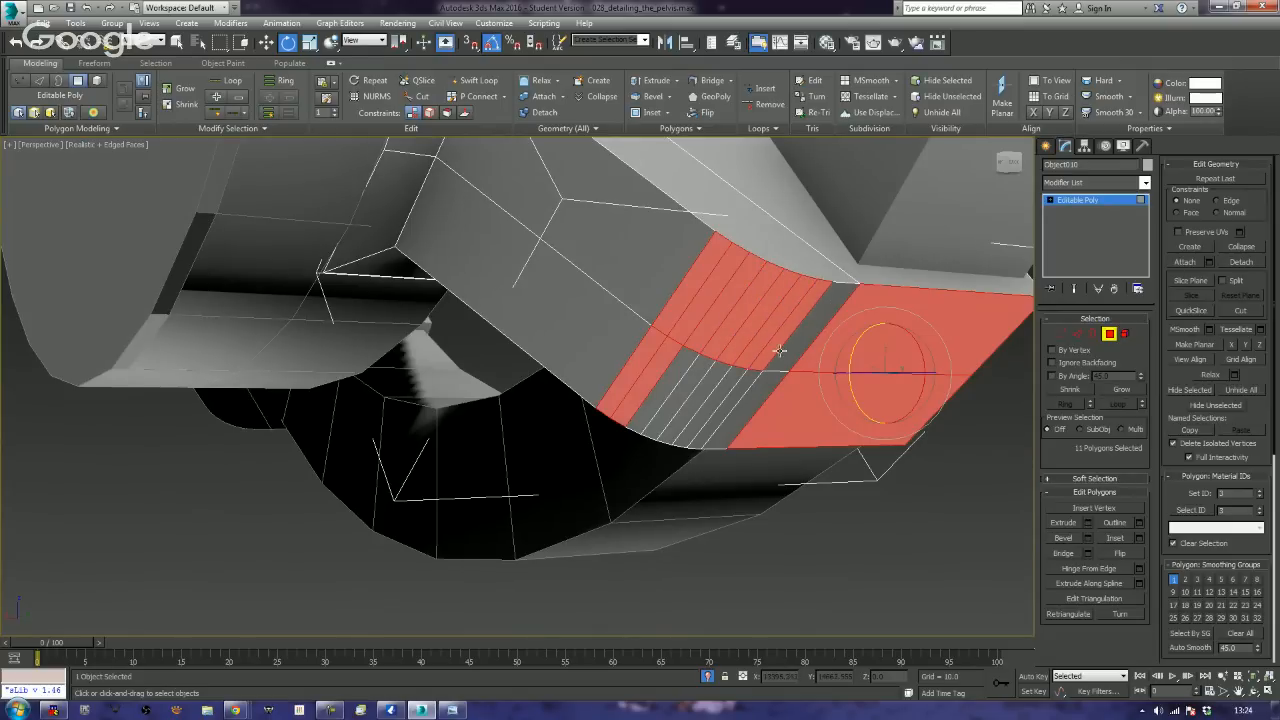
key(q)
ctrl+click(783, 350)
ctrl+click(738, 398)
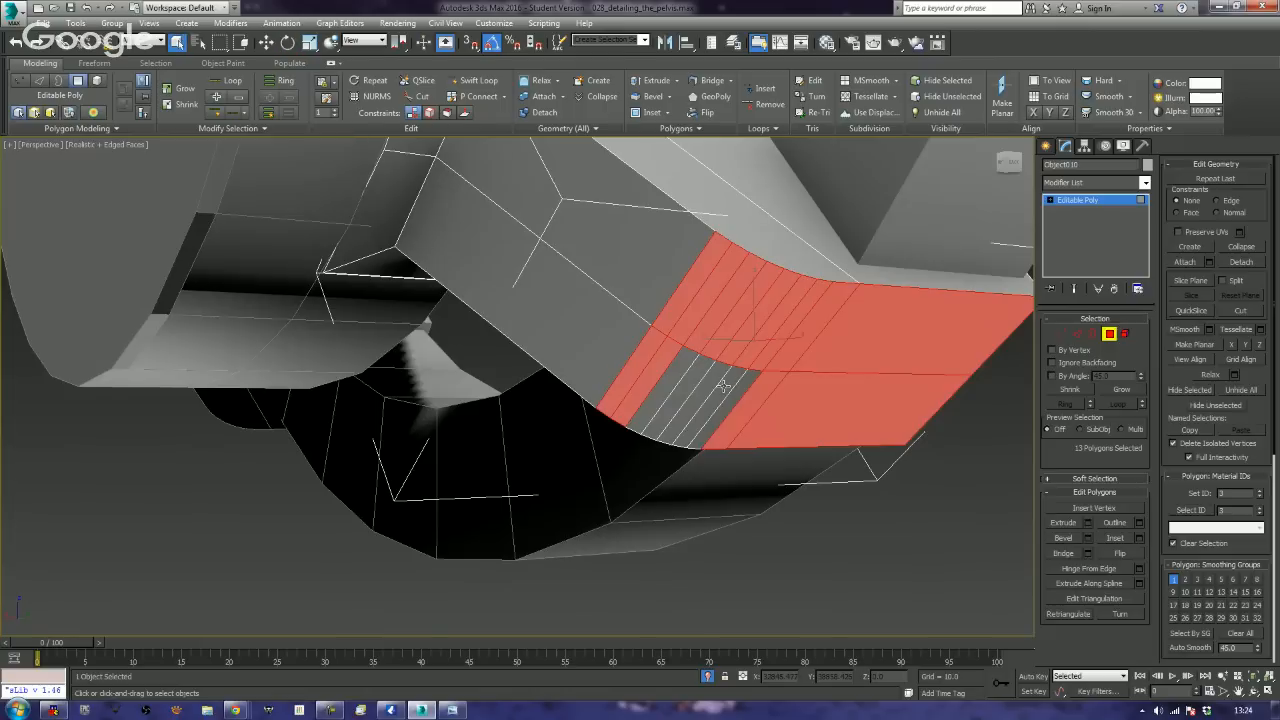
ctrl+click(730, 394)
ctrl+click(716, 391)
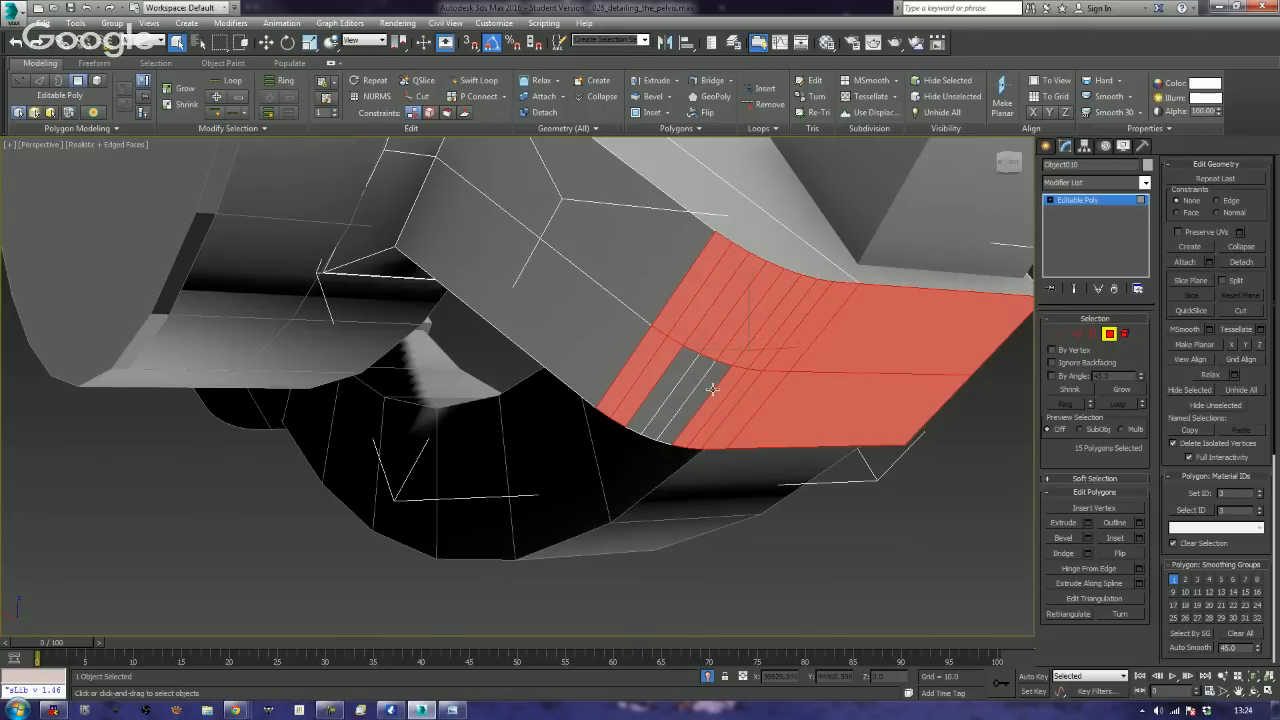
ctrl+click(703, 384)
ctrl+click(692, 374)
ctrl+click(684, 371)
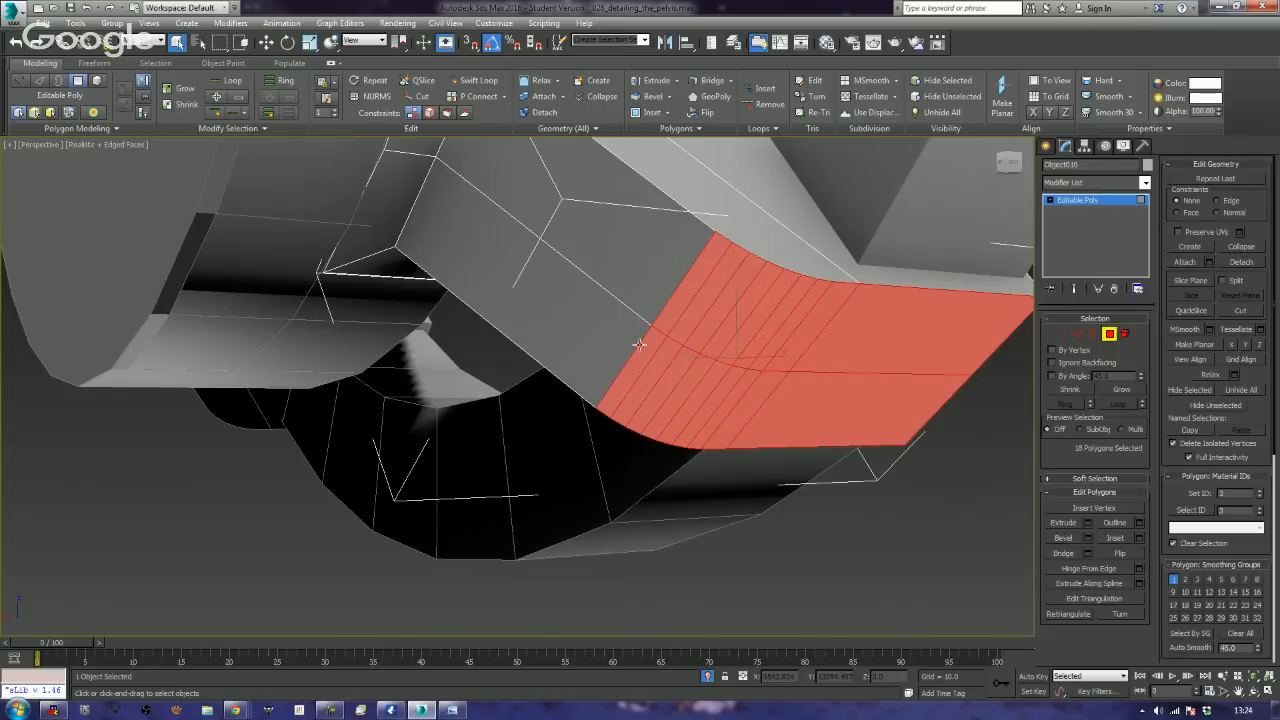
ctrl+click(610, 309)
ctrl+click(630, 259)
- Inset the selected outer-face polygons of the support to leave a narrow border around them
scroll(630, 259, down, 3)
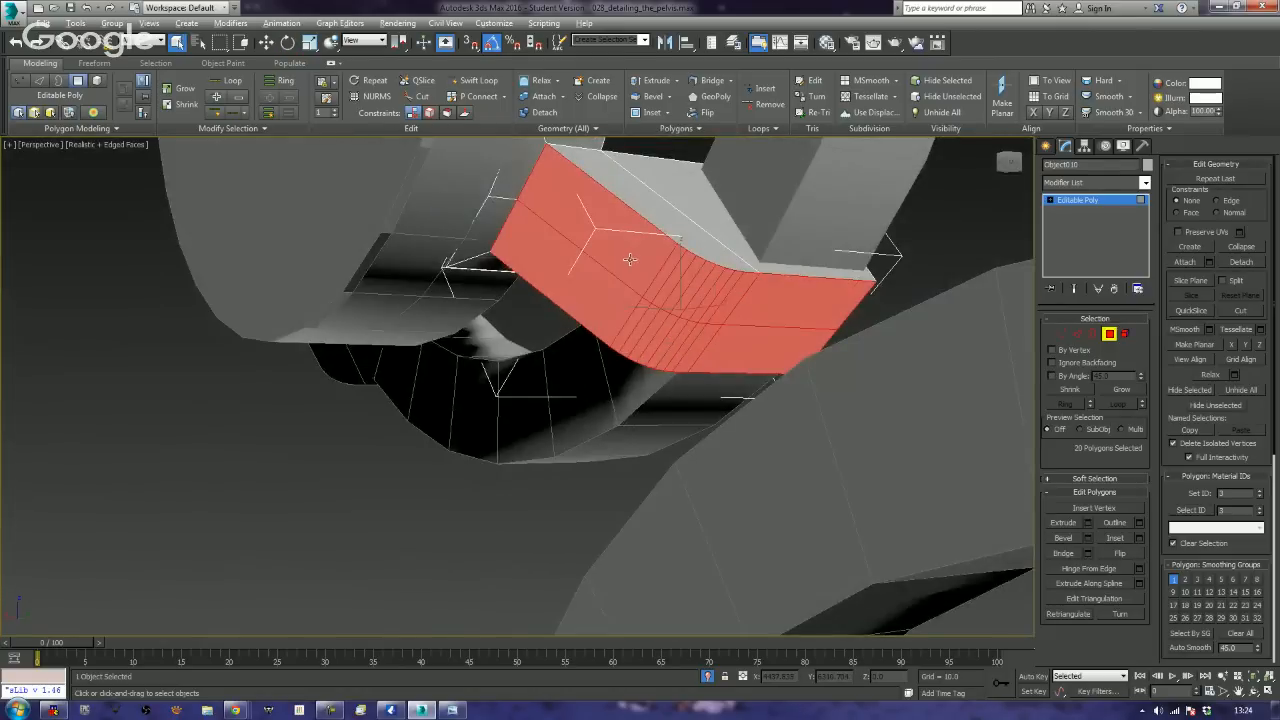
mouse_move(630, 259)
alt+middle_down()
mouse_move(661, 266)
mouse_move(662, 292)
mouse_move(631, 284)
alt+middle_up()
click(1115, 538)
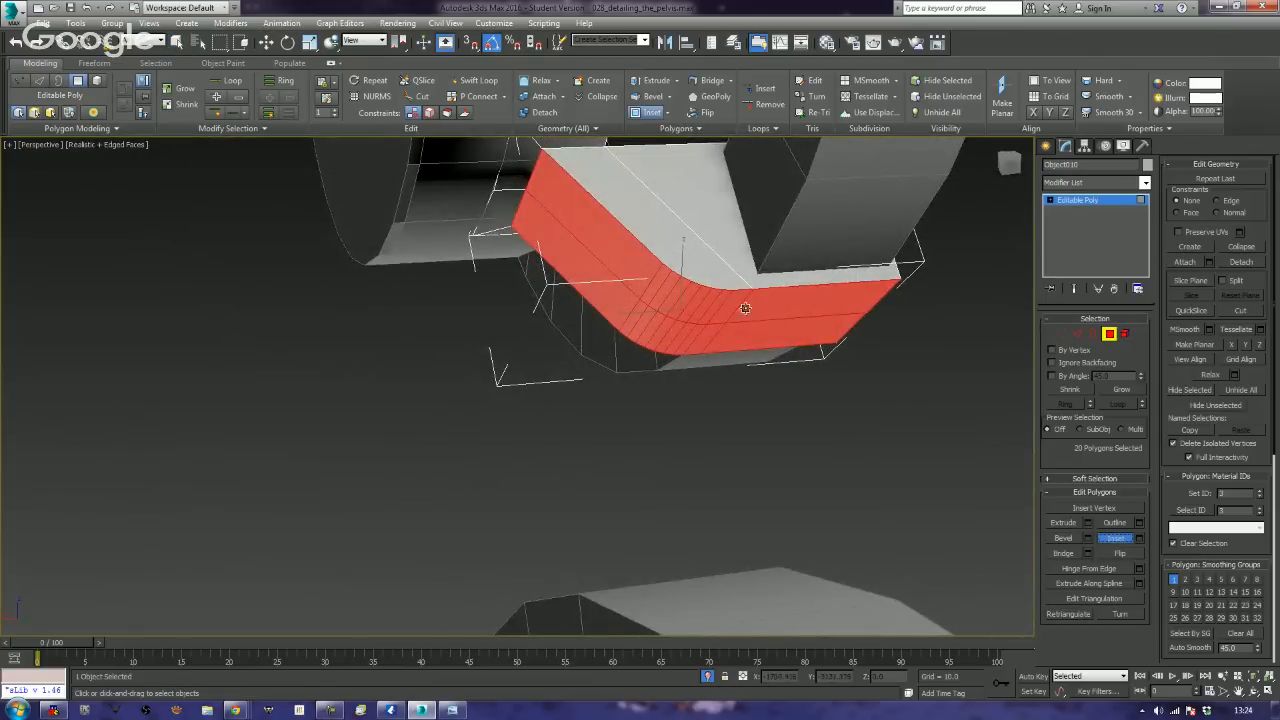
drag(789, 331, 800, 316)
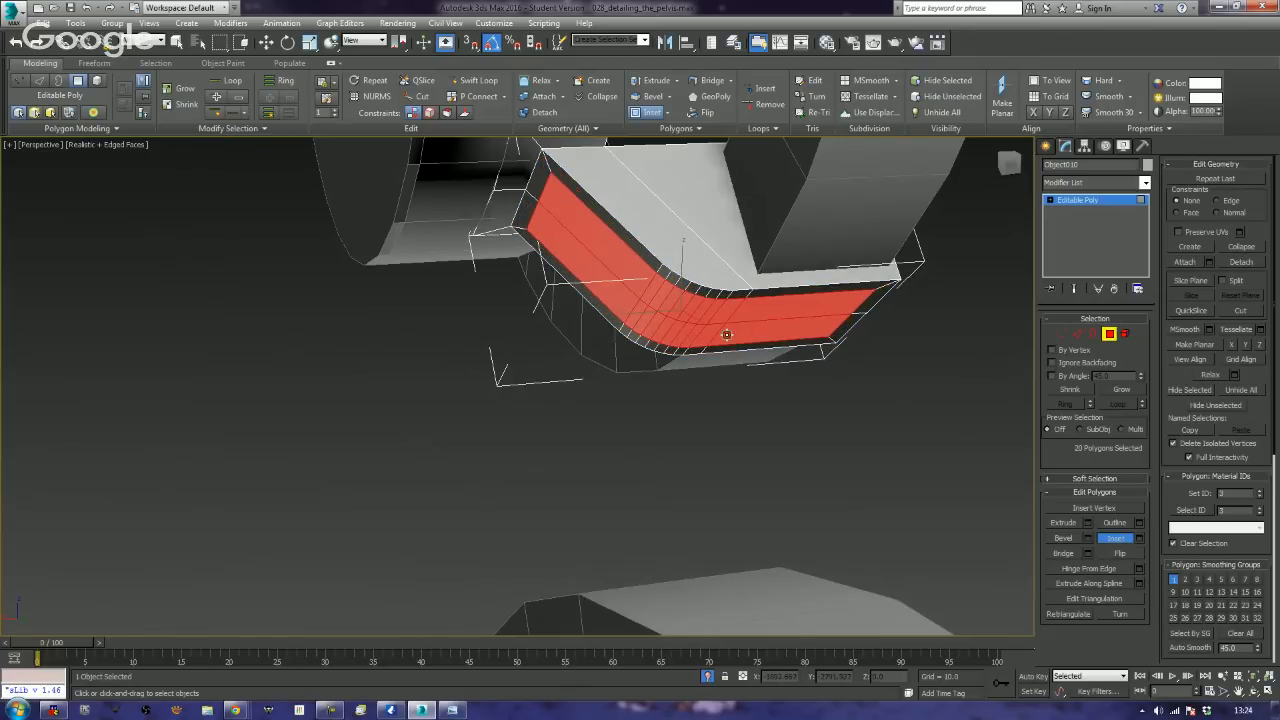
- Add an edge loop across the support's sloped section with Swift Loop, and deselect the two inset polygons beyond it on the ring side
alt+middle_drag(515, 370, 553, 350)
click(478, 80)
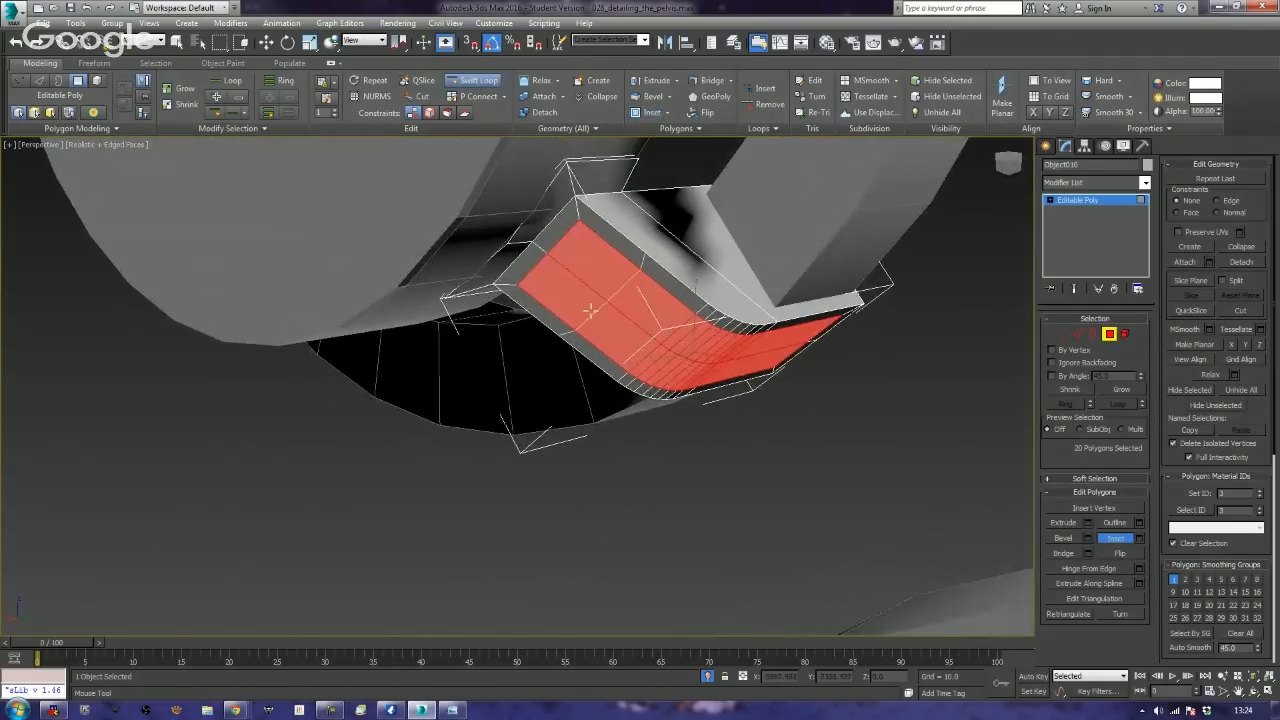
click(606, 311)
key(w)
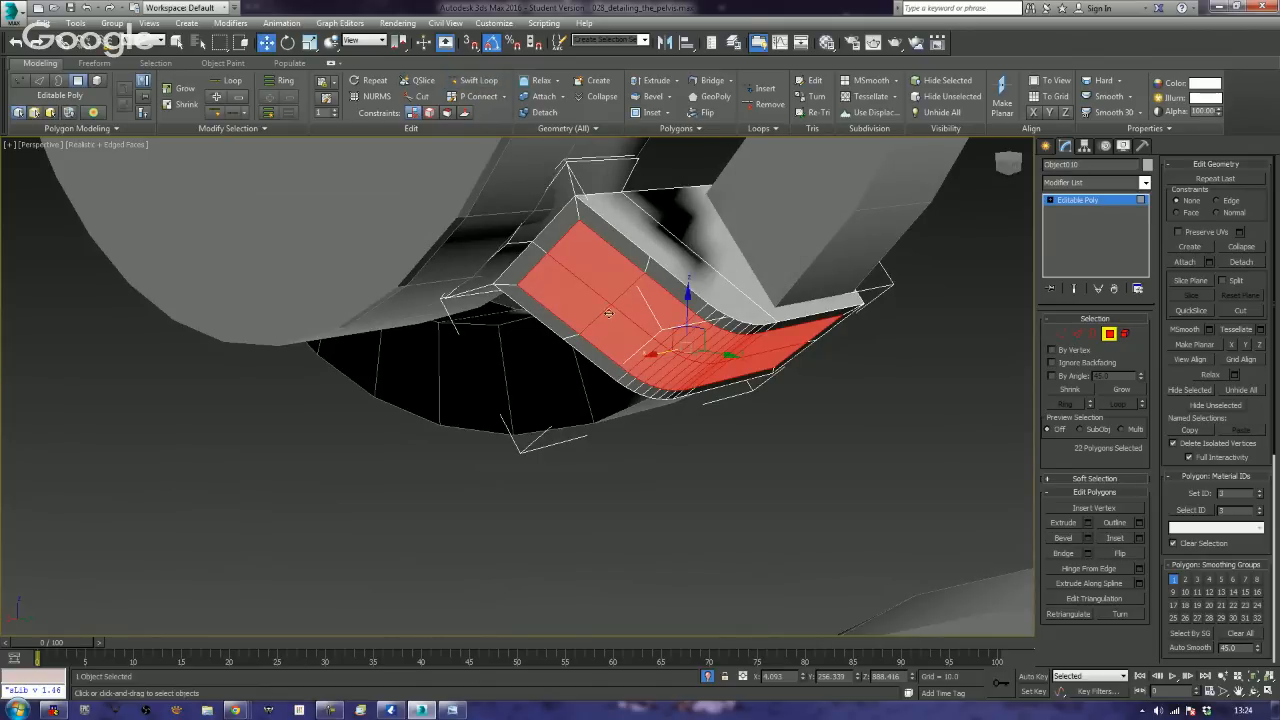
alt+click(601, 288)
alt+click(590, 299)
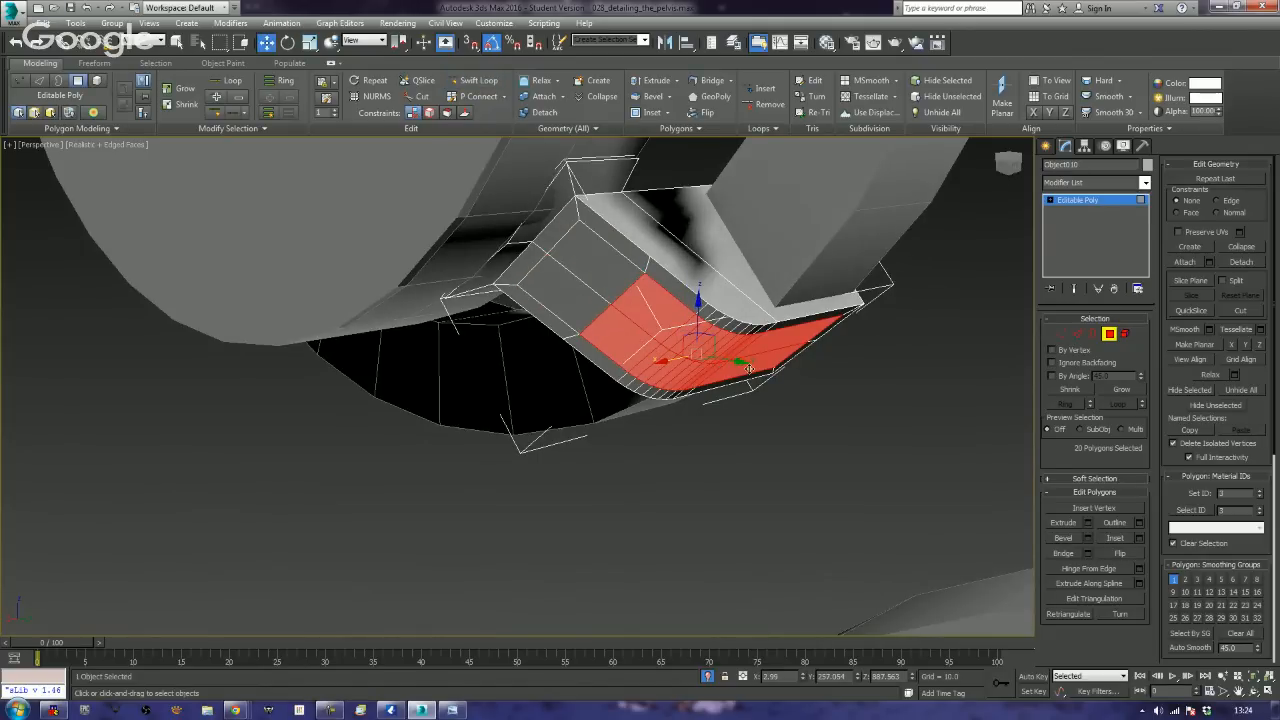
- Extrude the remaining inset polygons around the support's bend slightly
mouse_move(745, 369)
alt+middle_down()
mouse_move(707, 352)
mouse_move(735, 358)
alt+middle_up()
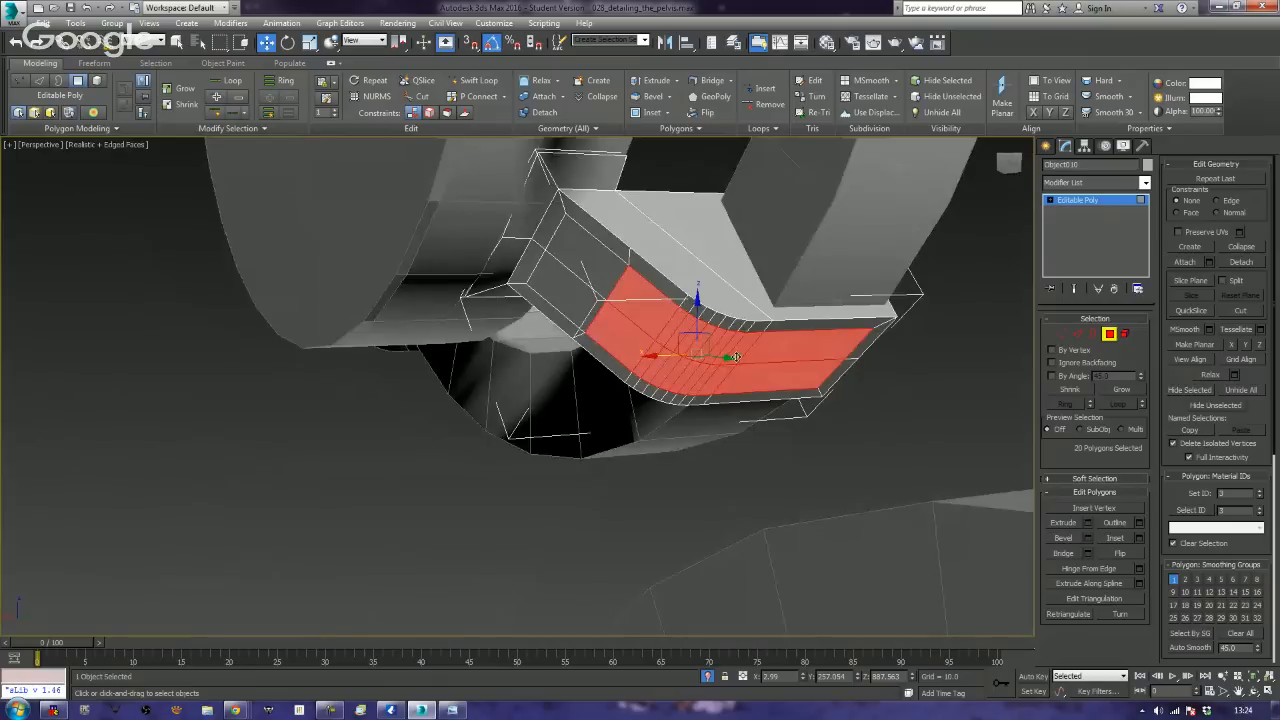
click(1064, 522)
alt+middle_drag(954, 488, 714, 366)
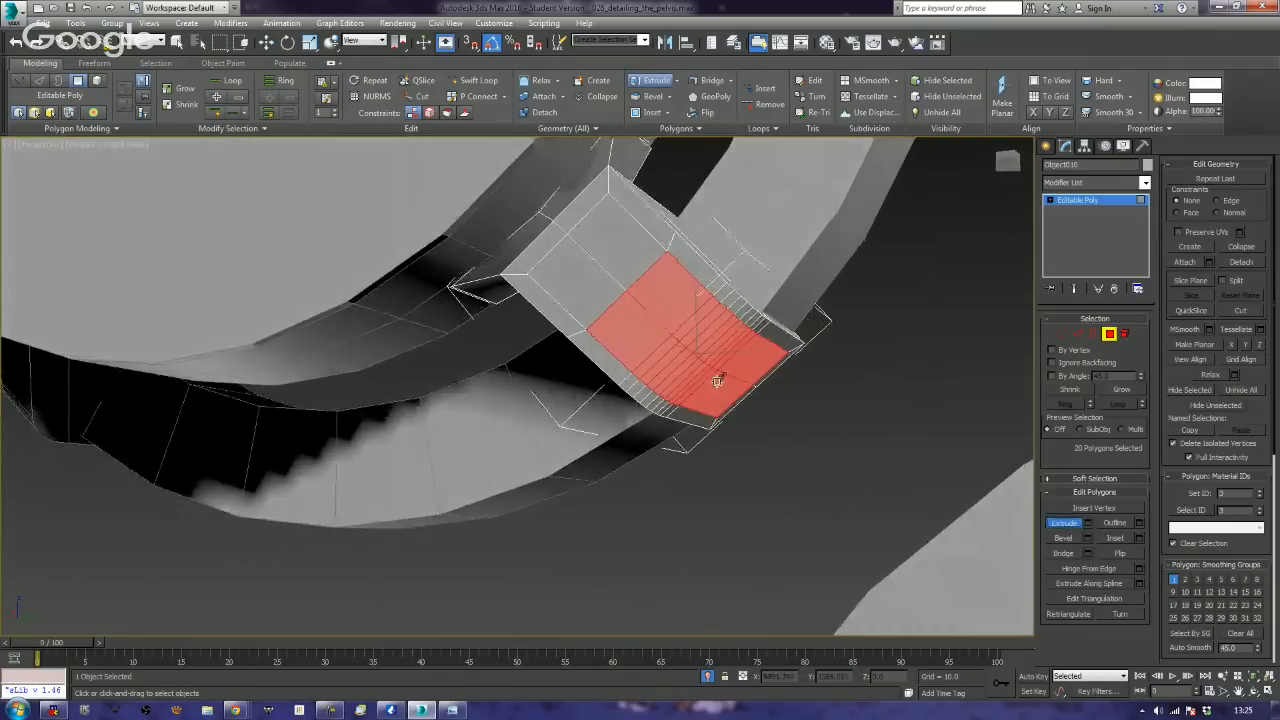
drag(719, 374, 722, 385)
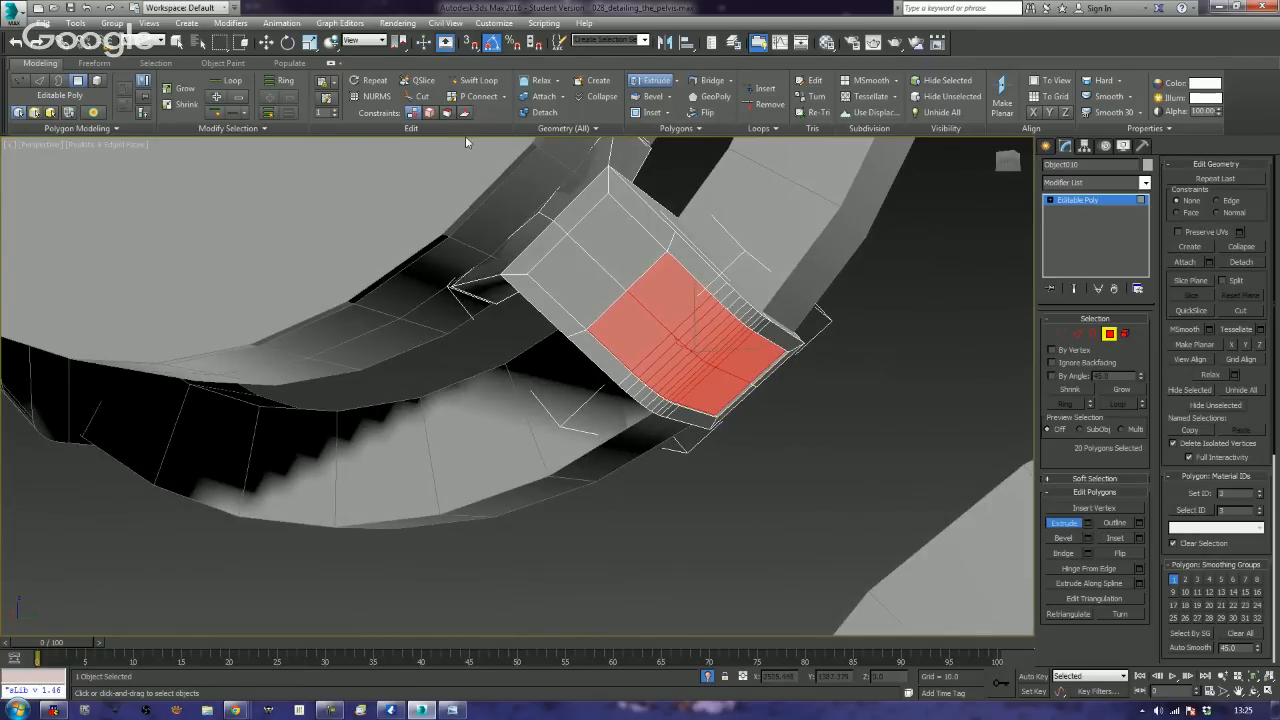
- Flatten the extruded polygons into one plane by scaling them with the Local reference coordinate system
key(r)
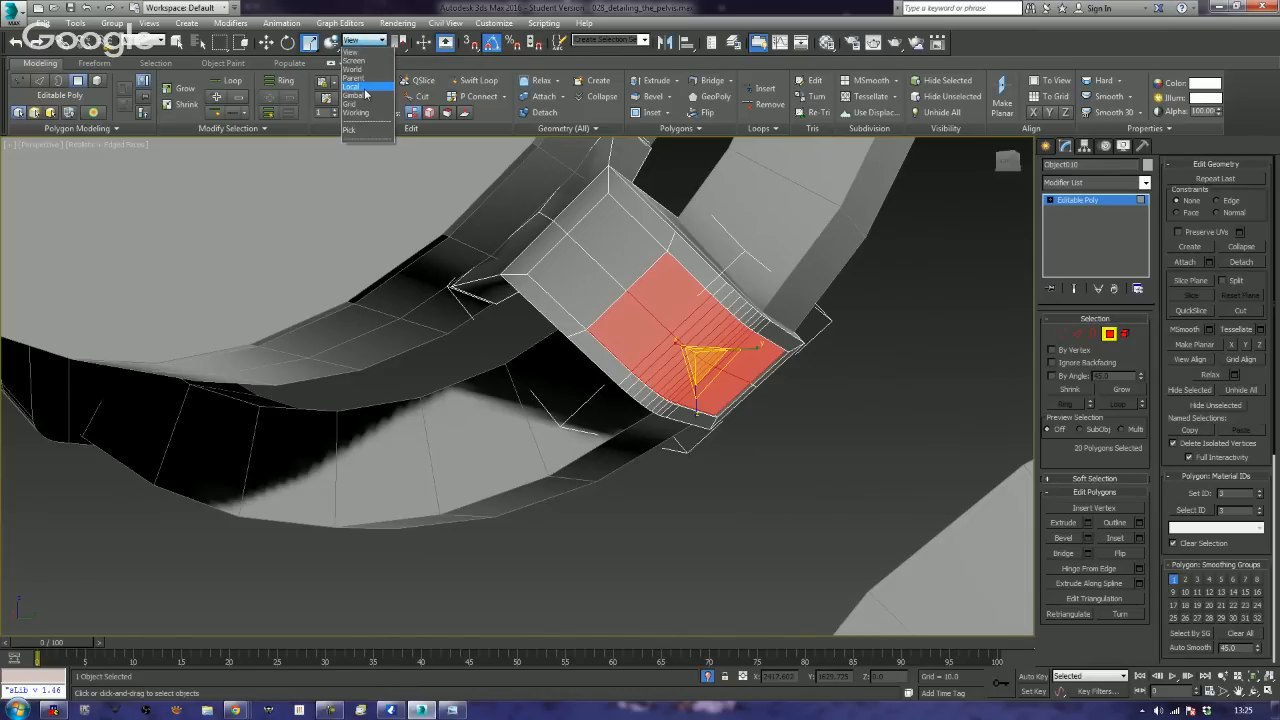
click(352, 86)
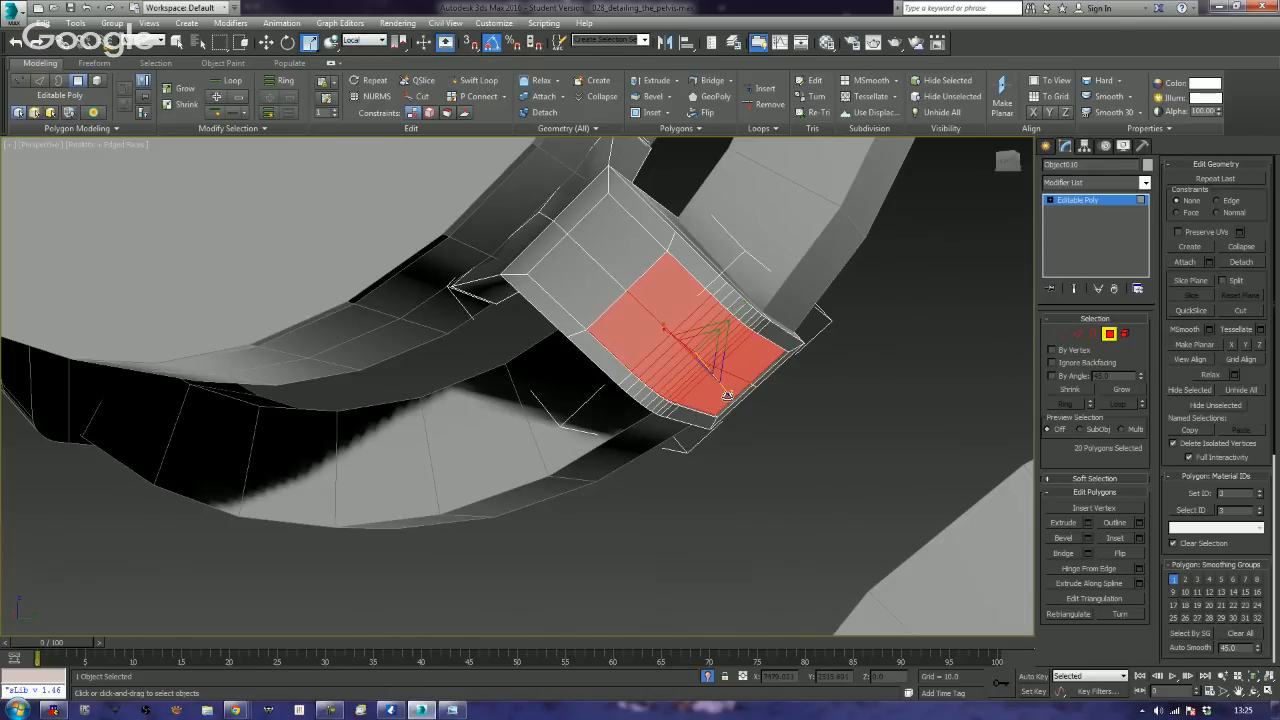
drag(713, 403, 832, 298)
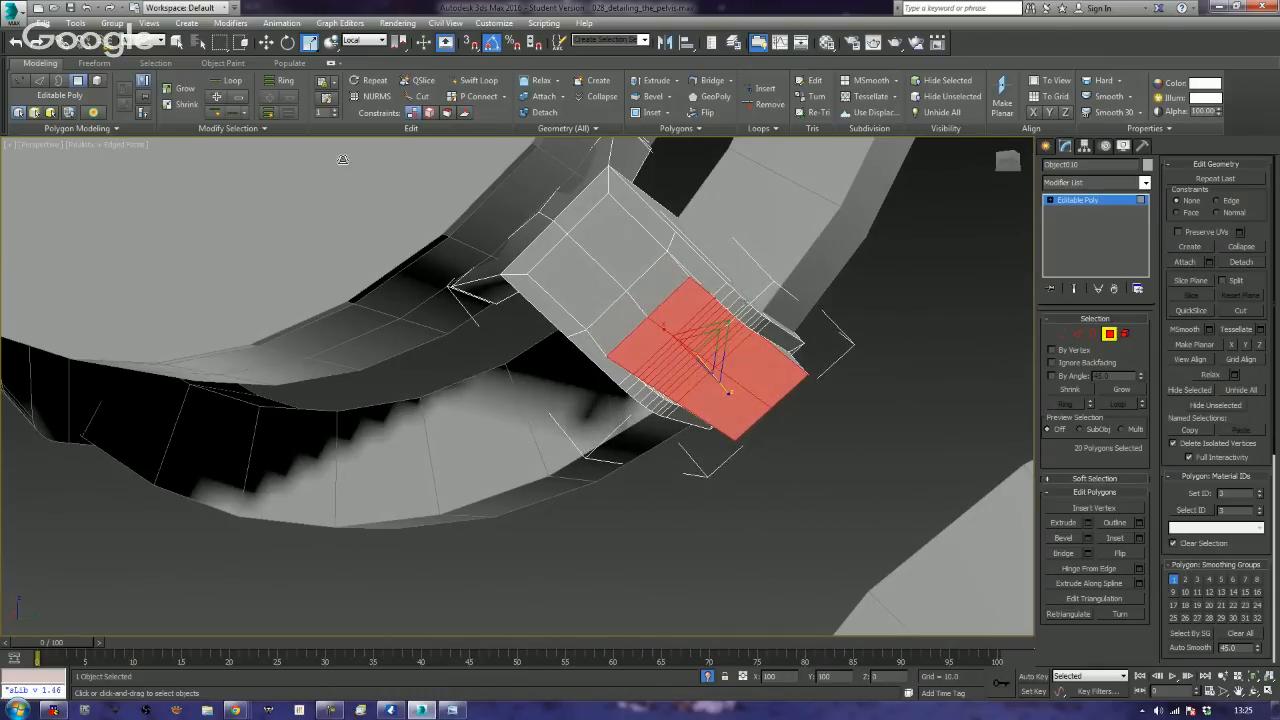
alt+middle_drag(795, 404, 686, 436)
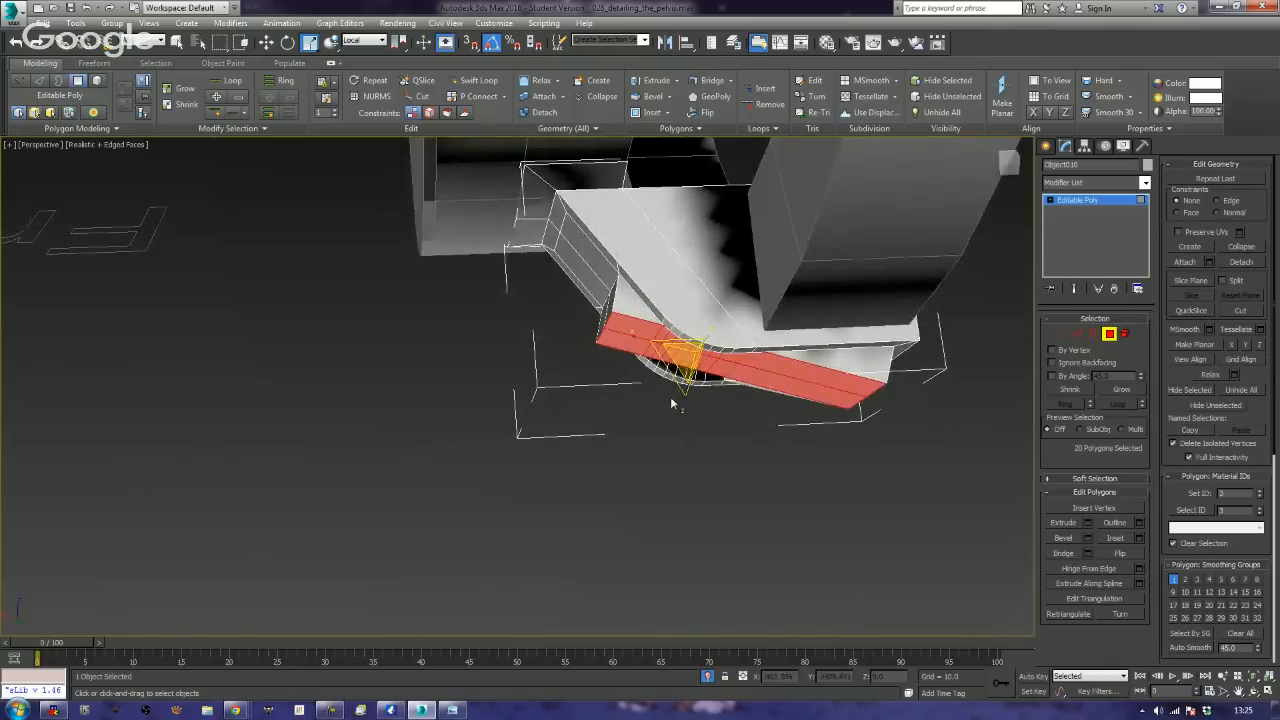
- Move the flattened polygons about 5.2 units inward along their local Z axis to recess them into the support
key(r)
click(265, 43)
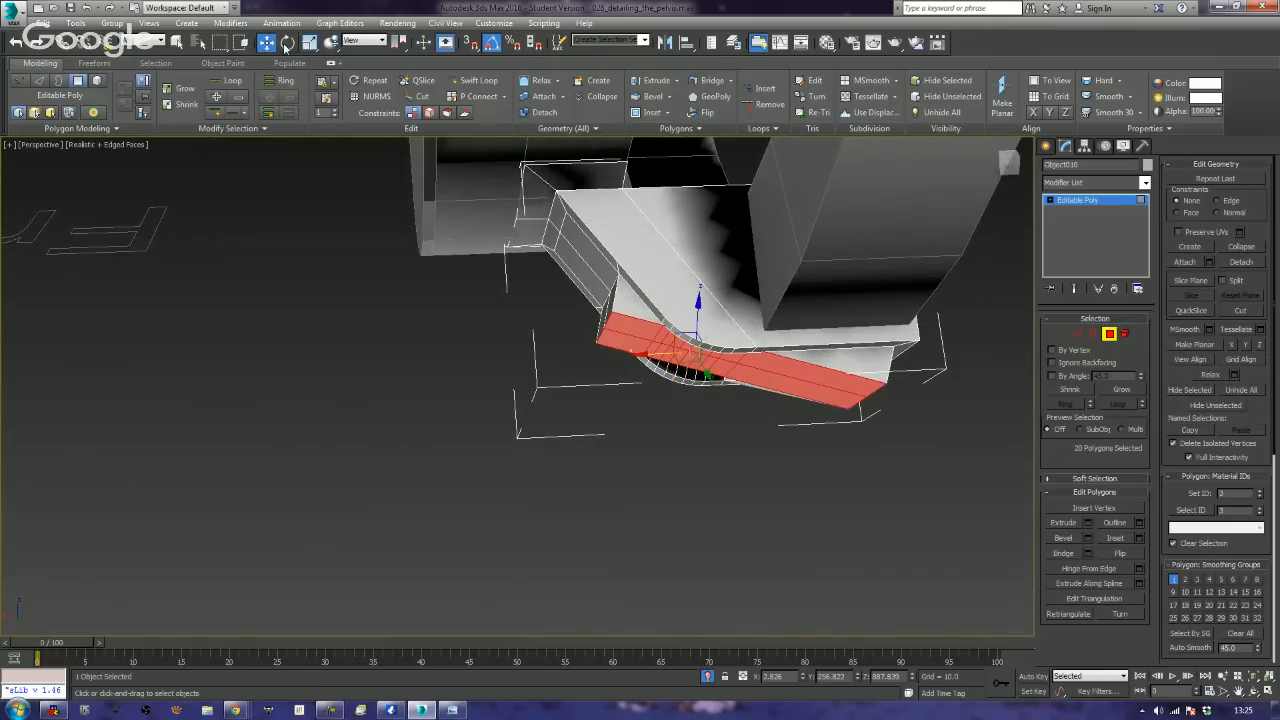
click(362, 40)
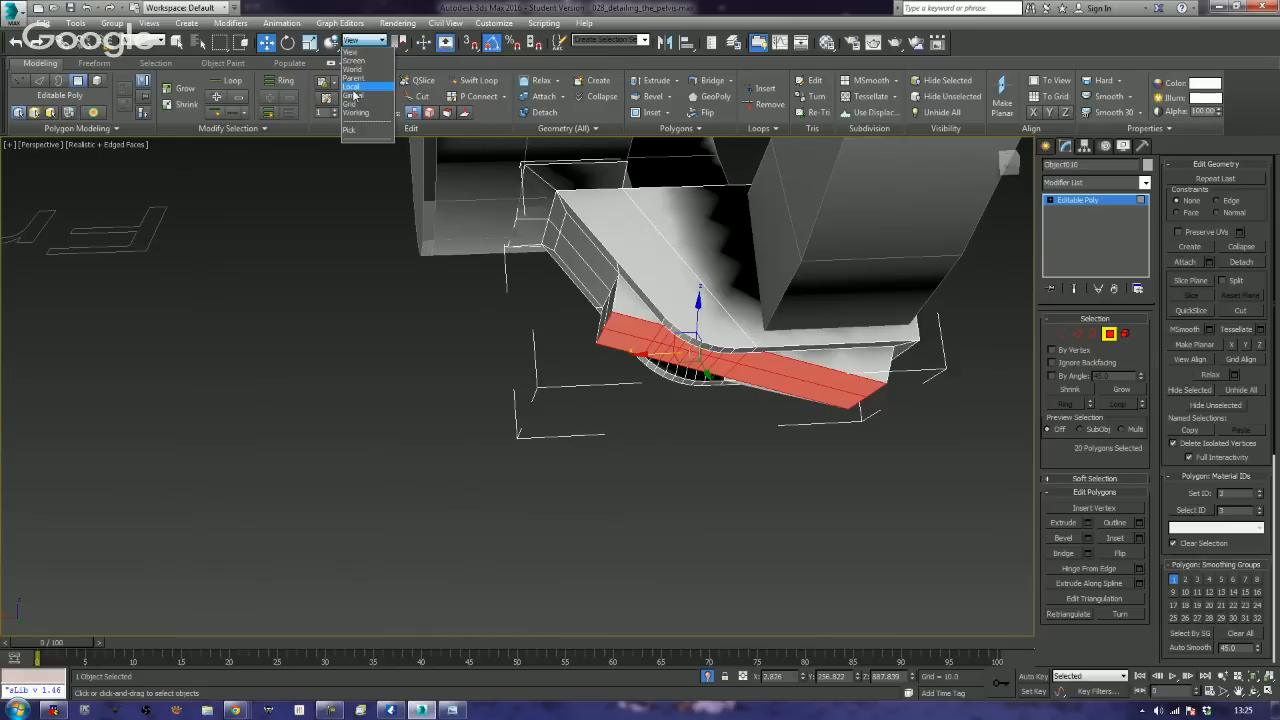
click(356, 88)
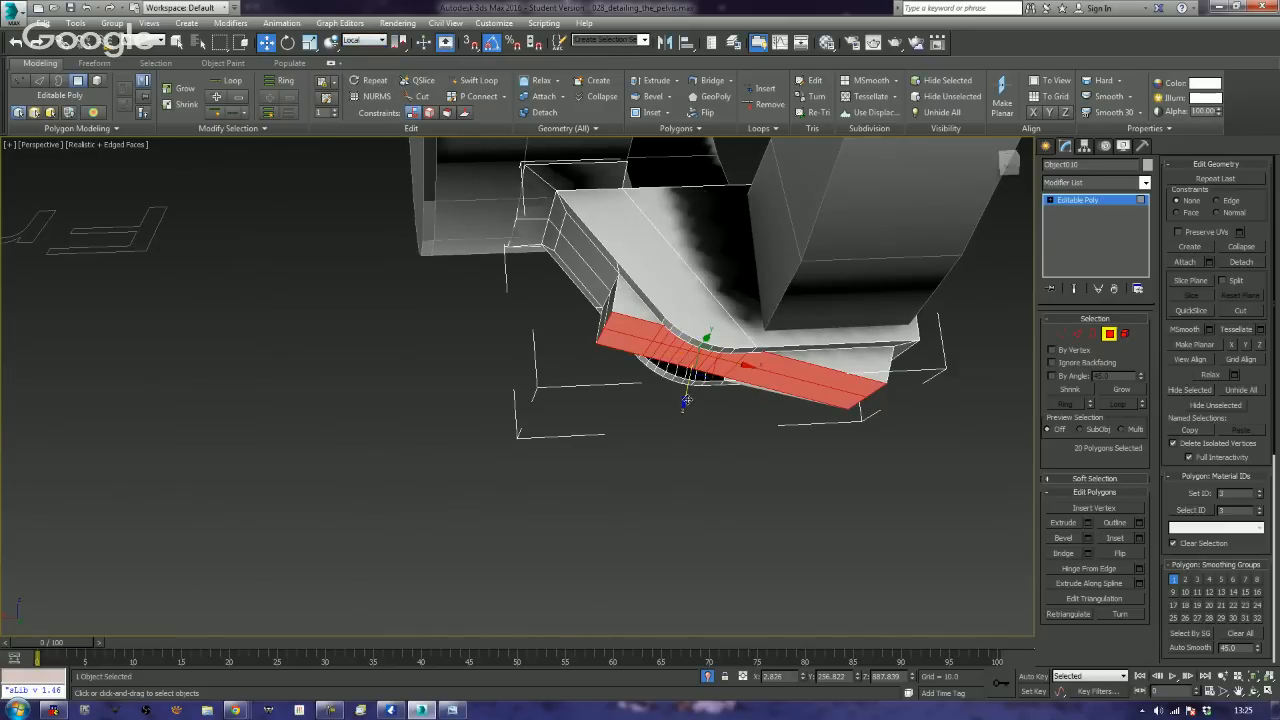
drag(687, 398, 707, 362)
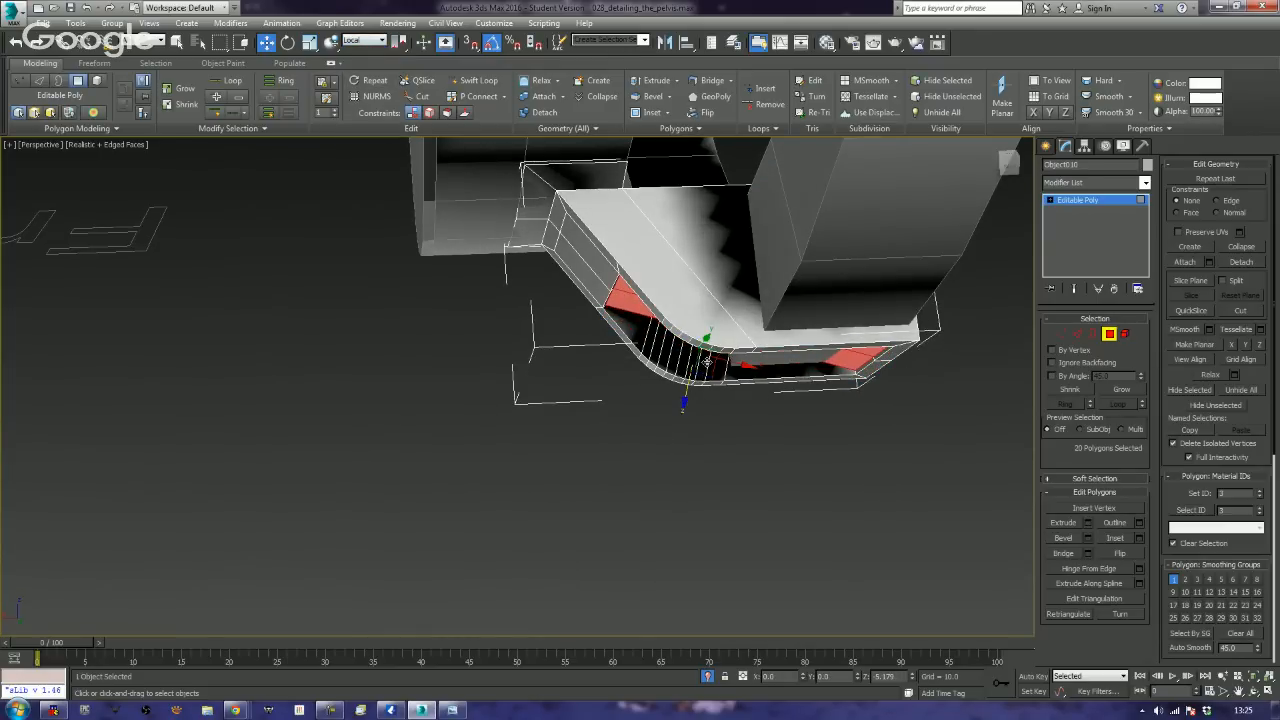
- Set the reference coordinate system back to View for both the Move and Scale tools
alt+middle_drag(514, 451, 589, 426)
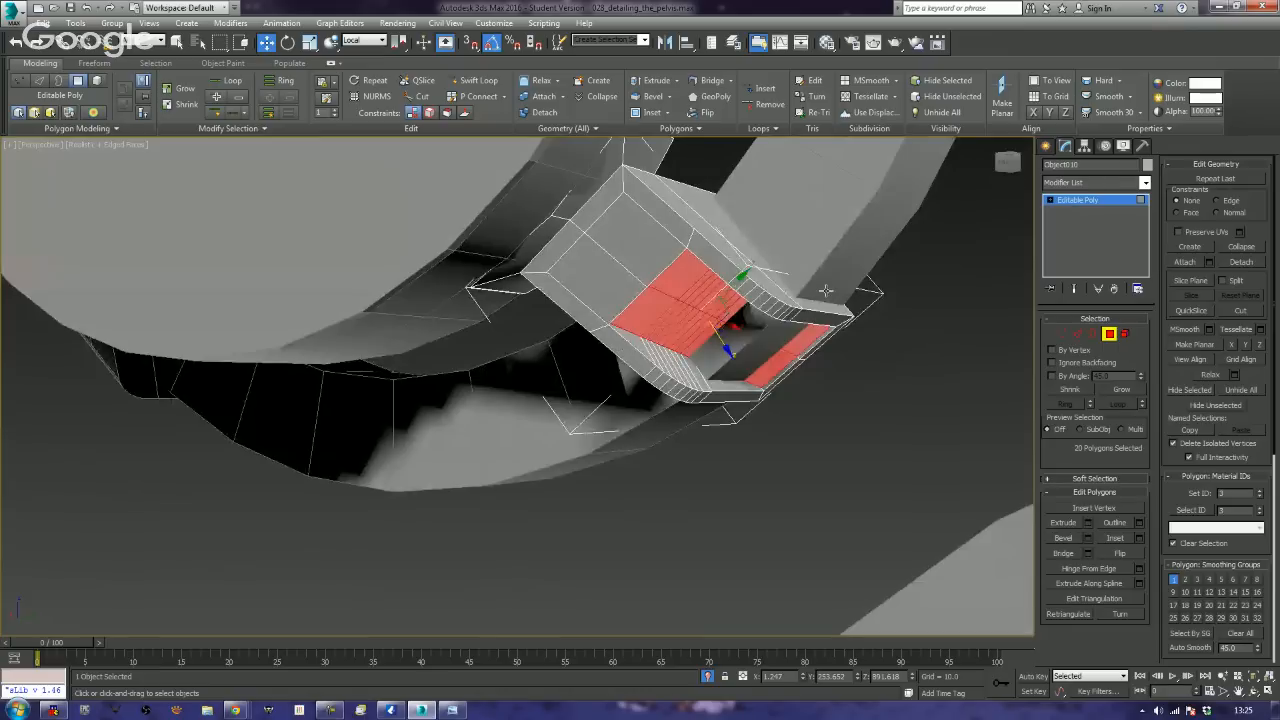
alt+middle_drag(729, 352, 718, 354)
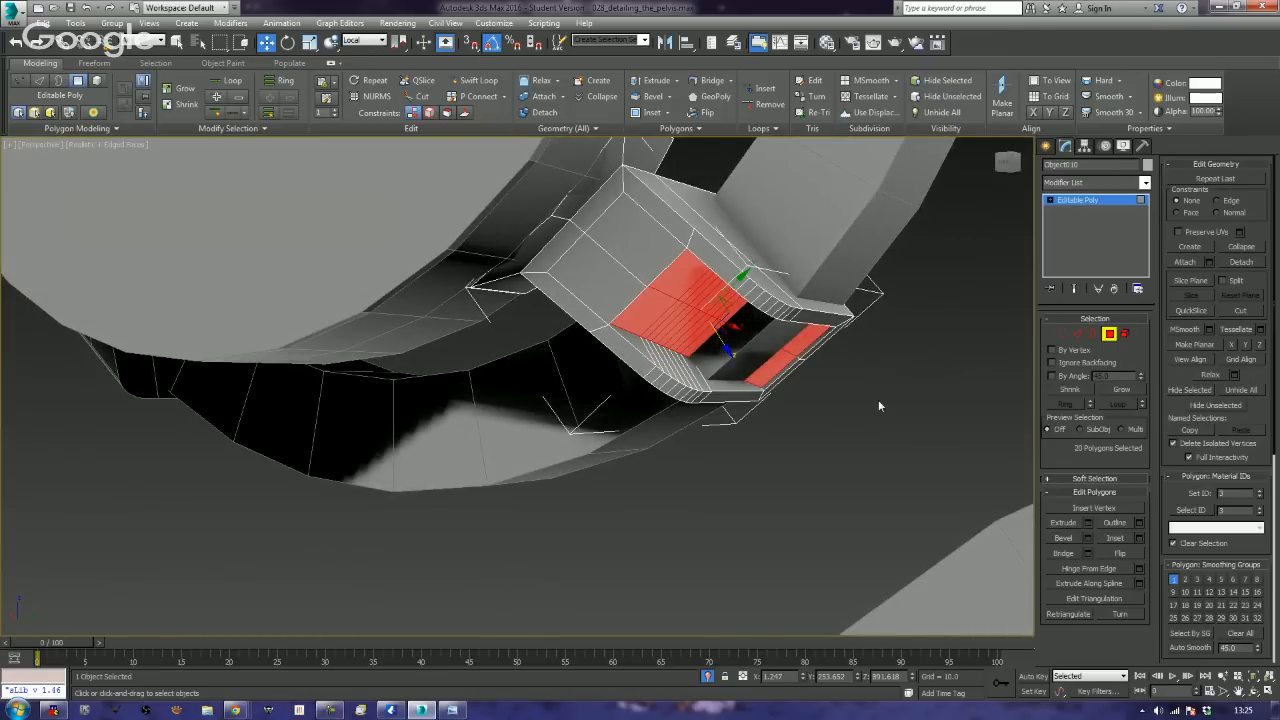
alt+middle_drag(873, 407, 875, 380)
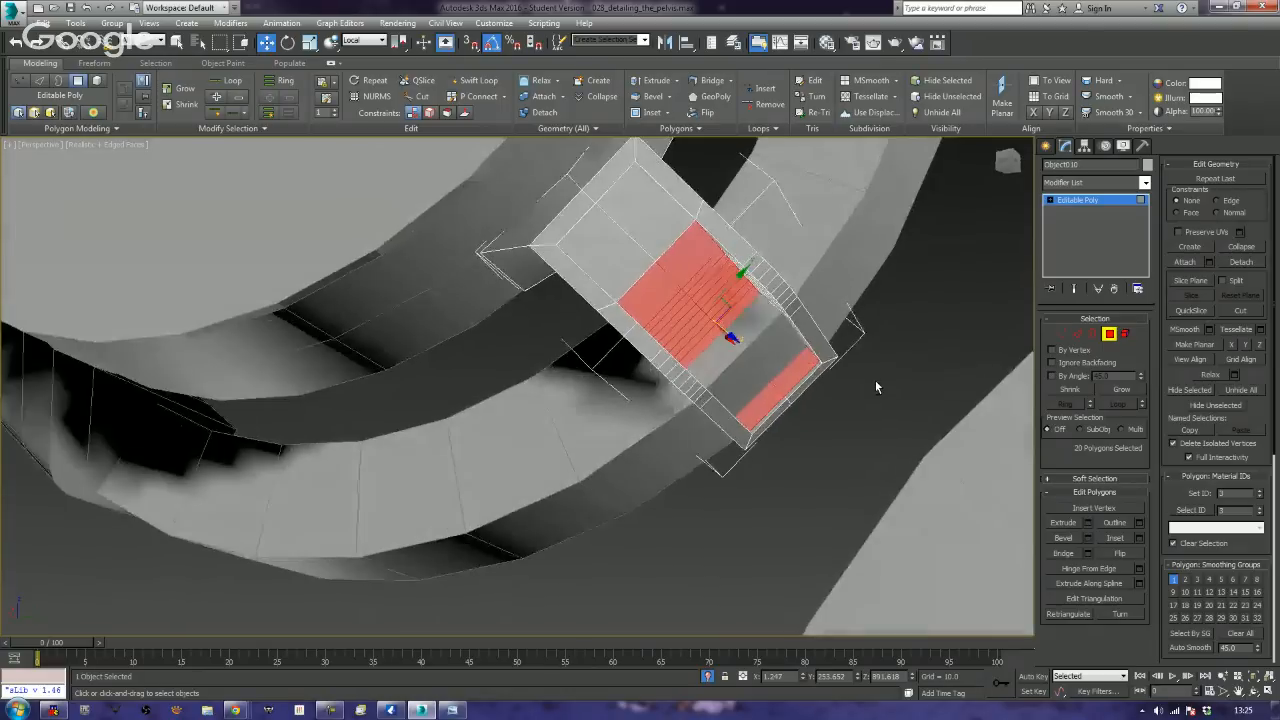
click(368, 41)
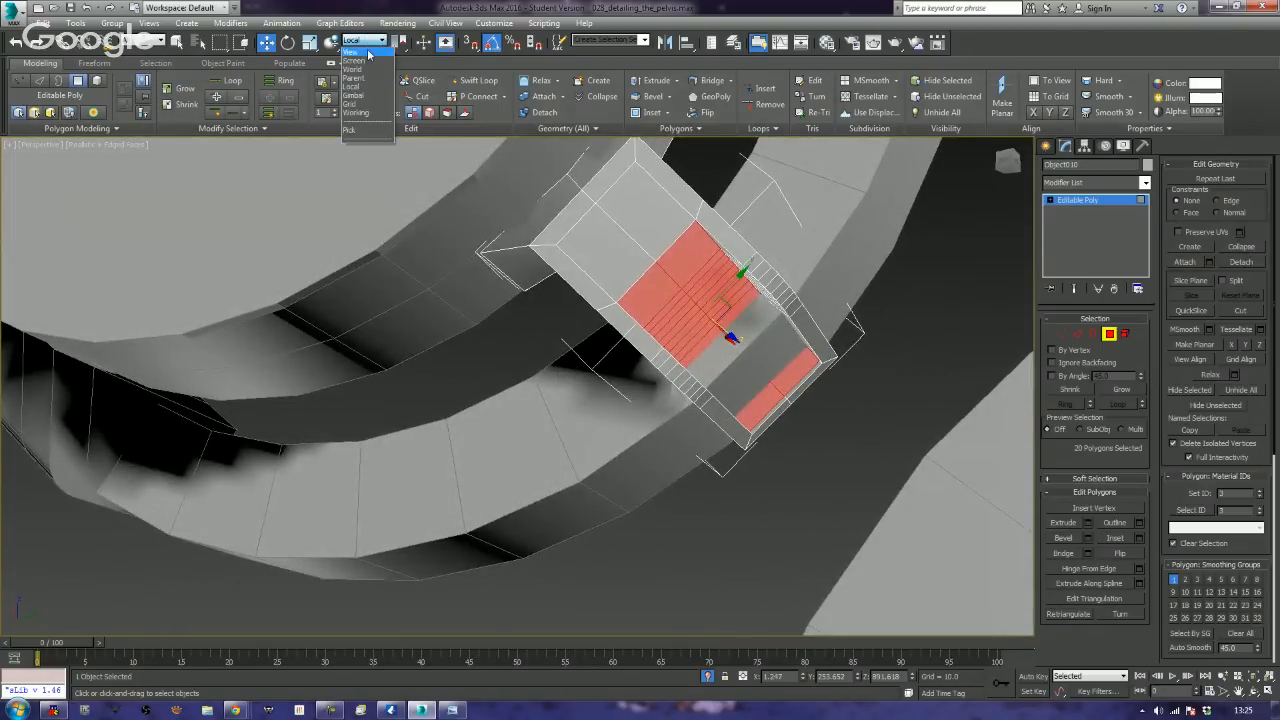
click(366, 51)
click(310, 42)
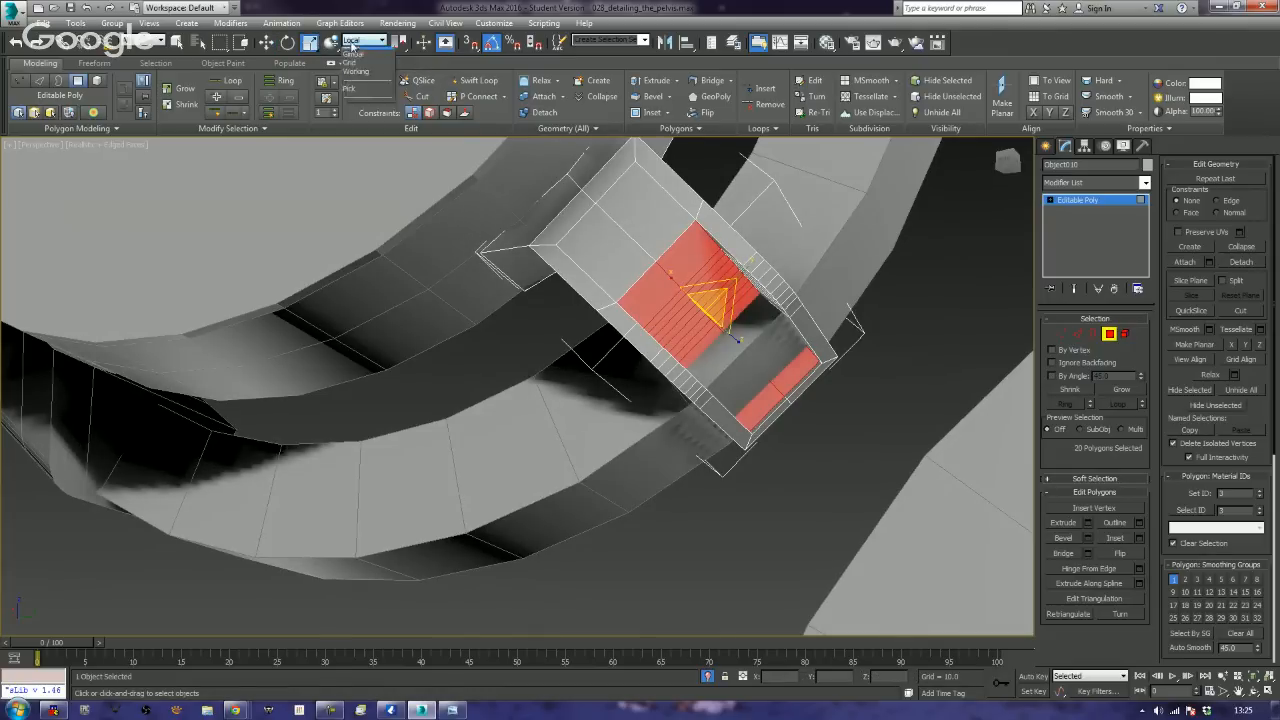
click(352, 43)
click(358, 54)
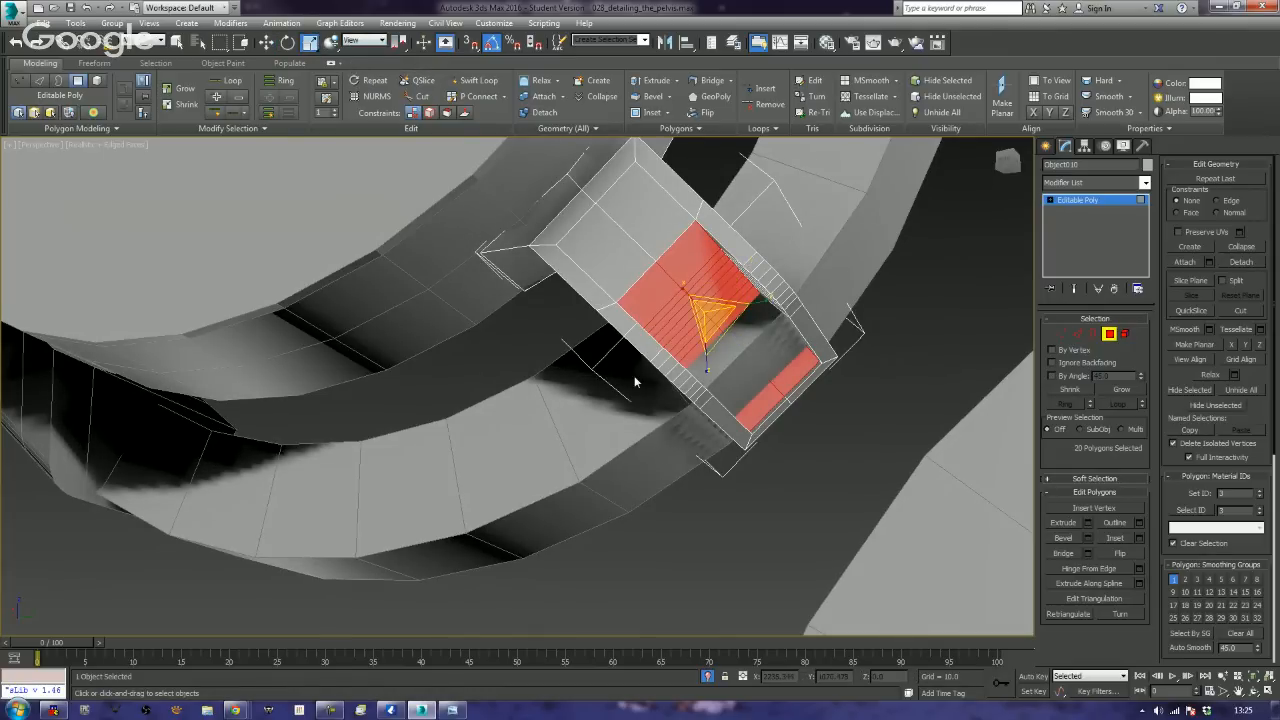
alt+middle_drag(636, 378, 624, 400)
scroll(650, 380, up, 6)
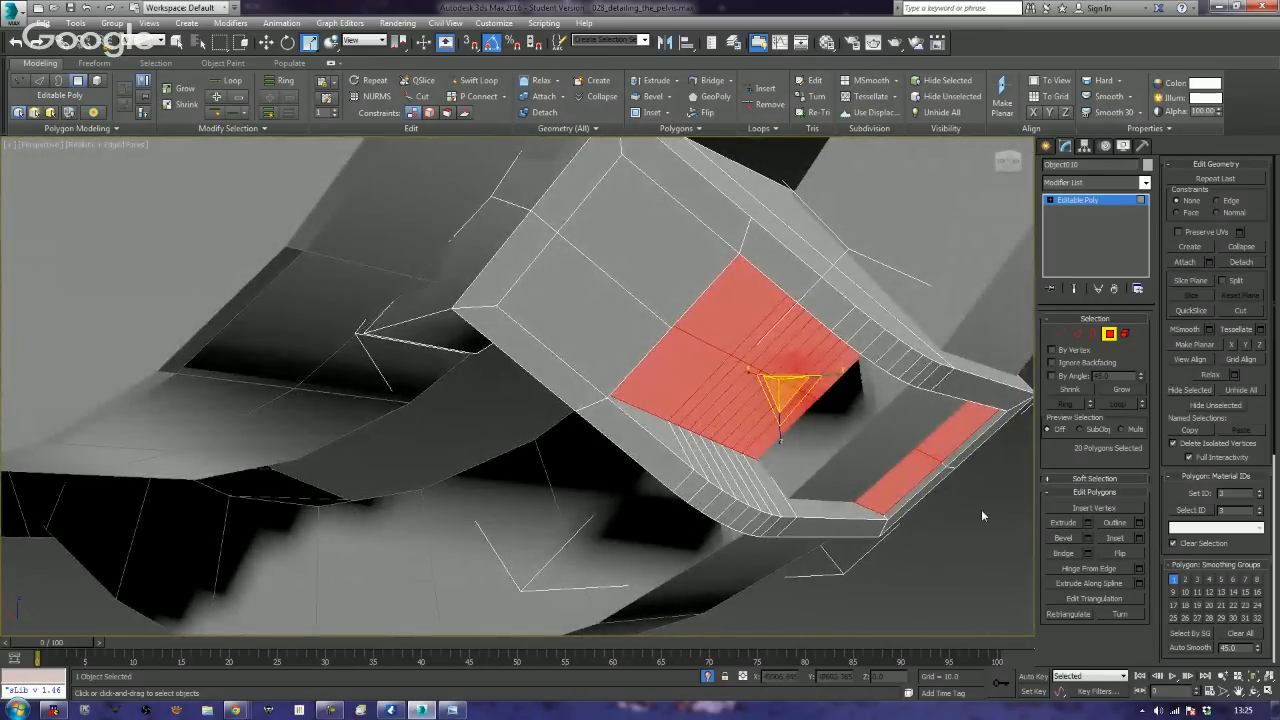
mouse_move(878, 499)
alt+middle_down()
mouse_move(851, 486)
mouse_move(885, 477)
alt+middle_up()
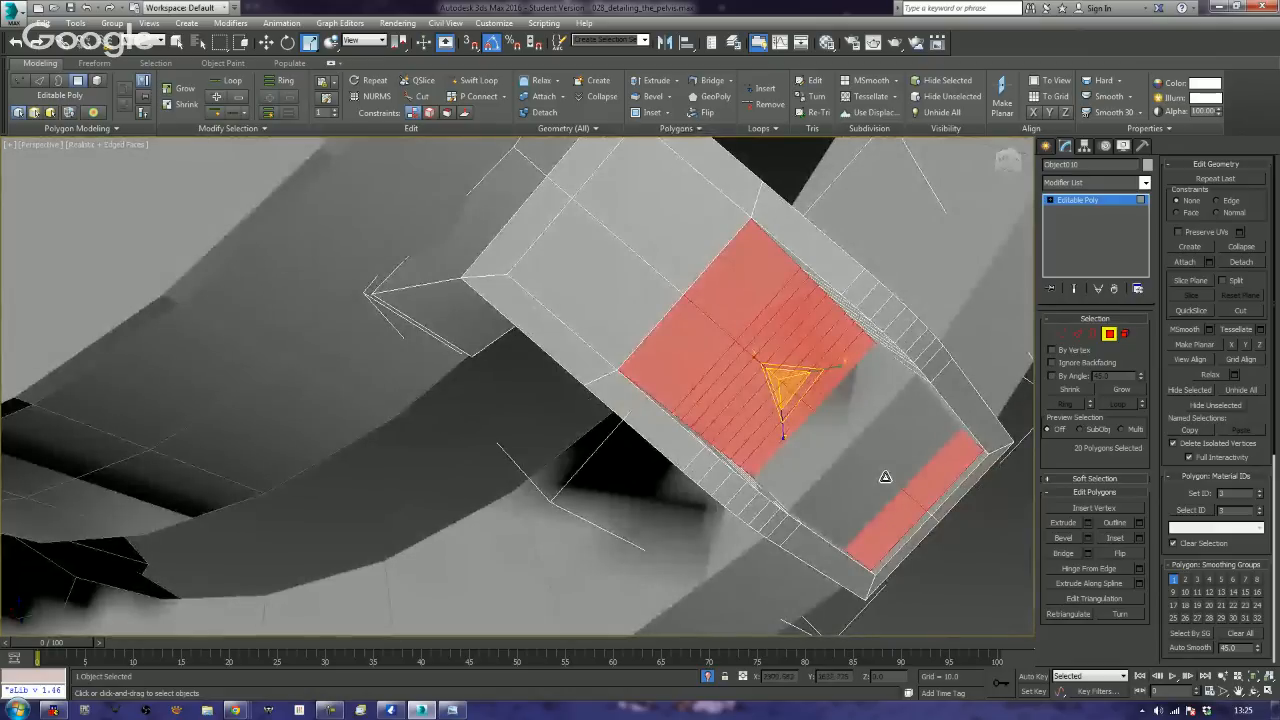
click(1109, 335)
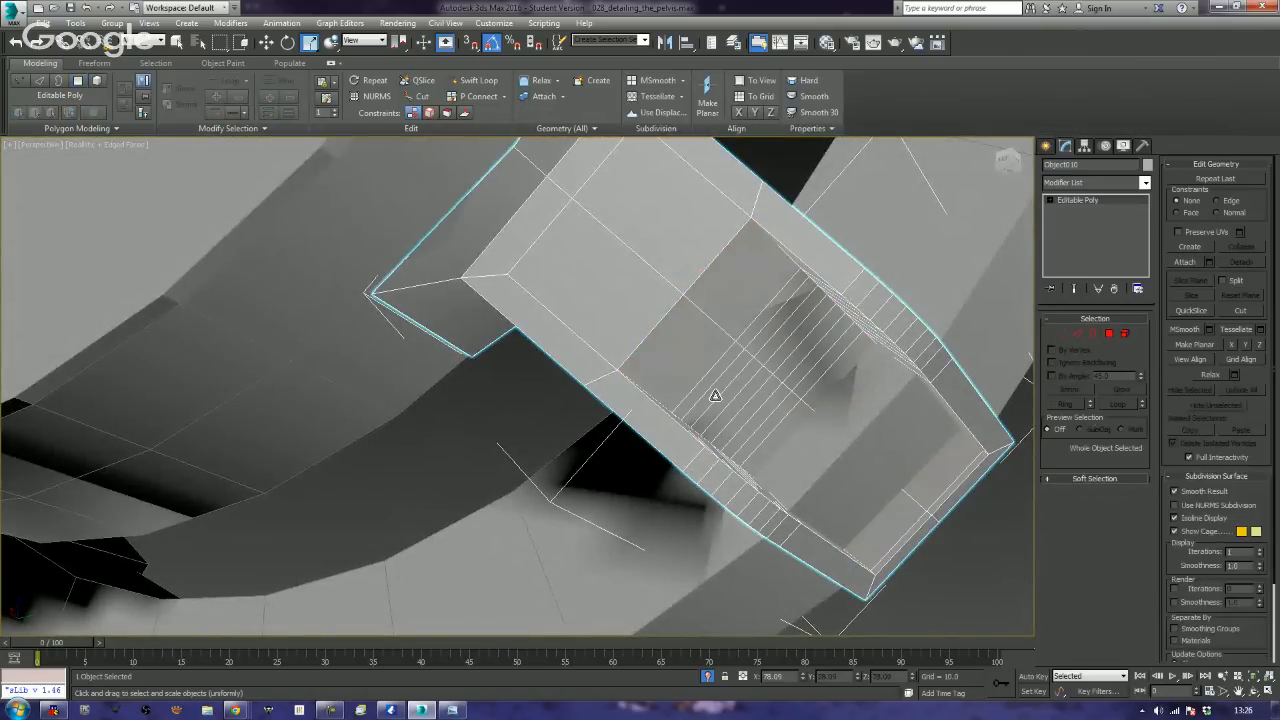
click(1045, 147)
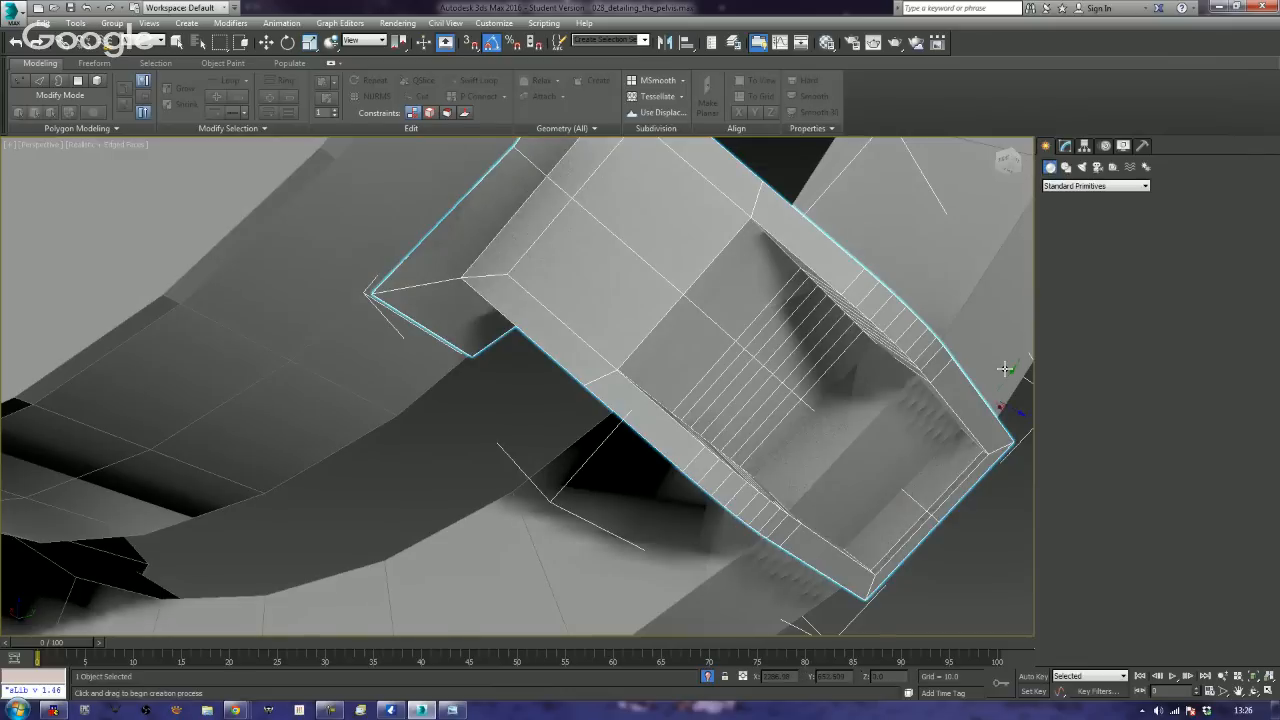
click(1067, 231)
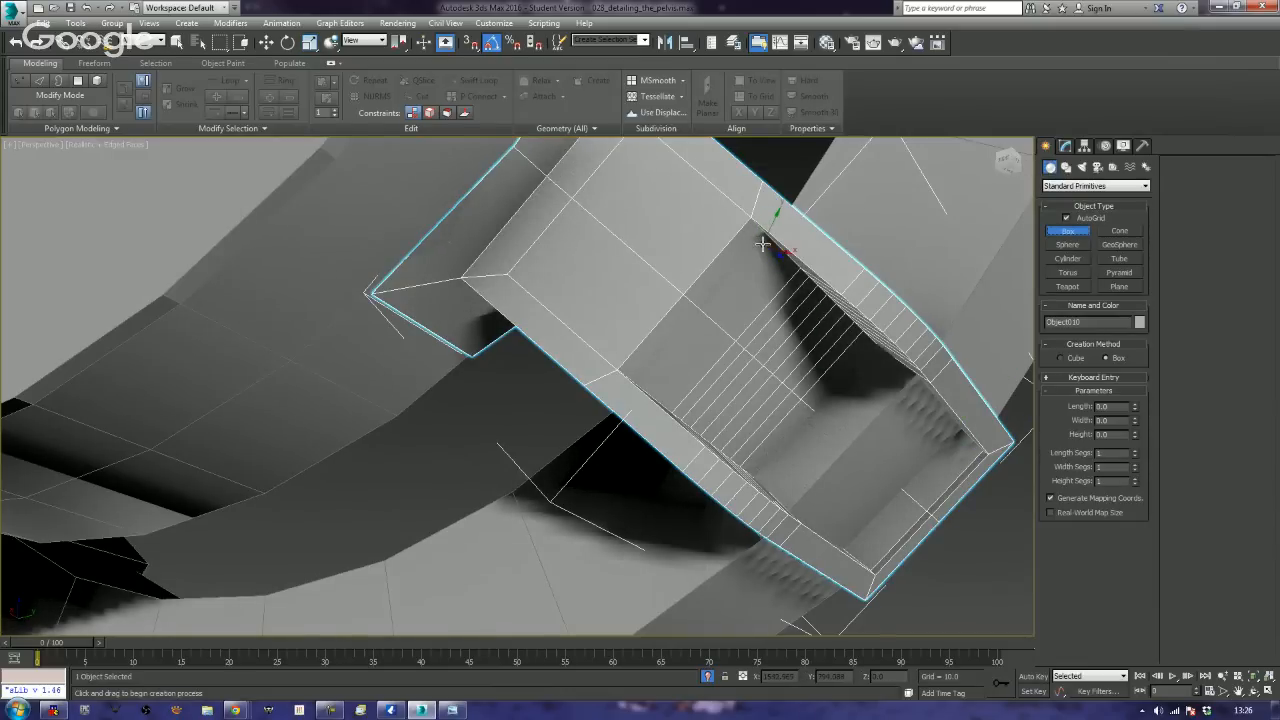
drag(762, 243, 865, 507)
right_click(865, 507)
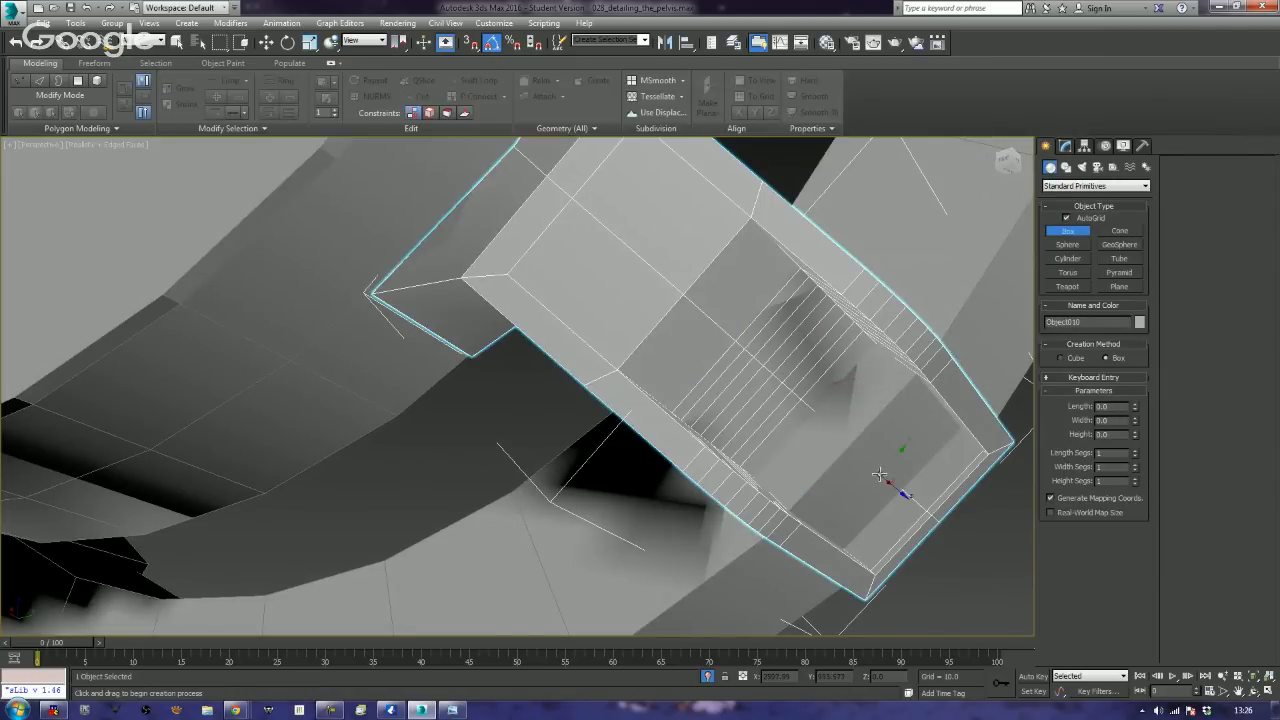
scroll(723, 393, up, 5)
scroll(723, 393, down, 5)
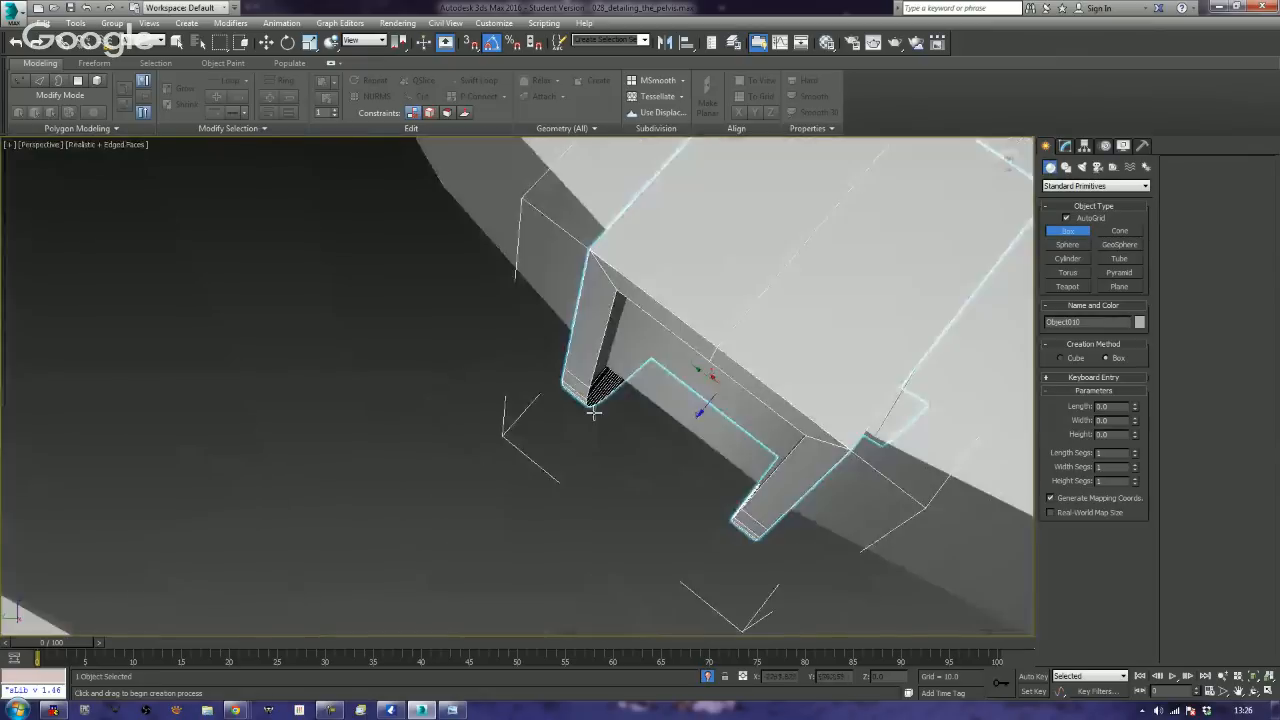
alt+middle_drag(591, 403, 651, 366)
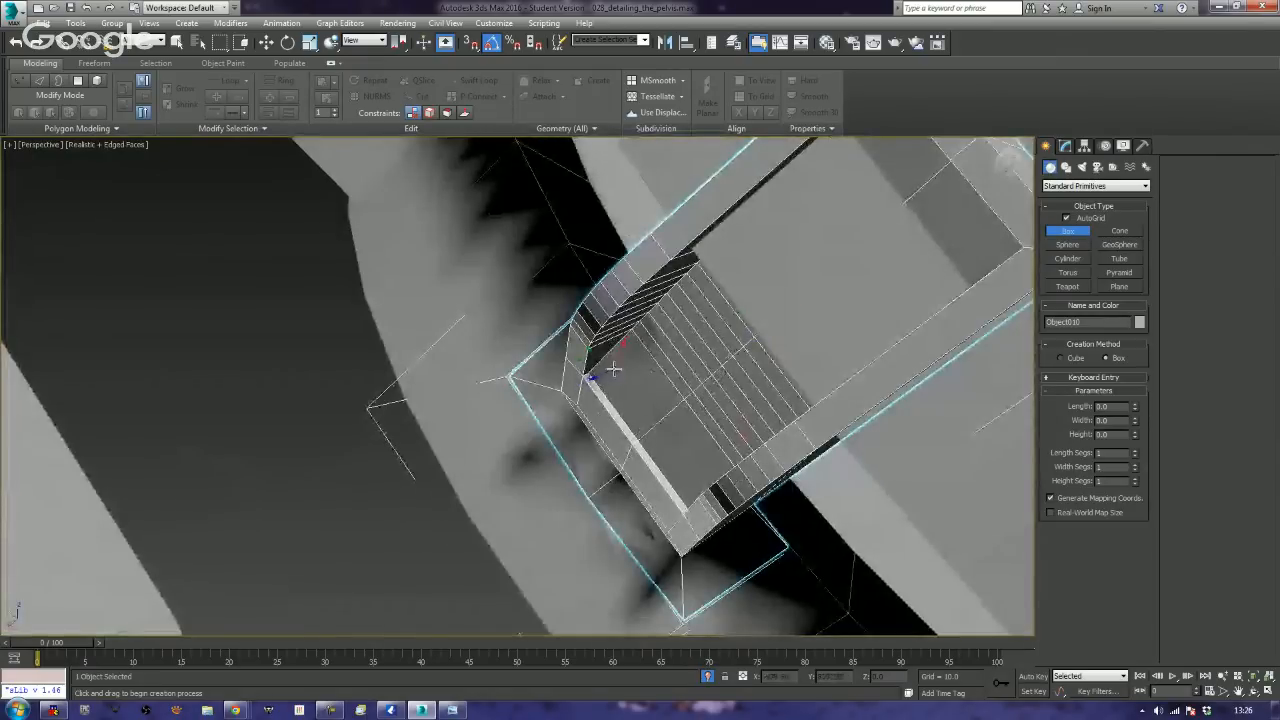
drag(606, 373, 952, 297)
right_click(952, 297)
alt+middle_drag(793, 379, 740, 383)
scroll(738, 385, down, 3)
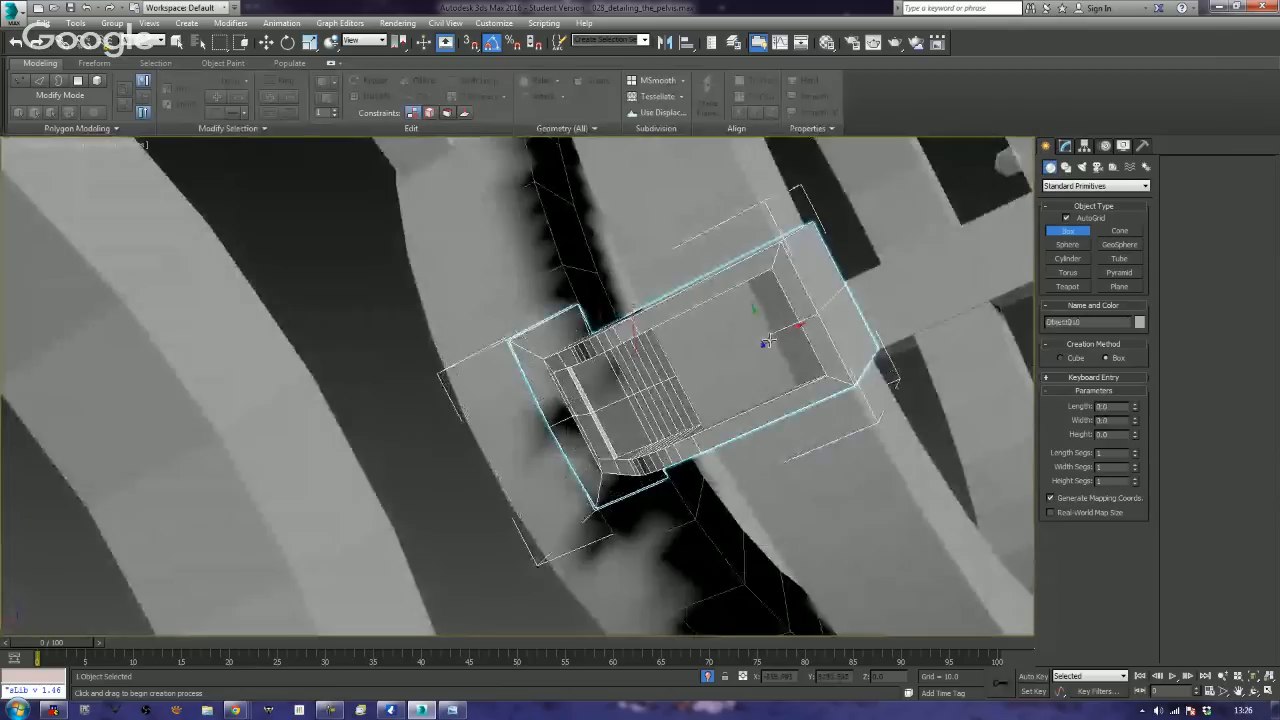
key(r)
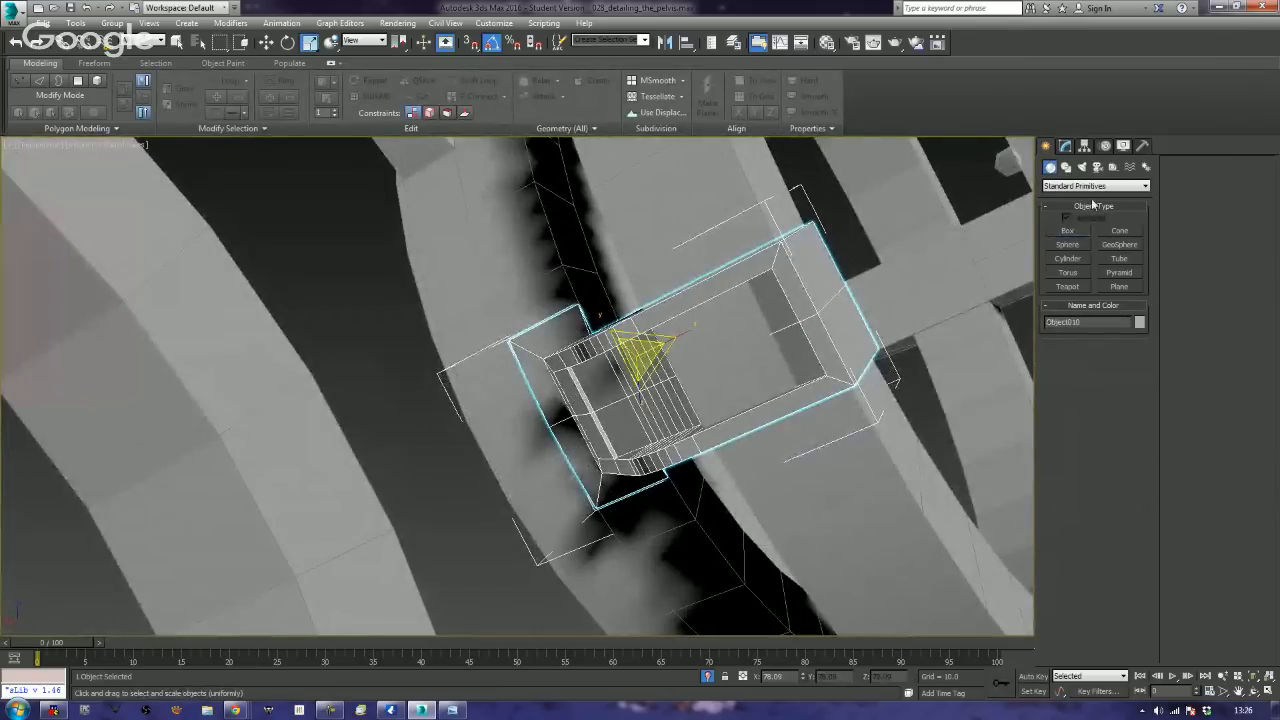
- Select the four recess floor polygons at both ends of the bend and detach them as a clone
click(1065, 146)
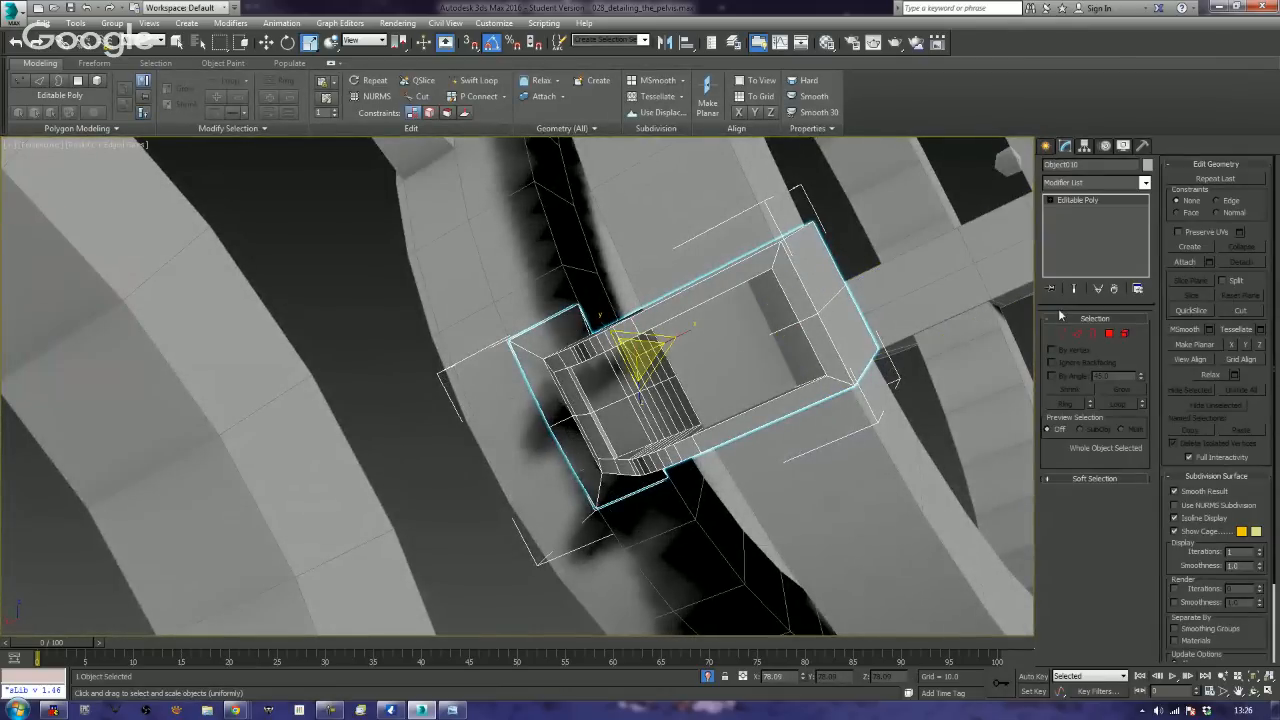
click(1109, 334)
click(770, 300)
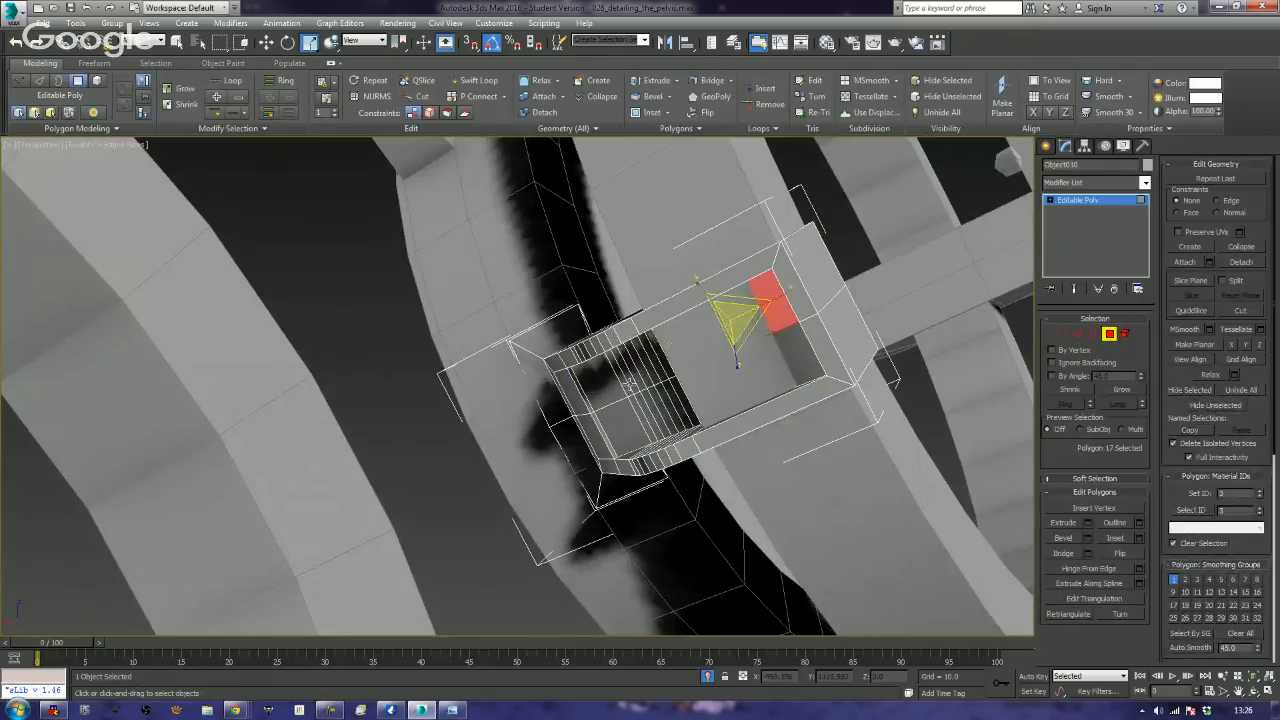
ctrl+click(610, 390)
ctrl+click(622, 420)
ctrl+click(798, 344)
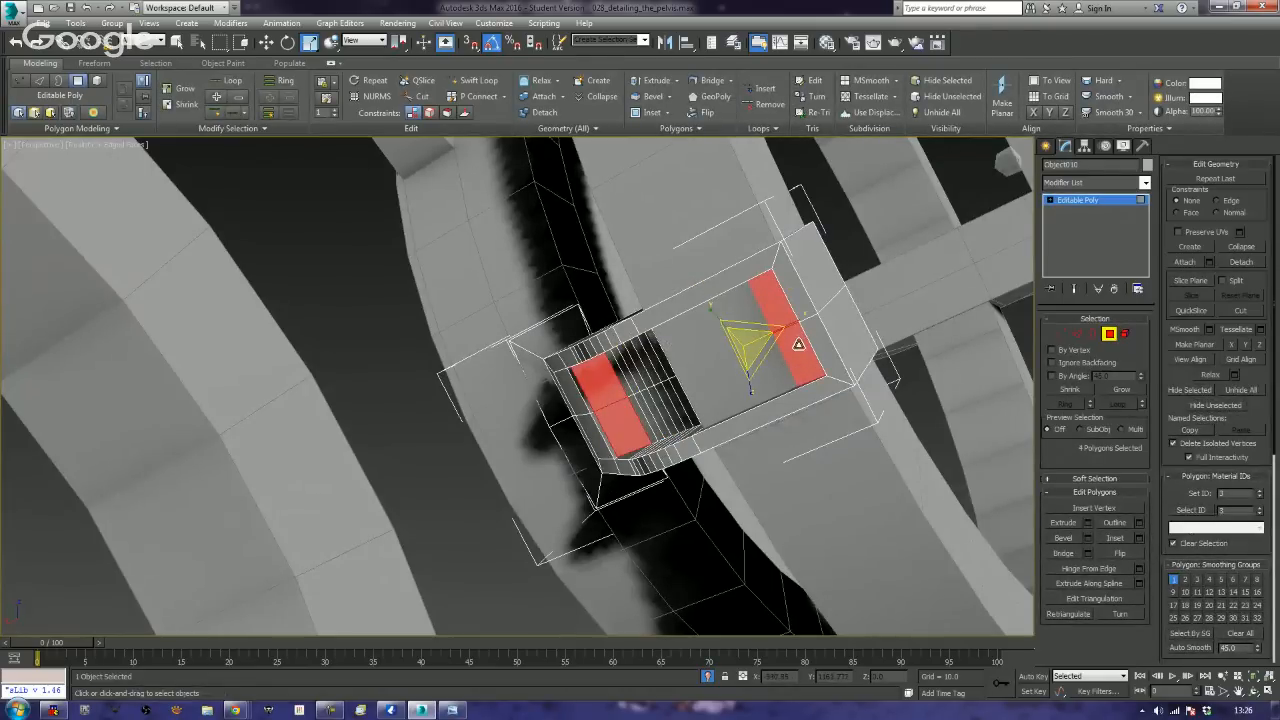
alt+middle_drag(853, 366, 1108, 493)
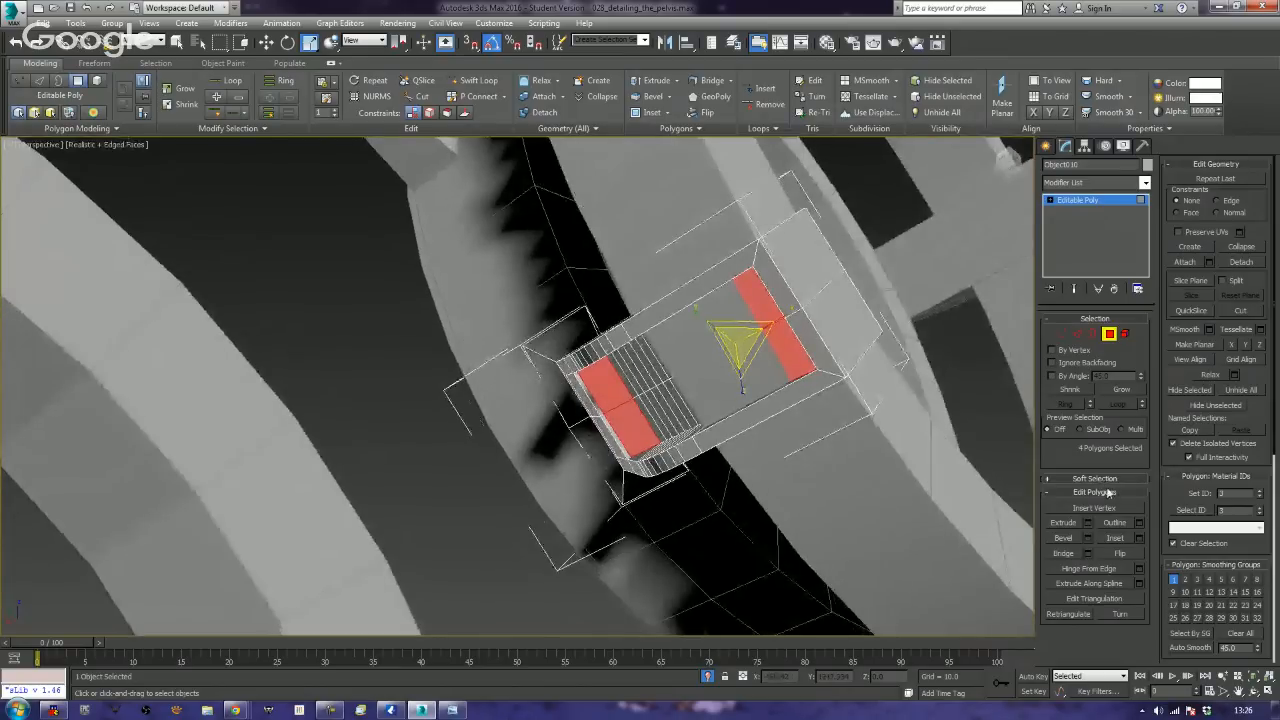
click(1240, 262)
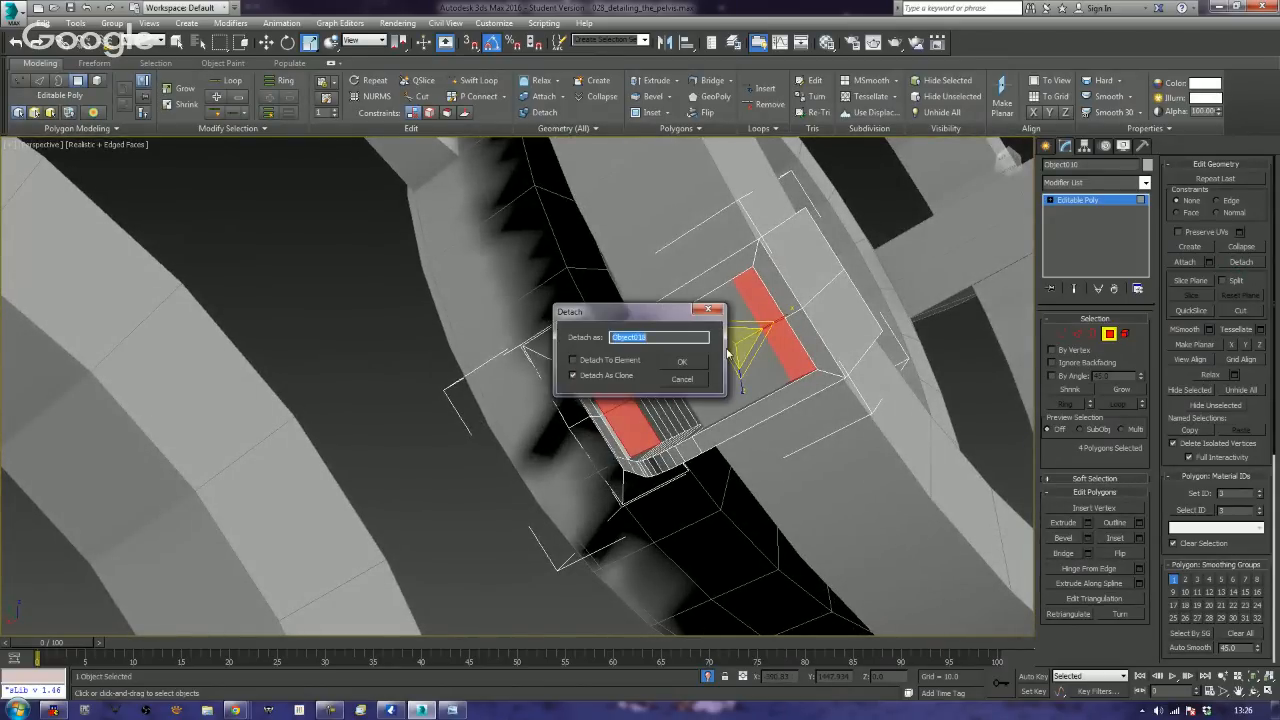
click(678, 364)
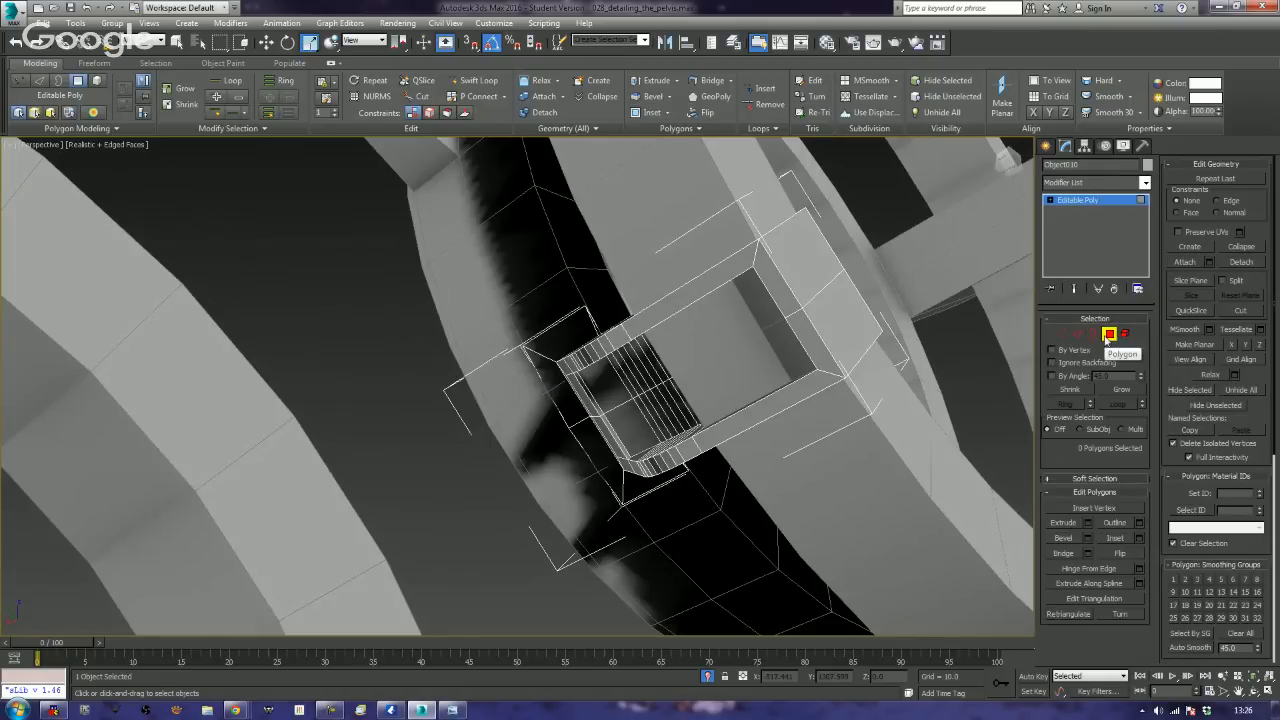
- Select the detached polygon clone and isolate it in shaded view with edged faces
click(1108, 333)
click(778, 325)
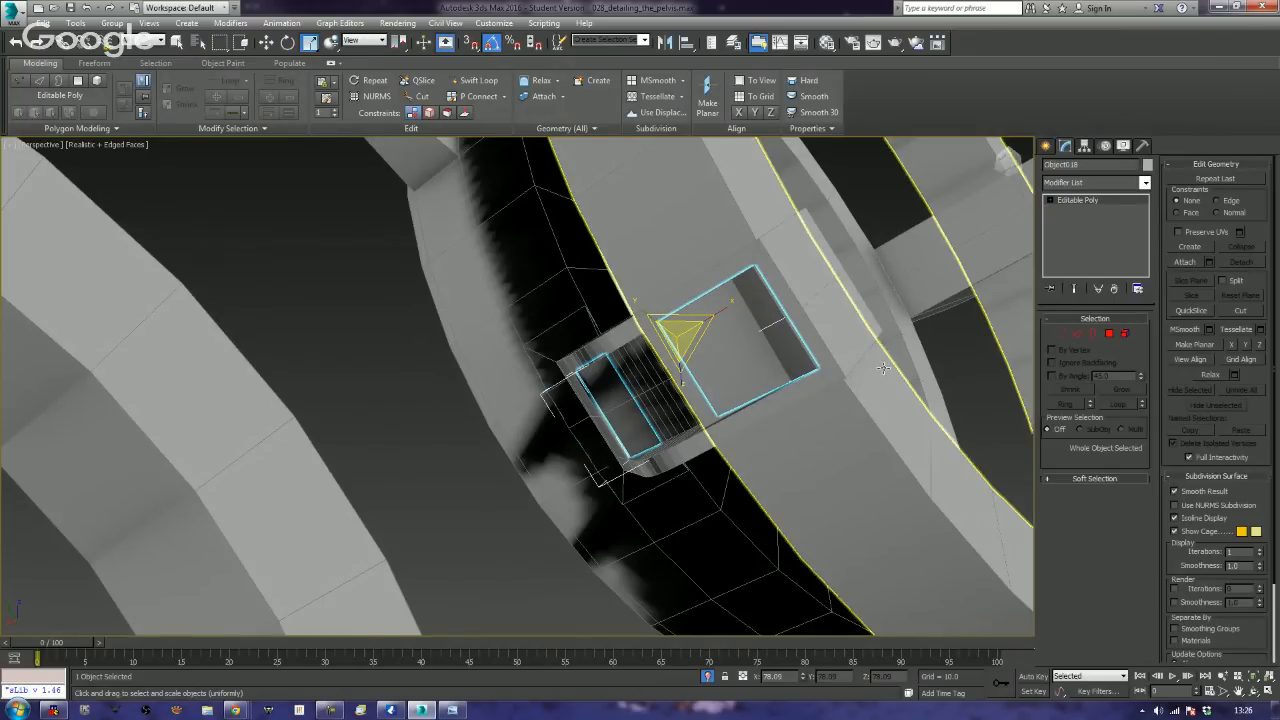
alt+middle_drag(883, 368, 738, 330)
scroll(752, 337, up, 5)
scroll(765, 275, down, 4)
scroll(776, 286, up, 3)
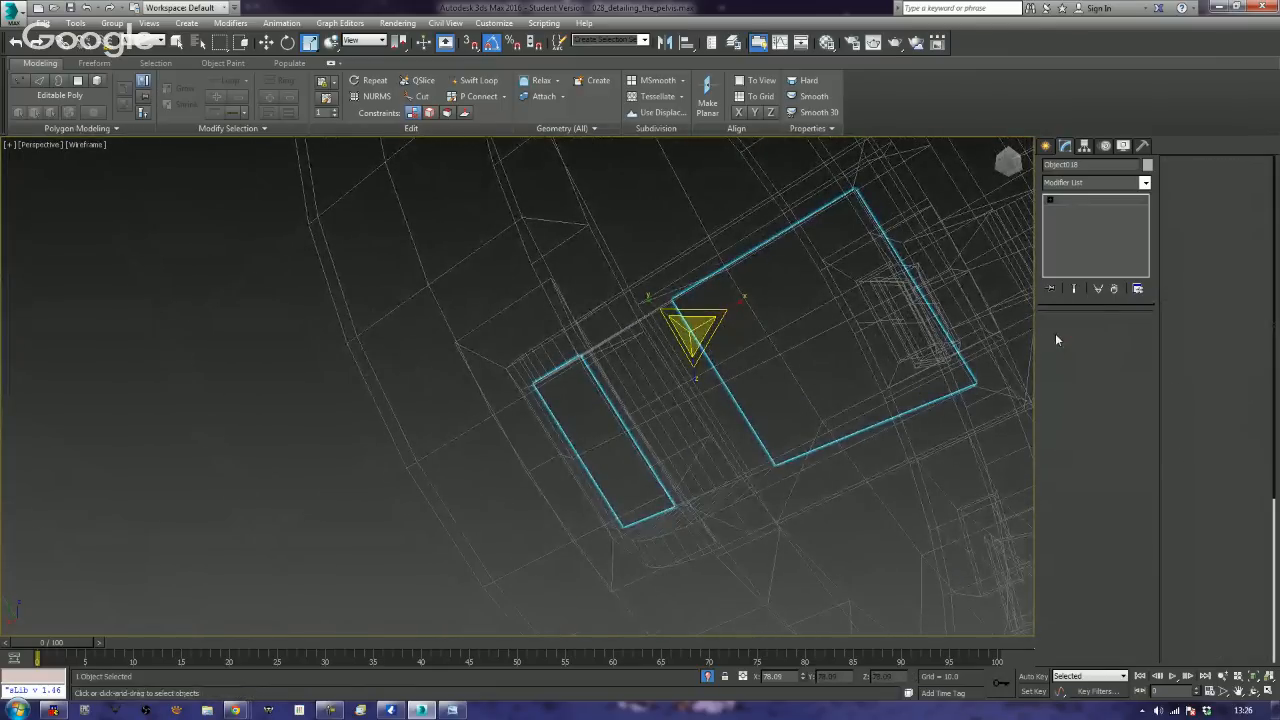
key(1)
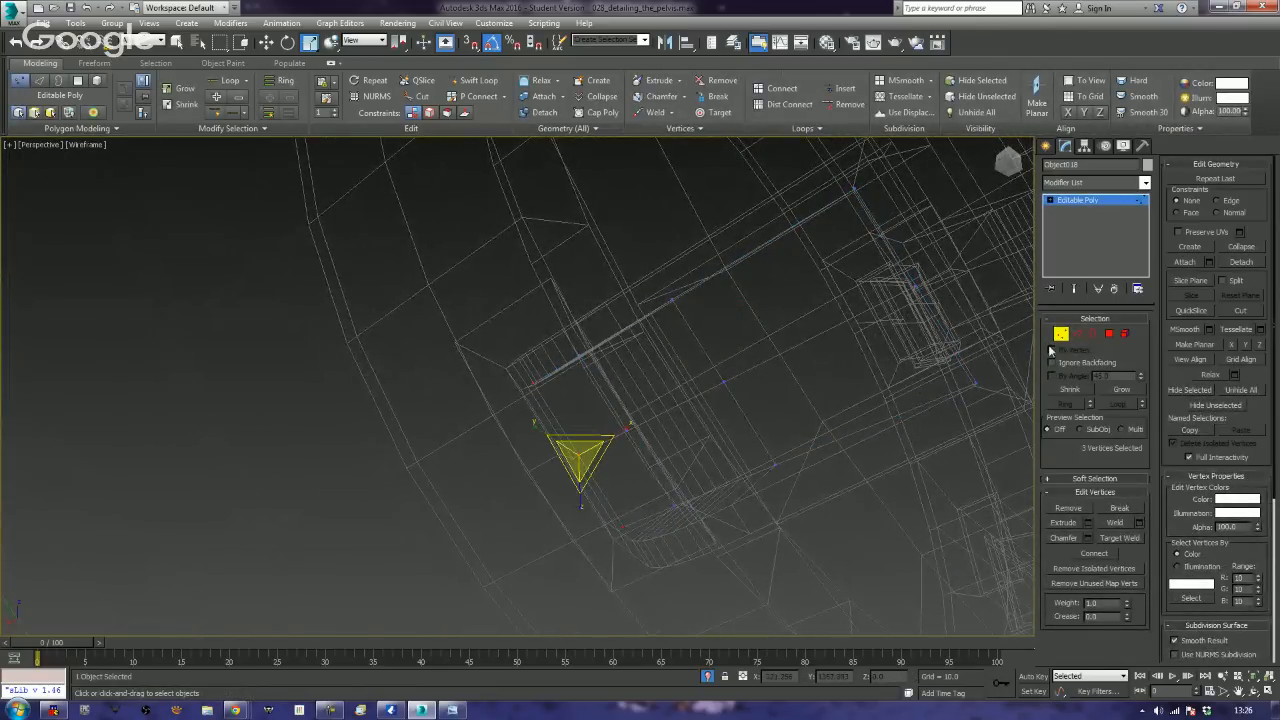
click(1061, 336)
right_click(860, 366)
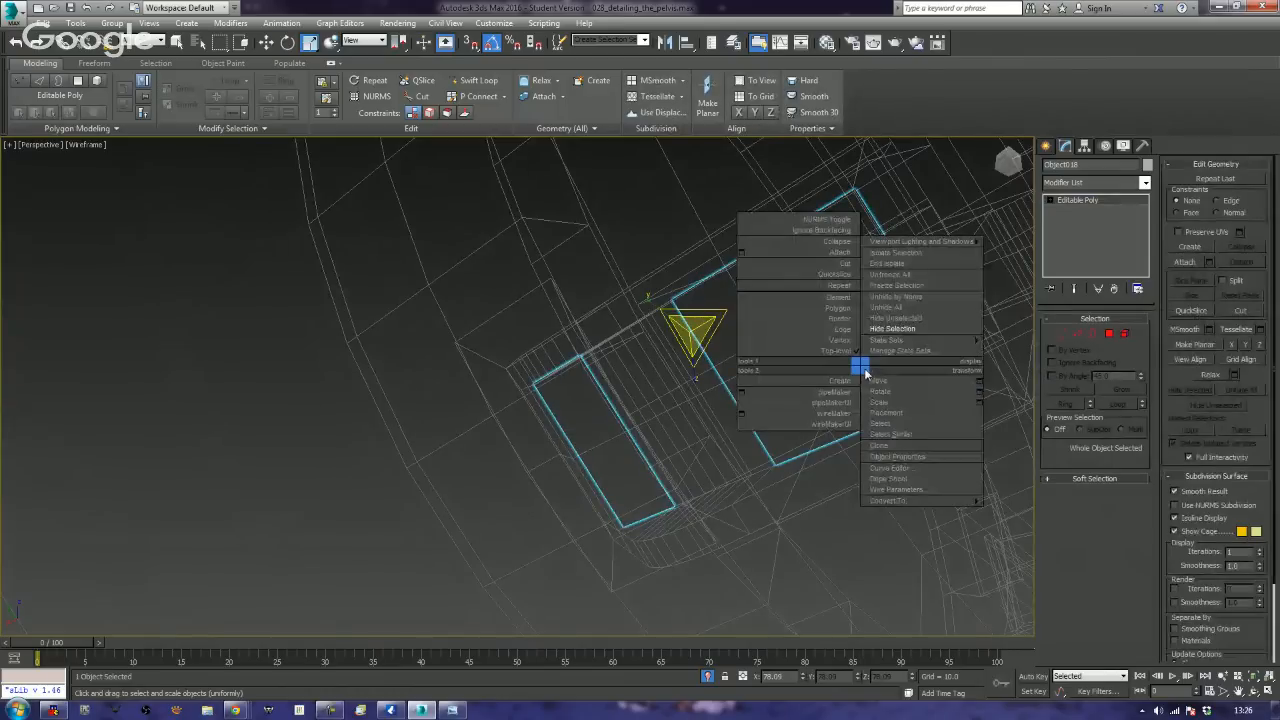
click(915, 264)
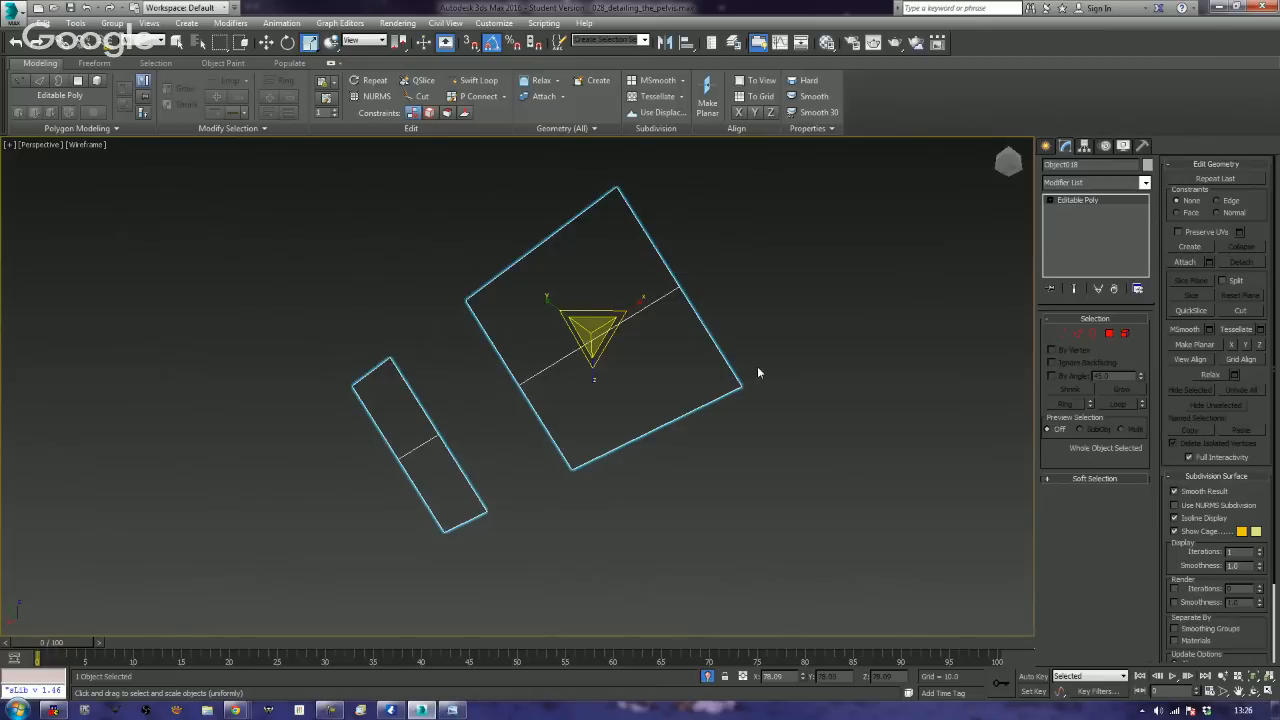
mouse_move(758, 369)
middle_down()
mouse_move(852, 399)
mouse_move(852, 422)
mouse_move(890, 417)
middle_up()
key(F3)
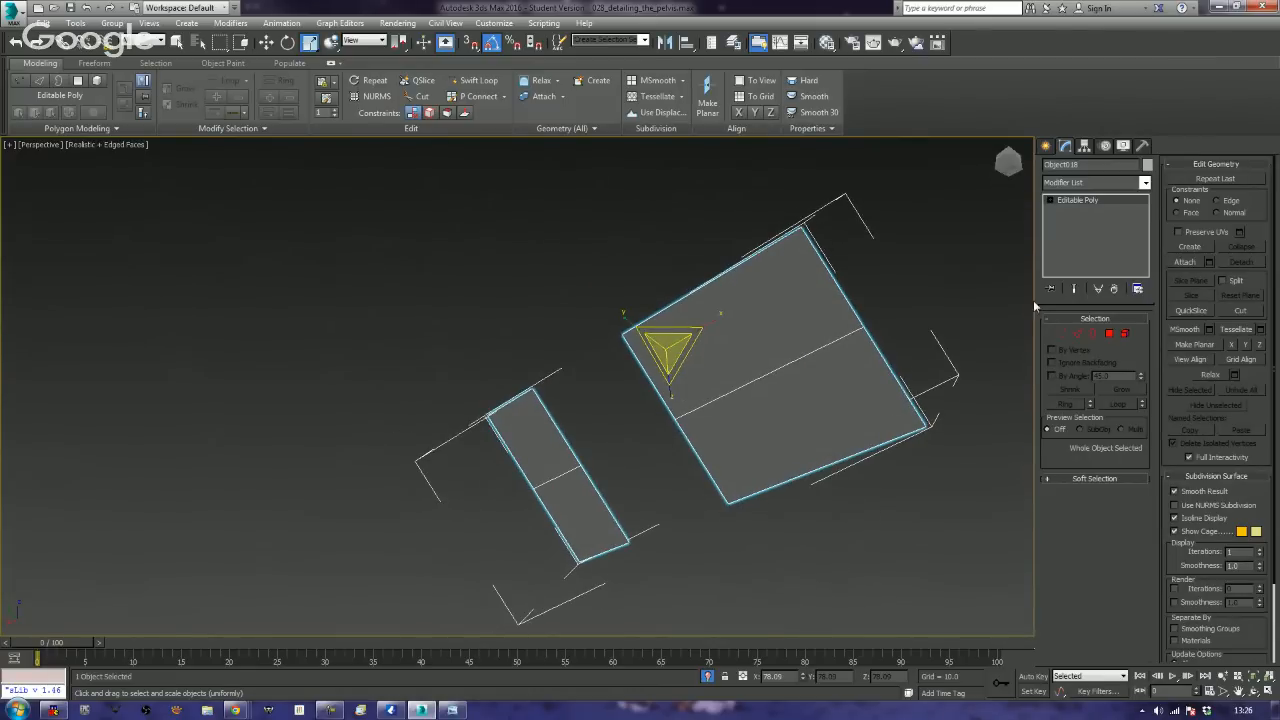
- Target-weld the narrow piece's three inner vertices to the facing vertices of the larger piece, closing the gap between them
click(1064, 333)
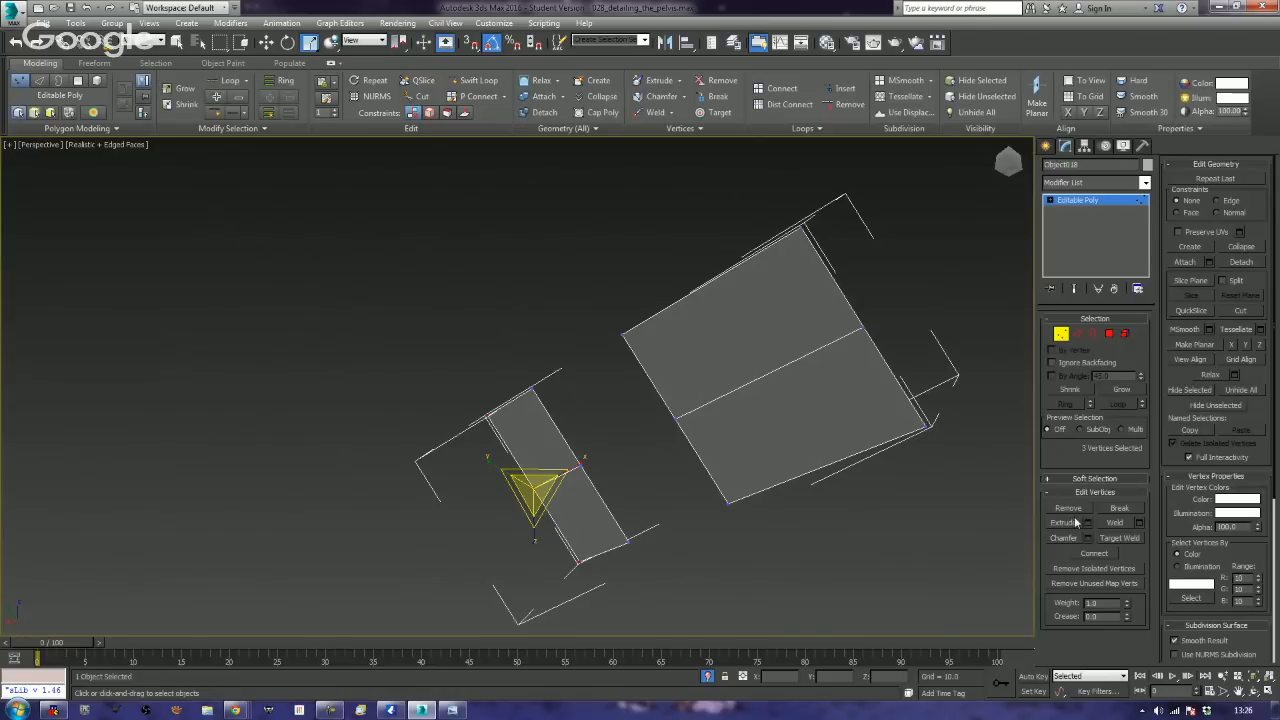
click(1120, 538)
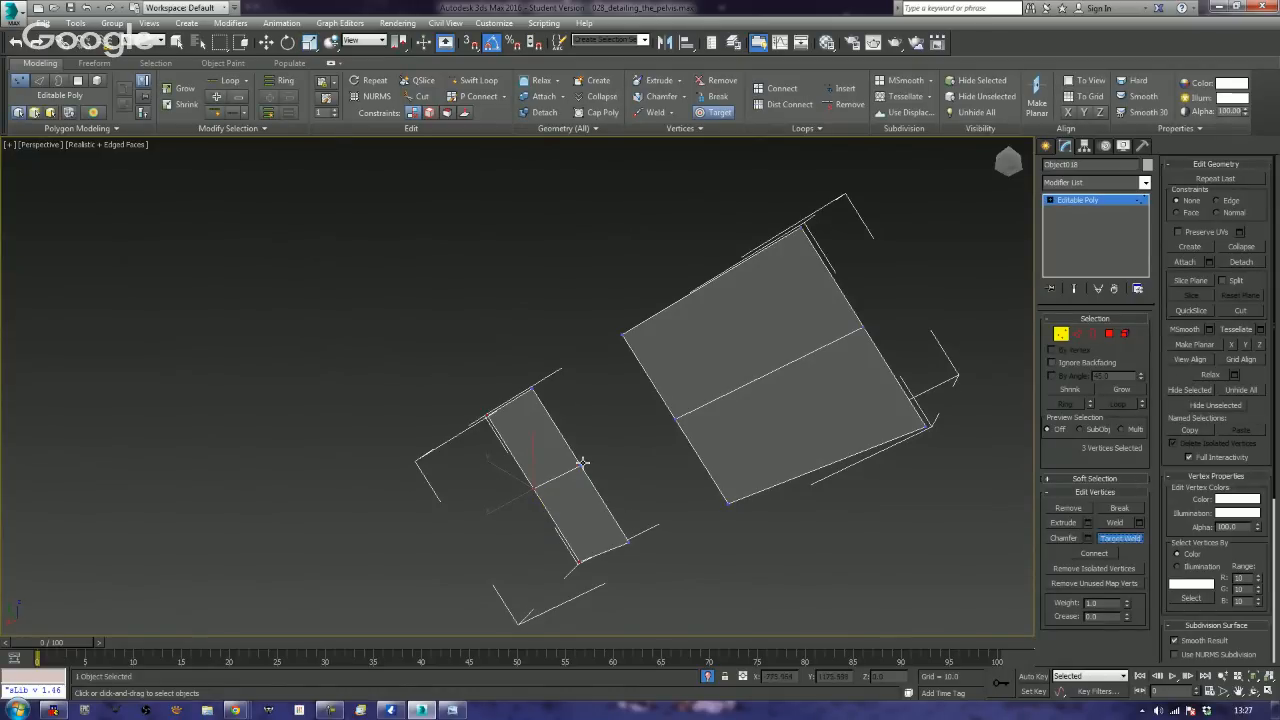
click(675, 421)
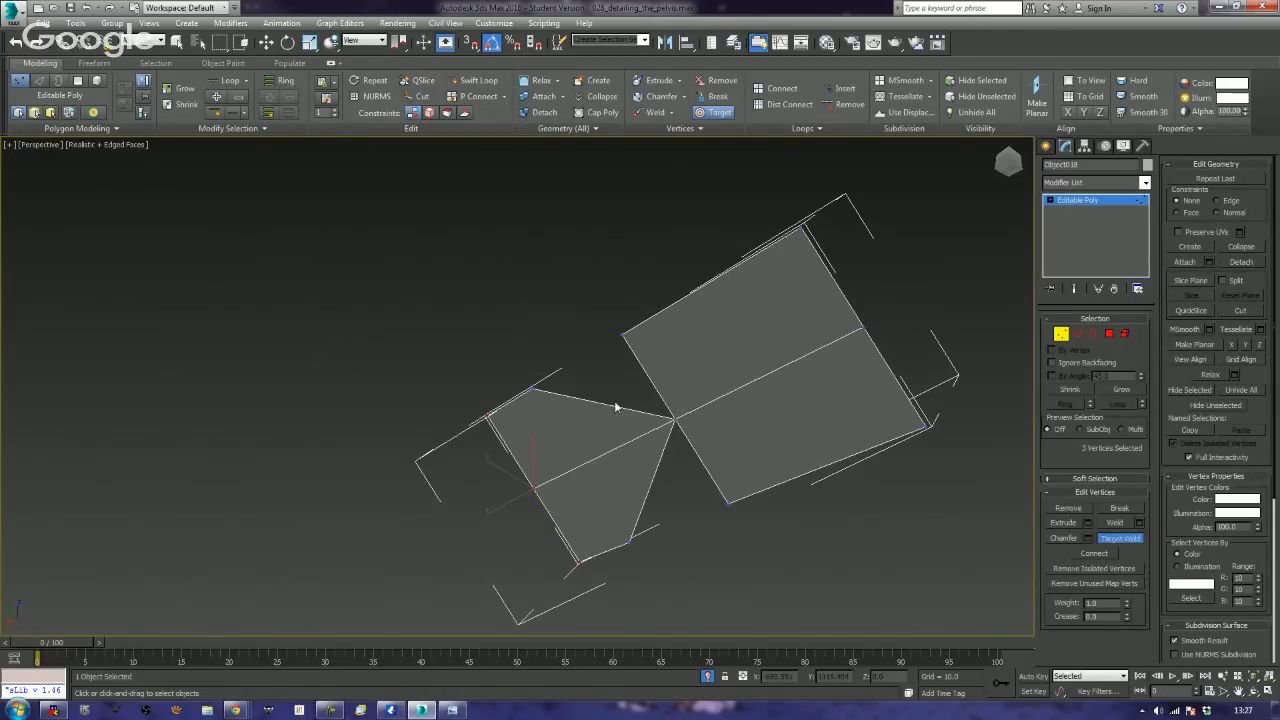
click(622, 337)
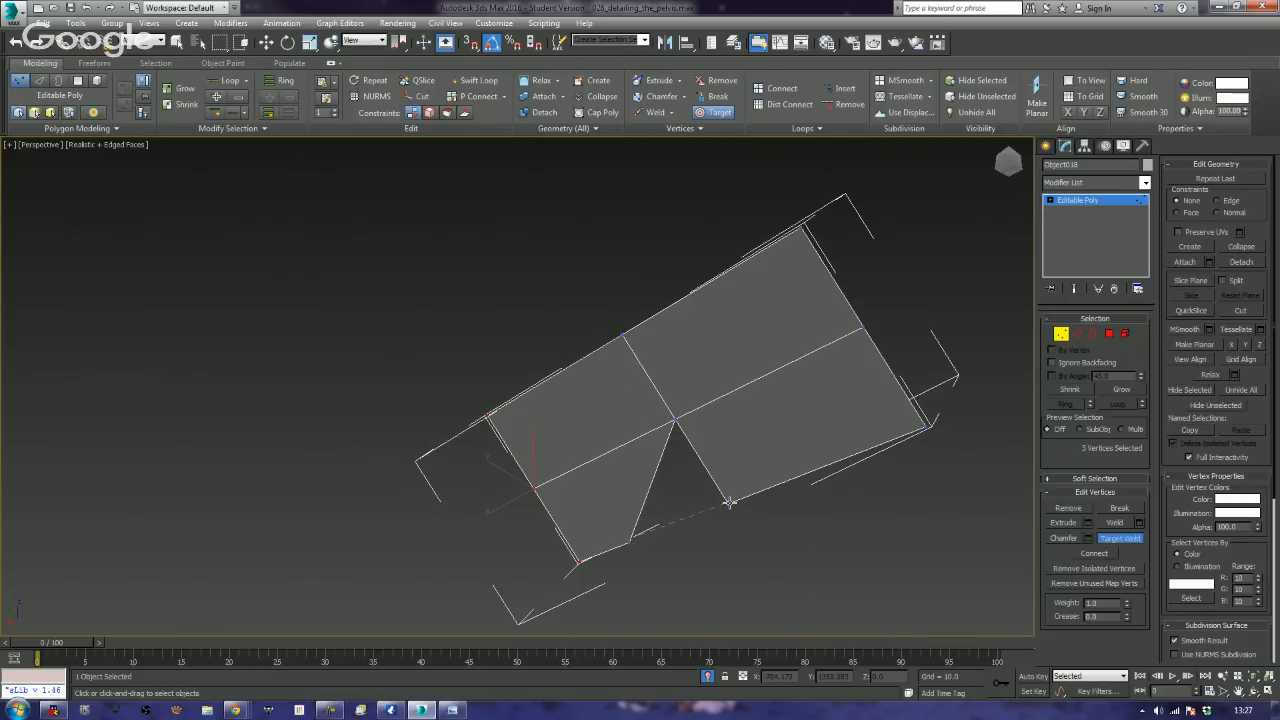
click(729, 502)
click(1062, 334)
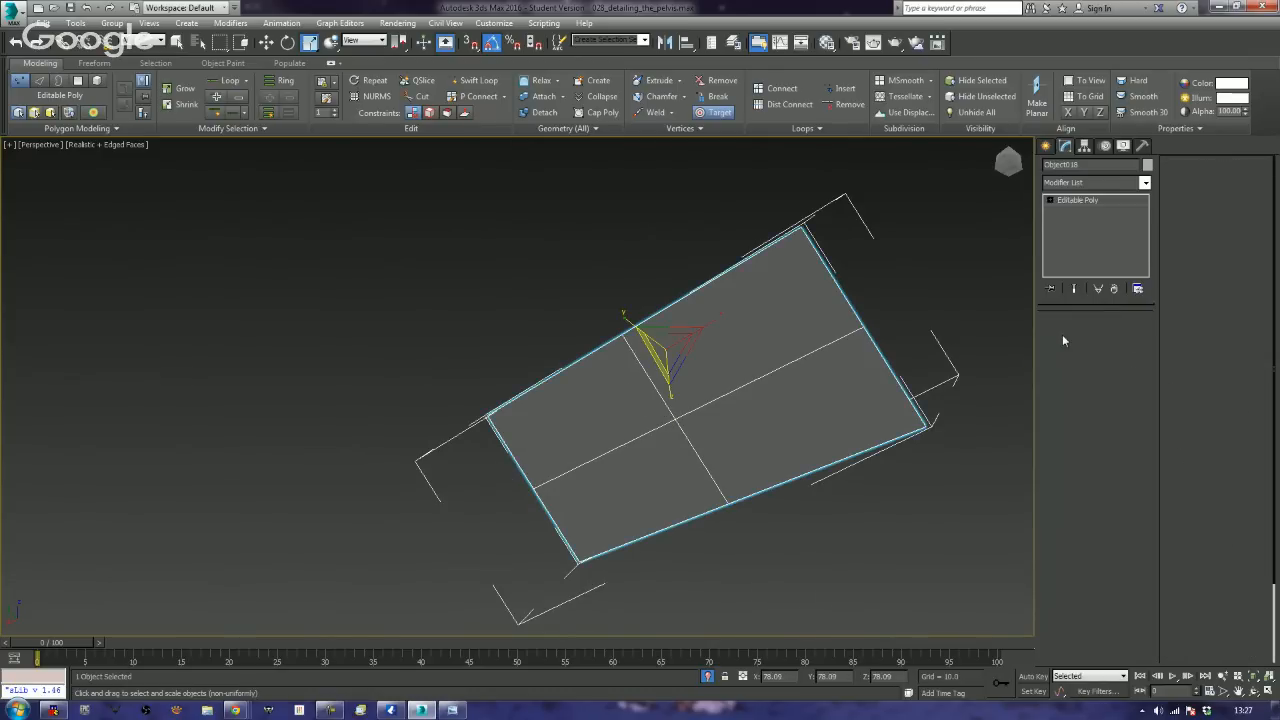
- End the isolation of the joined panel to bring back the rest of the robot model
key(r)
right_click(973, 274)
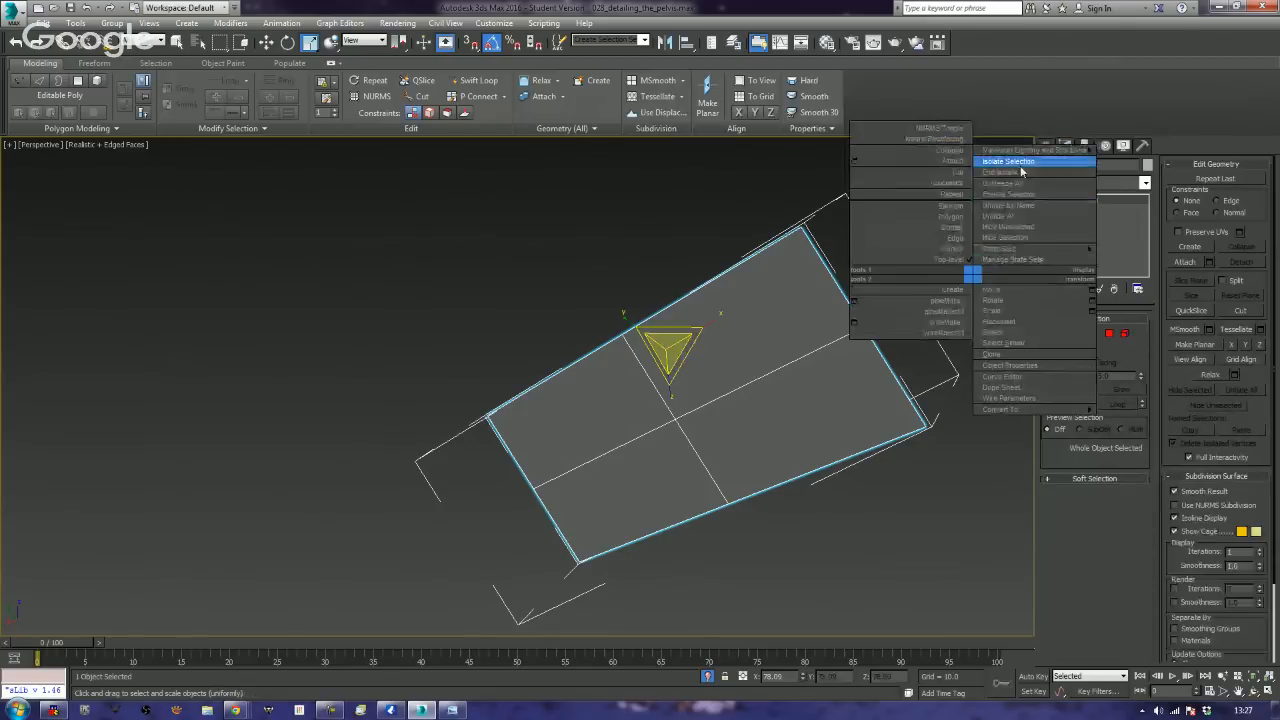
alt+middle_drag(1019, 213, 956, 219)
right_click(866, 297)
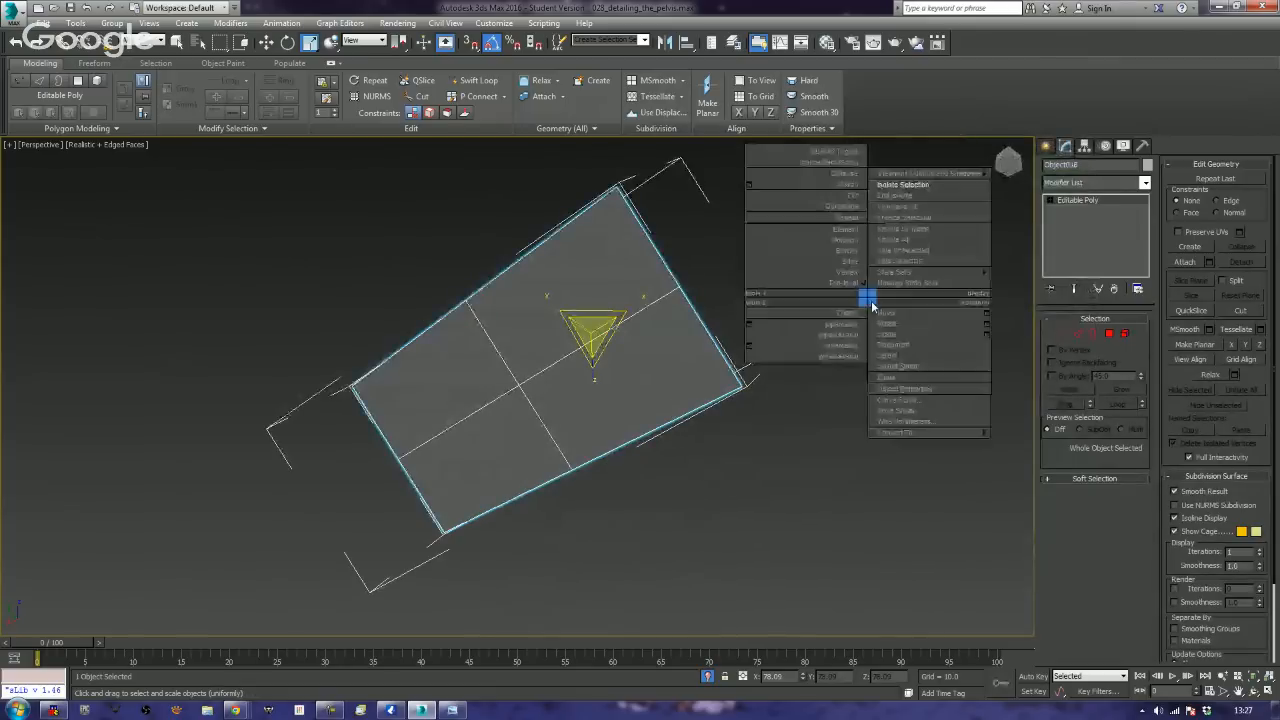
click(922, 208)
key(z)
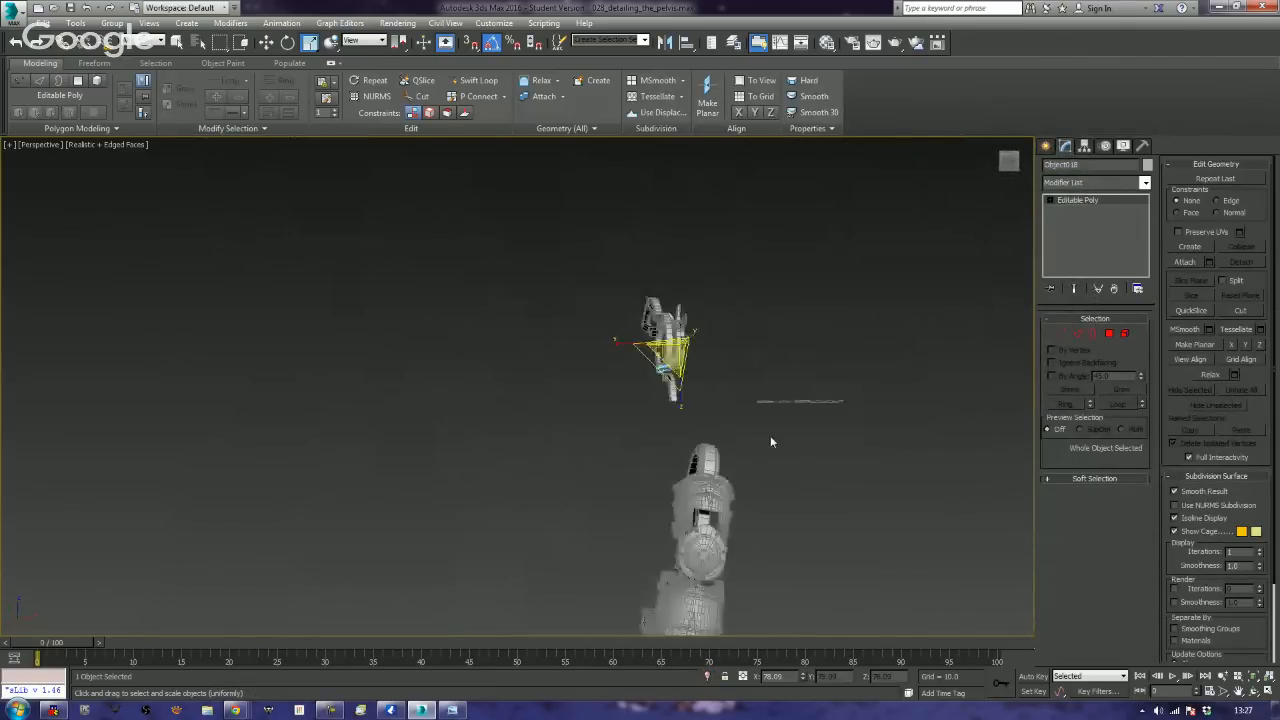
- Hide all leg and foot parts below the pelvis
middle_drag(742, 442, 691, 289)
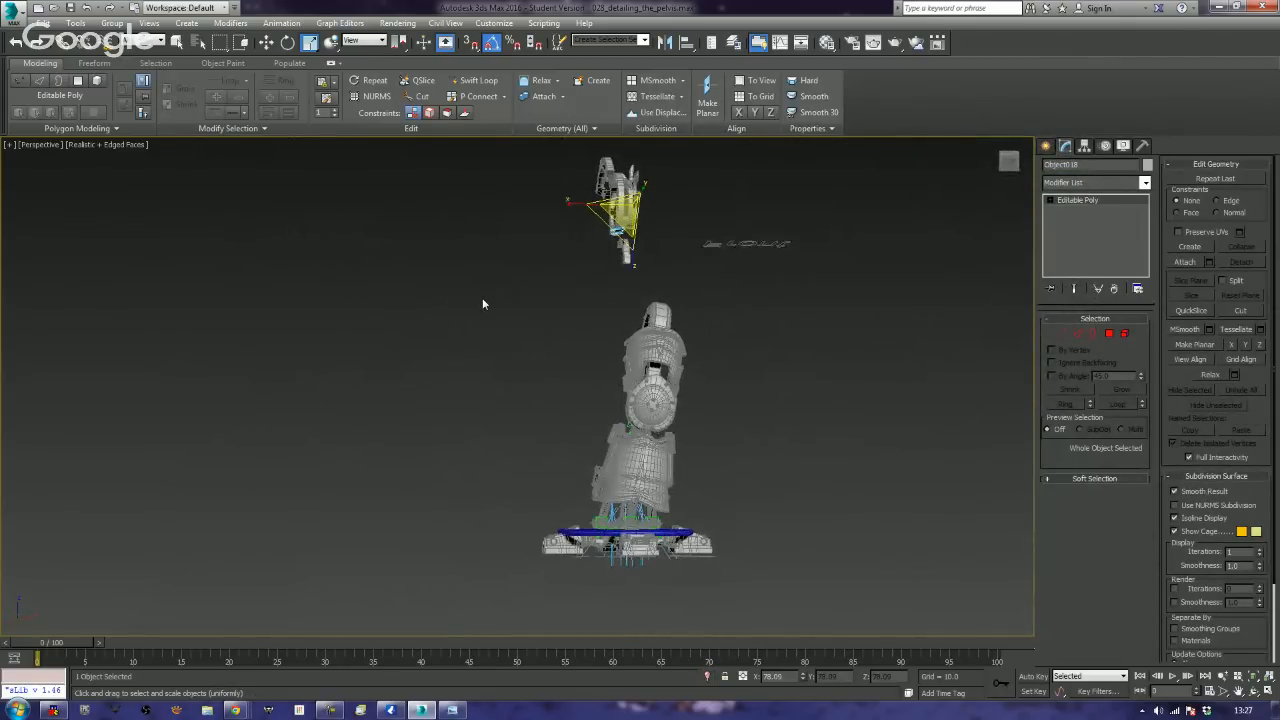
scroll(707, 453, down, 3)
scroll(707, 453, down, 3)
scroll(654, 466, up, 6)
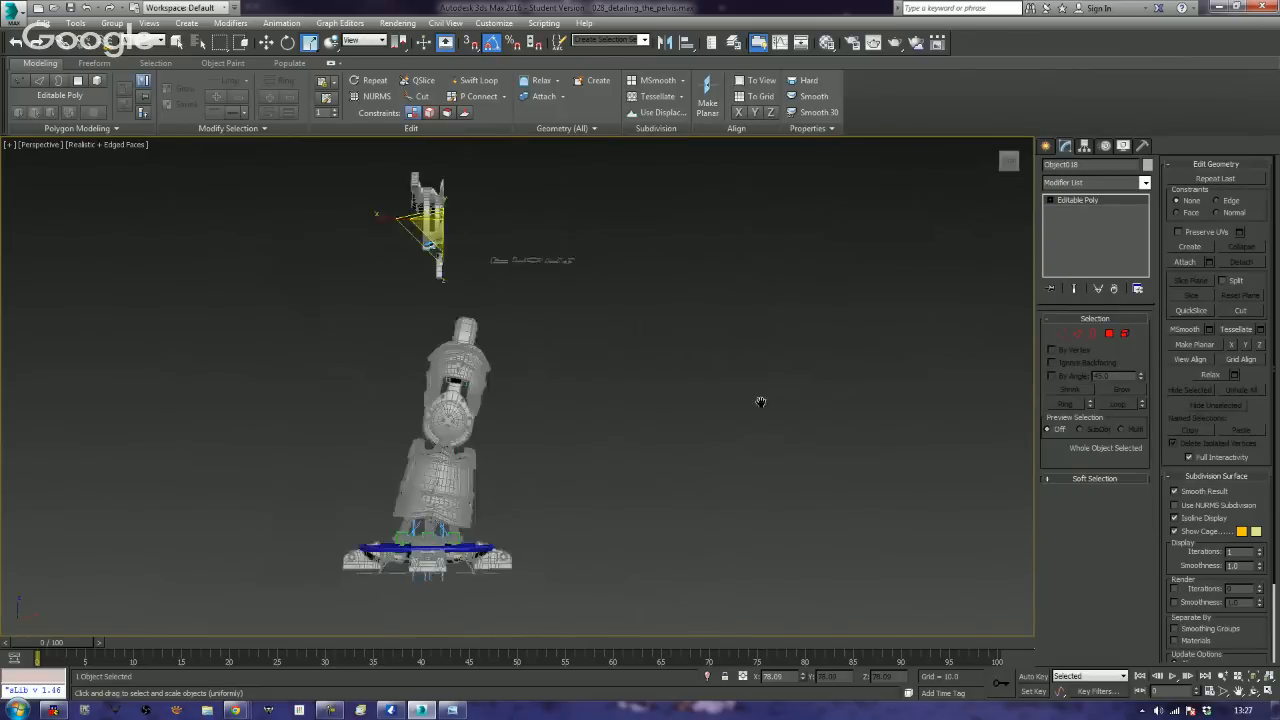
drag(335, 332, 573, 598)
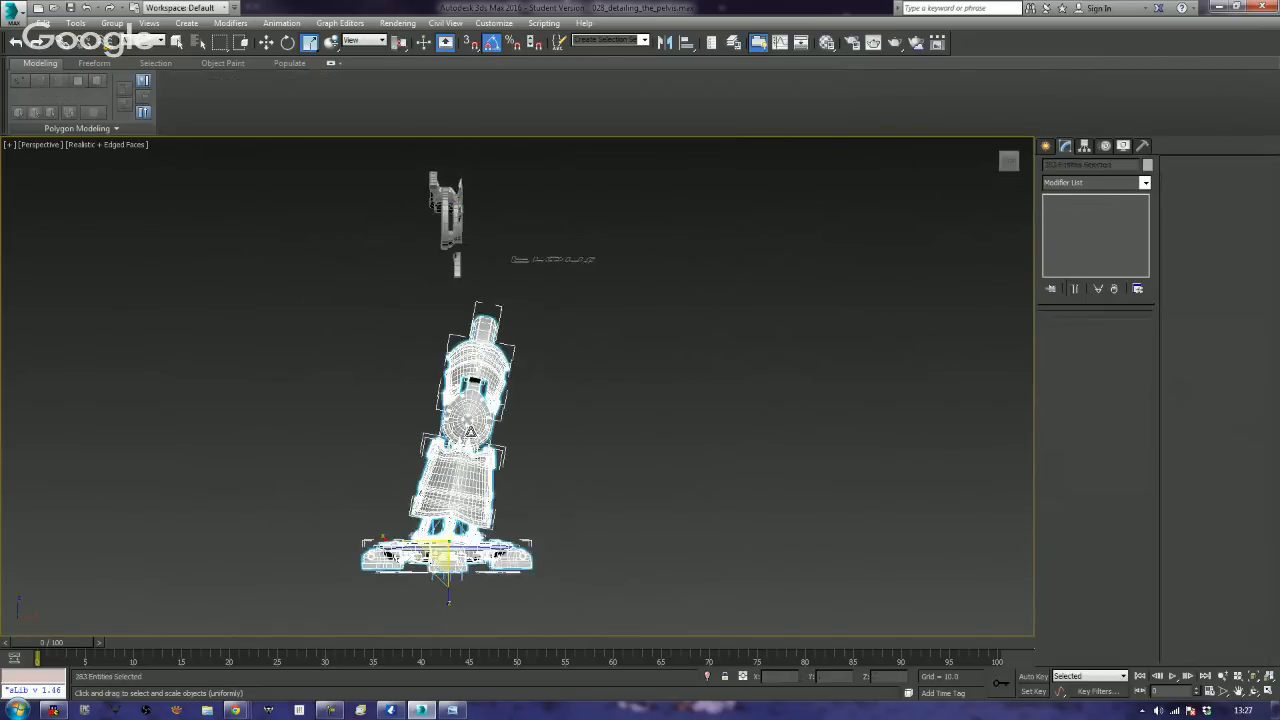
right_click(466, 432)
click(537, 391)
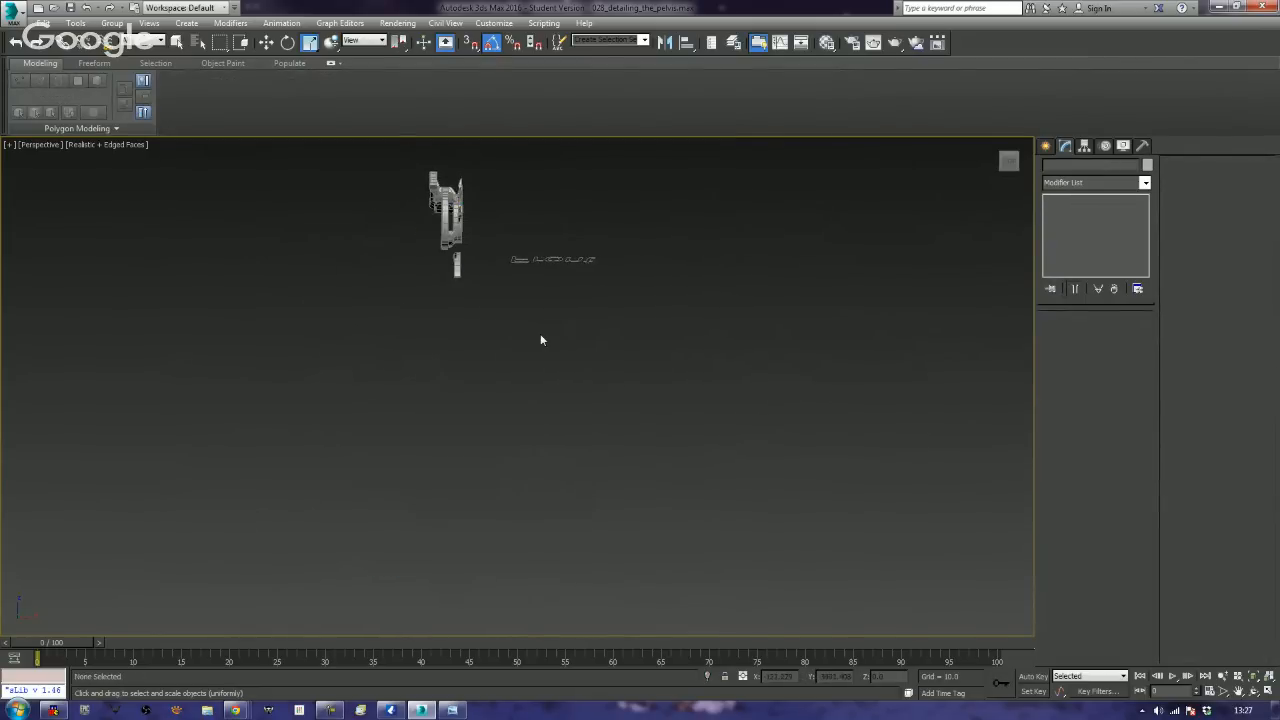
key(z)
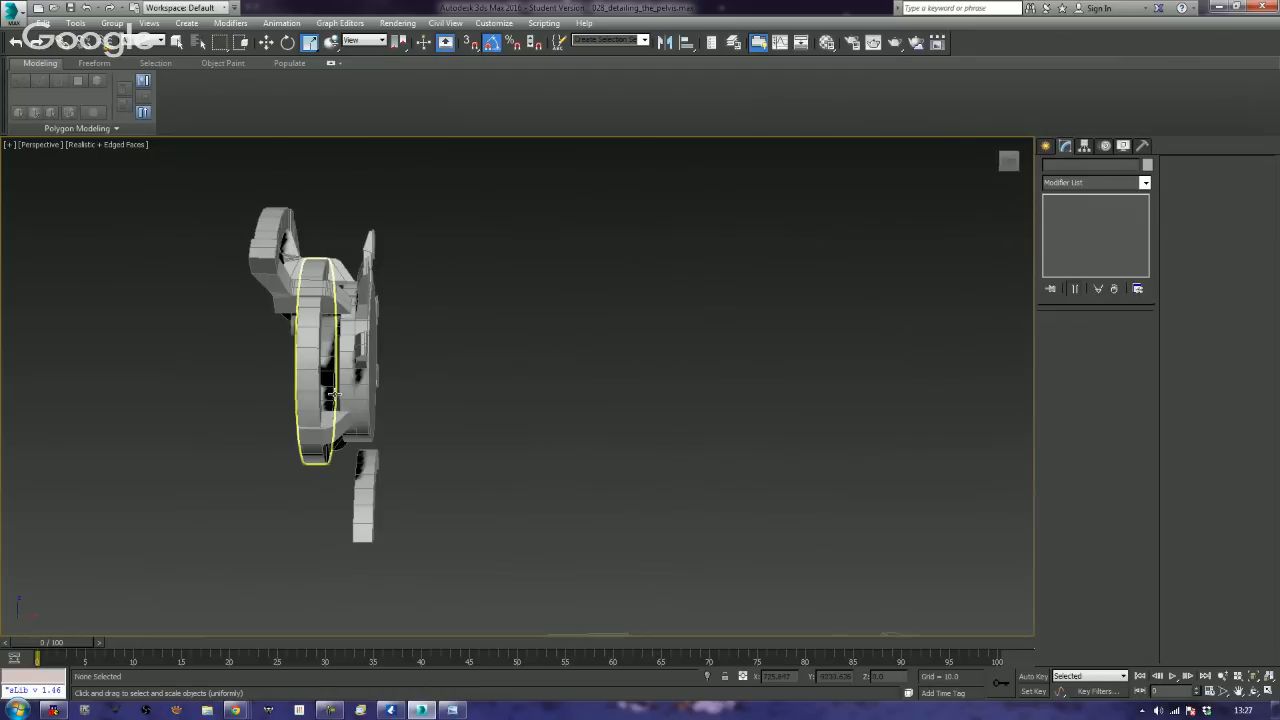
- Hide the Front text shape lying beside the pelvis parts
alt+middle_drag(335, 385, 517, 417)
click(836, 560)
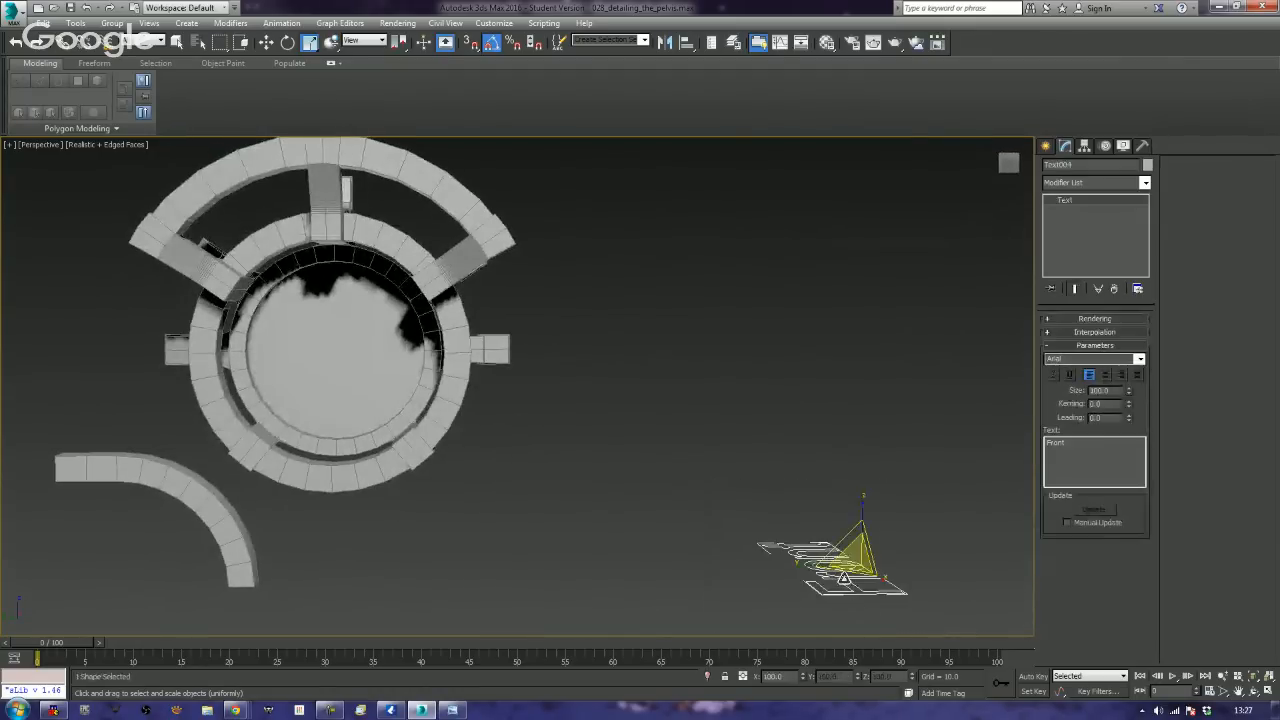
right_click(838, 558)
click(887, 523)
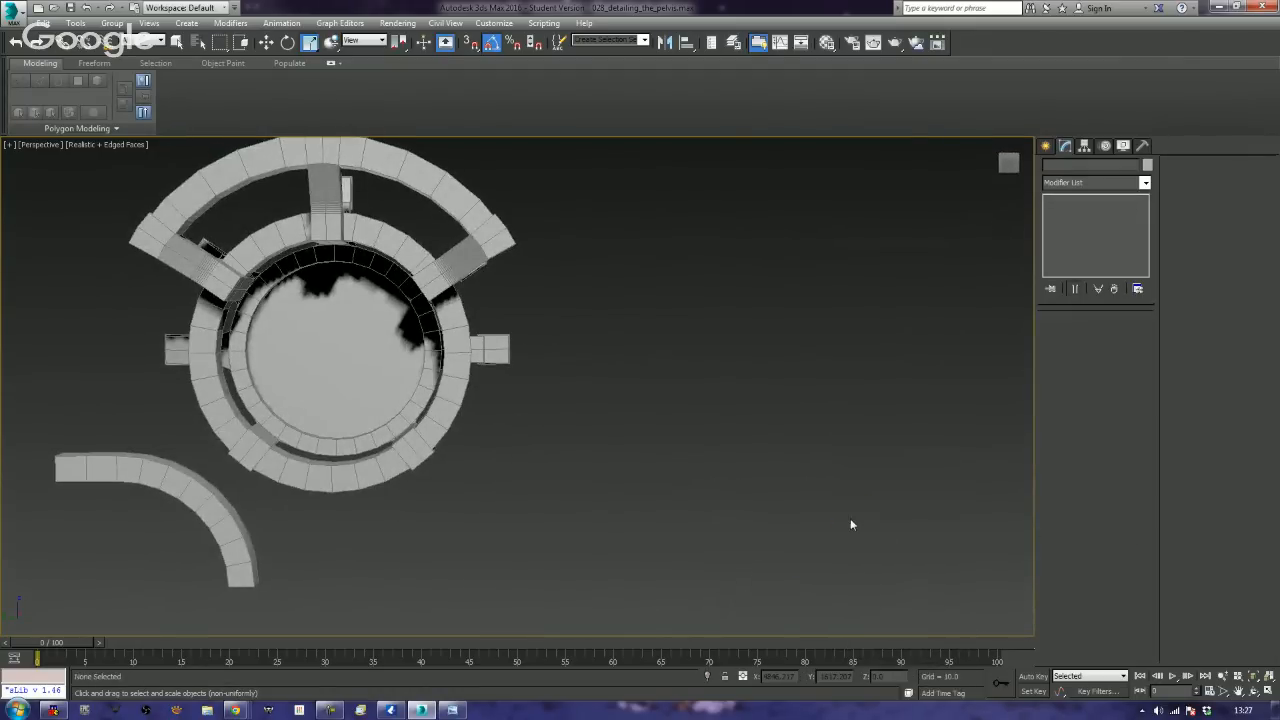
- Select the separate panel in the lower support's recess and switch to editing its four selected polygons
middle_drag(589, 446, 684, 418)
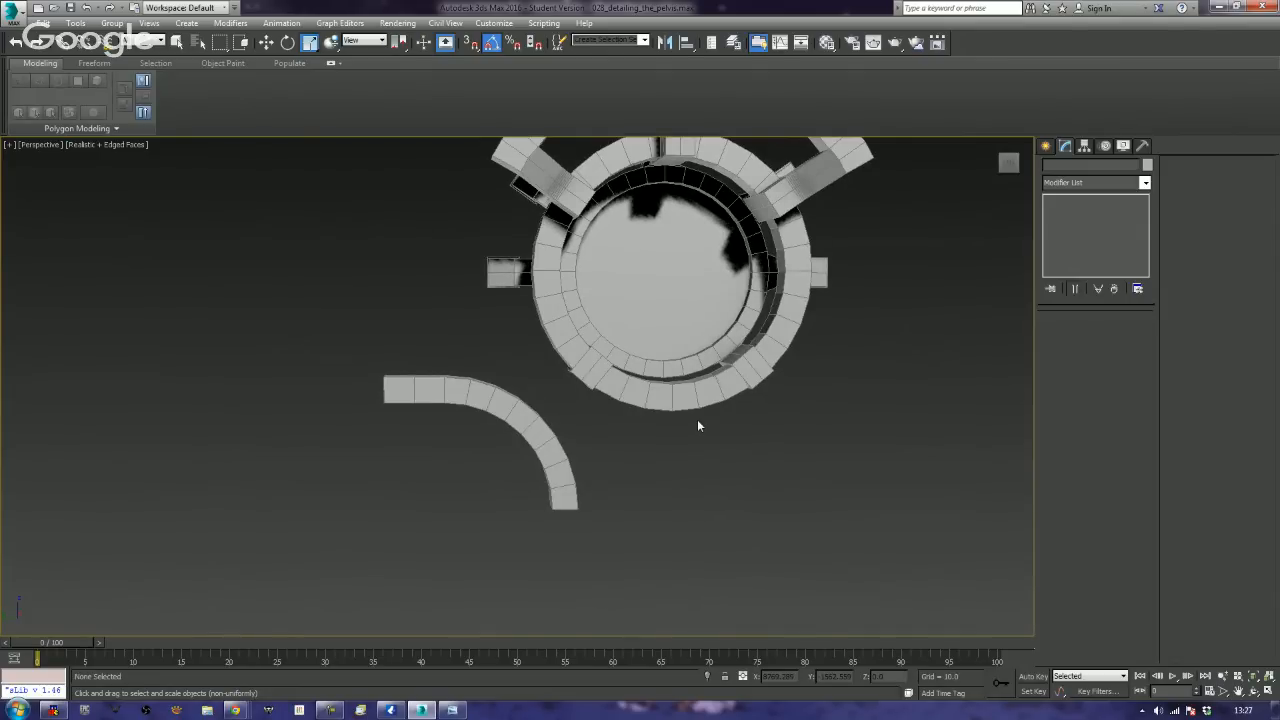
alt+middle_drag(426, 329, 600, 374)
scroll(600, 374, up, 6)
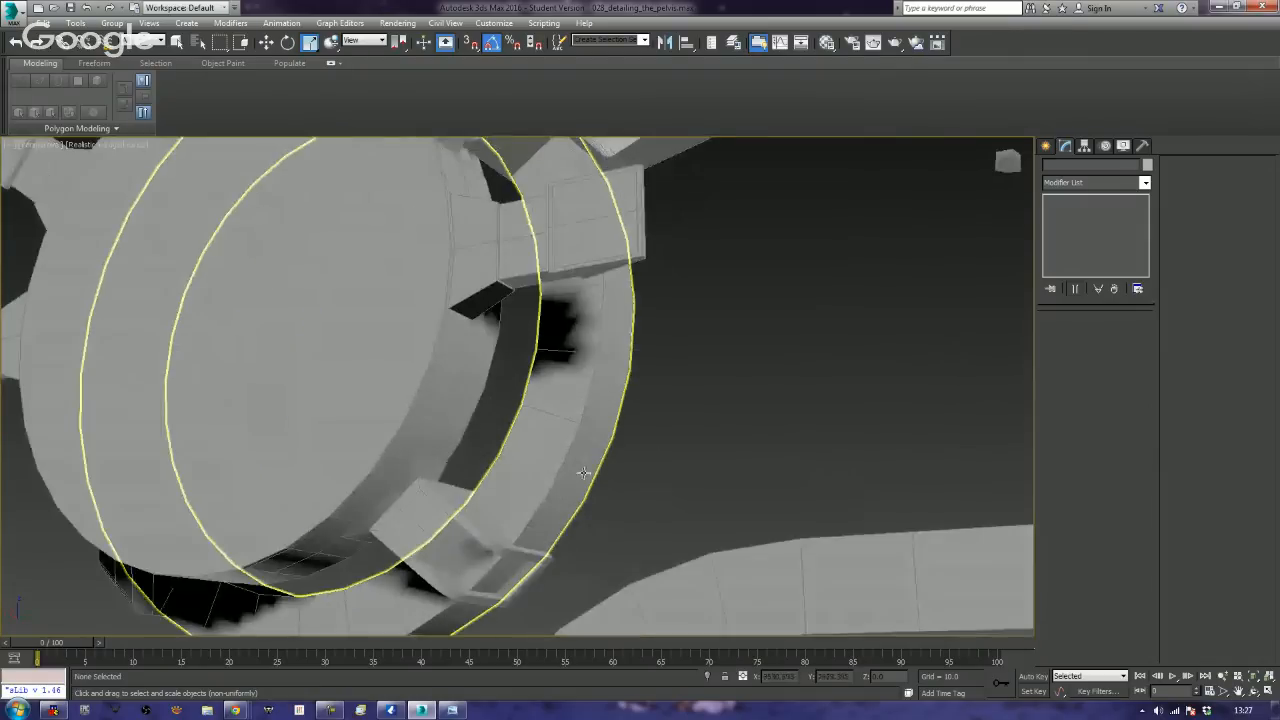
scroll(603, 357, up, 3)
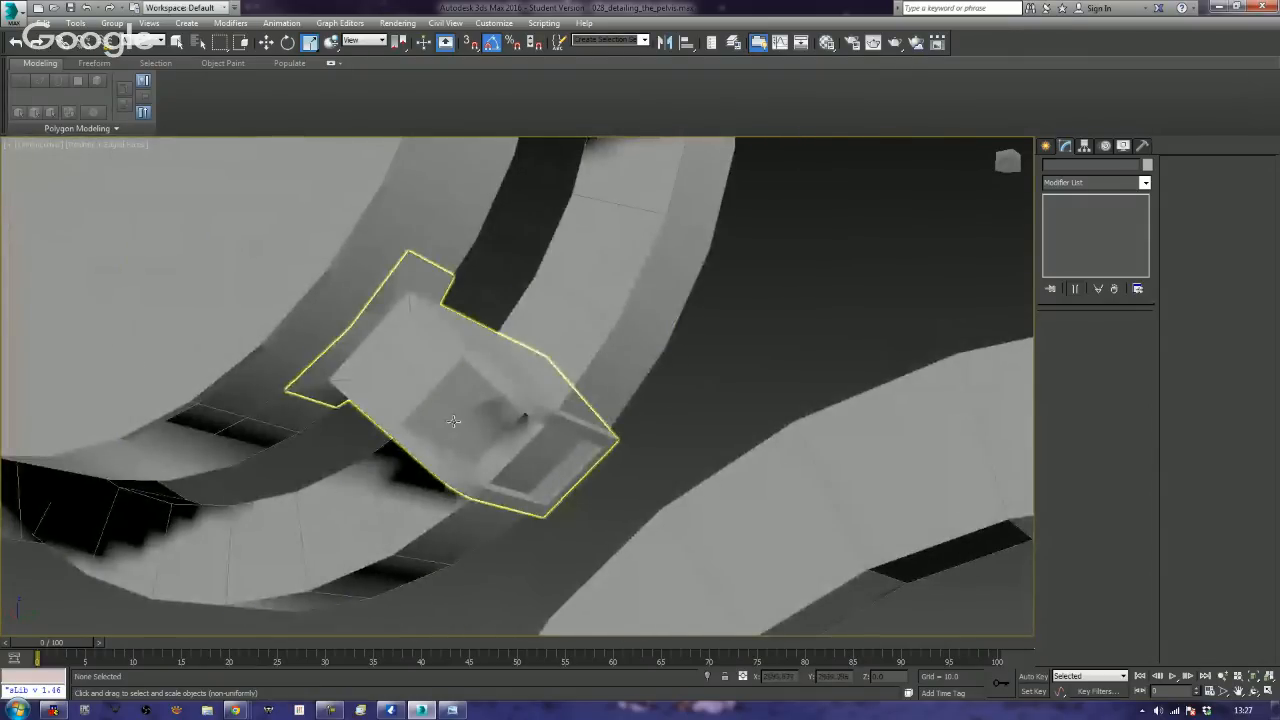
click(453, 421)
click(447, 416)
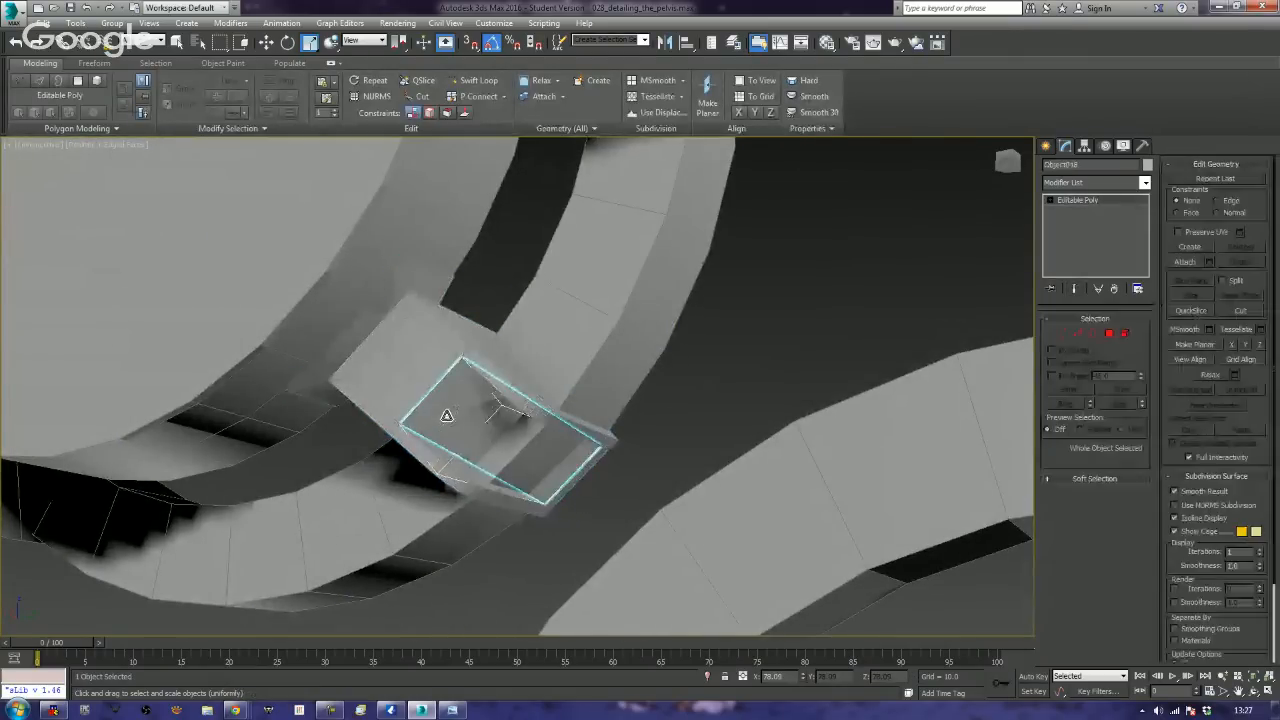
alt+middle_drag(447, 416, 603, 466)
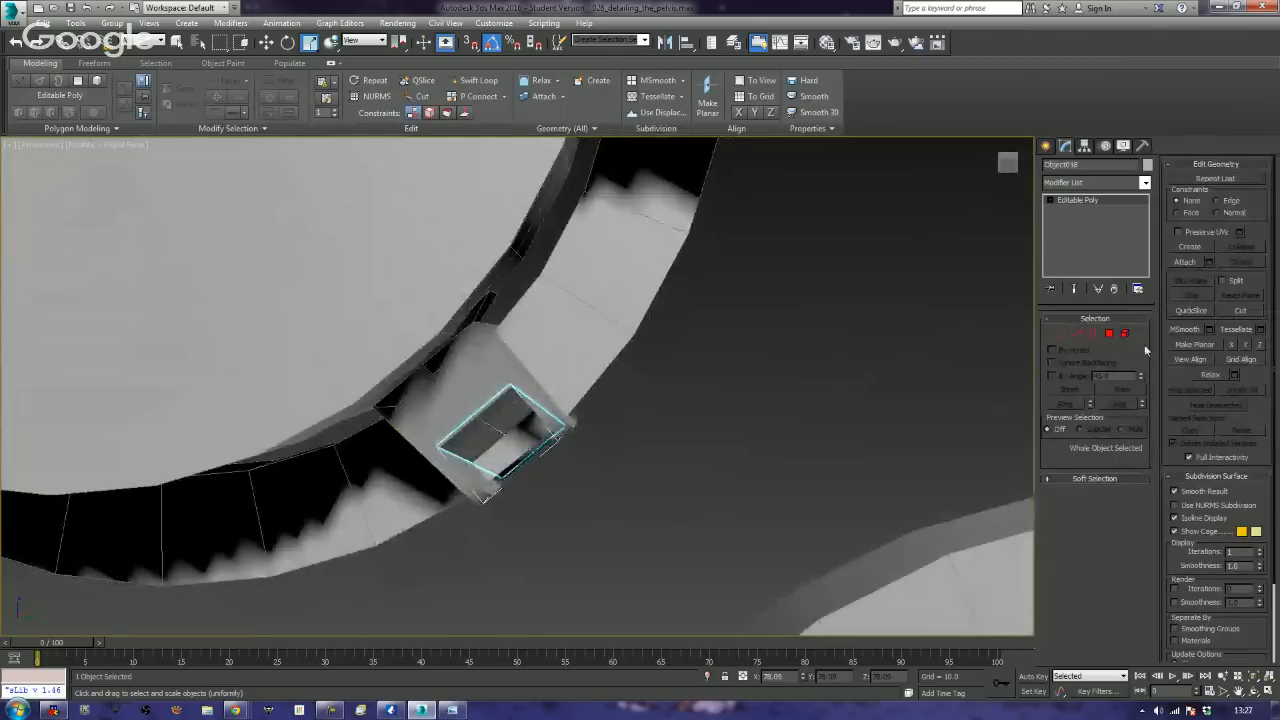
click(1110, 334)
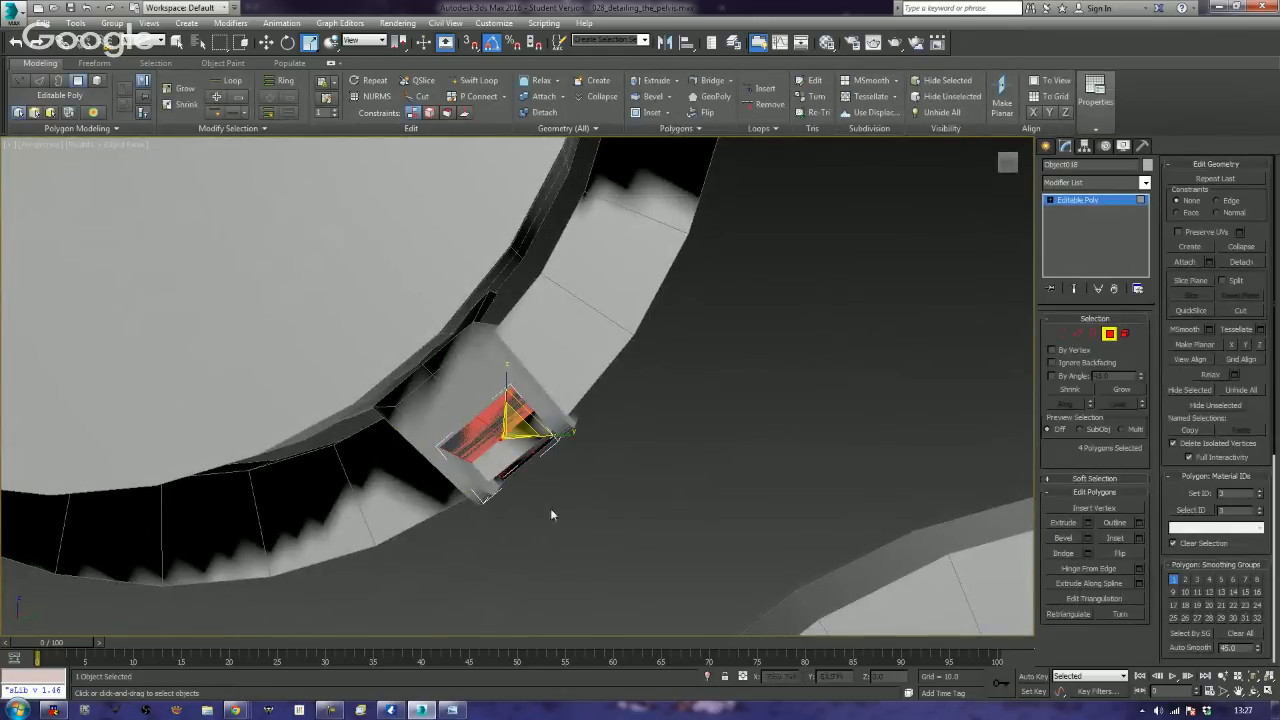
- Bevel the panel's four selected polygons outward with a slight inward taper and finish polygon editing
alt+middle_drag(550, 515, 600, 434)
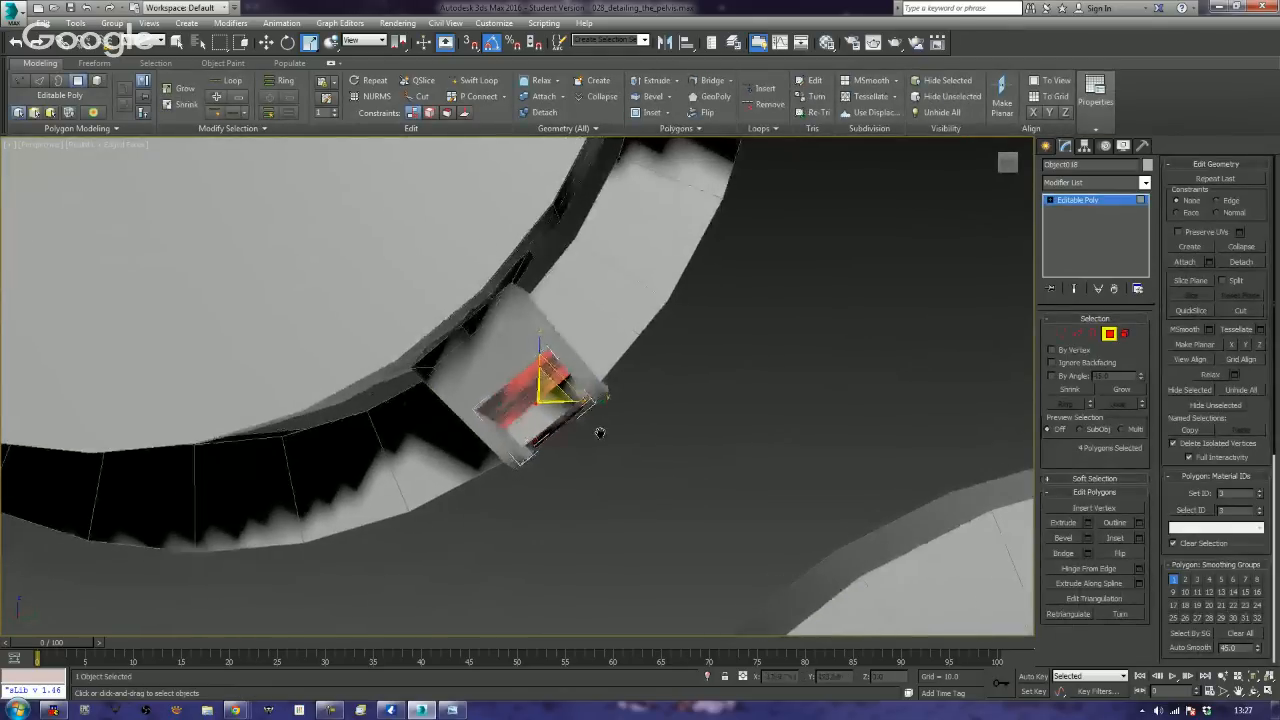
click(1063, 538)
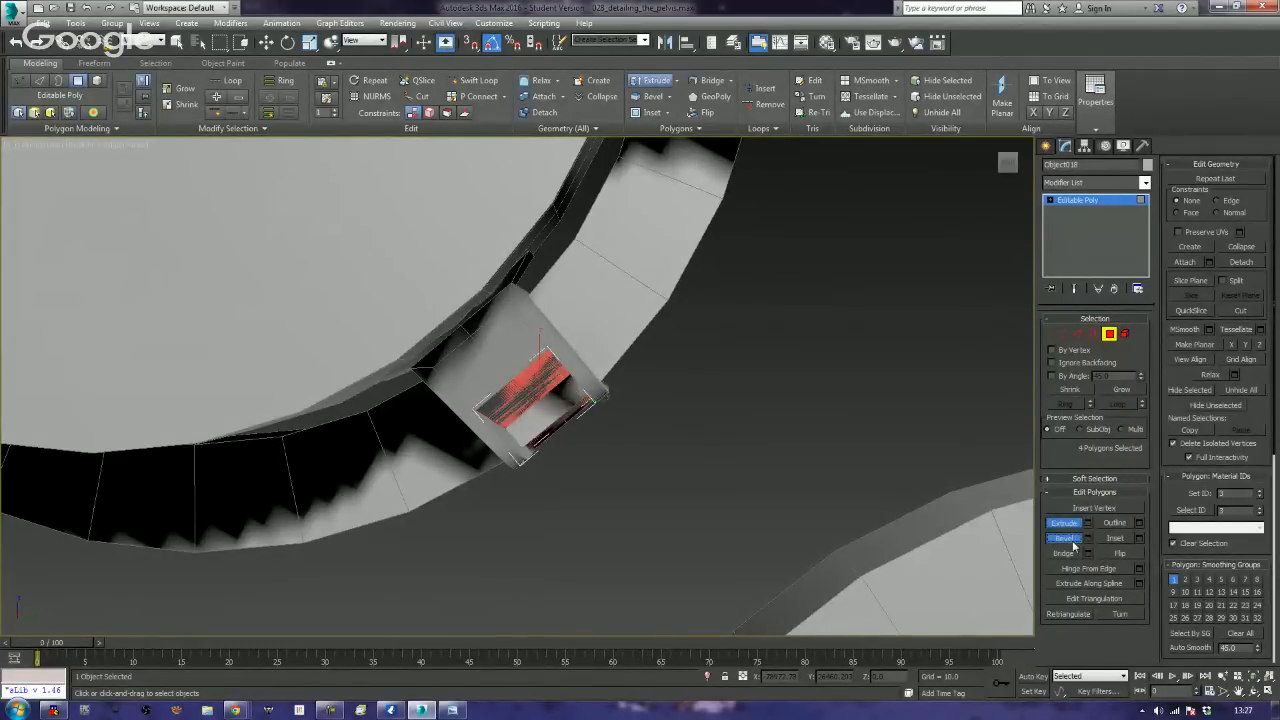
scroll(640, 408, up, 3)
mouse_move(640, 402)
alt+middle_down()
mouse_move(599, 358)
mouse_move(606, 309)
mouse_move(591, 300)
alt+middle_up()
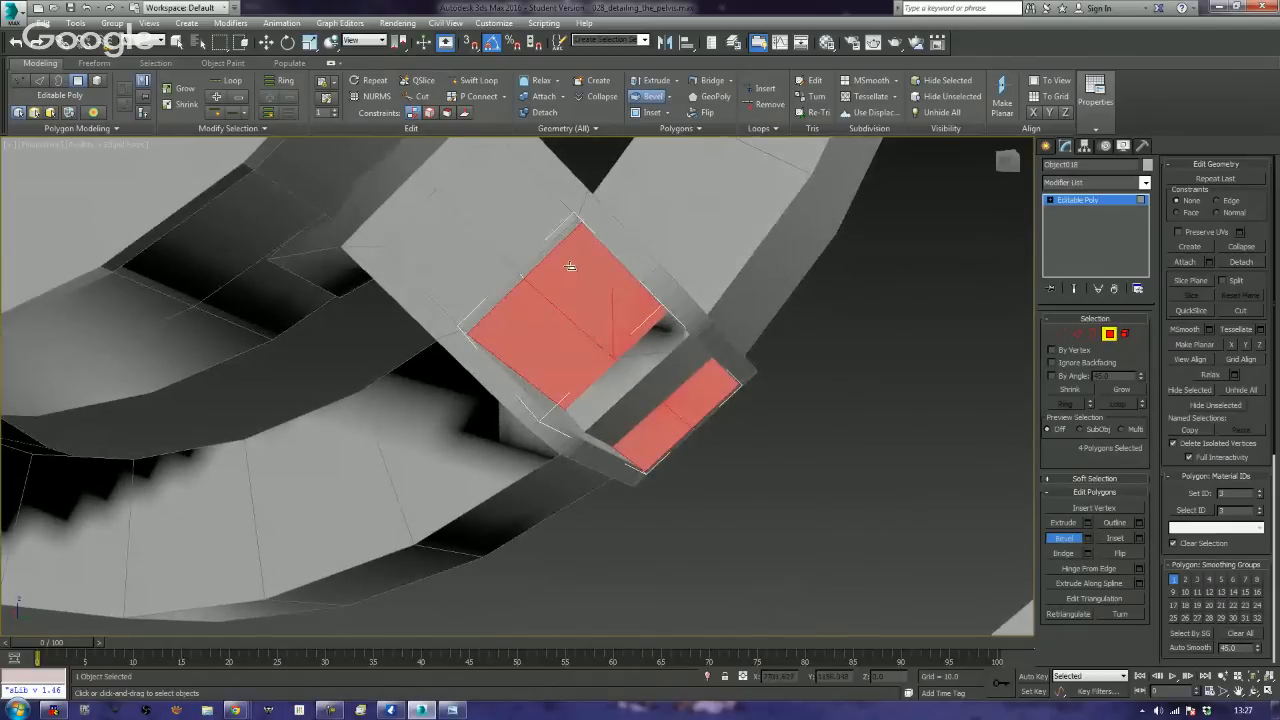
mouse_move(570, 266)
mouse_down()
mouse_move(585, 249)
mouse_move(571, 271)
mouse_move(585, 274)
mouse_up()
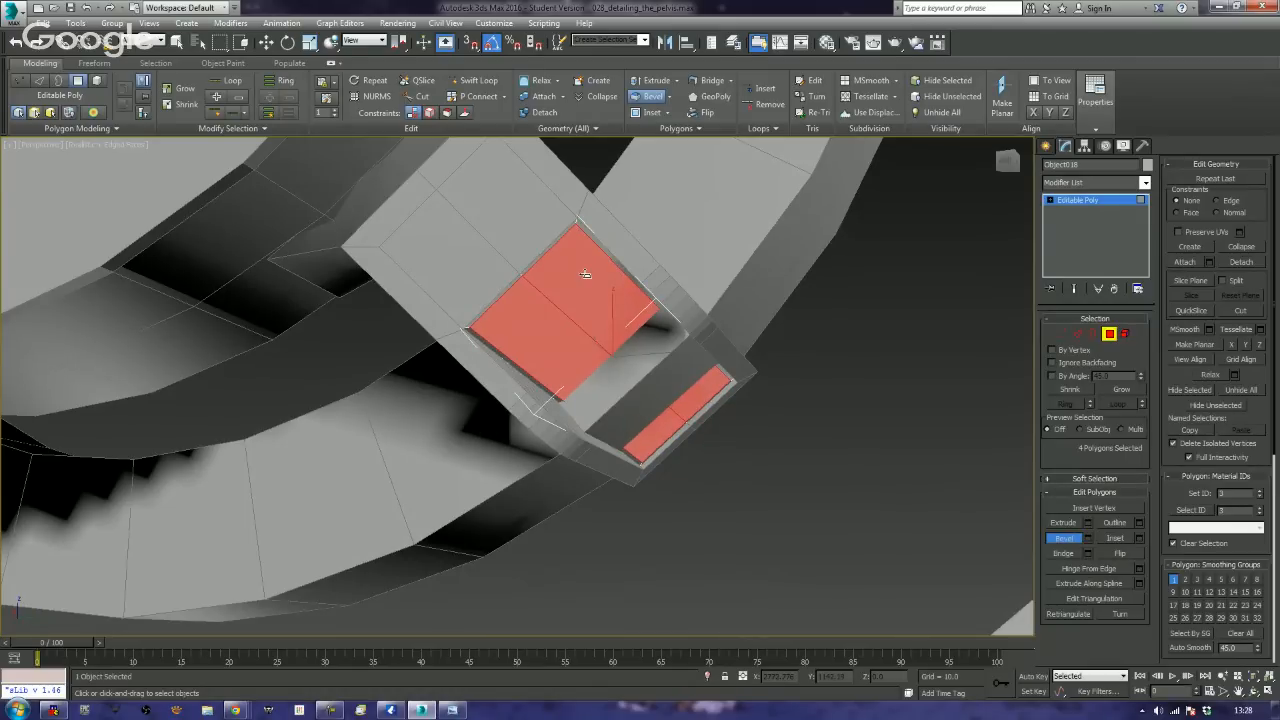
alt+middle_drag(571, 320, 593, 178)
scroll(558, 236, down, 3)
alt+middle_drag(558, 236, 623, 374)
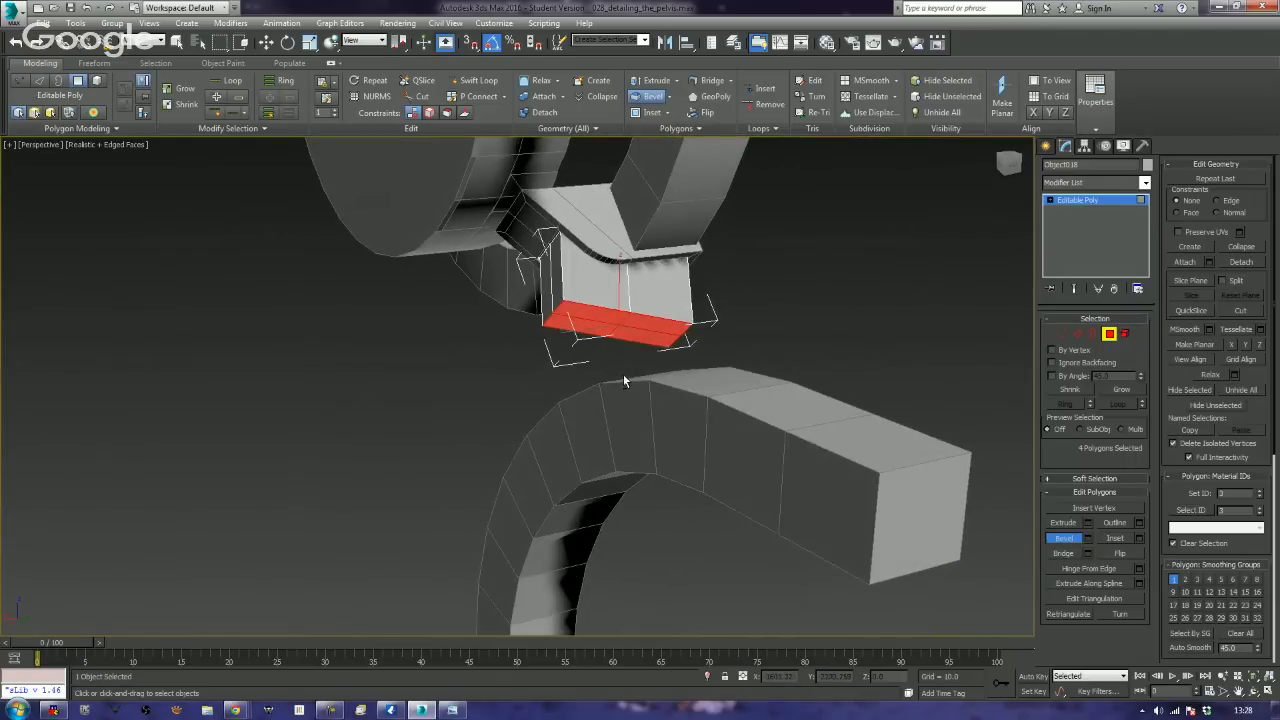
click(1108, 335)
- Clone the panel as a single copy by rotating it around the ring's centre towards the ring's lowest point
alt+middle_drag(741, 344, 596, 278)
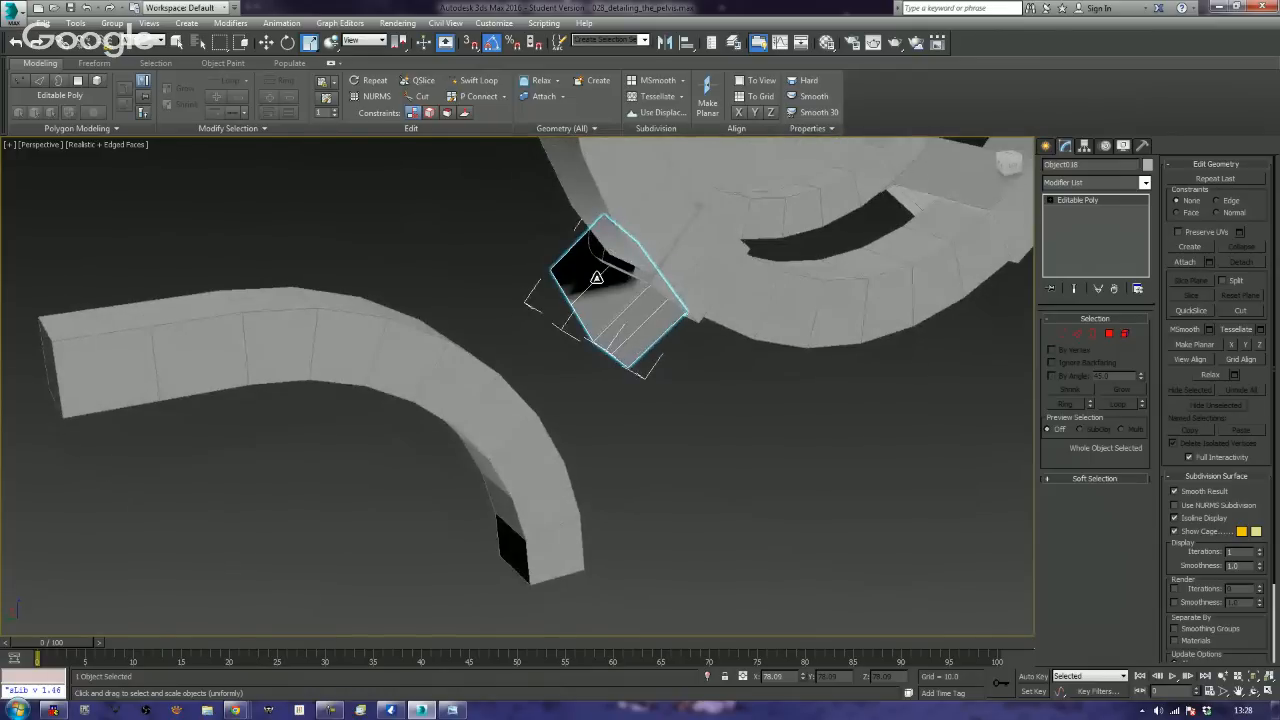
click(286, 44)
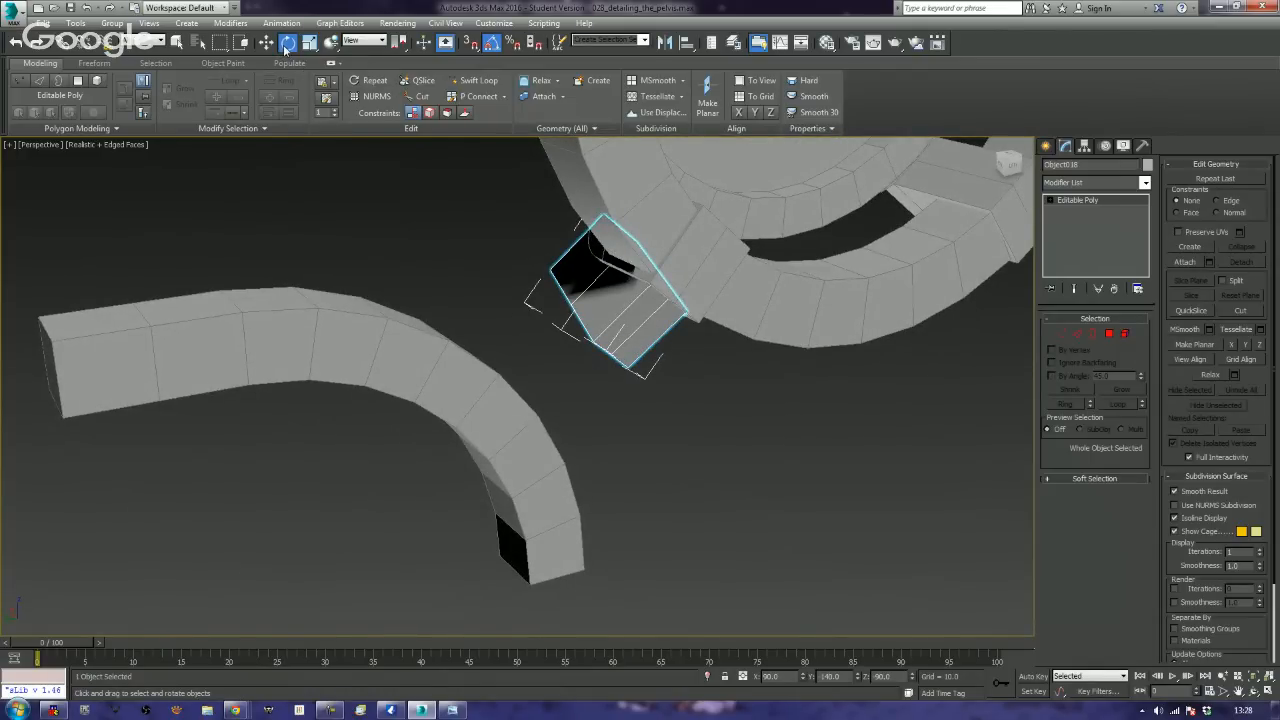
click(242, 43)
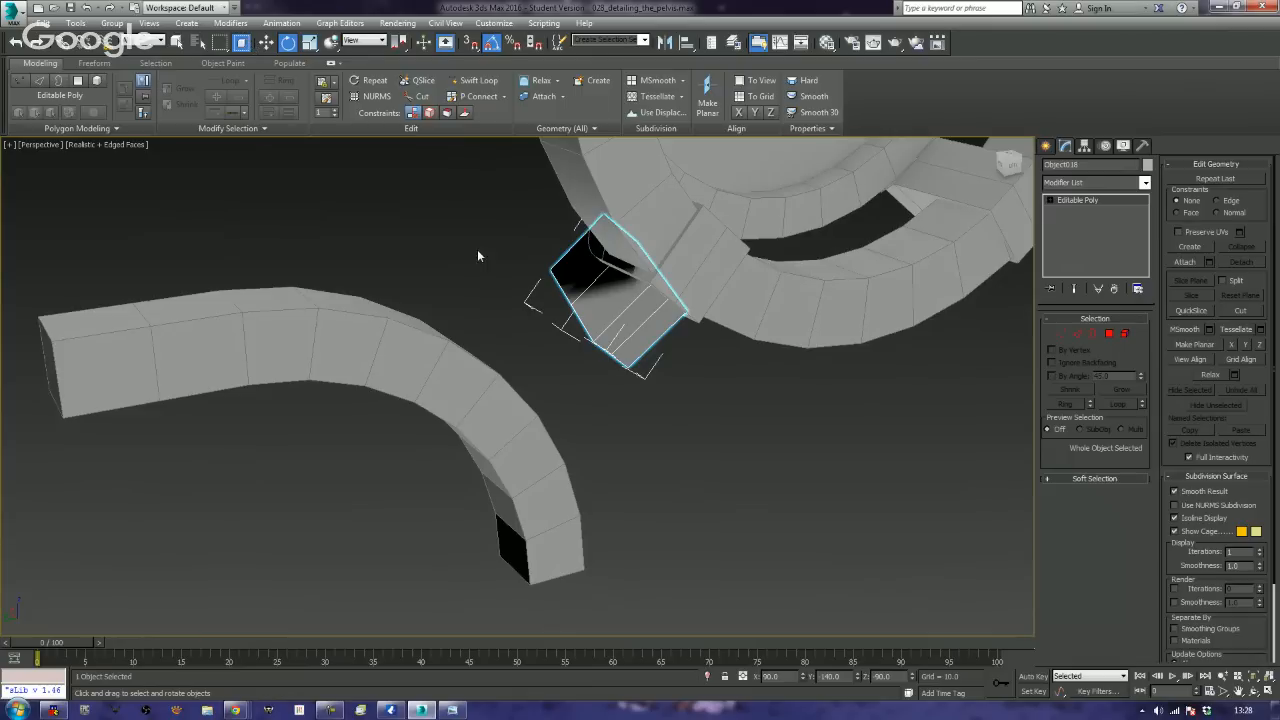
scroll(479, 304, down, 3)
key(w)
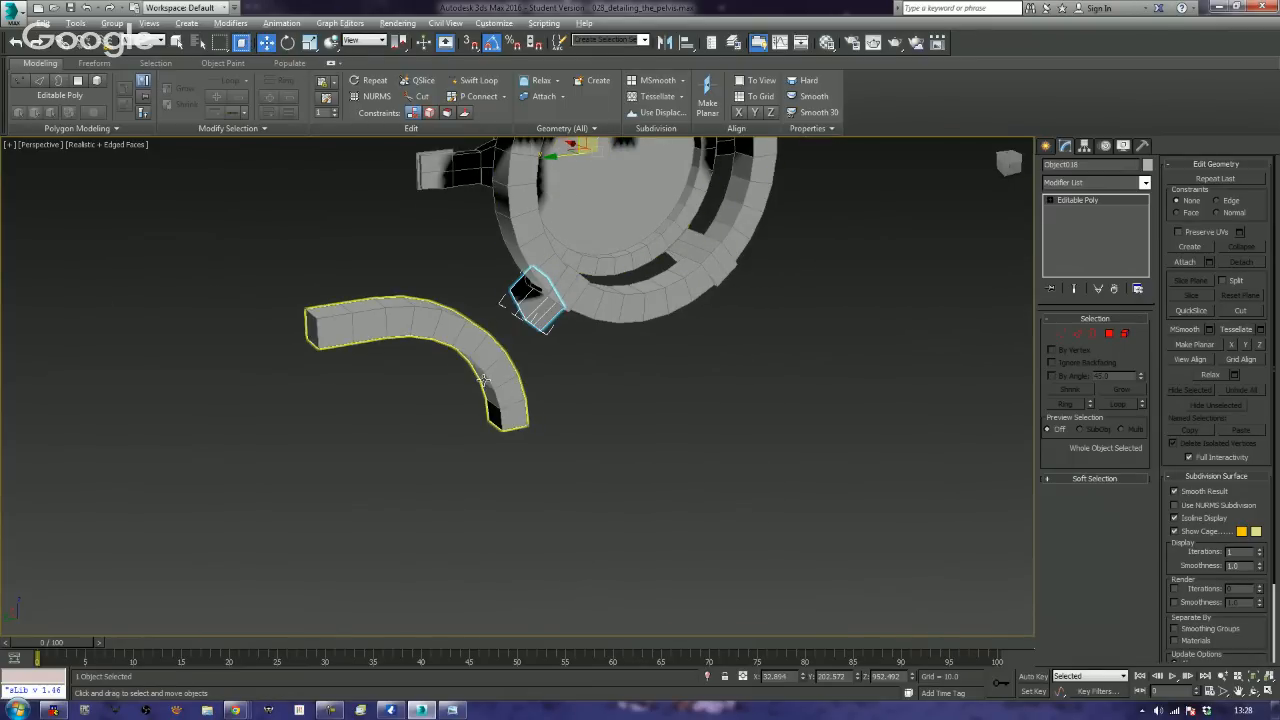
alt+middle_drag(483, 380, 644, 468)
scroll(609, 497, down, 5)
key(e)
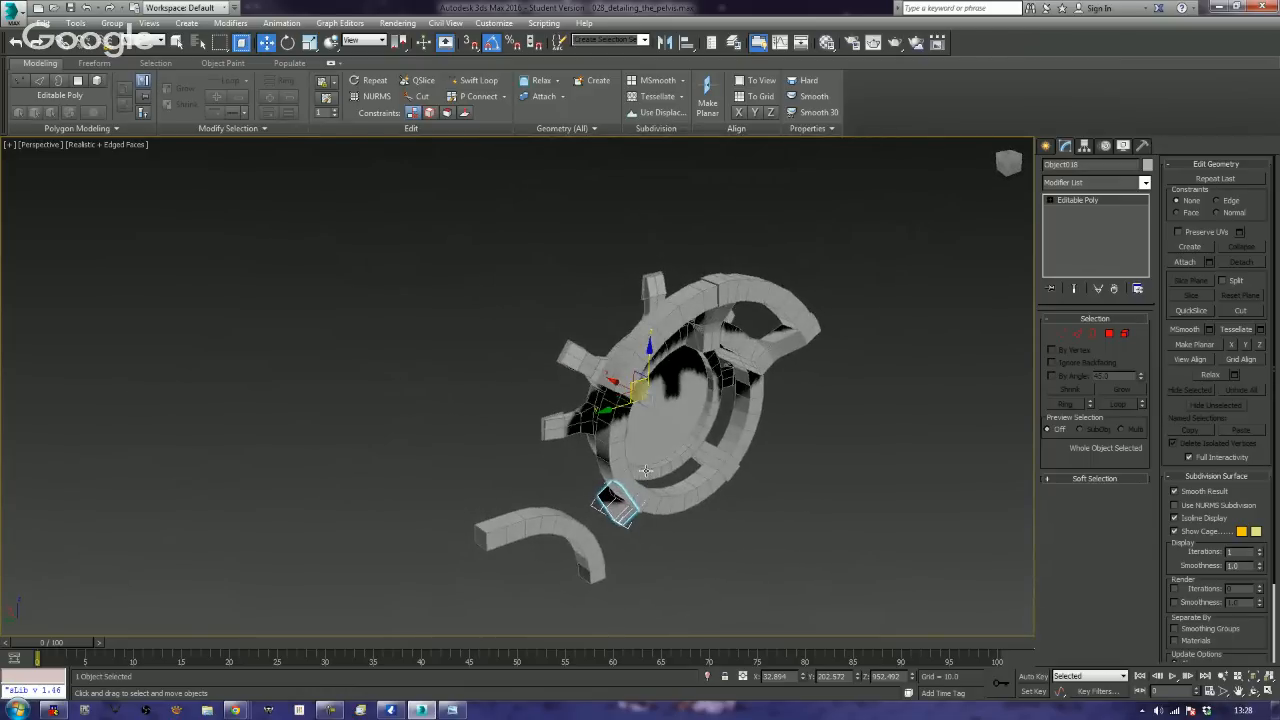
shift+drag(611, 381, 609, 406)
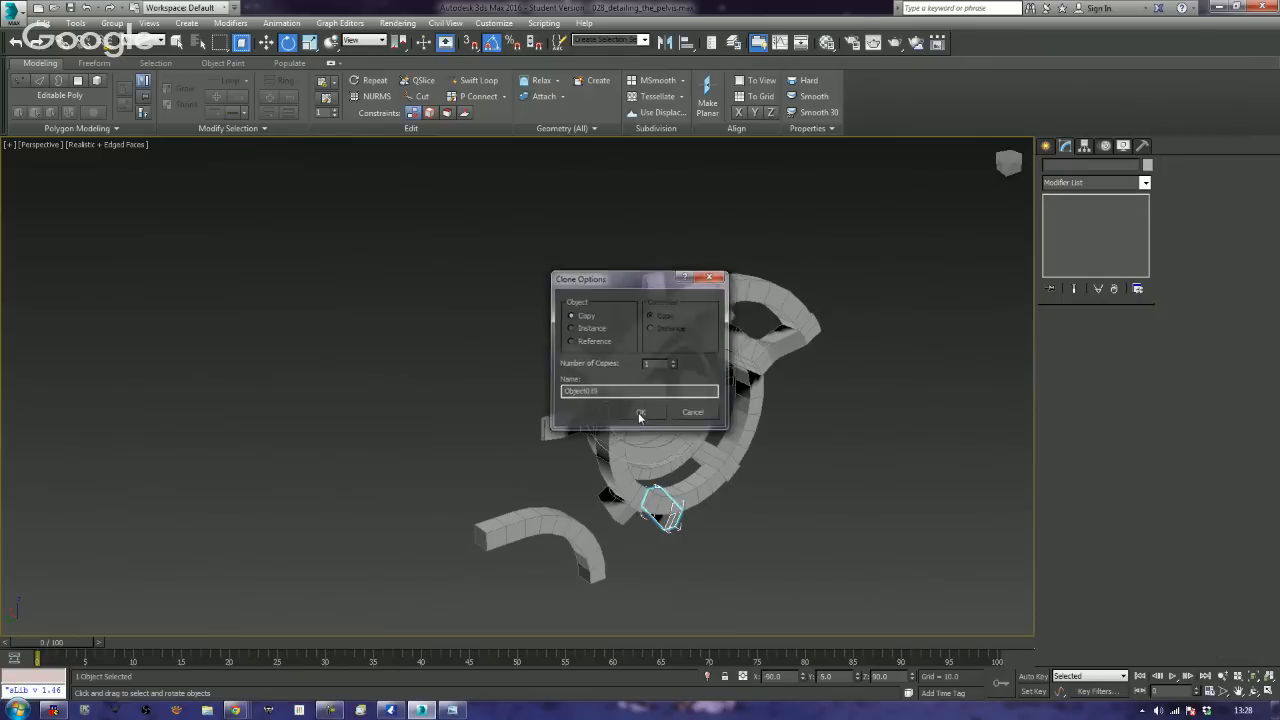
click(640, 414)
- In the left view, rotate the panel copy around the ring's centre until it sits upright directly beneath it
key(f)
key(z)
scroll(689, 447, down, 6)
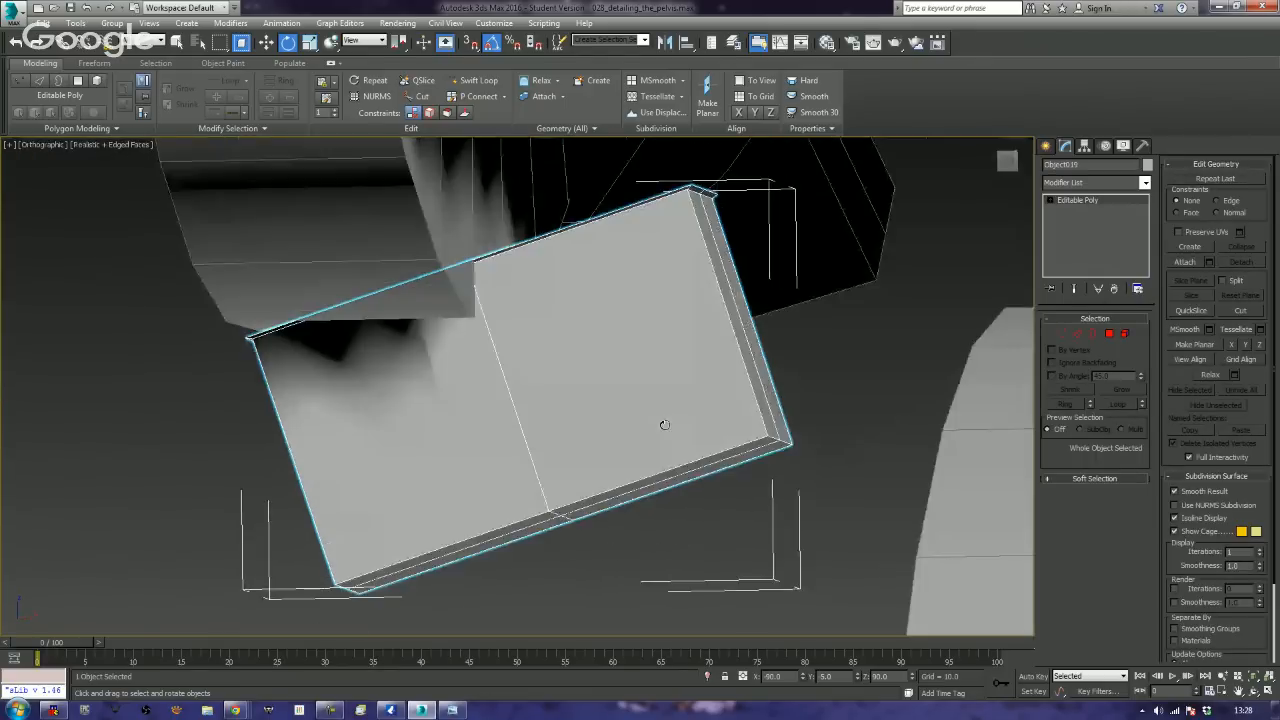
key(l)
key(z)
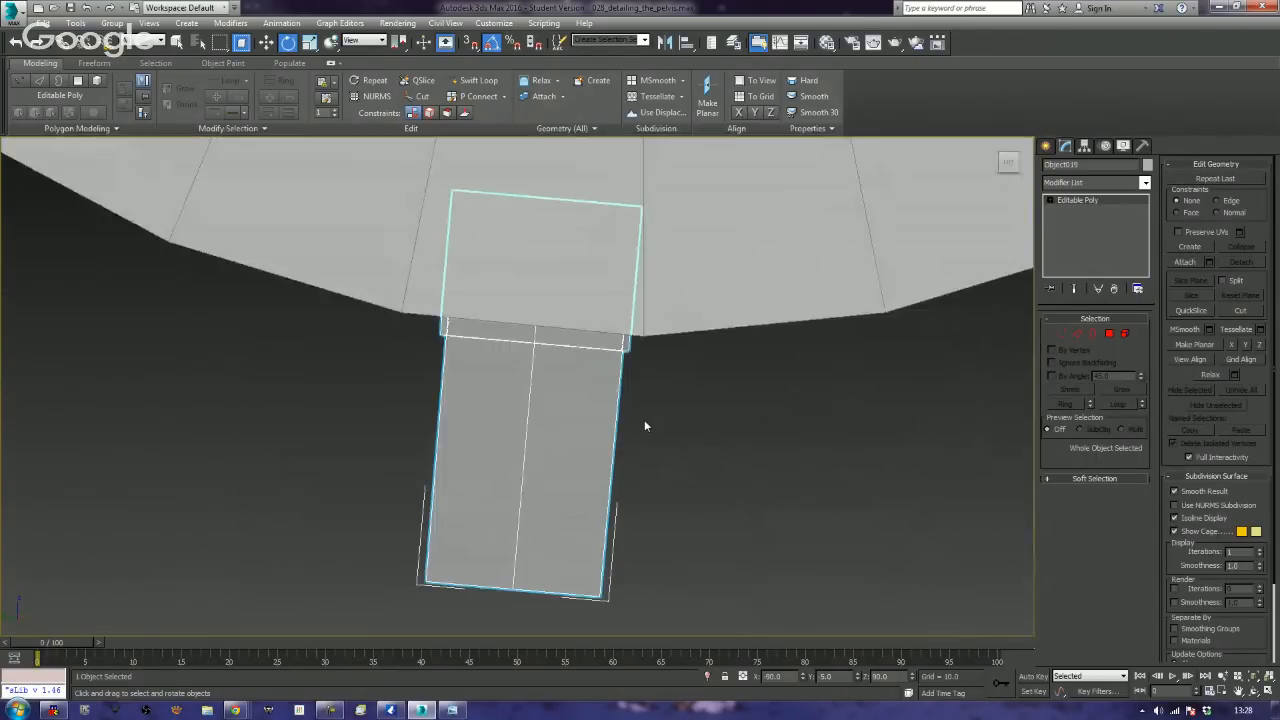
scroll(626, 400, down, 5)
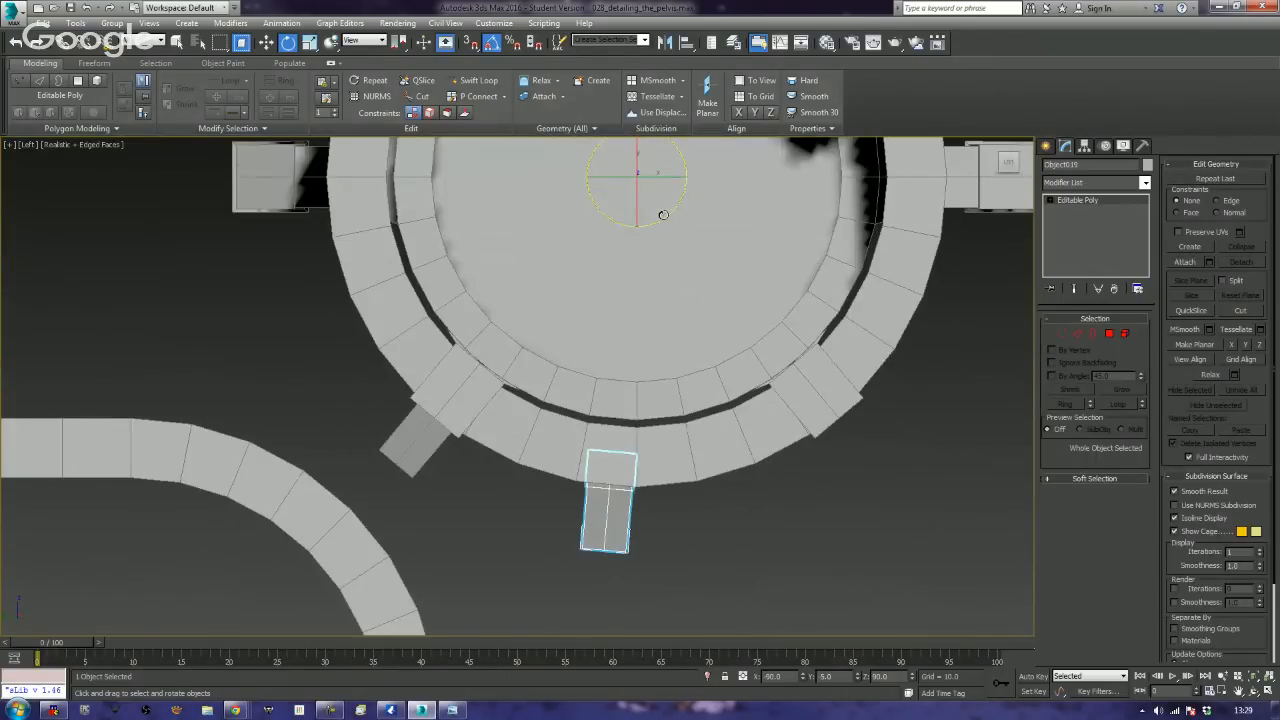
drag(663, 209, 663, 214)
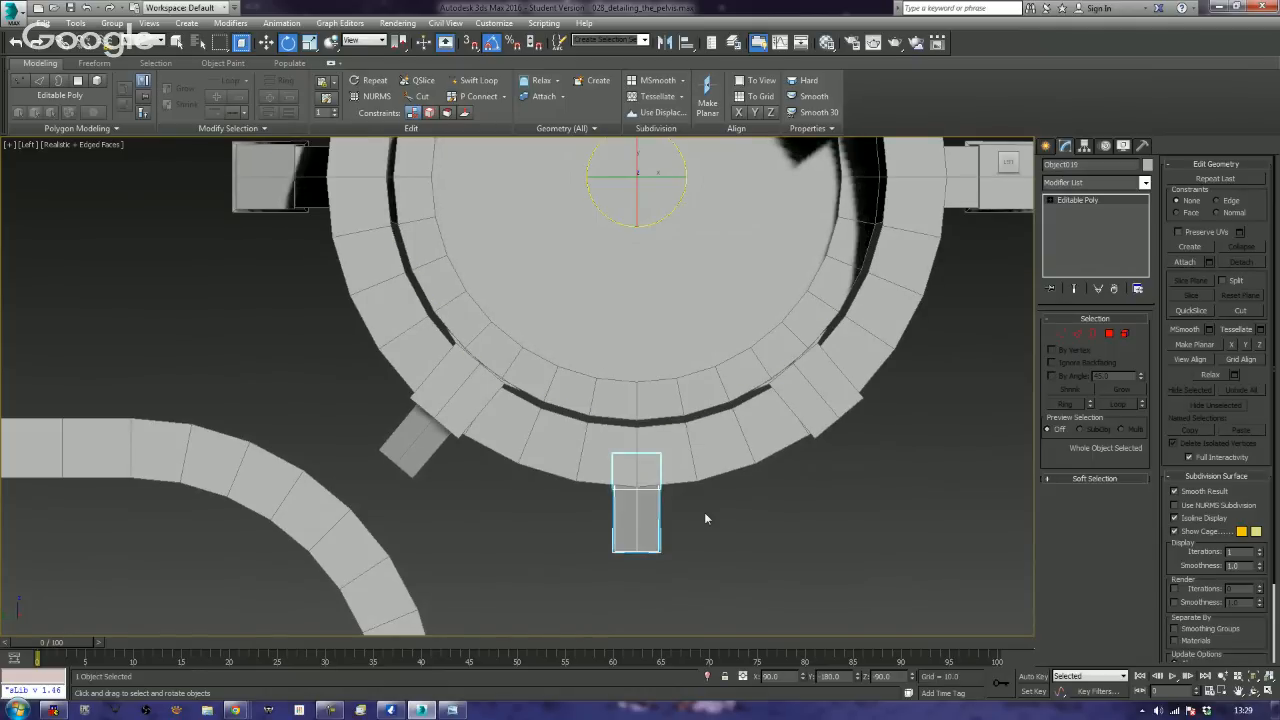
key(z)
mouse_move(706, 517)
alt+middle_down()
mouse_move(571, 522)
mouse_move(580, 517)
alt+middle_up()
key(shift+z)
key(shift+z)
key(shift+z)
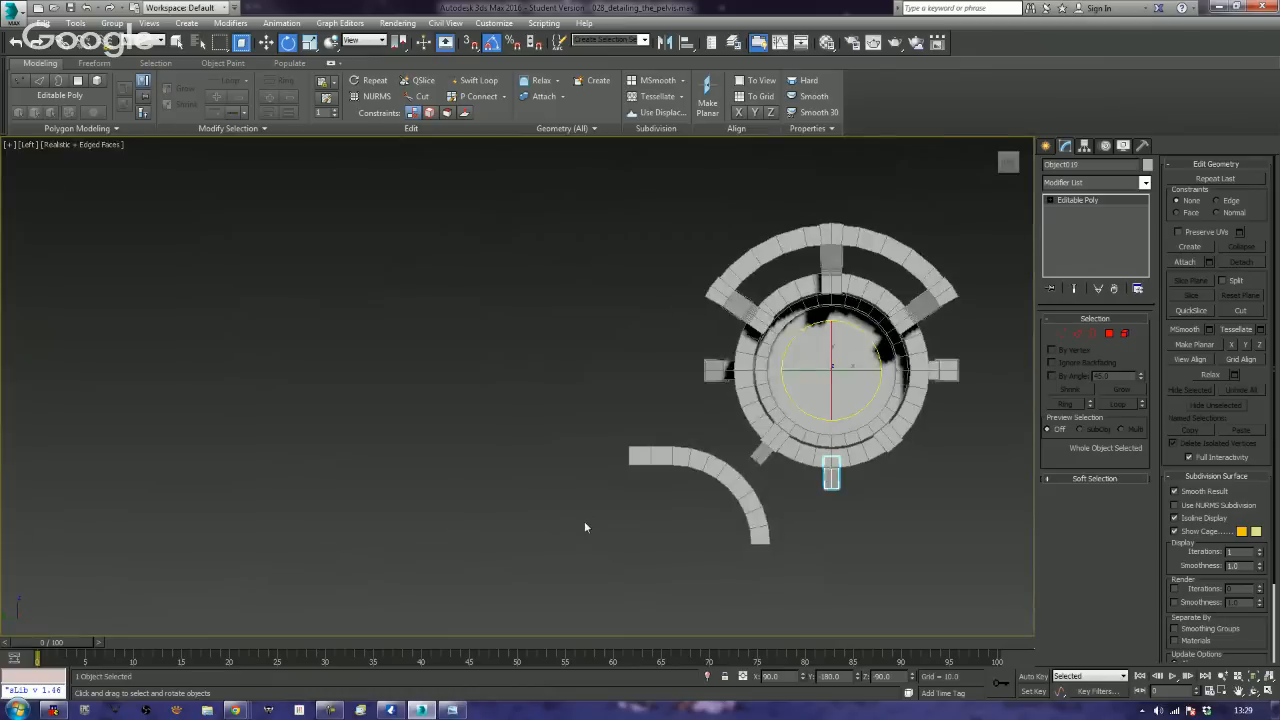
- In the front view, shift the panel copy's lower vertices towards the curved arm and line them up as a level bottom edge
key(f)
key(z)
scroll(572, 527, down, 6)
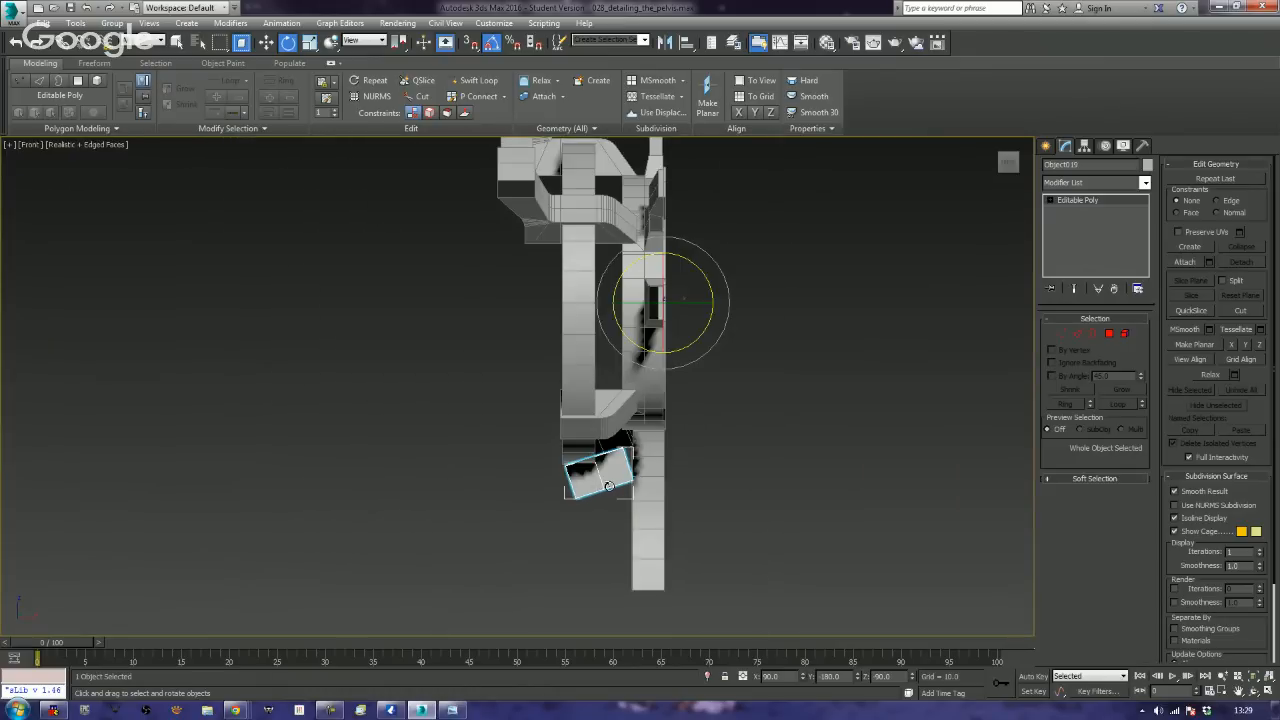
scroll(608, 486, up, 6)
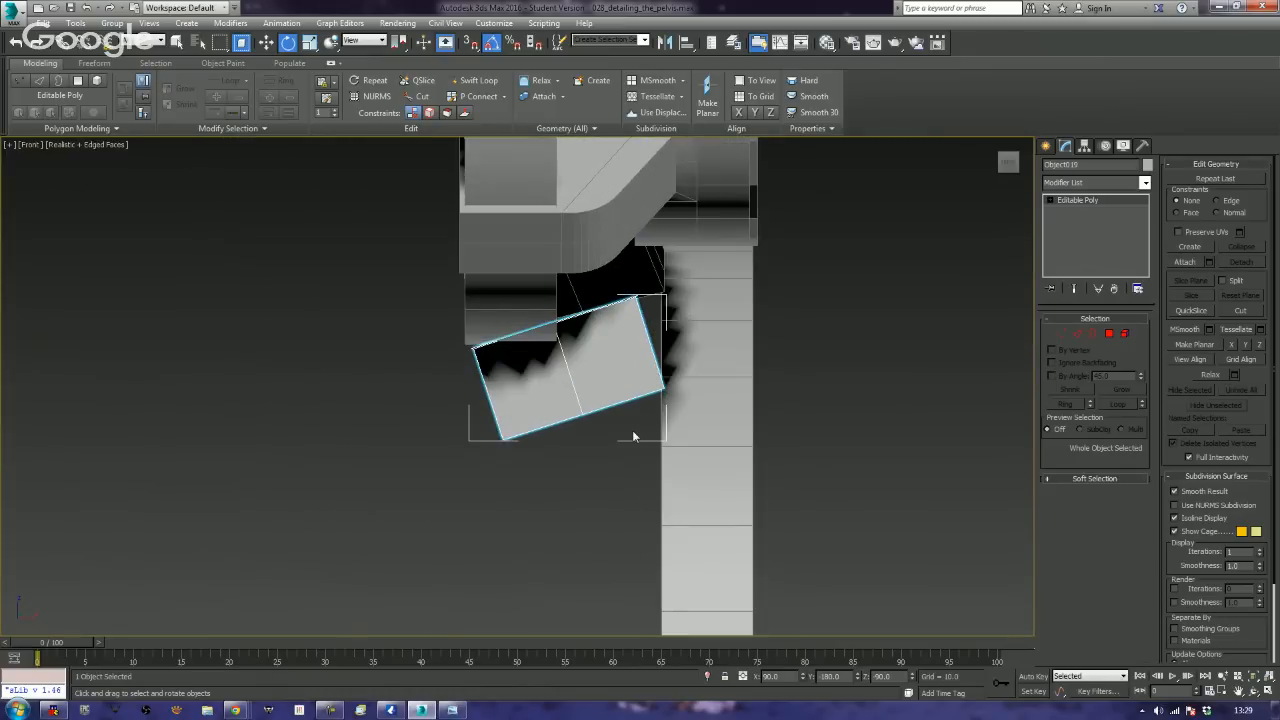
mouse_move(633, 436)
middle_down()
mouse_move(628, 426)
mouse_move(628, 439)
middle_up()
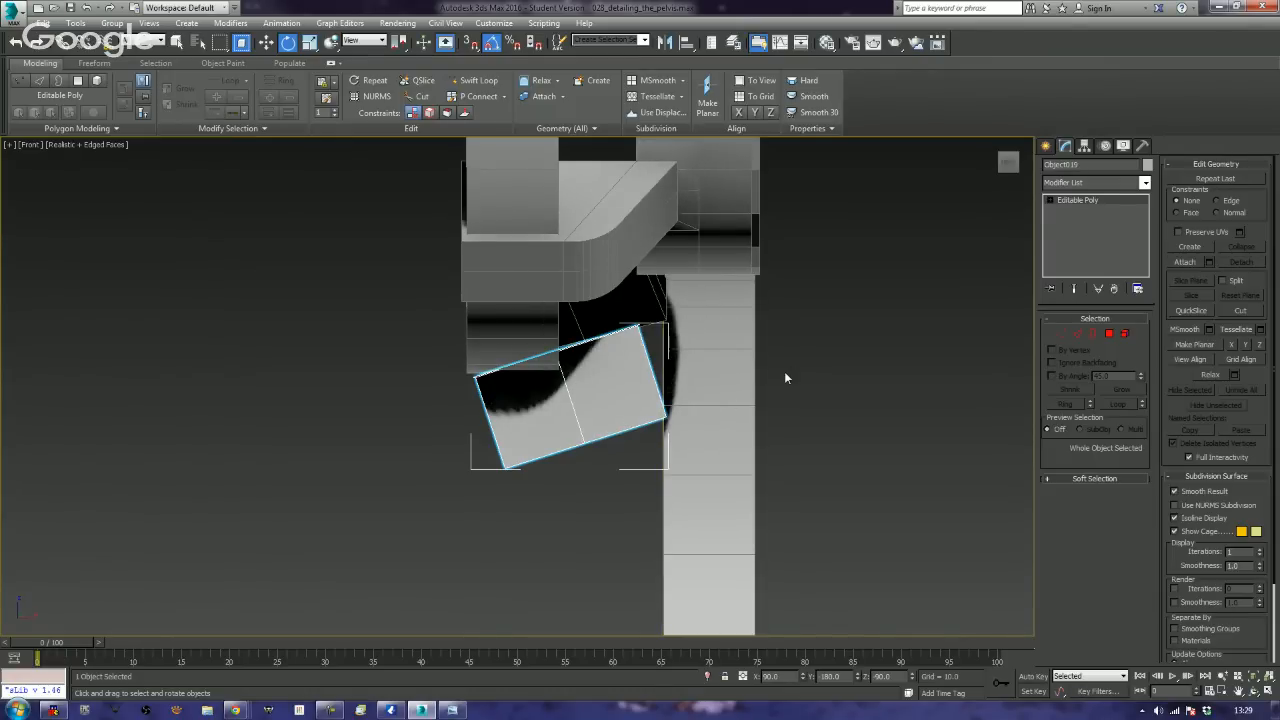
click(1062, 332)
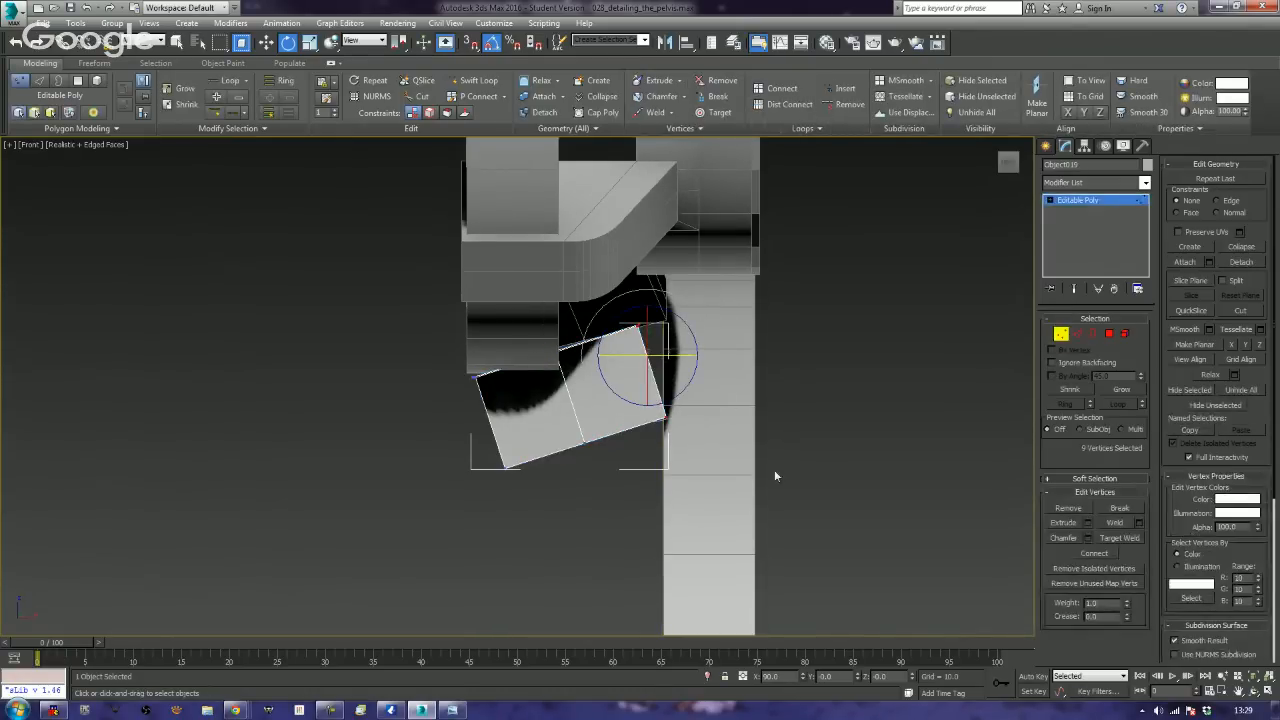
drag(643, 410, 792, 413)
key(w)
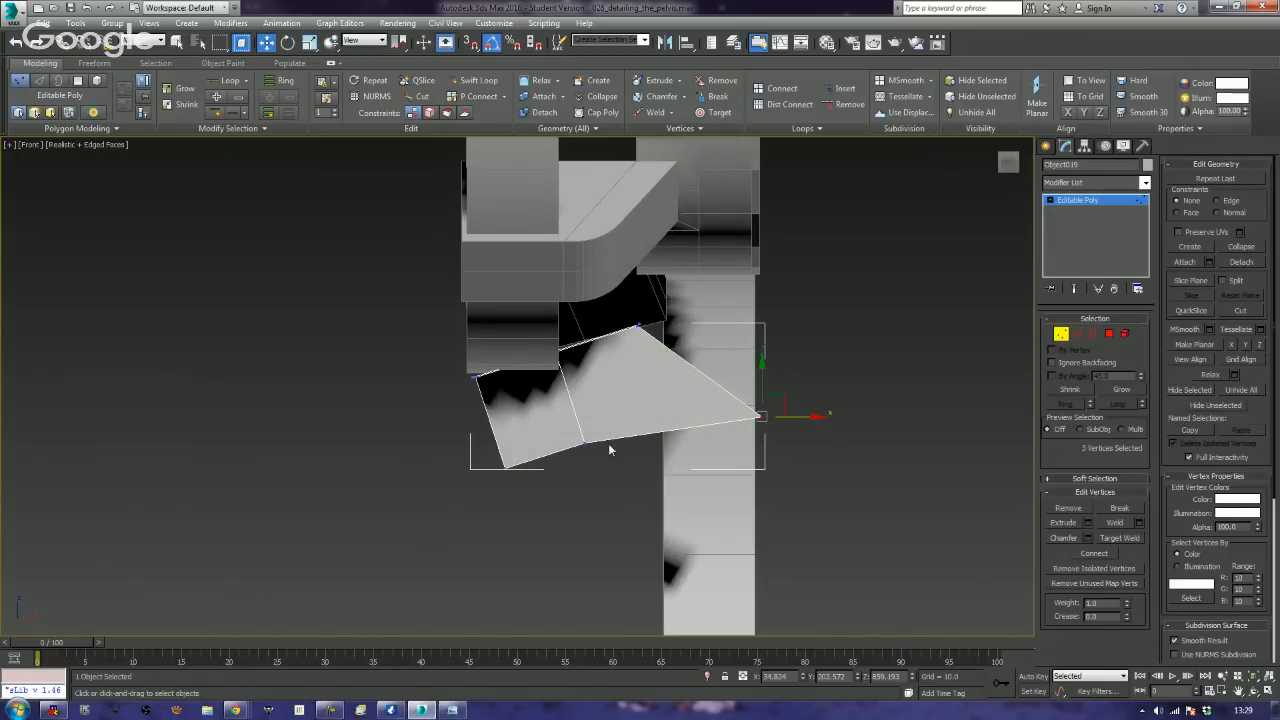
click(586, 441)
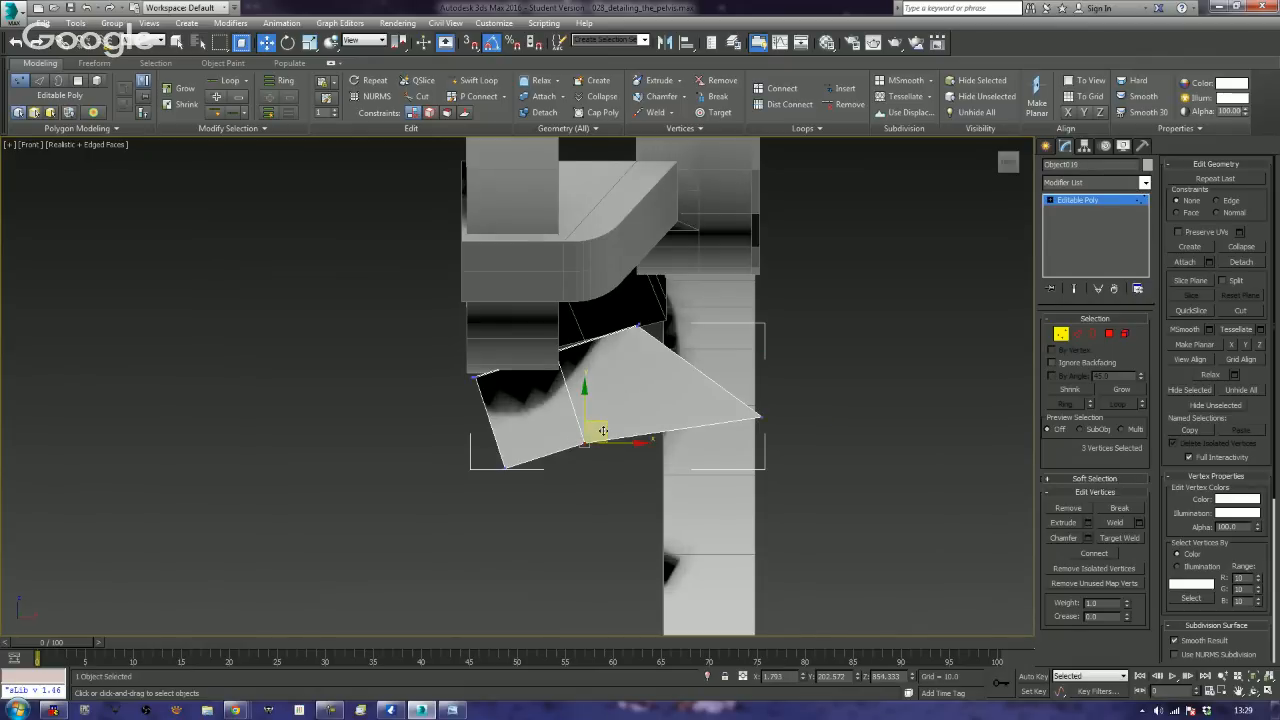
drag(604, 430, 679, 404)
drag(477, 491, 584, 399)
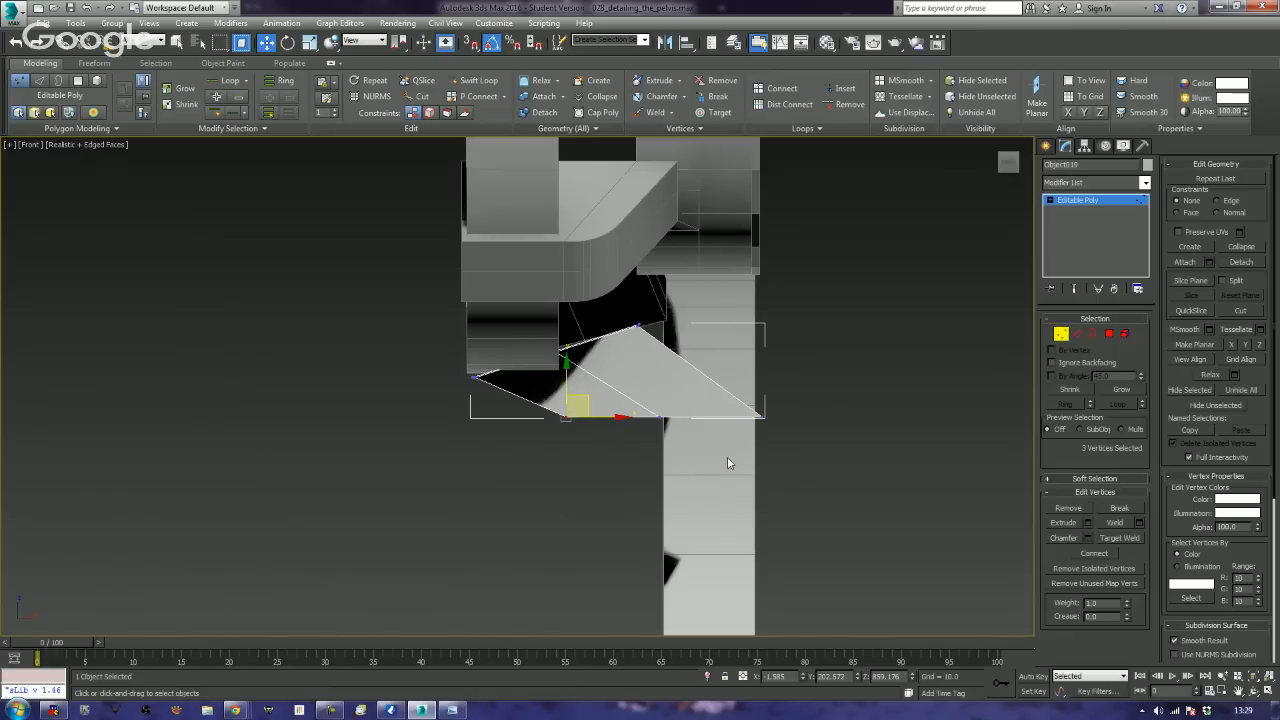
- Extrude the four bottom polygons of the panel copy downward by about 25 units
click(1109, 333)
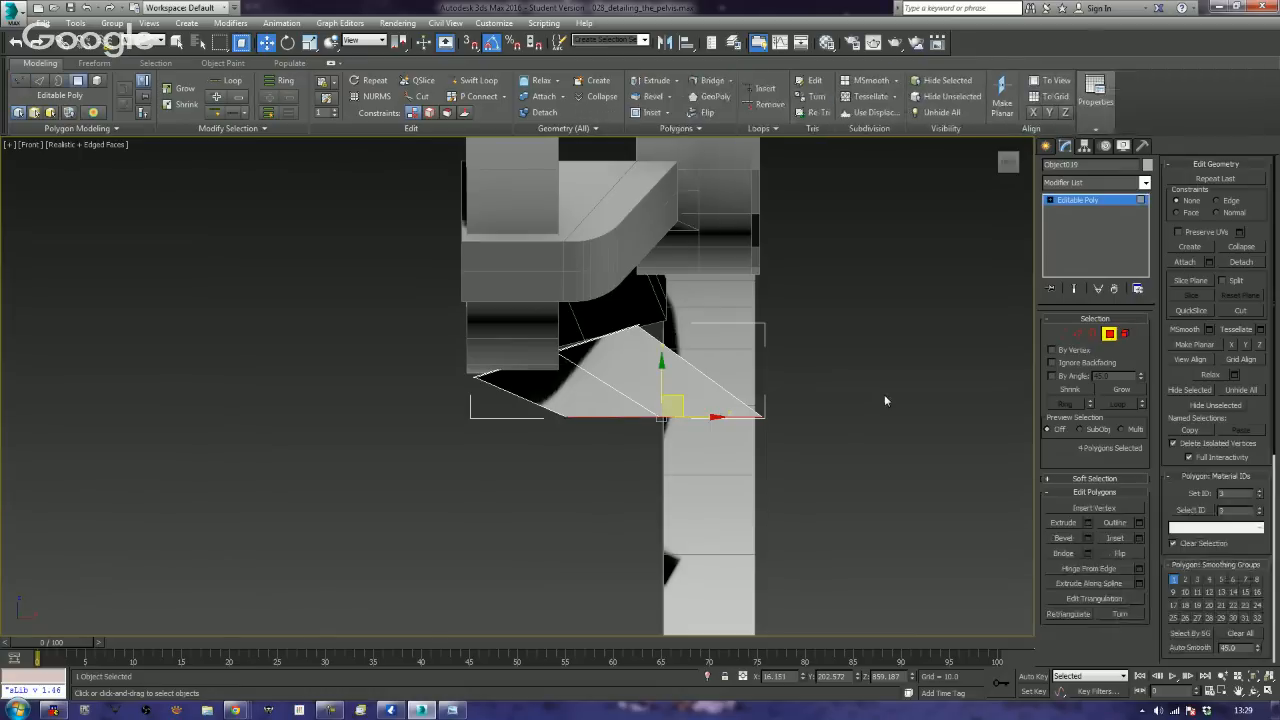
click(1063, 522)
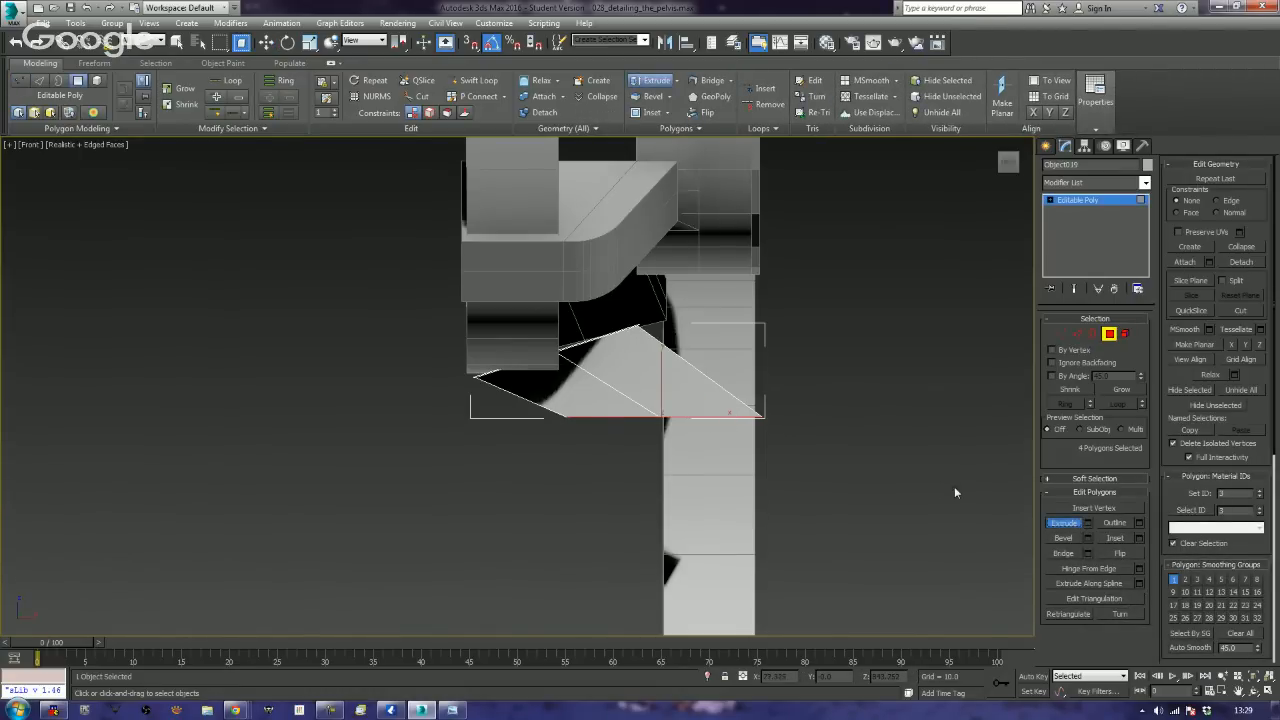
click(1088, 523)
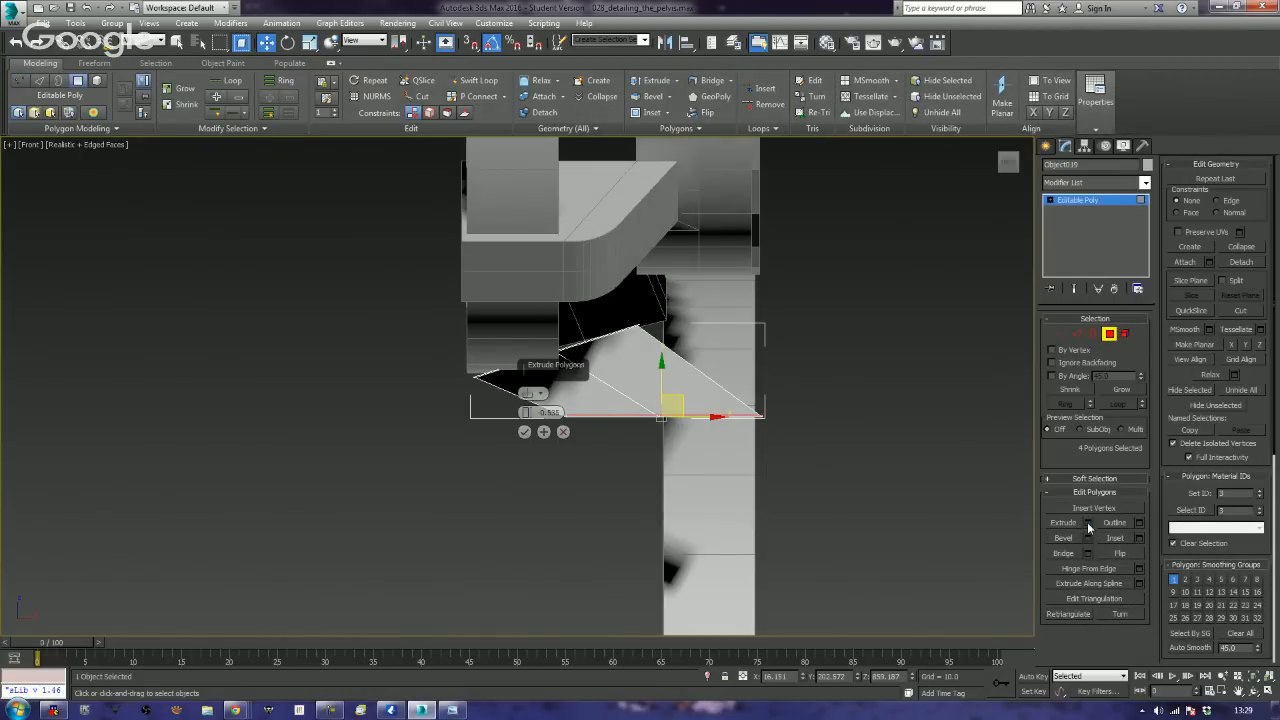
drag(527, 413, 552, 273)
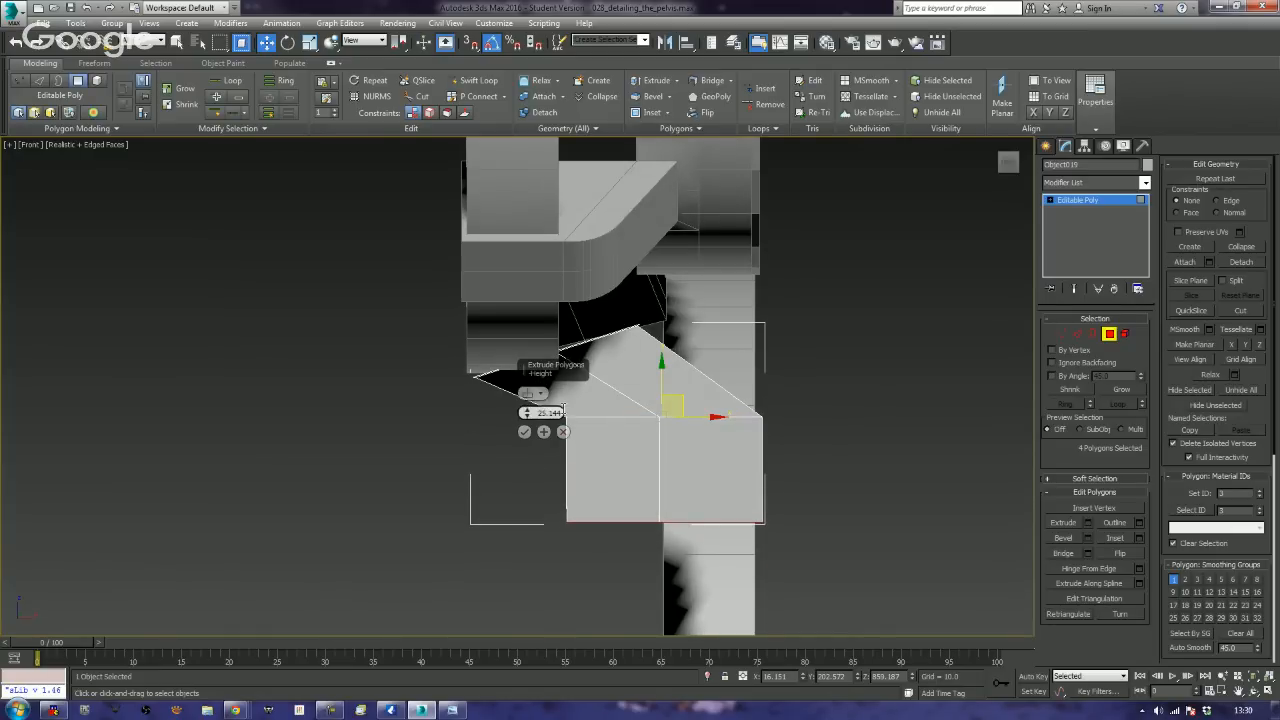
- Extrude the bracket's four selected lower polygons by 25.144 and shift the left and centre vertices of its bottom and middle rows inward
click(524, 432)
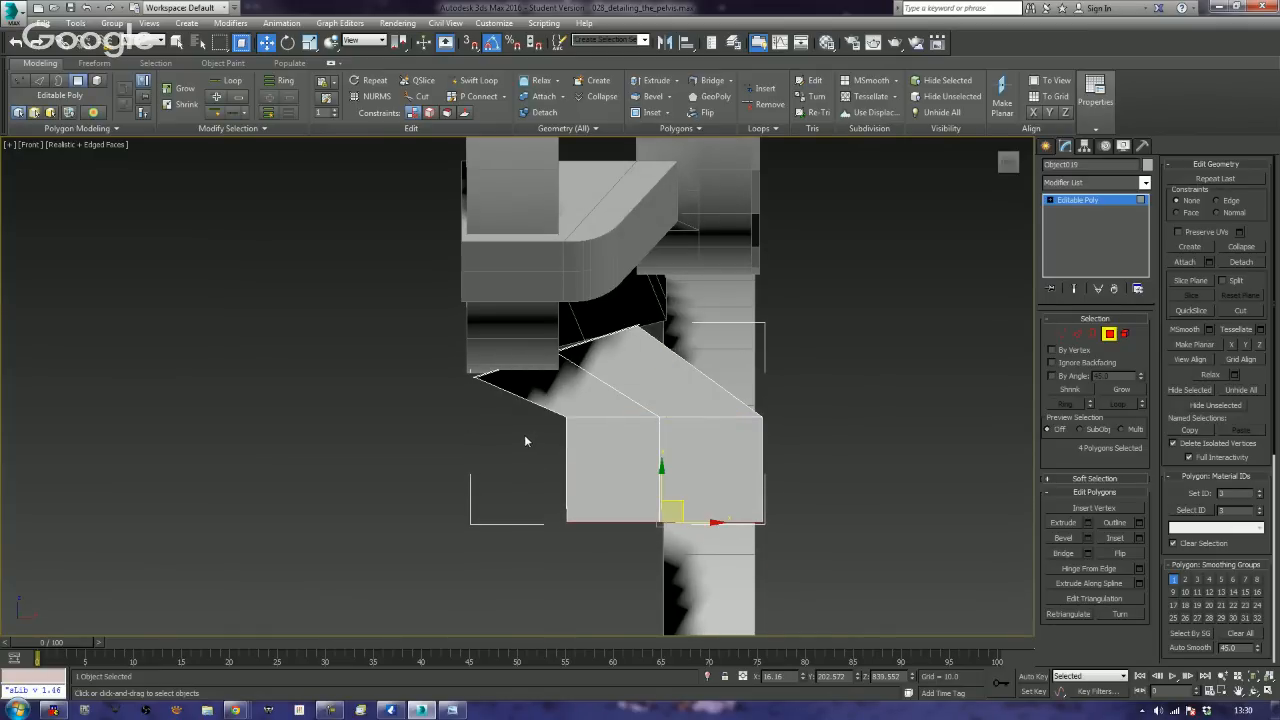
click(1061, 337)
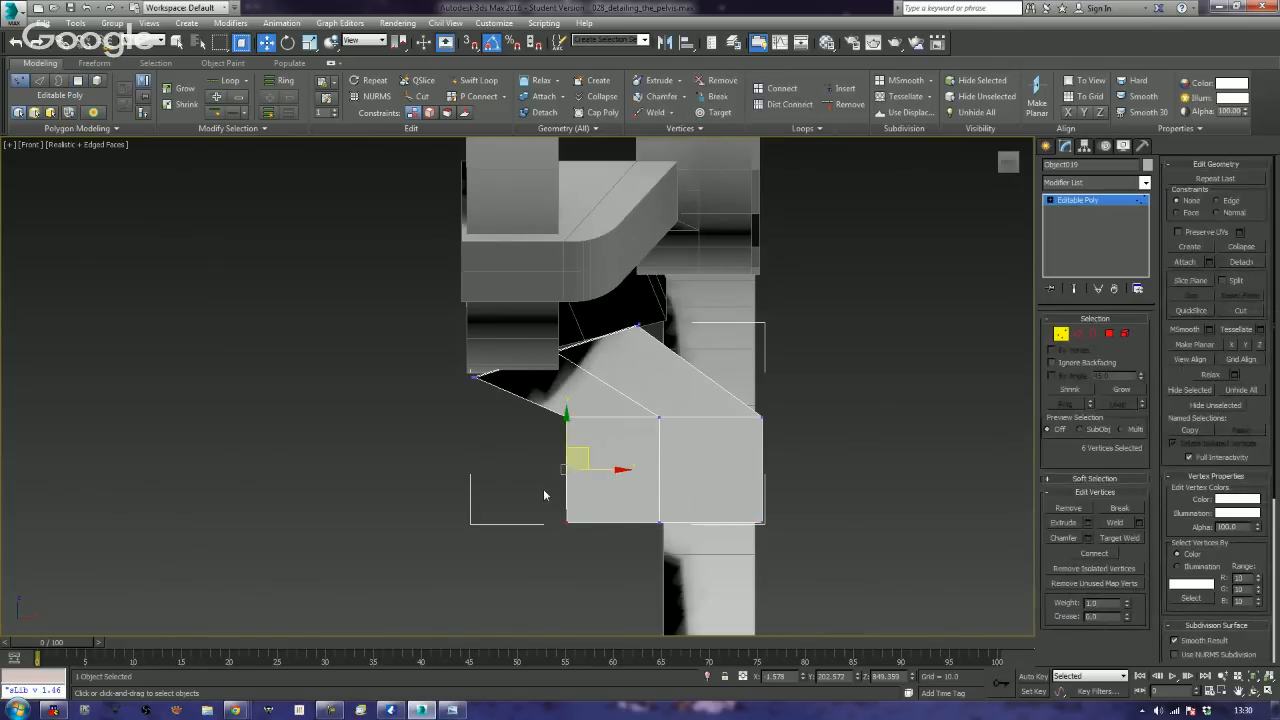
drag(543, 490, 731, 527)
click(645, 528)
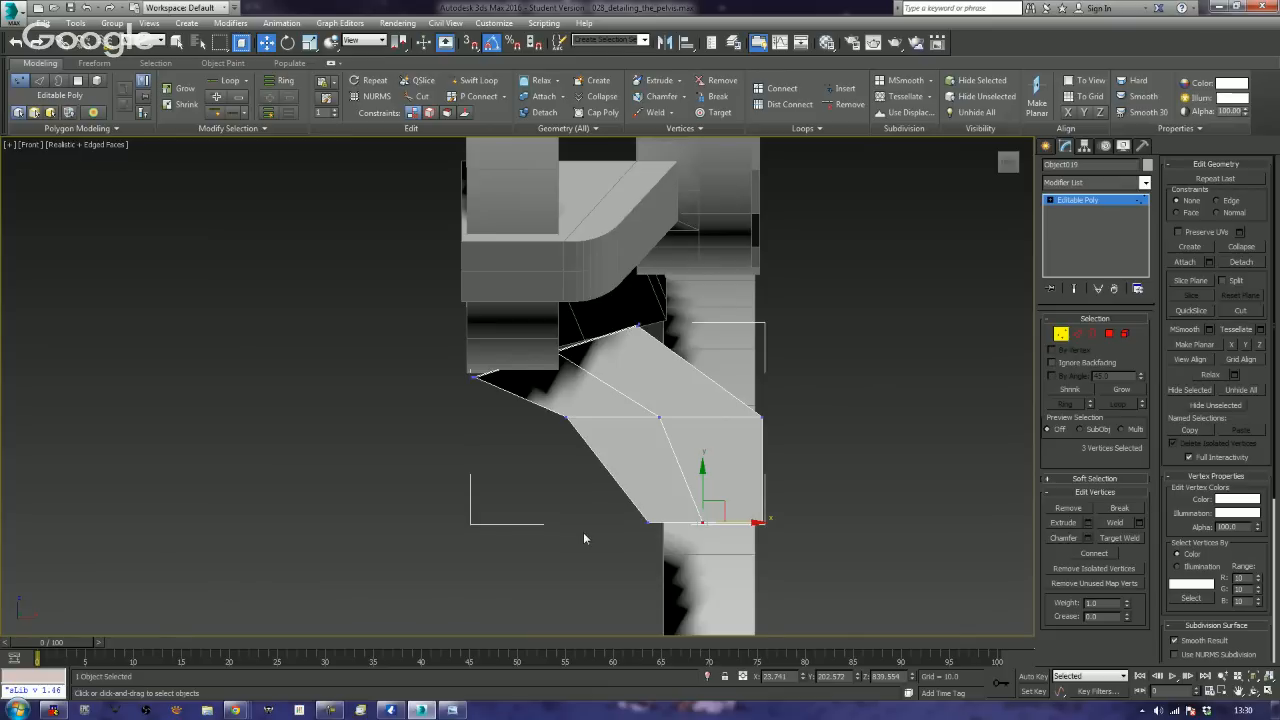
drag(608, 511, 687, 521)
click(563, 557)
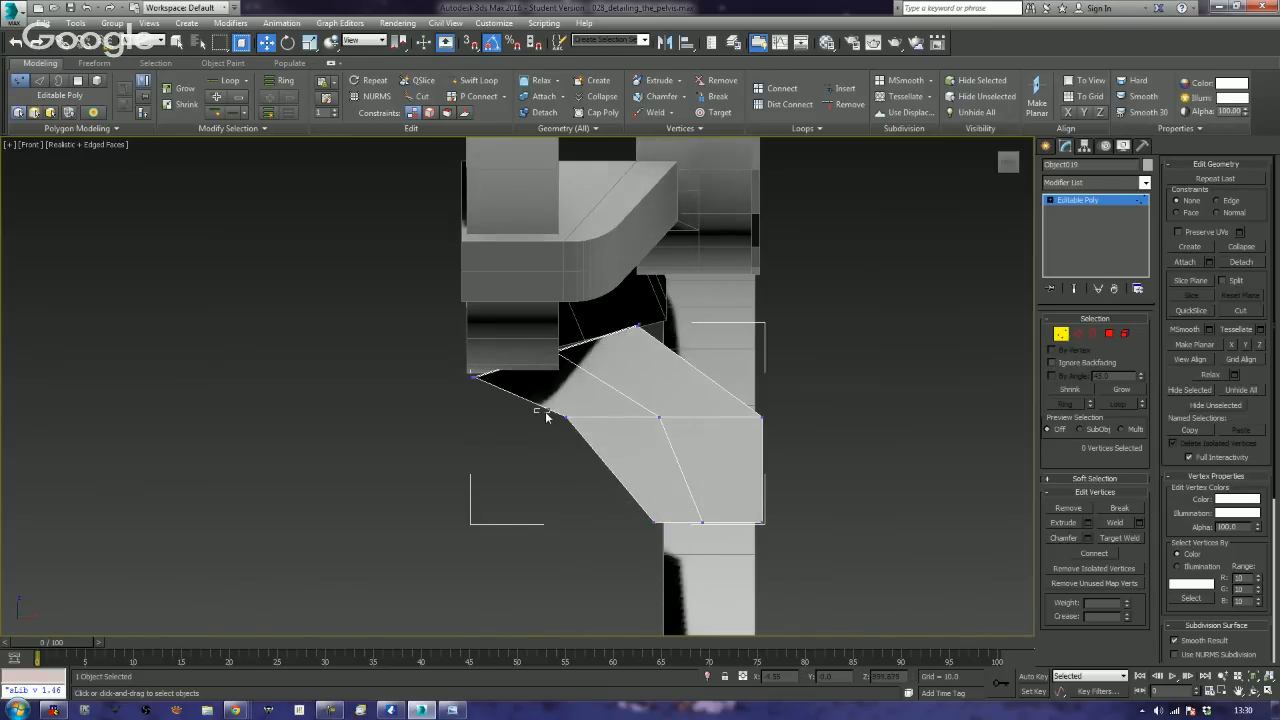
drag(546, 417, 690, 415)
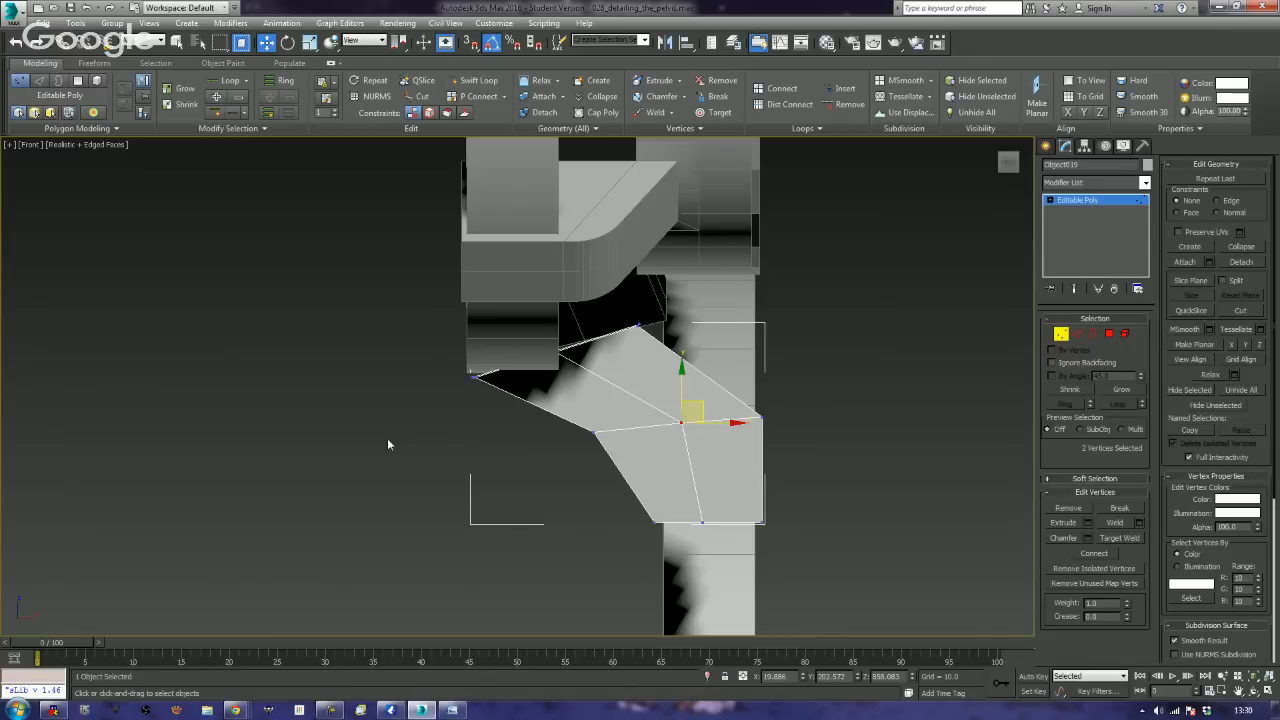
- Finish vertex editing on the bracket and frame the whole ring assembly in the Left view
key(p)
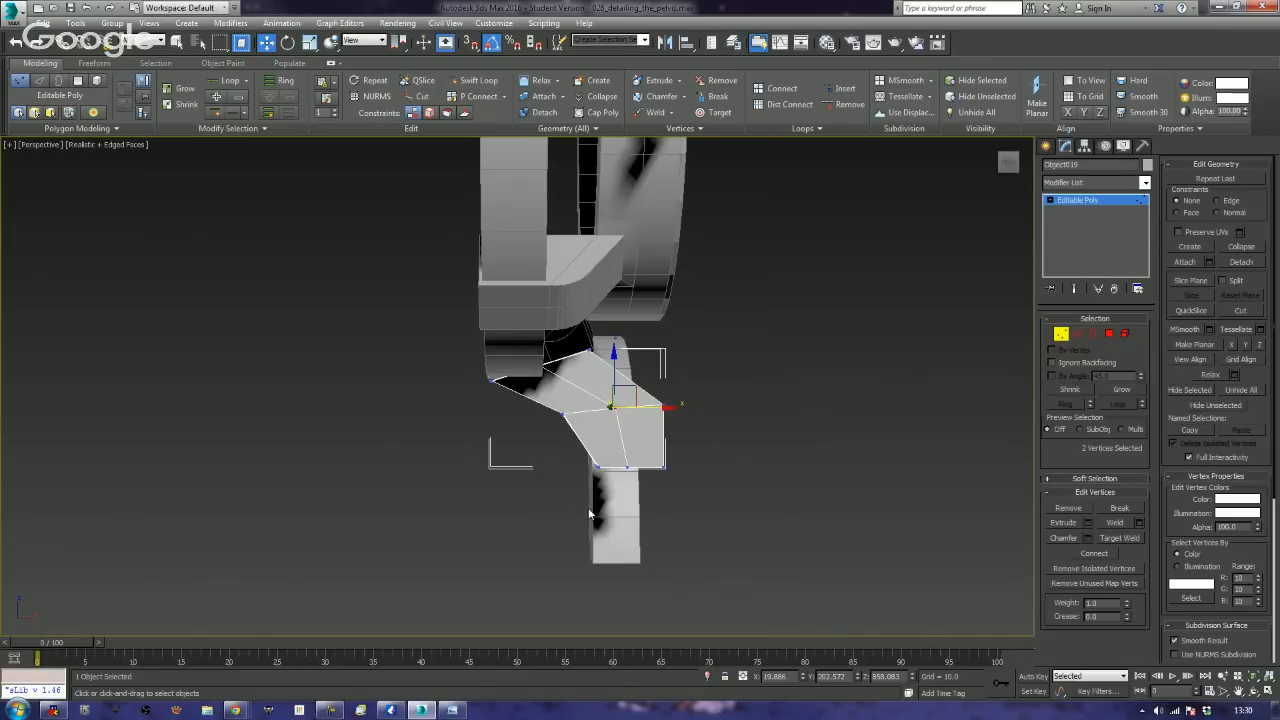
key(t)
key(z)
scroll(557, 458, down, 3)
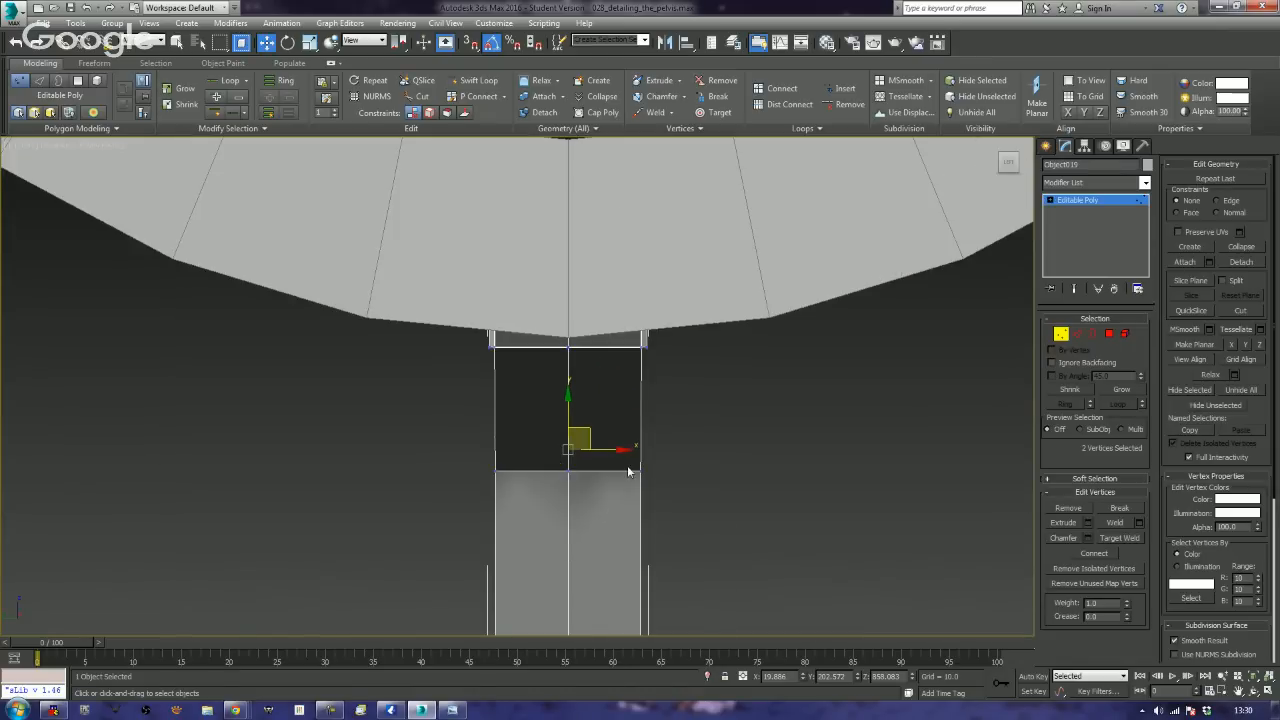
scroll(628, 471, down, 10)
click(572, 574)
middle_drag(572, 574, 590, 532)
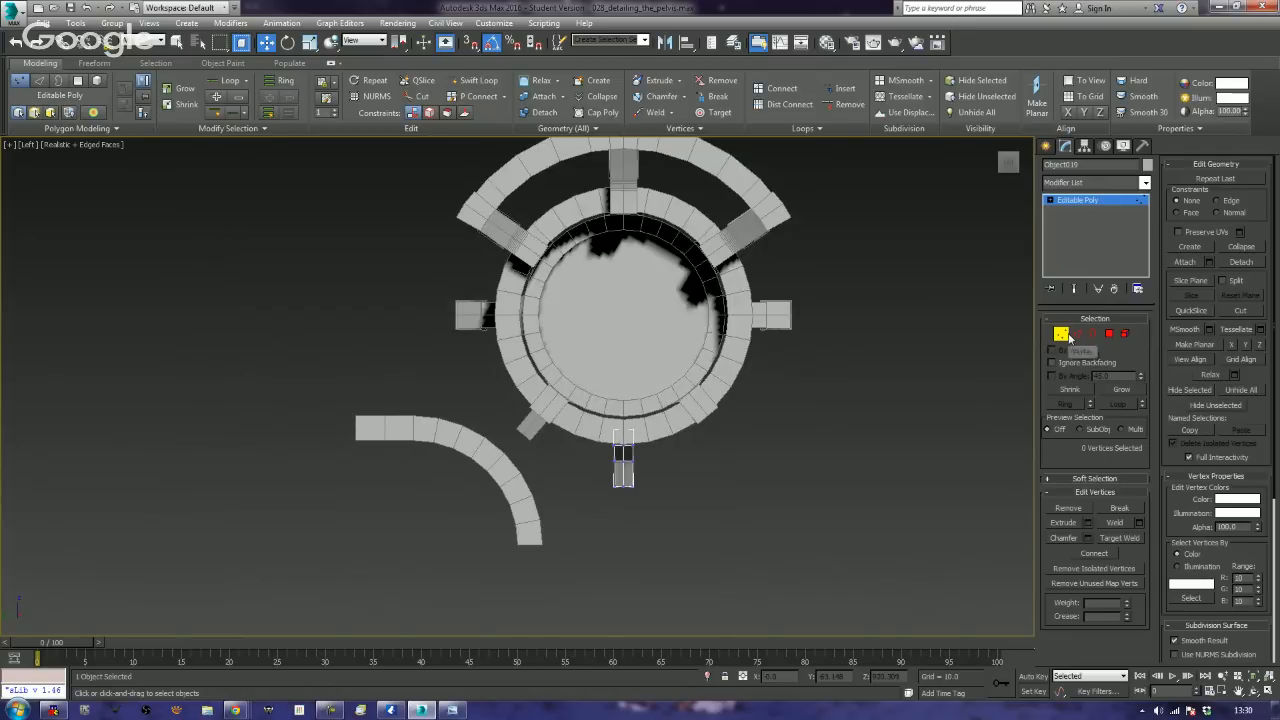
click(1061, 333)
- Measure the angle between the diagonal tab and the bottom tab by rotating trial copies about the ring centre and discarding them
click(537, 425)
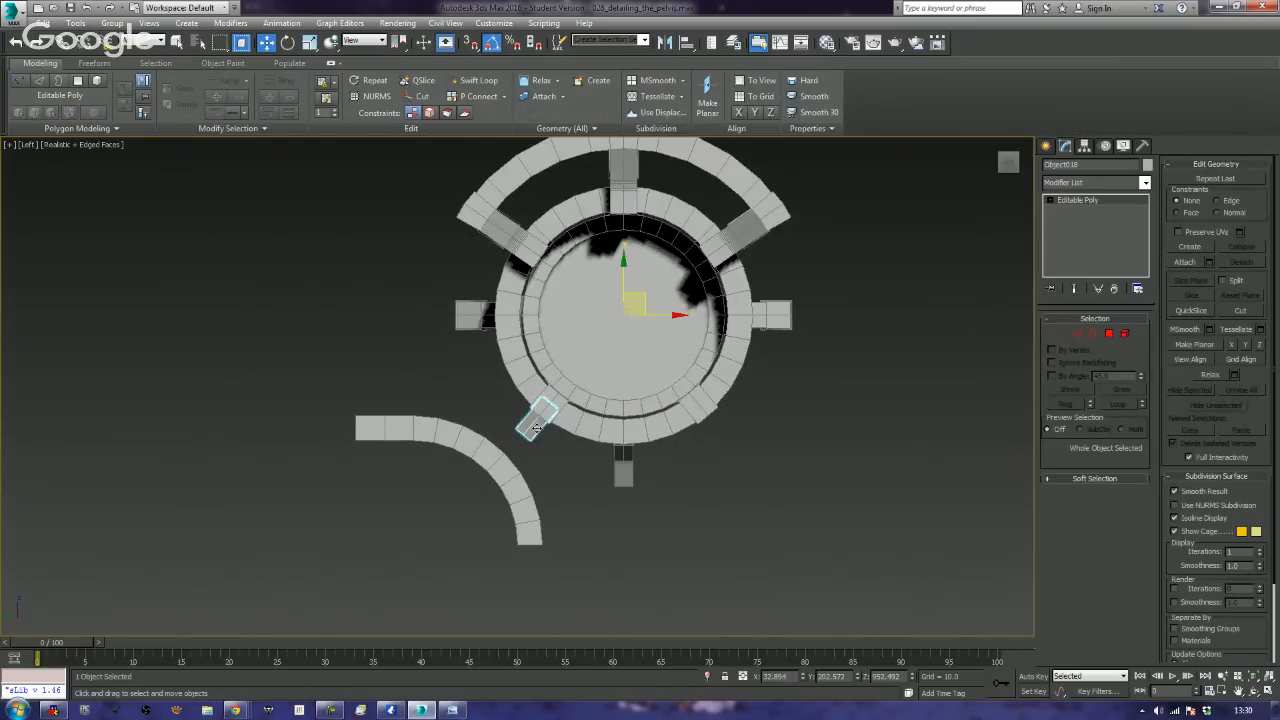
key(e)
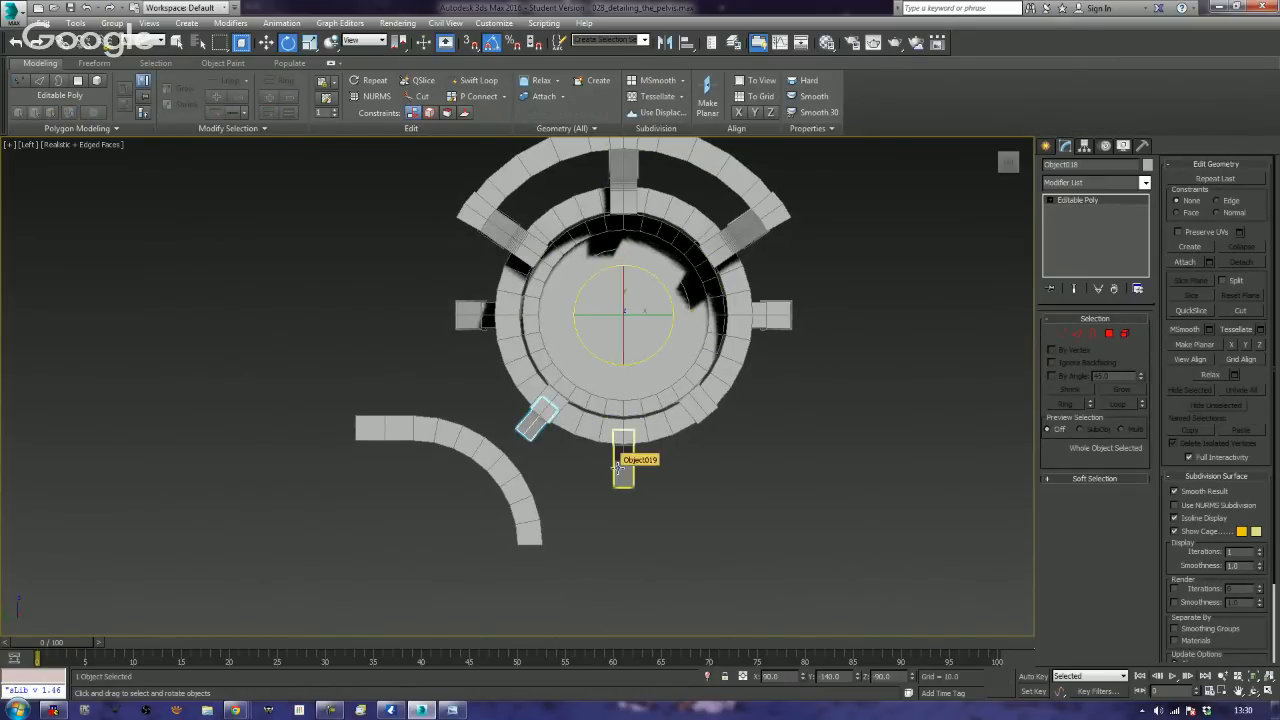
shift+drag(593, 349, 611, 379)
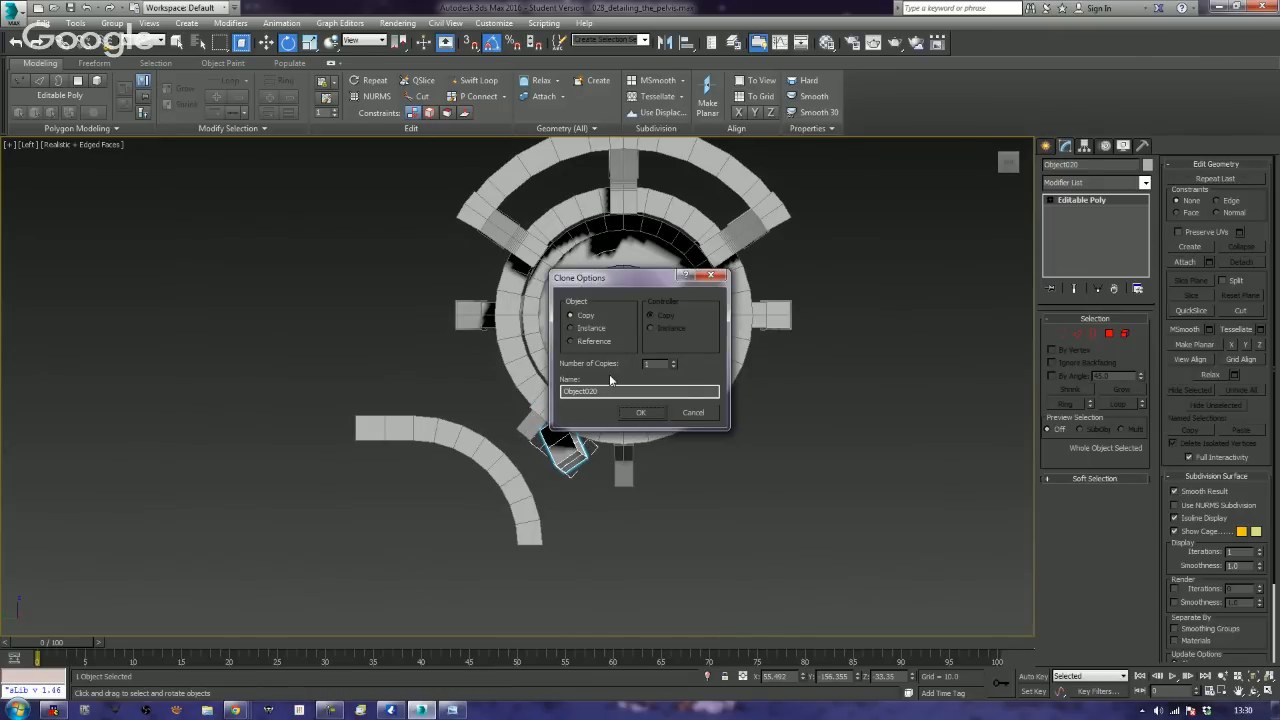
click(693, 412)
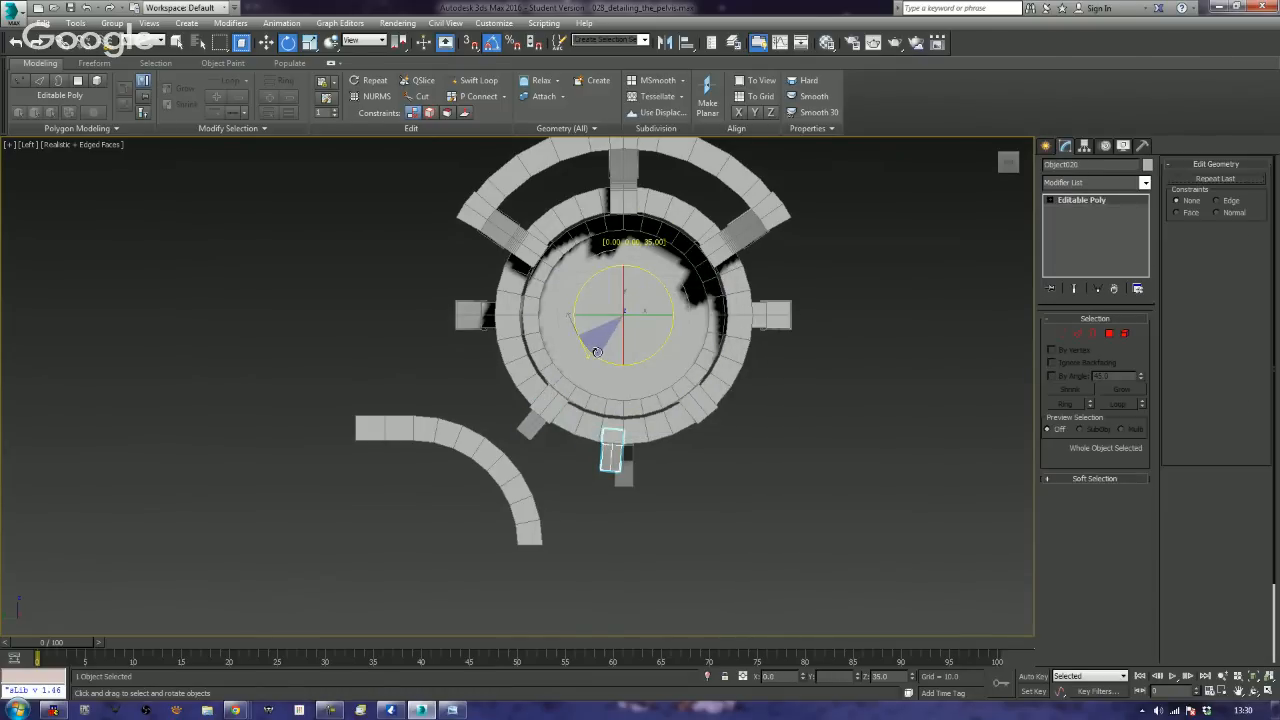
shift+drag(596, 352, 601, 355)
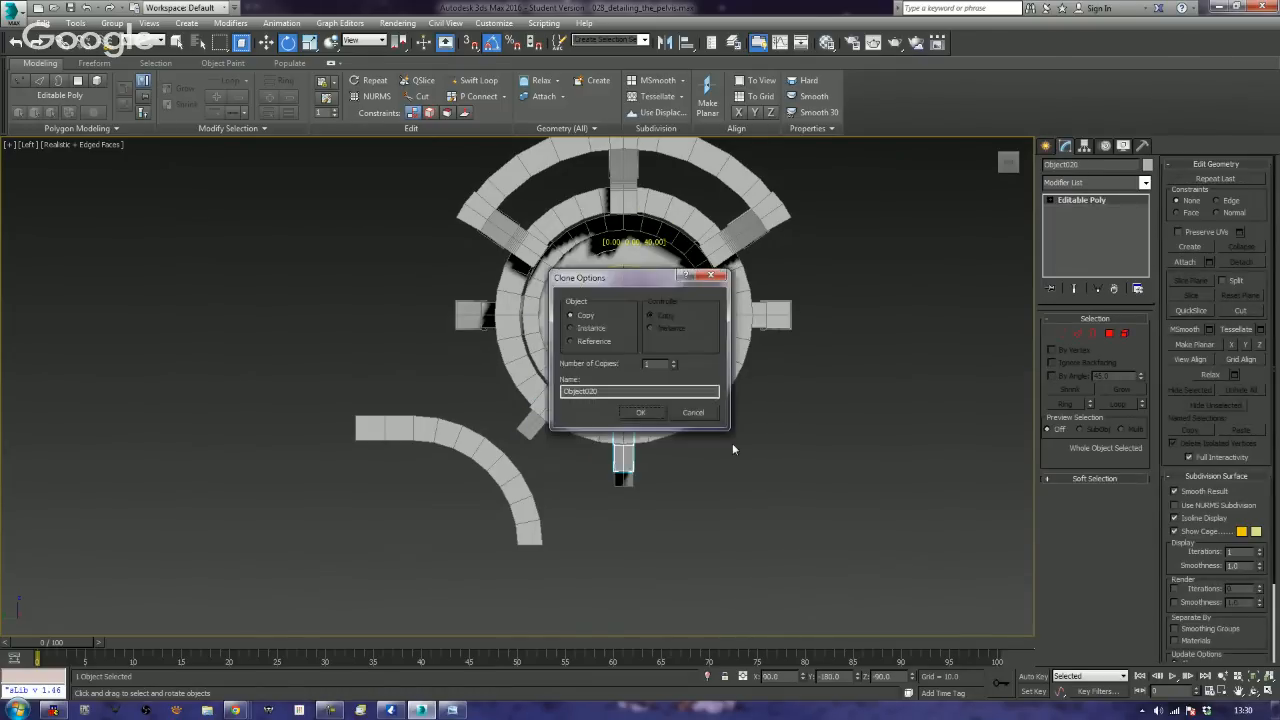
click(693, 410)
click(527, 485)
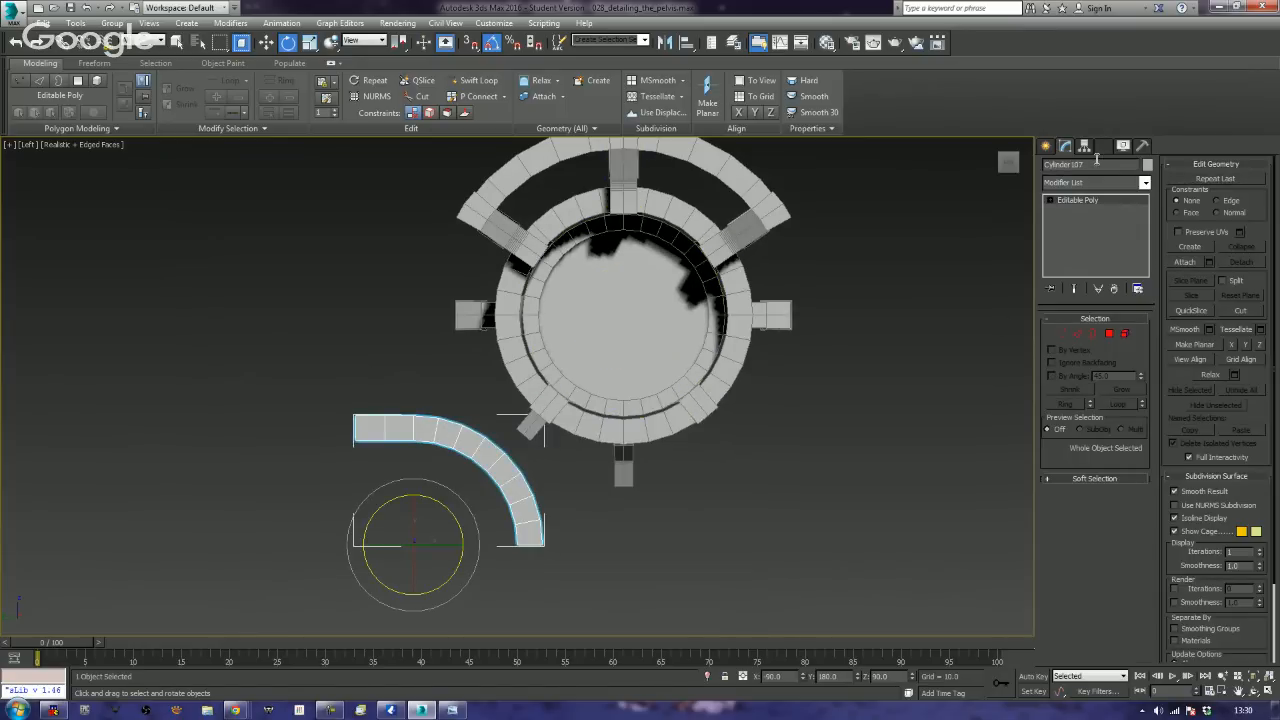
click(1105, 146)
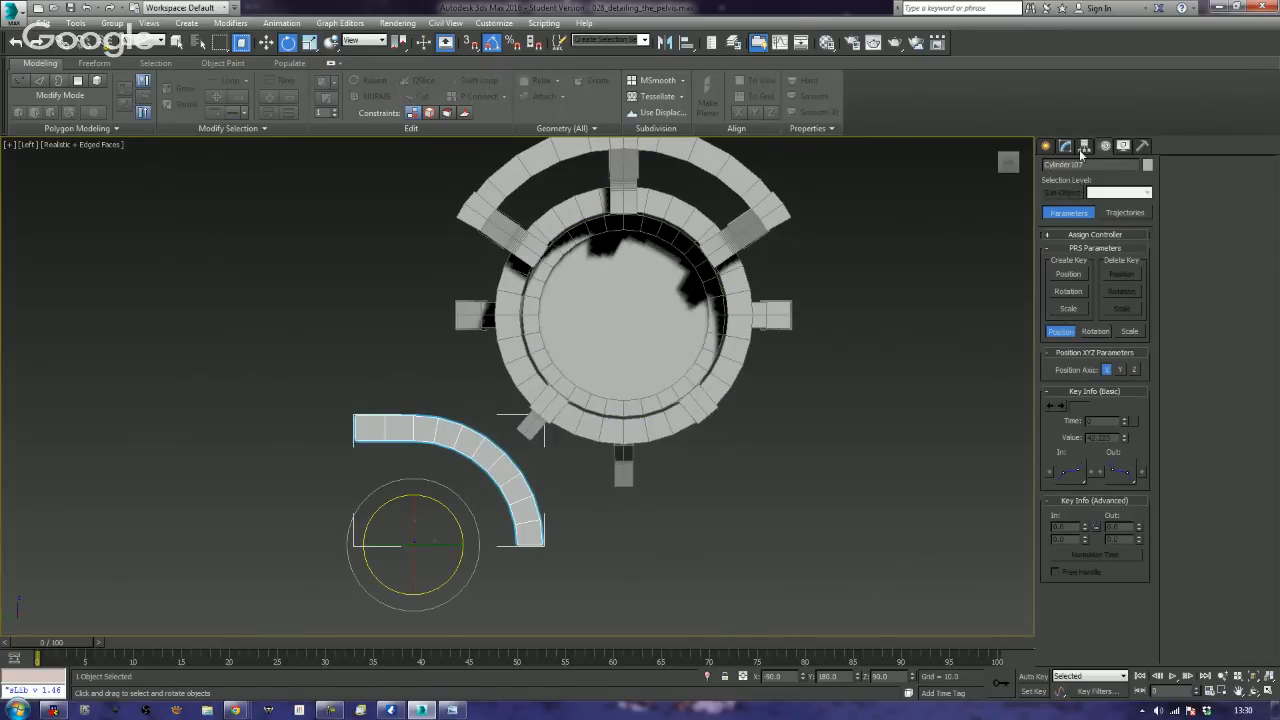
click(1083, 148)
click(1095, 231)
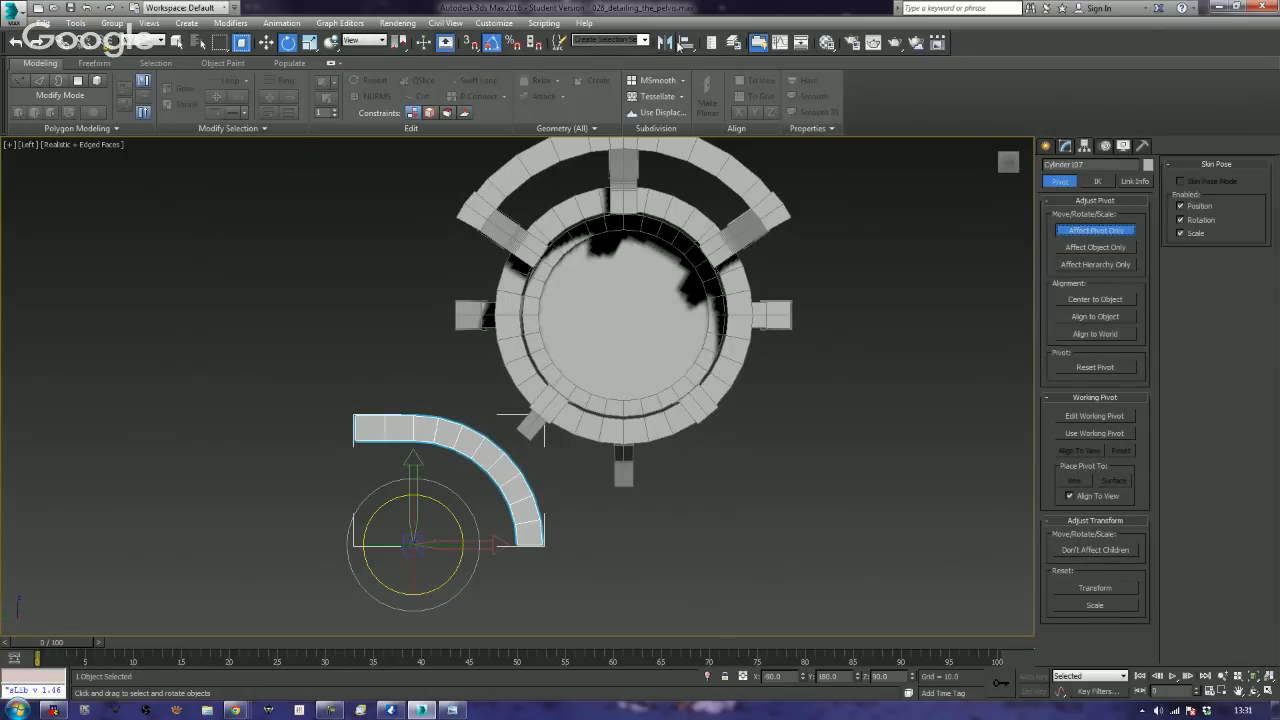
click(665, 42)
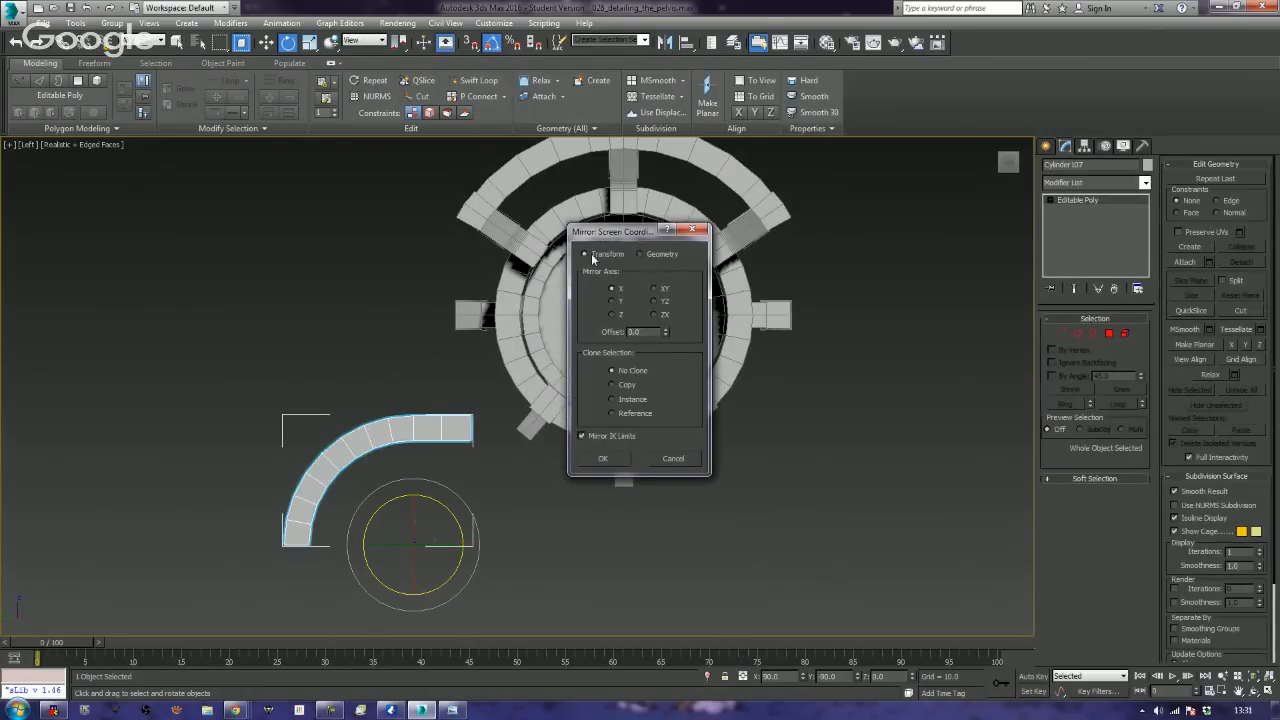
drag(615, 237, 883, 321)
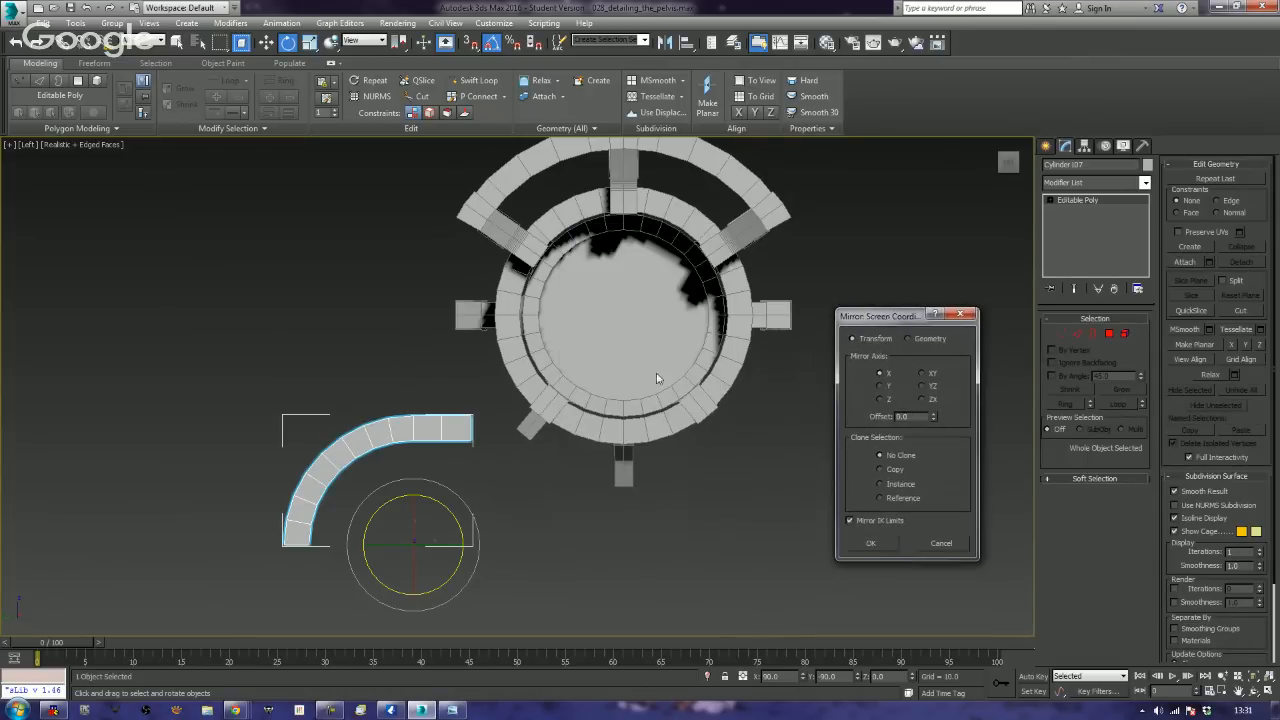
click(942, 544)
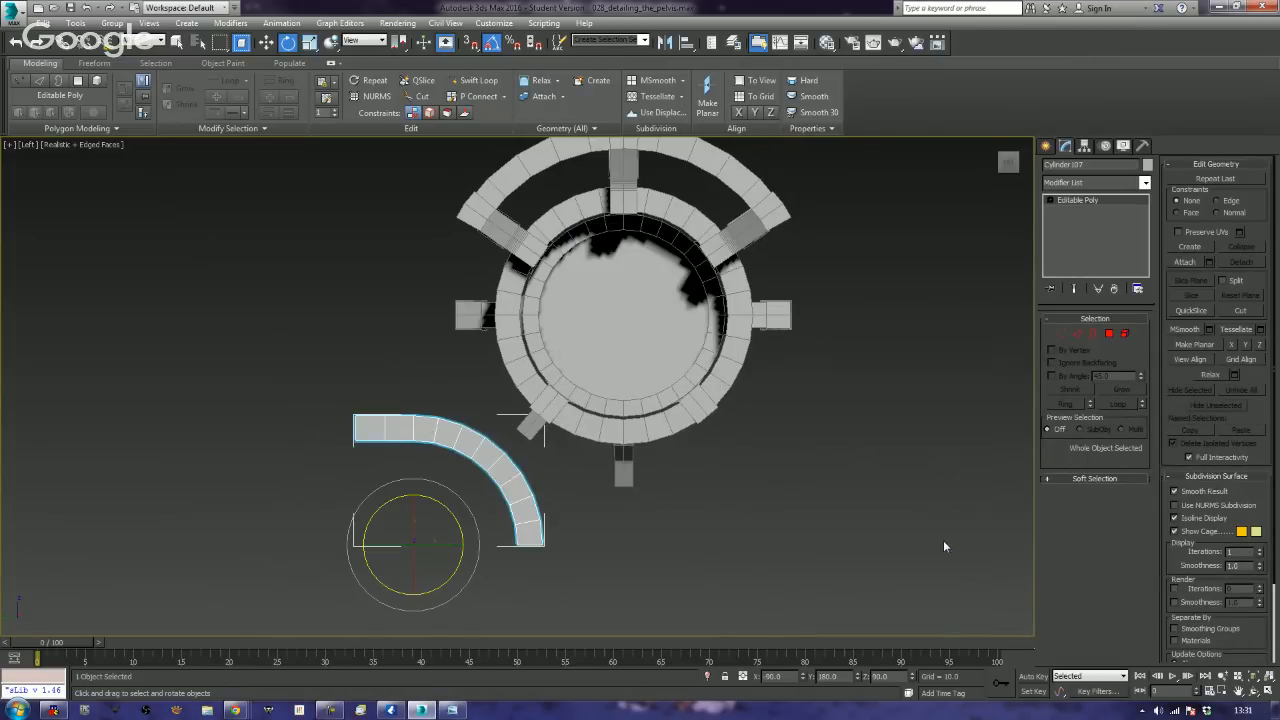
- Apply an XForm modifier to the separate curved arm and convert it to Editable Poly
click(1143, 148)
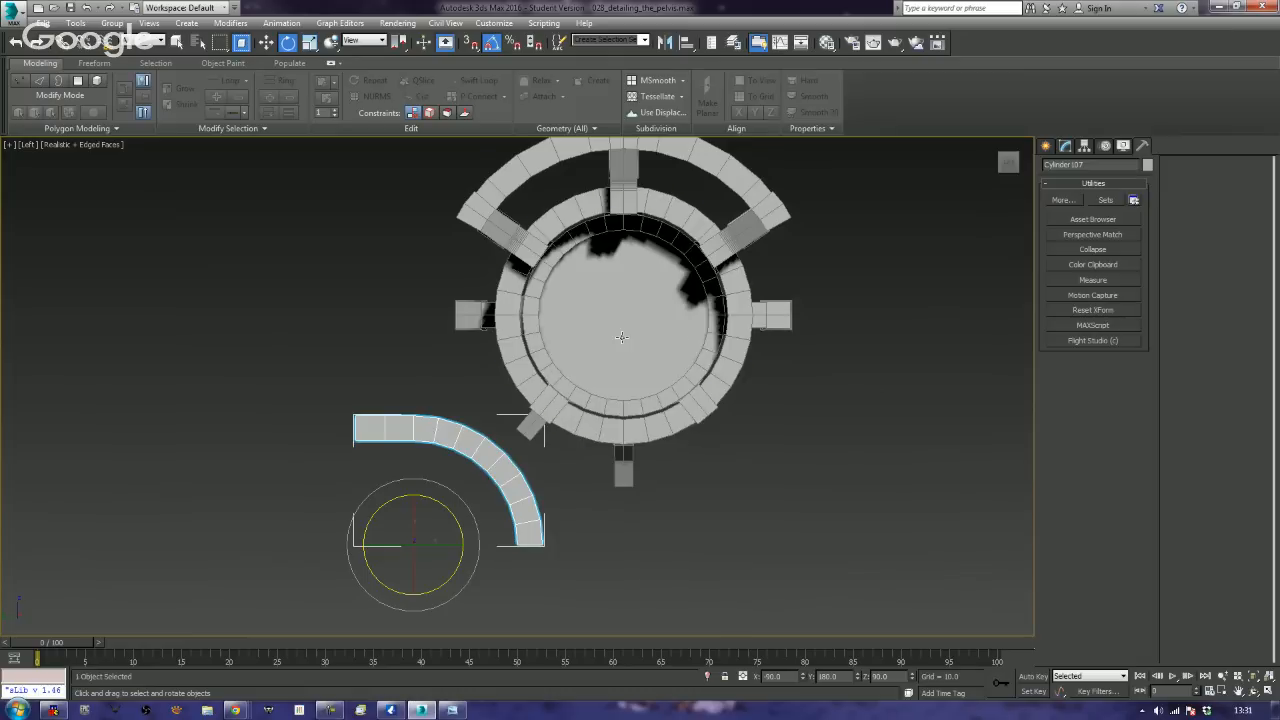
click(1065, 147)
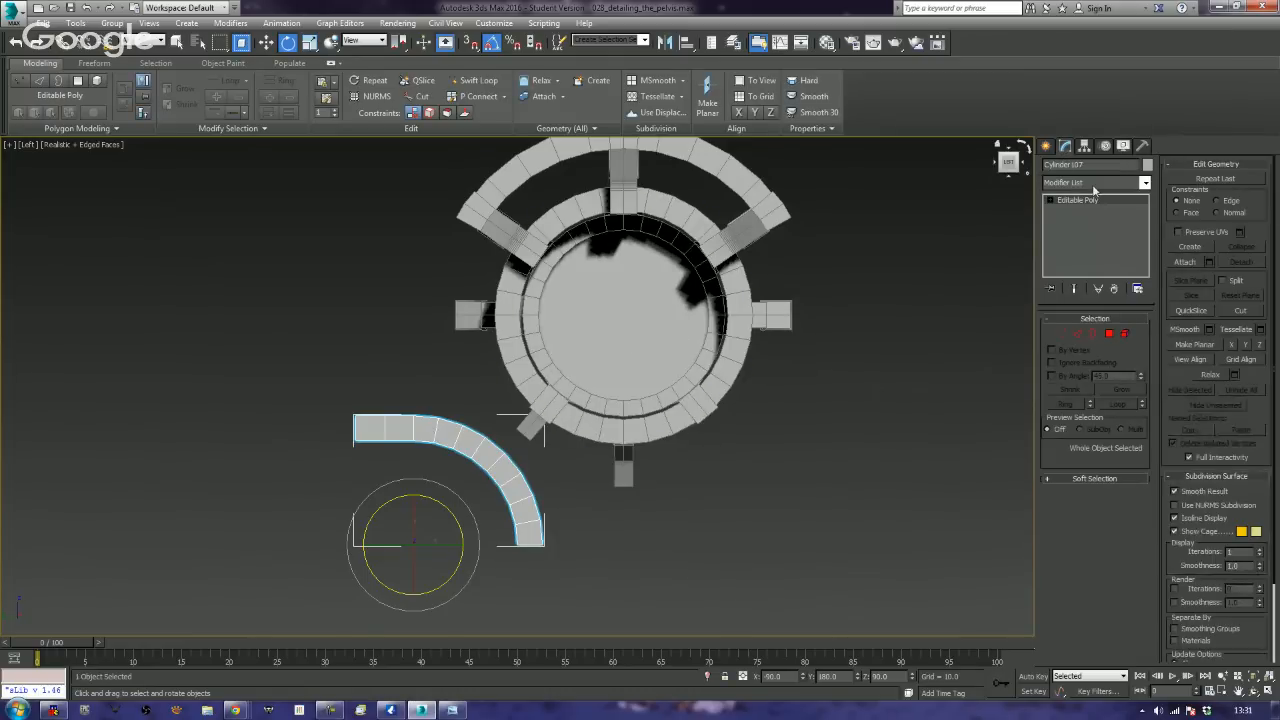
click(1082, 182)
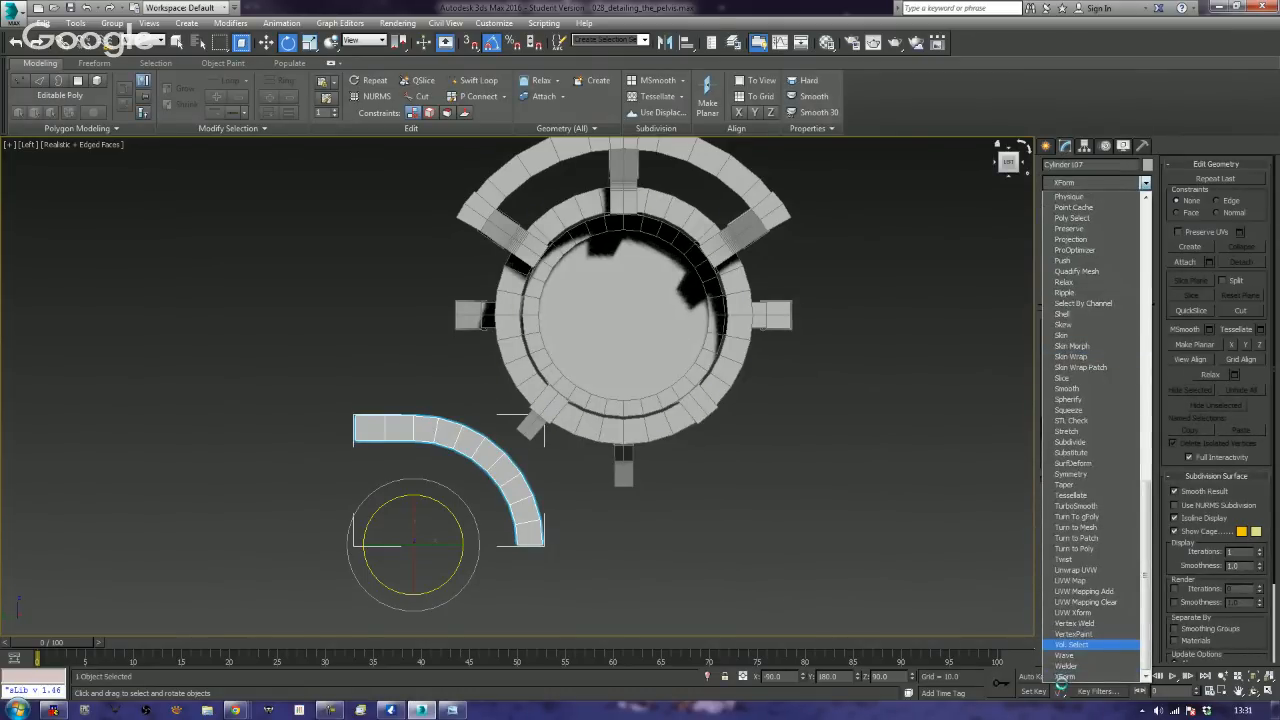
click(1066, 677)
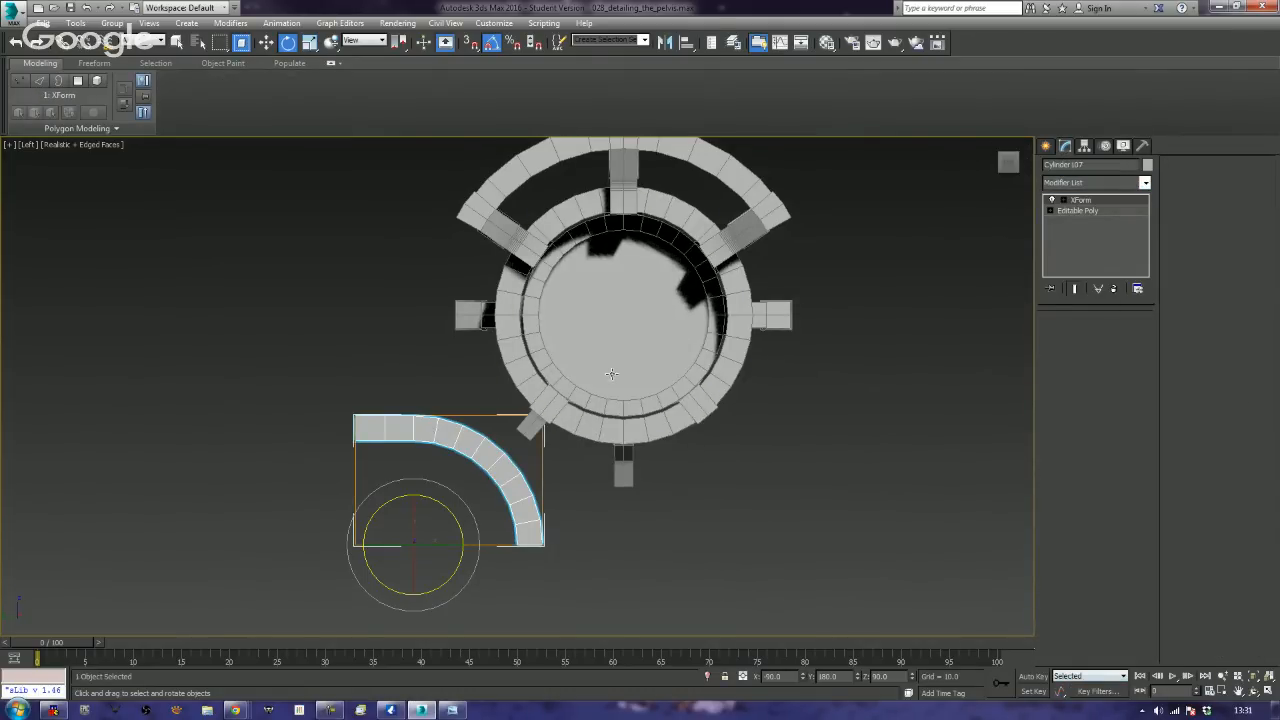
right_click(428, 433)
mouse_move(526, 568)
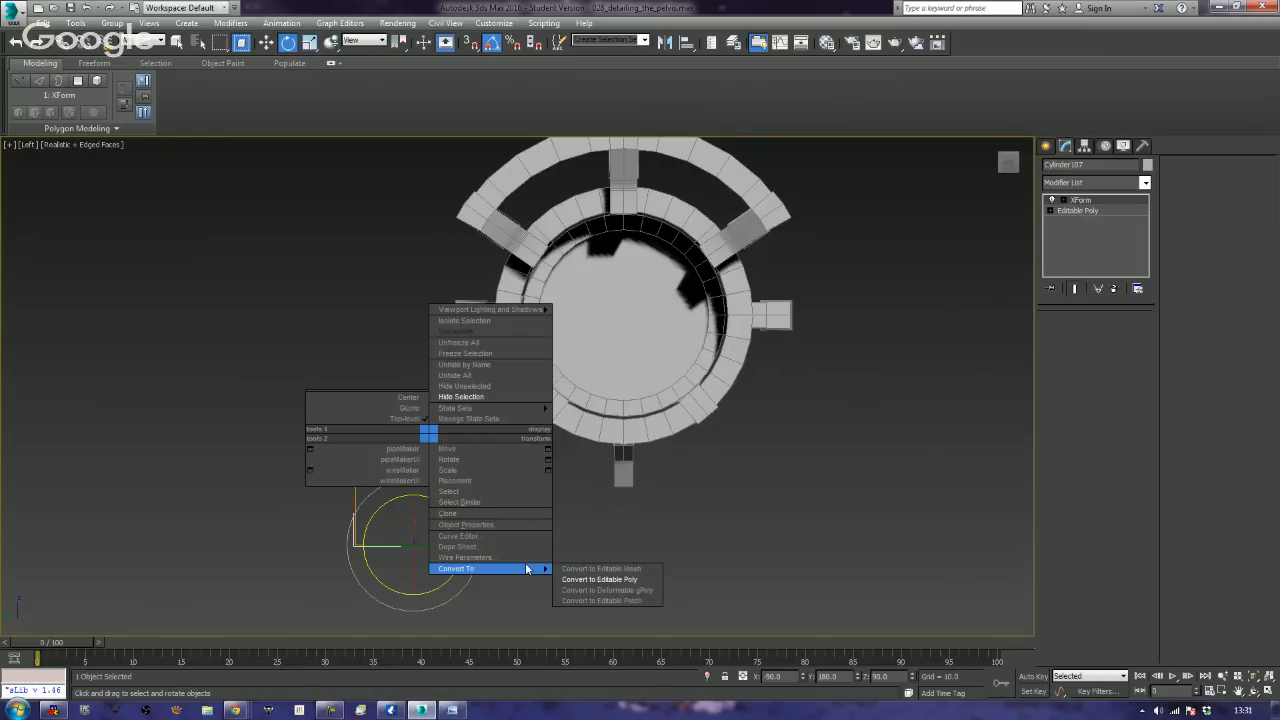
click(597, 580)
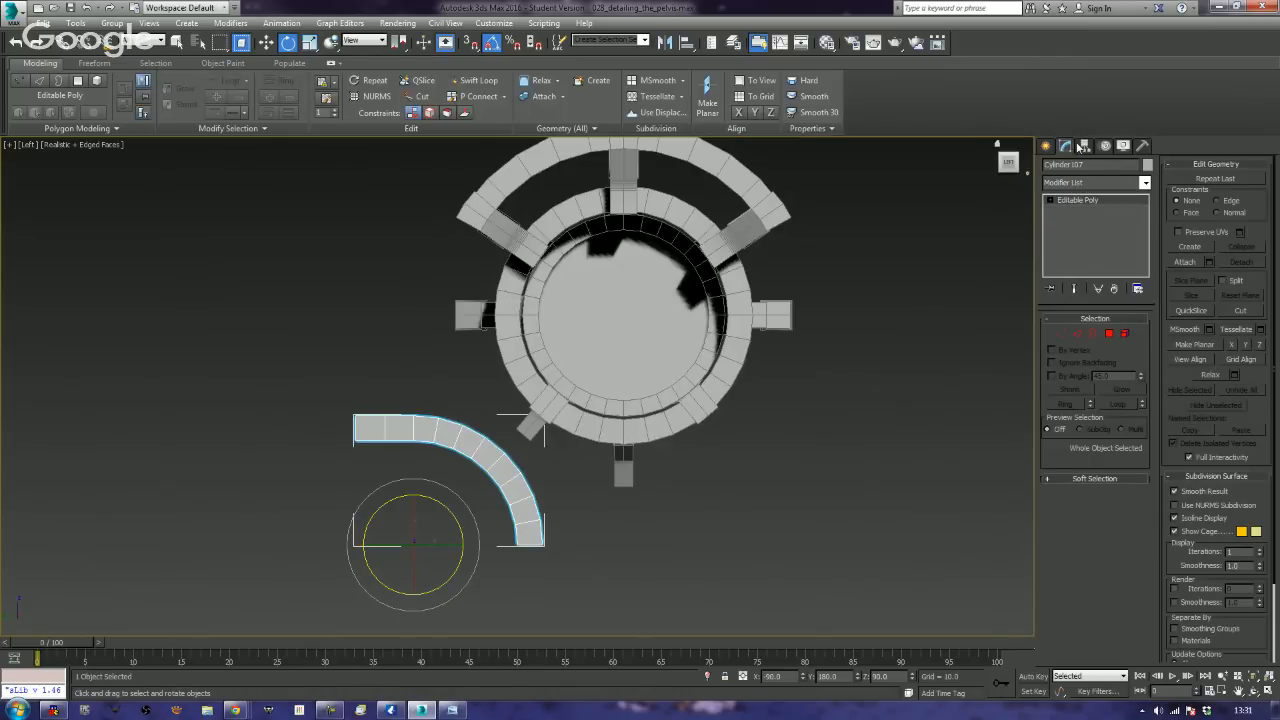
- Align only the curved arm's pivot to the pivot point of the ring object Cylinder104 in X, Y and Z
click(1083, 146)
click(1080, 231)
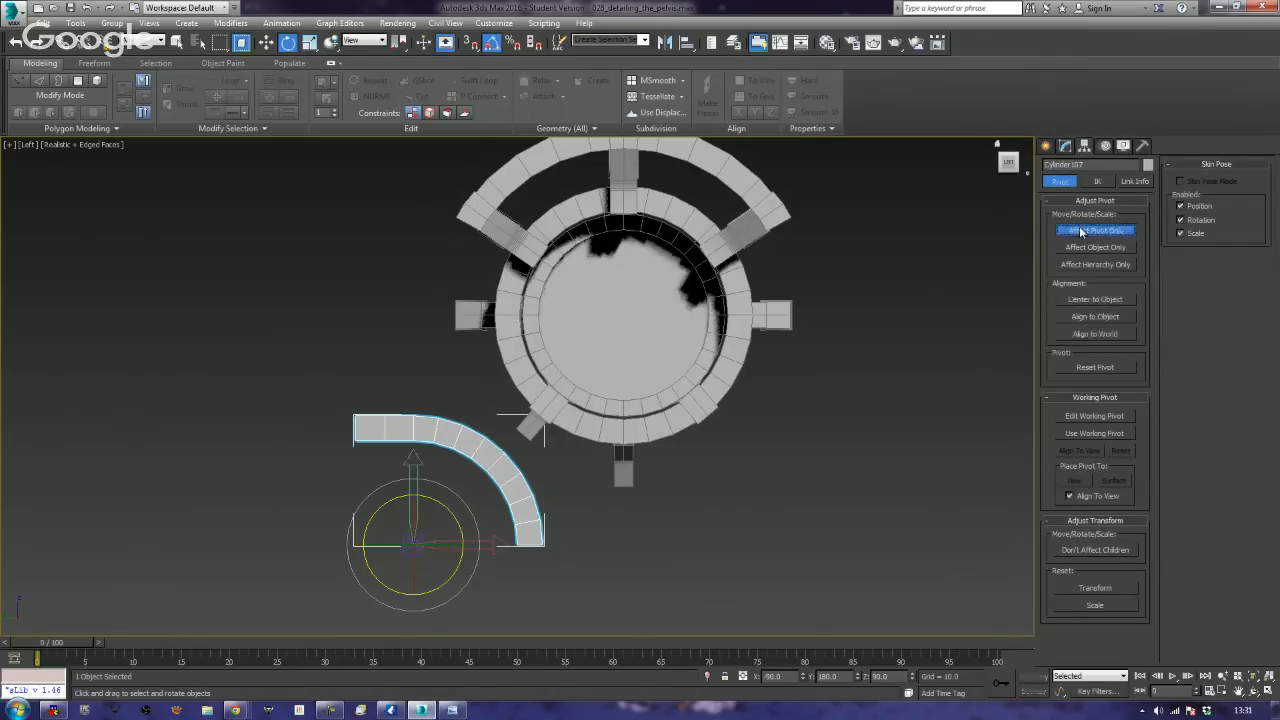
click(685, 42)
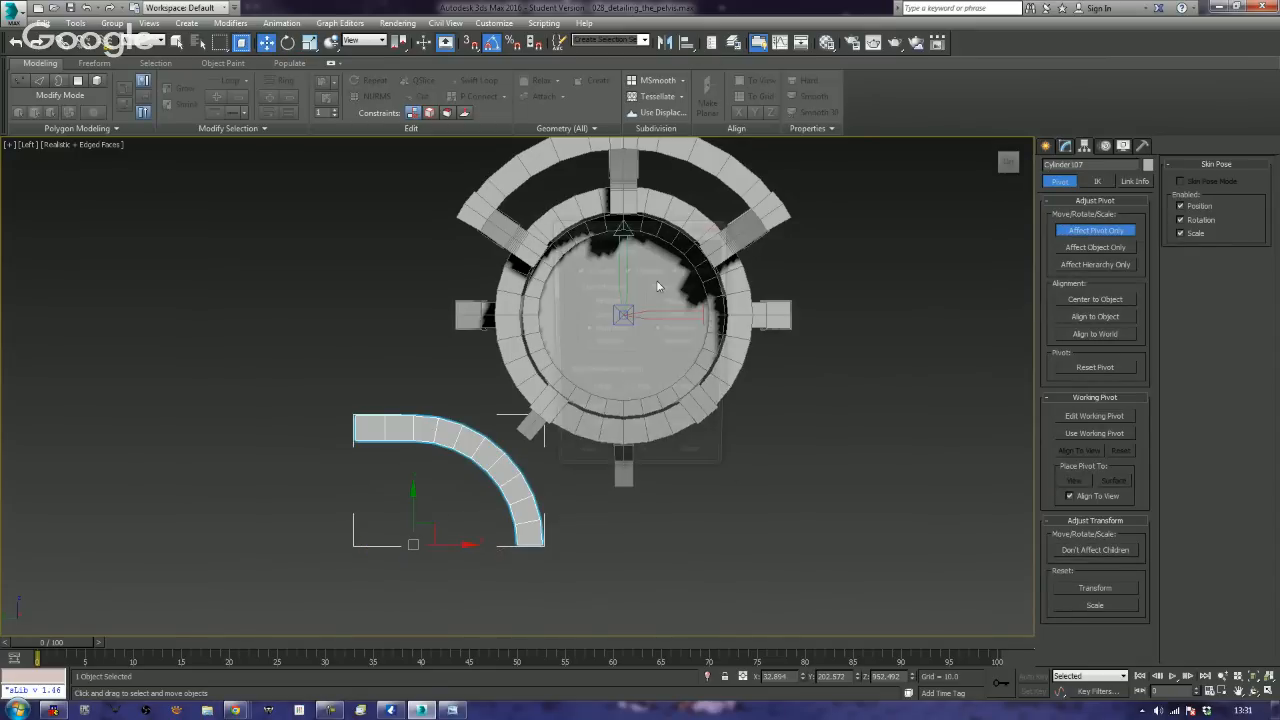
click(664, 288)
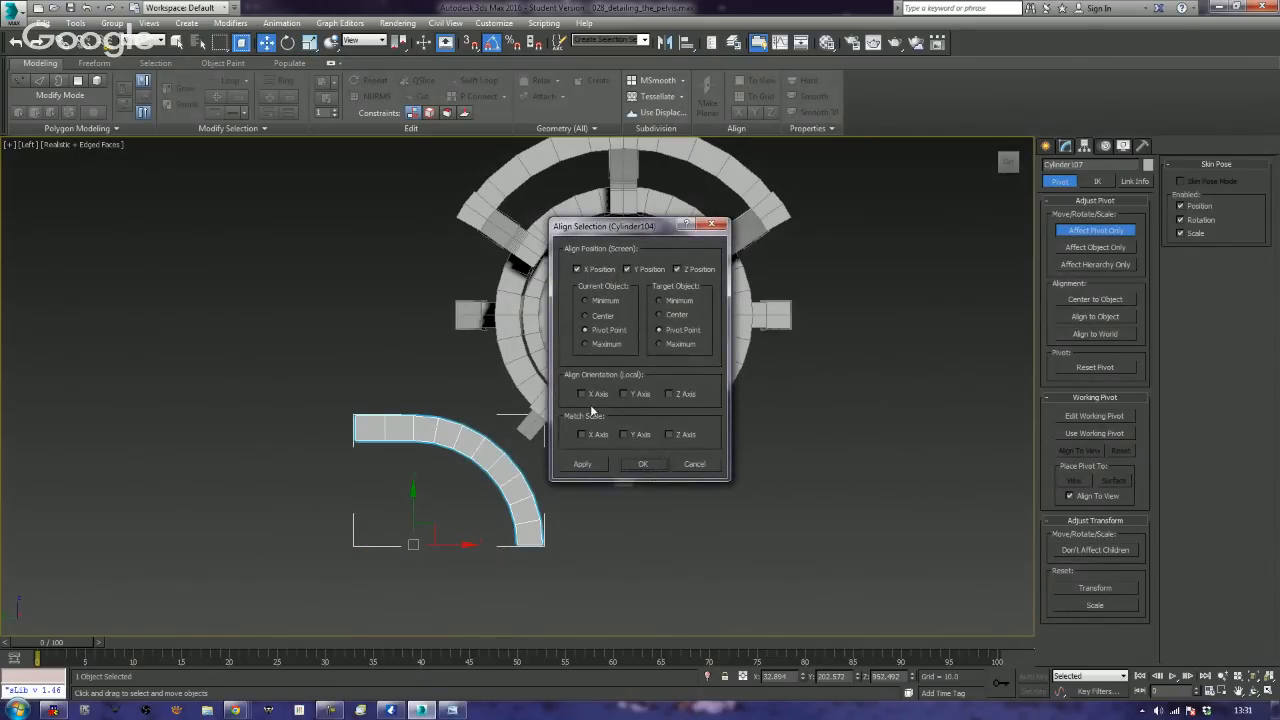
click(645, 462)
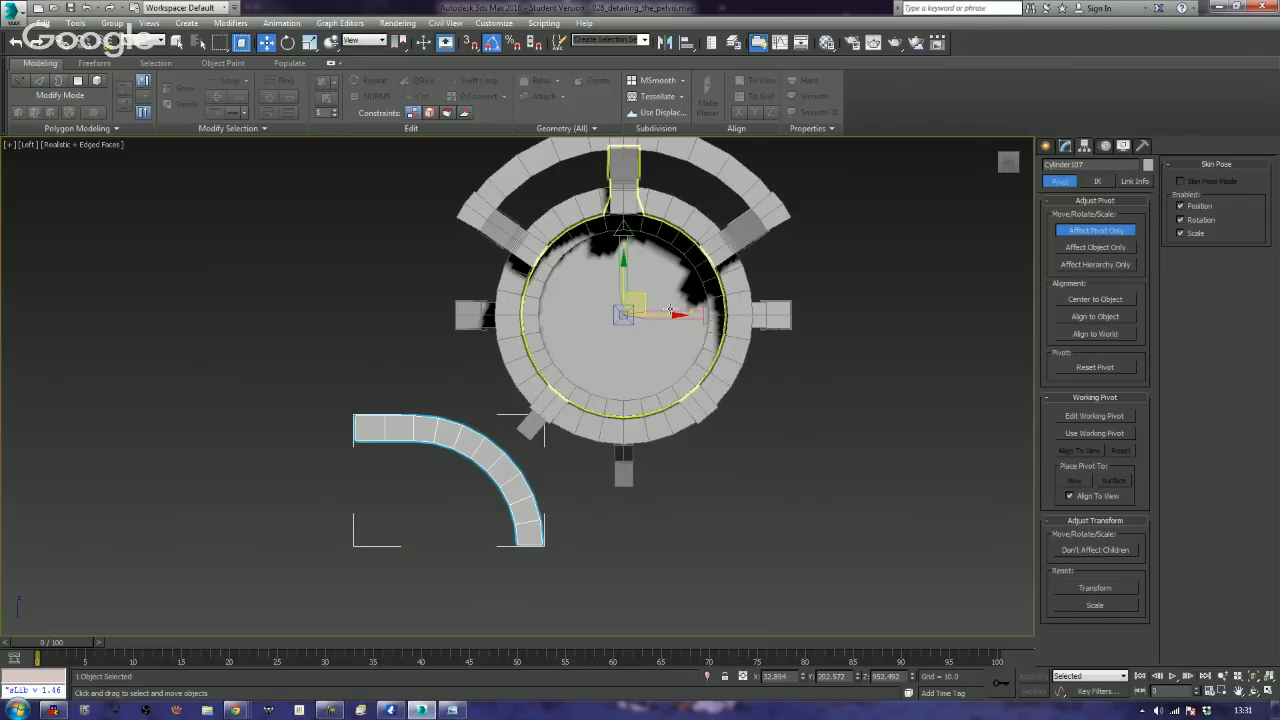
key(e)
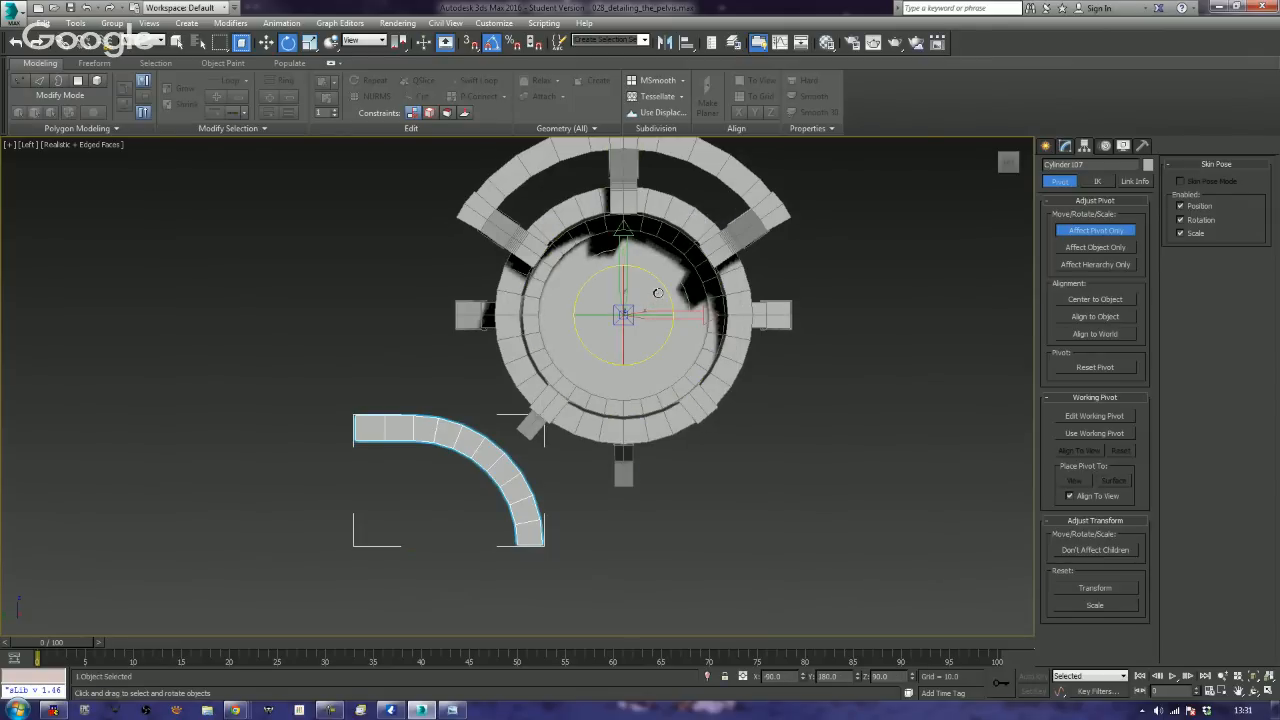
drag(672, 292, 671, 282)
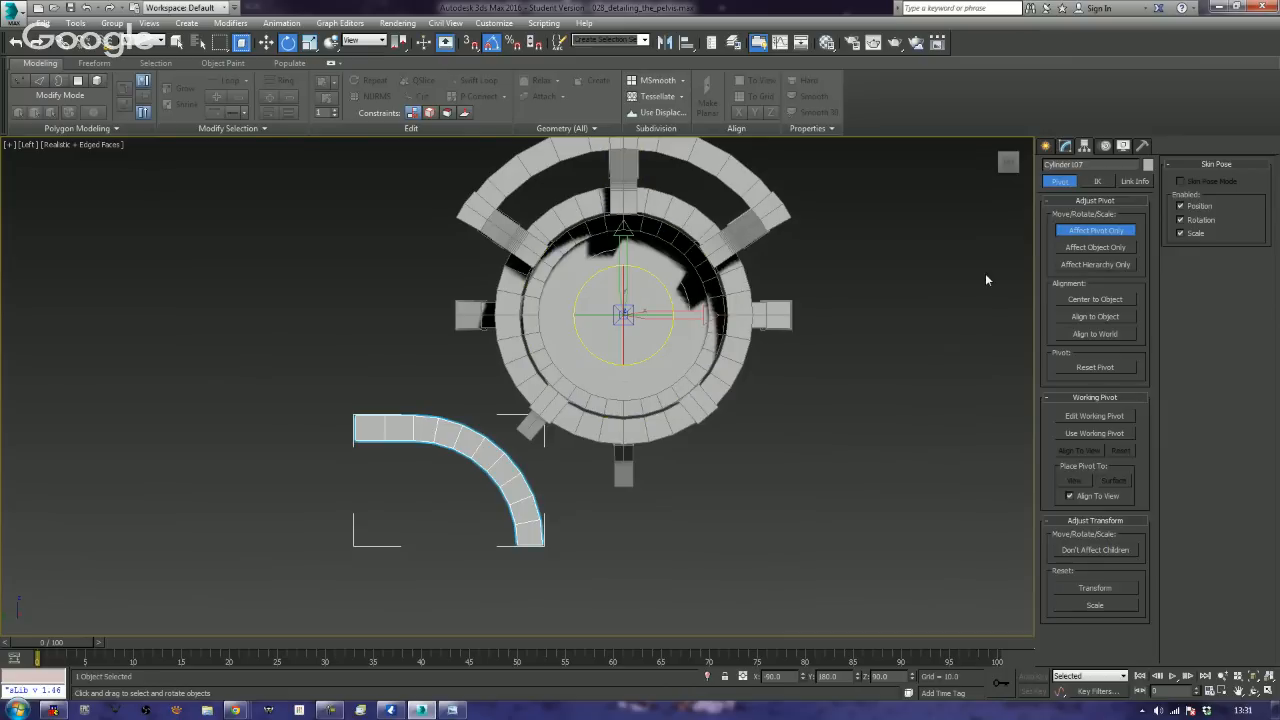
click(1110, 234)
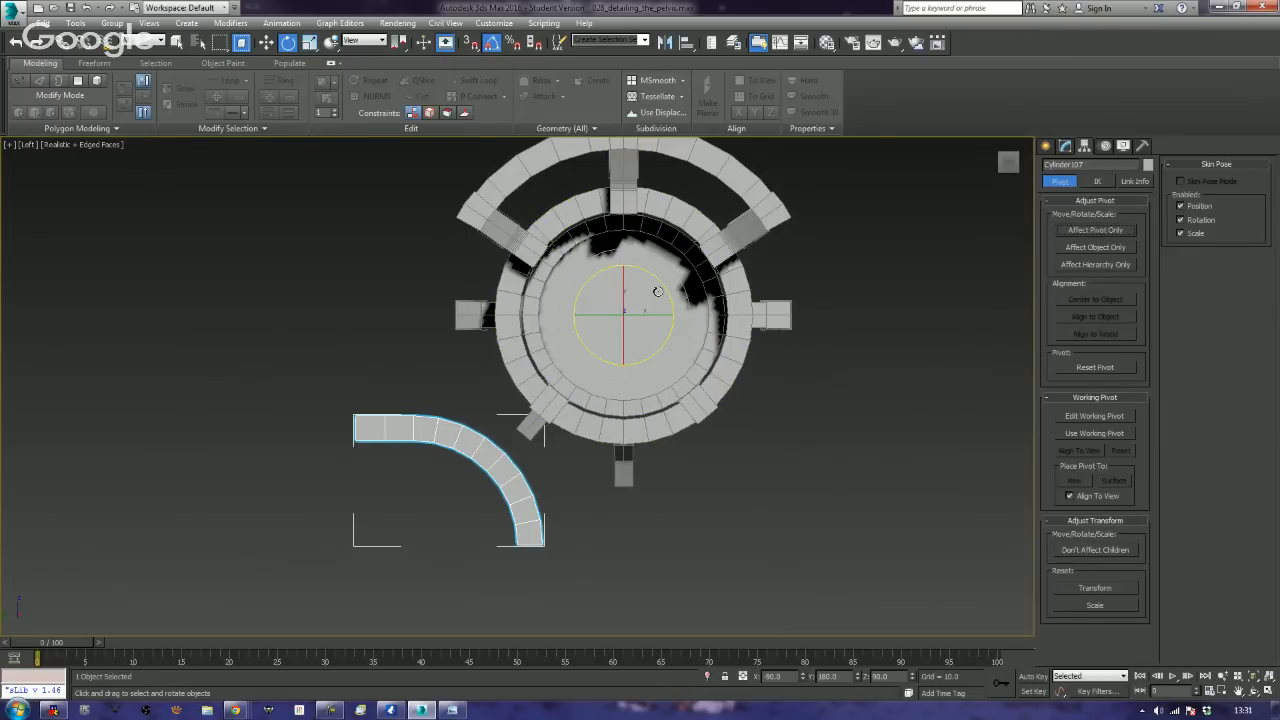
- Clone the curved arm as one copy rotated 40 degrees about the ring centre
shift+drag(667, 290, 647, 270)
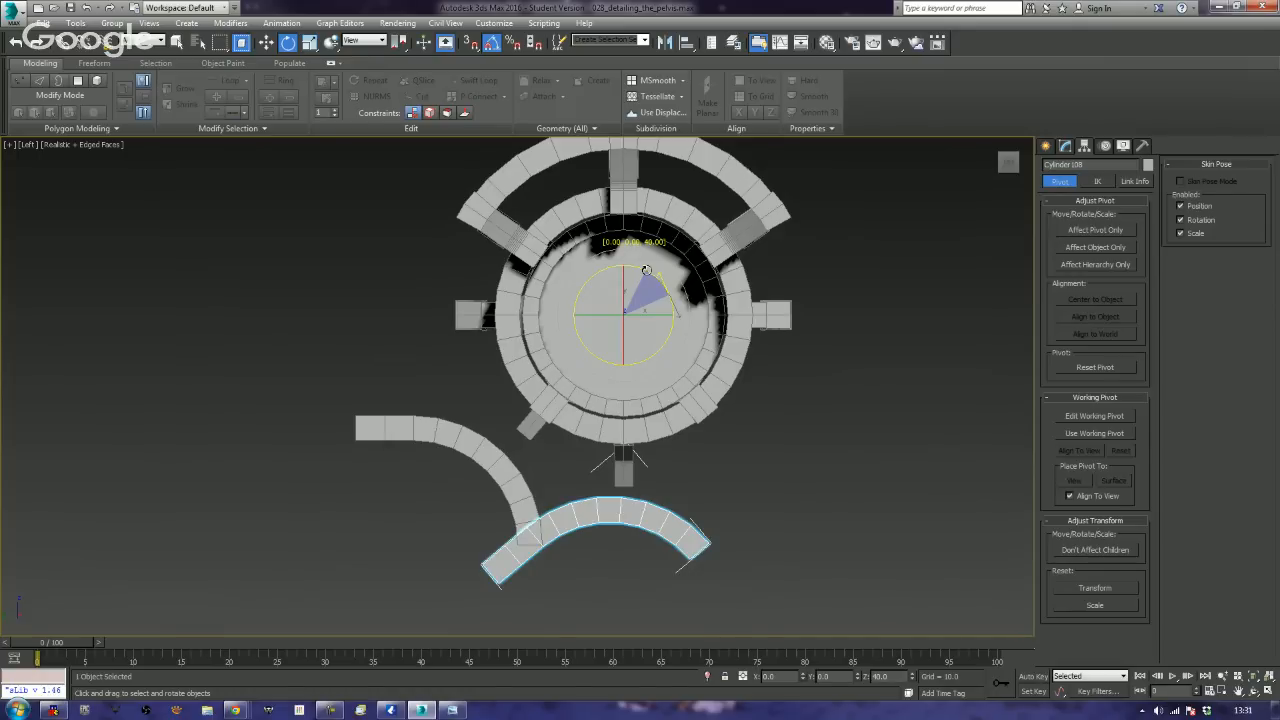
shift+drag(647, 271, 647, 272)
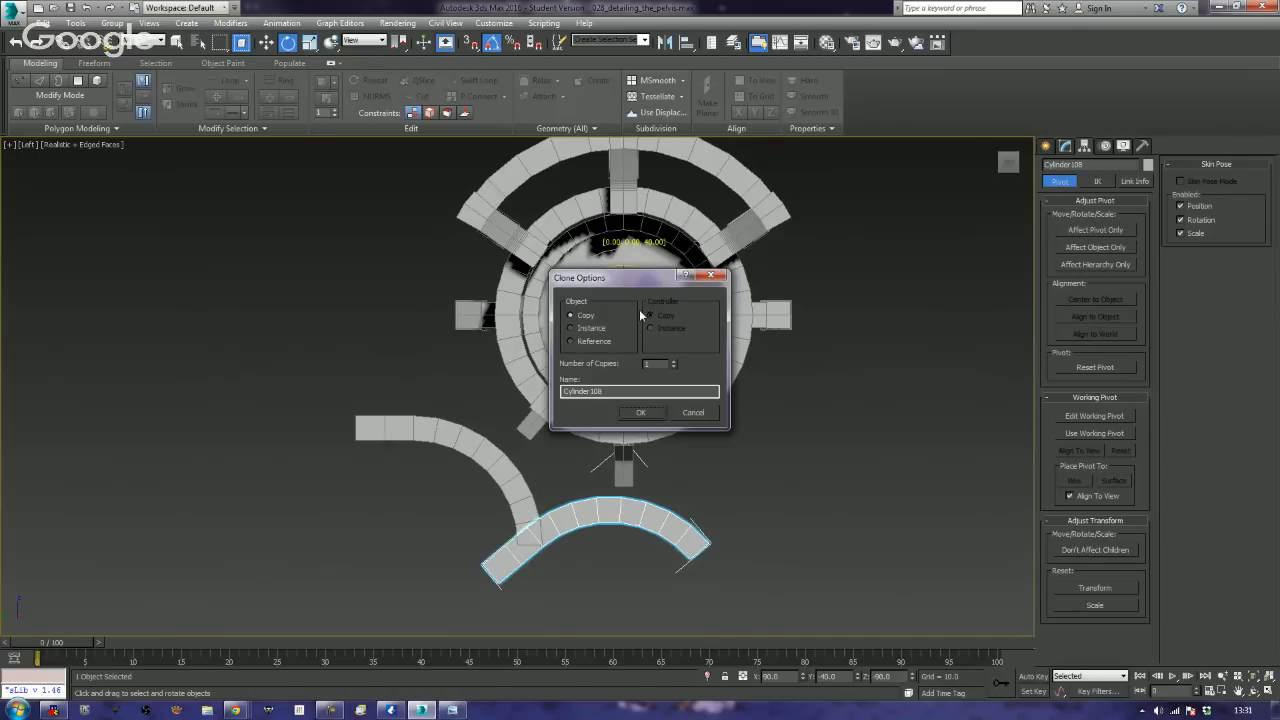
click(643, 413)
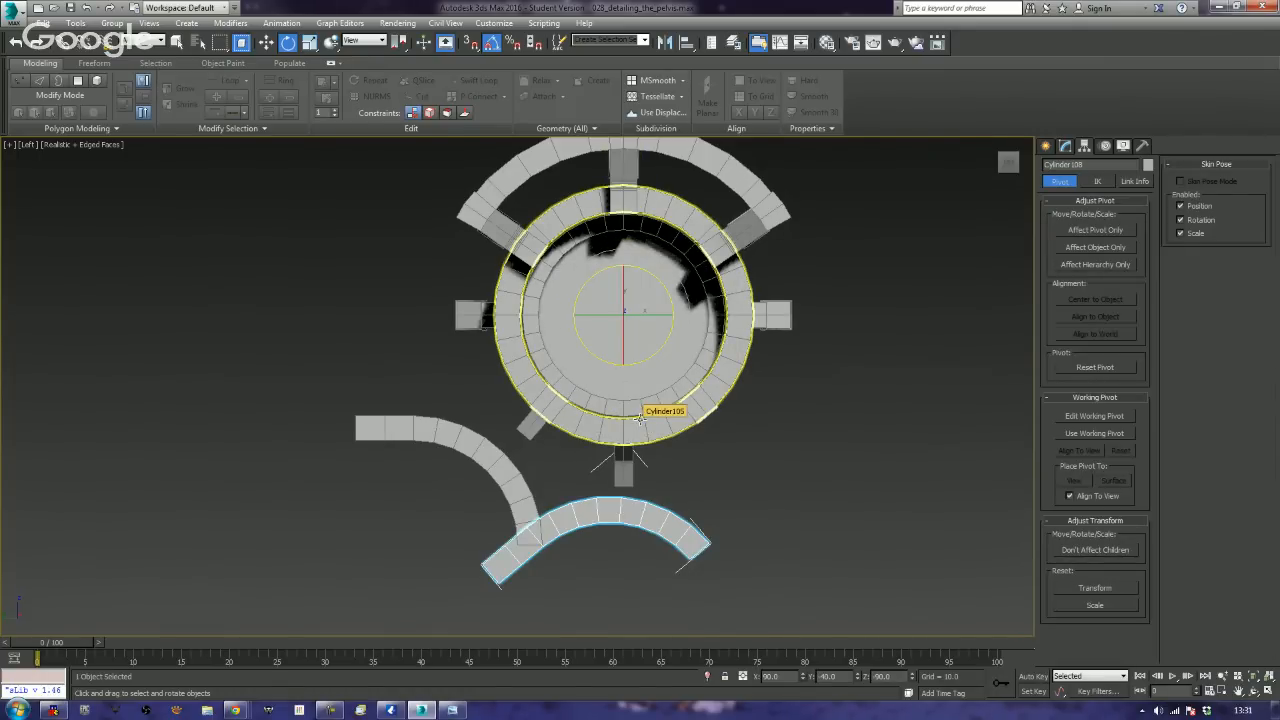
- Hide the original unrotated curved arm, keeping the rotated copy and the rest of the assembly visible
key(f)
mouse_move(640, 420)
middle_down()
mouse_move(678, 318)
mouse_move(666, 366)
middle_up()
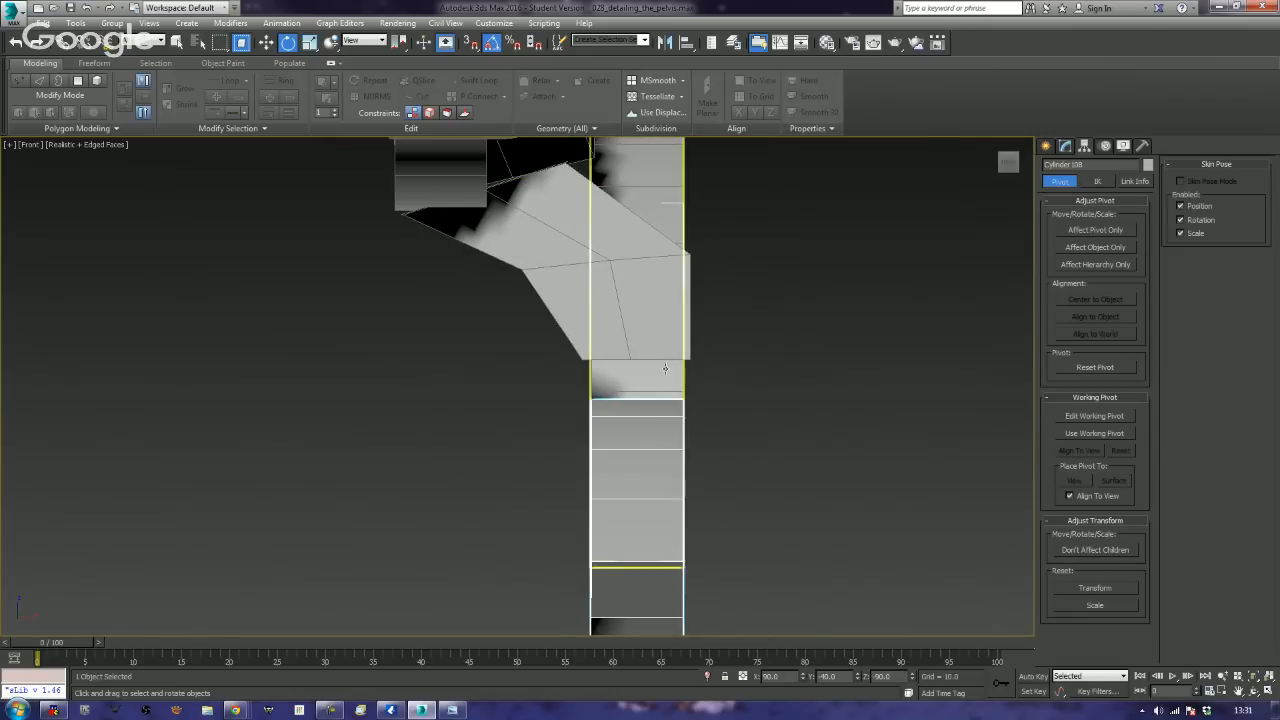
click(666, 188)
click(623, 528)
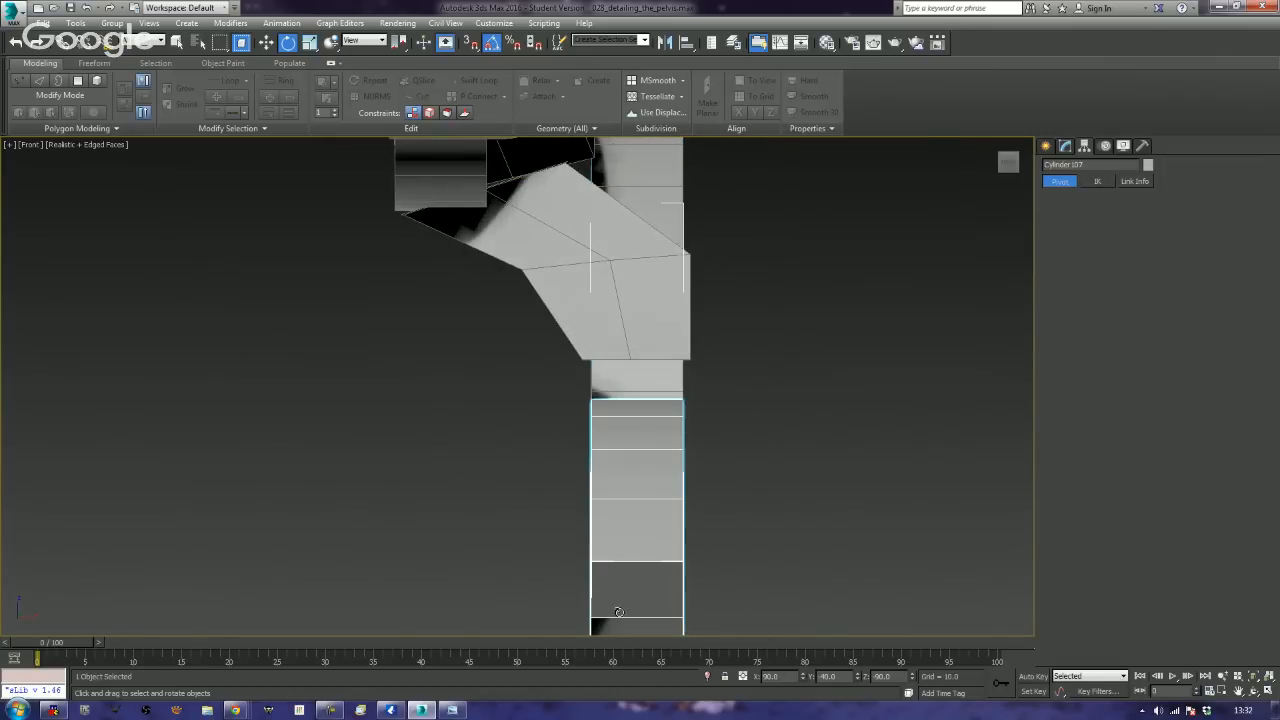
click(658, 184)
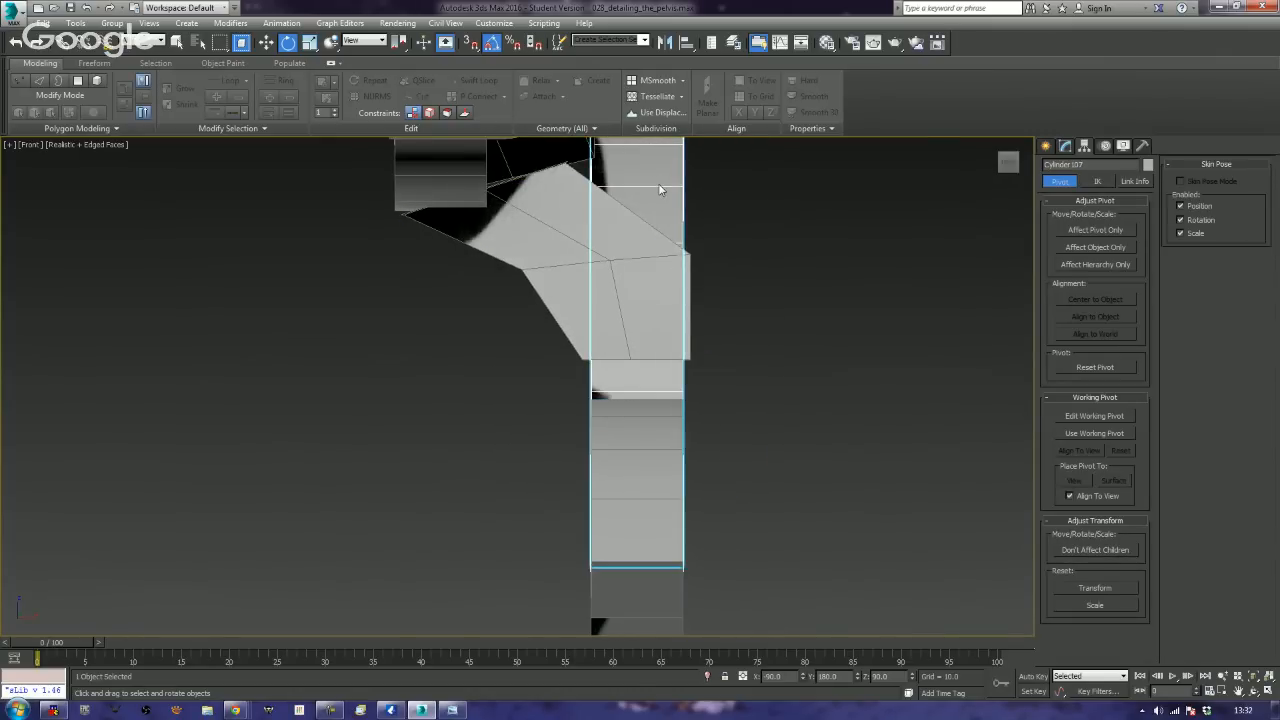
right_click(658, 186)
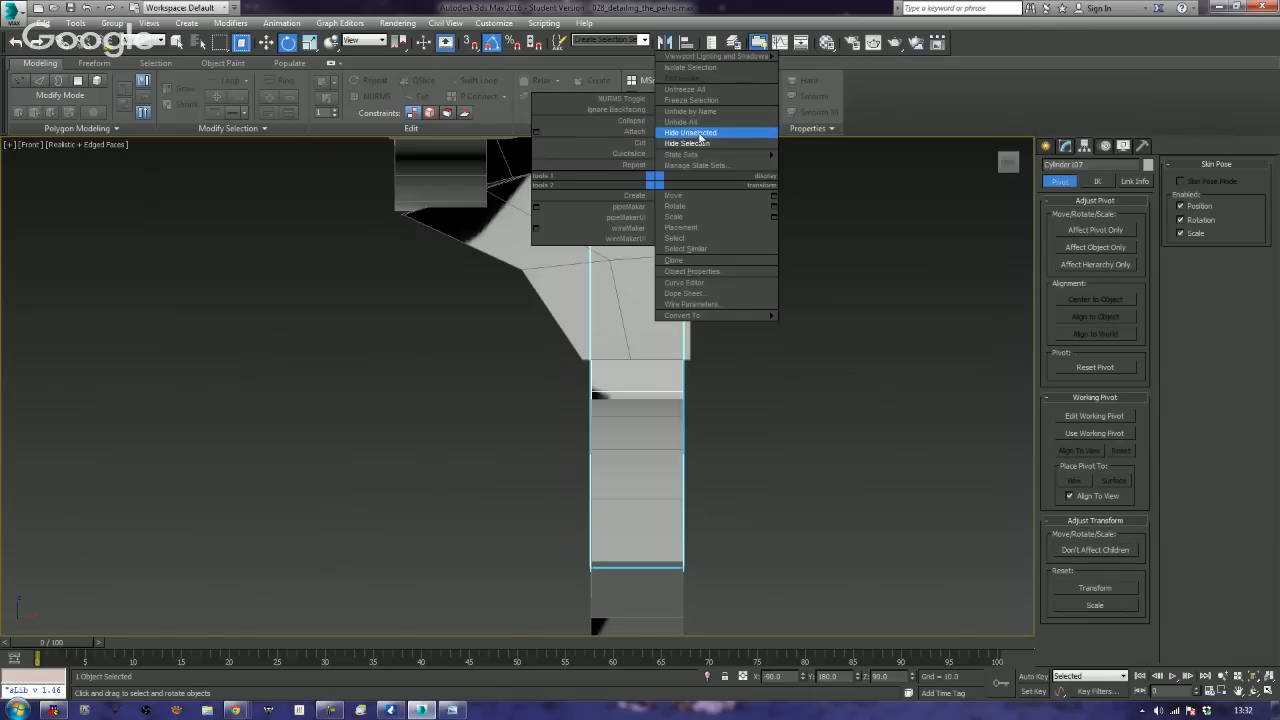
click(692, 132)
scroll(714, 480, down, 4)
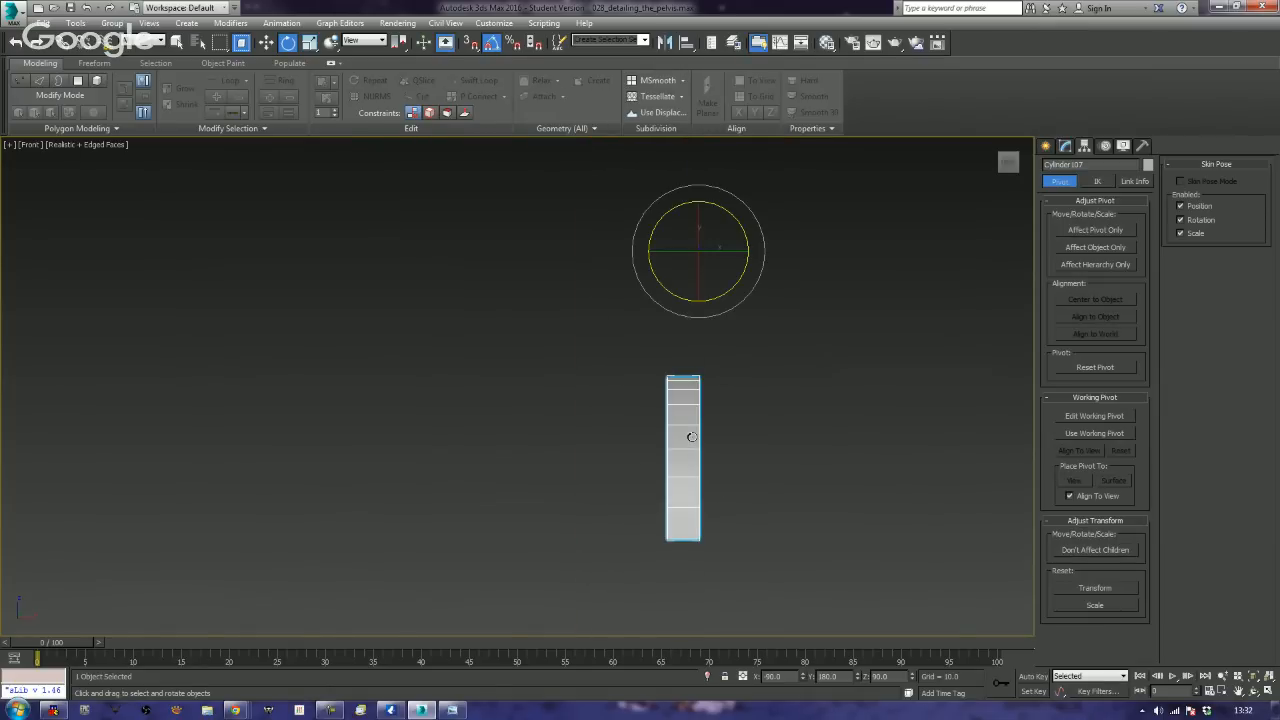
key(ctrl+z)
right_click(692, 394)
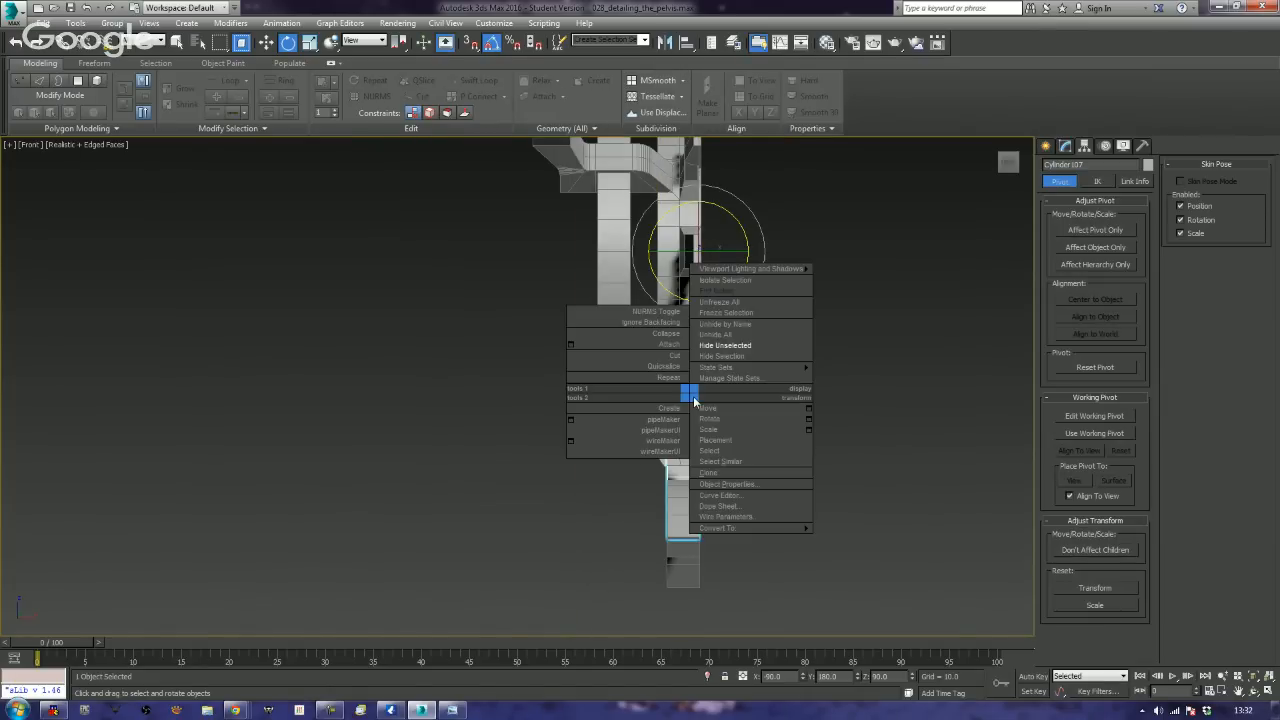
click(728, 356)
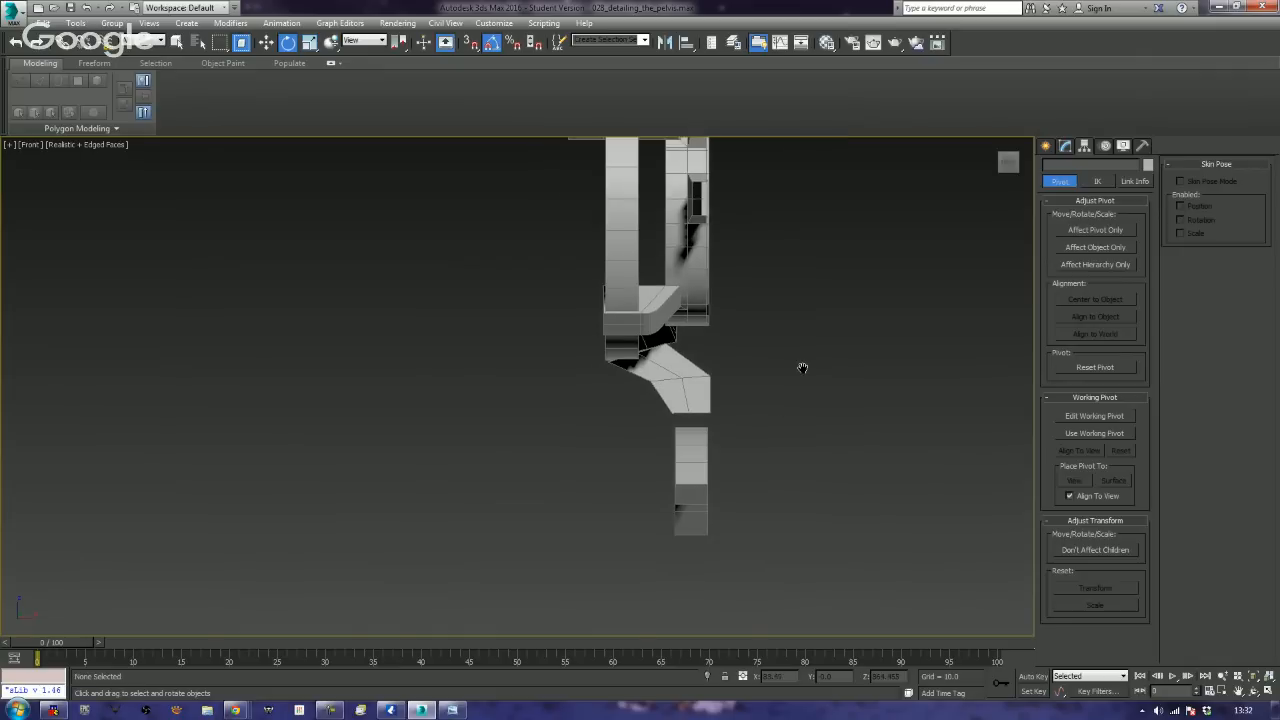
- Examine in perspective the gap between the bottom bracket's lower end and the top of the curved arm
scroll(720, 376, up, 2)
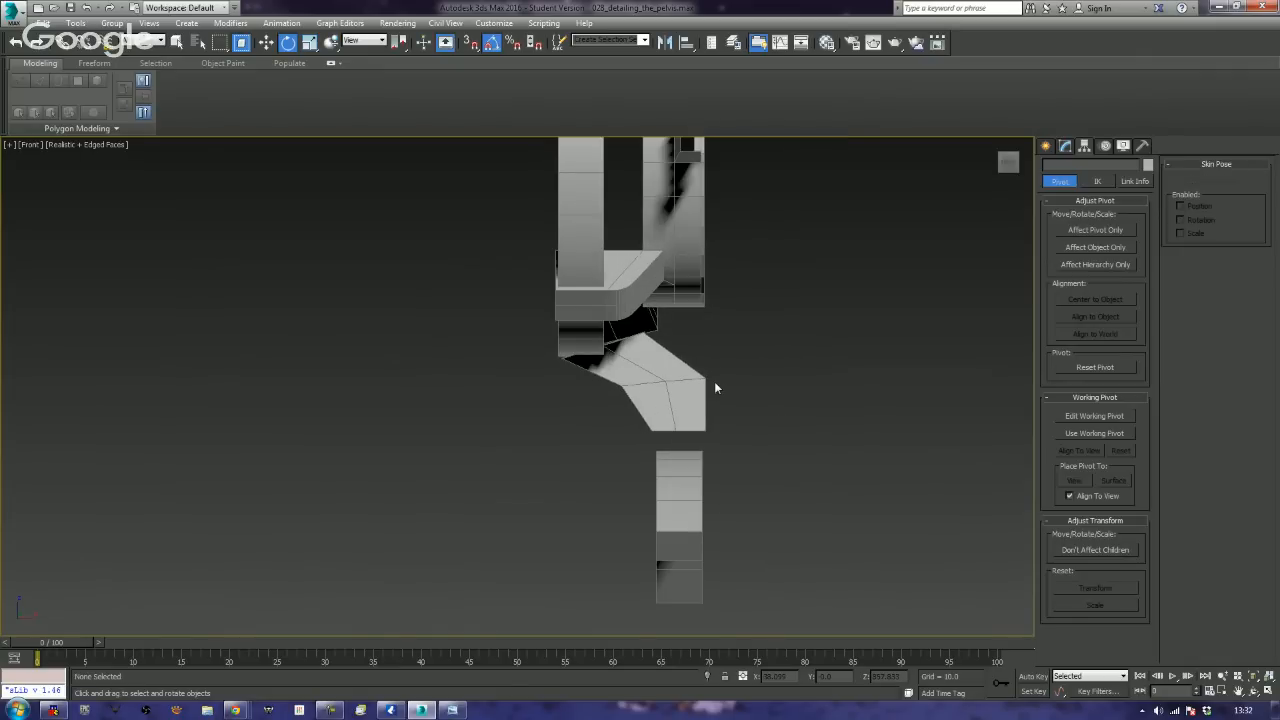
key(p)
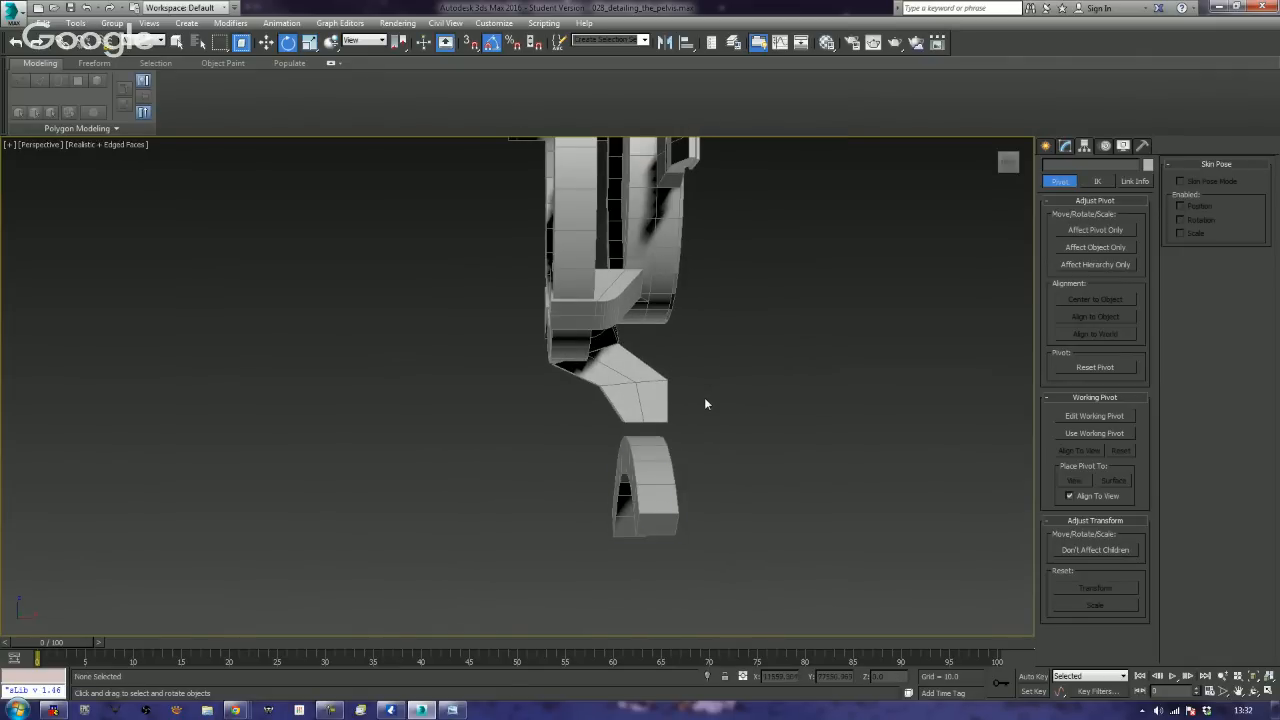
alt+middle_drag(705, 403, 727, 457)
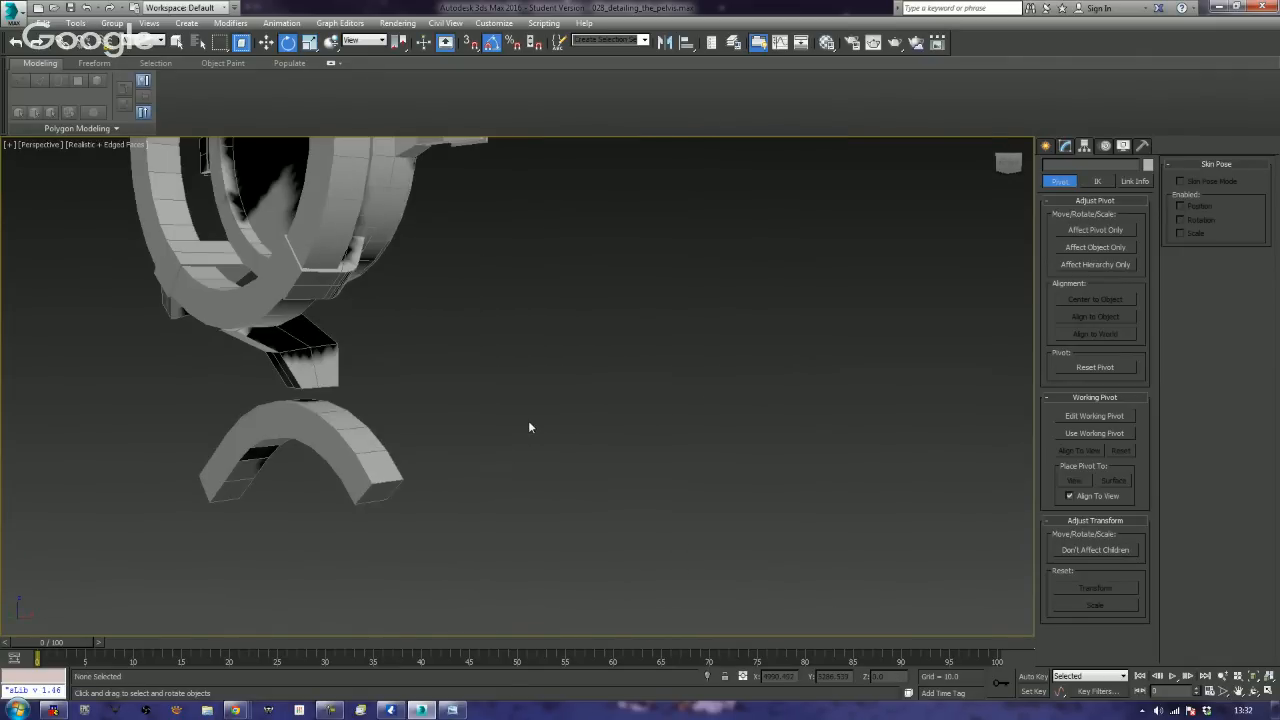
alt+middle_drag(530, 427, 659, 347)
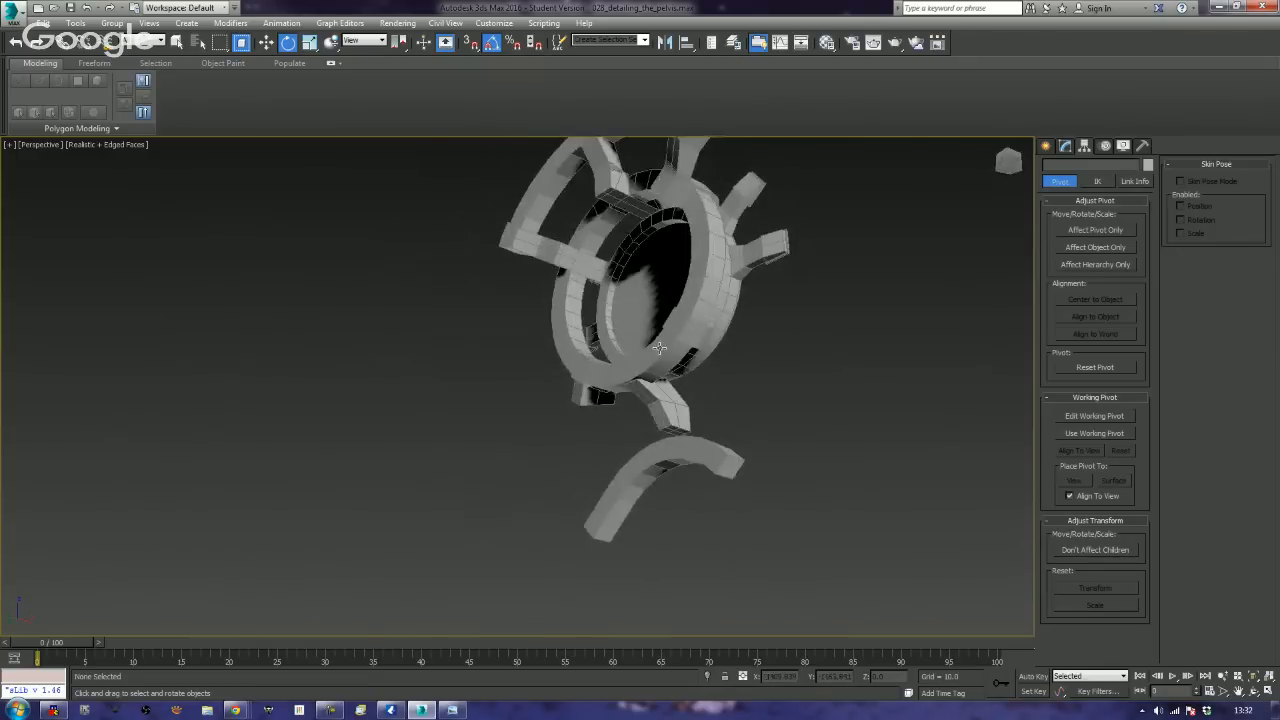
scroll(663, 405, up, 4)
scroll(711, 409, down, 2)
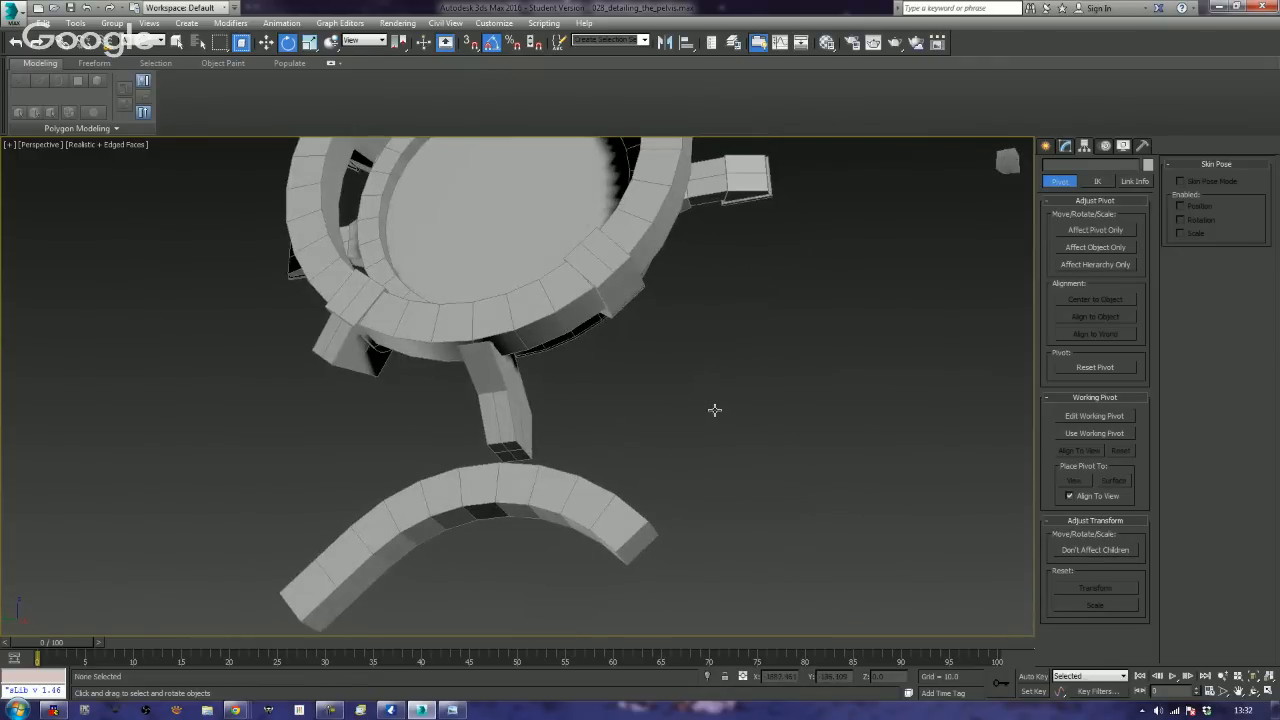
alt+middle_drag(714, 410, 682, 430)
middle_drag(514, 349, 620, 422)
scroll(580, 390, up, 2)
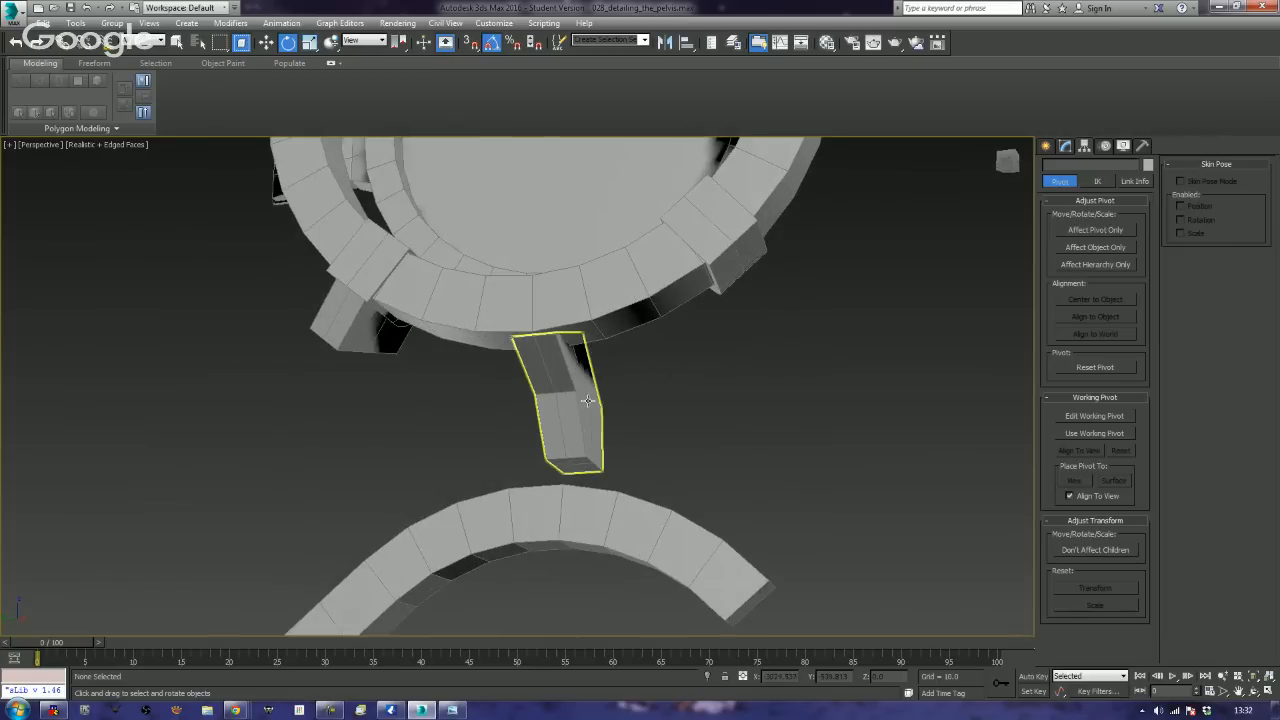
alt+middle_drag(569, 459, 537, 397)
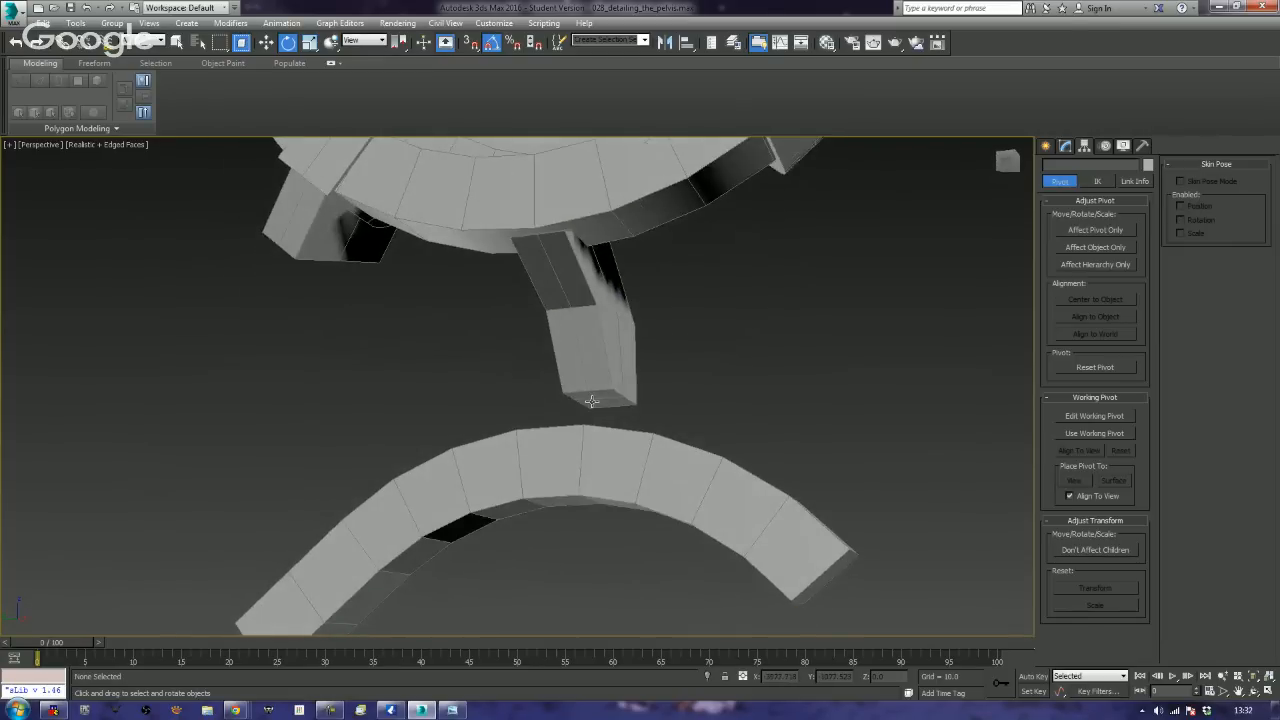
- Open the bottom bracket for polygon editing and clear its polygon selection
click(608, 354)
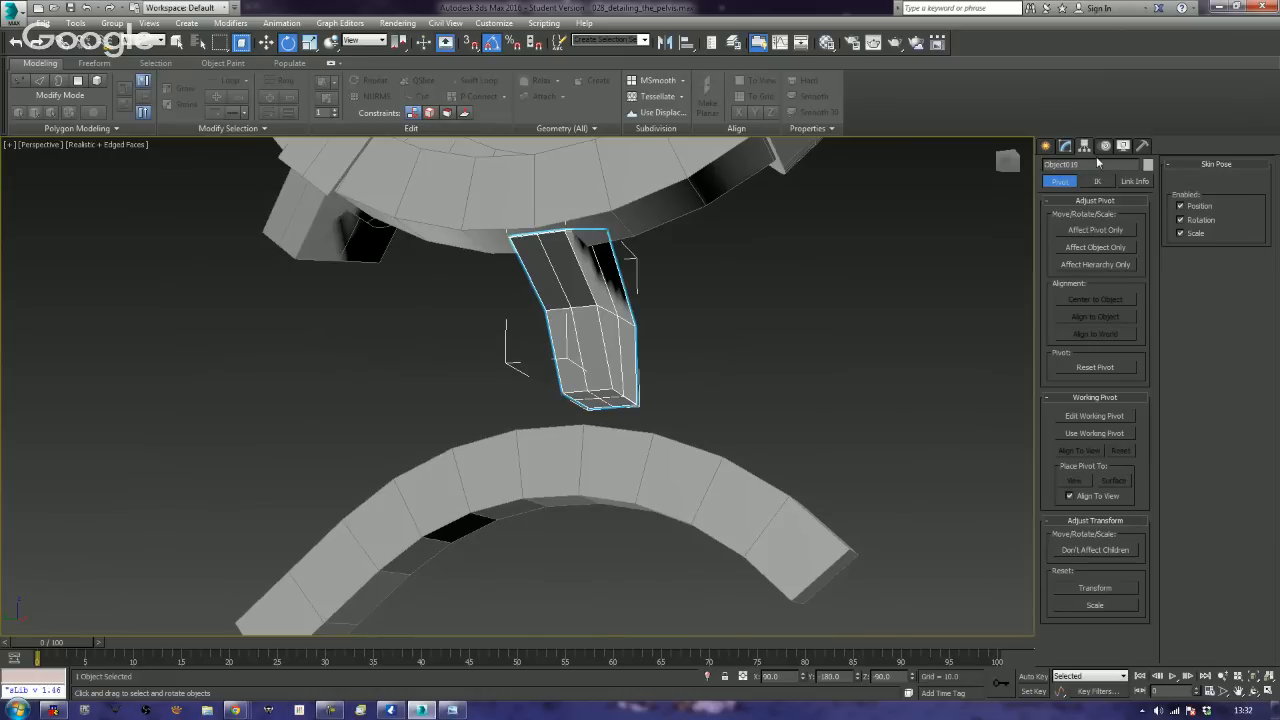
click(1065, 146)
click(1109, 334)
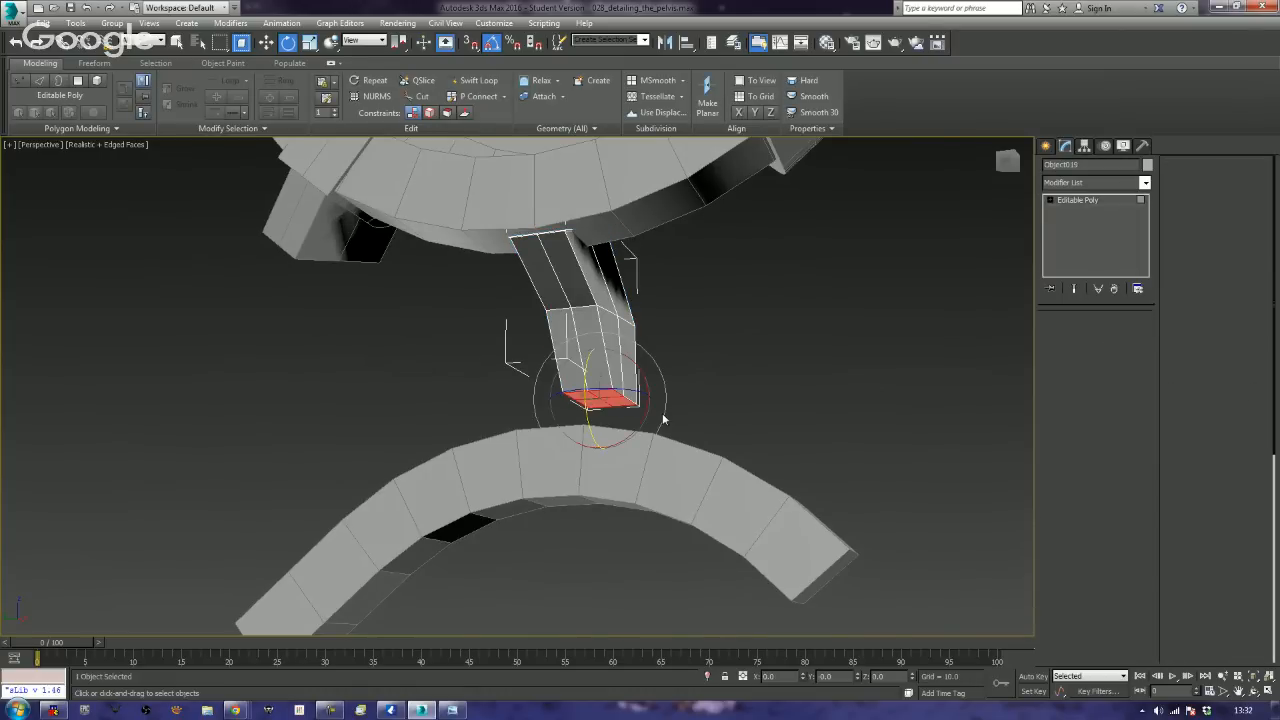
drag(706, 425, 530, 386)
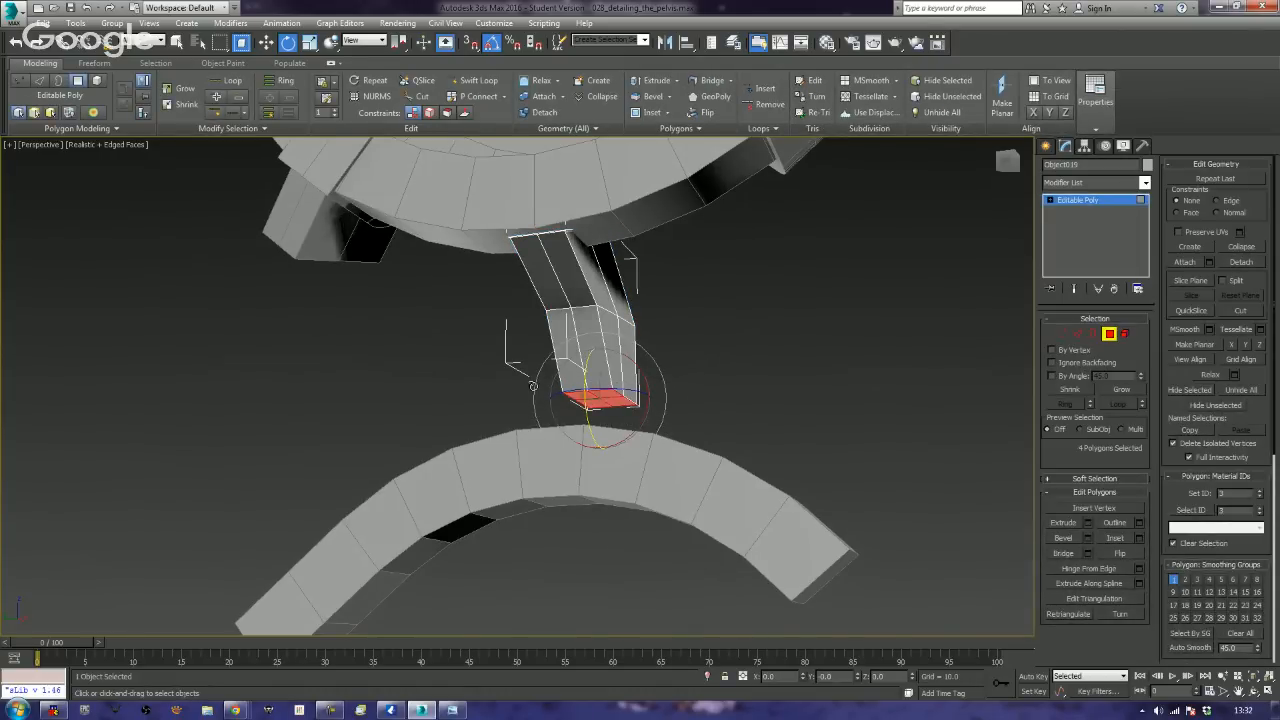
alt+middle_drag(532, 386, 646, 444)
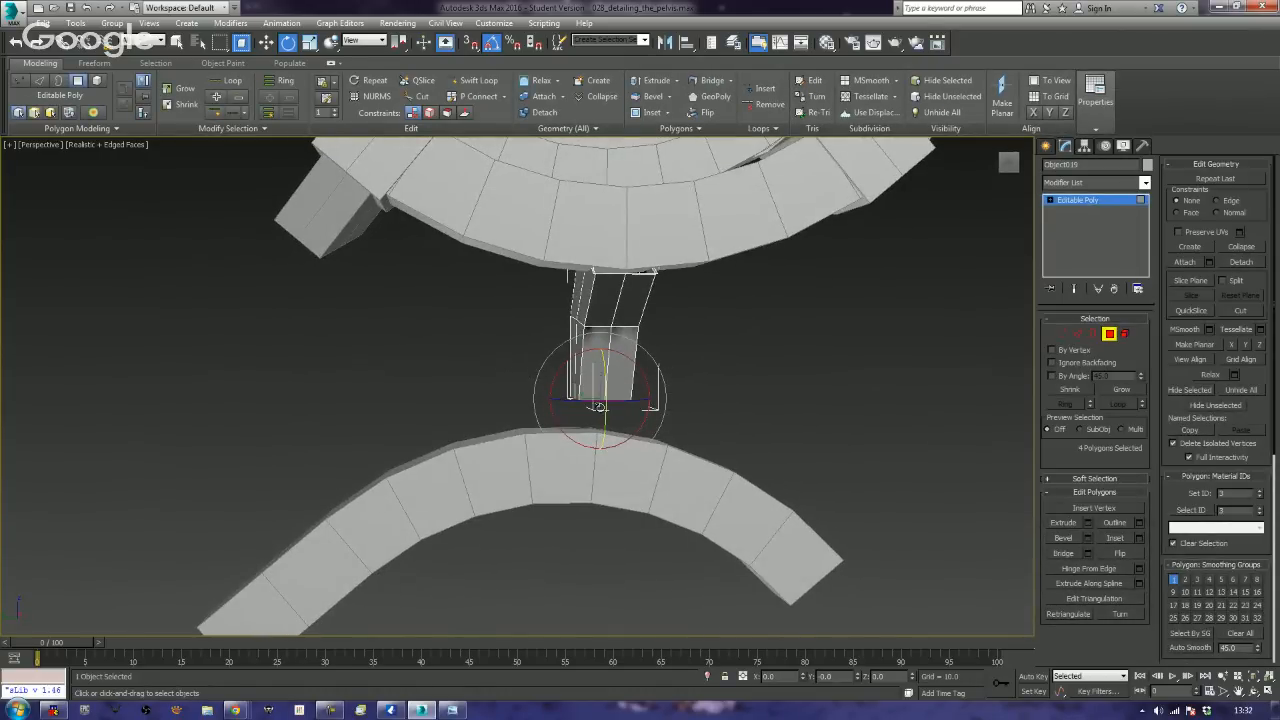
alt+middle_drag(780, 401, 752, 418)
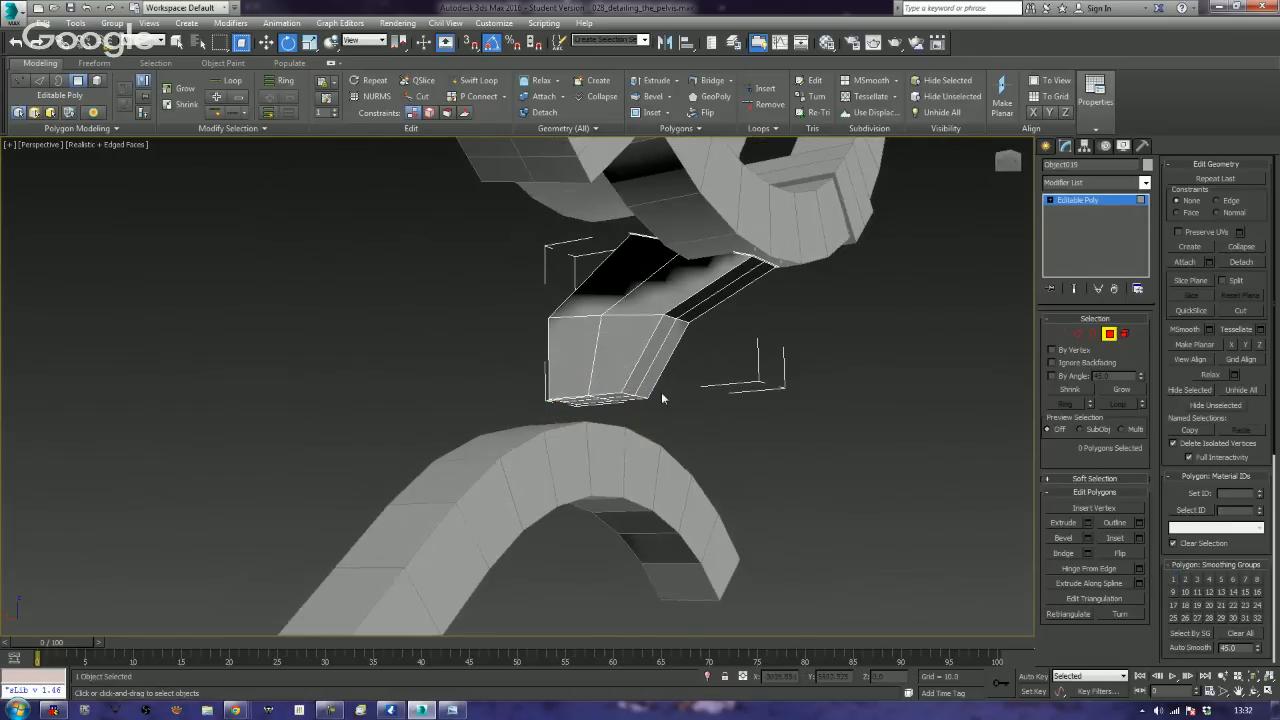
click(615, 356)
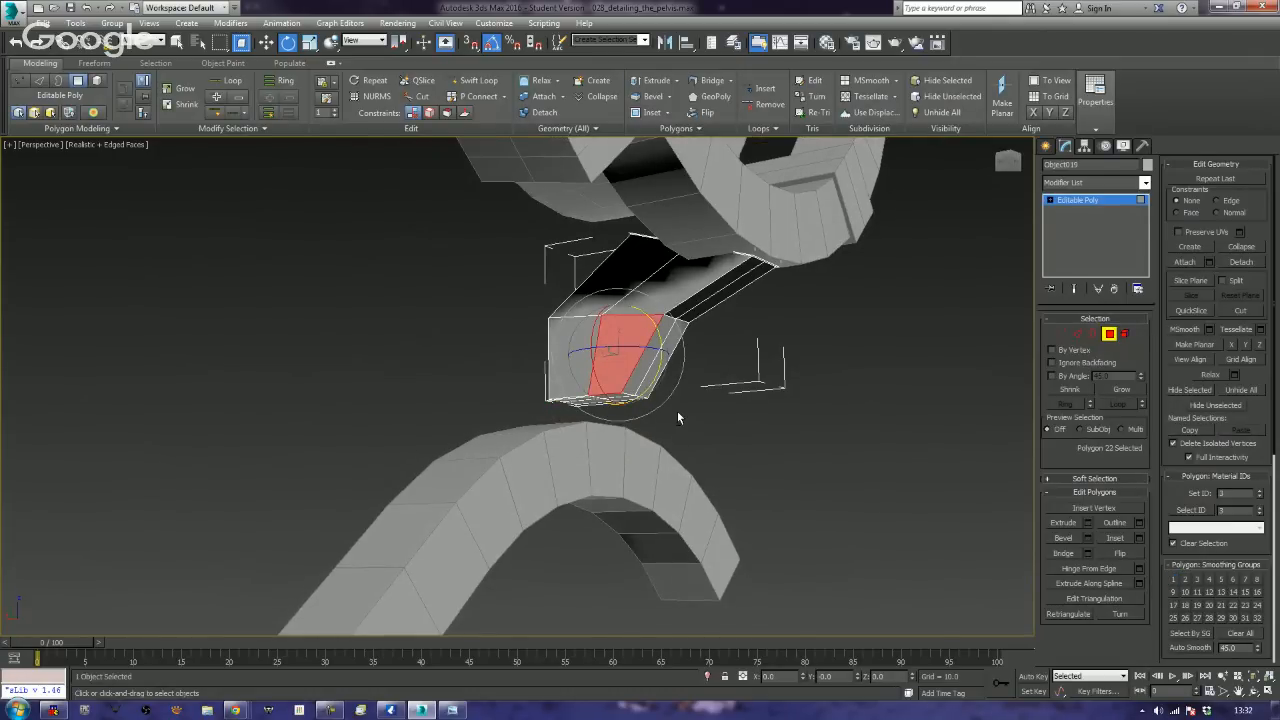
alt+middle_drag(677, 418, 691, 405)
click(549, 383)
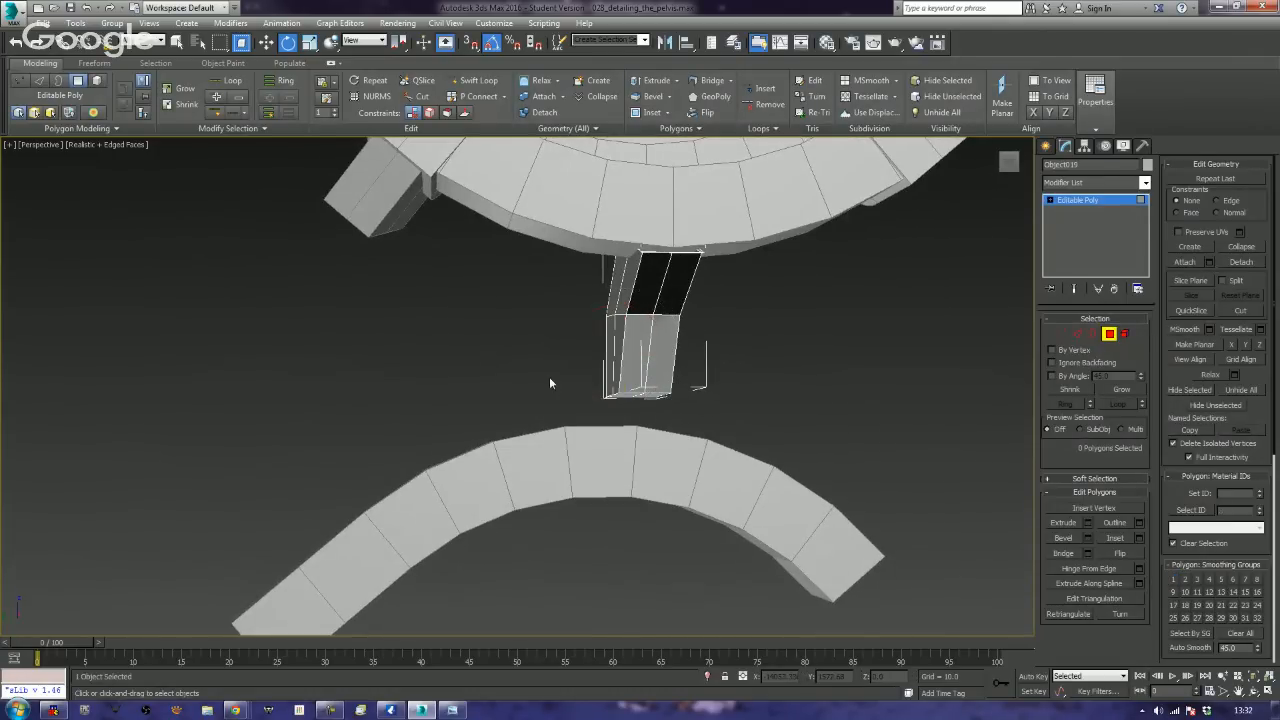
- Select the eight side polygons around the bottom bracket's lowest section and scale them slightly
click(608, 362)
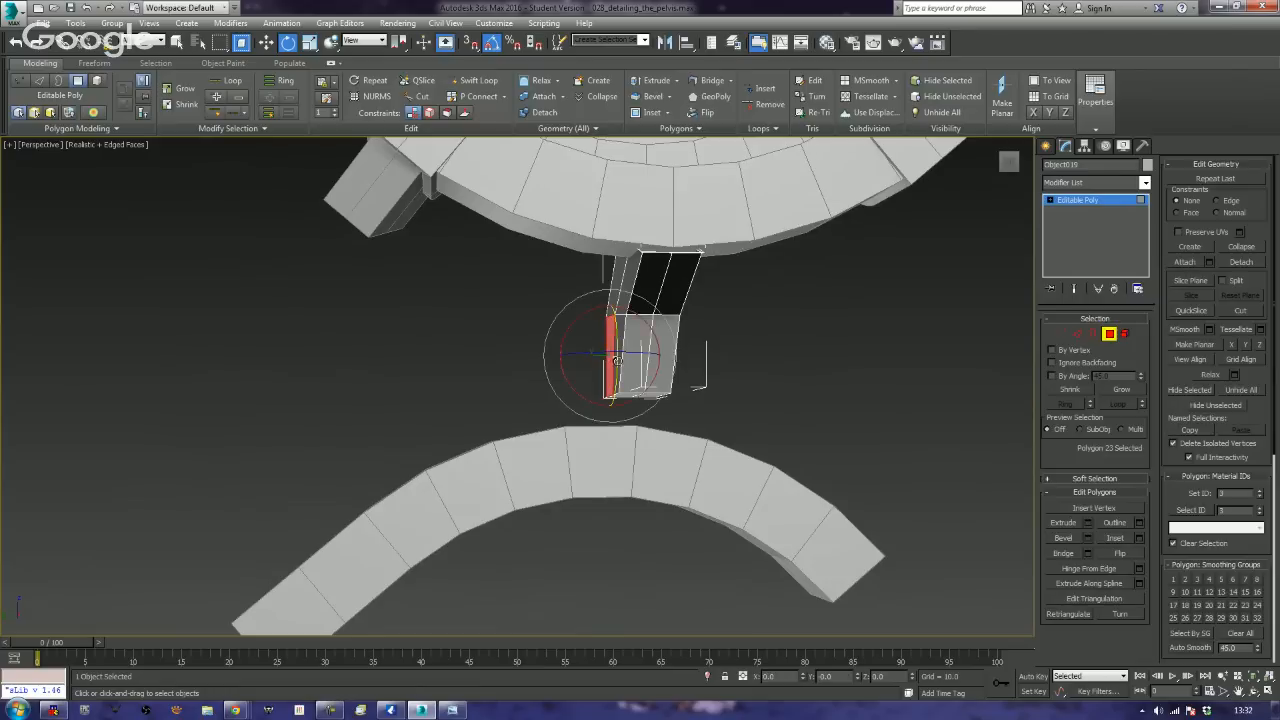
ctrl+click(618, 361)
ctrl+click(665, 355)
alt+middle_drag(681, 359, 655, 347)
ctrl+click(651, 345)
ctrl+click(698, 358)
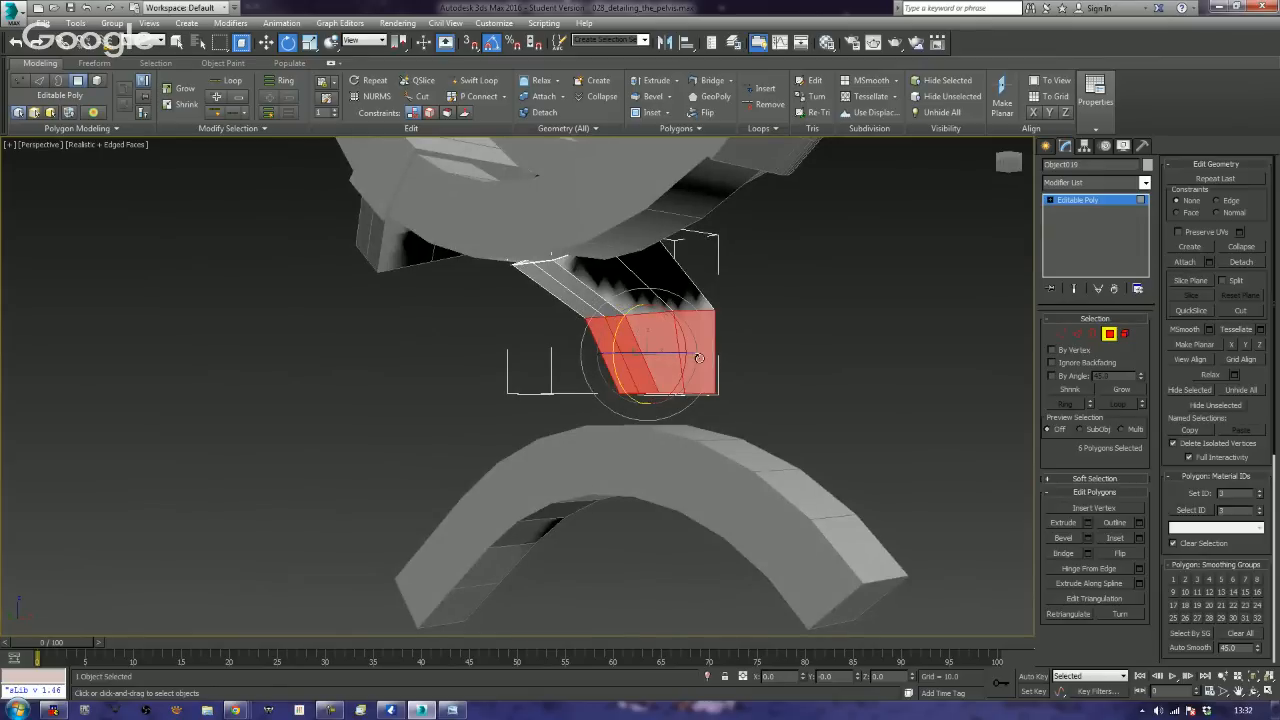
mouse_move(667, 366)
alt+middle_down()
mouse_move(872, 362)
mouse_move(740, 374)
mouse_move(681, 350)
alt+middle_up()
ctrl+click(701, 336)
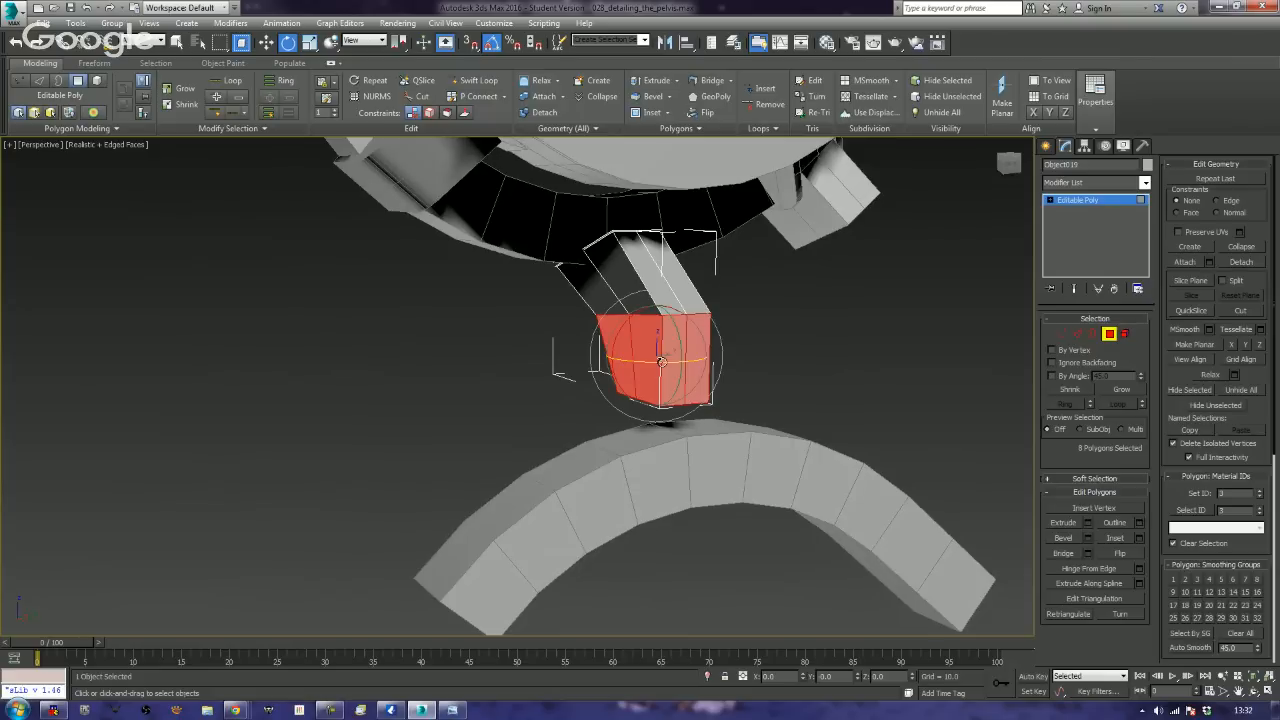
key(r)
drag(608, 357, 597, 364)
alt+middle_drag(564, 373, 872, 440)
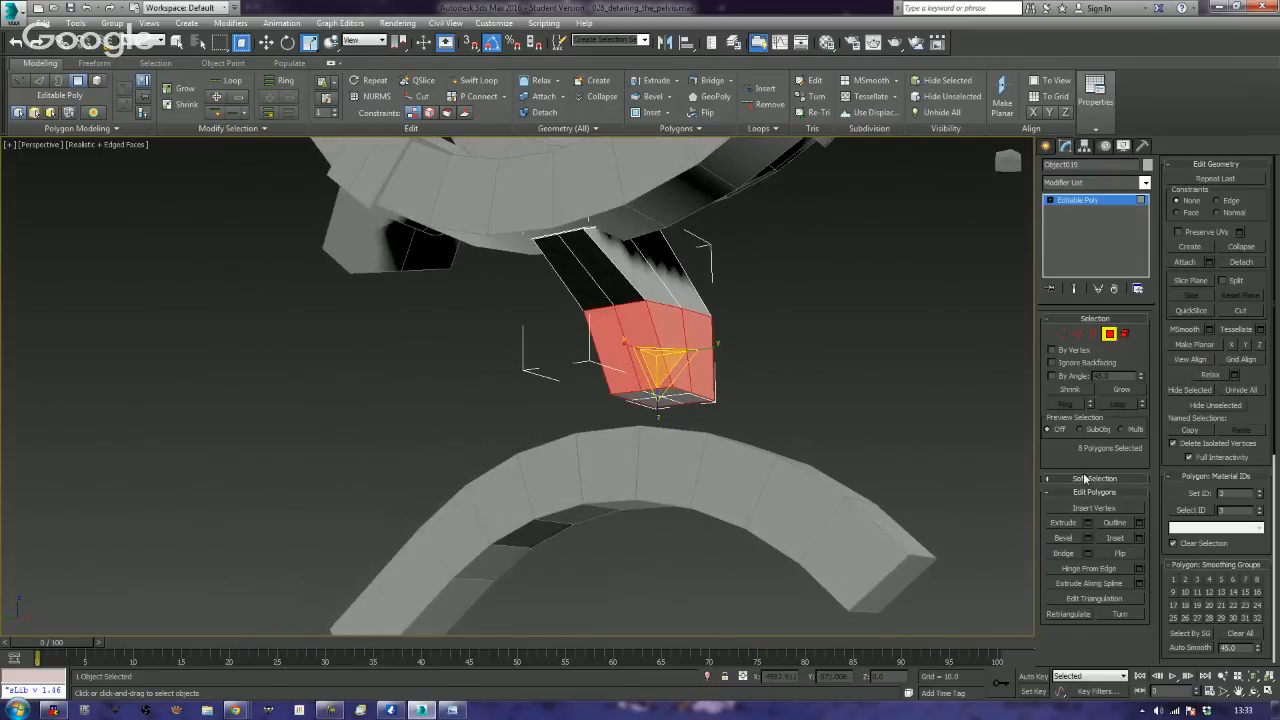
- Extrude the bracket's four bottom end polygons down to the curved arm, and extrude them again through the arm's full thickness
click(1064, 523)
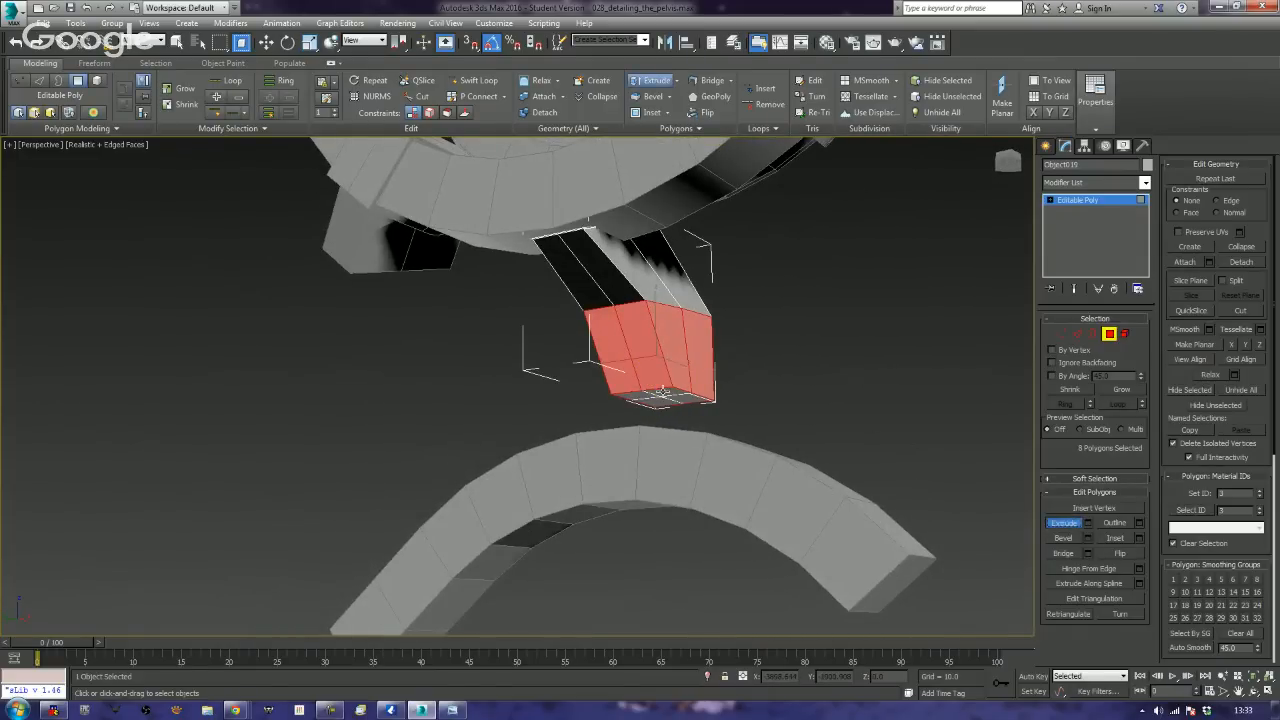
click(663, 391)
ctrl+click(646, 394)
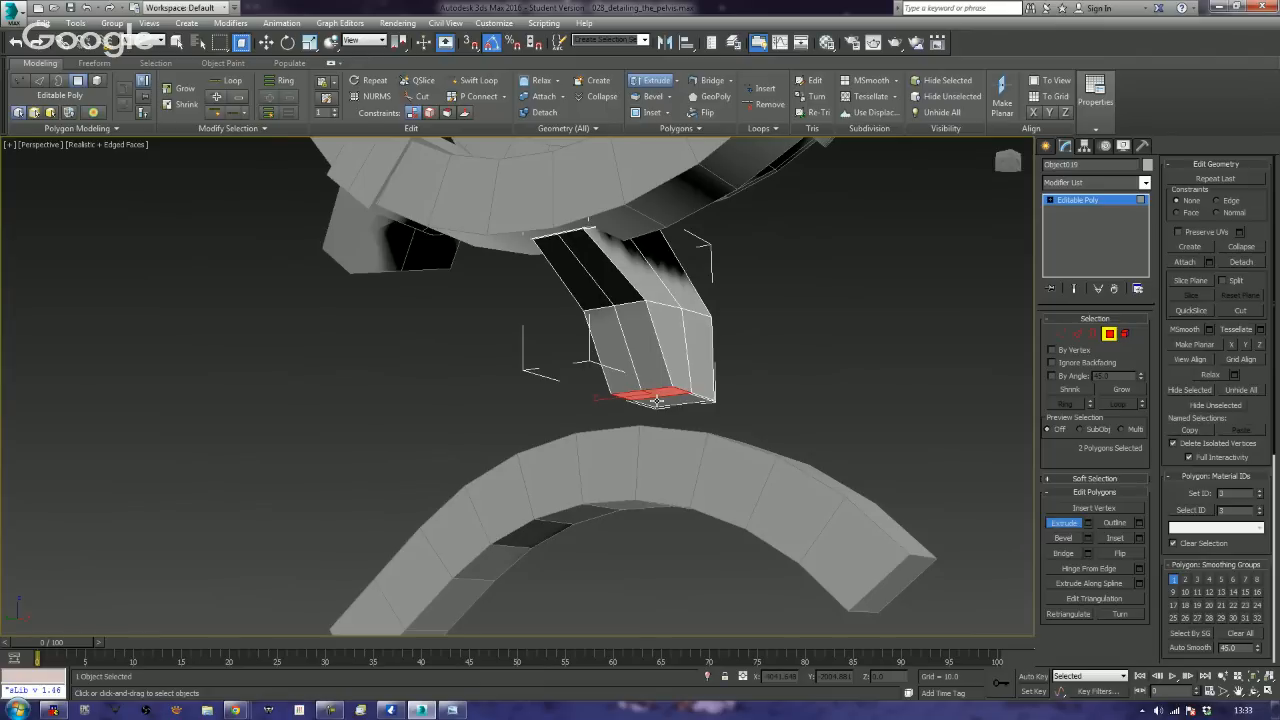
ctrl+click(660, 397)
ctrl+click(666, 395)
drag(664, 392, 726, 337)
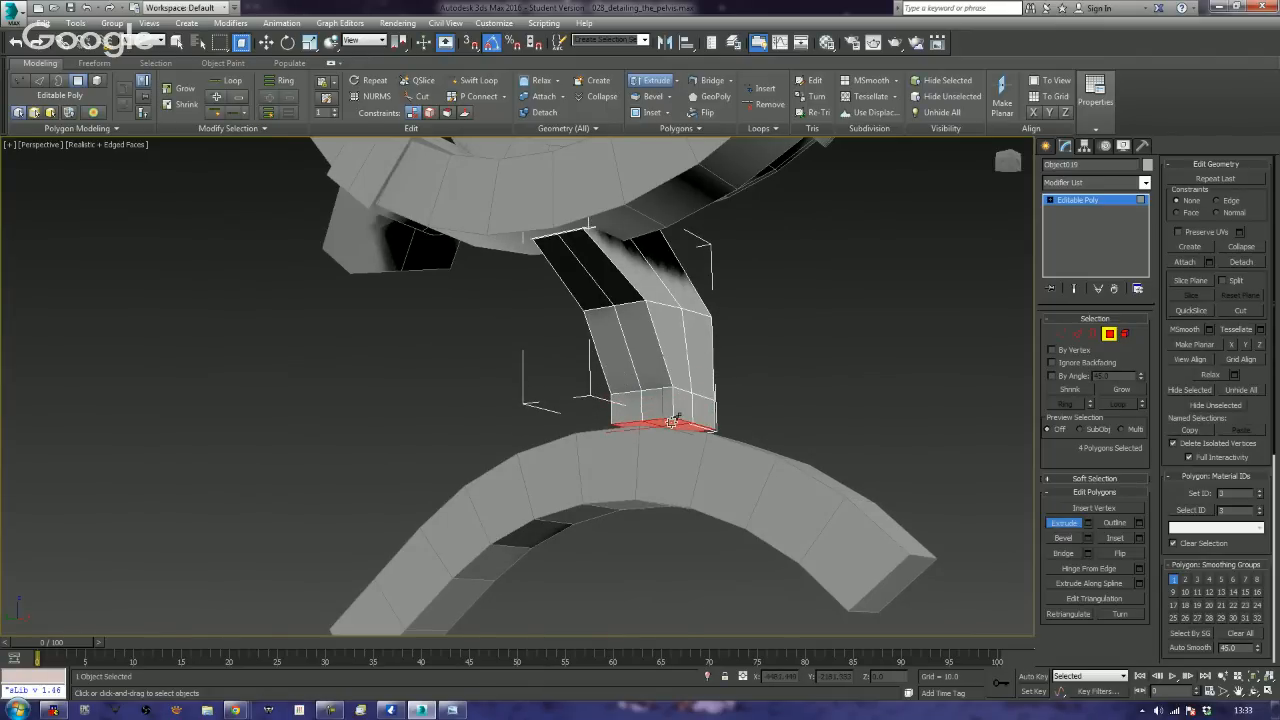
drag(675, 420, 737, 263)
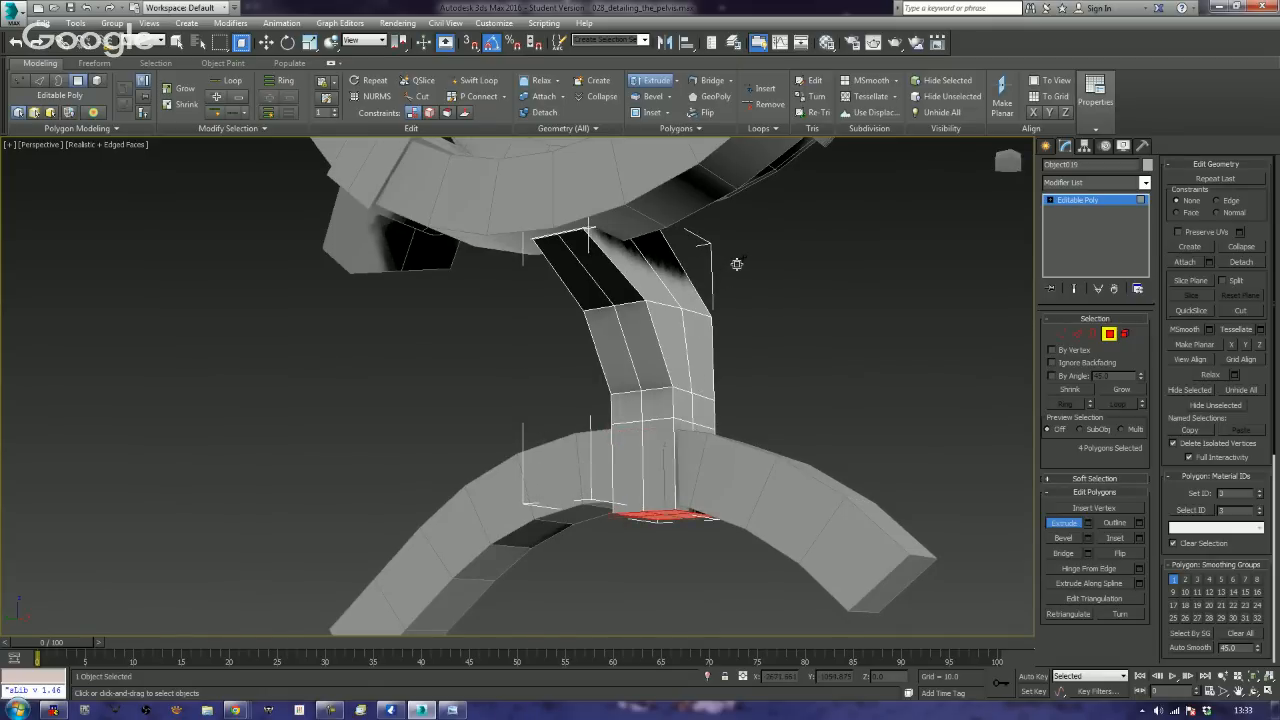
alt+middle_drag(737, 263, 633, 473)
click(632, 442)
click(690, 467)
ctrl+click(710, 466)
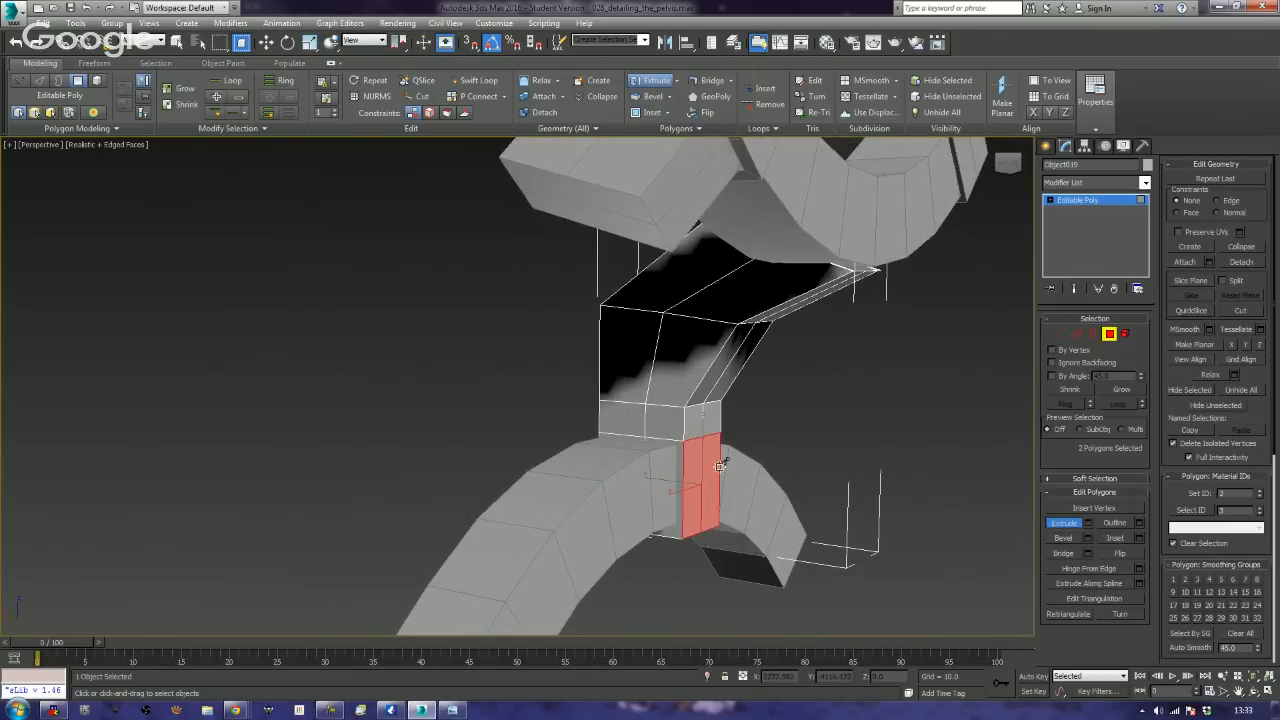
drag(560, 514, 560, 514)
key(r)
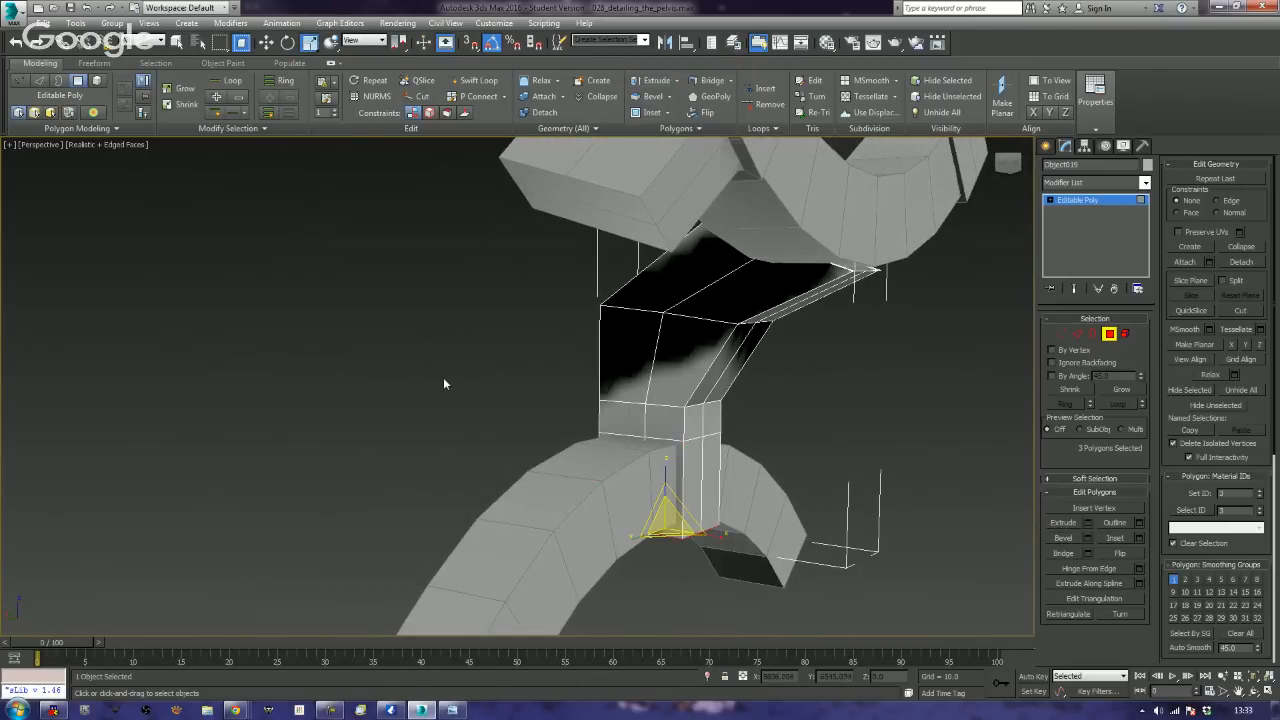
click(443, 377)
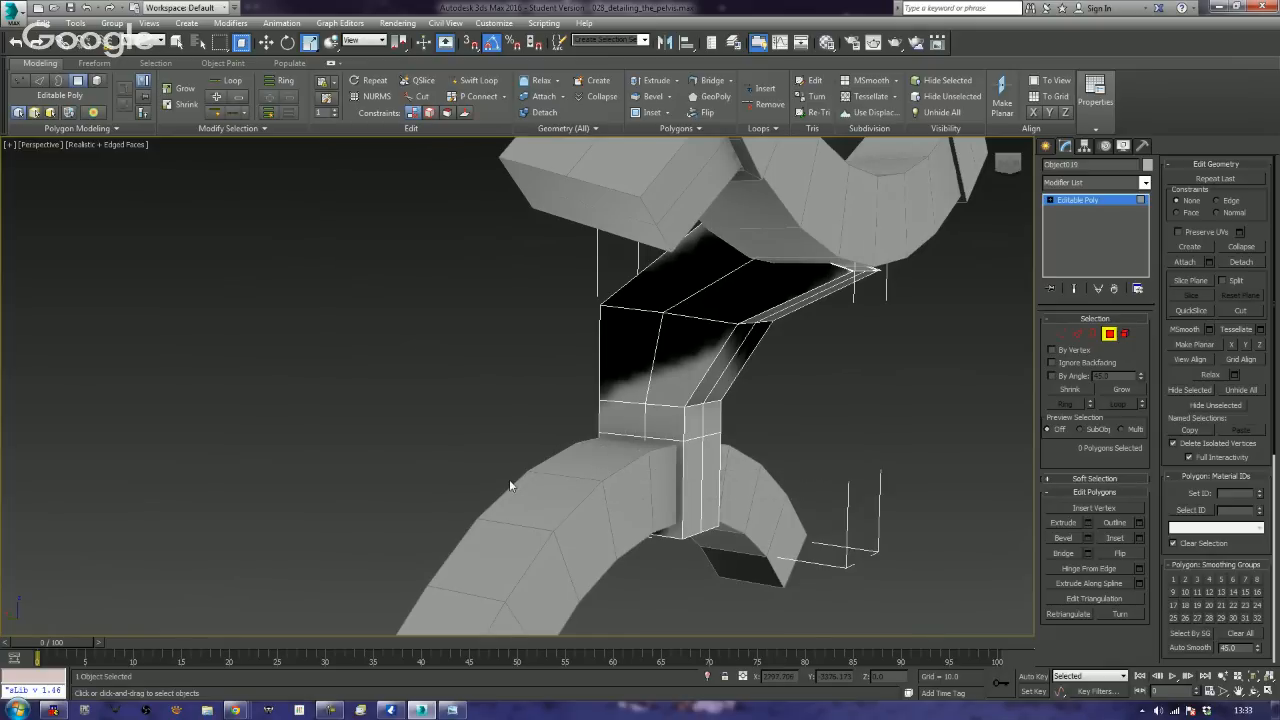
- Extrude the eight side polygons around the bottom bracket's lowest section outward by about 3.2 to form a thicker end block
alt+middle_drag(509, 479, 679, 461)
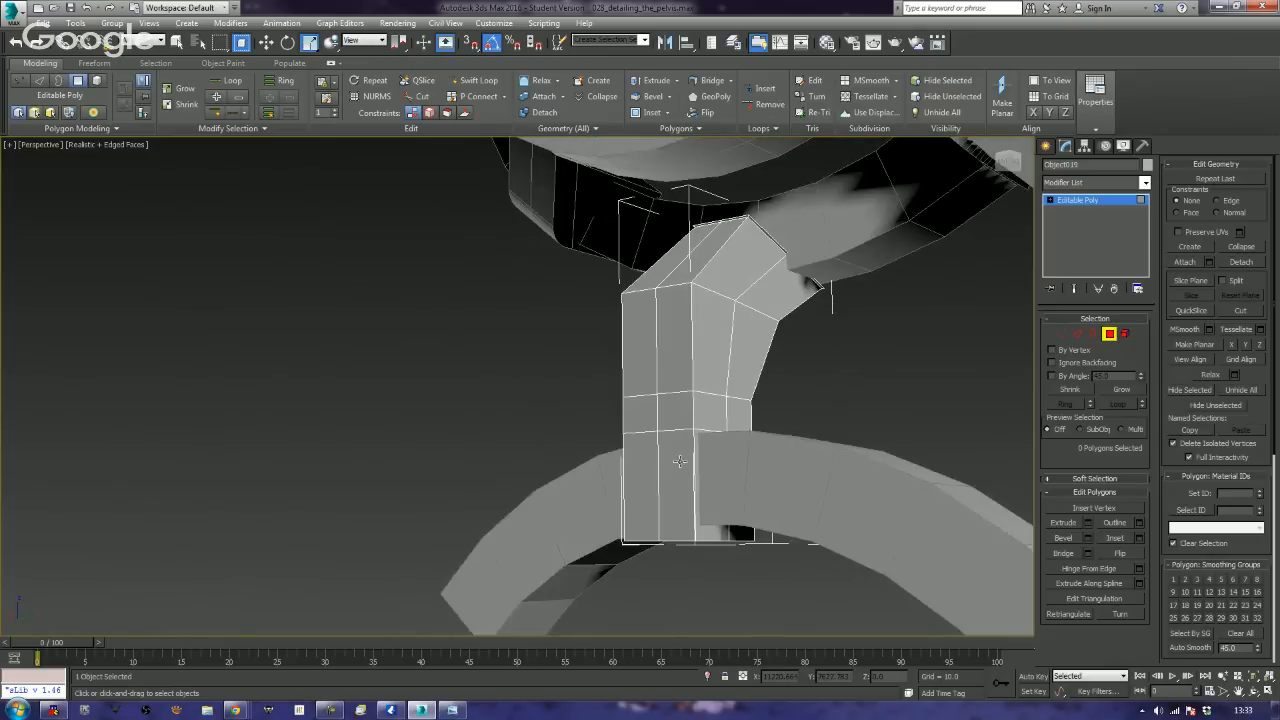
click(1078, 333)
click(704, 505)
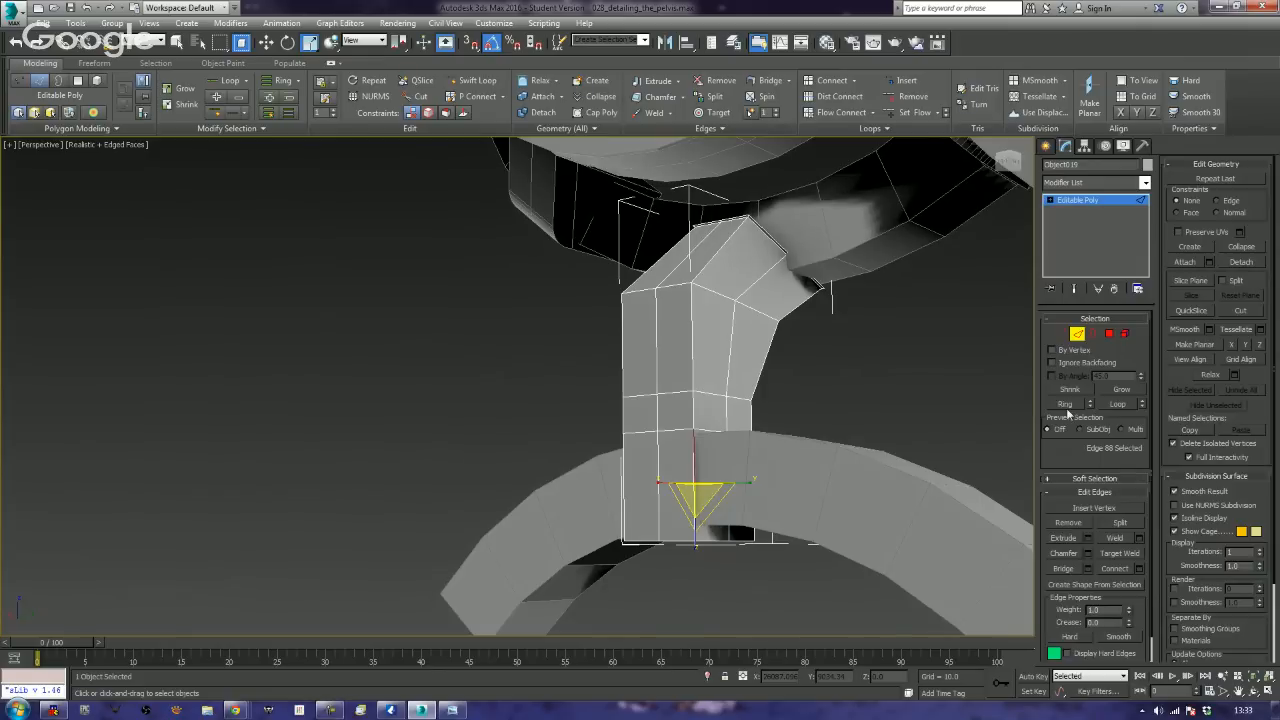
click(1066, 404)
ctrl+click(1109, 333)
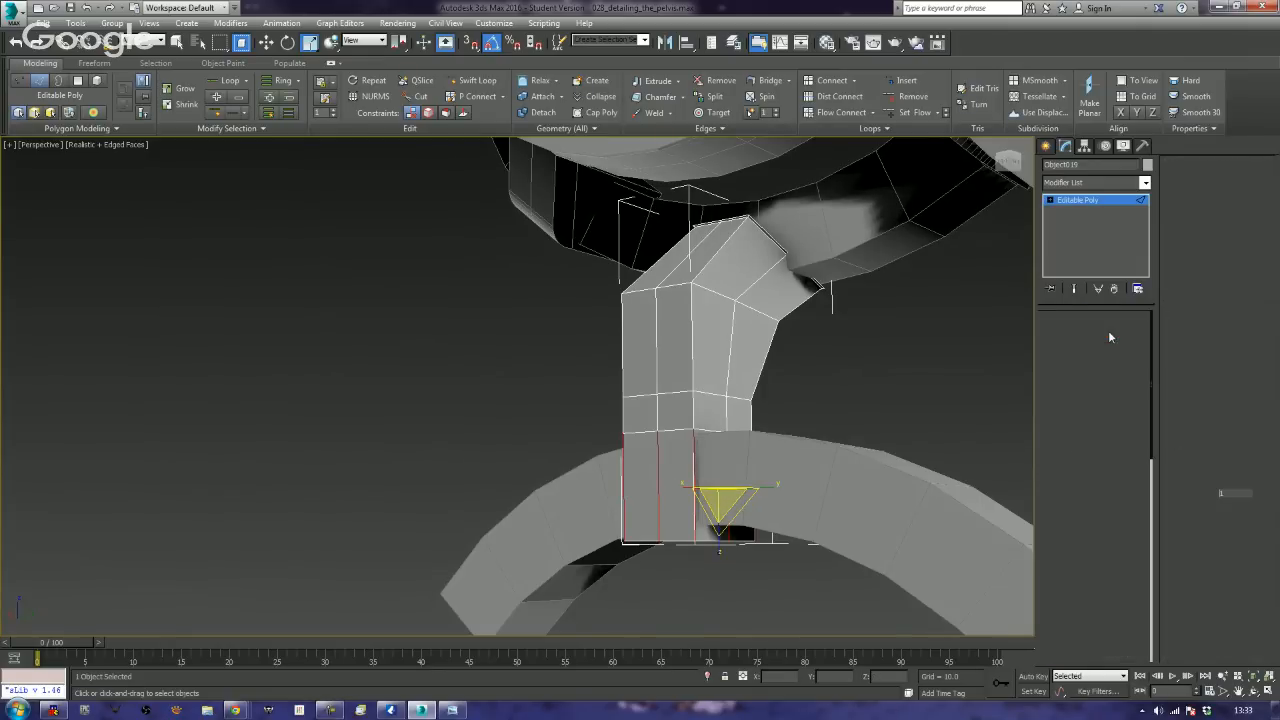
alt+middle_drag(892, 425, 1031, 553)
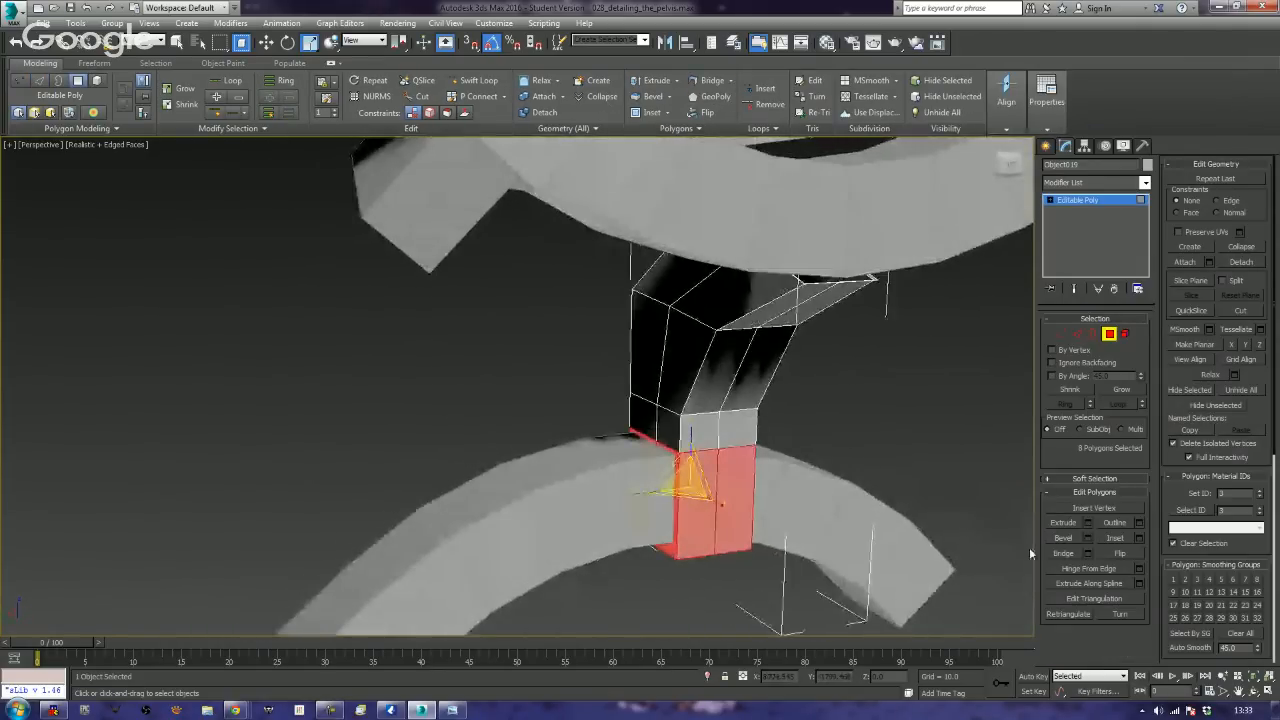
click(1087, 522)
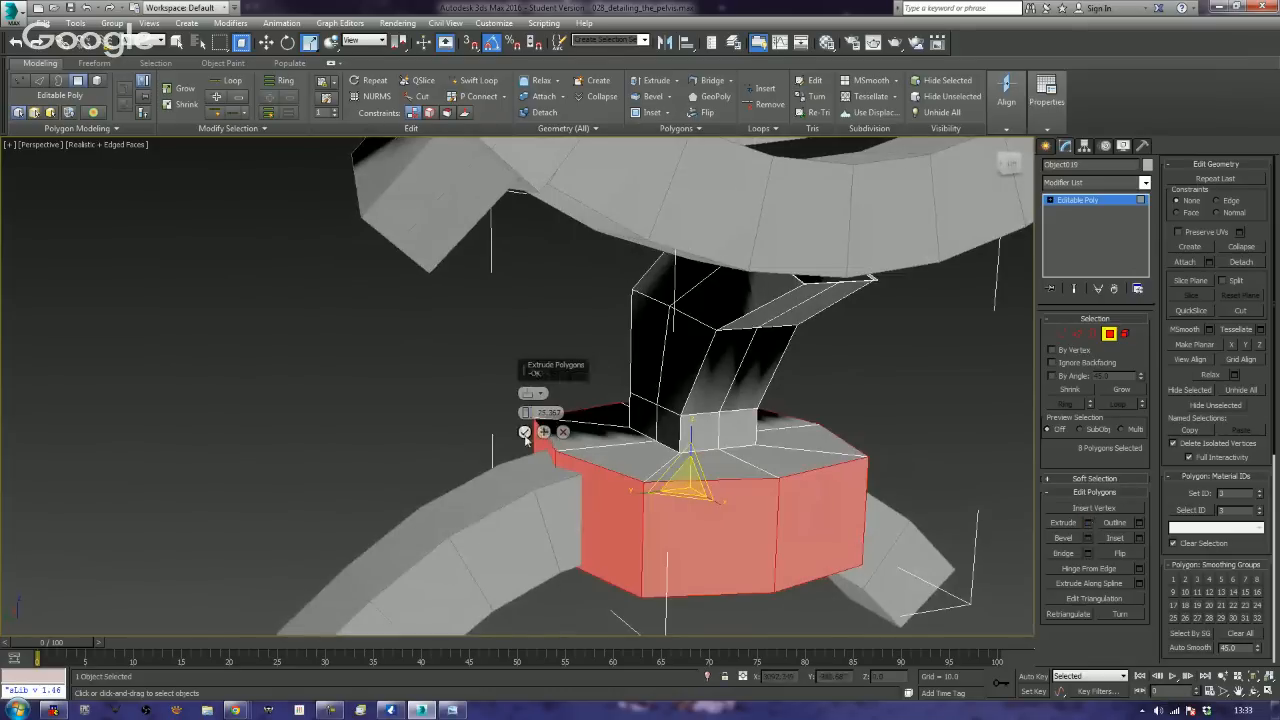
drag(527, 418, 562, 558)
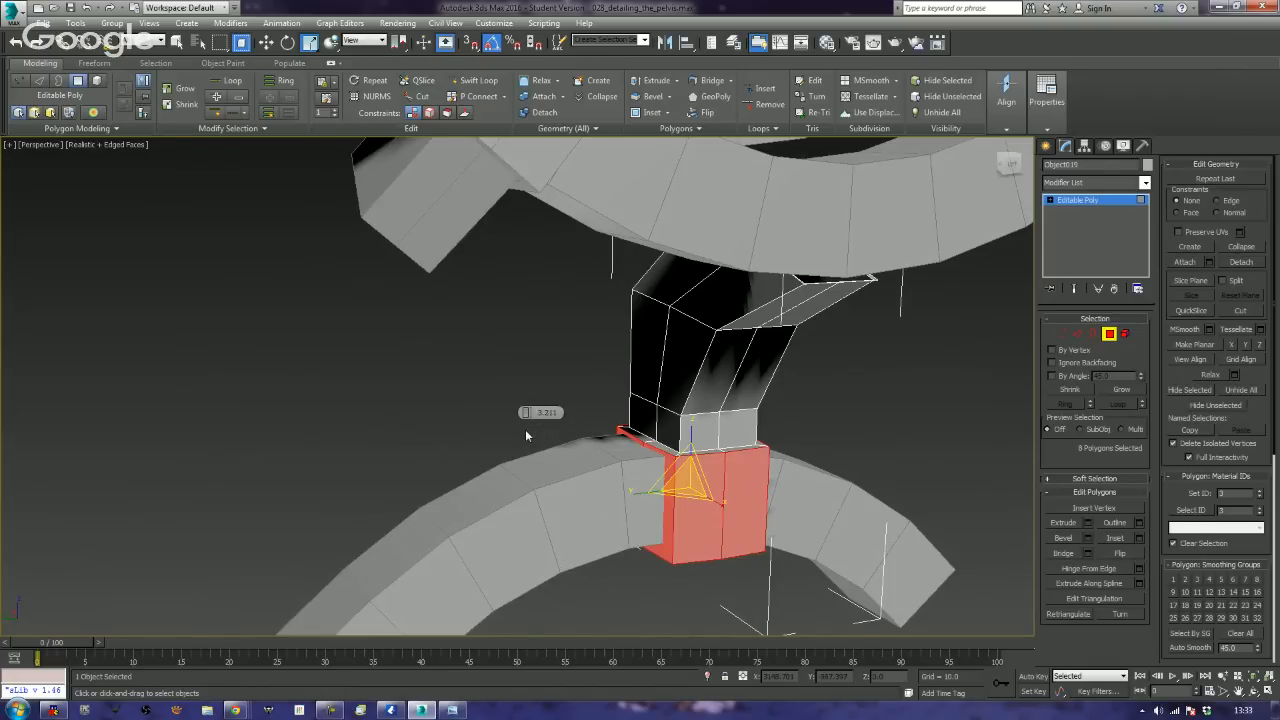
click(524, 432)
- Select the four polygons on two opposite faces of the bracket's end block and flatten them by scaling along one axis
click(750, 493)
alt+middle_drag(711, 503, 621, 487)
ctrl+click(592, 508)
ctrl+click(608, 512)
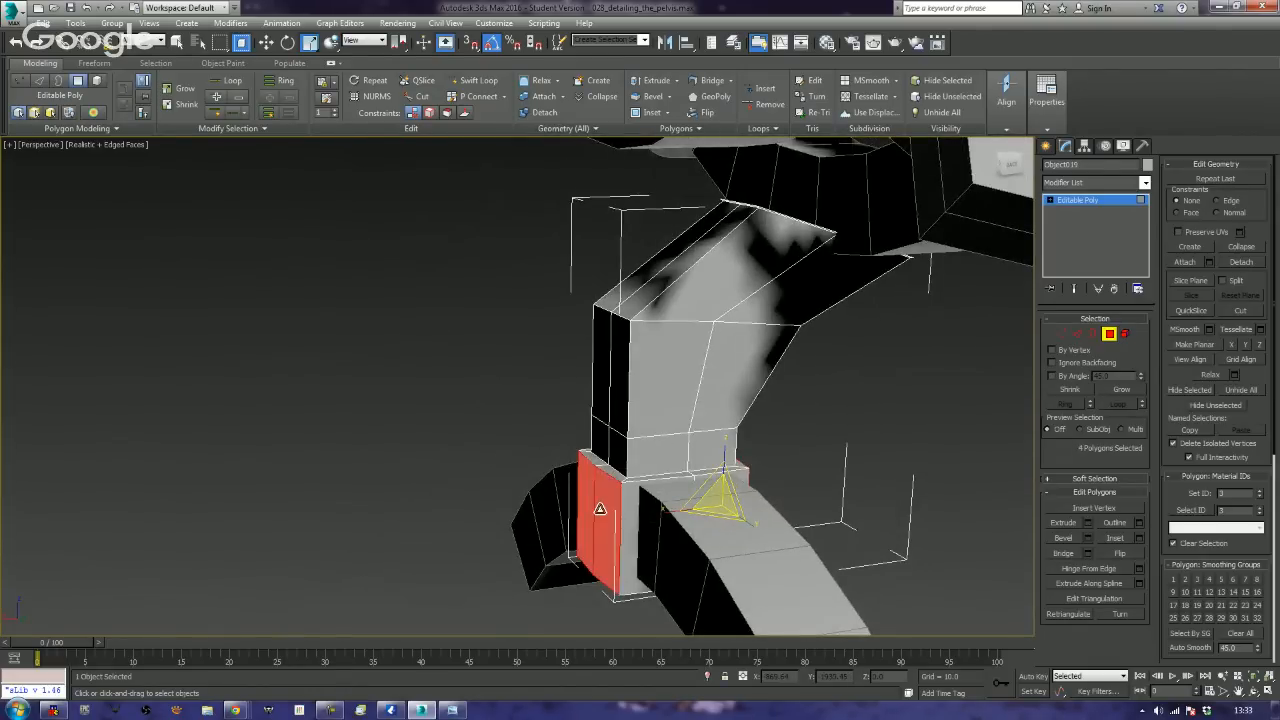
drag(671, 512, 3, 470)
alt+middle_drag(565, 505, 478, 505)
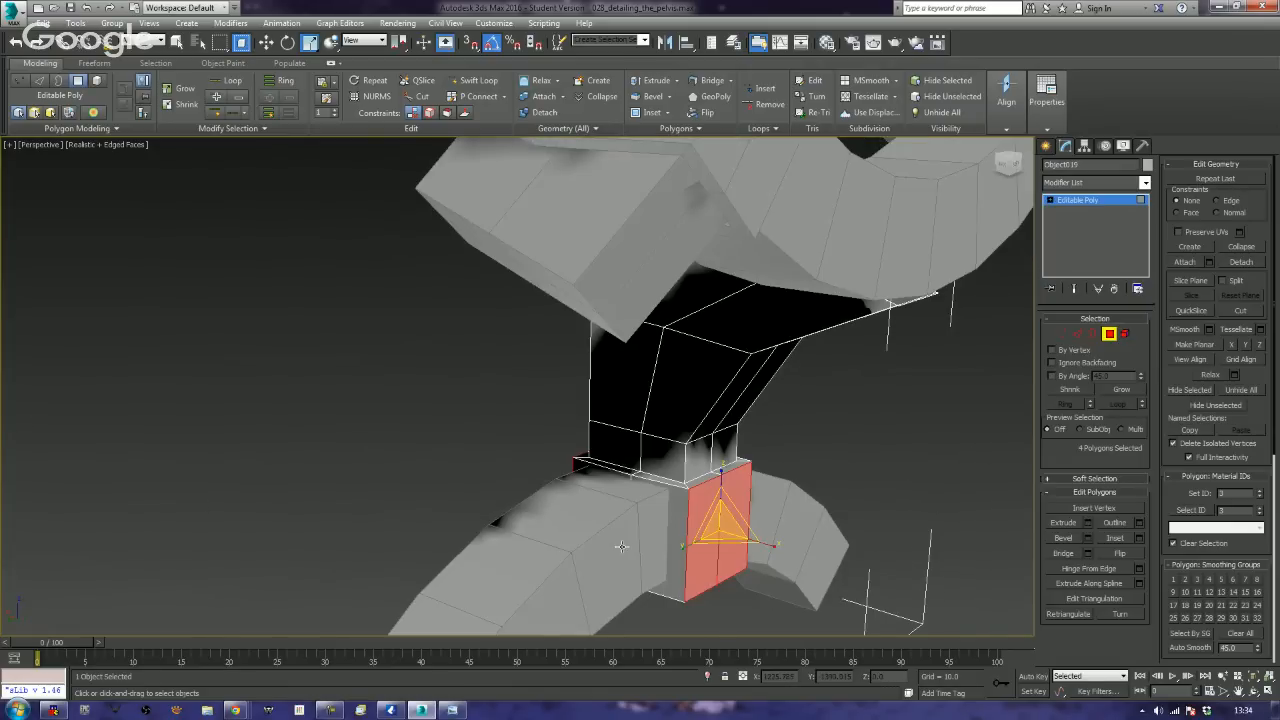
- Flatten the four polygons on the end block's other two opposite faces by single-axis scaling, and leave polygon editing
click(670, 530)
ctrl+click(598, 490)
alt+middle_drag(722, 507, 719, 538)
ctrl+click(738, 515)
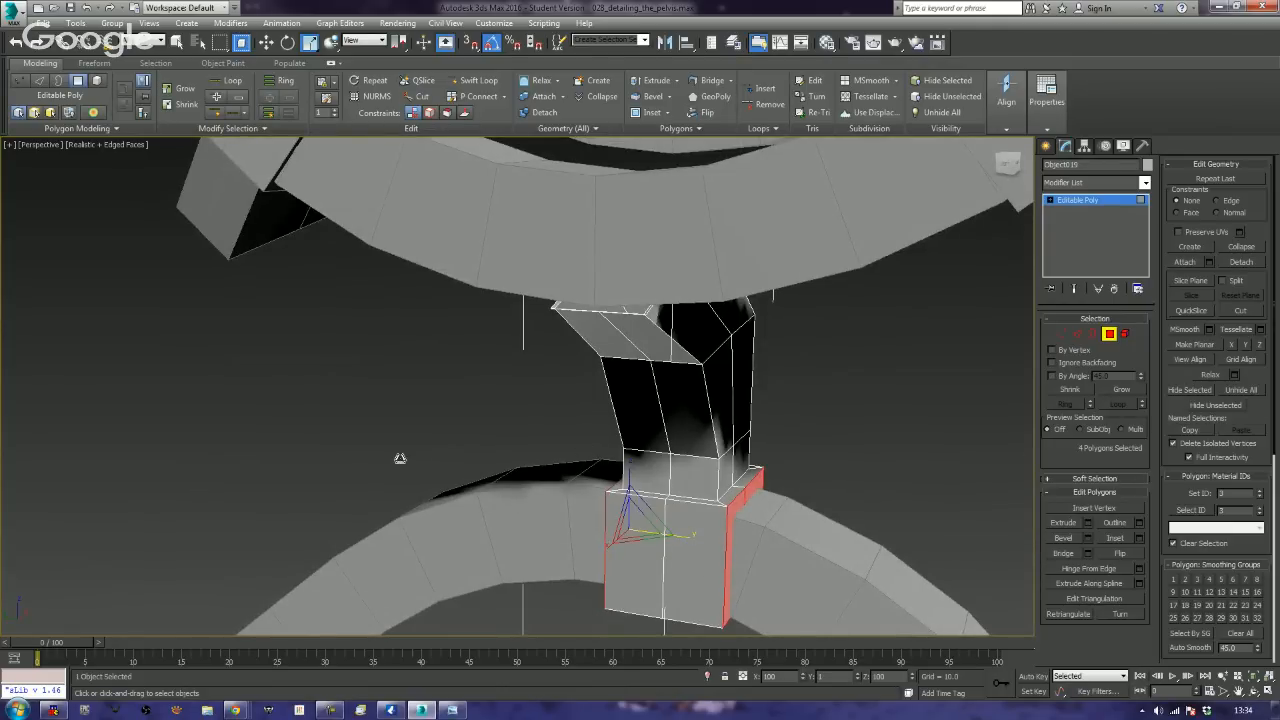
alt+middle_drag(699, 579, 954, 419)
click(1109, 333)
scroll(850, 422, down, 3)
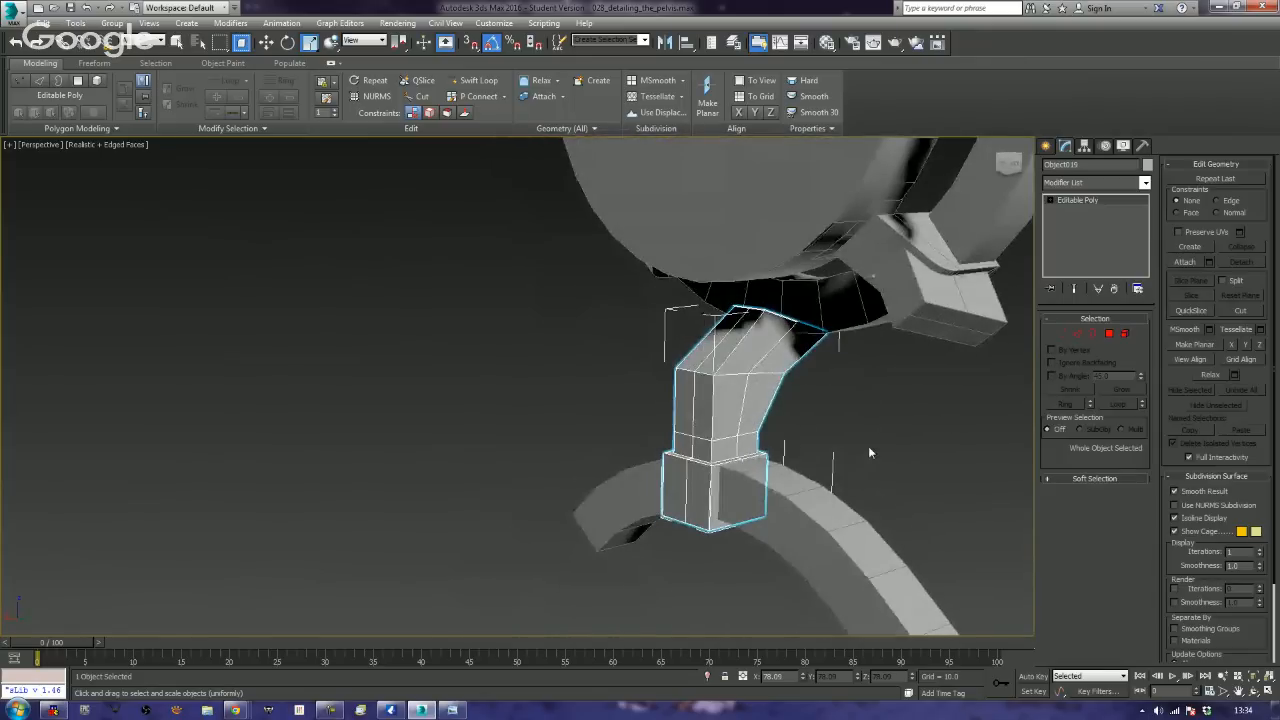
- Chamfer the two edges across the outer side of the bracket's upper bend into a rounded curve
alt+middle_drag(869, 453, 943, 477)
scroll(957, 480, up, 4)
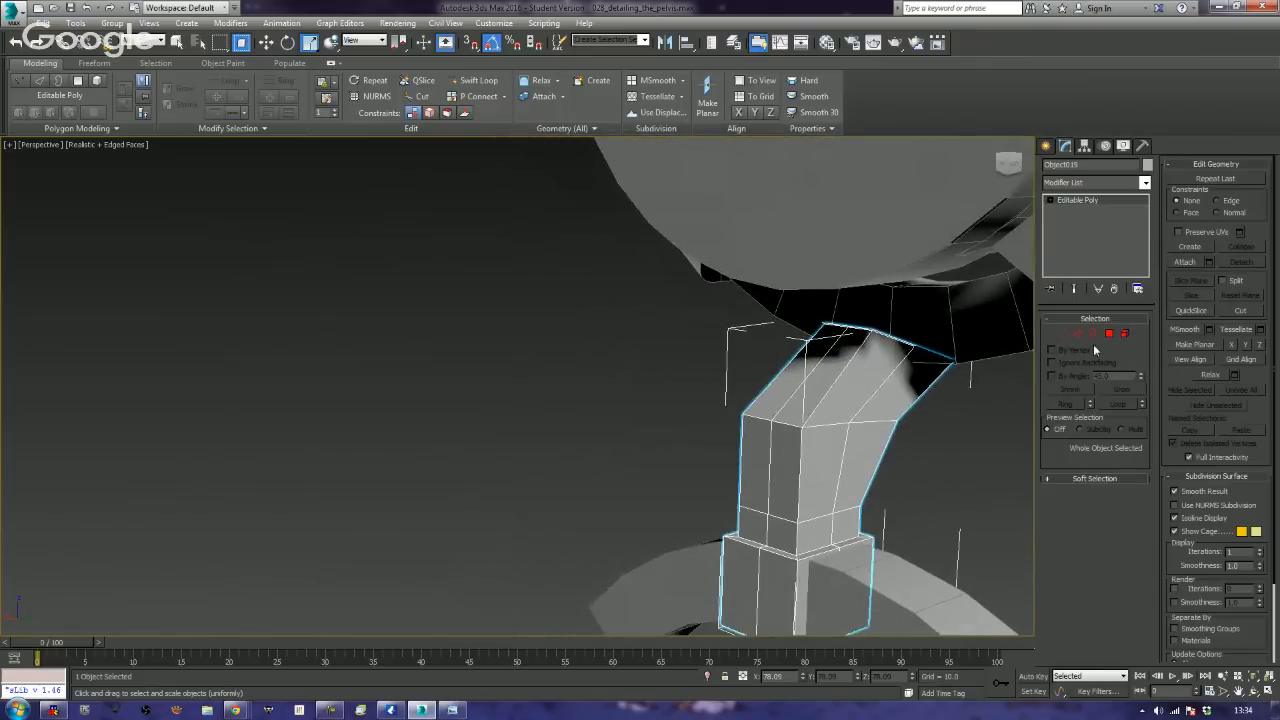
click(1077, 333)
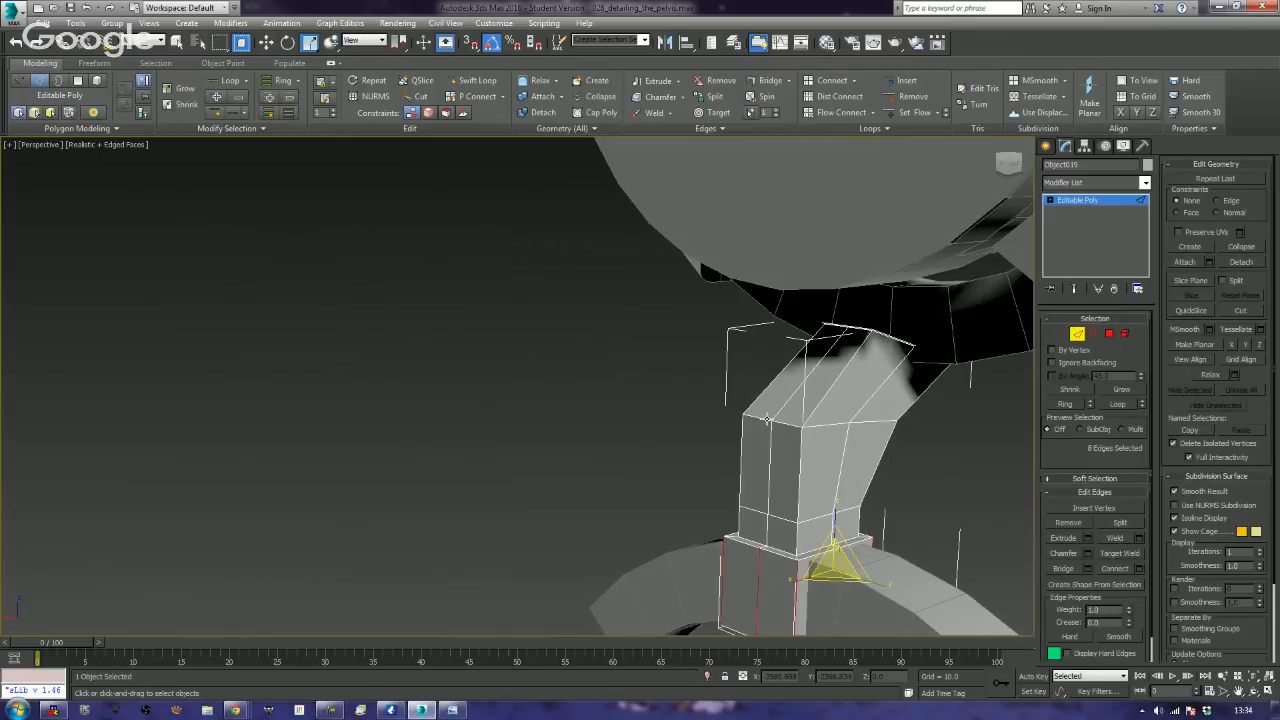
click(767, 419)
ctrl+click(784, 422)
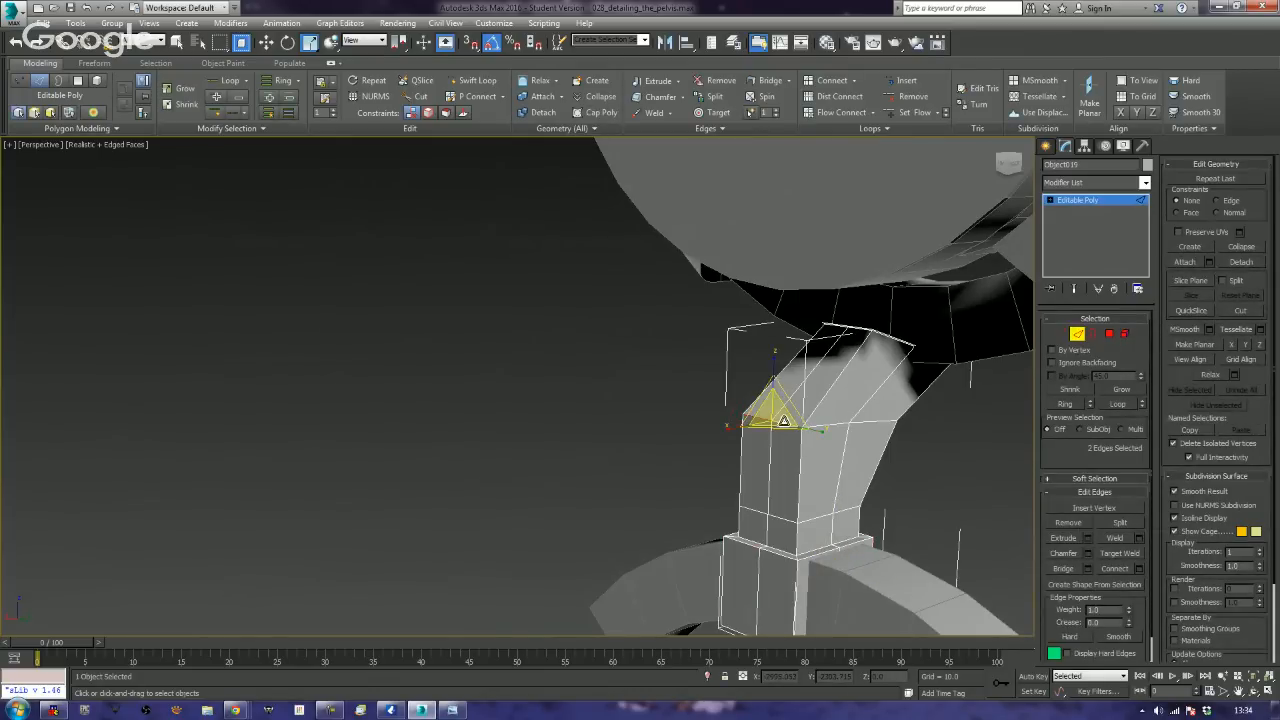
click(1064, 553)
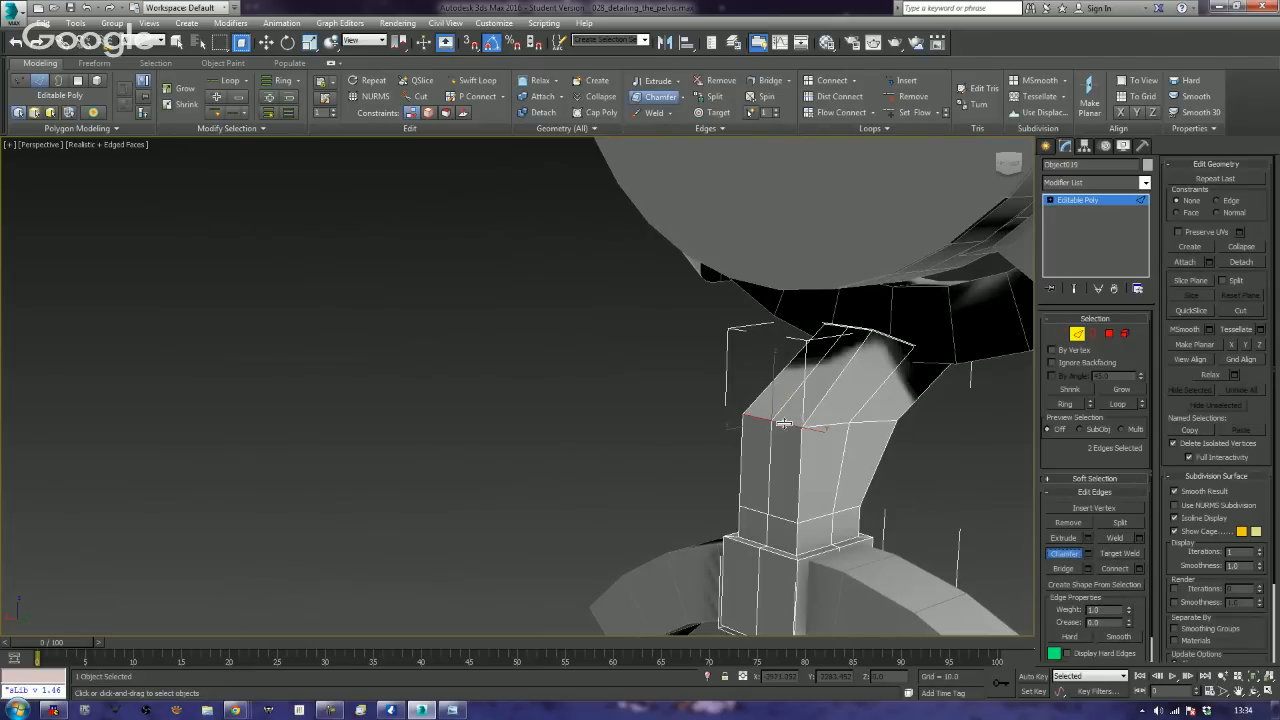
drag(800, 420, 824, 392)
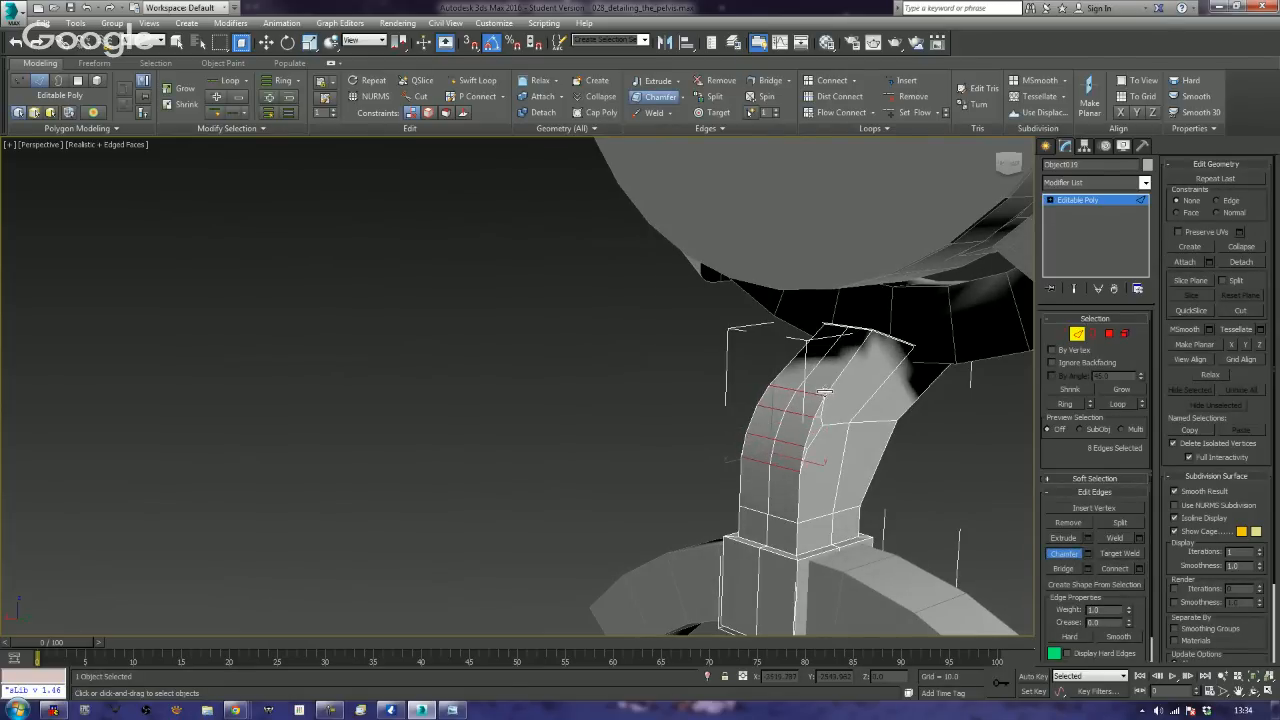
- Chamfer the two edges across the inner side of the bracket's upper bend into a matching curve
alt+middle_drag(978, 507, 860, 385)
click(853, 376)
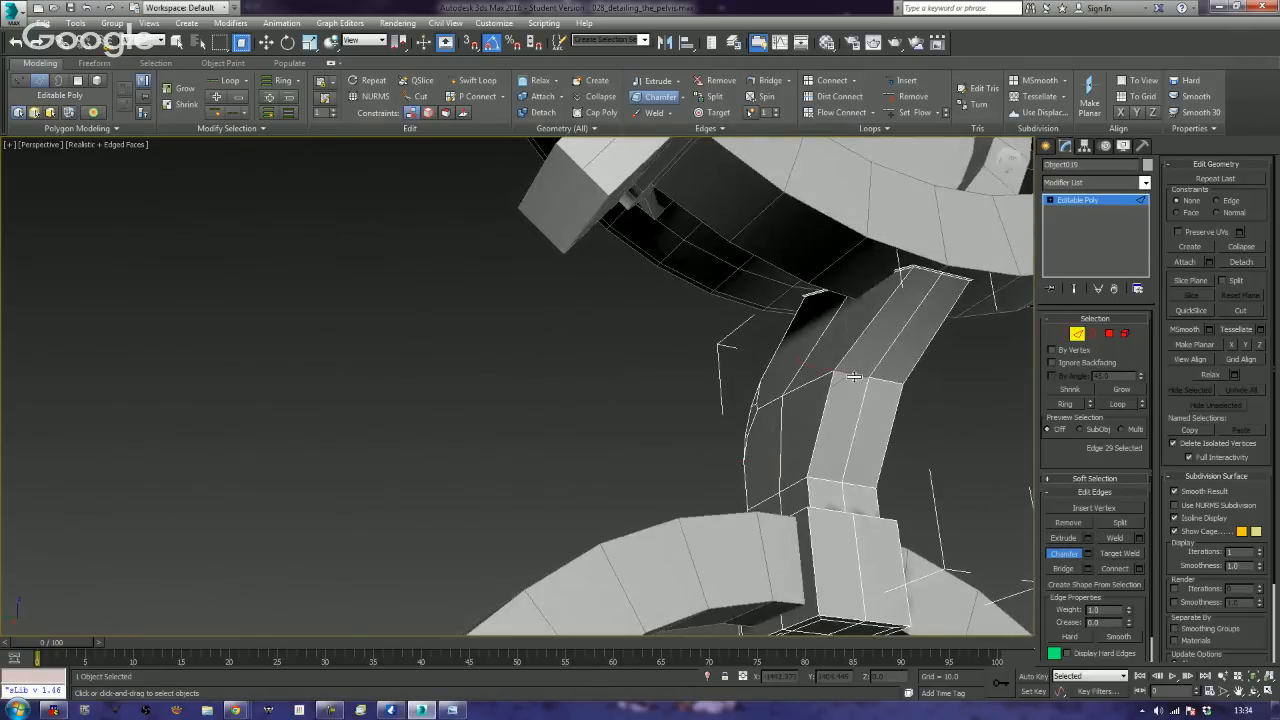
ctrl+click(880, 380)
drag(890, 382, 916, 354)
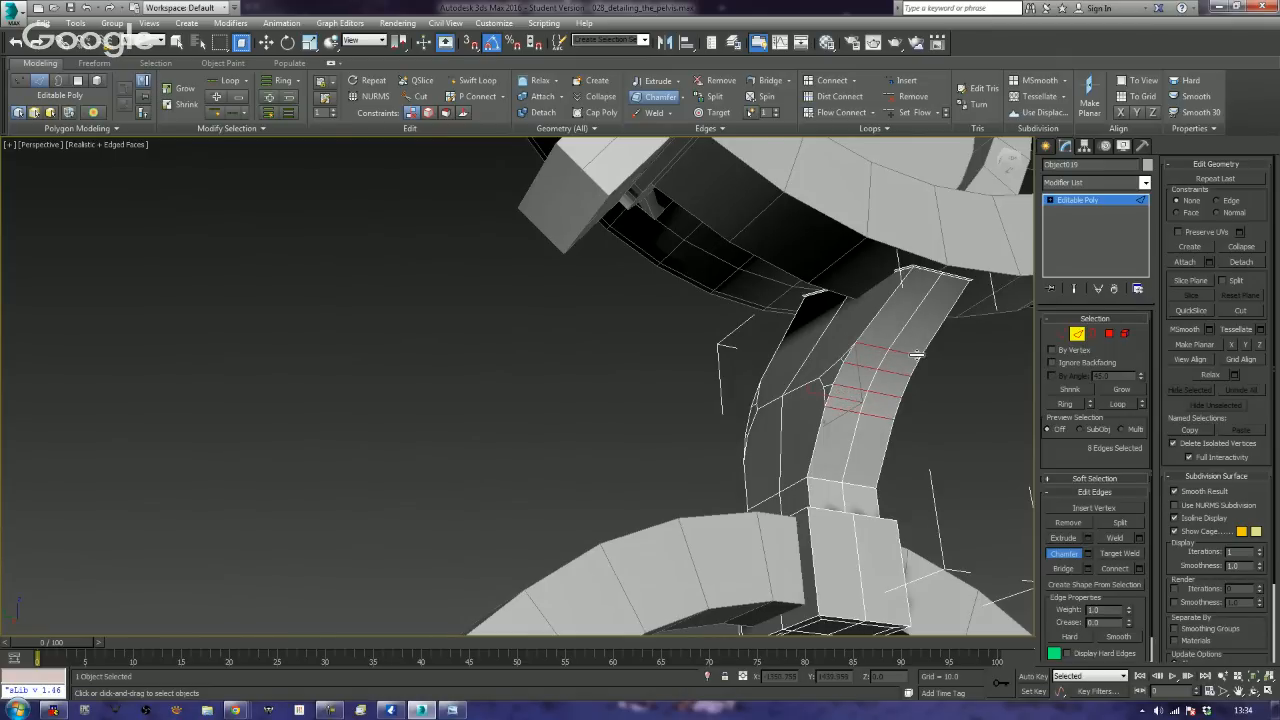
- Chamfer the edges across the bracket's inner lower bend just above the end block, and leave edge editing
alt+middle_drag(857, 449, 822, 464)
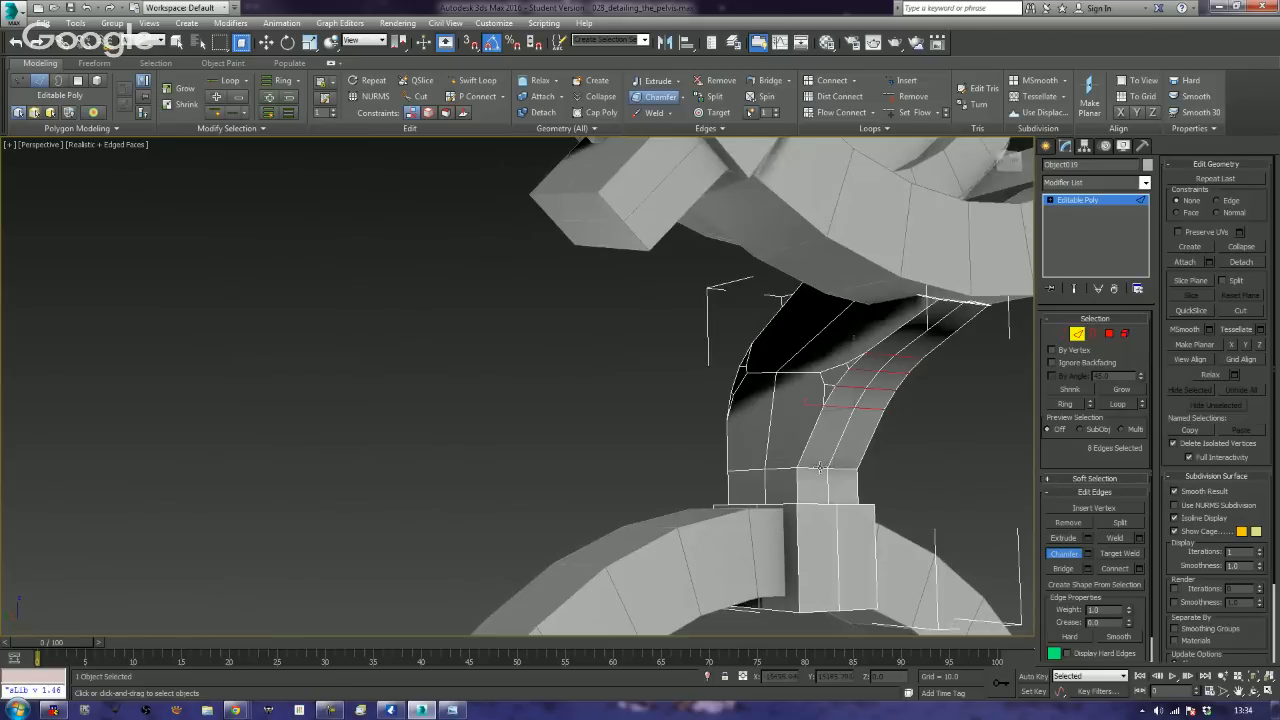
click(828, 467)
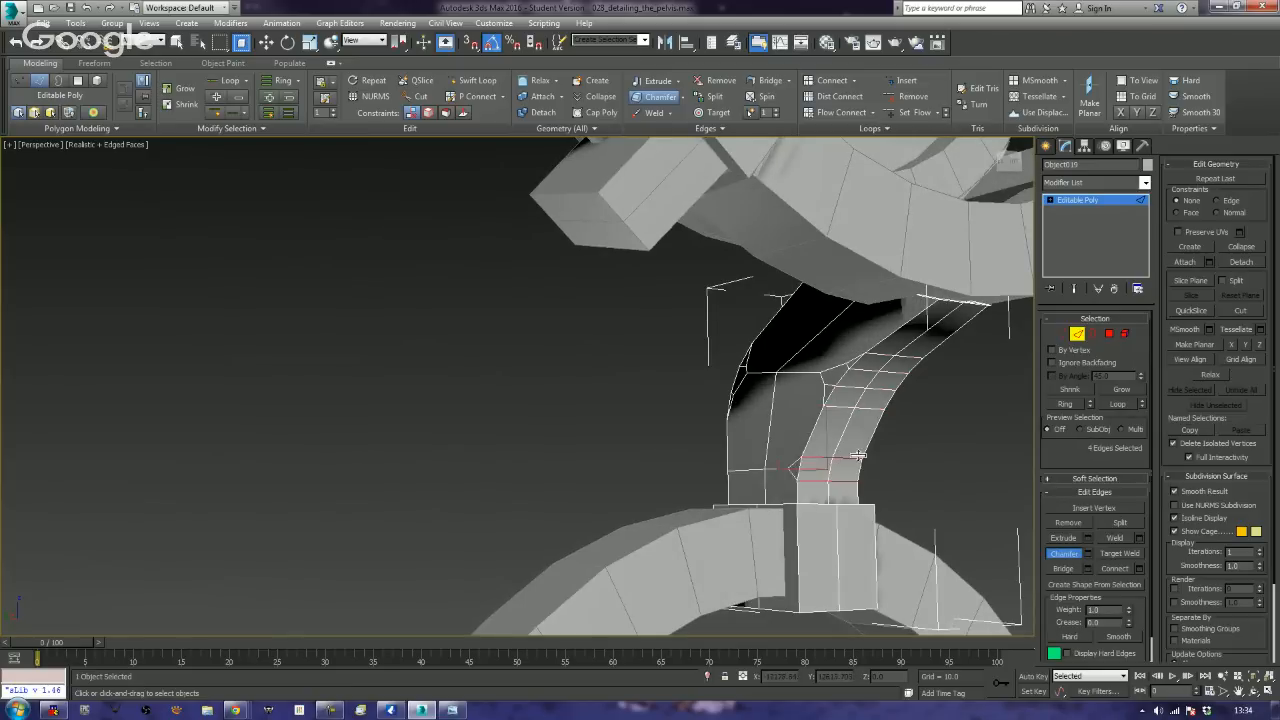
drag(845, 468, 865, 451)
click(964, 419)
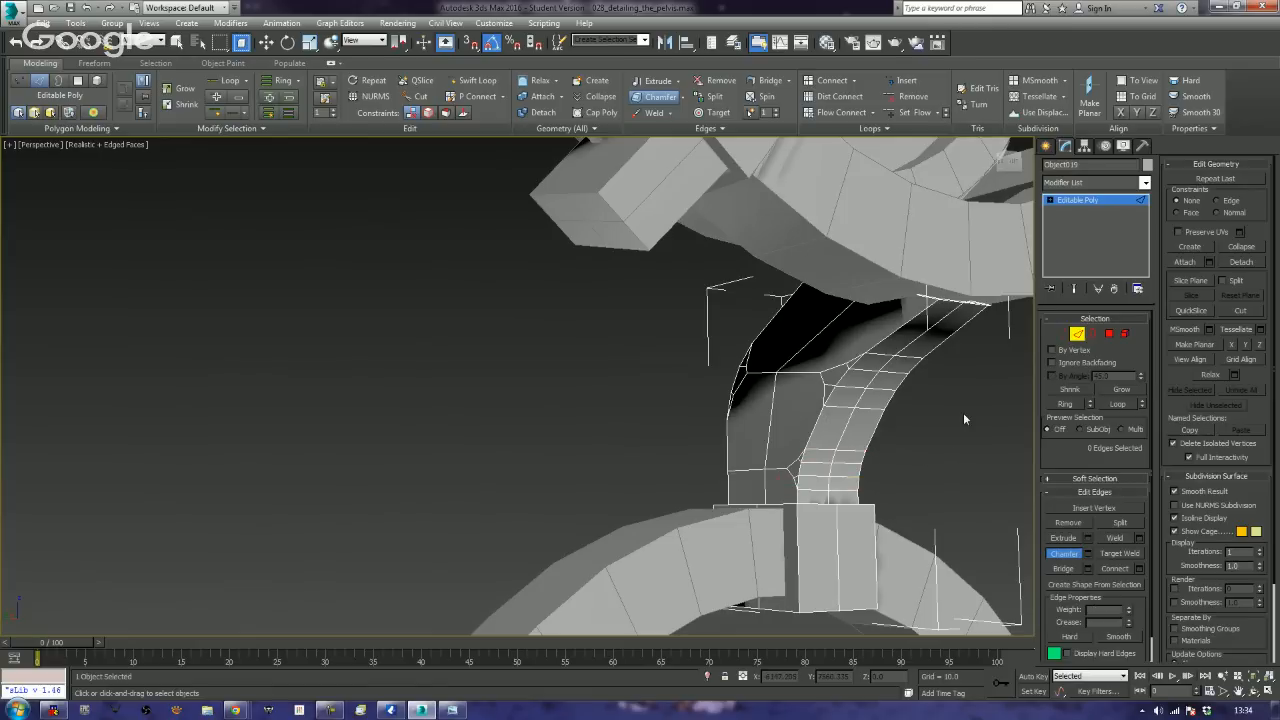
click(1092, 334)
key(e)
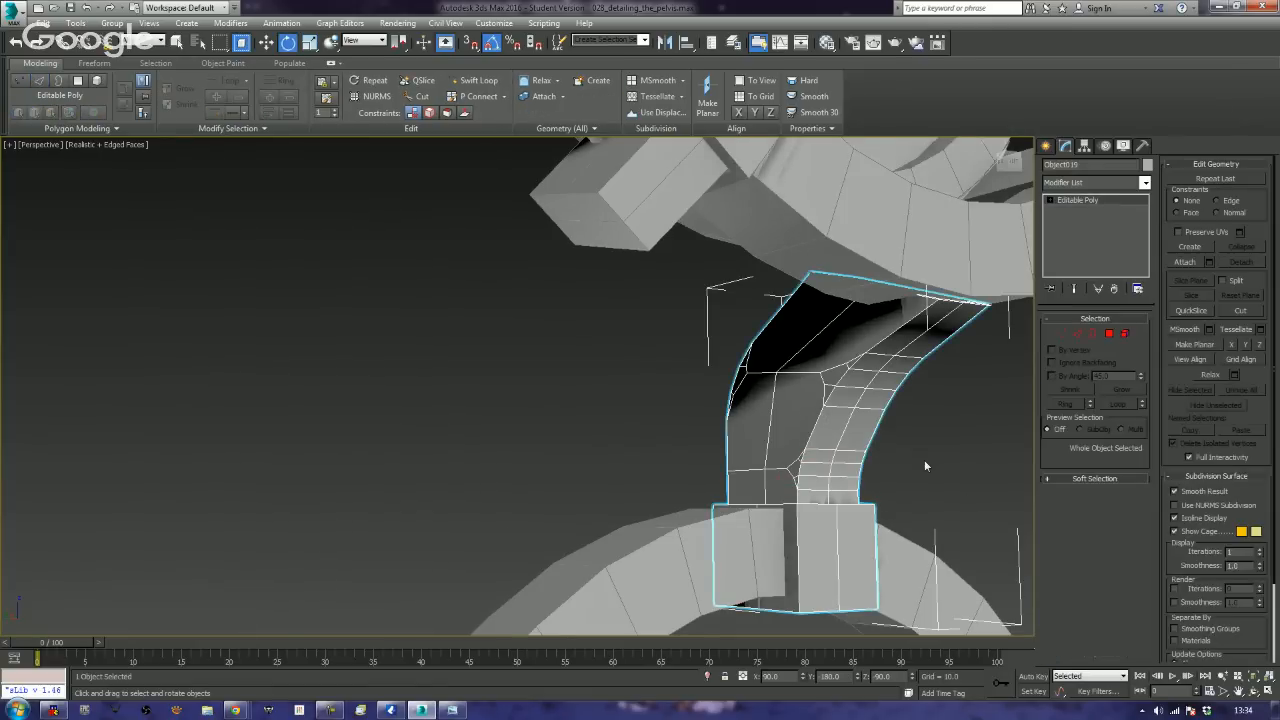
- Unhide all hidden objects in the scene
alt+middle_drag(924, 459, 851, 443)
scroll(871, 430, down, 4)
scroll(860, 446, up, 3)
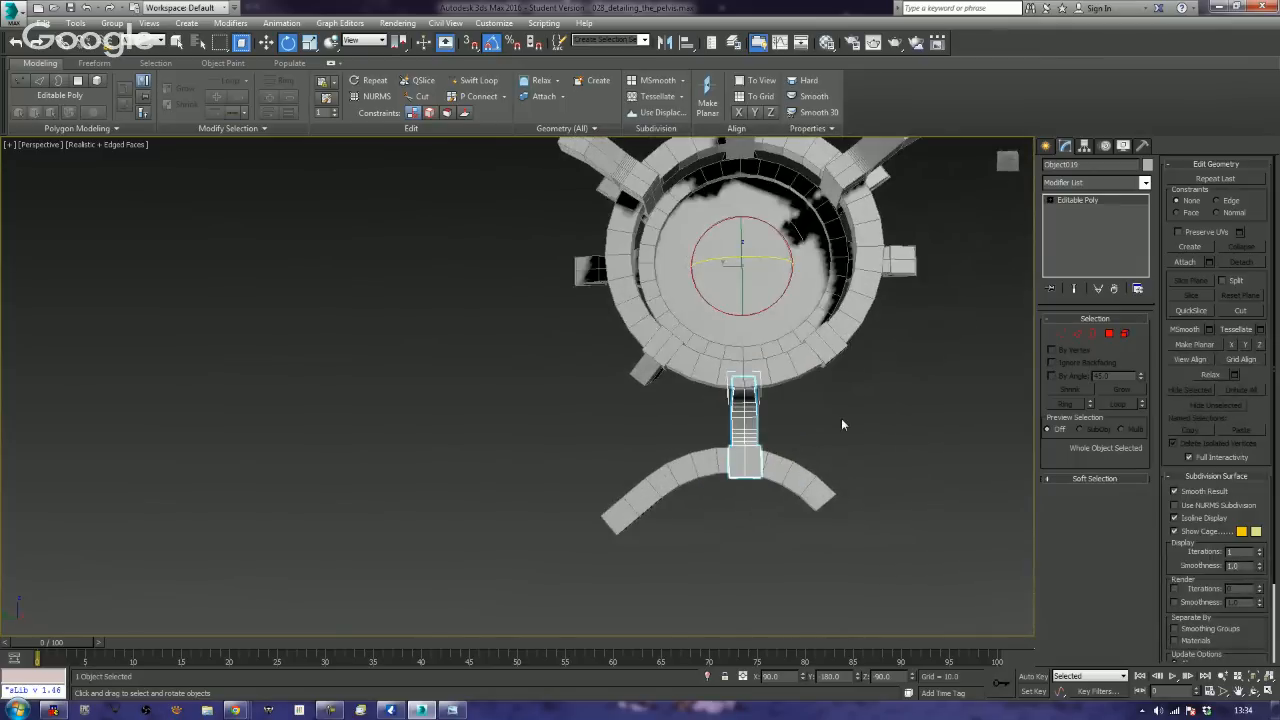
right_click(707, 526)
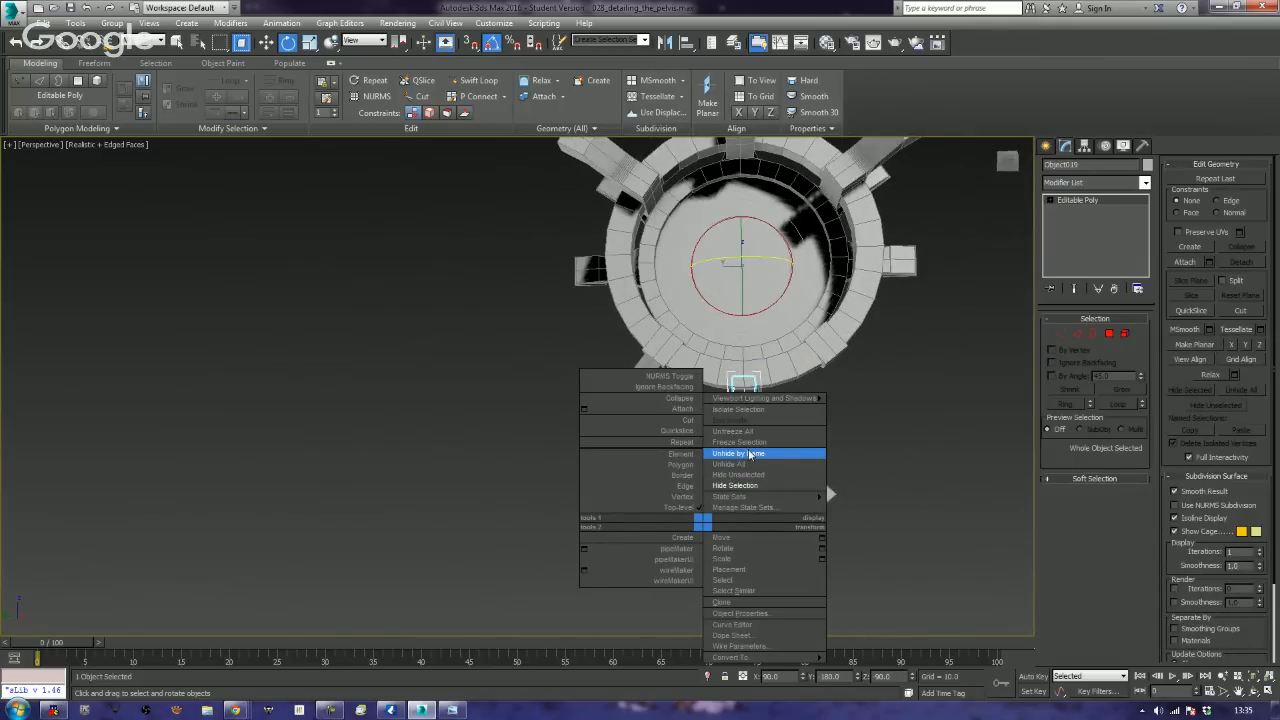
click(750, 463)
- Select the leg assembly and the blue ring beneath the pelvis box and hide them
scroll(286, 360, down, 5)
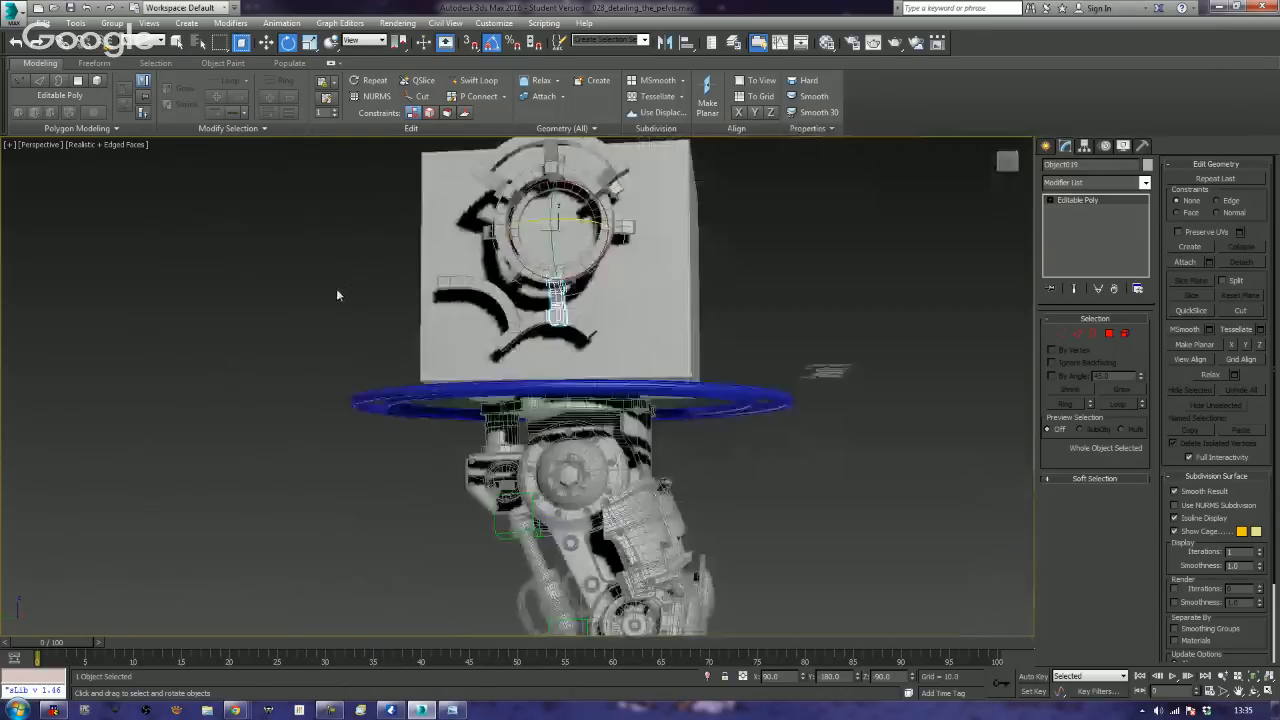
alt+middle_drag(381, 364, 362, 381)
drag(557, 488, 634, 630)
ctrl+drag(556, 351, 576, 367)
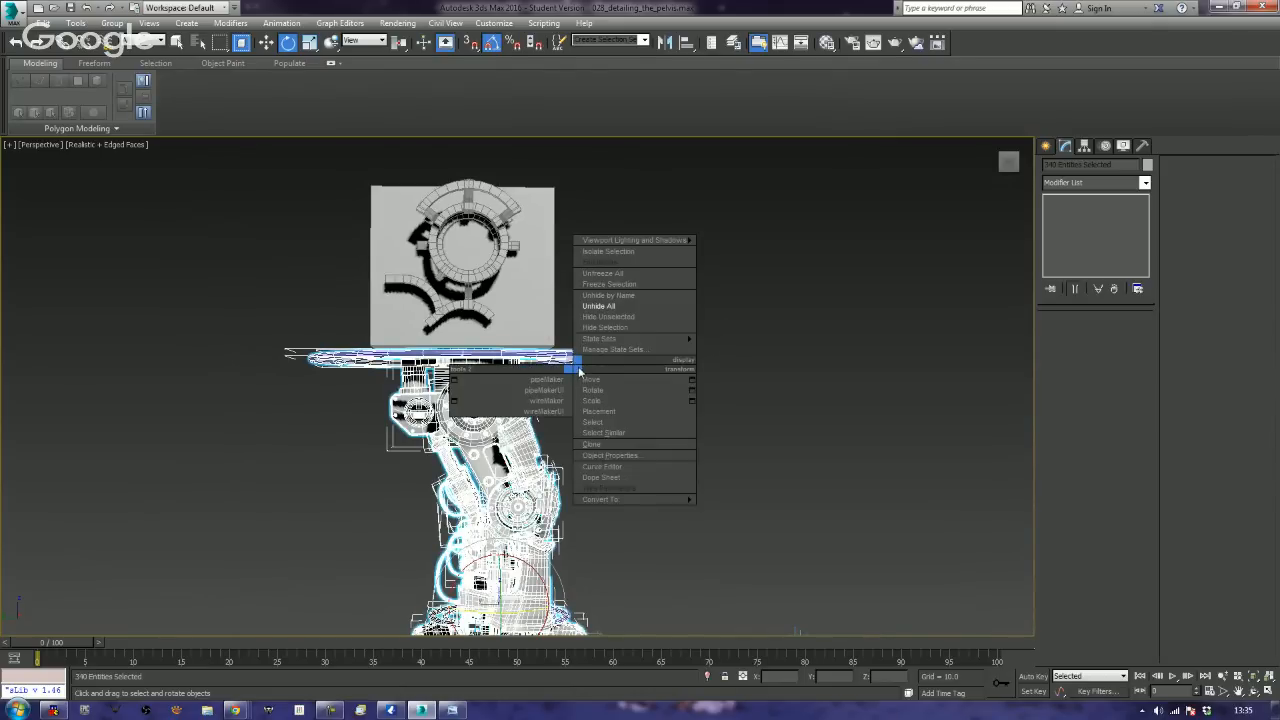
click(631, 327)
- Hide the cylinder under the pelvis box together with the robot base and the other objects far below it
middle_drag(591, 374, 731, 293)
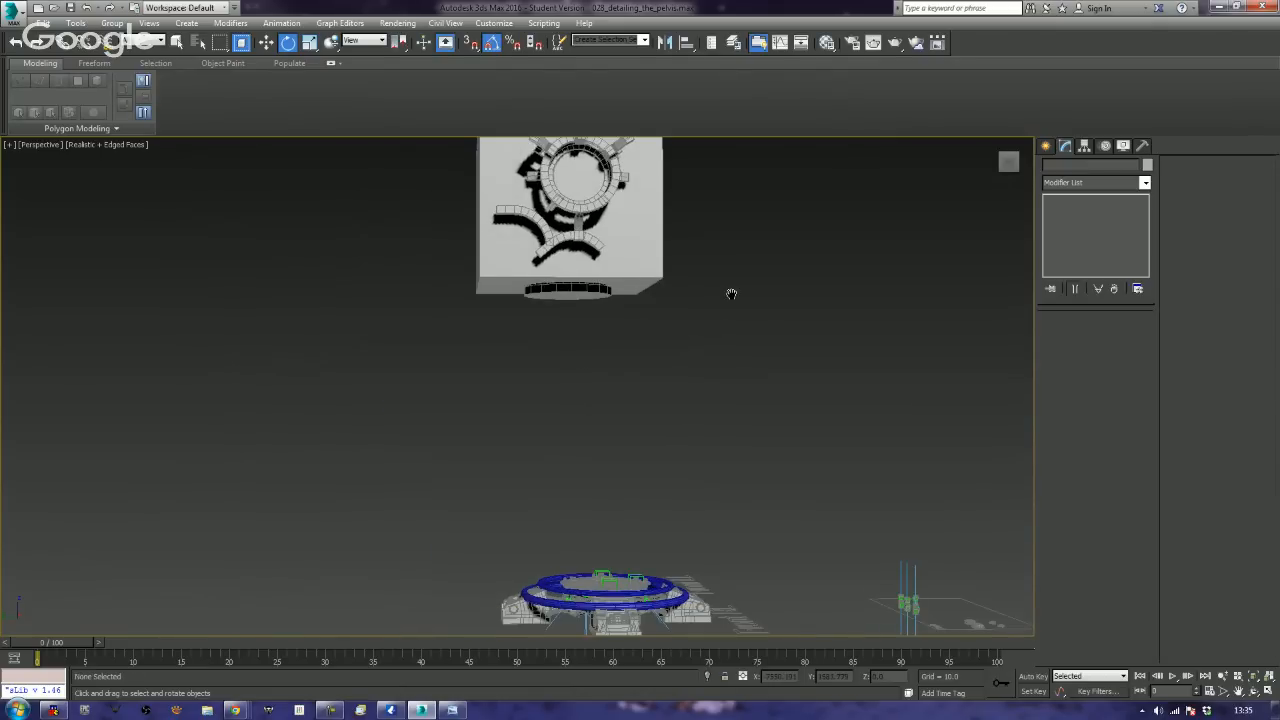
click(565, 296)
middle_drag(609, 409, 606, 333)
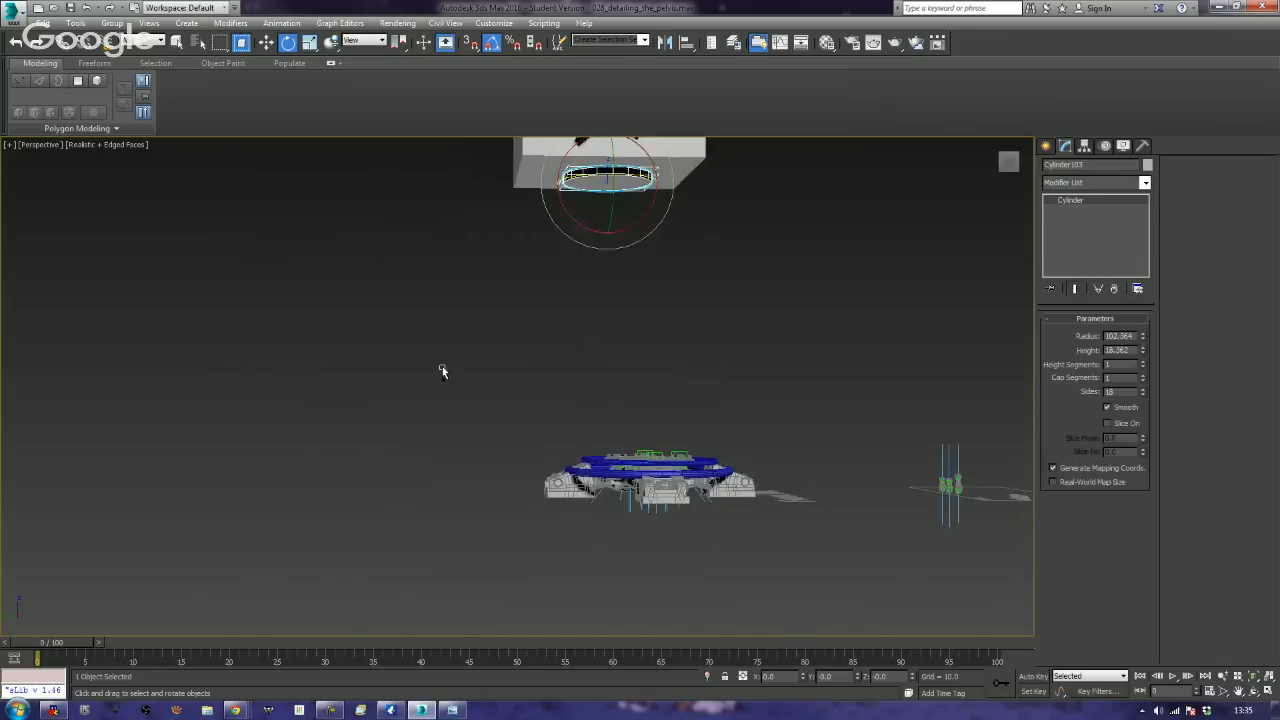
drag(1033, 643, 1030, 638)
right_click(706, 487)
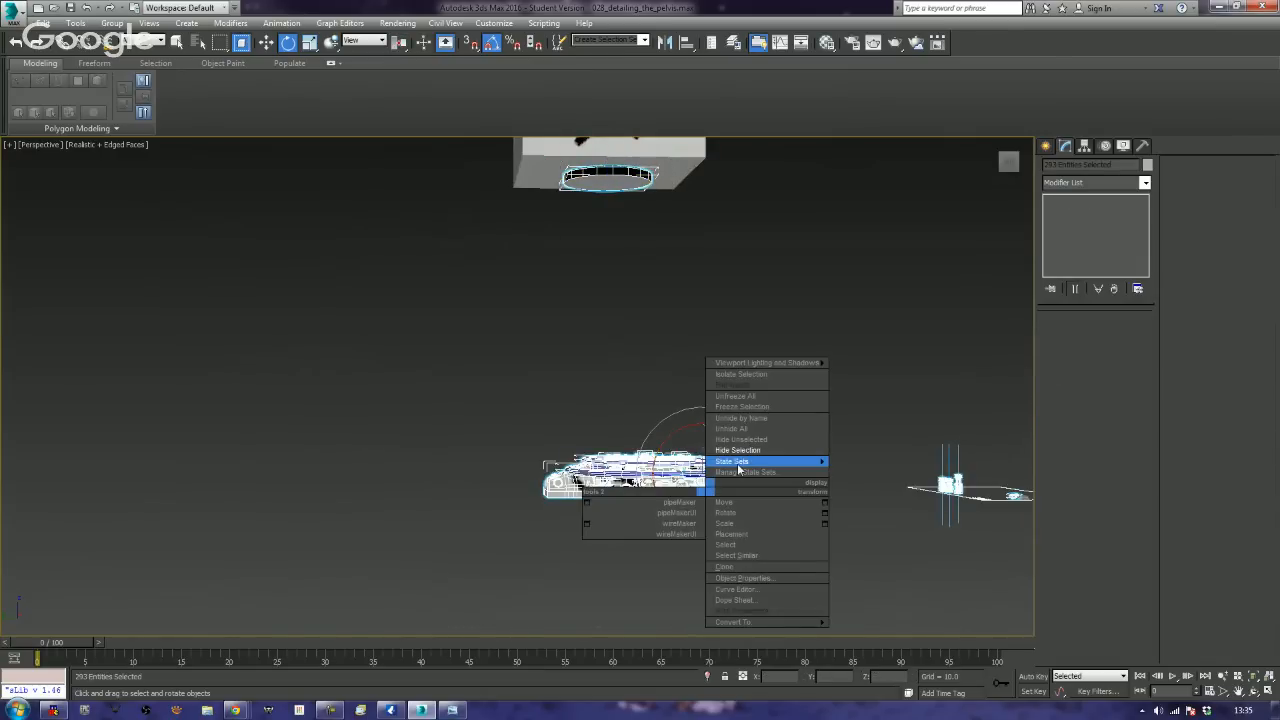
click(740, 450)
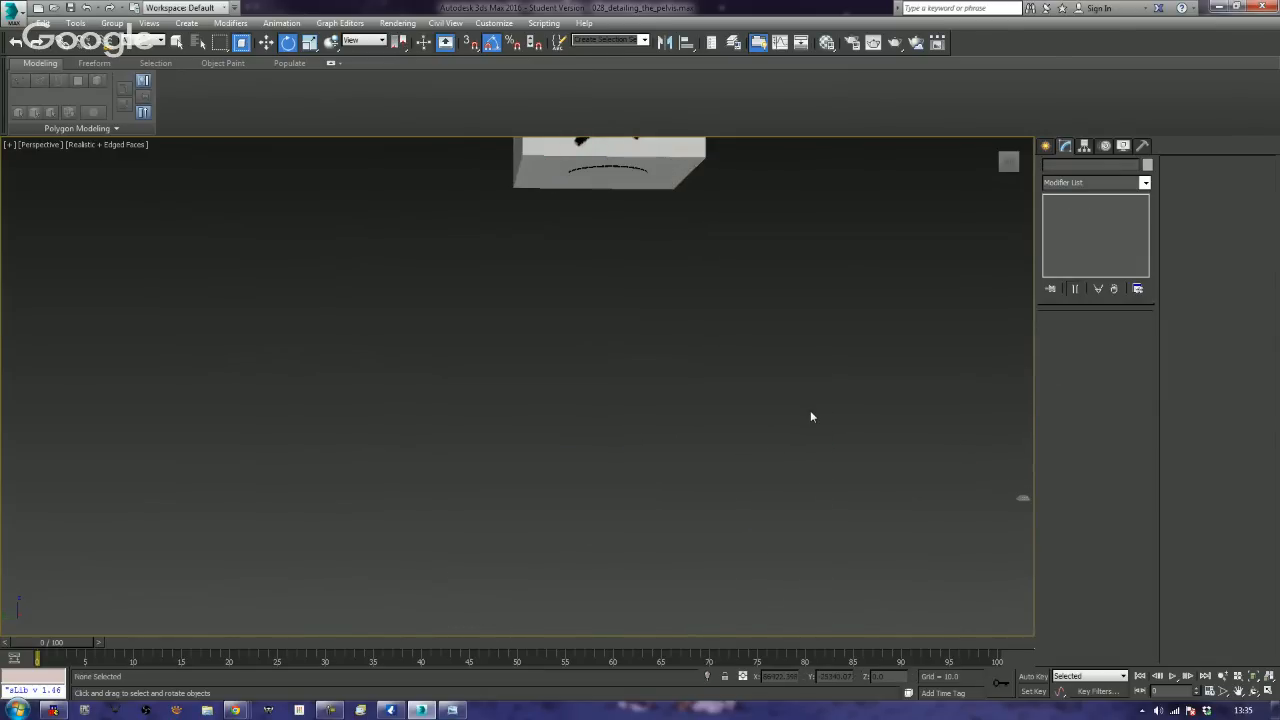
- Hide the sphere protruding from the underside of the pelvis box
alt+middle_drag(832, 398, 720, 280)
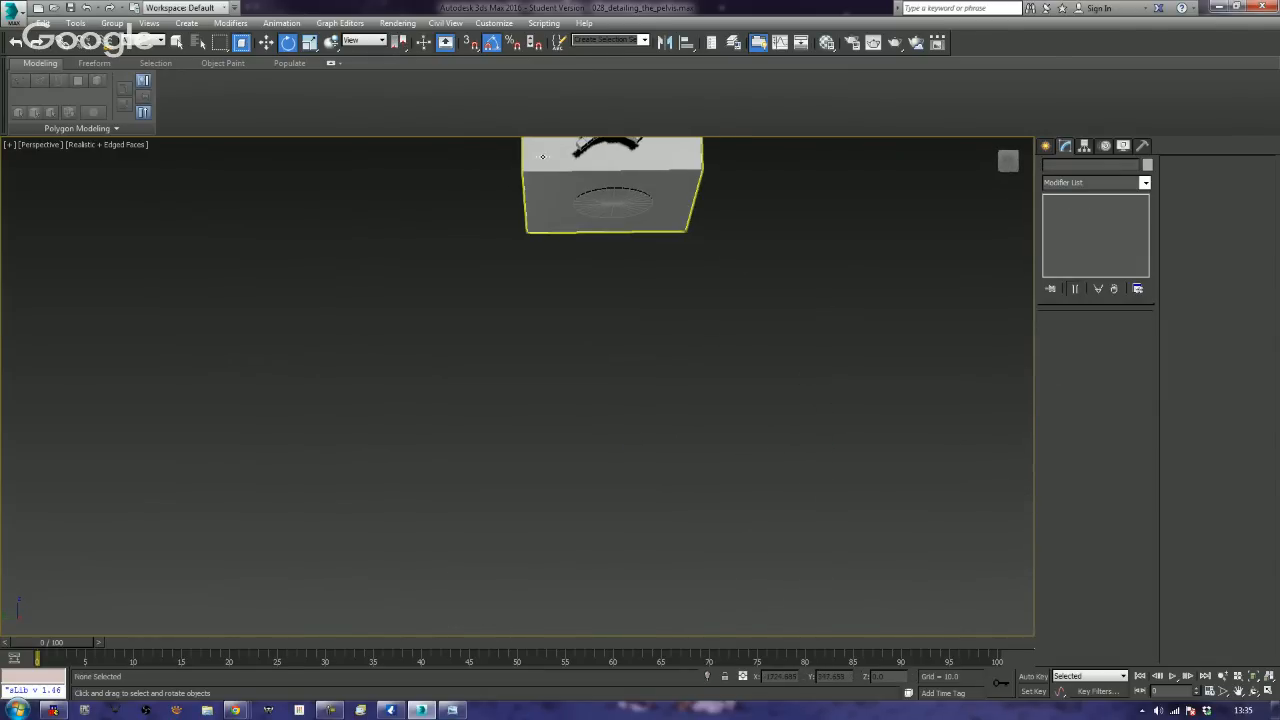
click(605, 198)
right_click(603, 194)
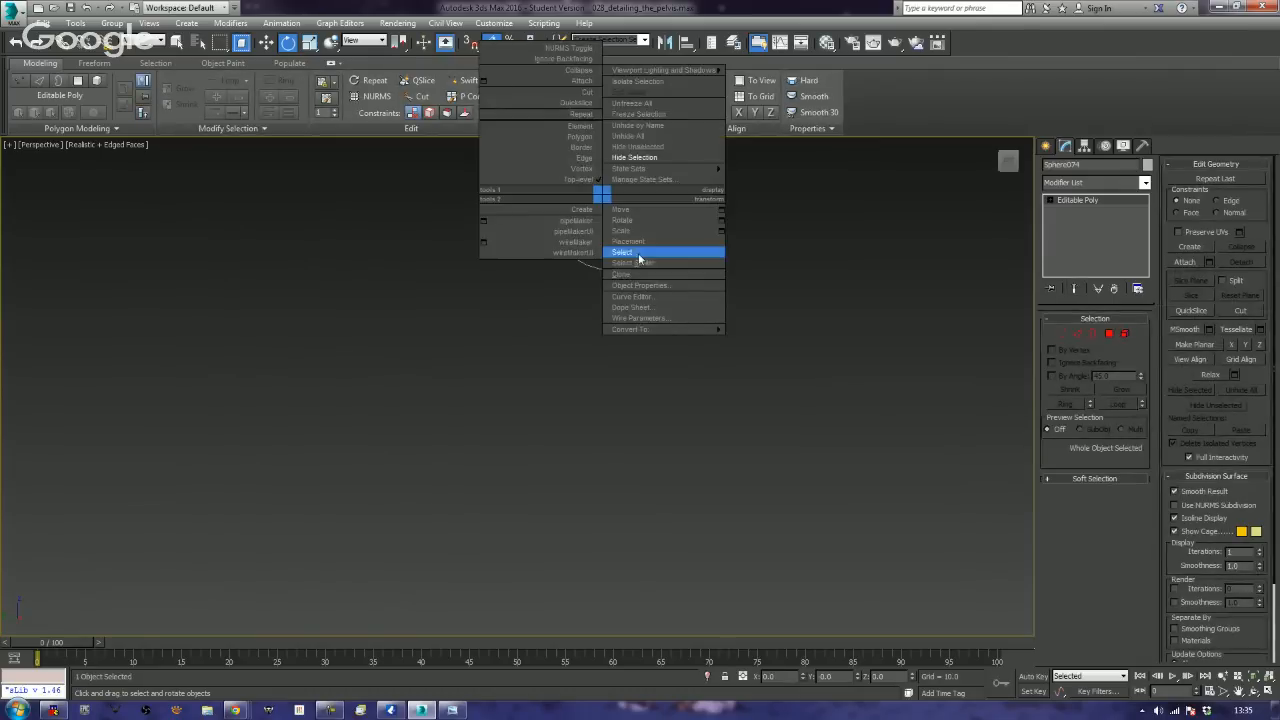
click(638, 157)
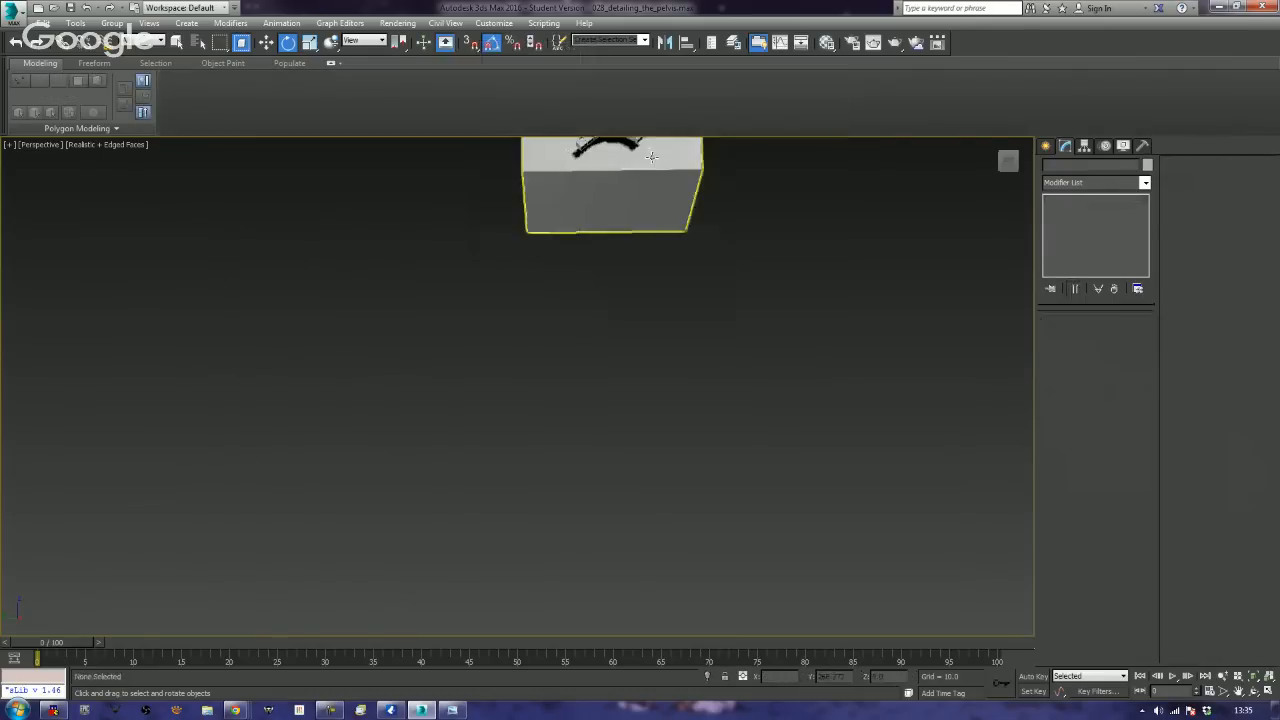
- Select the three small stray objects far below the pelvis box and hide them
middle_drag(783, 327, 754, 471)
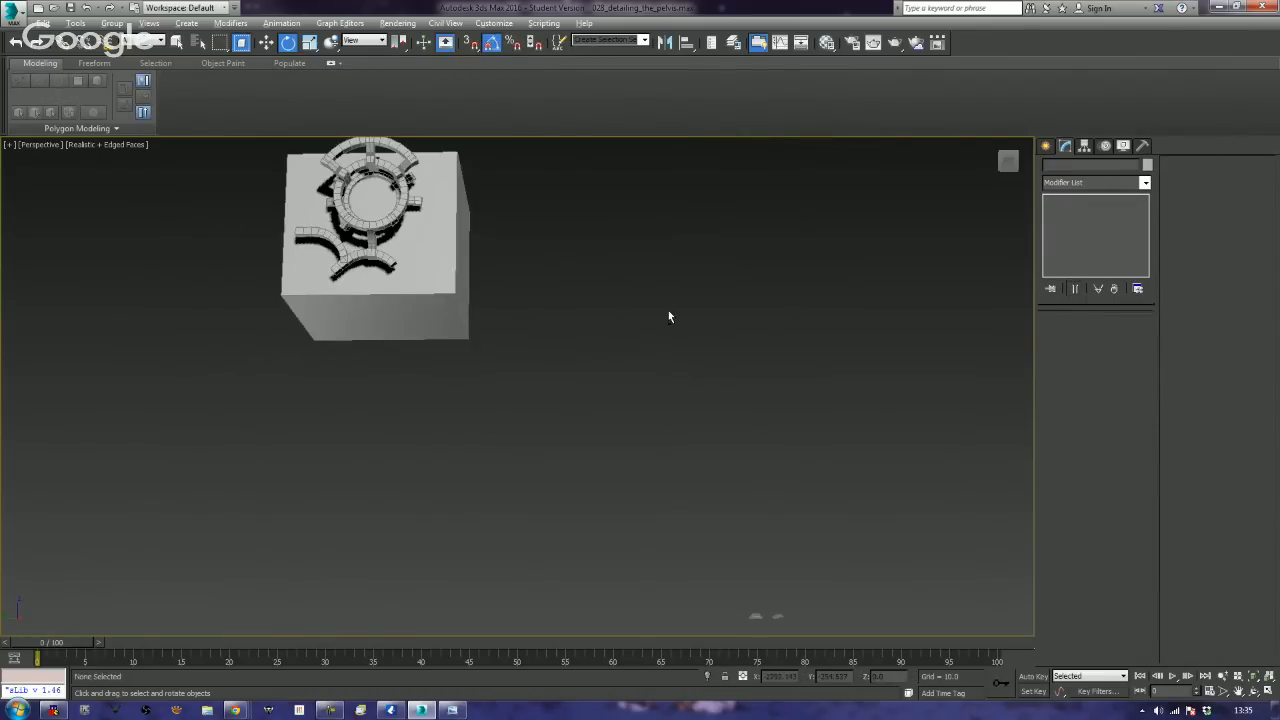
alt+middle_drag(675, 453, 694, 471)
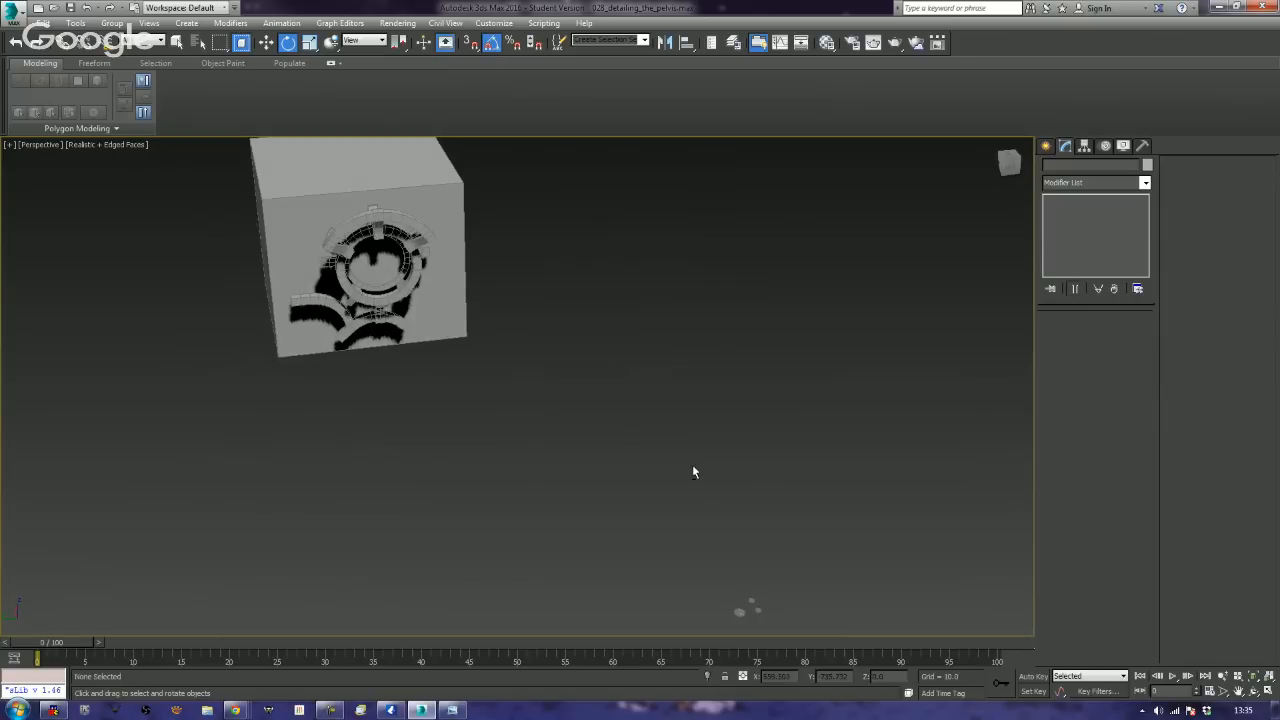
drag(686, 534, 776, 625)
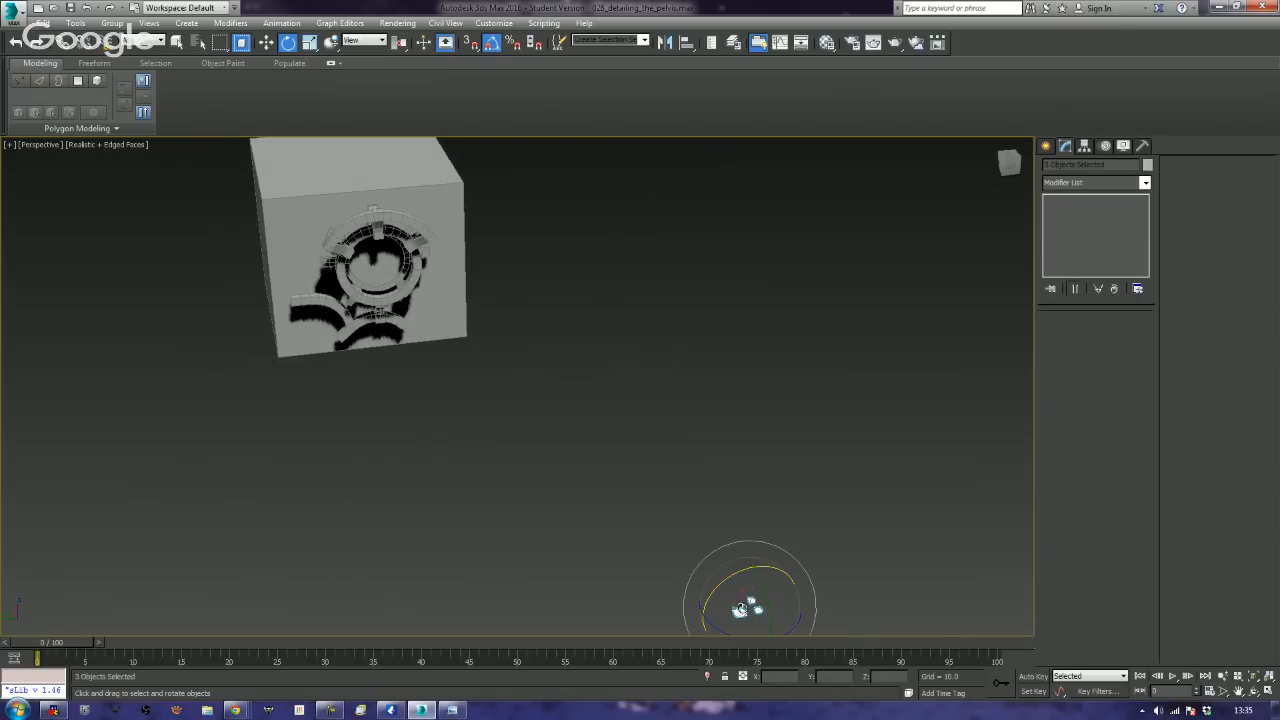
right_click(742, 560)
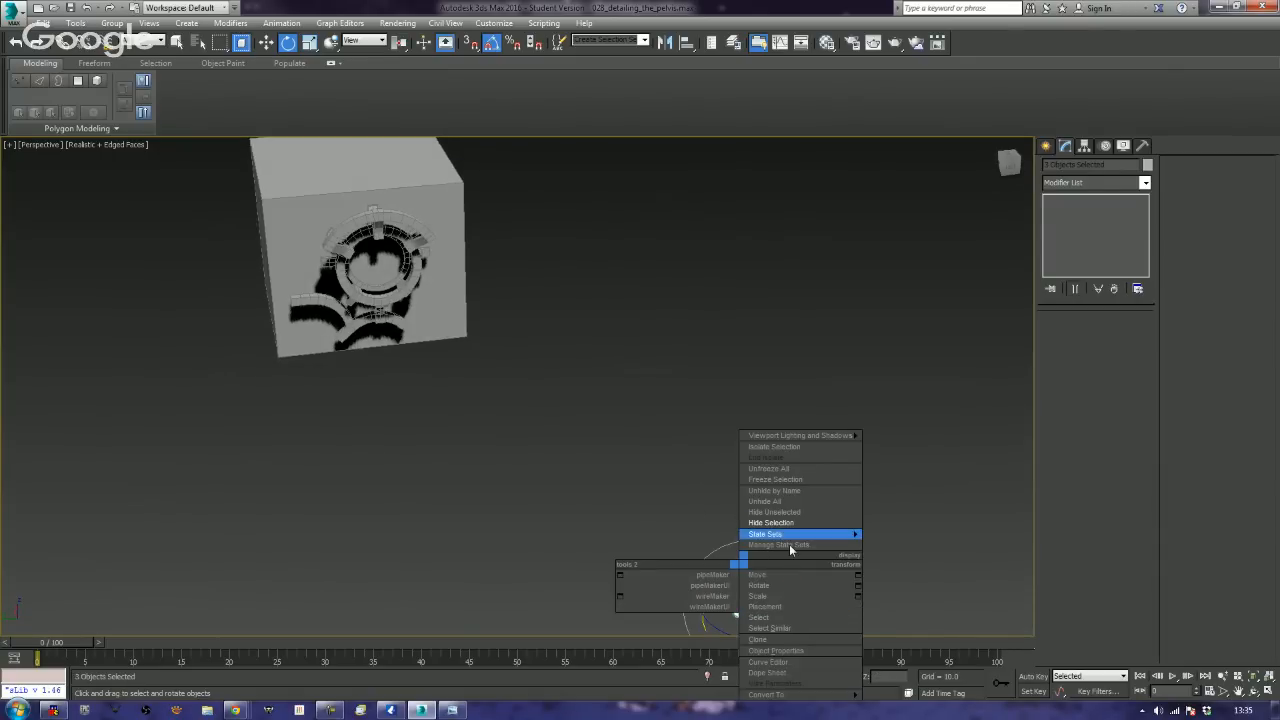
click(790, 572)
- Delete the separate curved arc at the lower end of the connector beneath the pelvis ring
middle_drag(628, 443, 819, 626)
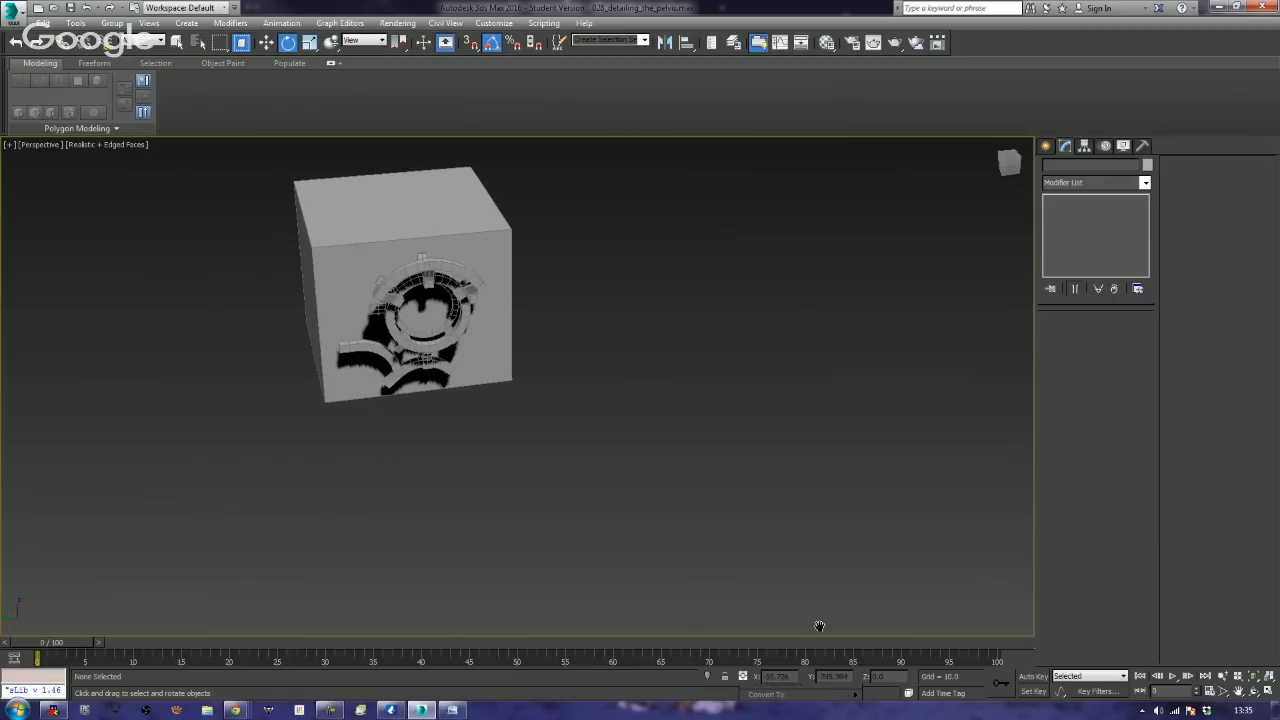
scroll(507, 425, up, 4)
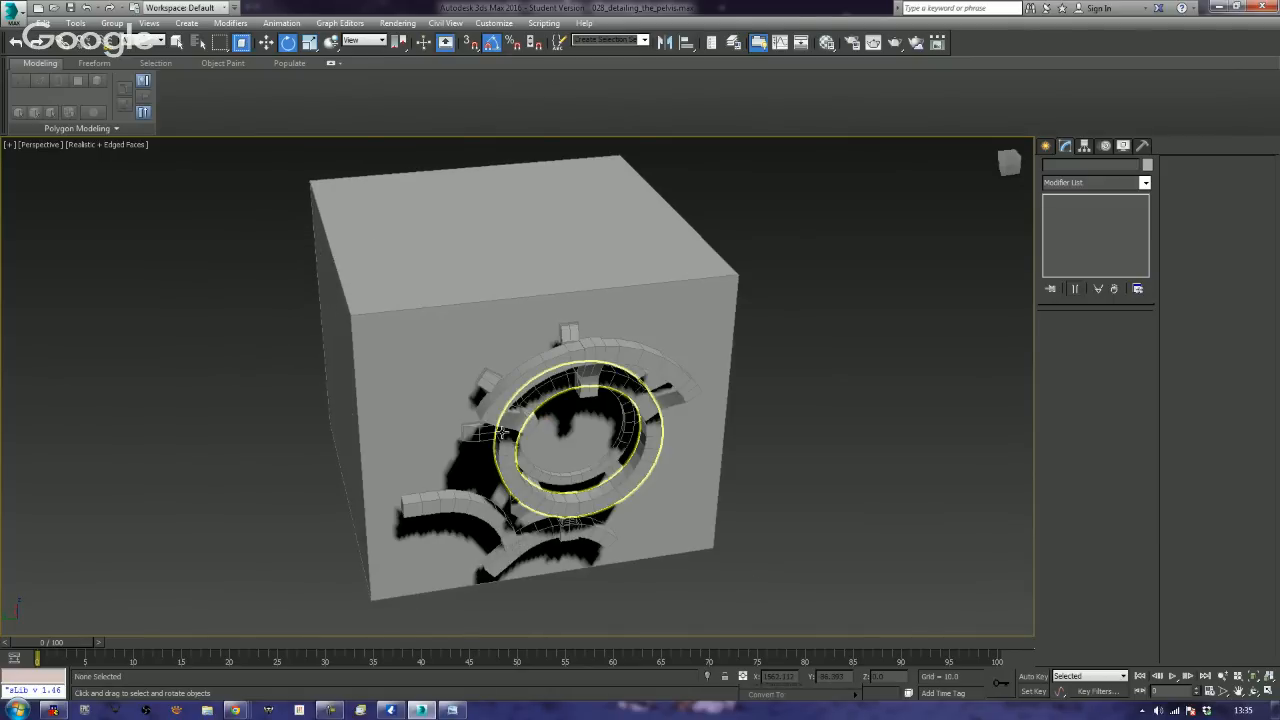
alt+middle_drag(505, 435, 540, 463)
click(545, 465)
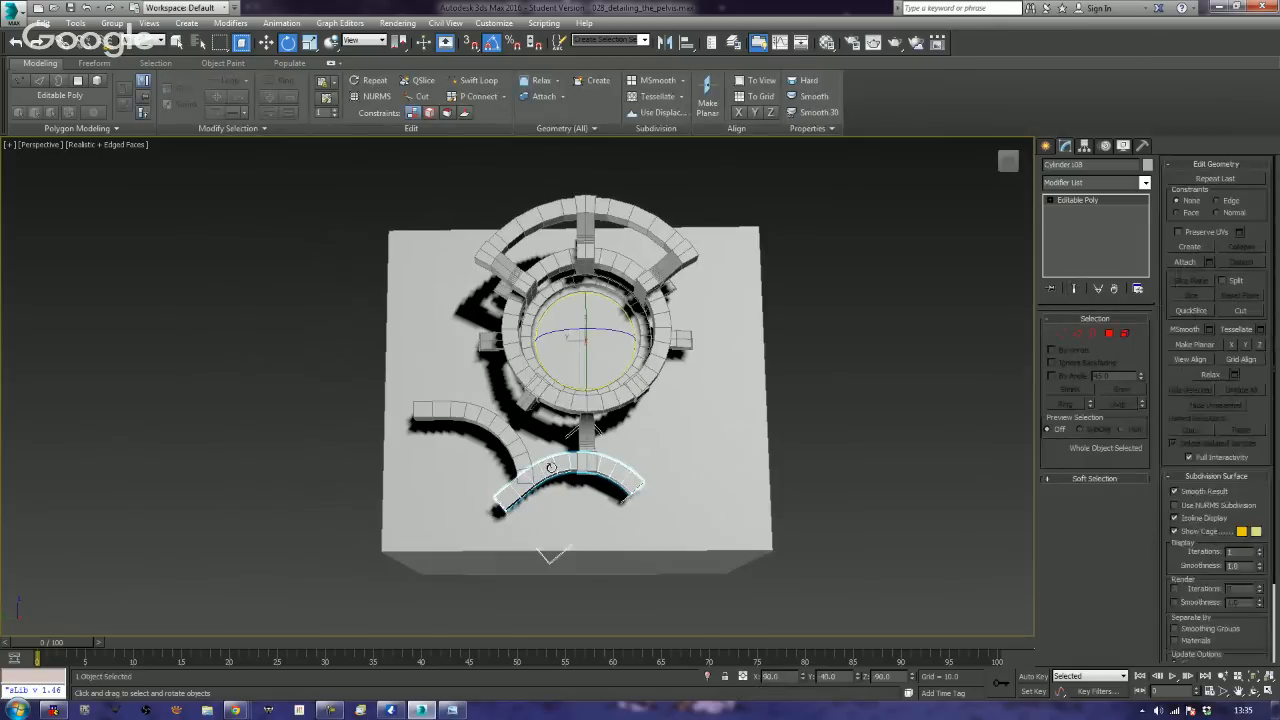
key(Delete)
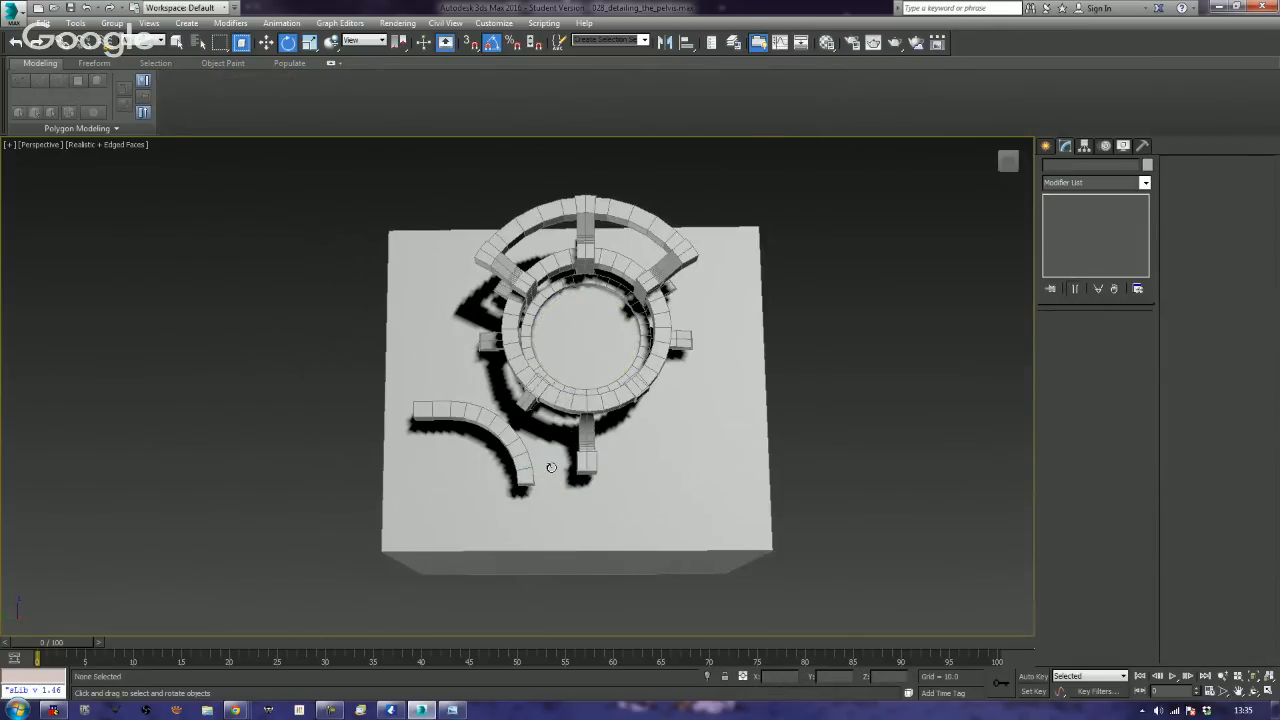
- Rotate the lower connector 40 degrees around the ring's centre to meet the curved arm, and delete the leftover piece beside it
scroll(551, 467, up, 2)
alt+middle_drag(551, 467, 620, 487)
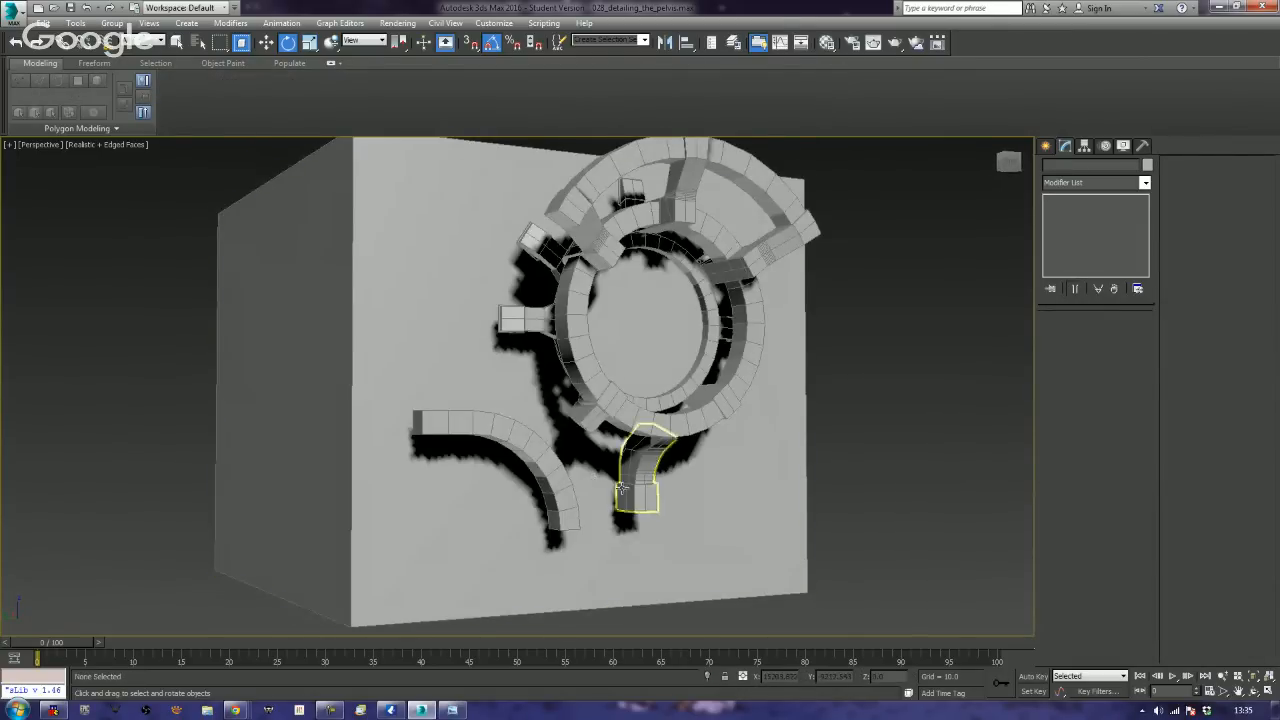
click(620, 487)
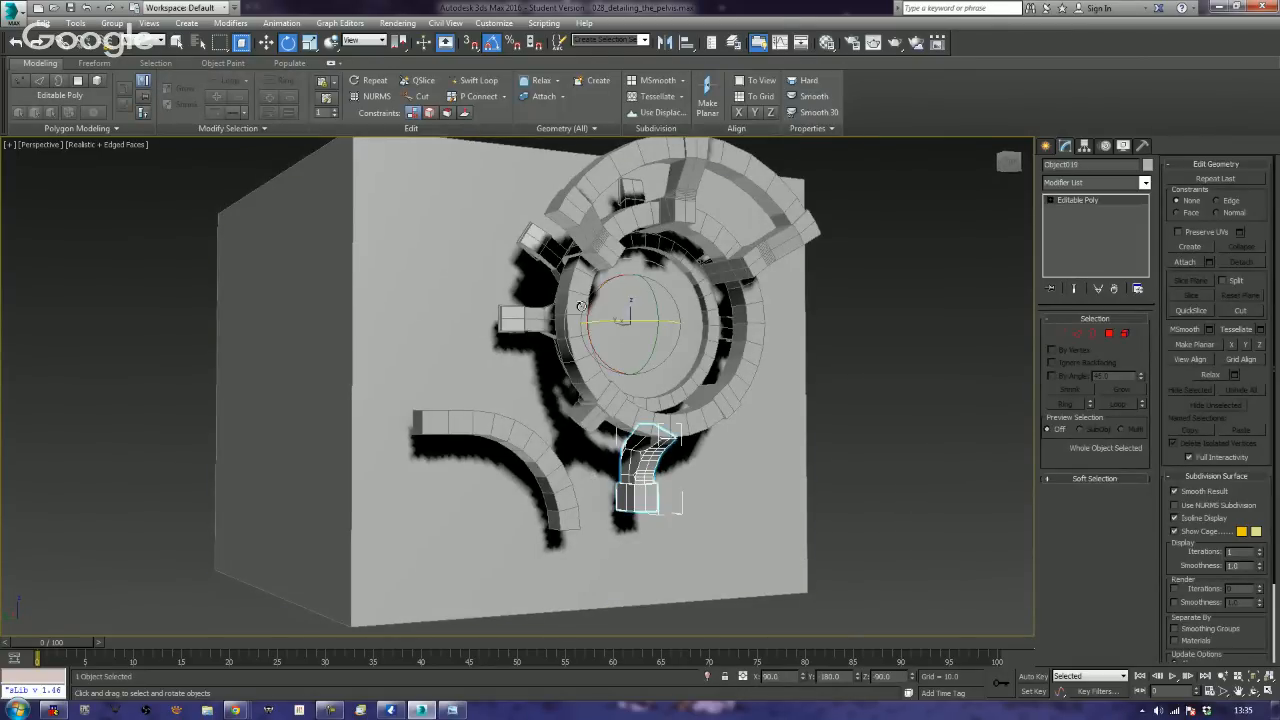
drag(584, 302, 585, 282)
alt+middle_drag(610, 330, 742, 464)
scroll(742, 464, up, 5)
drag(481, 410, 497, 392)
key(Delete)
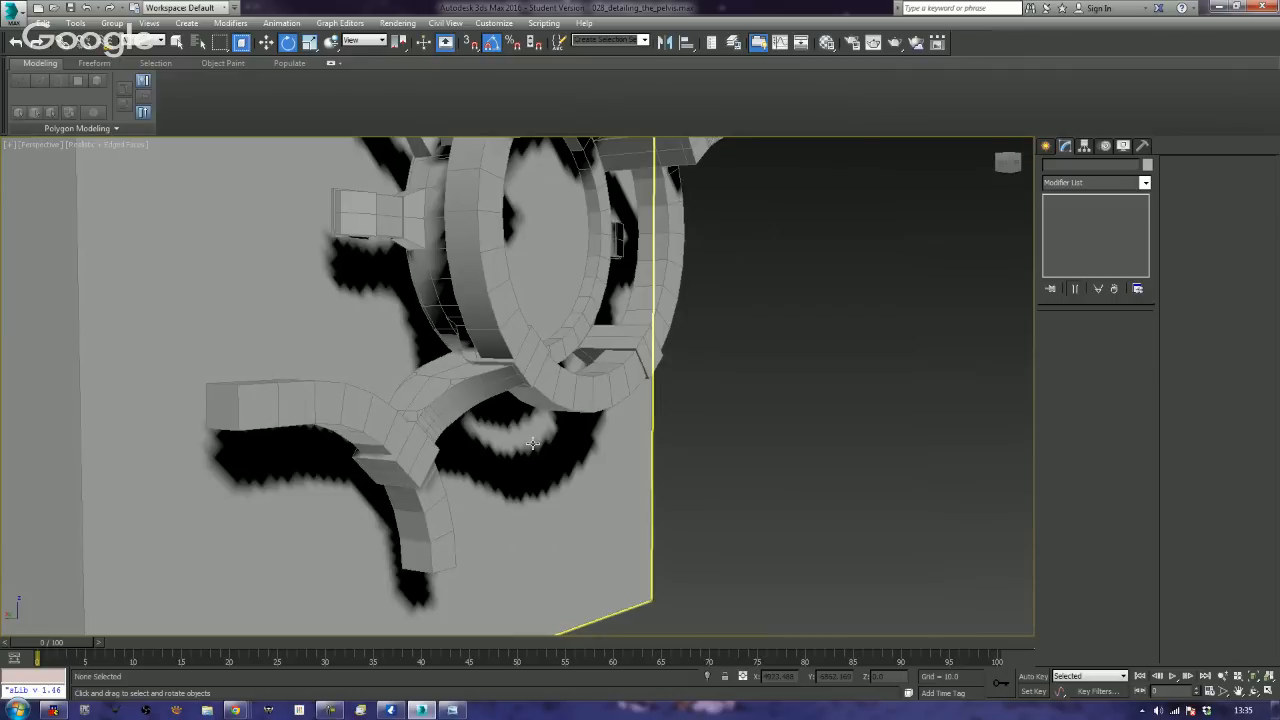
- Attach the curved arm to the rotated connector so that both form one editable poly bracket
alt+middle_drag(533, 444, 582, 420)
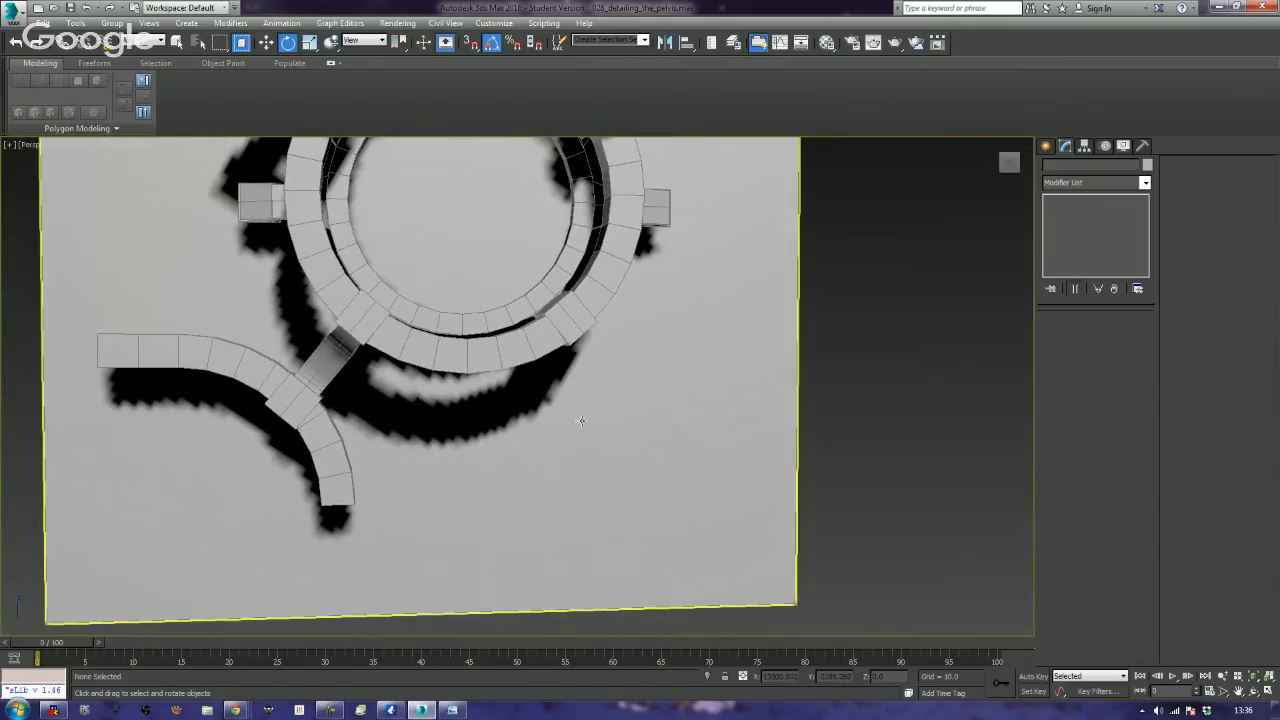
click(340, 388)
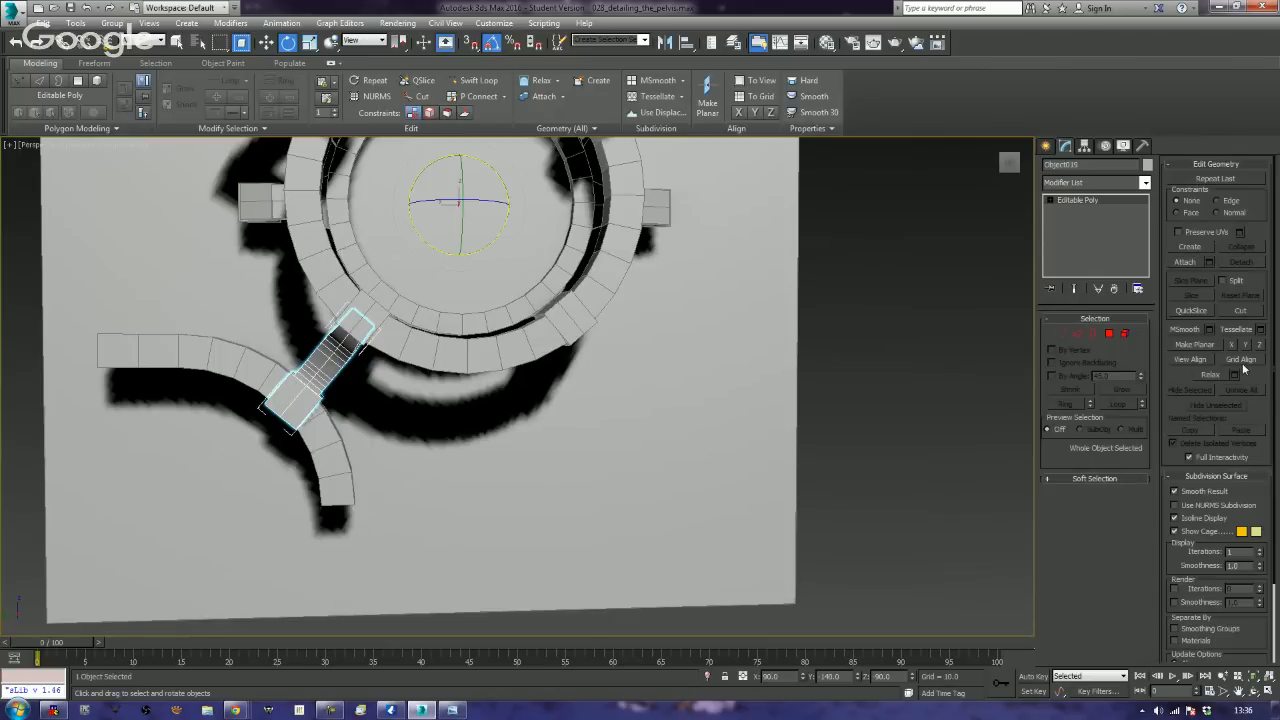
click(1185, 261)
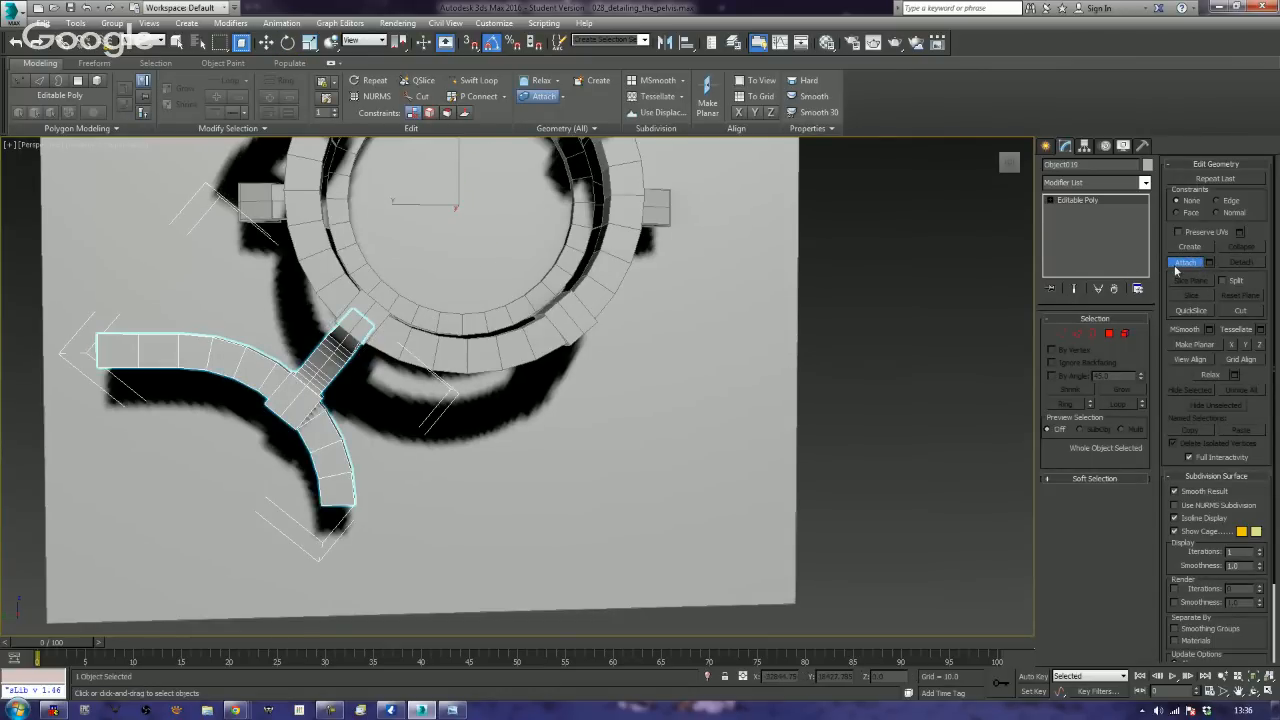
- Make a copy of the combined bracket rotated around the ring's centre to the opposite lower side
key(w)
scroll(720, 370, down, 3)
middle_drag(720, 370, 648, 393)
key(e)
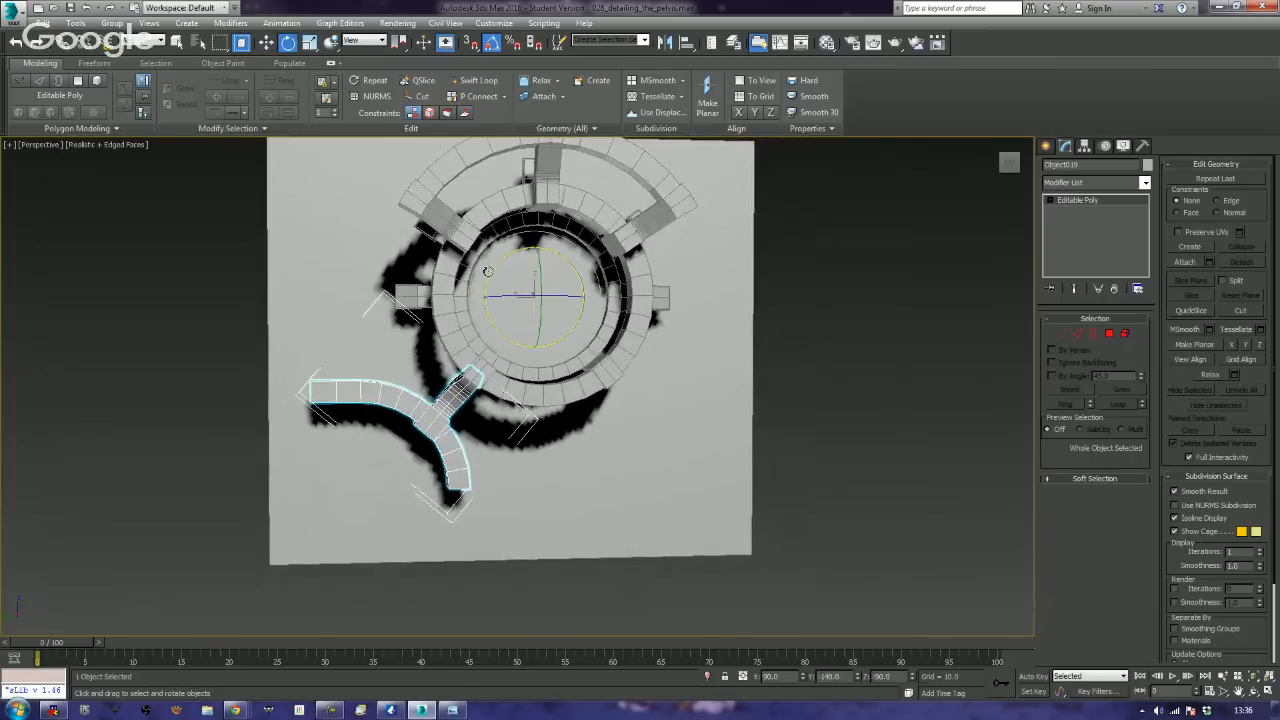
shift+drag(491, 271, 395, 268)
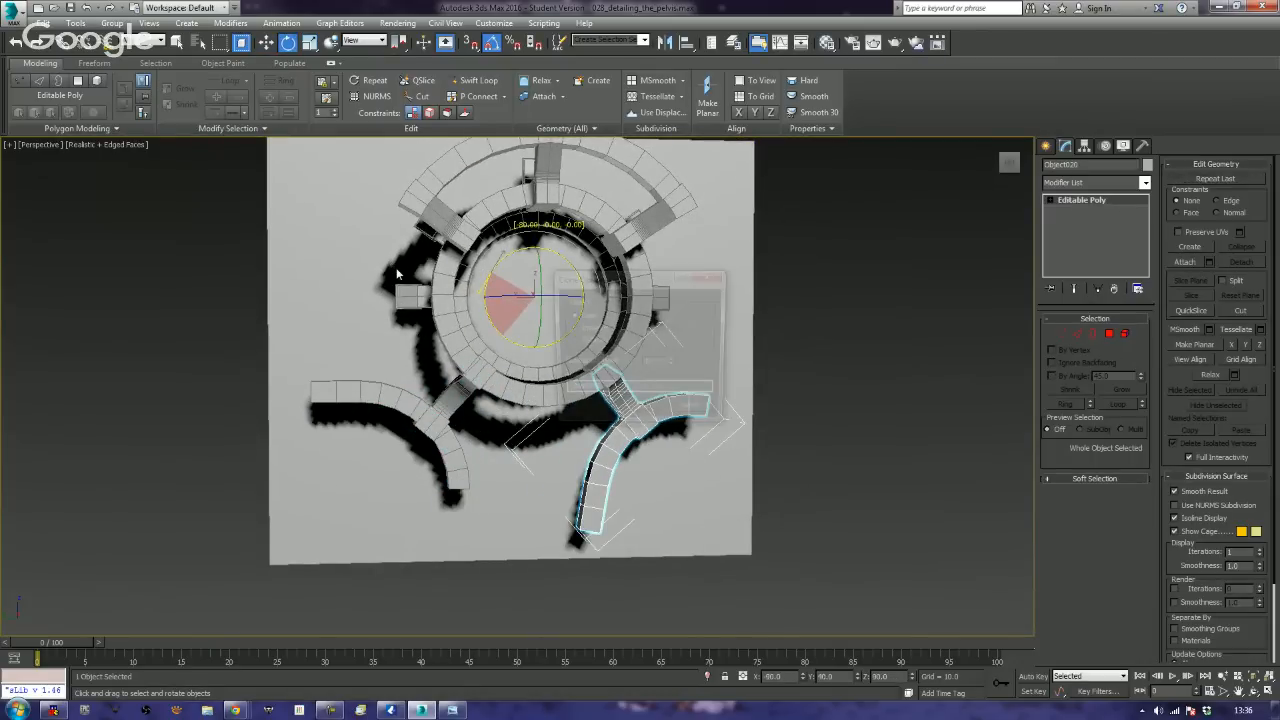
click(643, 413)
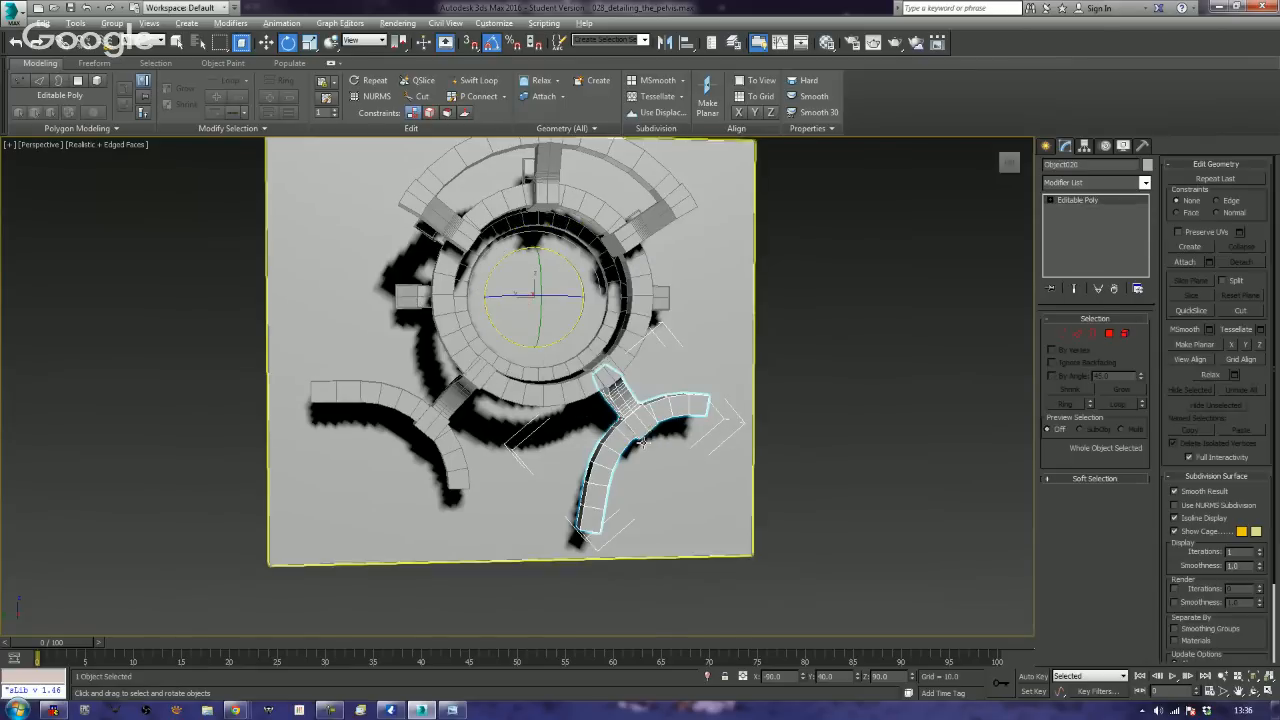
- Replace the clamp at the ring's lower right with one rotated copy of the lower-left clamp
mouse_move(646, 416)
alt+middle_down()
mouse_move(677, 331)
mouse_move(709, 368)
mouse_move(672, 382)
mouse_move(632, 358)
alt+middle_up()
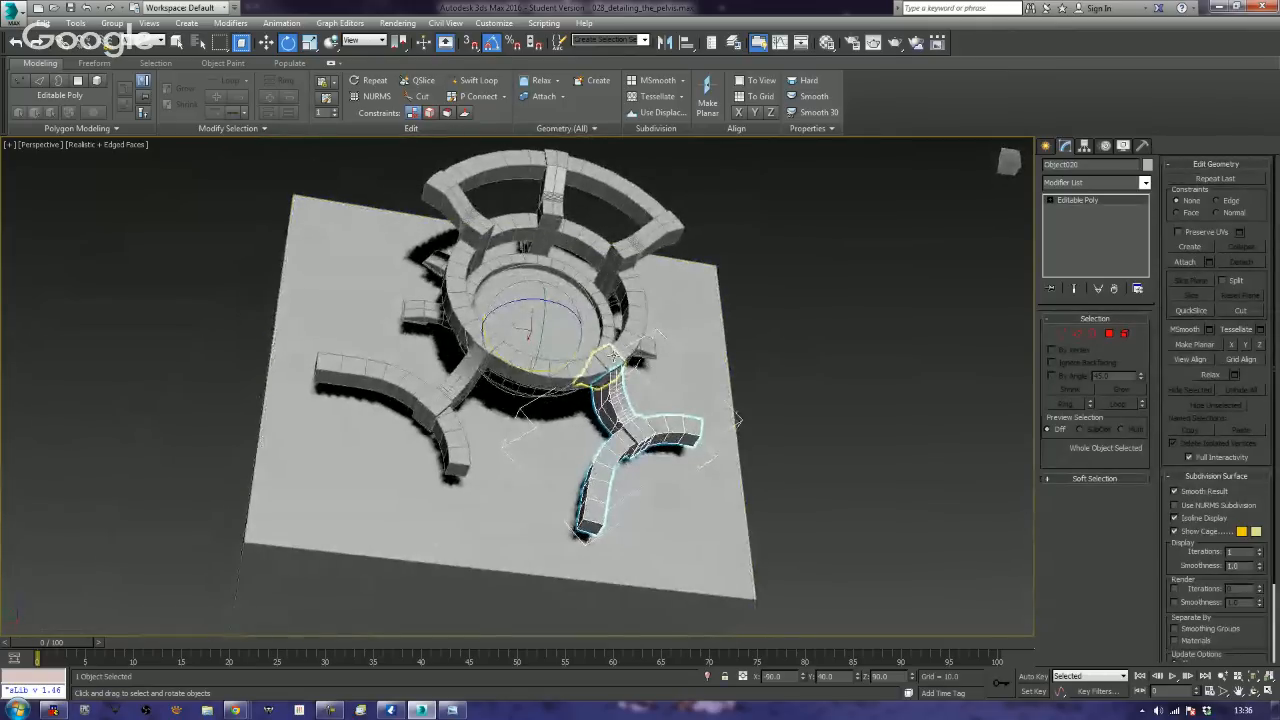
click(613, 357)
click(491, 350)
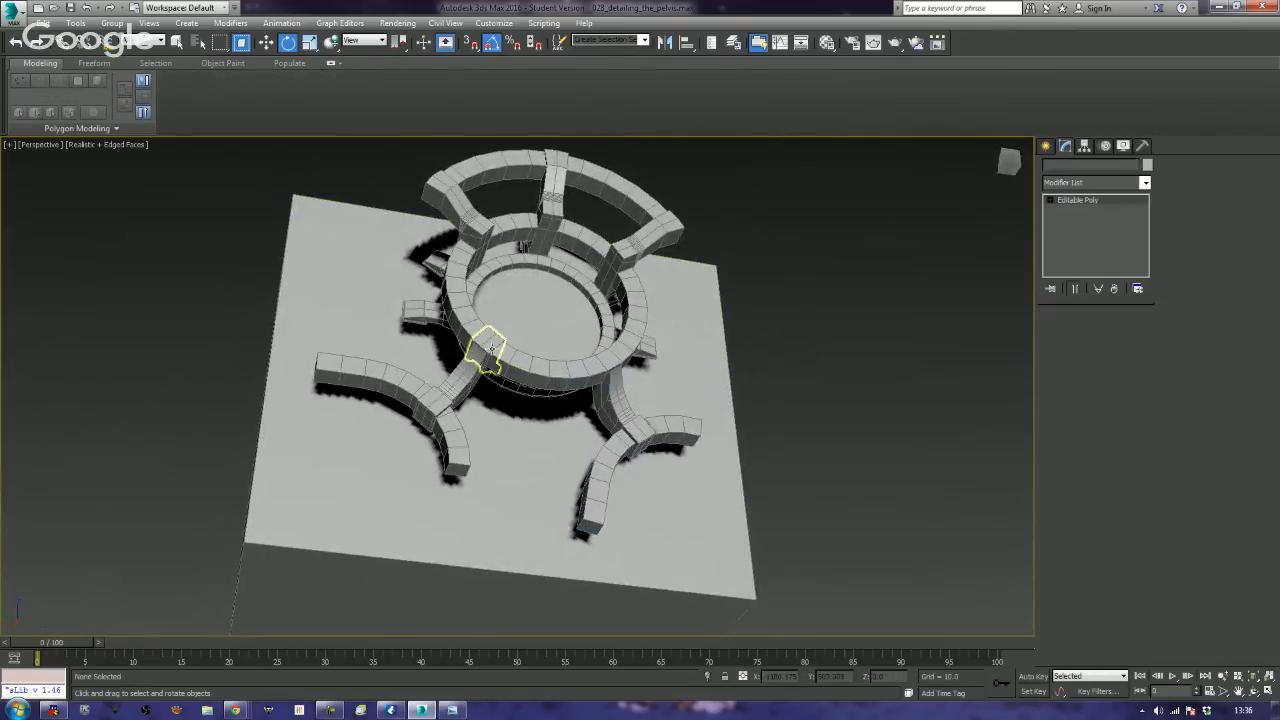
mouse_move(523, 351)
shift+mouse_down()
mouse_move(493, 362)
mouse_move(560, 370)
mouse_move(561, 382)
shift+mouse_up()
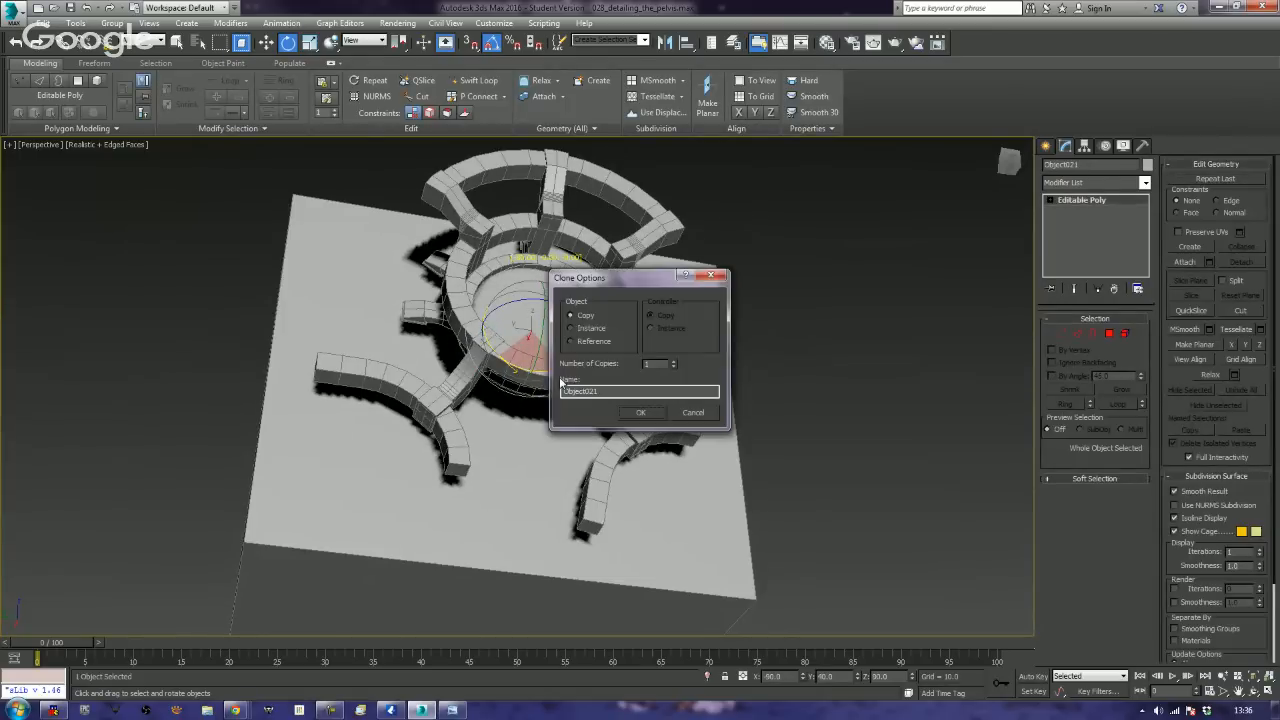
click(641, 412)
click(748, 393)
- In the Left view, shift the second-to-last vertex row of the copied bracket's lower leg sideways to straighten the segment above it
mouse_move(748, 393)
alt+middle_down()
mouse_move(716, 425)
mouse_move(723, 449)
alt+middle_up()
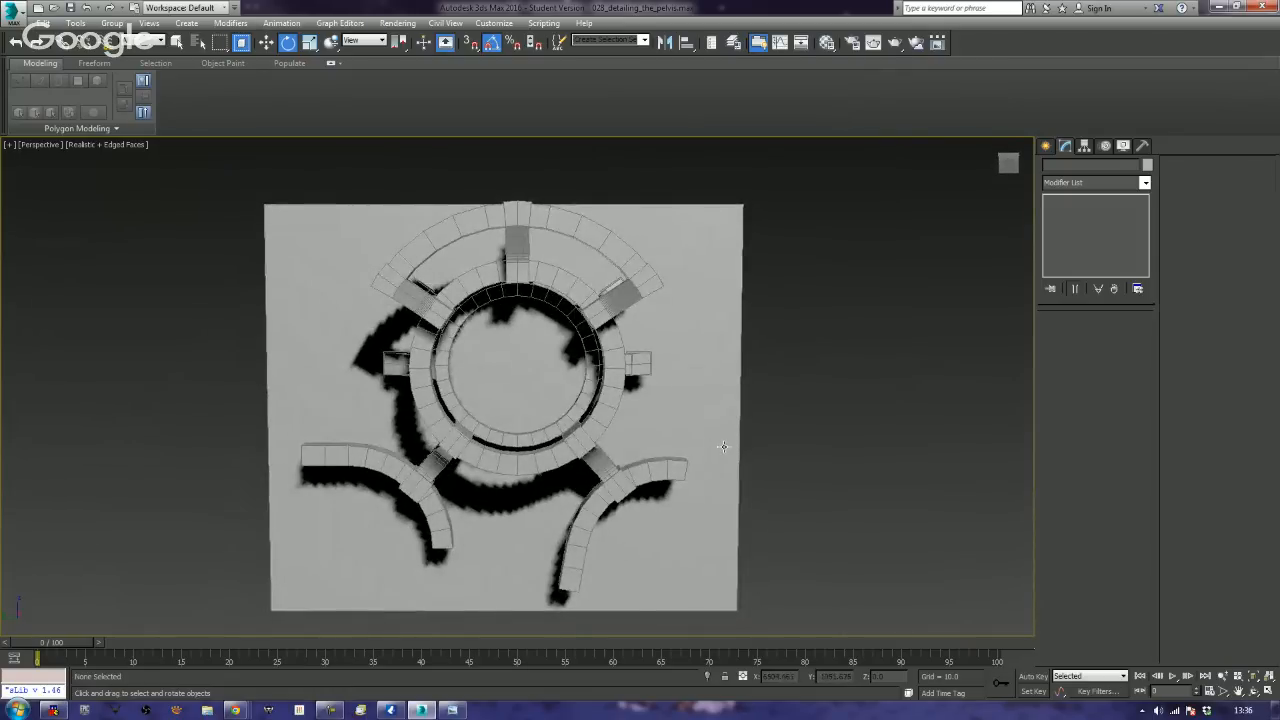
middle_drag(664, 493, 689, 440)
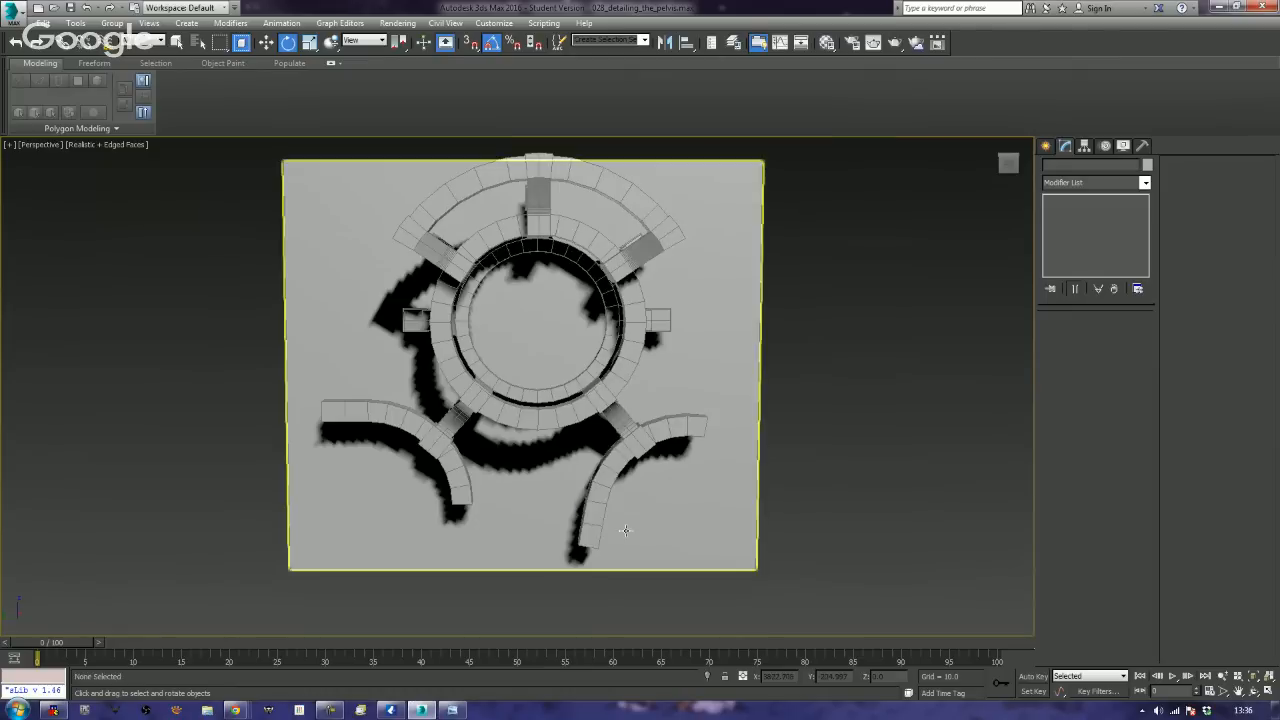
alt+middle_drag(625, 509, 647, 505)
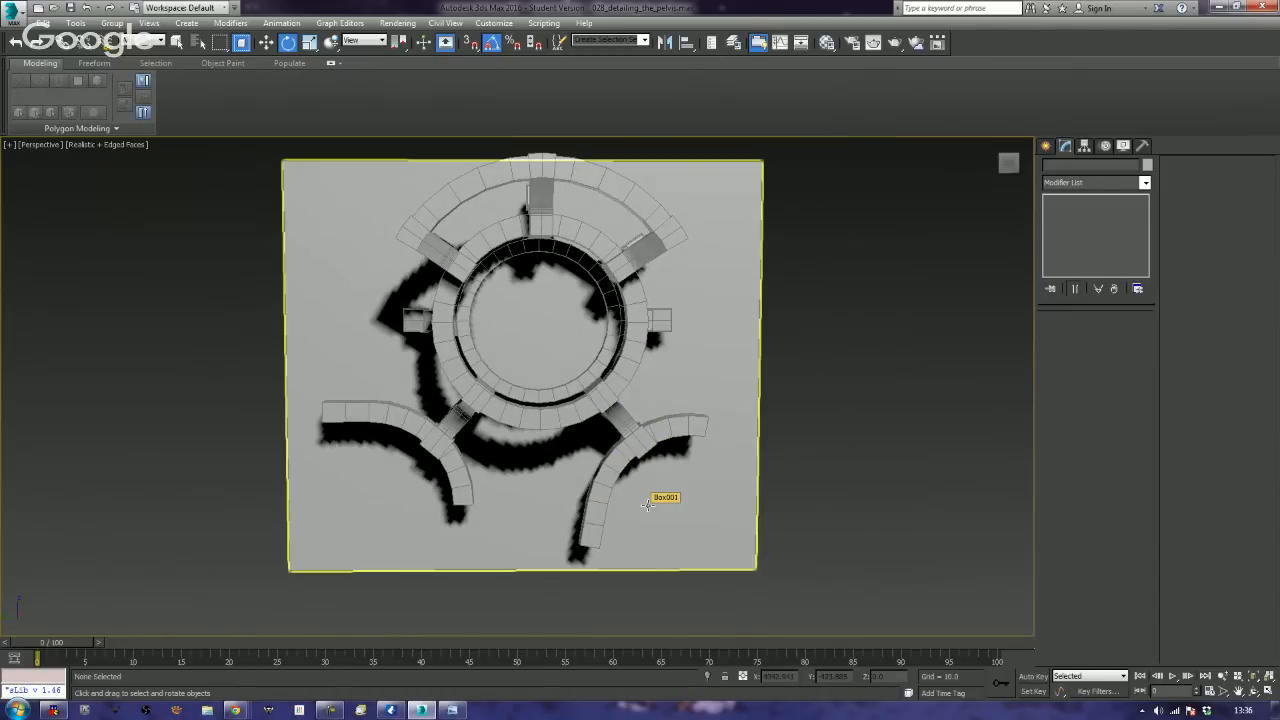
key(l)
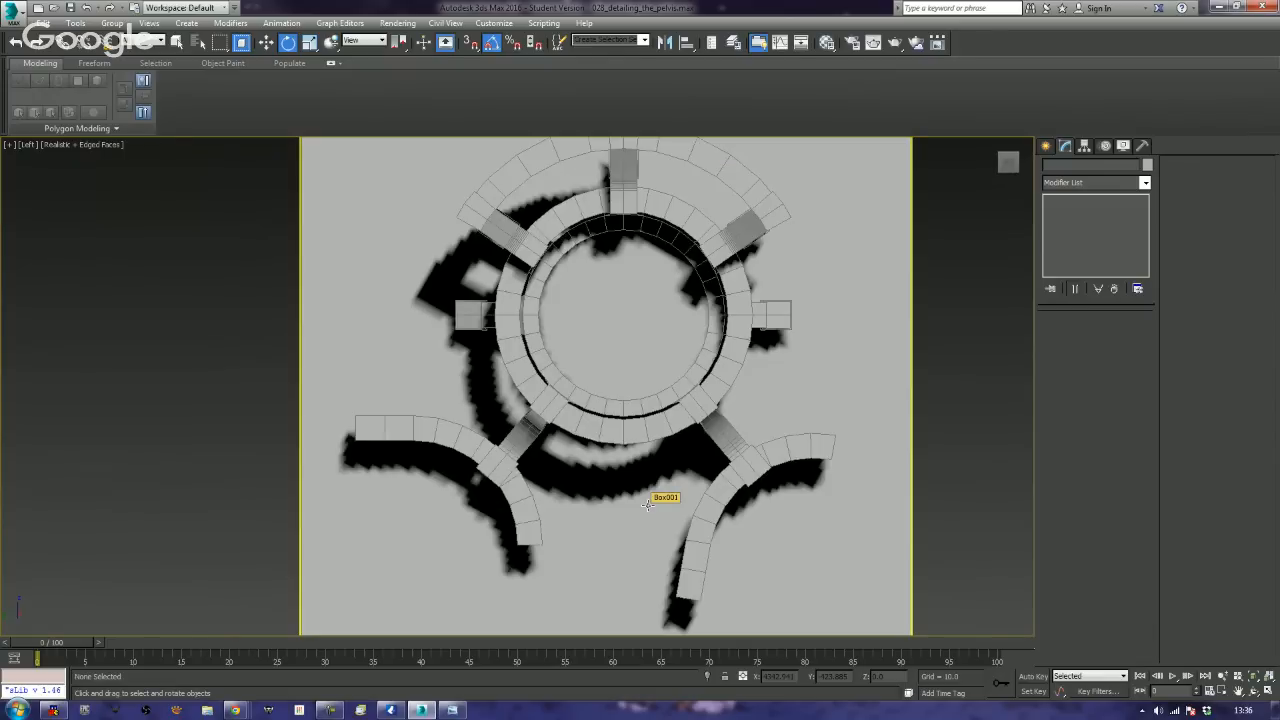
scroll(647, 505, down, 3)
middle_drag(767, 551, 706, 466)
scroll(714, 456, up, 4)
click(651, 455)
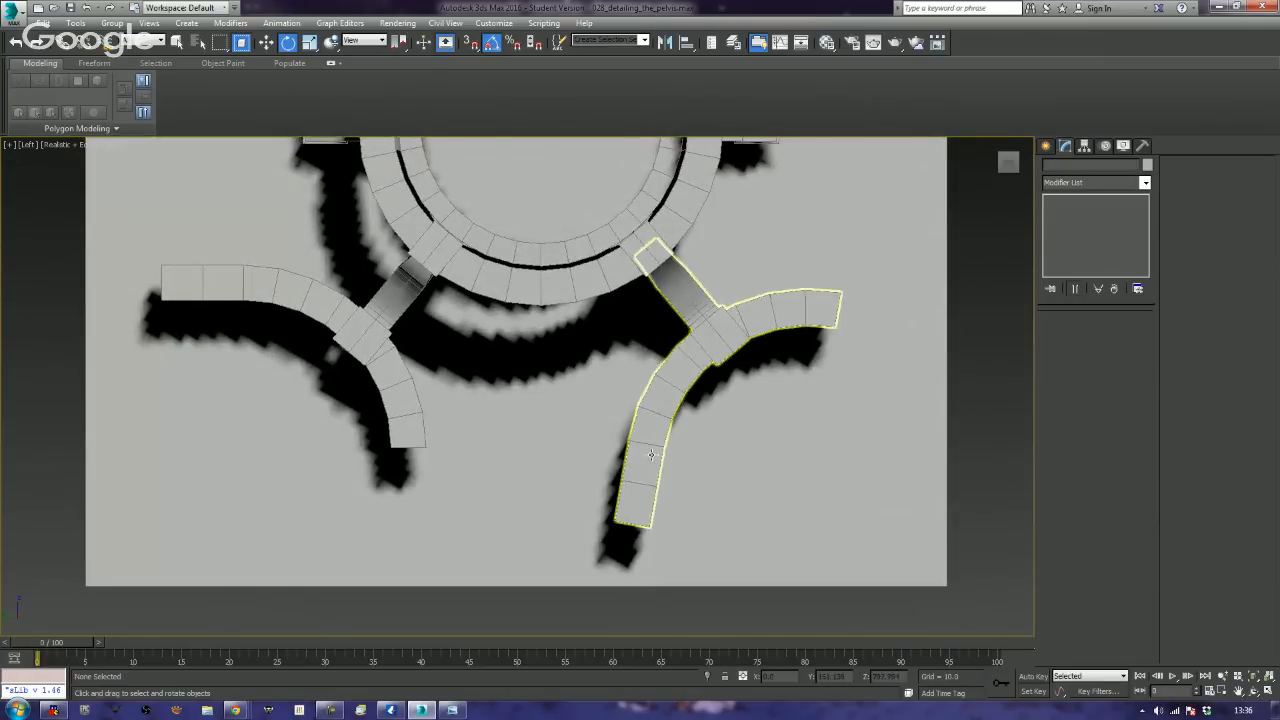
click(651, 455)
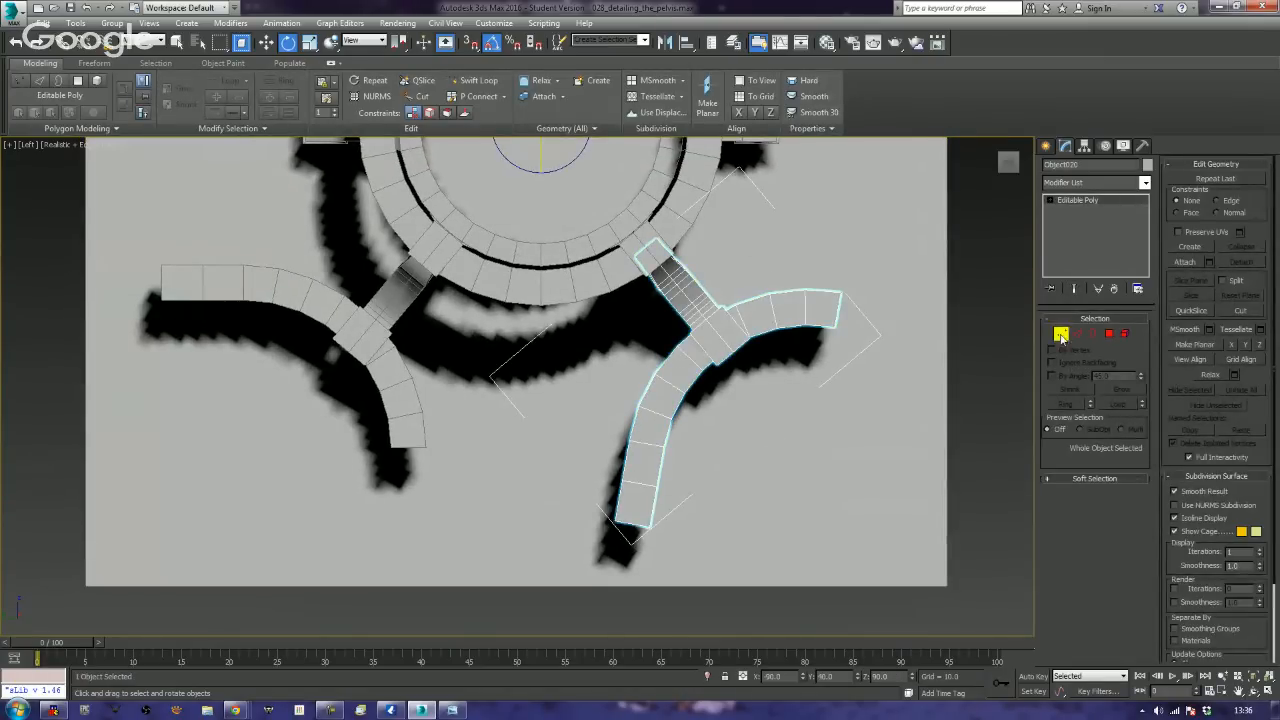
click(1061, 335)
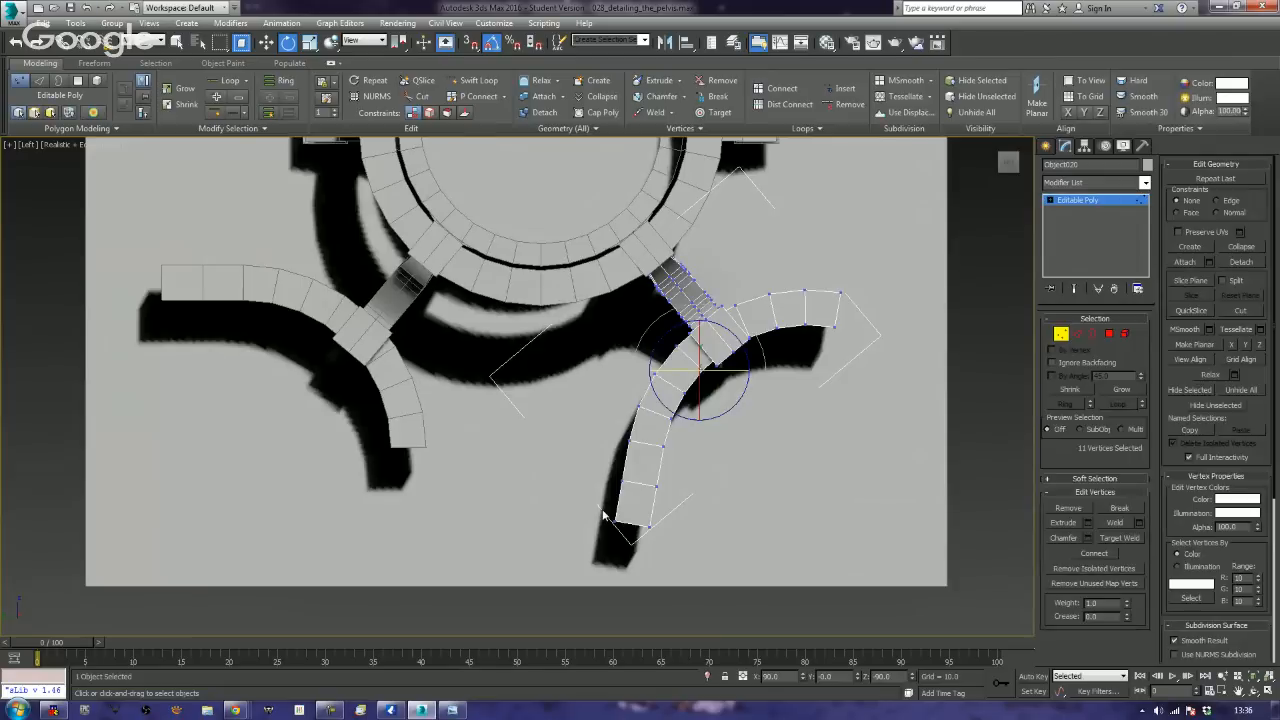
drag(686, 514, 682, 510)
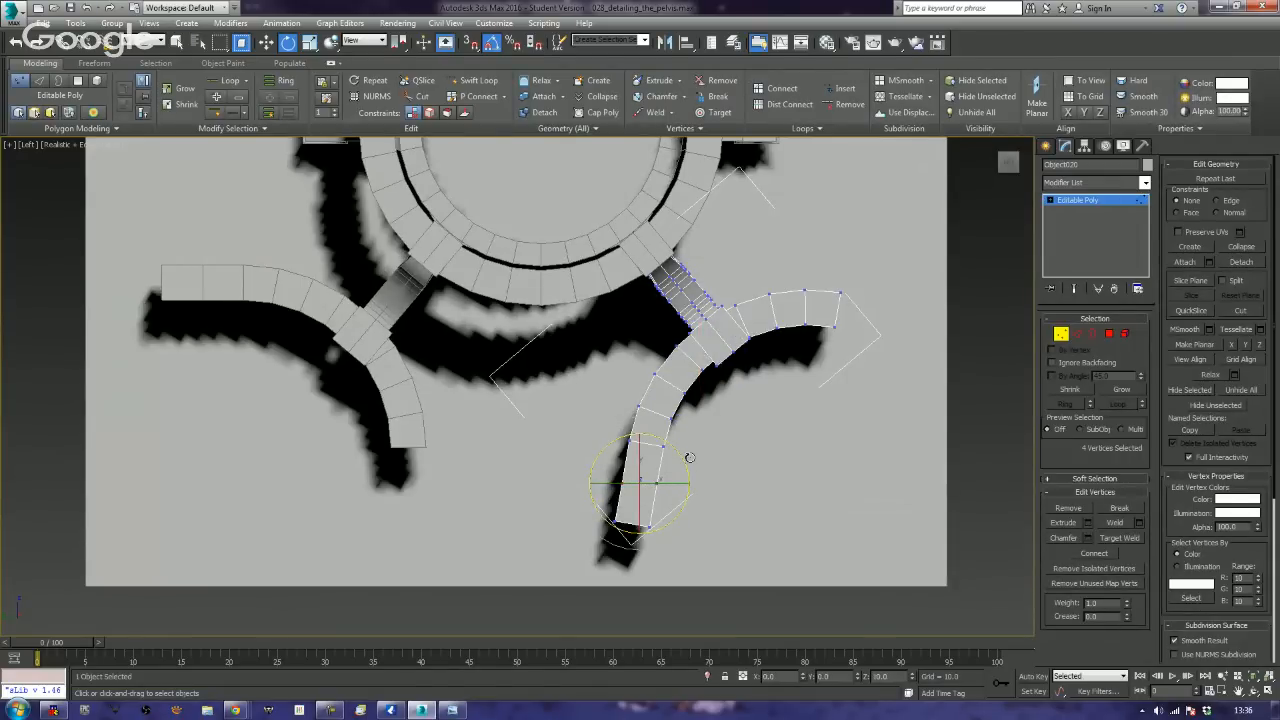
key(q)
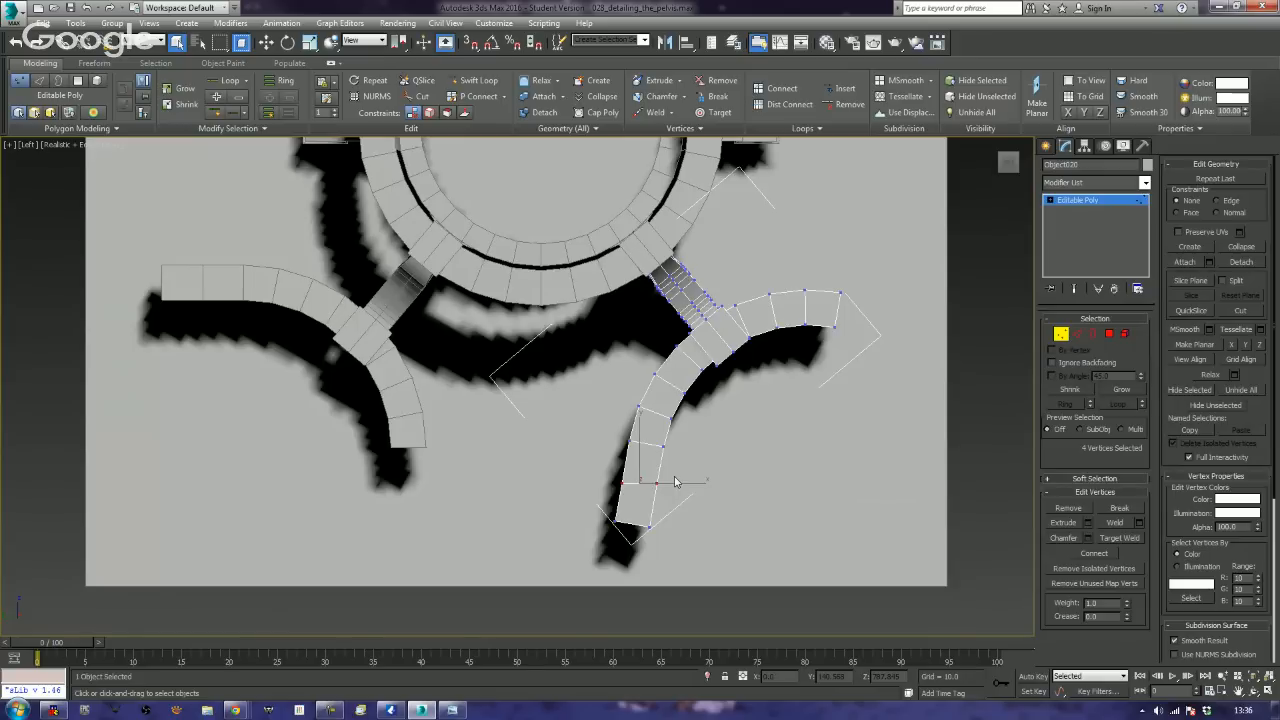
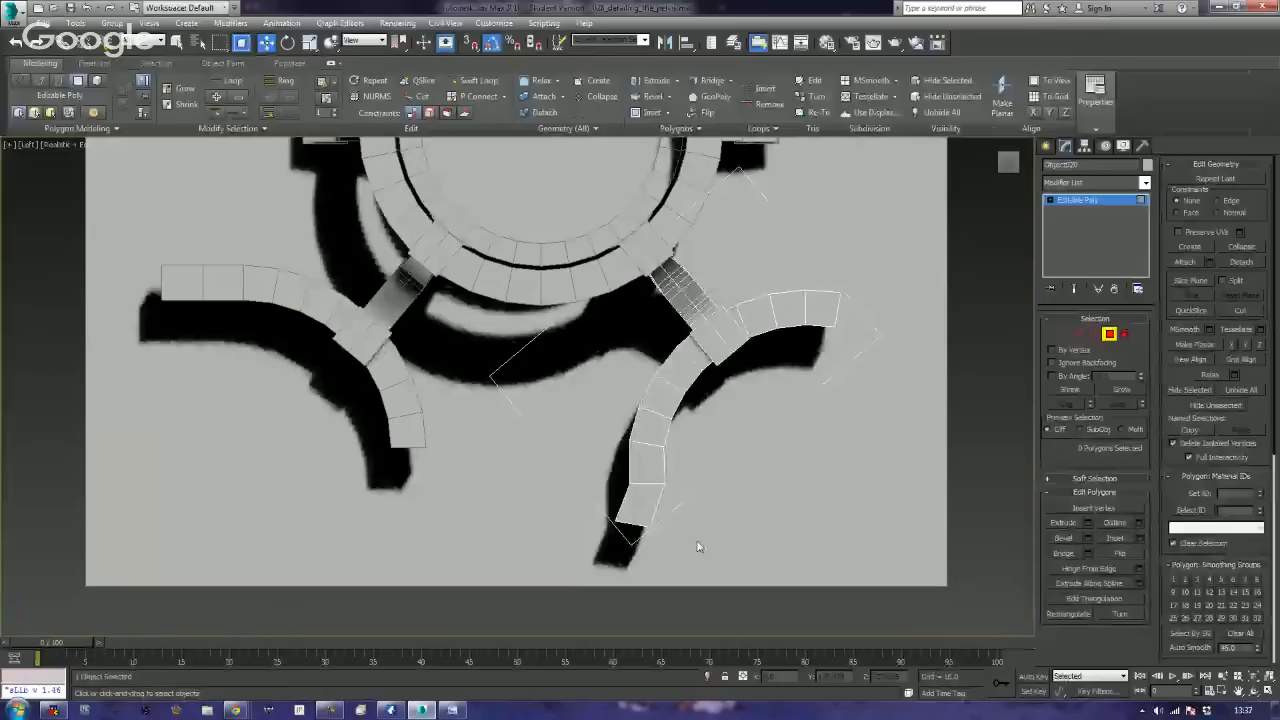
- Delete the slanted end segment of the copied bracket's lower leg and extend its open border straight down as a new segment
click(1062, 333)
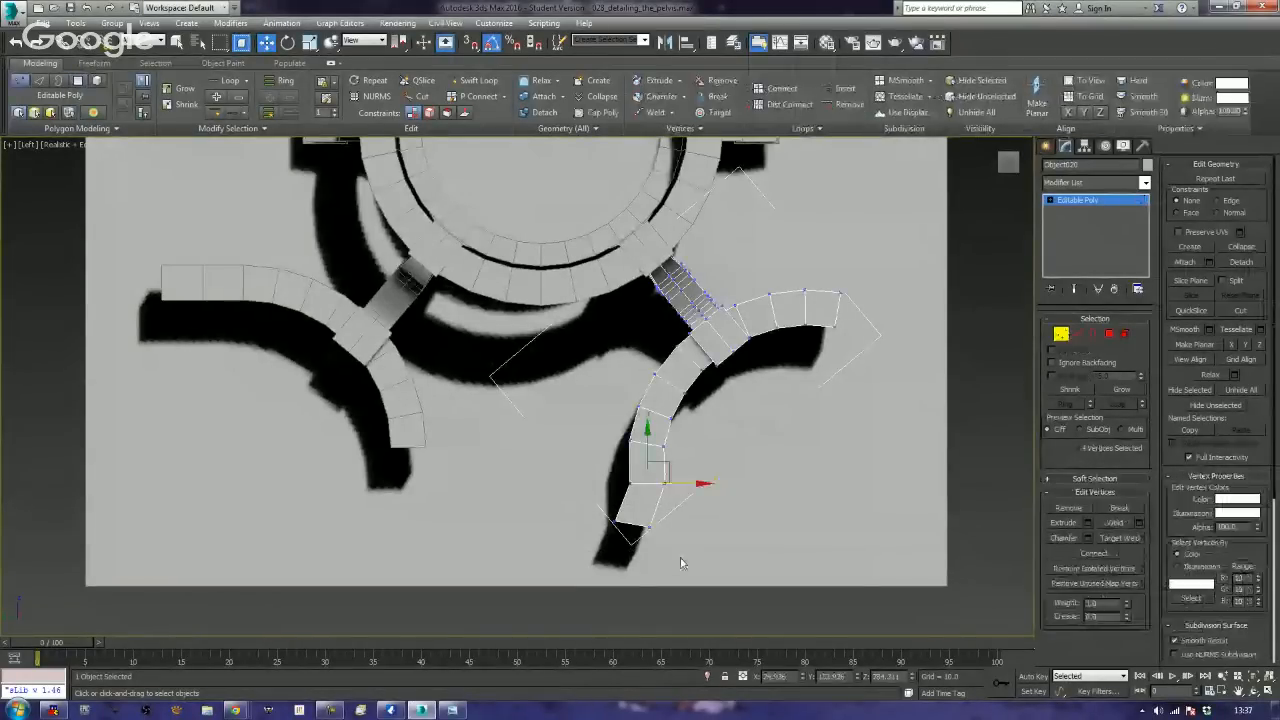
drag(682, 563, 582, 517)
key(Delete)
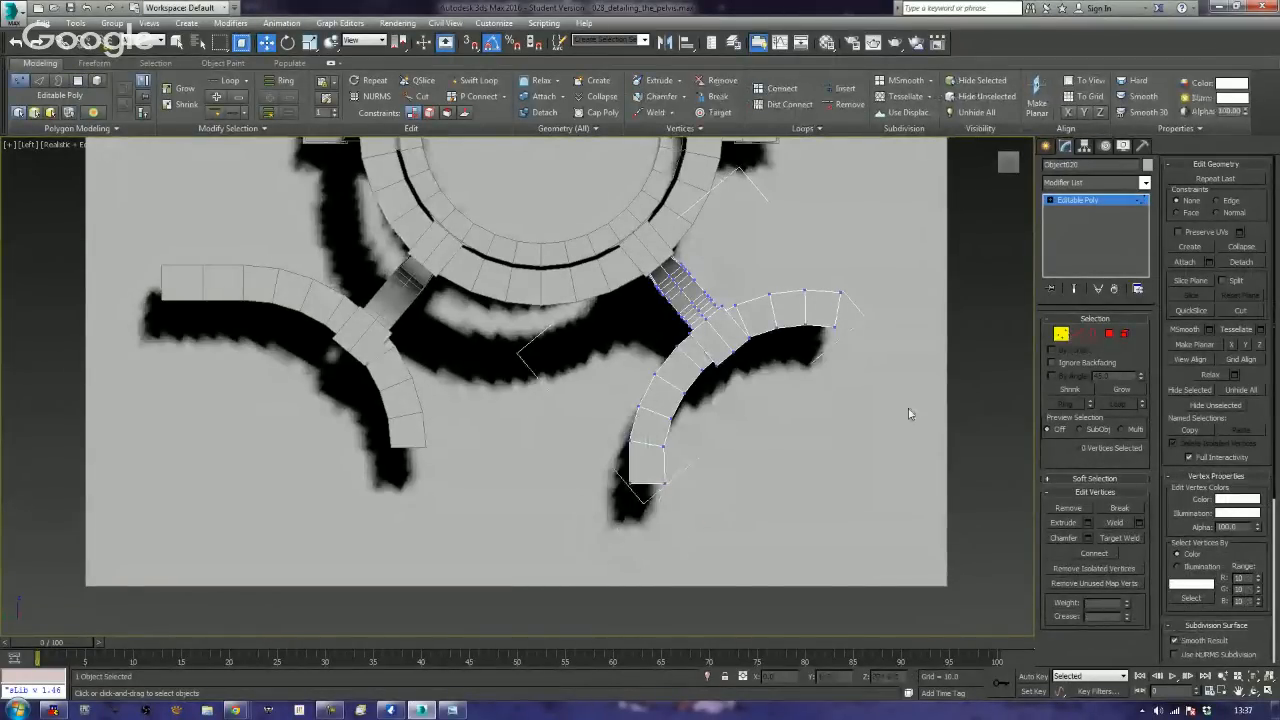
click(1093, 335)
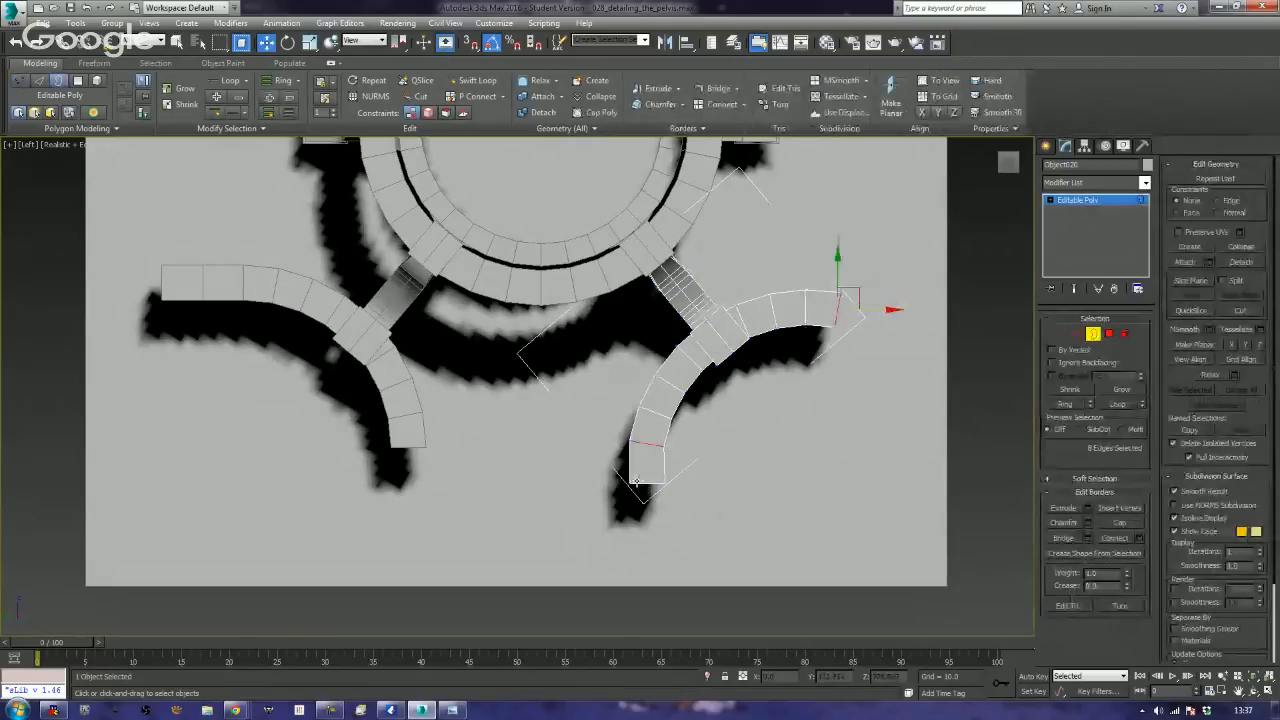
click(645, 484)
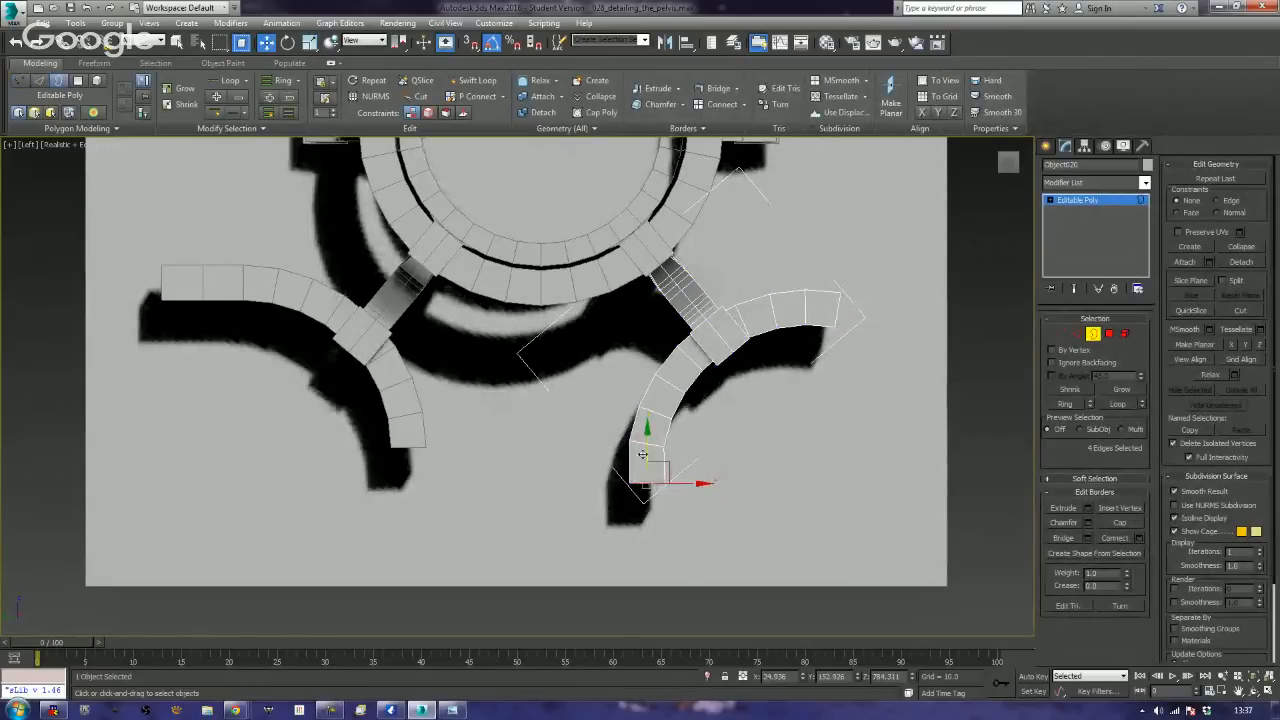
mouse_move(648, 442)
shift+mouse_down()
mouse_move(657, 487)
mouse_move(655, 466)
shift+mouse_up()
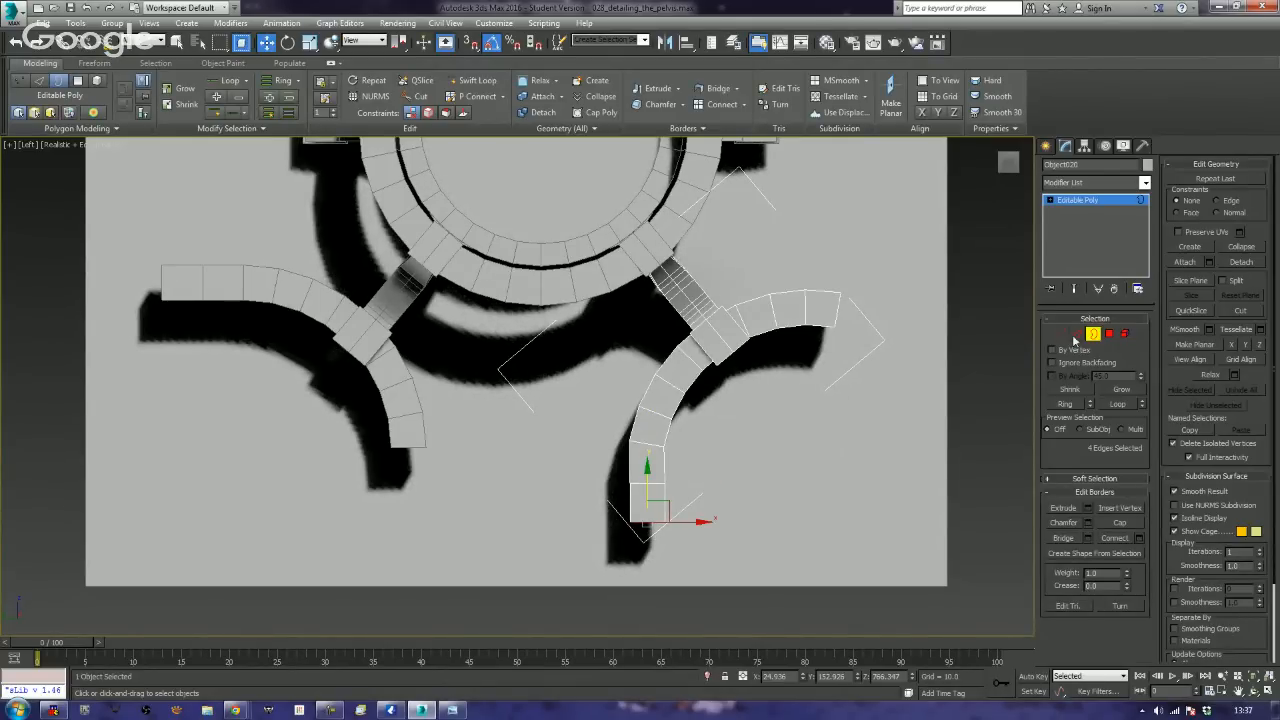
- Delete the slanted end segment of the copied bracket's upper leg and finish editing the bracket
click(1109, 333)
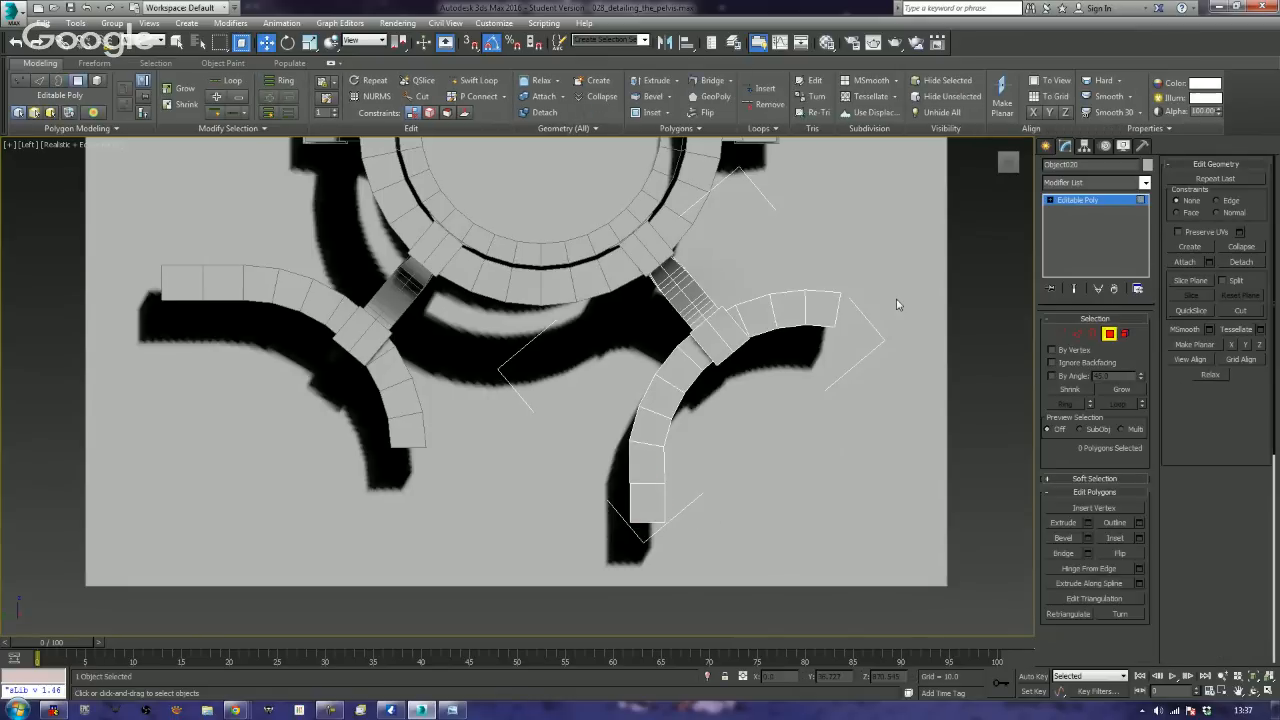
click(838, 310)
click(1015, 318)
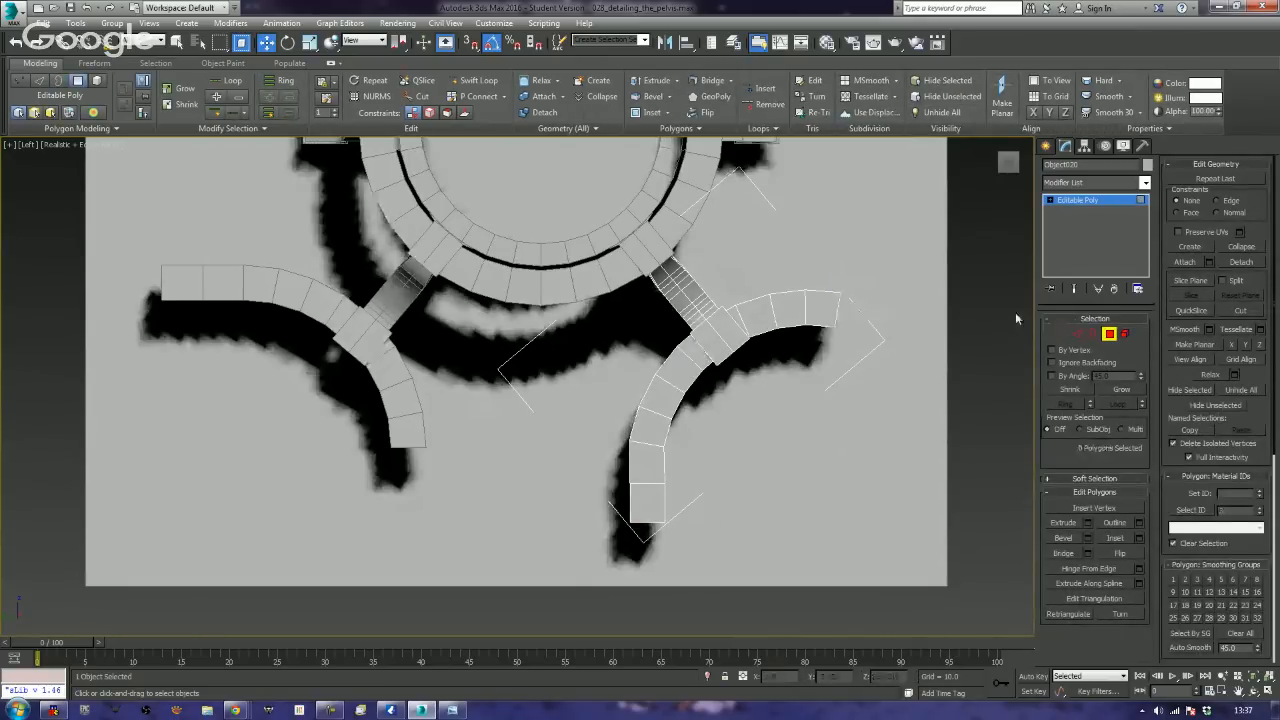
drag(876, 274, 822, 326)
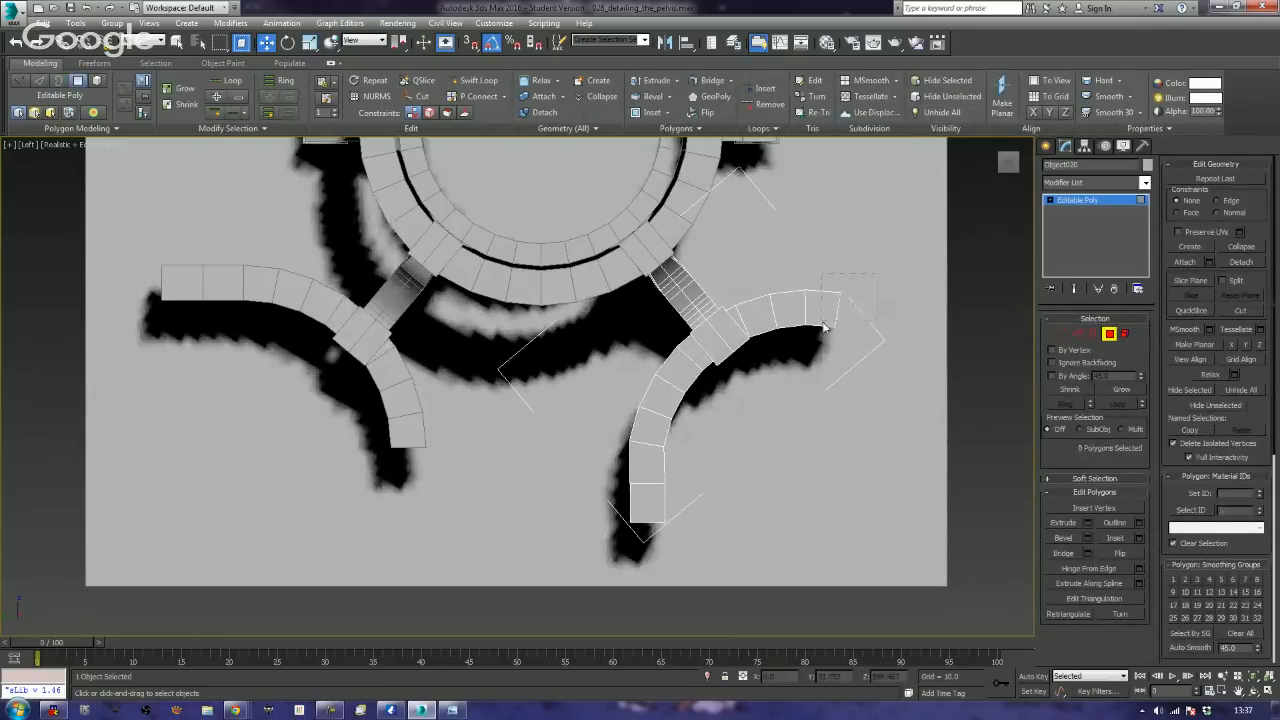
click(1062, 333)
drag(876, 276, 826, 365)
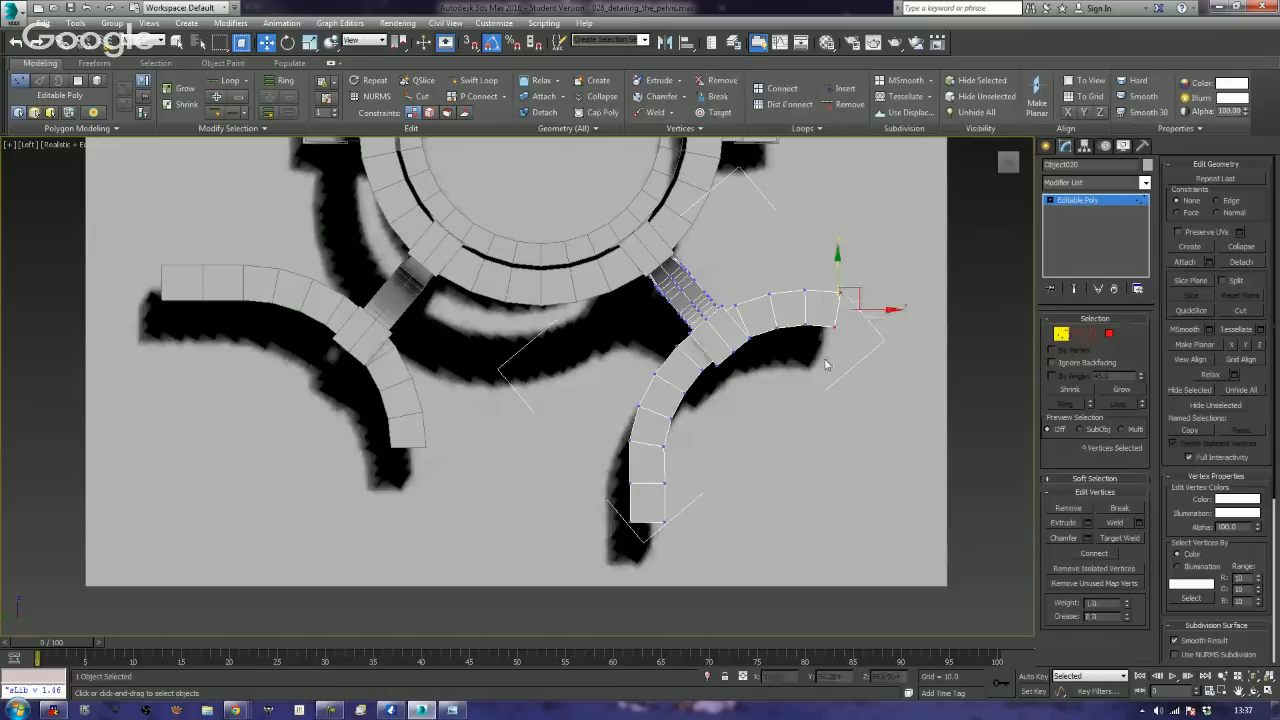
click(826, 365)
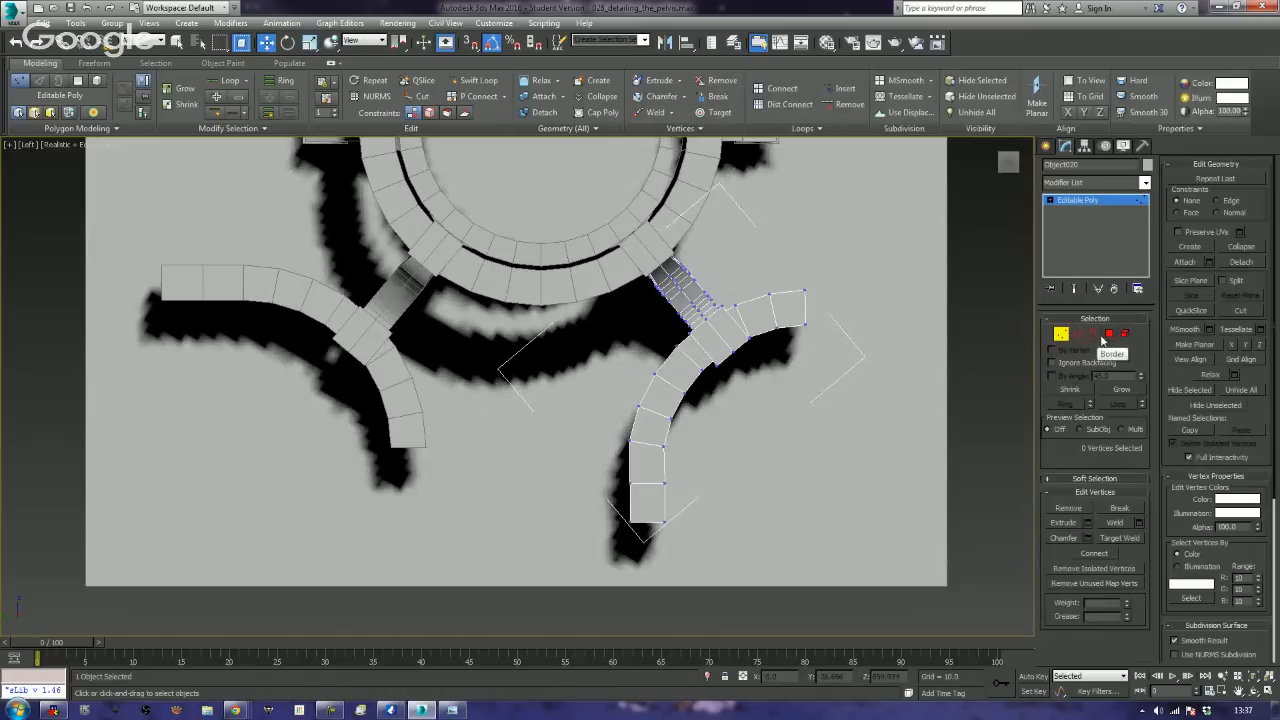
click(1093, 334)
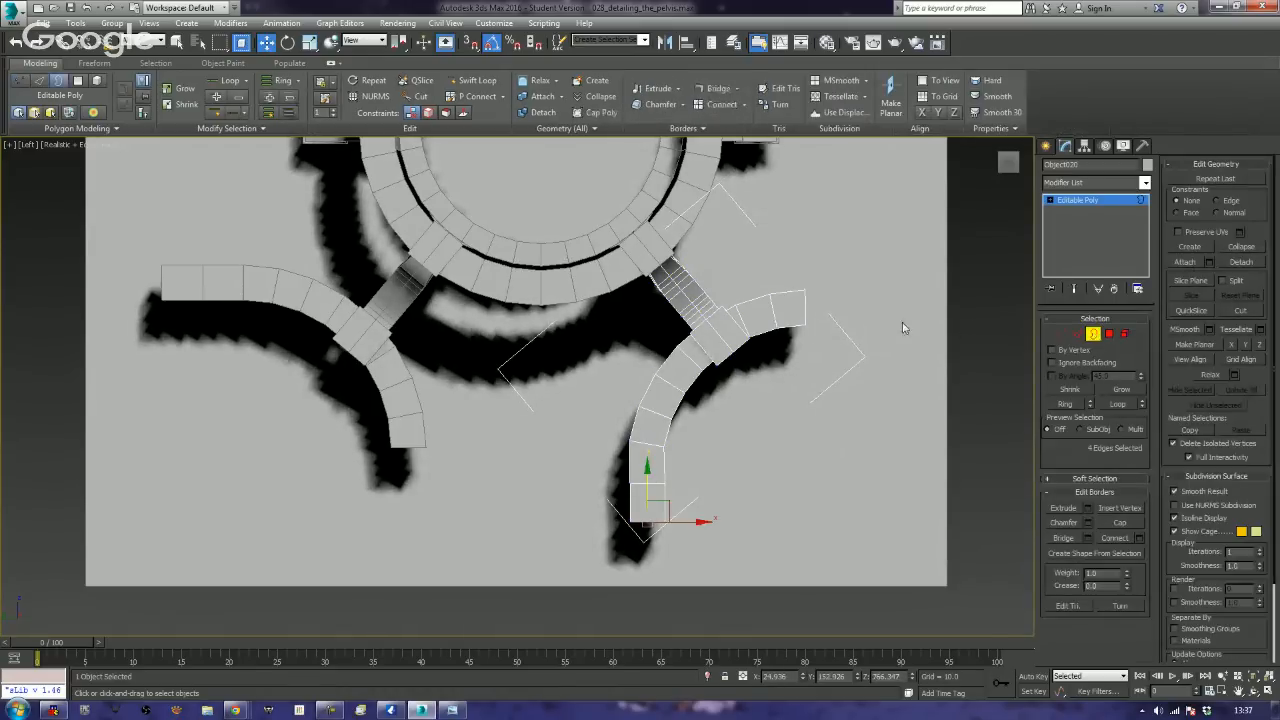
click(806, 300)
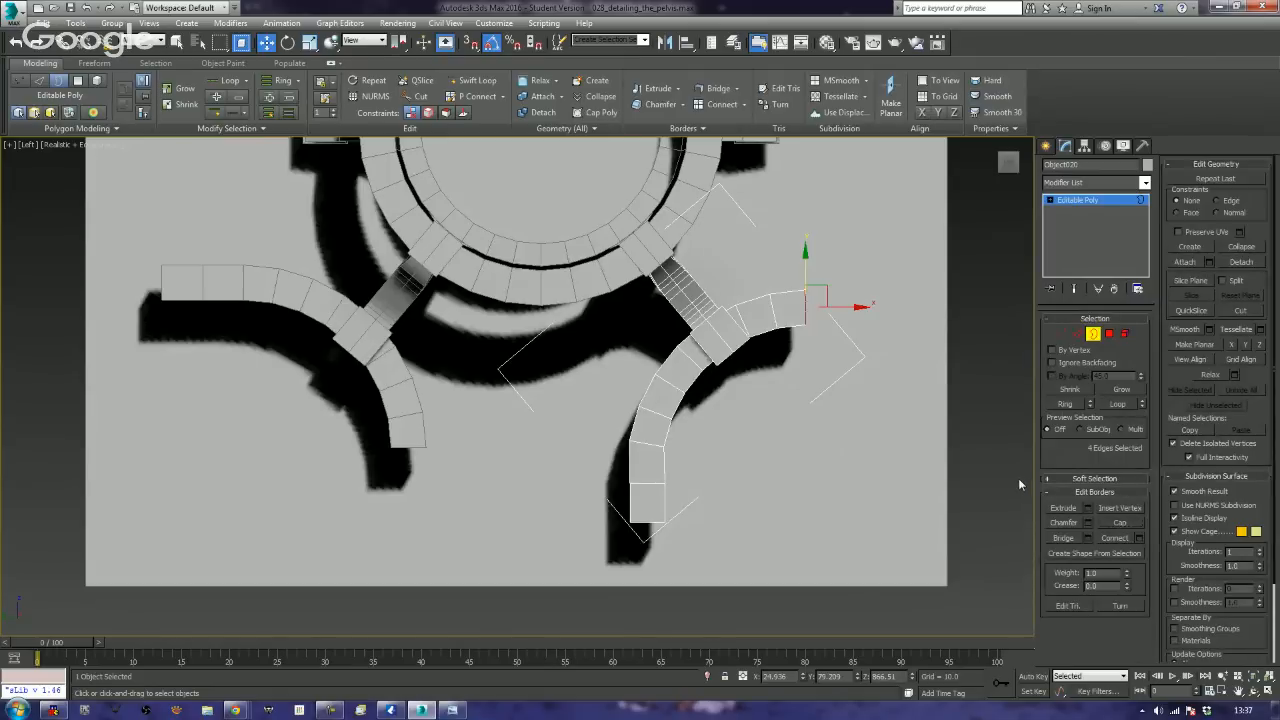
key(r)
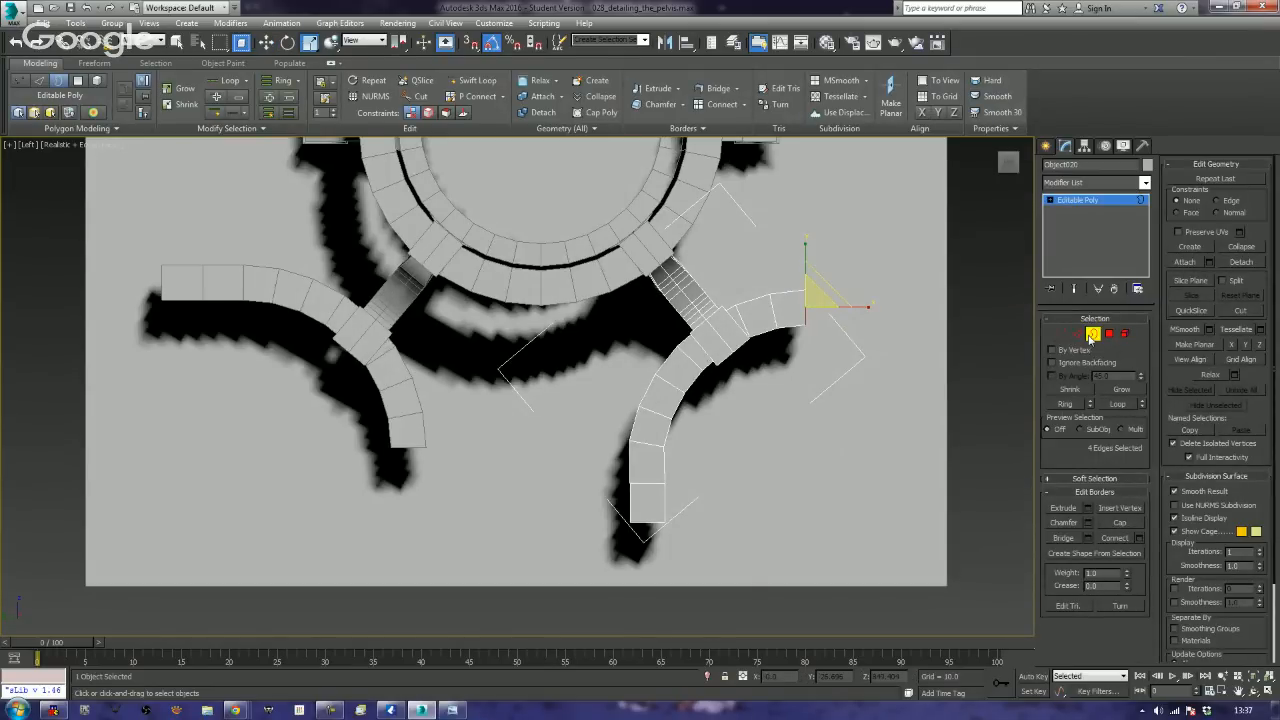
click(1093, 334)
scroll(767, 404, down, 5)
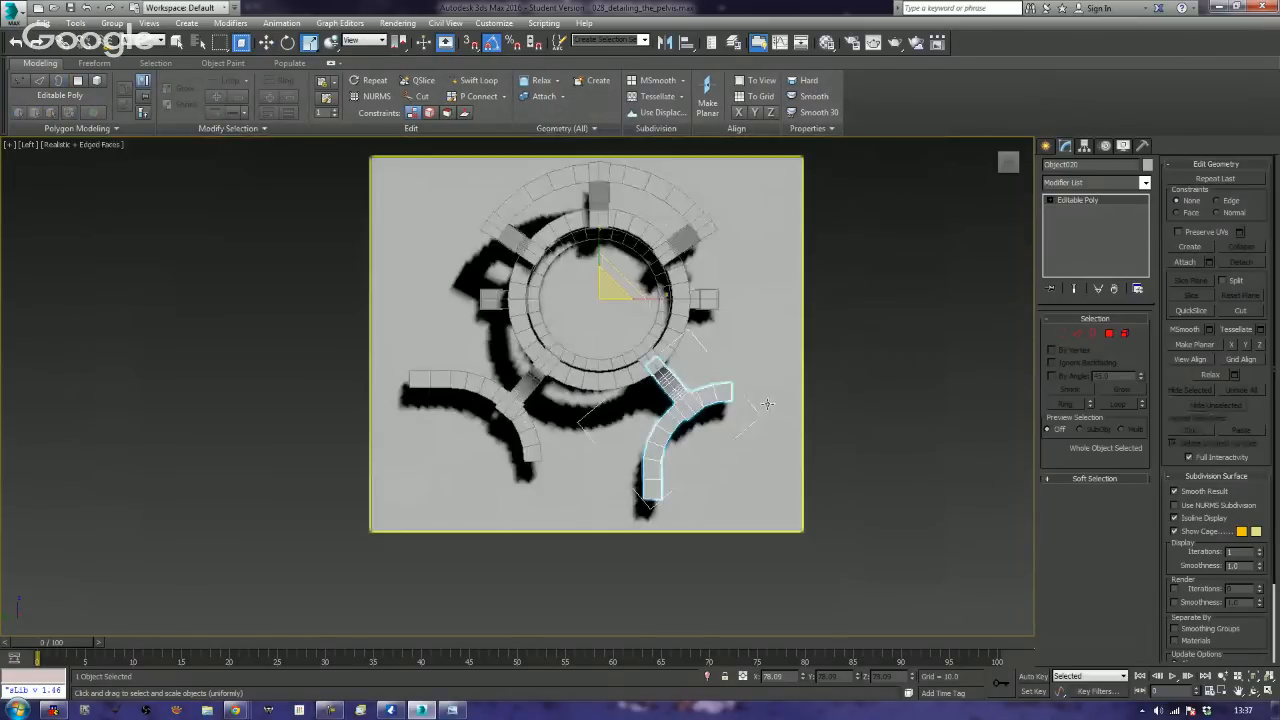
click(884, 330)
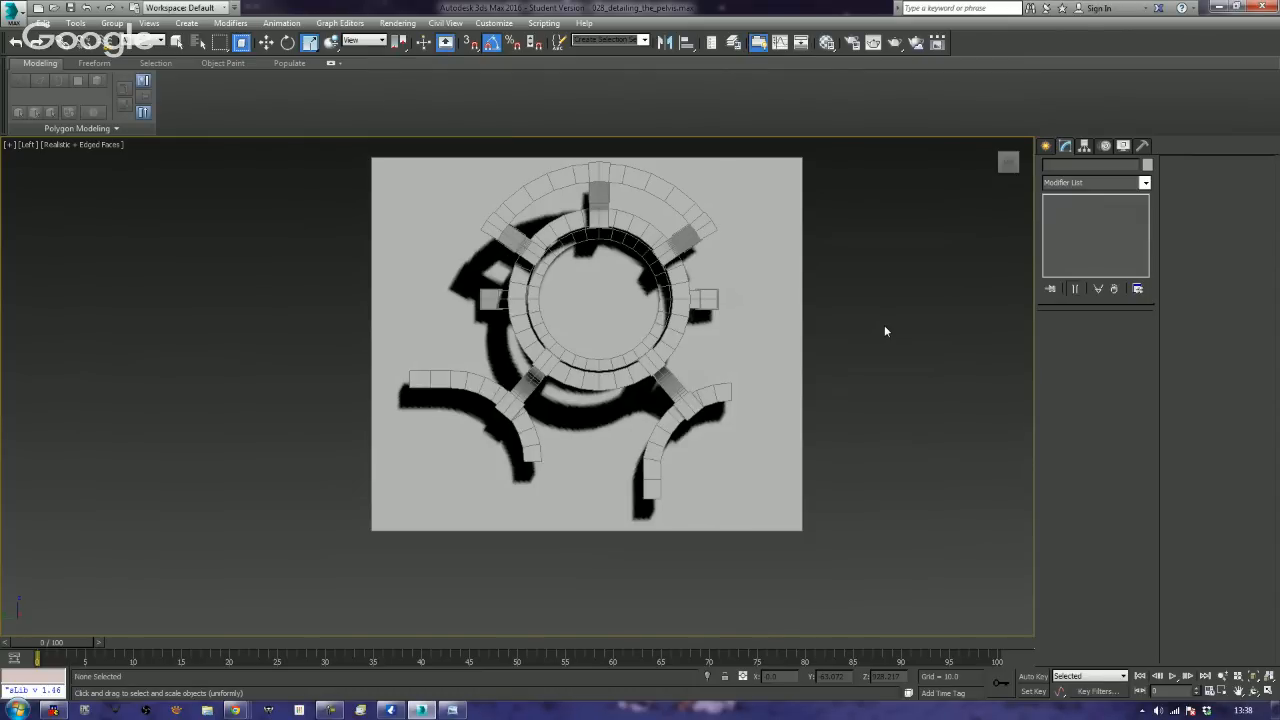
- Select the inner ring of the pelvis side detail in the Perspective view
alt+middle_drag(884, 331, 728, 441)
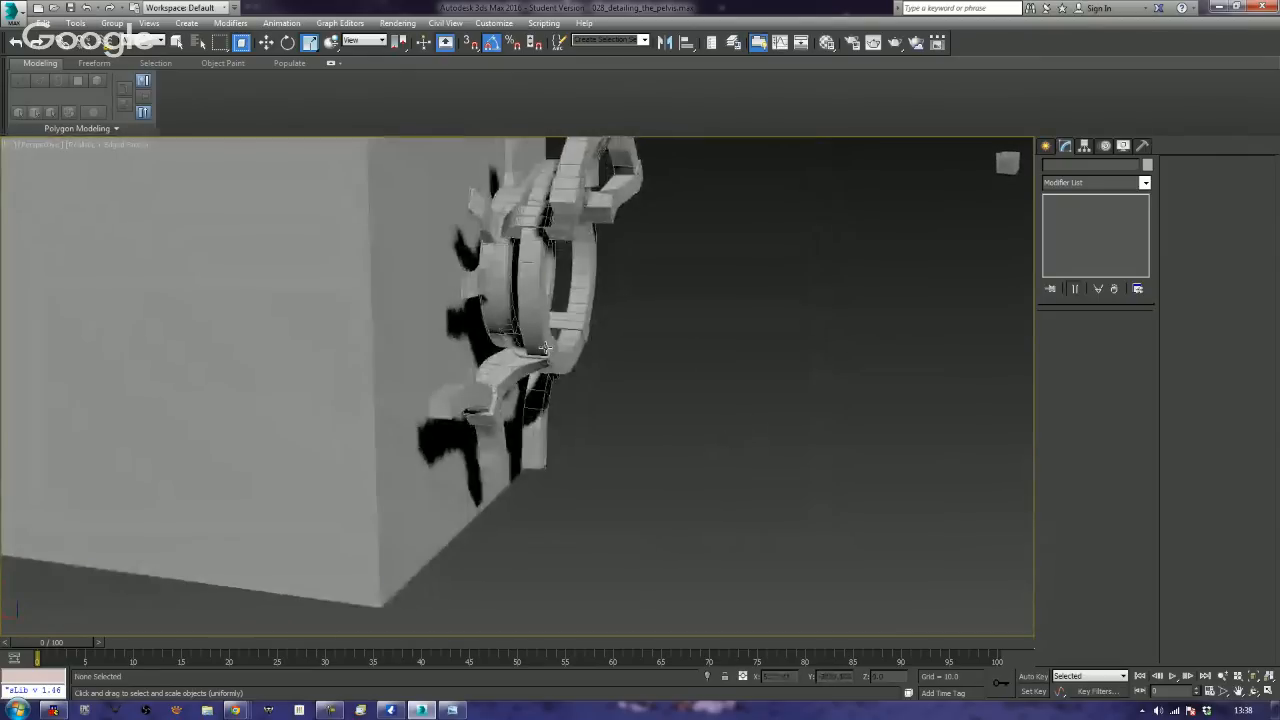
alt+middle_drag(545, 347, 672, 292)
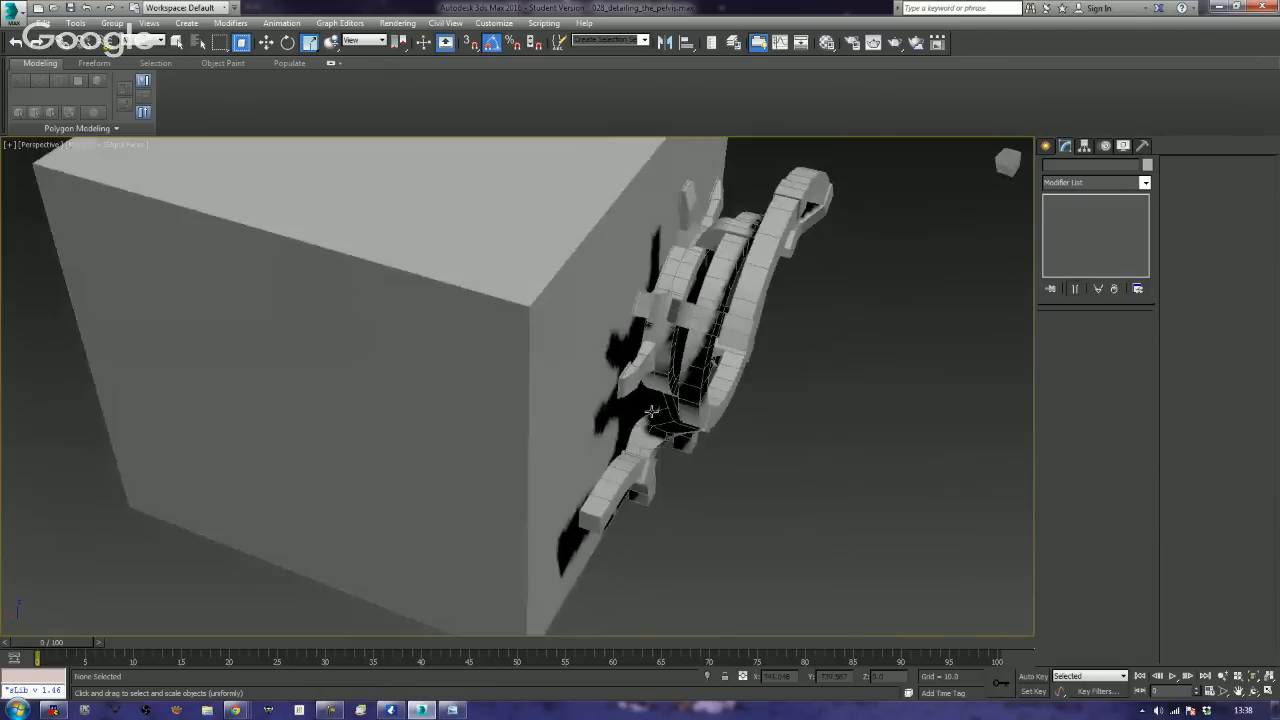
click(677, 292)
mouse_move(799, 298)
alt+middle_down()
mouse_move(775, 290)
mouse_move(800, 306)
alt+middle_up()
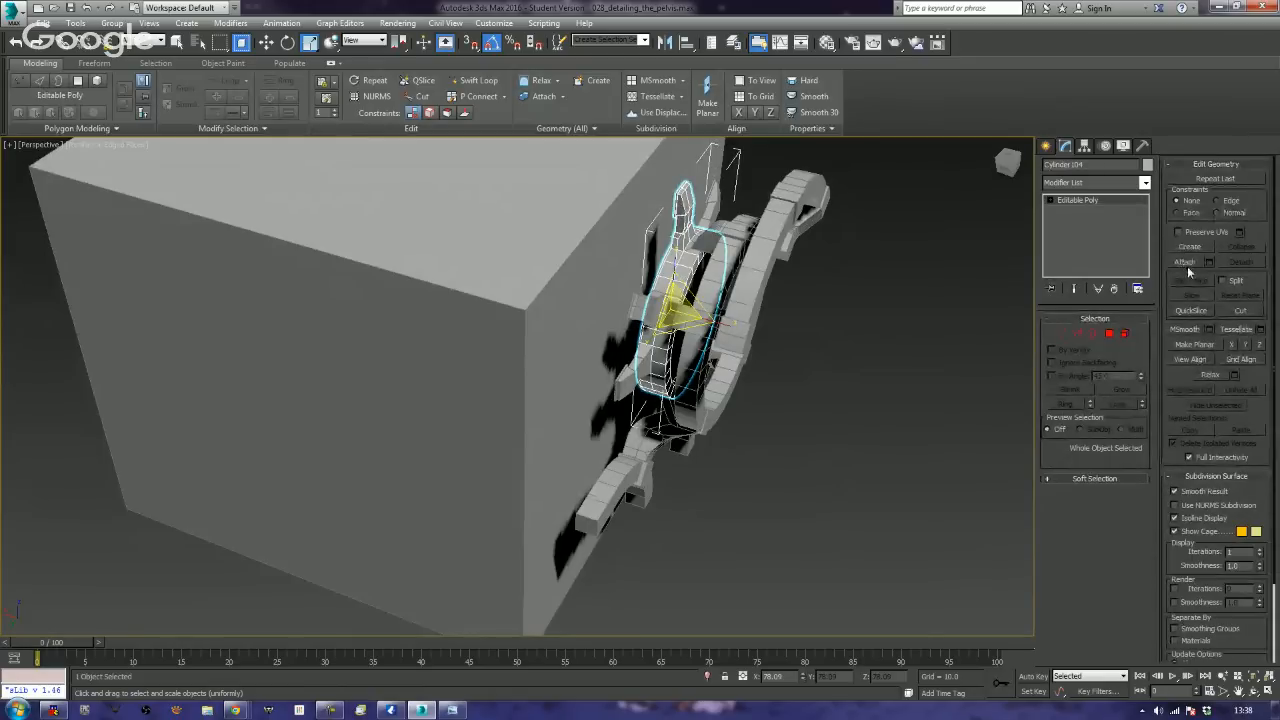
- Save the scene as wb1.max in the model_files folder, replacing the existing file
click(15, 20)
click(25, 176)
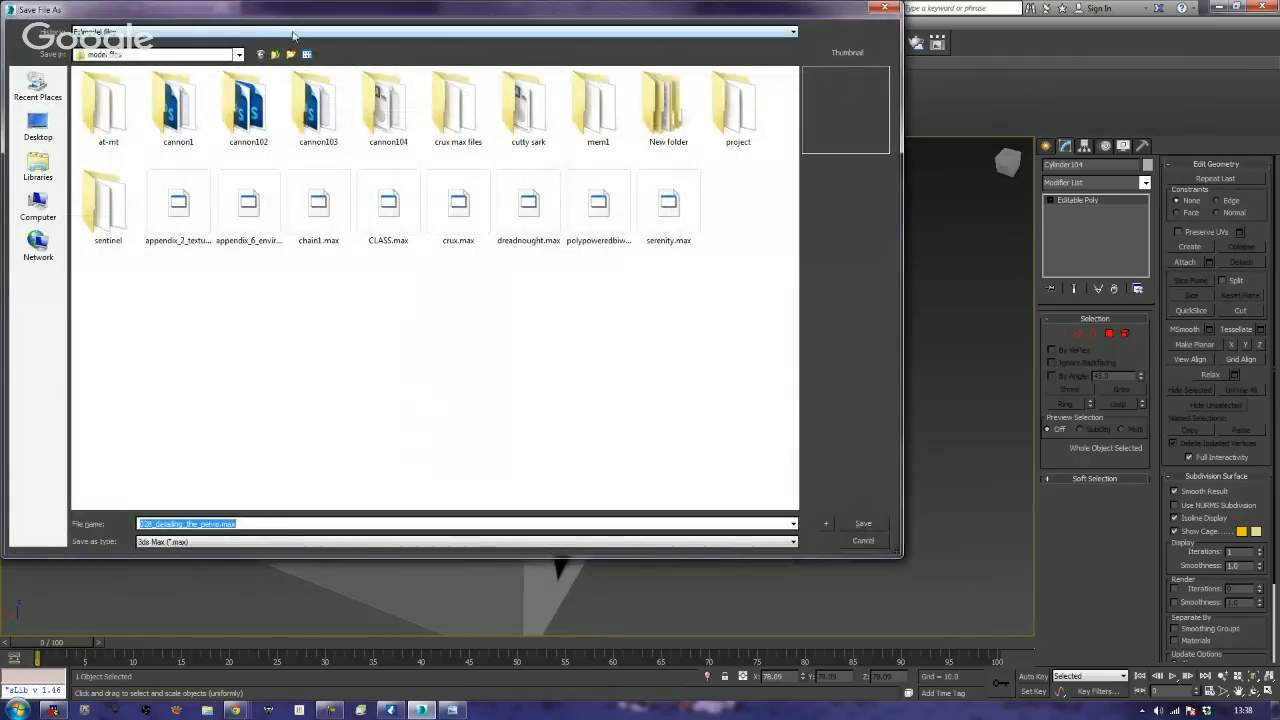
click(293, 36)
click(287, 54)
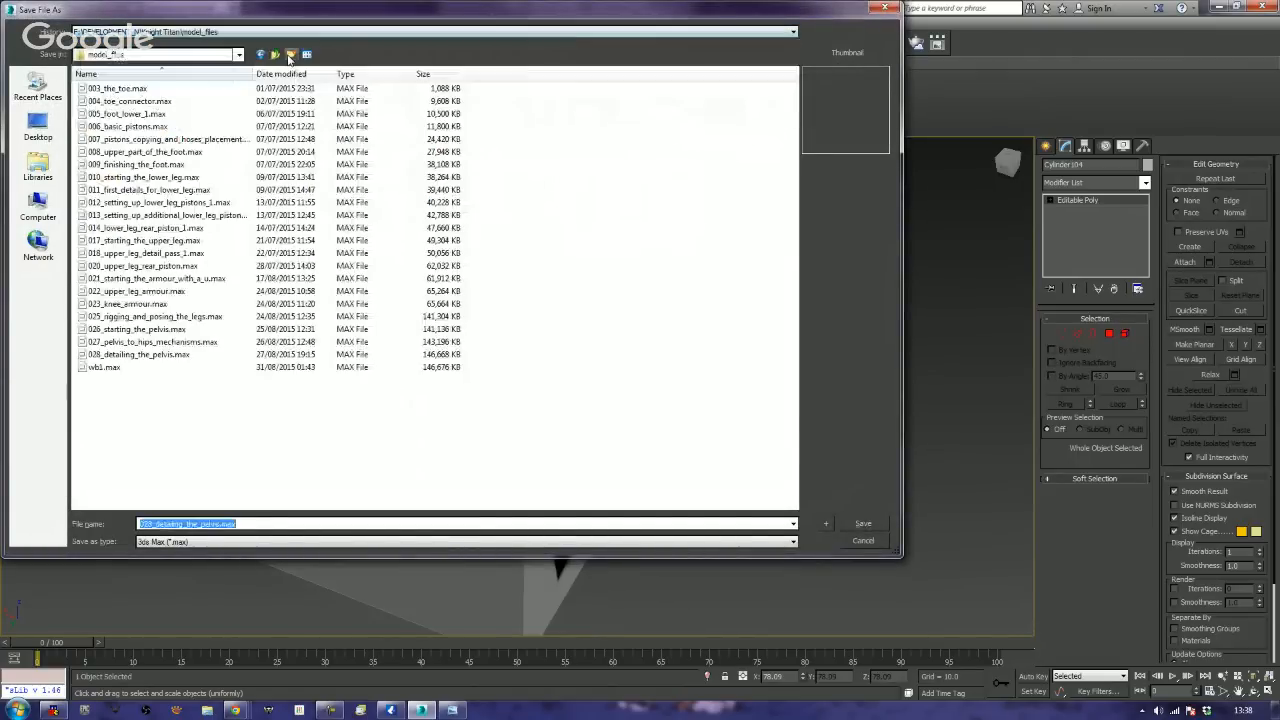
click(104, 367)
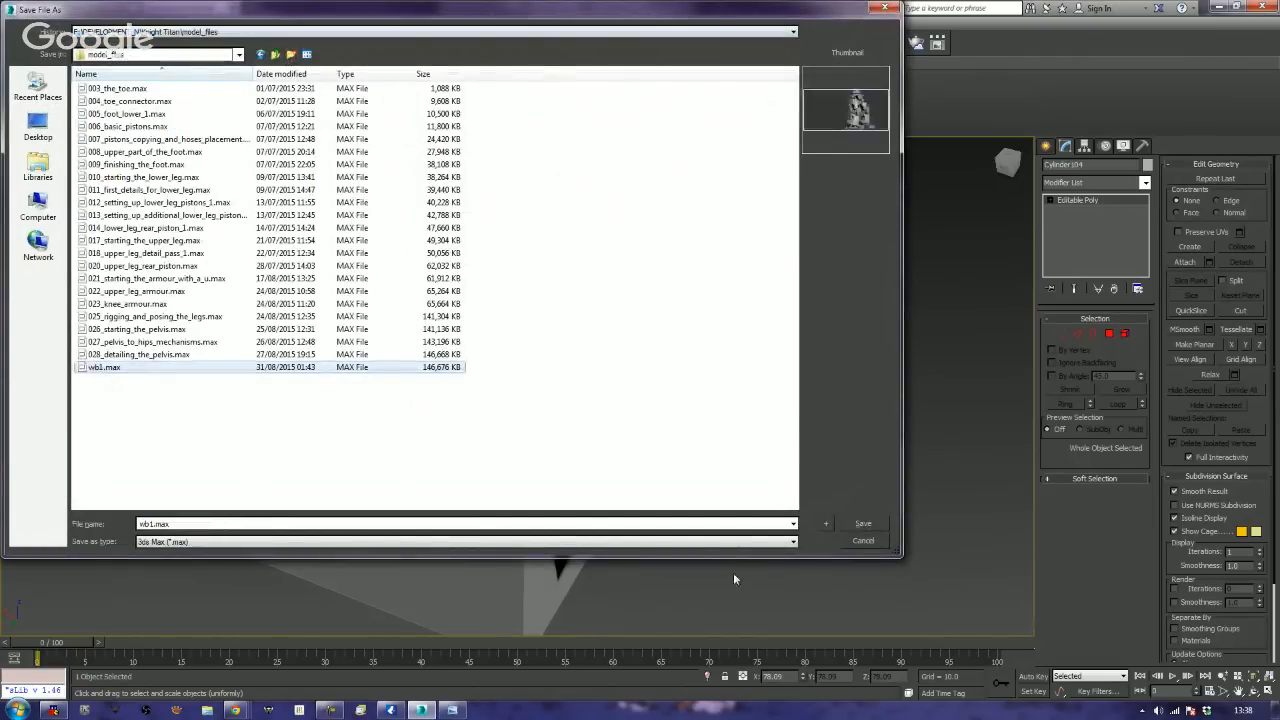
click(863, 525)
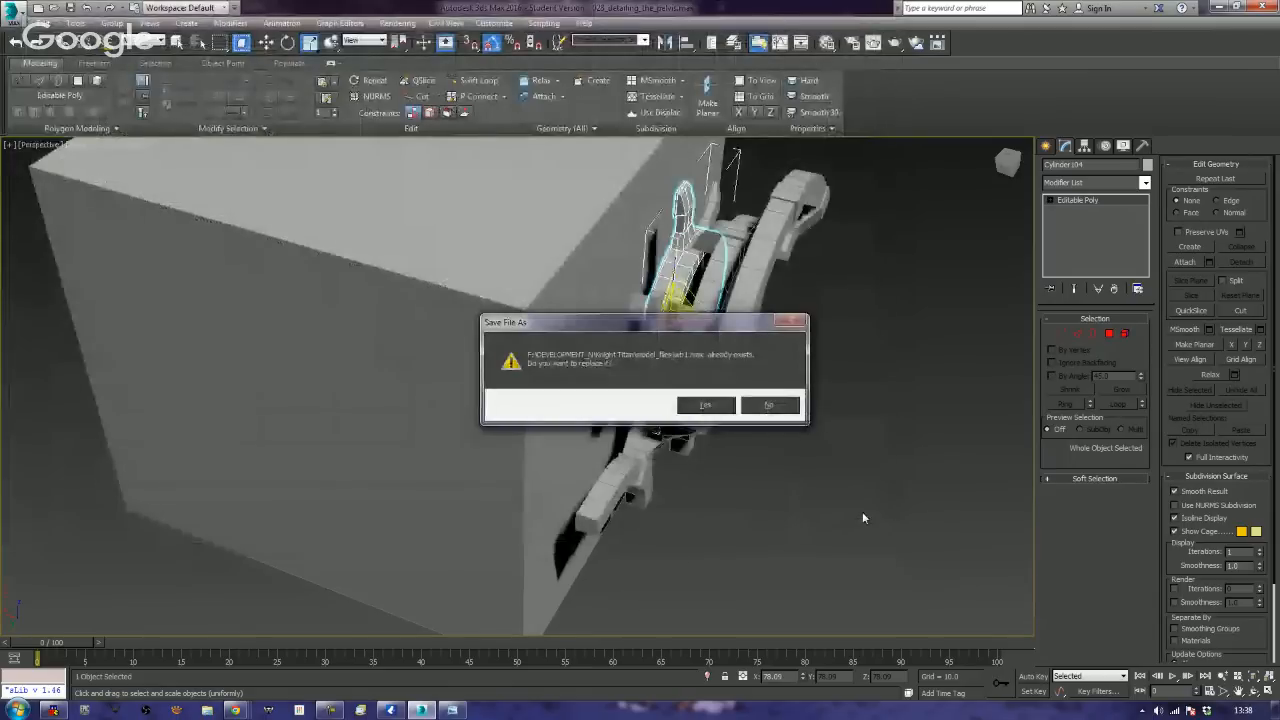
click(696, 404)
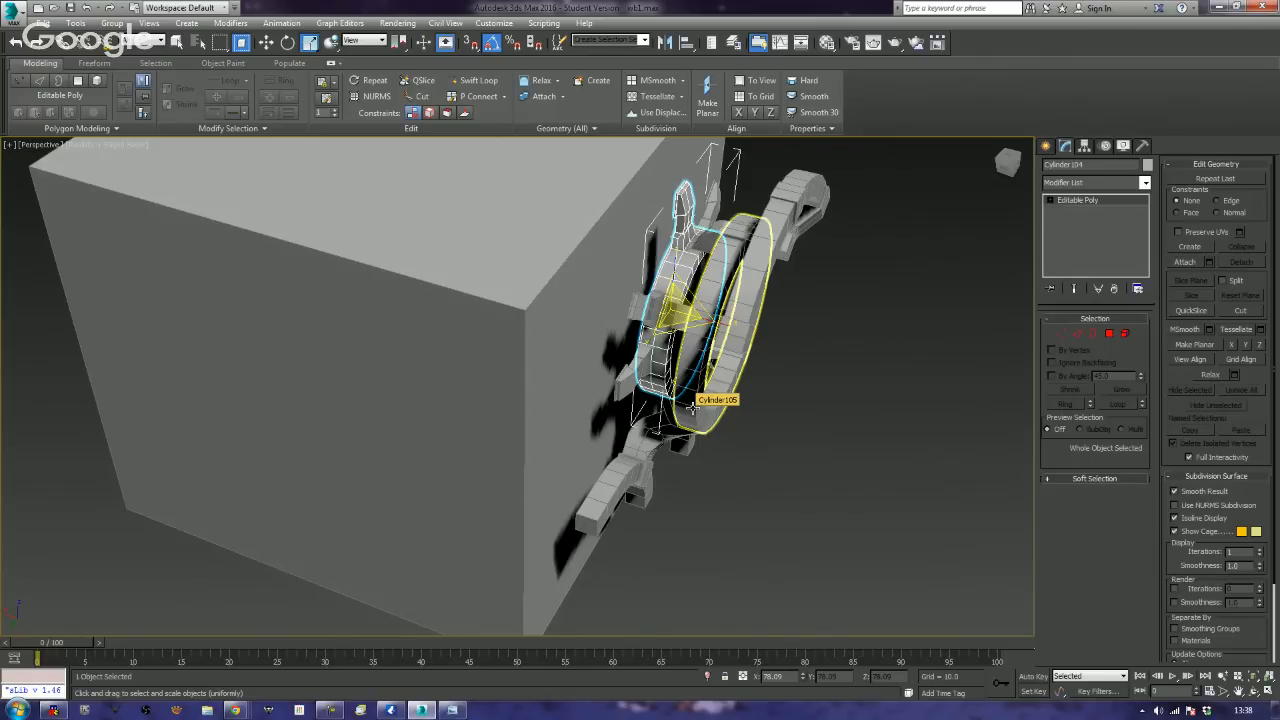
- Attach the four short clamps on both sides of the ring to the inner ring's mesh
alt+middle_drag(774, 415, 760, 470)
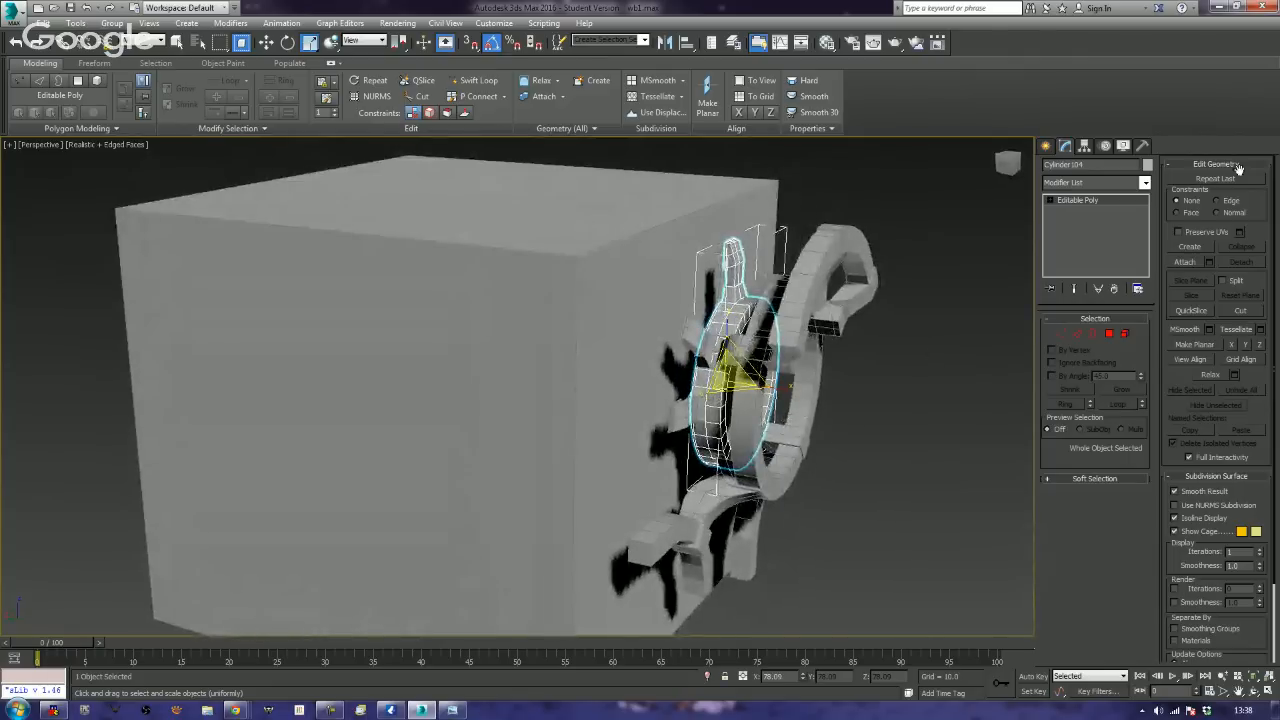
click(1184, 261)
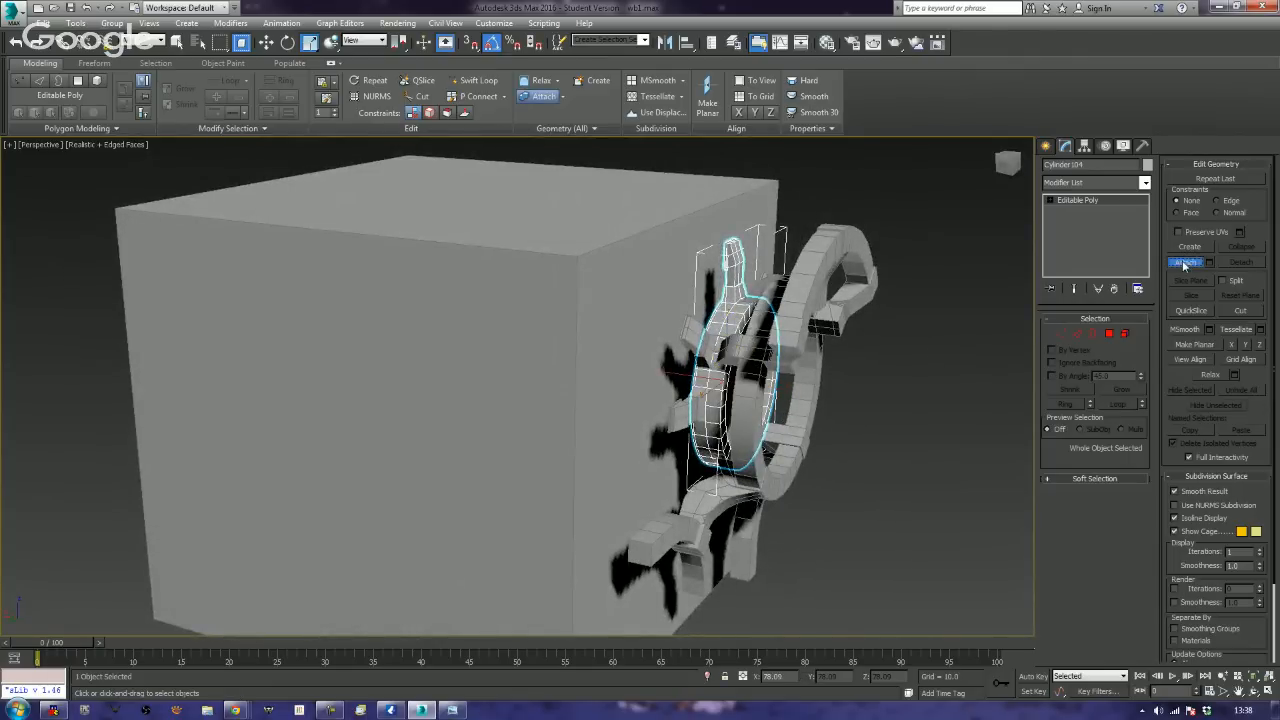
click(690, 326)
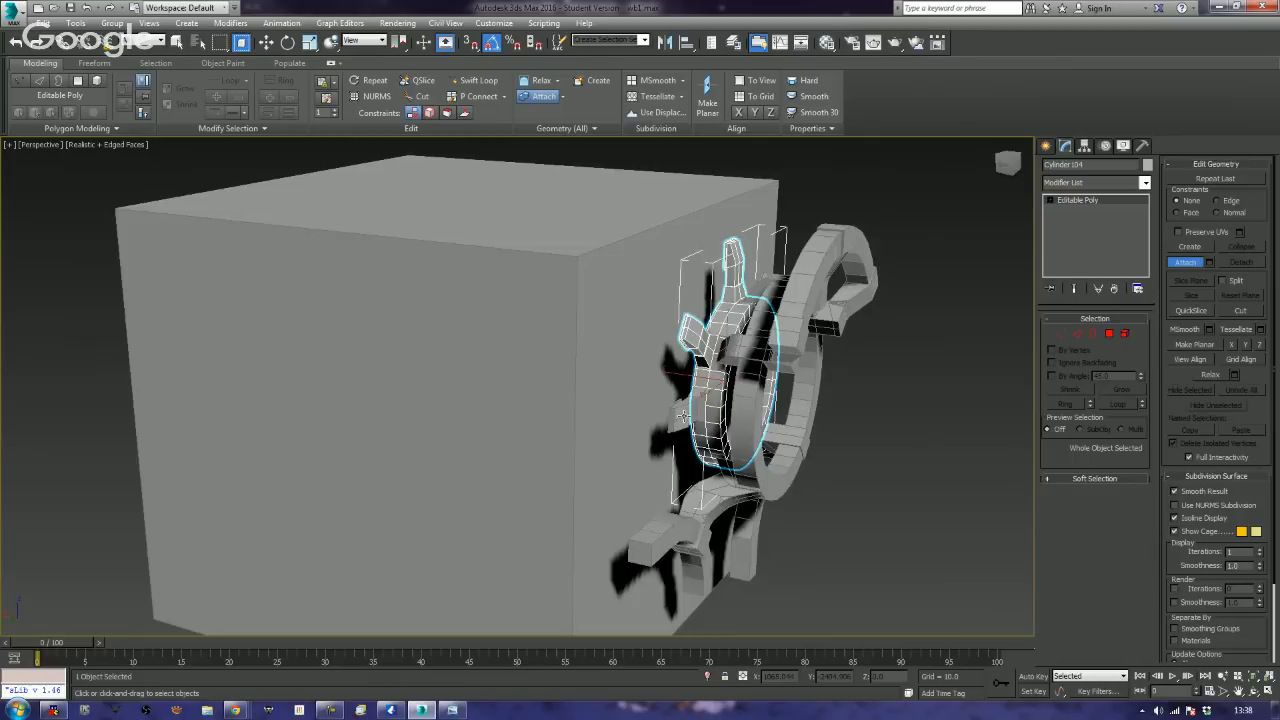
click(684, 416)
alt+middle_drag(796, 428, 850, 360)
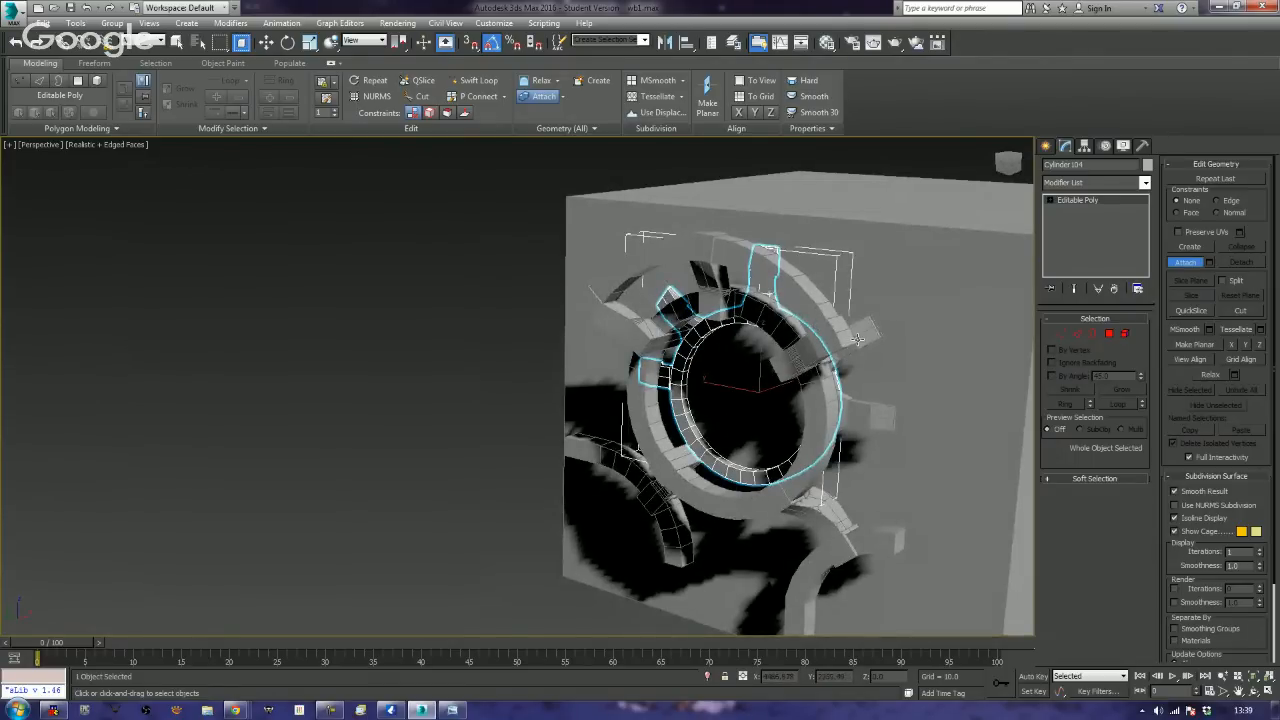
click(857, 340)
click(868, 420)
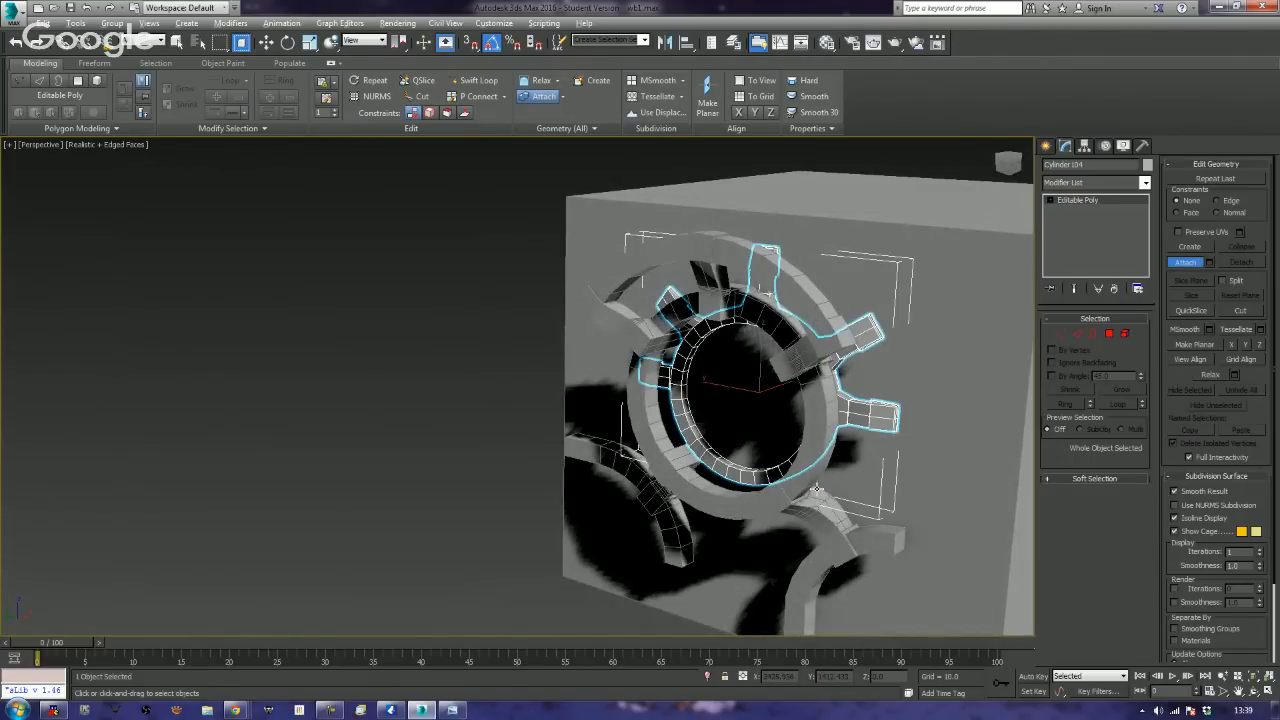
- Attach the large upper arc and its connector to the inner ring's mesh
alt+middle_drag(817, 490, 961, 498)
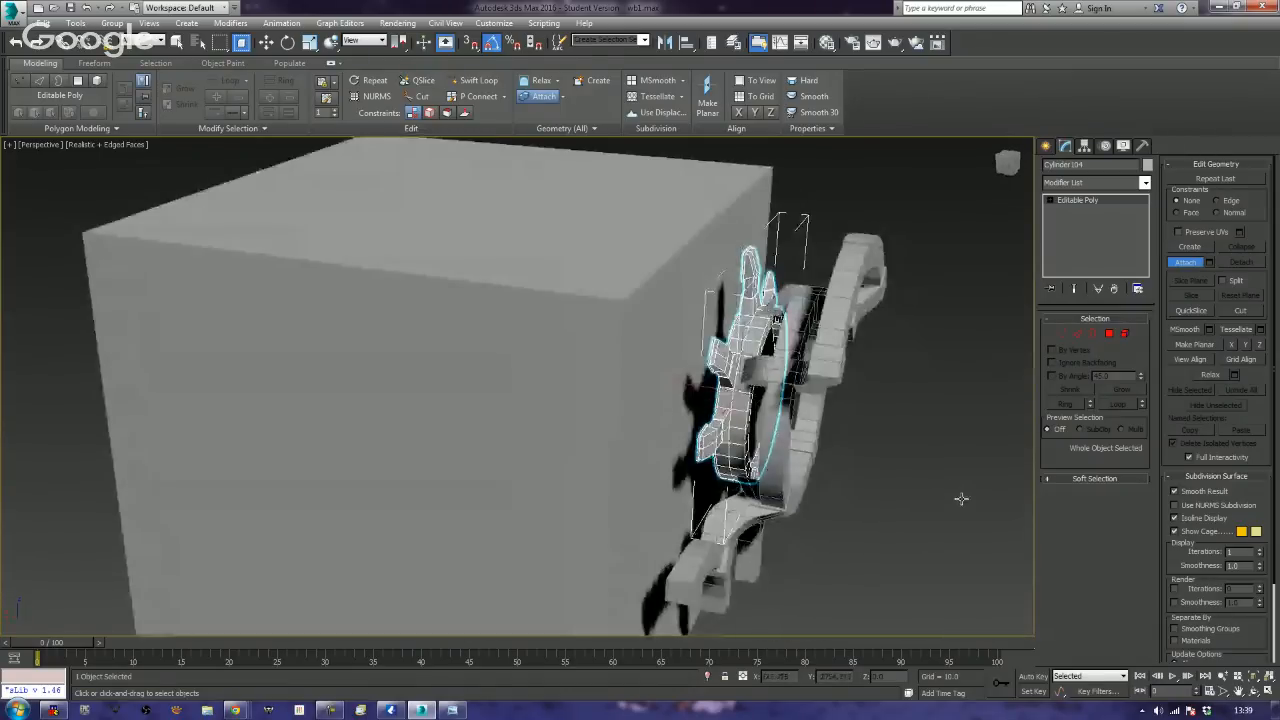
alt+middle_drag(768, 376, 801, 340)
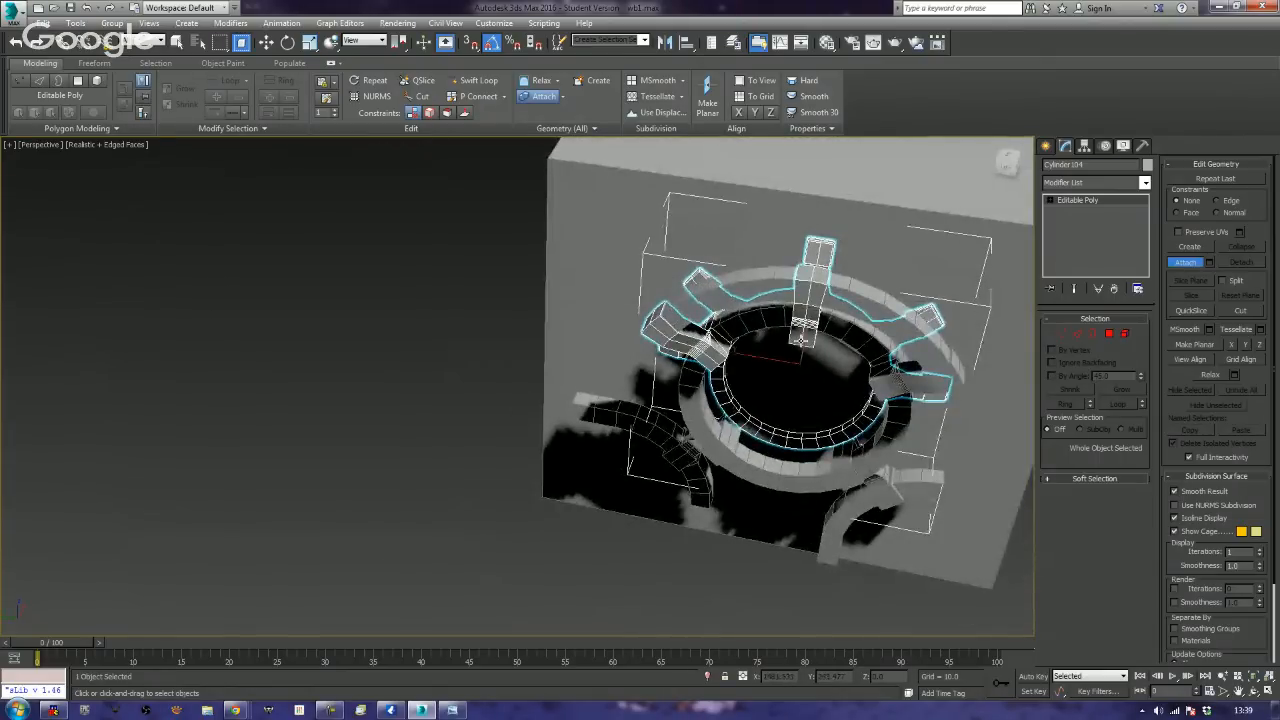
click(884, 392)
click(884, 316)
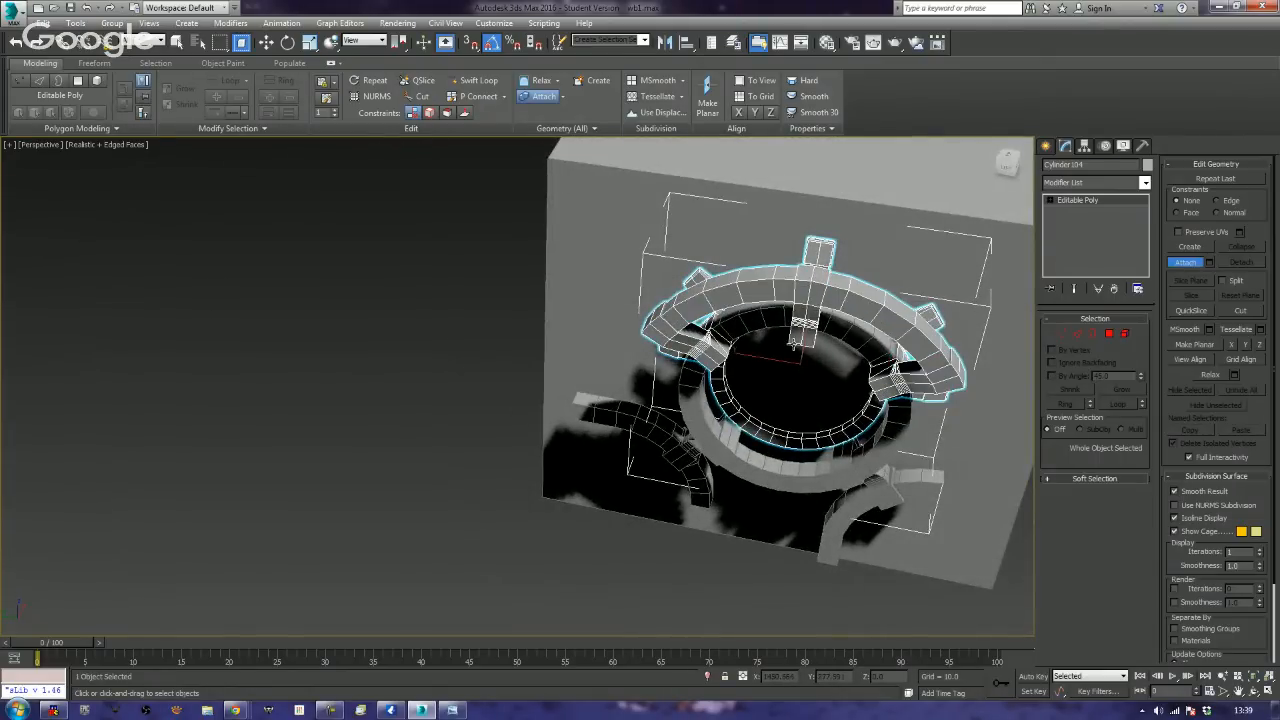
- Attach the outer ring and both lower forked brackets to the same mesh
alt+middle_drag(884, 316, 845, 326)
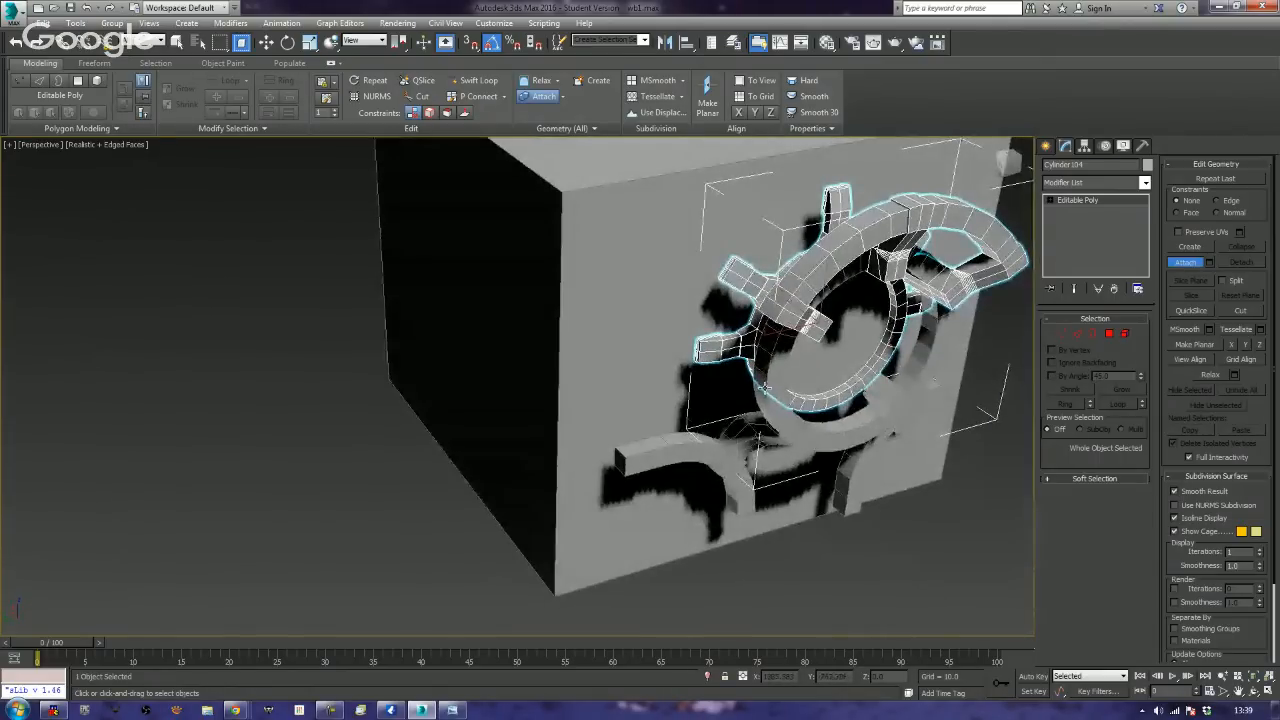
click(766, 388)
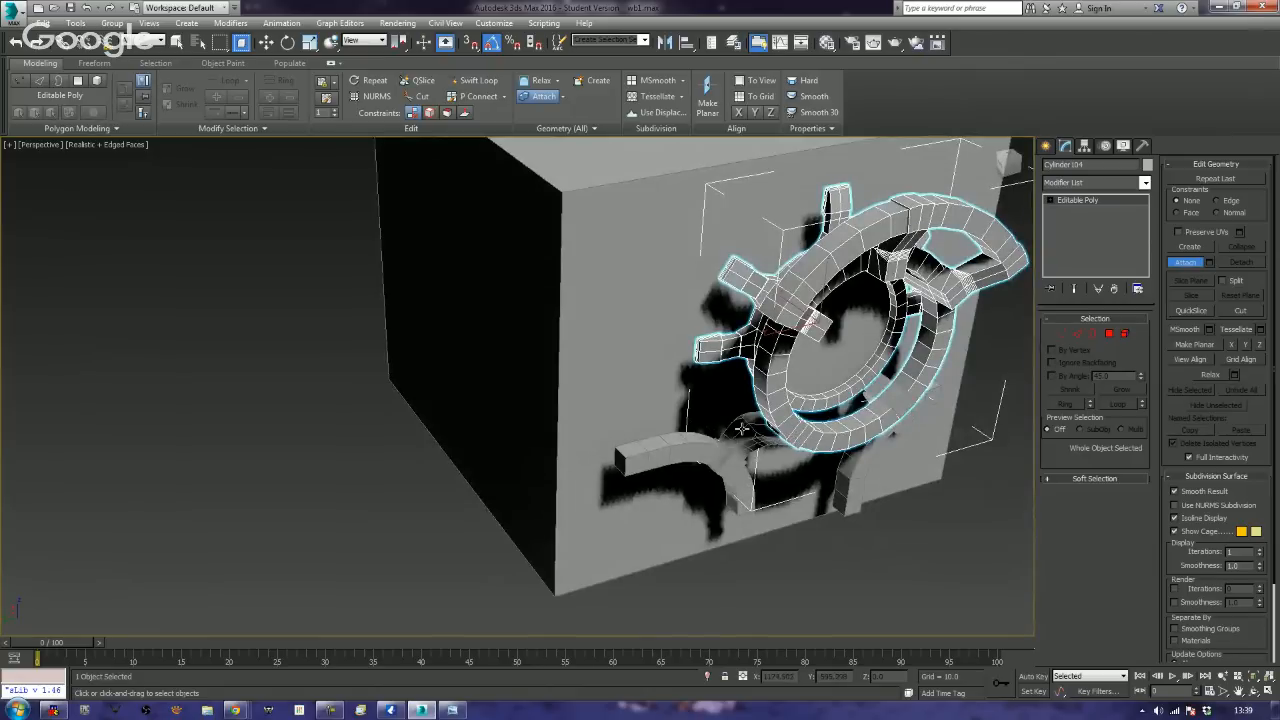
click(713, 455)
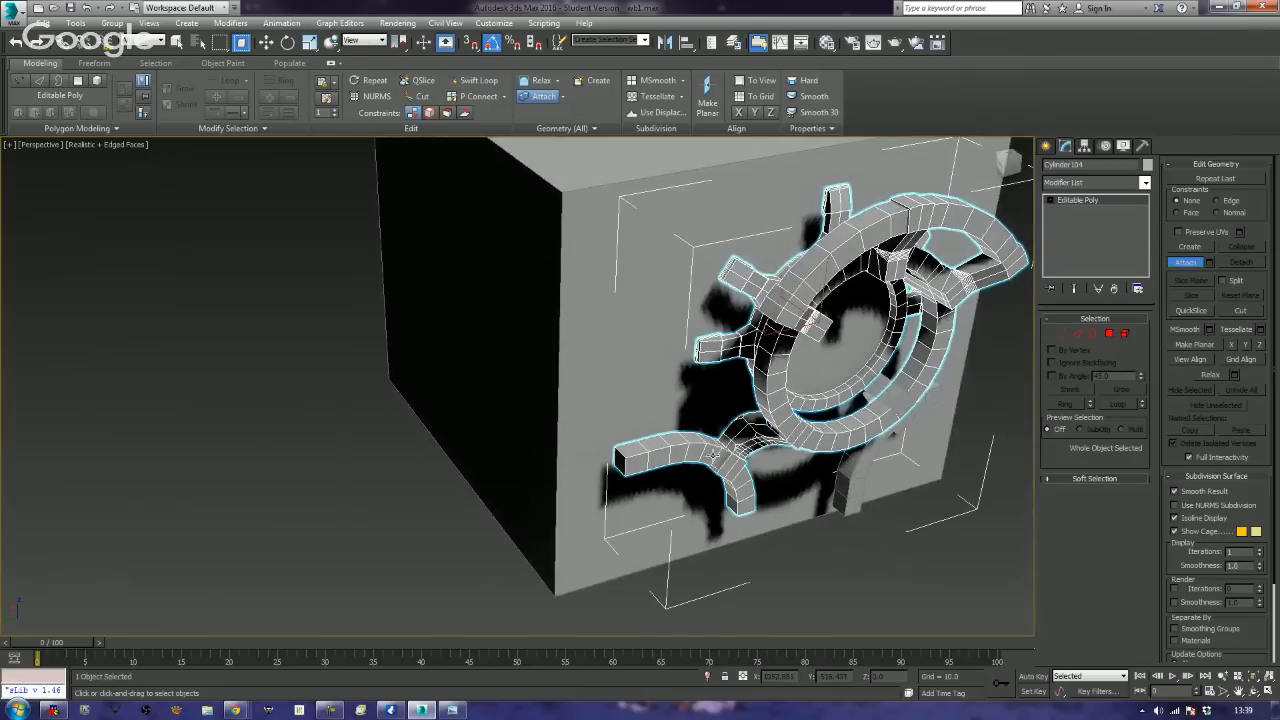
click(884, 396)
click(902, 424)
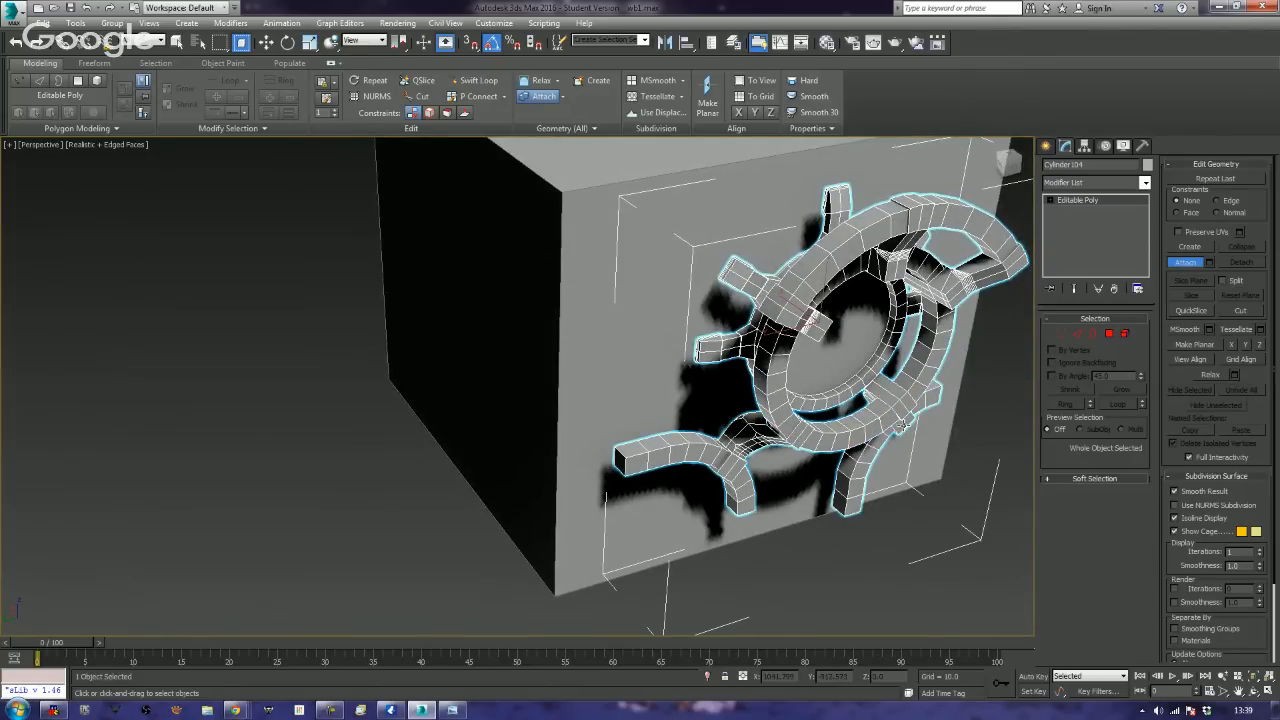
- Move the combined ring assembly along X until it sits against the large block's face
alt+middle_drag(918, 463, 760, 425)
key(w)
drag(733, 330, 703, 327)
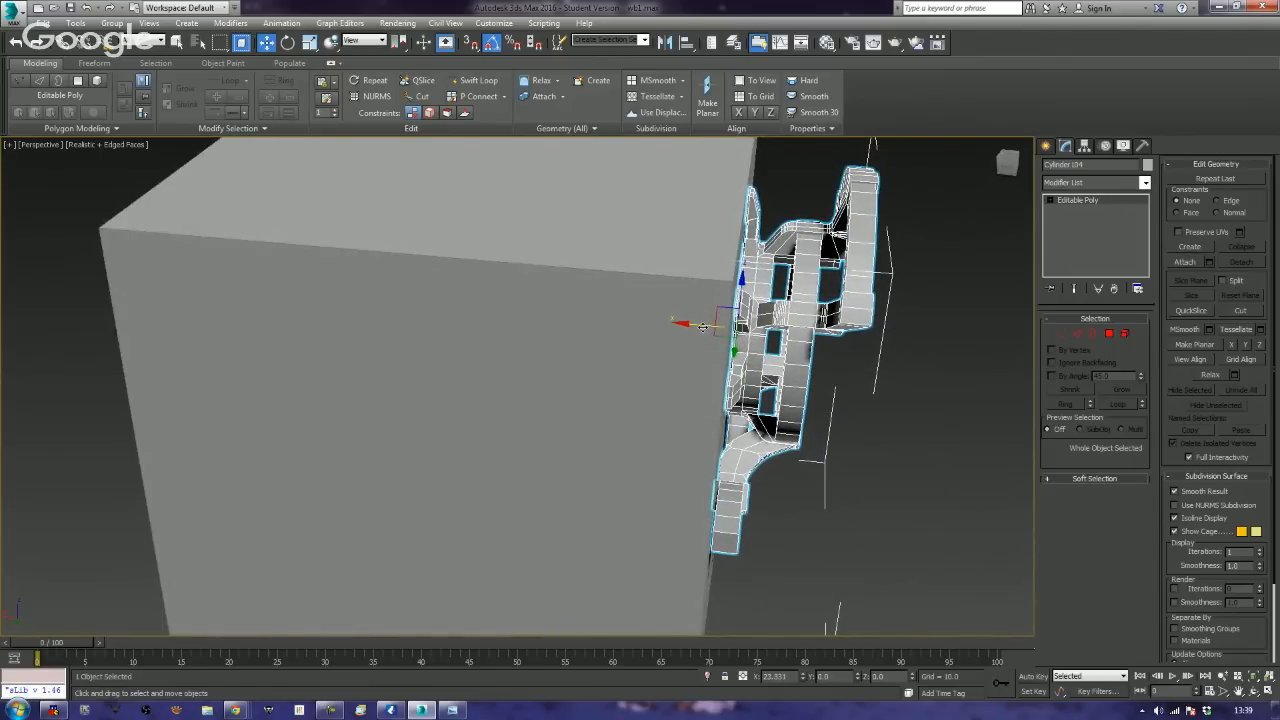
- Create a small box in front of the large block's adjacent side face and convert it to an editable poly
alt+middle_drag(840, 504, 800, 446)
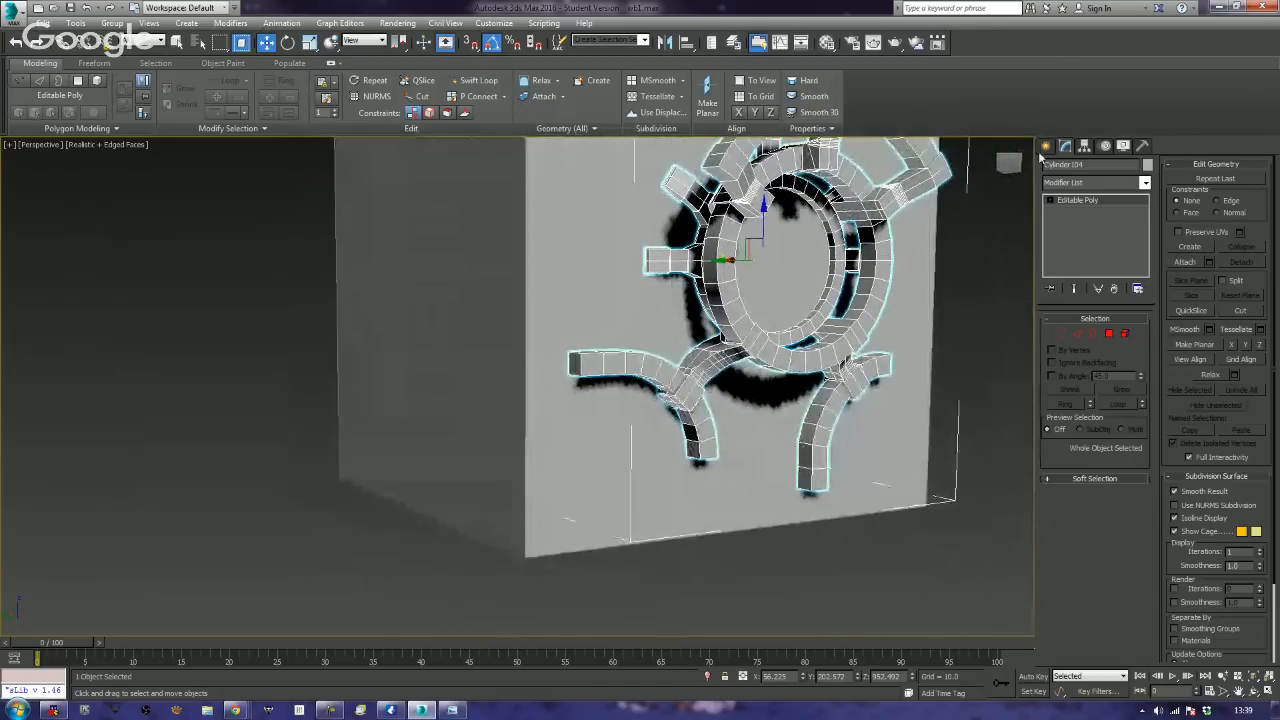
click(1046, 146)
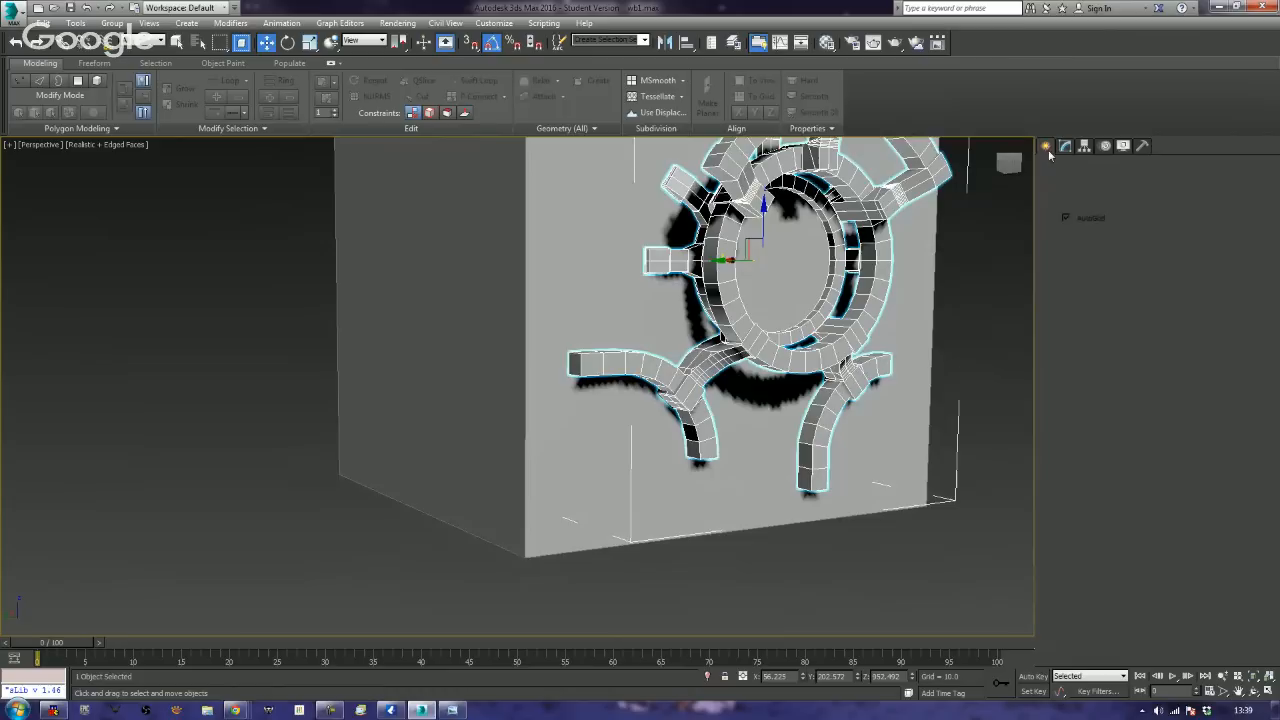
click(1068, 231)
drag(487, 336, 403, 403)
click(404, 405)
key(w)
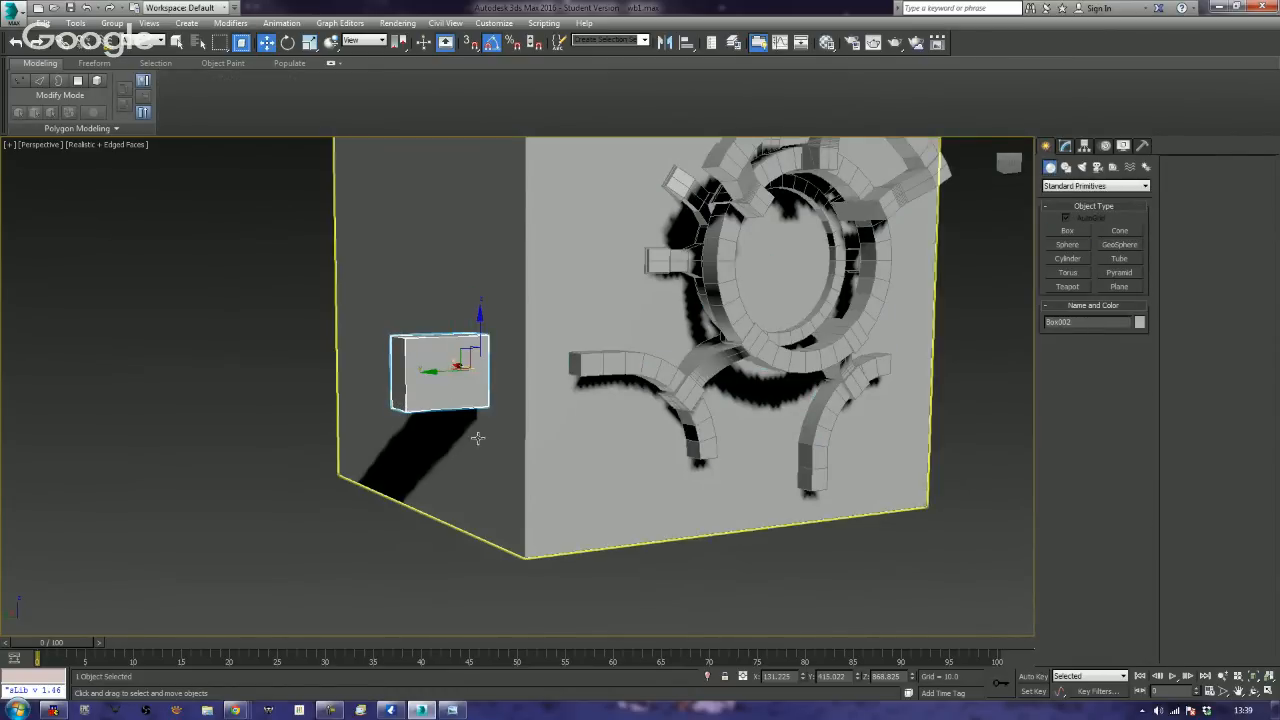
right_click(453, 351)
mouse_move(482, 481)
click(598, 490)
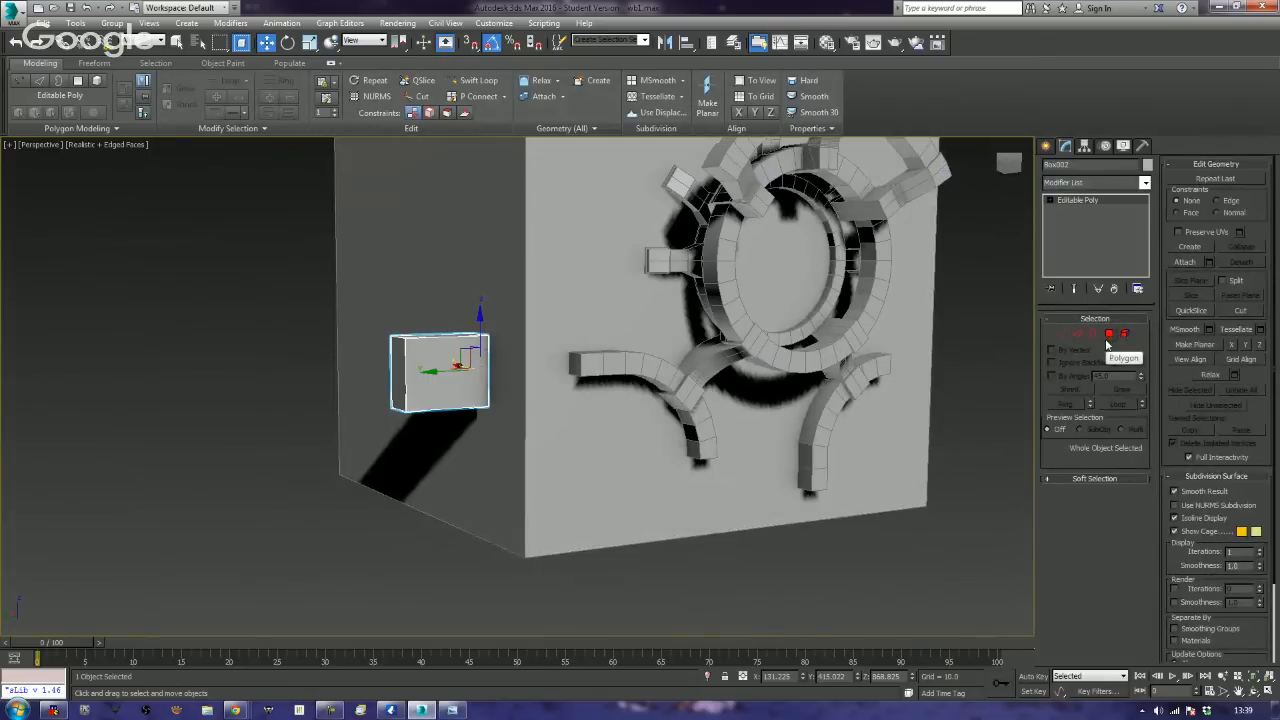
- Select all polygons of the small box and return to object level
click(1109, 334)
drag(277, 237, 395, 396)
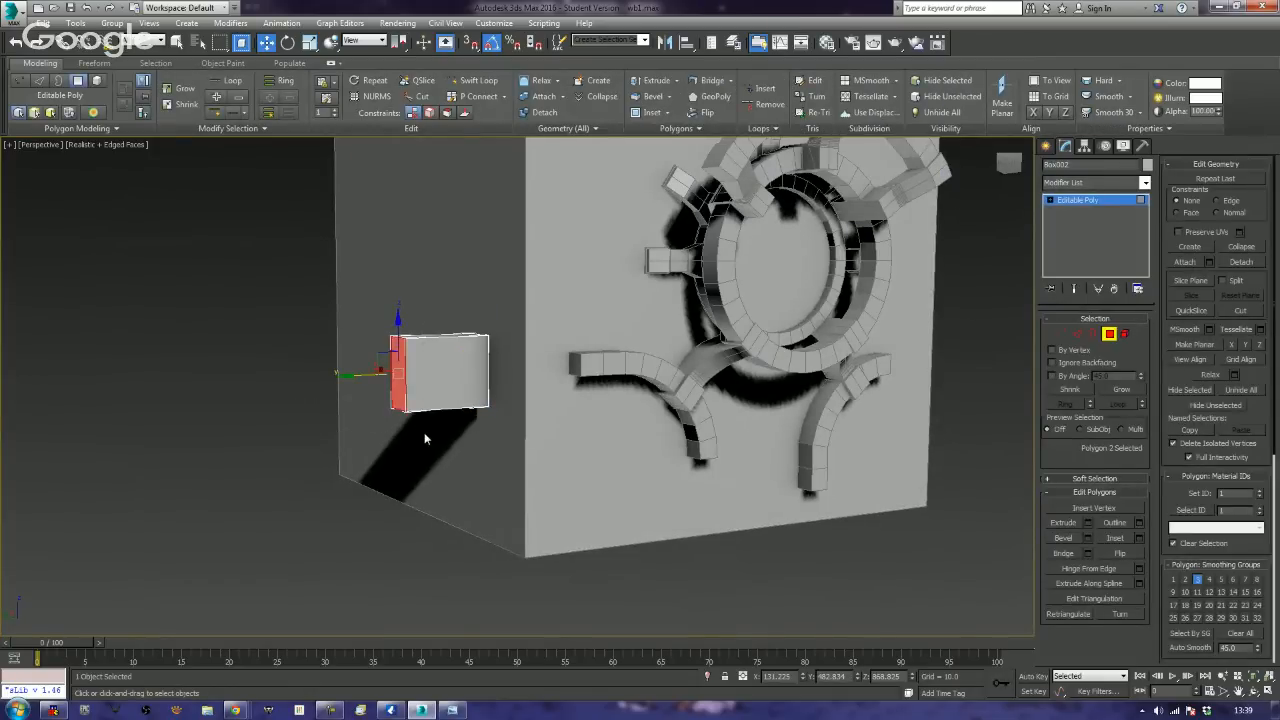
drag(377, 280, 521, 510)
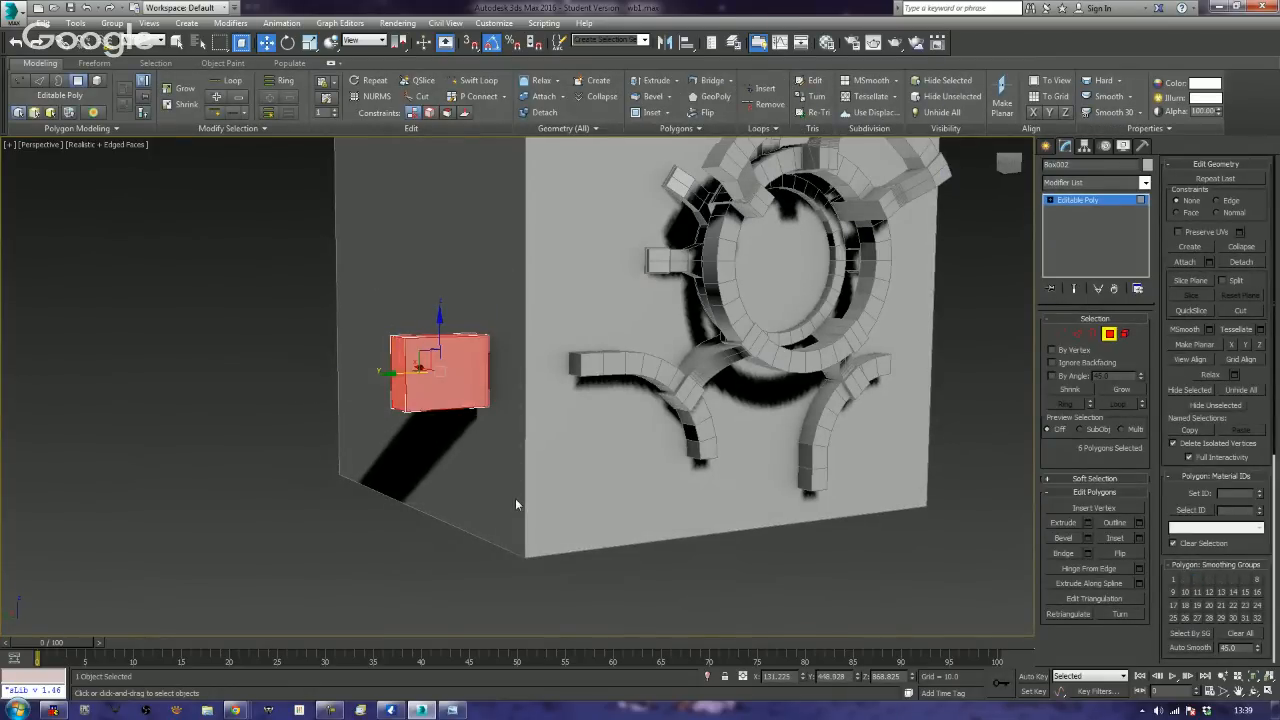
click(1100, 319)
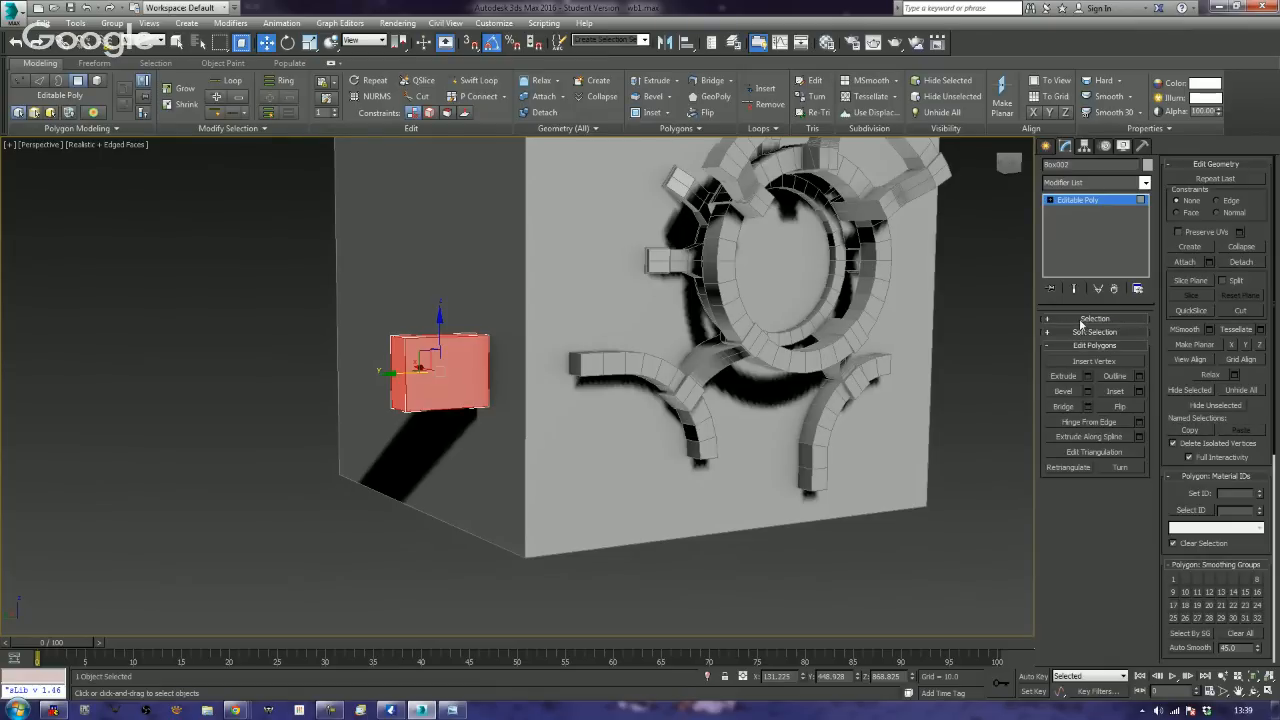
click(1093, 319)
click(1109, 334)
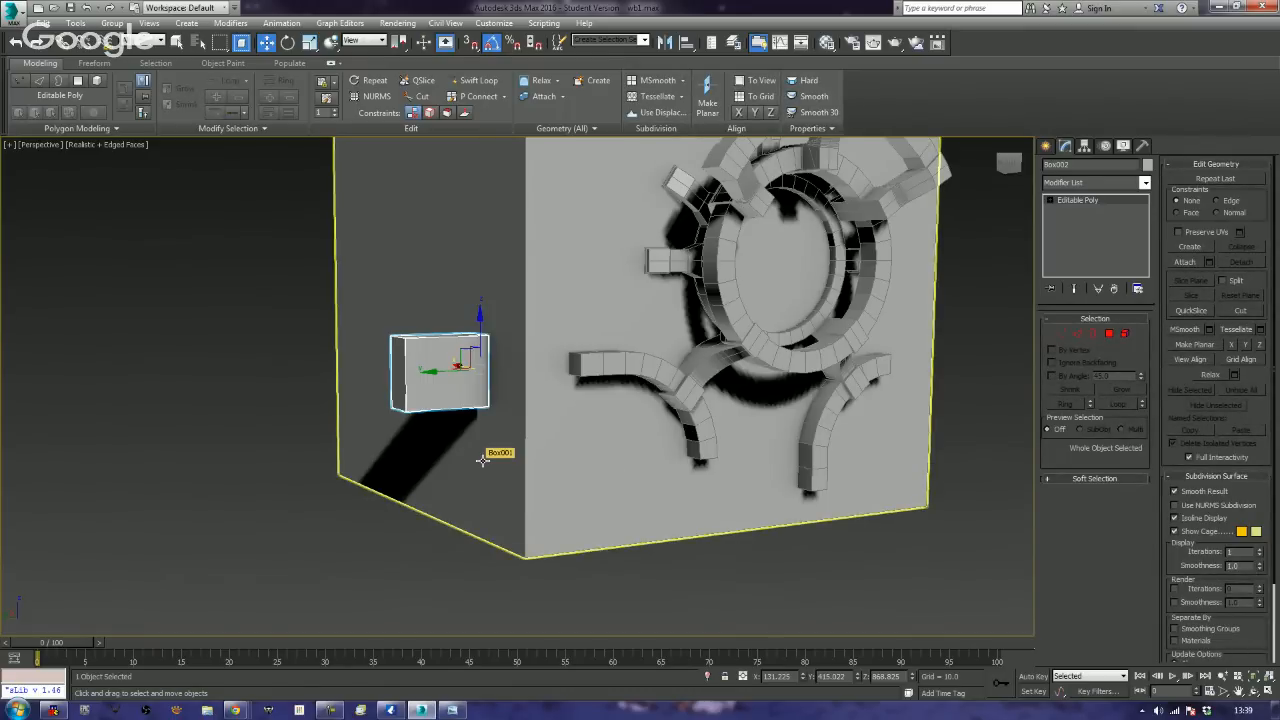
- Move the small box onto the large block's ring face, below the ring, and adjust its depth along X
alt+middle_drag(482, 459, 541, 471)
alt+middle_drag(441, 349, 465, 344)
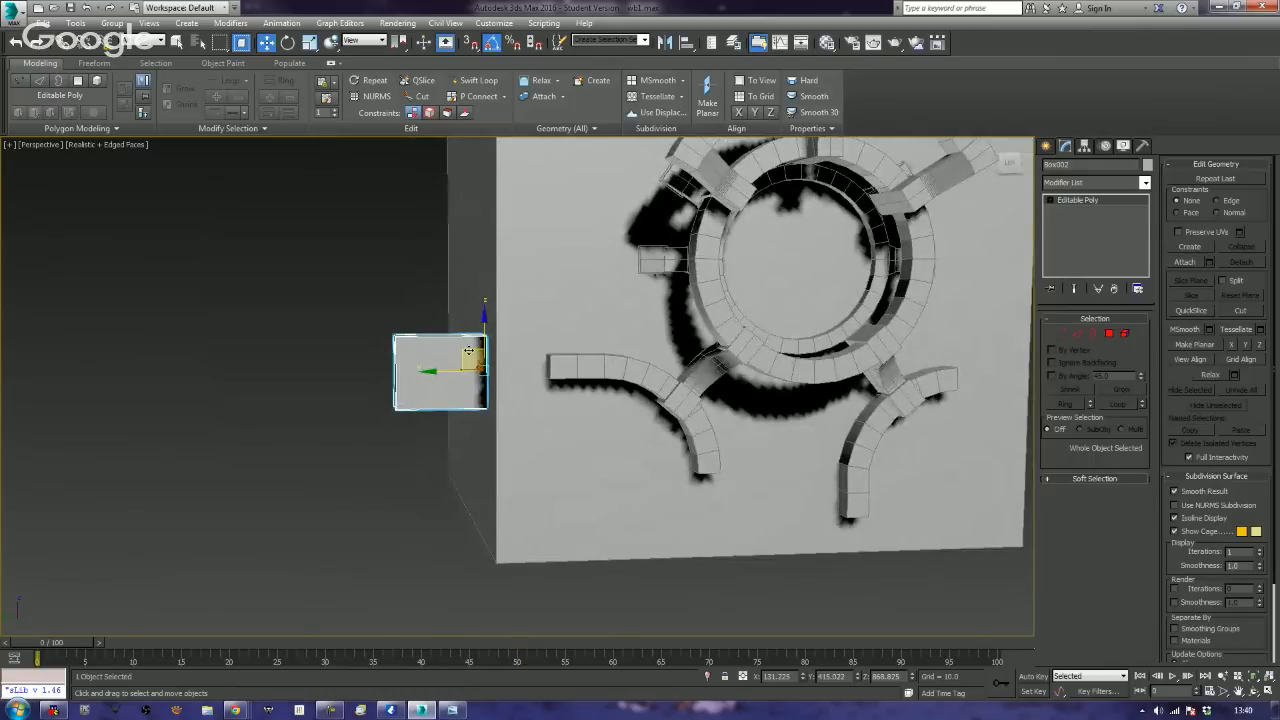
drag(465, 344, 836, 480)
alt+middle_drag(674, 469, 770, 493)
scroll(771, 494, up, 4)
middle_drag(843, 470, 781, 511)
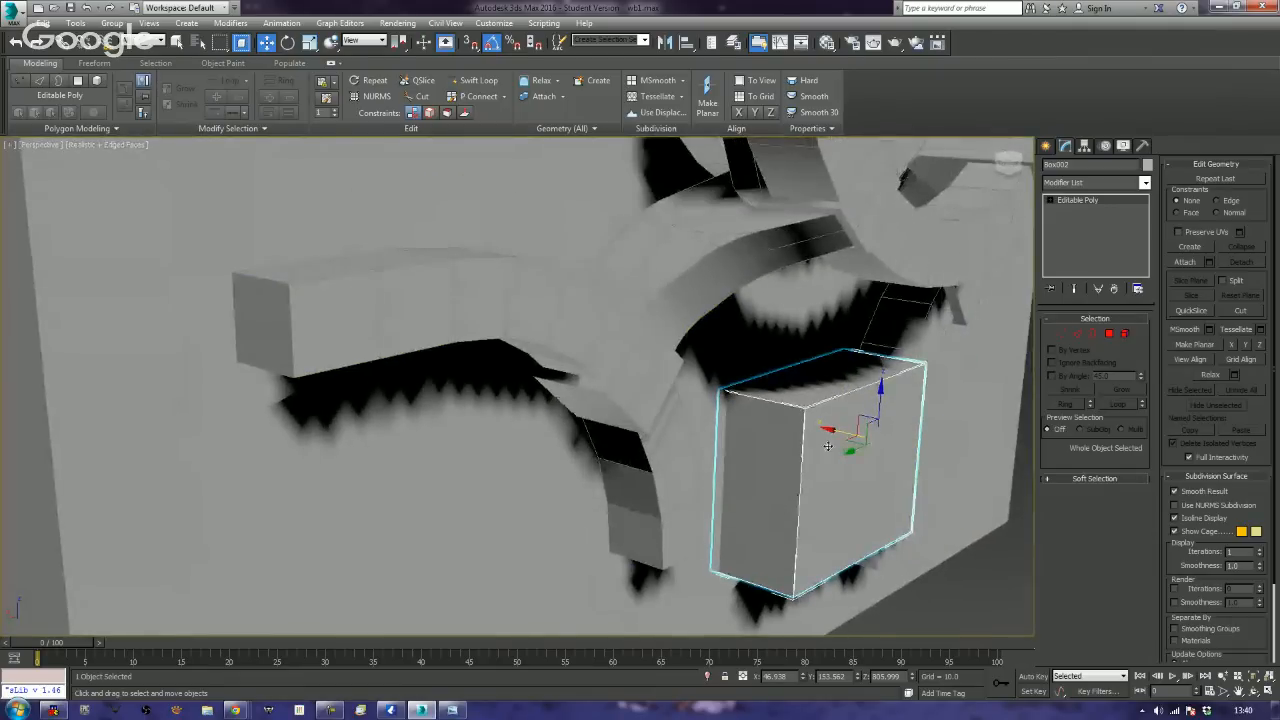
drag(836, 434, 844, 433)
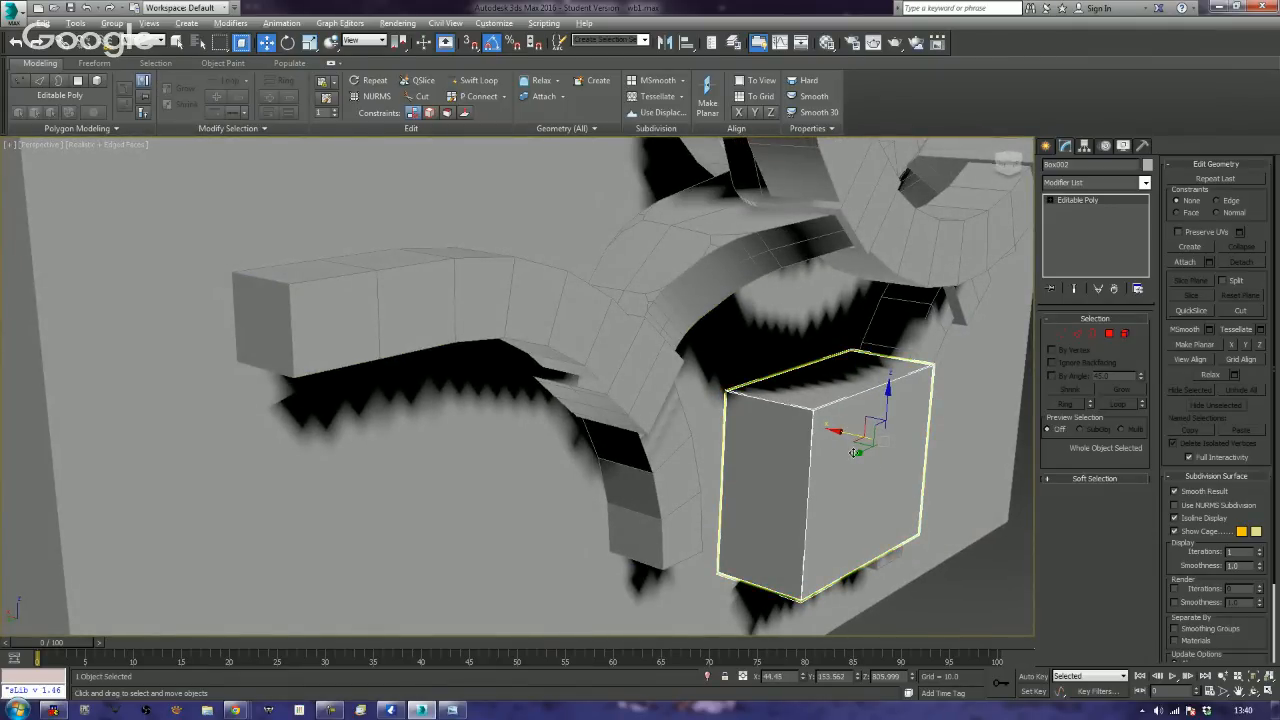
- Move the box along Y to centre it between the legs of the two lower brackets
alt+middle_drag(853, 453, 785, 447)
middle_drag(941, 490, 749, 414)
middle_drag(376, 304, 584, 416)
drag(602, 374, 521, 374)
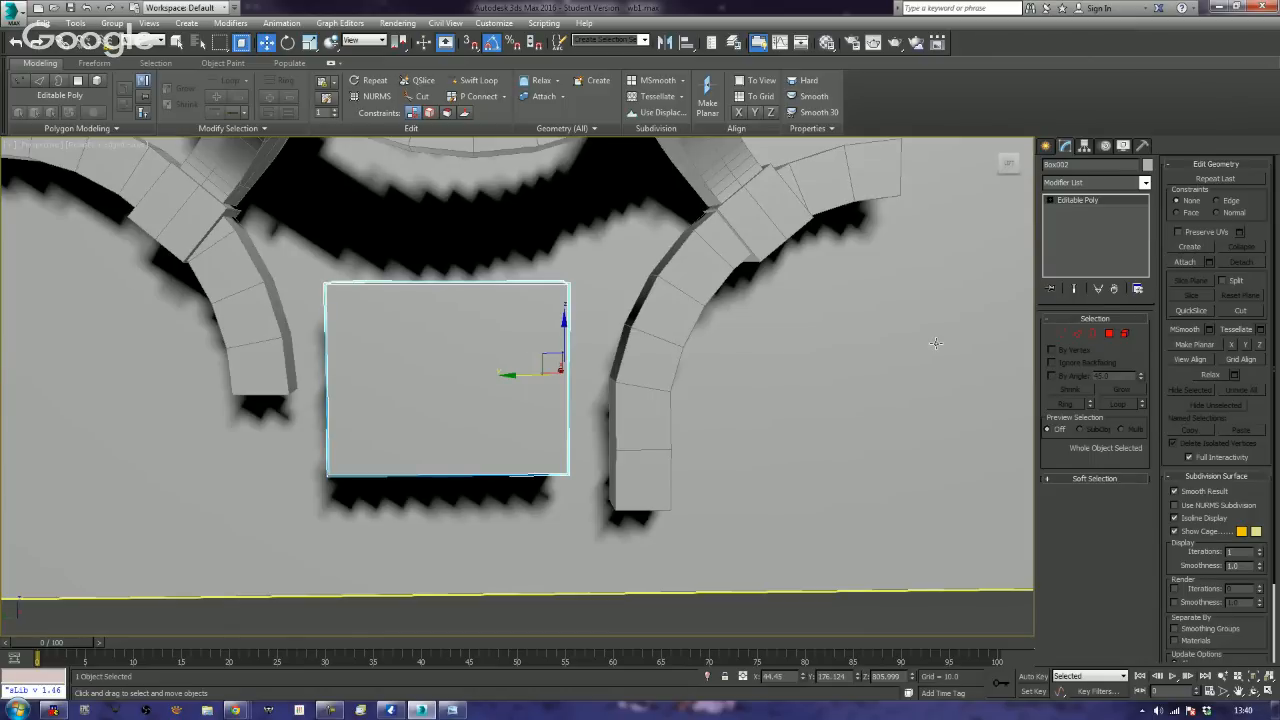
- Scale all the box's polygons along Y so it nearly fills the gap between the two bracket legs
click(1110, 337)
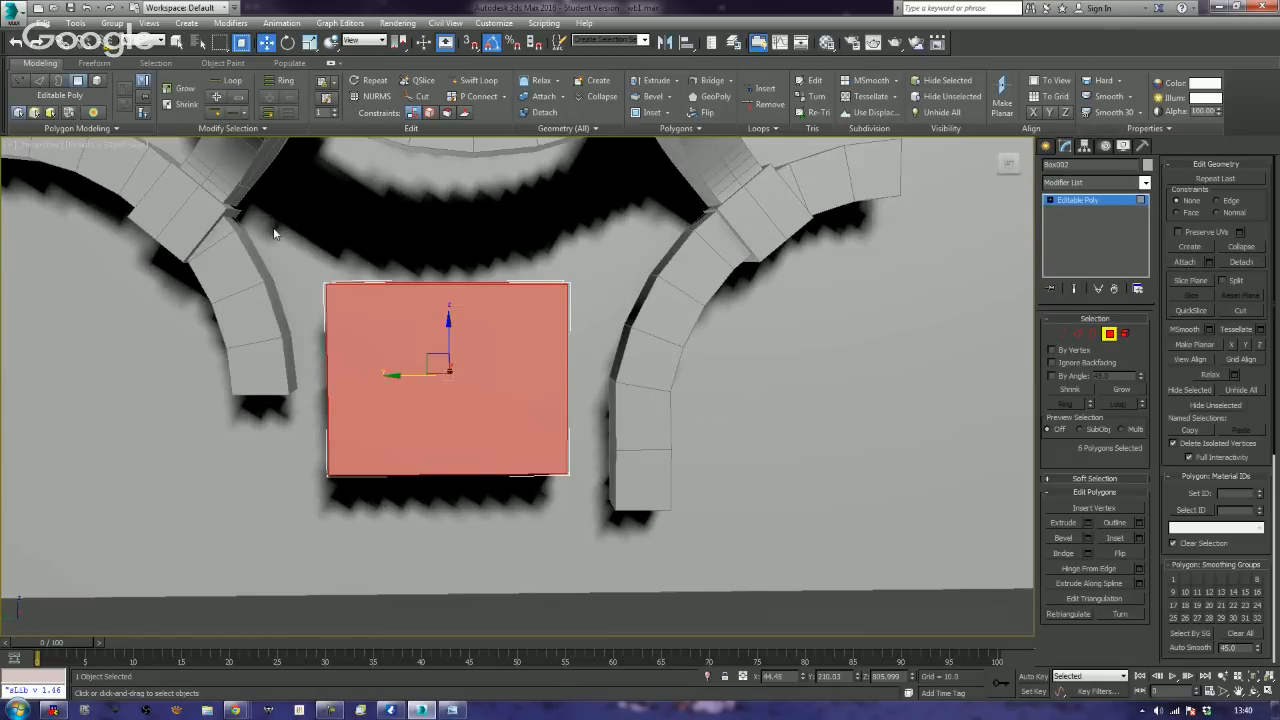
key(r)
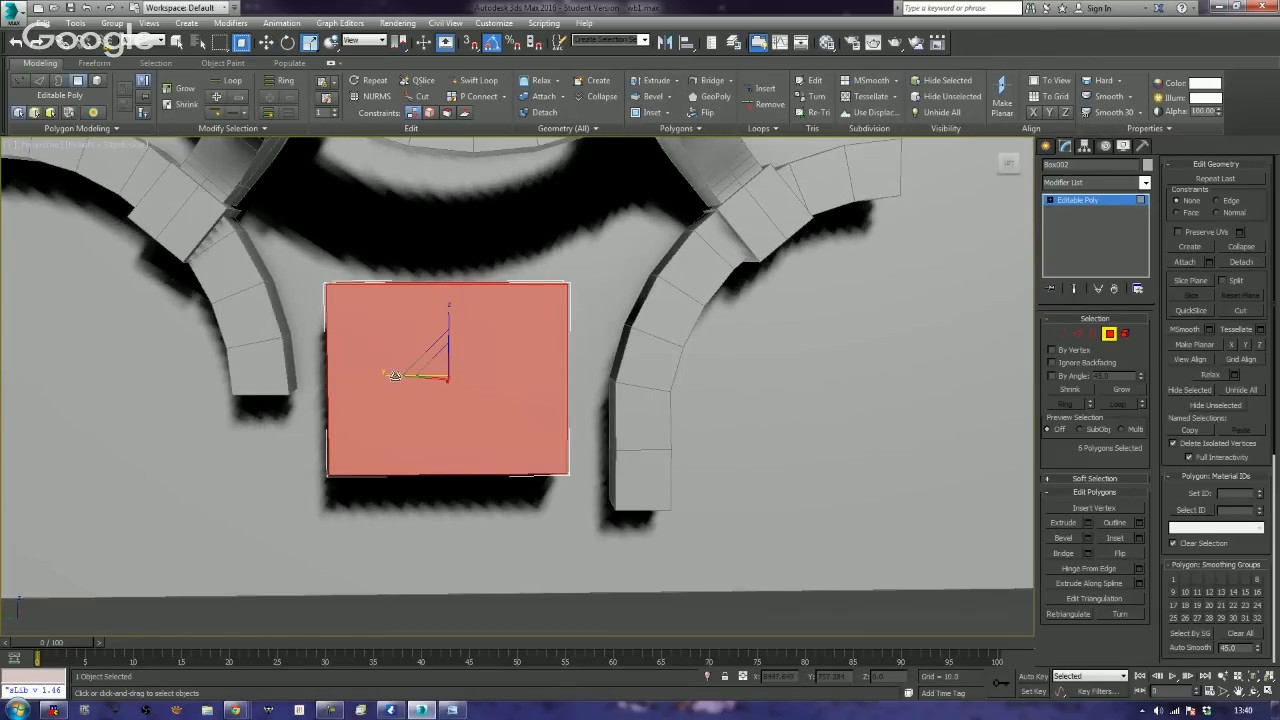
drag(395, 375, 381, 375)
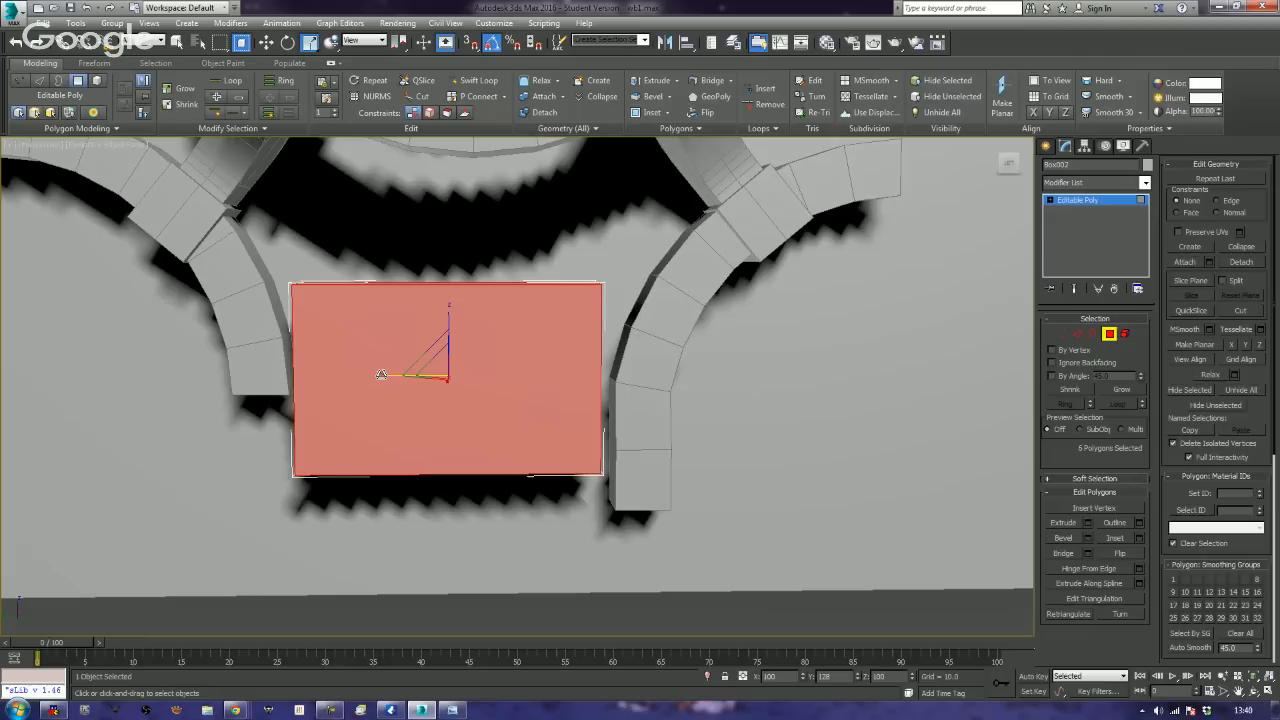
drag(381, 375, 384, 376)
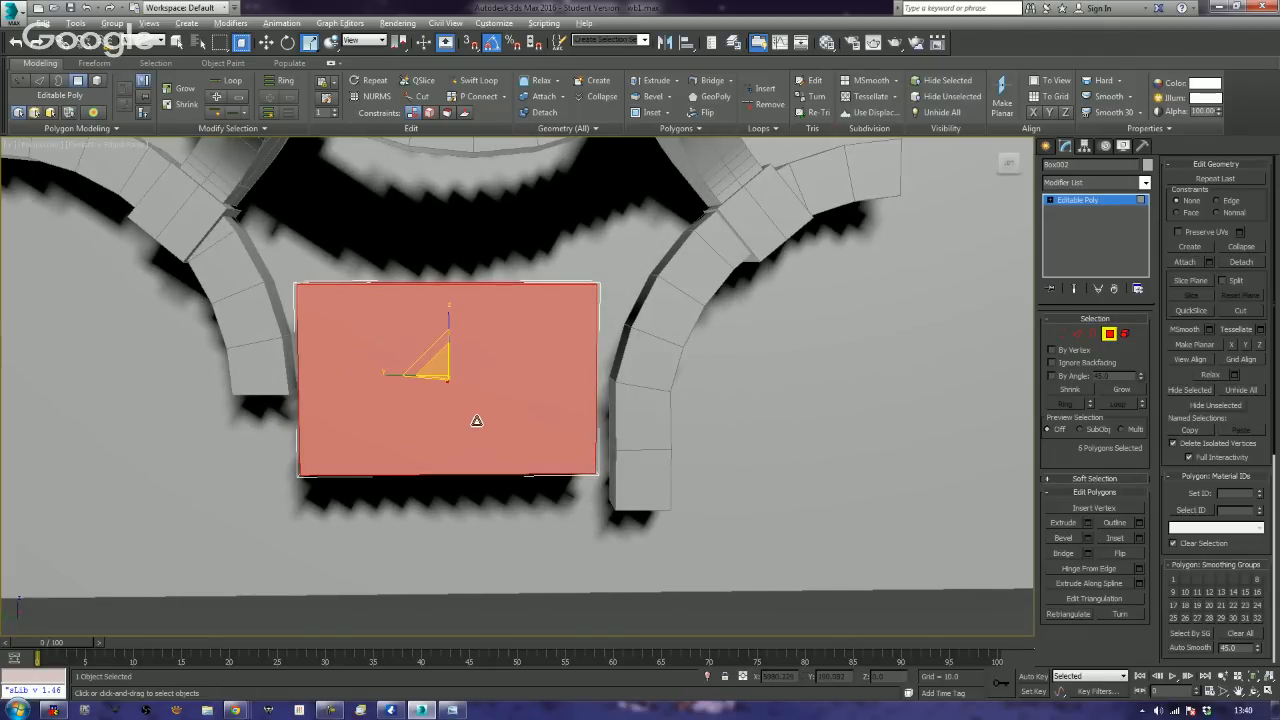
alt+middle_drag(476, 420, 491, 394)
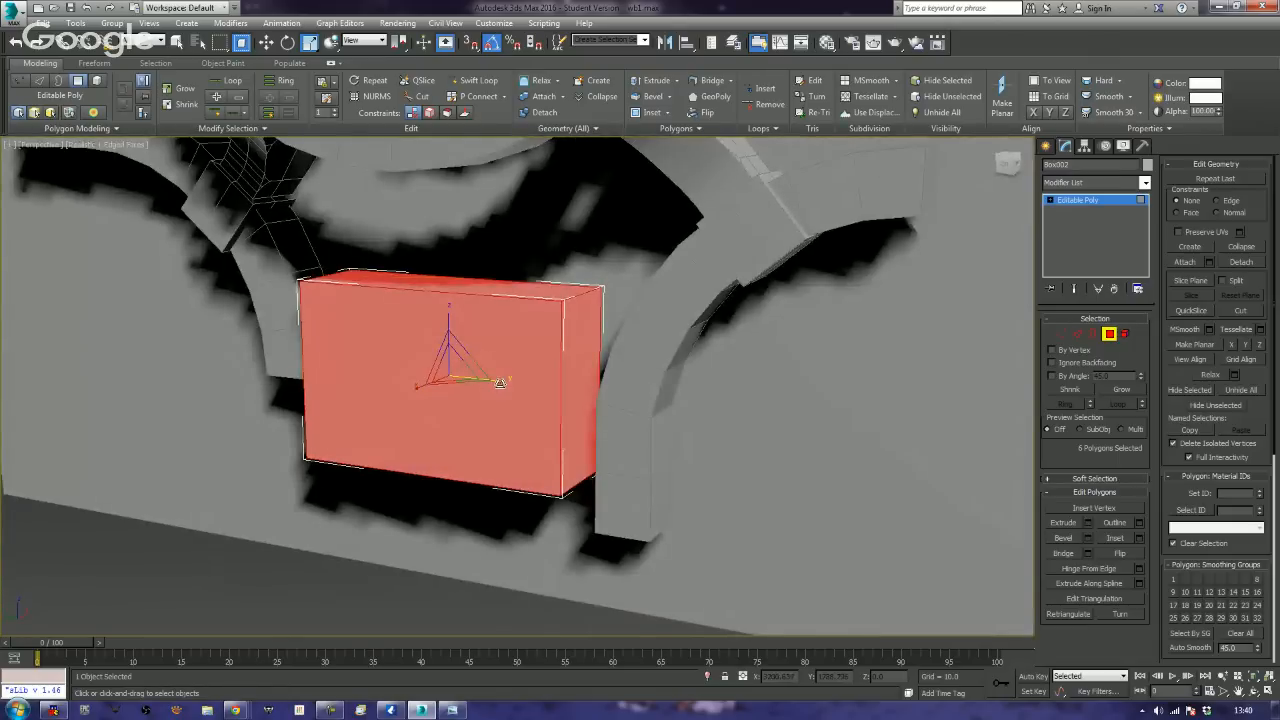
drag(500, 382, 495, 383)
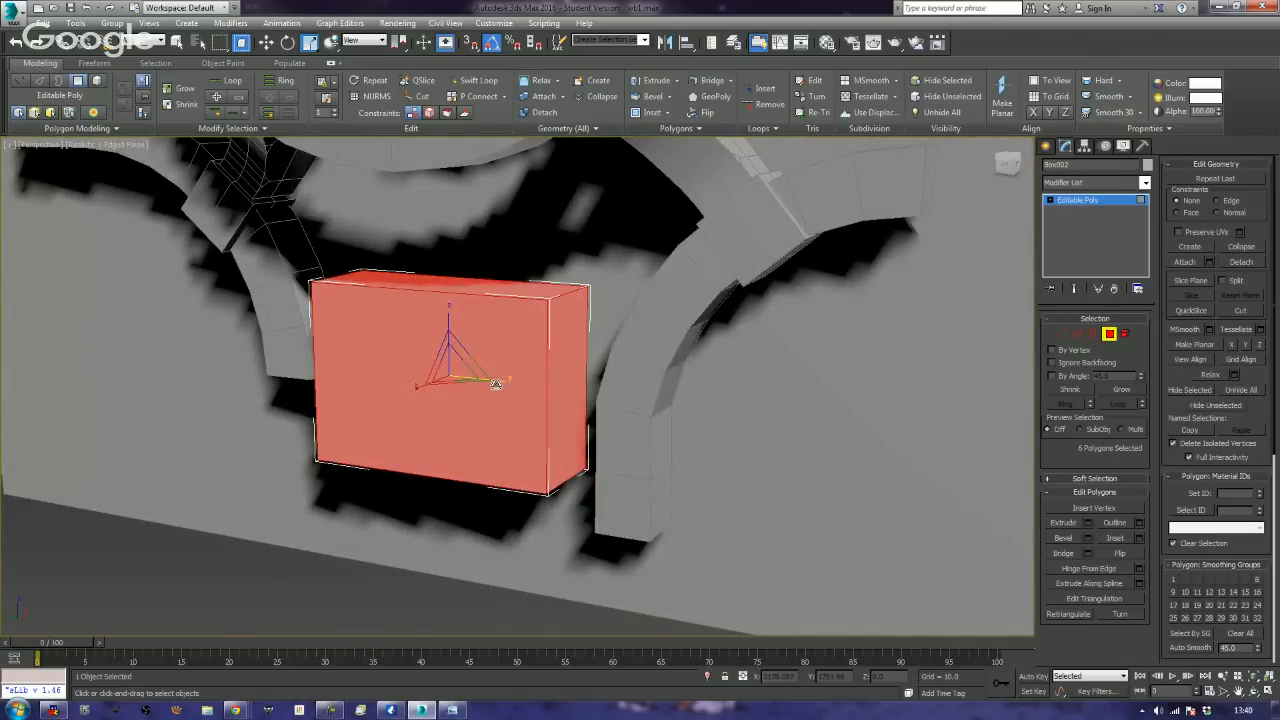
alt+middle_drag(351, 391, 431, 396)
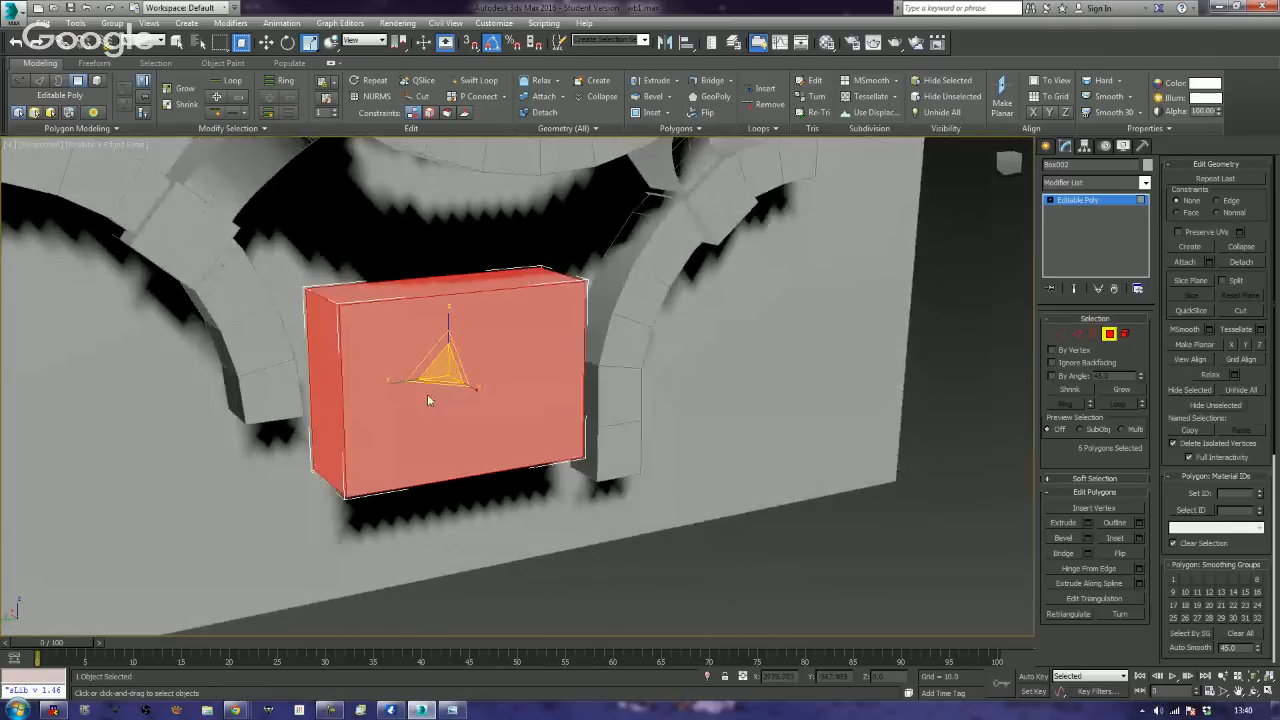
- Reset the box's transform with Reset XForm and convert it to an editable poly again
right_click(470, 420)
mouse_move(547, 548)
click(605, 560)
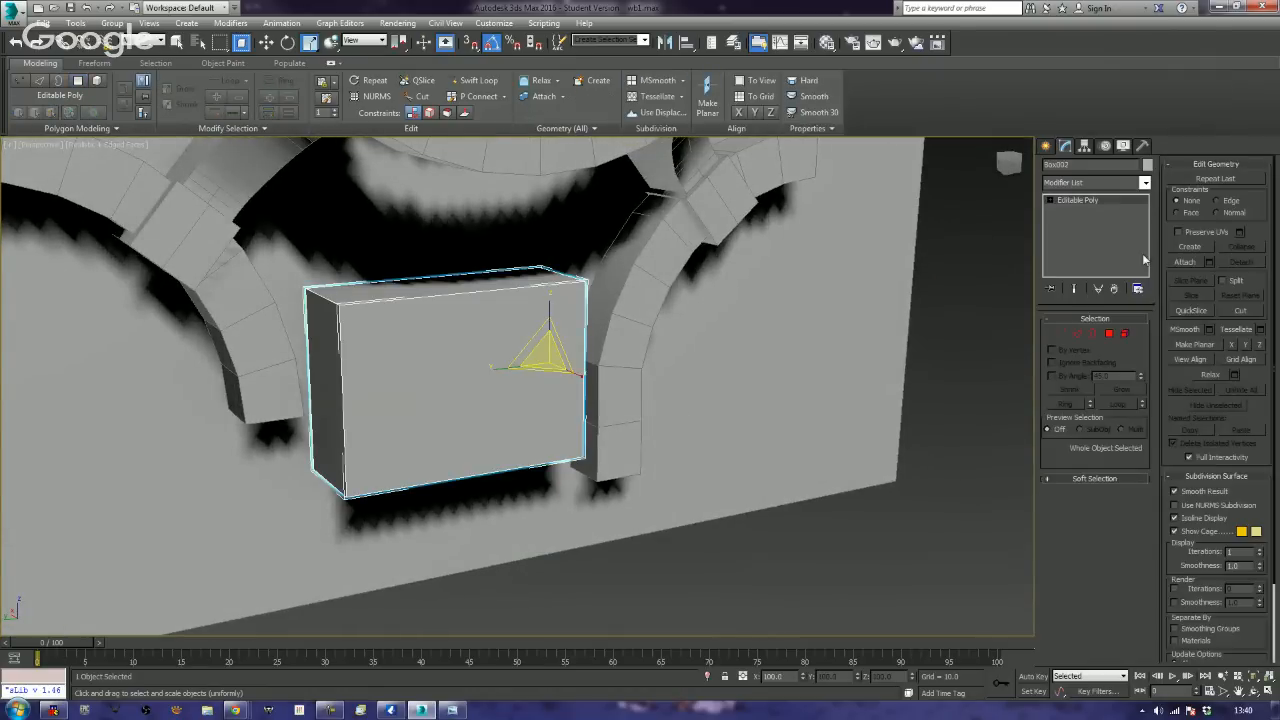
click(1142, 146)
click(1091, 311)
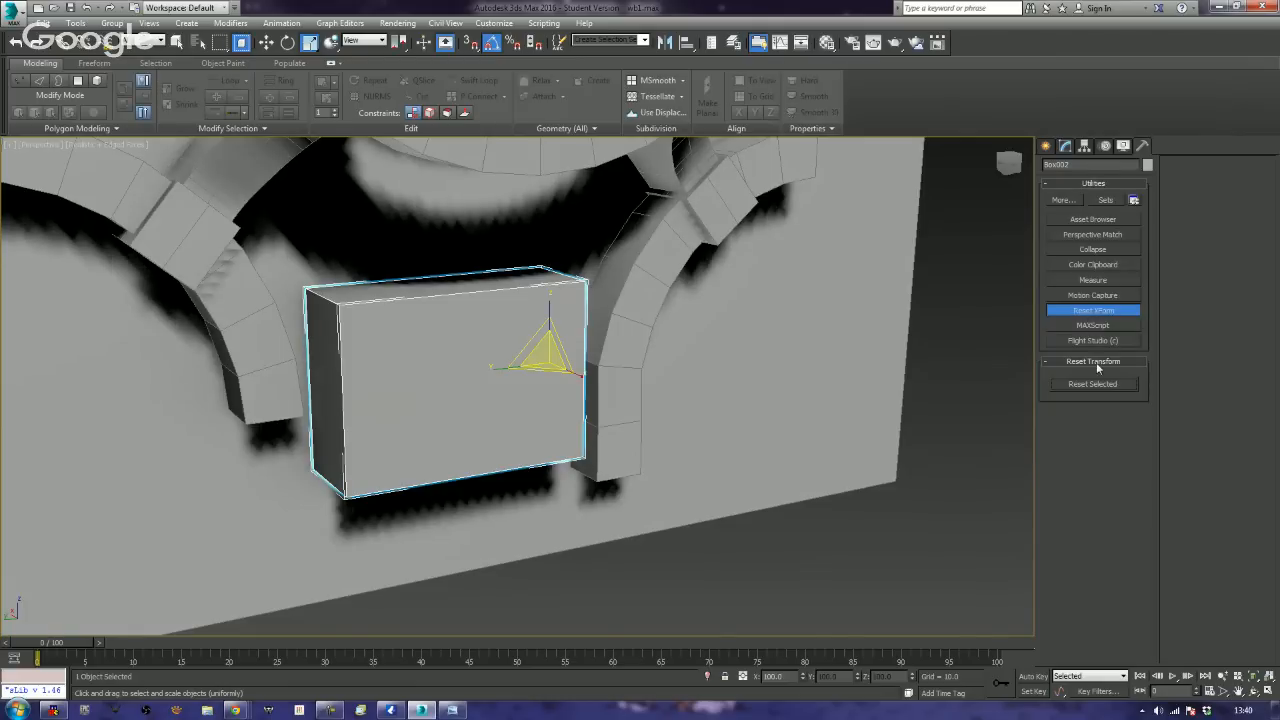
right_click(520, 343)
mouse_move(580, 478)
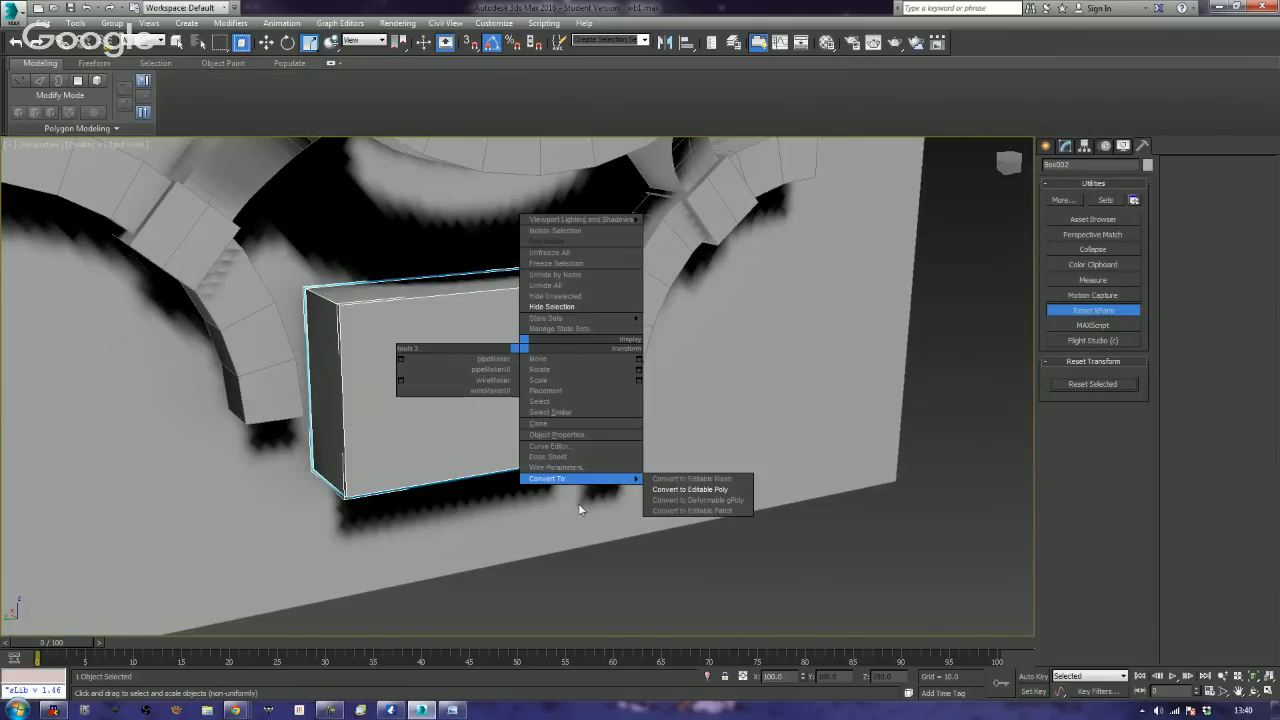
click(690, 489)
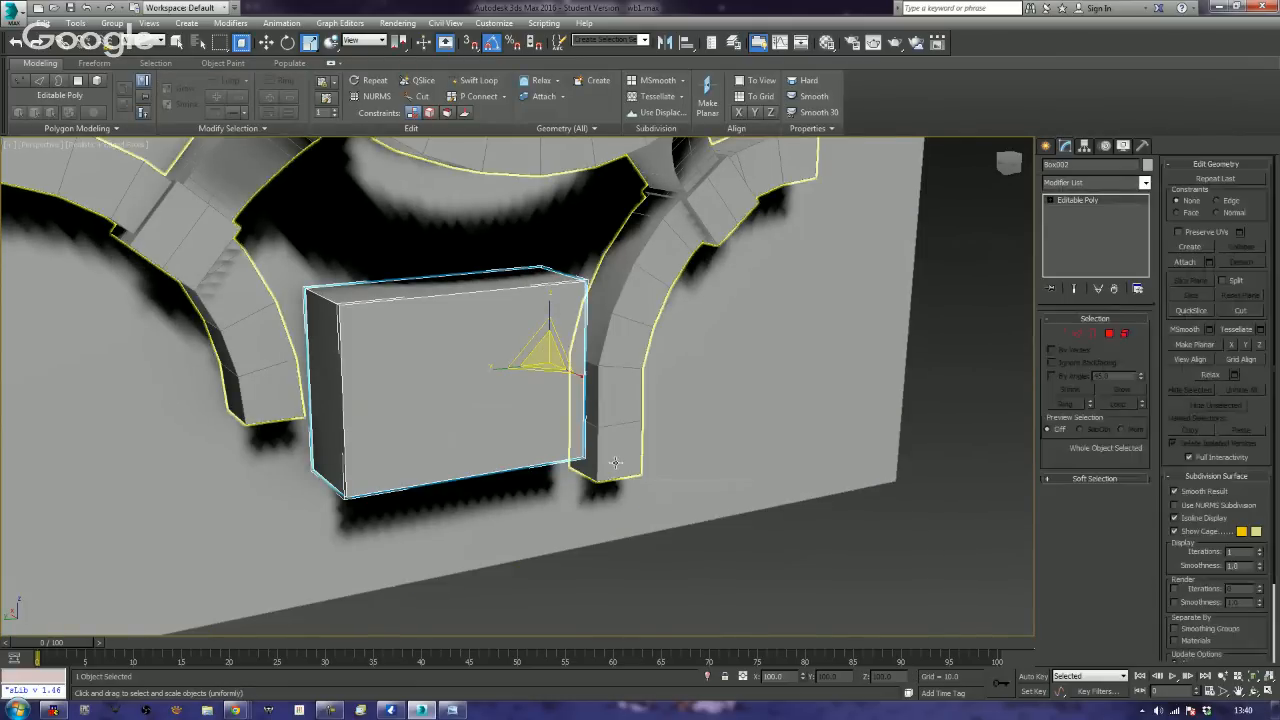
- Use Swift Loop to add an edge loop near the box's back face and two vertical loops across its front
alt+middle_drag(606, 469, 789, 442)
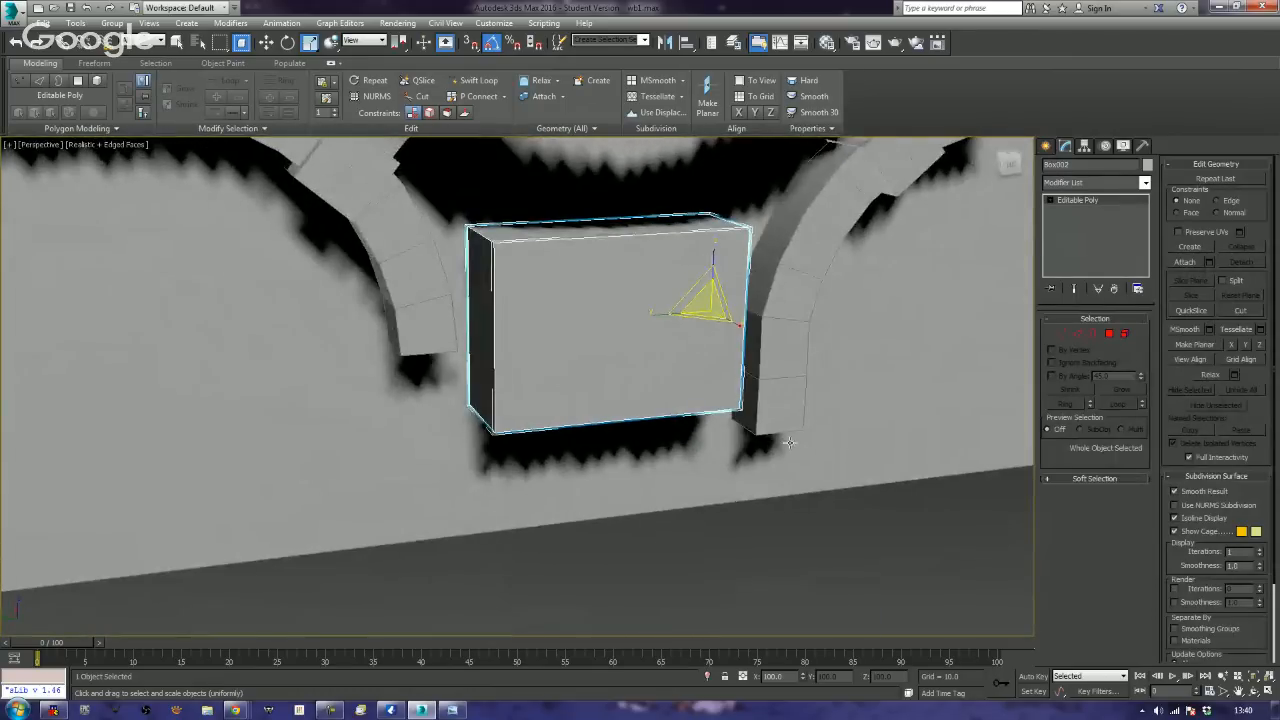
alt+middle_drag(672, 456, 618, 452)
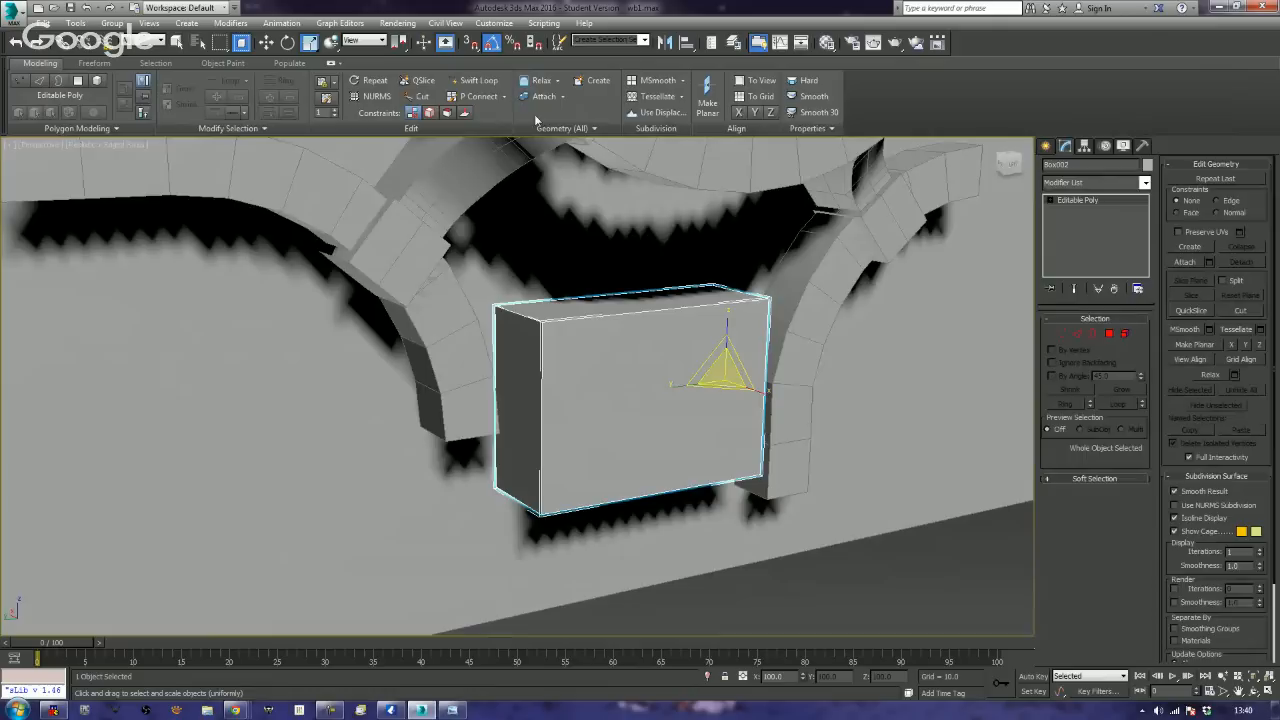
click(477, 80)
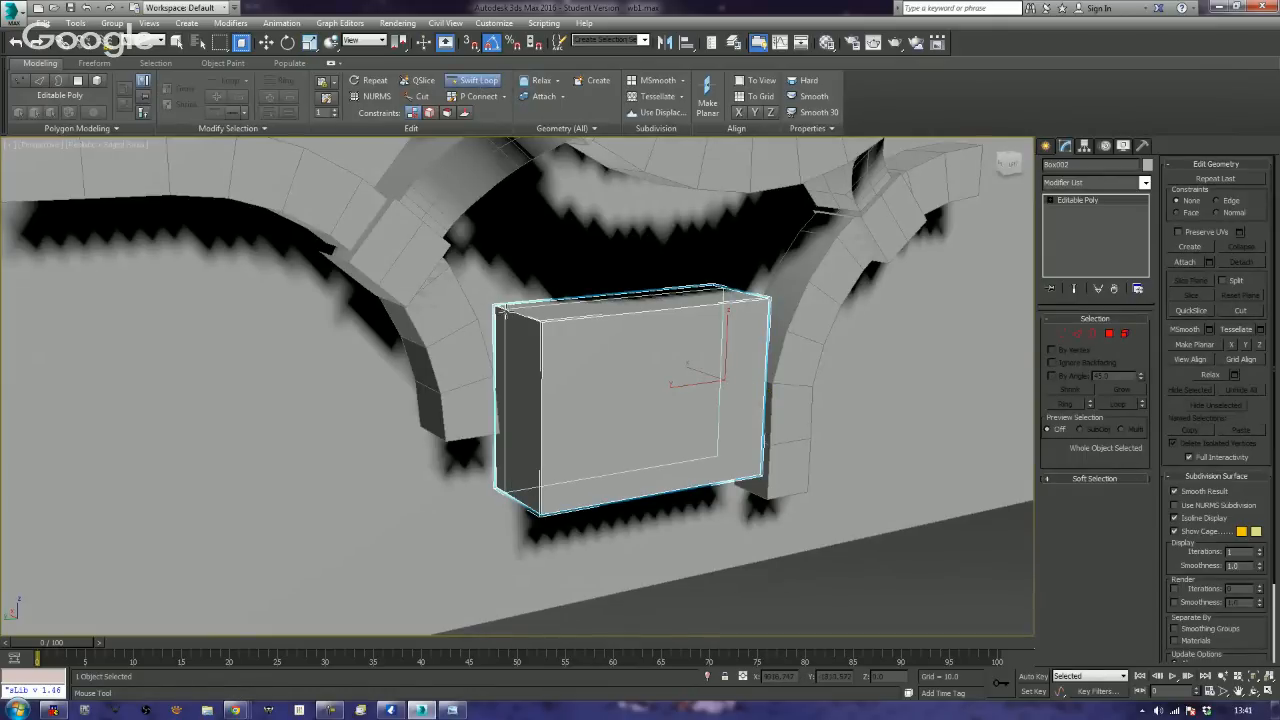
alt+middle_drag(560, 400, 590, 402)
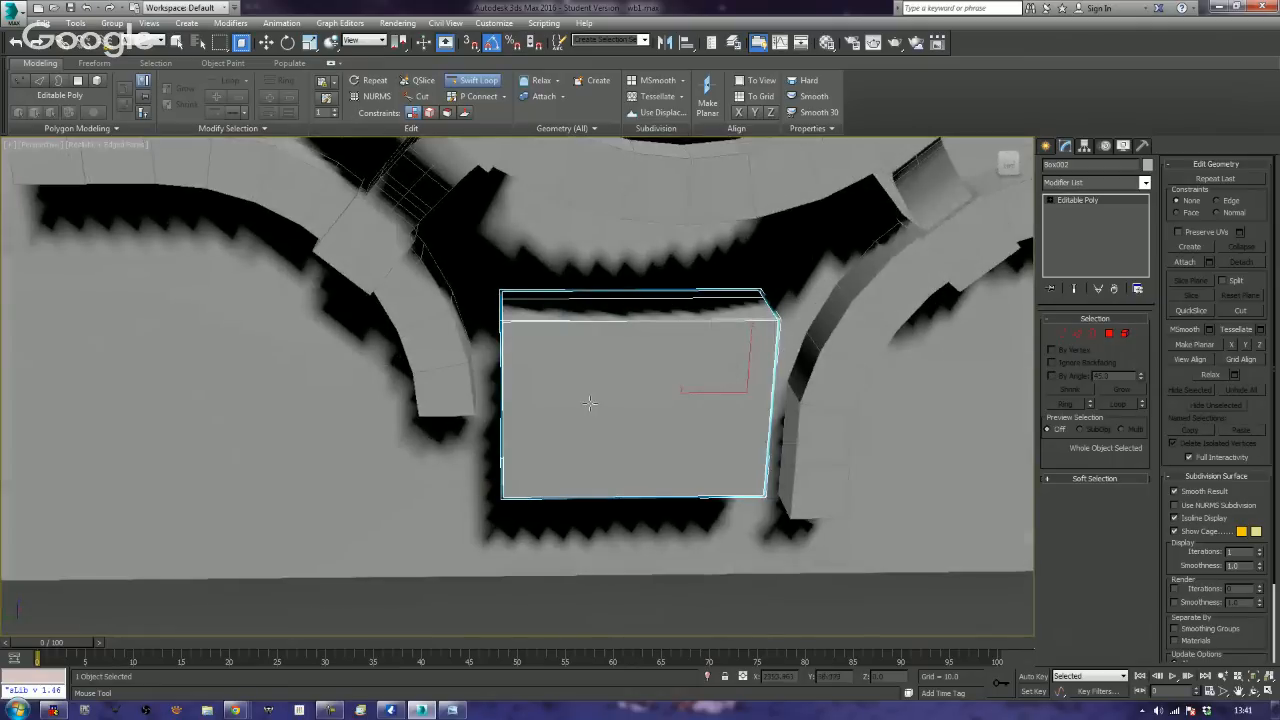
click(573, 402)
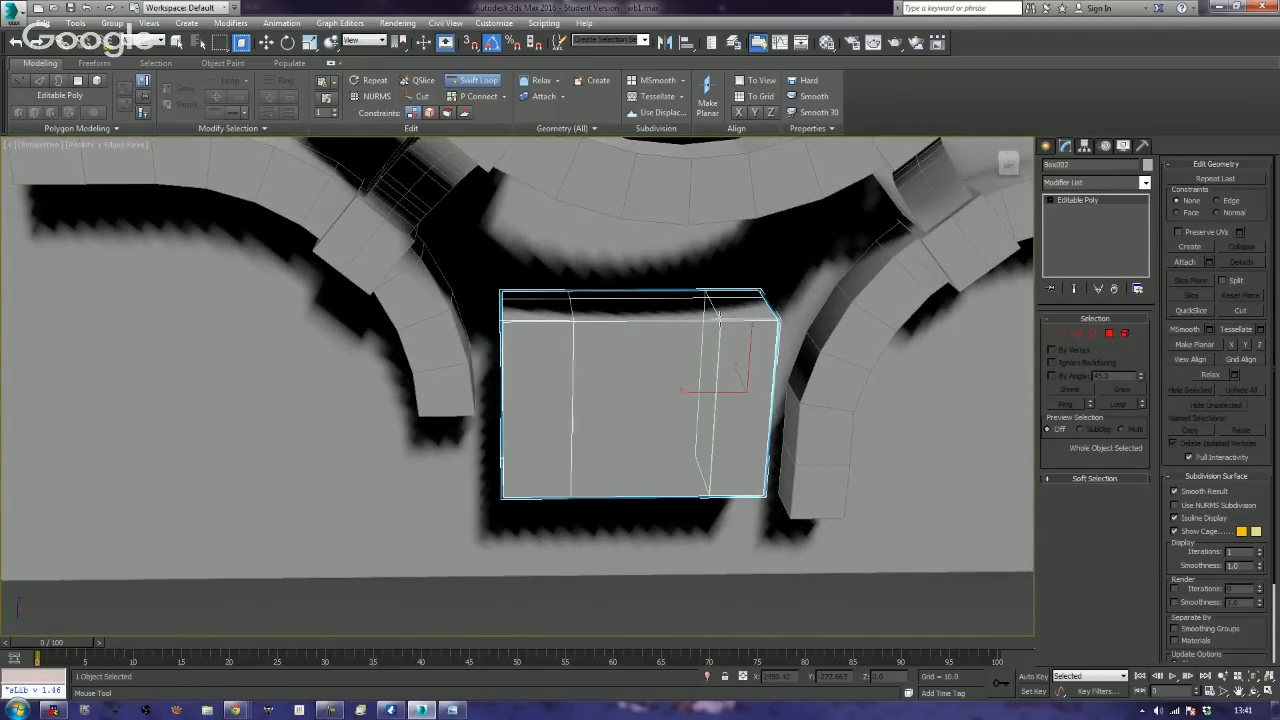
click(716, 318)
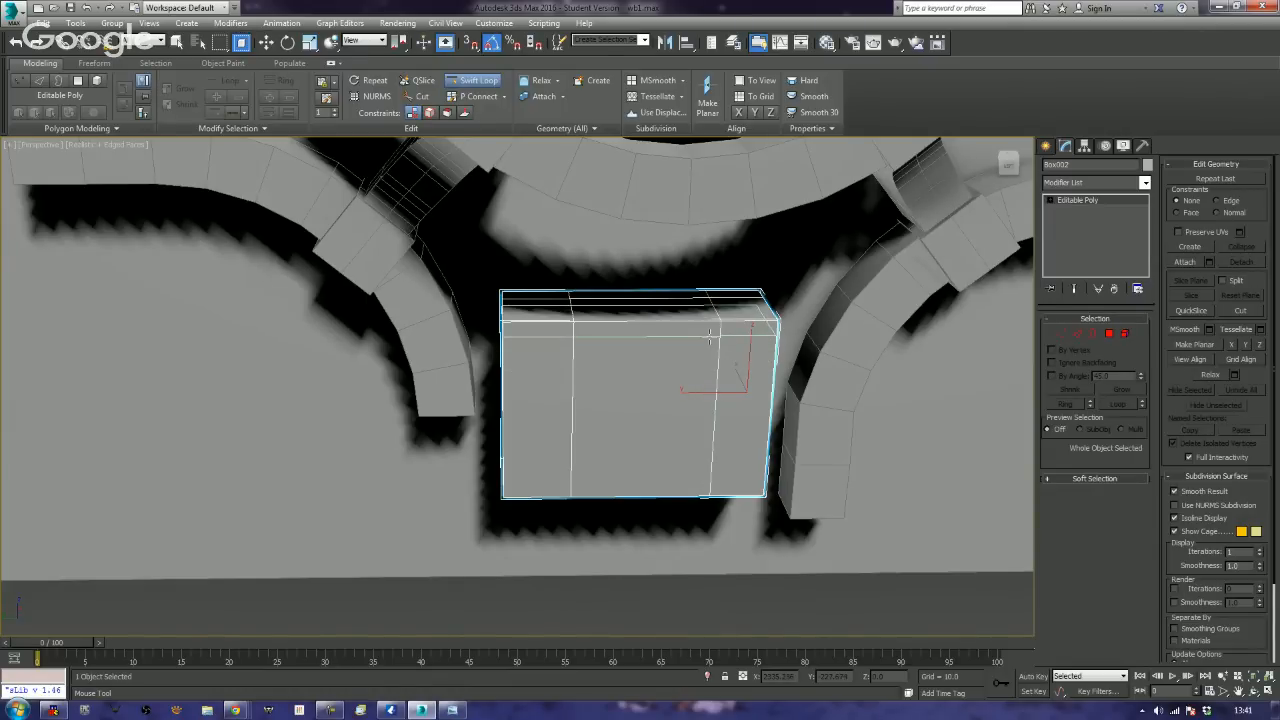
- Add two horizontal edge loops around the box, one near its upper edge and one around mid-height
click(710, 338)
click(720, 371)
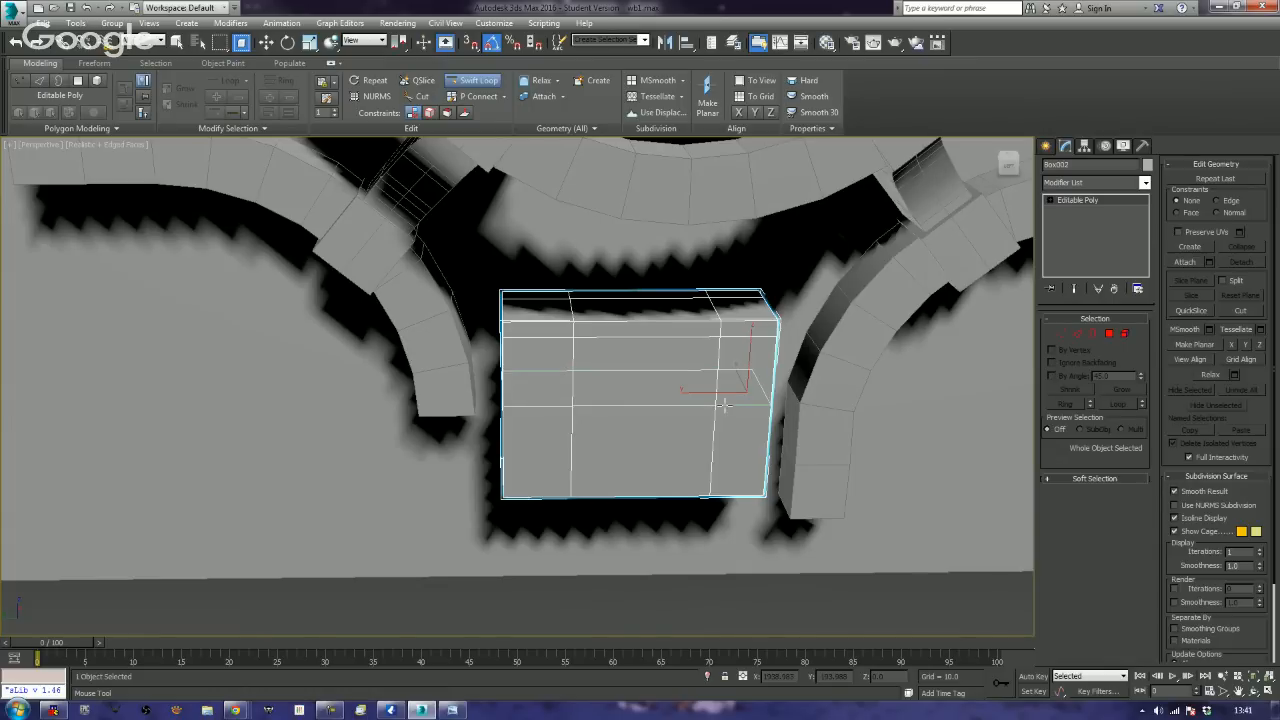
click(726, 404)
key(w)
- Raise the three lower front edges of the box along Z to just below the mid-height loop, forming a sloped underside
alt+middle_drag(556, 500, 601, 497)
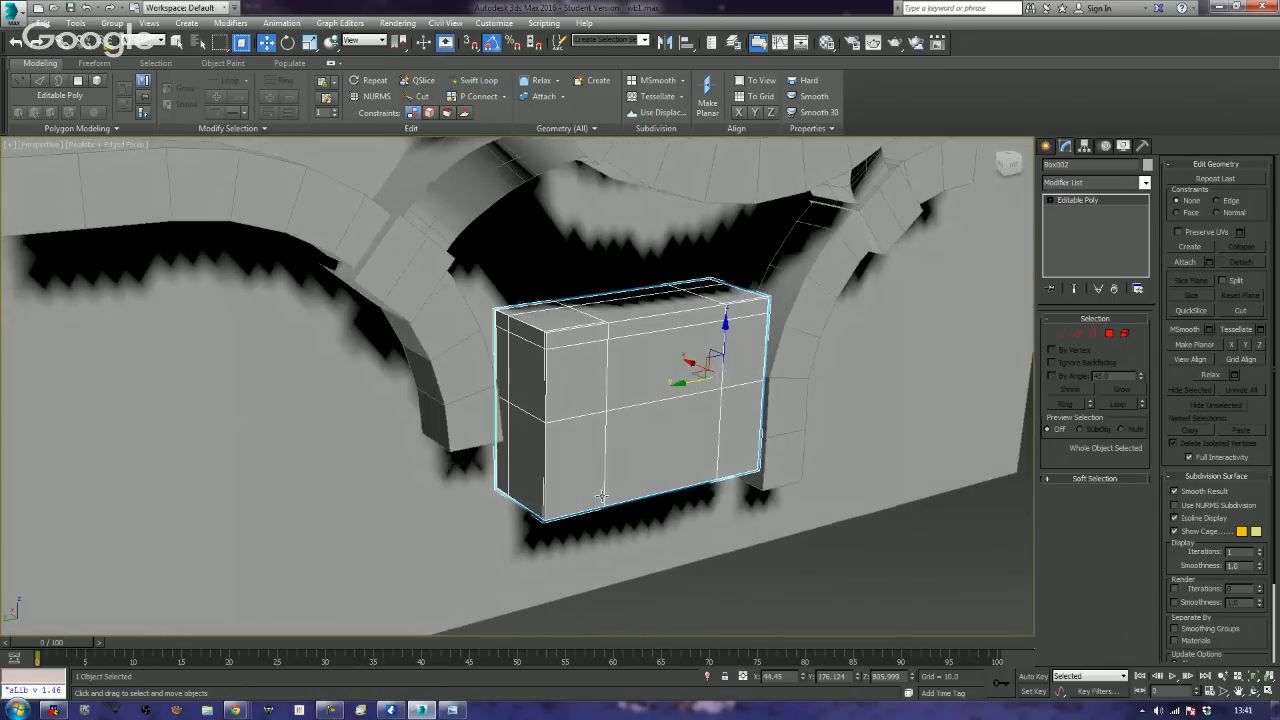
key(2)
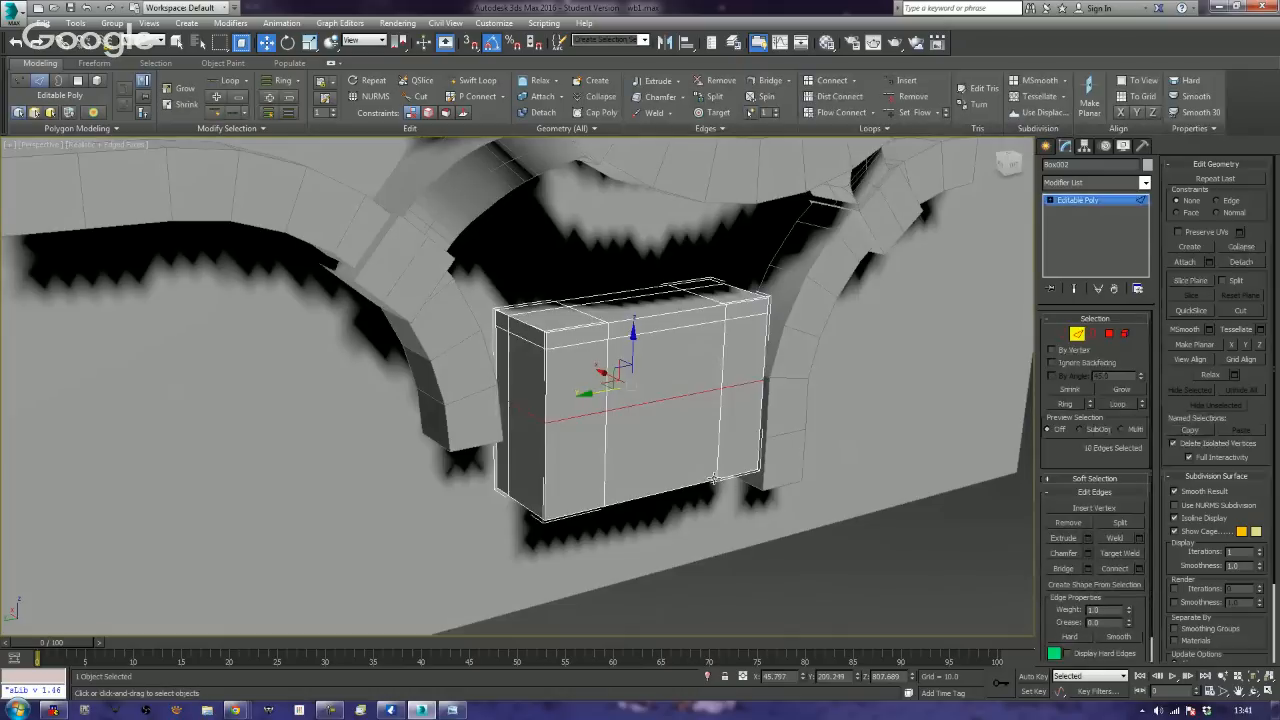
click(716, 476)
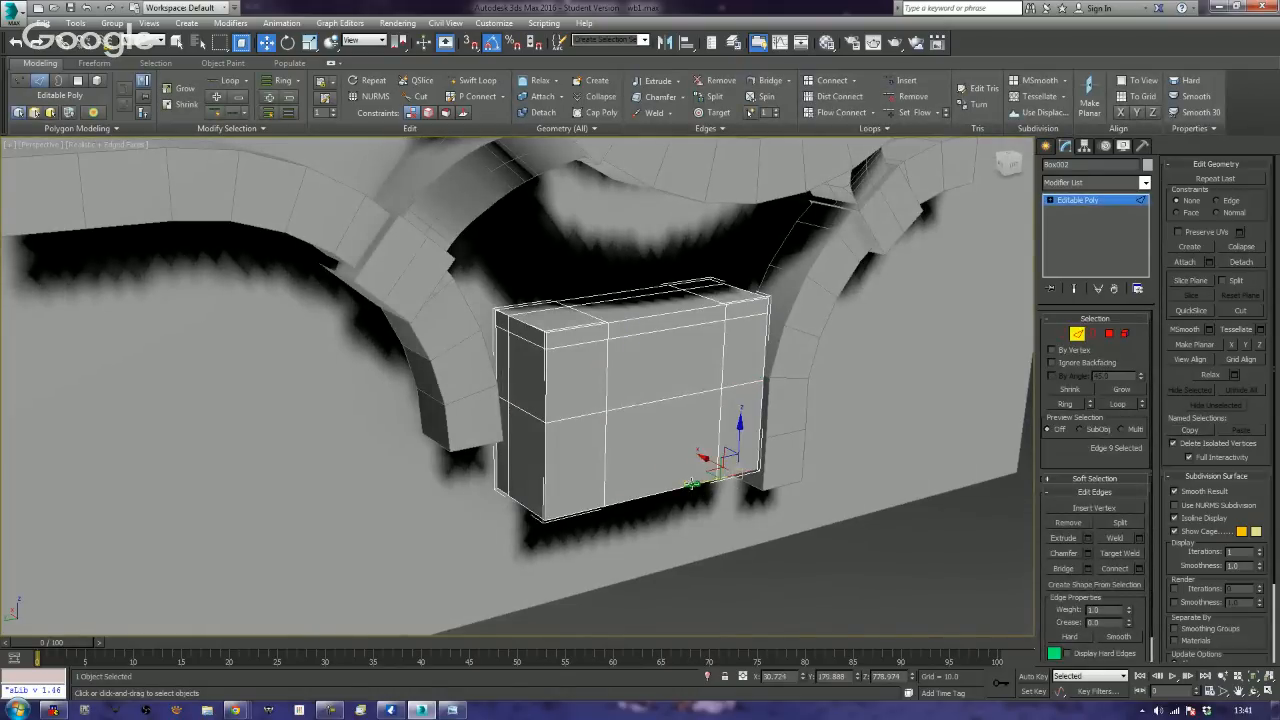
ctrl+click(632, 496)
ctrl+click(585, 509)
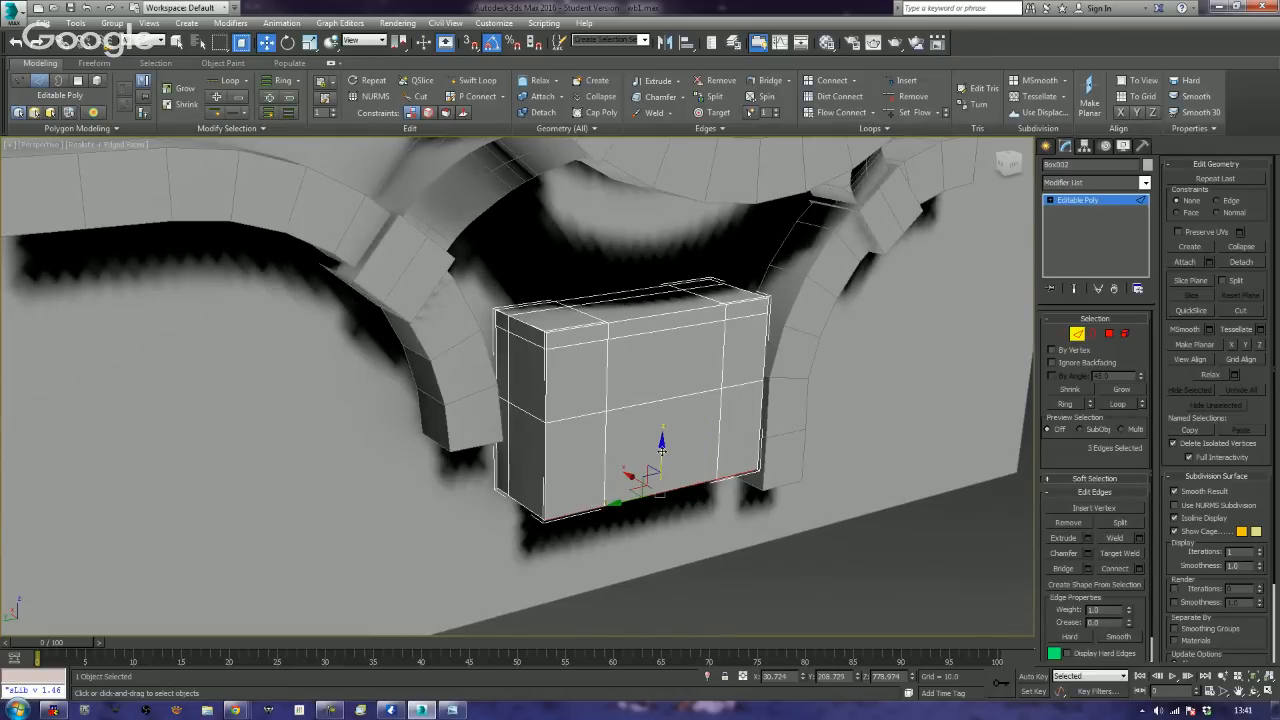
drag(662, 450, 676, 376)
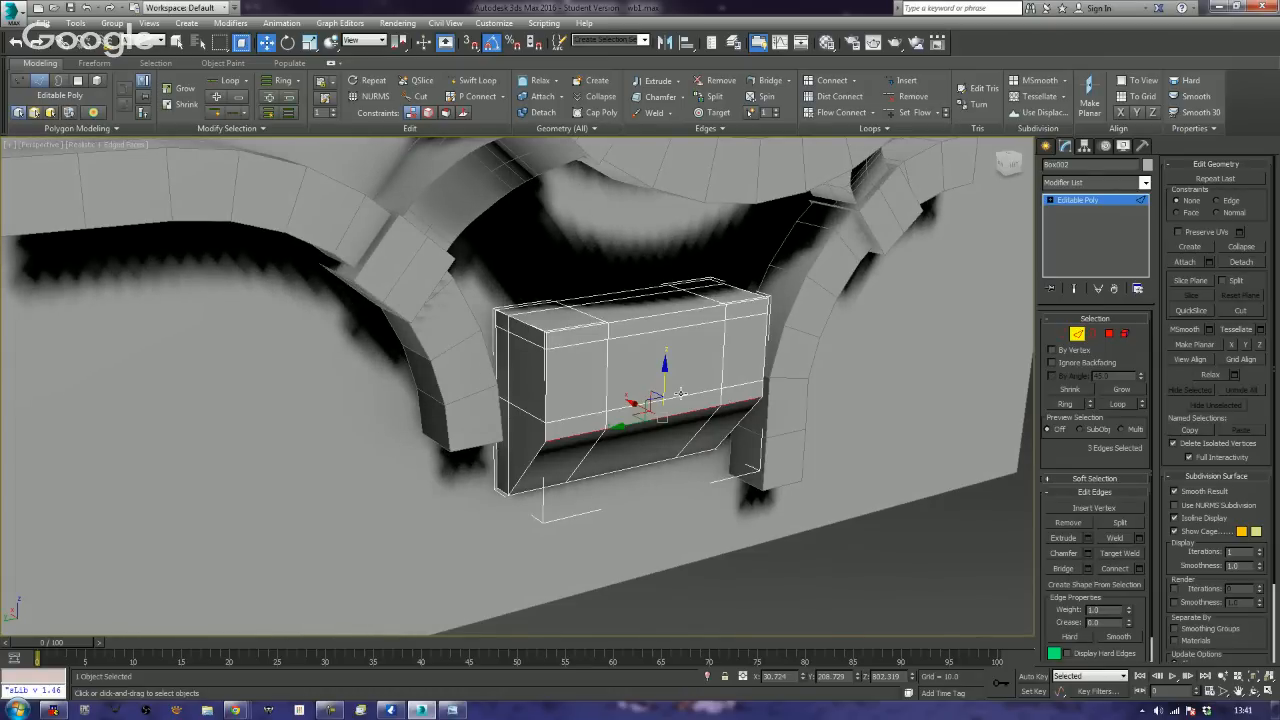
- Add an edge loop about midway through the box's thickness with Swift Loop and switch to polygon editing
alt+middle_drag(683, 312, 689, 365)
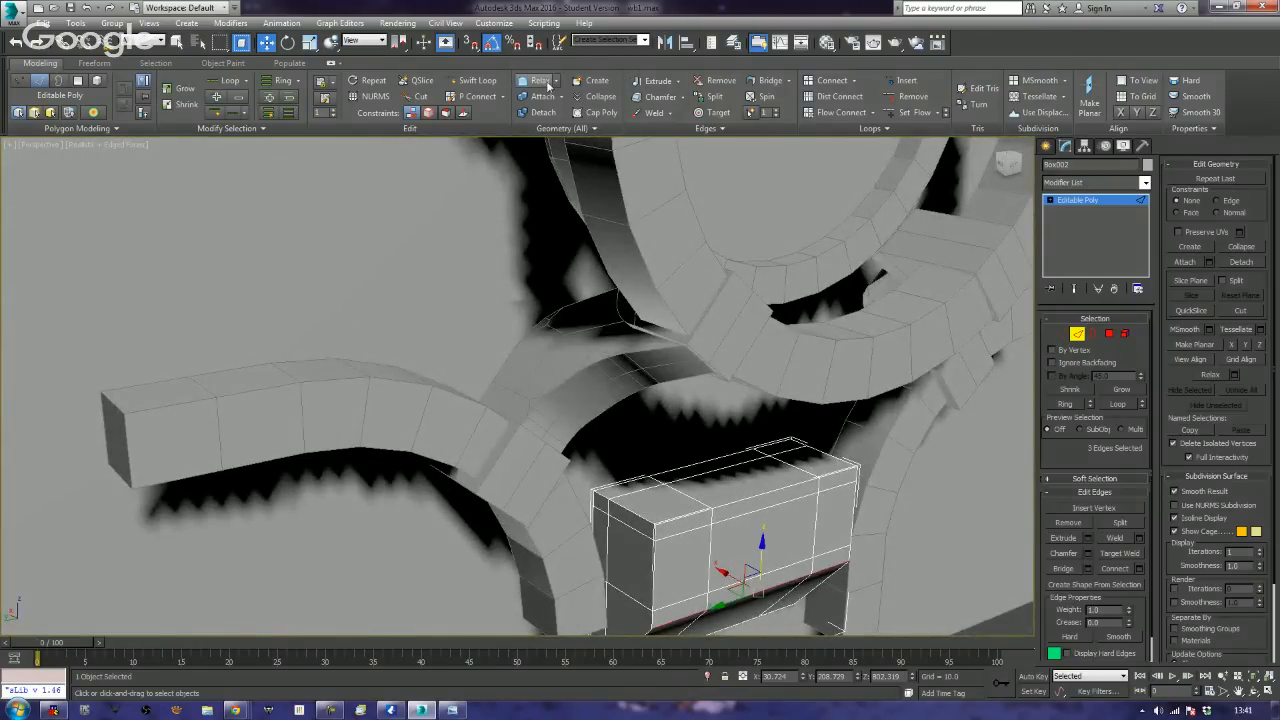
click(474, 80)
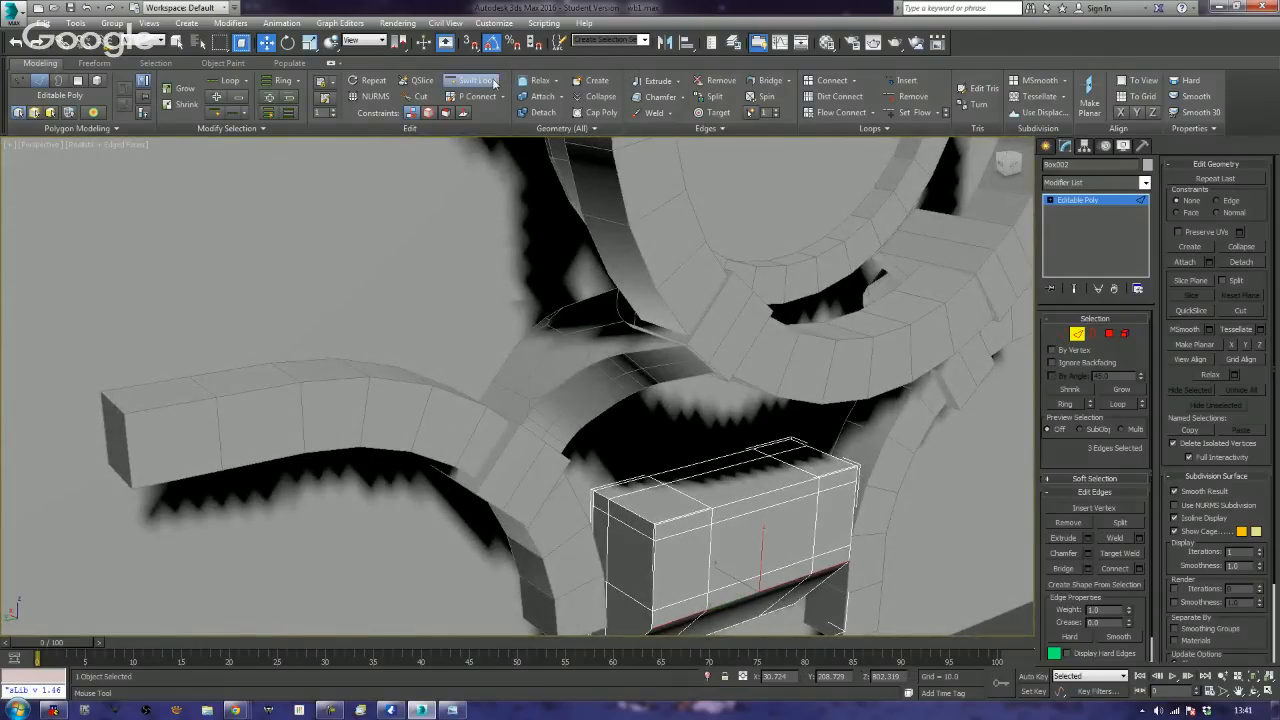
click(626, 515)
right_click(626, 515)
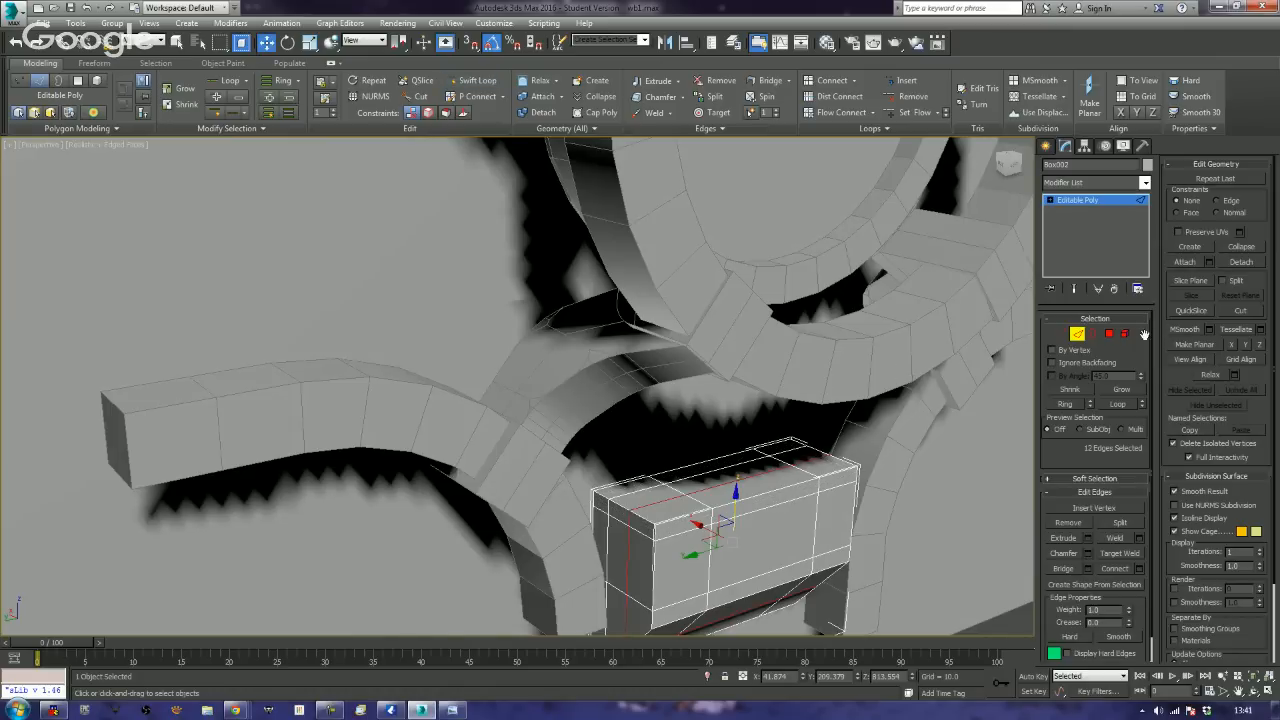
click(1109, 333)
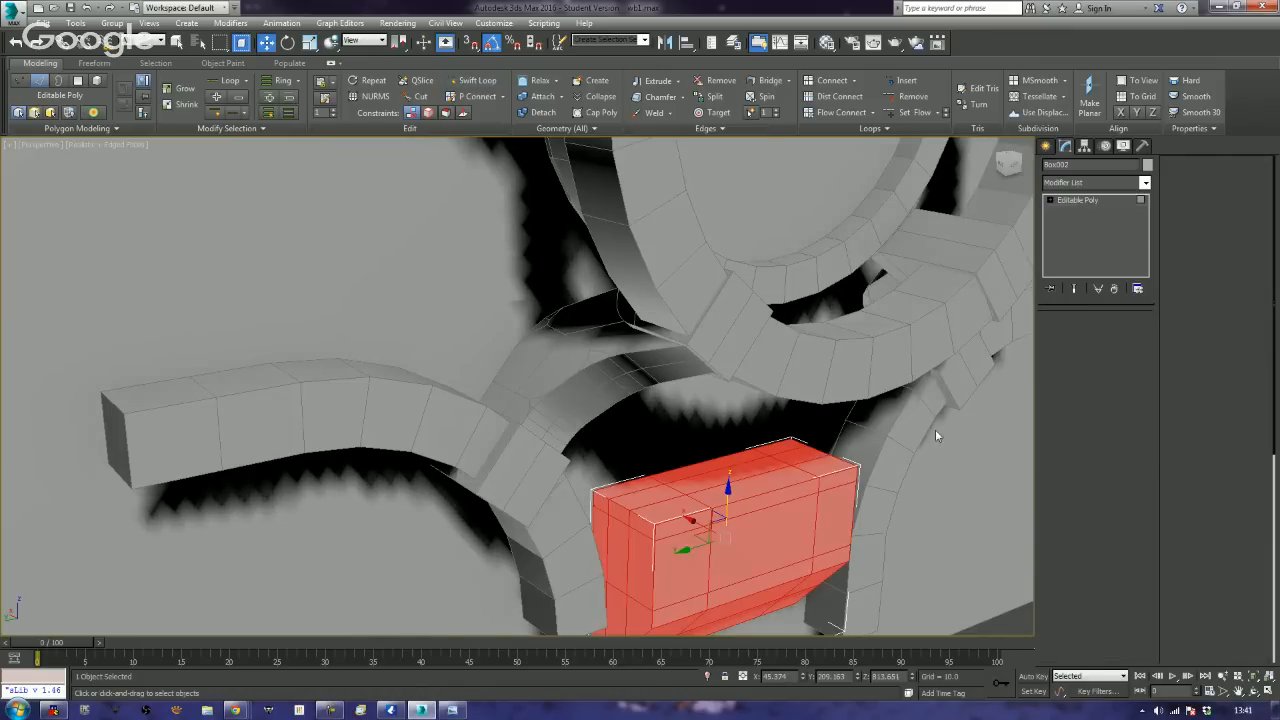
- Select the four top polygons at the box's two ends and extrude them upward into two posts
click(642, 487)
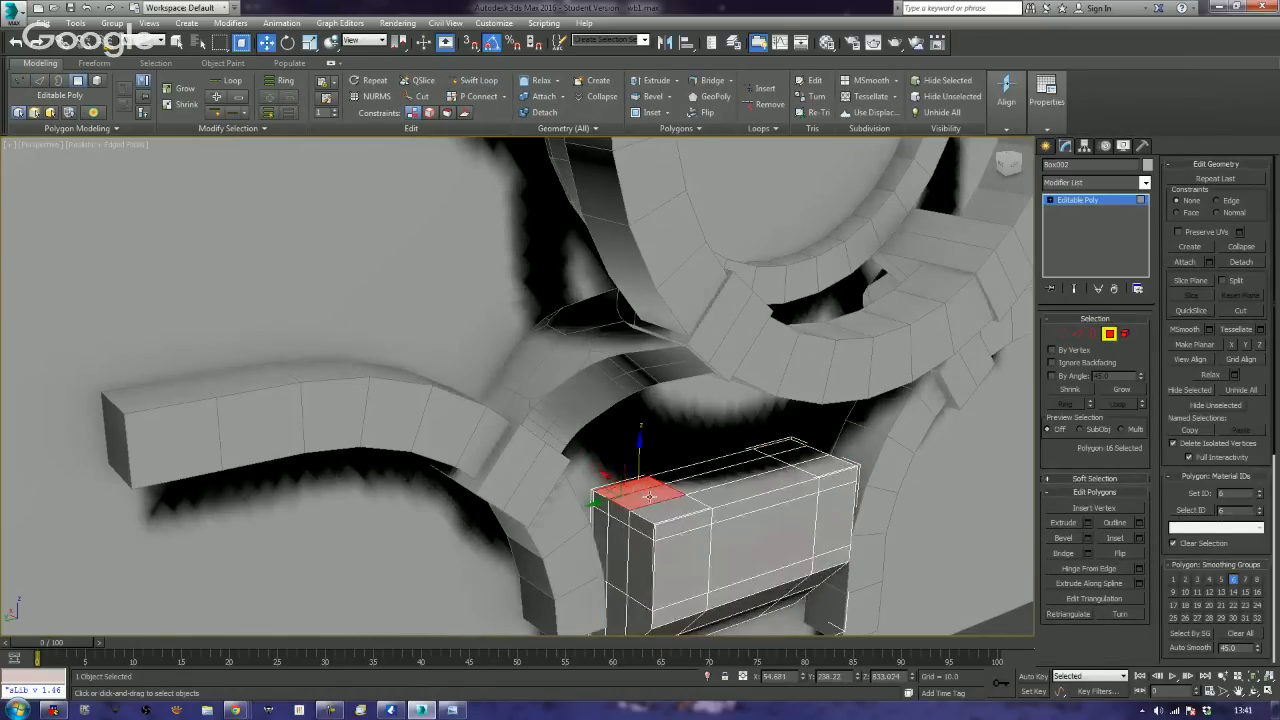
ctrl+click(780, 456)
ctrl+click(793, 452)
alt+middle_drag(792, 452, 726, 427)
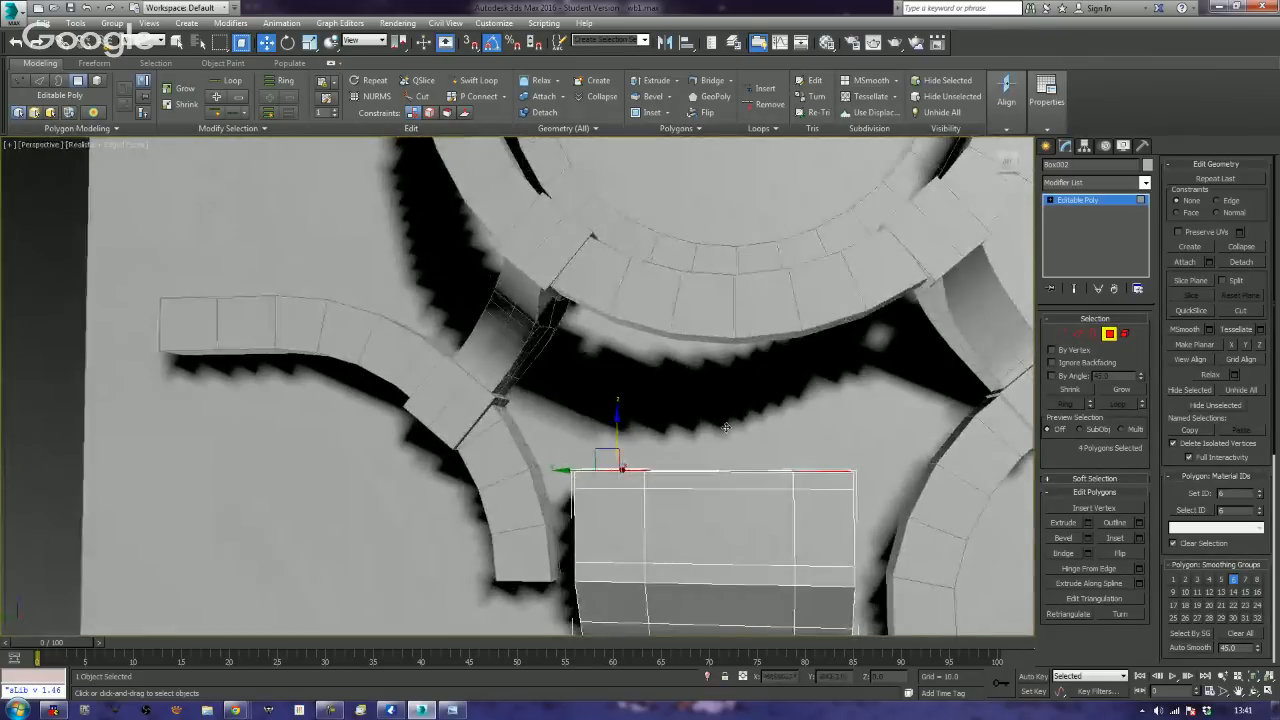
alt+middle_drag(757, 444, 830, 450)
click(1062, 522)
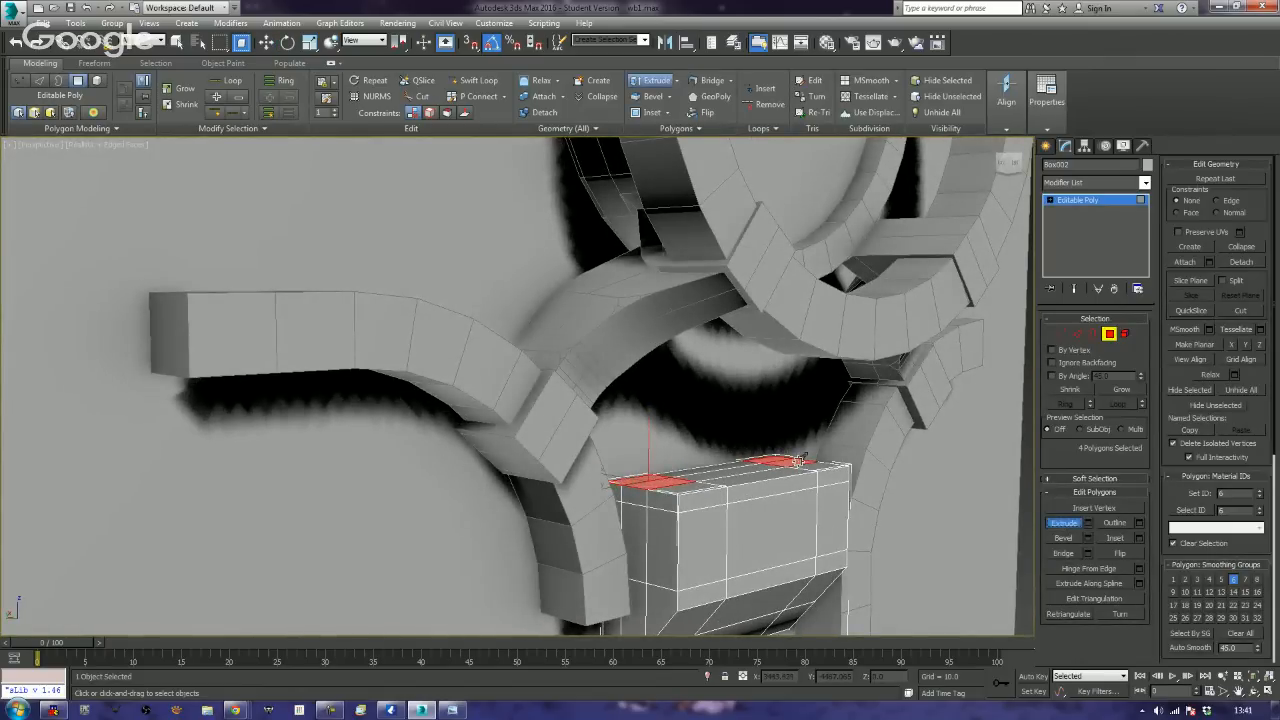
drag(800, 463, 825, 272)
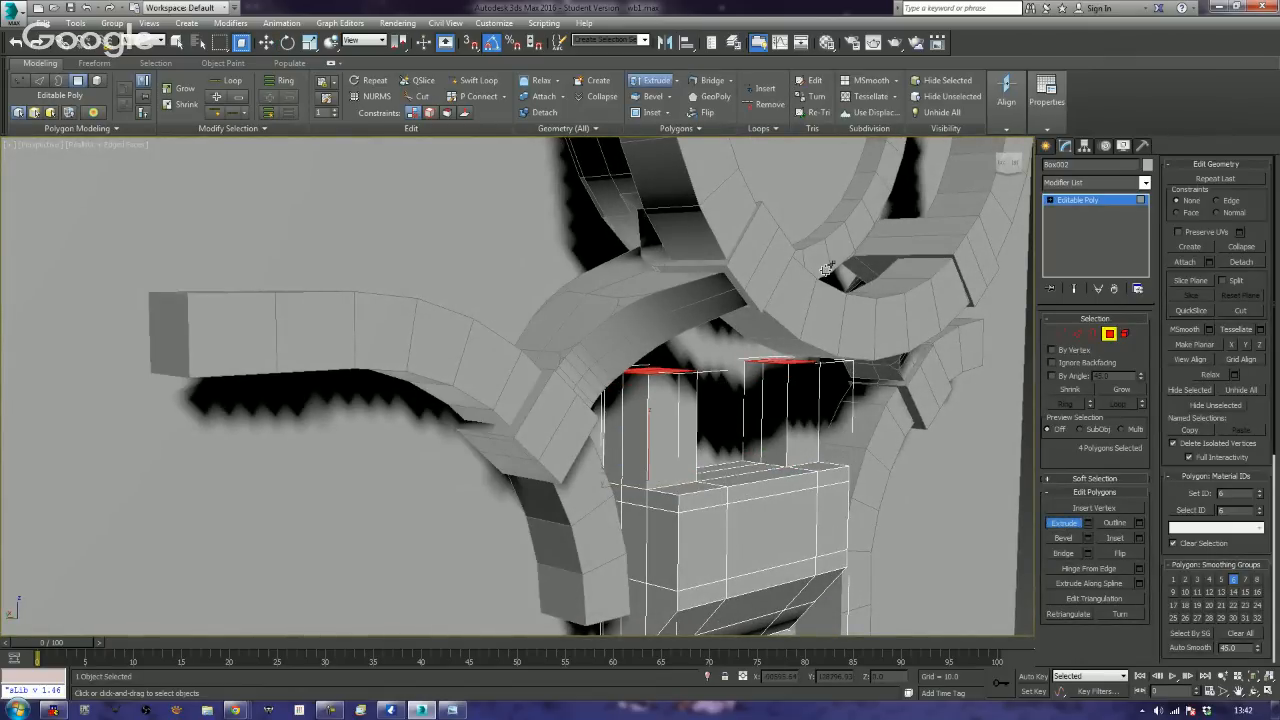
- Extrude the tops of both posts upward a second time, adding another segment behind the ring's lower edge
alt+middle_drag(865, 422, 796, 479)
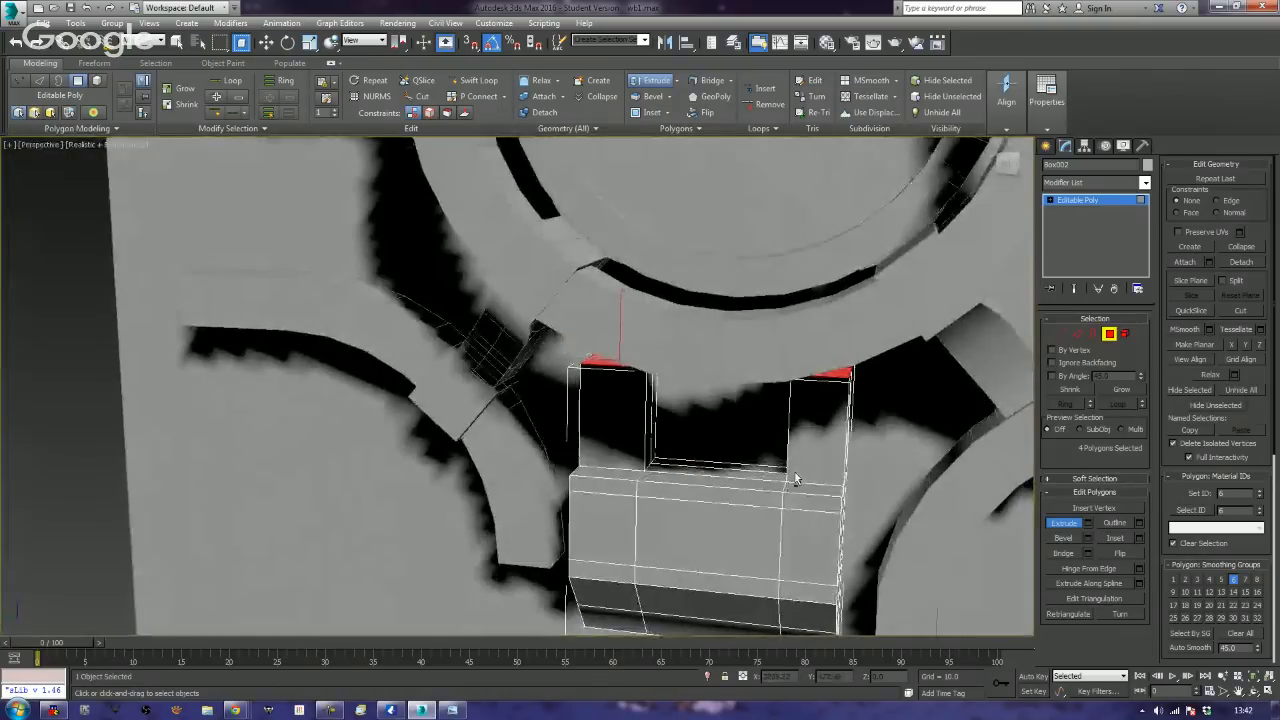
key(l)
middle_drag(590, 458, 765, 337)
scroll(766, 340, down, 2)
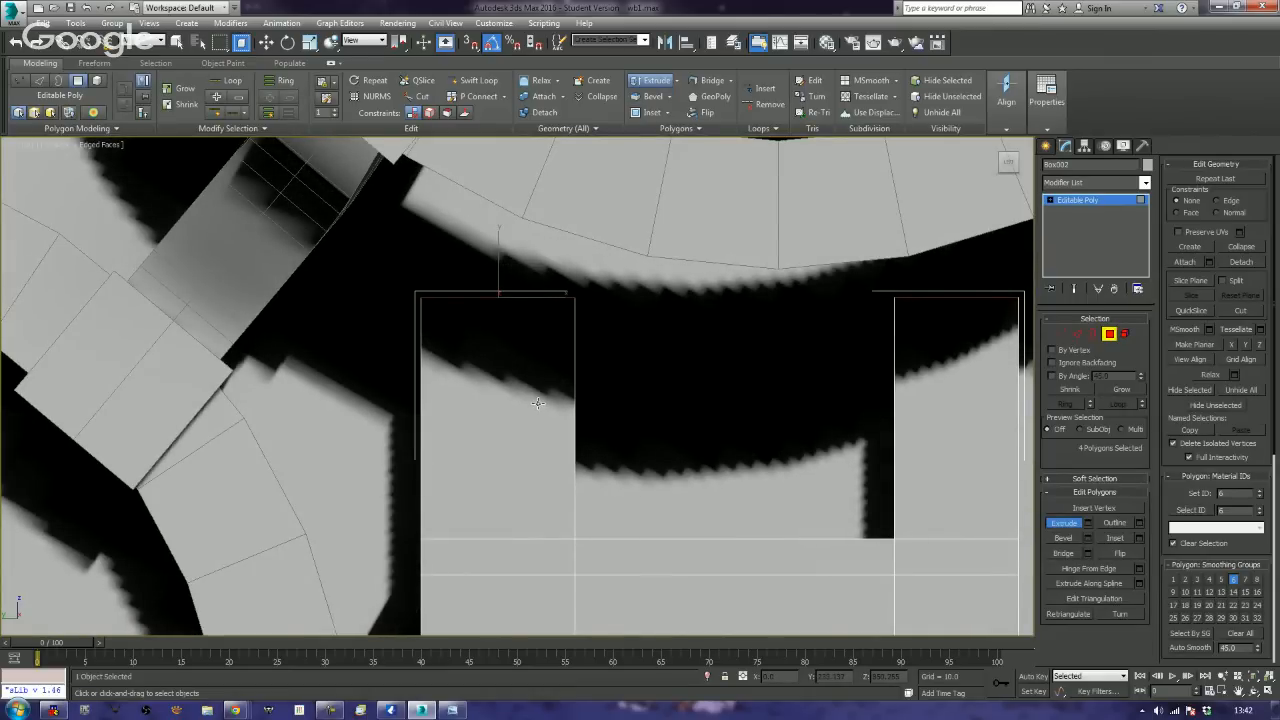
mouse_move(543, 403)
alt+middle_down()
mouse_move(619, 414)
mouse_move(599, 432)
mouse_move(478, 399)
alt+middle_up()
scroll(605, 411, down, 5)
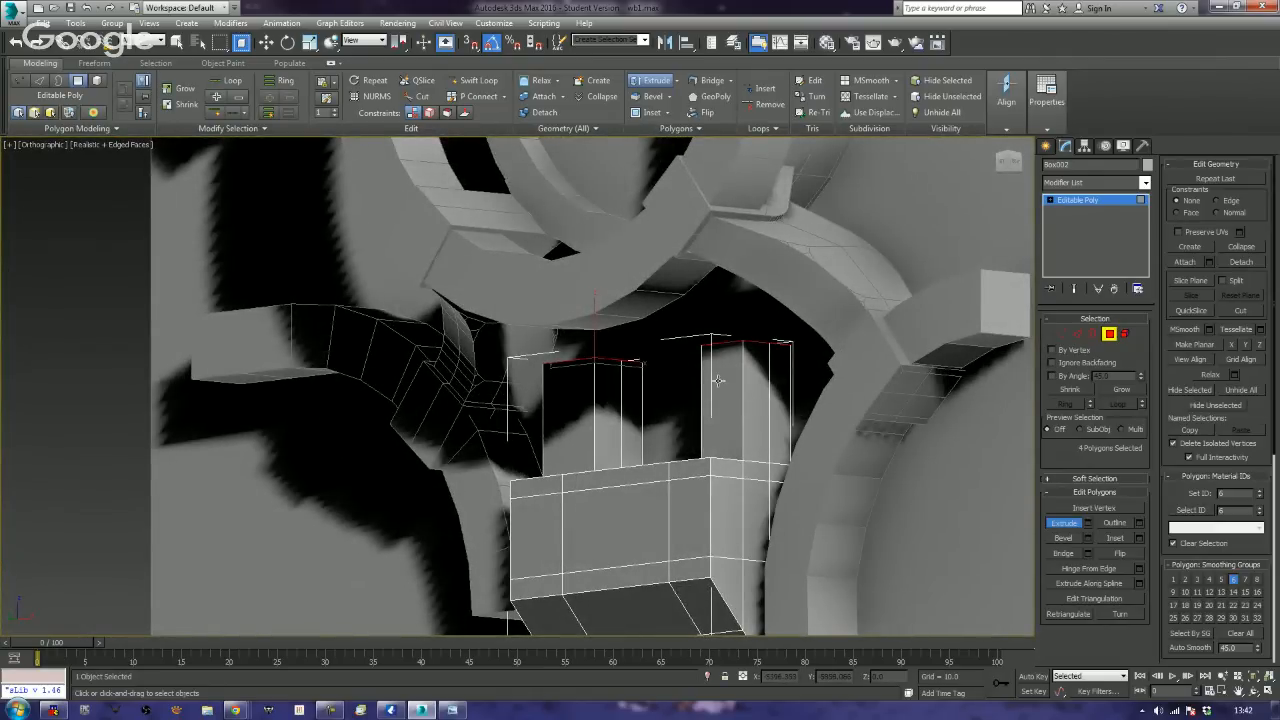
mouse_move(700, 366)
alt+middle_down()
mouse_move(670, 425)
mouse_move(651, 429)
mouse_move(673, 434)
alt+middle_up()
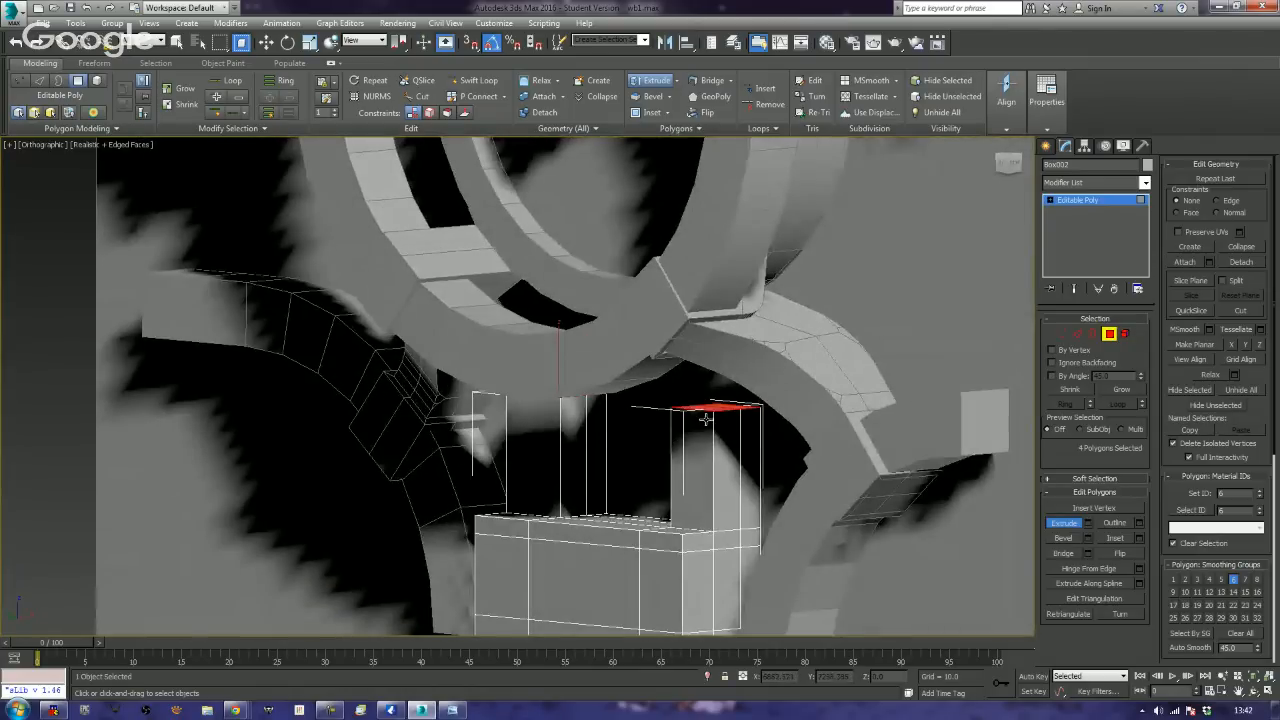
drag(710, 407, 730, 325)
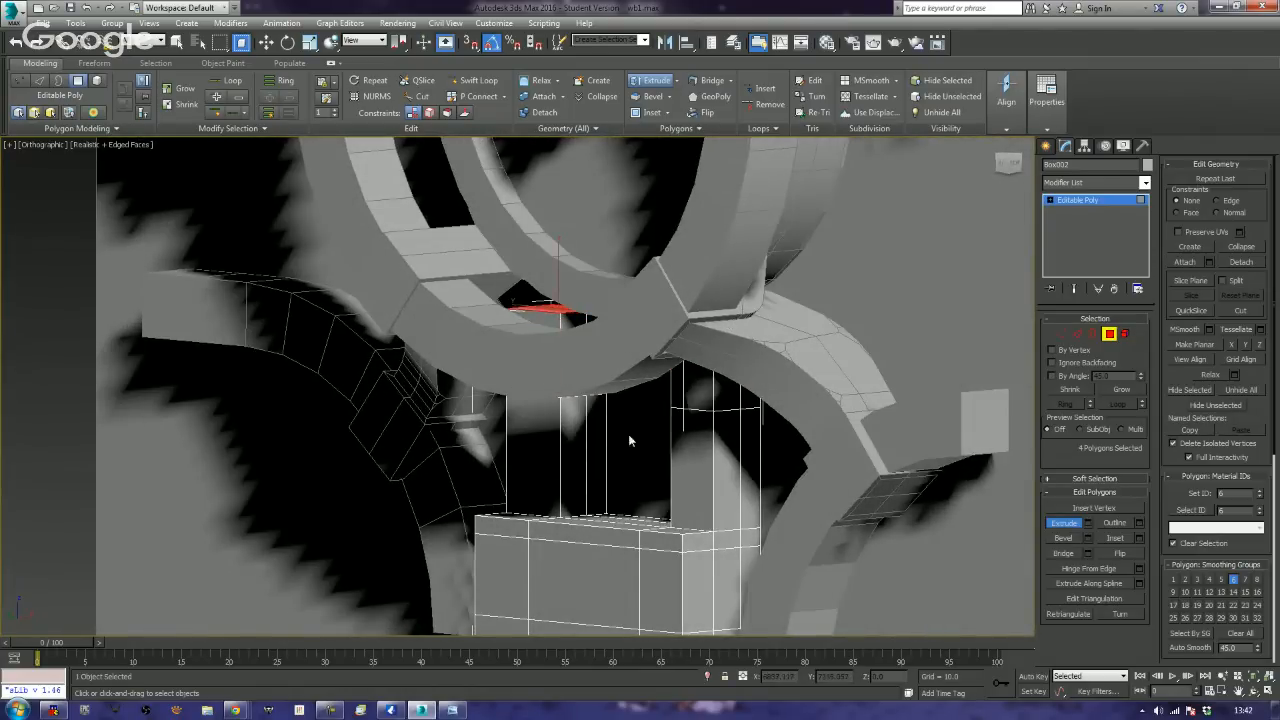
- Extrude the front faces of the posts' upper segments forward past the lower edge of the ring
alt+middle_drag(628, 434, 765, 418)
click(742, 396)
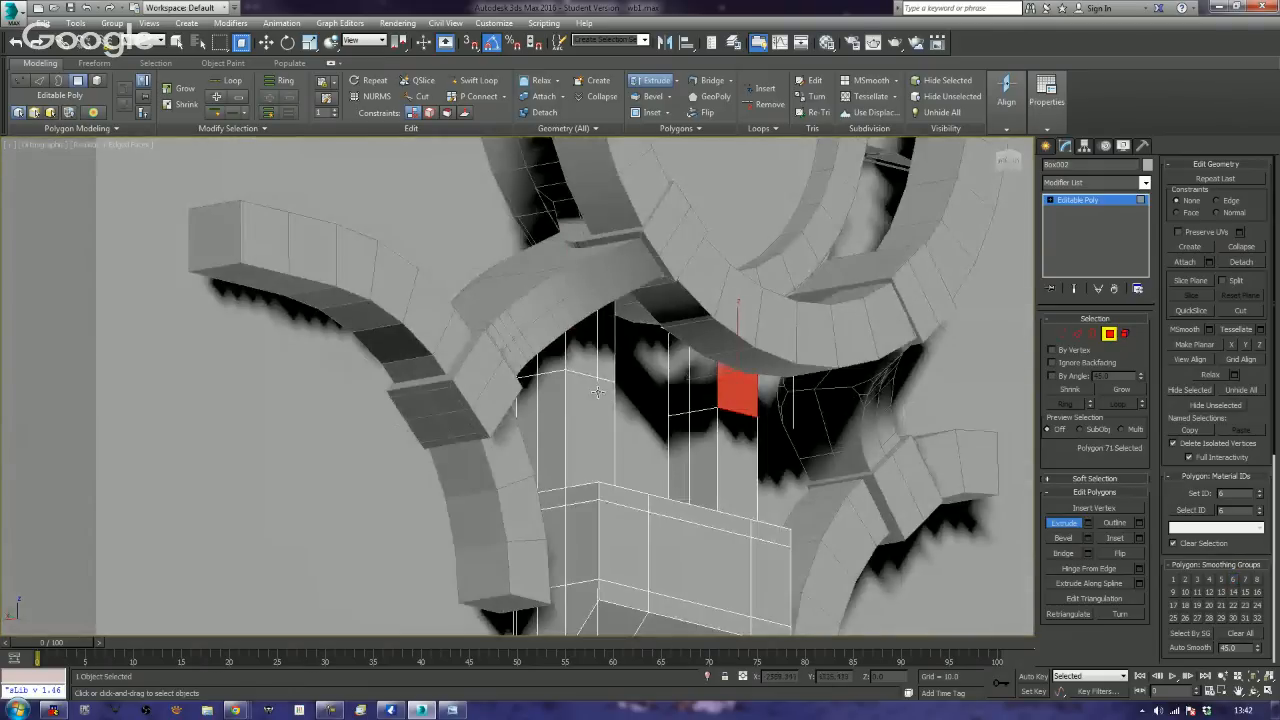
ctrl+click(597, 348)
drag(597, 348, 779, 188)
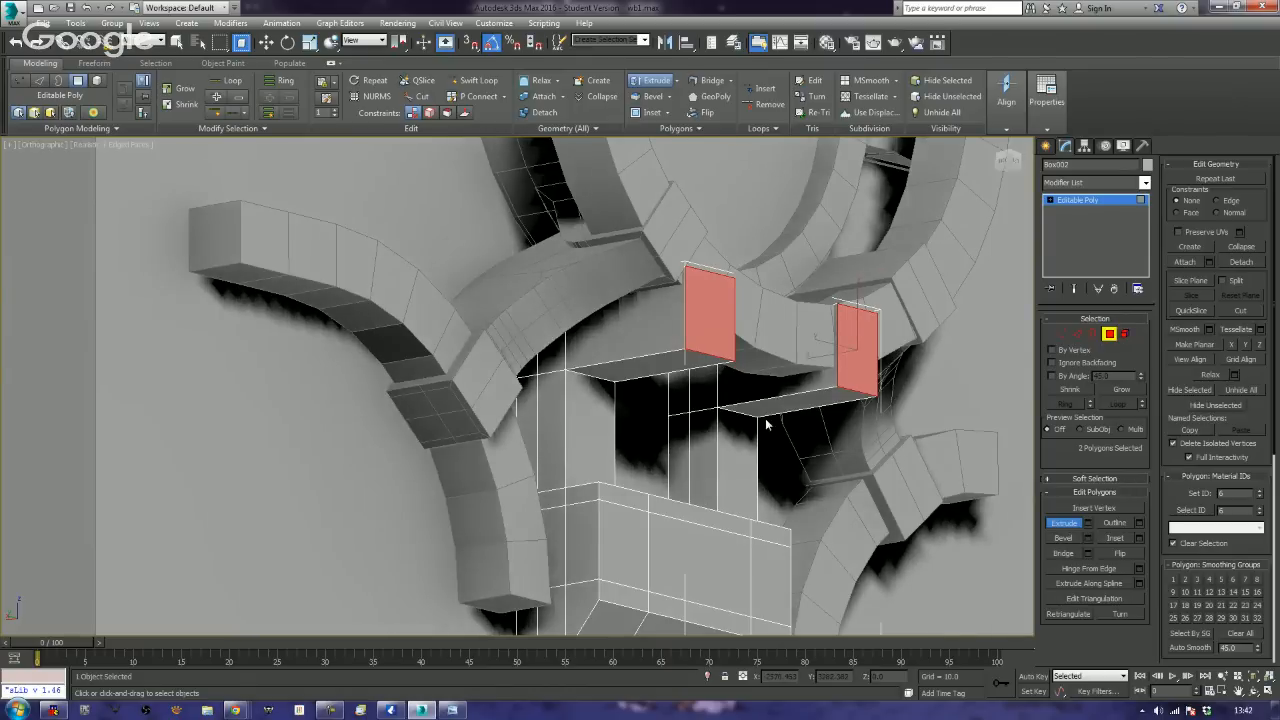
- In the Left view, narrow the part by moving its outer left column of vertices inward along the horizontal axis
key(t)
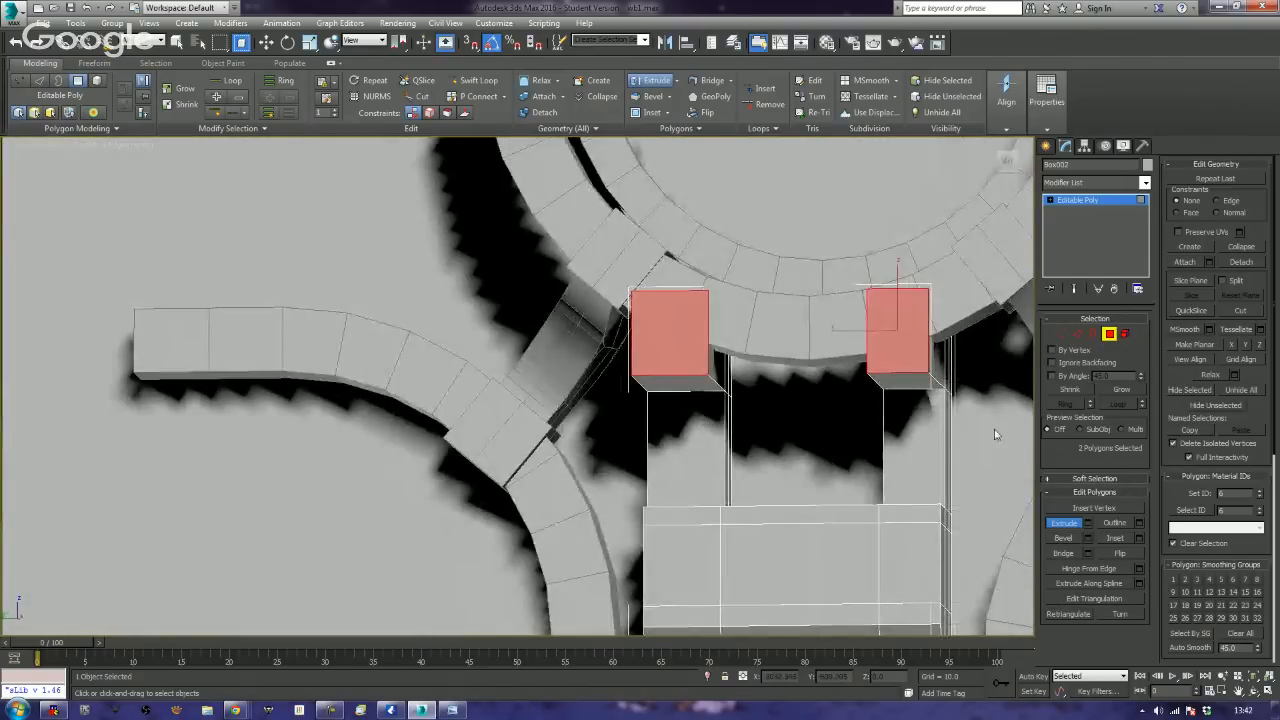
key(f)
key(l)
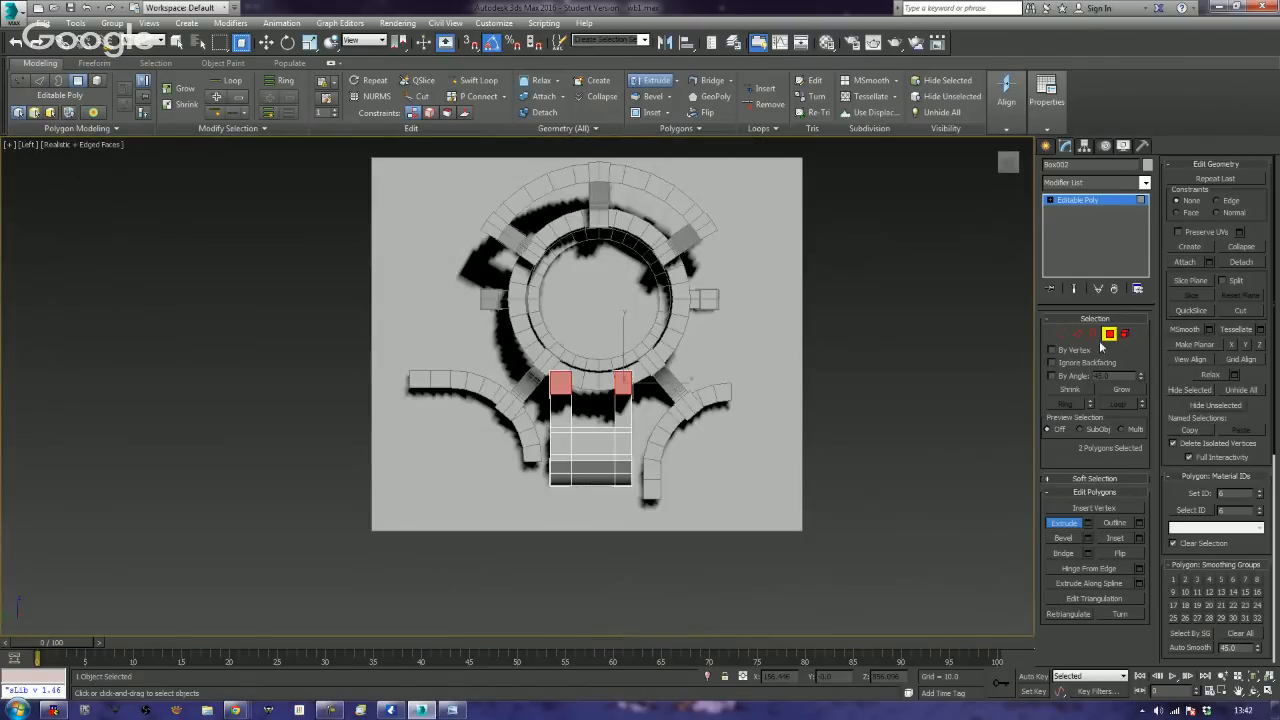
click(1108, 334)
key(r)
scroll(580, 455, up, 6)
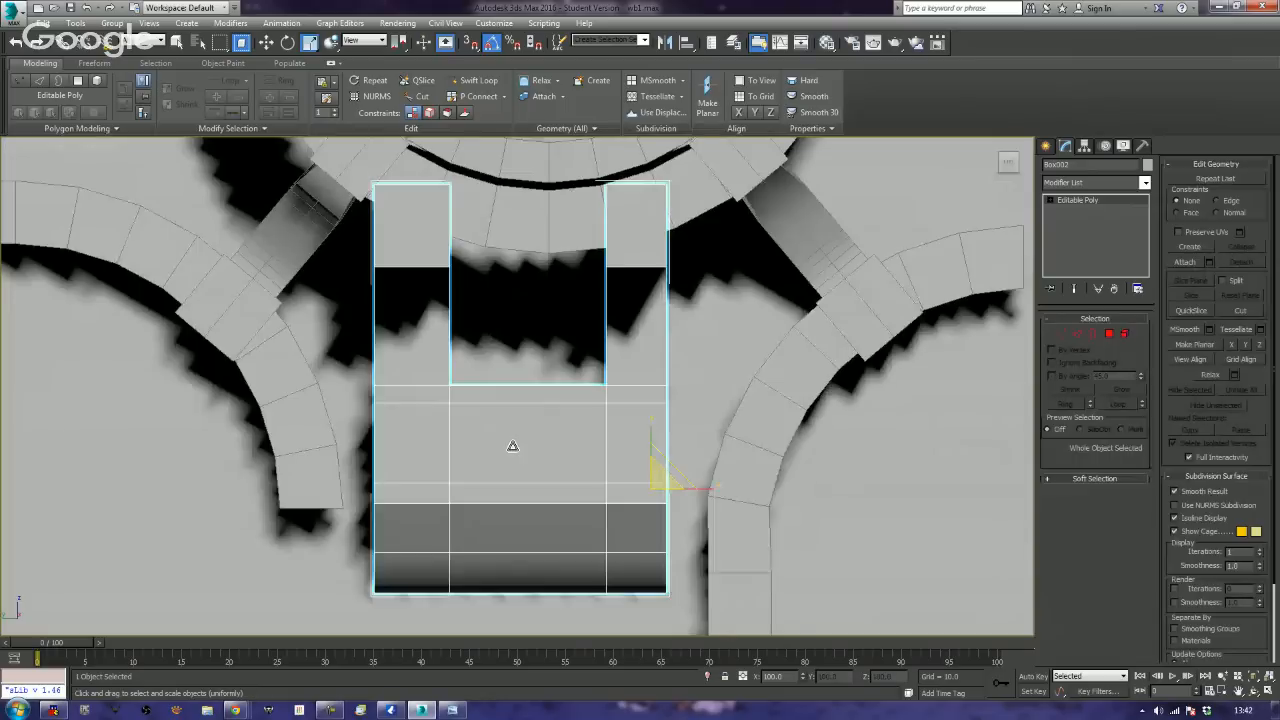
scroll(574, 464, down, 4)
middle_drag(606, 474, 666, 474)
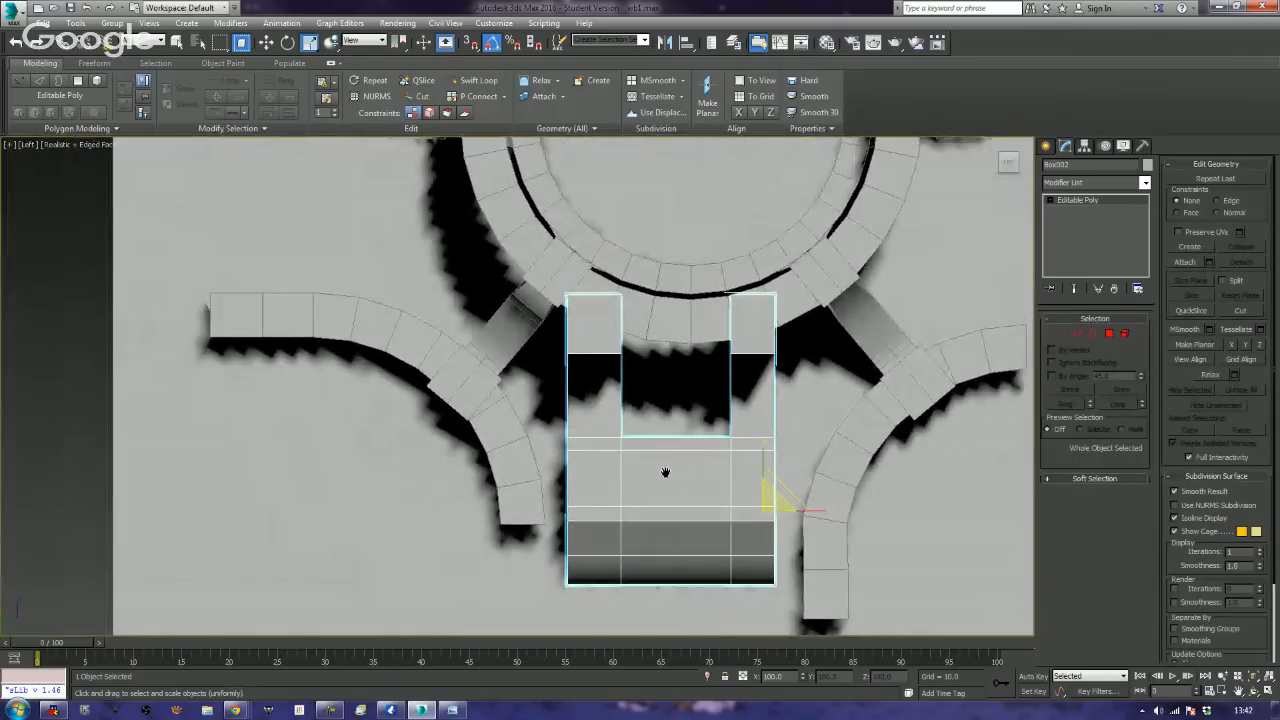
click(1062, 334)
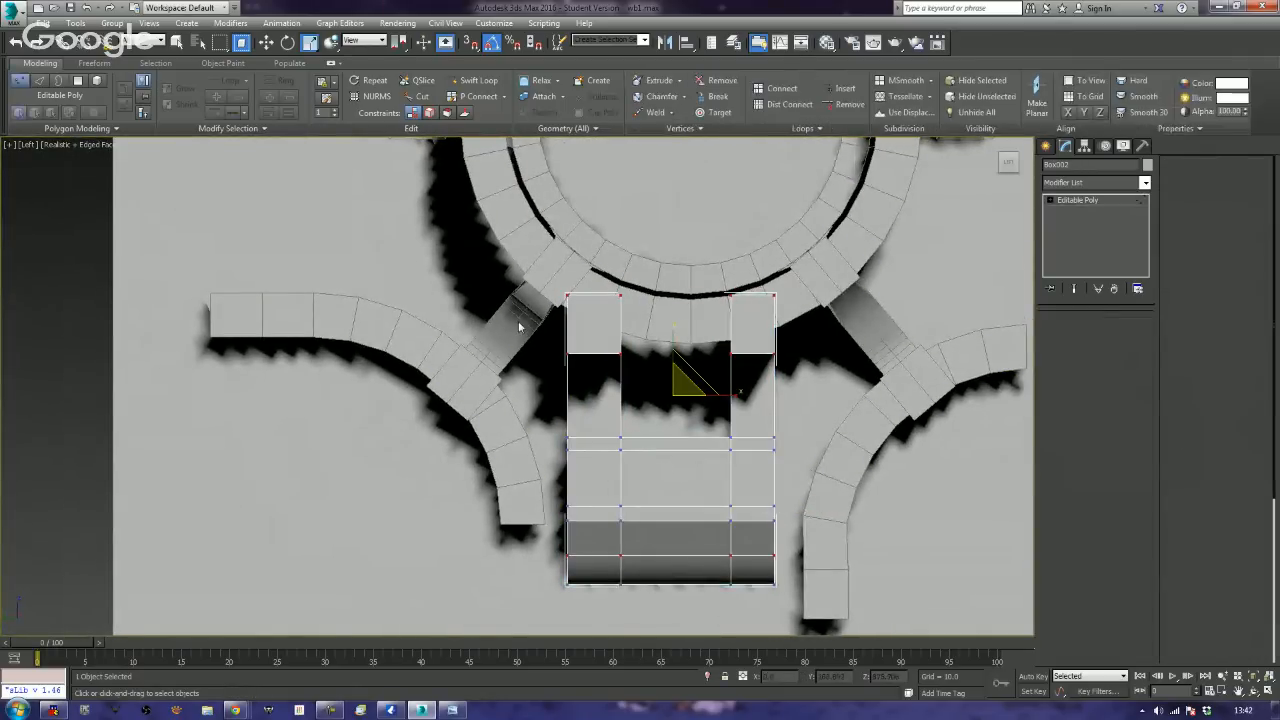
drag(571, 656, 573, 654)
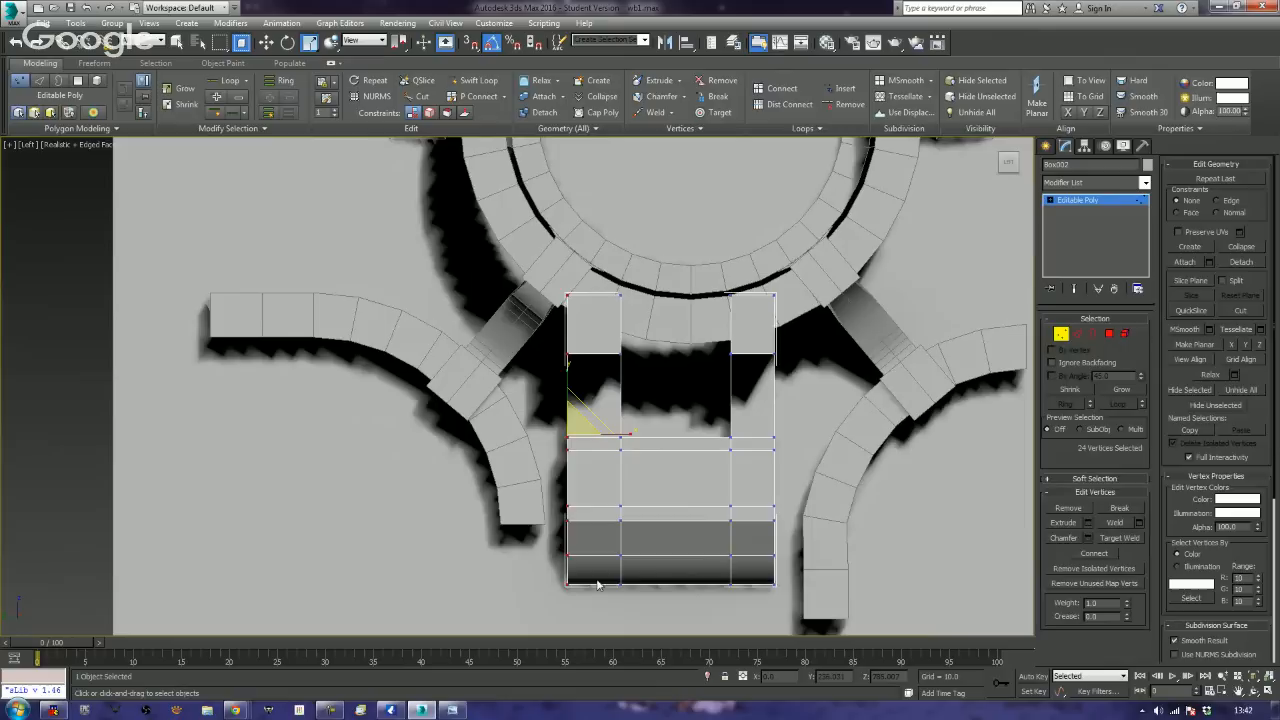
key(w)
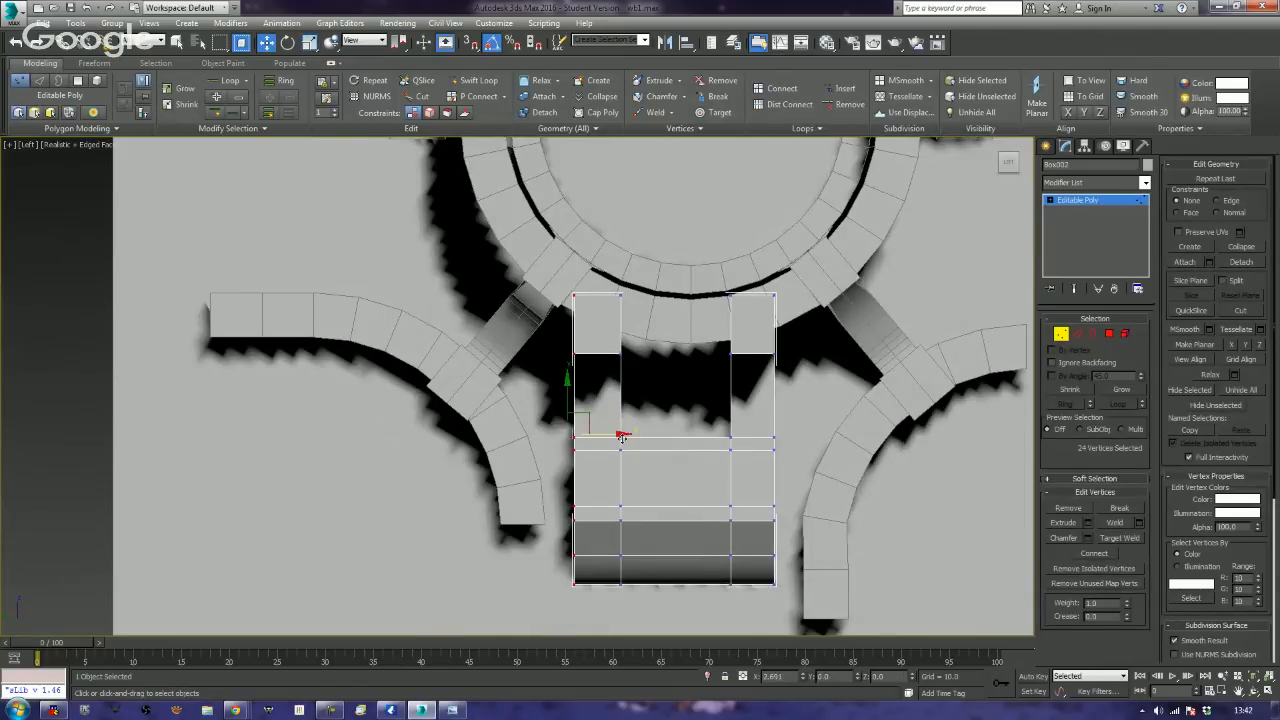
drag(616, 434, 651, 447)
- Nudge the outer right vertices slightly outward and shift the left post's inner vertices inward to widen that post
drag(848, 267, 772, 613)
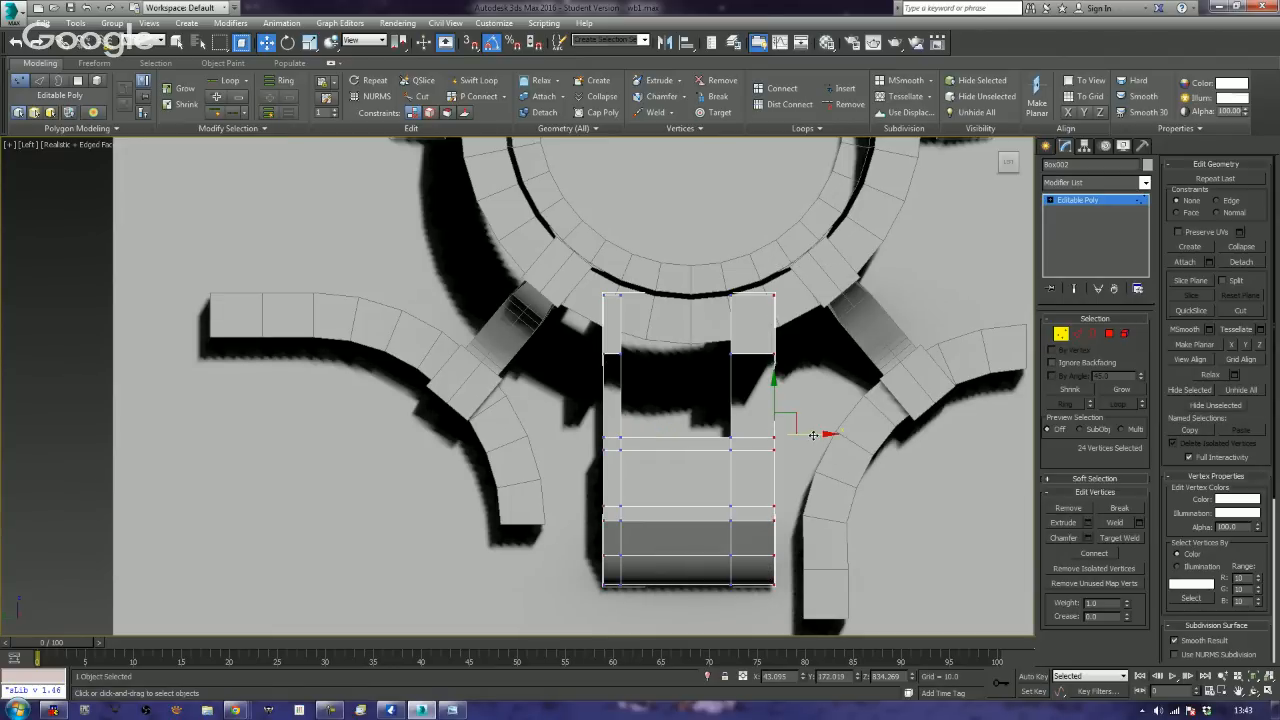
drag(813, 435, 817, 437)
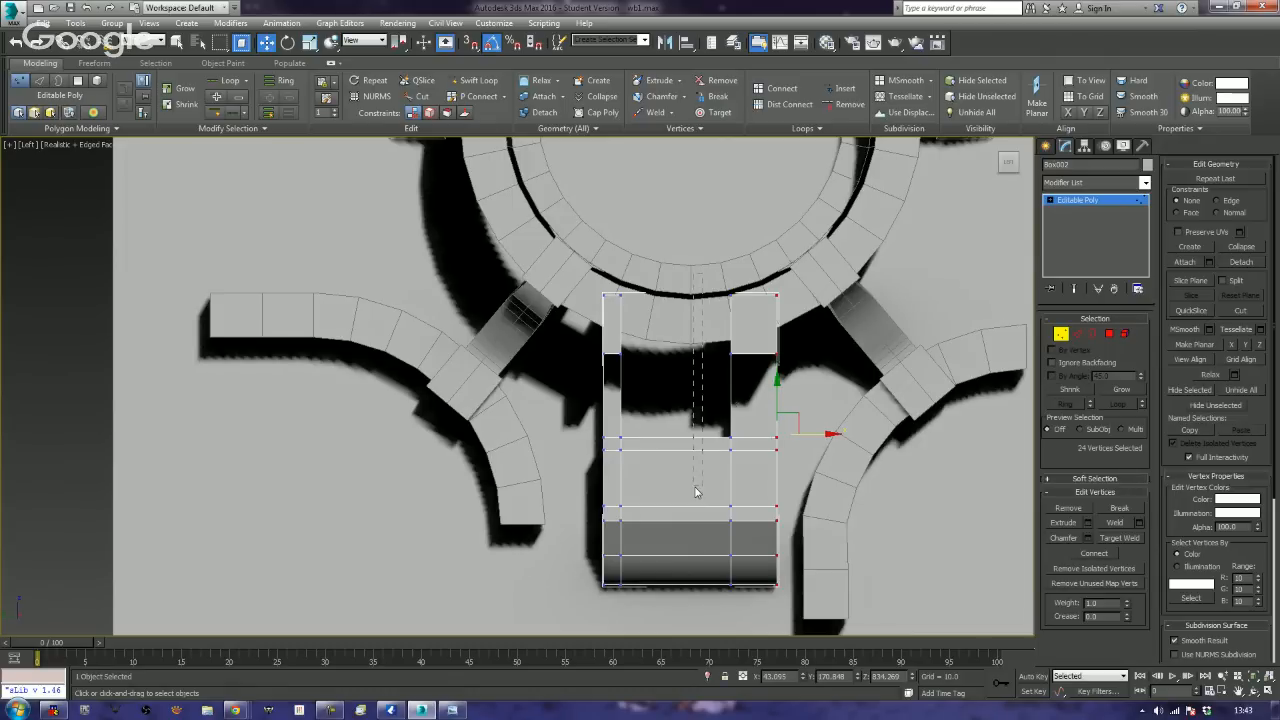
drag(613, 620, 616, 619)
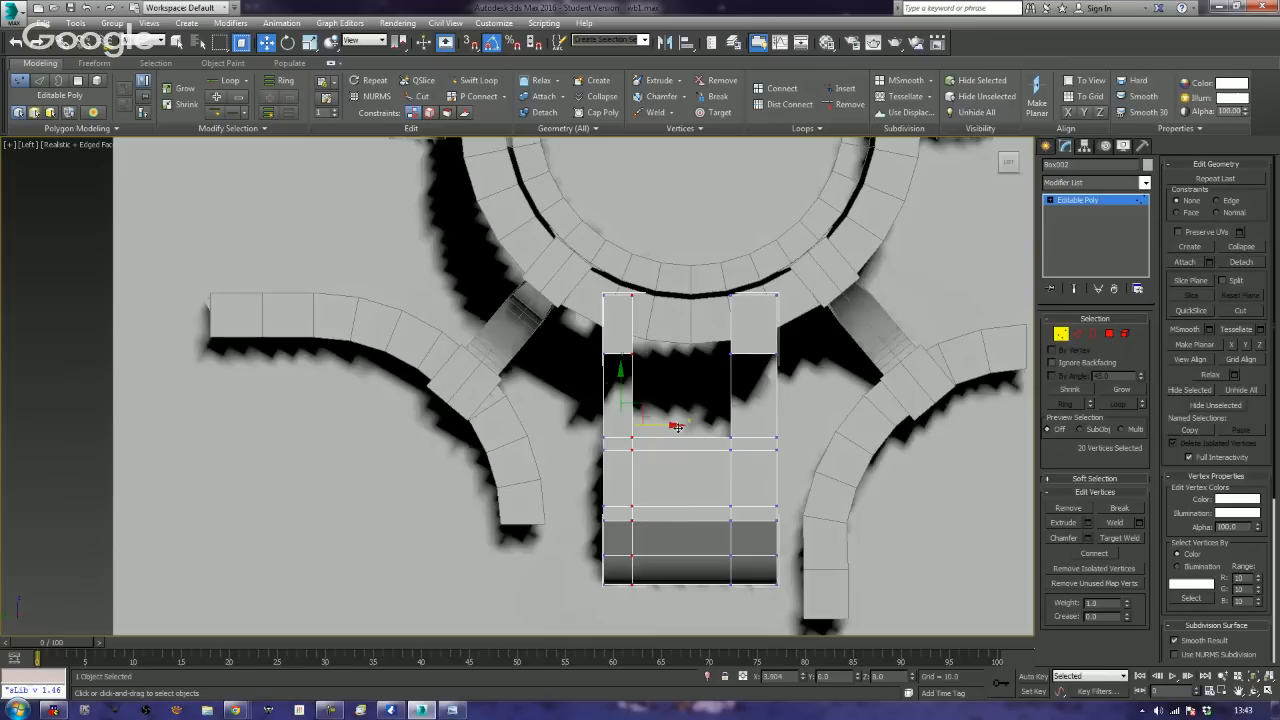
drag(667, 424, 697, 437)
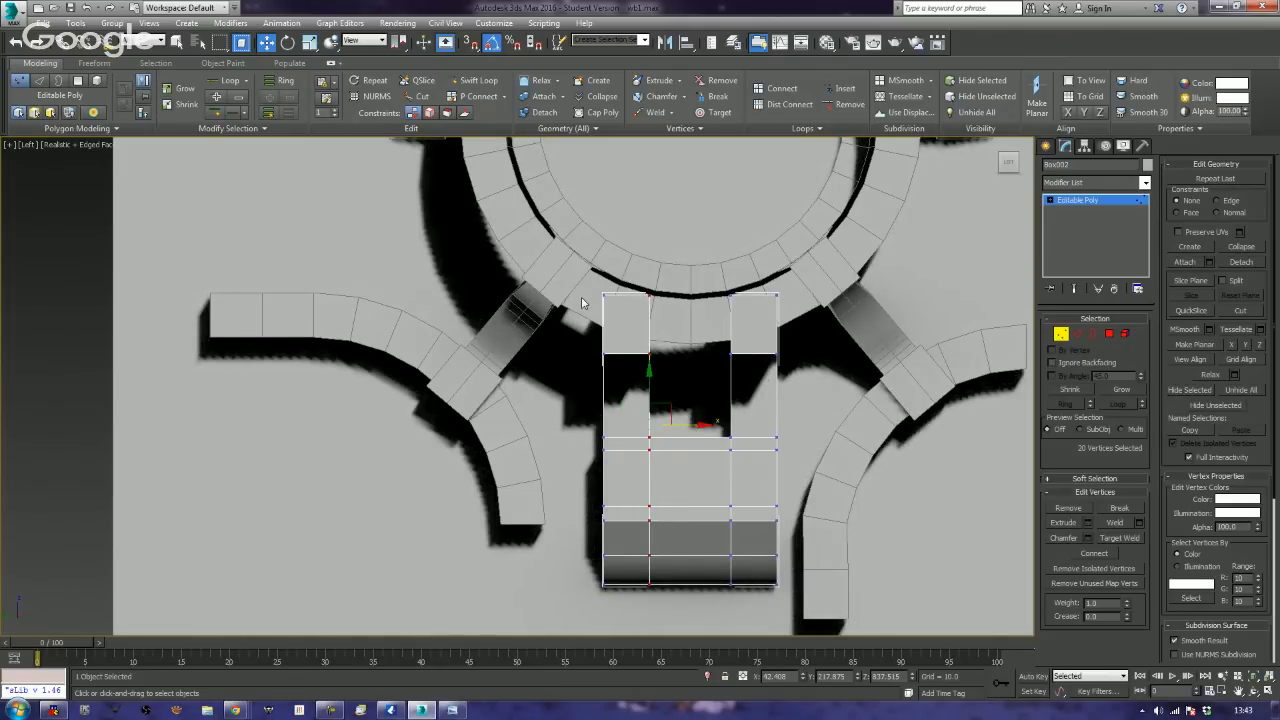
- Raise the top vertices of both forward arms to the ring's inner edge and leave vertex editing
drag(589, 292, 620, 299)
drag(796, 317, 796, 317)
drag(694, 256, 696, 228)
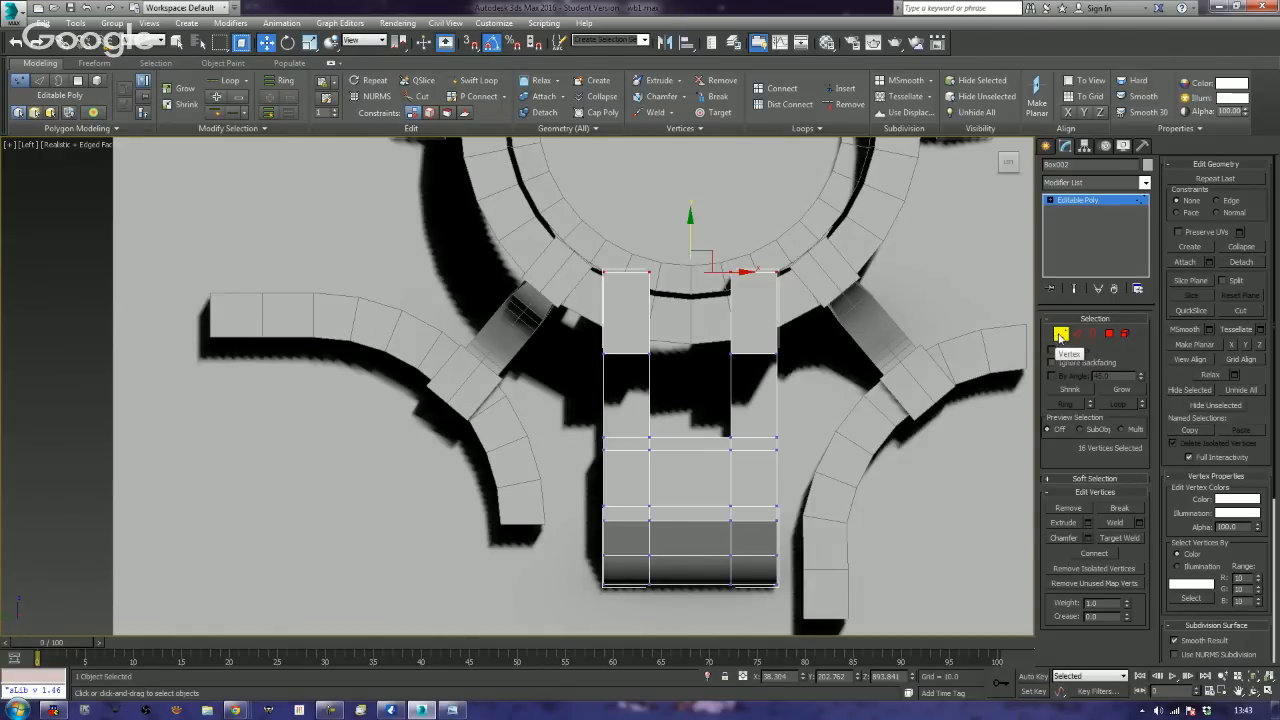
click(1061, 336)
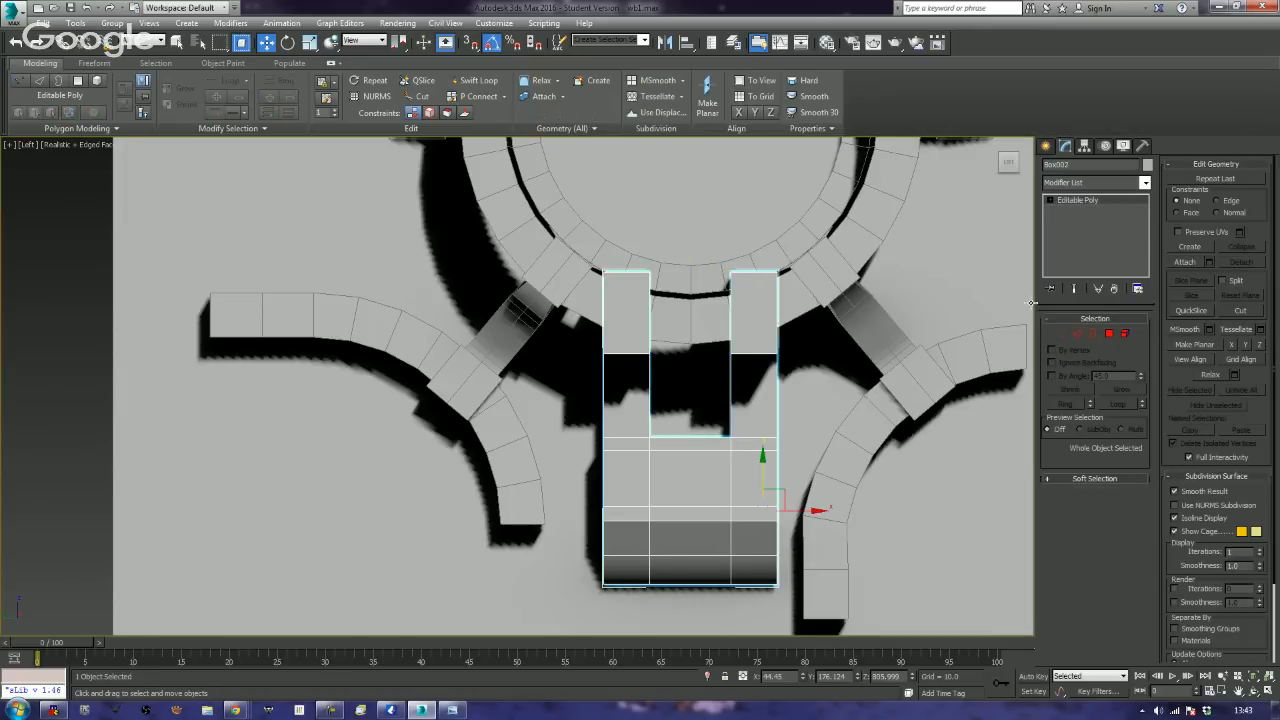
- Add a vertical edge loop near the outer side of each post with Swift Loop
click(472, 80)
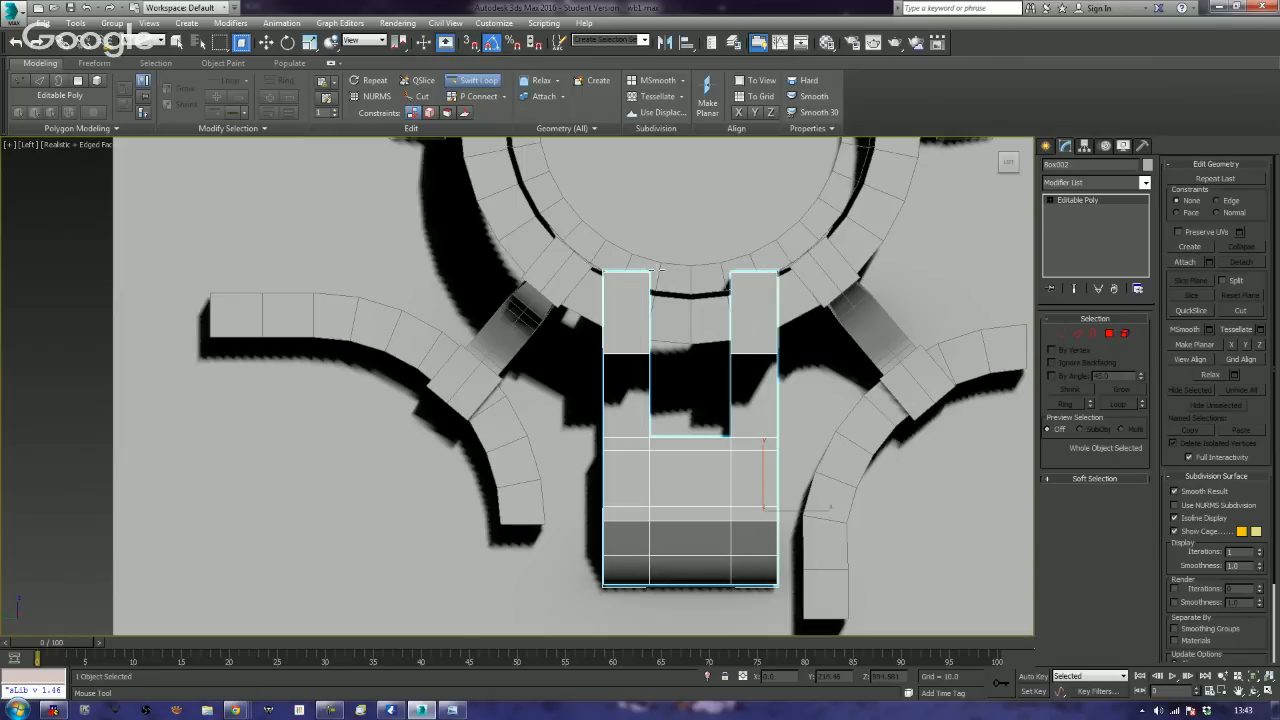
key(w)
scroll(630, 426, up, 4)
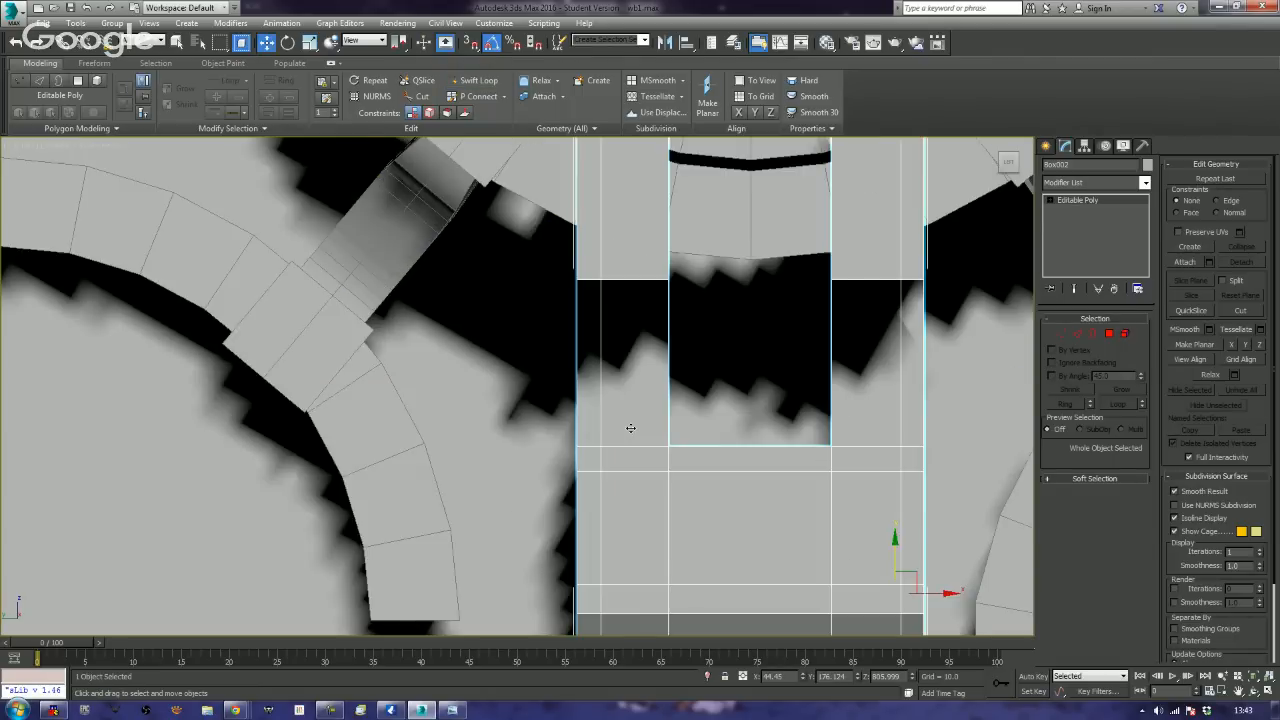
scroll(629, 429, down, 2)
middle_drag(724, 291, 720, 309)
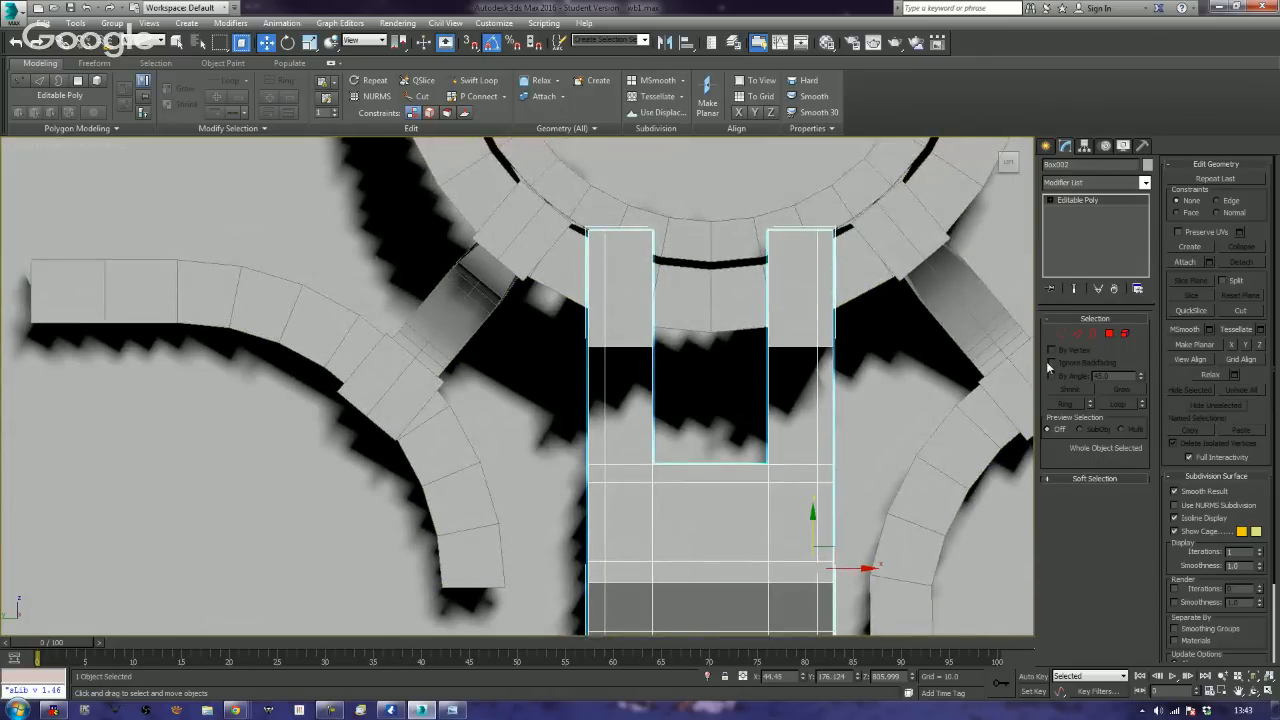
- Lower the inner top vertices of both arms so their upper faces slope down toward the gap between them
click(1061, 333)
drag(651, 200, 780, 263)
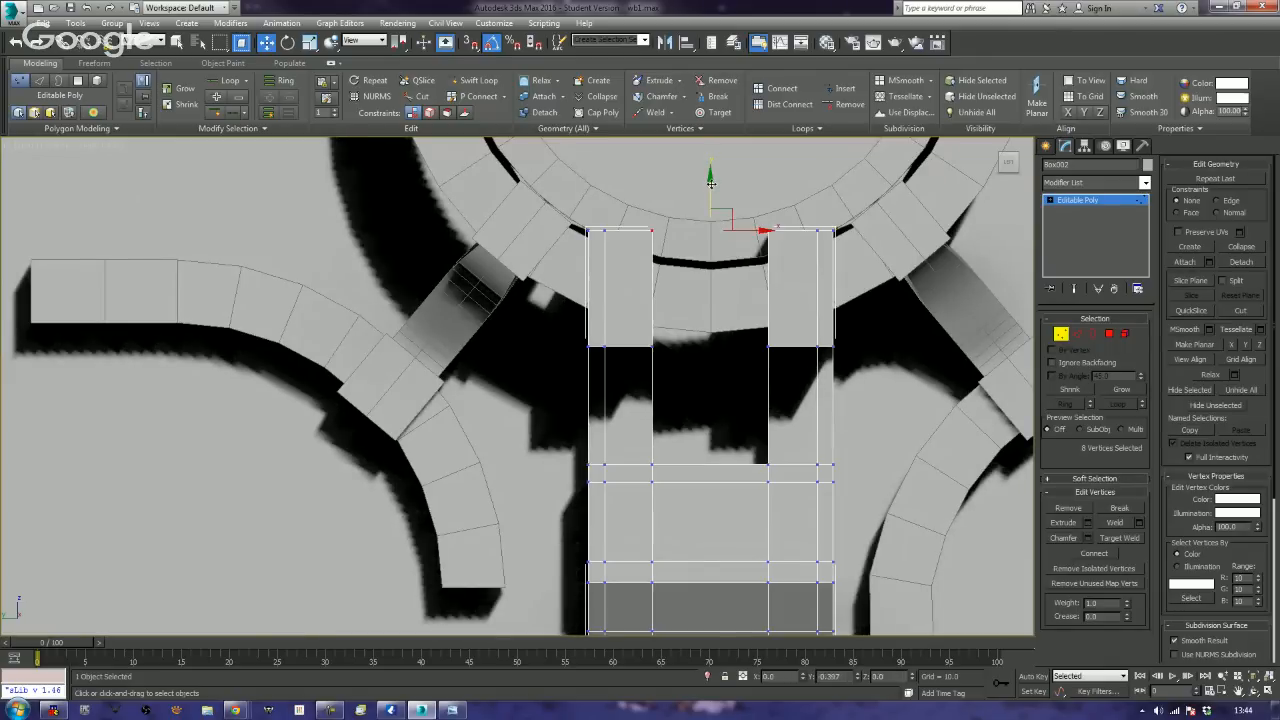
drag(710, 182, 725, 207)
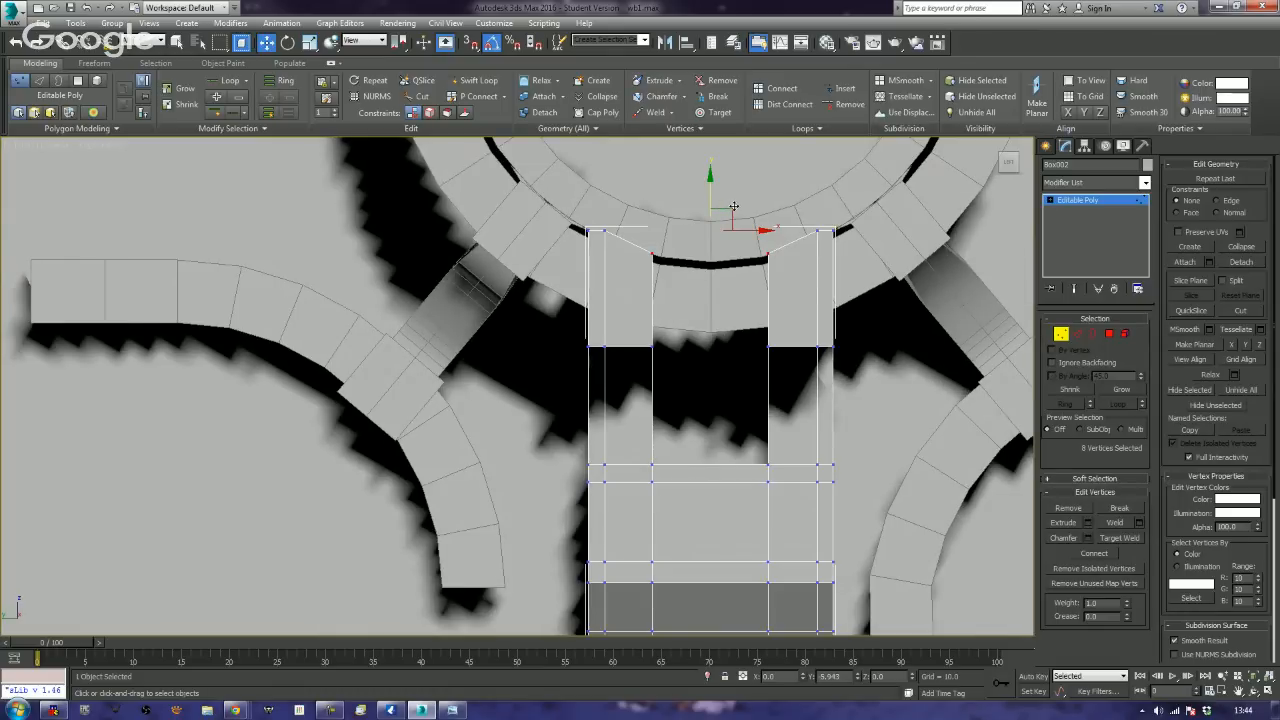
drag(733, 206, 743, 252)
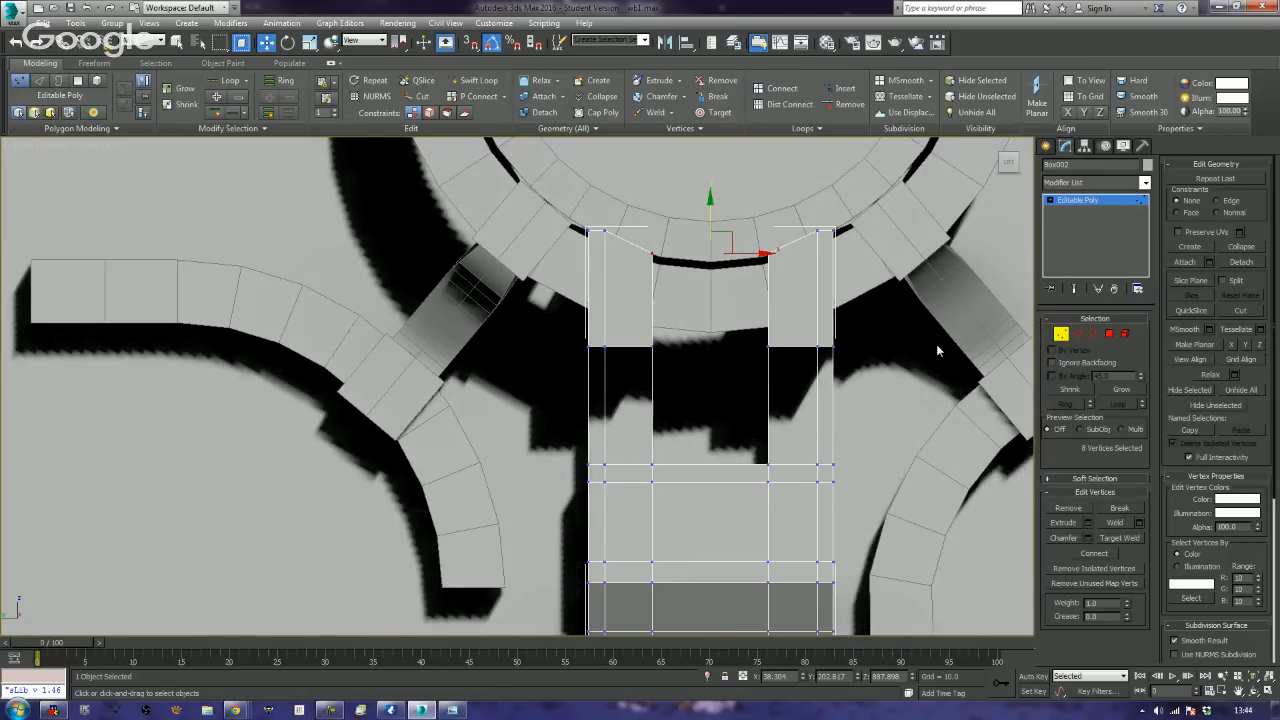
- Select the lower front edges of both forward arms and raise them level with the ring's lower edge
alt+middle_drag(936, 344, 813, 395)
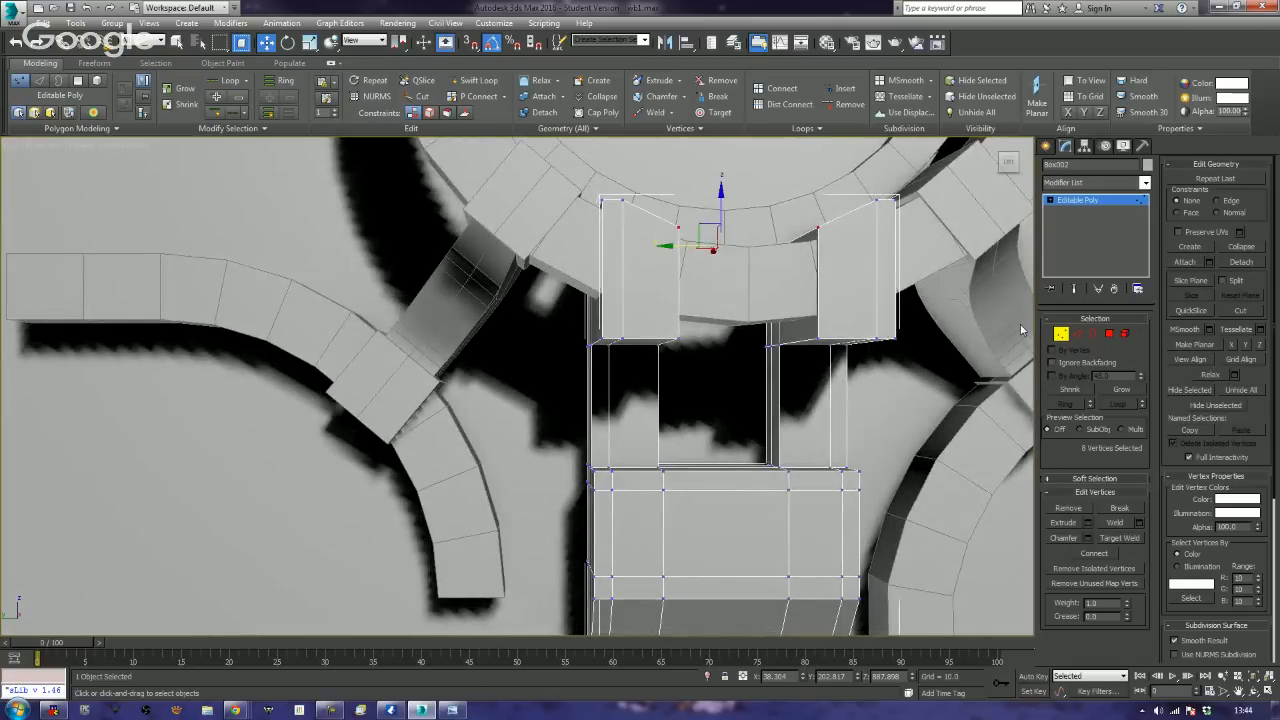
click(1085, 334)
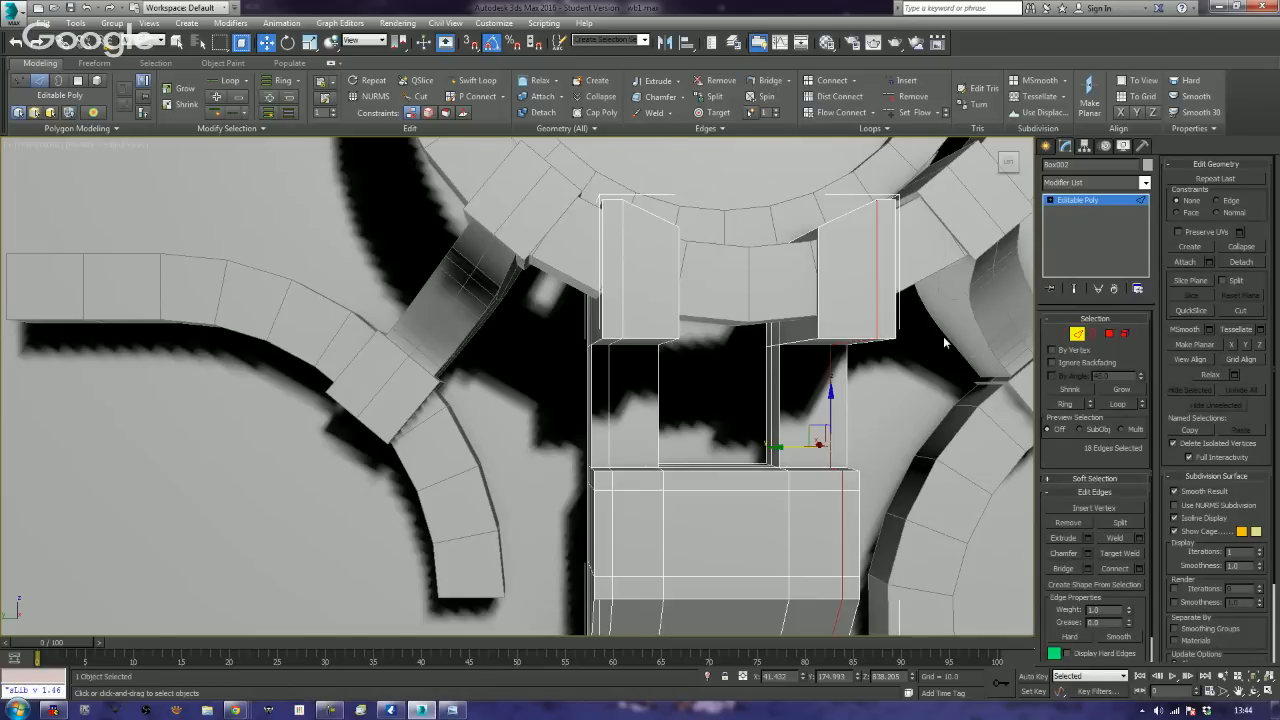
click(886, 338)
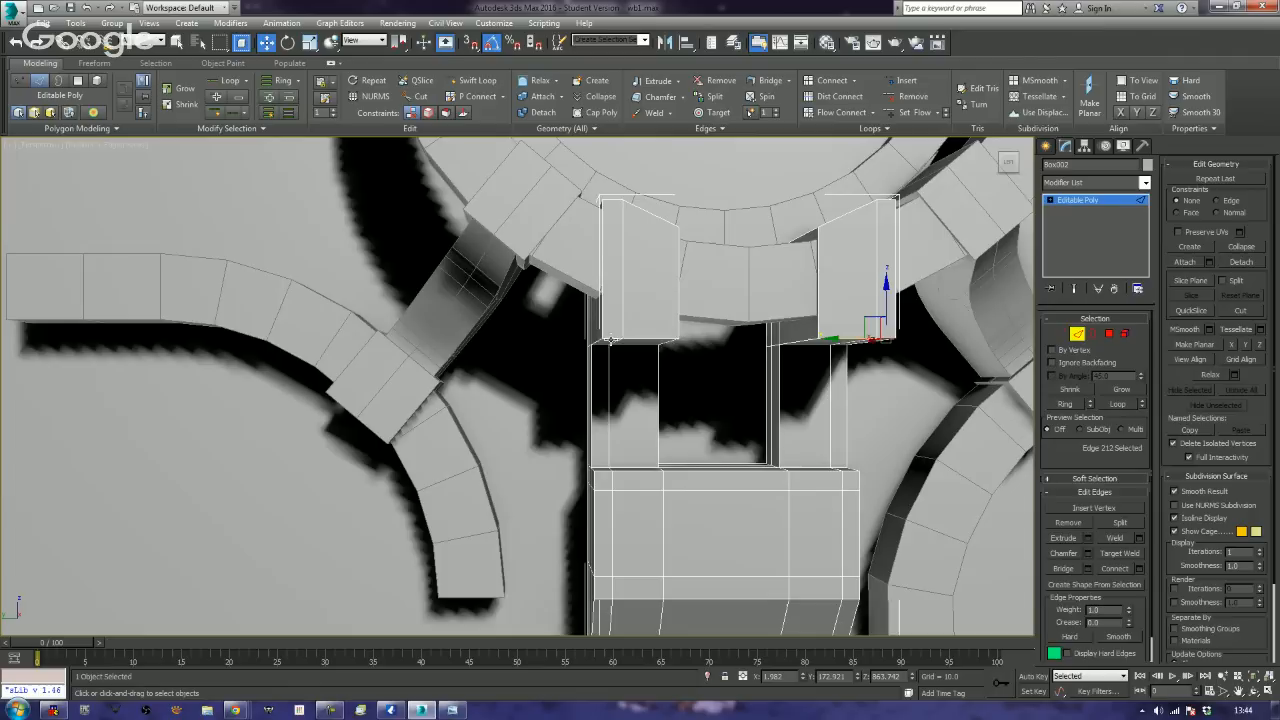
ctrl+click(612, 338)
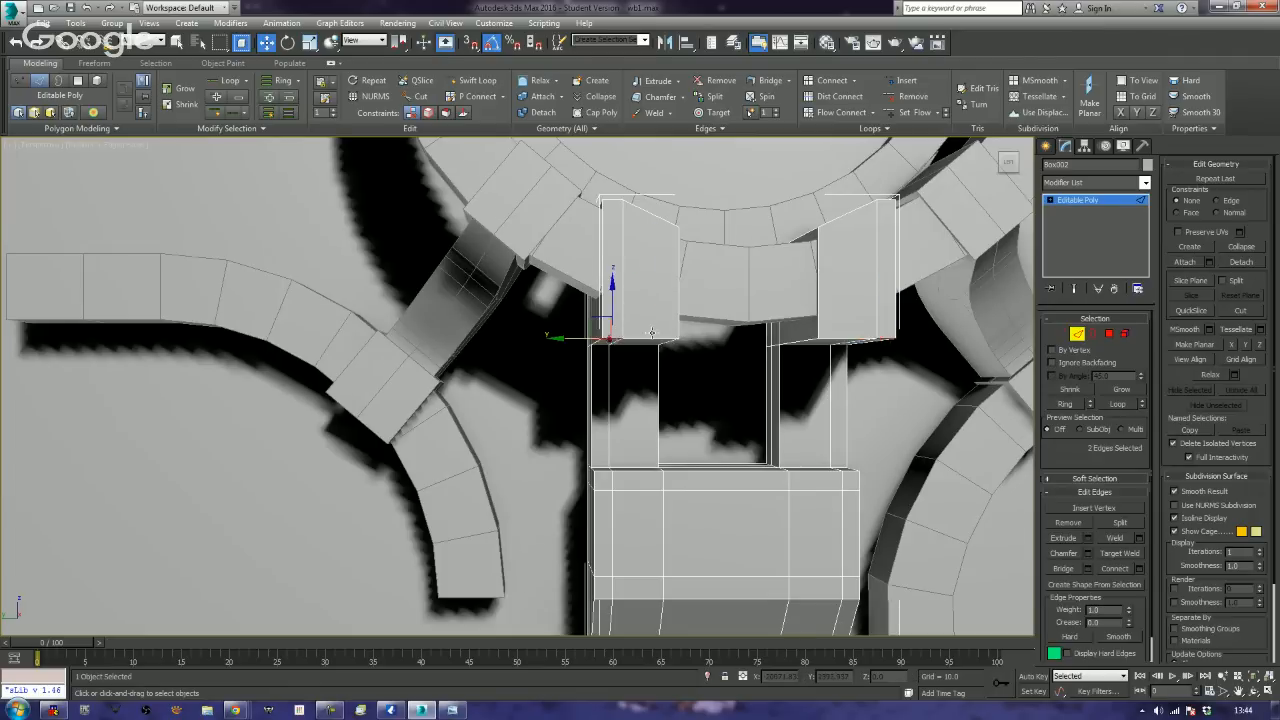
ctrl+click(651, 334)
key(ctrl+z)
ctrl+click(653, 339)
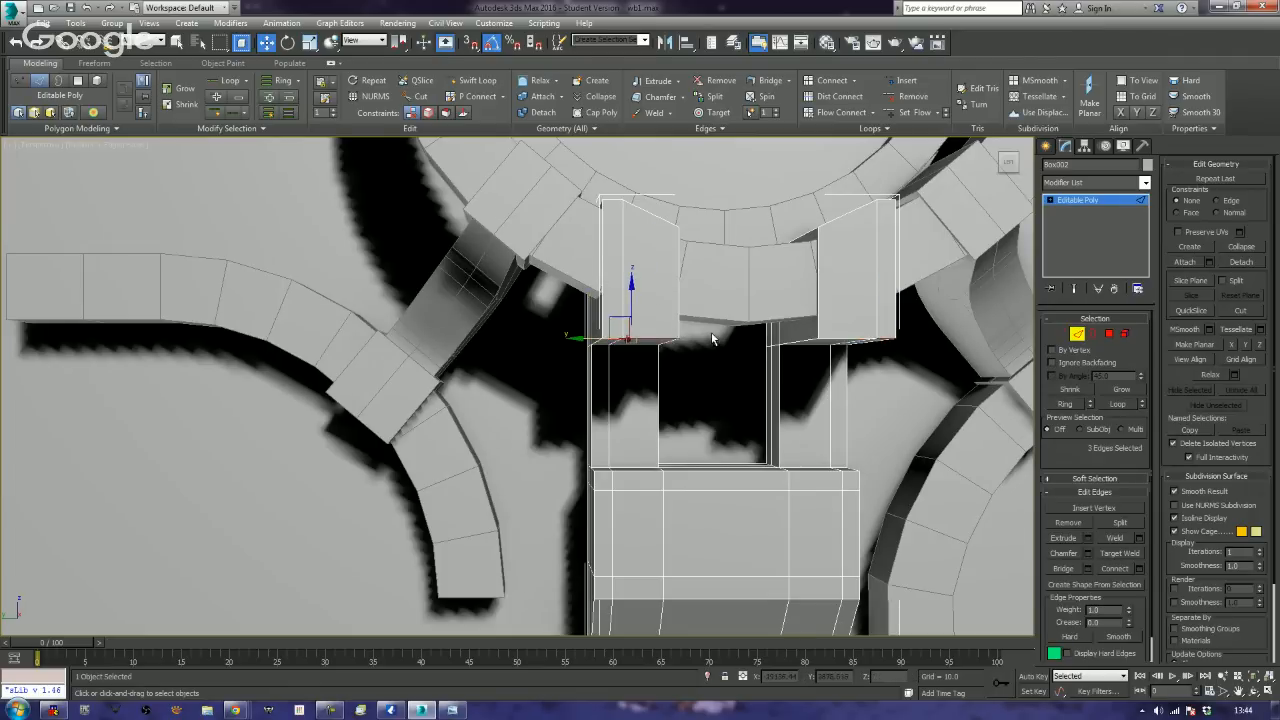
ctrl+click(851, 339)
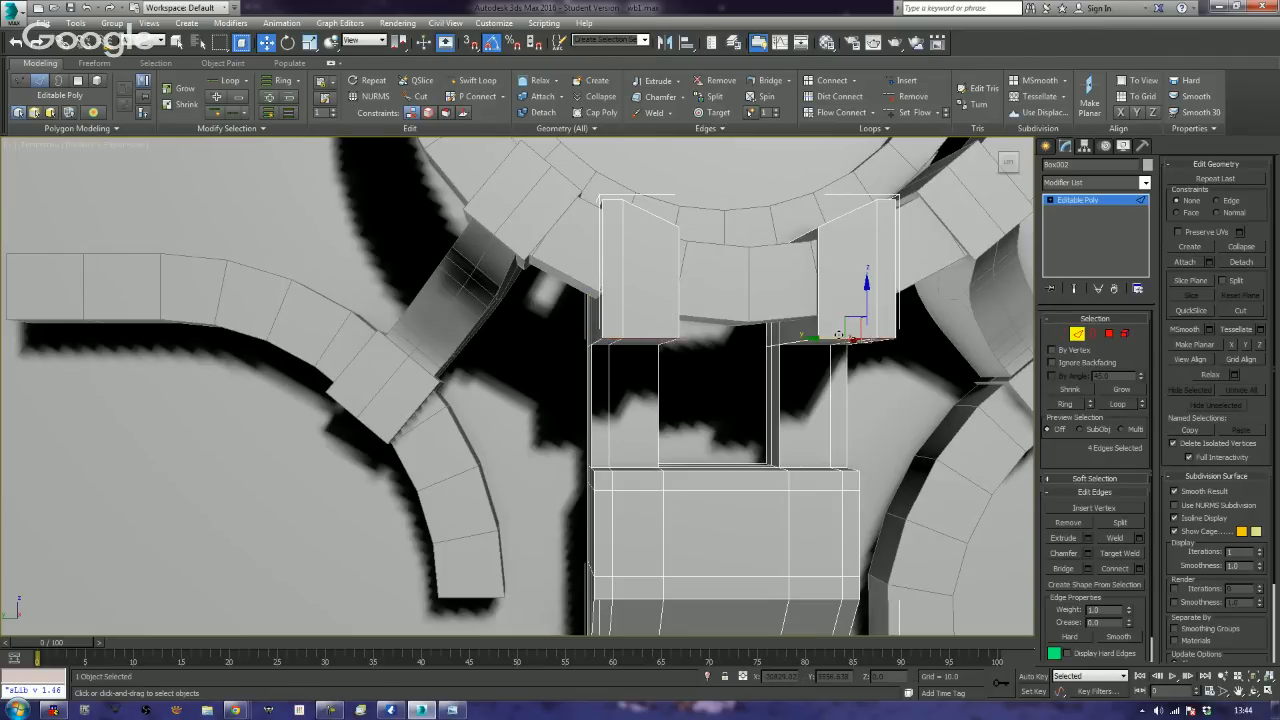
key(t)
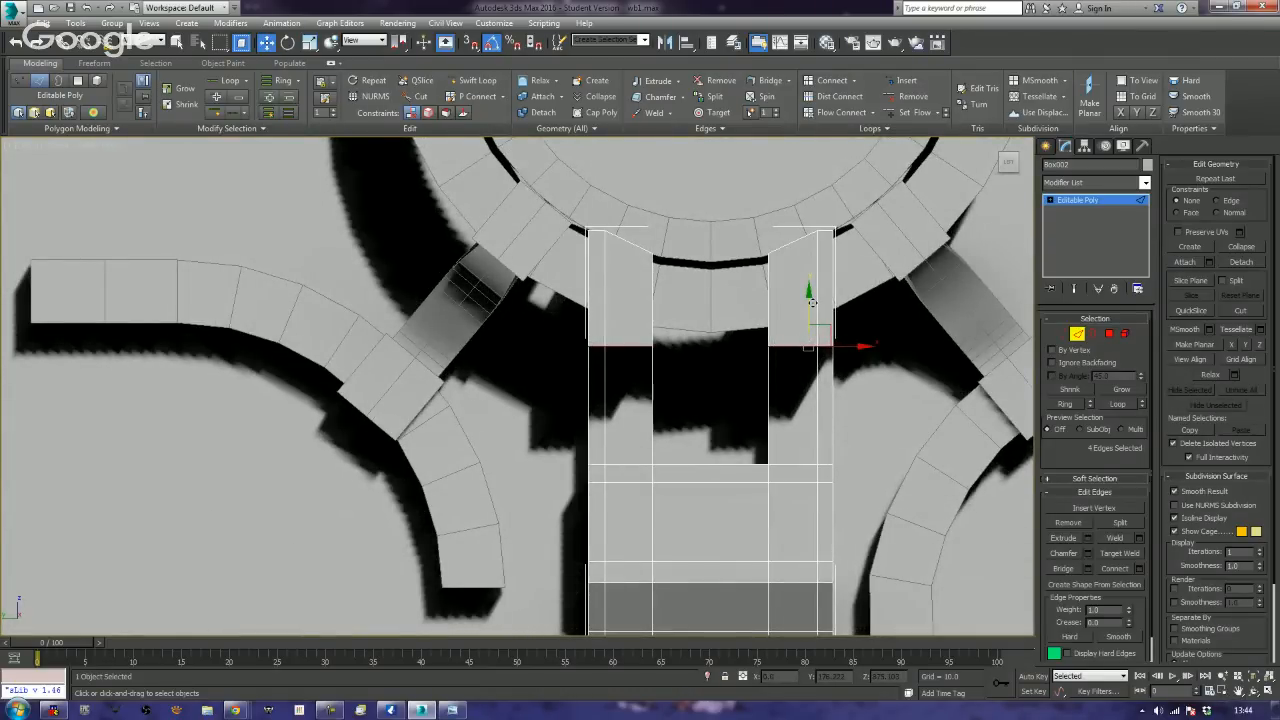
drag(812, 296, 817, 286)
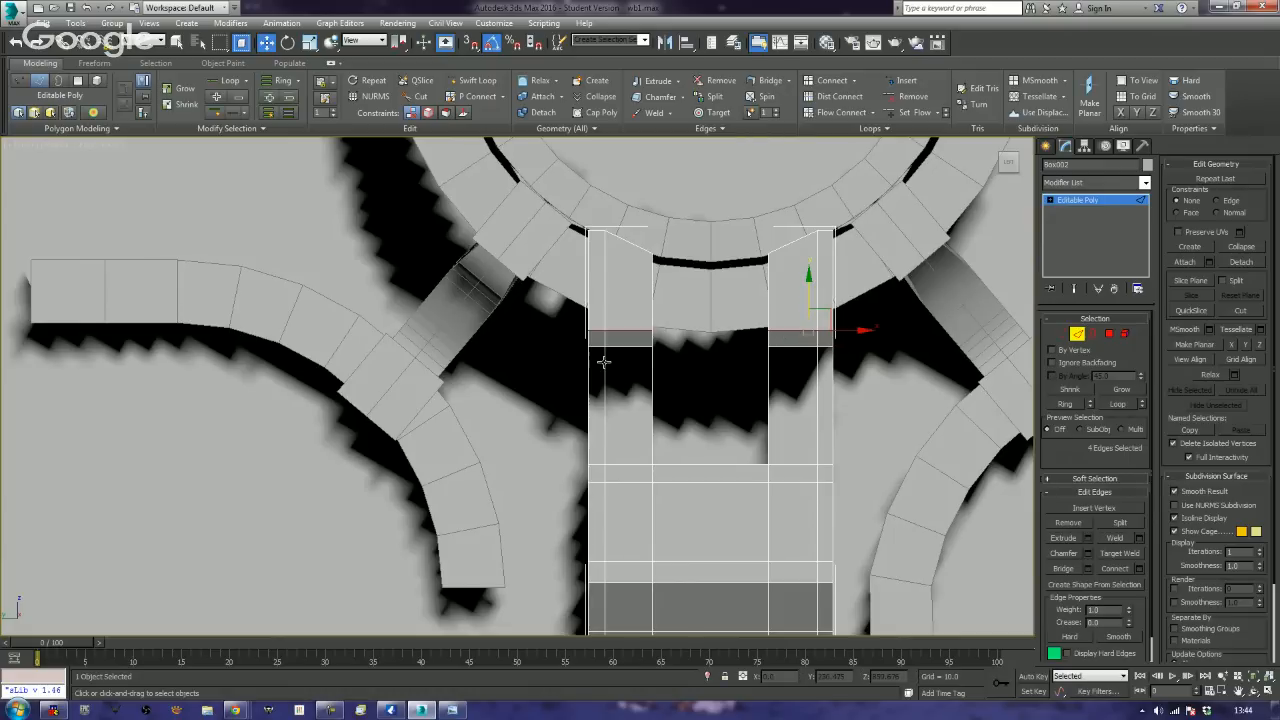
- Lower the edges where both arms' undersides meet the posts so the undersides slope down toward the posts
click(599, 341)
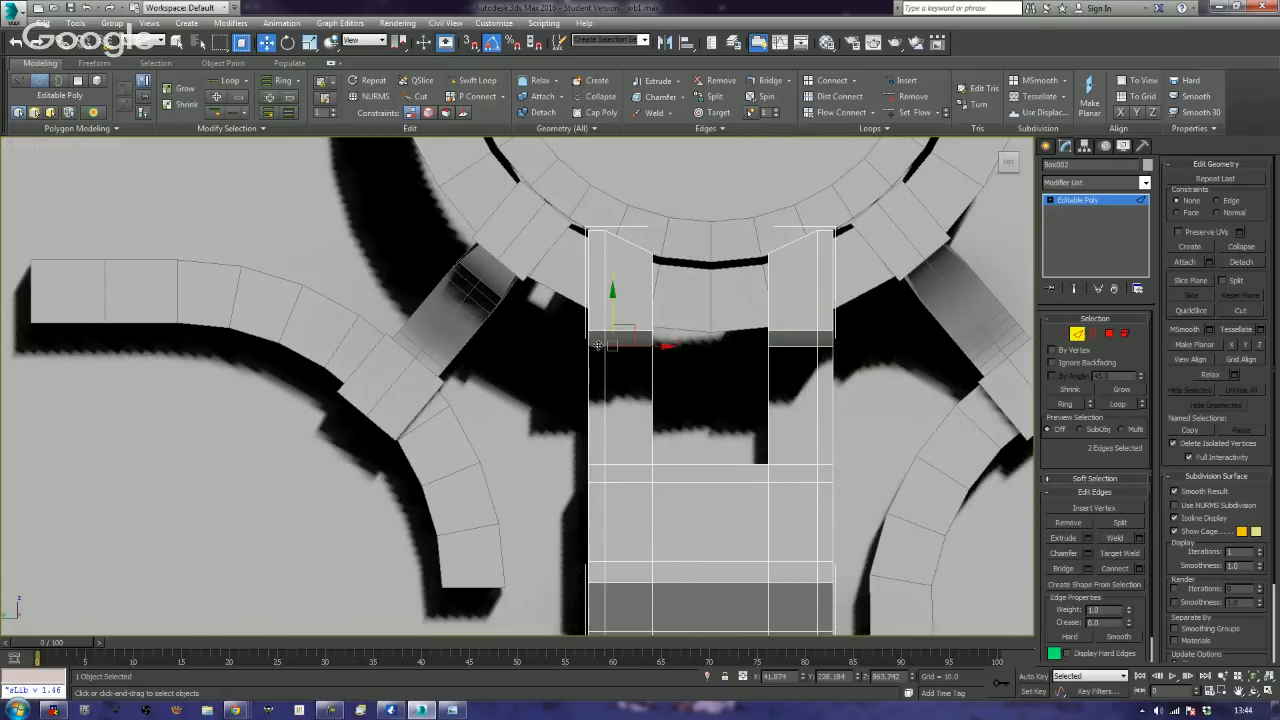
ctrl+click(795, 346)
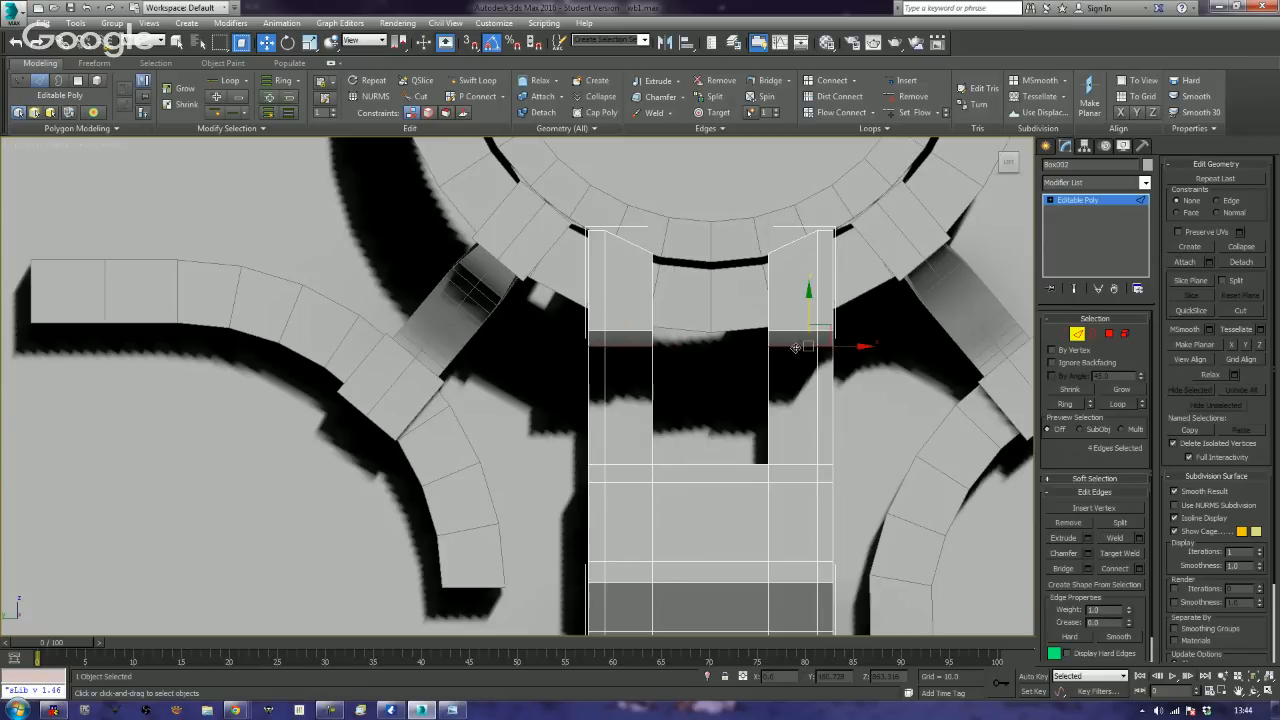
drag(806, 305, 812, 357)
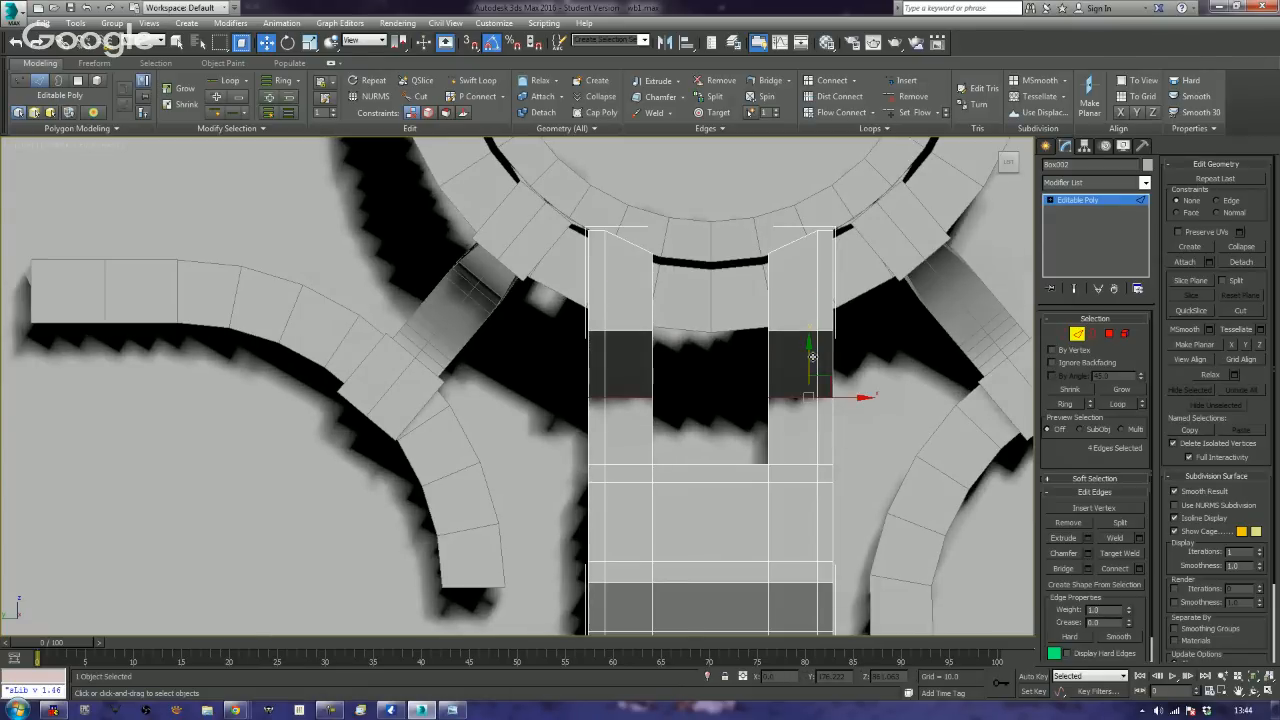
alt+middle_drag(812, 357, 580, 418)
key(ctrl+z)
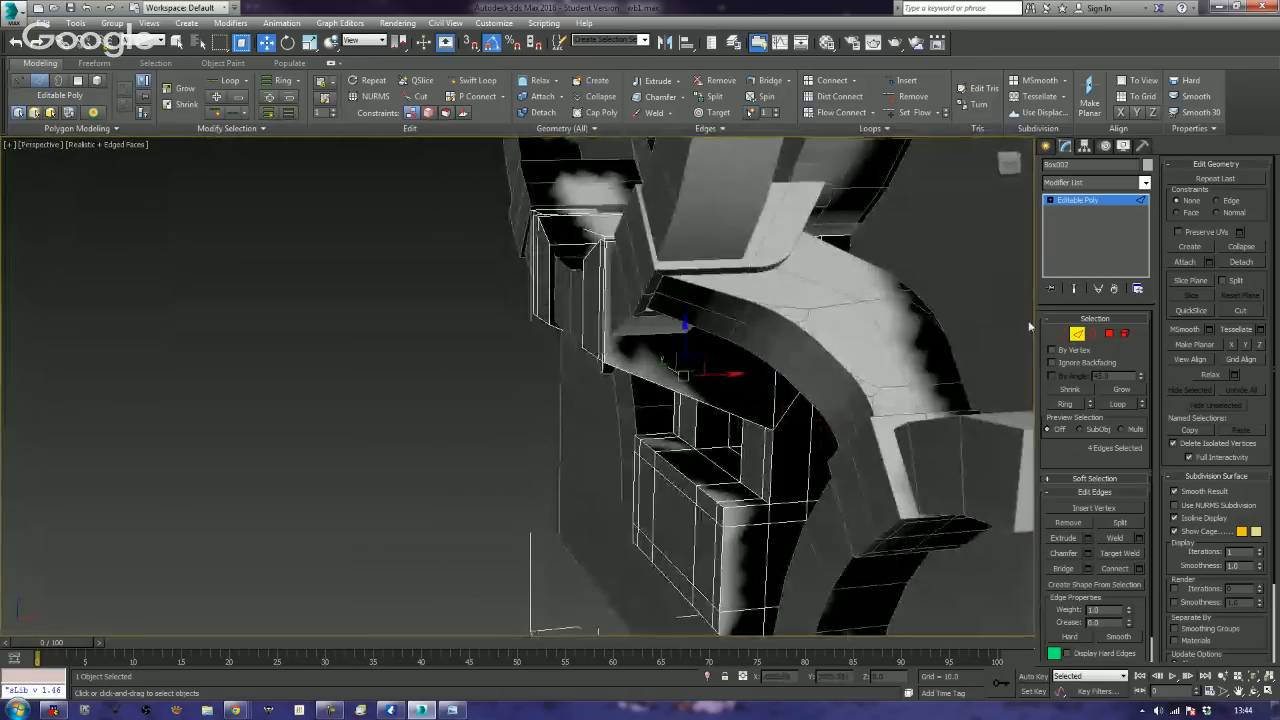
- Leave edge editing and isolate the bracket from the rest of the robot
click(1070, 334)
right_click(742, 414)
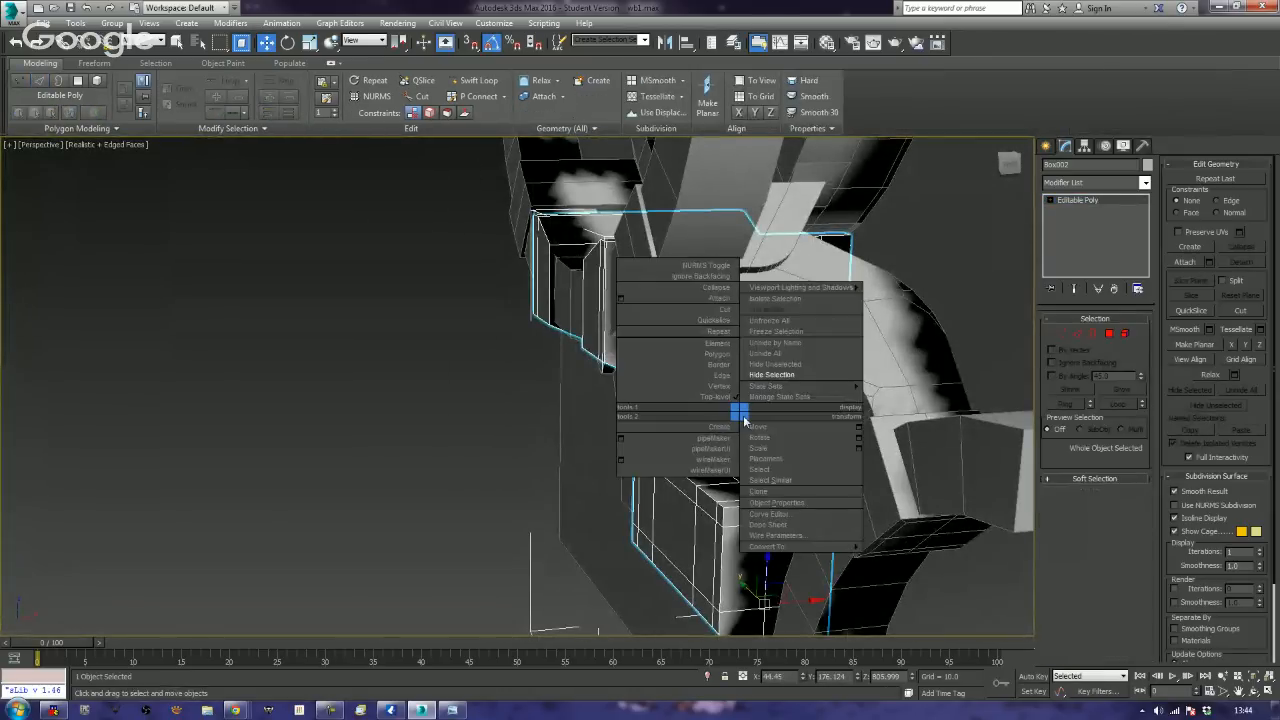
click(807, 311)
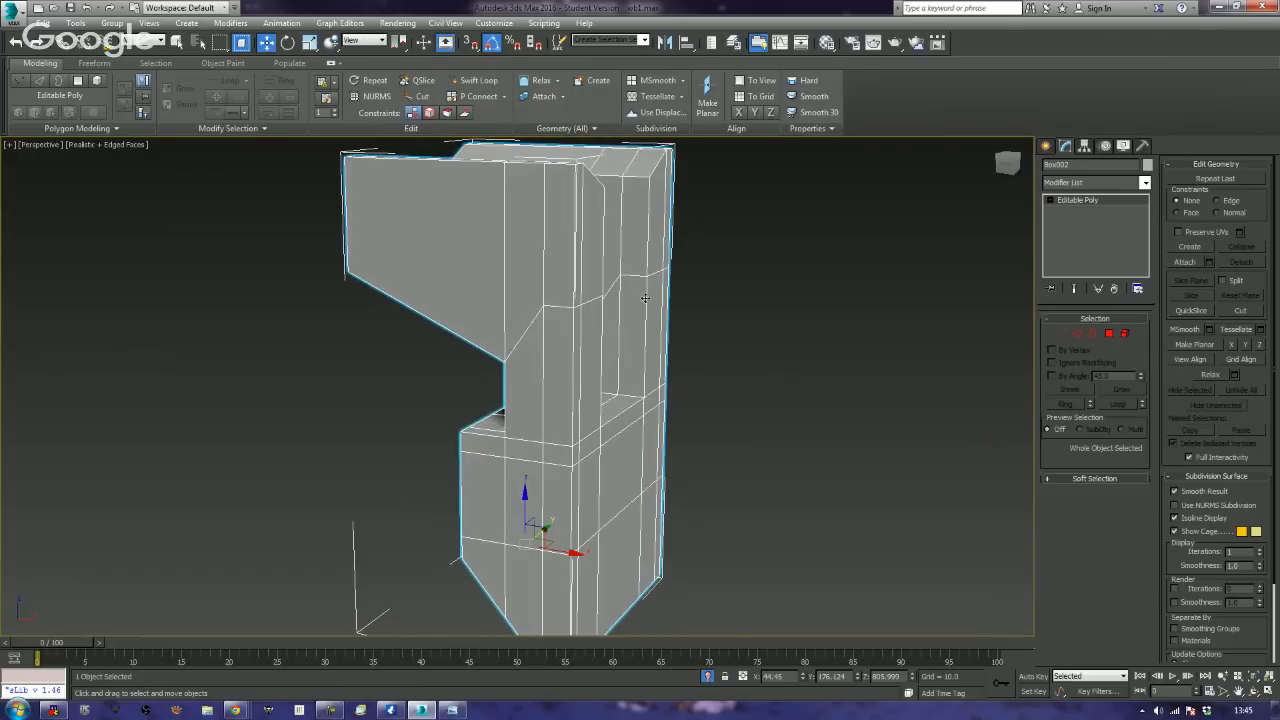
- Select the horizontal edges around the rear of both posts and lower them level with the arms' lowest edges
alt+middle_drag(684, 281, 673, 281)
click(1077, 333)
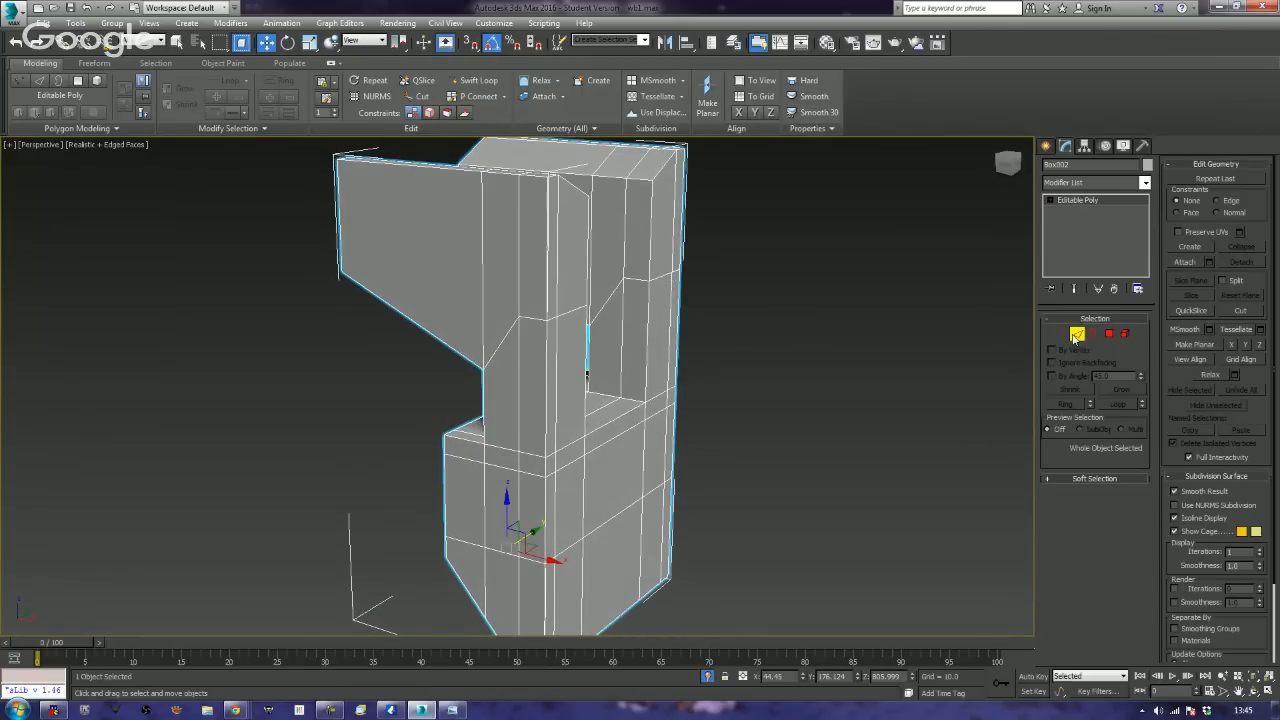
double_click(575, 310)
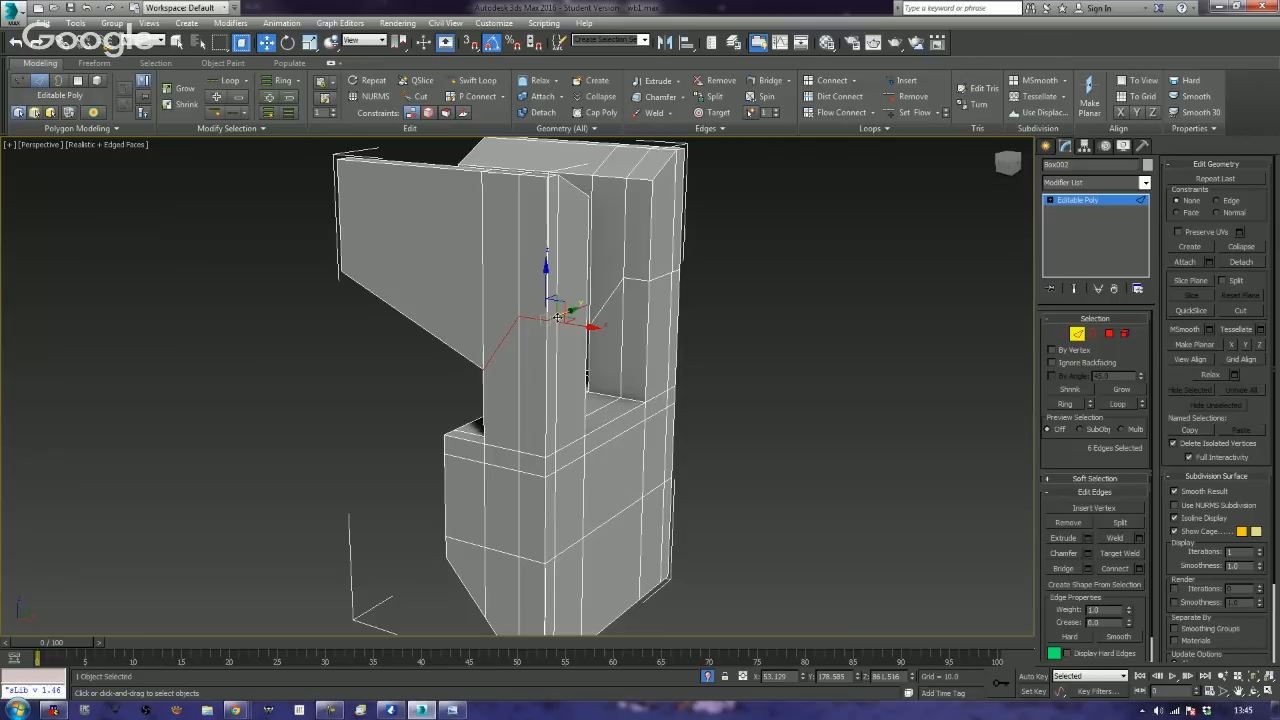
click(558, 316)
ctrl+click(542, 320)
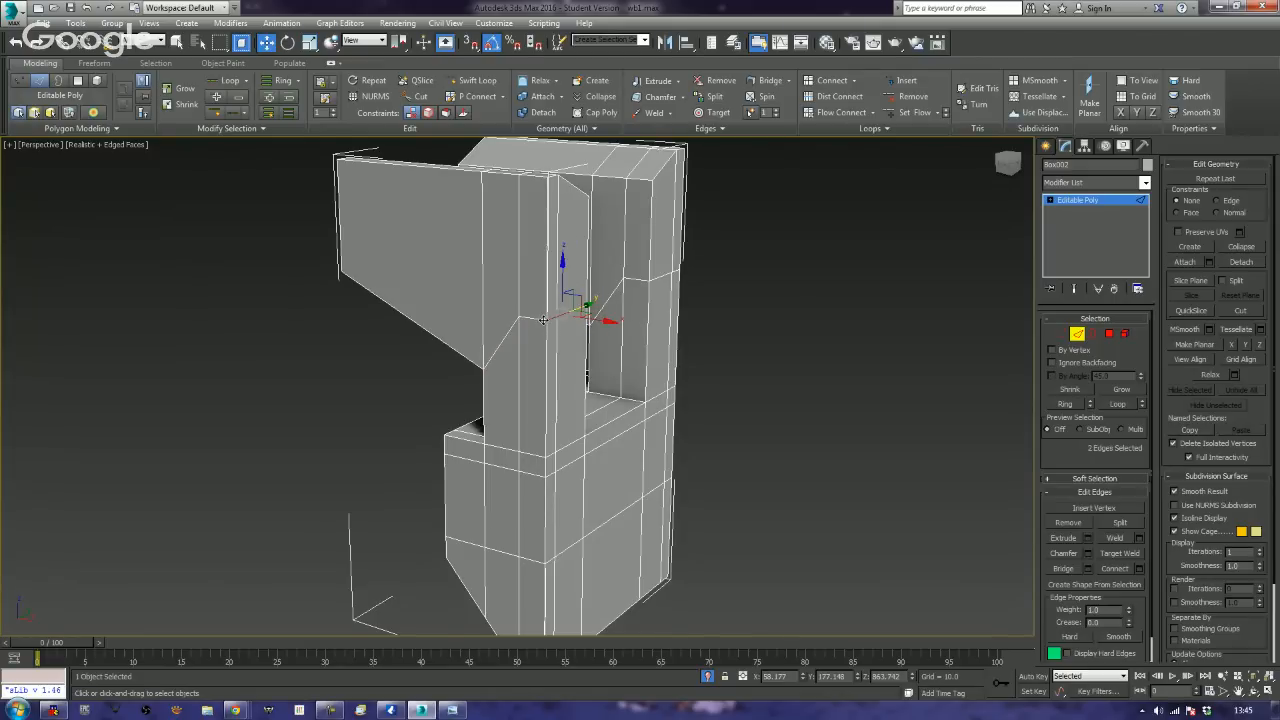
ctrl+click(531, 321)
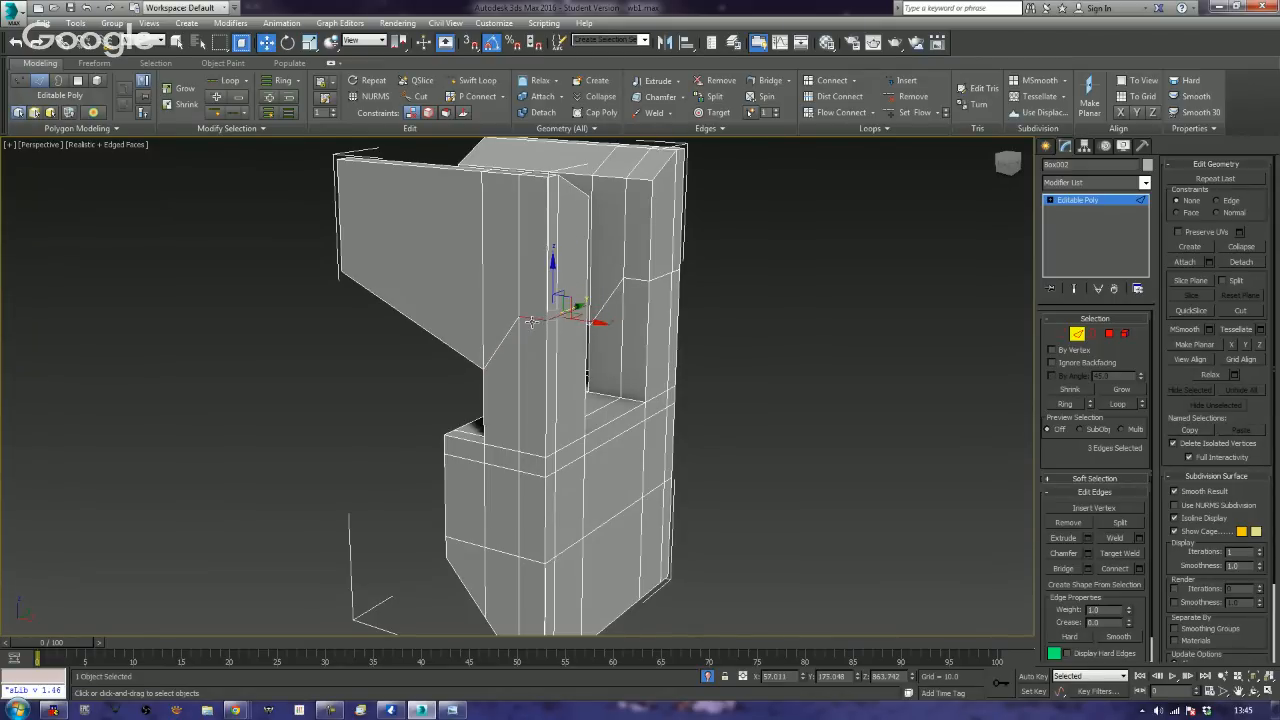
alt+middle_drag(668, 334, 605, 322)
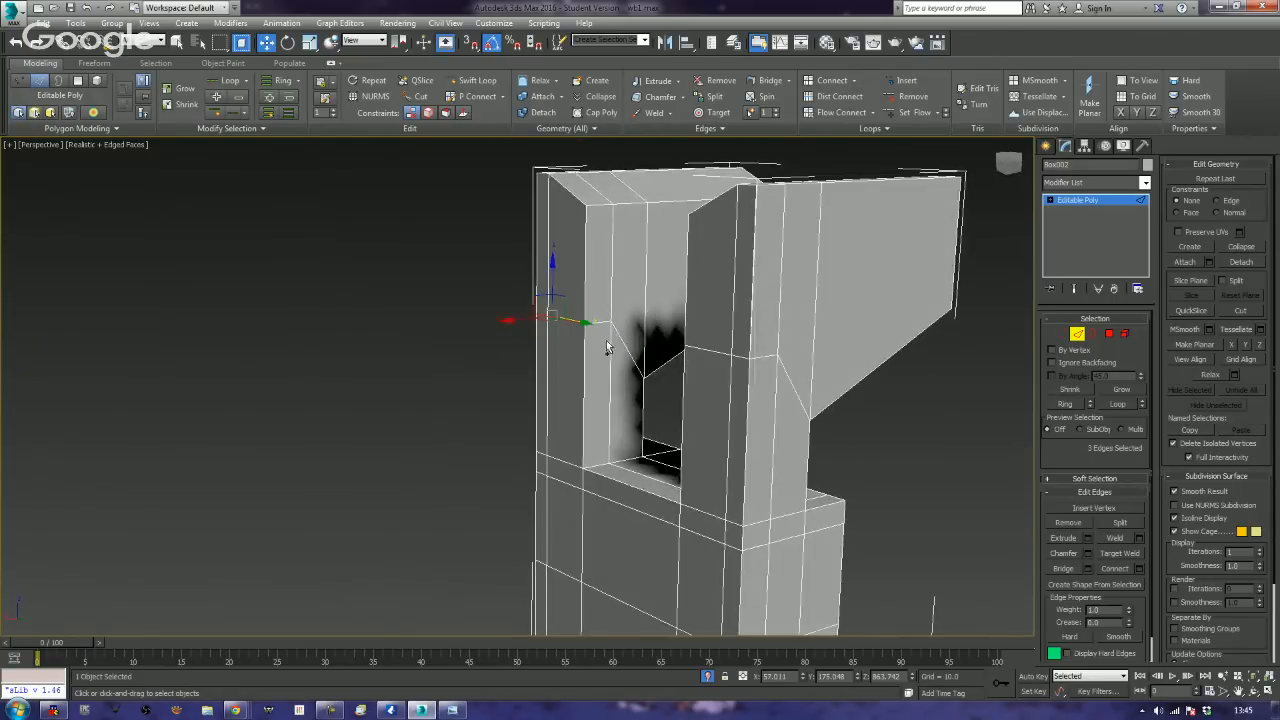
ctrl+click(760, 352)
ctrl+click(688, 350)
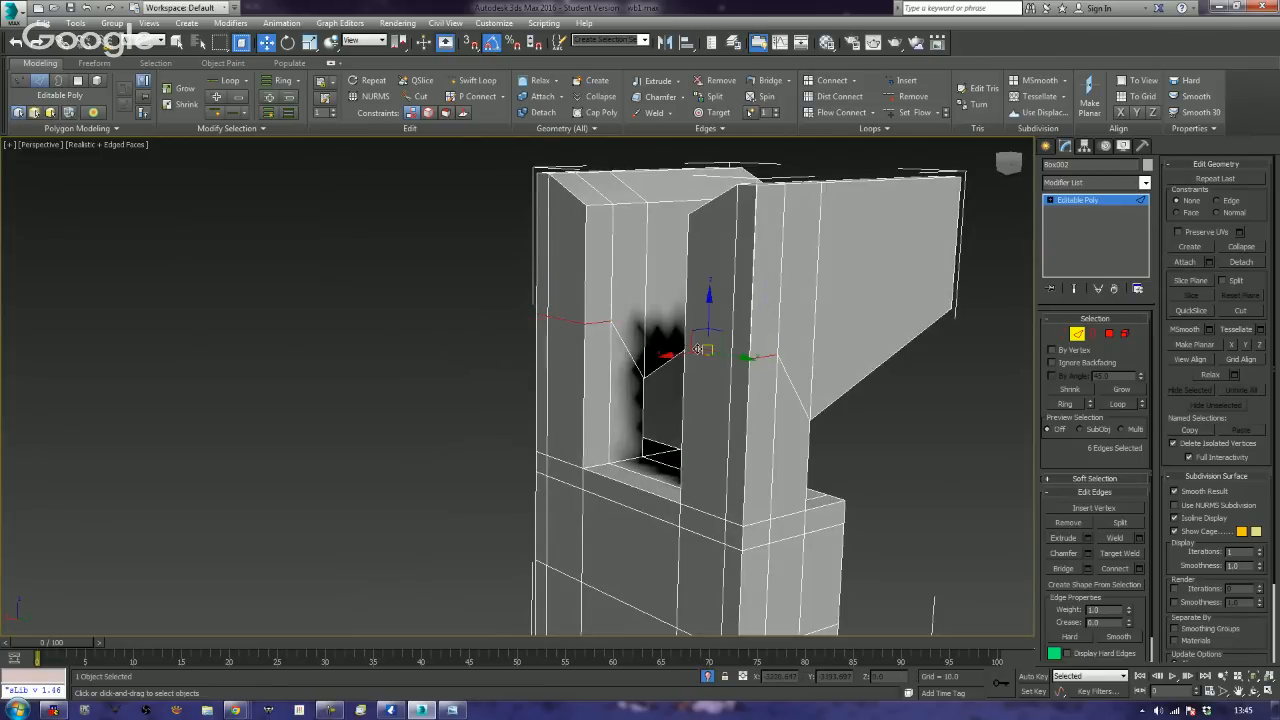
ctrl+click(741, 356)
alt+middle_drag(615, 365, 743, 390)
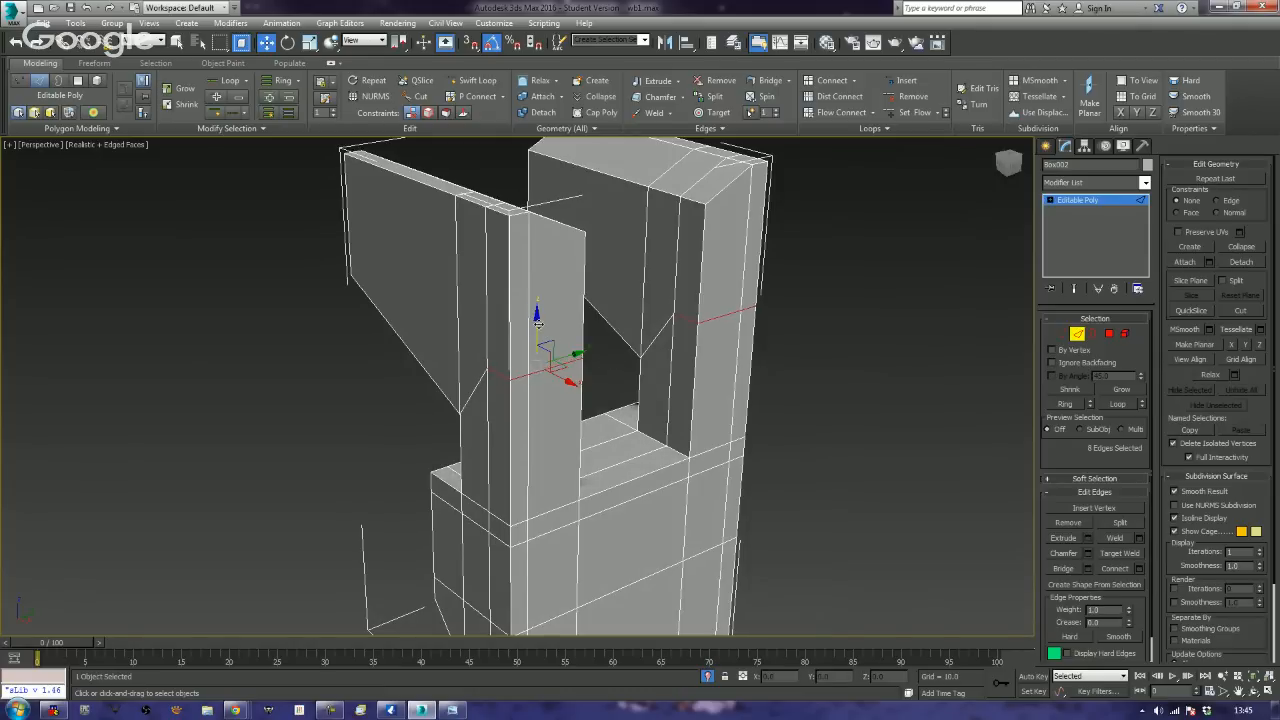
drag(545, 332, 551, 386)
alt+middle_drag(551, 386, 575, 360)
click(574, 351)
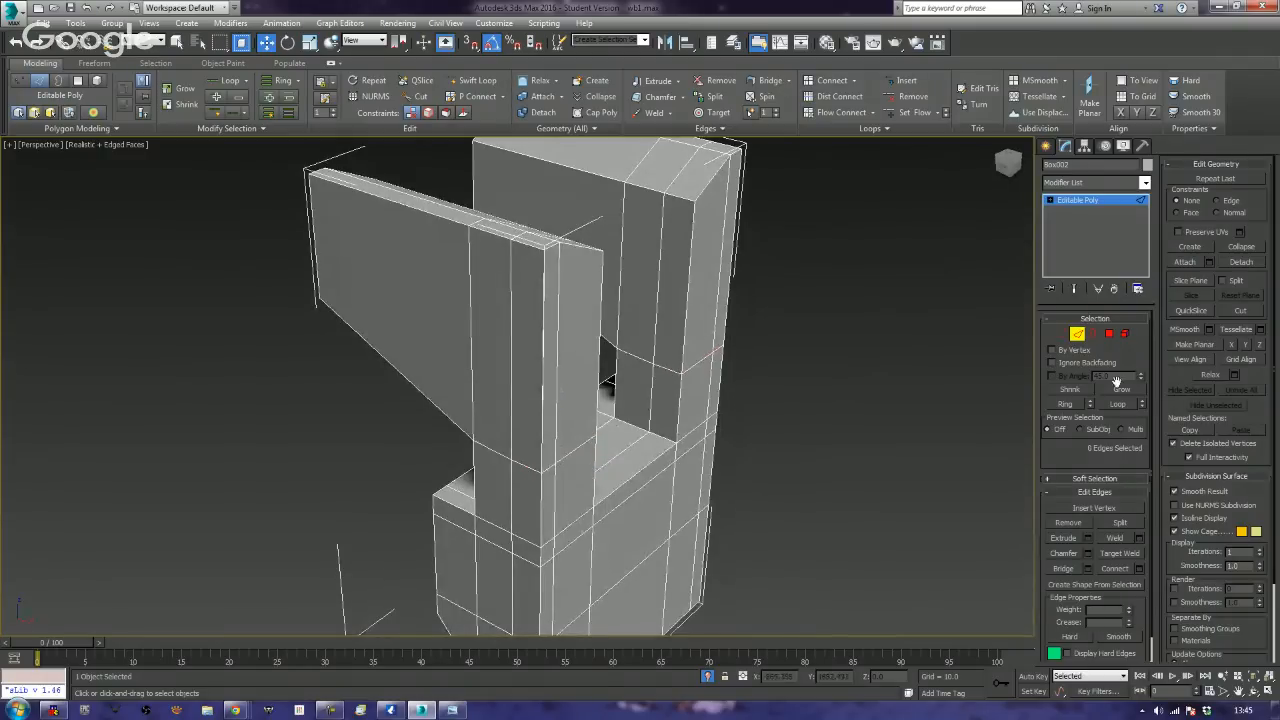
- Select the upper rear polygons of both posts and push them forward toward the arms
click(1110, 336)
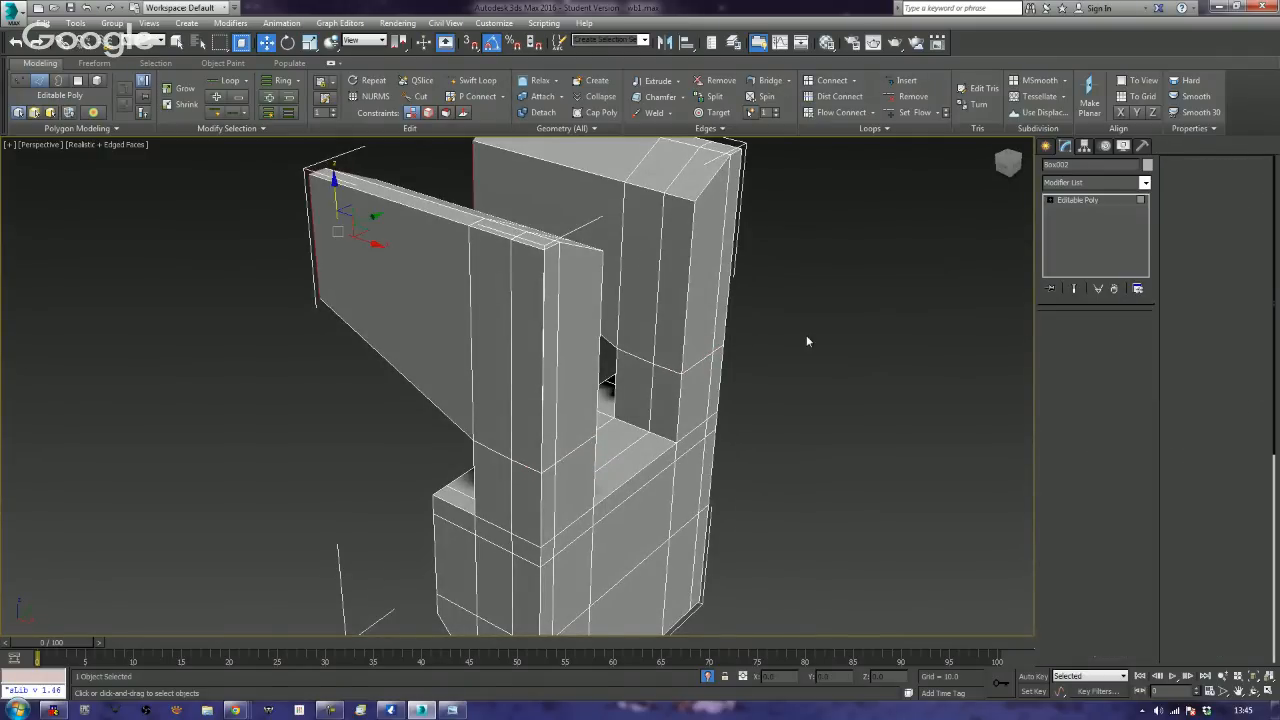
click(582, 350)
ctrl+click(545, 355)
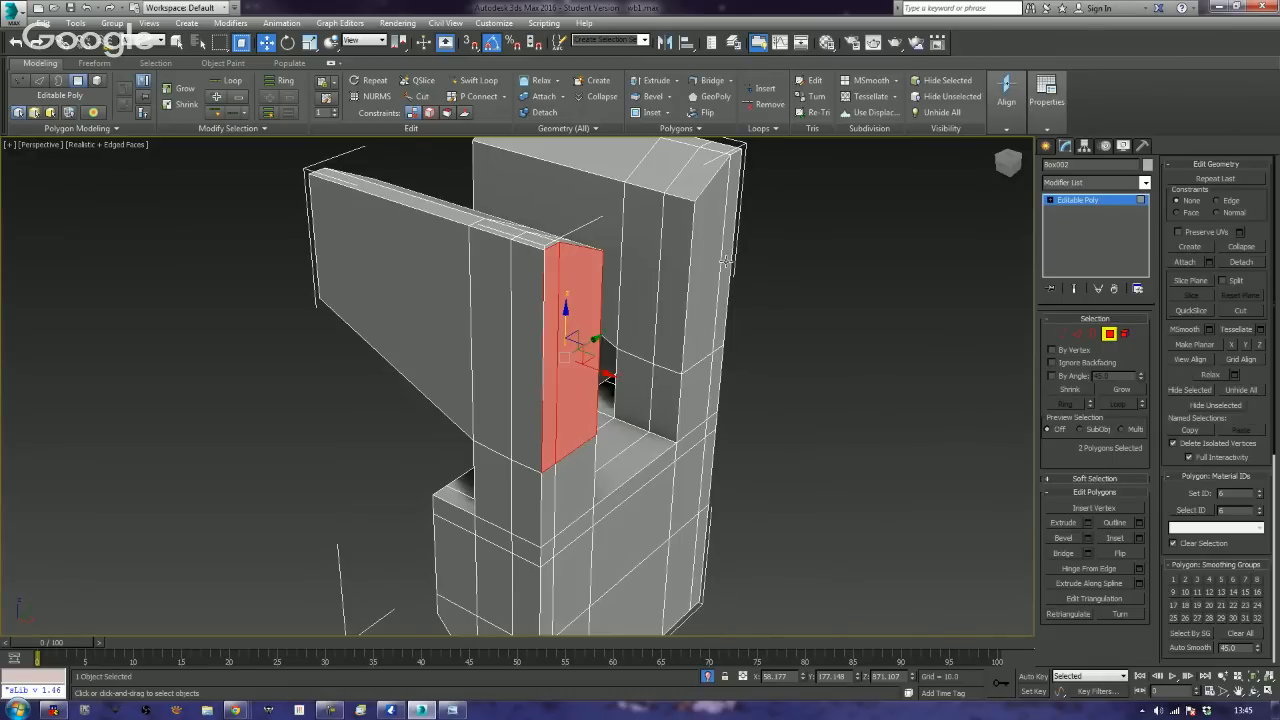
ctrl+click(727, 262)
ctrl+click(713, 268)
drag(606, 376, 550, 366)
- Add the narrow side and top polygons bordering both posts' upper rear faces to the selection and move them all slightly forward
alt+middle_drag(550, 366, 668, 440)
key(z)
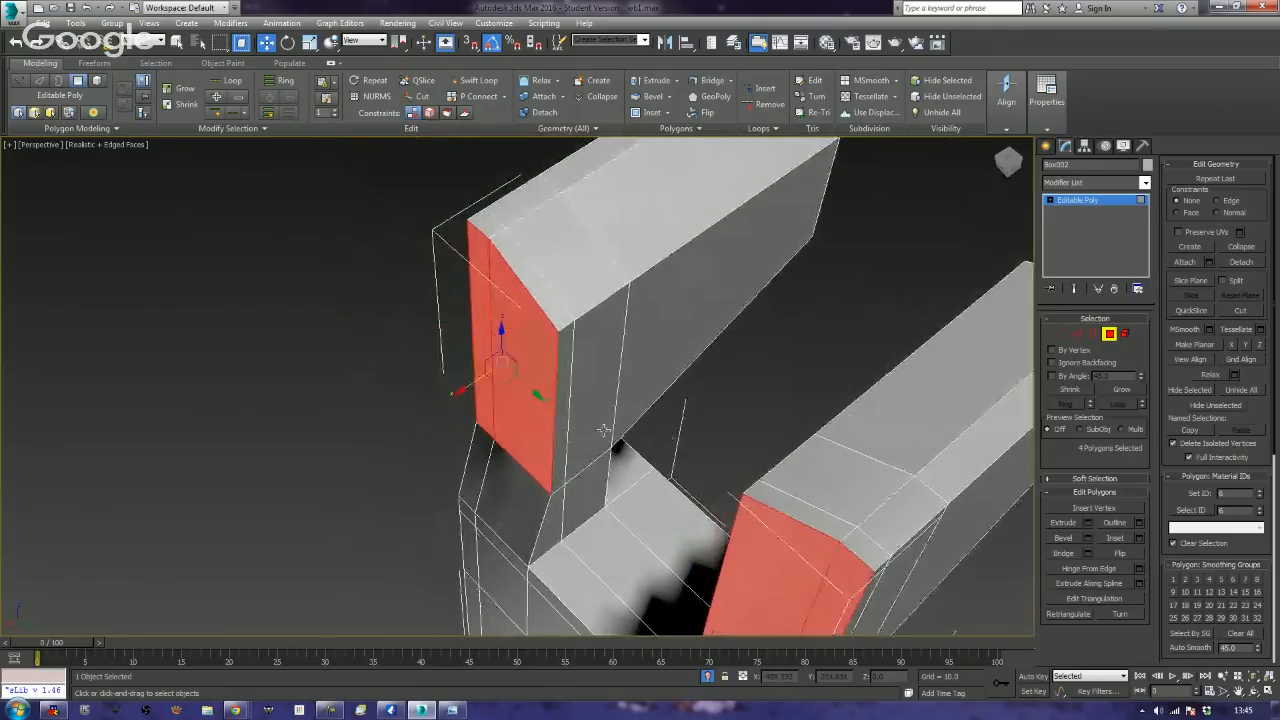
ctrl+click(559, 414)
ctrl+click(541, 291)
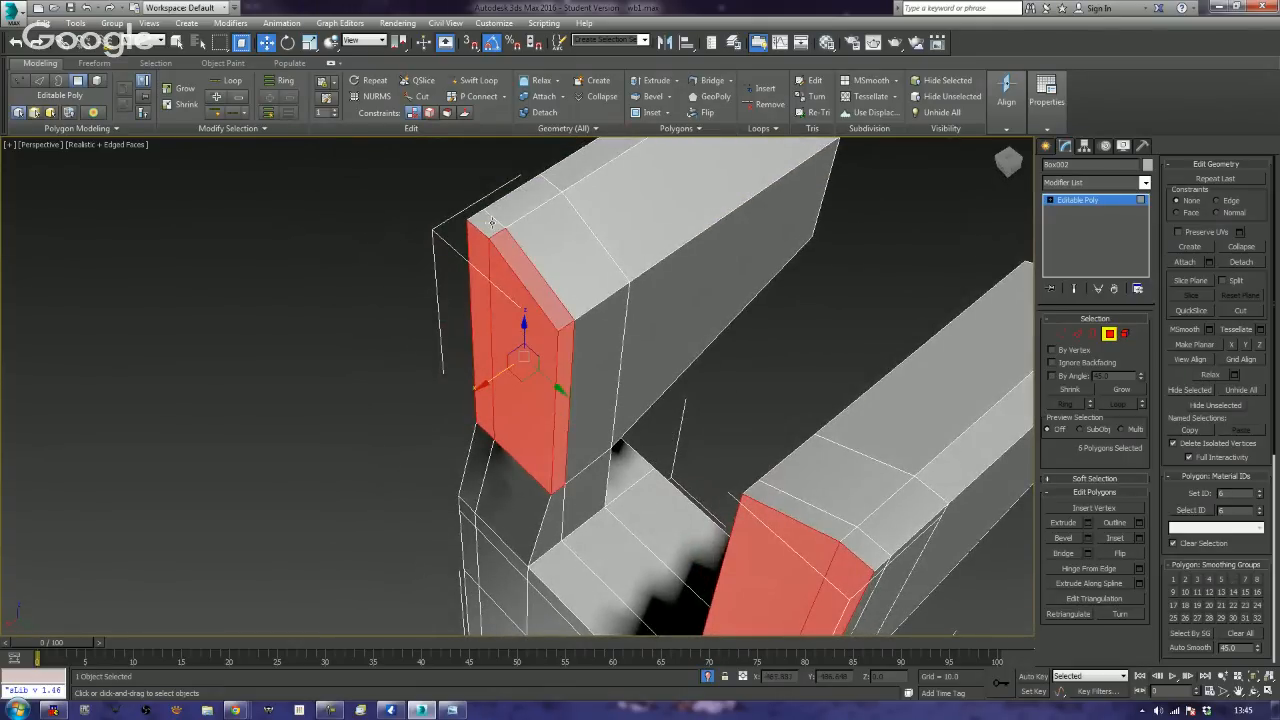
ctrl+click(491, 222)
alt+middle_drag(468, 312, 774, 217)
ctrl+click(644, 372)
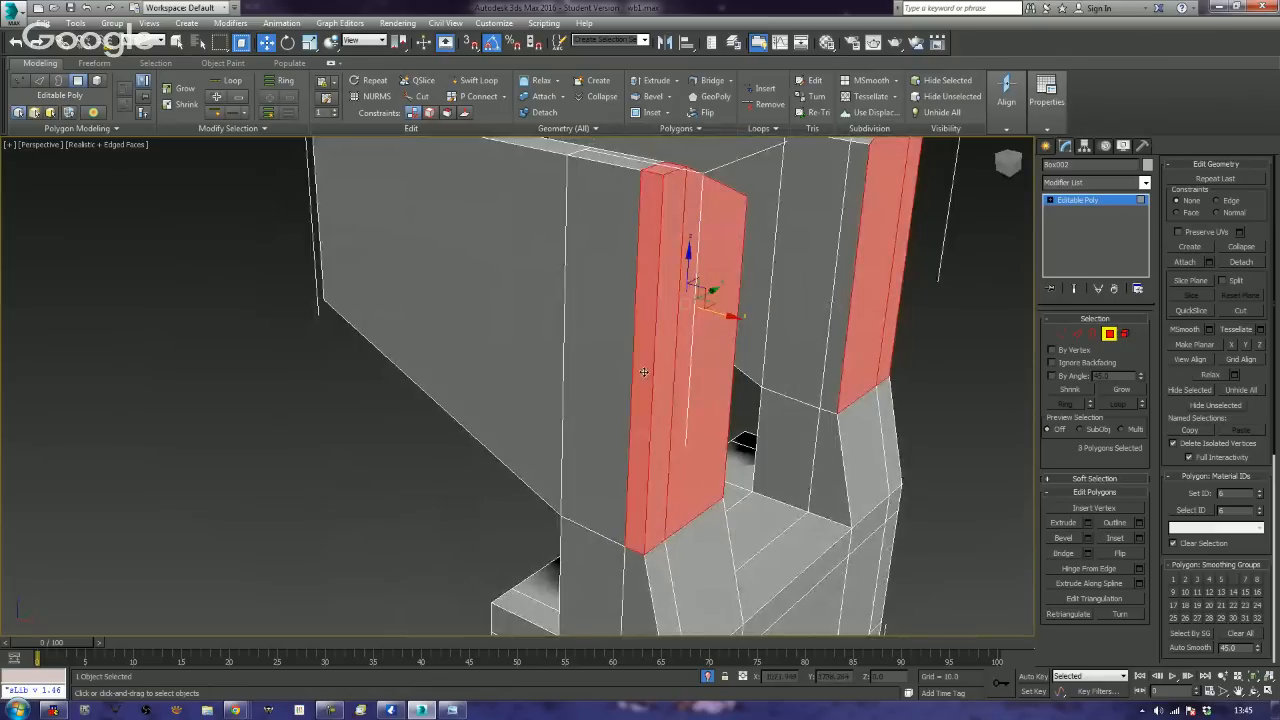
ctrl+click(842, 292)
alt+middle_drag(889, 179, 808, 349)
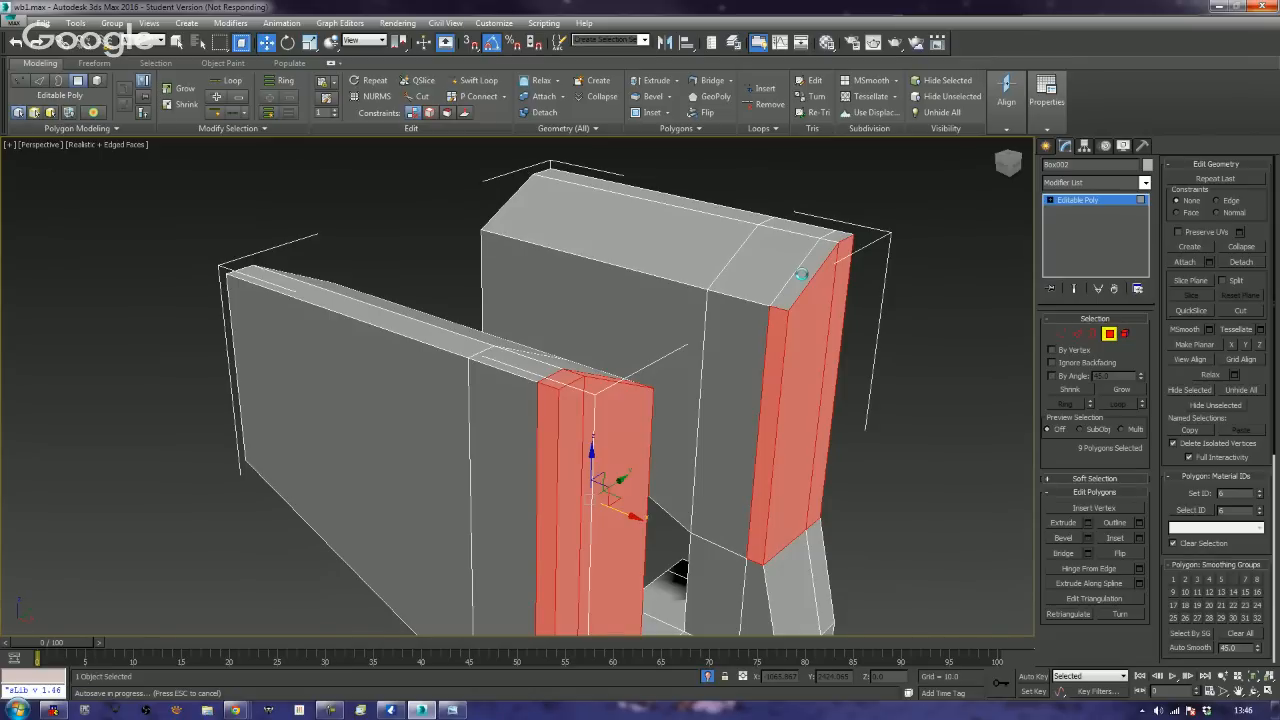
click(802, 274)
key(ctrl+z)
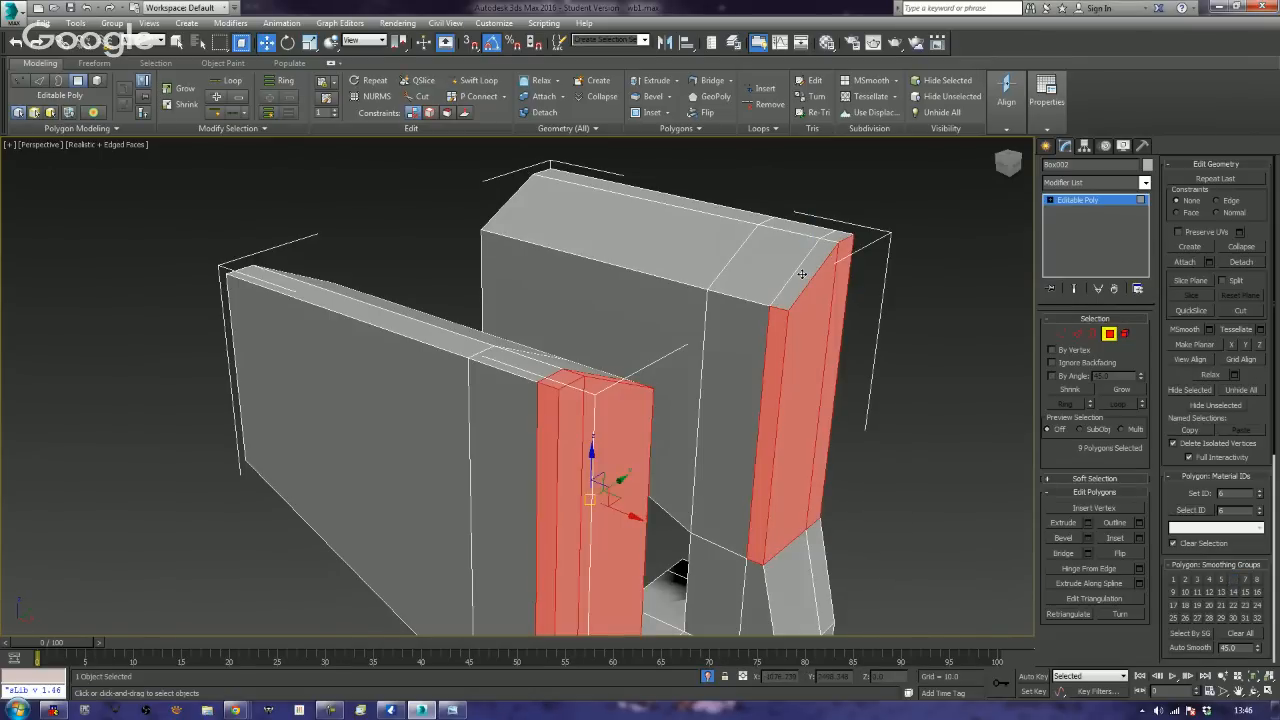
ctrl+click(843, 236)
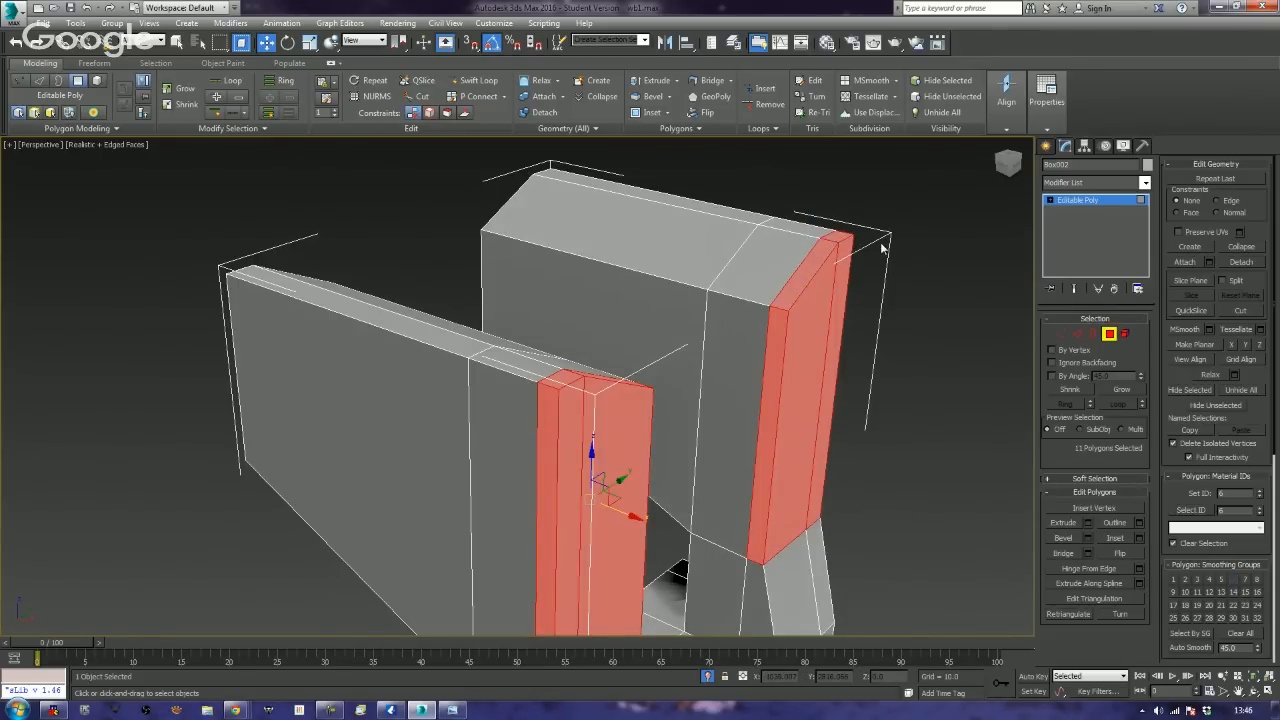
alt+middle_drag(810, 247, 672, 275)
ctrl+click(846, 500)
middle_drag(847, 546, 834, 438)
scroll(822, 385, down, 5)
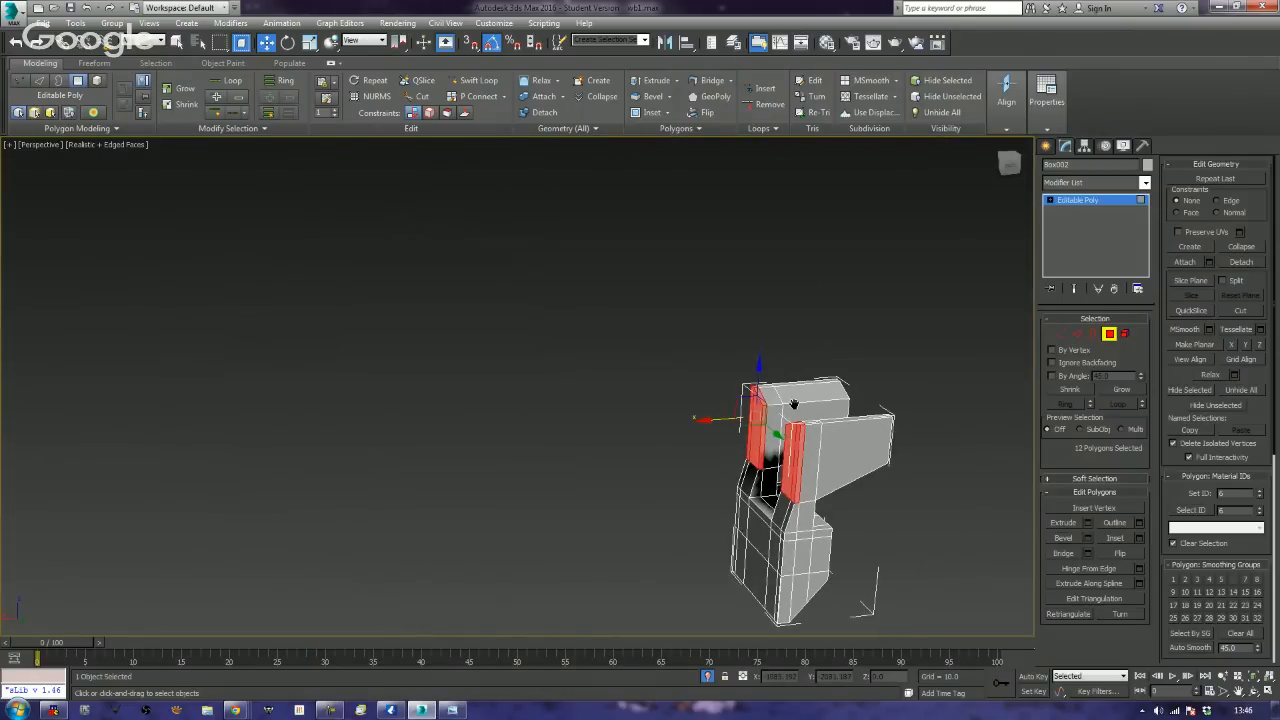
scroll(794, 404, up, 5)
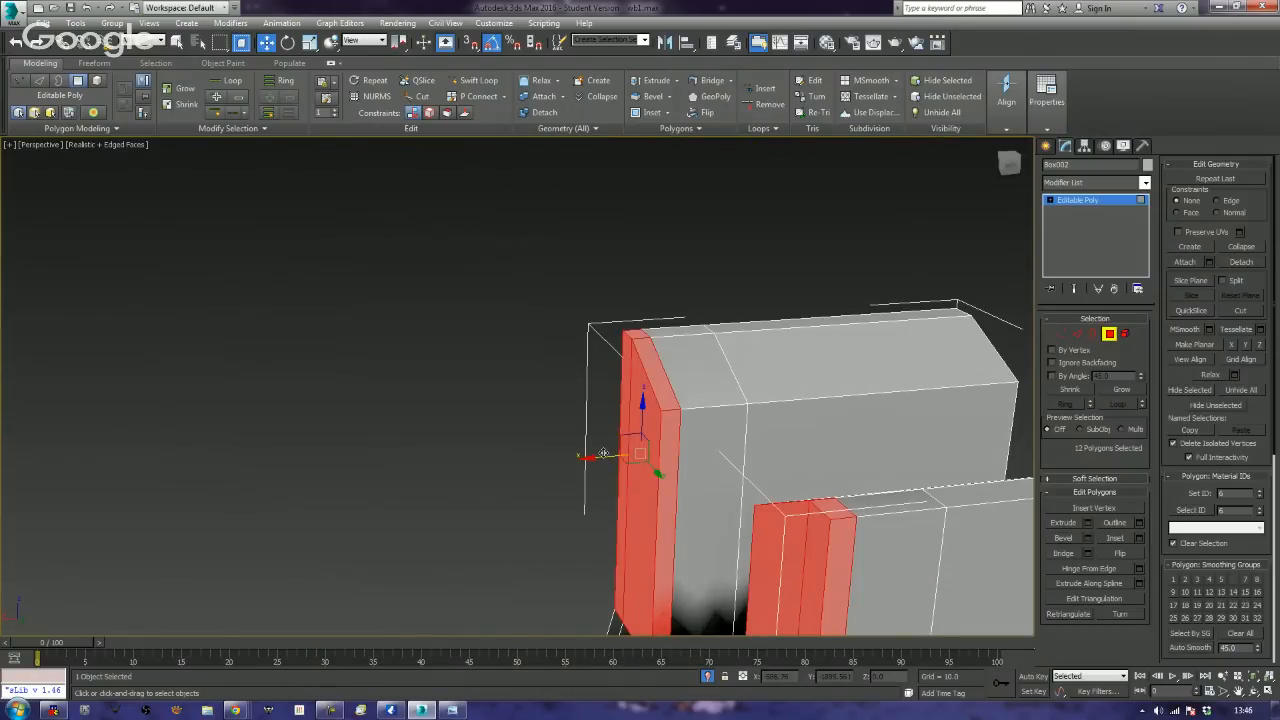
drag(600, 455, 637, 462)
scroll(637, 462, down, 6)
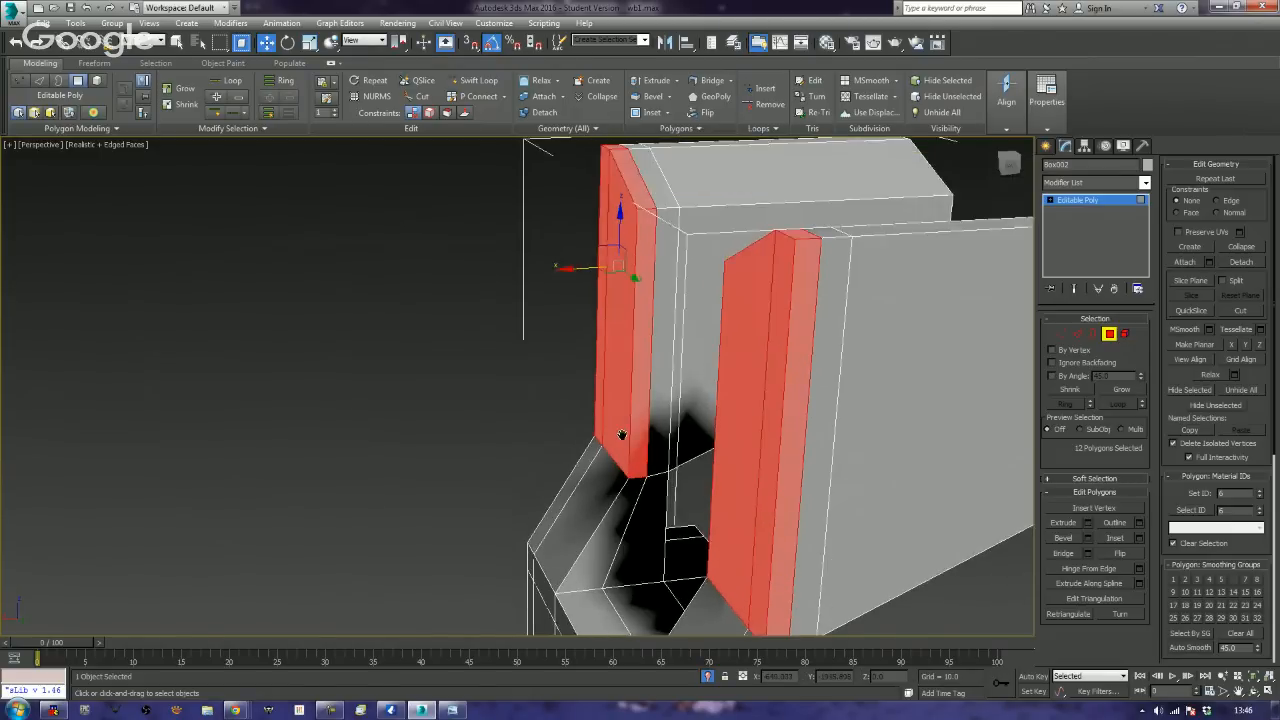
alt+middle_drag(622, 435, 818, 443)
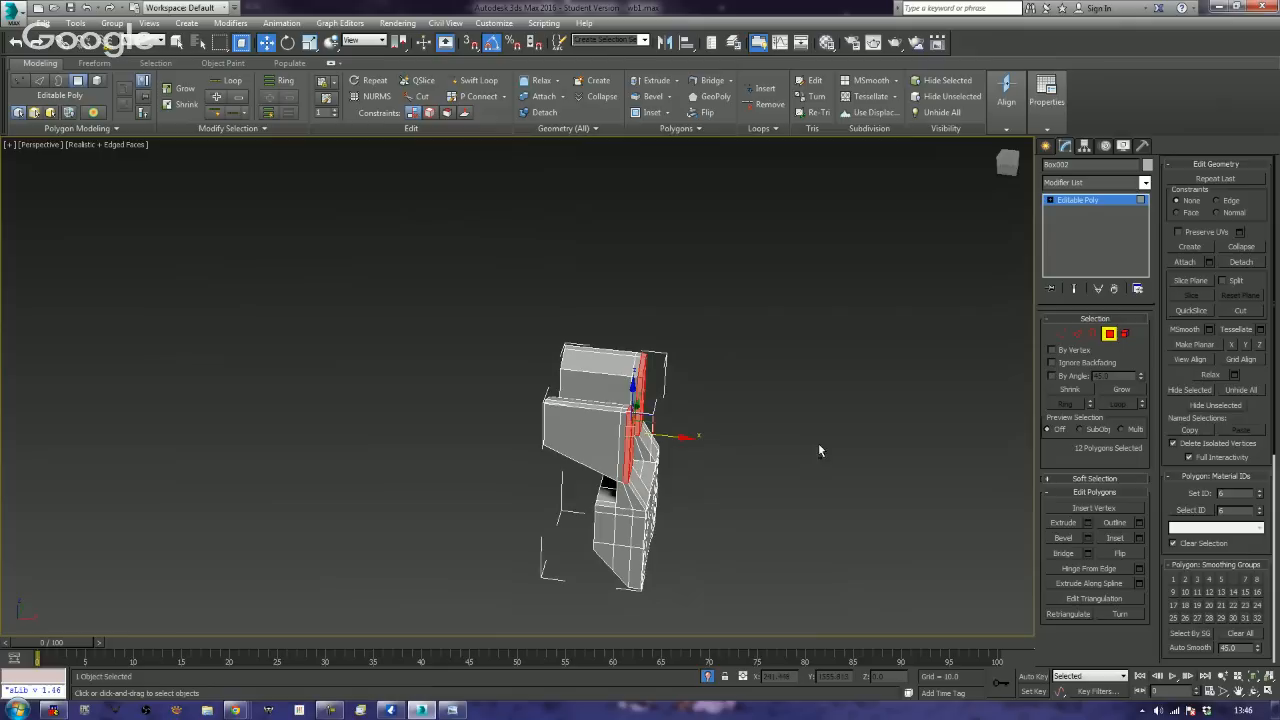
scroll(784, 413, up, 5)
scroll(566, 389, down, 5)
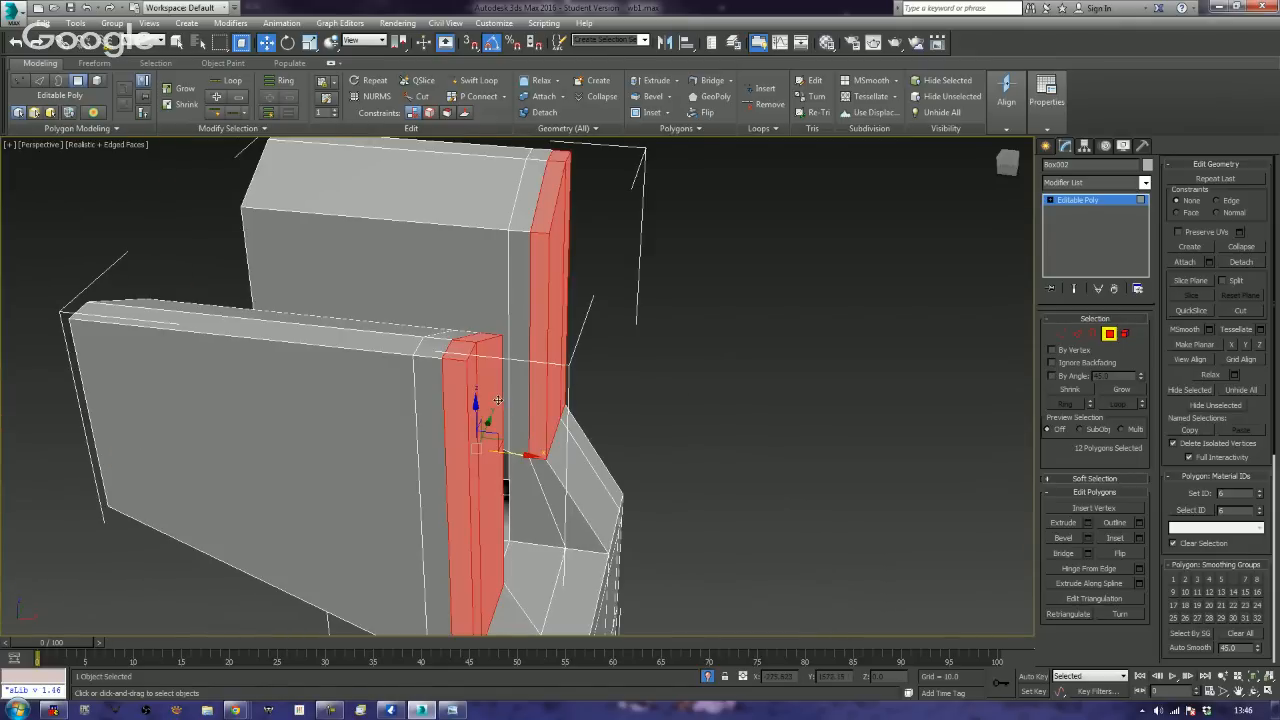
- Select the upper rear vertices of both bracket arms and move them forward so the arms' rear faces slope
alt+middle_drag(566, 389, 660, 435)
click(1061, 336)
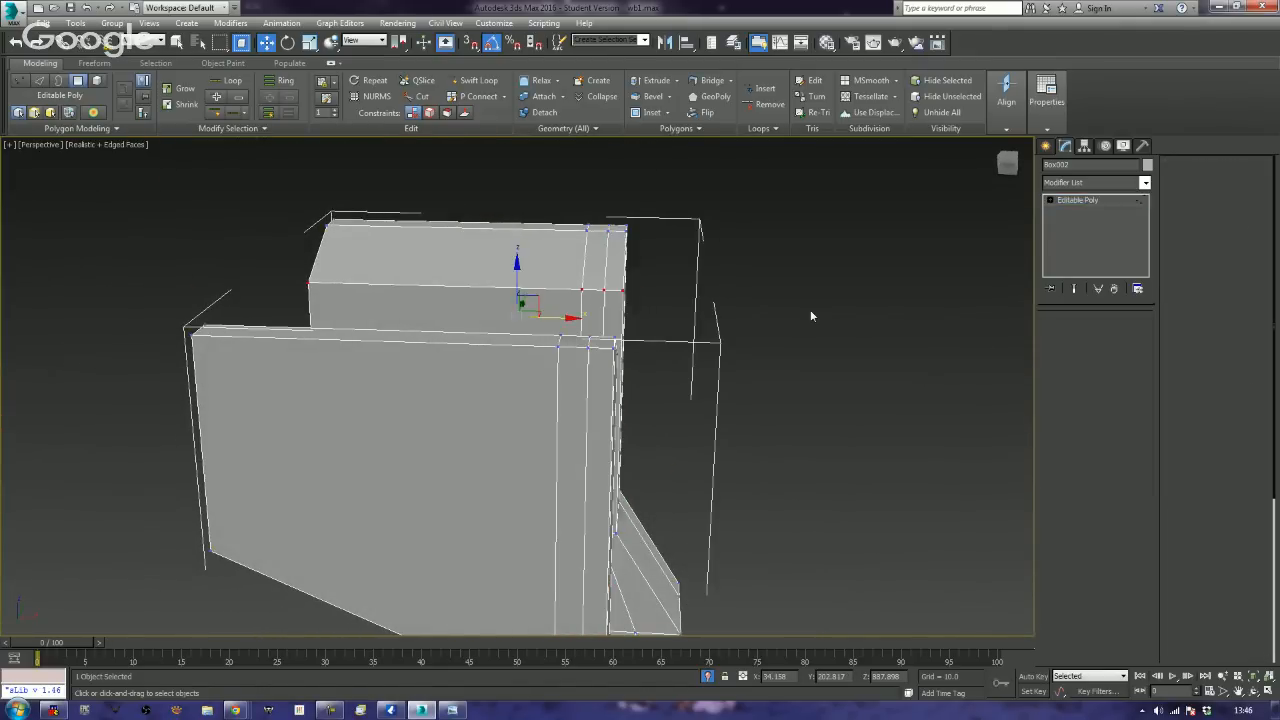
drag(707, 204, 511, 406)
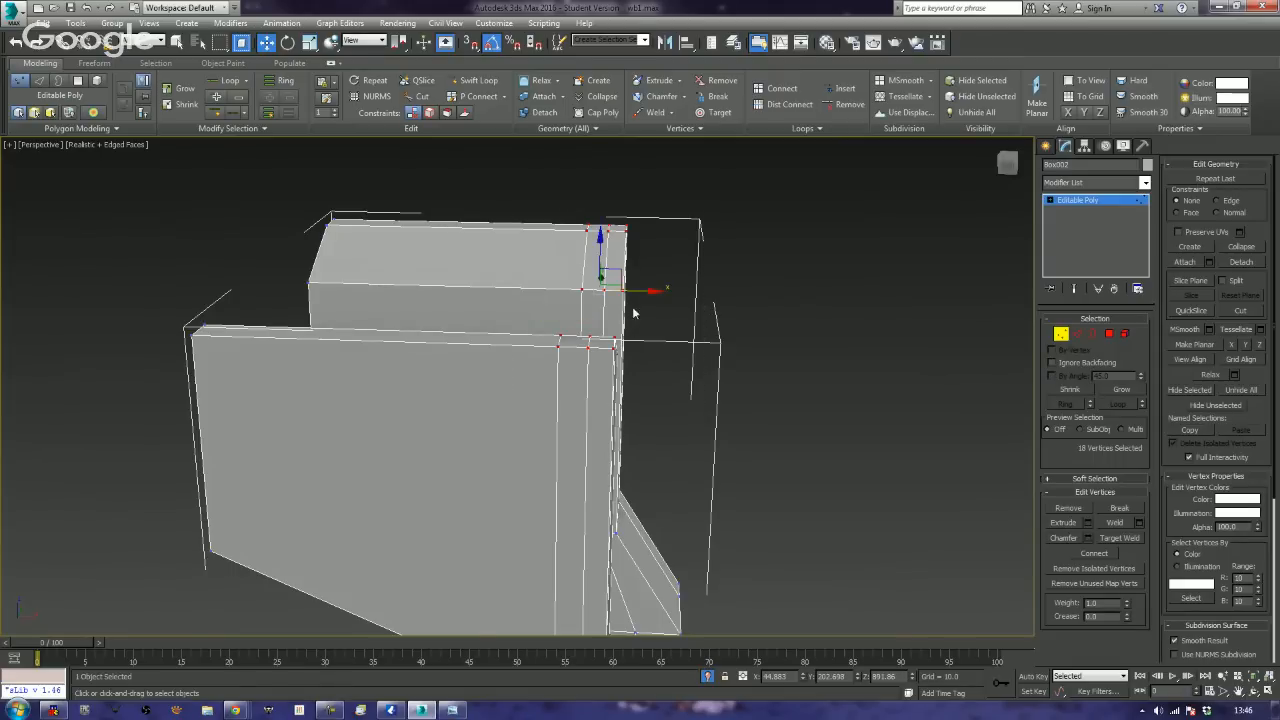
drag(640, 290, 566, 287)
click(762, 312)
alt+middle_drag(762, 312, 976, 377)
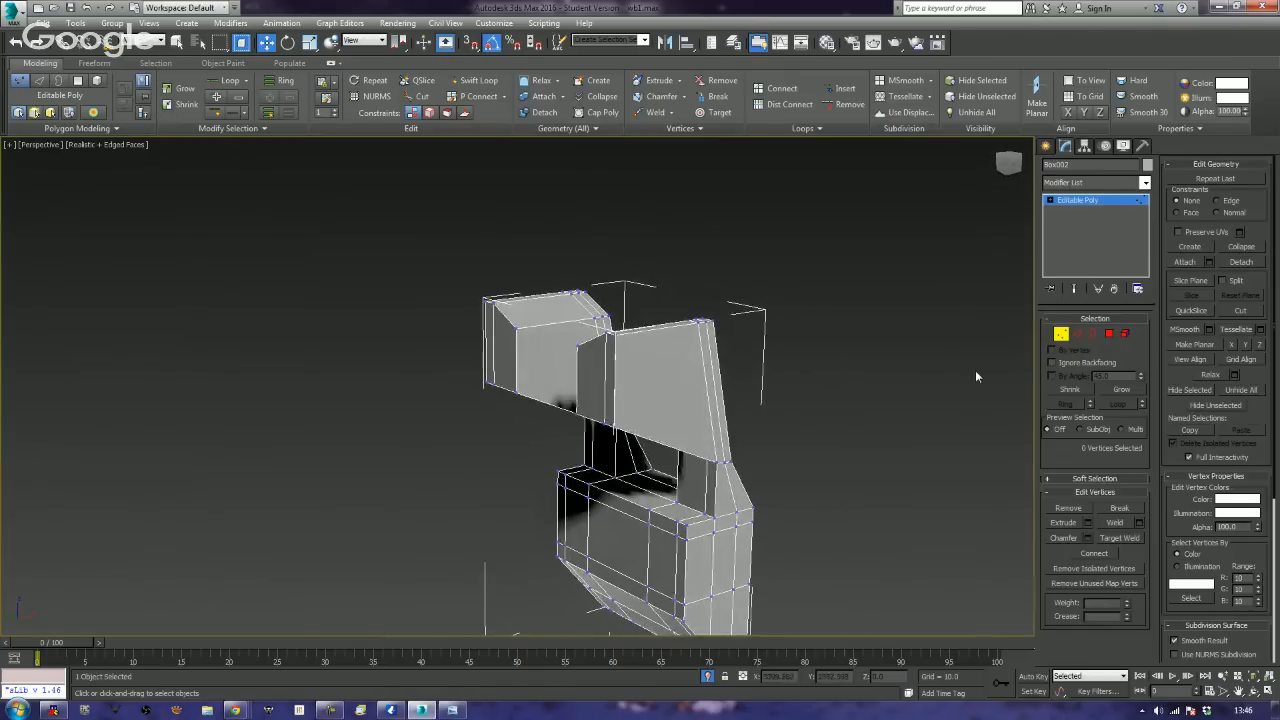
- Leave vertex editing, end isolation and deselect the bracket to check its fit against the ring
click(1062, 334)
right_click(920, 374)
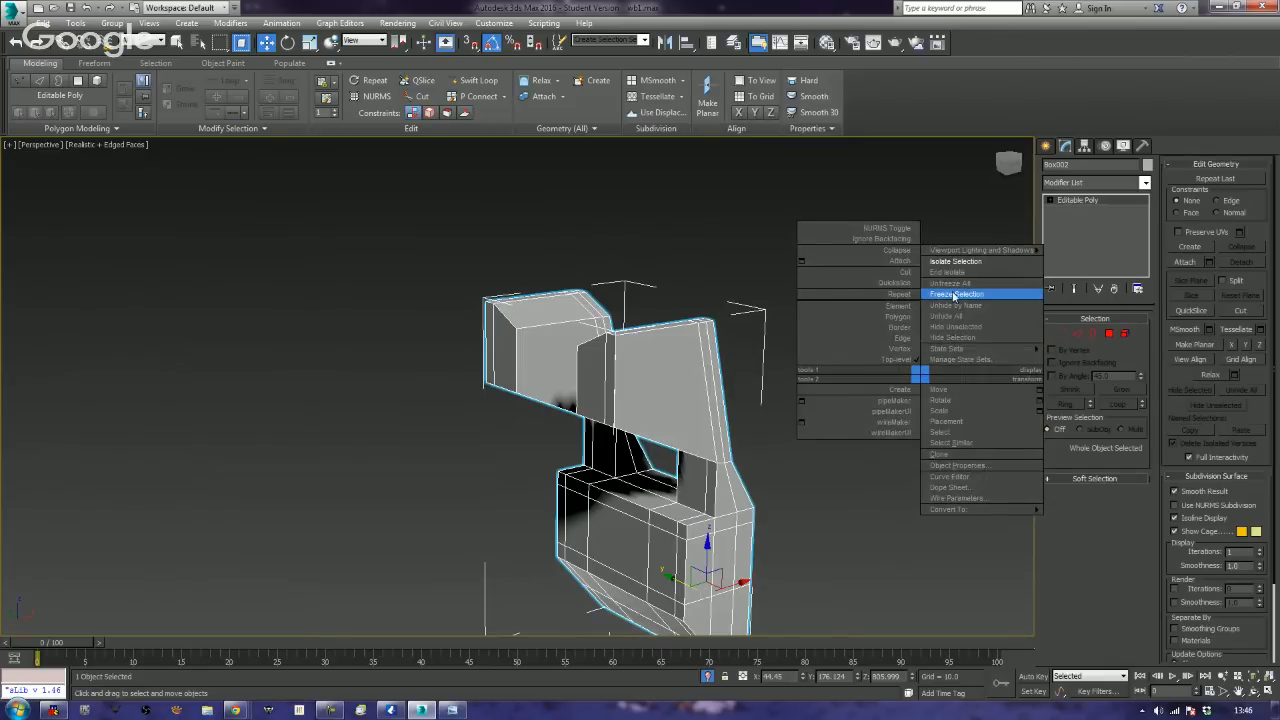
click(950, 272)
click(326, 474)
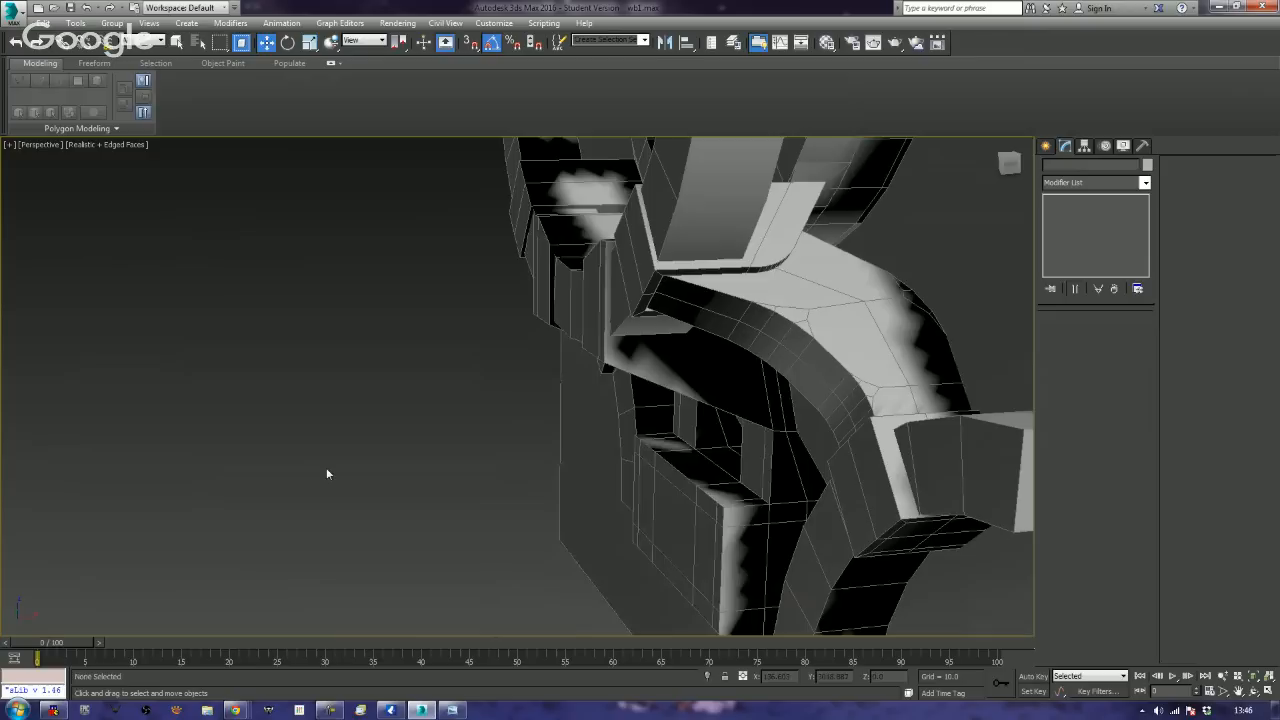
key(z)
alt+middle_drag(316, 476, 508, 450)
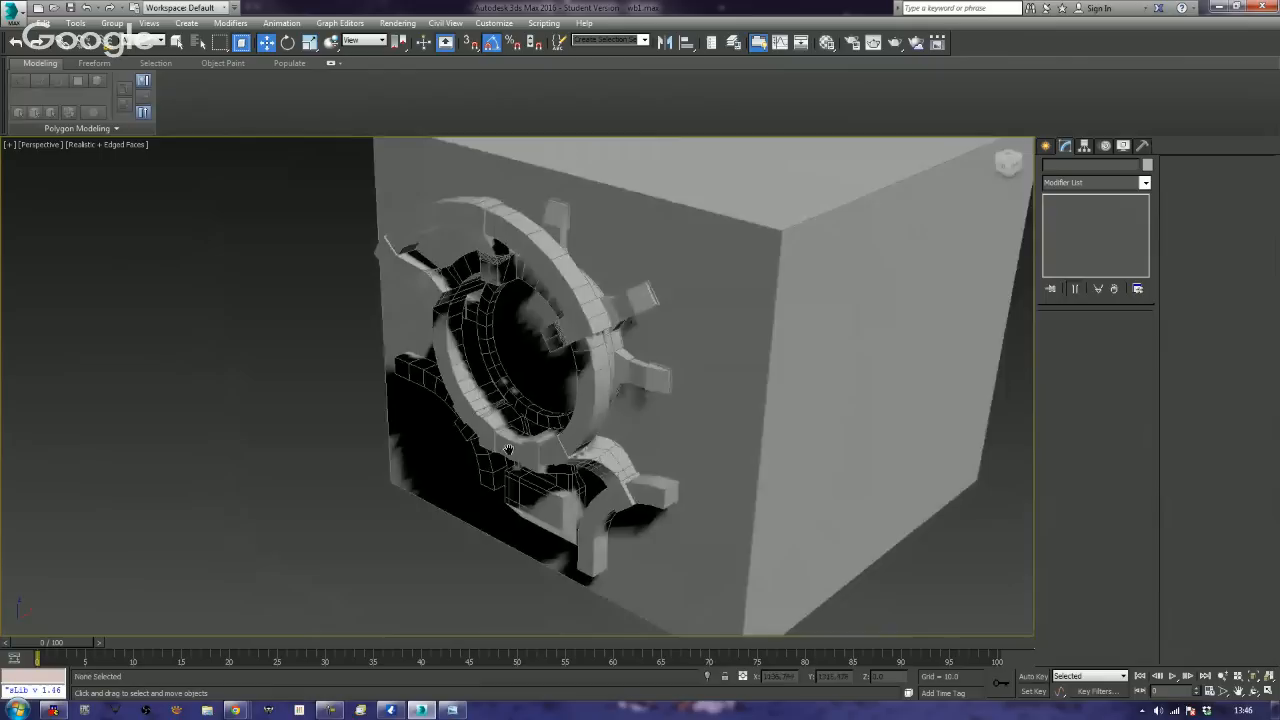
scroll(508, 450, up, 5)
- Reselect the bracket and isolate it from the rest of the model at object level
click(491, 382)
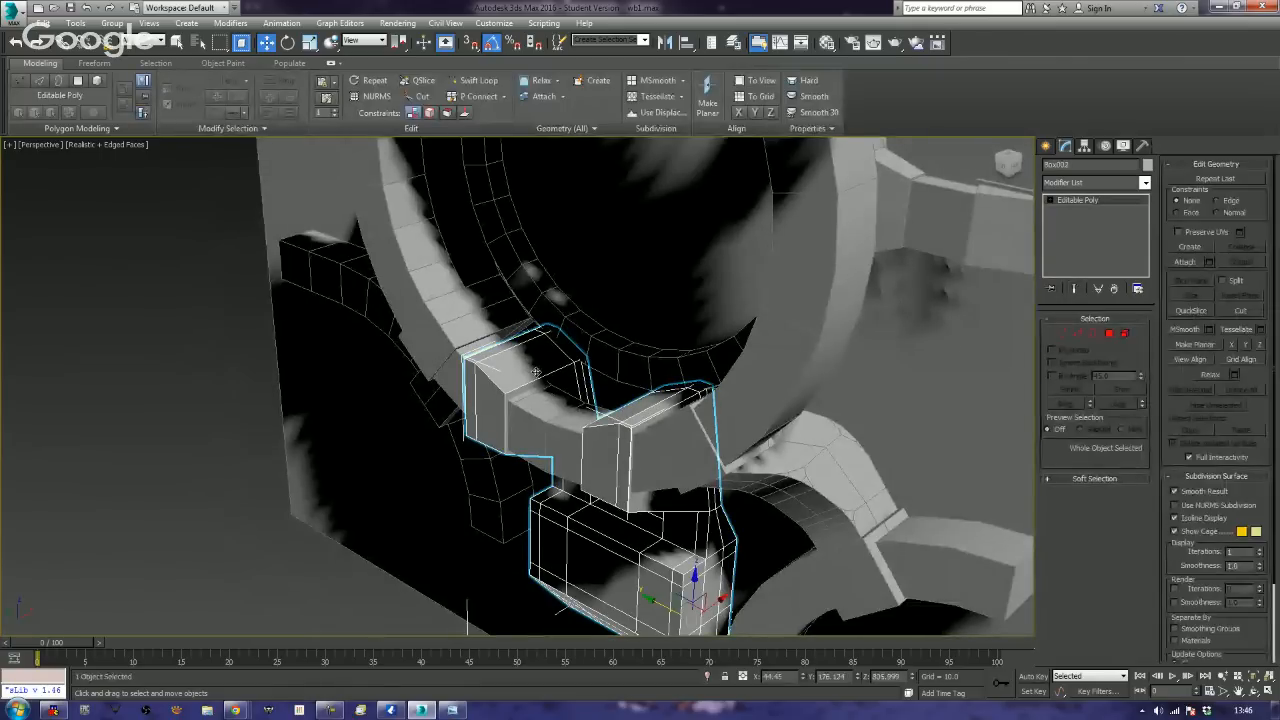
click(1062, 334)
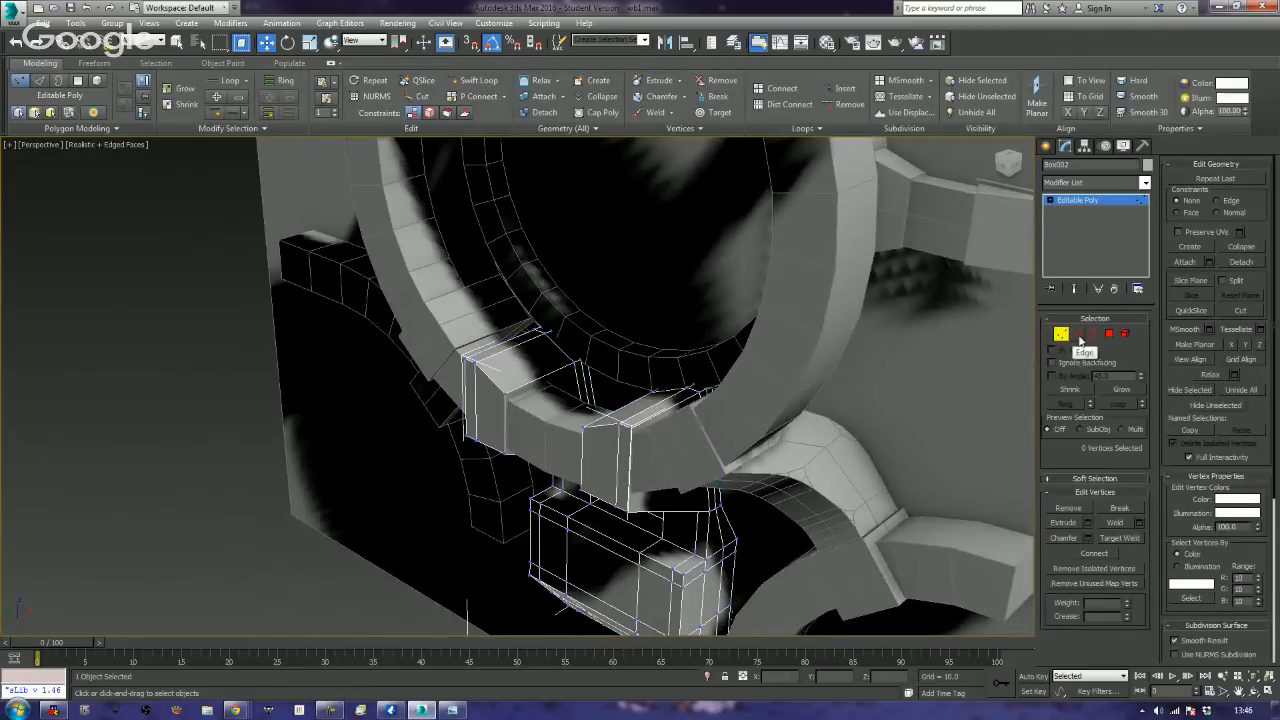
click(1106, 336)
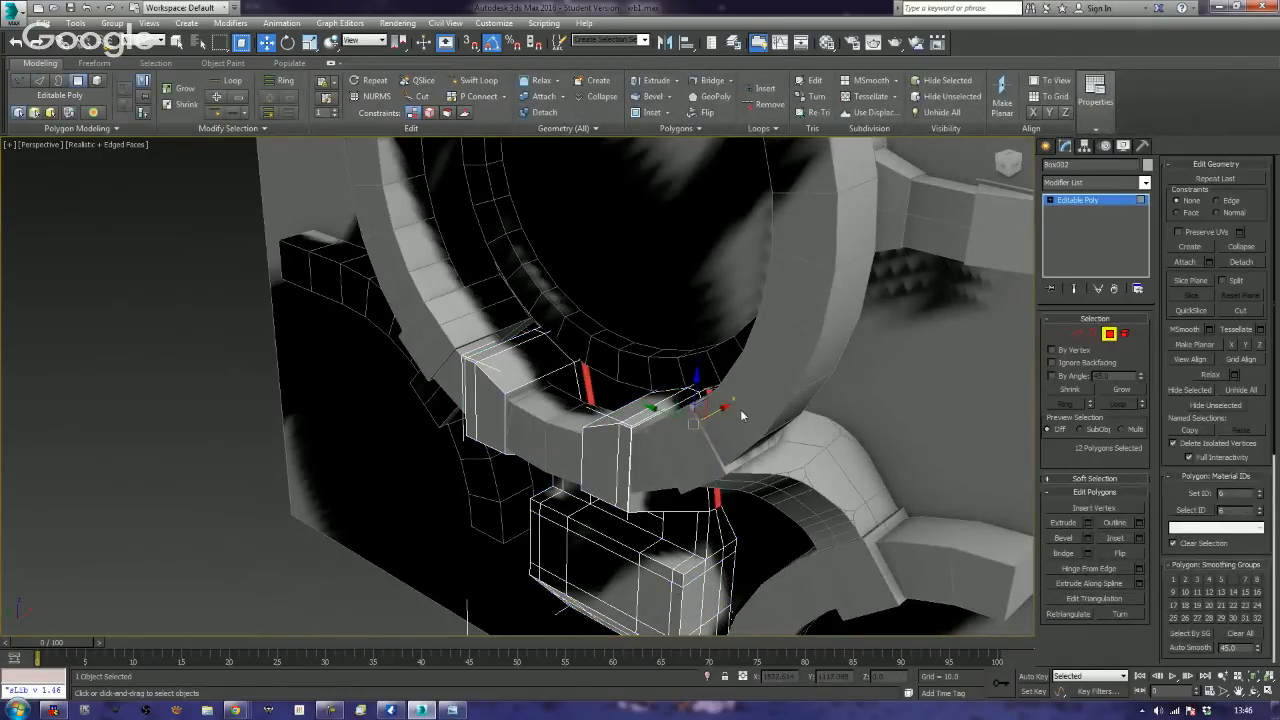
alt+middle_drag(740, 409, 737, 411)
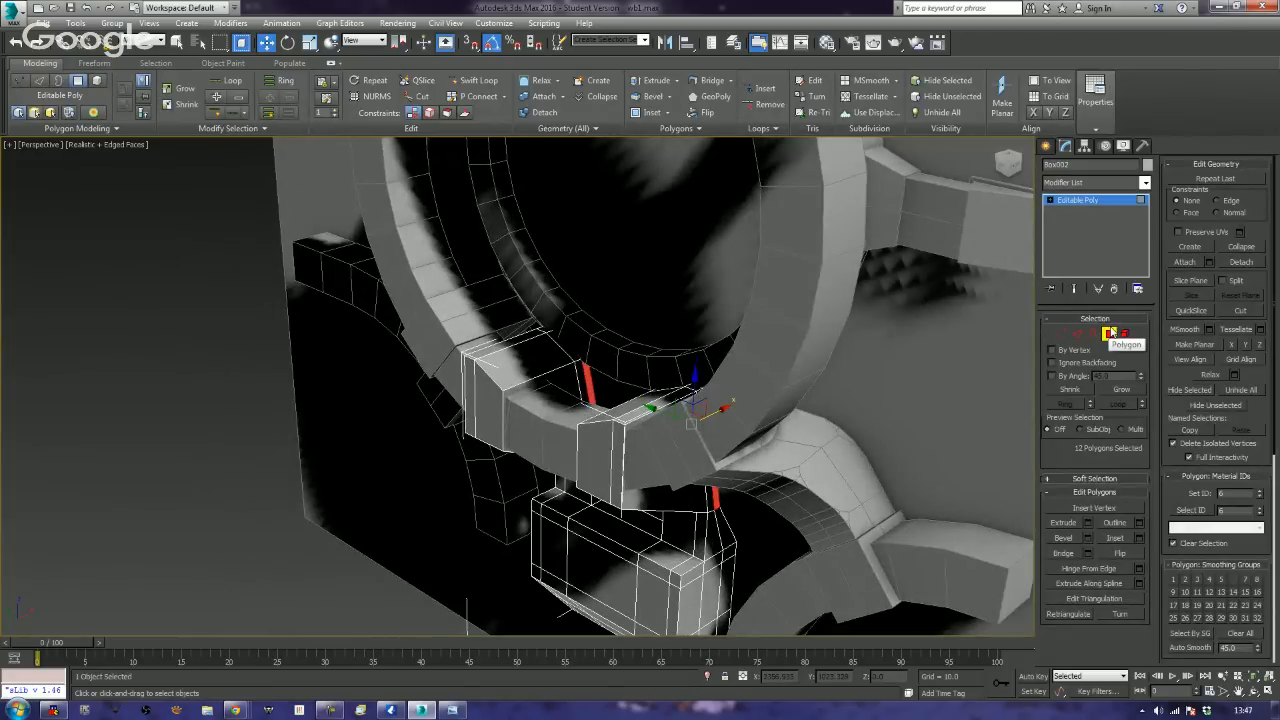
click(1109, 333)
right_click(624, 420)
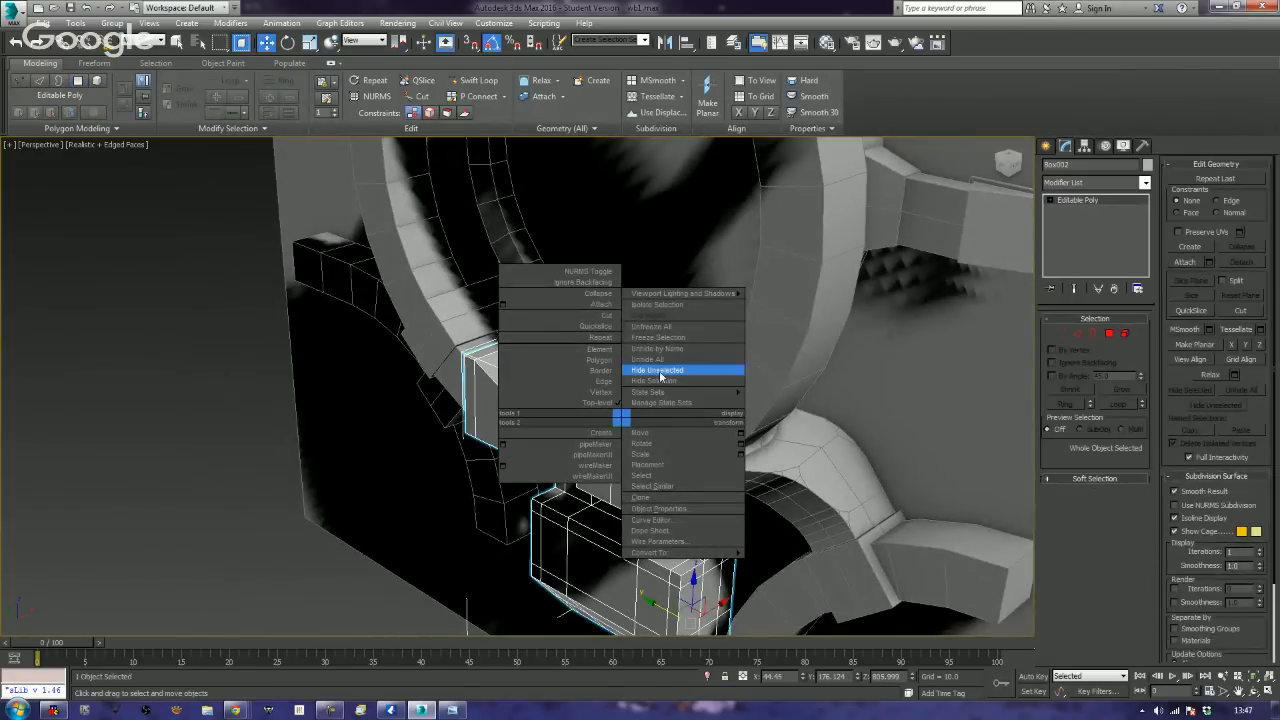
click(675, 313)
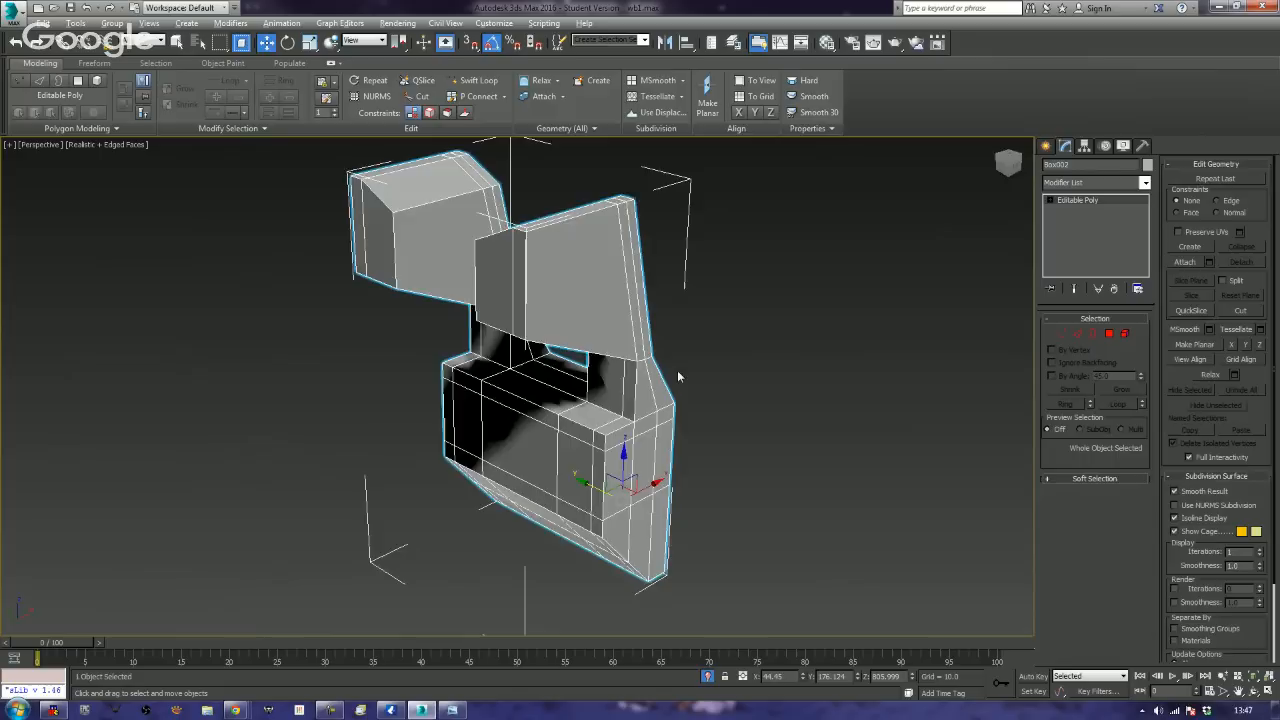
alt+middle_drag(677, 370, 612, 352)
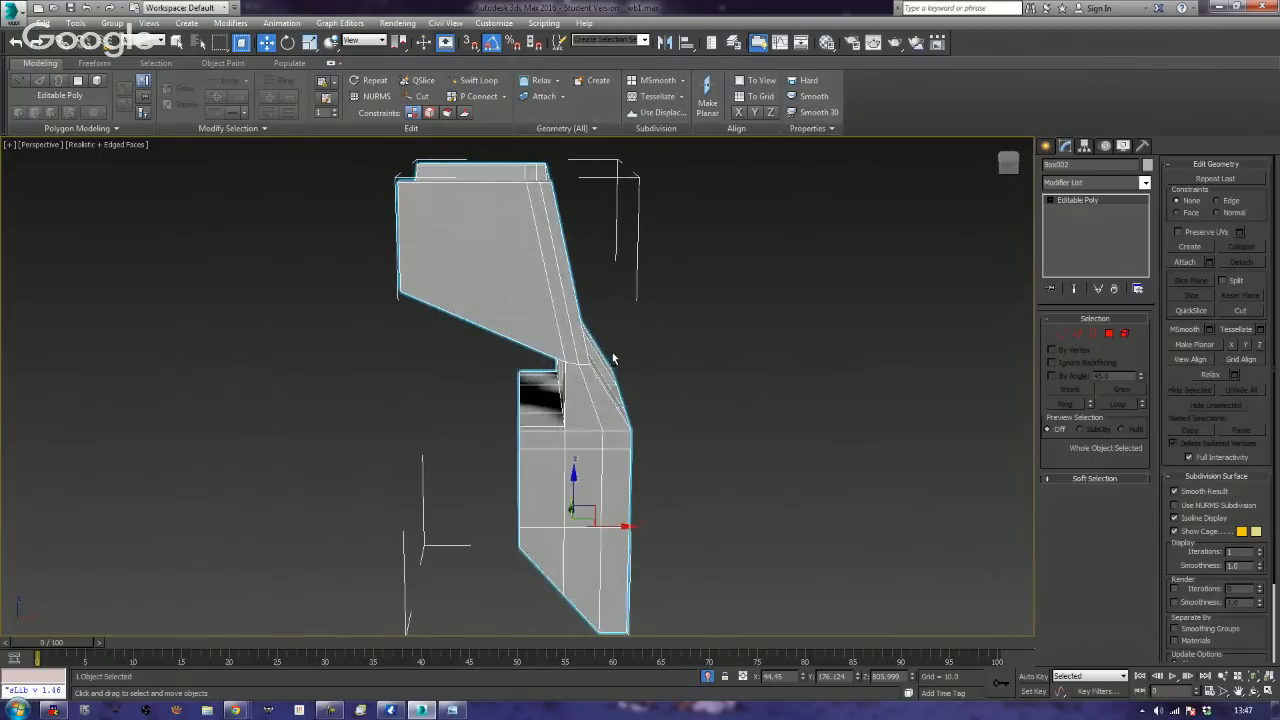
- Select the top rear vertices of both arms, end isolation, move them further forward against the ring, and leave vertex editing
click(1062, 334)
middle_drag(674, 254, 692, 304)
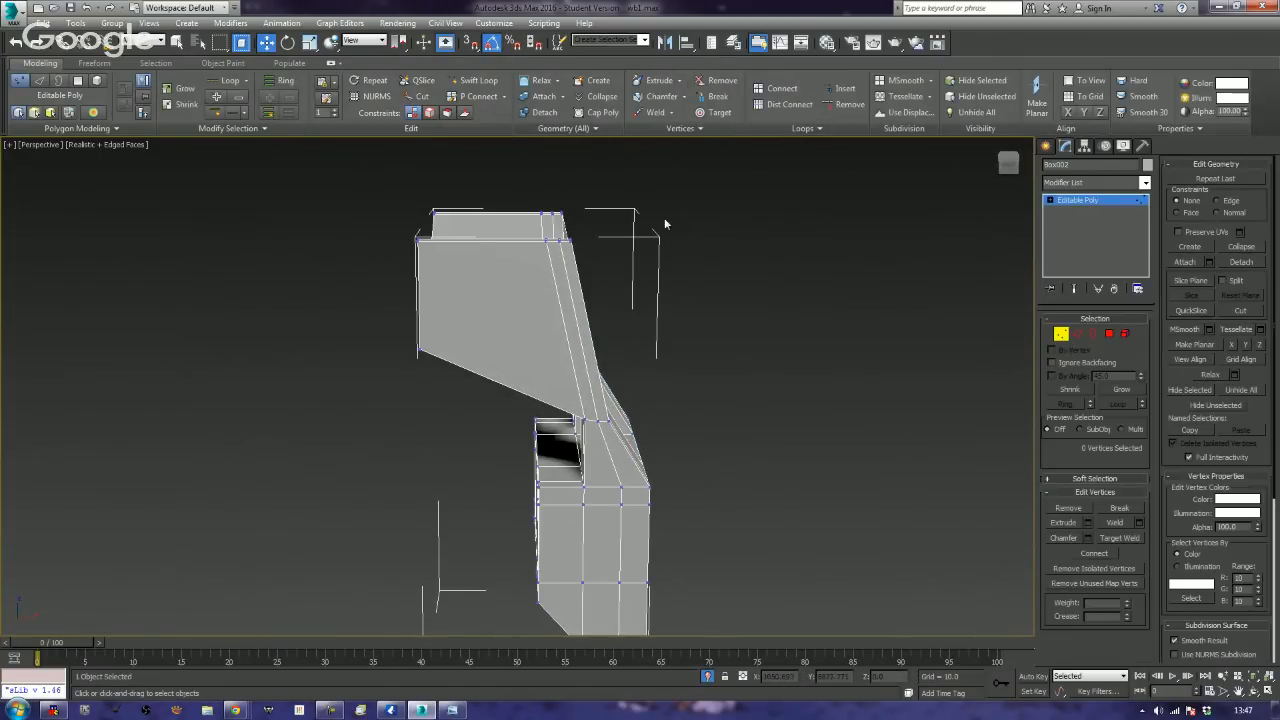
drag(524, 269, 524, 269)
alt+middle_drag(524, 269, 688, 343)
right_click(749, 308)
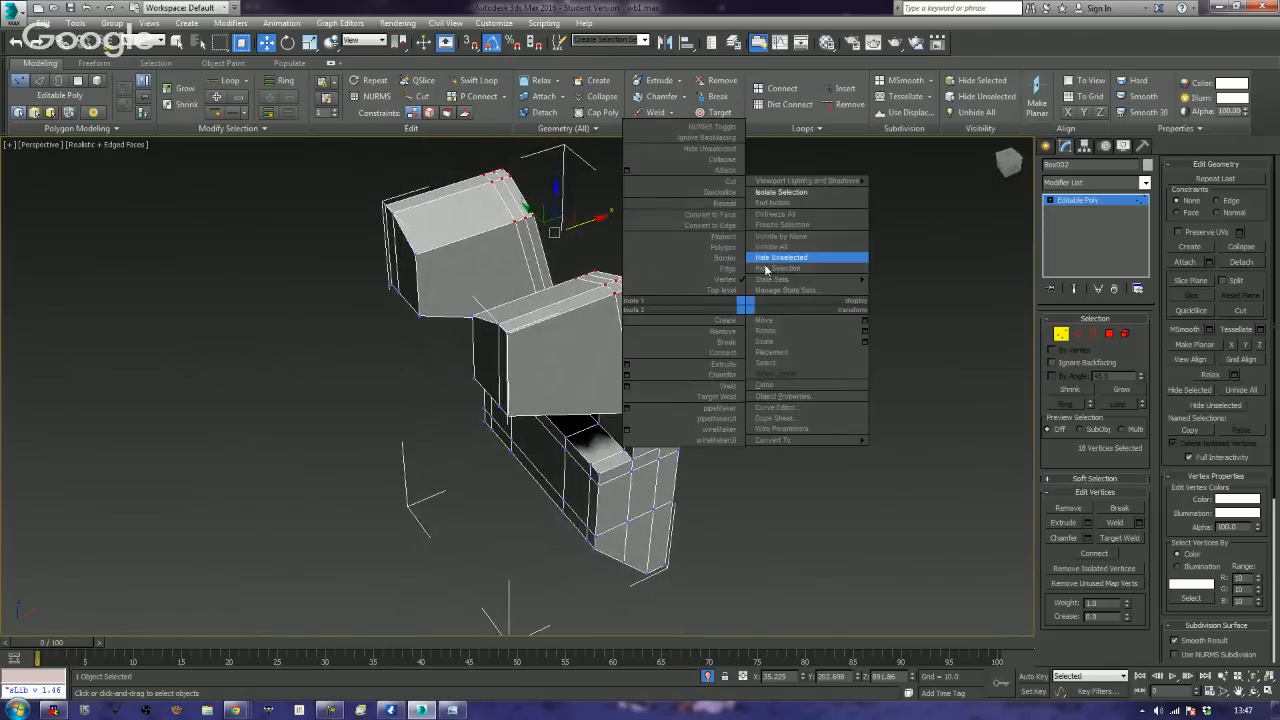
click(792, 206)
alt+middle_drag(653, 393, 643, 395)
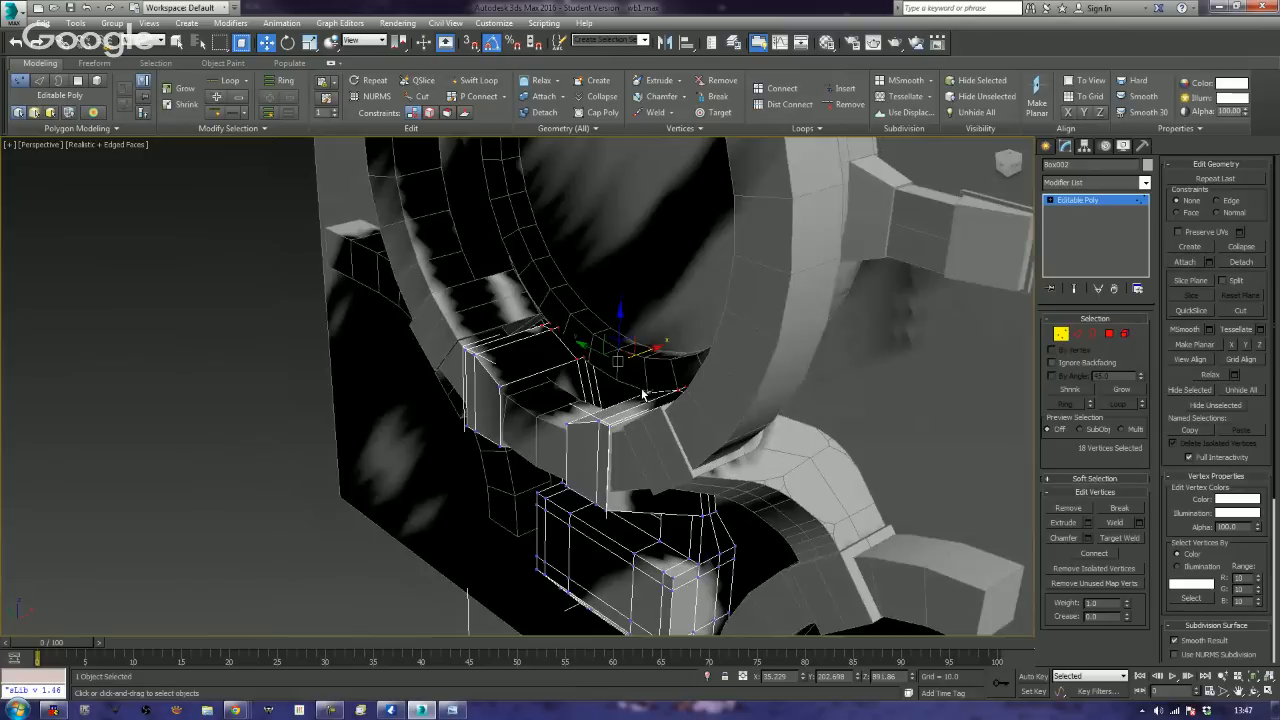
drag(655, 349, 628, 361)
click(157, 484)
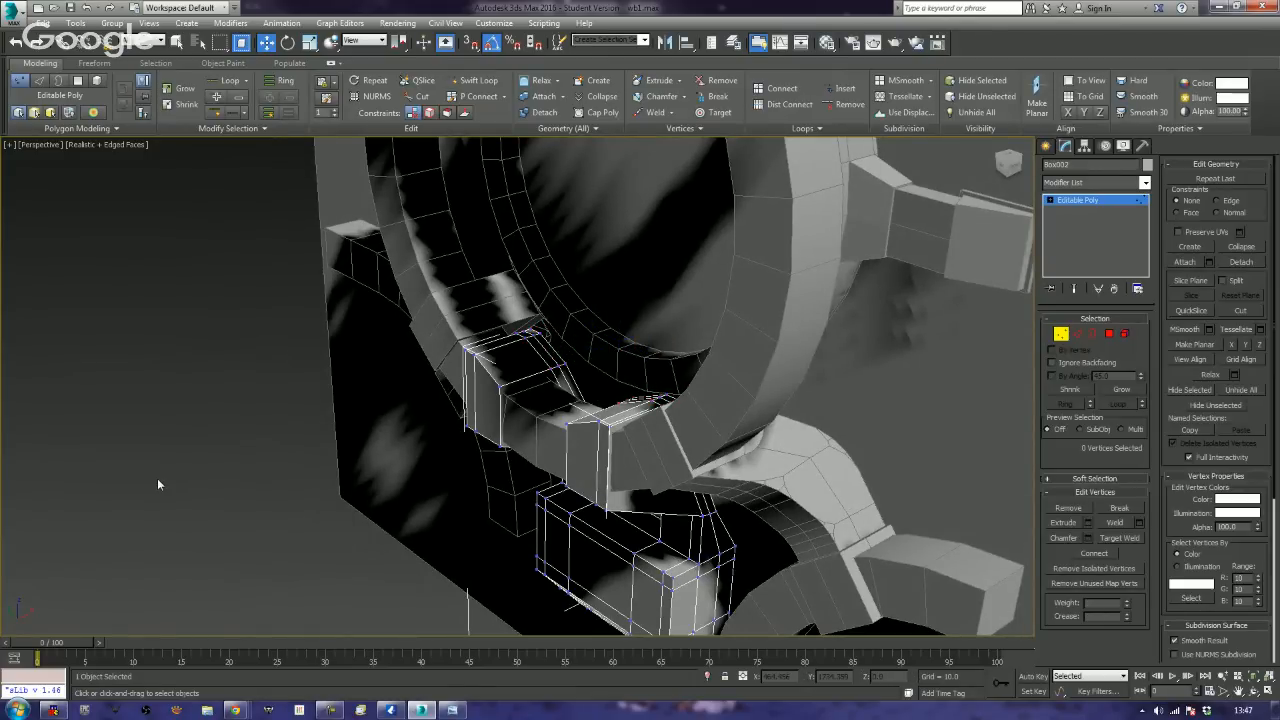
alt+middle_drag(157, 484, 232, 473)
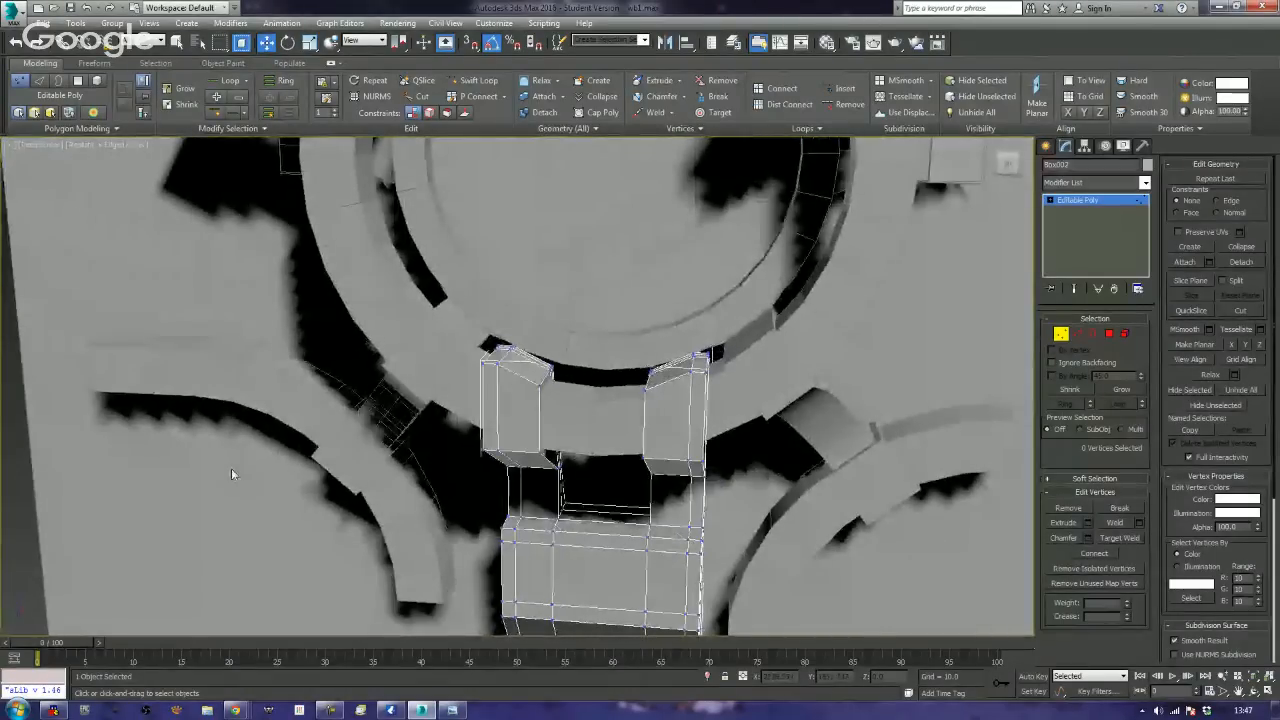
click(1062, 333)
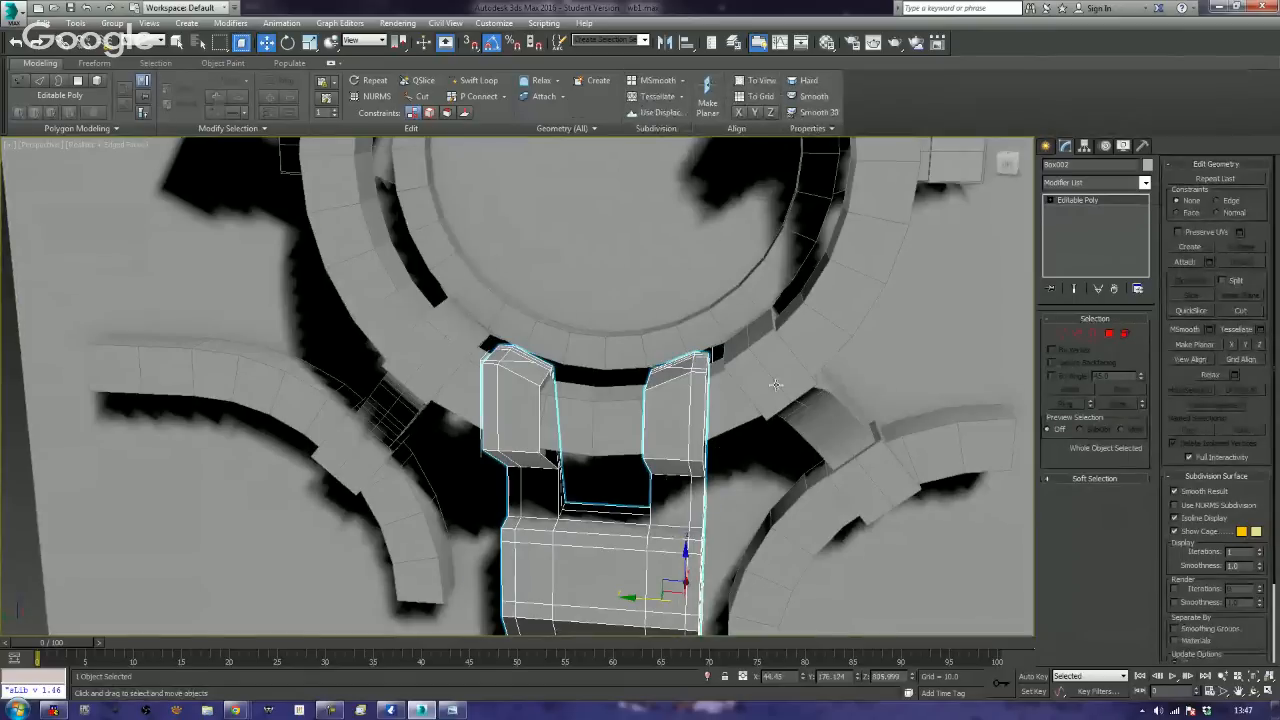
- Select the front horizontal edges where both posts meet the arms' undersides and pull them forward along the arms
scroll(686, 449, down, 3)
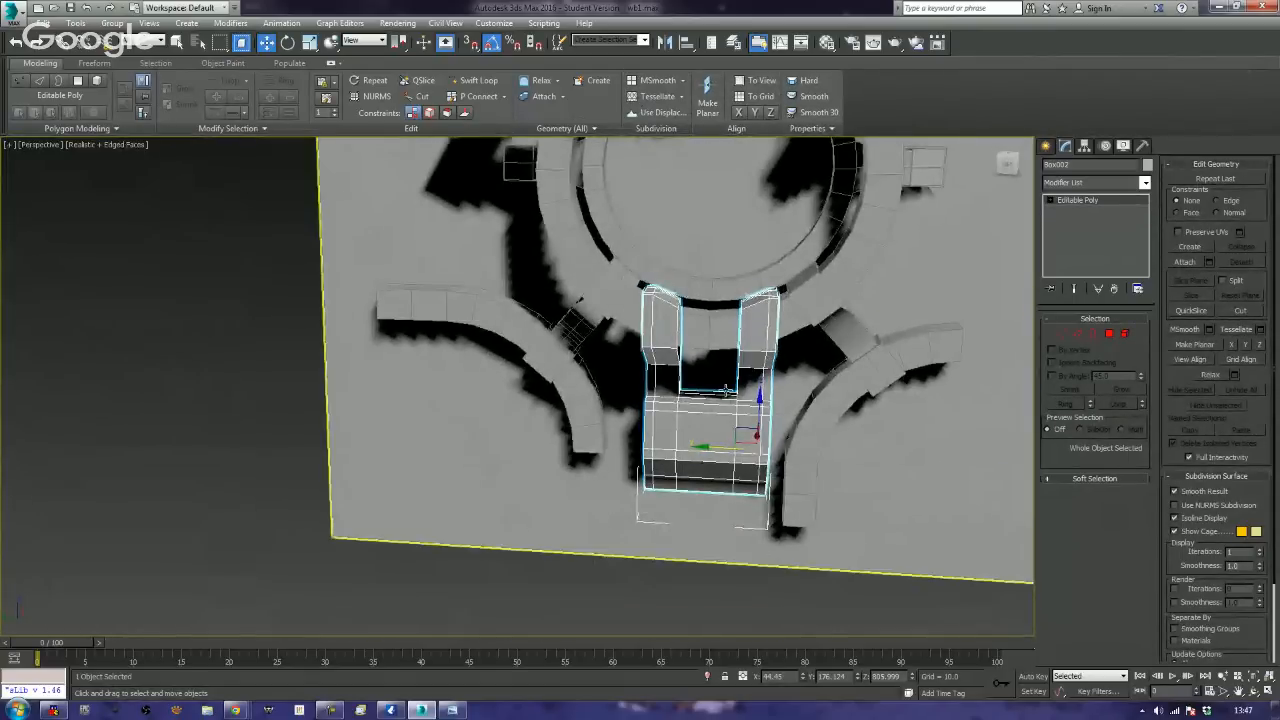
alt+middle_drag(703, 404, 655, 378)
scroll(775, 454, up, 3)
scroll(647, 372, up, 3)
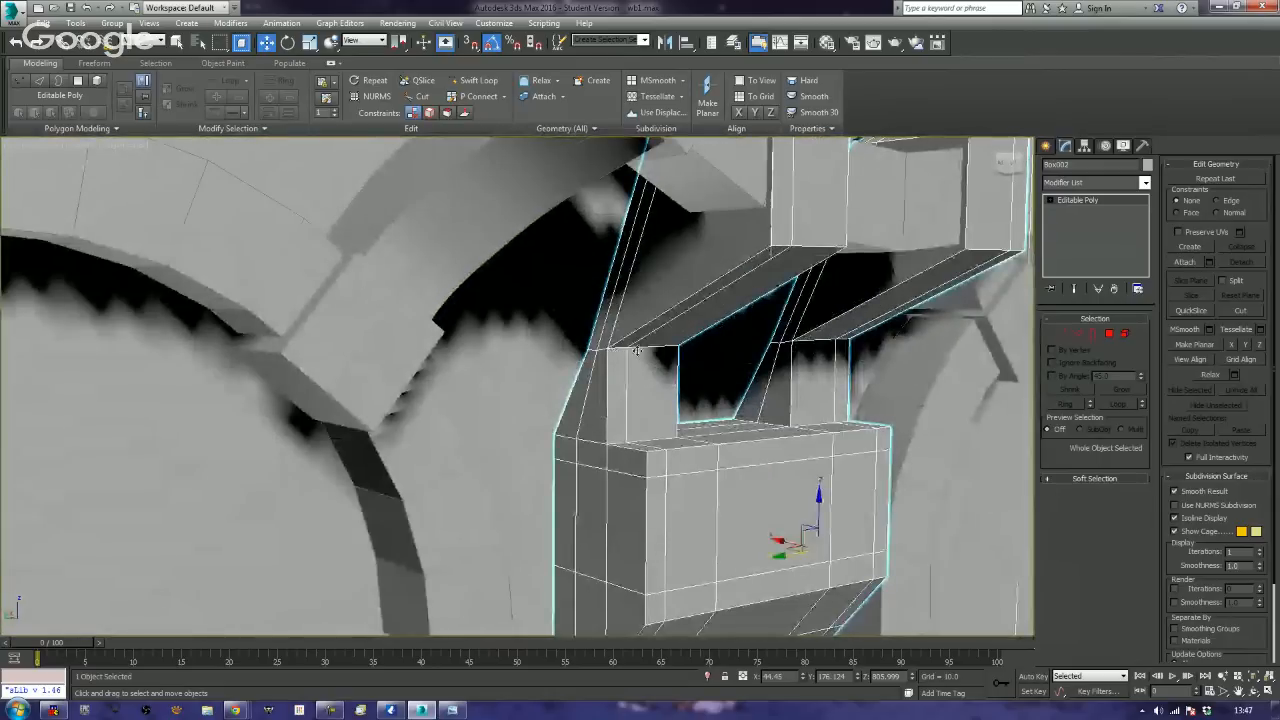
click(1077, 333)
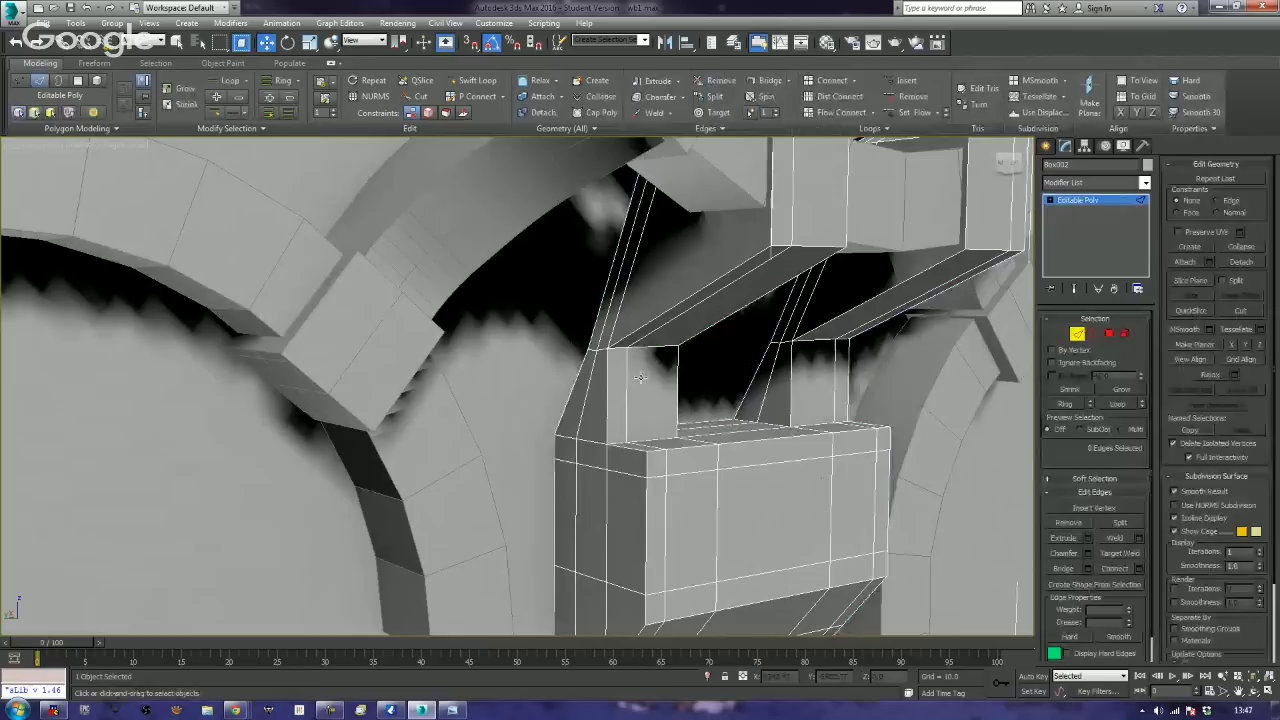
click(619, 345)
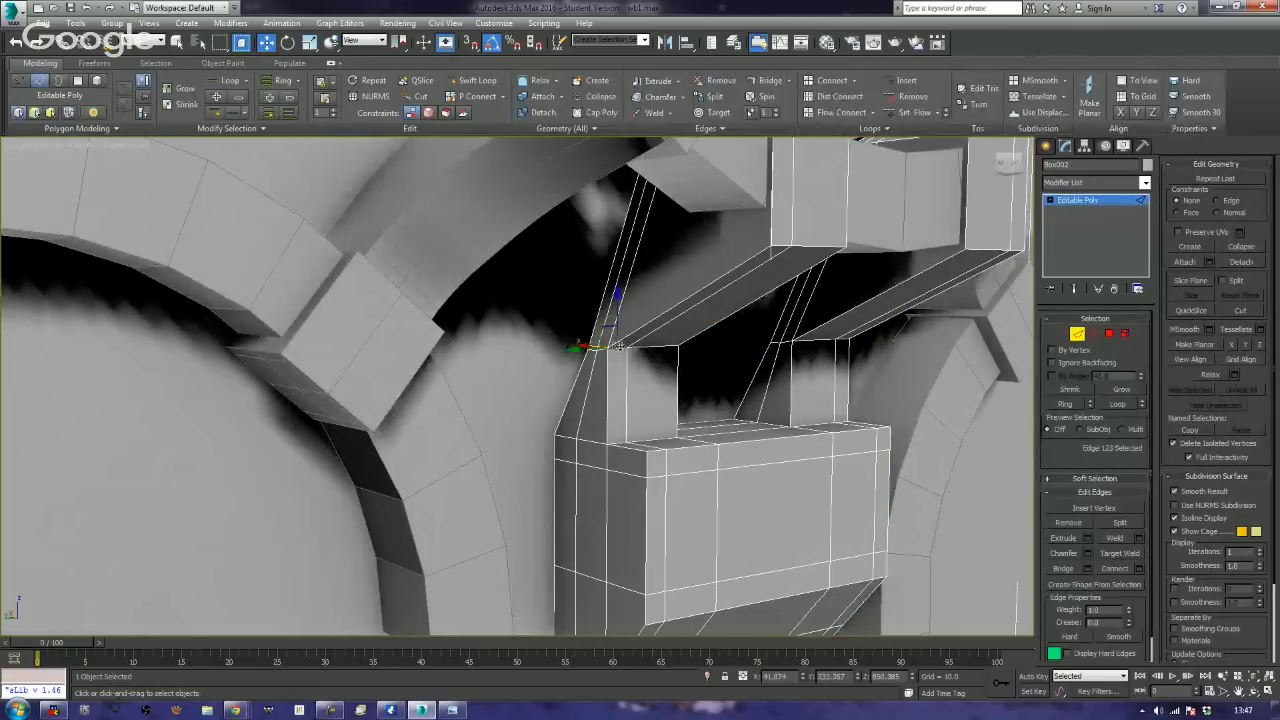
ctrl+click(637, 347)
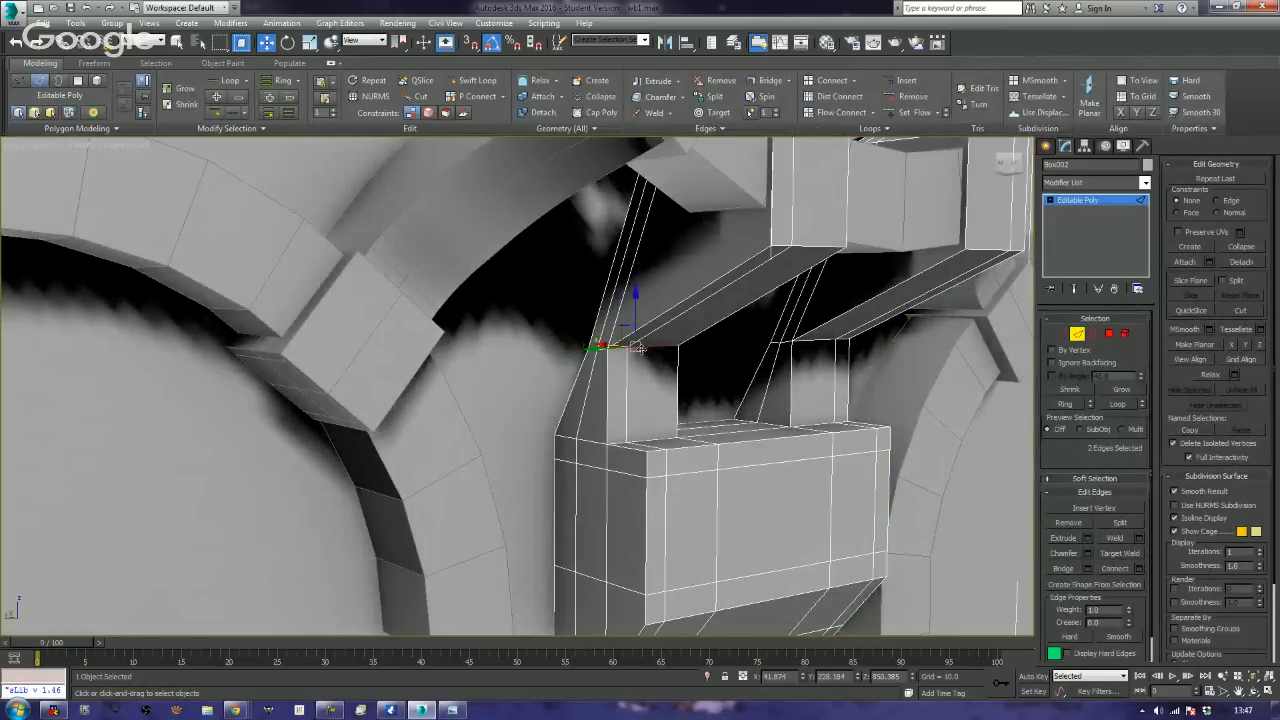
ctrl+click(845, 341)
ctrl+click(809, 342)
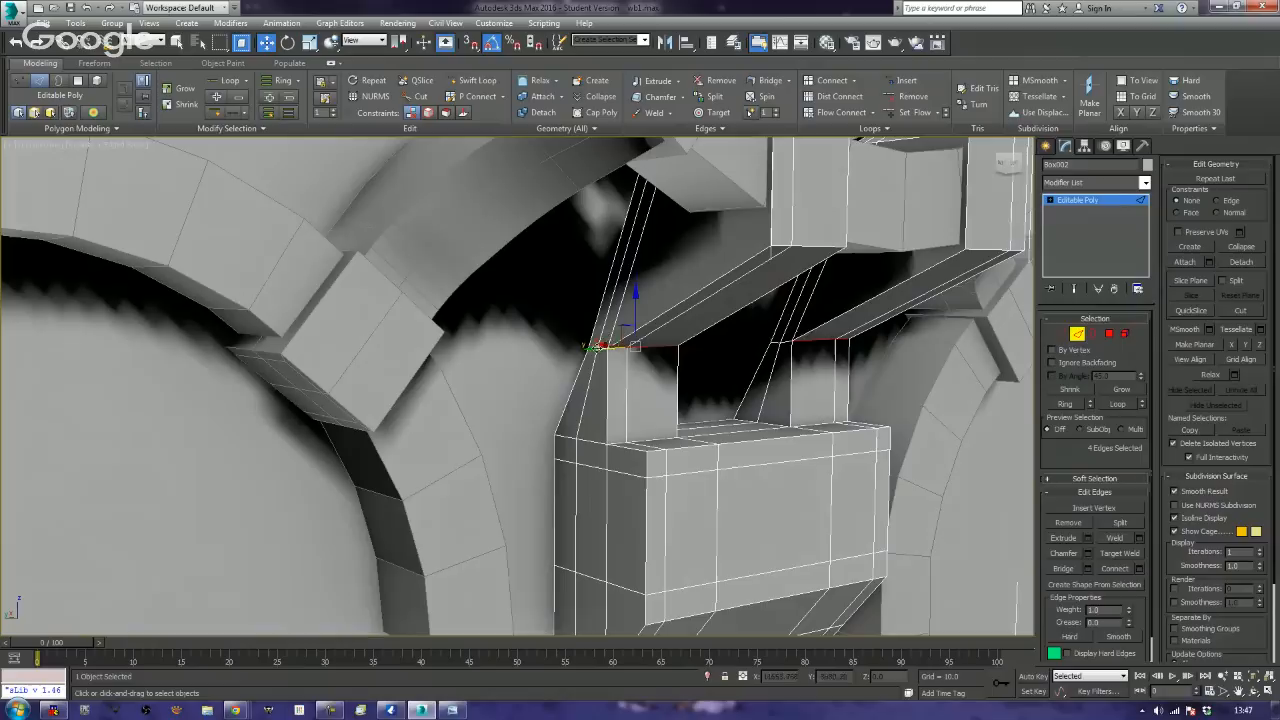
alt+middle_drag(602, 360, 599, 355)
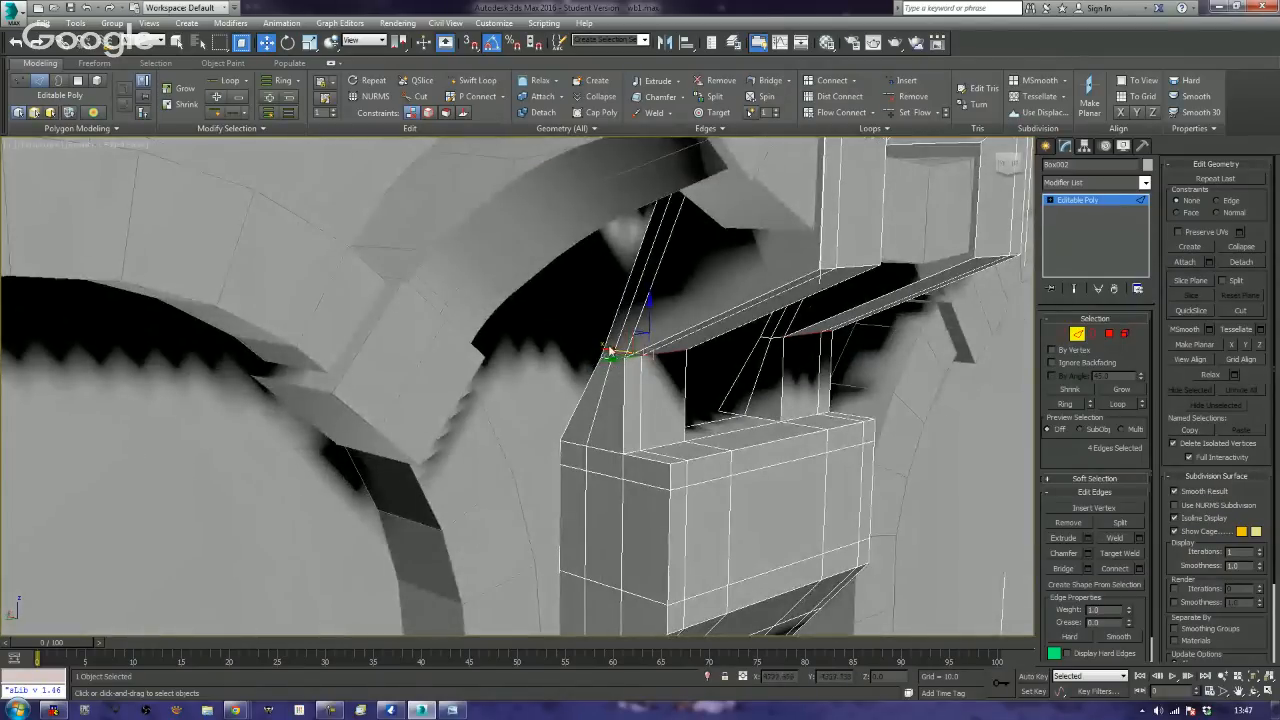
drag(611, 352, 675, 358)
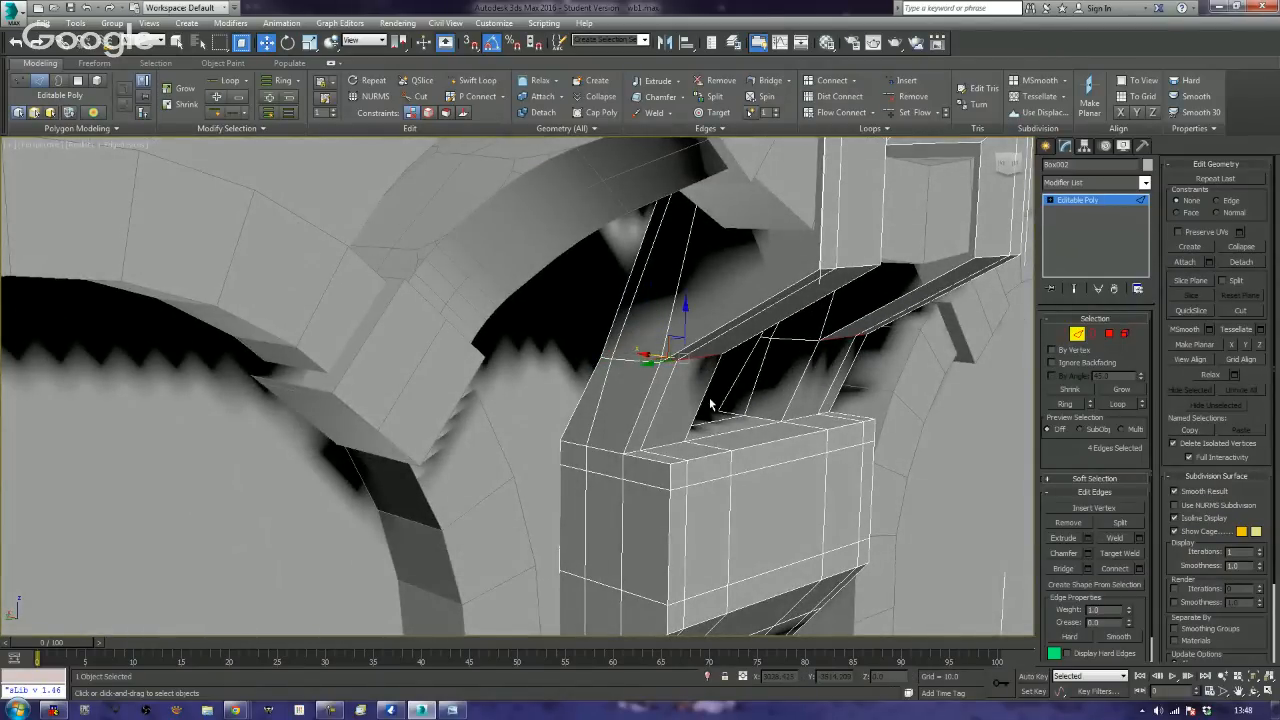
- Chamfer the selected edges beneath both arms into rounded, segmented bends
key(shift+z)
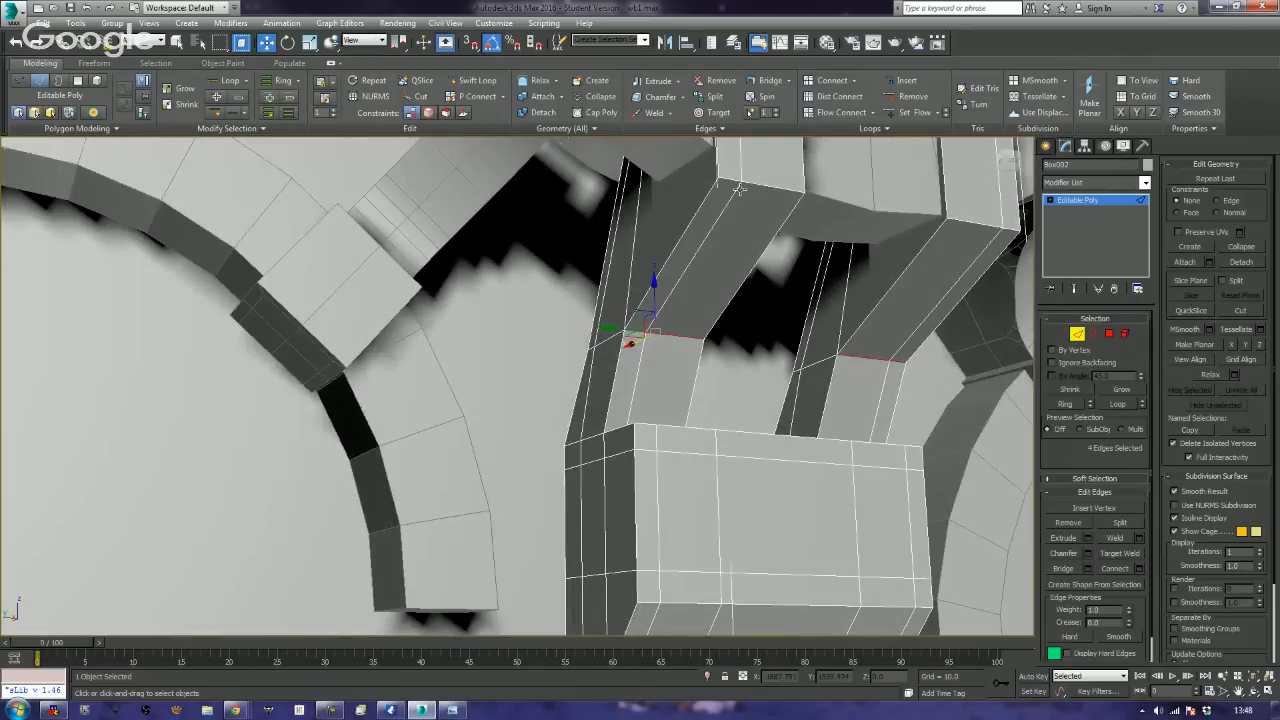
middle_drag(698, 278, 734, 294)
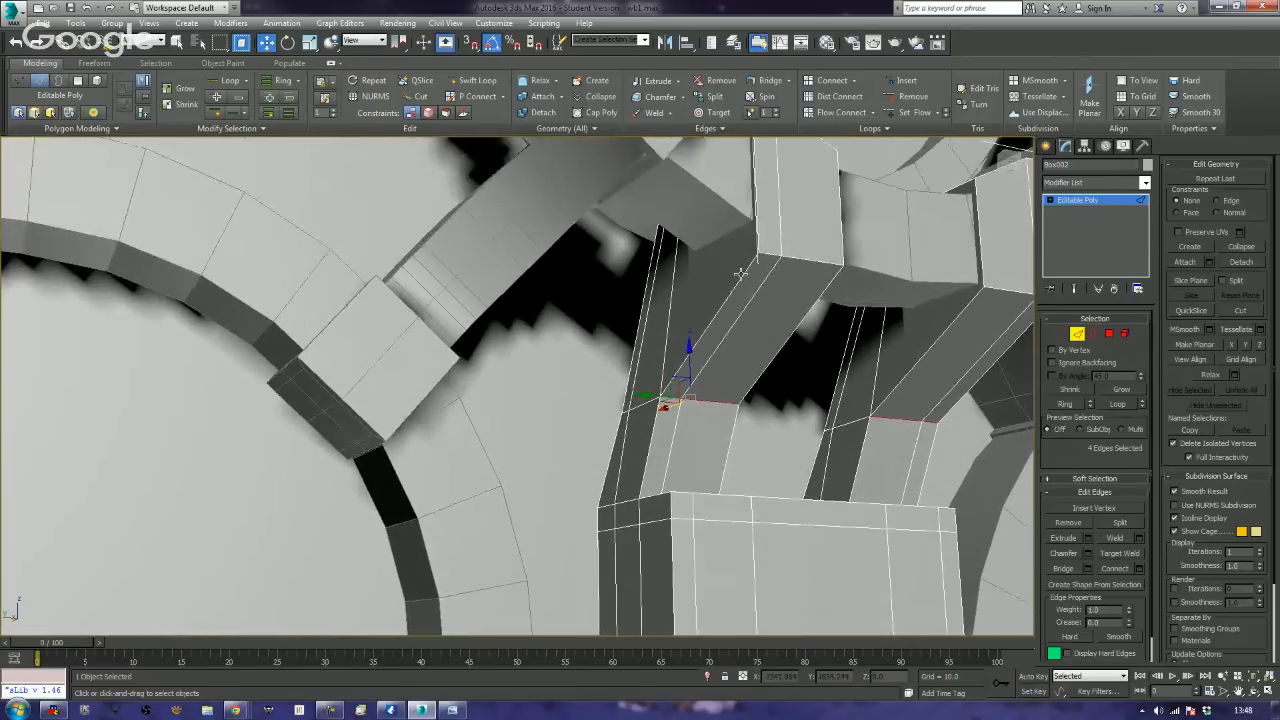
click(1076, 555)
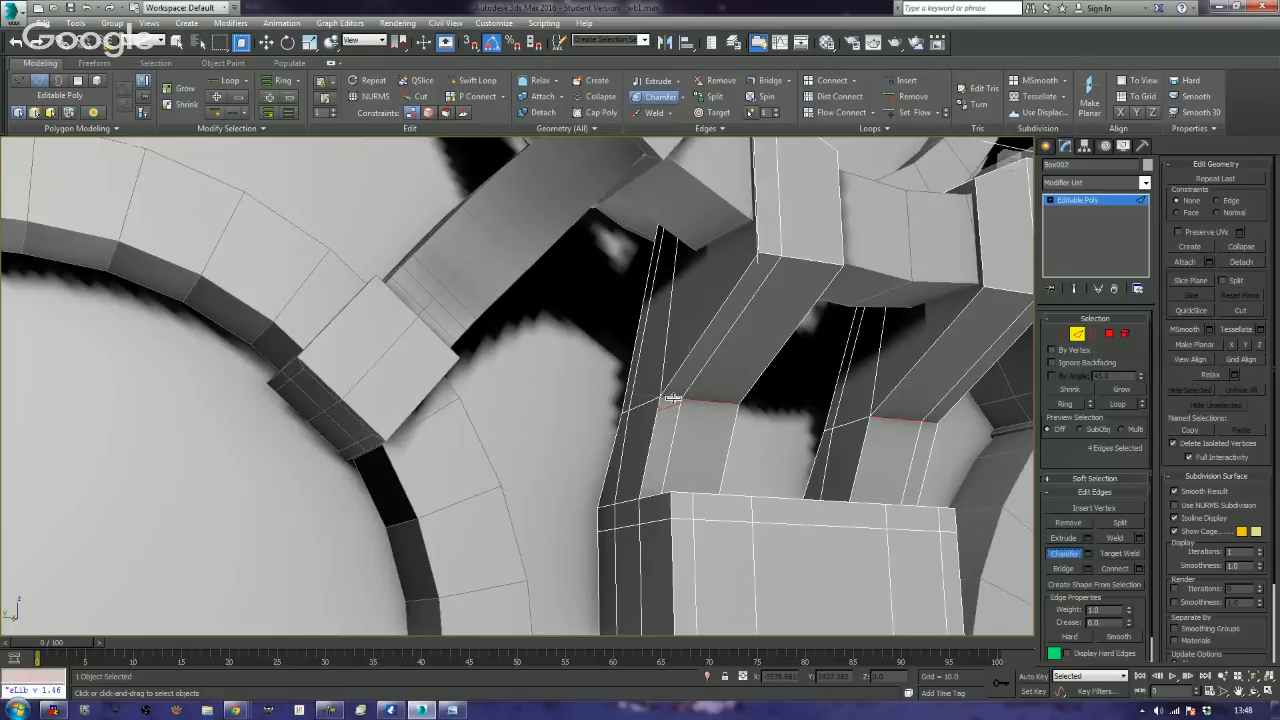
drag(673, 399, 730, 370)
click(540, 385)
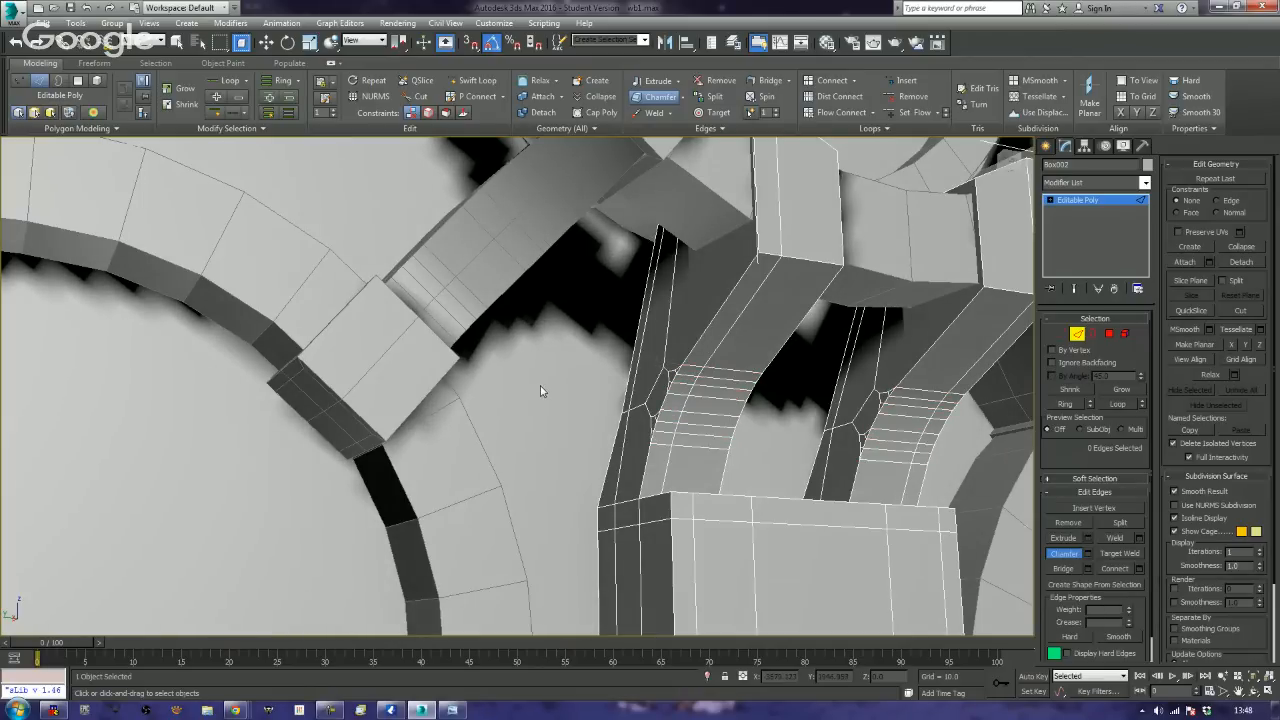
- Leave edge editing and deselect the bracket to review the whole pelvis block
scroll(540, 385, down, 8)
alt+middle_drag(617, 409, 553, 418)
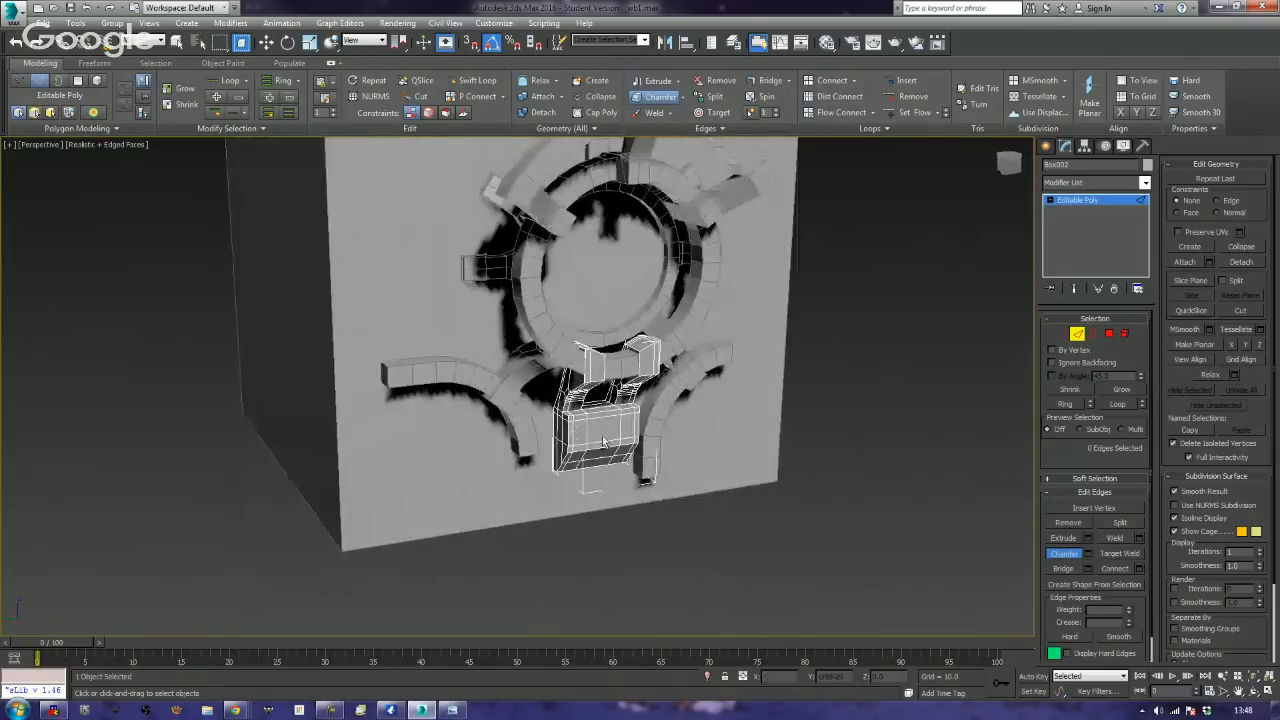
click(1077, 335)
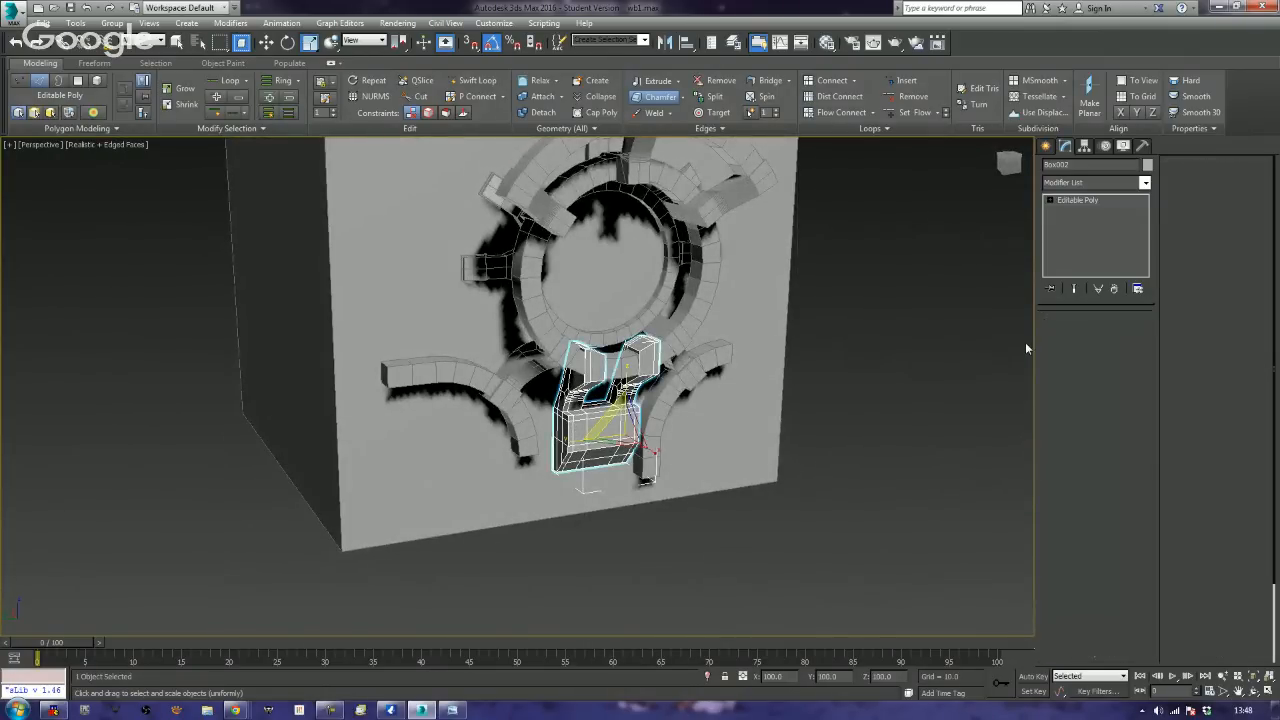
click(840, 368)
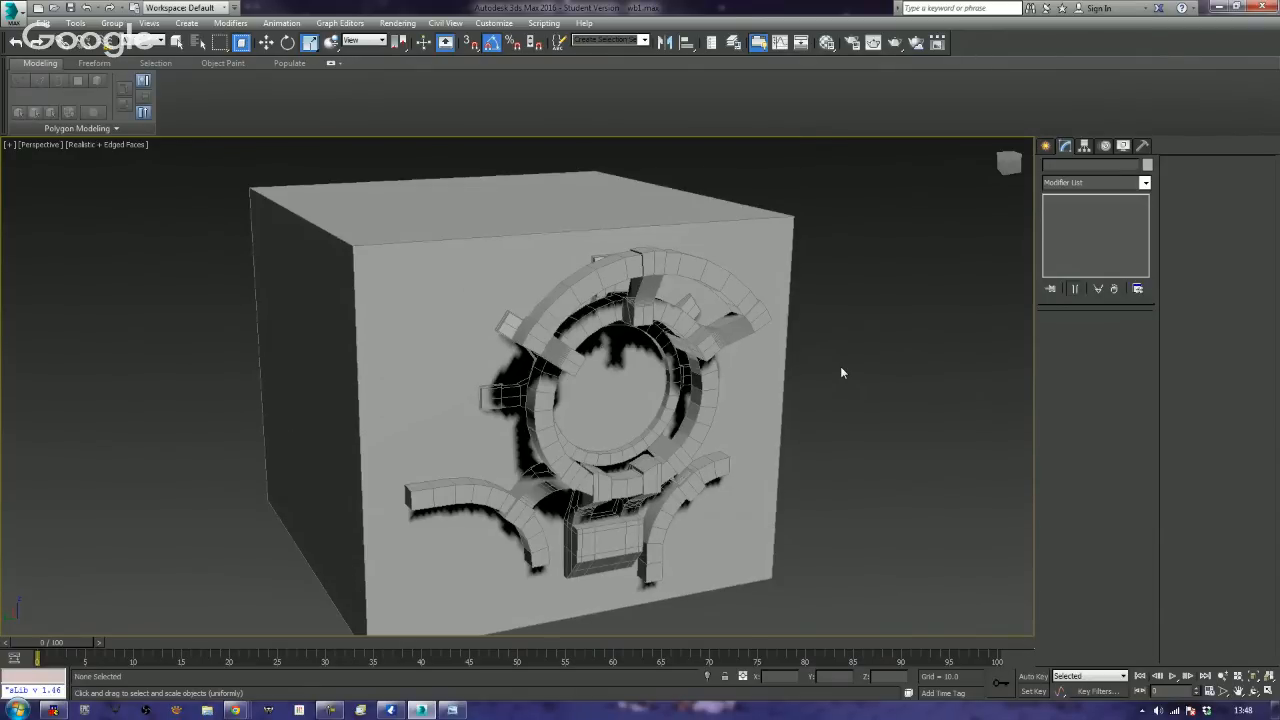
alt+middle_drag(840, 372, 875, 368)
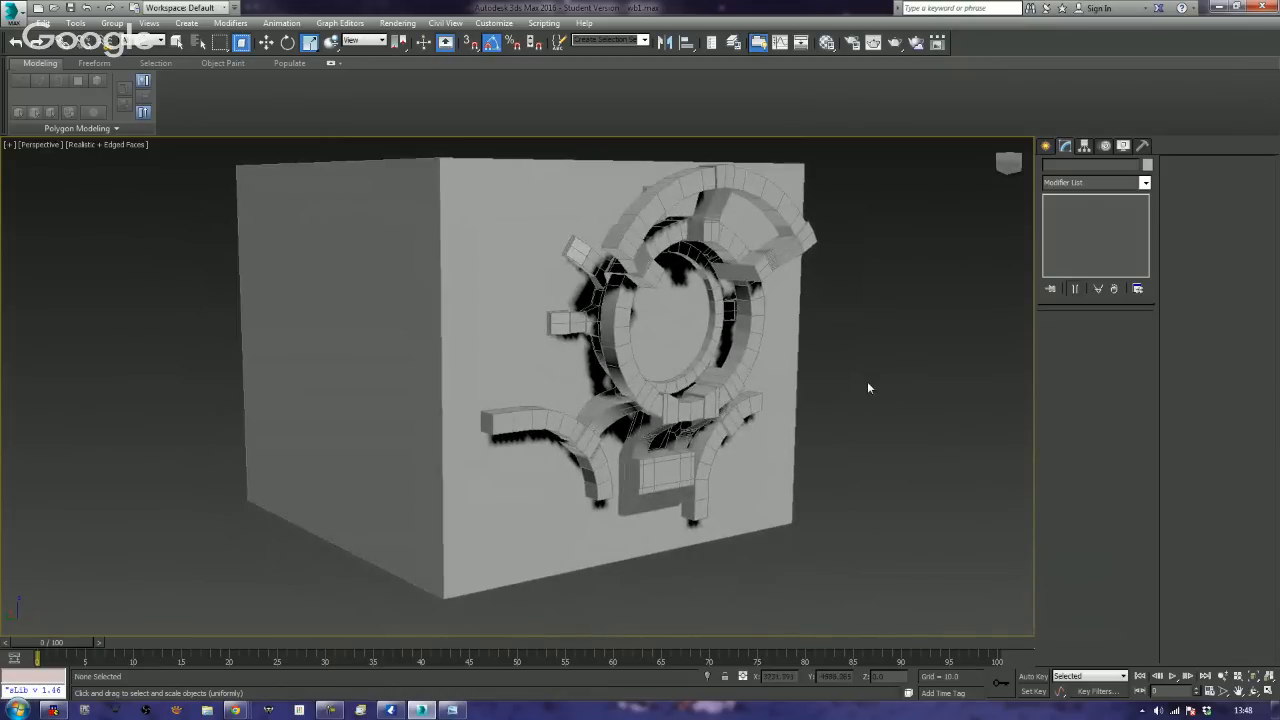
- Unhide all objects in the scene and frame the whole robot, with its legs beneath the pelvis block
right_click(867, 382)
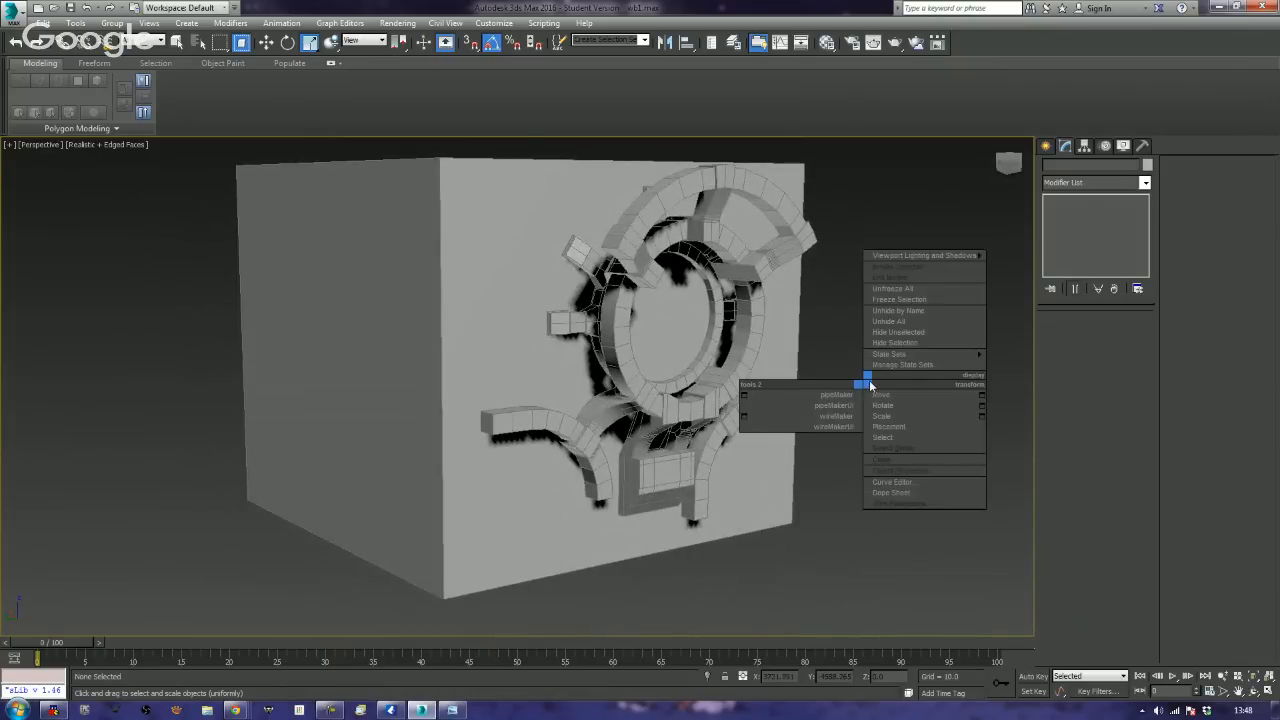
click(926, 322)
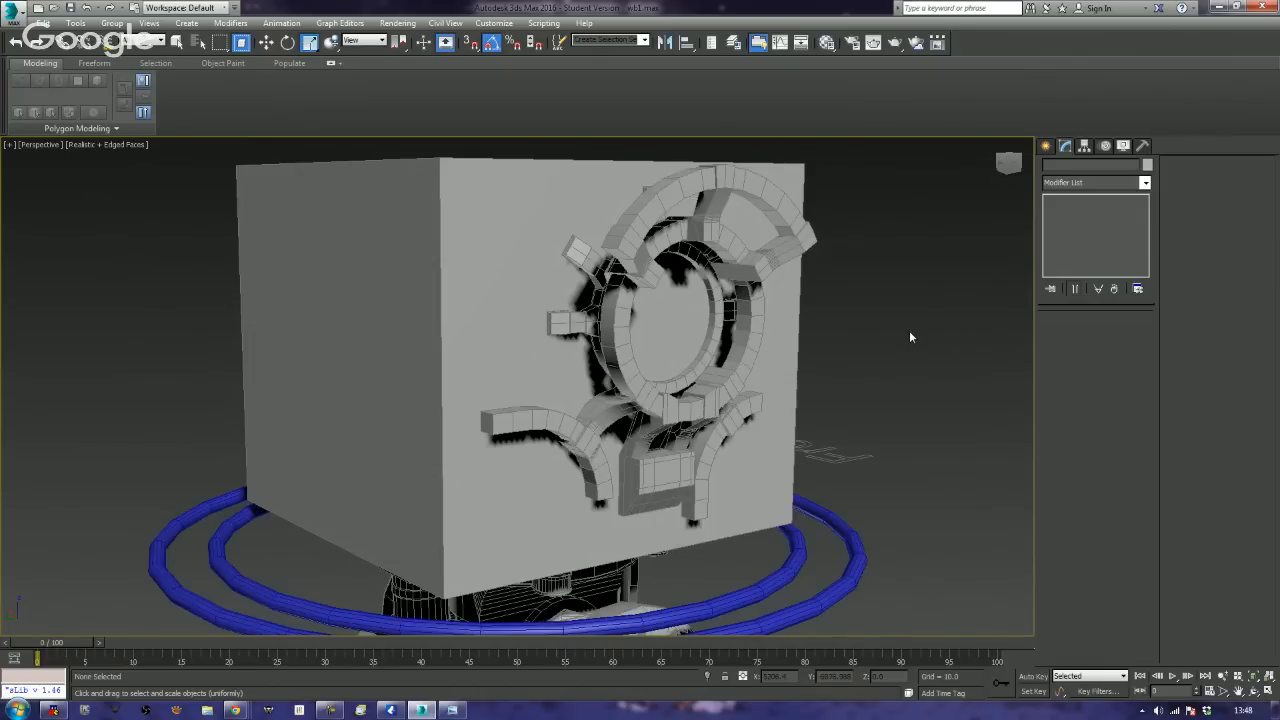
key(z)
mouse_move(790, 349)
alt+middle_down()
mouse_move(752, 350)
mouse_move(774, 356)
alt+middle_up()
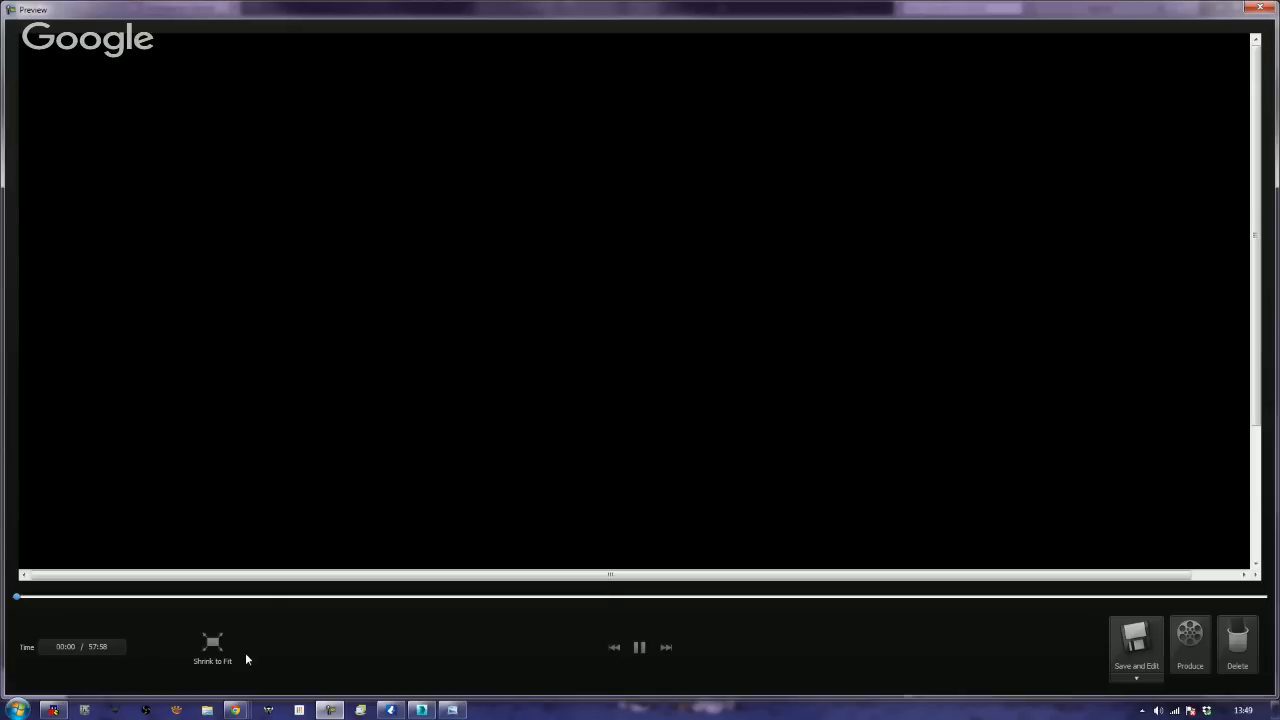
- In Camtasia Recorder, save the capture as 029_starting_the_torso_structure in the Knight Titan folder, copying that file name for reuse
click(1156, 683)
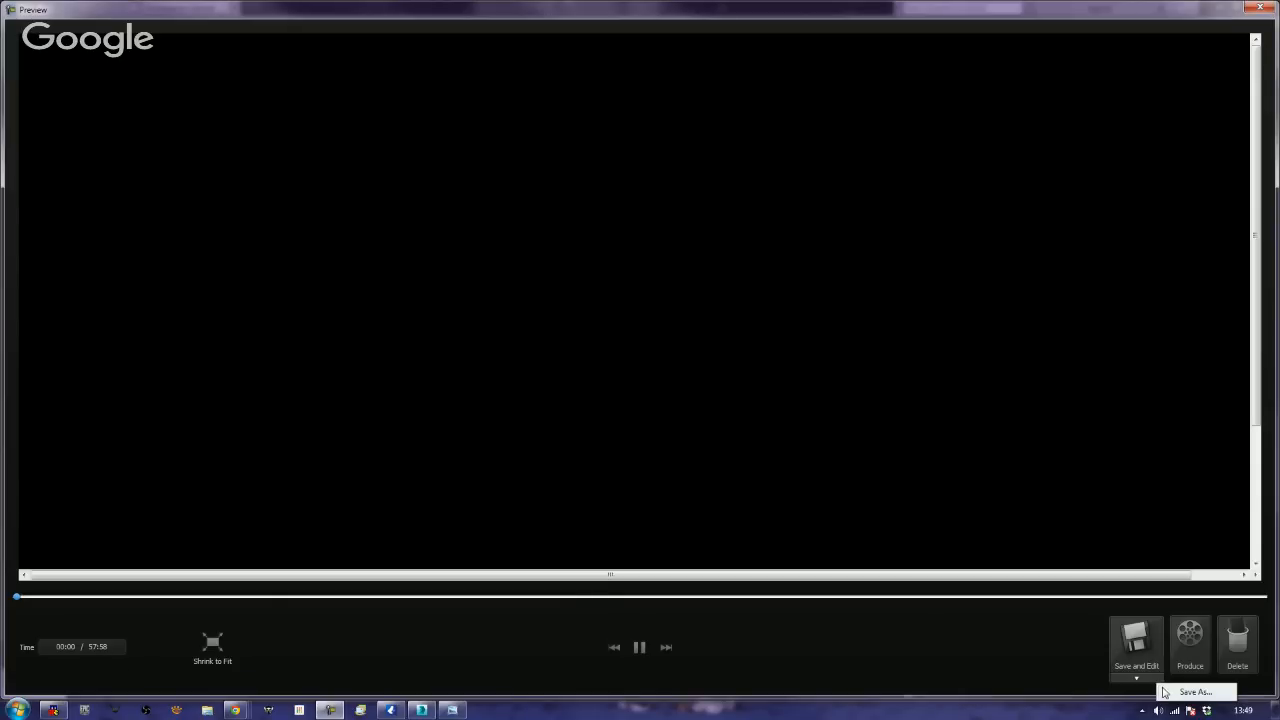
click(1188, 692)
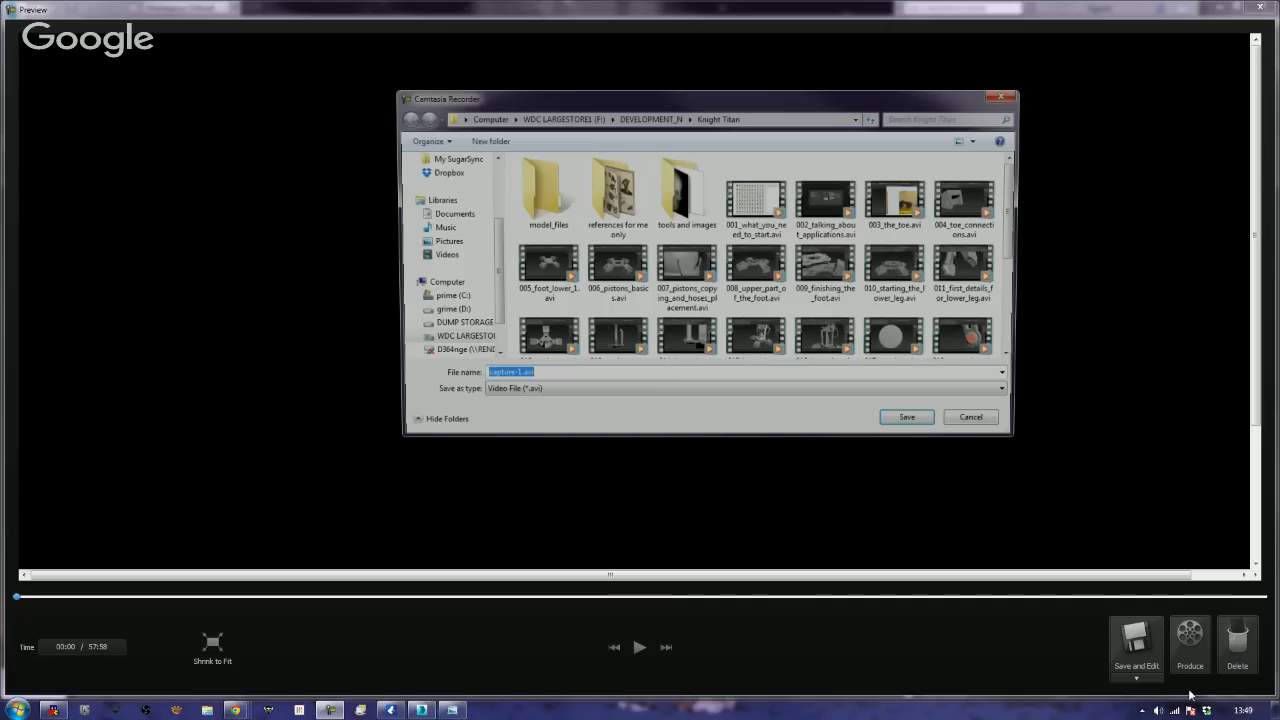
drag(1016, 232, 1031, 357)
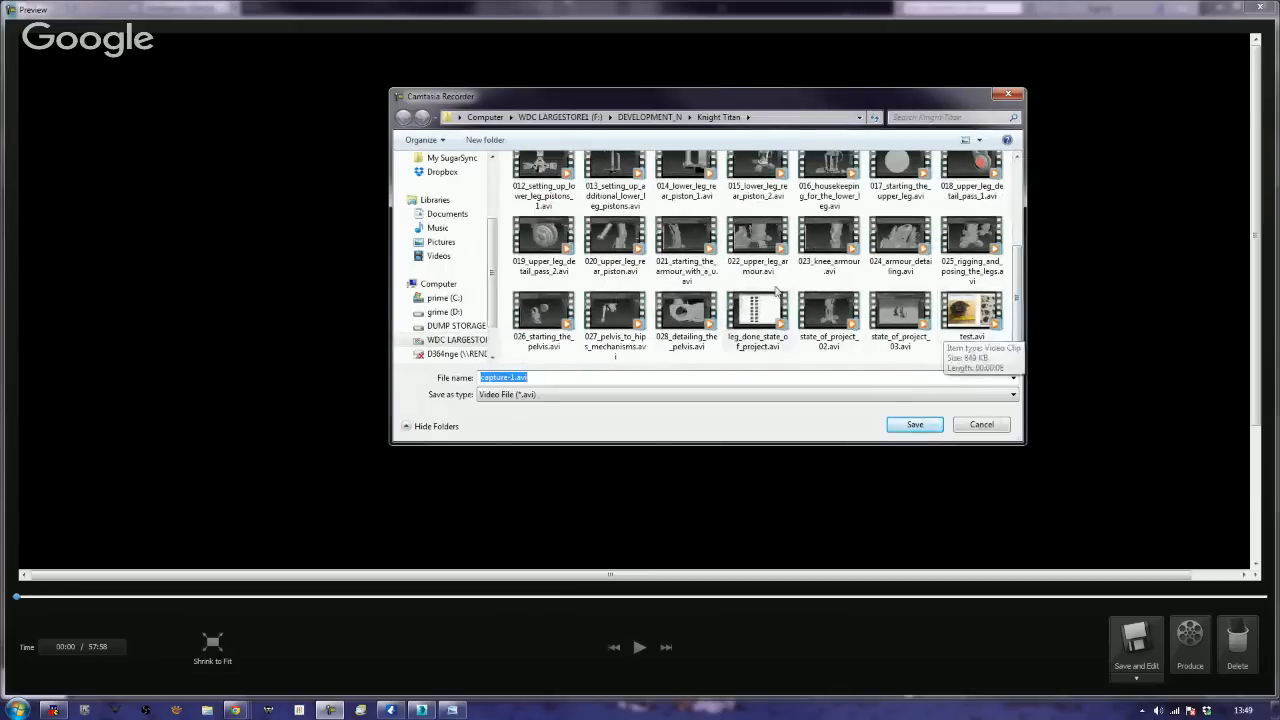
click(688, 330)
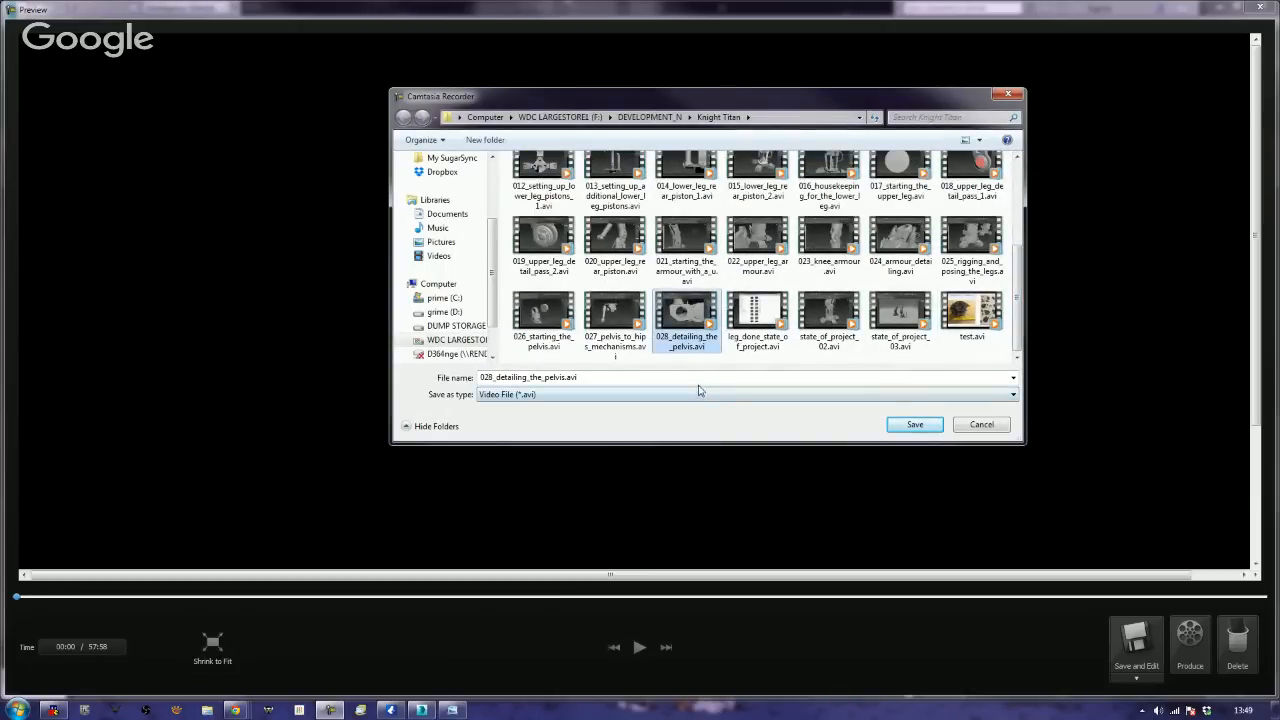
click(702, 379)
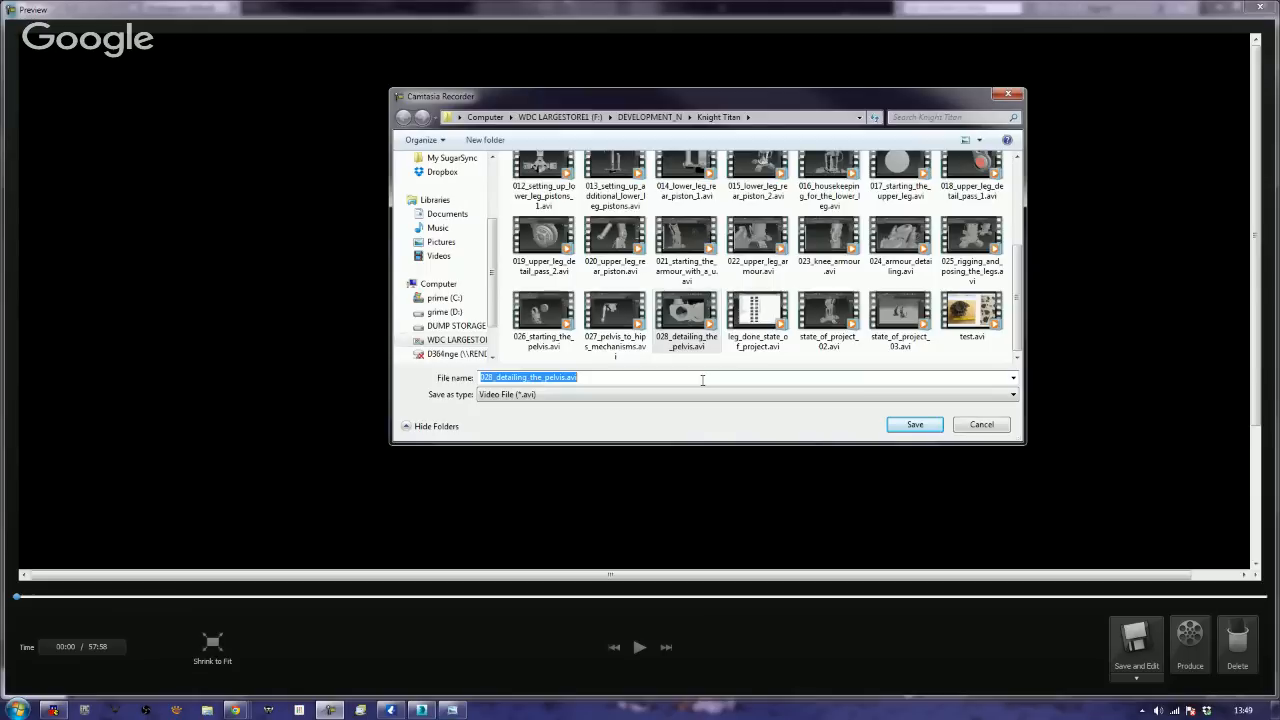
text(029_st)
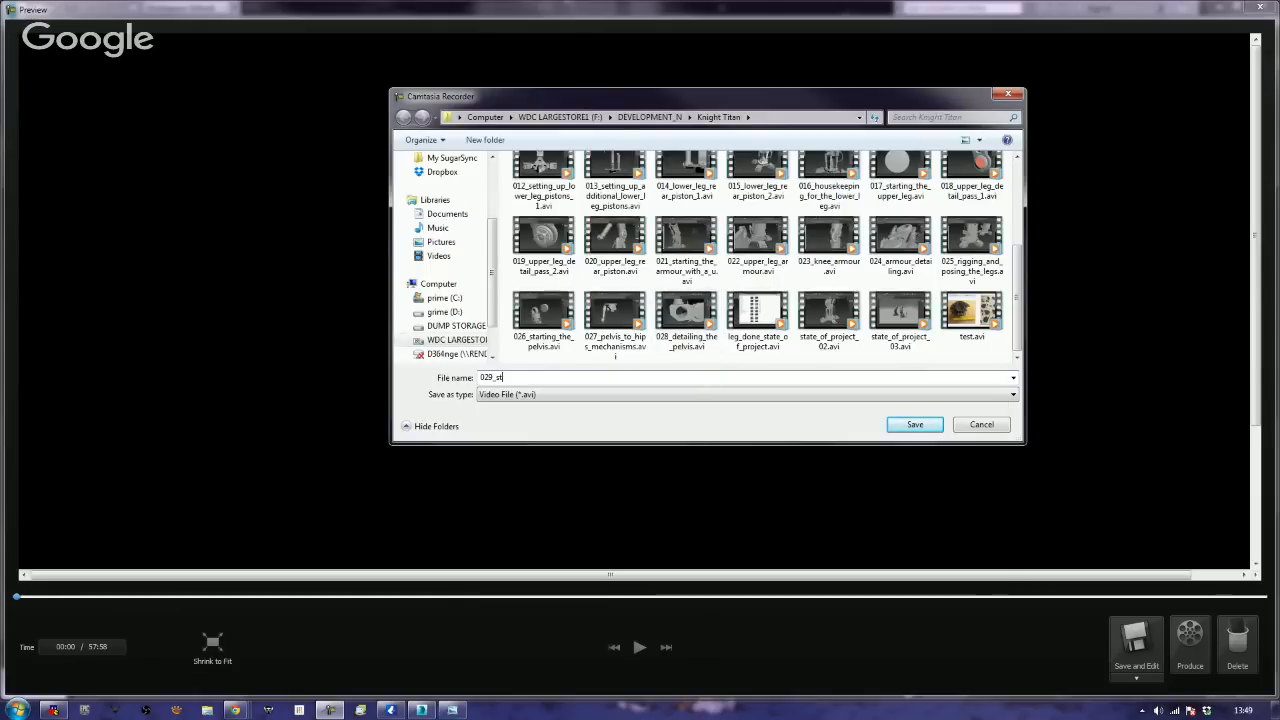
text(arting_the_torso_)
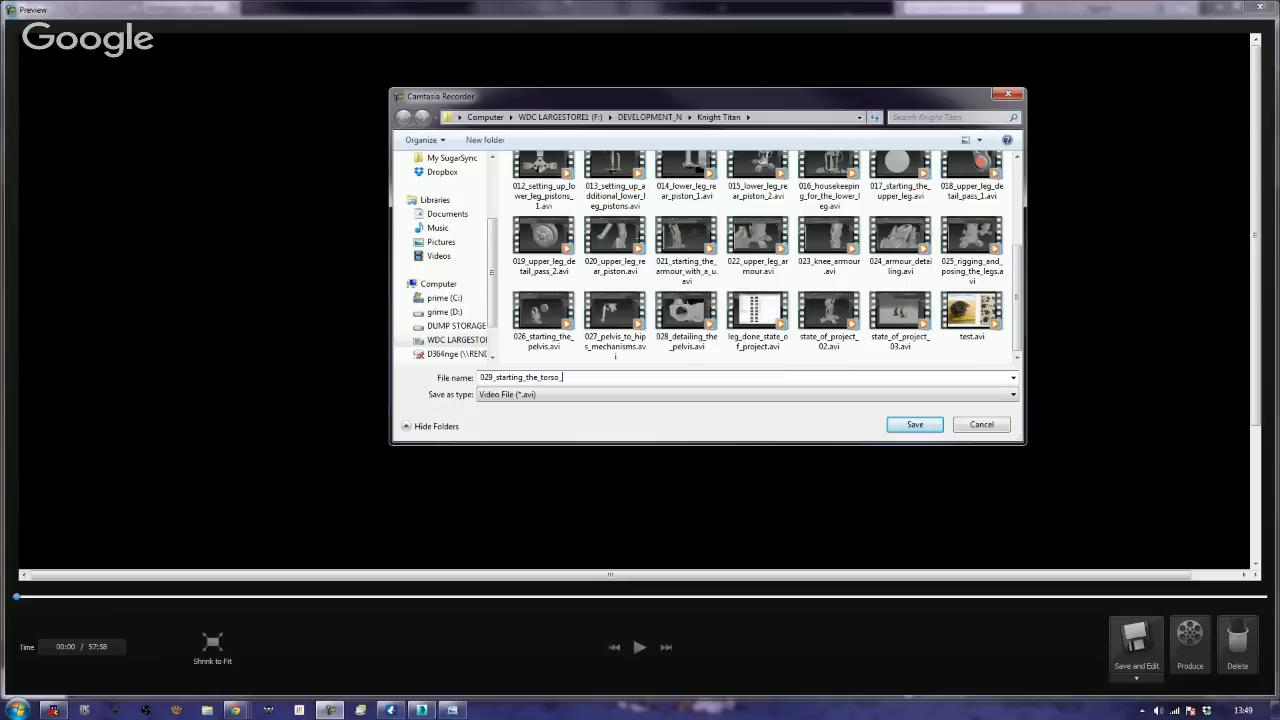
text(structure)
key(ctrl+a)
key(ctrl+c)
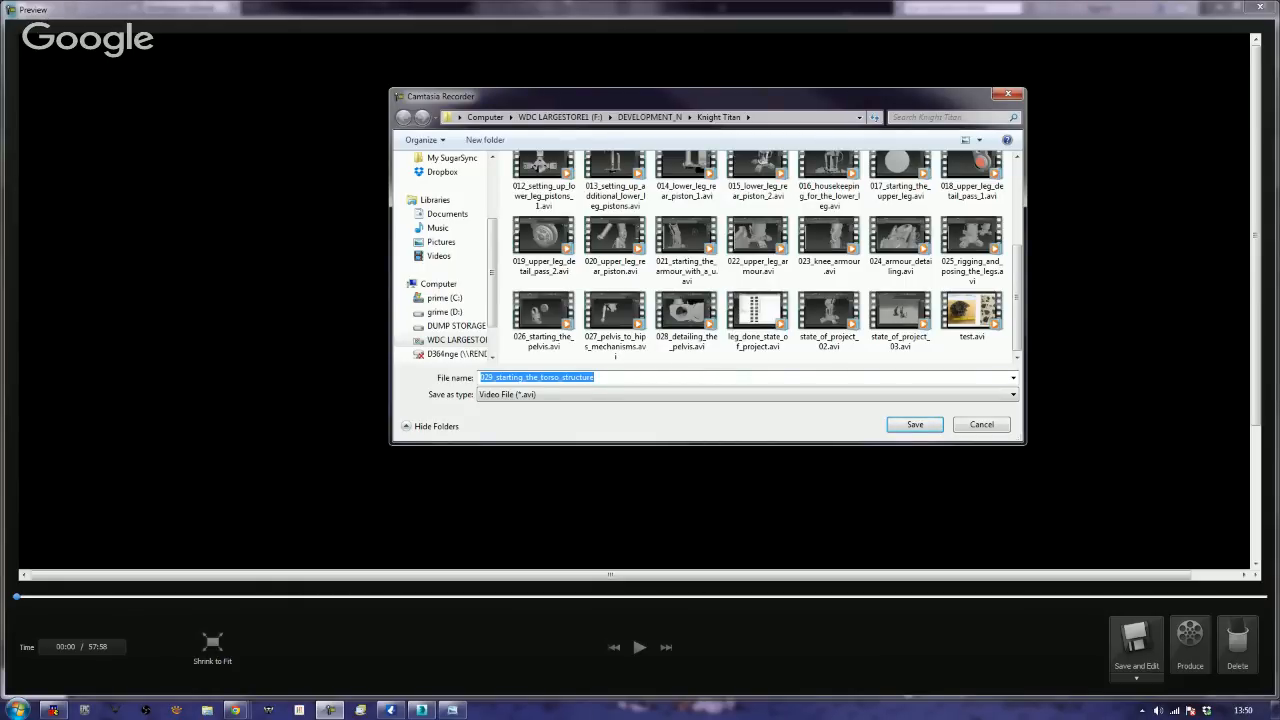
key(Return)
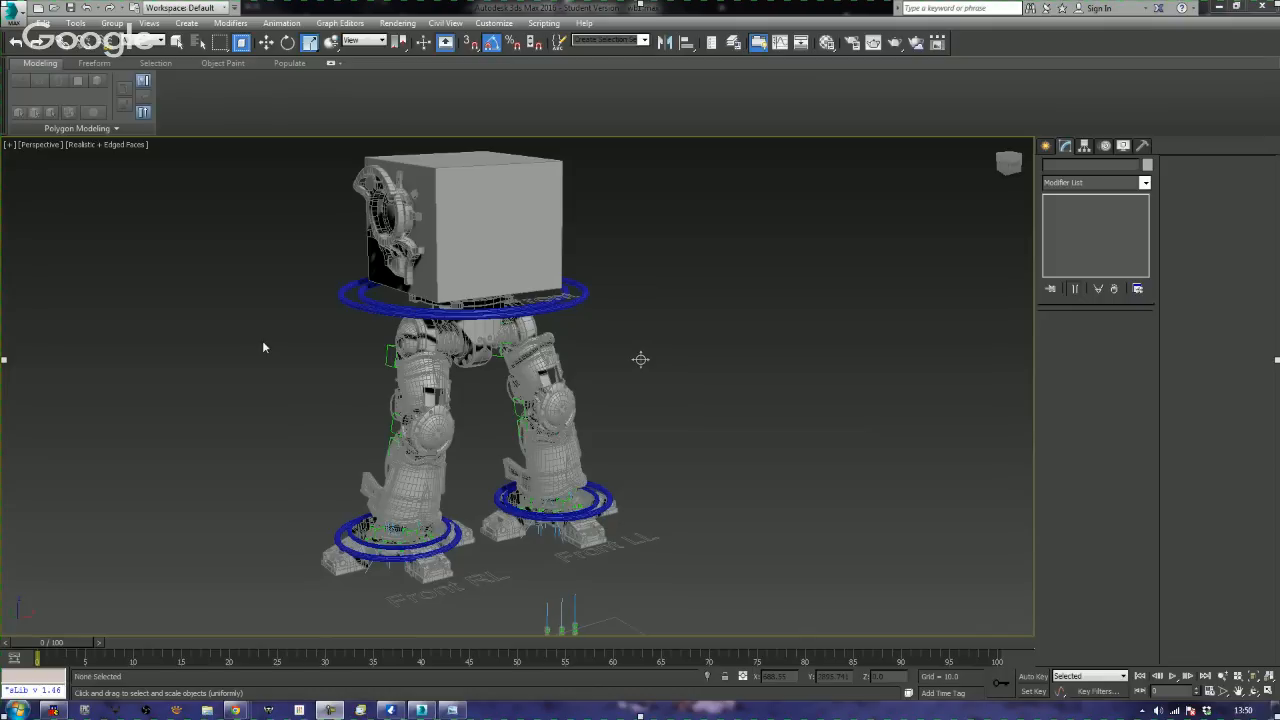
- Back in 3ds Max, save the scene under the copied name 029_starting_the_torso_structure in the model_files folder
middle_drag(103, 246, 216, 256)
click(14, 10)
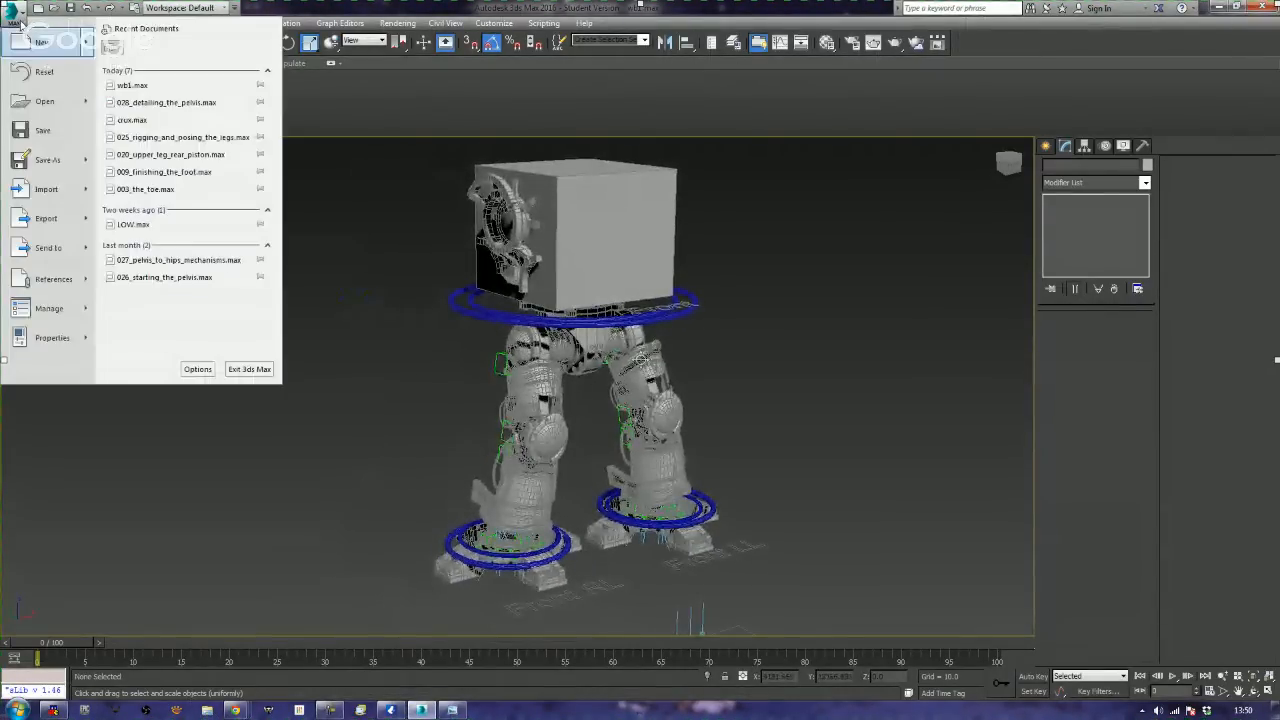
mouse_move(35, 163)
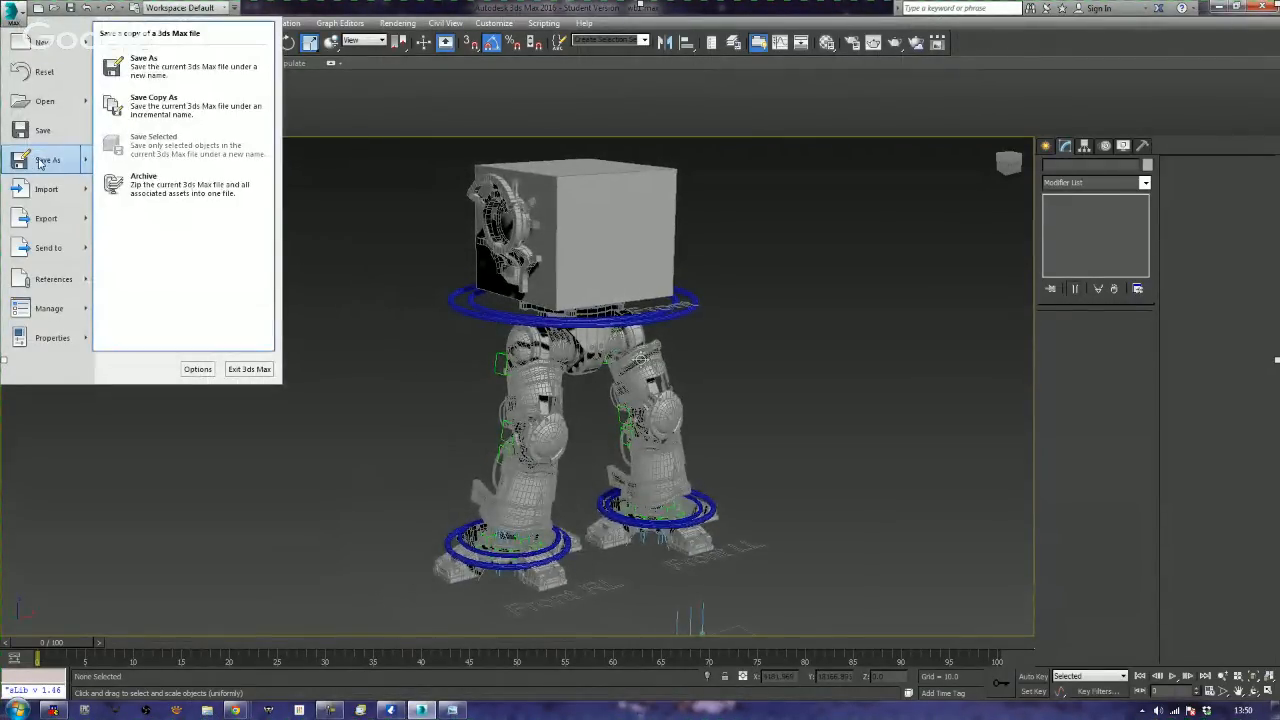
click(174, 70)
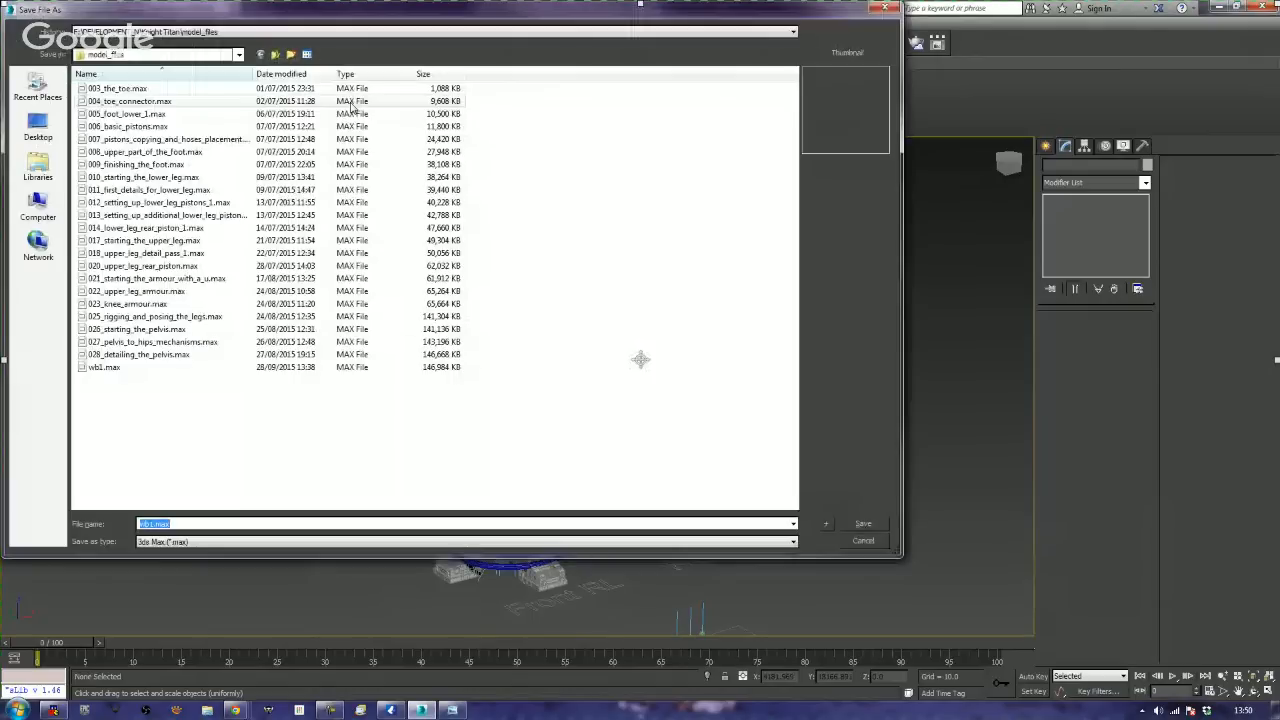
key(ctrl+v)
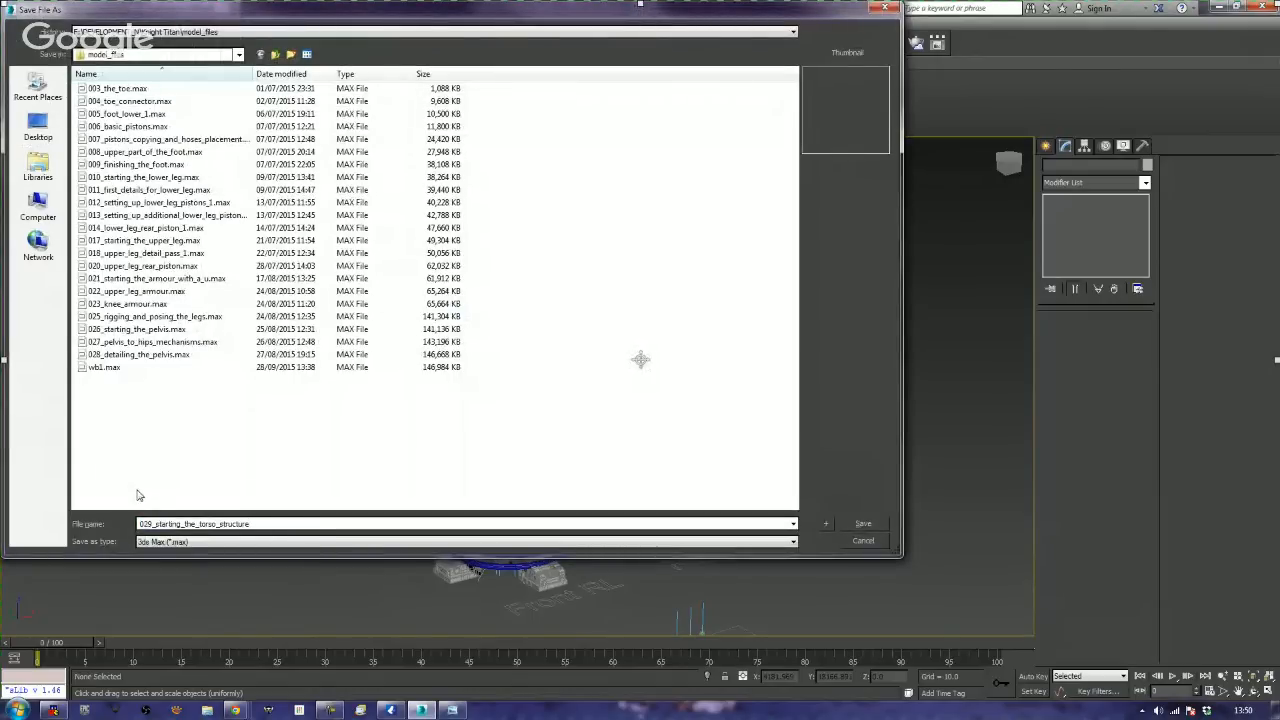
key(Return)
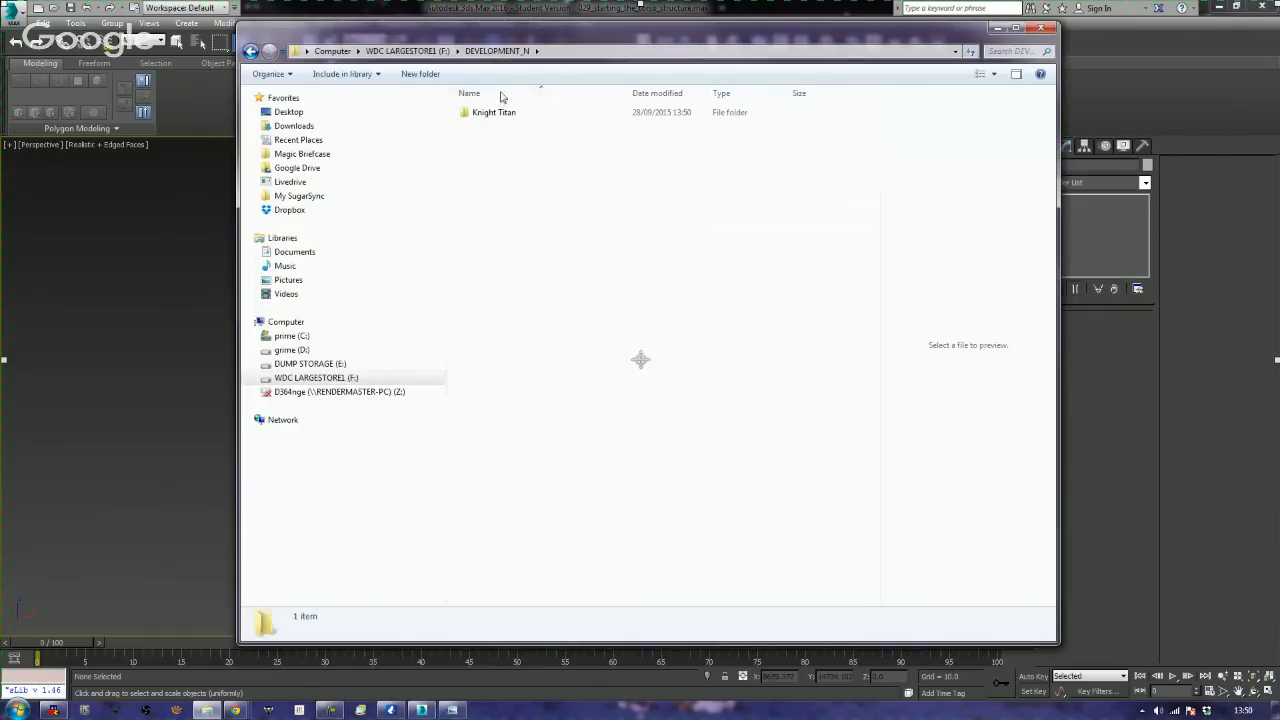
- Check the saved scene file in the Knight Titan model_files folder and return to 3ds Max
double_click(488, 113)
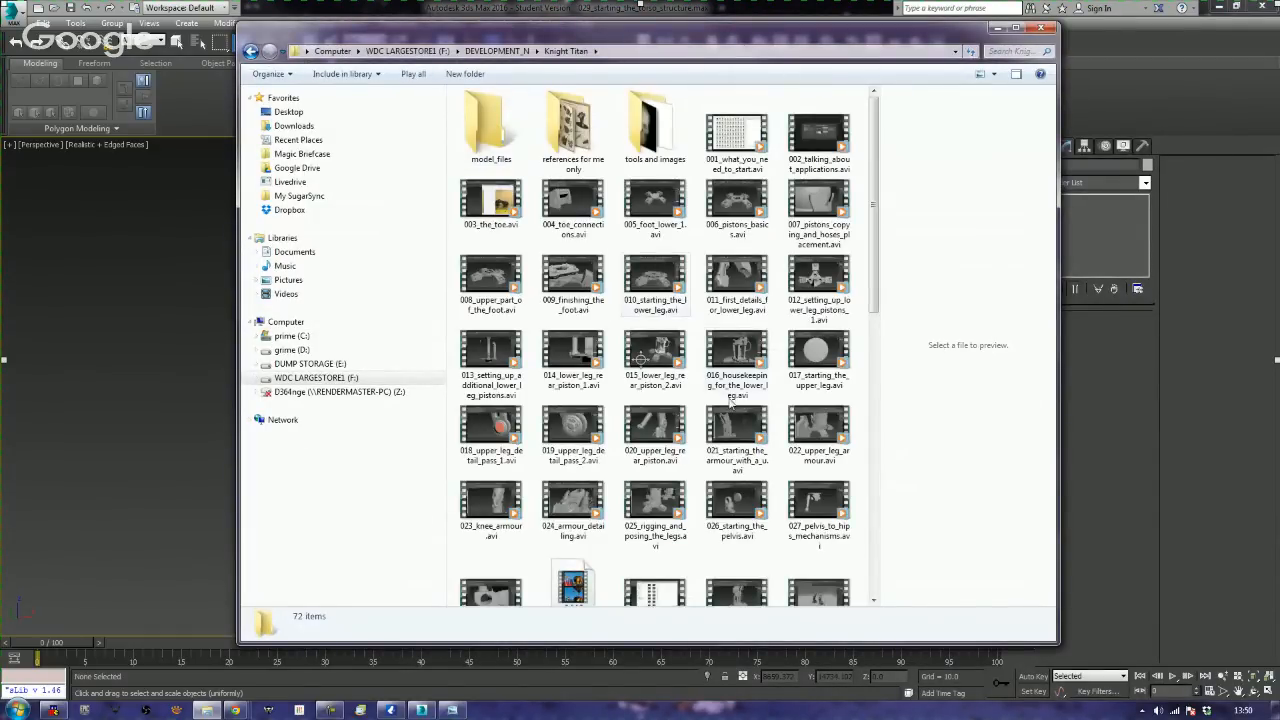
double_click(506, 100)
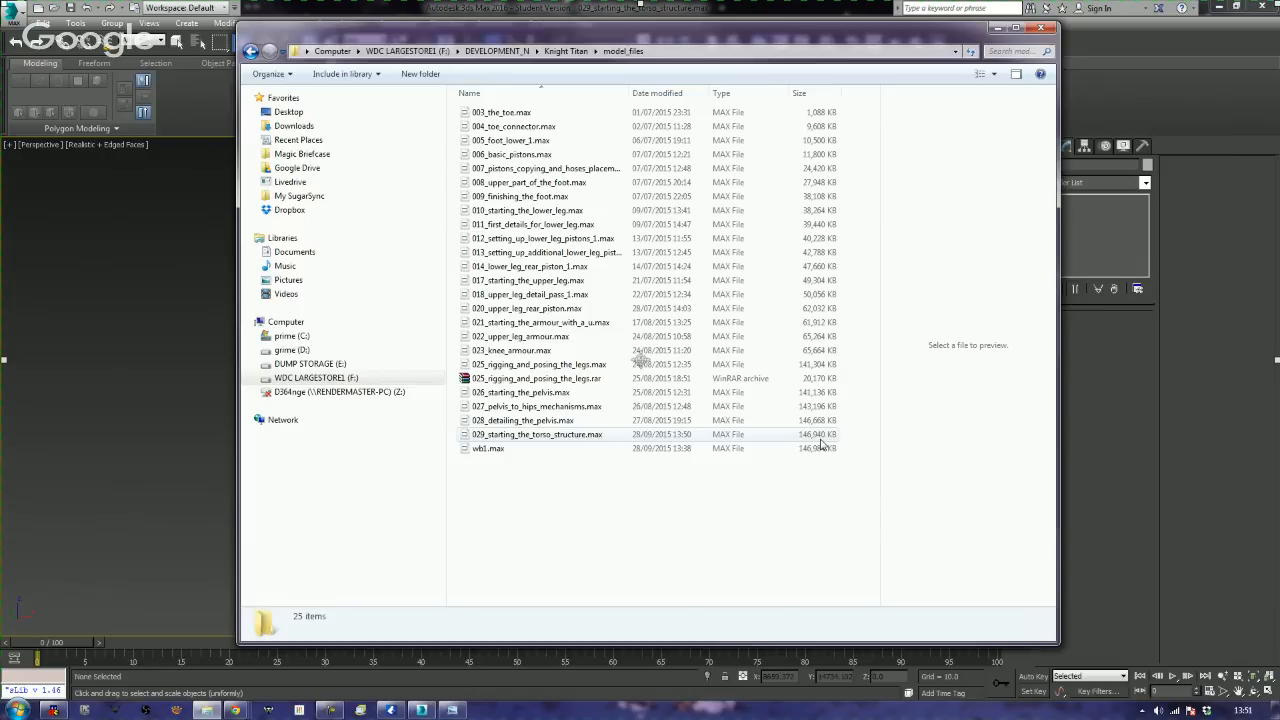
click(1104, 406)
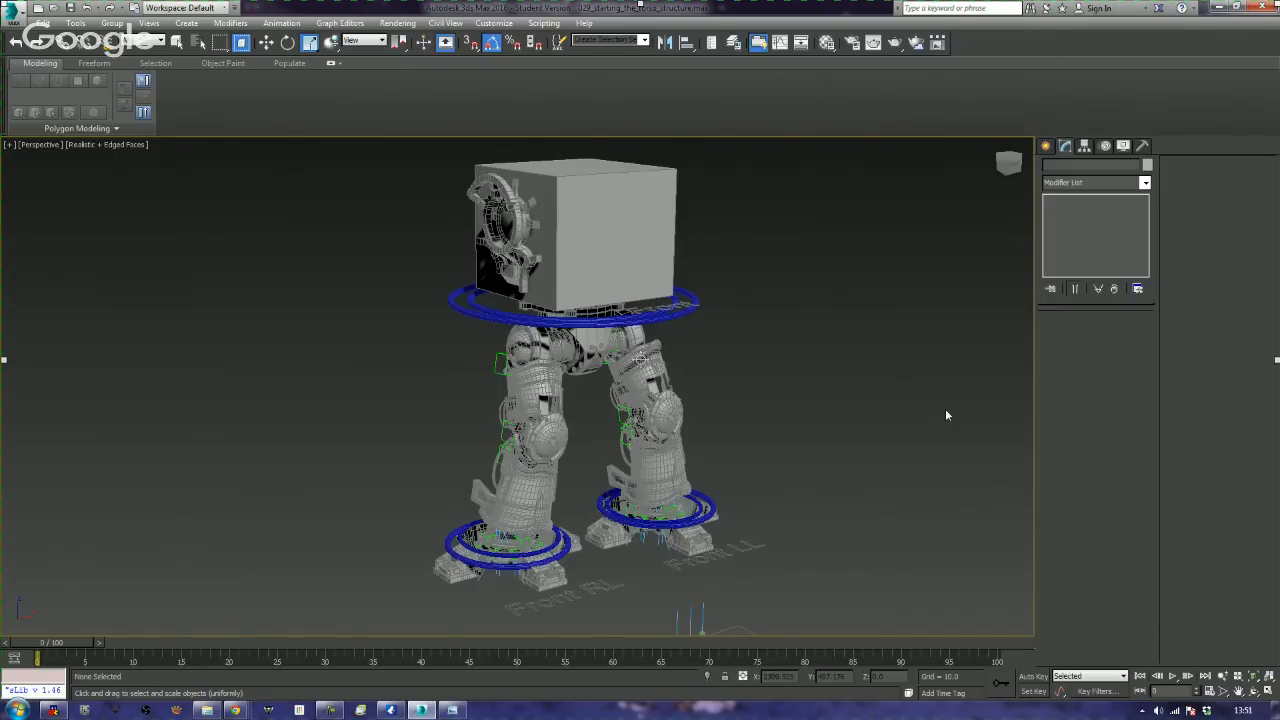
- Clone the ring detail on the block's side along X and place the copy well clear of the robot
click(500, 235)
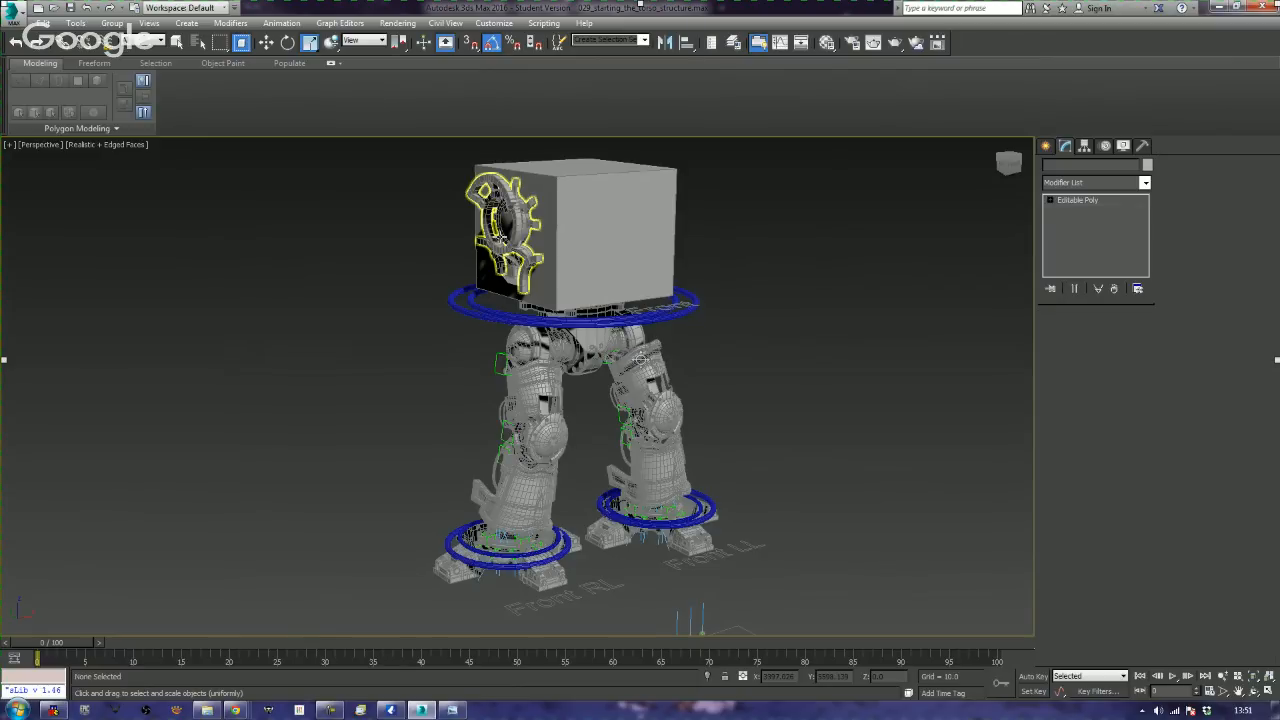
alt+middle_drag(548, 258, 745, 272)
key(e)
key(w)
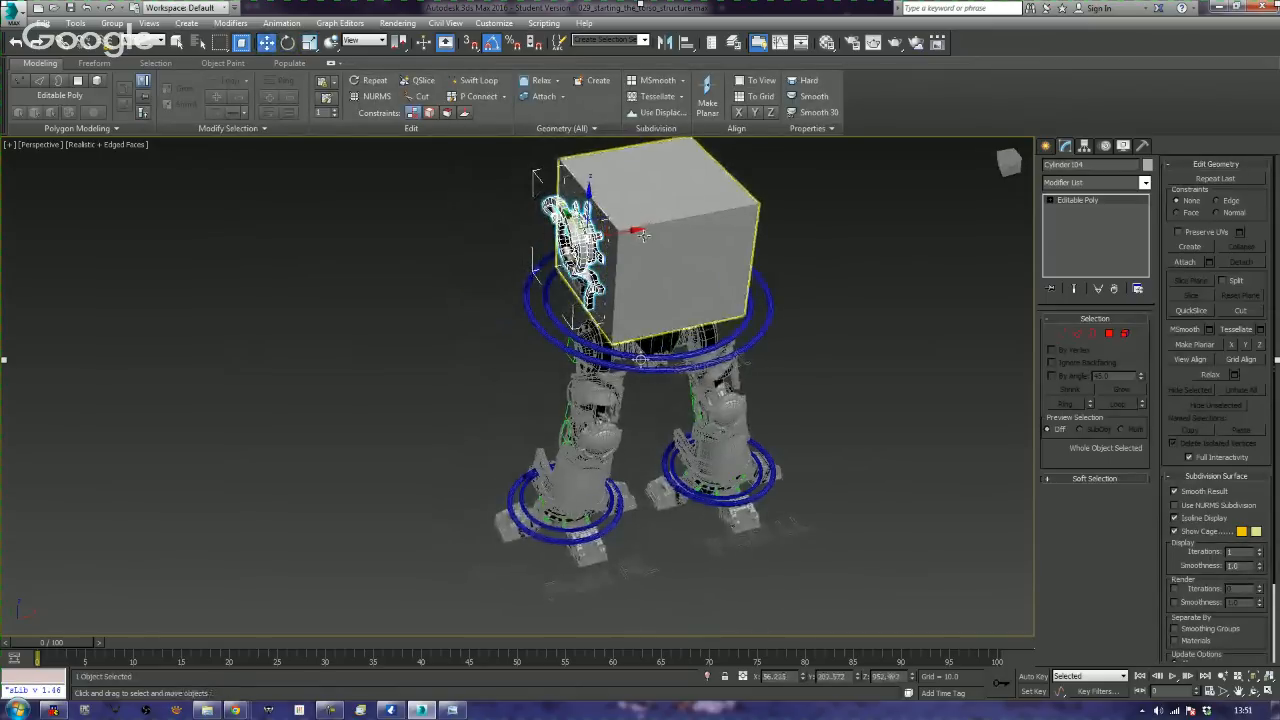
shift+drag(637, 231, 268, 295)
click(641, 412)
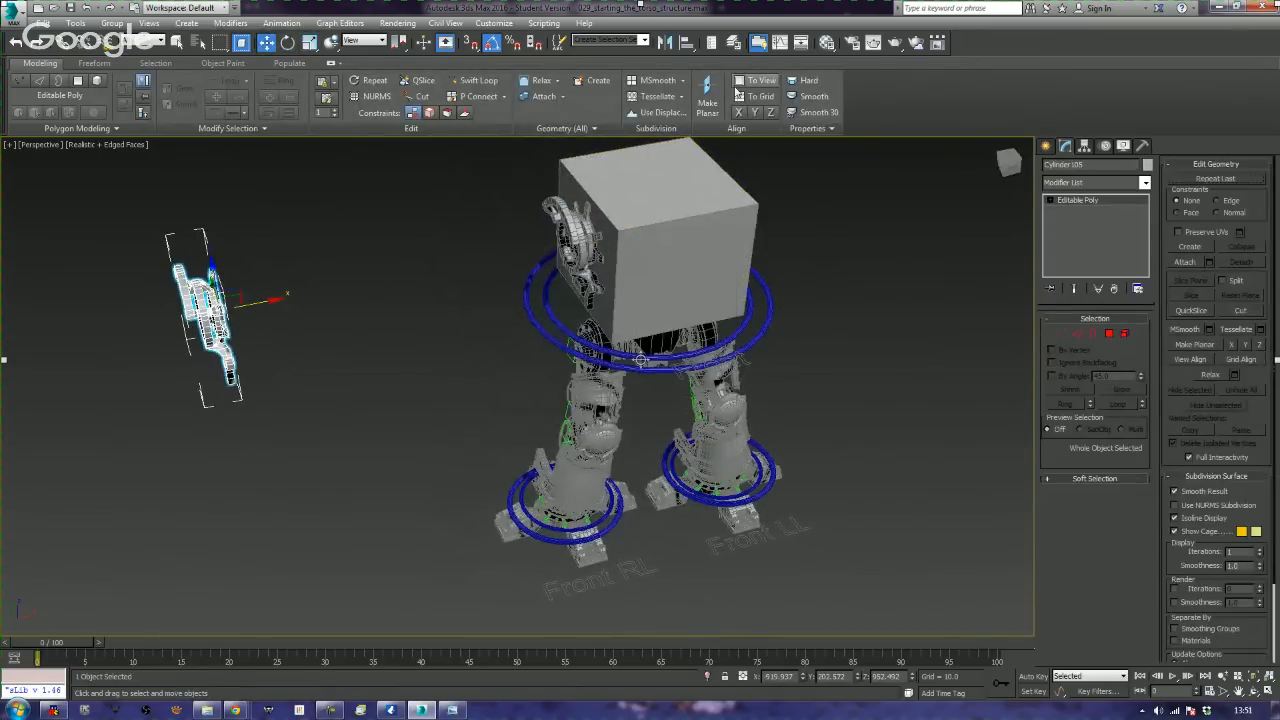
- Mirror the detached ring detail across X as a copy, move the mirrored part about 285 units along X, and deselect it
click(670, 47)
click(627, 384)
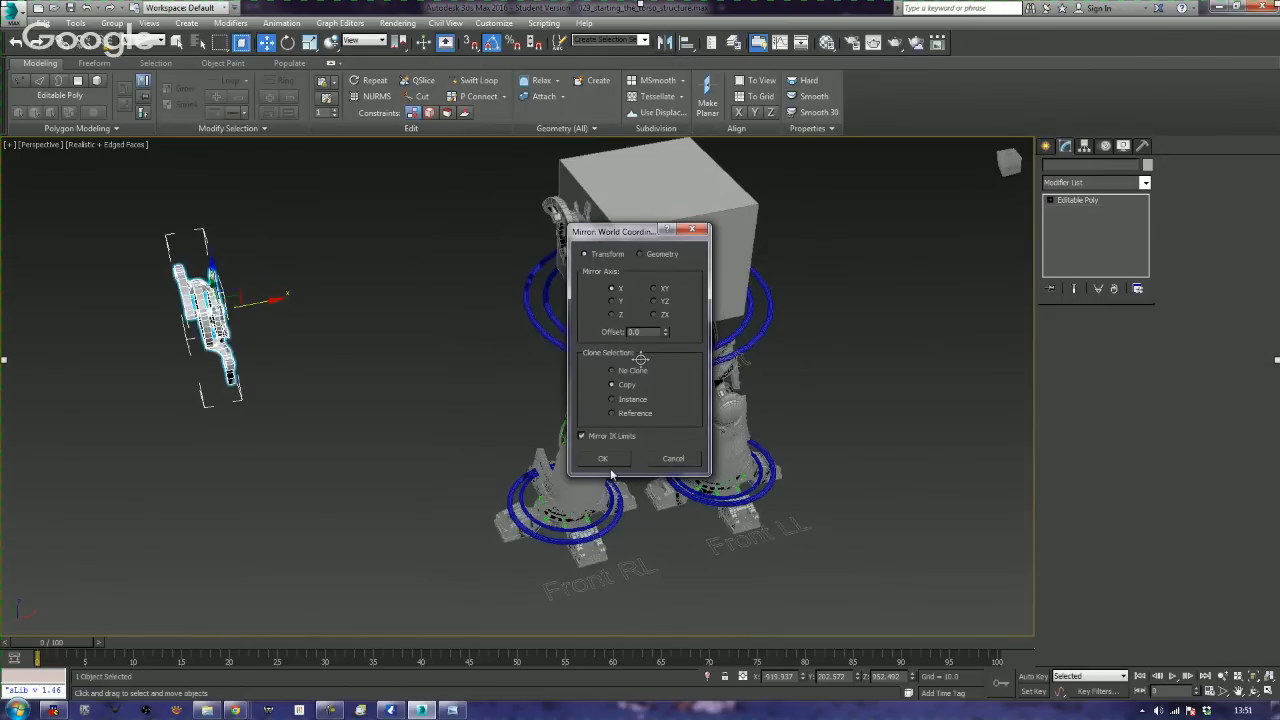
click(603, 459)
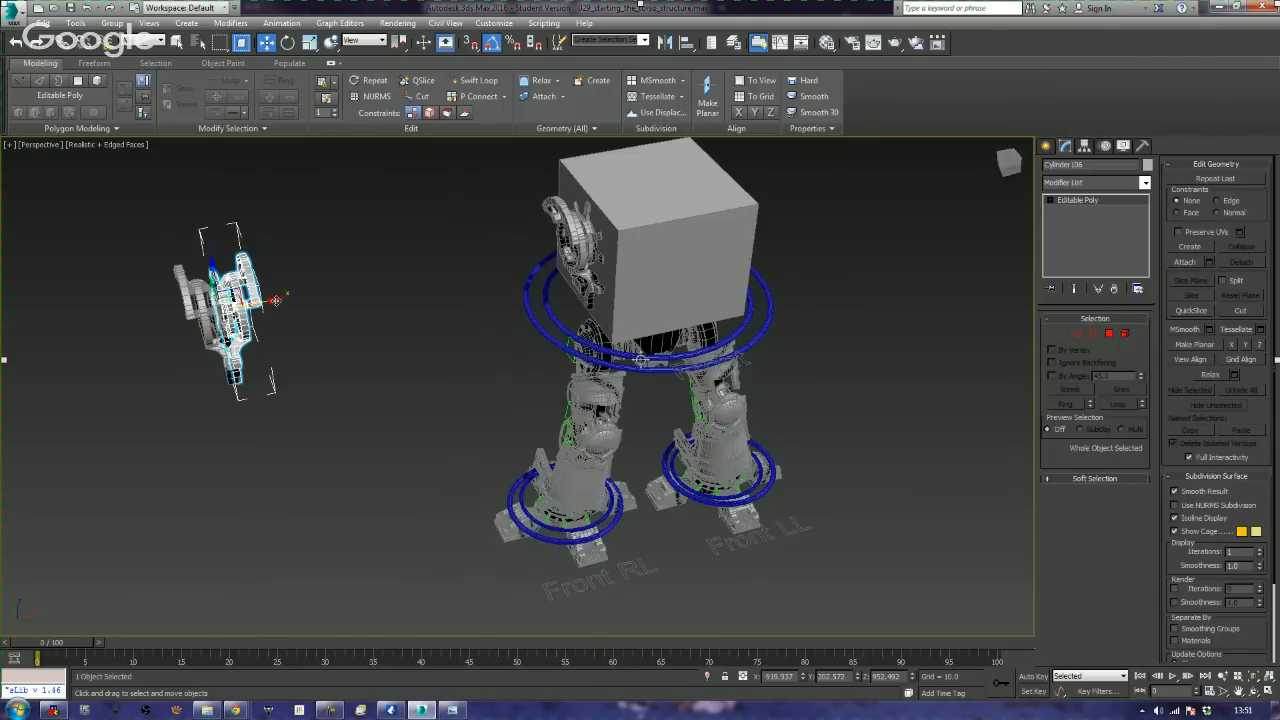
drag(278, 308, 385, 281)
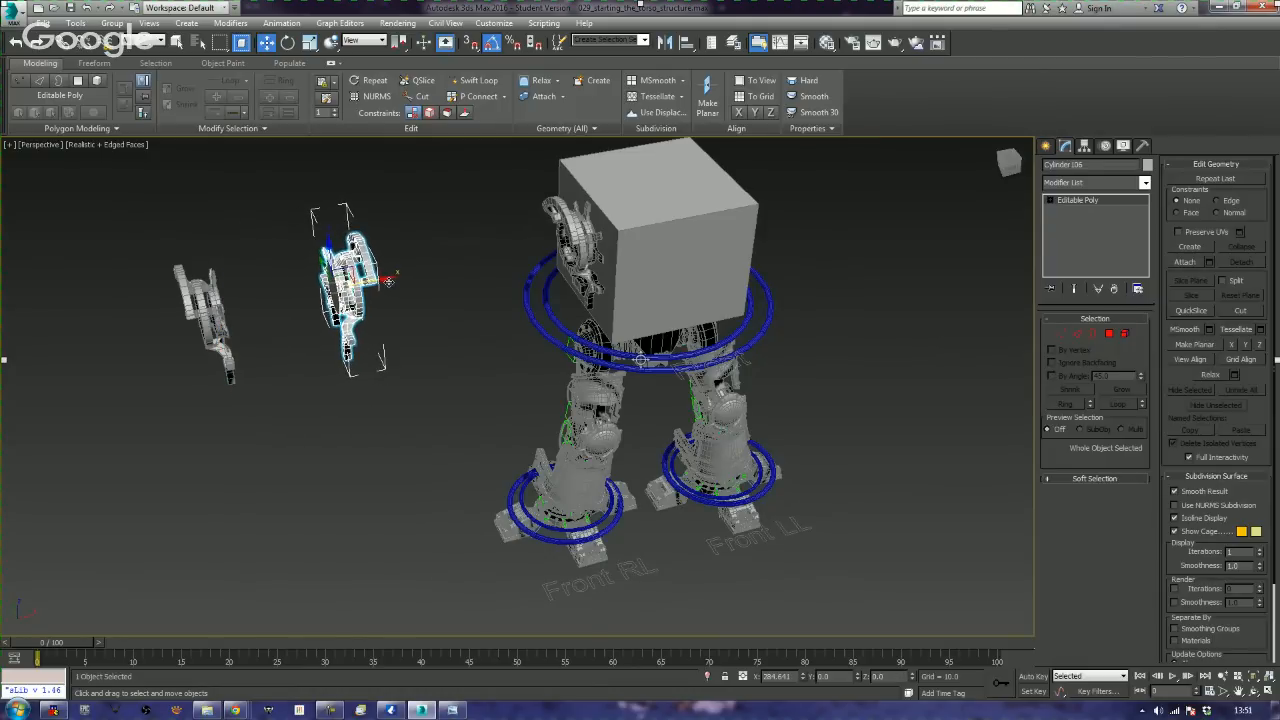
click(303, 483)
alt+middle_drag(276, 501, 342, 470)
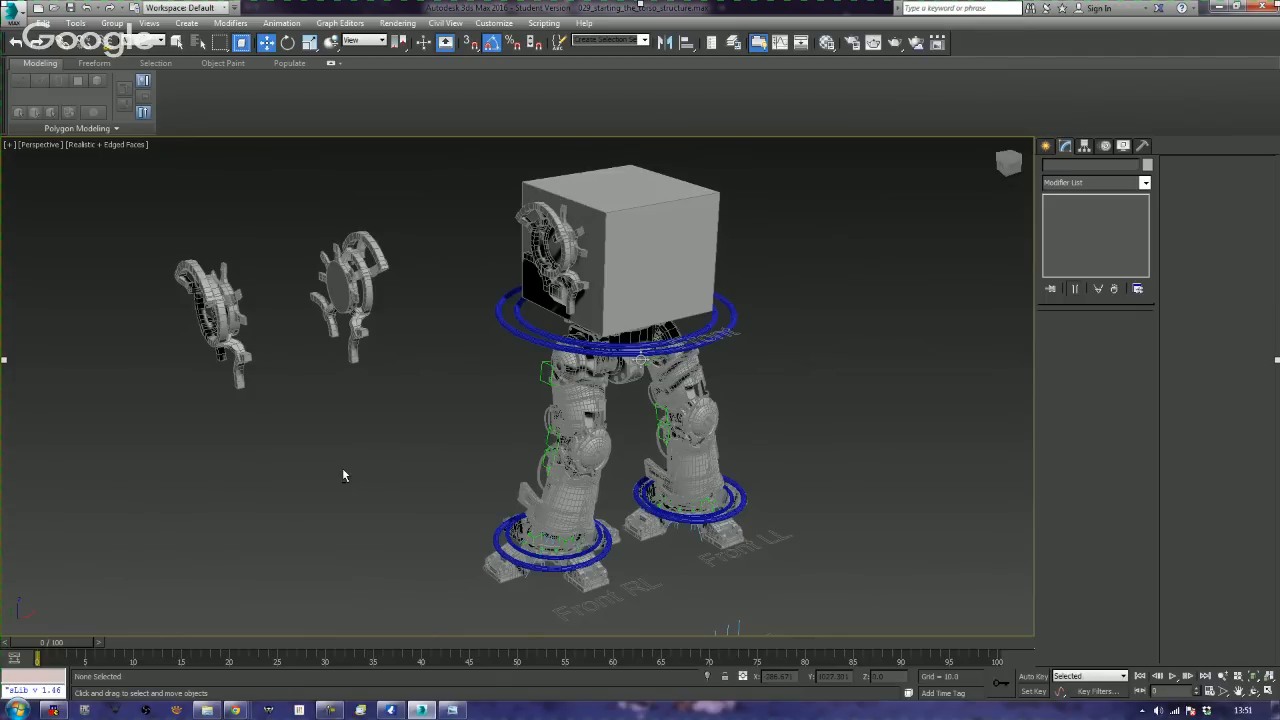
- Turn off edged faces and examine the copied ring detail up close beside its mirrored counterpart and the robot
key(F4)
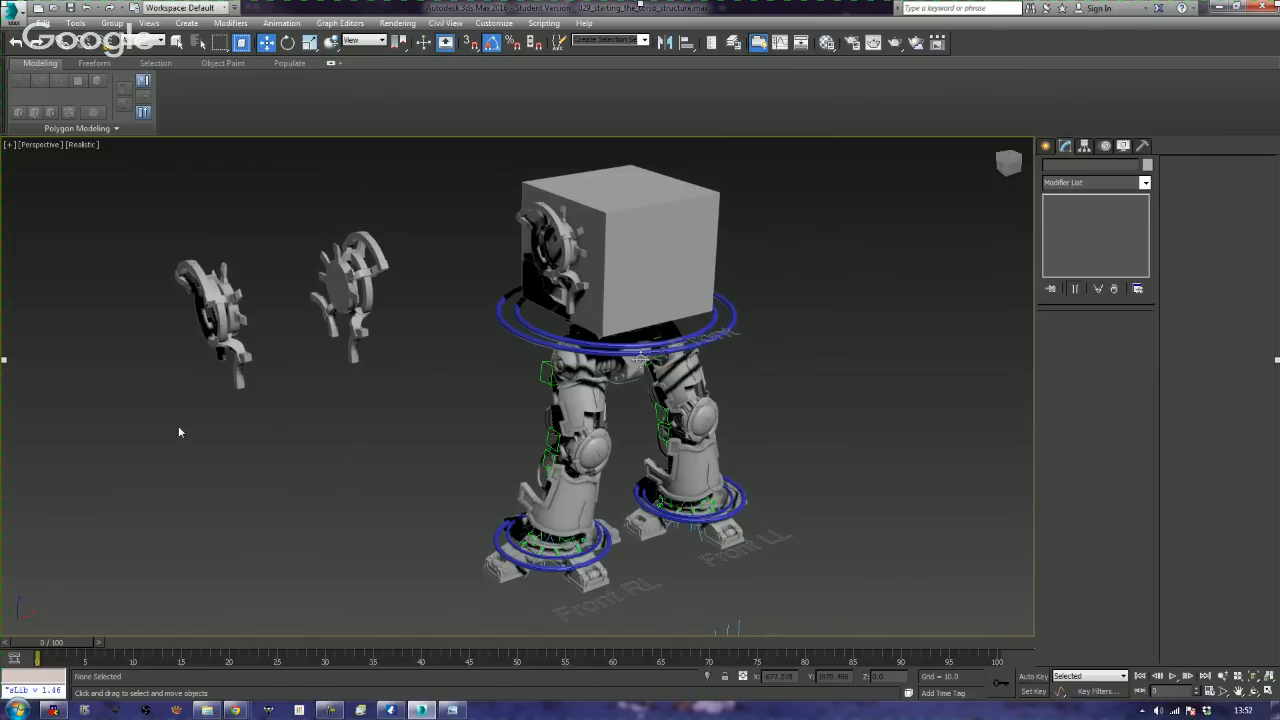
click(214, 312)
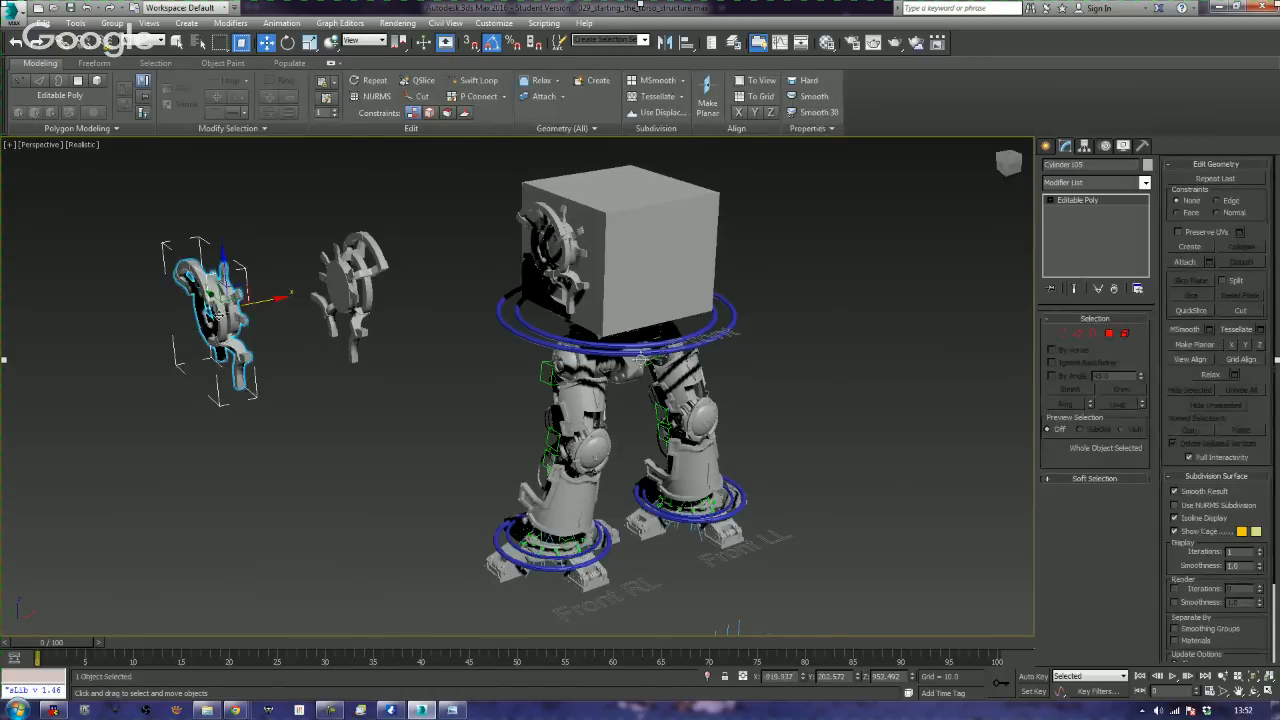
key(z)
key(F4)
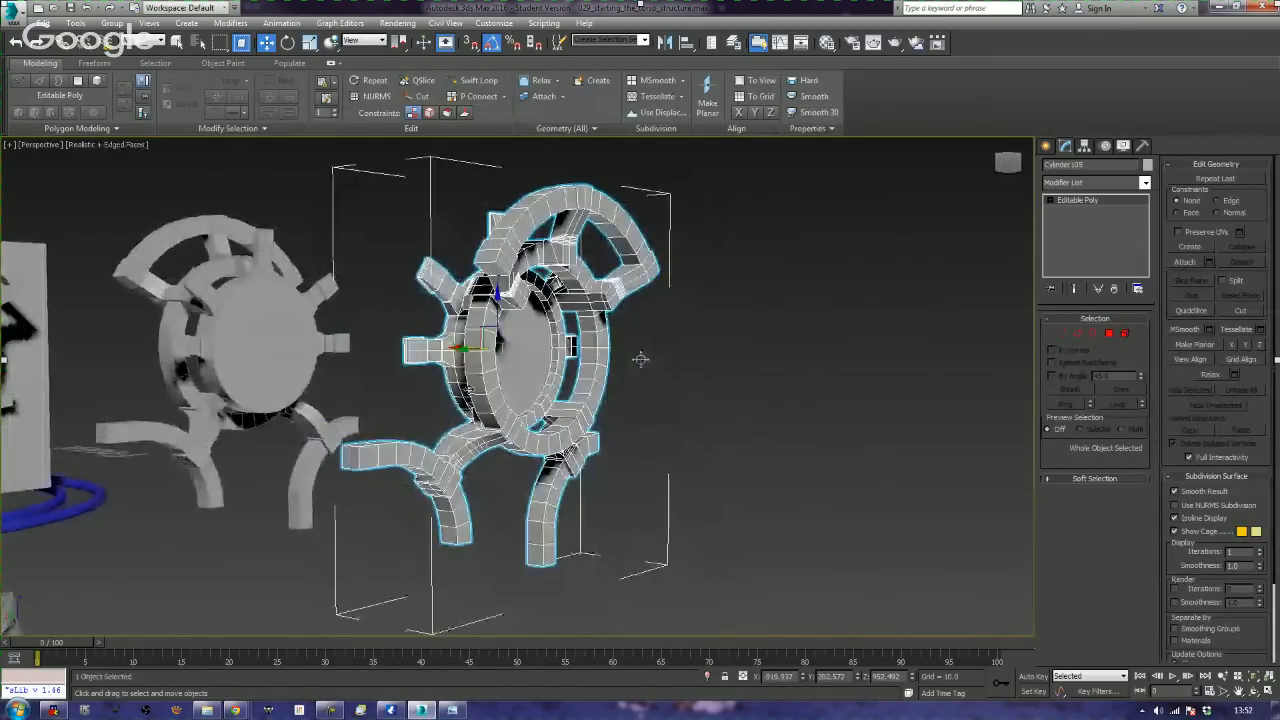
key(F4)
alt+middle_drag(692, 437, 551, 429)
scroll(551, 429, up, 2)
scroll(549, 430, down, 4)
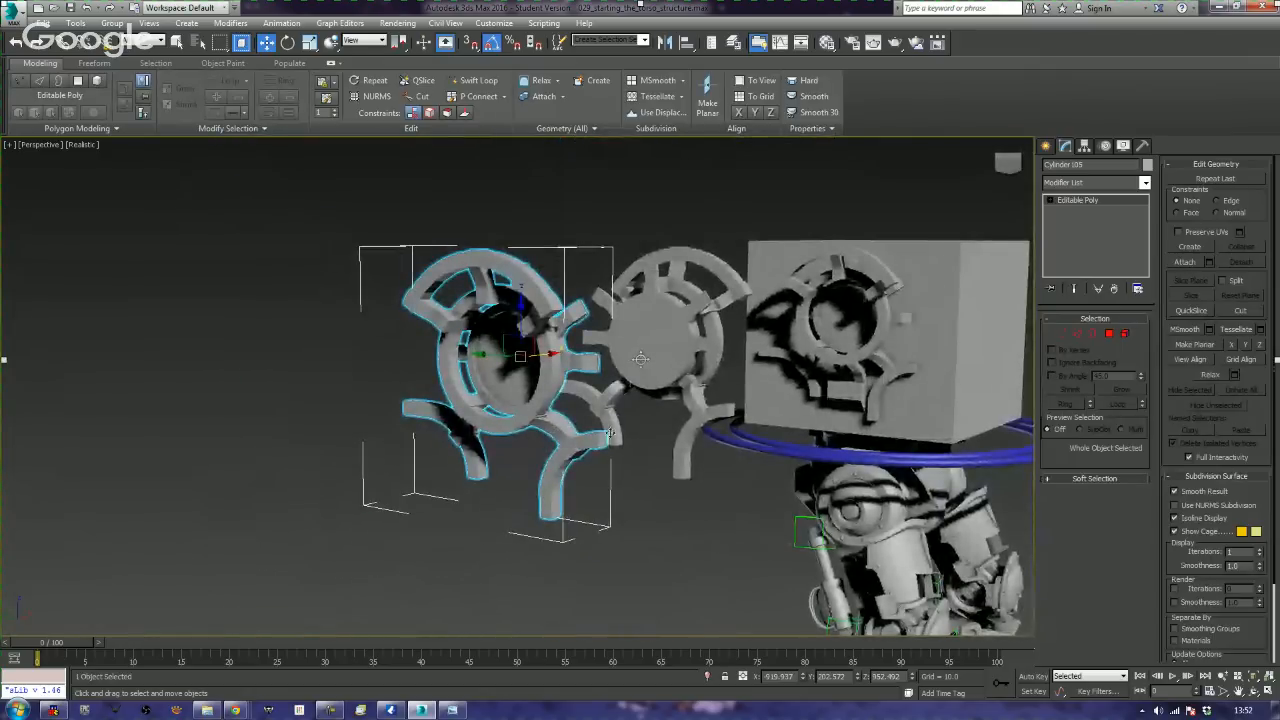
middle_drag(669, 434, 637, 325)
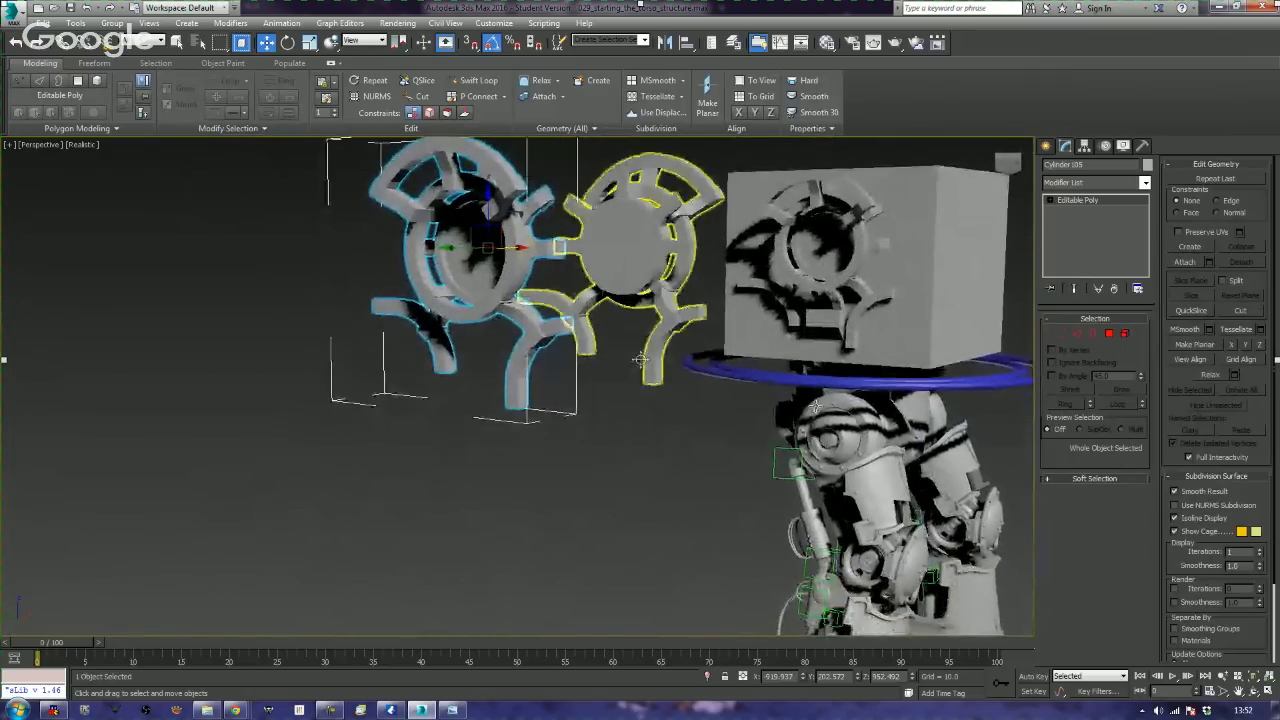
- Select the upper leg armour plate and examine the leg detailing in comparison with the block and the ring copies
click(897, 512)
key(z)
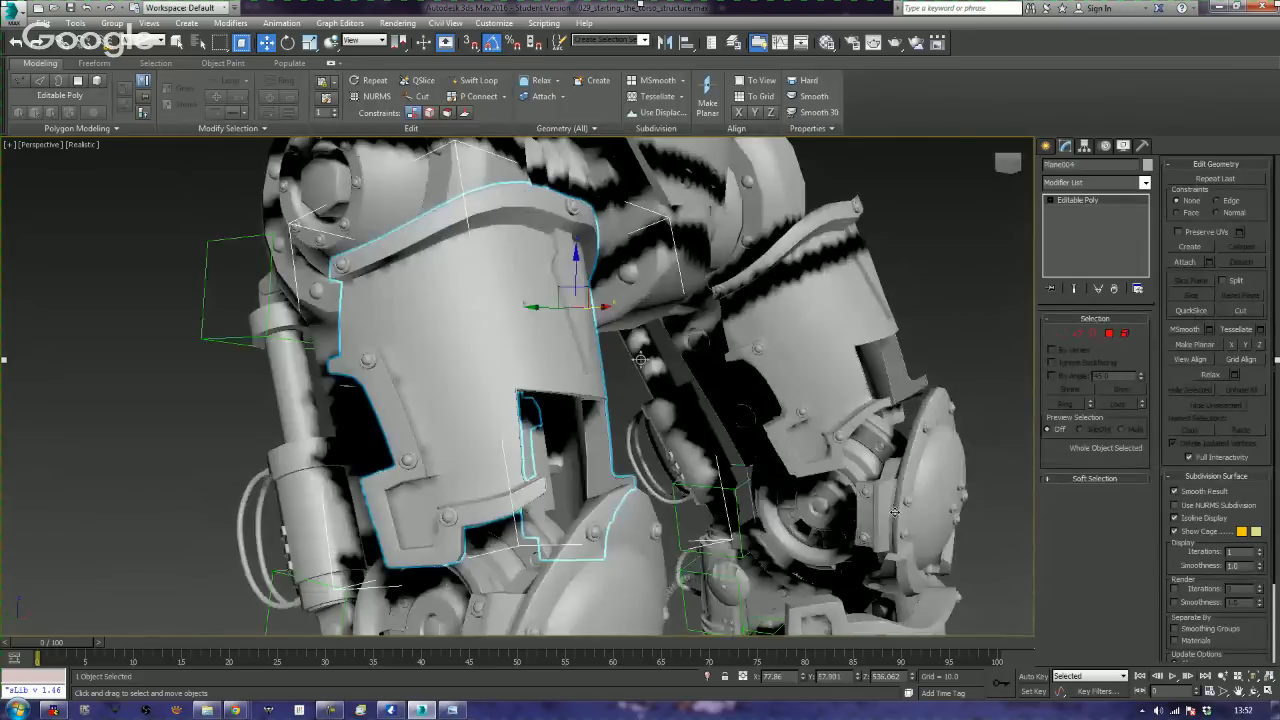
scroll(860, 515, down, 10)
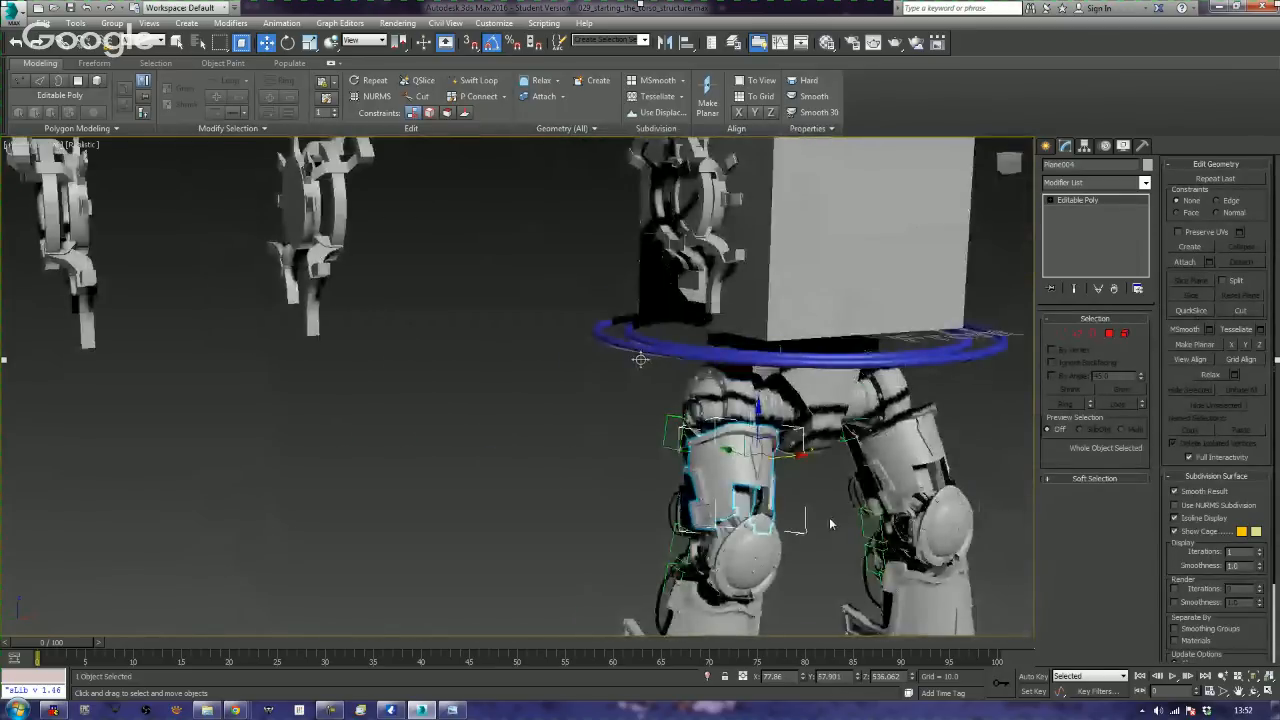
alt+middle_drag(829, 517, 860, 527)
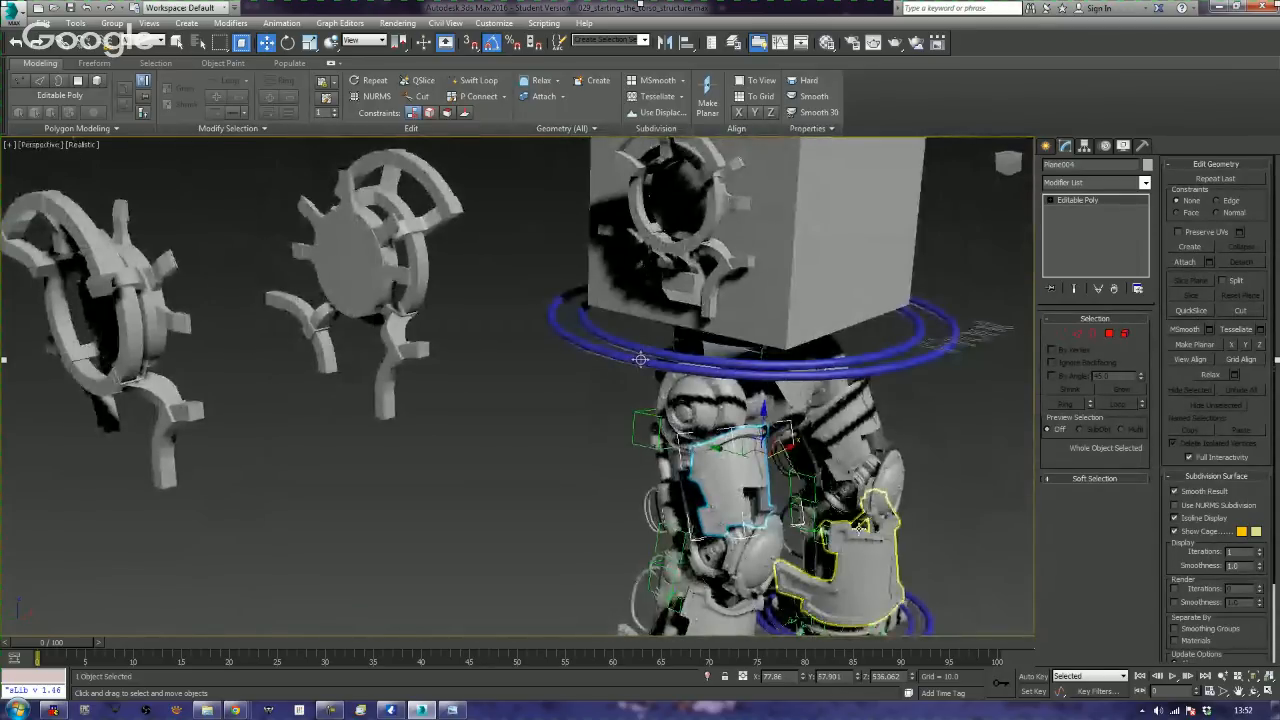
alt+middle_drag(640, 359, 640, 359)
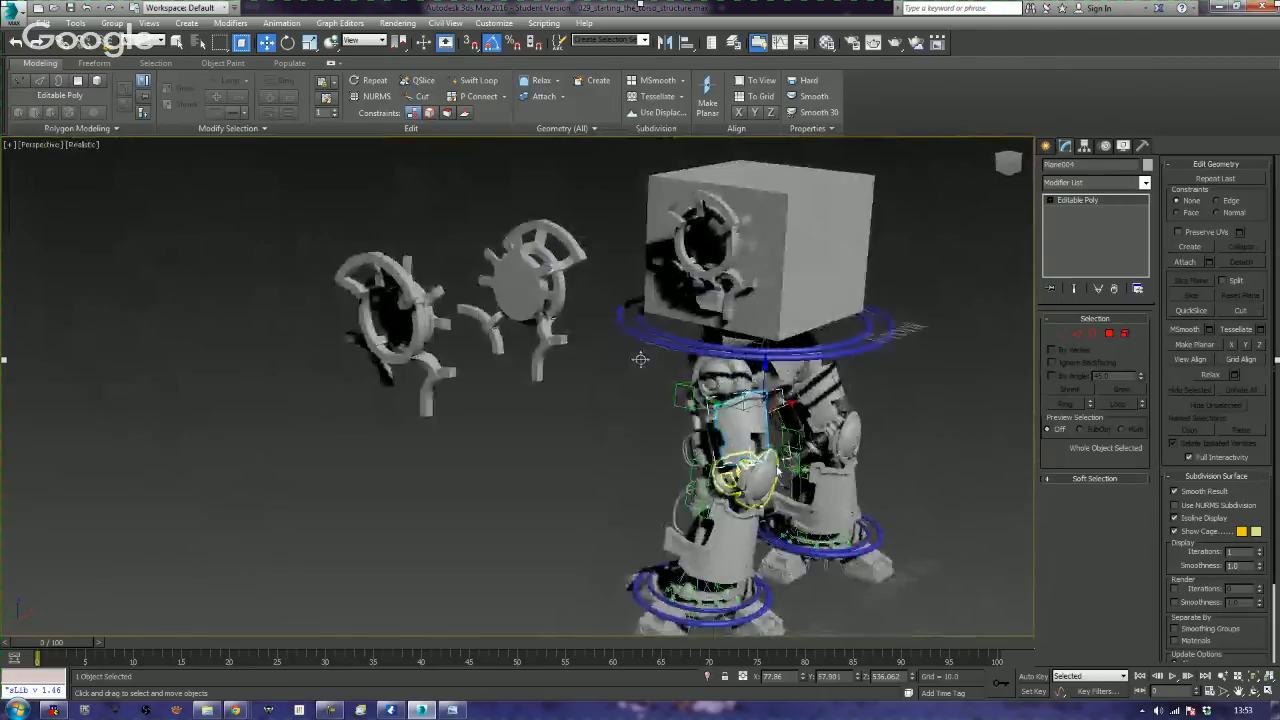